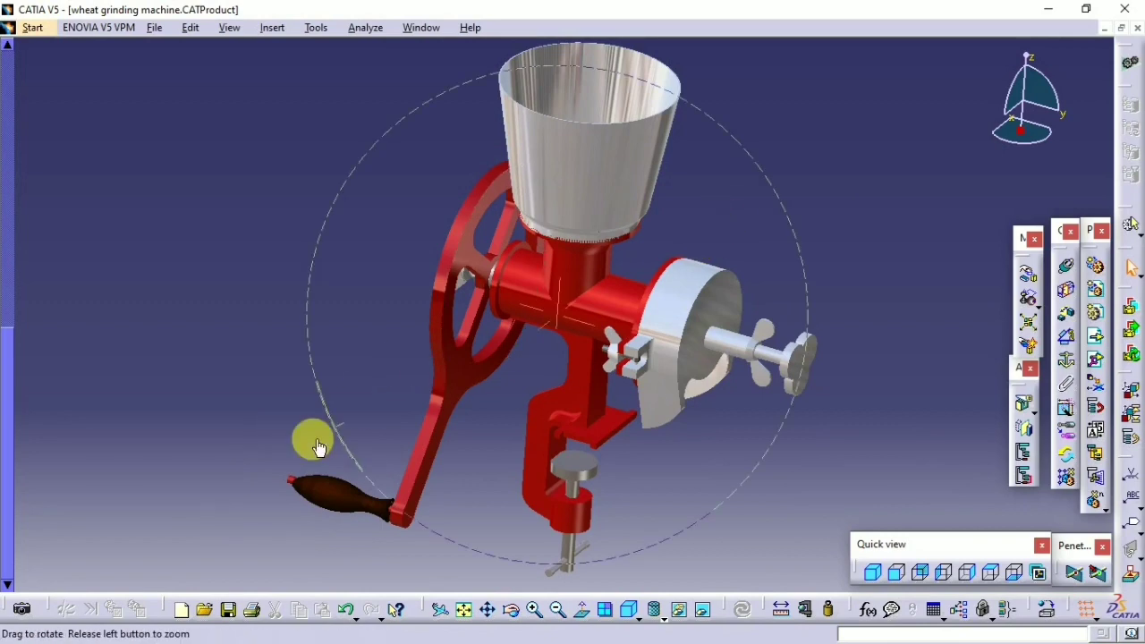
- Orbit and zoom the grinder assembly to inspect the blade disc and grinding screw
mouse_move(319, 447)
middle_mouse_down()
mouse_move(787, 263)
mouse_move(799, 286)
mouse_move(639, 447)
mouse_move(659, 435)
mouse_move(465, 360)
mouse_move(380, 344)
mouse_move(481, 365)
middle_mouse_up()
mouse_move(444, 194)
middle_mouse_down()
mouse_move(544, 312)
mouse_move(511, 467)
mouse_move(494, 426)
mouse_move(512, 518)
mouse_move(514, 375)
mouse_move(514, 432)
mouse_move(588, 414)
mouse_move(595, 477)
mouse_move(600, 439)
mouse_move(506, 407)
mouse_move(545, 467)
mouse_move(483, 401)
middle_mouse_up()
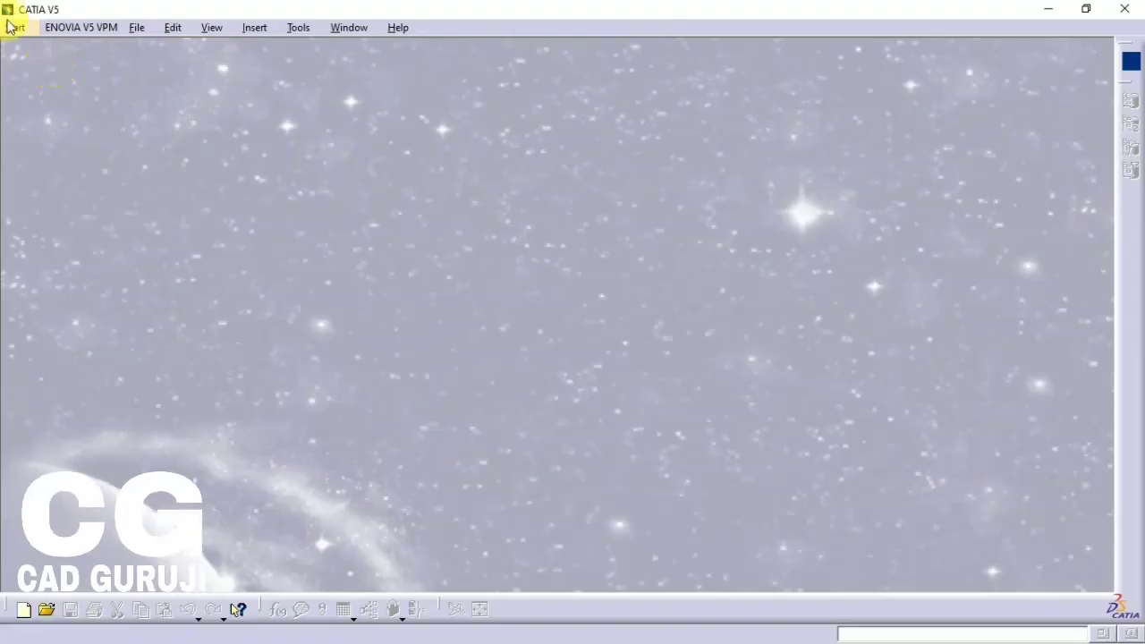
- Create a new Part Design part named main_body
left_click(18, 27)
left_click(266, 105)
type("main_body")
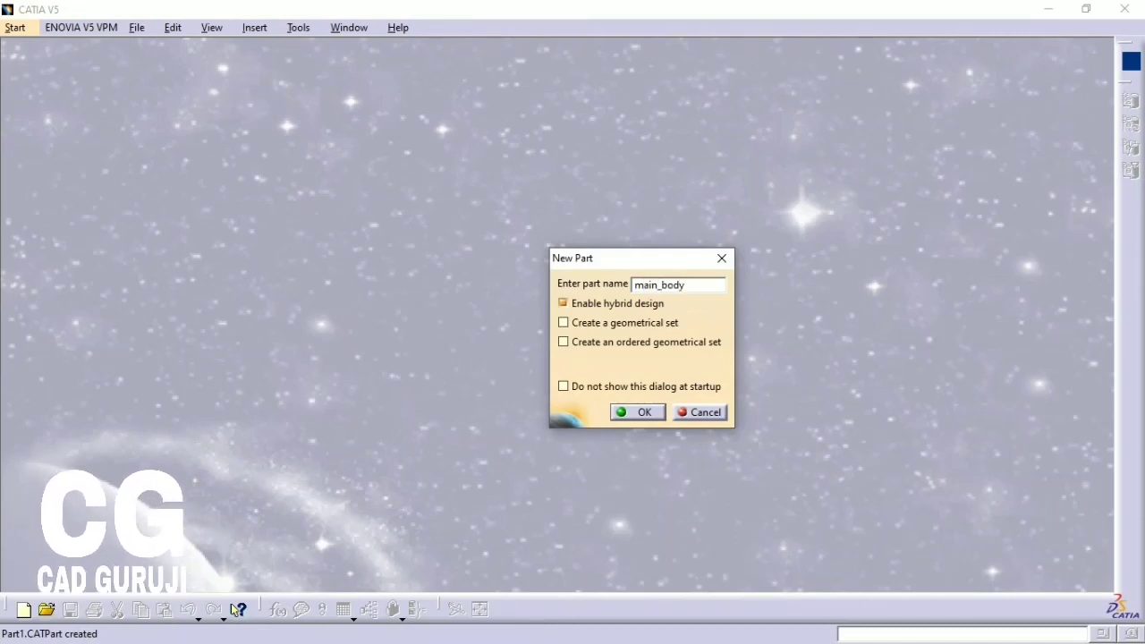
key("Return")
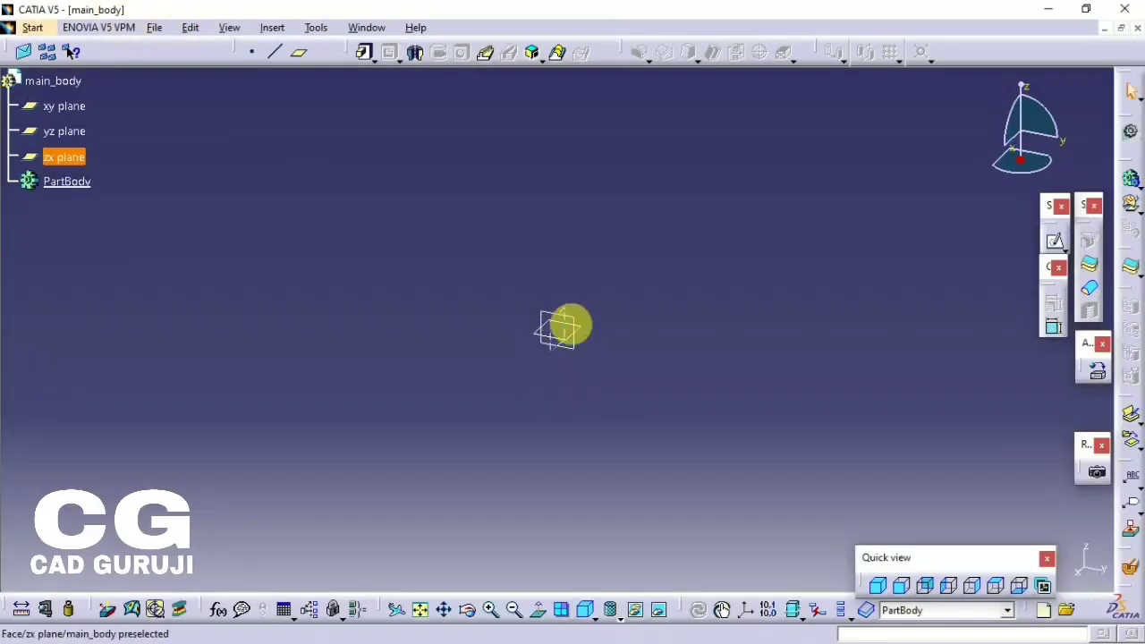
- Sketch a circle centred on the origin of the zx plane
left_click(555, 343)
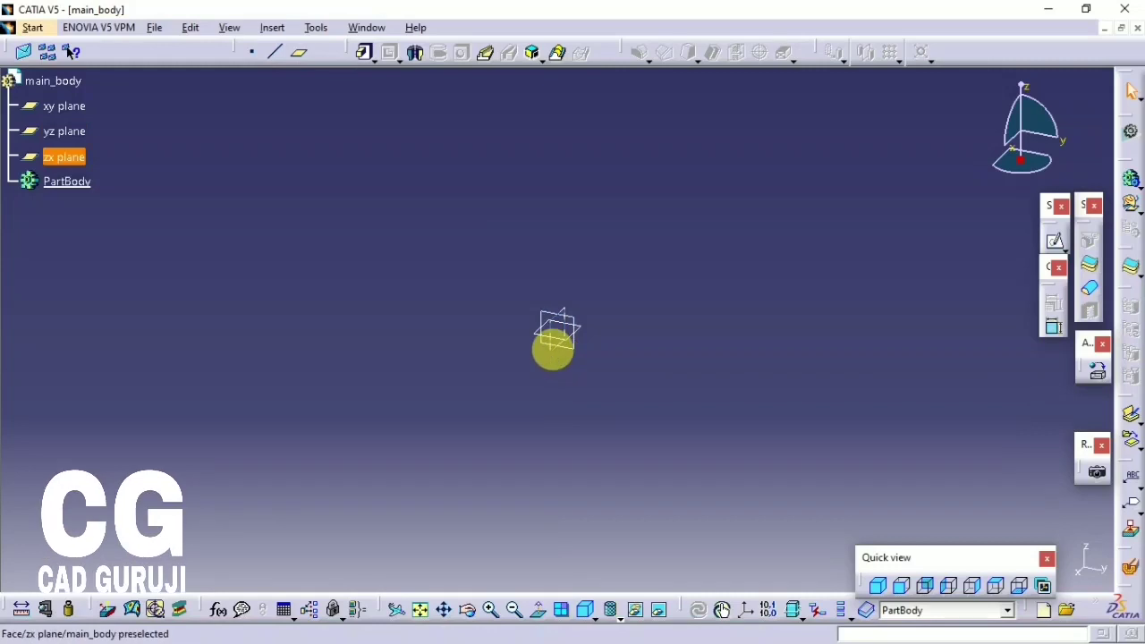
left_click(887, 591)
left_click(1055, 242)
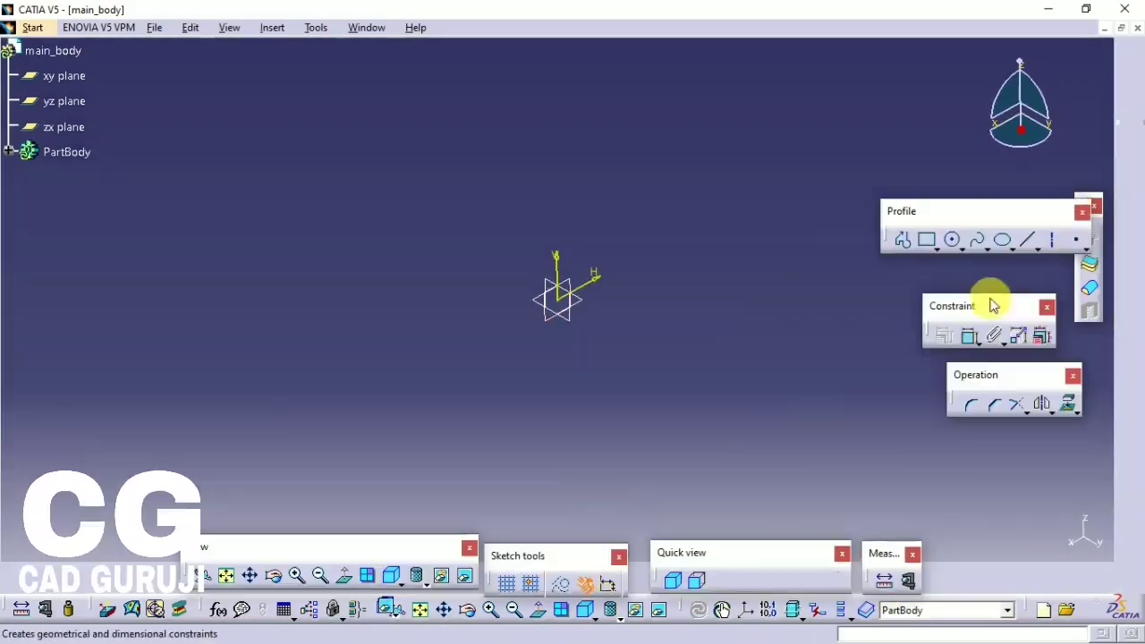
left_click(951, 240)
left_click(557, 313)
left_click(498, 235)
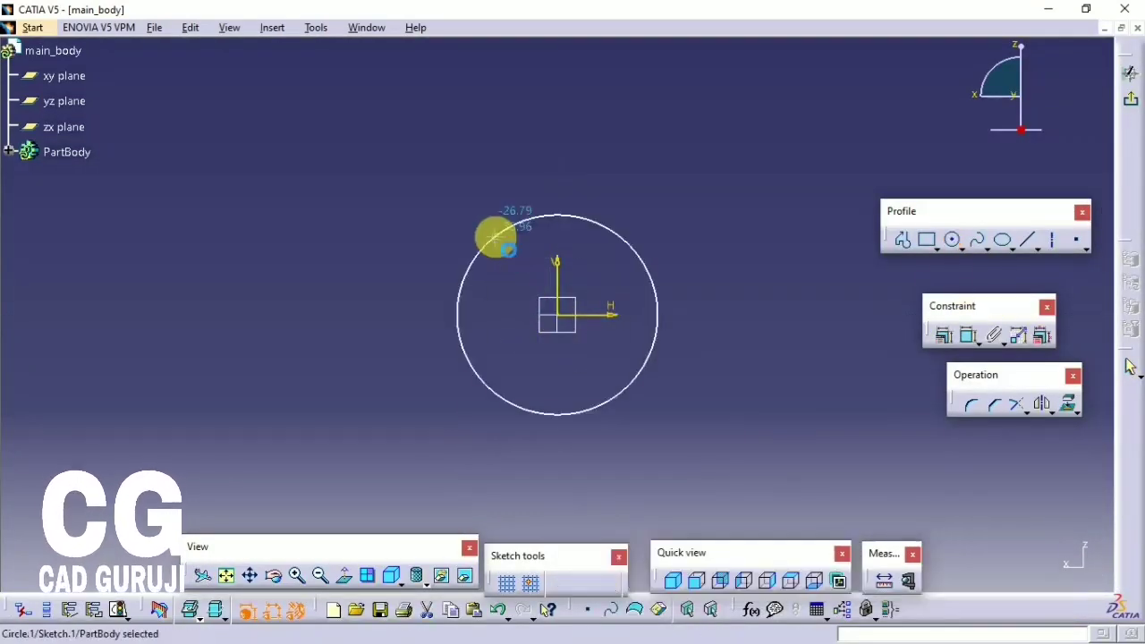
left_click(498, 235)
- Constrain the circle to a 60 mm diameter and leave the sketcher to pad it
left_click(968, 338)
left_click(509, 193)
double_click(503, 182)
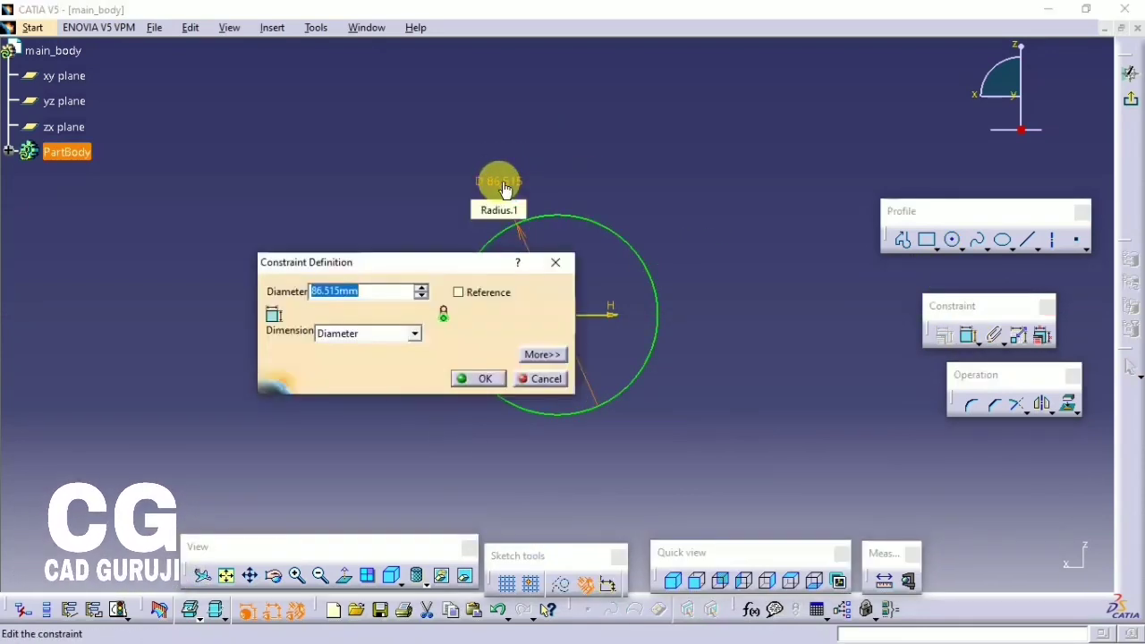
key("Return")
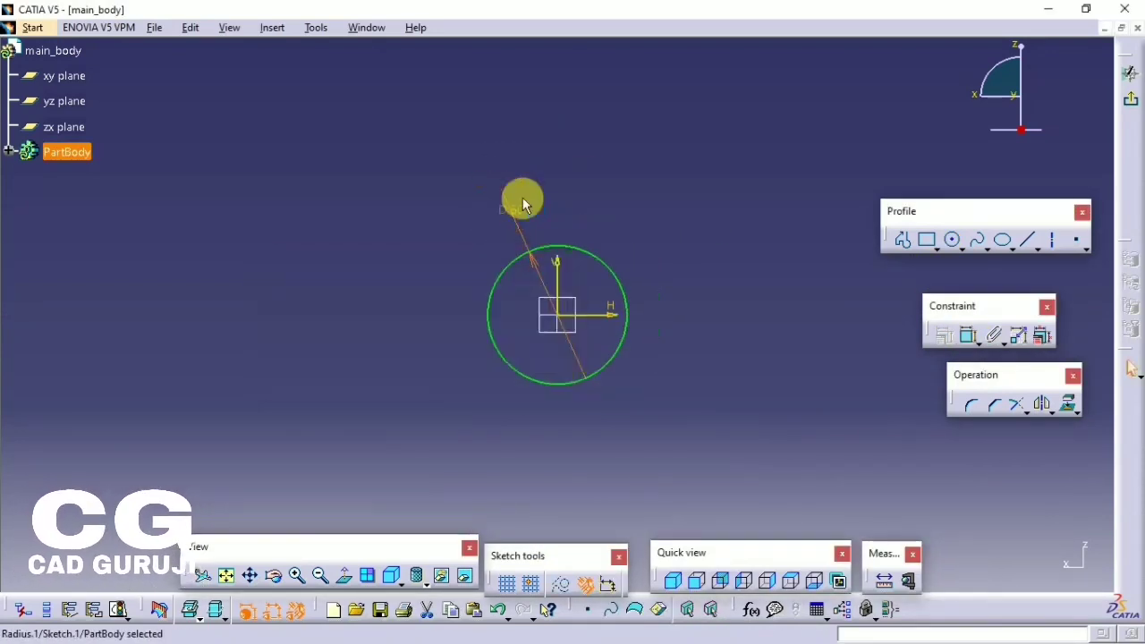
left_click(1129, 99)
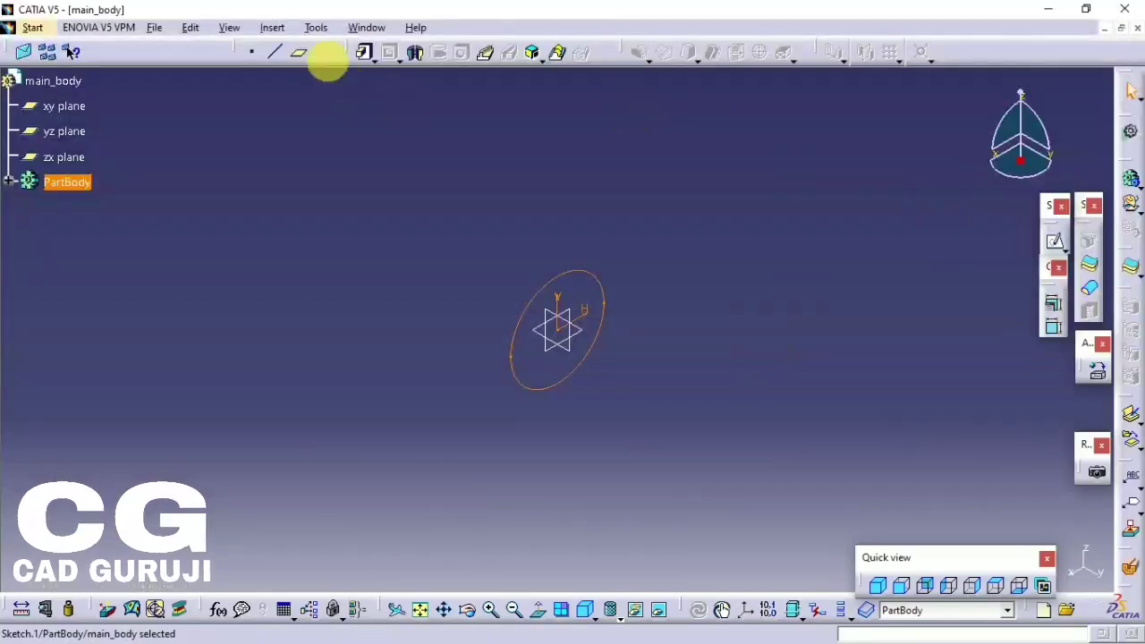
left_click(366, 52)
- Confirm the 5 mm disc pad and start a sketch on the disc's flat face
key("Return")
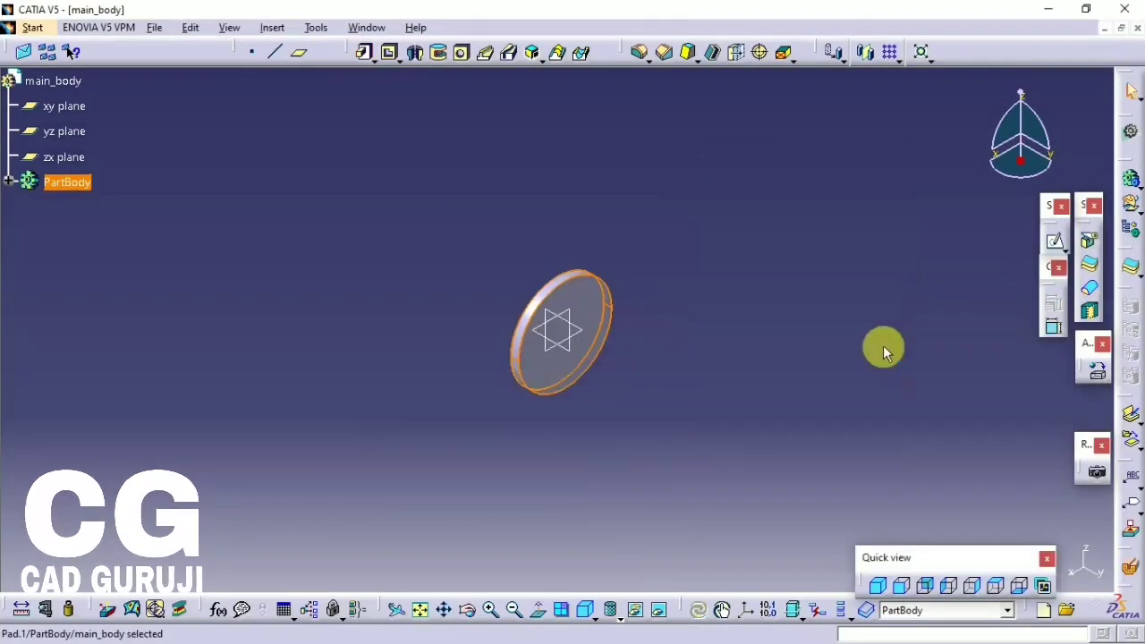
left_click(854, 313)
left_click(590, 322)
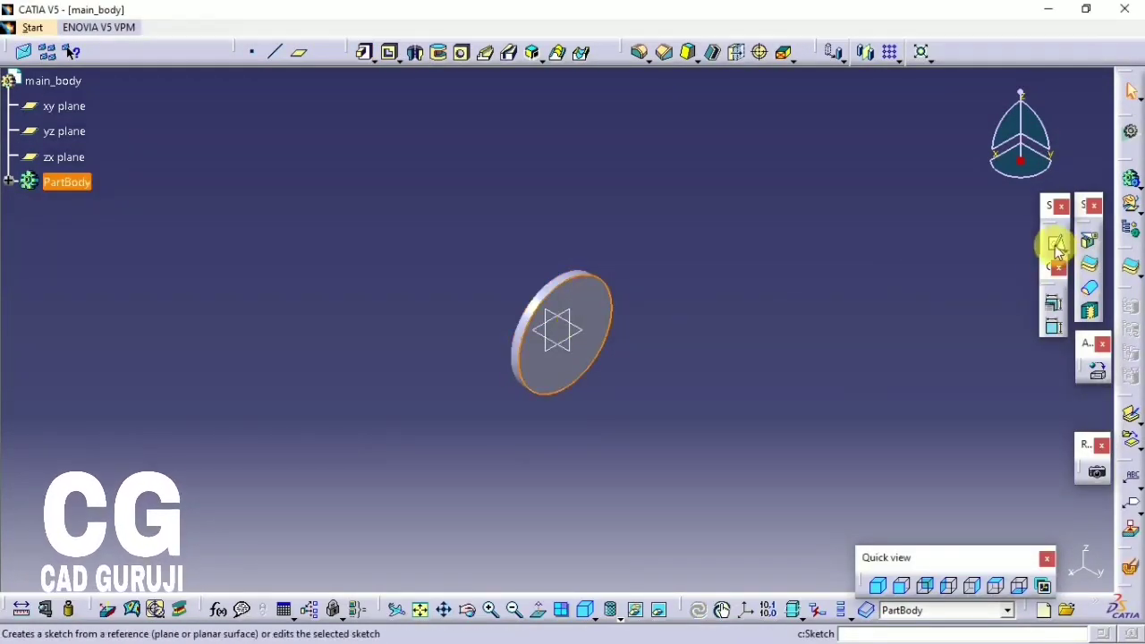
left_click(1055, 244)
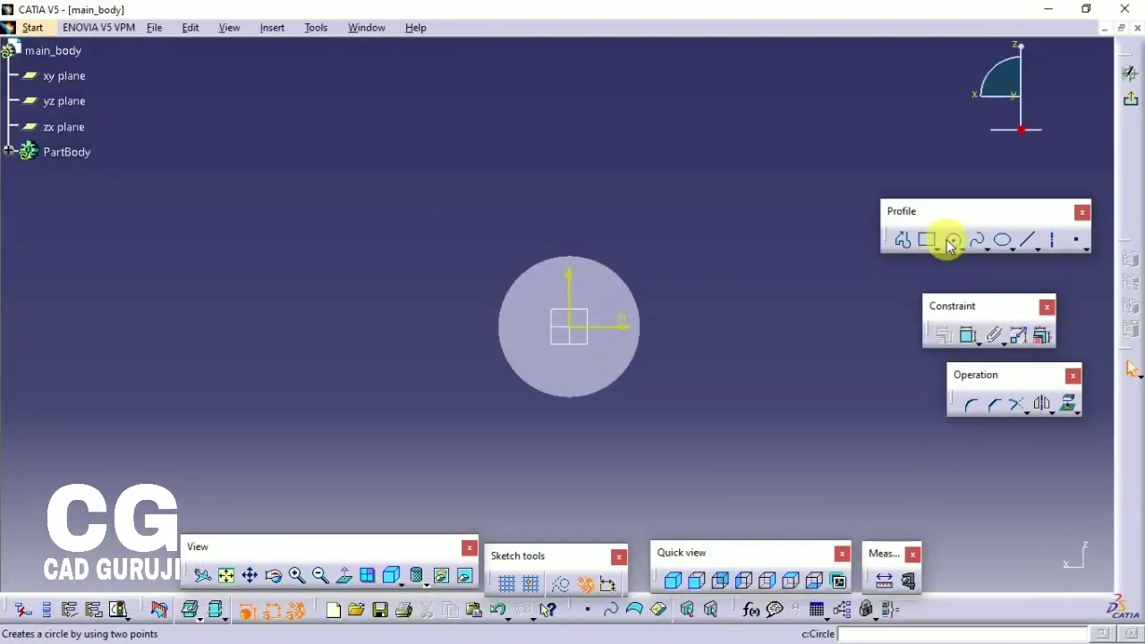
- Draw a circle at the origin constrained to a 40 mm diameter
left_click(952, 239)
left_click(577, 336)
left_click(563, 284)
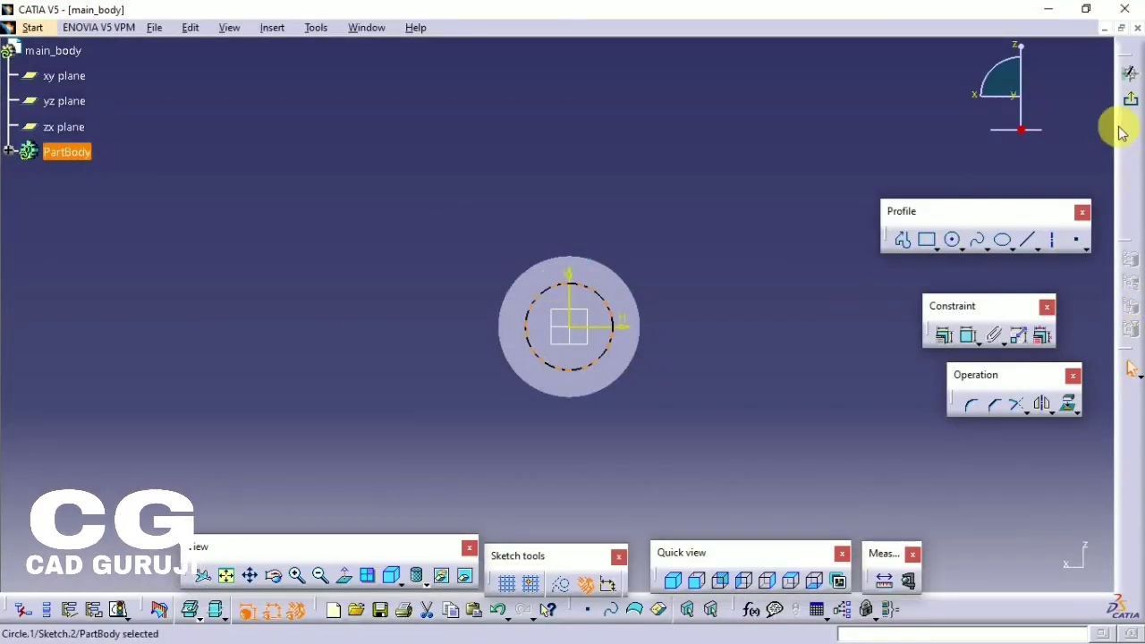
left_click(967, 338)
left_click(657, 294)
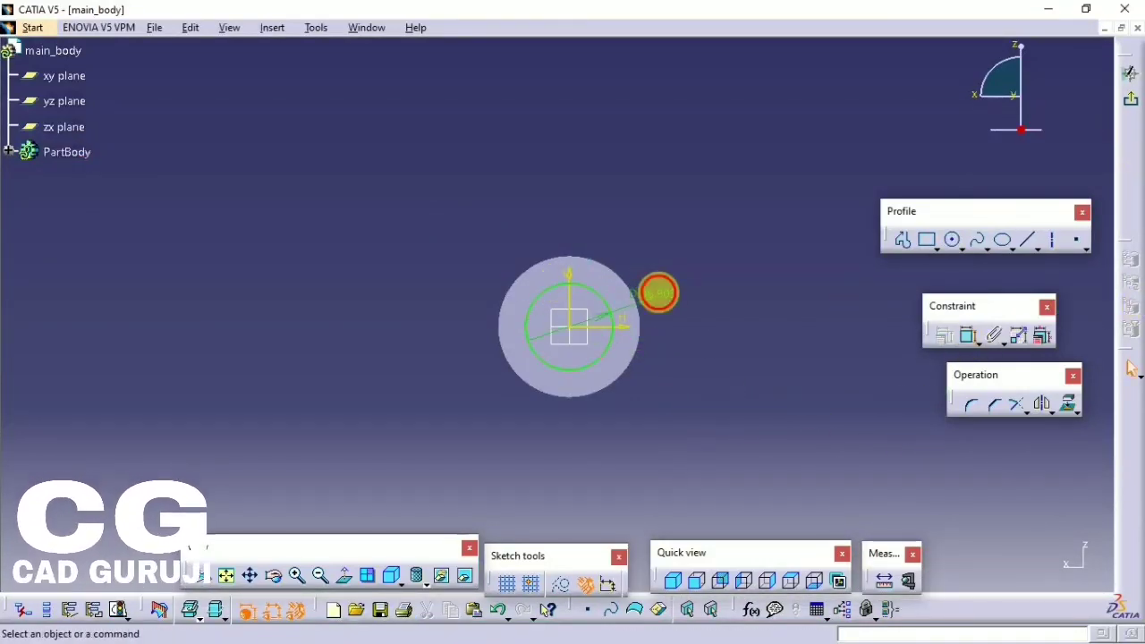
double_click(659, 299)
key("Return")
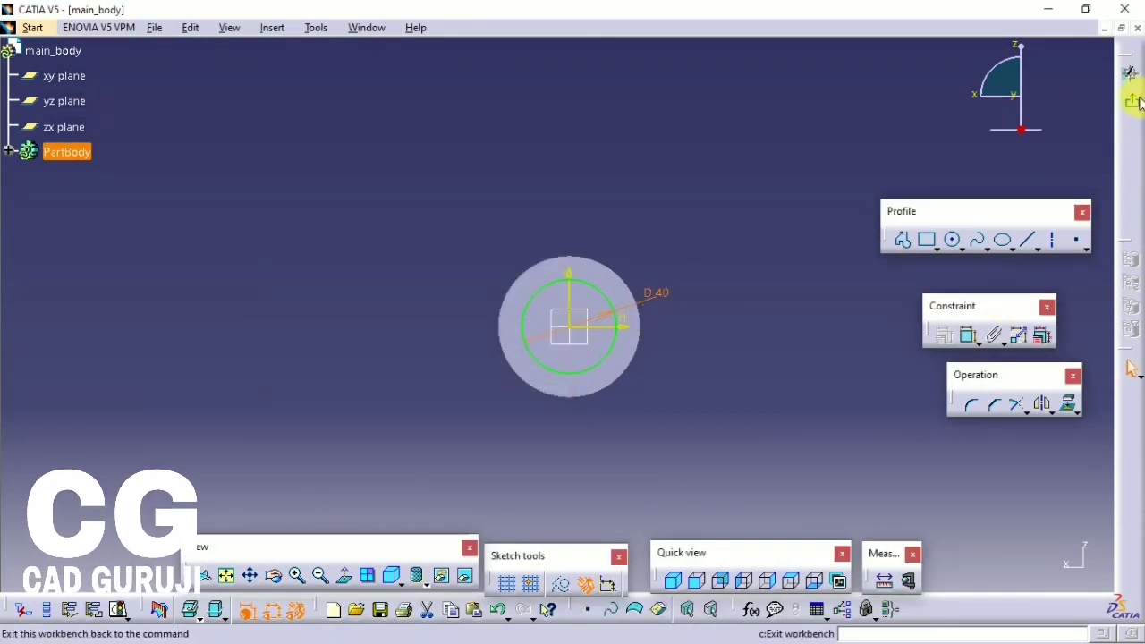
- Exit the sketch and pad the 40 mm circle into a long shaft
left_click(1132, 102)
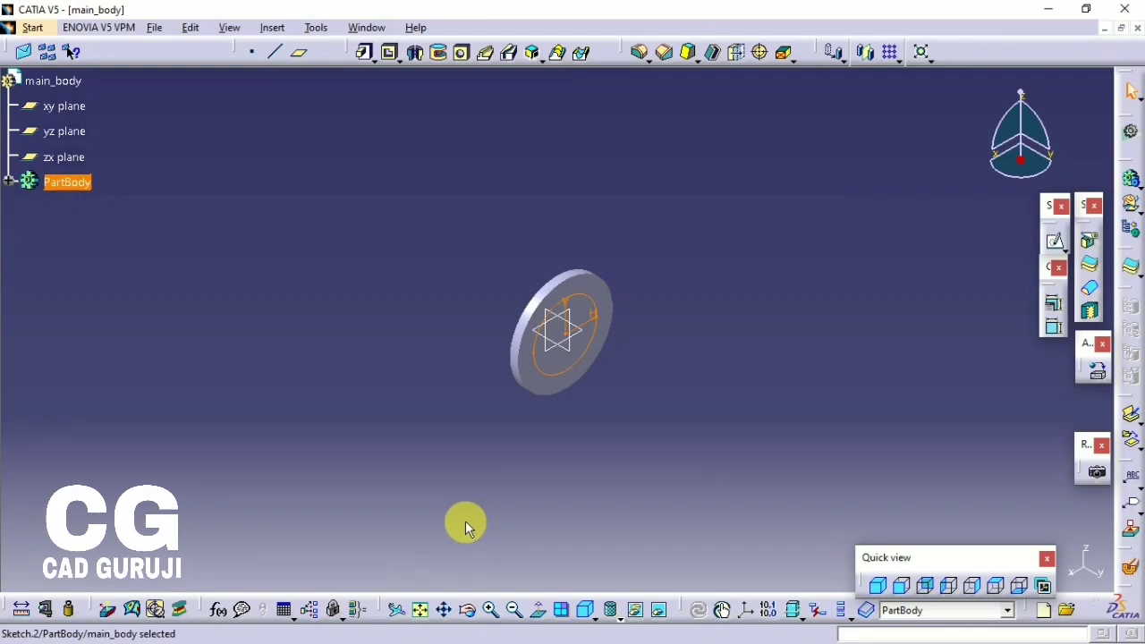
left_click(365, 51)
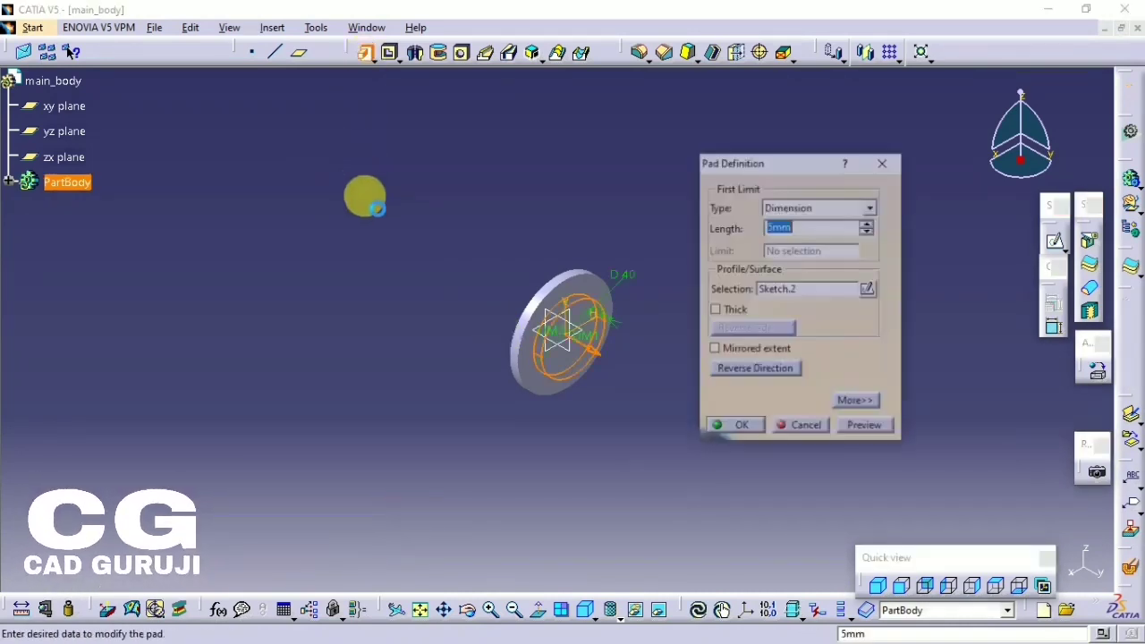
type("00")
key("Return")
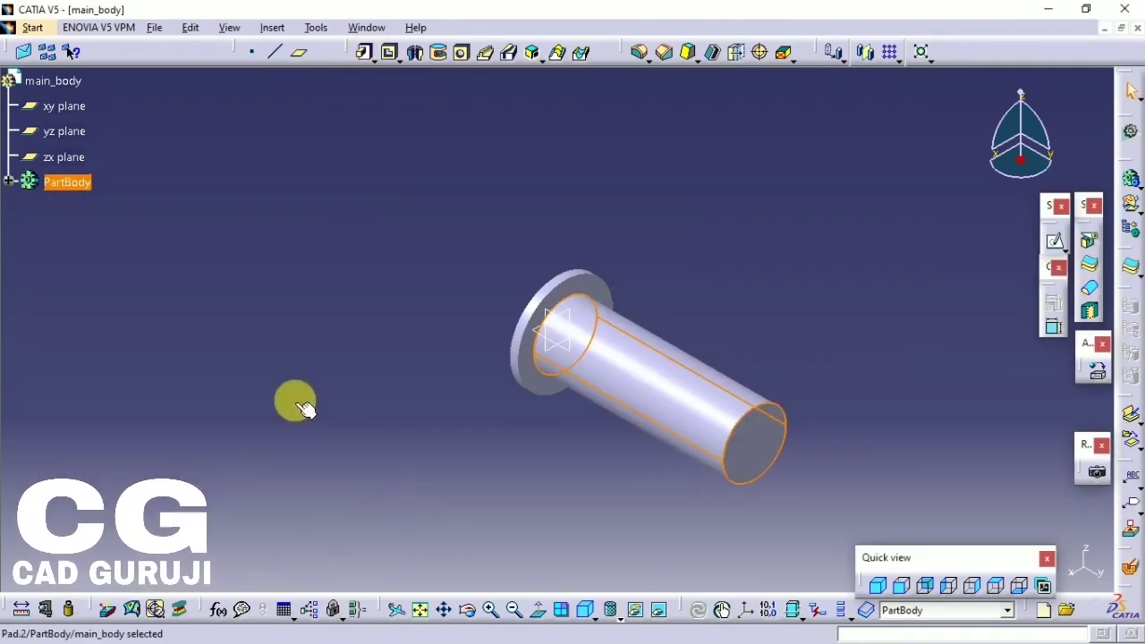
left_click(295, 398)
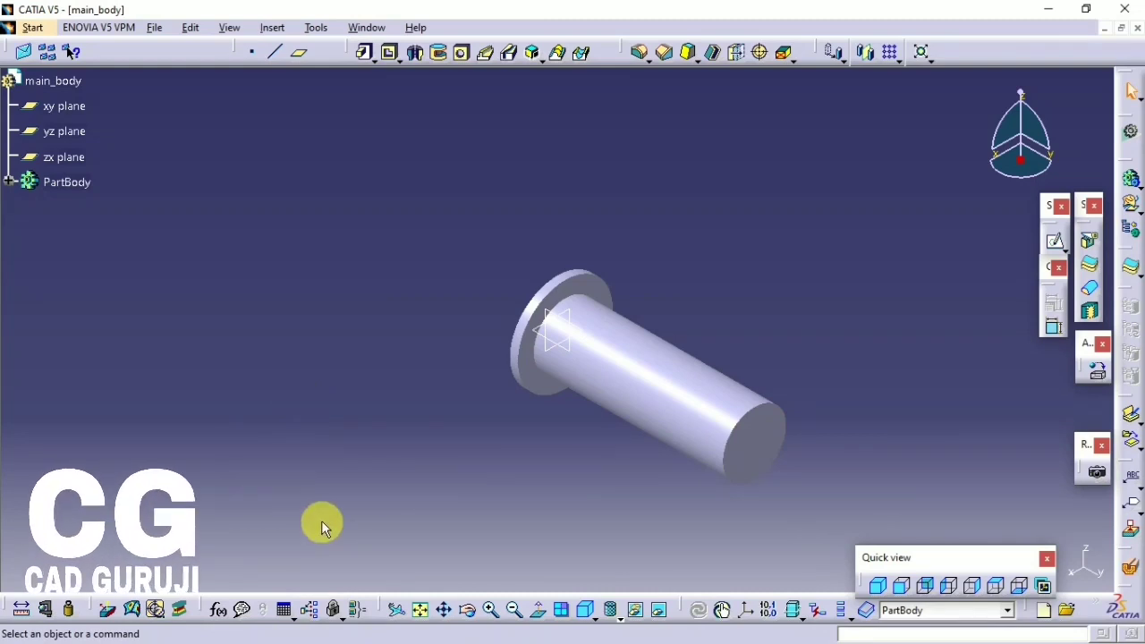
- Create an offset reference plane, Plane.1, from the xy plane
left_click(13, 183)
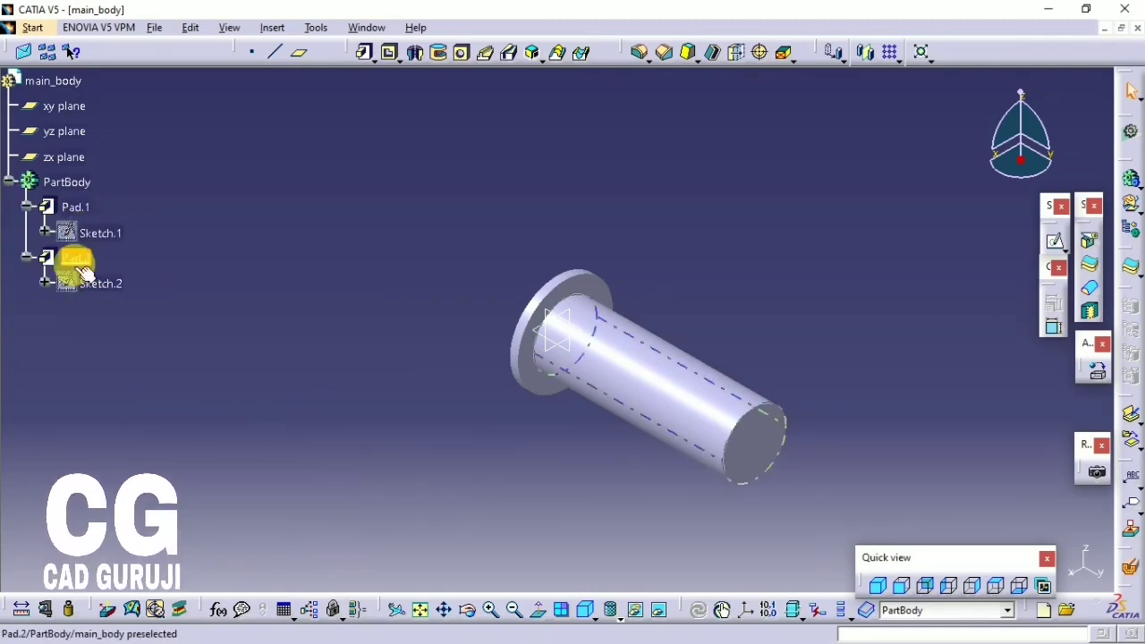
middle_click_drag(450, 384, 599, 427)
mouse_move(386, 465)
middle_mouse_down()
mouse_move(638, 235)
mouse_move(450, 260)
middle_mouse_up()
left_click(452, 254)
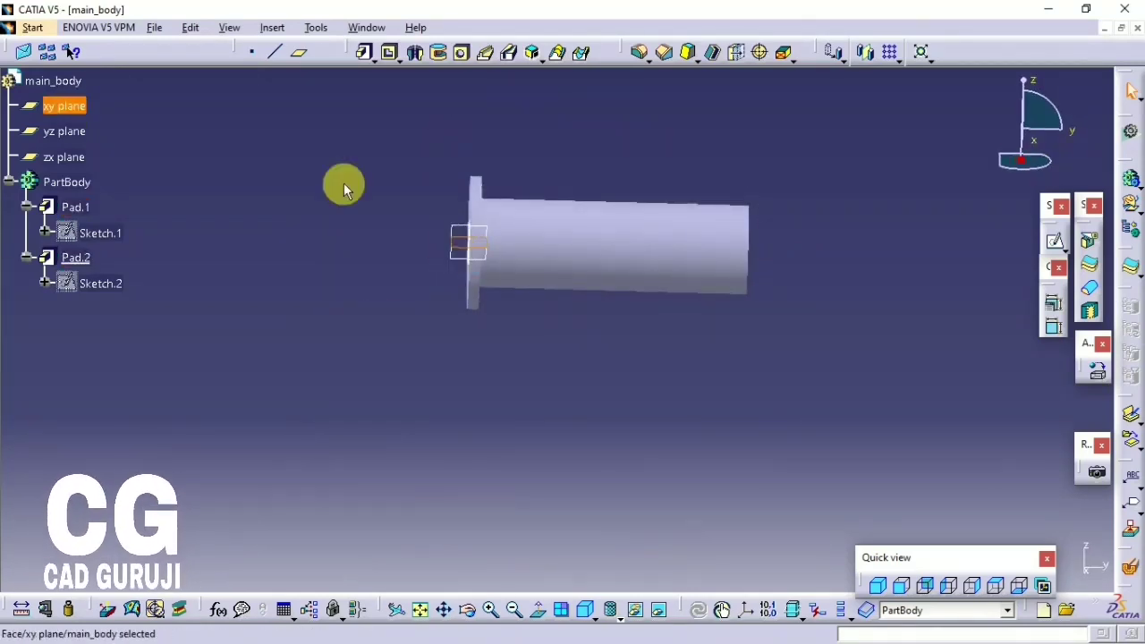
left_click(302, 57)
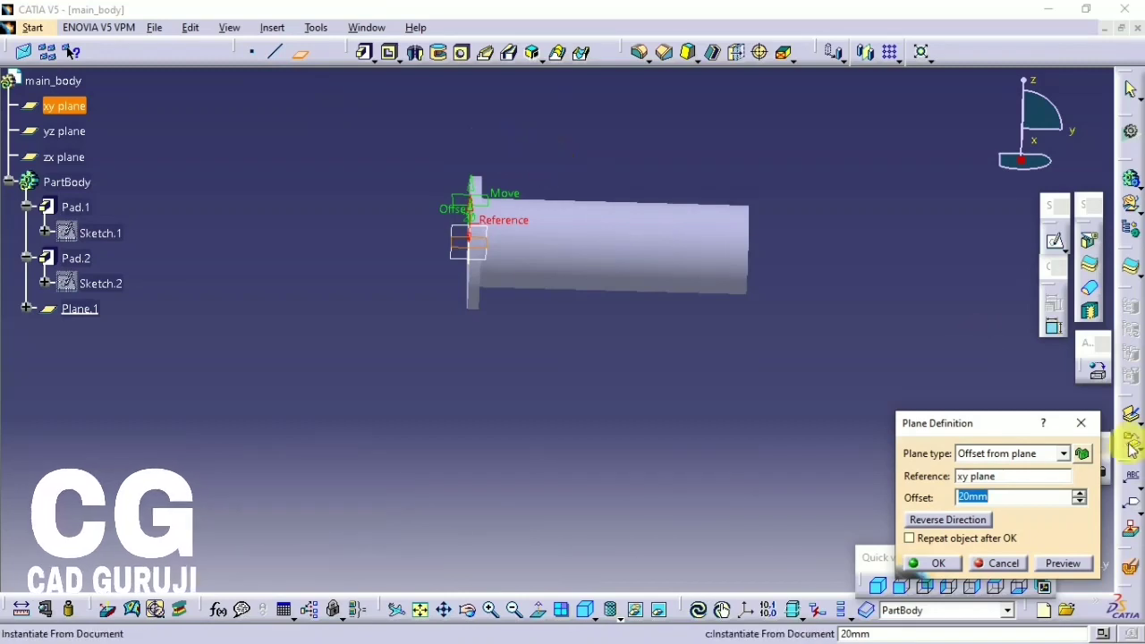
left_click(930, 562)
middle_click(537, 195)
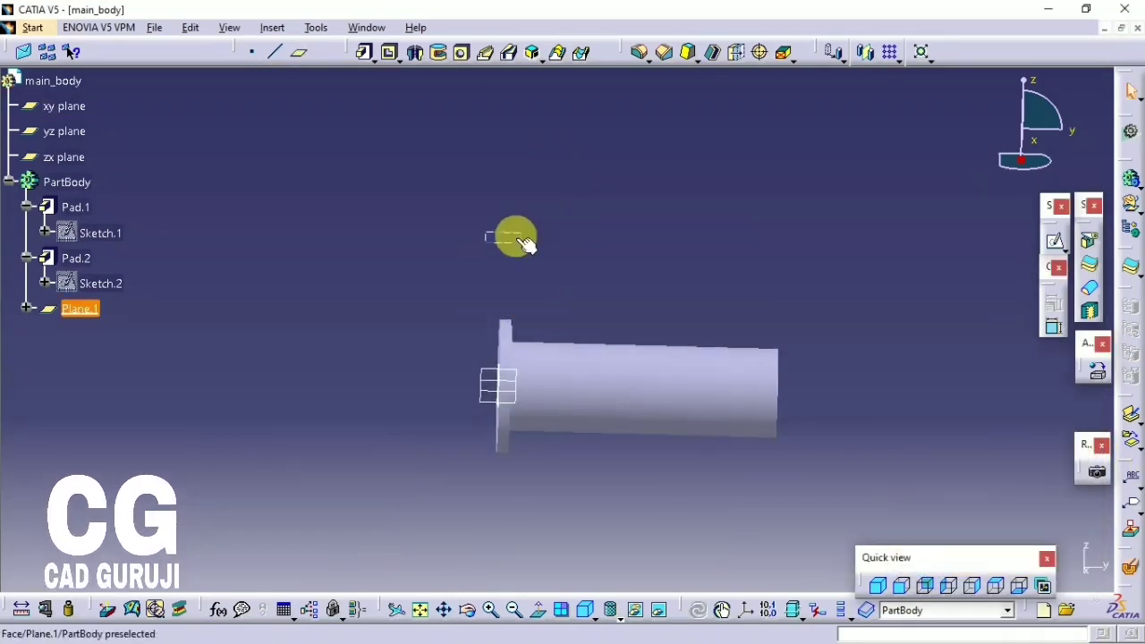
left_click(502, 237)
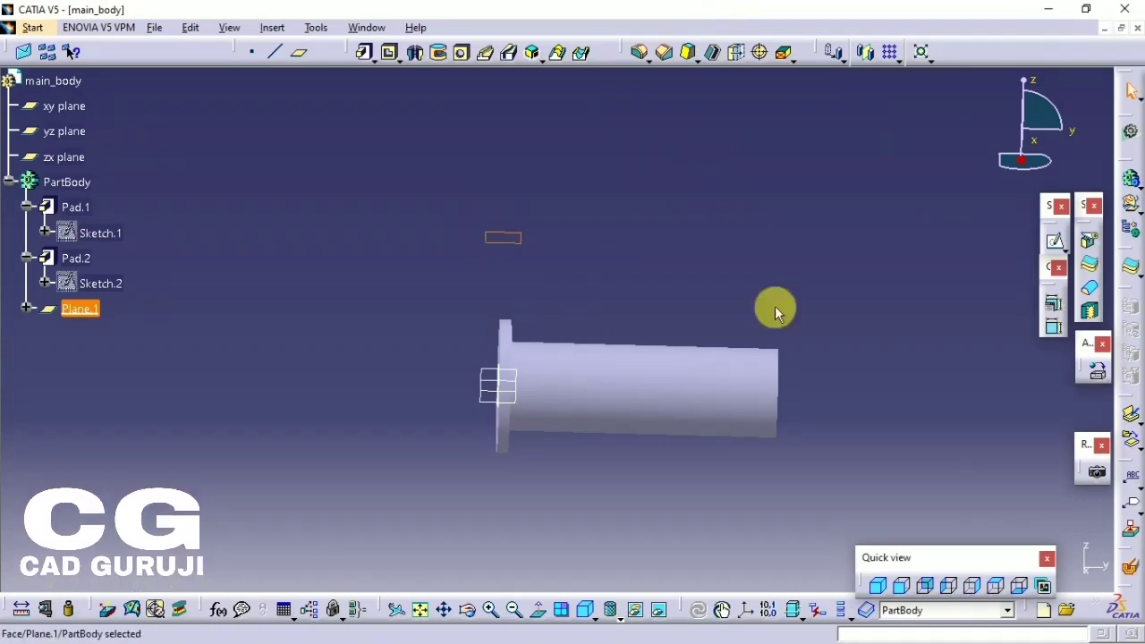
- Start a positioned sketch on Plane.1 with its vertical direction reversed
left_click(1096, 258)
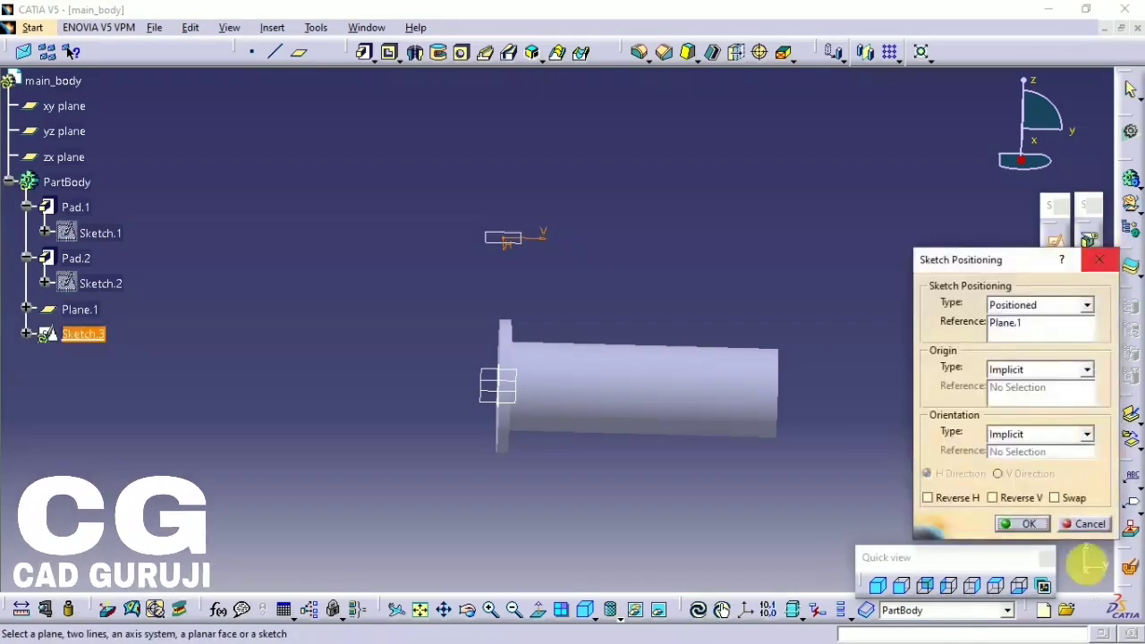
middle_click_drag(741, 322, 1014, 416)
left_click(1020, 499)
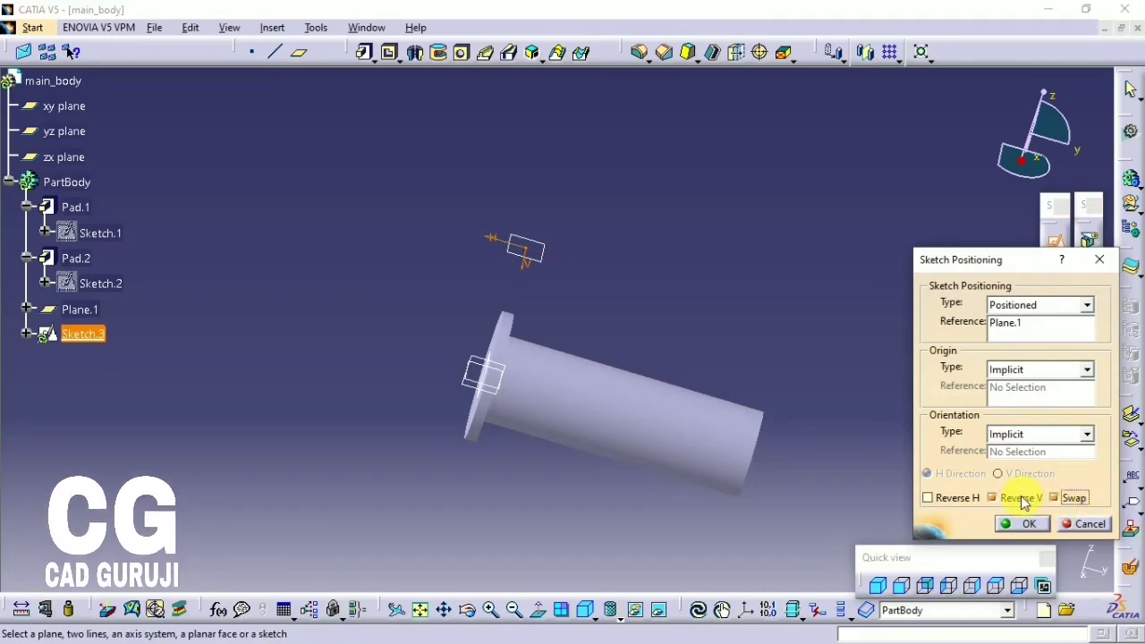
left_click(1020, 523)
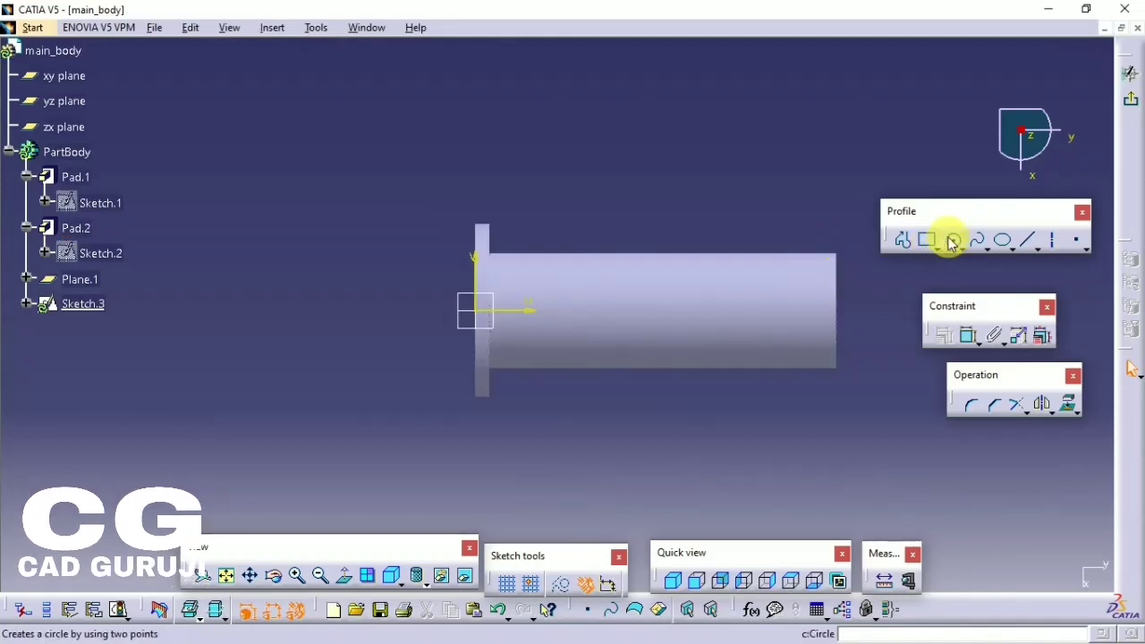
- Draw a circle over the pipe and constrain it to a 90 mm diameter
left_click(952, 239)
left_click(597, 306)
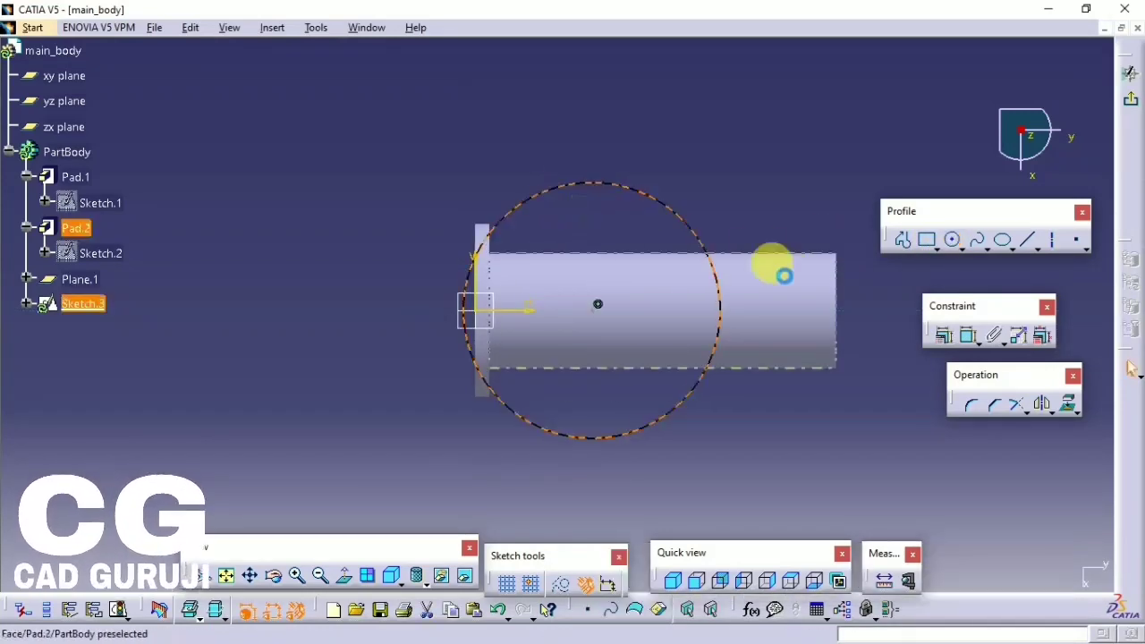
left_click(967, 335)
left_click(684, 220)
left_click(803, 188)
type("9")
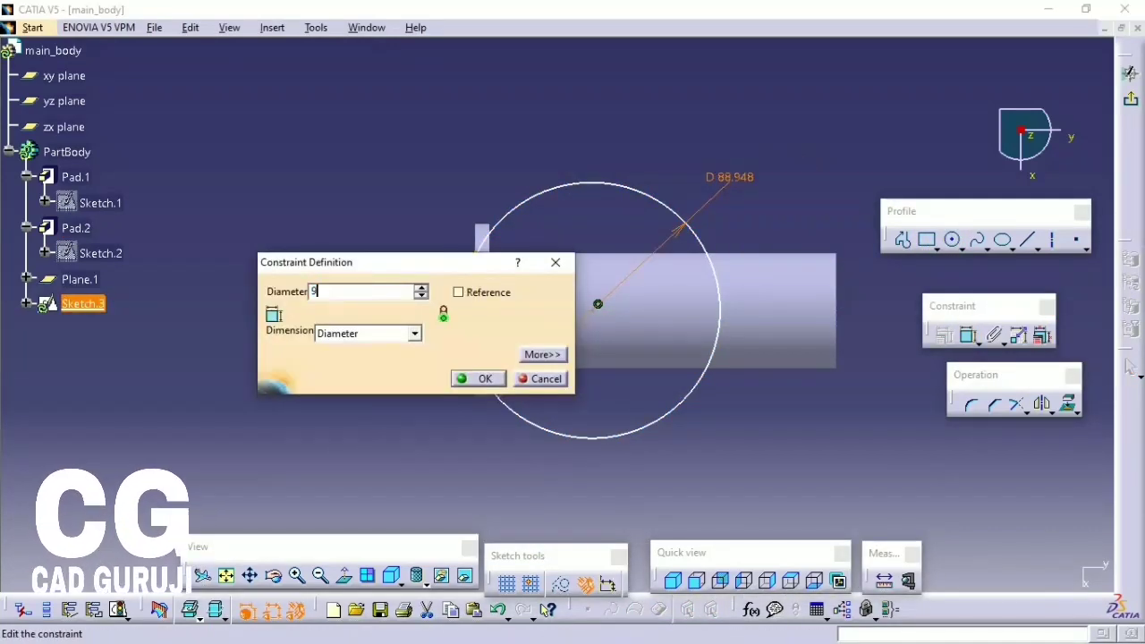
type("0")
key("Return")
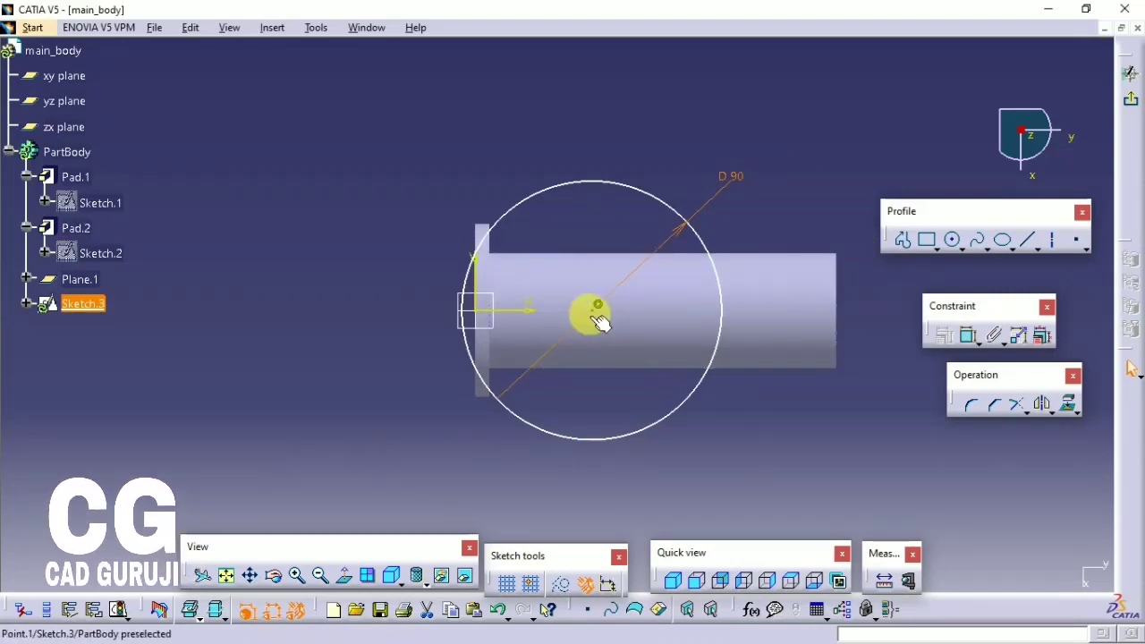
- Dimension the circle centre 55 mm from the vertical axis and exit the sketch
left_click(596, 305)
left_click(967, 335)
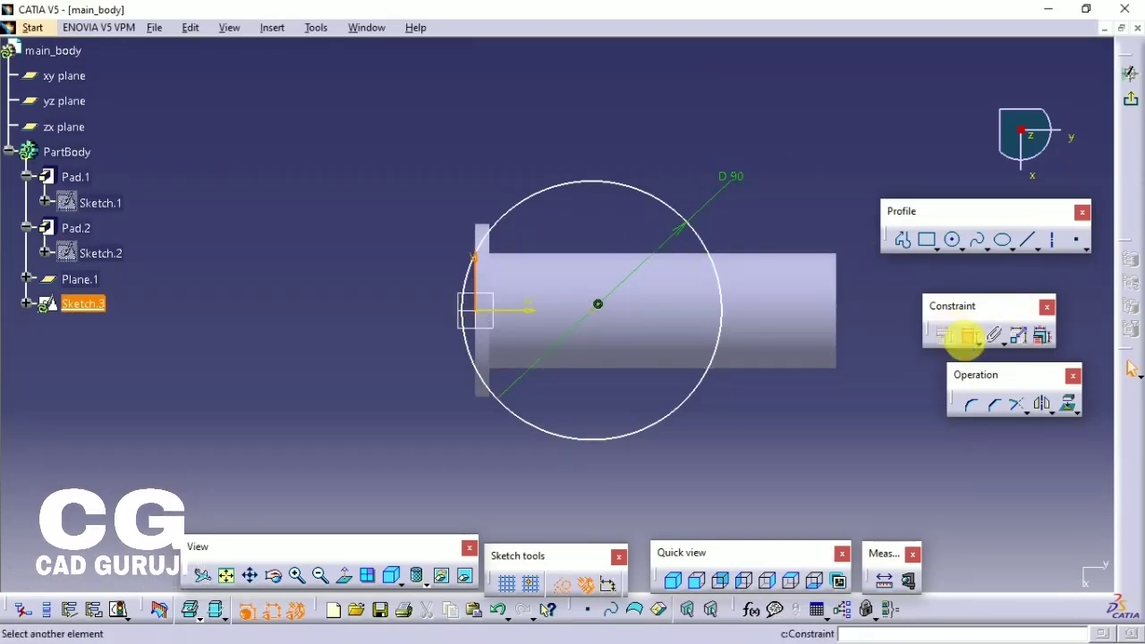
left_click(599, 318)
double_click(549, 220)
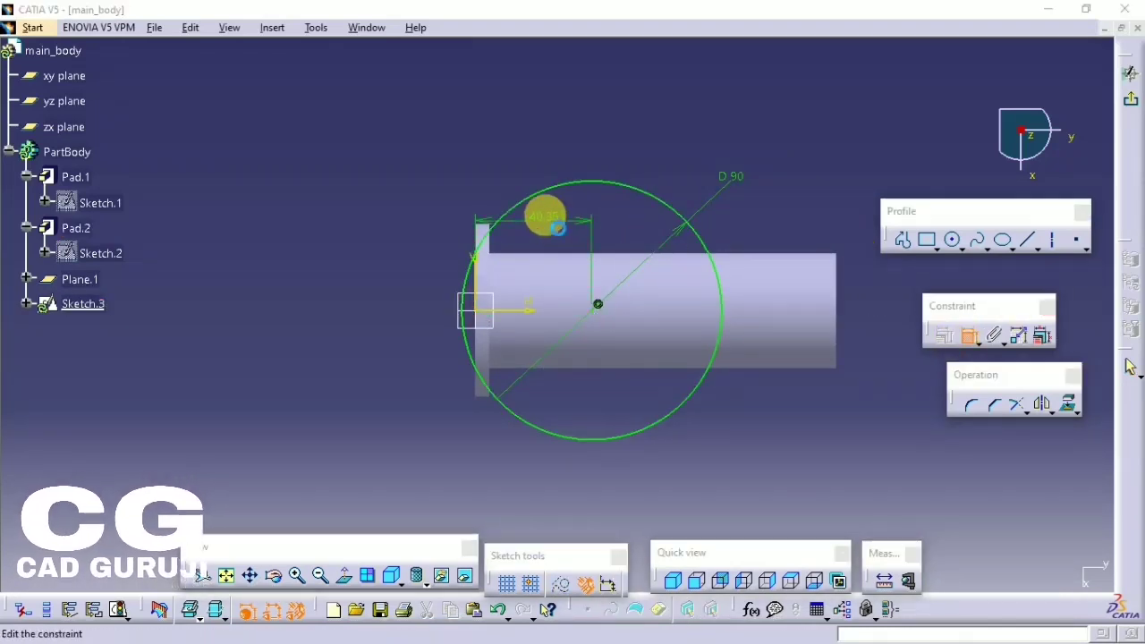
type("55mm")
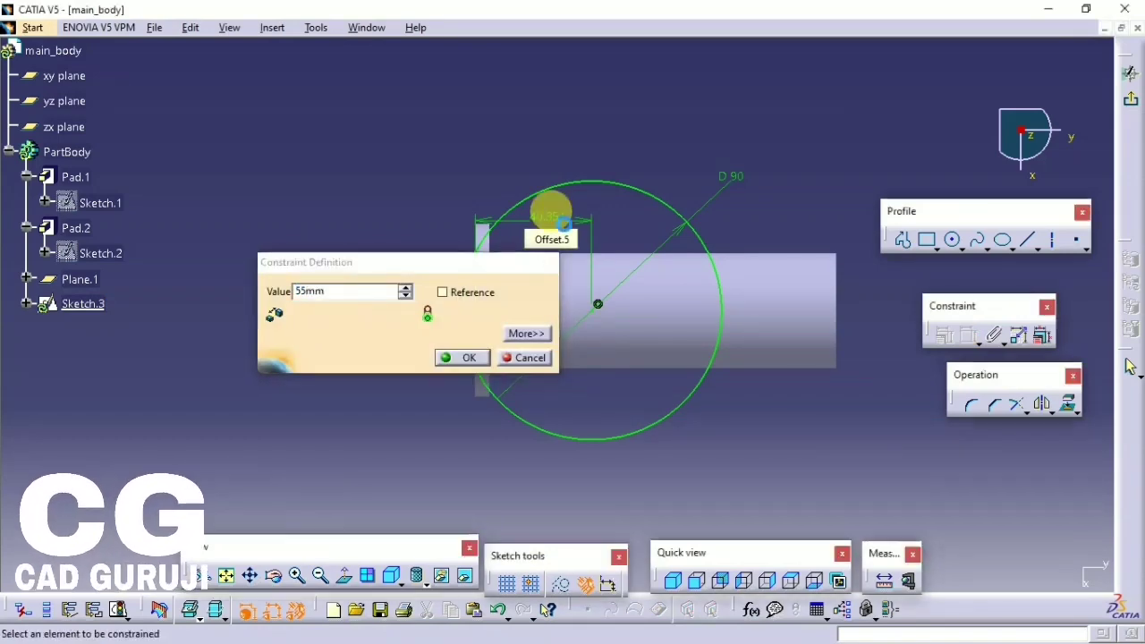
key("Return")
left_click(1130, 100)
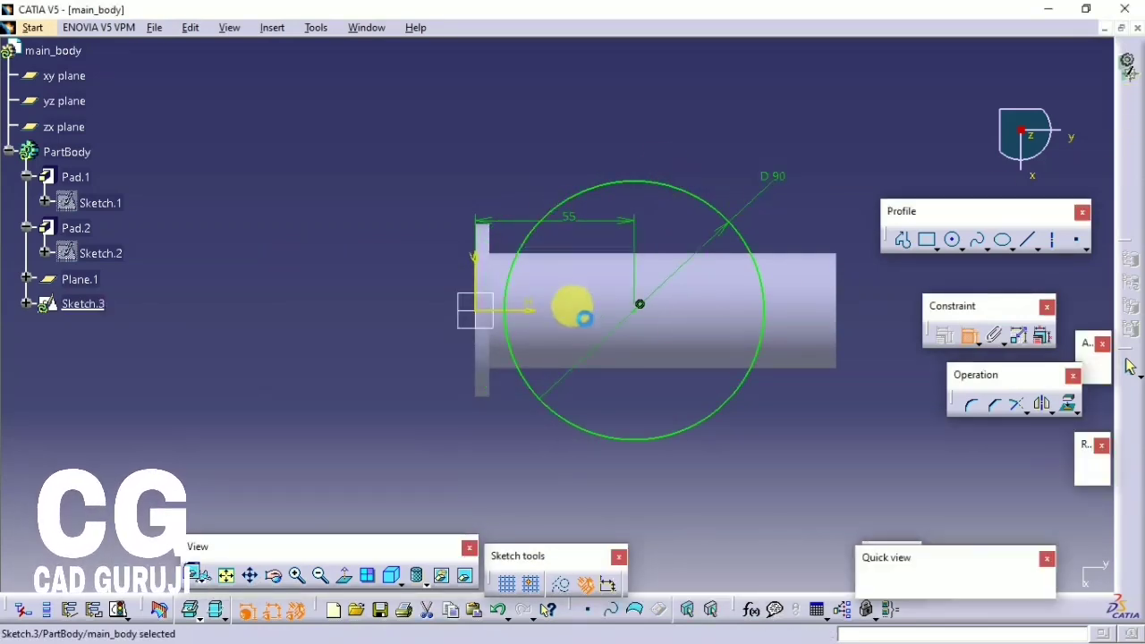
left_click(302, 53)
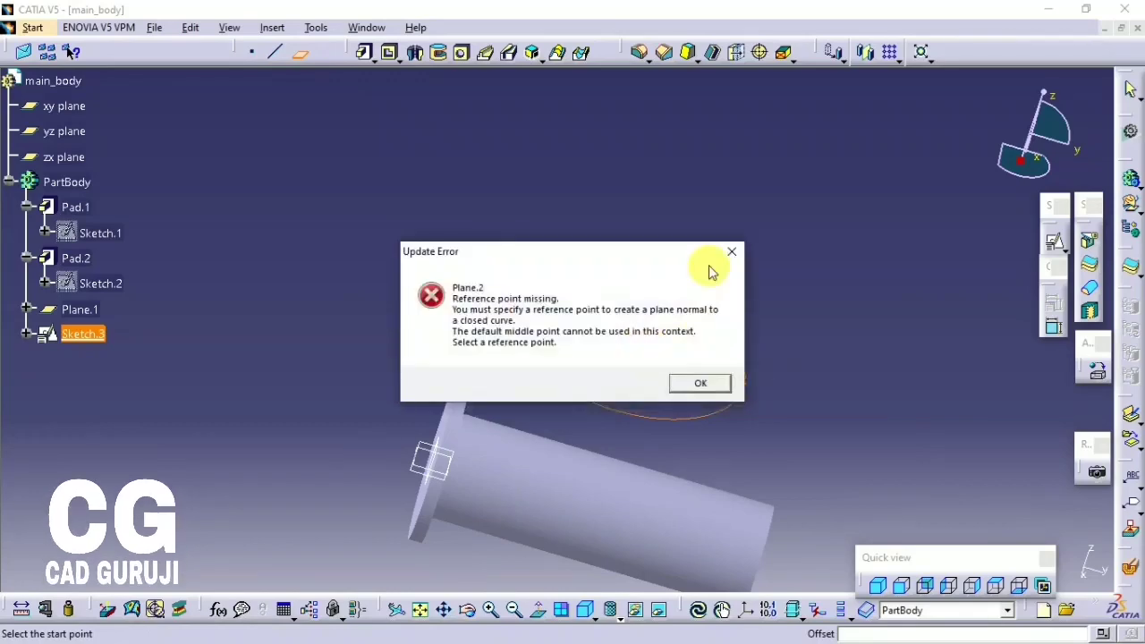
- Dismiss the update error, cancel the plane, and pad Sketch.3 into a 5 mm disc
left_click(698, 380)
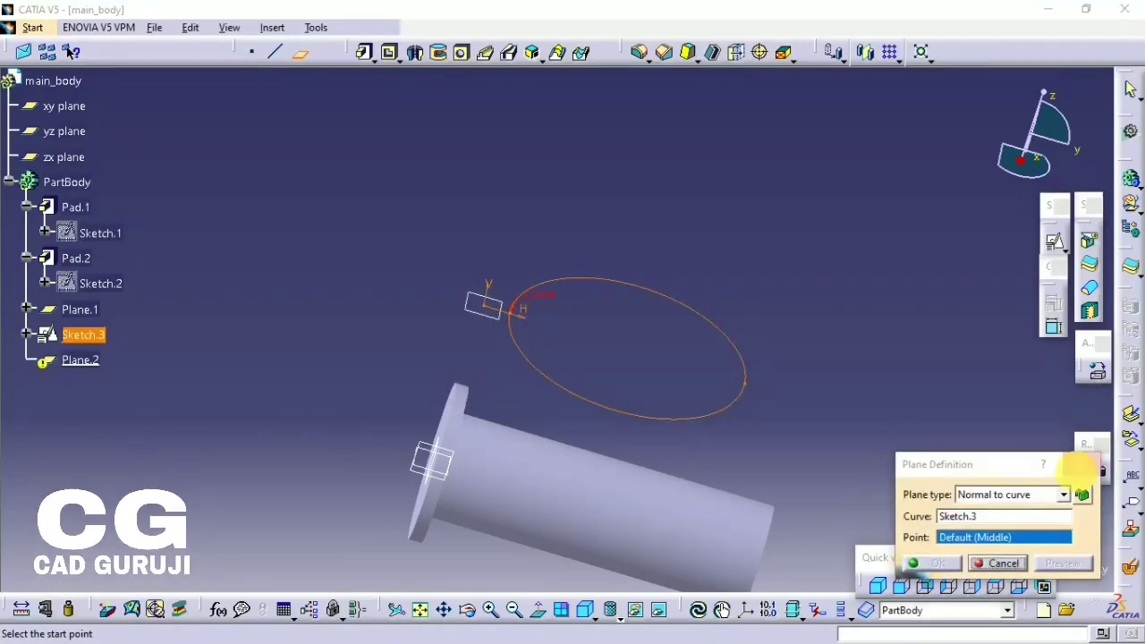
left_click(1080, 463)
left_click(585, 334)
left_click(554, 291)
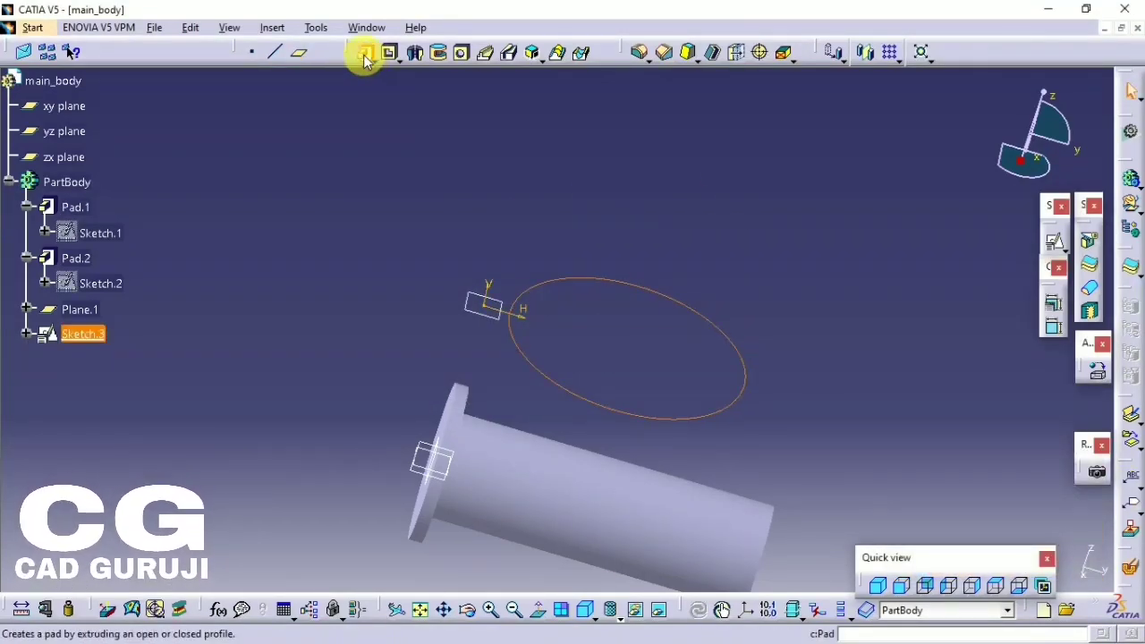
left_click(364, 57)
key("Return")
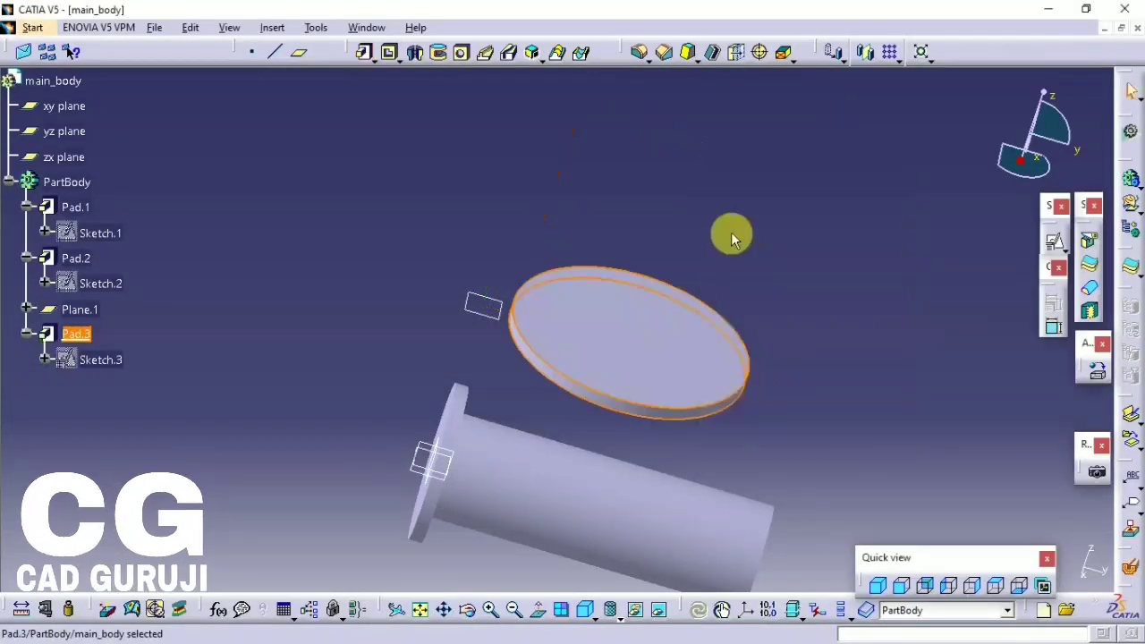
double_click(546, 373)
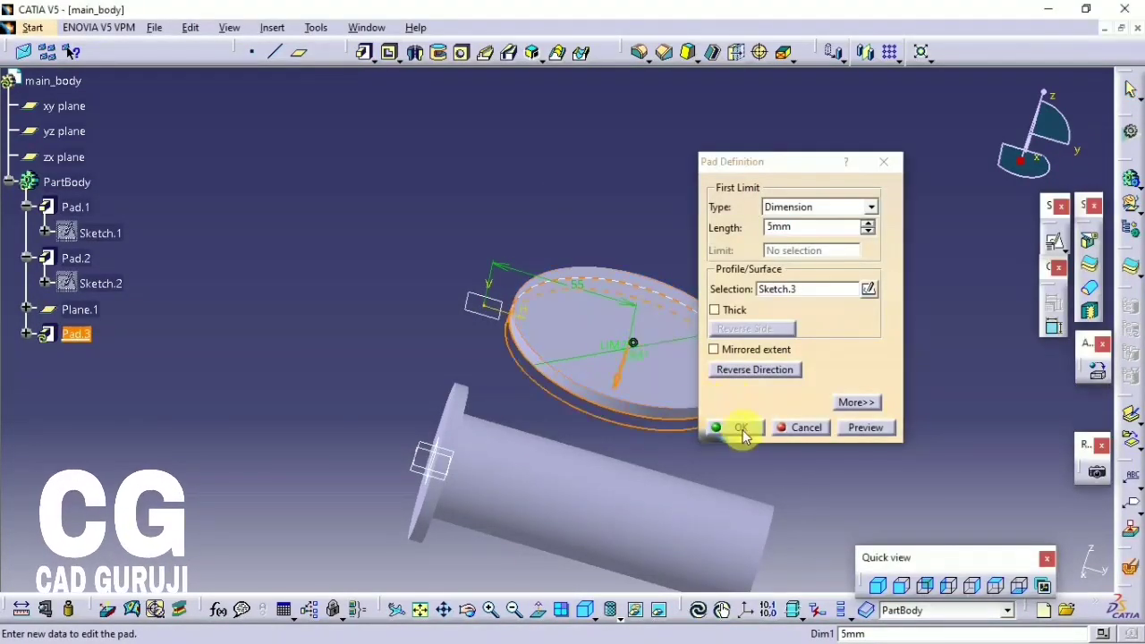
left_click(728, 428)
- Start a positioned sketch on the new disc's flat face
middle_click_drag(652, 455, 625, 216)
left_click(617, 308)
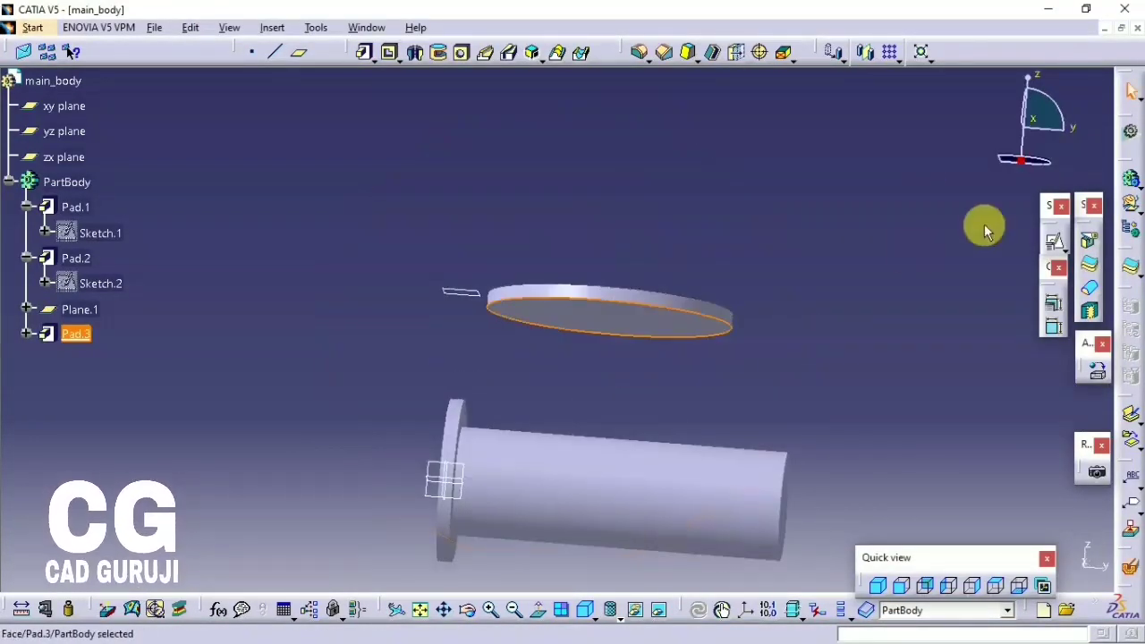
left_click(1053, 241)
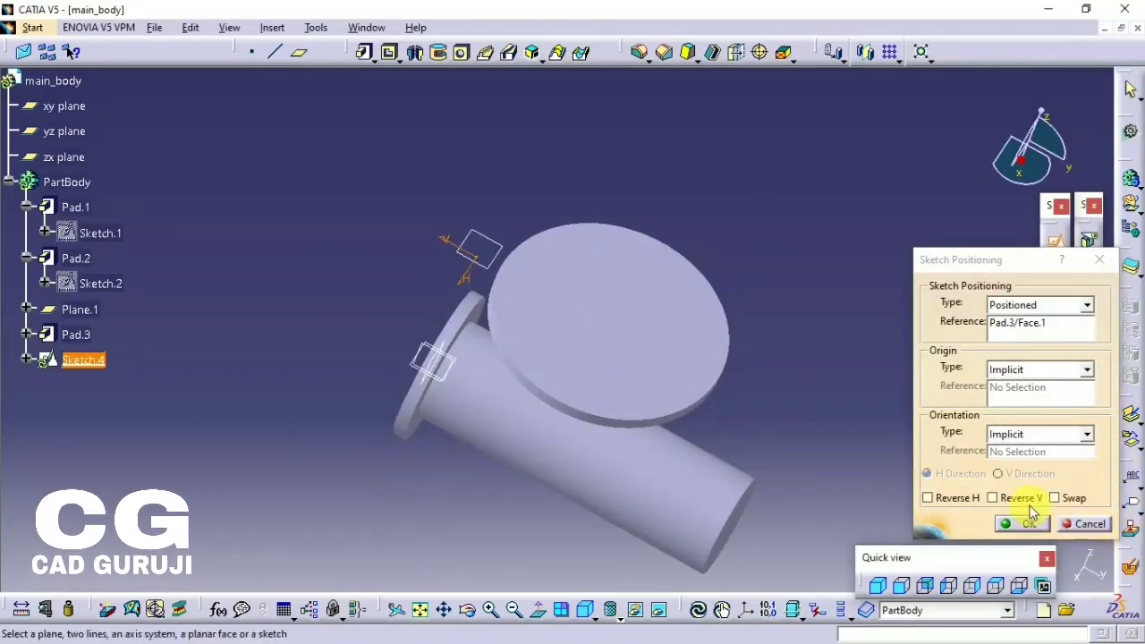
- Reverse the sketch's horizontal and vertical directions and confirm the placement
left_click(1028, 503)
left_click(972, 503)
left_click(1024, 524)
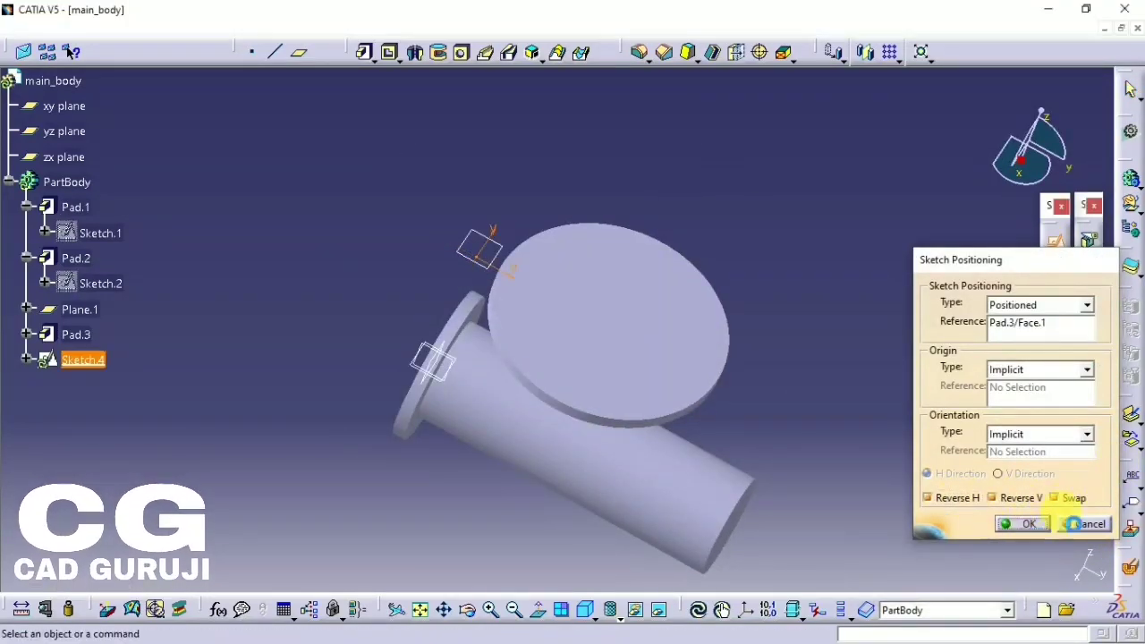
- Draw a circle on the disc and constrain it to a 70 mm diameter
left_click(955, 243)
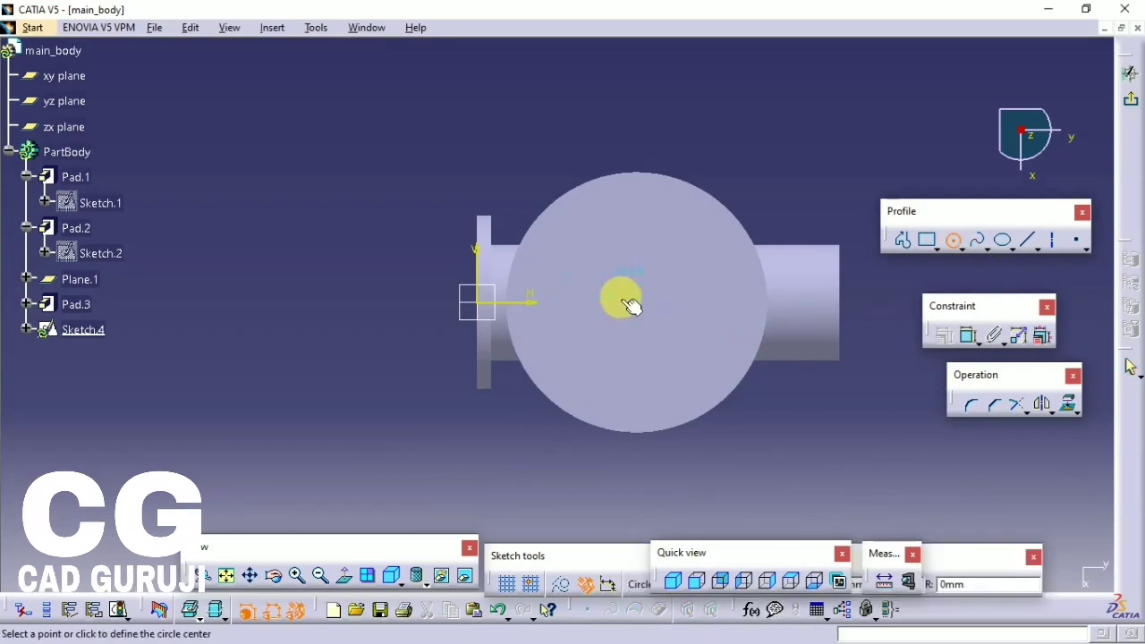
left_click(634, 296)
left_click(631, 244)
left_click(968, 335)
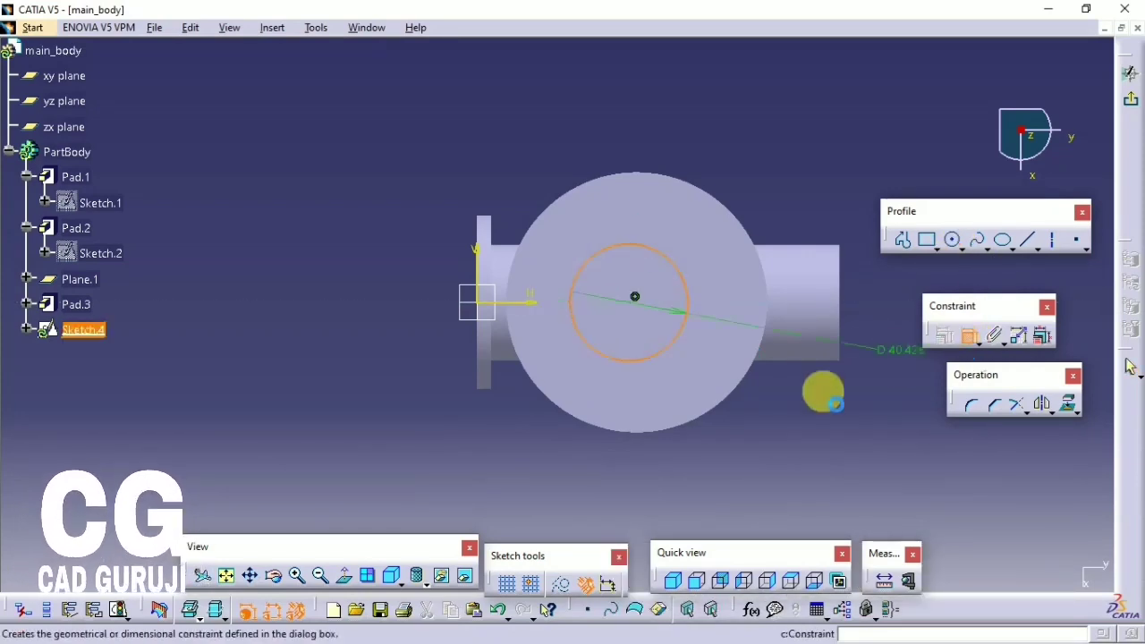
double_click(785, 425)
type("70")
key("Return")
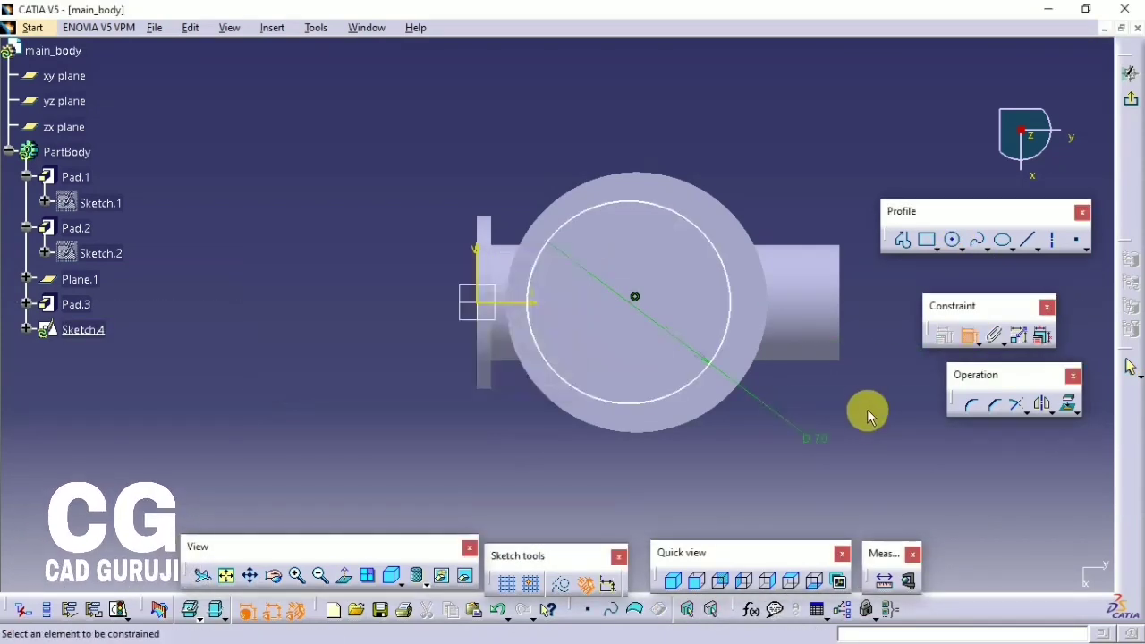
- Set the circle centre 55 mm from the vertical axis and exit the sketch
left_click(634, 296)
left_click(475, 299)
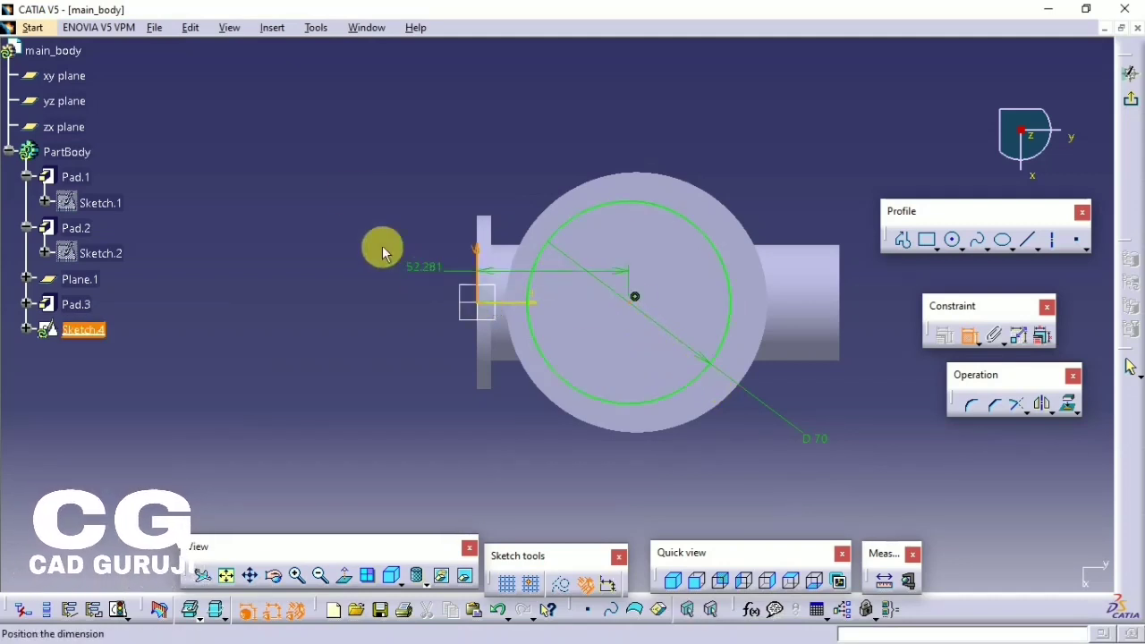
double_click(353, 183)
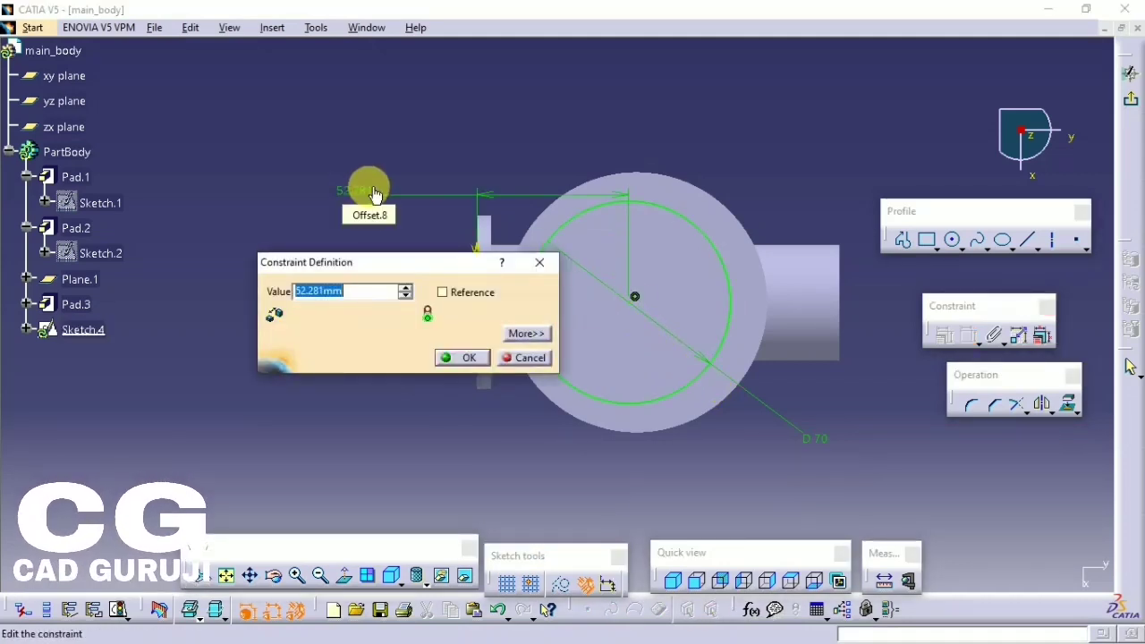
key("Return")
left_click(1130, 73)
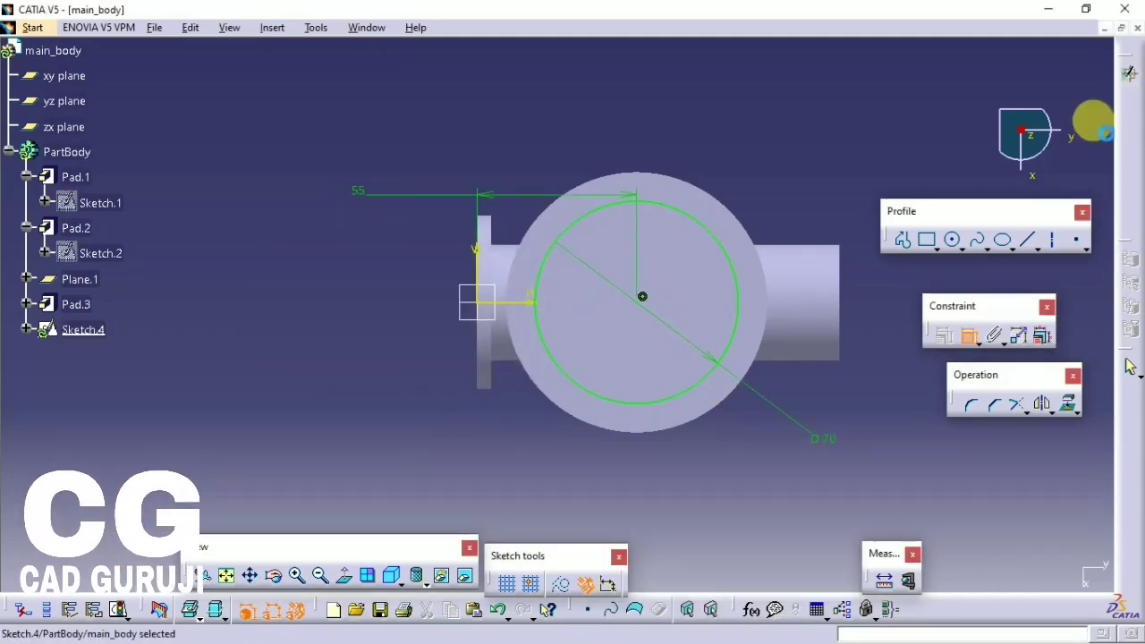
- Pad Sketch.4 with type Up to next so the branch meets the main tube
left_click(362, 52)
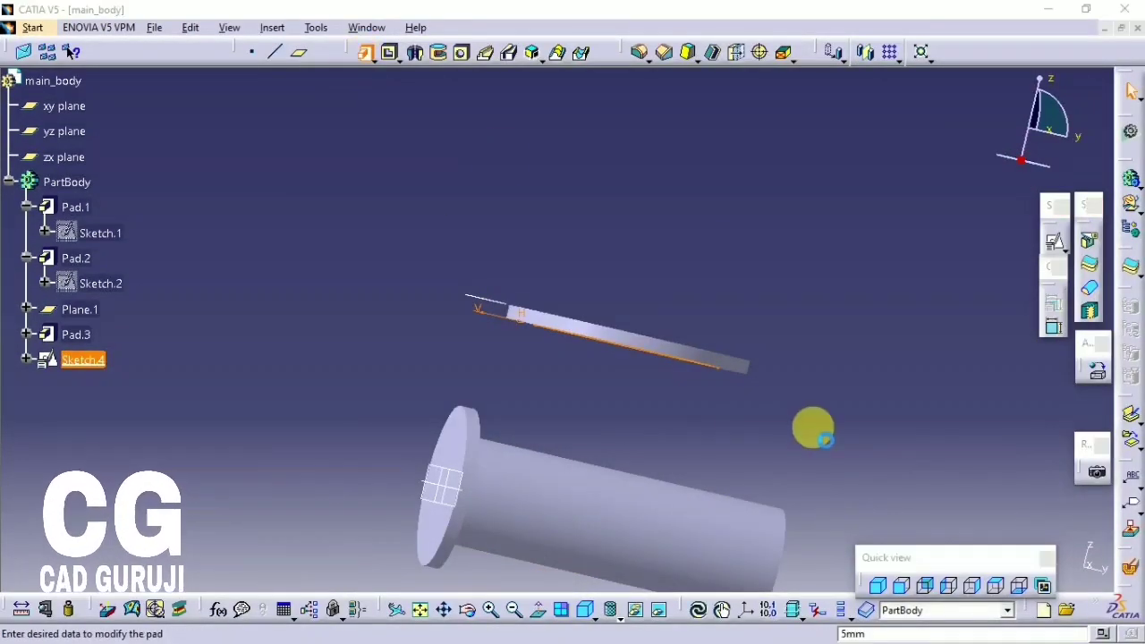
left_click(789, 228)
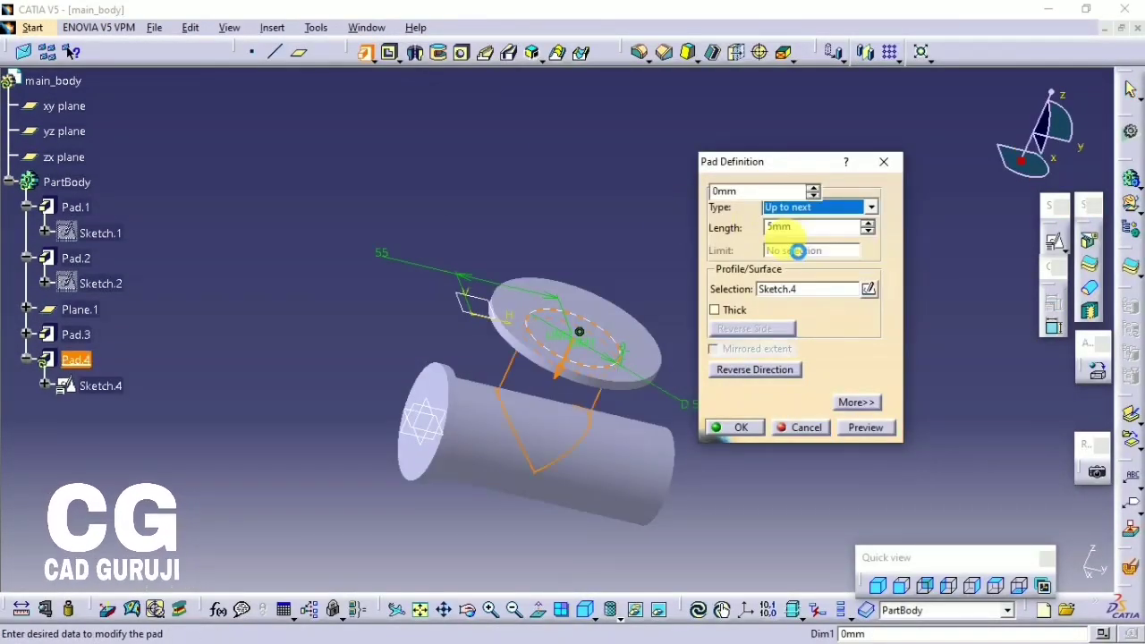
left_click(740, 426)
mouse_move(685, 363)
middle_mouse_down()
mouse_move(593, 212)
mouse_move(577, 232)
middle_mouse_up()
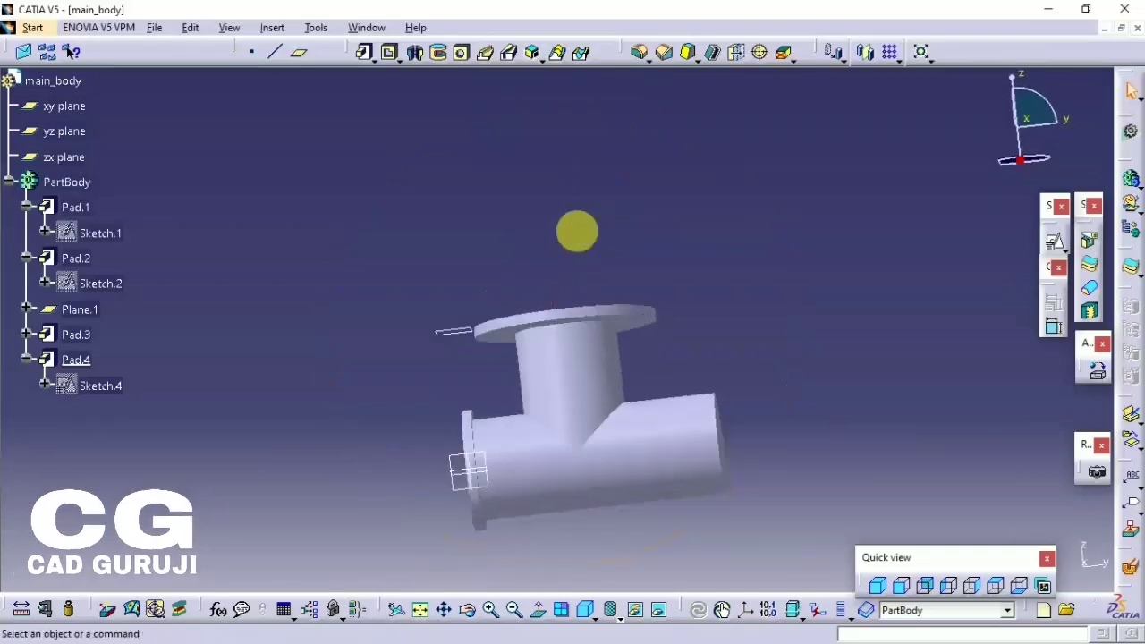
mouse_move(676, 277)
middle_mouse_down()
mouse_move(498, 169)
mouse_move(549, 268)
middle_mouse_up()
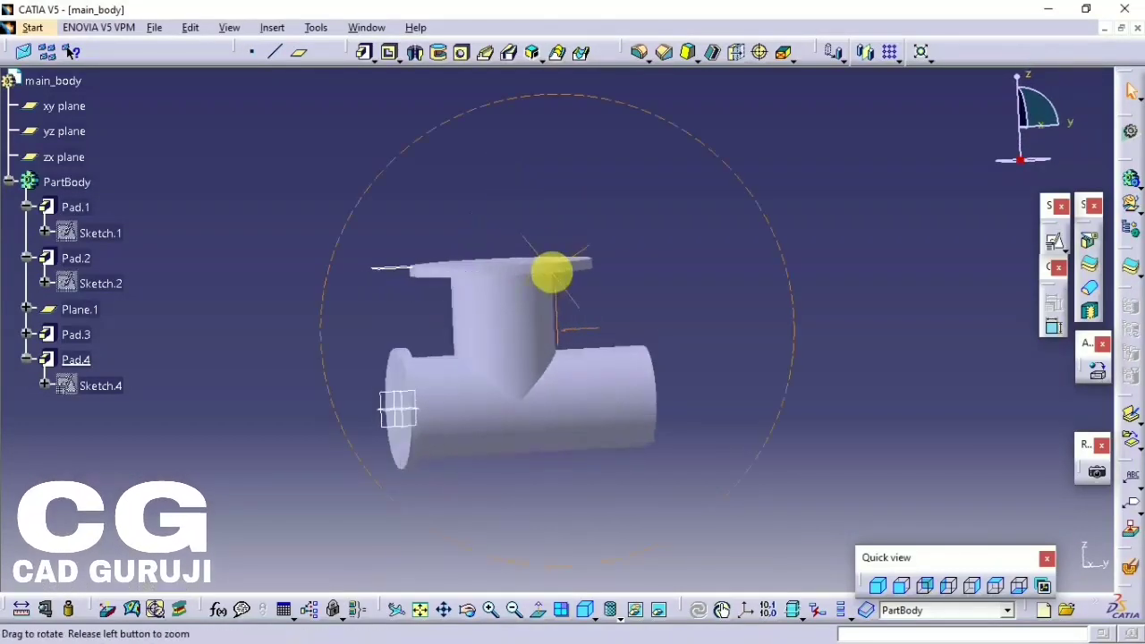
left_click(32, 27)
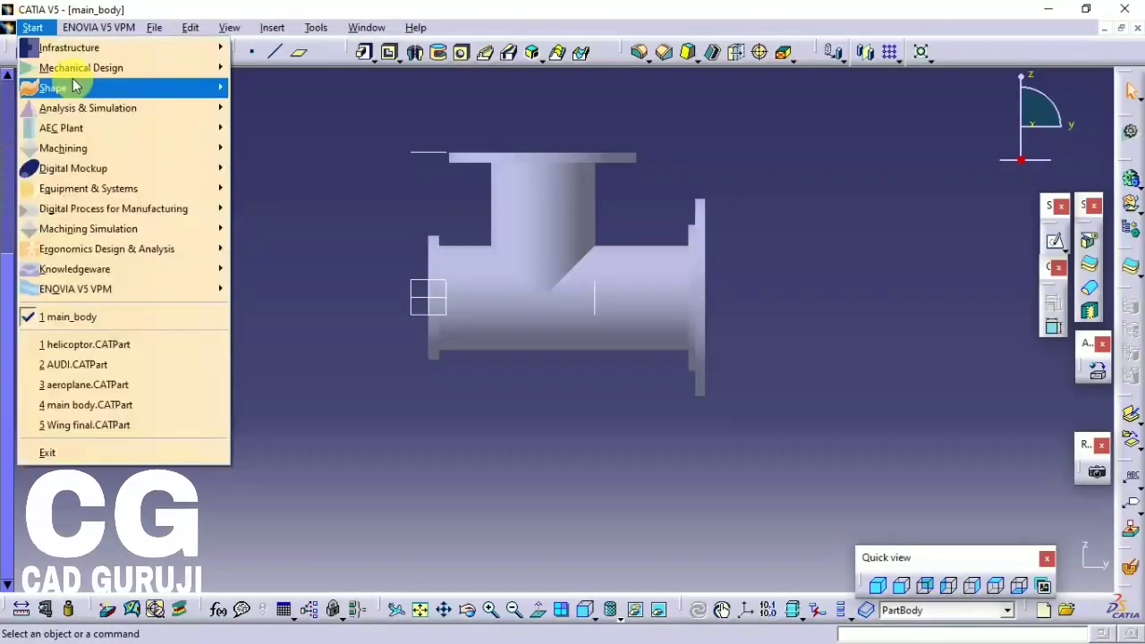
- Switch to the shape workbench and start Sketch.12 on Plane.2
mouse_move(53, 88)
left_click(277, 137)
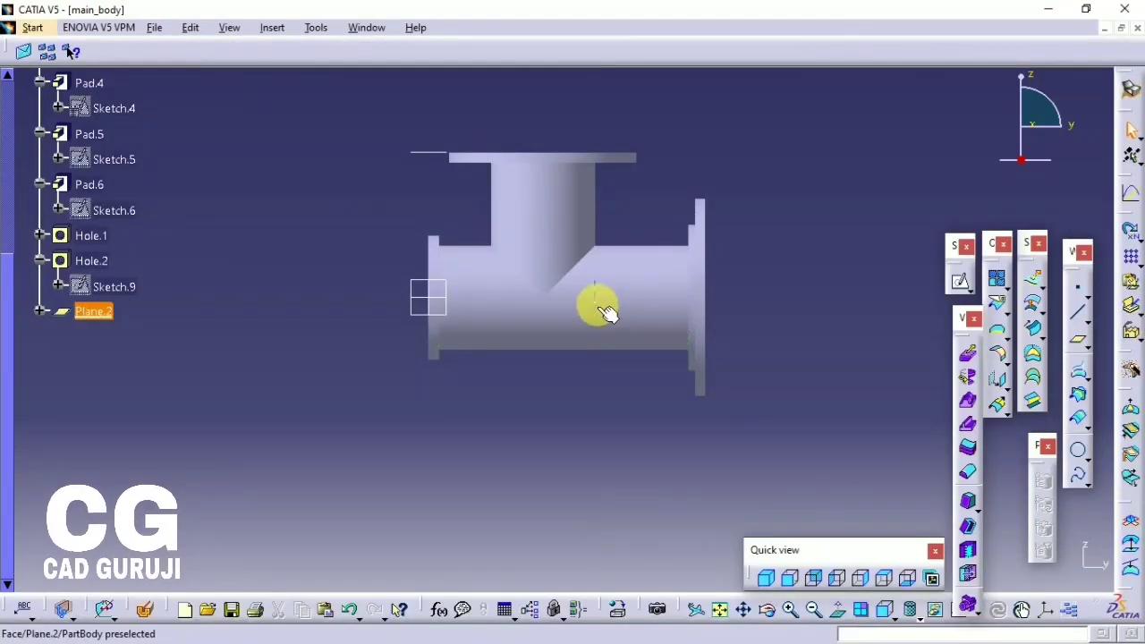
left_click(959, 281)
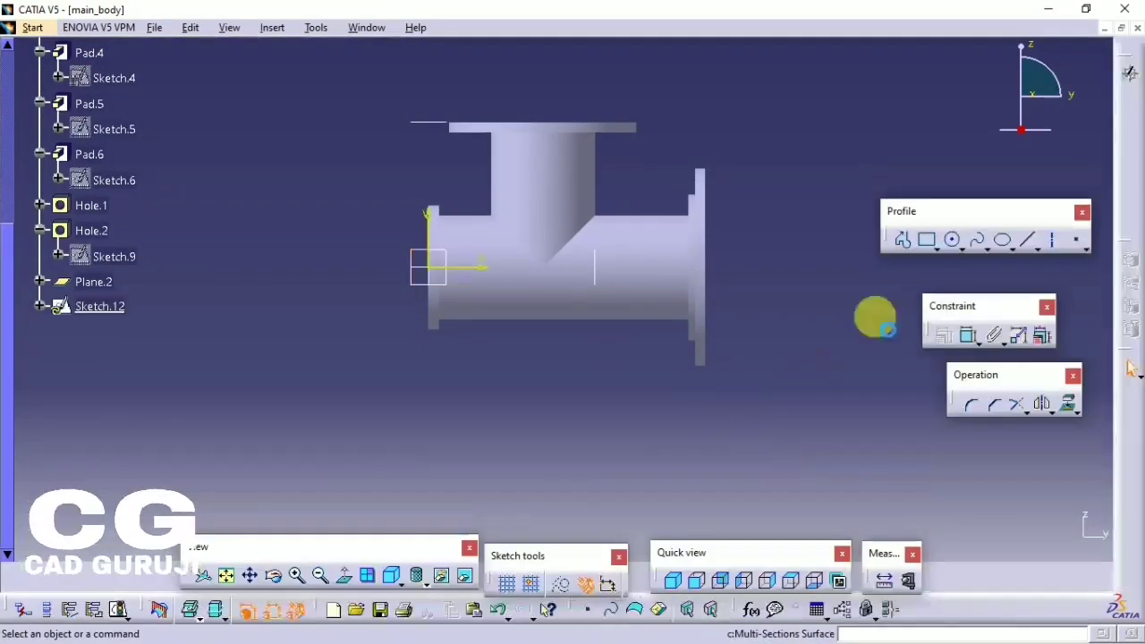
left_click(901, 240)
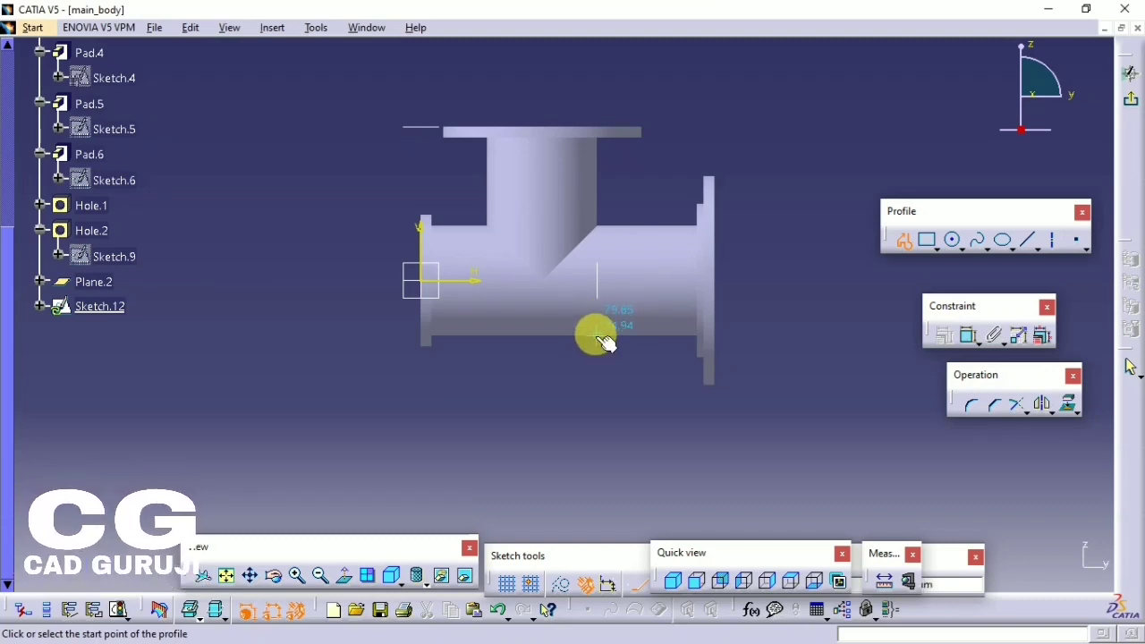
- Draw a four-line stepped profile from the pipe's underside: down, left, down, right
left_click(600, 331)
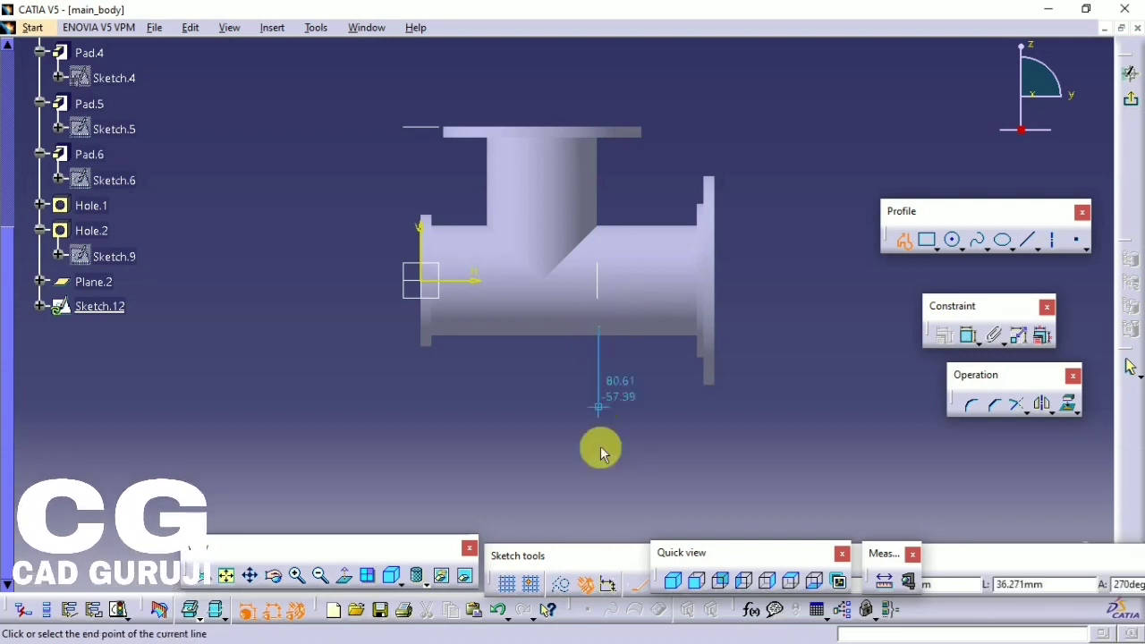
left_click(615, 391)
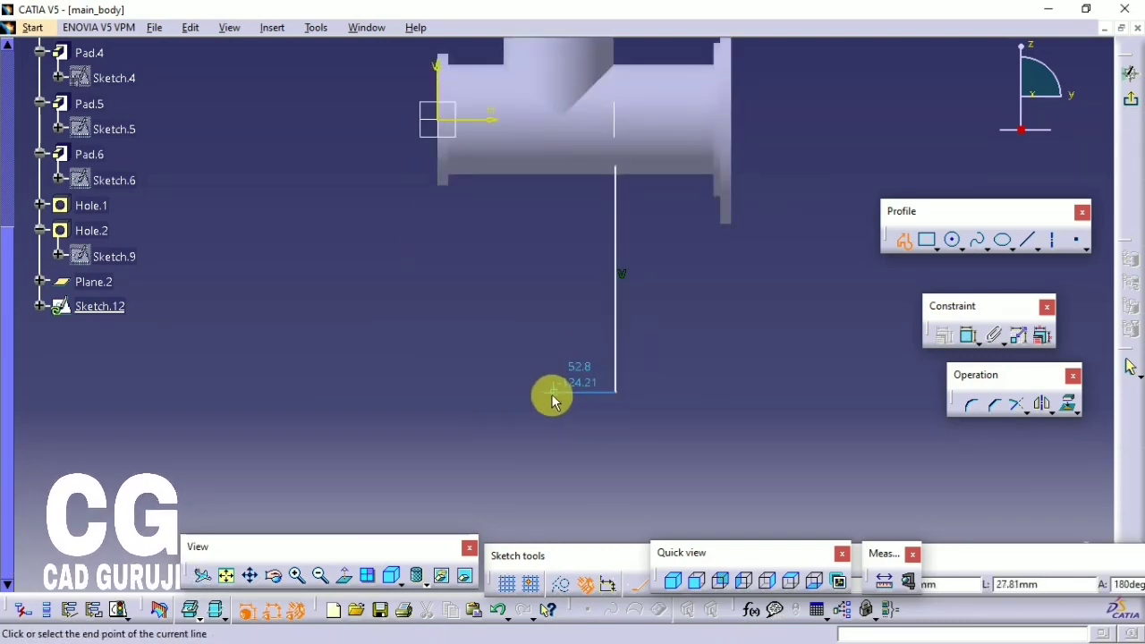
left_click(547, 391)
left_click(547, 465)
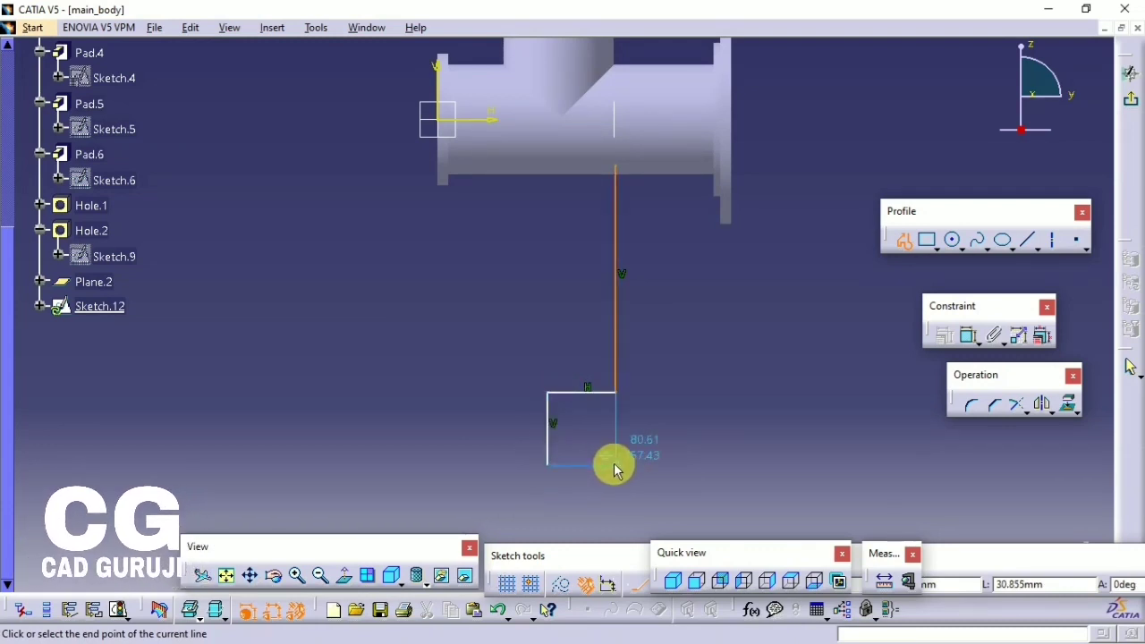
left_click(615, 465)
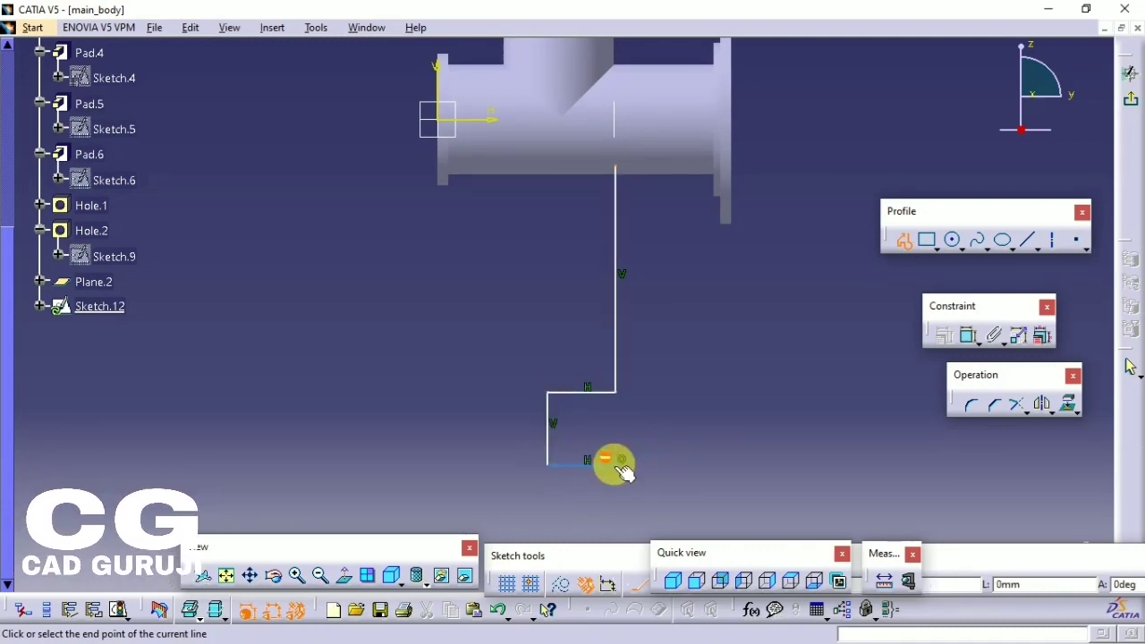
left_click(903, 240)
left_click(969, 336)
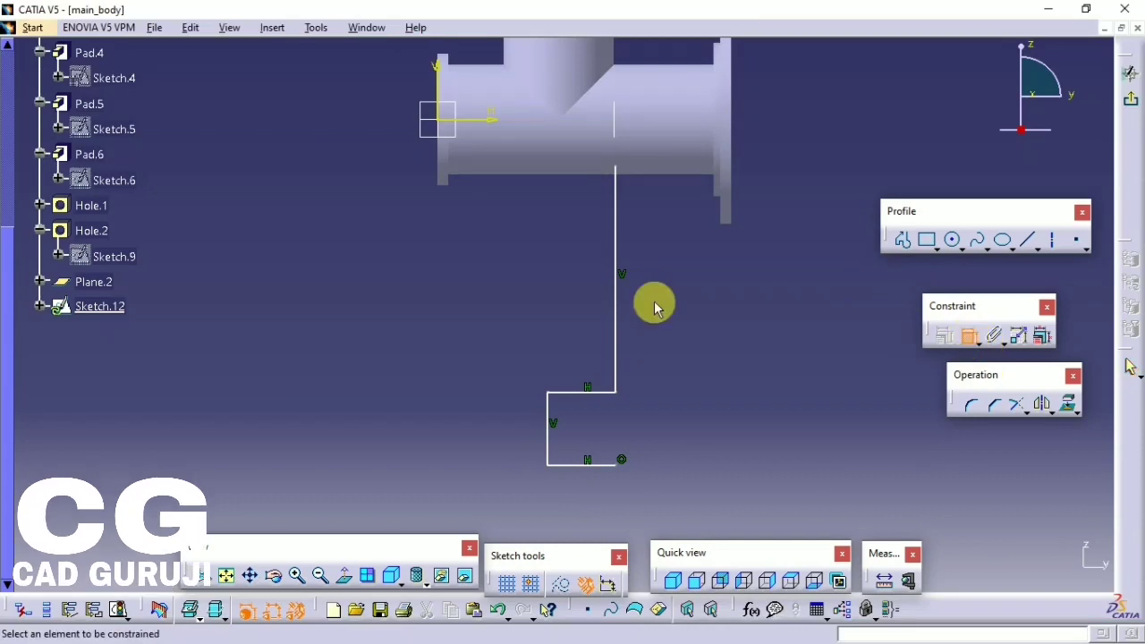
right_click(715, 284)
- Hide the outlines and drag the profile lines into rough position
left_click(758, 337)
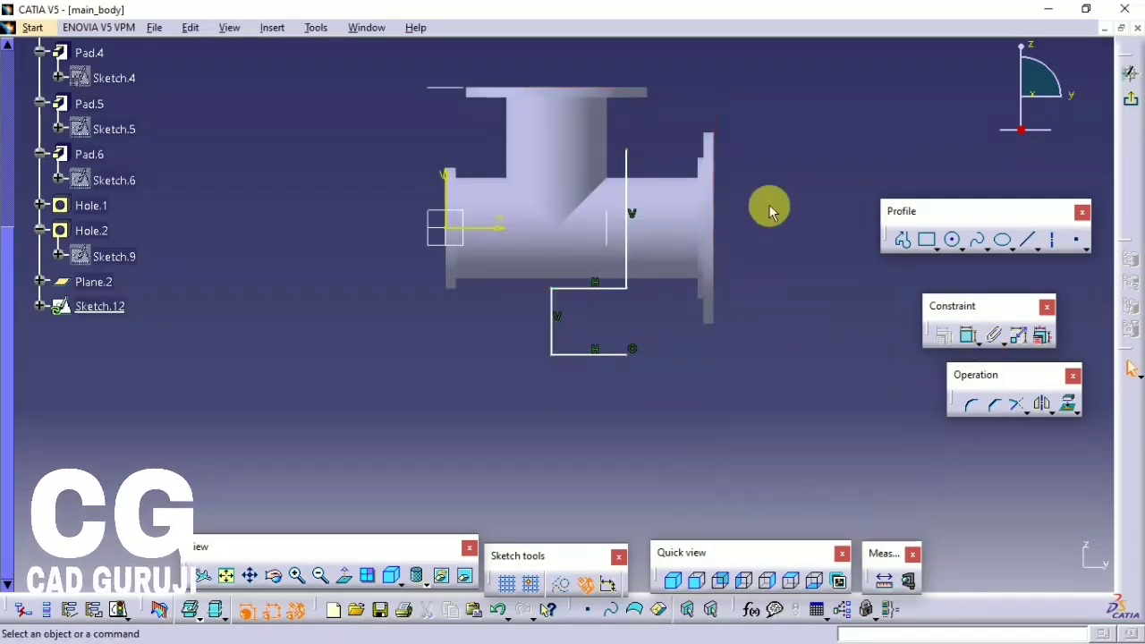
mouse_move(569, 298)
left_mouse_down()
mouse_move(624, 367)
mouse_move(614, 451)
left_mouse_up()
left_click_drag(624, 322, 626, 377)
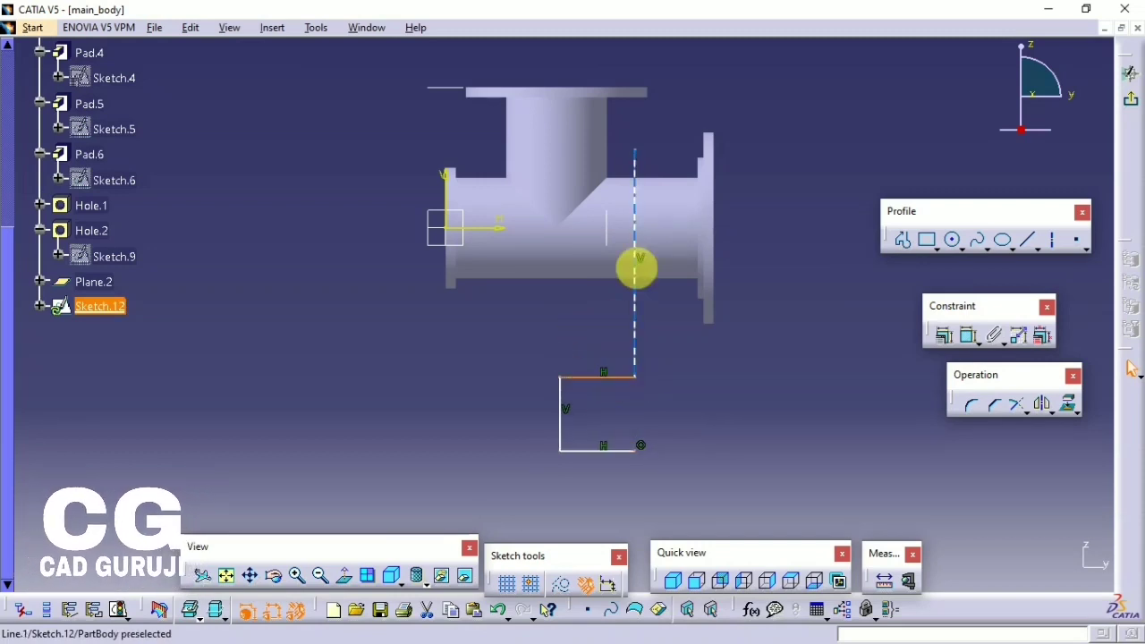
left_click_drag(632, 154, 635, 304)
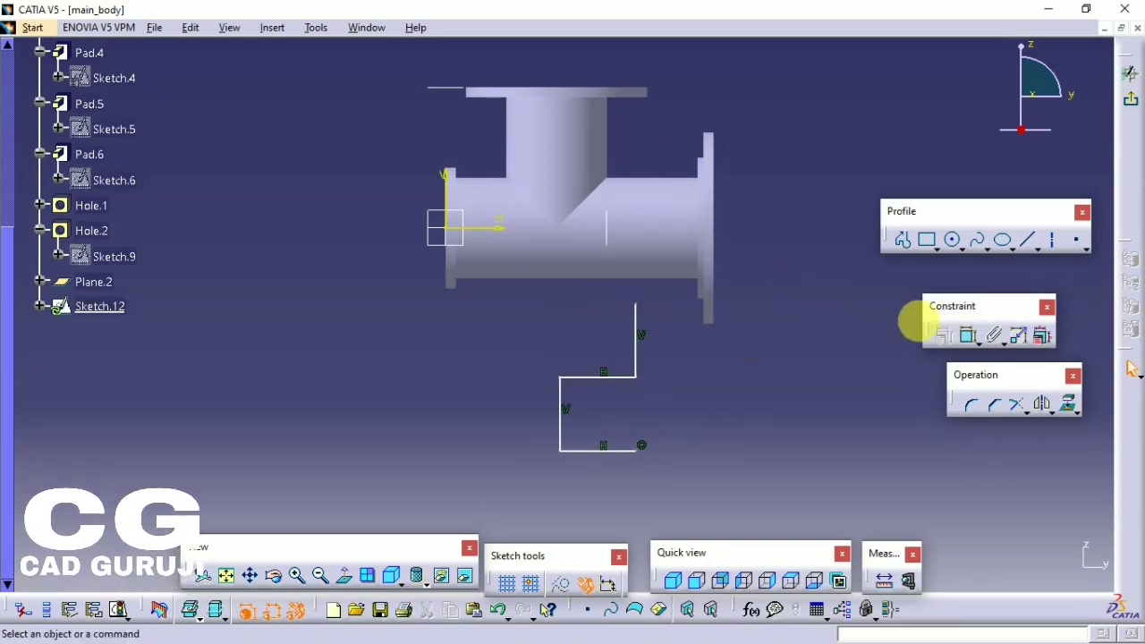
- Make the vertical line's top endpoint coincident with the pipe axis
left_click(968, 336)
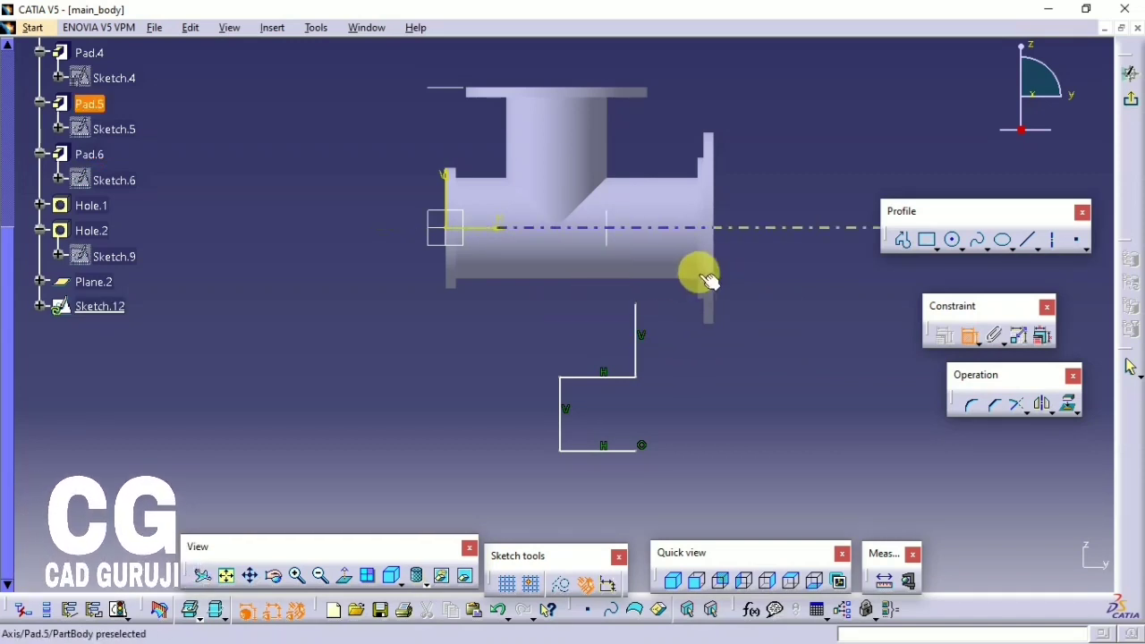
left_click(641, 229)
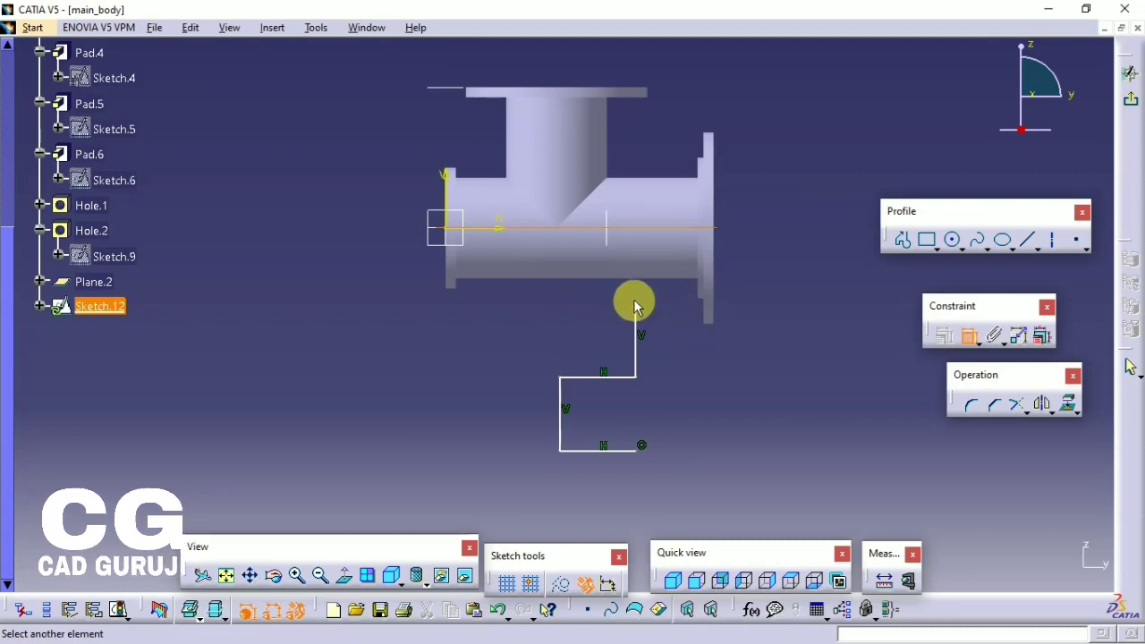
left_click(636, 308)
right_click(746, 232)
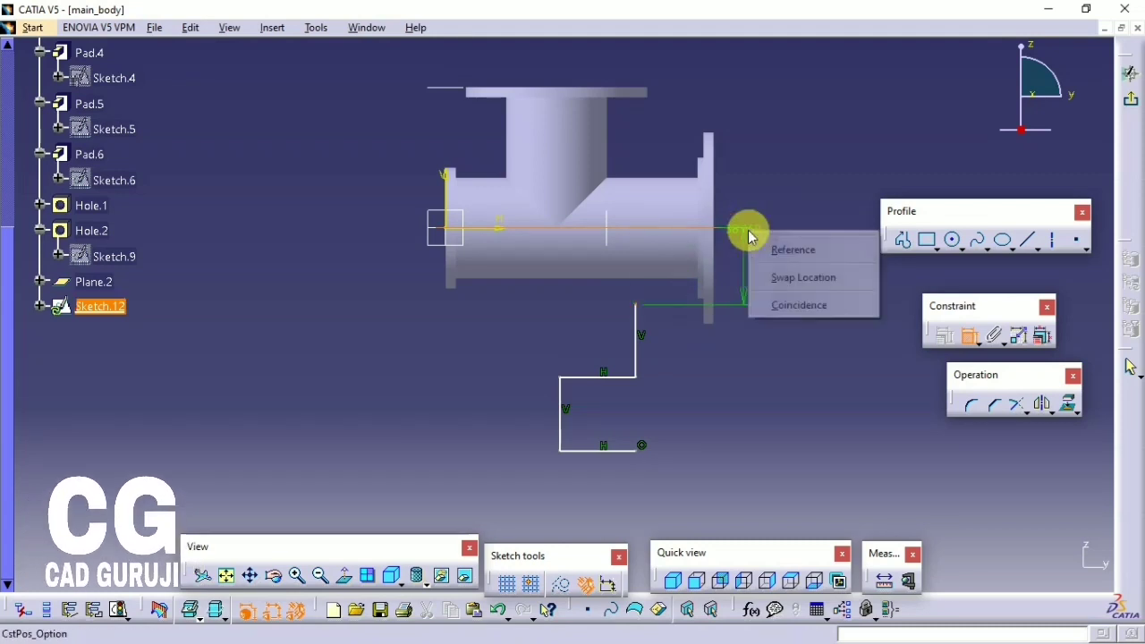
left_click(793, 305)
- Dimension the middle horizontal line 100 from the pipe axis
left_click(626, 377)
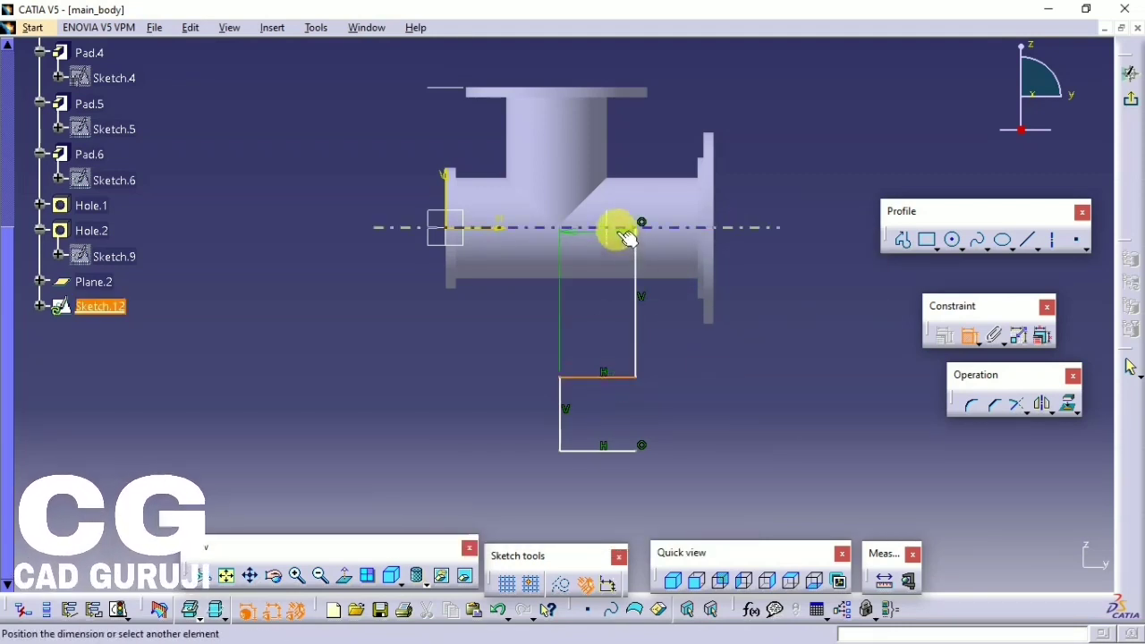
left_click(616, 228)
left_click(767, 289)
double_click(767, 290)
type("100")
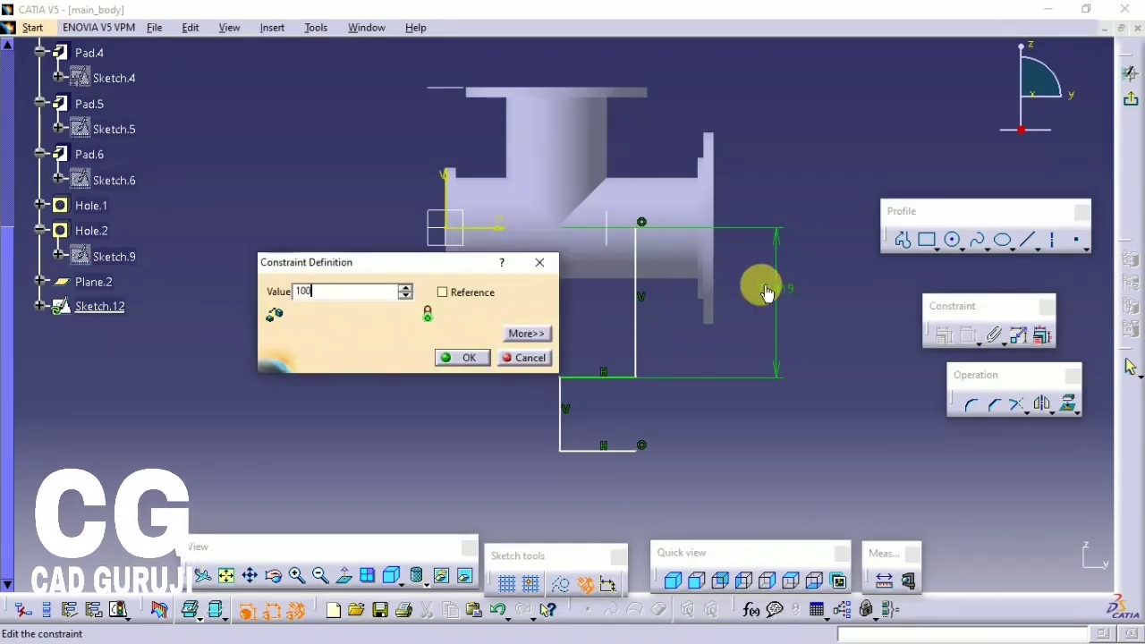
key("Return")
middle_click_drag(707, 328, 686, 284)
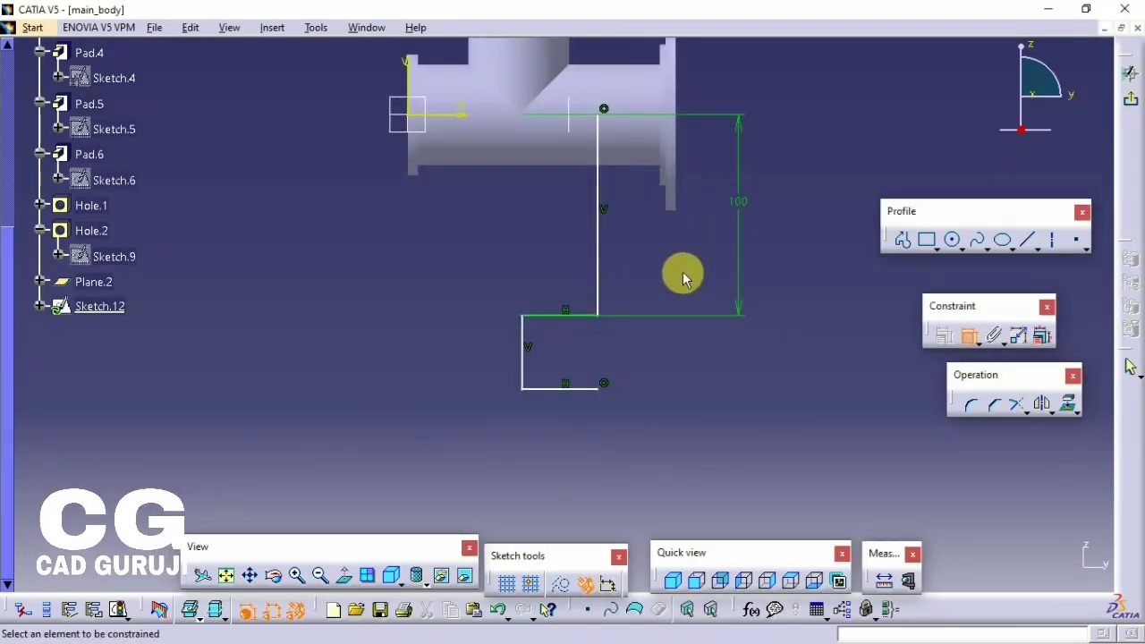
- Constrain the left vertical line to a length of 60
left_click(522, 358)
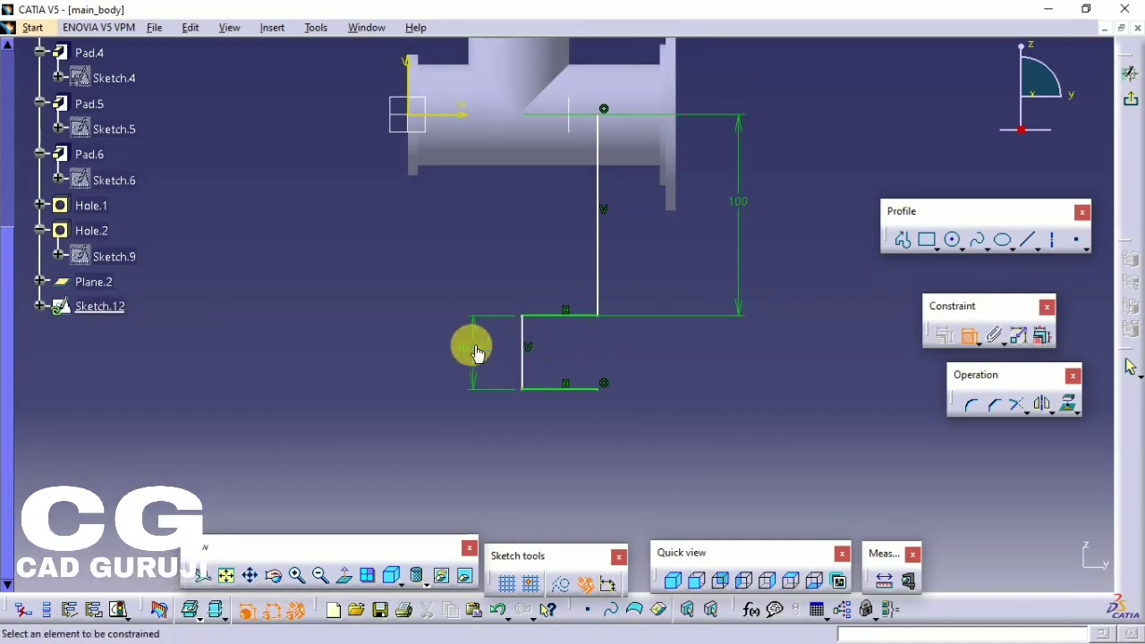
left_click(483, 355)
double_click(483, 355)
type("60mm")
left_click(474, 355)
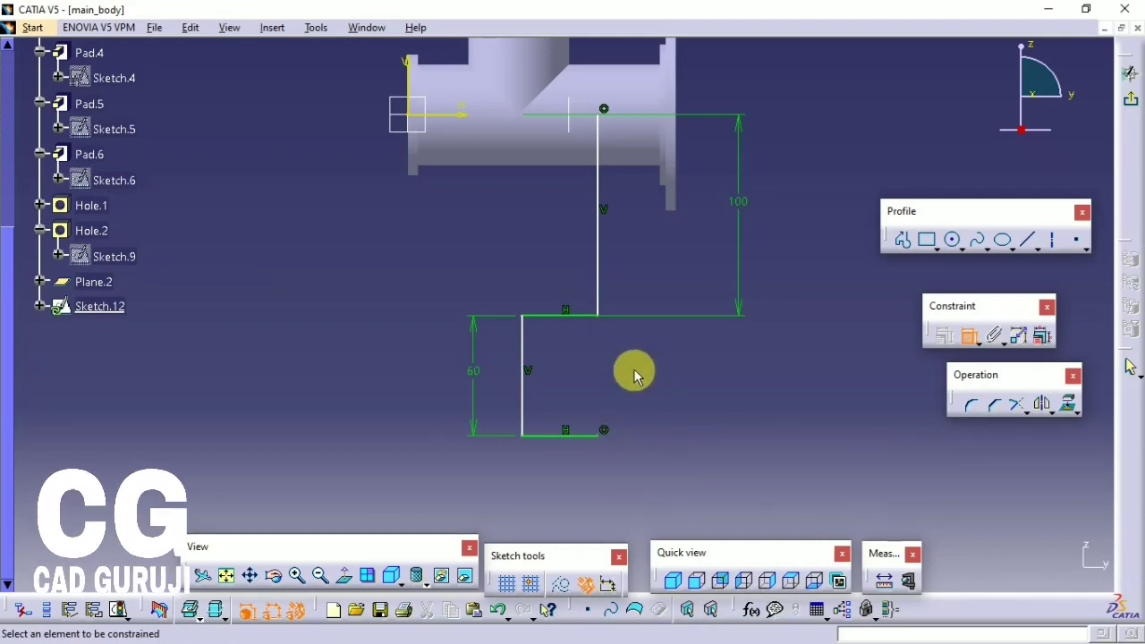
- Dimension the middle horizontal line and make the right vertical line lie on Plane.2
left_click(538, 315)
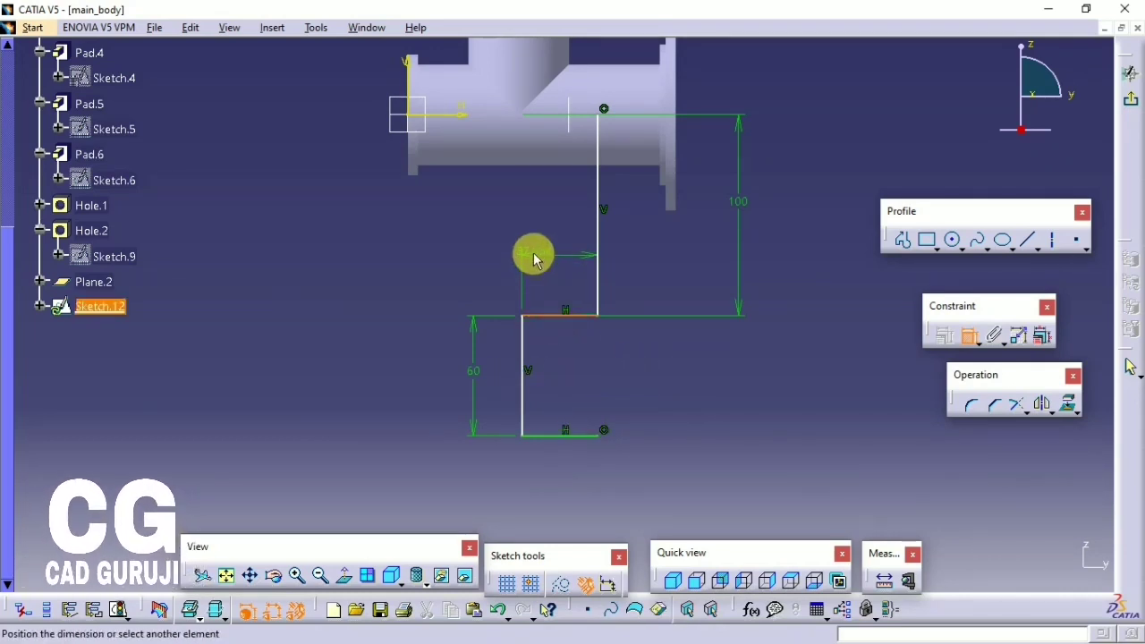
left_click(555, 261)
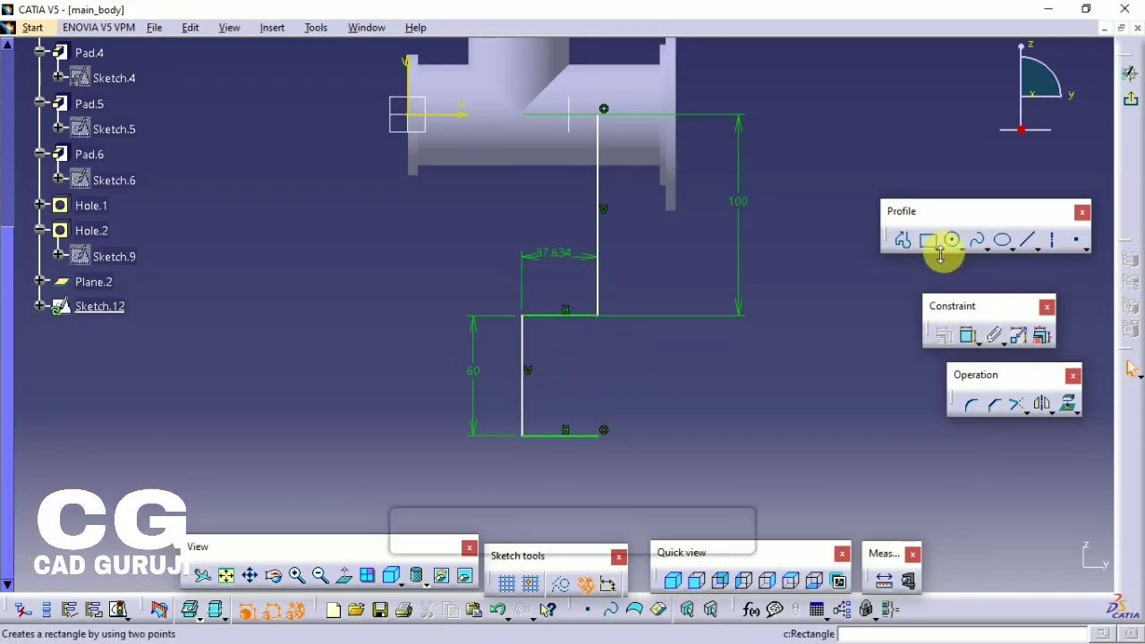
left_click(969, 338)
left_click(572, 118)
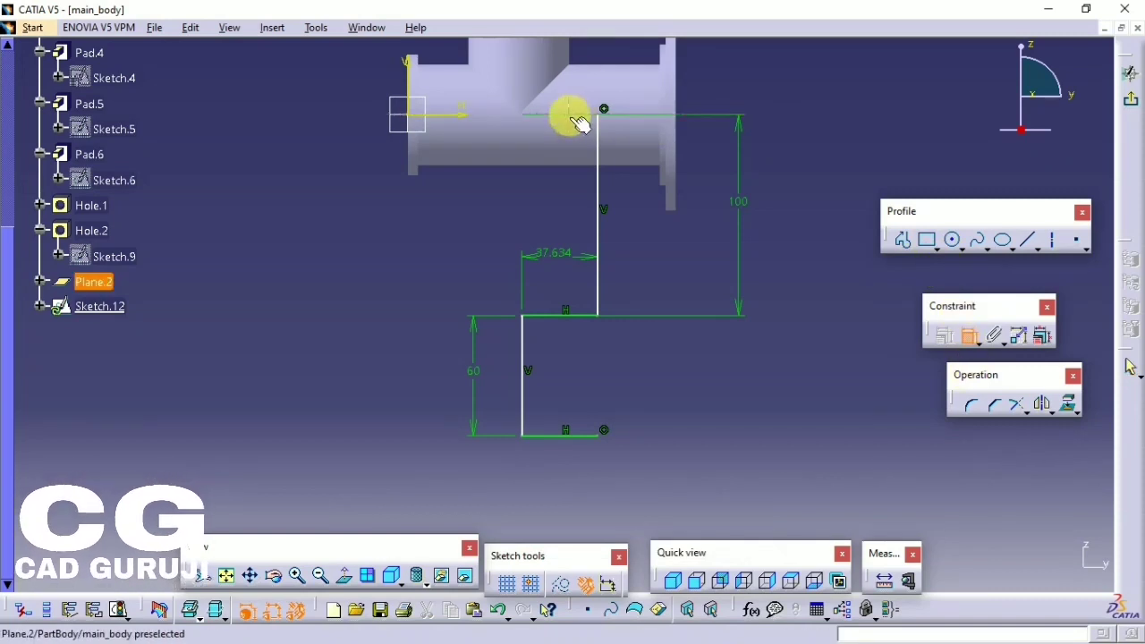
right_click(742, 80)
left_click(797, 215)
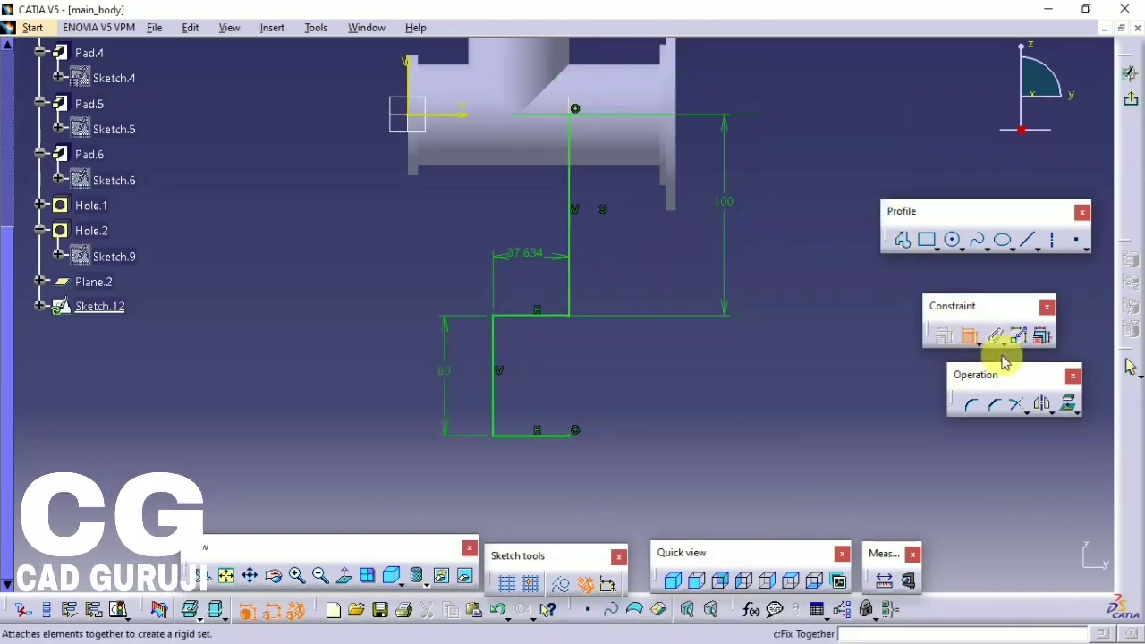
- Change the horizontal step dimension from 37.634 to 30
left_click(968, 336)
double_click(558, 254)
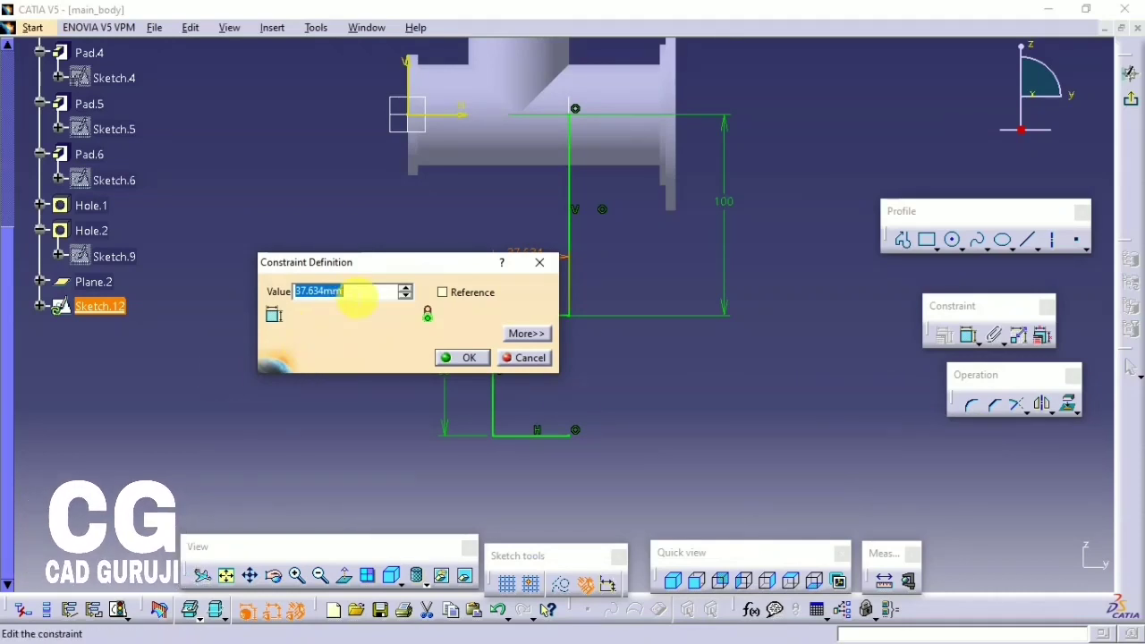
left_click(462, 357)
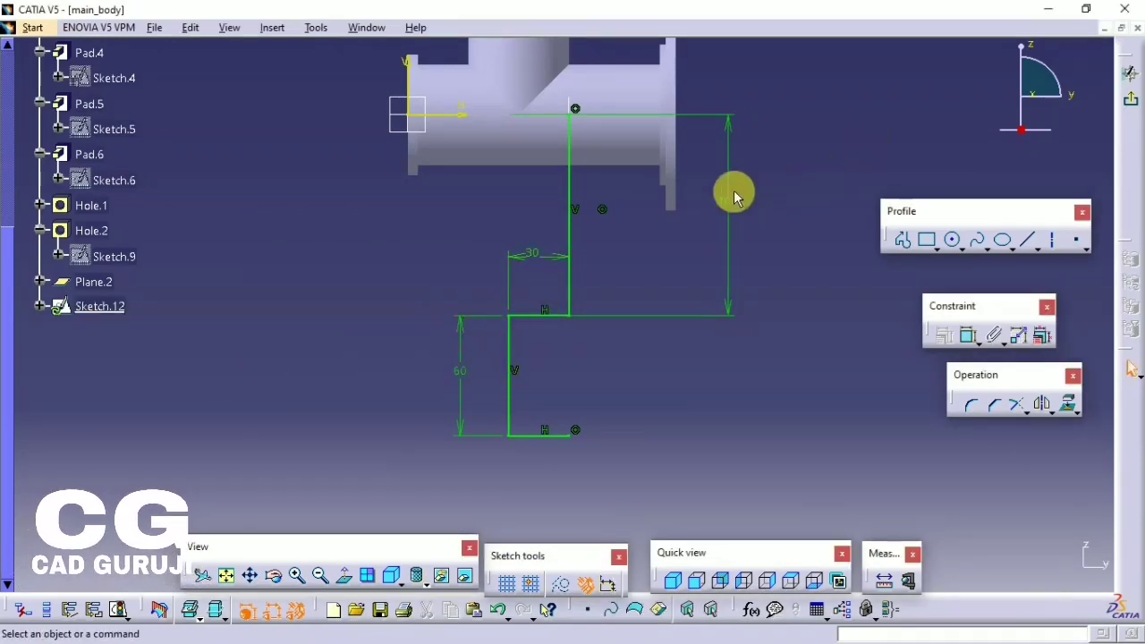
middle_click_drag(733, 191, 746, 294)
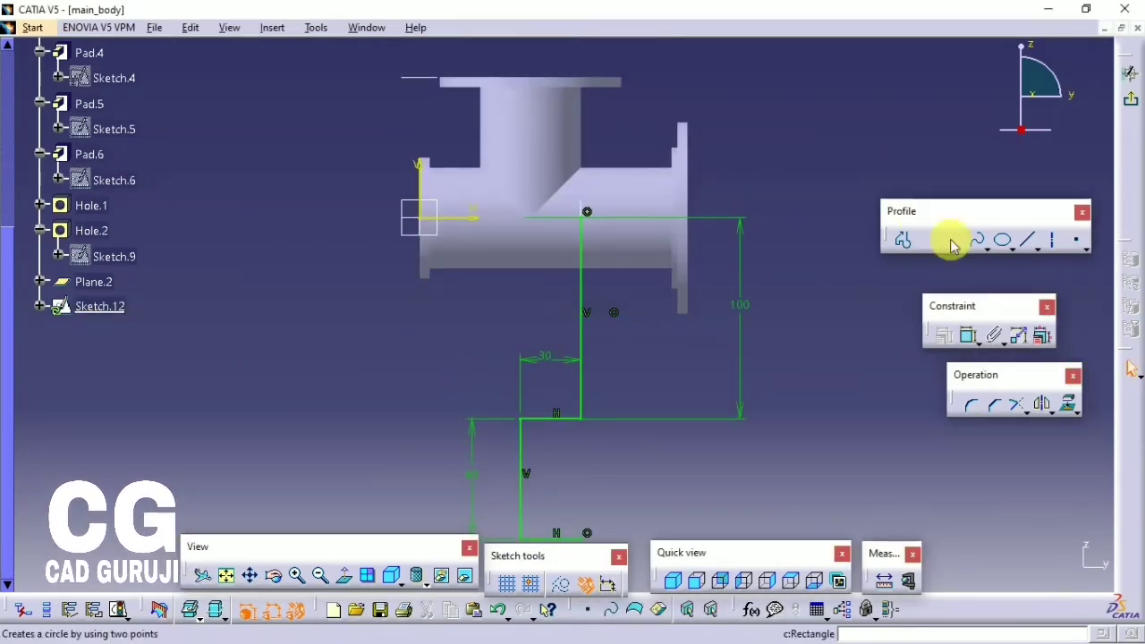
- Exit the sketch and delete Hole.1 and Hole.2 from the pipe body
left_click(1131, 105)
middle_click_drag(659, 235, 493, 220)
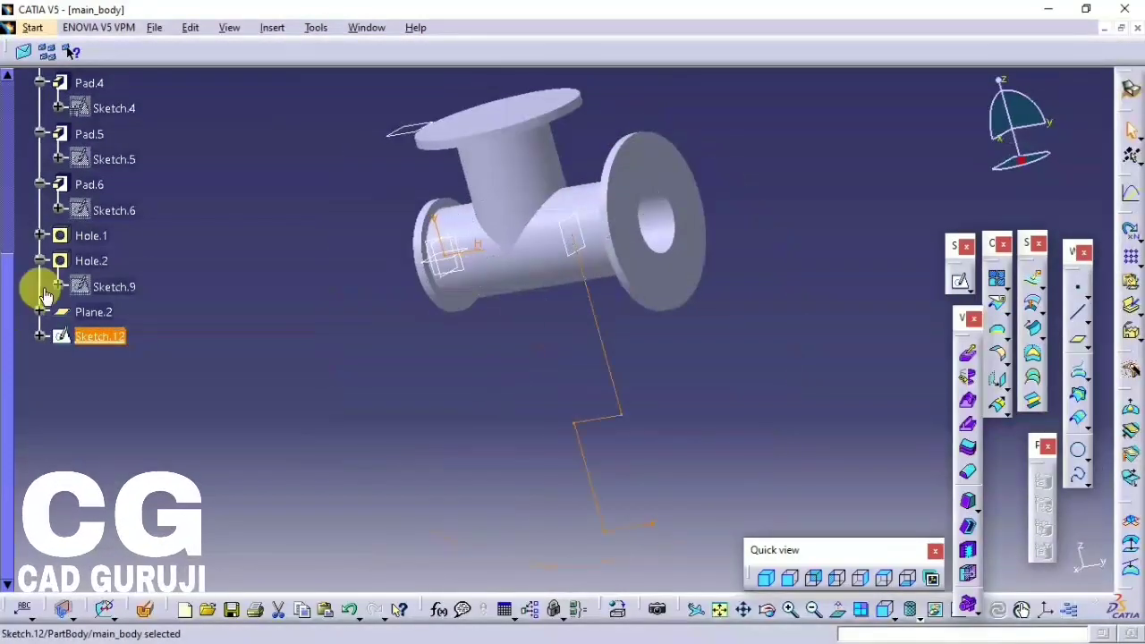
left_click(91, 235)
left_click(91, 261, "ctrl")
right_click(91, 260)
left_click(223, 498)
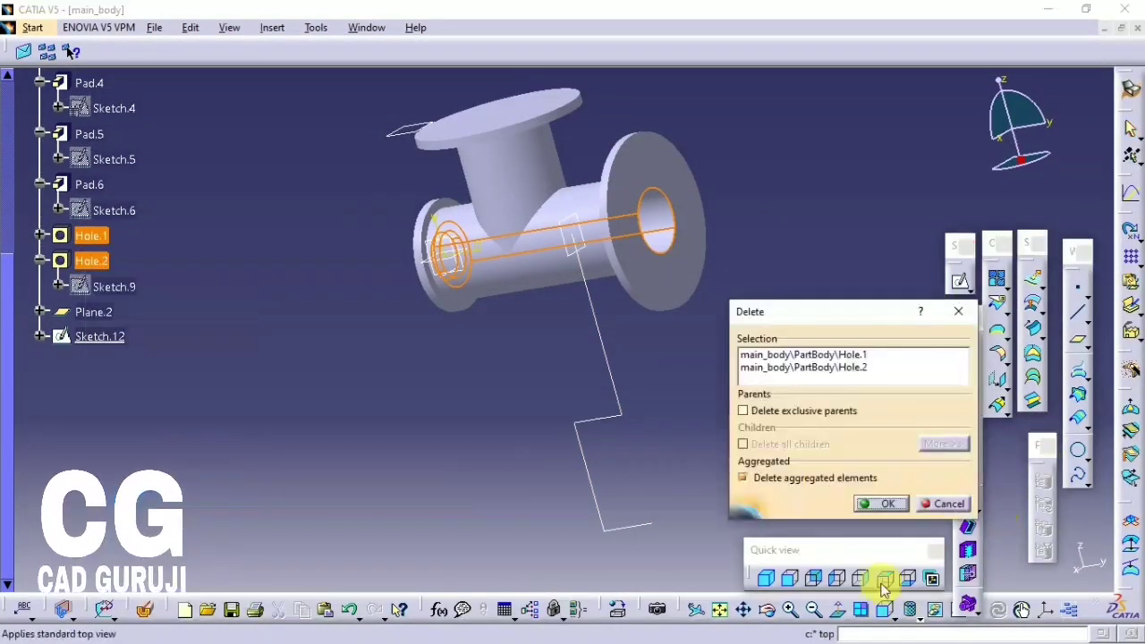
left_click(893, 505)
- Adjust the view and begin an extruded surface
middle_click_drag(749, 403, 634, 388)
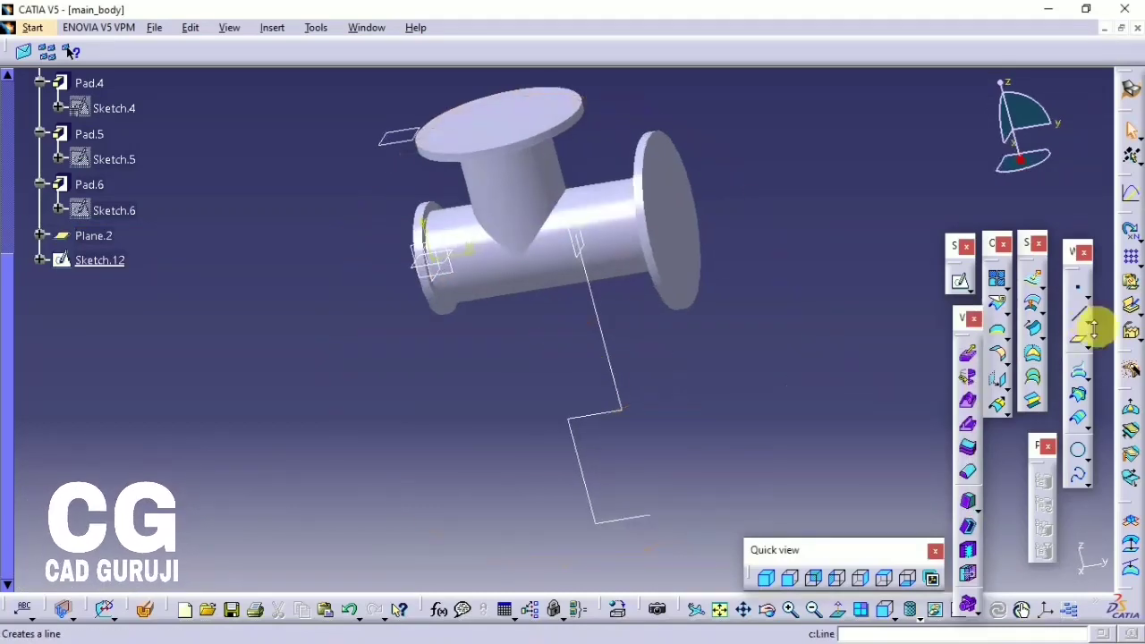
middle_click_drag(731, 474, 595, 335)
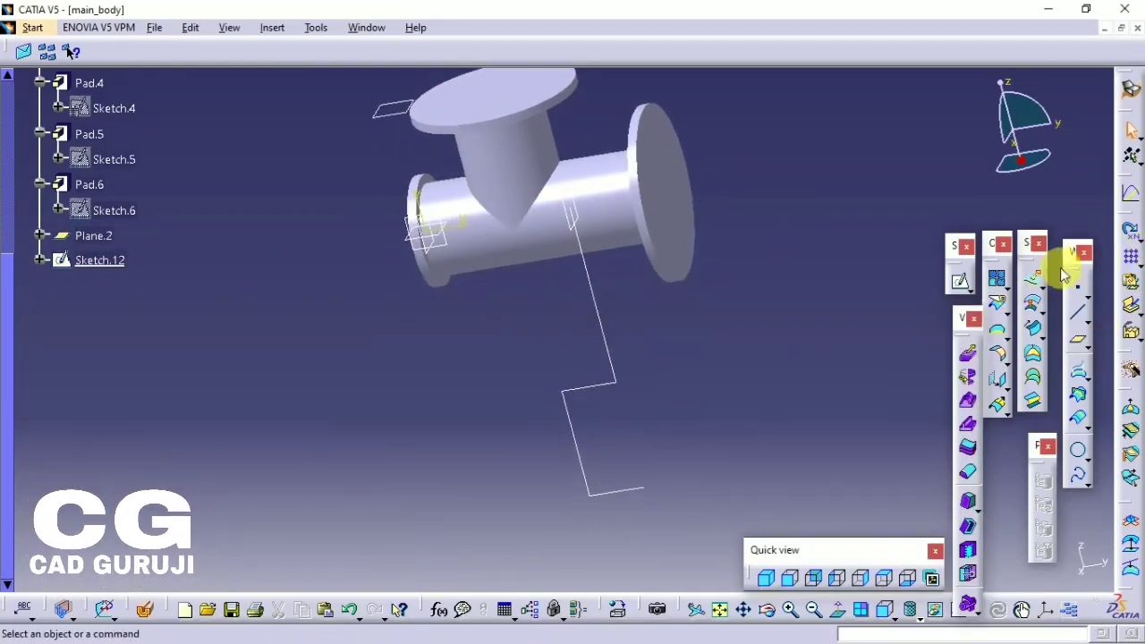
left_click(1033, 278)
- Extrude Sketch.12 into a surface extending 15 mm with mirrored extent on both sides
left_click(608, 349)
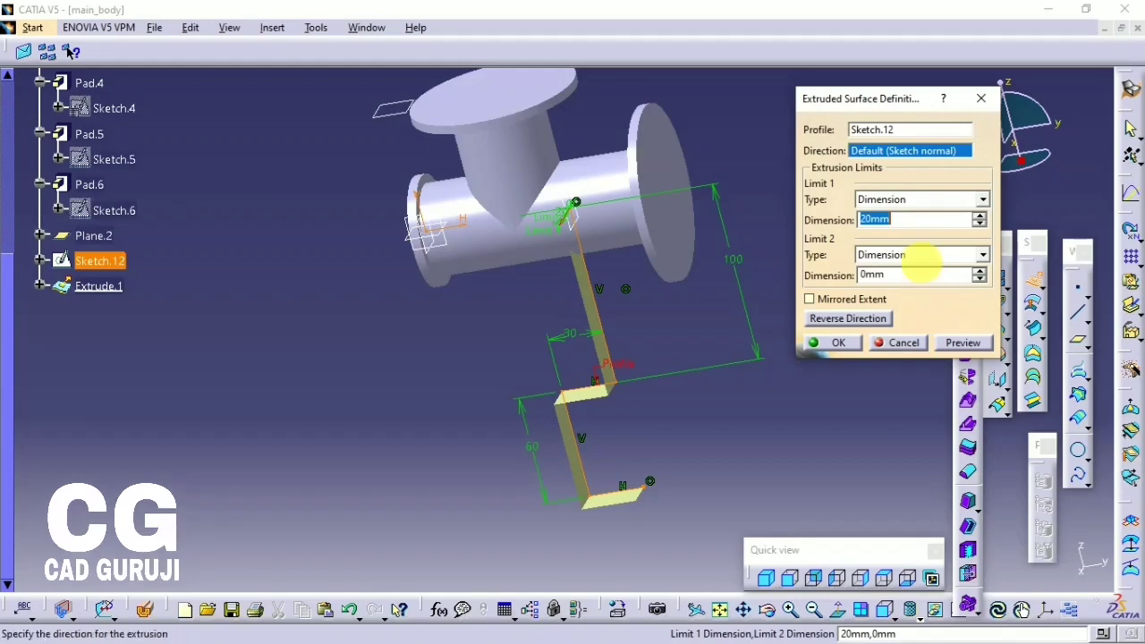
type("15")
left_click(808, 298)
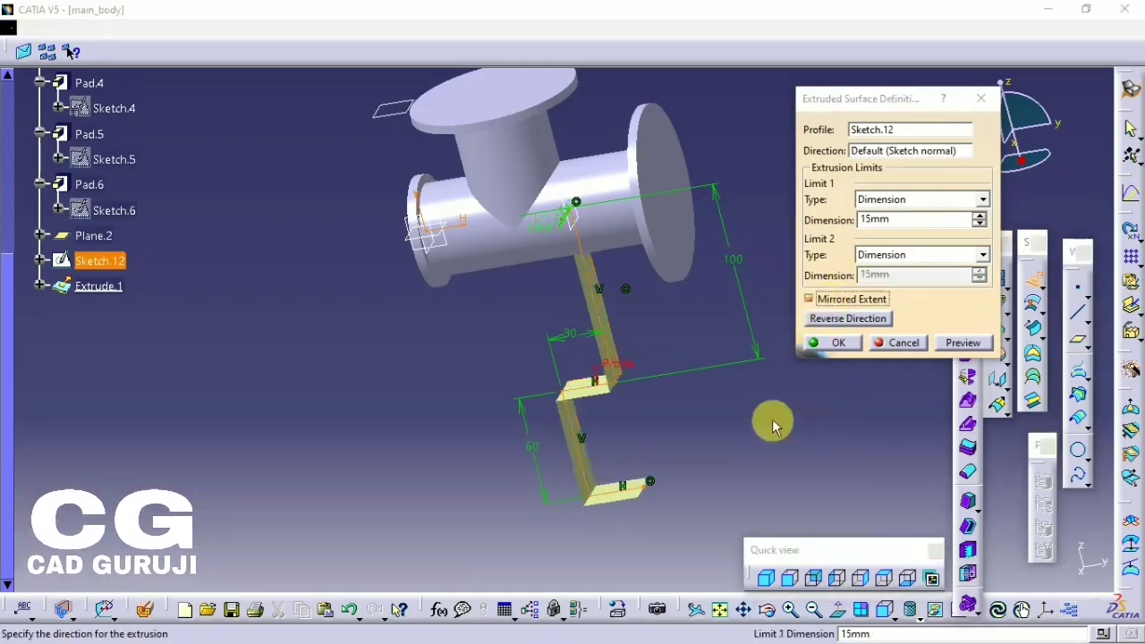
mouse_move(772, 417)
middle_mouse_down()
mouse_move(784, 374)
mouse_move(638, 331)
middle_mouse_up()
middle_click_drag(817, 384, 677, 363)
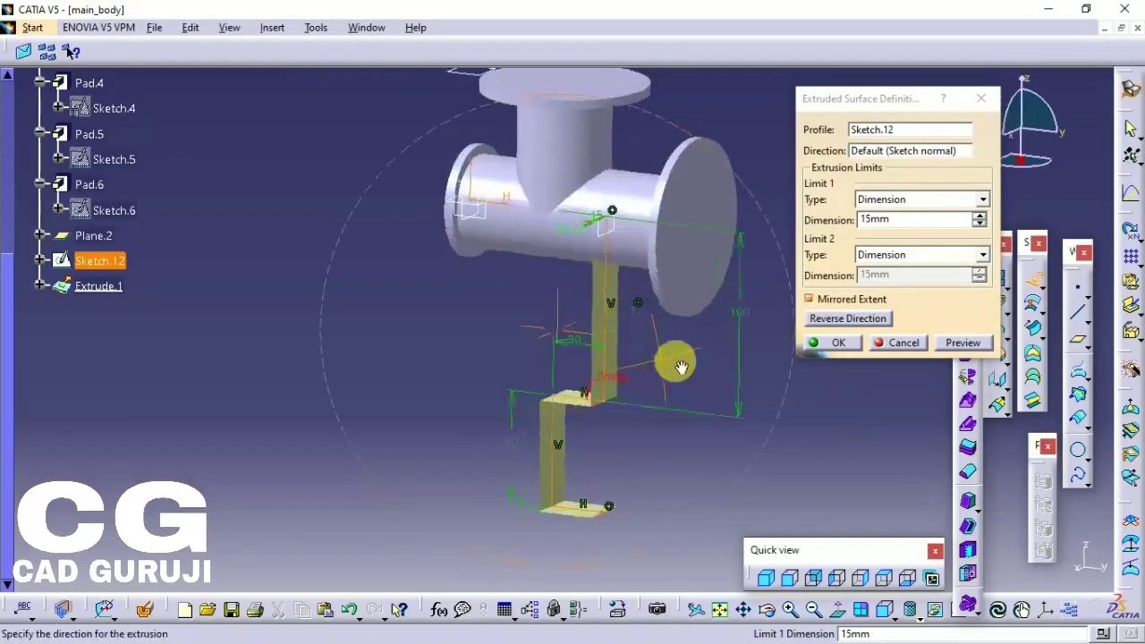
left_click(838, 342)
- Apply a 5 mm edge fillet to the three corner edges of the zig-zag Extrude.1 surface
left_click(1008, 358)
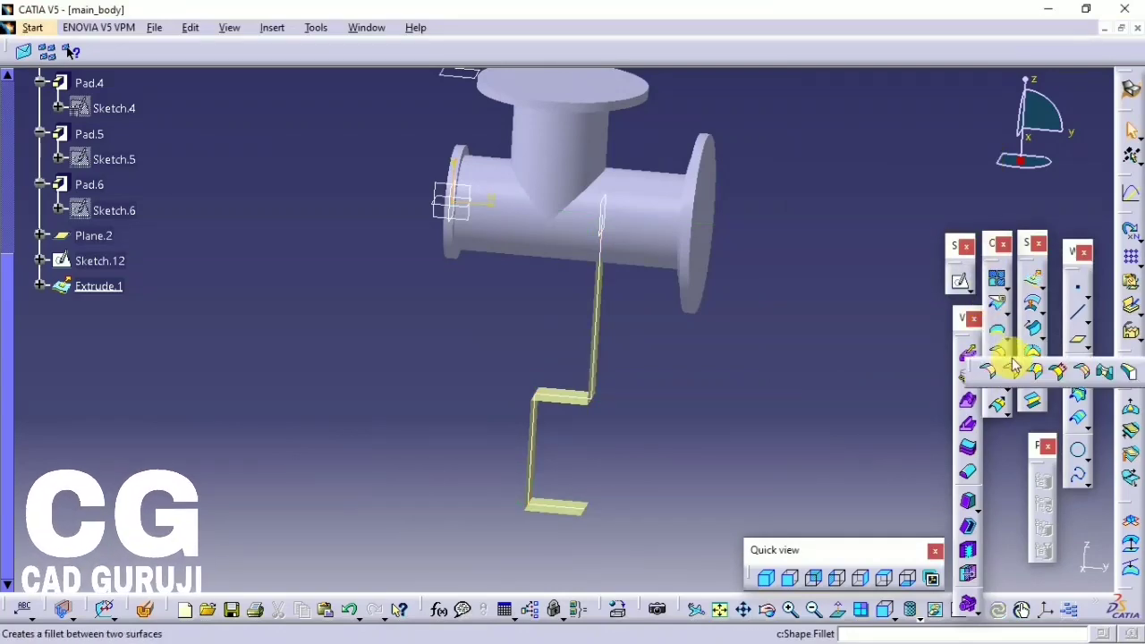
mouse_move(659, 302)
middle_mouse_down("ctrl")
mouse_move(631, 307)
mouse_move(597, 340)
middle_mouse_up("ctrl")
left_click(674, 454)
mouse_move(674, 454)
middle_mouse_down()
mouse_move(567, 273)
mouse_move(542, 325)
mouse_move(556, 267)
middle_mouse_up()
left_click(556, 266)
left_click(519, 524)
middle_click_drag(519, 524, 444, 319)
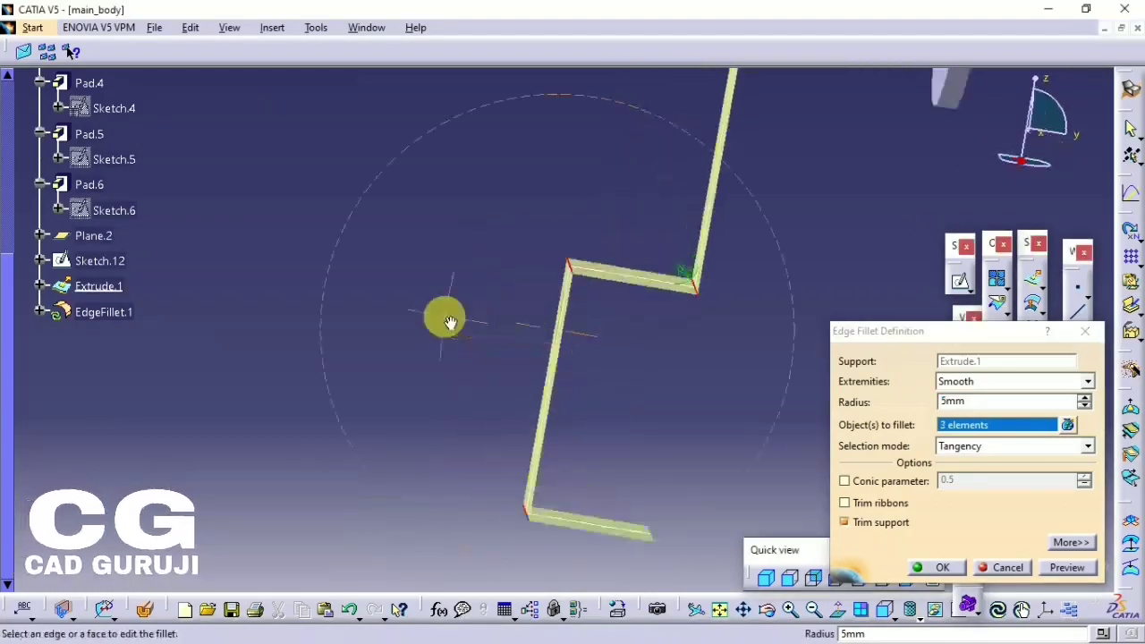
left_click(1067, 567)
middle_click_drag(658, 383, 633, 340)
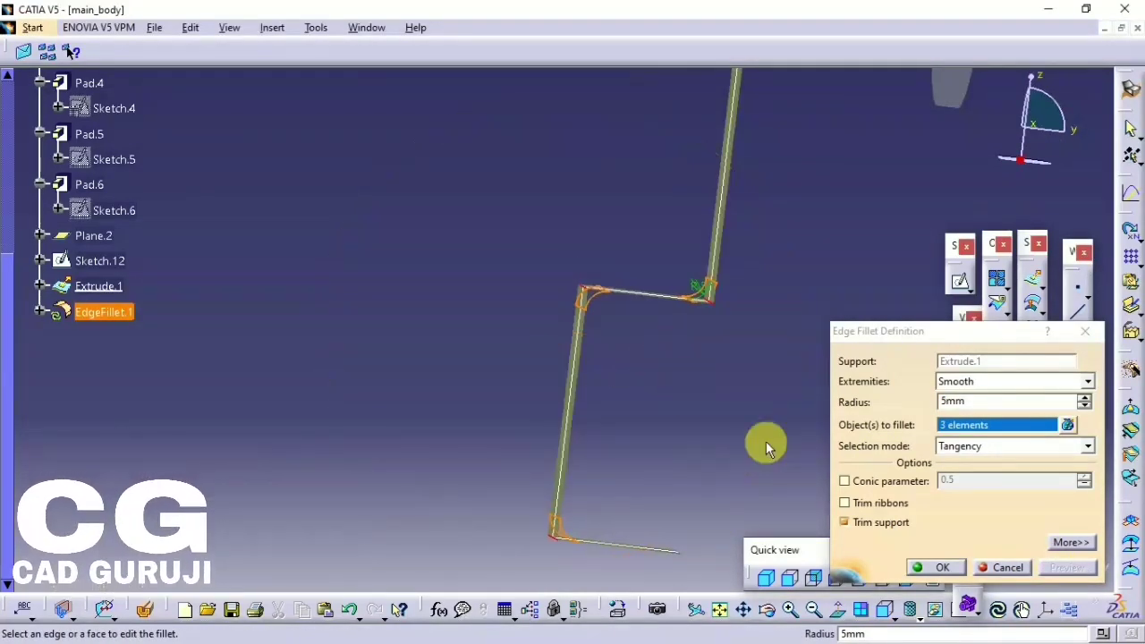
left_click(1022, 575)
mouse_move(742, 460)
middle_mouse_down()
mouse_move(666, 444)
mouse_move(631, 416)
mouse_move(660, 458)
mouse_move(703, 403)
middle_mouse_up()
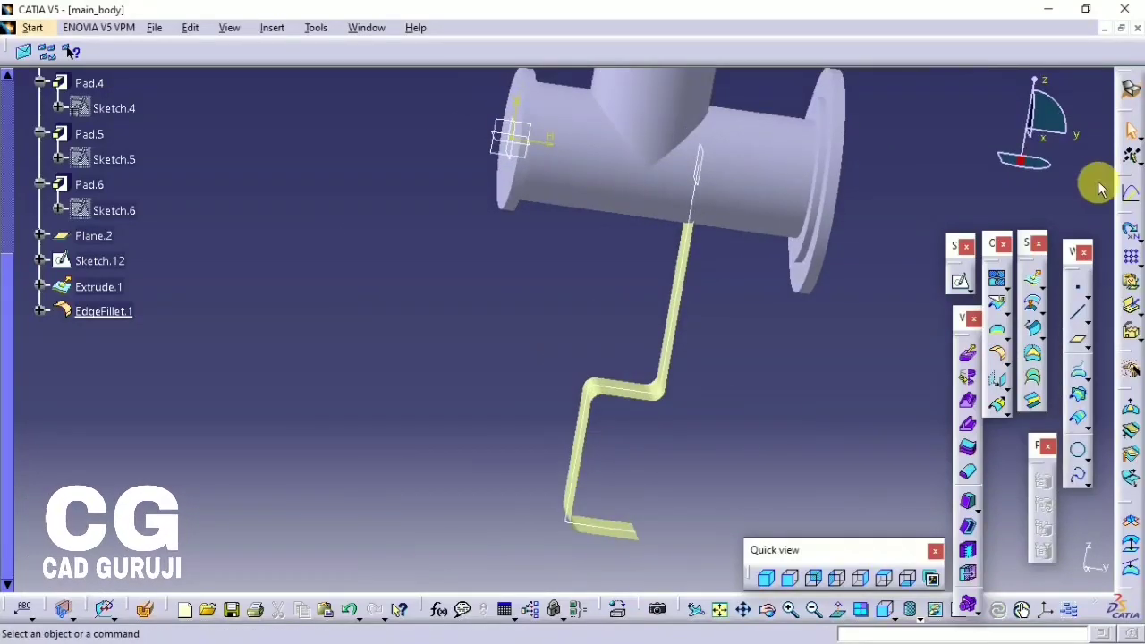
- Switch to Part Design and thicken EdgeFillet.1 by 5 mm into a solid bracket
left_click(31, 28)
left_click(266, 69)
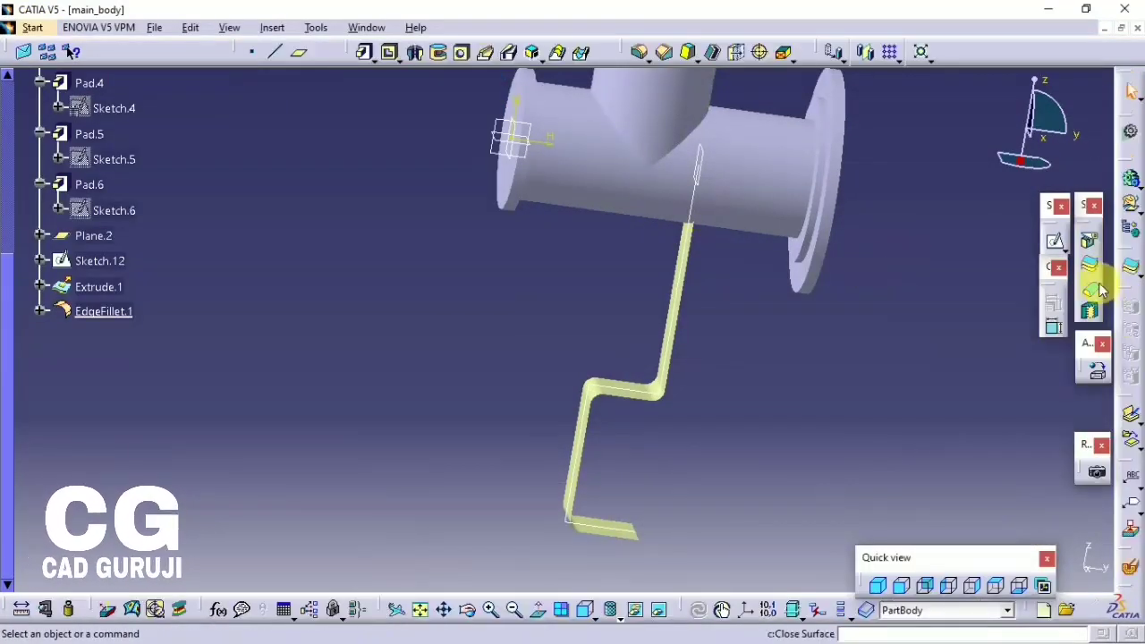
left_click(1090, 288)
left_click(595, 319)
mouse_move(596, 320)
middle_mouse_down()
mouse_move(610, 308)
mouse_move(579, 210)
middle_mouse_up()
left_click(1028, 453)
type("5")
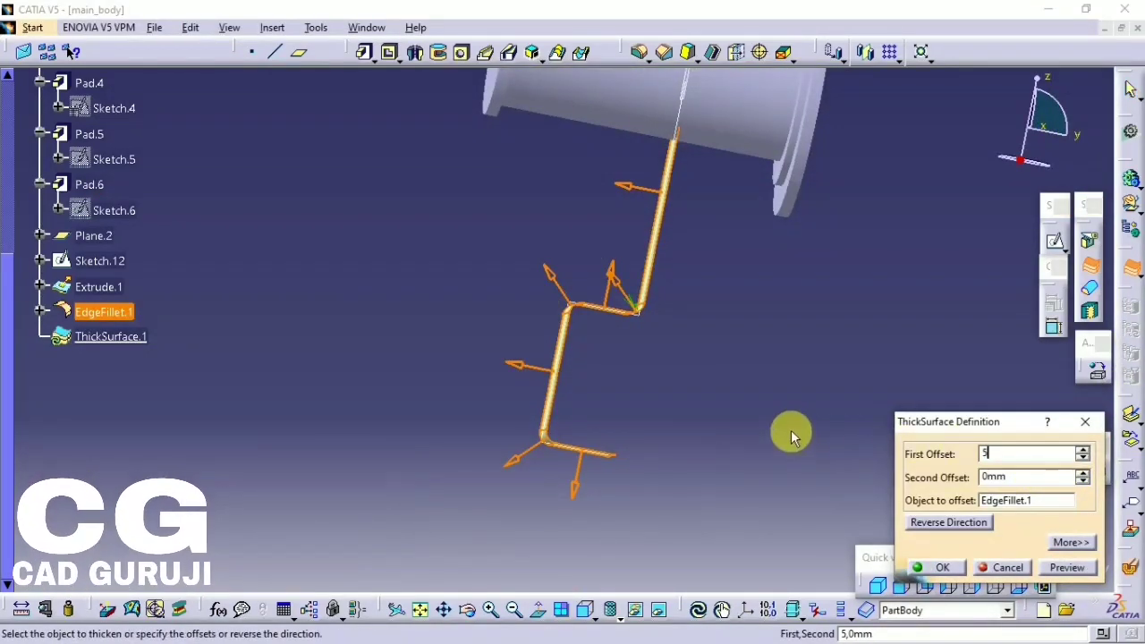
key("Return")
middle_click_drag(843, 332, 679, 304)
- Hide the EdgeFillet.1 surface so only the solid crank shows
right_click(93, 309)
left_click(214, 350)
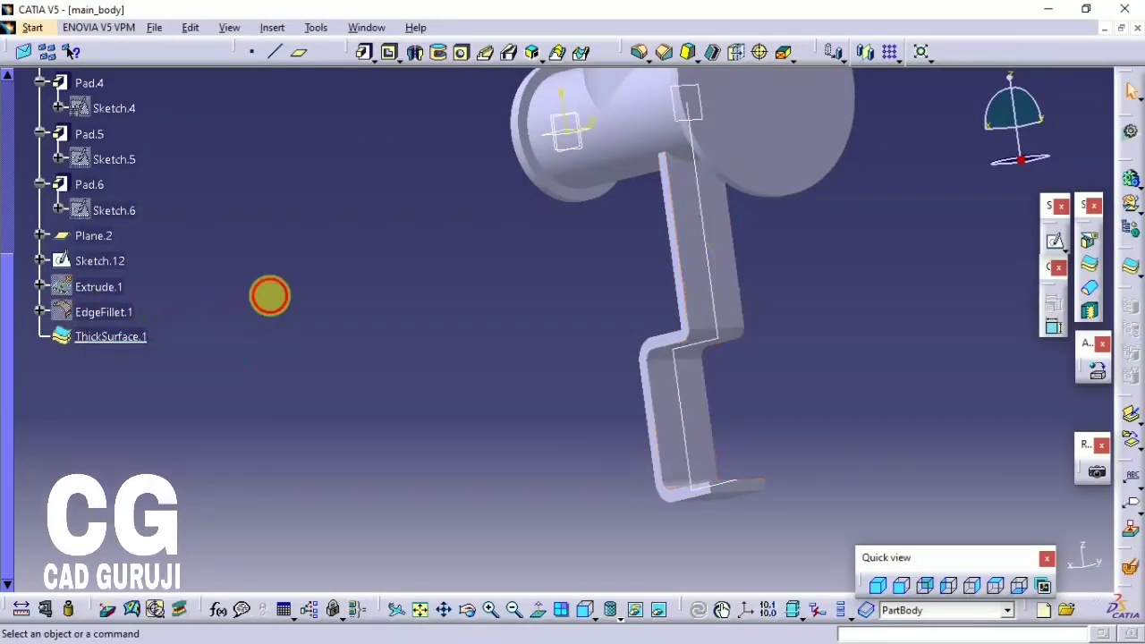
mouse_move(271, 296)
middle_mouse_down()
mouse_move(409, 256)
mouse_move(370, 248)
mouse_move(614, 366)
mouse_move(541, 356)
mouse_move(428, 242)
mouse_move(473, 232)
mouse_move(498, 288)
mouse_move(505, 207)
middle_mouse_up()
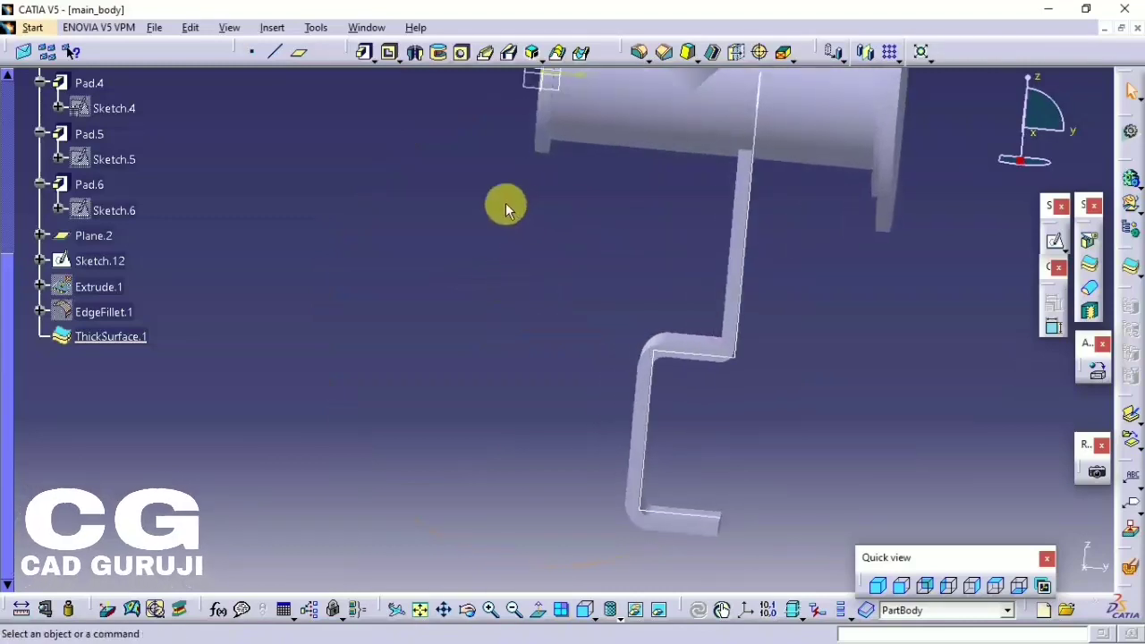
- Round the two end edges of the crank's foot with a 15 mm edge fillet
middle_click_drag(522, 254, 459, 153)
mouse_move(671, 370)
middle_mouse_down()
mouse_move(685, 335)
mouse_move(549, 403)
mouse_move(583, 256)
mouse_move(623, 208)
middle_mouse_up()
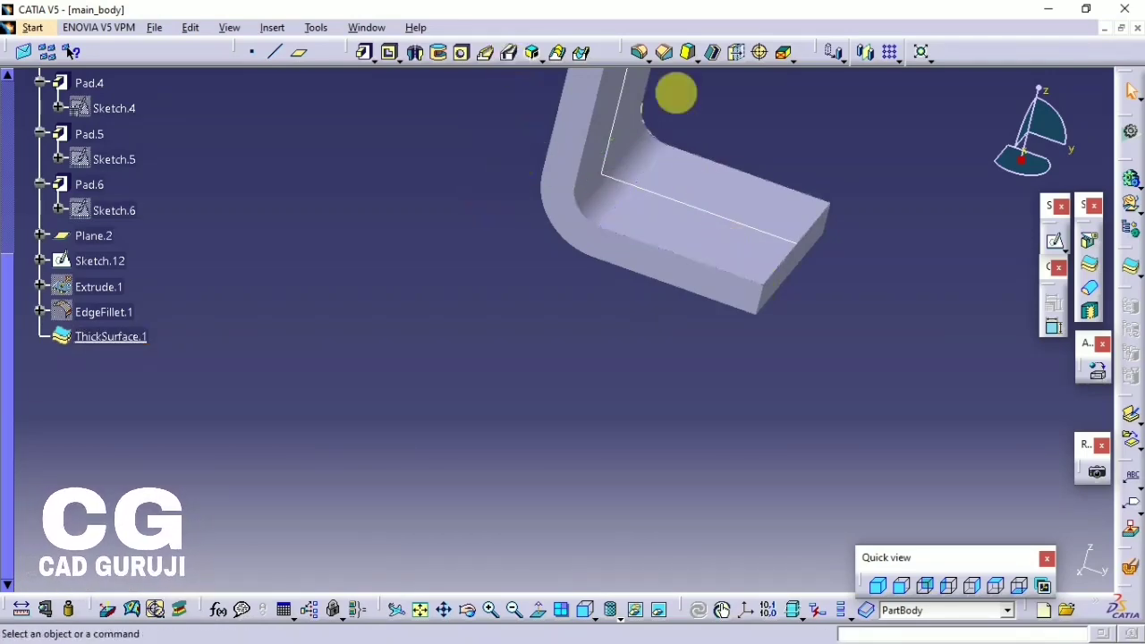
left_click(640, 51)
left_click(758, 300)
middle_click_drag(828, 234, 760, 229)
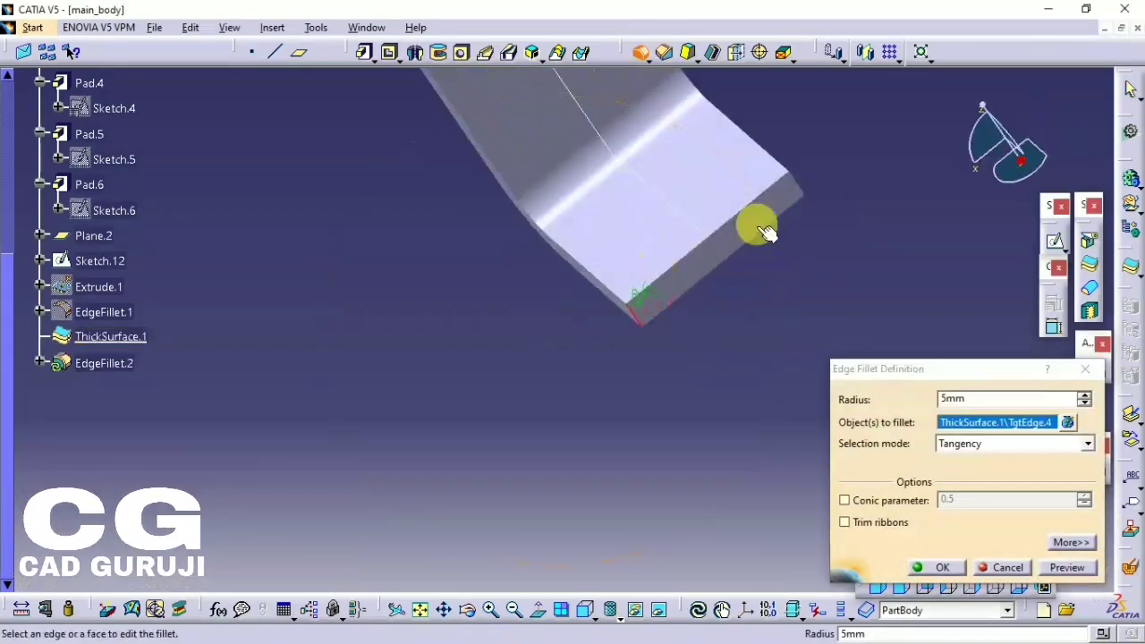
left_click(797, 182)
type("15")
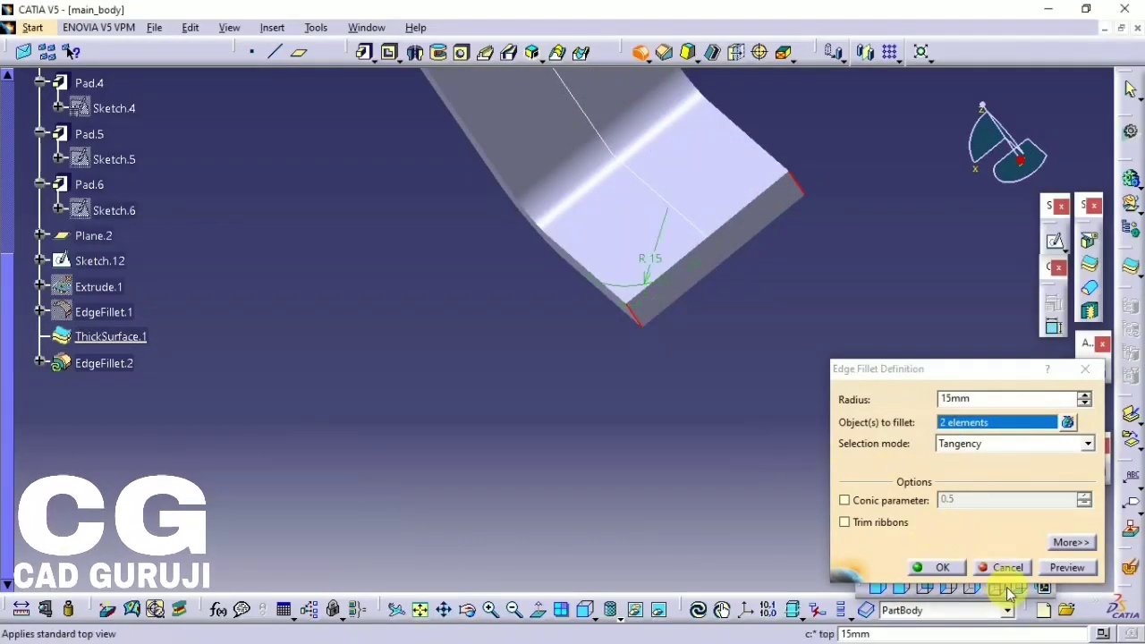
left_click(942, 567)
mouse_move(690, 460)
middle_mouse_down()
mouse_move(733, 319)
mouse_move(684, 7)
mouse_move(586, 429)
middle_mouse_up()
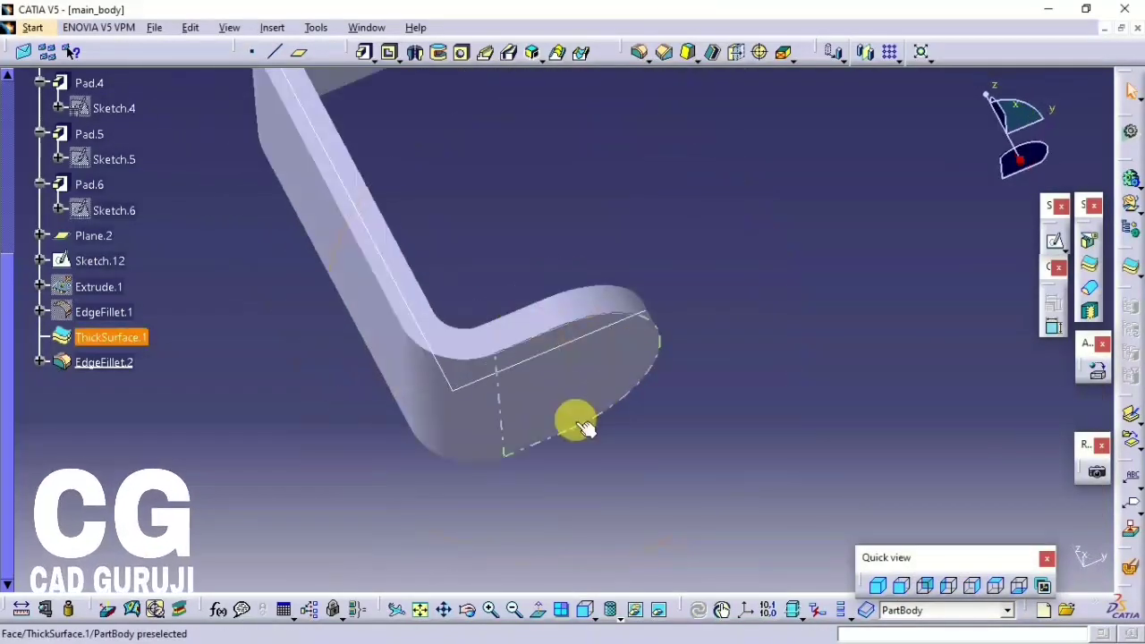
- Select the foot's top face and start a sketch on it
middle_click_drag(585, 375, 547, 260)
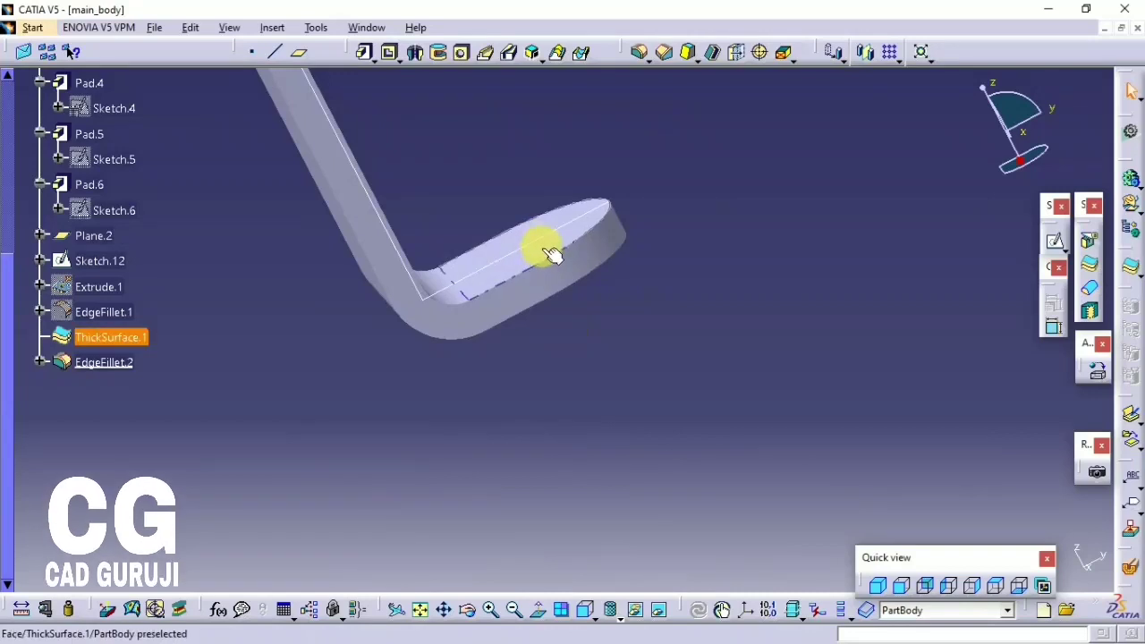
left_click(551, 255)
left_click(1099, 268)
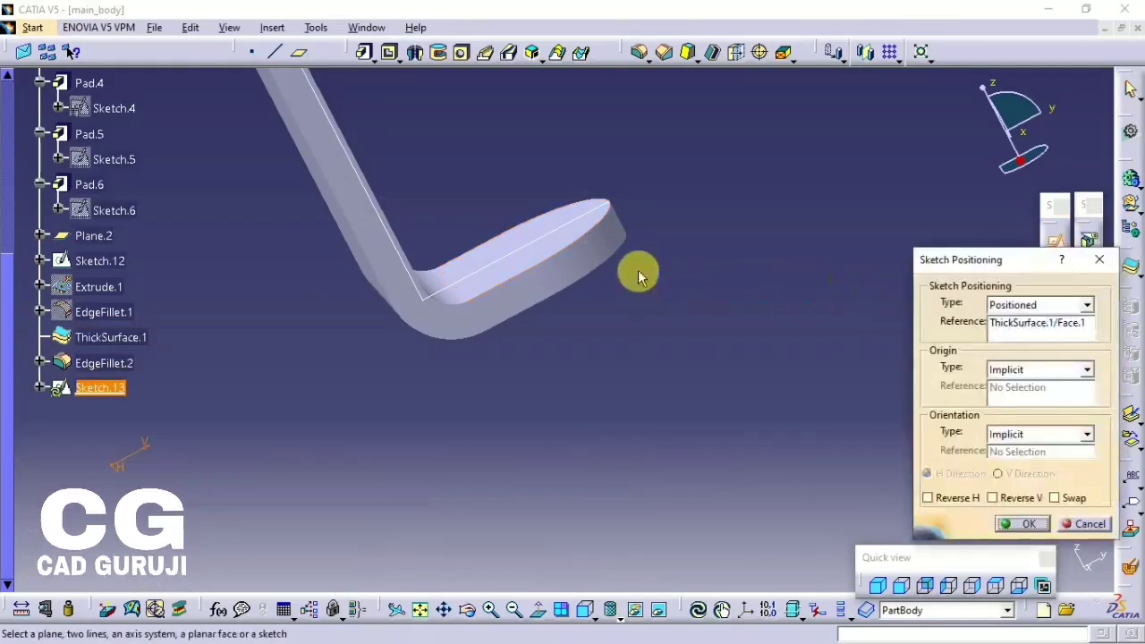
- Enter the sketch with the part cut at the plane and draw a circle
mouse_move(834, 385)
middle_mouse_down()
mouse_move(840, 447)
mouse_move(800, 408)
mouse_move(839, 470)
middle_mouse_up()
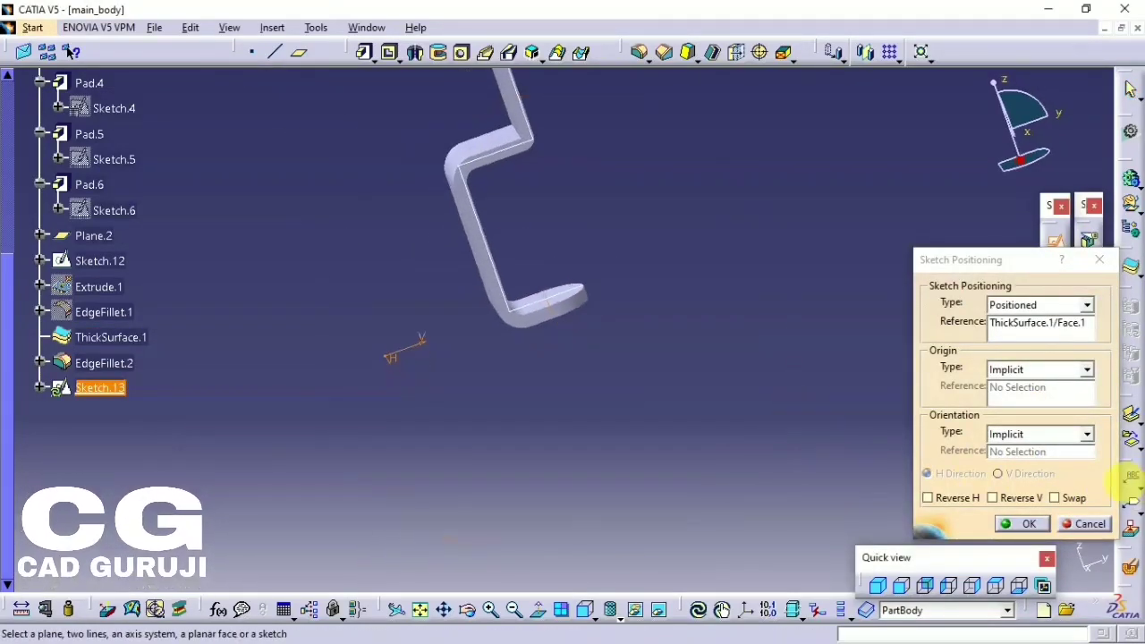
left_click(1022, 522)
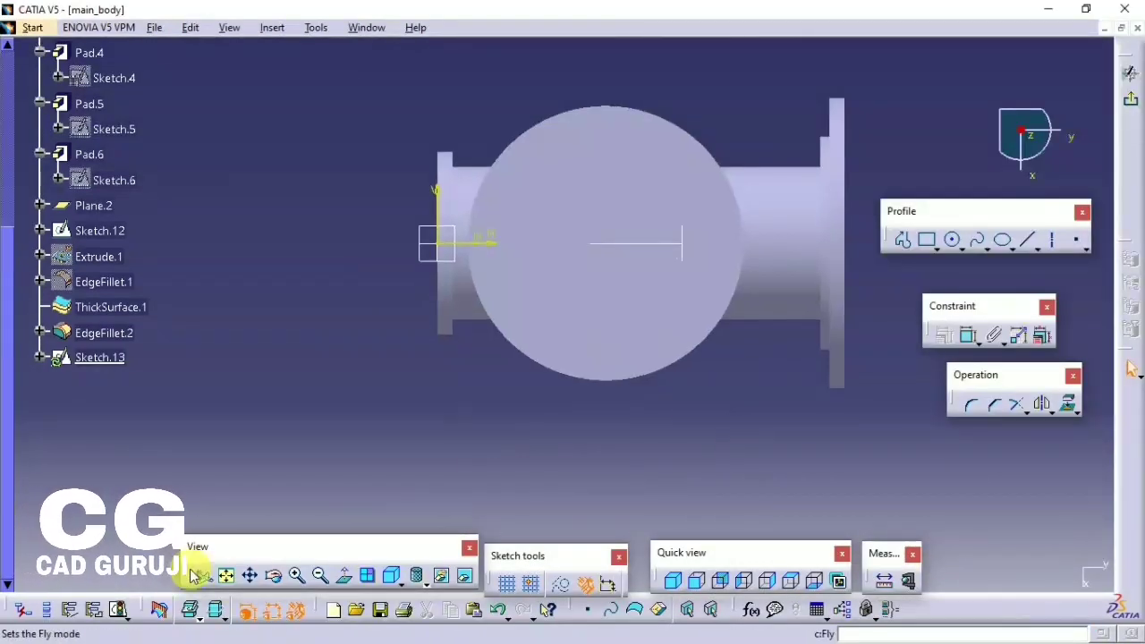
left_click(161, 609)
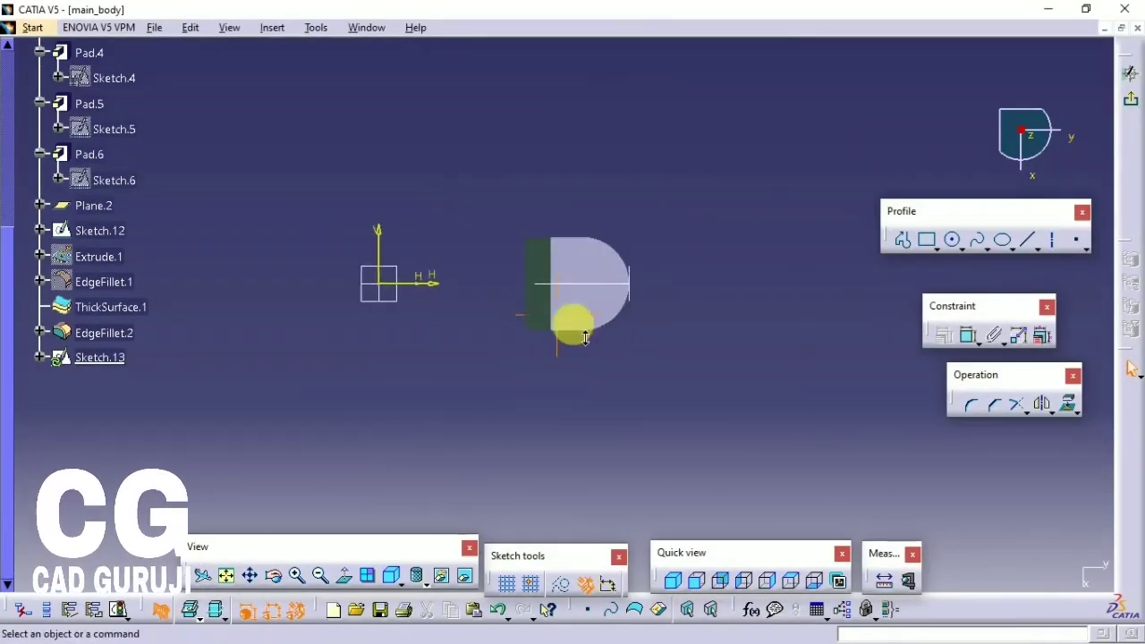
left_click(952, 240)
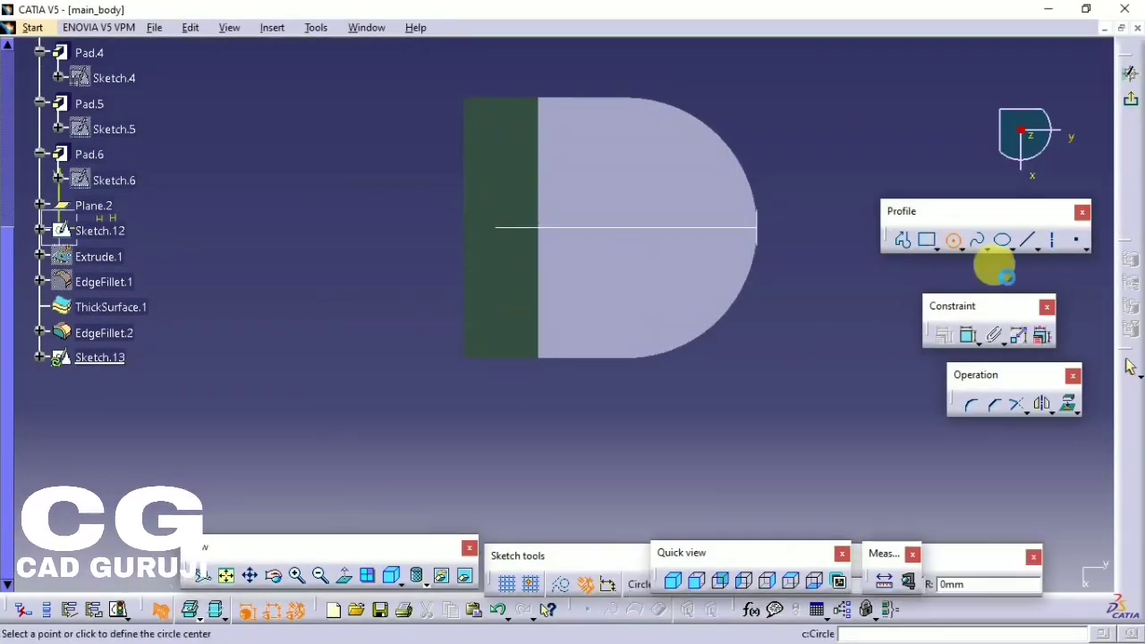
left_click(656, 225)
left_click(718, 225)
- Constrain the circle concentric and coincident with the foot's rounded outer arc
left_click(968, 335)
left_click(712, 262)
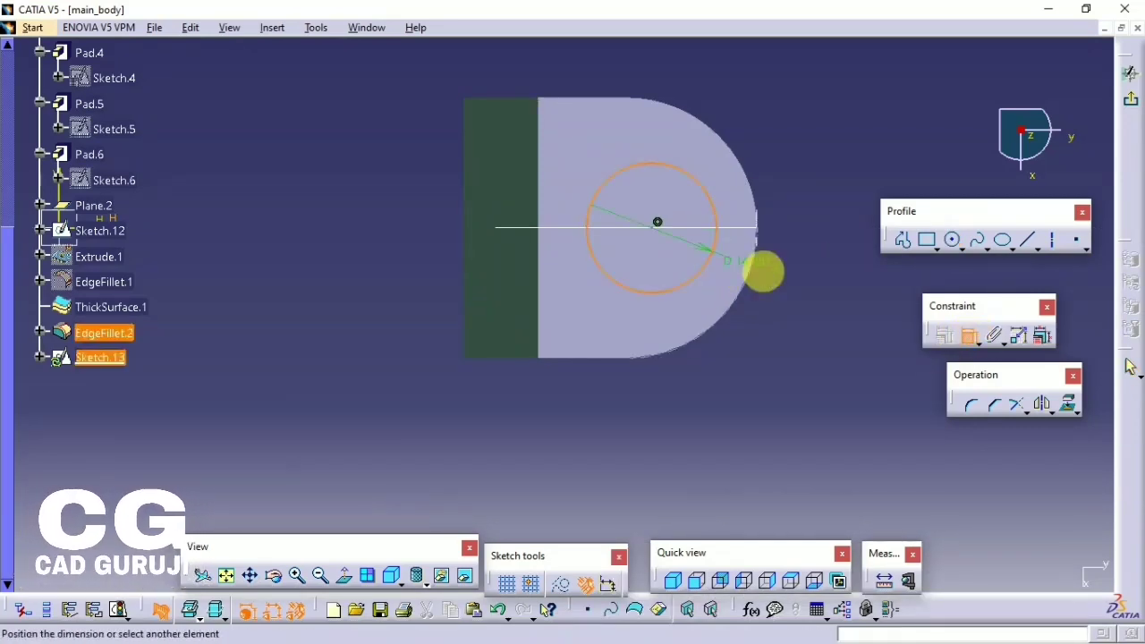
right_click(773, 149)
left_click(841, 247)
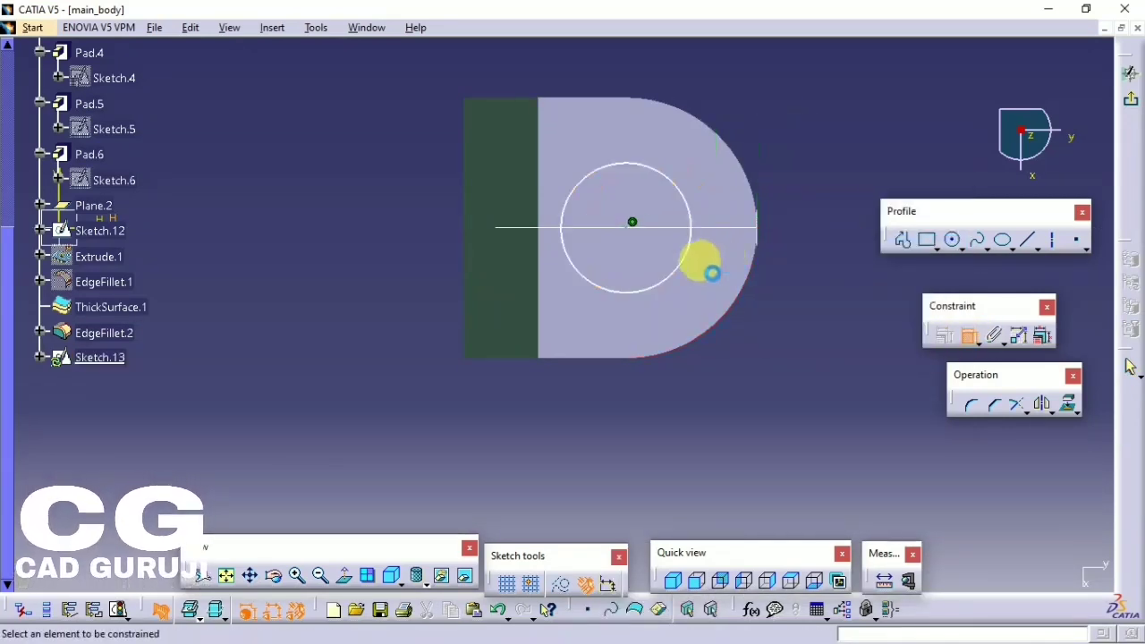
left_click(691, 261)
left_click(748, 277)
right_click(777, 134)
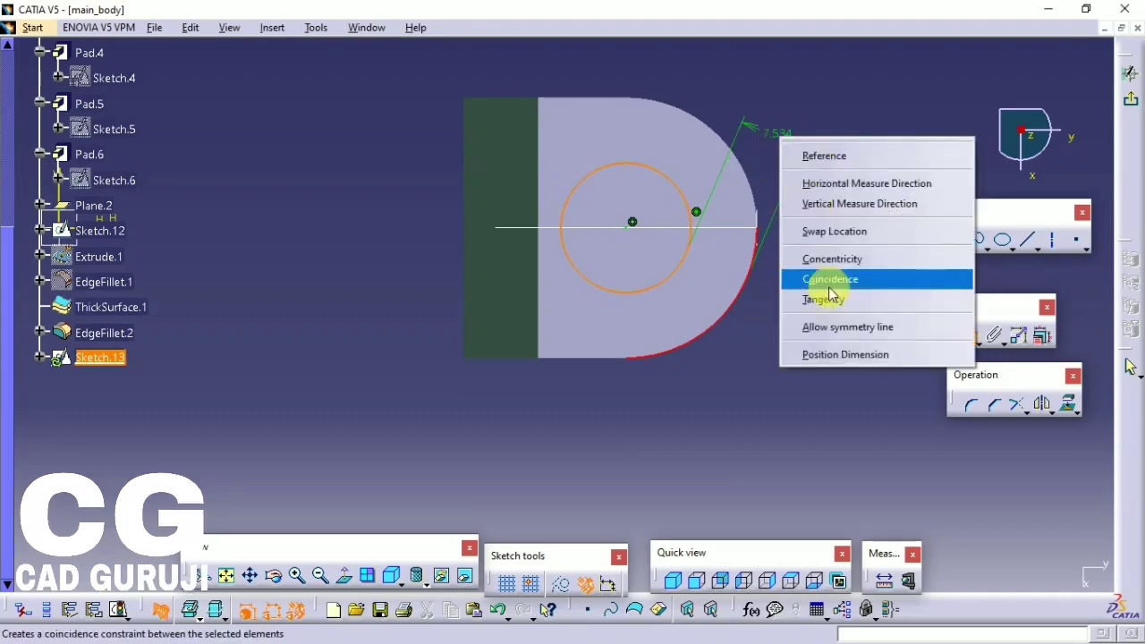
left_click(841, 276)
- Exit the sketch and pad Sketch.13 in the reversed direction into a cylinder
left_click(1131, 103)
middle_click_drag(582, 319, 380, 81)
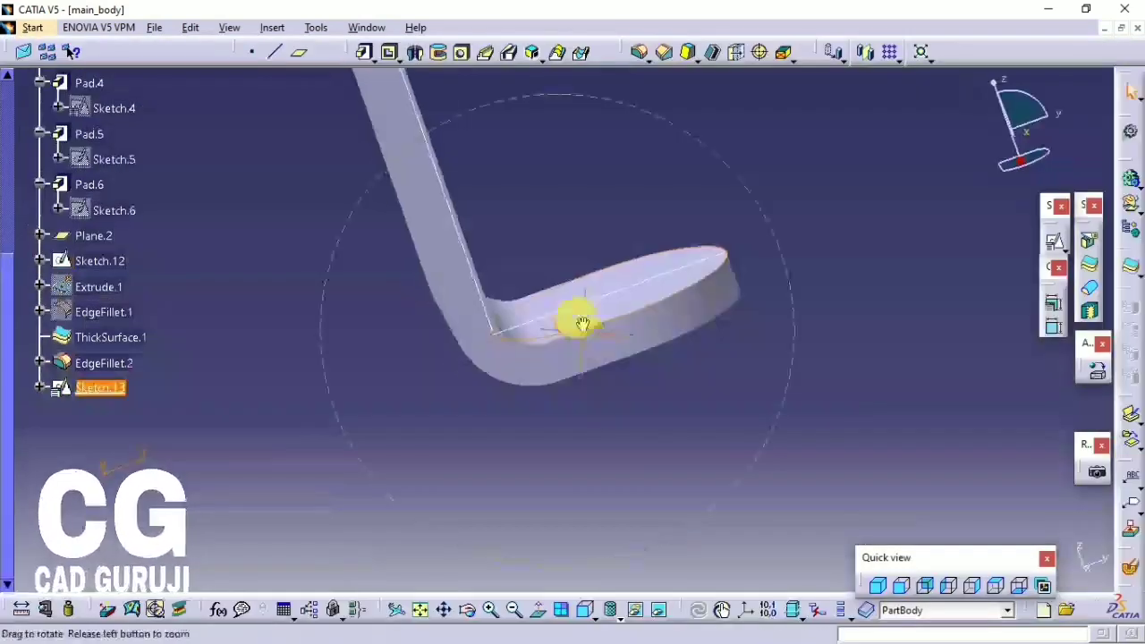
left_click(364, 53)
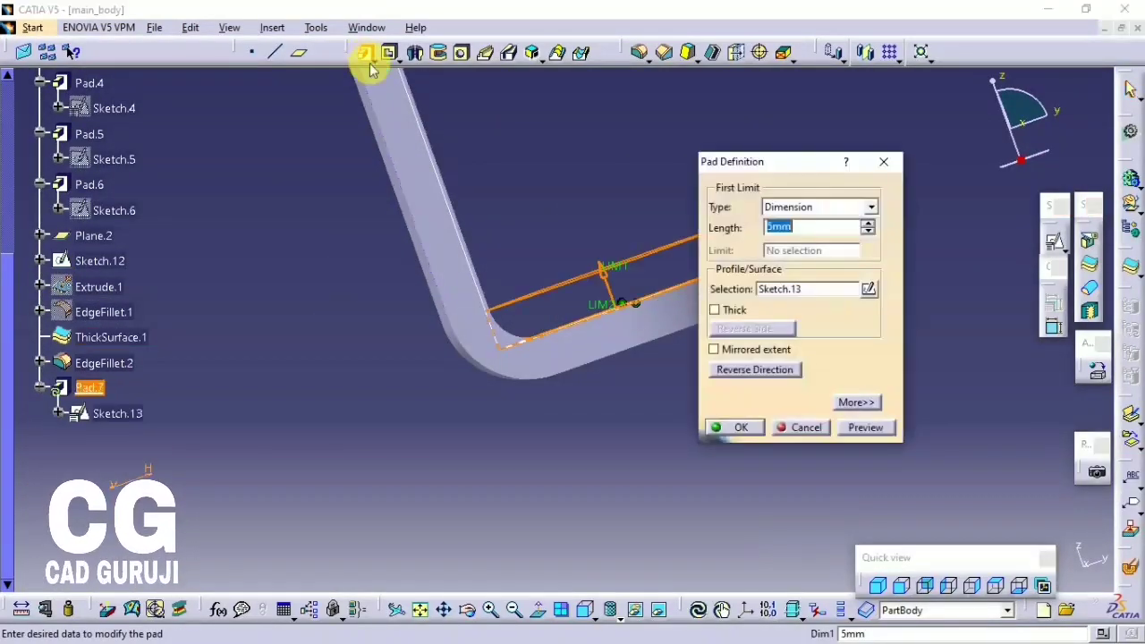
left_click(754, 369)
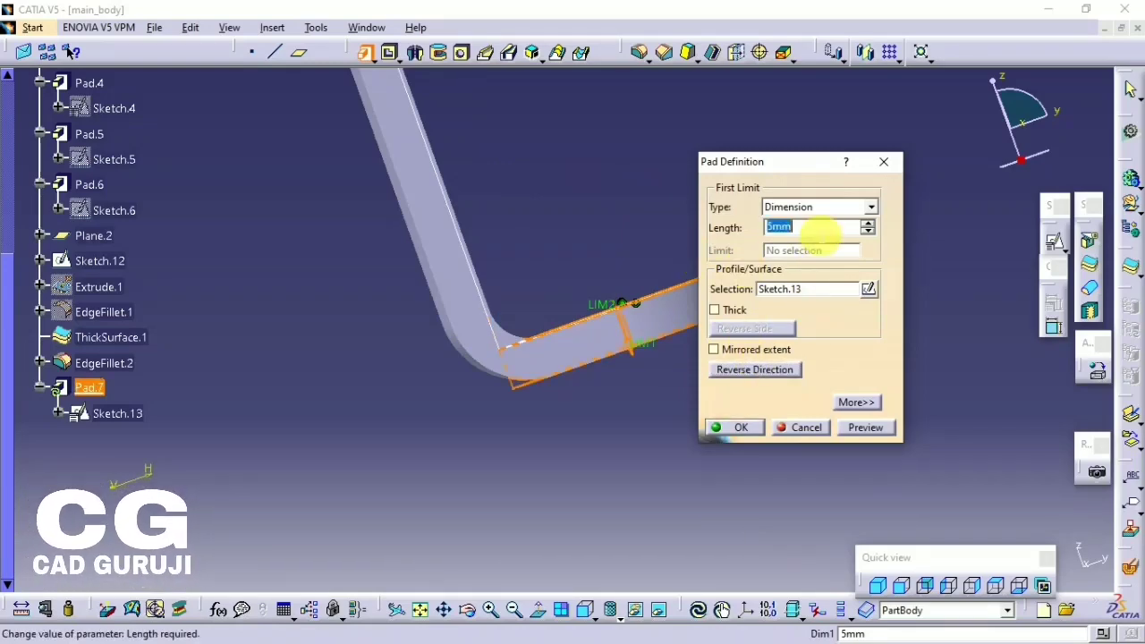
type("25")
key("Return")
middle_click_drag(715, 223, 561, 326)
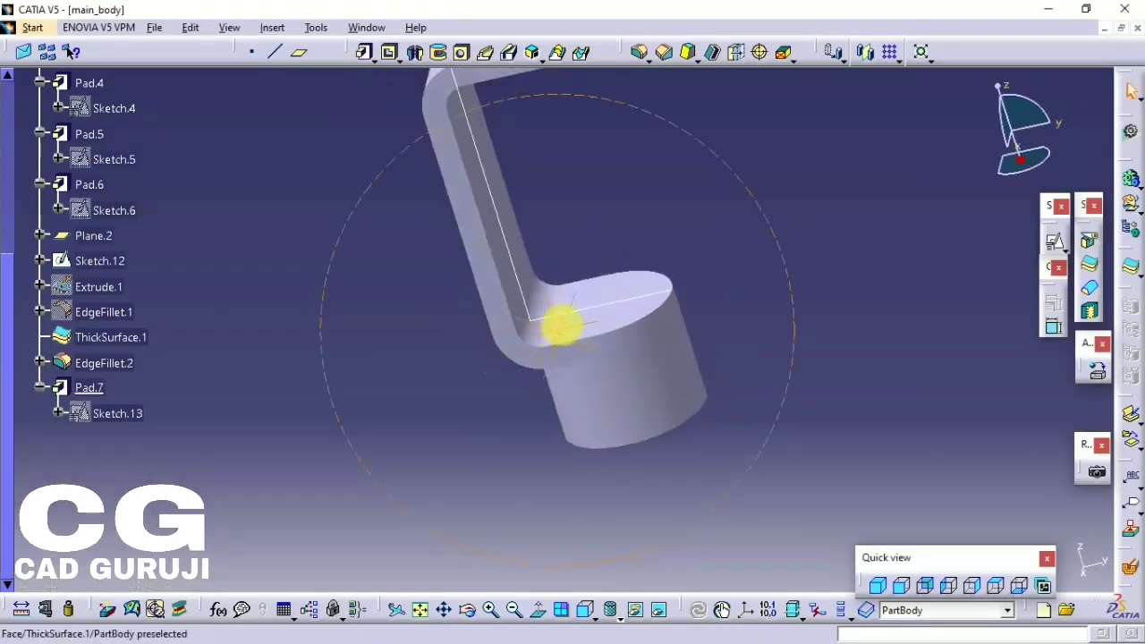
mouse_move(300, 249)
middle_mouse_down()
mouse_move(363, 366)
mouse_move(370, 304)
mouse_move(391, 340)
mouse_move(485, 281)
mouse_move(593, 301)
middle_mouse_up()
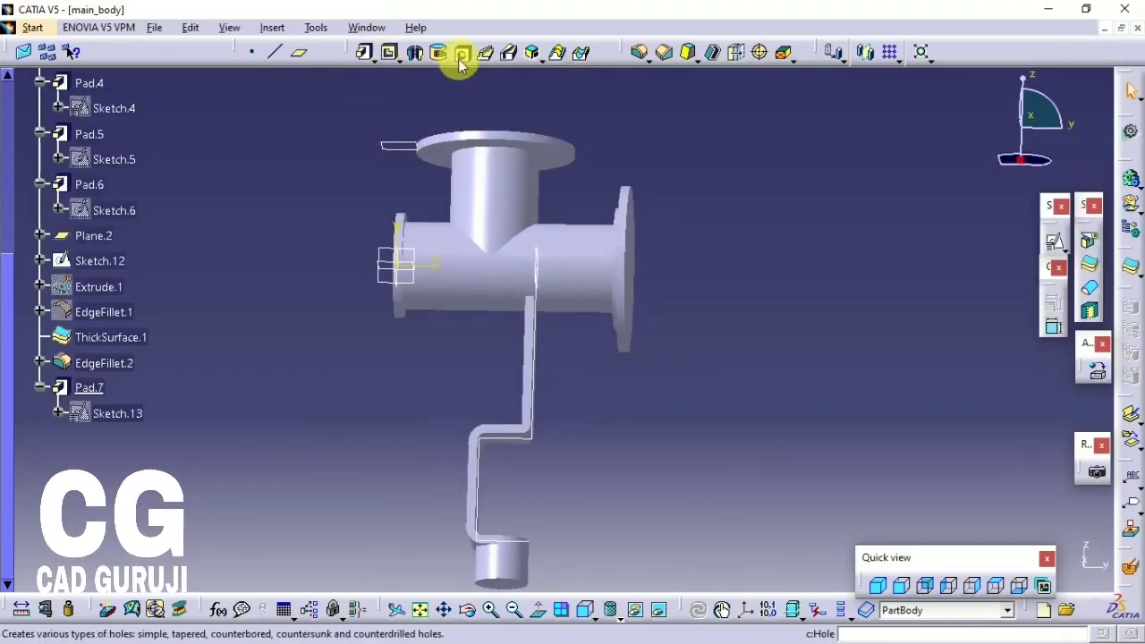
- Bore a 10 mm Up To Next hole into the end face of the cylindrical boss
mouse_move(455, 62)
middle_mouse_down()
mouse_move(469, 199)
mouse_move(519, 256)
mouse_move(447, 313)
mouse_move(382, 172)
middle_mouse_up()
left_click(383, 172)
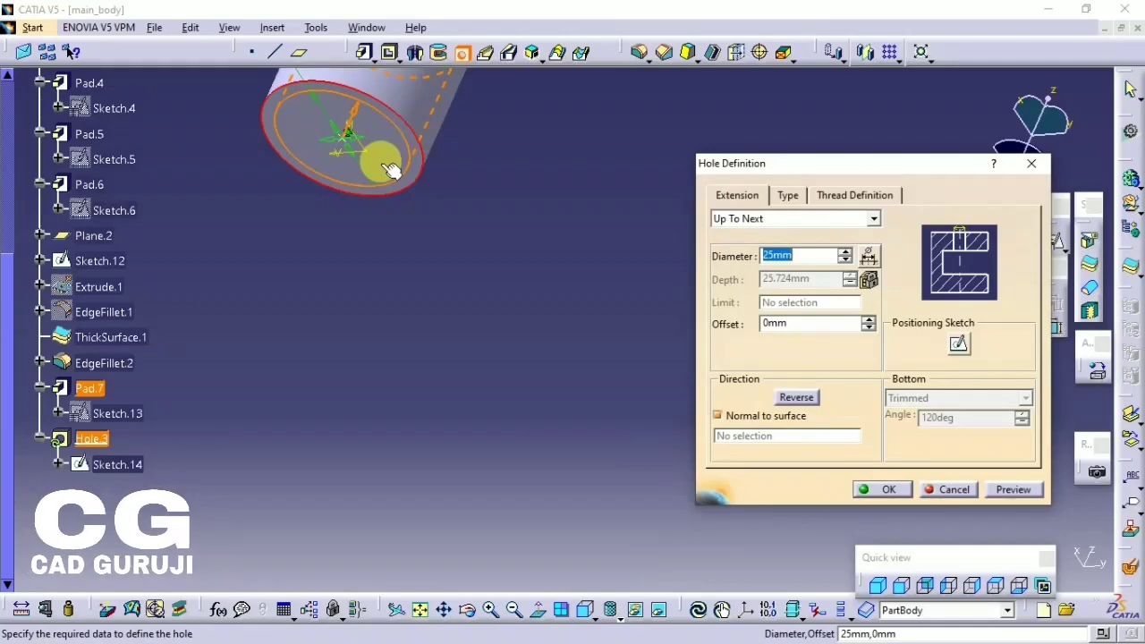
middle_click_drag(498, 251, 881, 485)
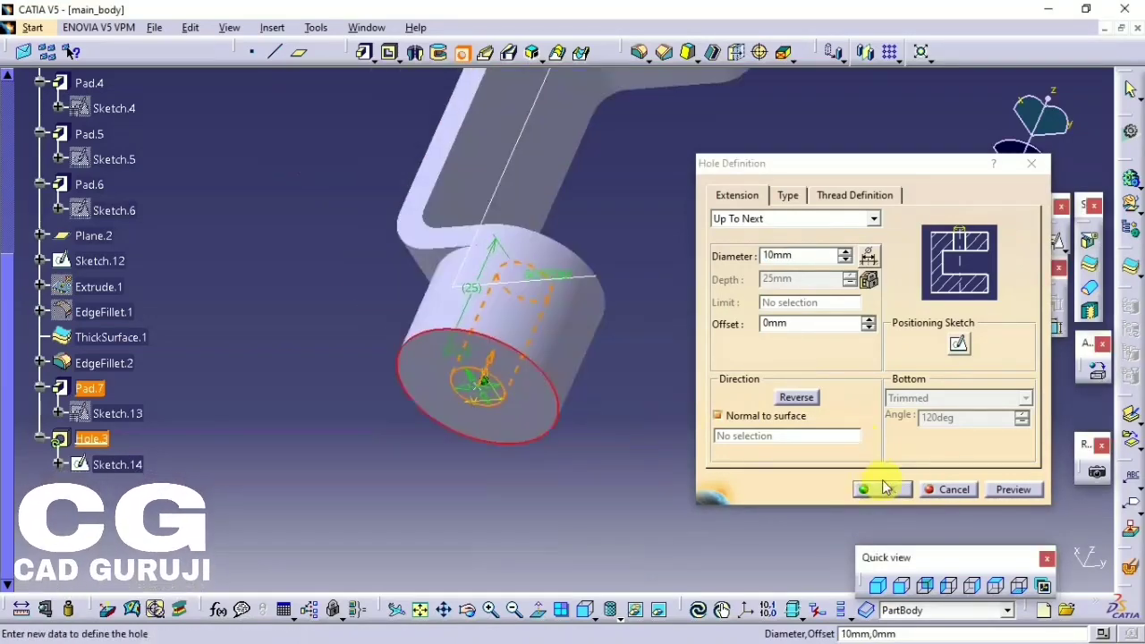
left_click(882, 489)
mouse_move(761, 340)
middle_mouse_down()
mouse_move(484, 263)
mouse_move(503, 350)
mouse_move(357, 363)
mouse_move(467, 319)
mouse_move(628, 427)
mouse_move(433, 392)
mouse_move(476, 411)
middle_mouse_up()
mouse_move(647, 202)
middle_mouse_down()
mouse_move(639, 383)
mouse_move(619, 338)
middle_mouse_up()
left_click(960, 245)
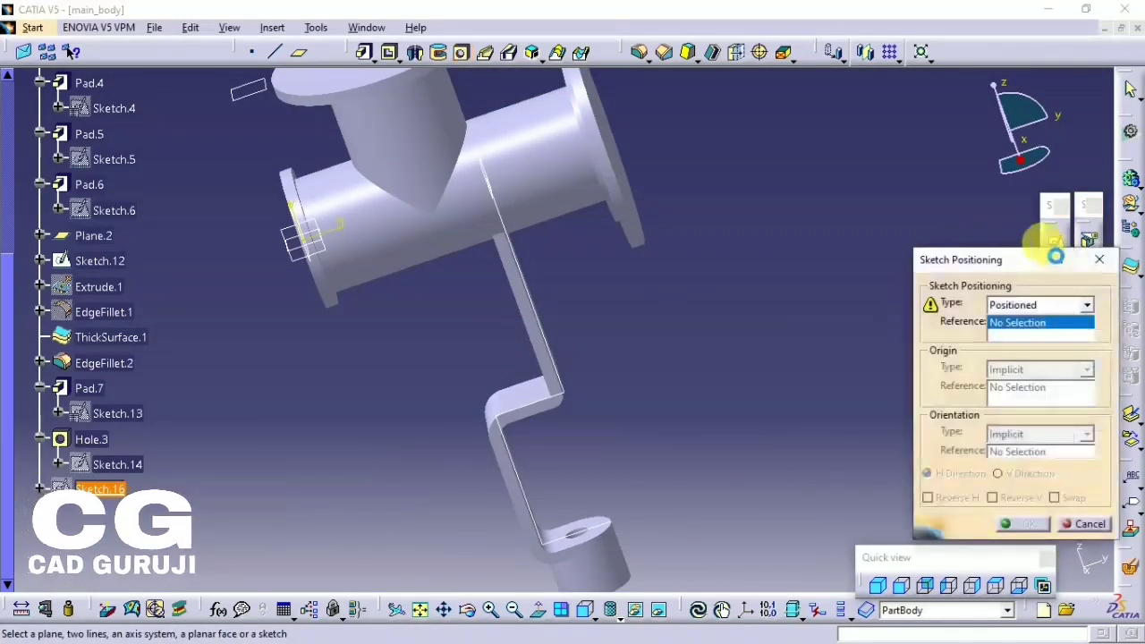
- Cancel the sketch placement and open a new sketch on the yz plane
key("Escape")
middle_click_drag(448, 261, 487, 318)
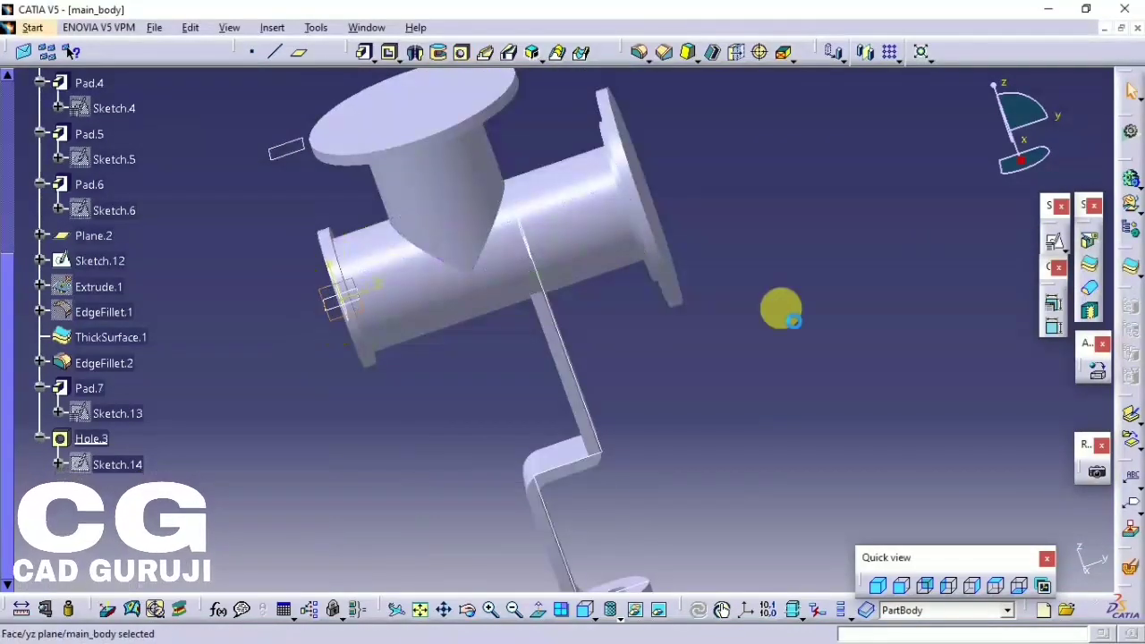
left_click(1072, 261)
left_click(593, 191)
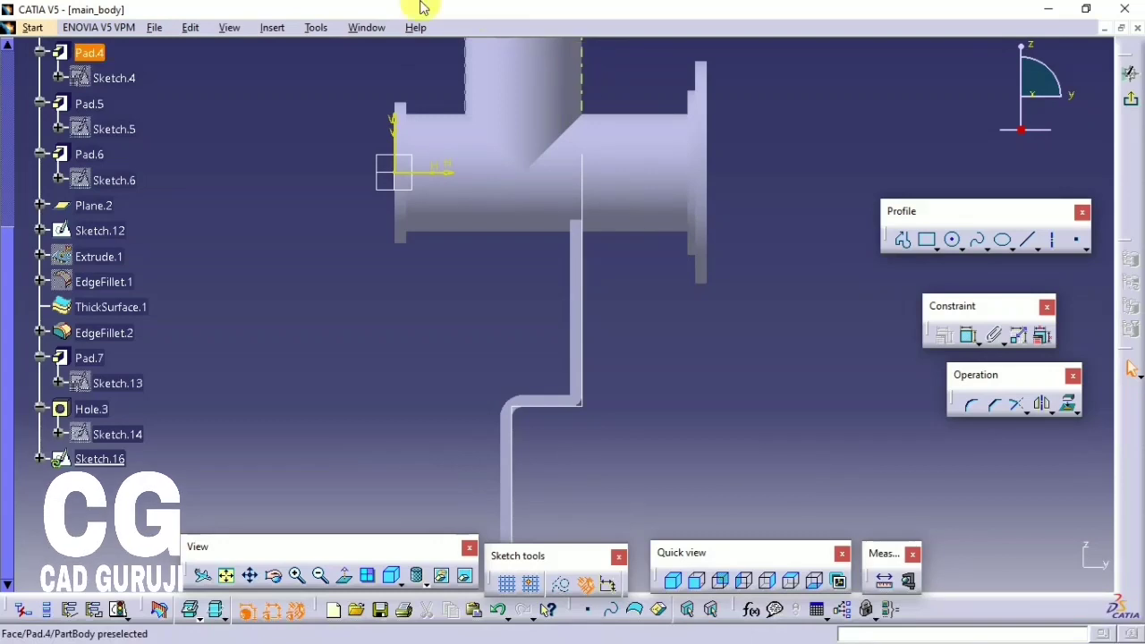
- Draw a connected line profile with horizontal, vertical and slanted segments below the pipe's left end
left_click(903, 240)
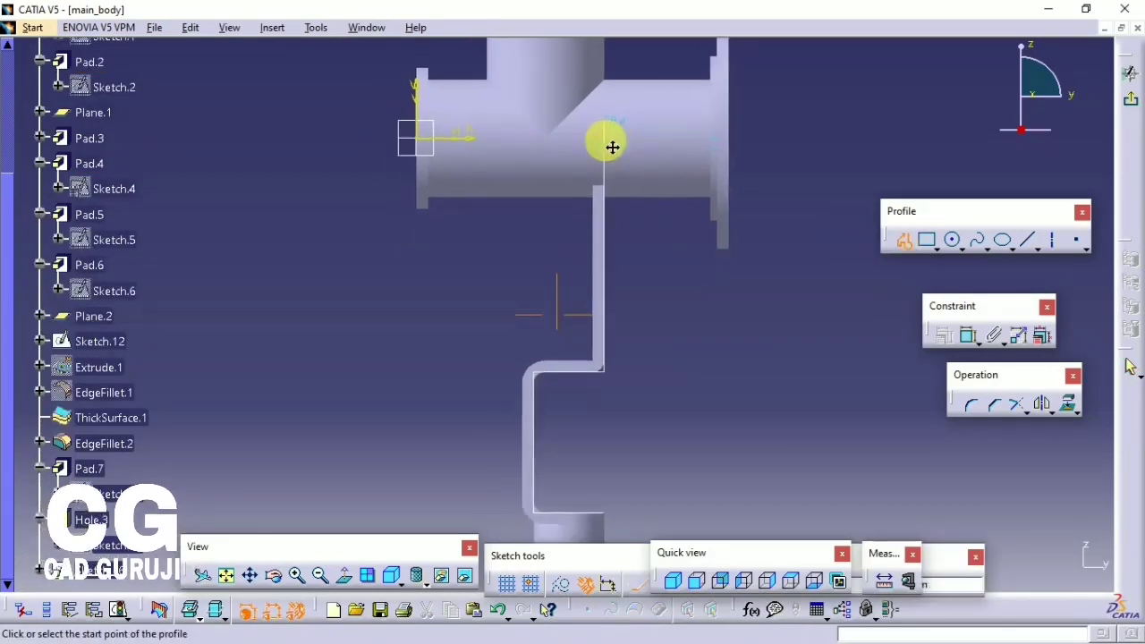
mouse_move(611, 146)
middle_mouse_down()
mouse_move(442, 146)
mouse_move(328, 129)
middle_mouse_up()
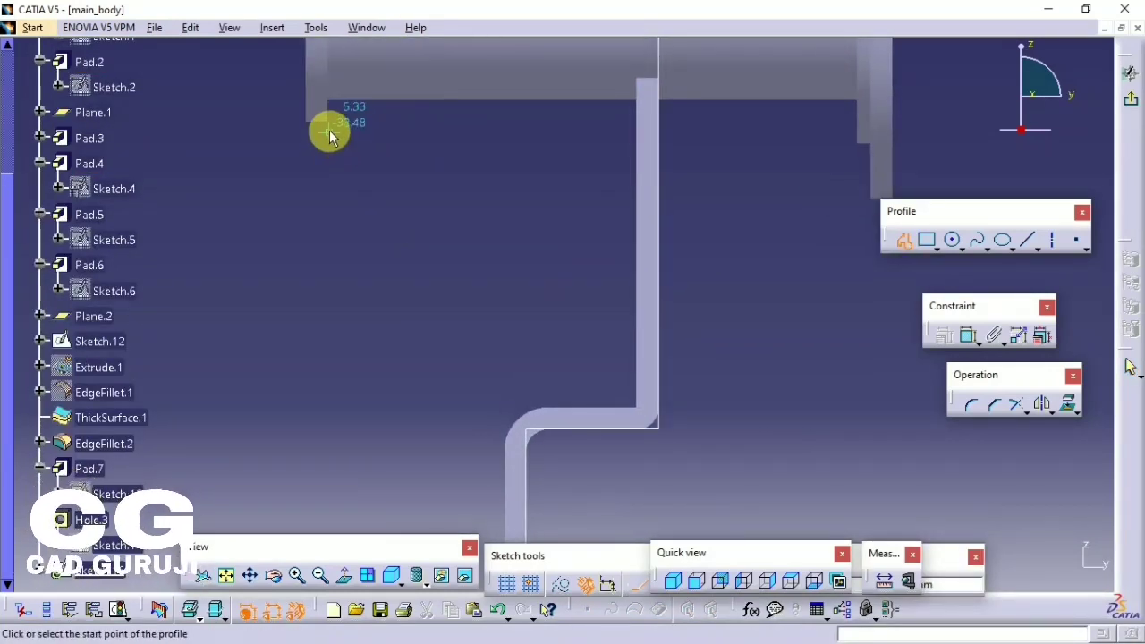
left_click(329, 124)
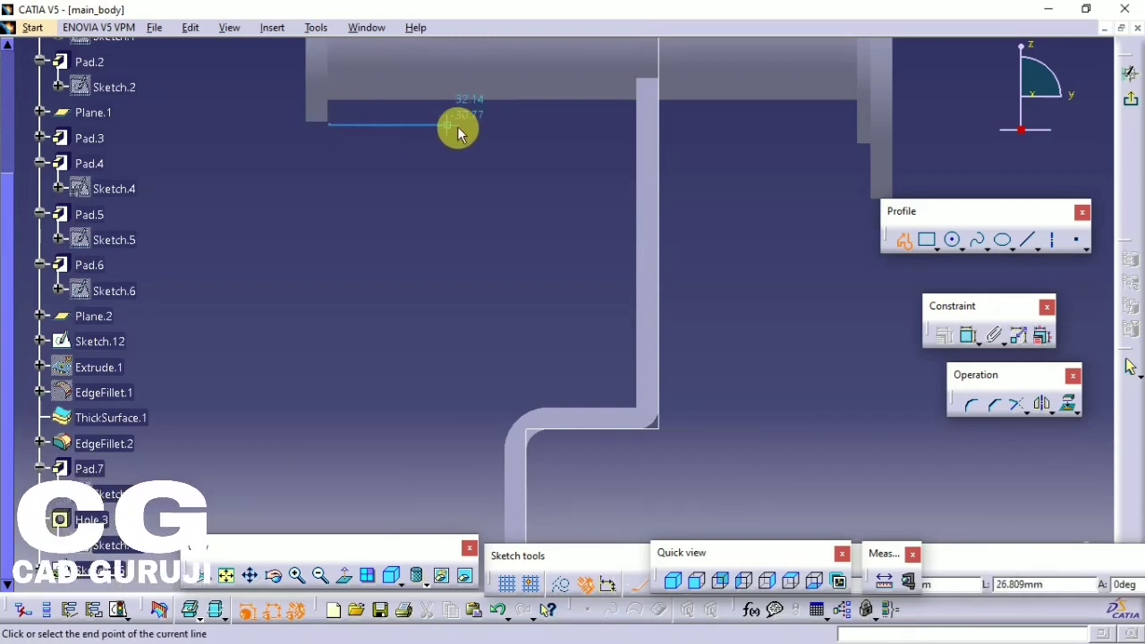
left_click(468, 124)
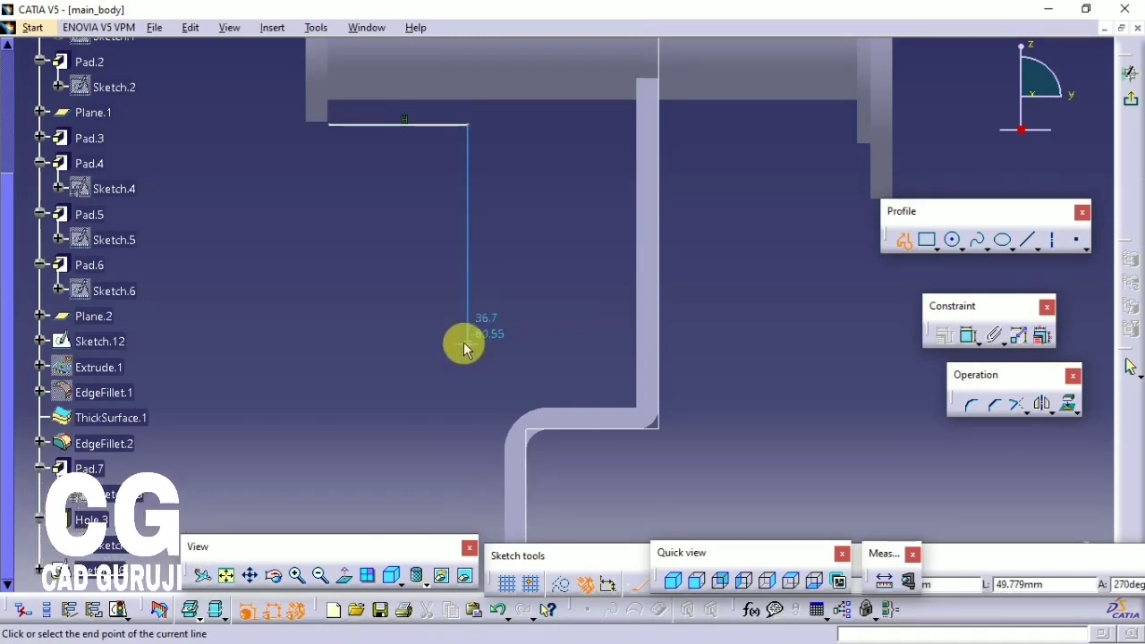
left_click(466, 345)
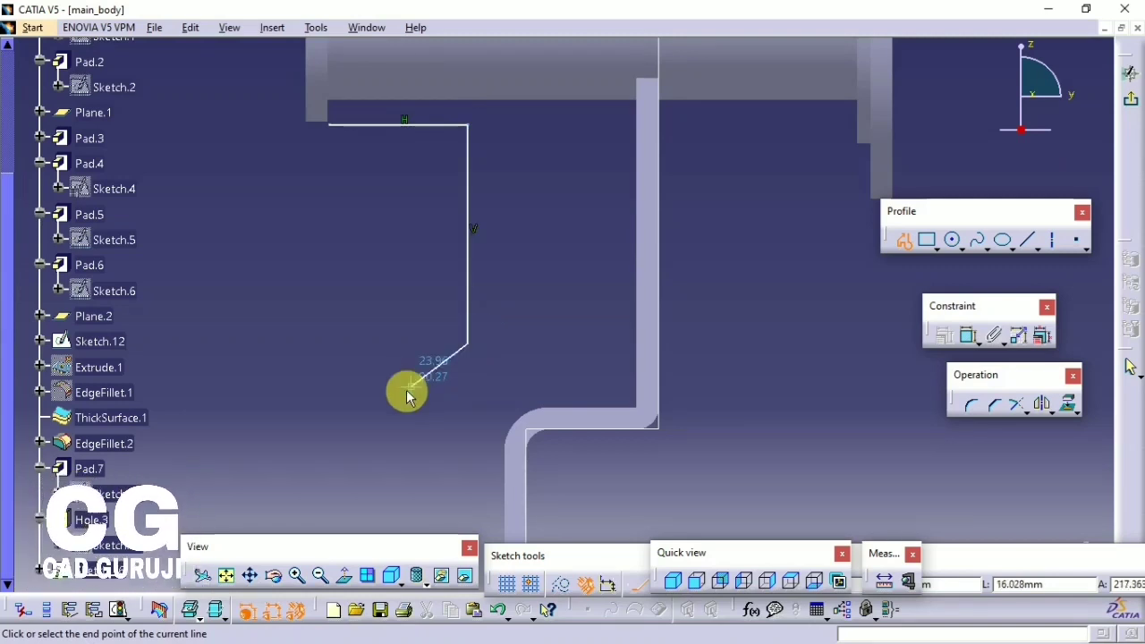
mouse_move(407, 391)
middle_mouse_down()
mouse_move(435, 286)
mouse_move(435, 133)
middle_mouse_up()
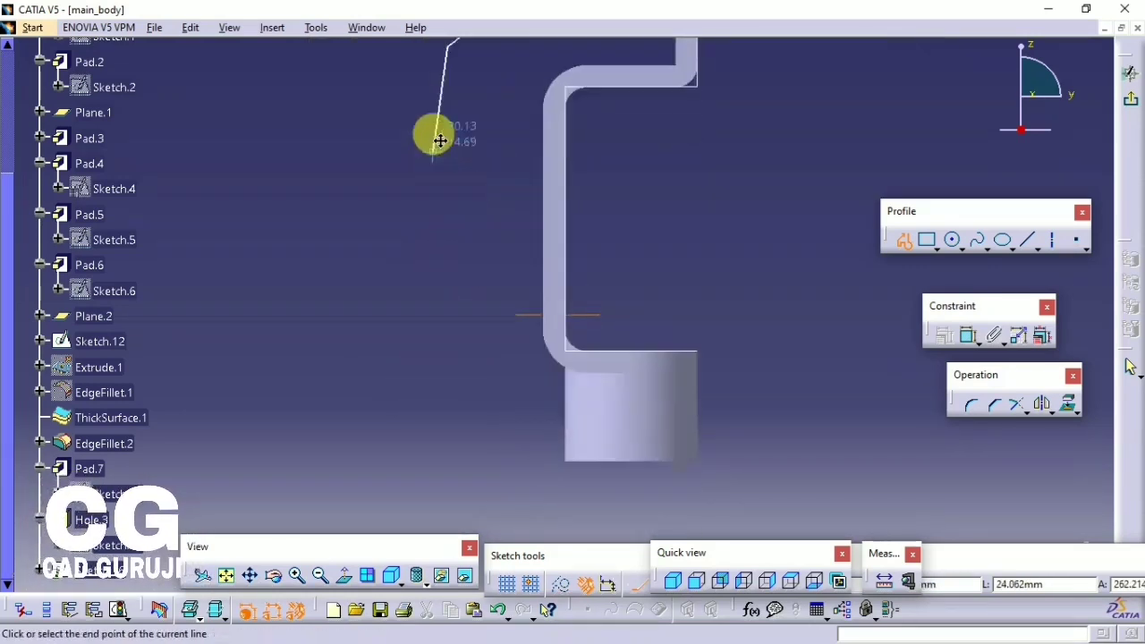
left_click(476, 323)
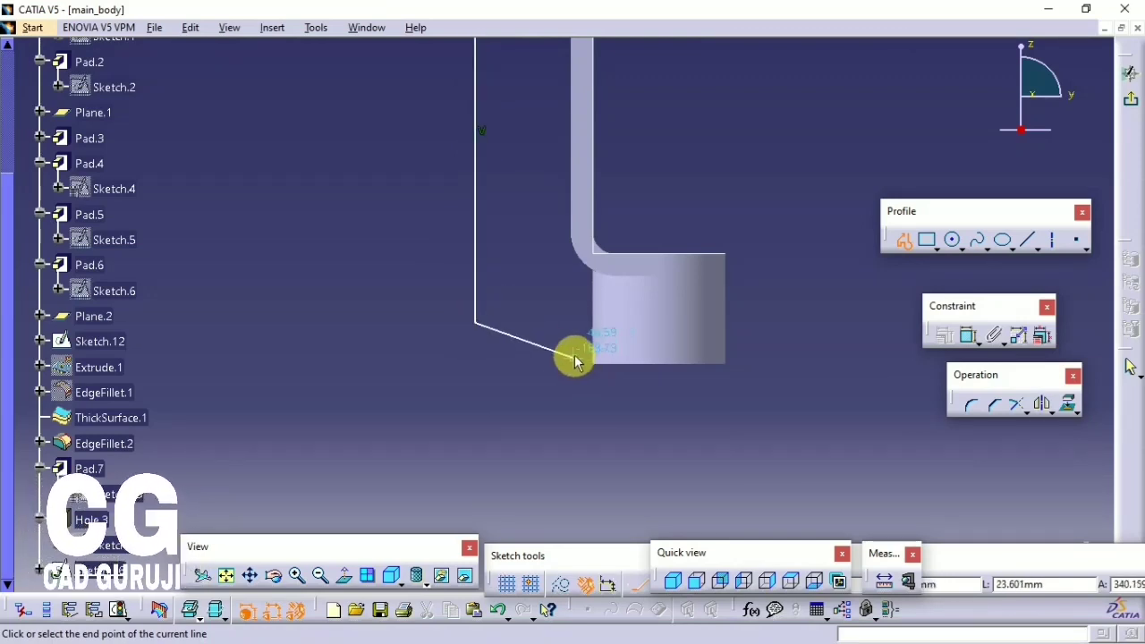
left_click(574, 360)
left_click(903, 240)
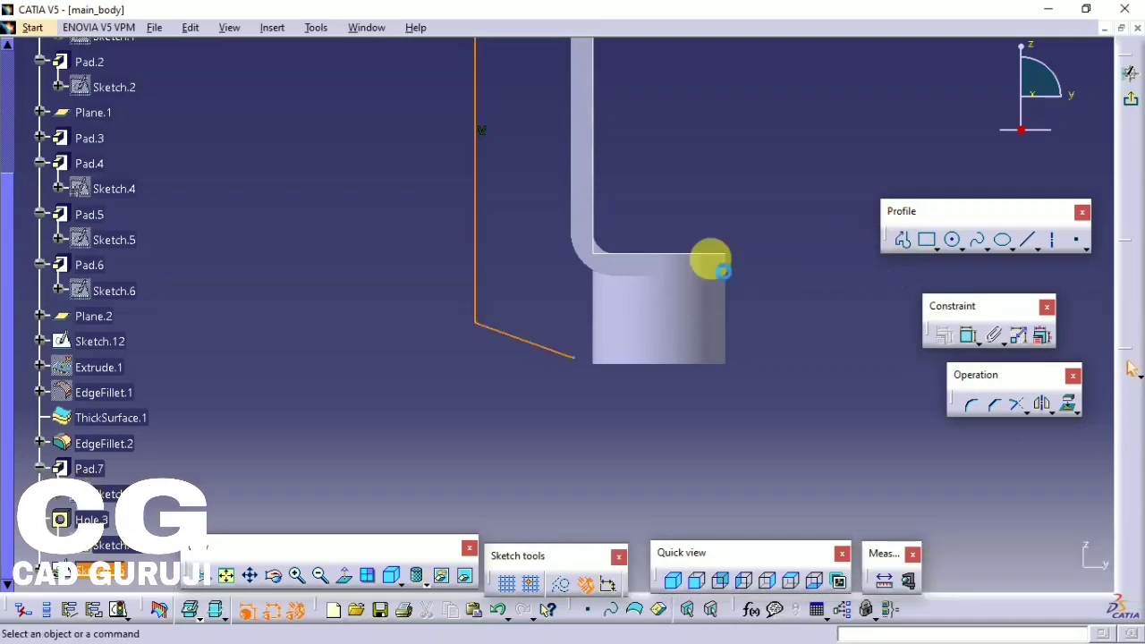
- Project the lower pipe end's 3D silhouette edges onto the sketch, accepting the warning
left_click(1071, 407)
left_click(1104, 421)
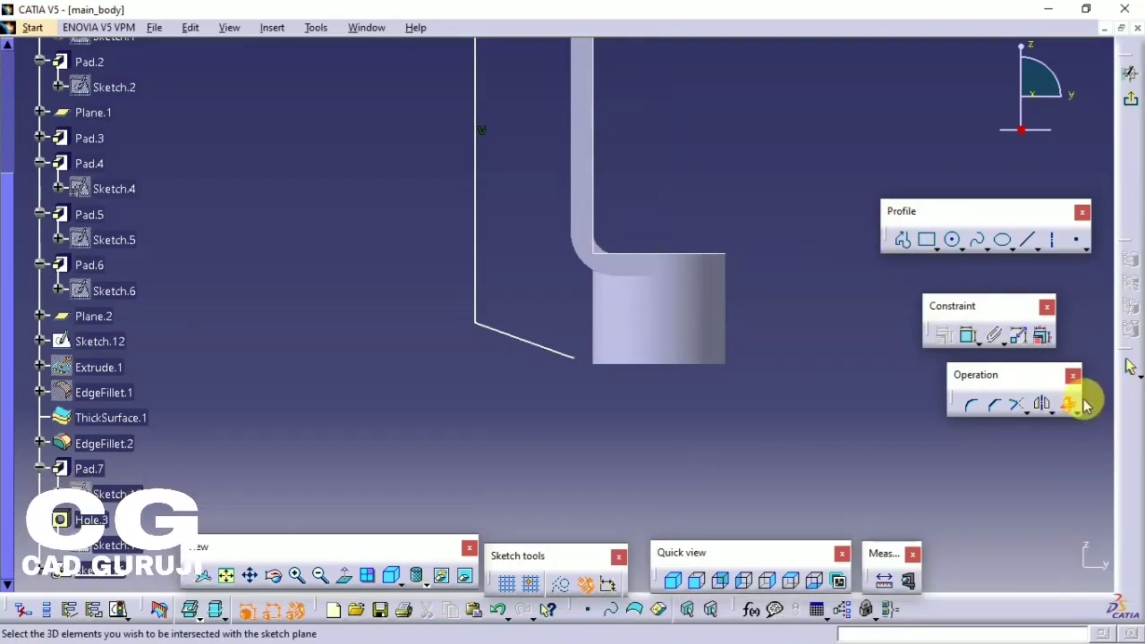
left_click(1124, 416)
left_click(606, 347)
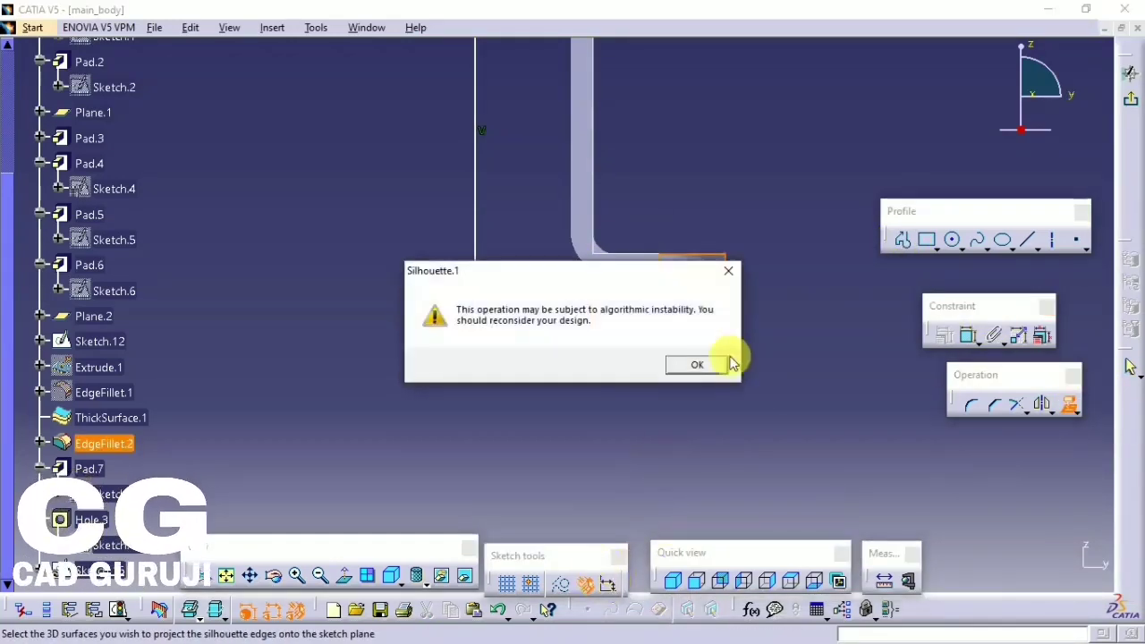
left_click(707, 362)
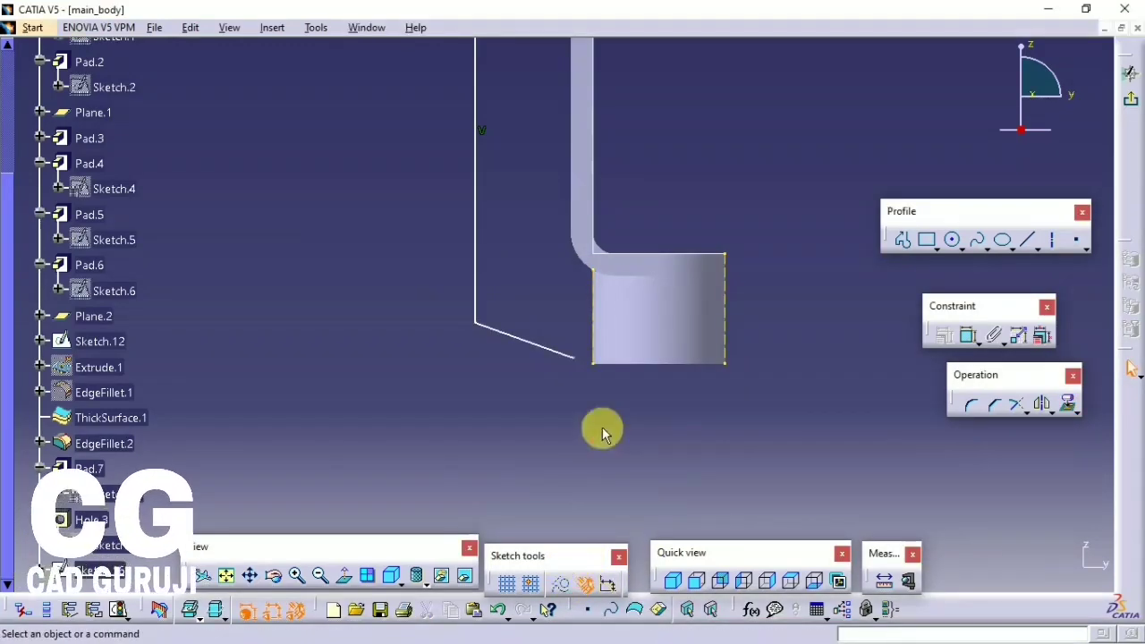
- Project the body's side silhouette edge and convert it to construction geometry
scroll(600, 430, "up", 5)
left_click(1068, 404)
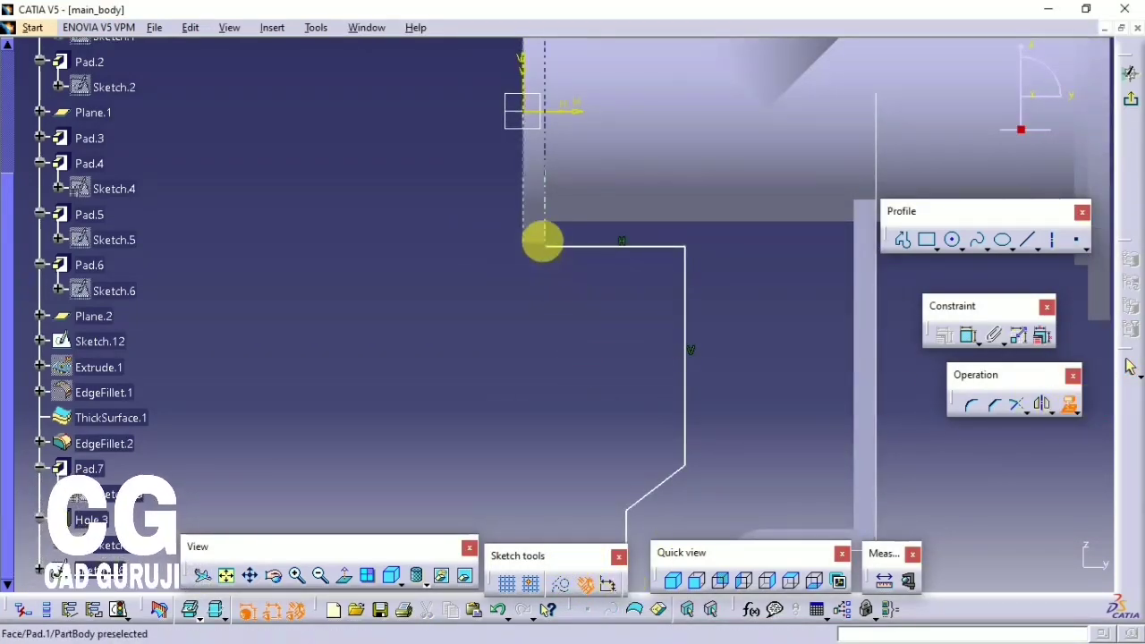
left_click(536, 231)
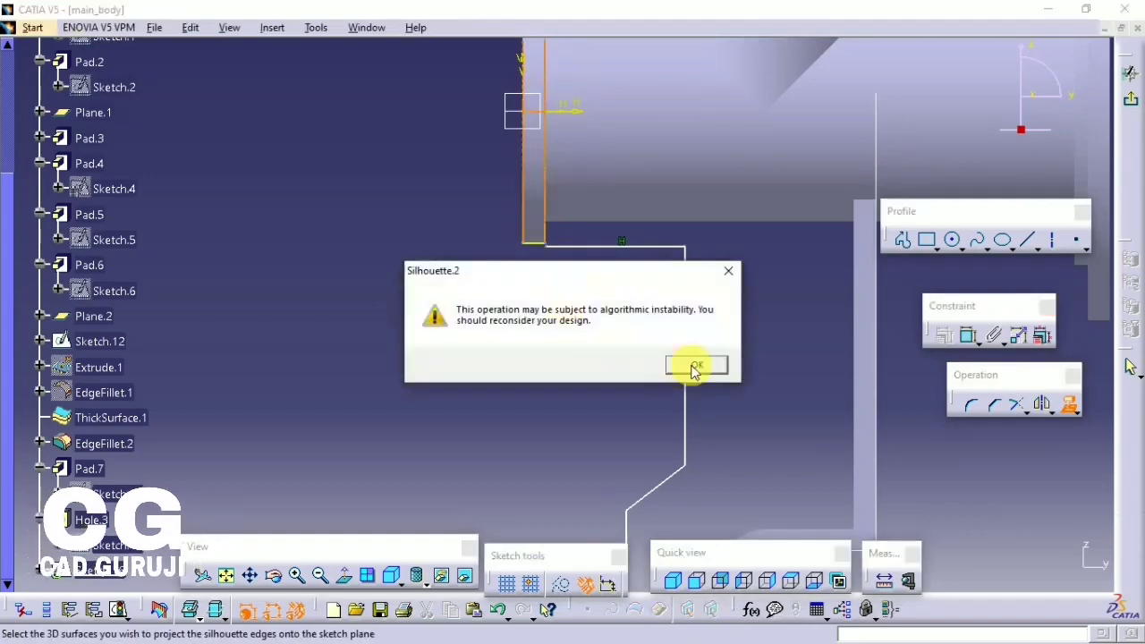
left_click(695, 364)
left_click(562, 583)
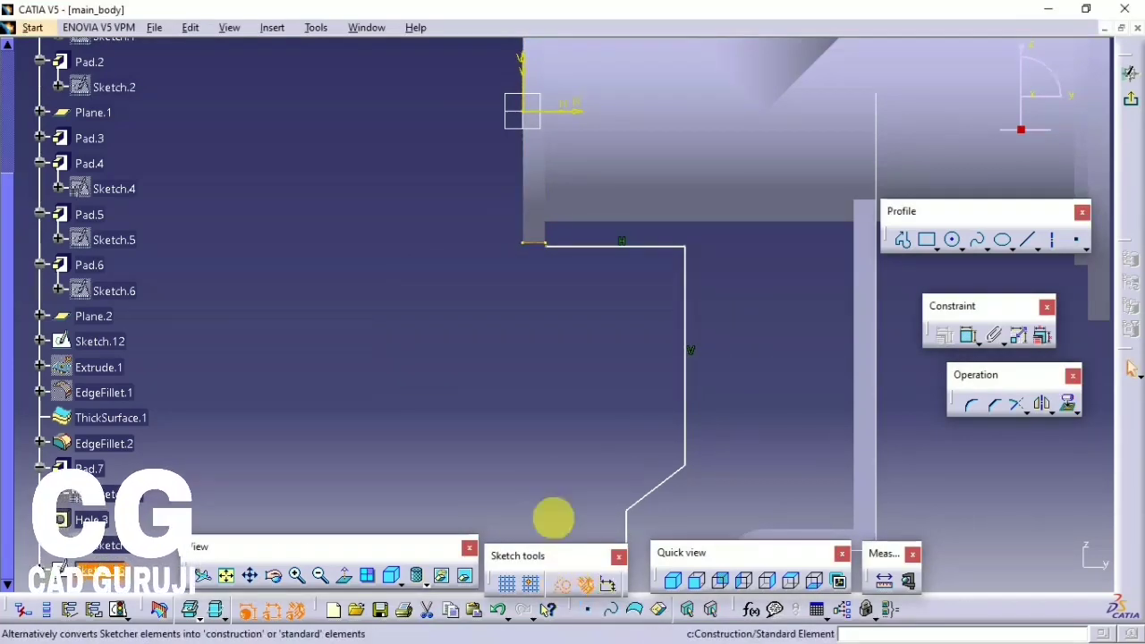
- Constrain the profile's top horizontal line to the projected body edge
left_click(968, 338)
middle_click_drag(588, 403, 684, 421, "ctrl")
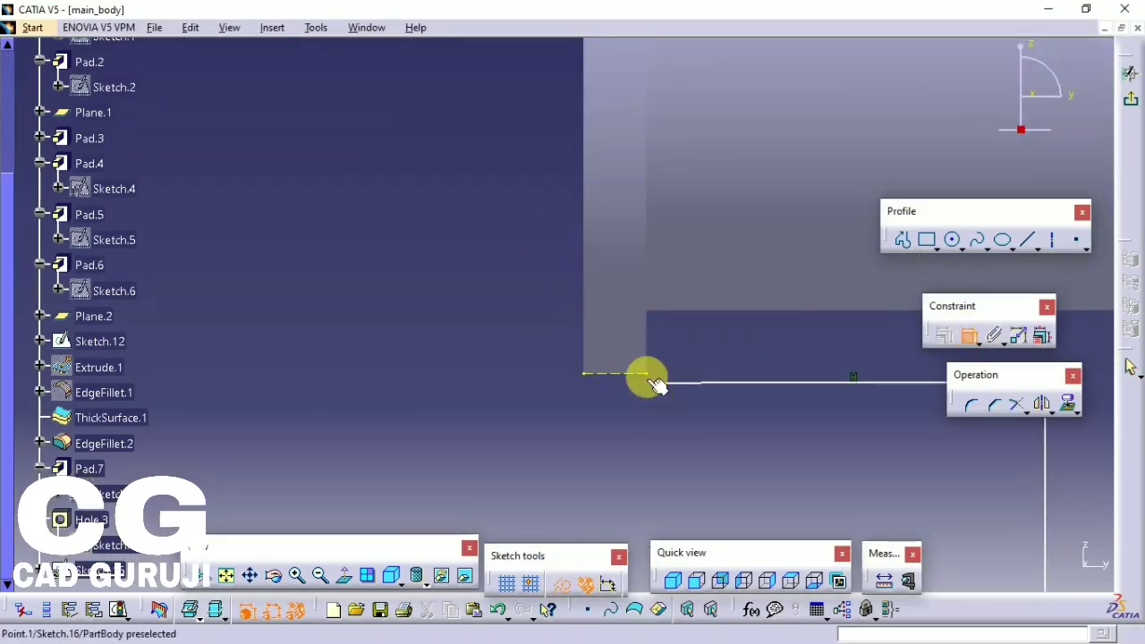
right_click(665, 352)
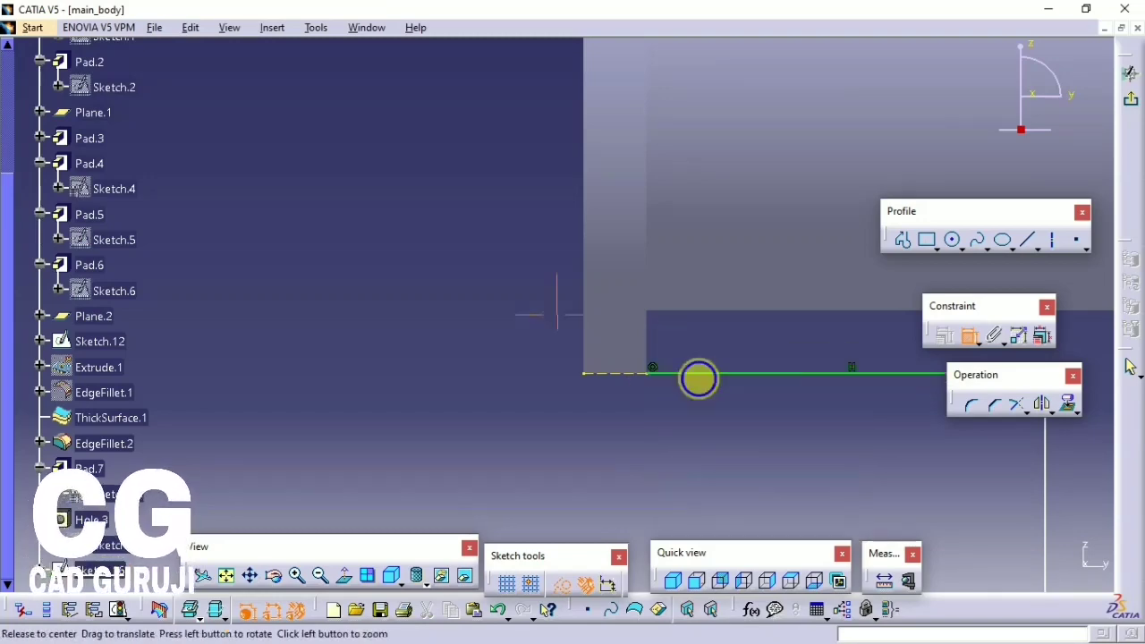
middle_click_drag(698, 378, 699, 145, "ctrl")
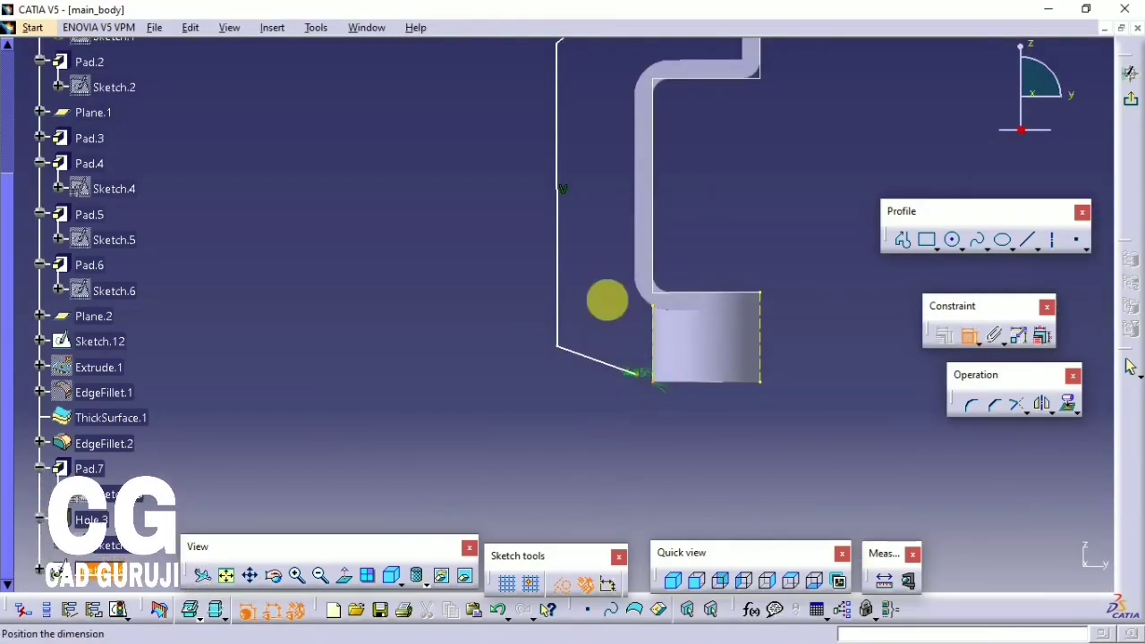
right_click(606, 300)
left_click(651, 399)
mouse_move(639, 399)
middle_mouse_down()
mouse_move(621, 376)
mouse_move(578, 396)
mouse_move(577, 418)
middle_mouse_up()
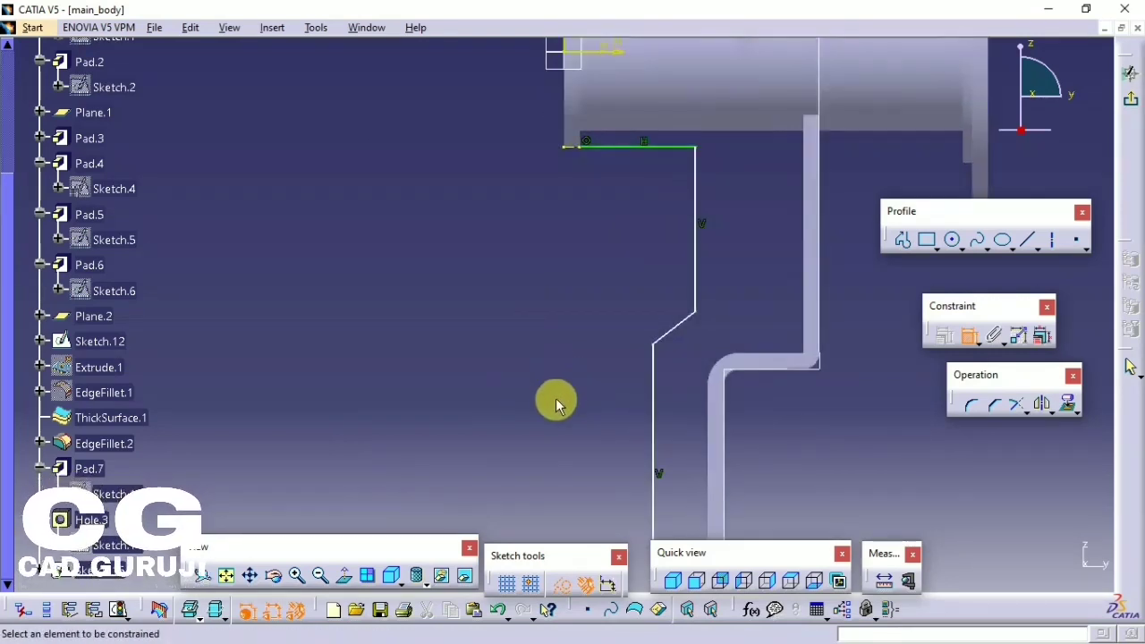
mouse_move(563, 361)
middle_mouse_down()
mouse_move(562, 340)
mouse_move(459, 302)
mouse_move(575, 122)
mouse_move(624, 286)
middle_mouse_up()
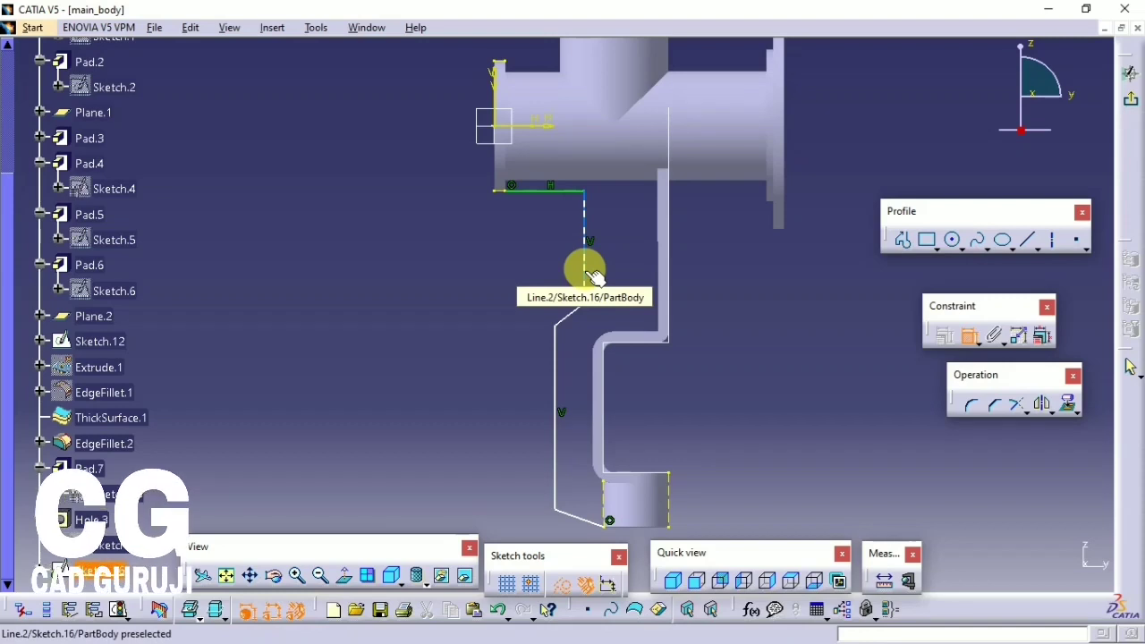
left_click(552, 190)
left_click(553, 185)
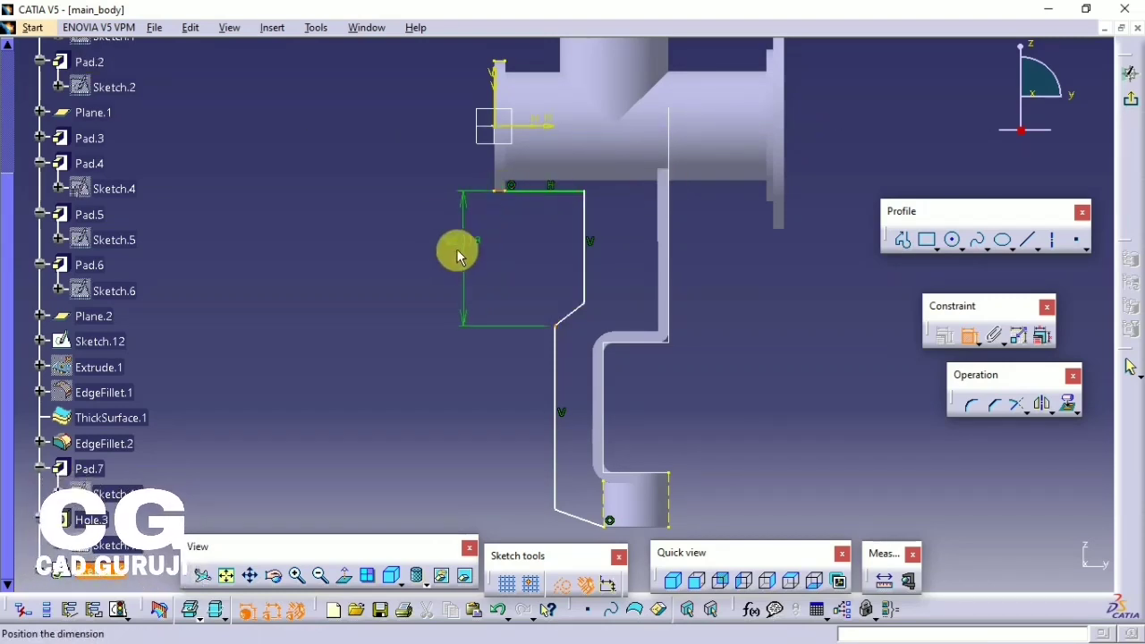
- Dimension the profile with a 60 mm vertical height and a 15 mm offset
double_click(457, 255)
type("60")
key("Return")
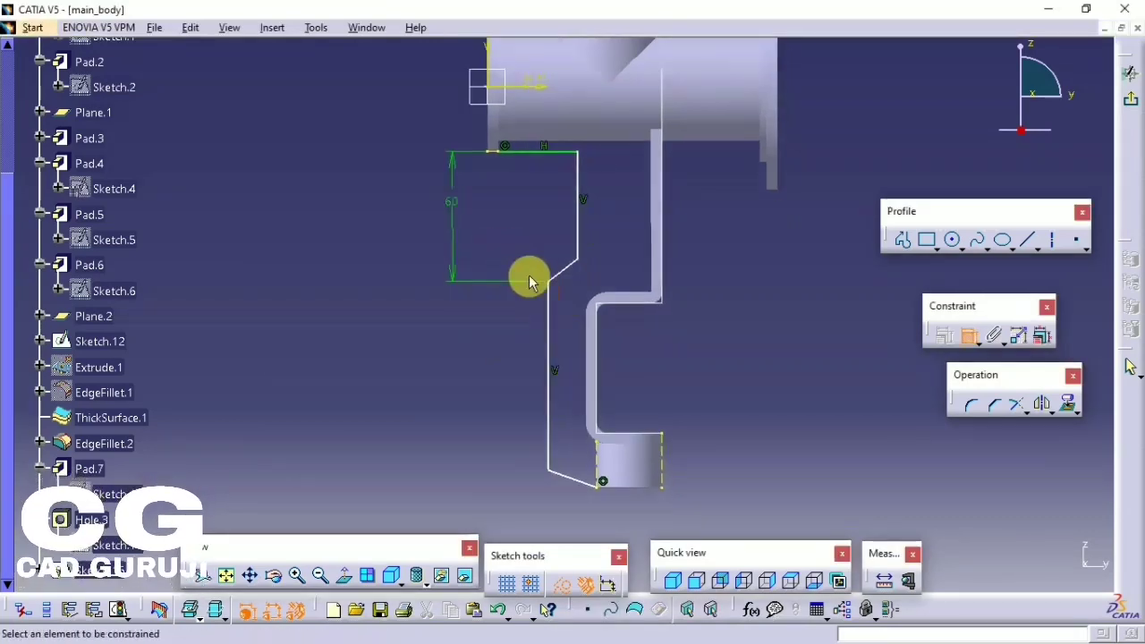
left_click(550, 302)
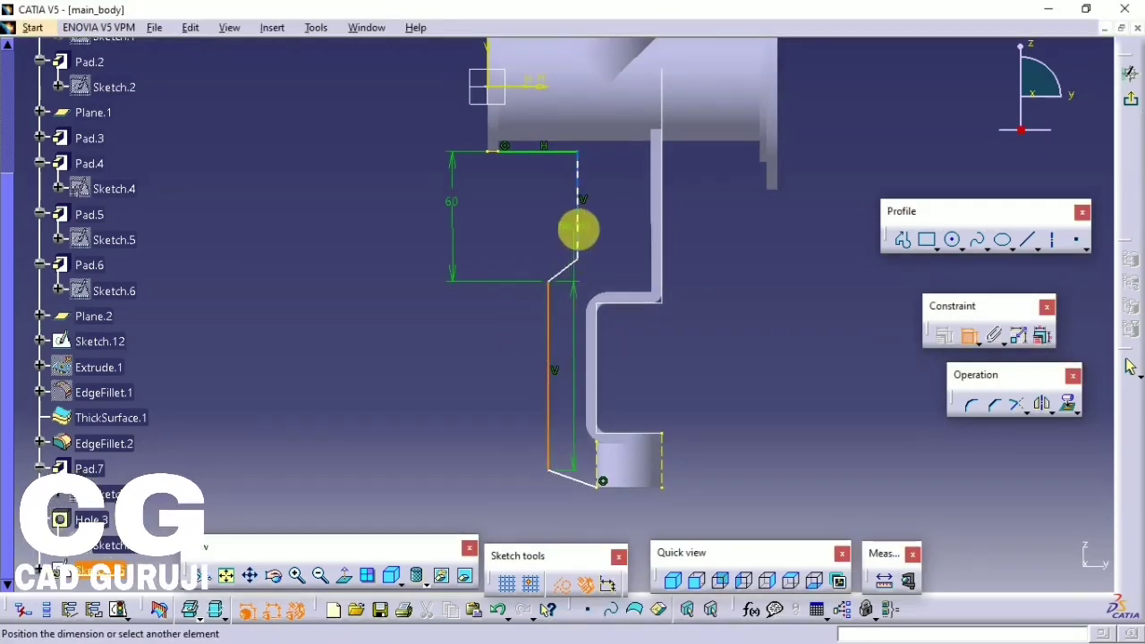
double_click(509, 226)
type("15")
key("Return")
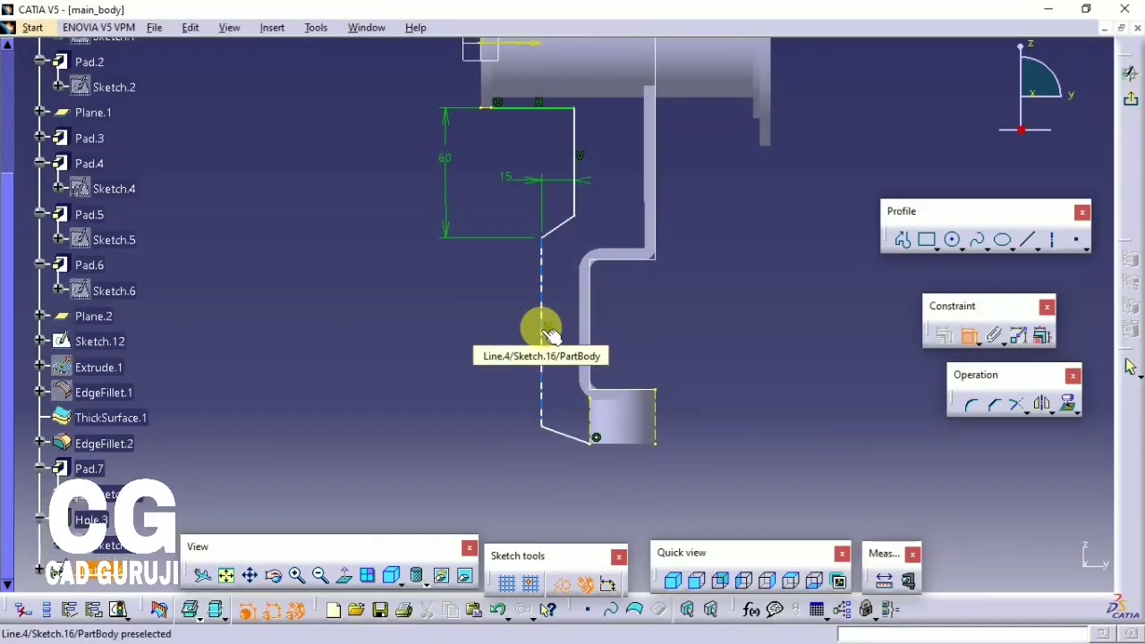
left_click(573, 202)
- Dimension the upper vertical edge 20 mm from the body's side edge
right_click(646, 190)
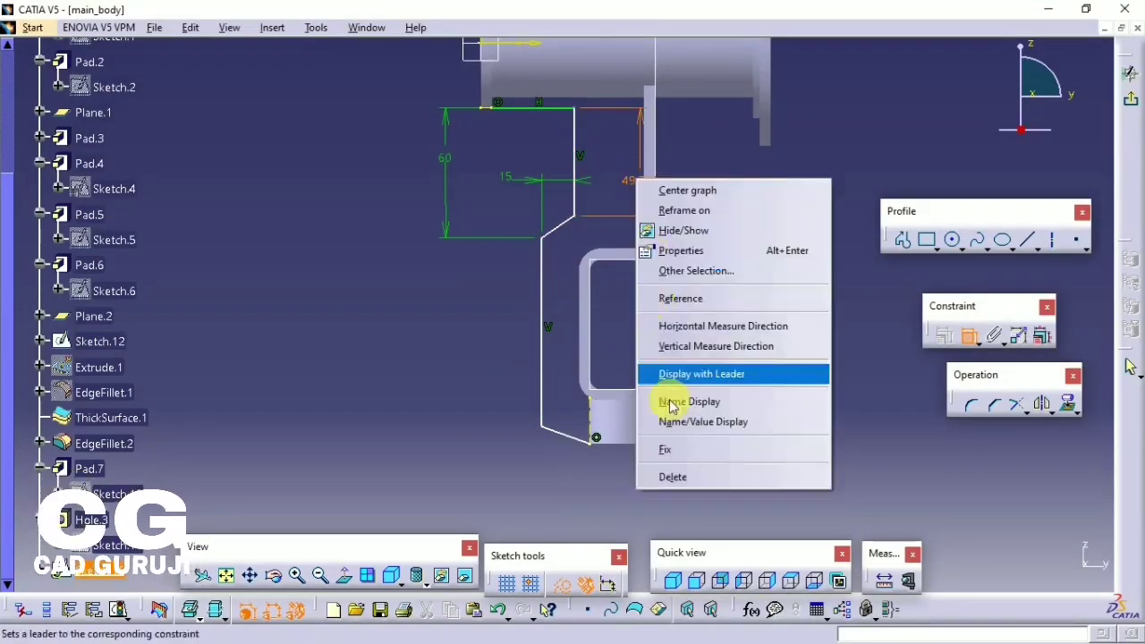
left_click(667, 472)
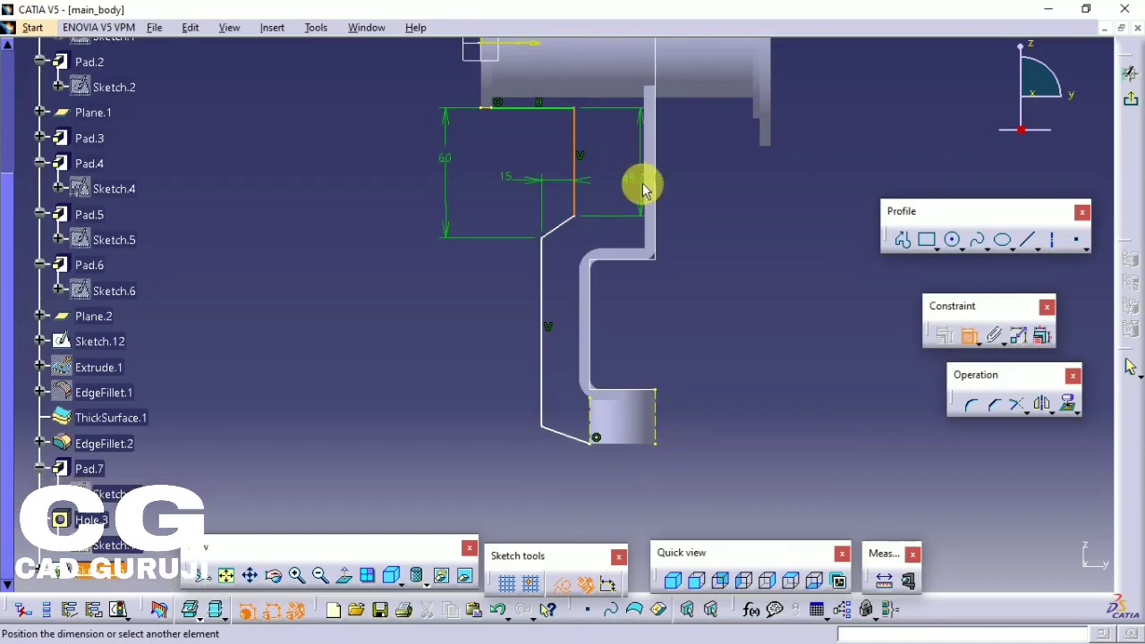
left_click(642, 186)
double_click(617, 197)
type("20")
key("Return")
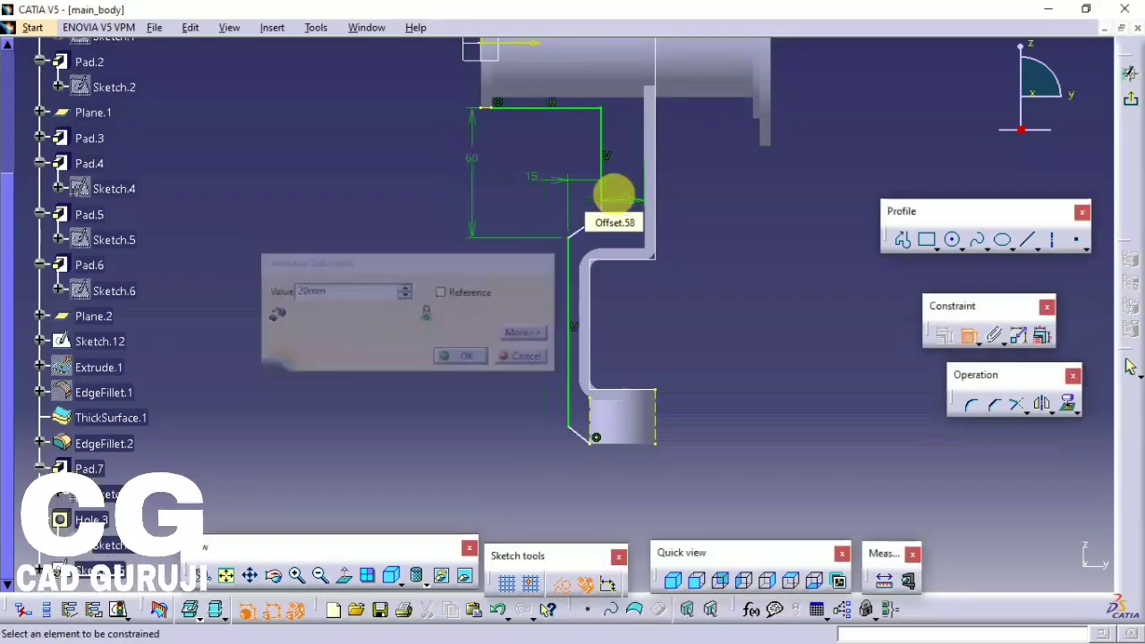
mouse_move(614, 191)
middle_mouse_down()
mouse_move(552, 286)
mouse_move(588, 224)
middle_mouse_up()
- Delete the 15 offset dimension and set the lower vertical edge distance to 20
right_click(532, 121)
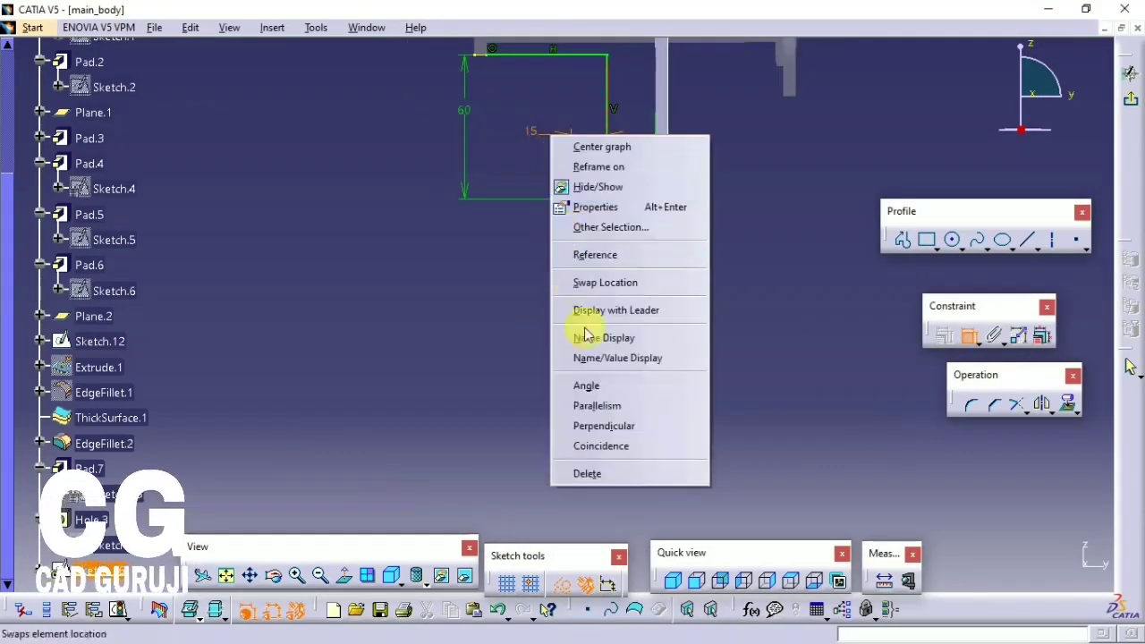
left_click(582, 474)
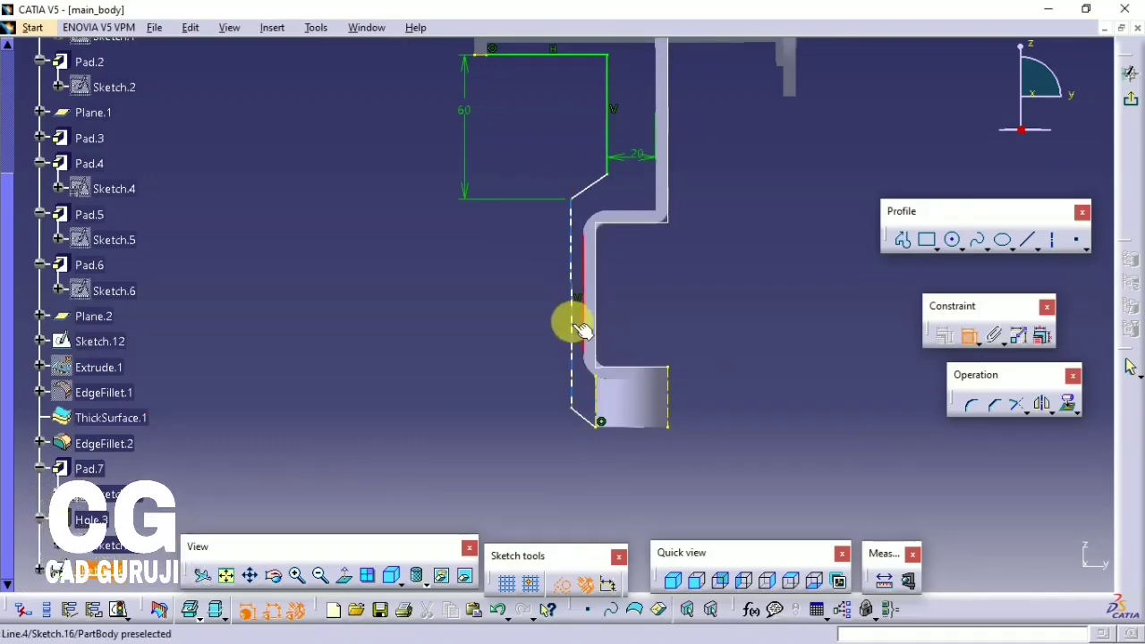
double_click(480, 320)
type("20")
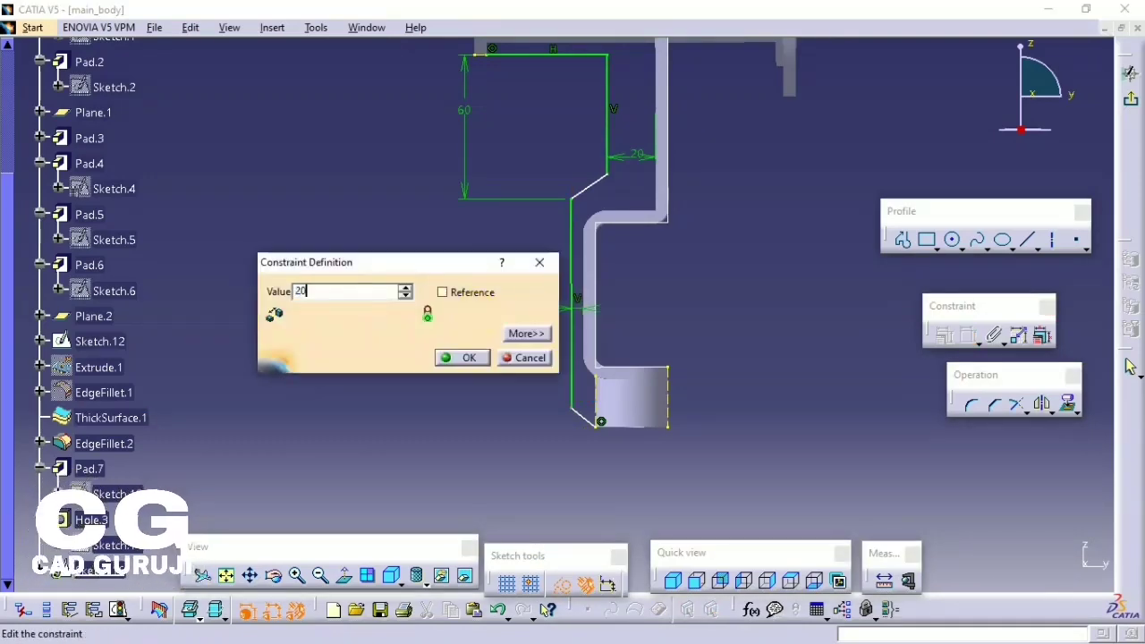
key("Return")
mouse_move(498, 312)
middle_mouse_down()
mouse_move(462, 315)
mouse_move(477, 378)
mouse_move(598, 387)
middle_mouse_up()
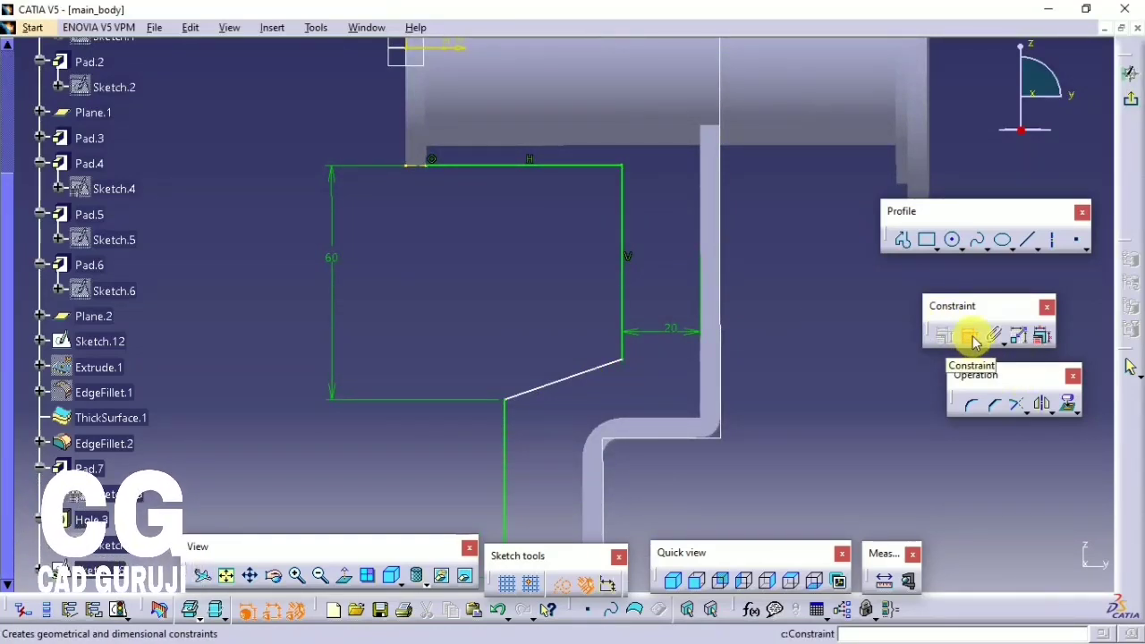
- Select the slanted line's lower end point and reframe the view on the profile and body side
left_click(506, 412)
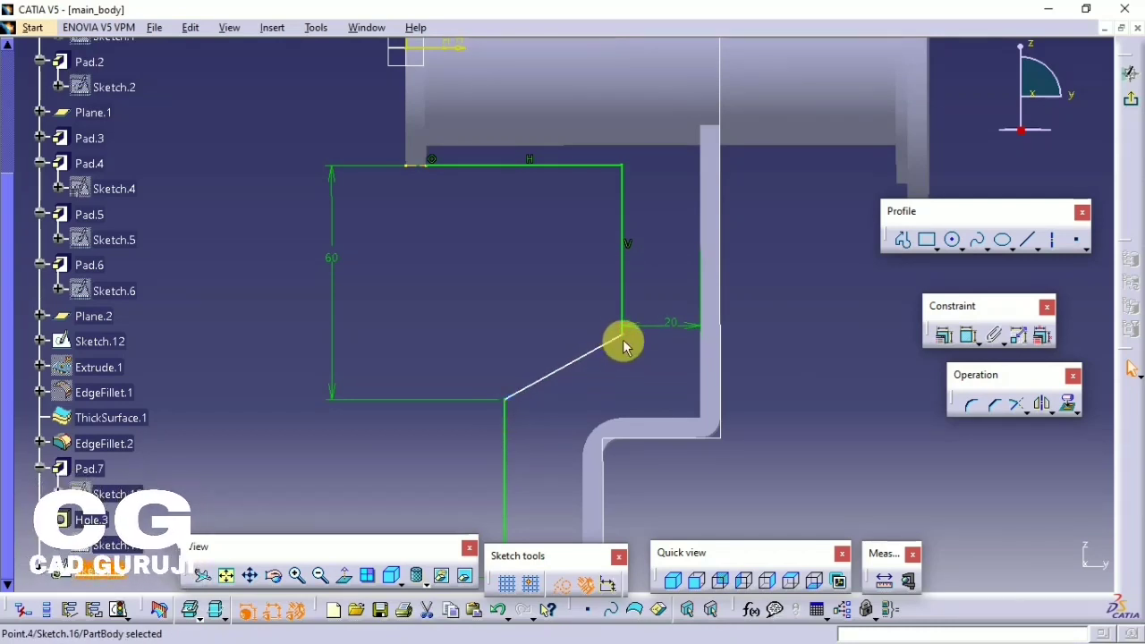
middle_click_drag(529, 235, 562, 184)
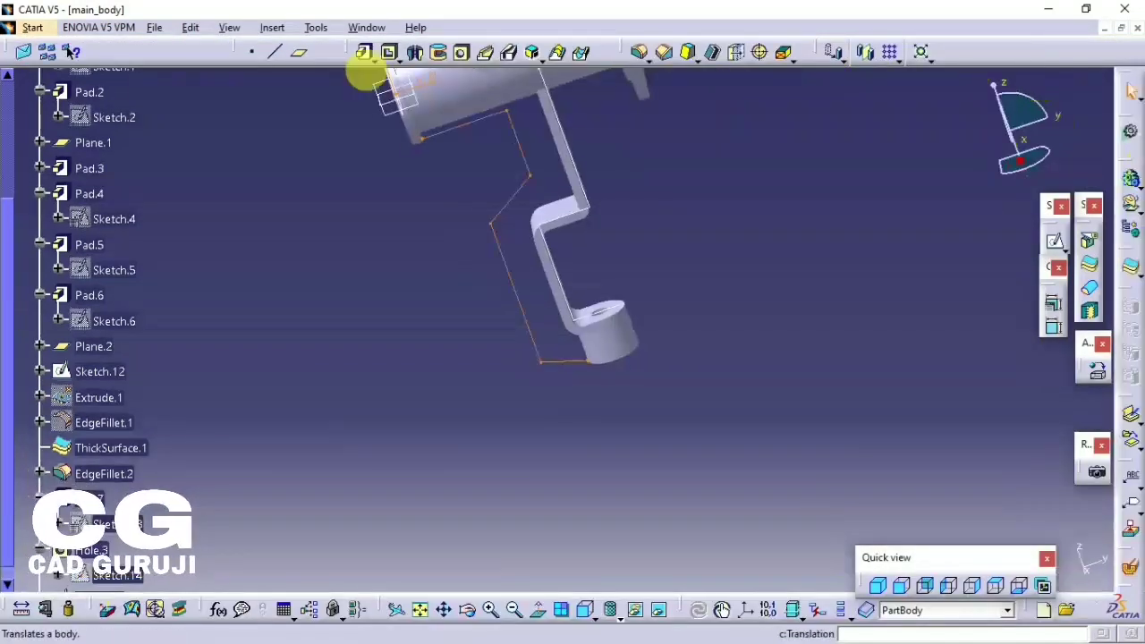
mouse_move(707, 161)
middle_mouse_down()
mouse_move(689, 332)
mouse_move(685, 280)
middle_mouse_up()
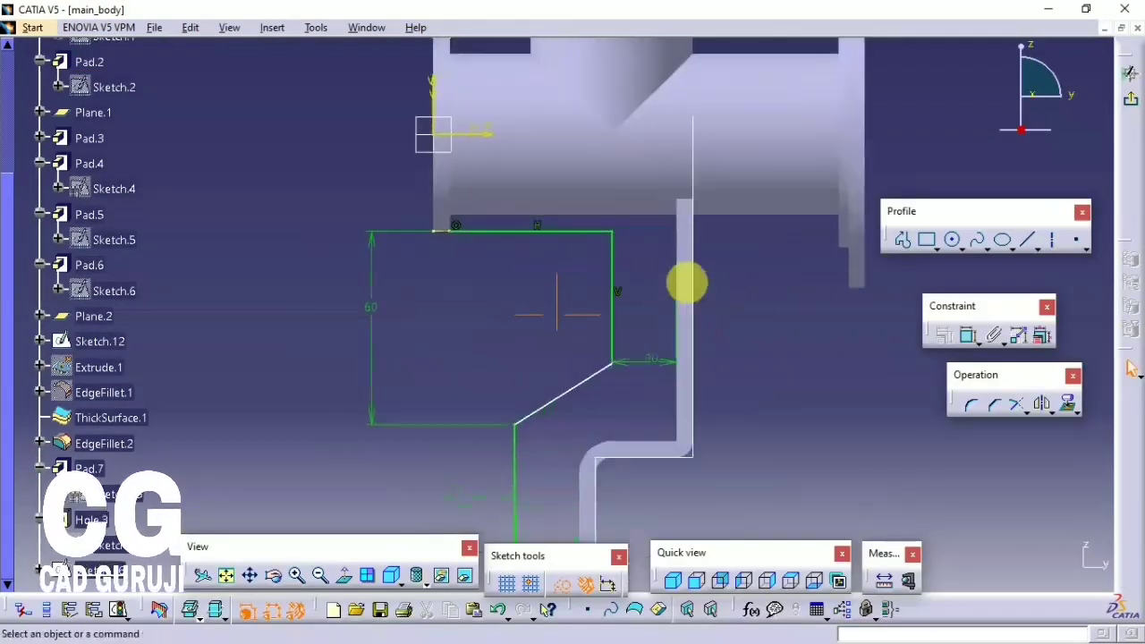
middle_click_drag(458, 215, 752, 213)
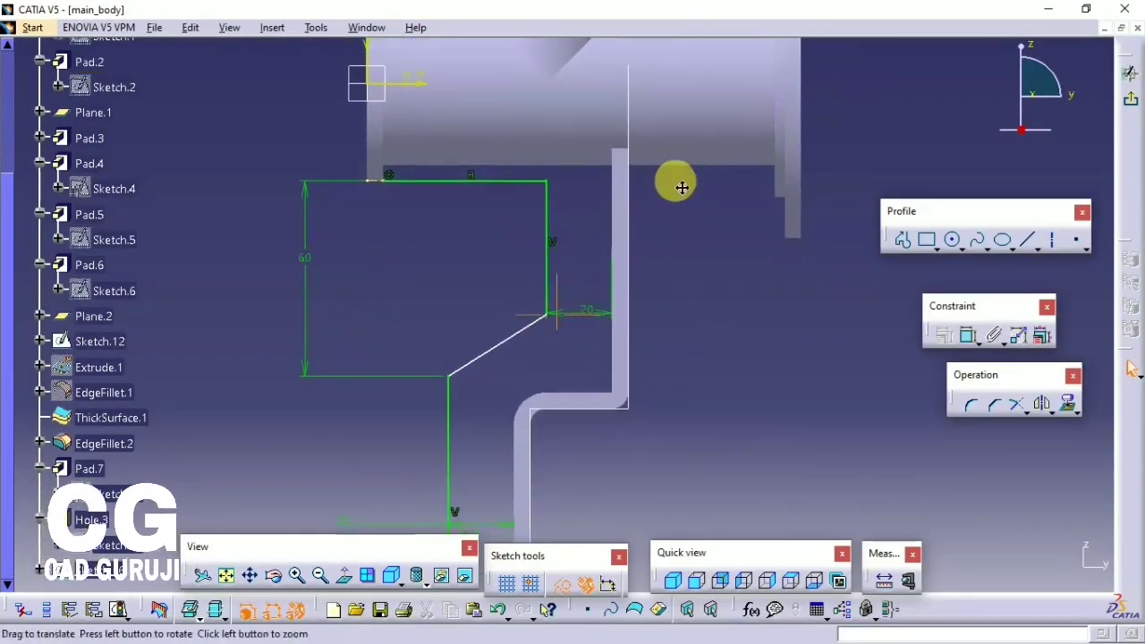
middle_click_drag(649, 197, 660, 232)
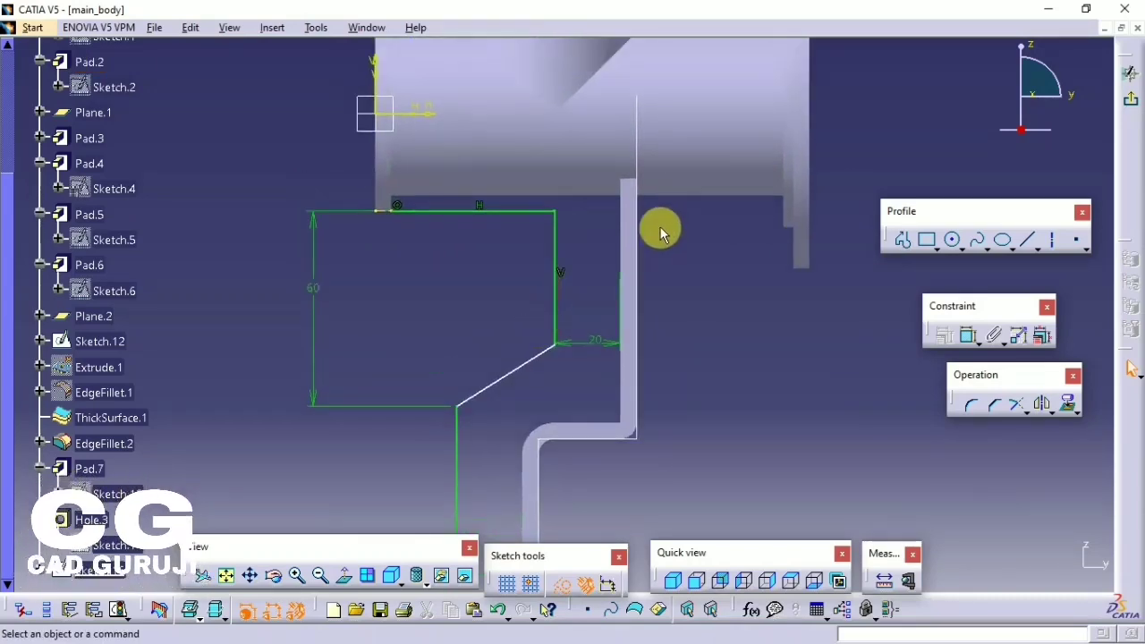
middle_click_drag(728, 255, 794, 273)
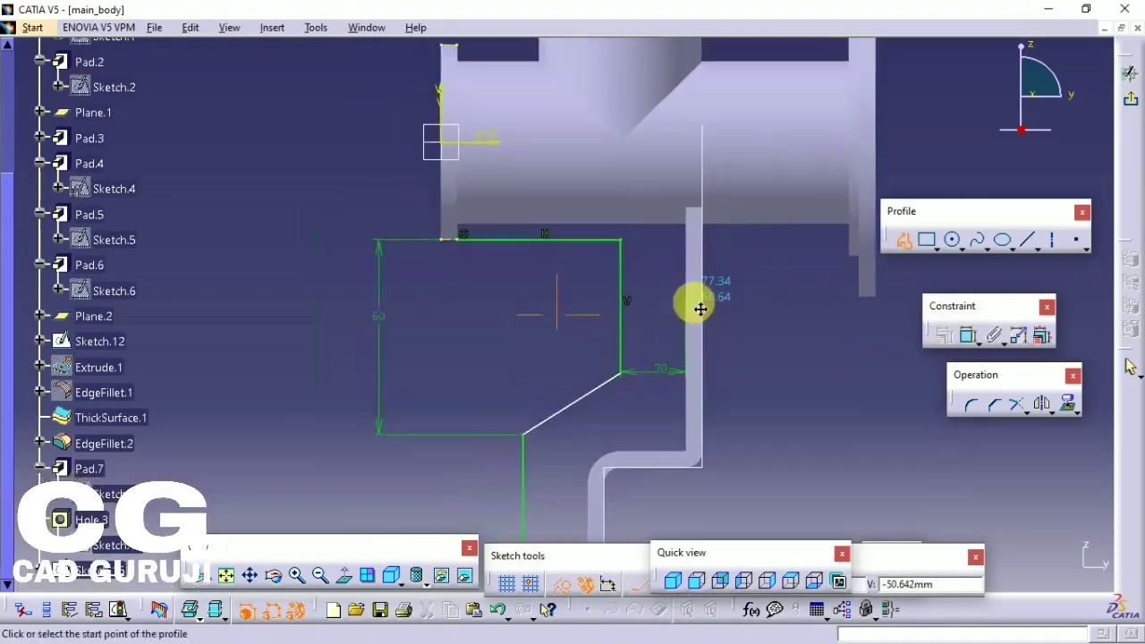
left_click(1073, 407)
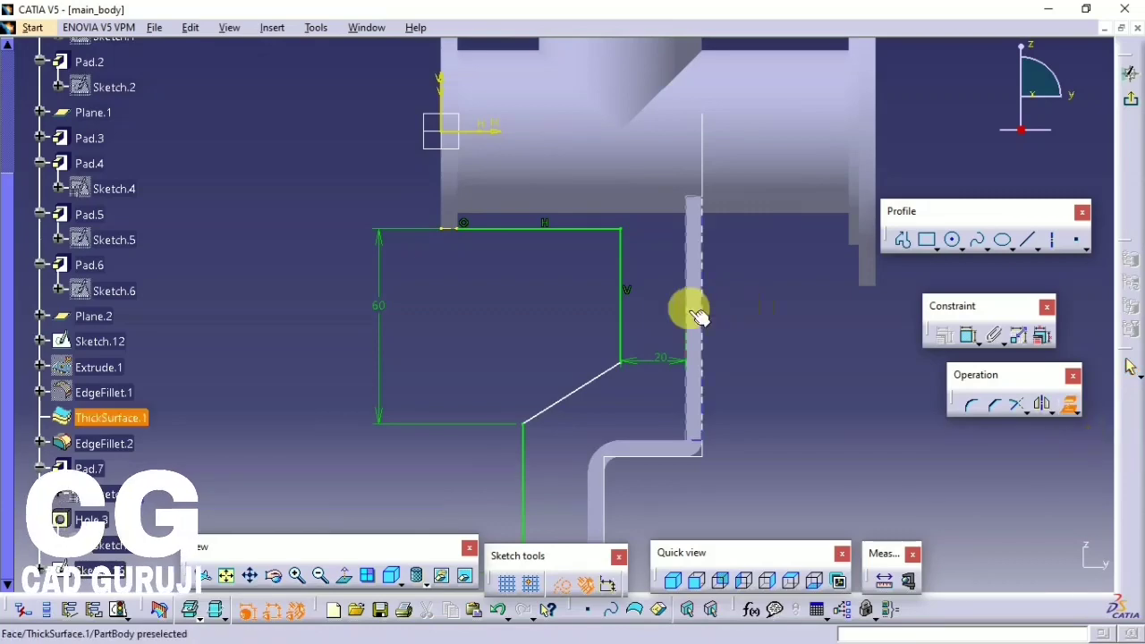
middle_click_drag(684, 308, 644, 291)
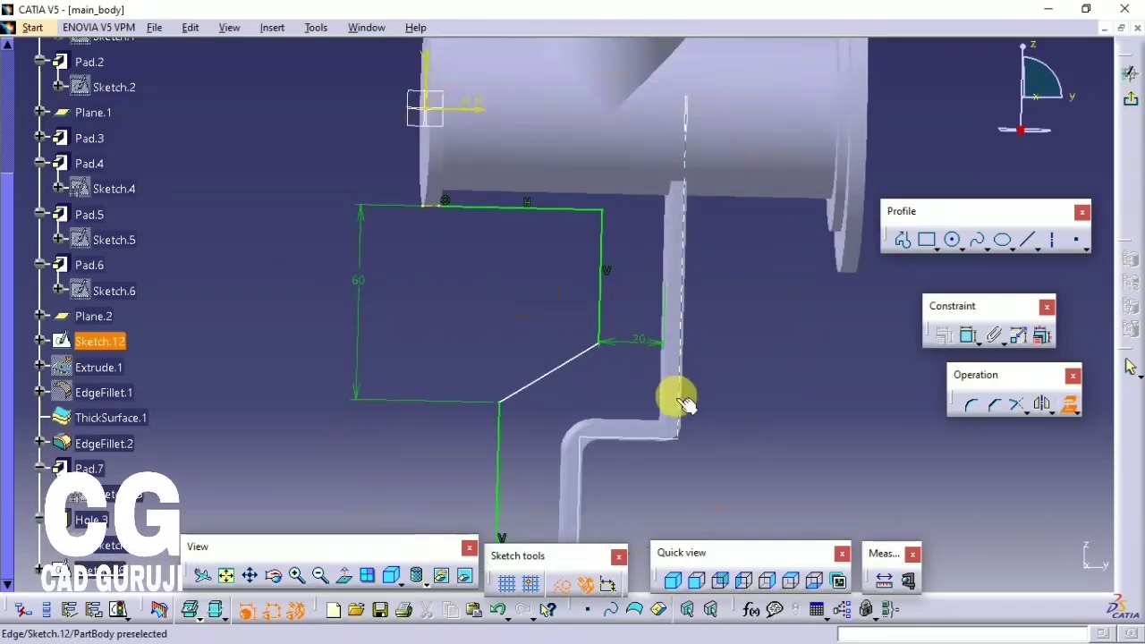
middle_click_drag(665, 384, 636, 328)
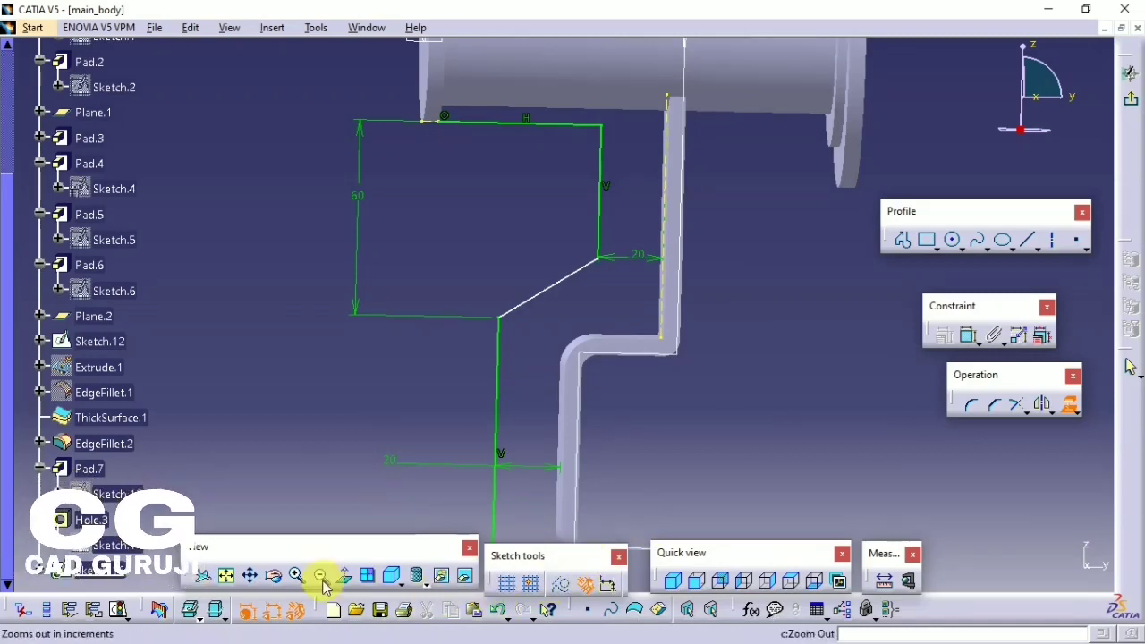
middle_click_drag(572, 501, 694, 434)
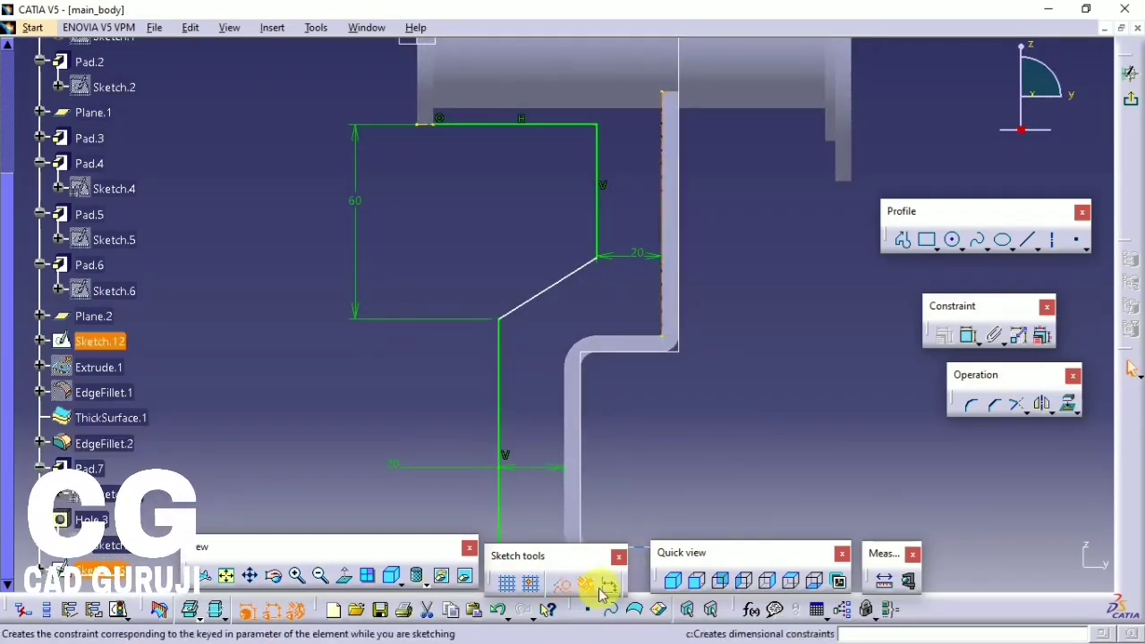
- Project the arm's vertical edge, left fillet and inner-corner fillet edge into the sketch
left_click(1071, 406)
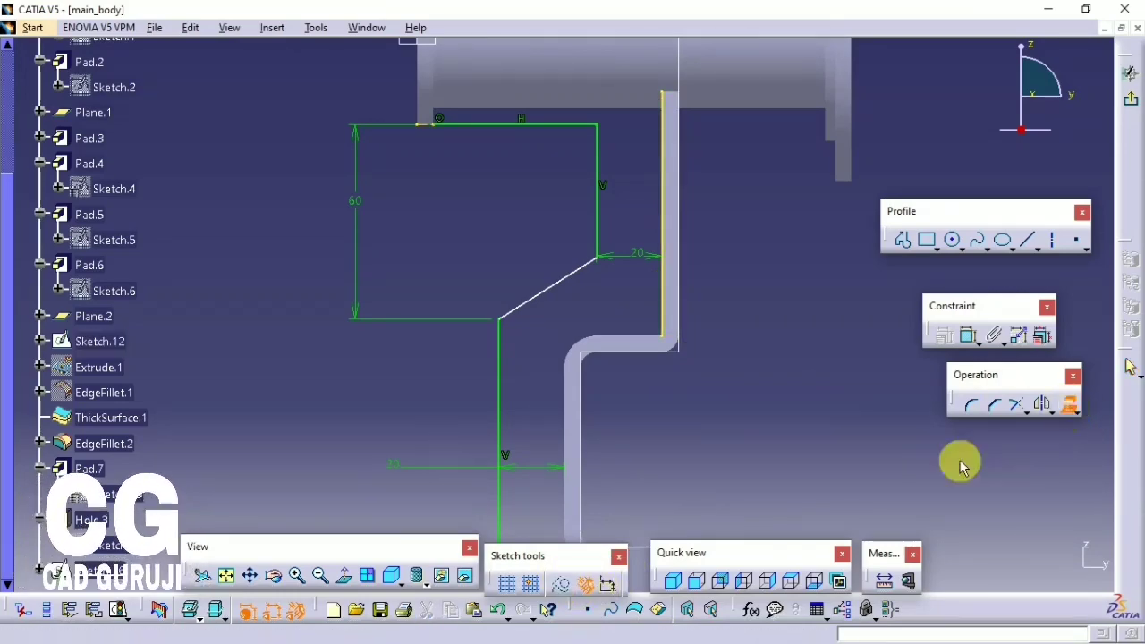
mouse_move(593, 340)
middle_mouse_down()
mouse_move(620, 380)
mouse_move(613, 146)
middle_mouse_up()
left_click(607, 357)
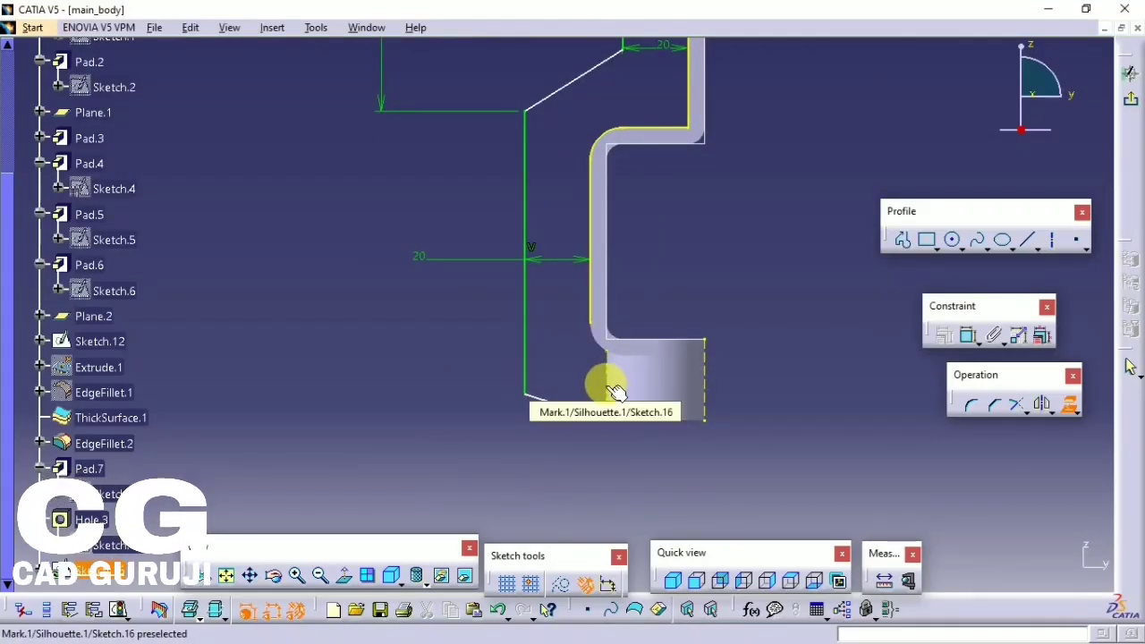
left_click(606, 390)
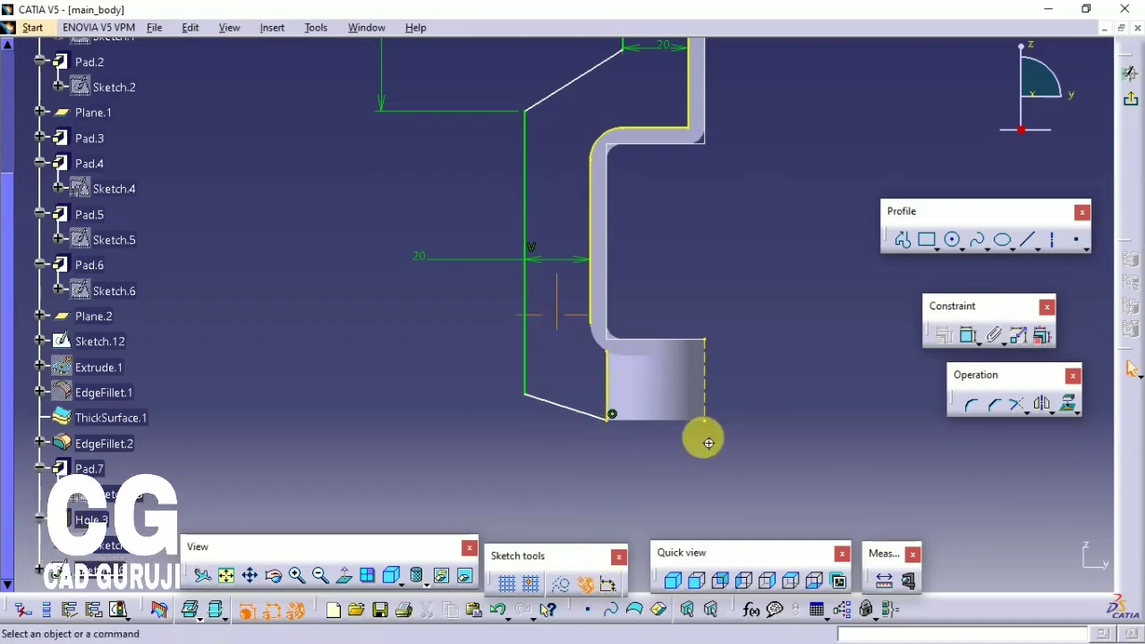
mouse_move(708, 443)
middle_mouse_down()
mouse_move(728, 345)
mouse_move(990, 270)
middle_mouse_up()
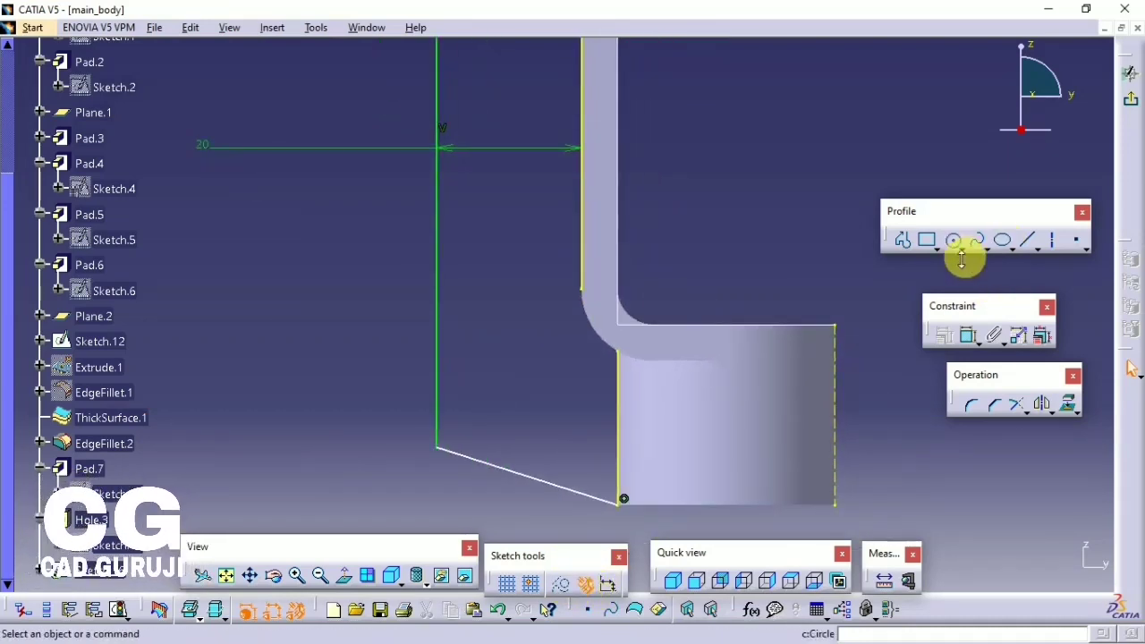
left_click(596, 324)
- Trim the projected fillet curve into a clean arc
left_click(1018, 407)
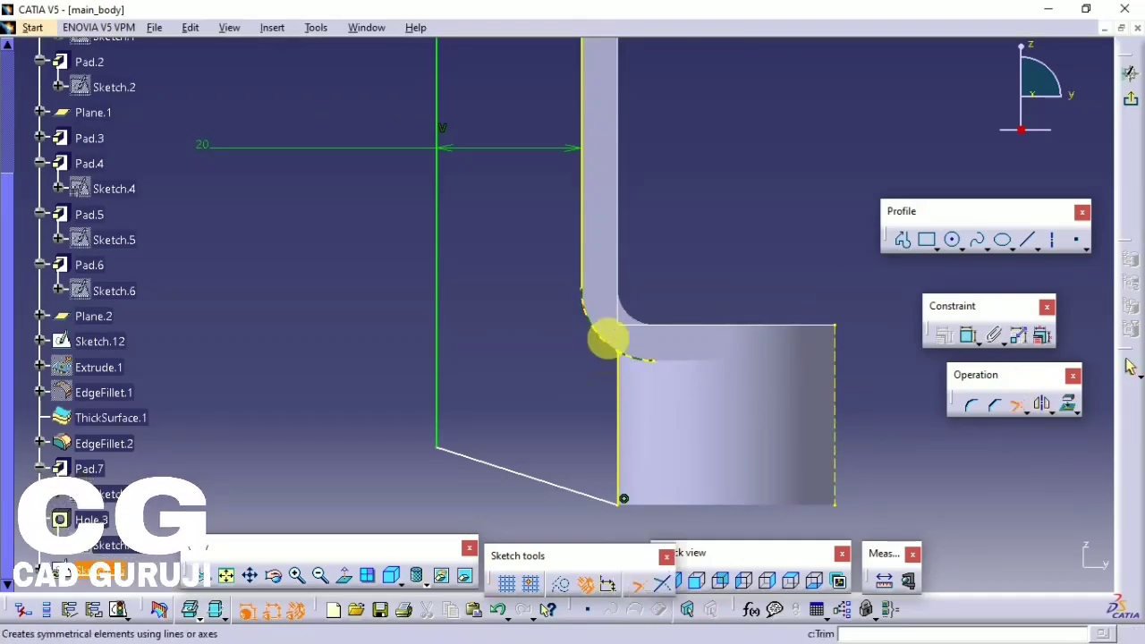
left_click(601, 346)
left_click(615, 369)
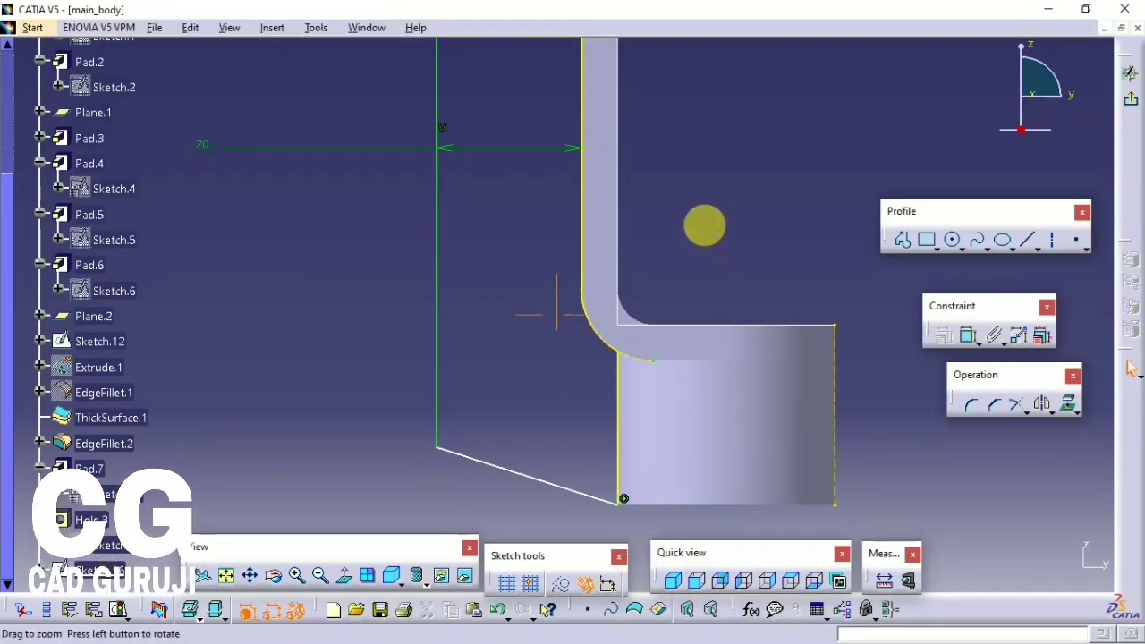
mouse_move(705, 225)
middle_mouse_down()
mouse_move(667, 322)
mouse_move(883, 367)
middle_mouse_up()
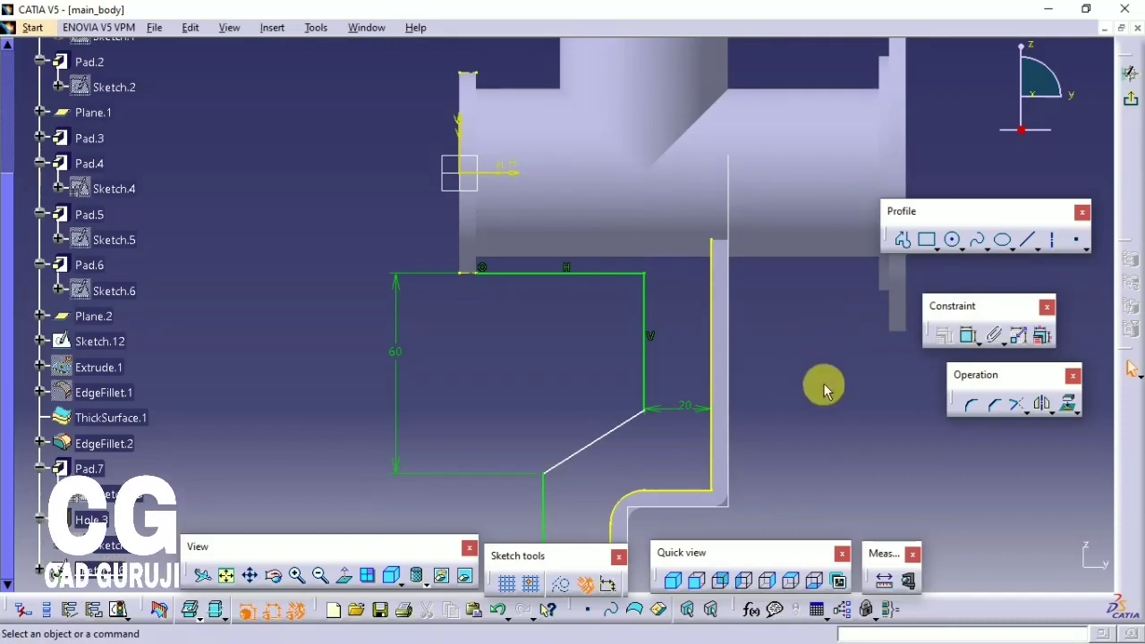
- Draw a profile with a horizontal line along the tube's underside and a short vertical line
left_click(903, 239)
left_click(711, 240)
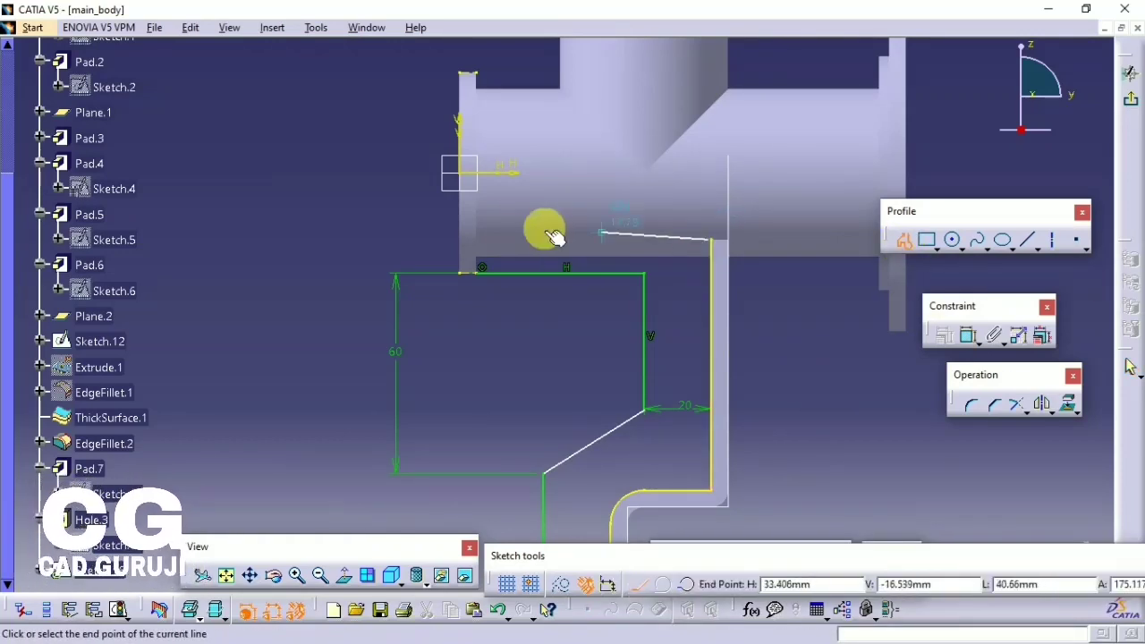
left_click(483, 241)
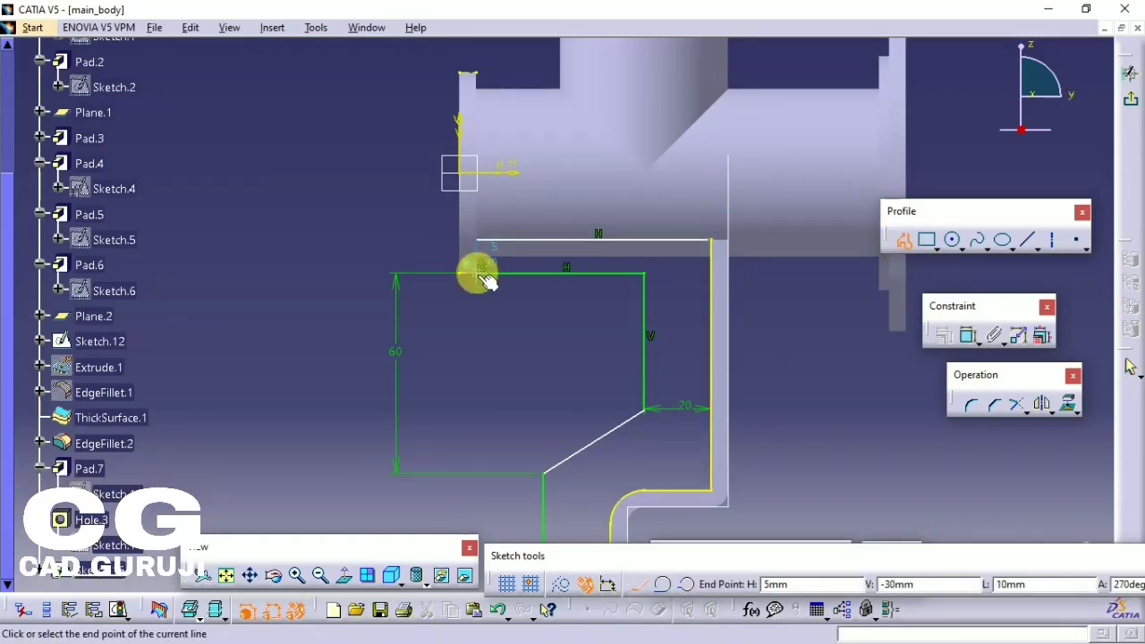
left_click(482, 272)
left_click(903, 240)
- Exit the sketch, try padding it, dismiss the invalid profile error and cancel
left_click(1130, 73)
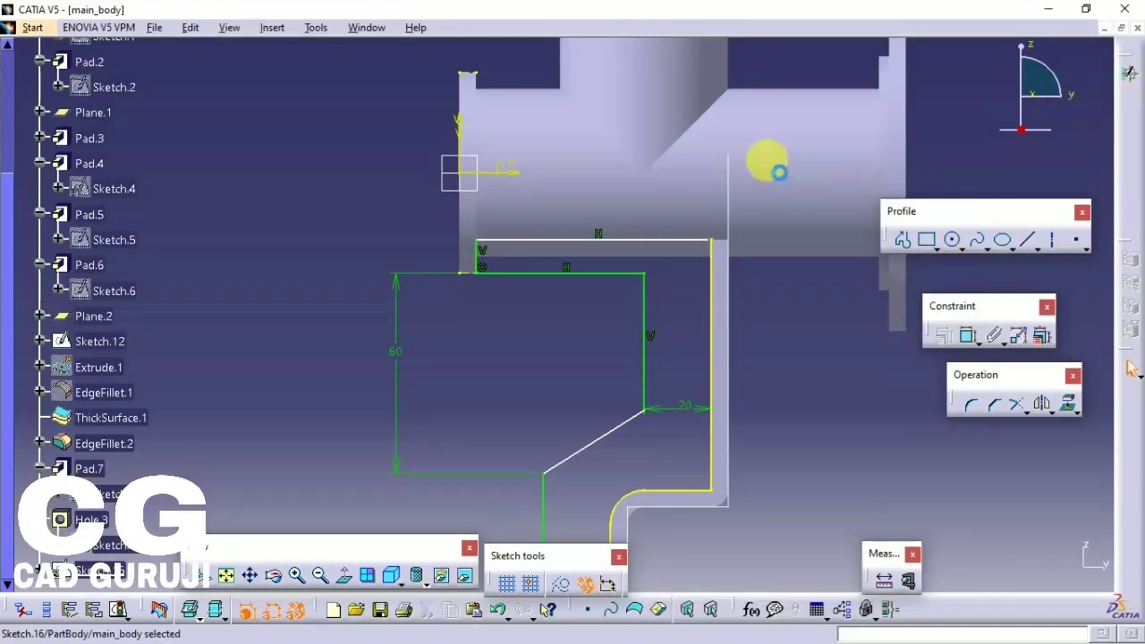
left_click(363, 52)
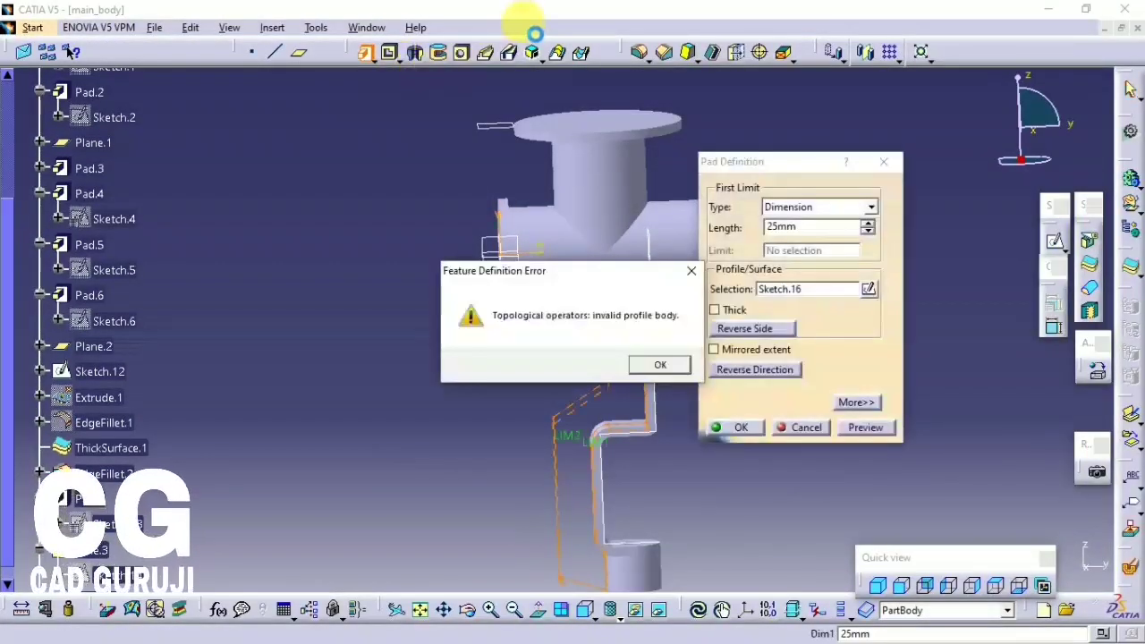
left_click(660, 362)
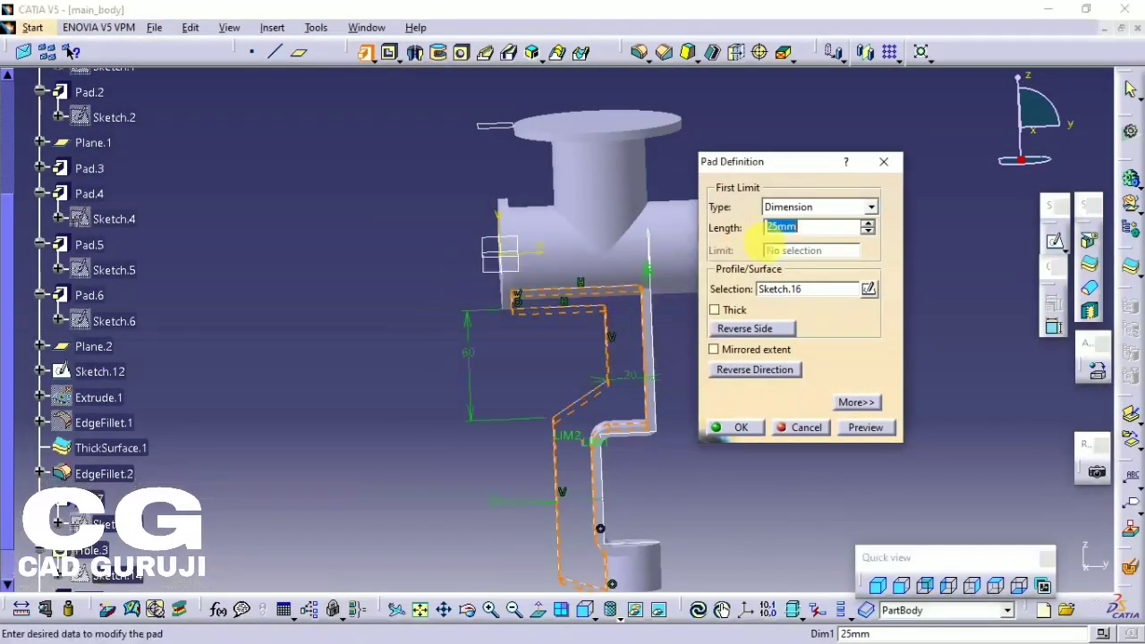
left_click(877, 165)
- Reopen the sketch, trim the overlapping horizontal line at the vertical line, and exit
mouse_move(670, 363)
middle_mouse_down()
mouse_move(679, 286)
mouse_move(741, 218)
middle_mouse_up()
double_click(662, 261)
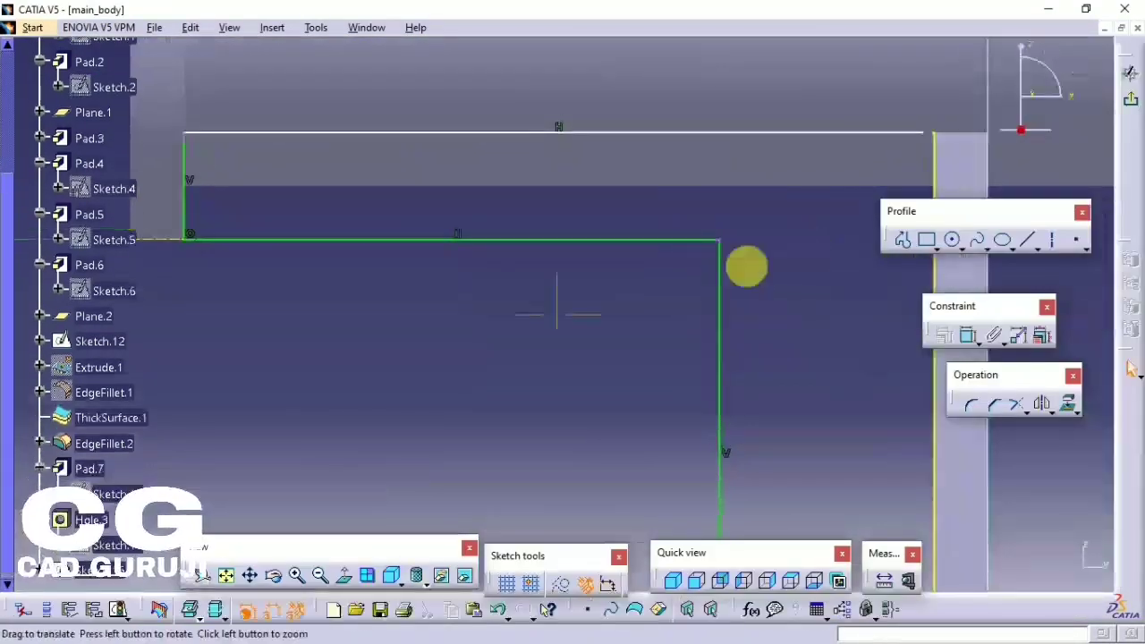
middle_click_drag(747, 266, 550, 293)
left_click(1016, 405)
left_click(695, 161)
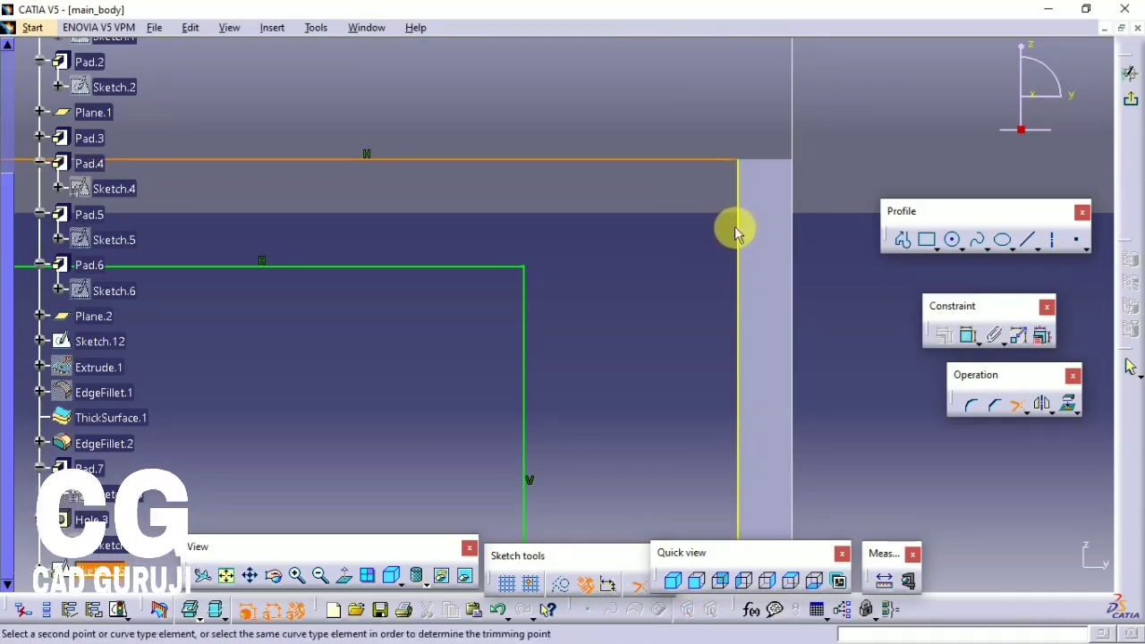
left_click(736, 228)
middle_click_drag(737, 229, 736, 310)
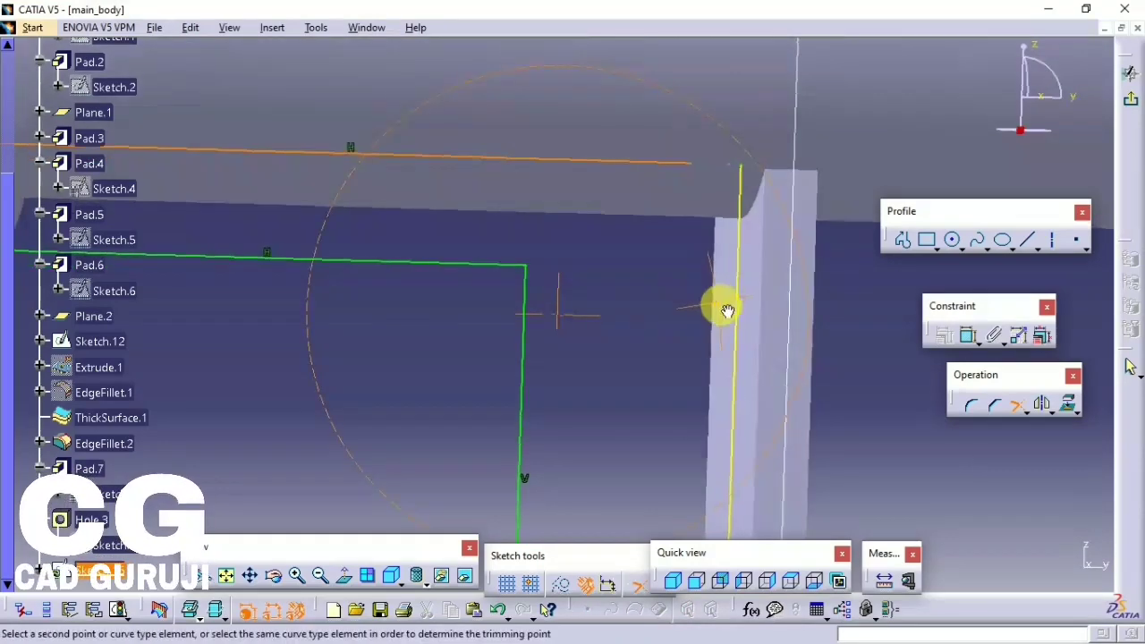
left_click(1130, 108)
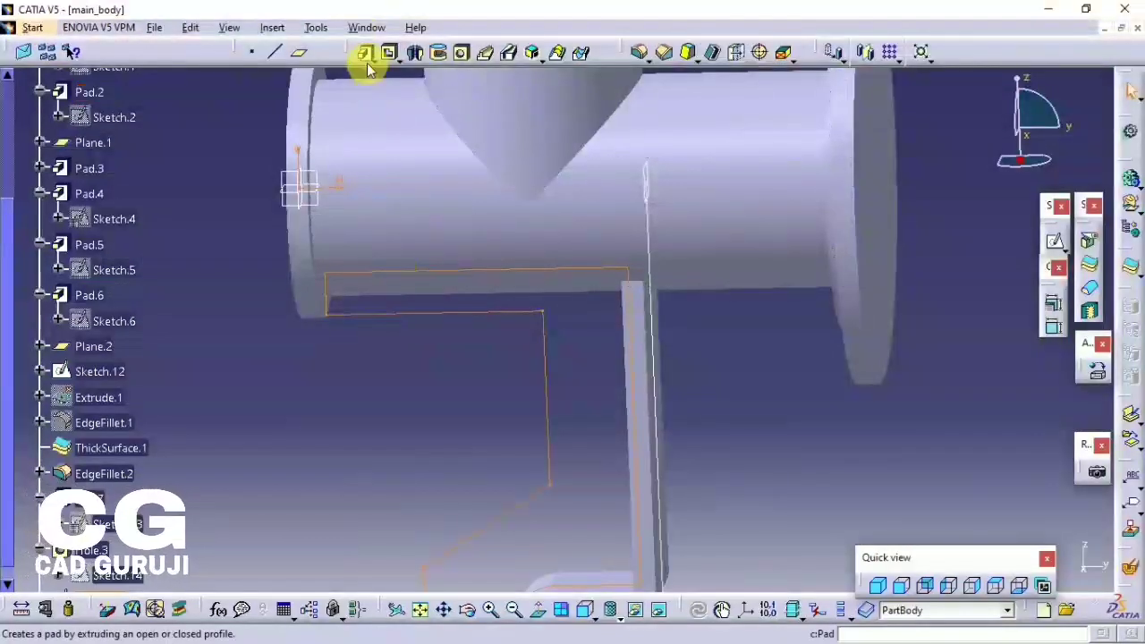
- Pad Sketch.16 by 25 mm with mirrored extent into Pad.8, the arm under the tube
left_click(366, 56)
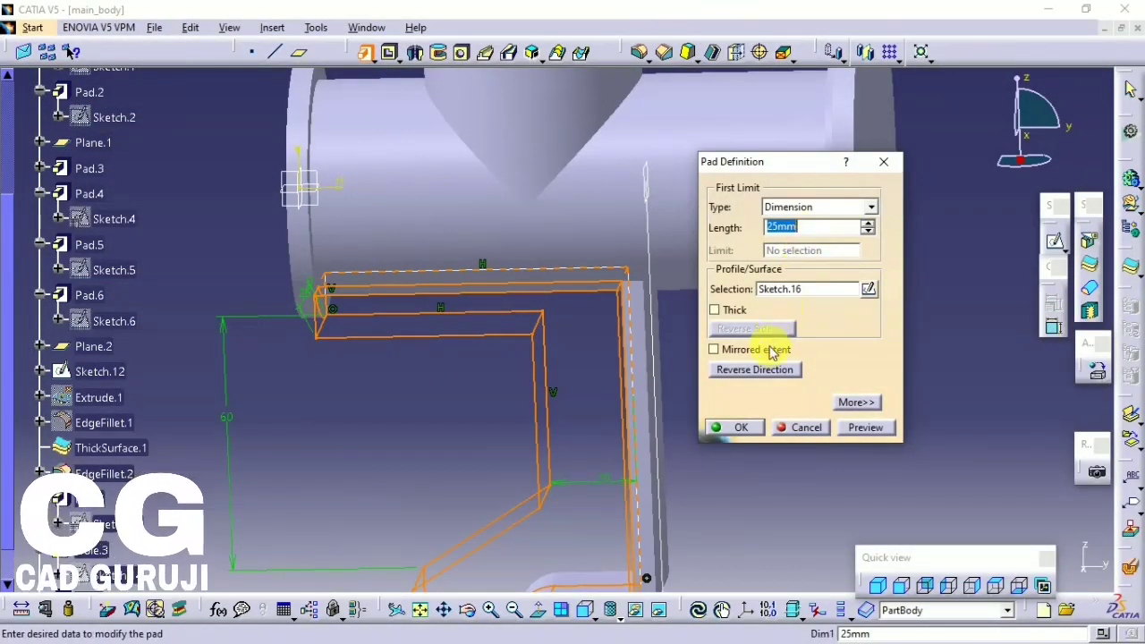
left_click(773, 352)
left_click(815, 229)
key("Return")
middle_click_drag(715, 274, 664, 456, "ctrl")
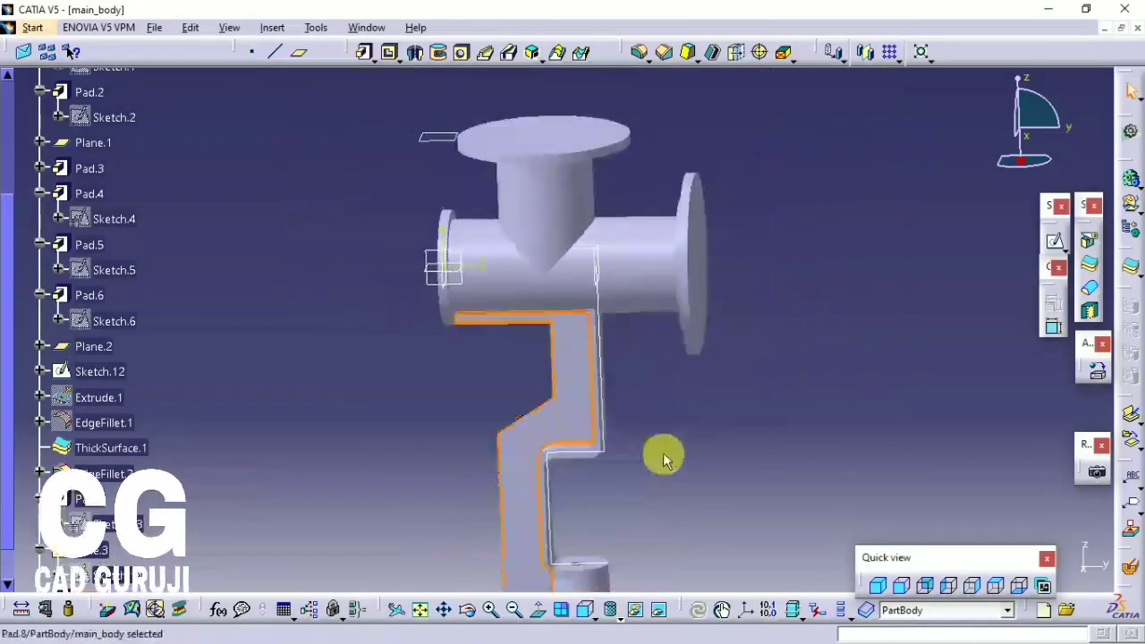
mouse_move(609, 208)
middle_mouse_down()
mouse_move(491, 274)
mouse_move(567, 235)
mouse_move(527, 225)
middle_mouse_up()
left_click(438, 52)
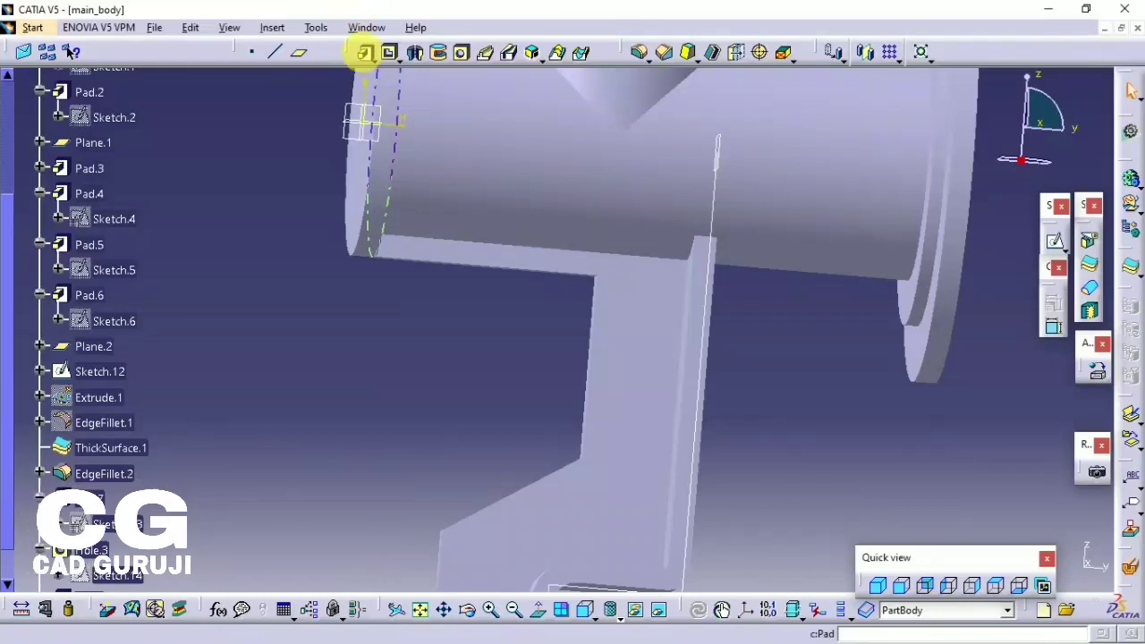
left_click(363, 52)
- Select six edges of the bent arm for a 15 mm edge fillet
left_click(639, 51)
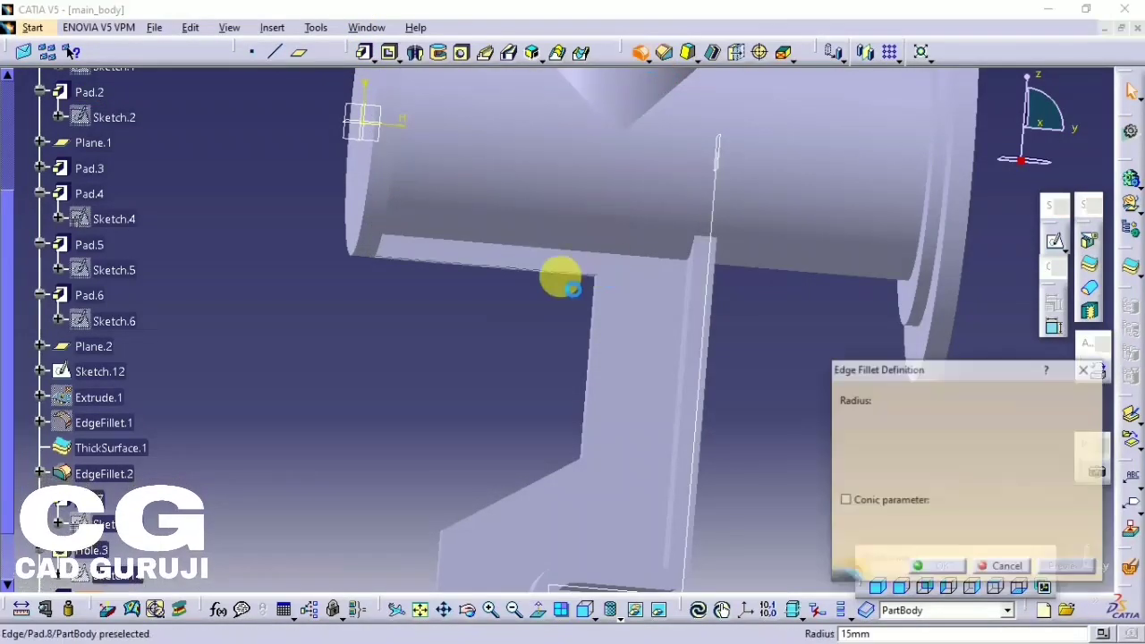
mouse_move(551, 282)
middle_mouse_down()
mouse_move(544, 237)
mouse_move(608, 218)
mouse_move(544, 184)
mouse_move(340, 345)
middle_mouse_up()
left_click(541, 183)
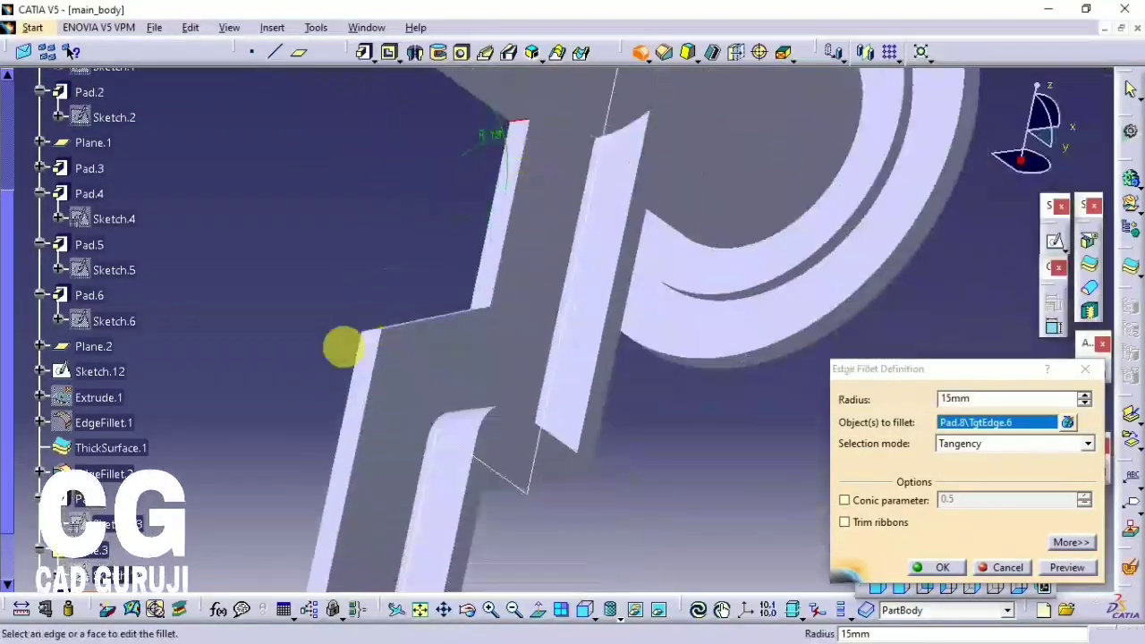
left_click(371, 331)
mouse_move(462, 322)
middle_mouse_down()
mouse_move(496, 347)
mouse_move(506, 89)
mouse_move(435, 427)
mouse_move(370, 417)
mouse_move(457, 422)
mouse_move(537, 319)
mouse_move(506, 327)
mouse_move(582, 286)
mouse_move(557, 347)
mouse_move(575, 312)
middle_mouse_up()
left_click(434, 427)
left_click(370, 416)
left_click(575, 335)
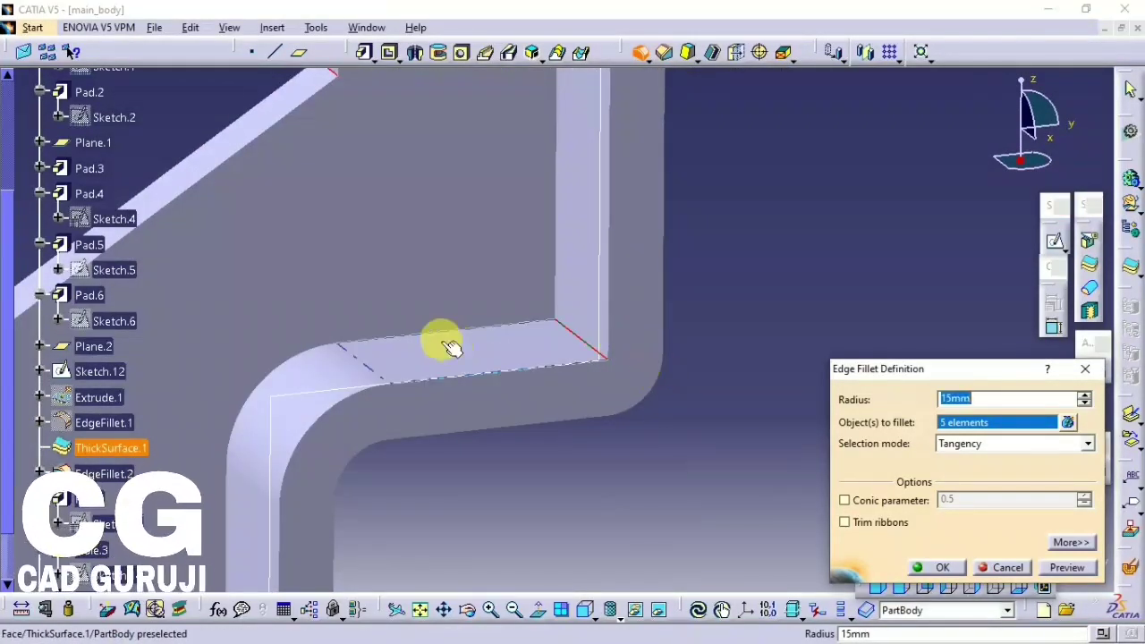
mouse_move(444, 340)
middle_mouse_down()
mouse_move(361, 276)
mouse_move(552, 307)
mouse_move(493, 21)
mouse_move(454, 296)
mouse_move(433, 262)
mouse_move(409, 312)
mouse_move(439, 334)
mouse_move(666, 223)
middle_mouse_up()
left_click(552, 306)
- Preview and apply the six 15 mm fillets, then close the reopened fillet dialog
mouse_move(933, 440)
middle_mouse_down()
mouse_move(626, 396)
mouse_move(651, 473)
mouse_move(656, 441)
mouse_move(772, 521)
middle_mouse_up()
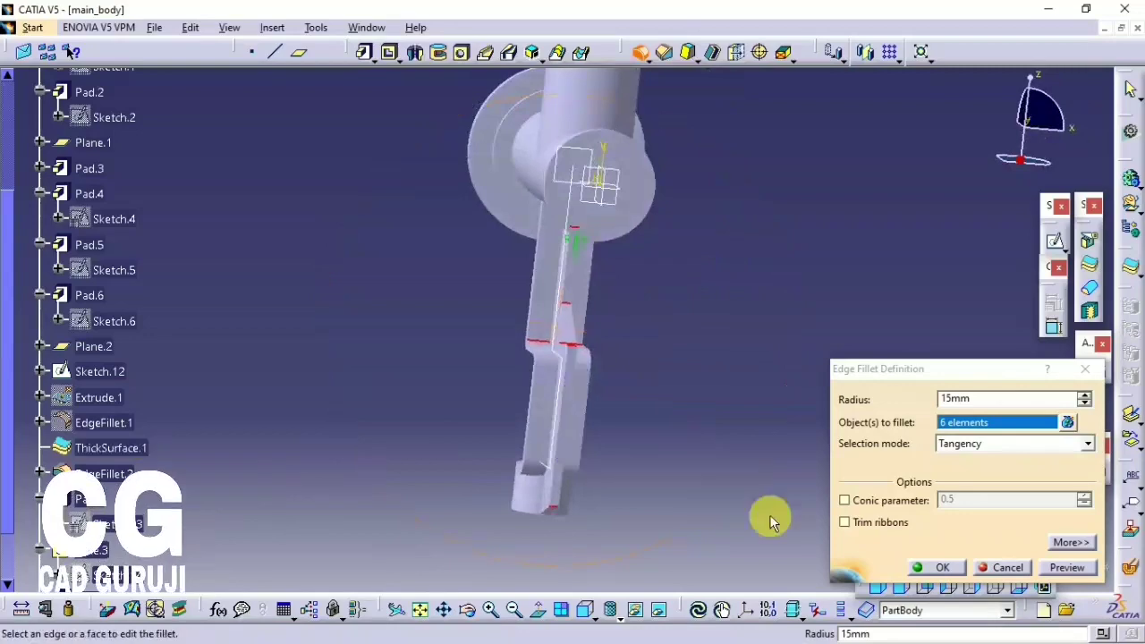
left_click(1066, 567)
middle_click_drag(638, 391, 442, 317)
left_click(935, 567)
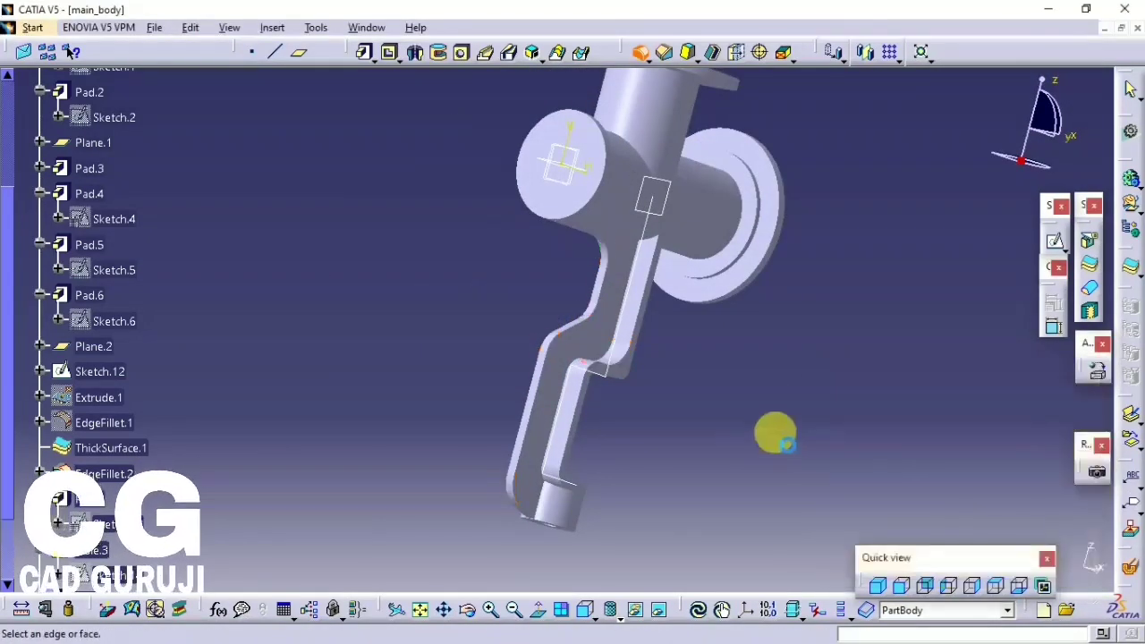
mouse_move(782, 445)
middle_mouse_down()
mouse_move(552, 328)
mouse_move(631, 416)
mouse_move(670, 409)
mouse_move(699, 170)
mouse_move(685, 307)
mouse_move(758, 356)
middle_mouse_up()
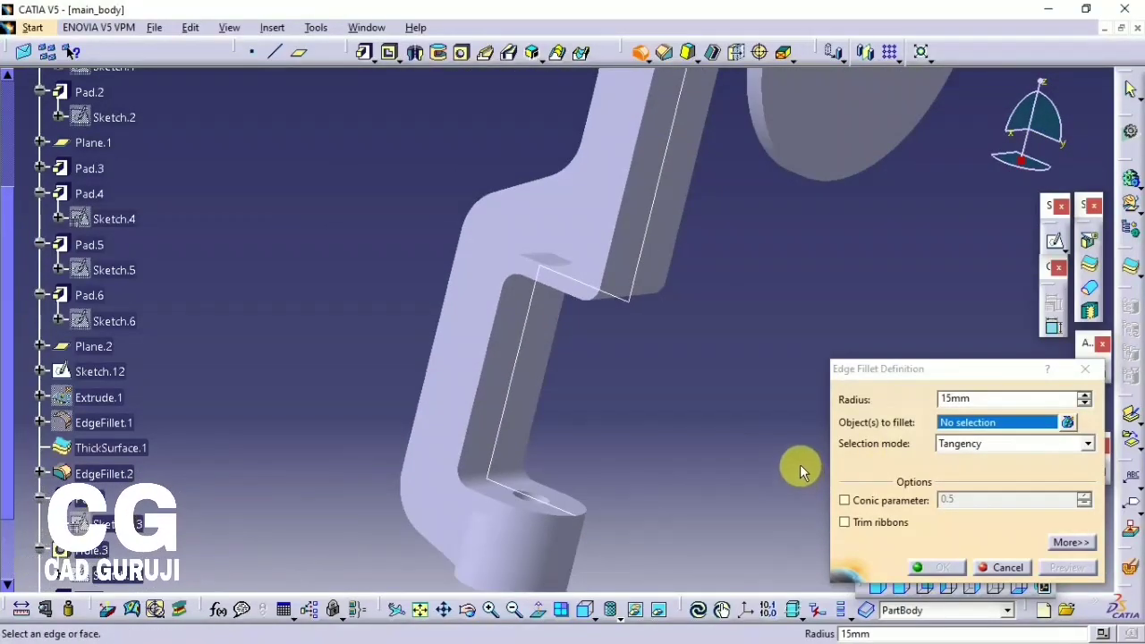
left_click(1080, 376)
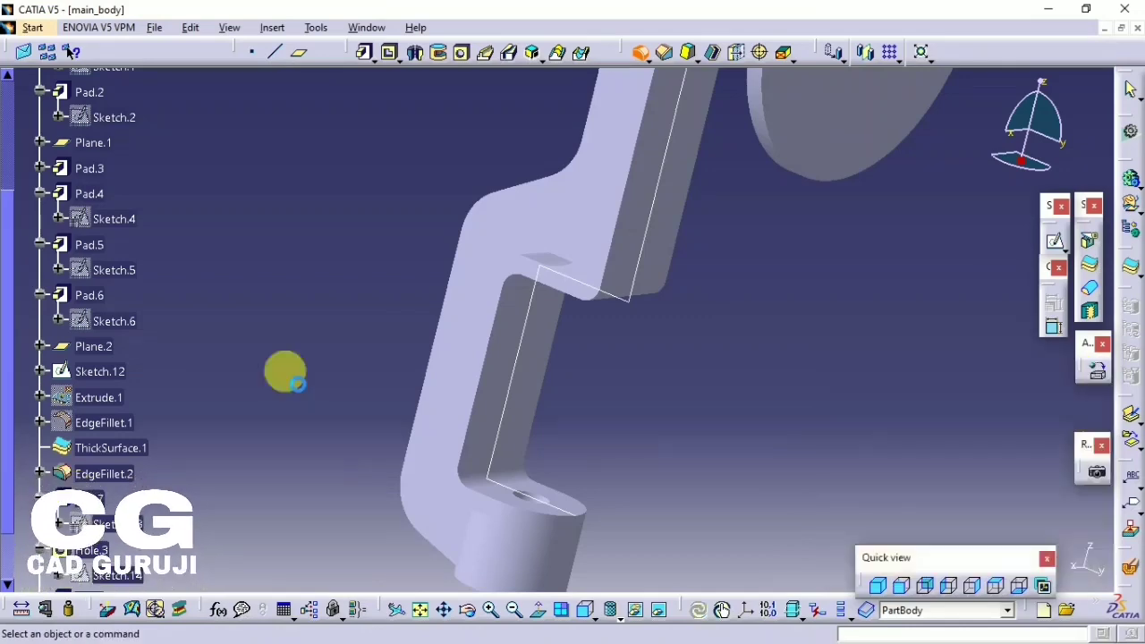
- Remove the third tangent edge from EdgeFillet.1
double_click(118, 430)
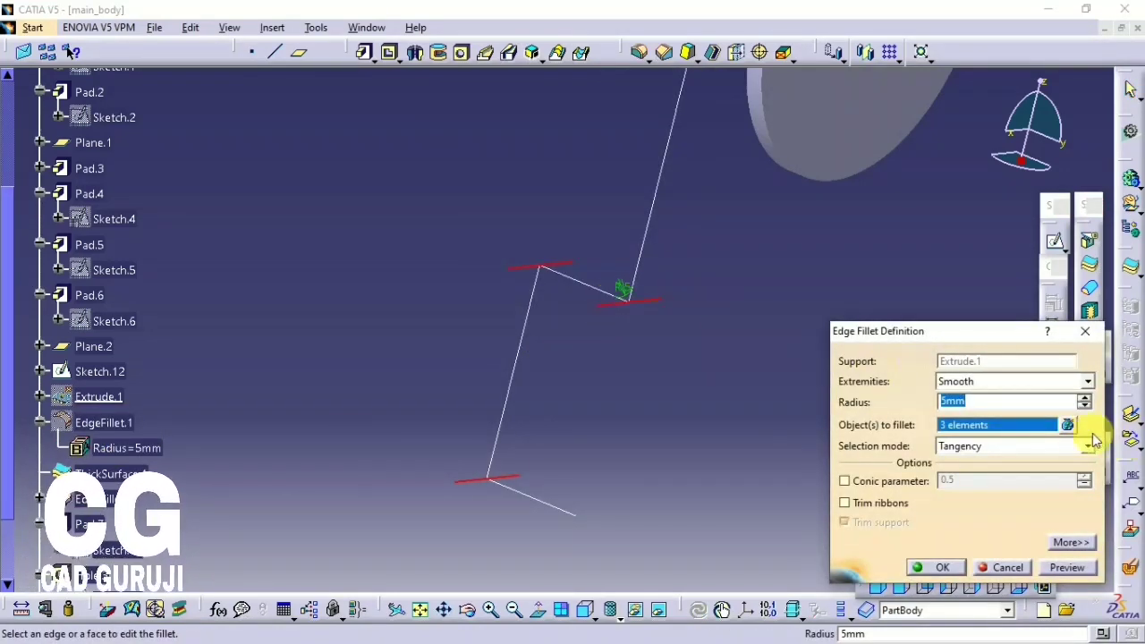
left_click(1073, 425)
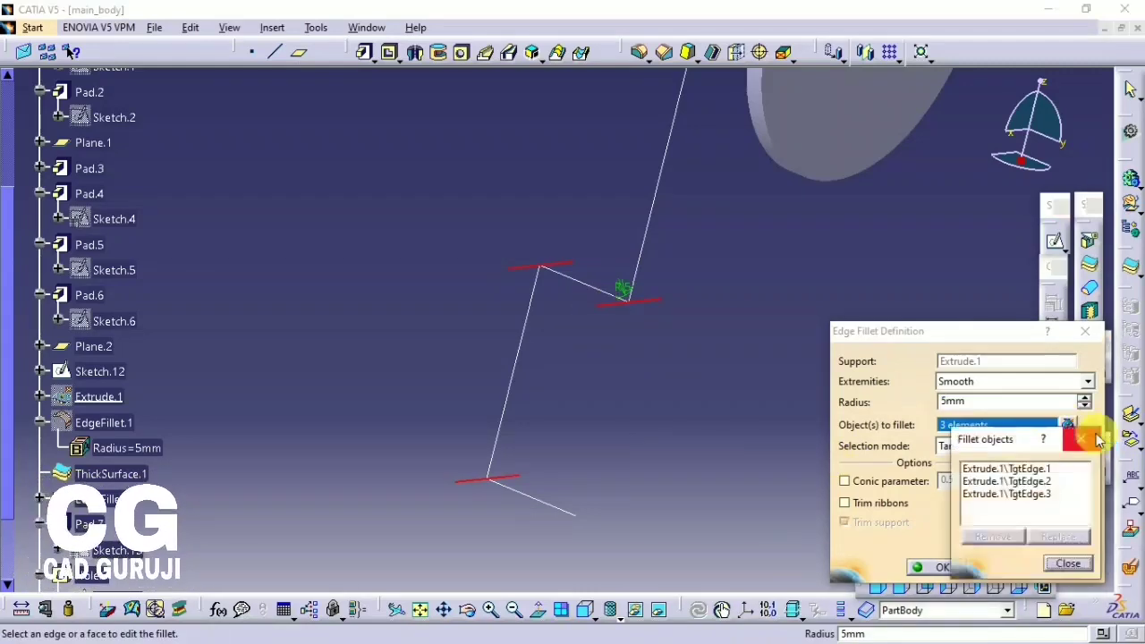
left_click(1004, 495)
left_click(994, 537)
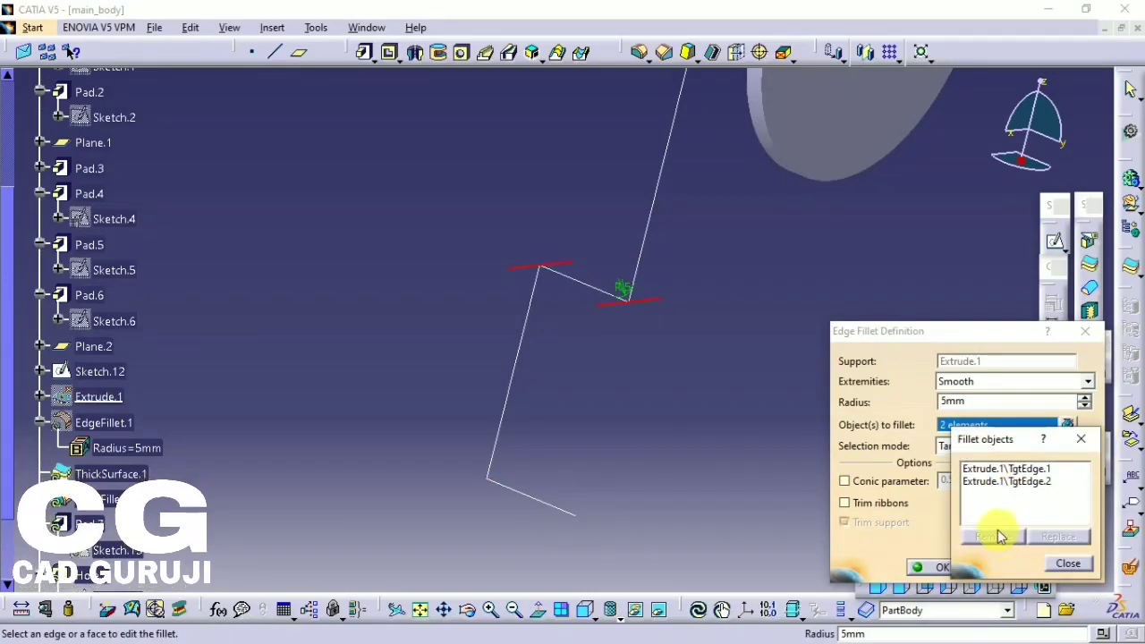
- Remove the unwanted edge from the other edge fillet and confirm the change
double_click(103, 422)
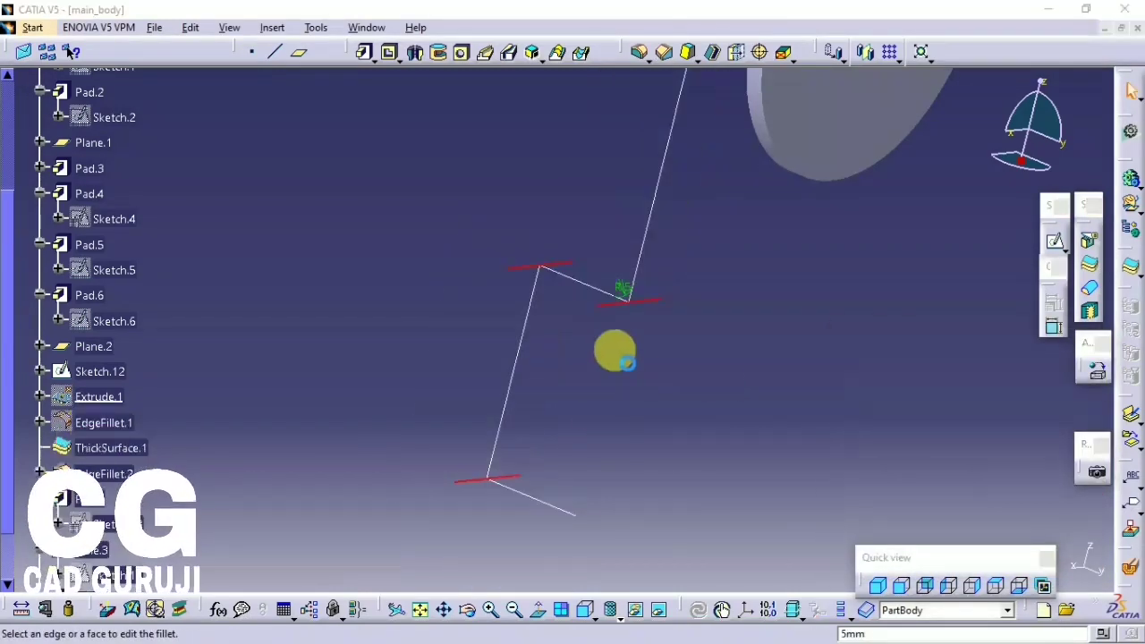
left_click(1068, 427)
left_click(1004, 468)
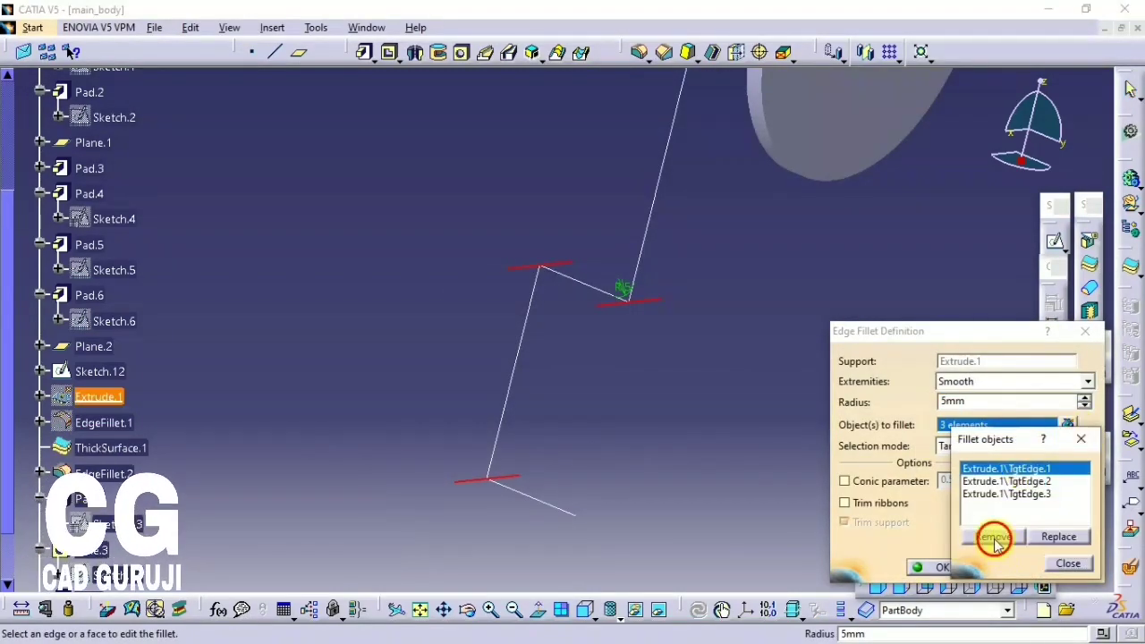
left_click(991, 536)
left_click(1062, 564)
left_click(936, 567)
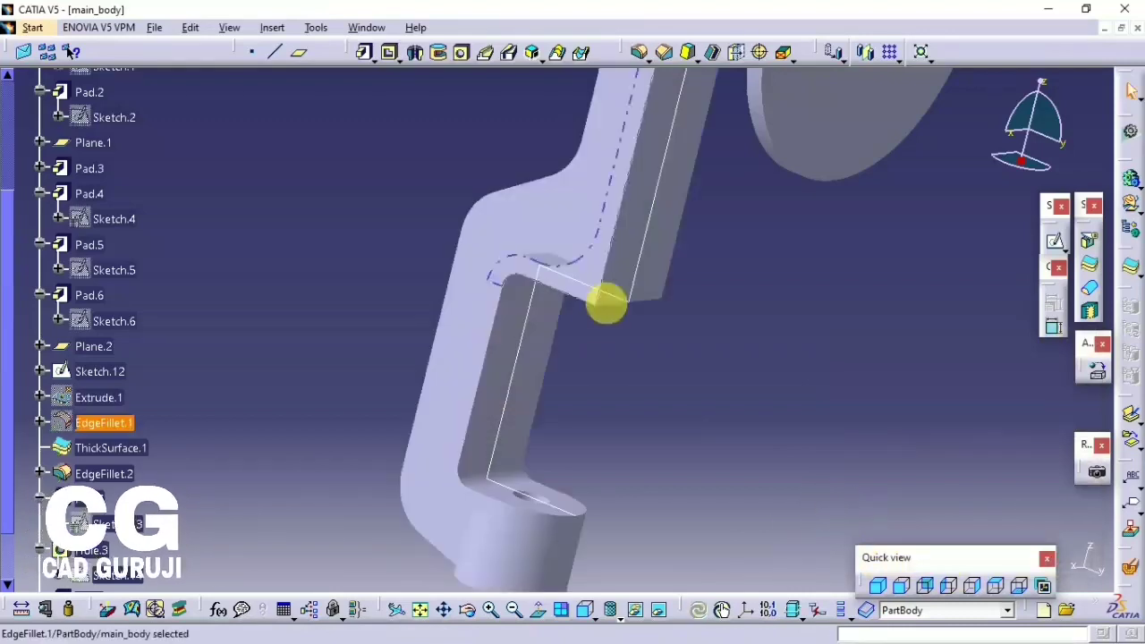
mouse_move(511, 319)
middle_mouse_down()
mouse_move(598, 371)
mouse_move(442, 265)
mouse_move(444, 278)
middle_mouse_up()
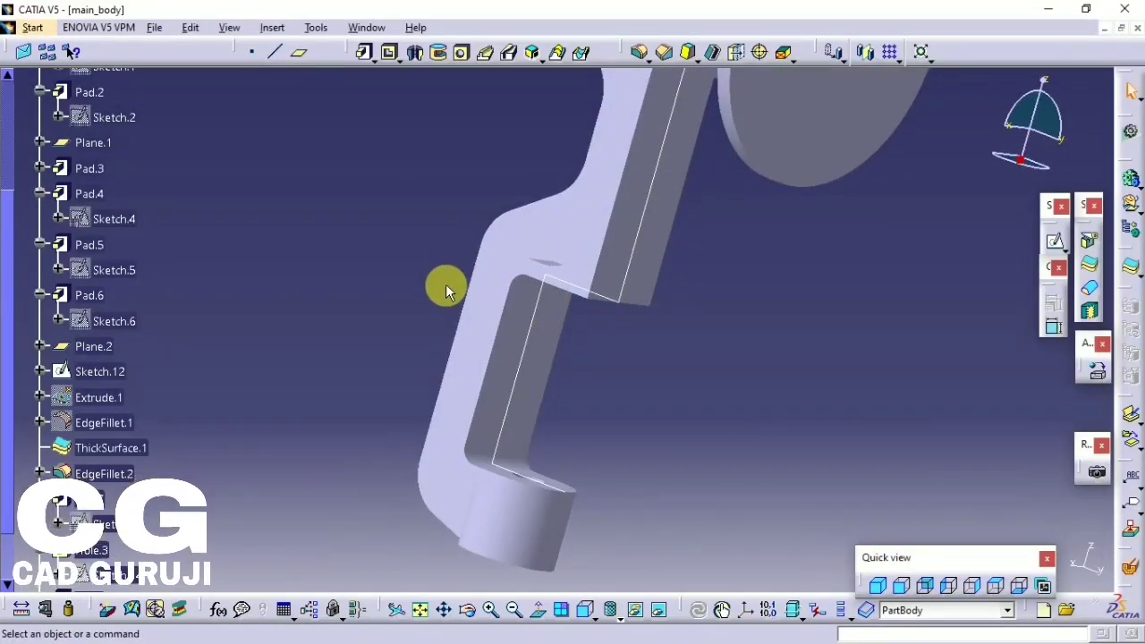
- Create a positioned sketch on the flat face of ThickSurface.1
middle_click_drag(593, 324, 600, 273)
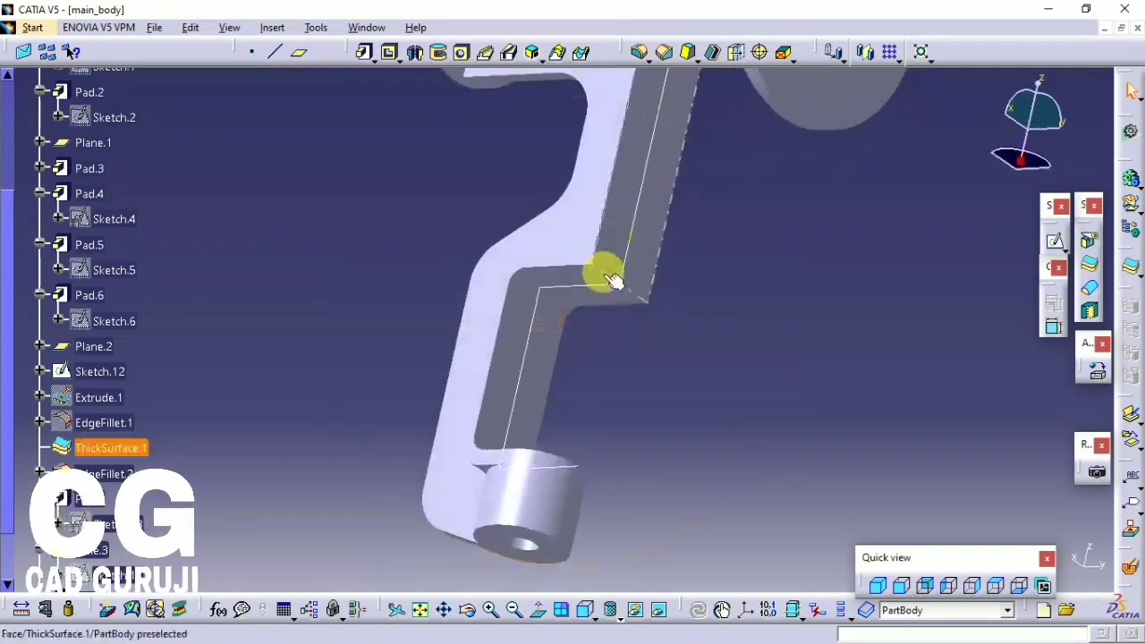
left_click(597, 278)
left_click(1062, 253)
left_click(1086, 255)
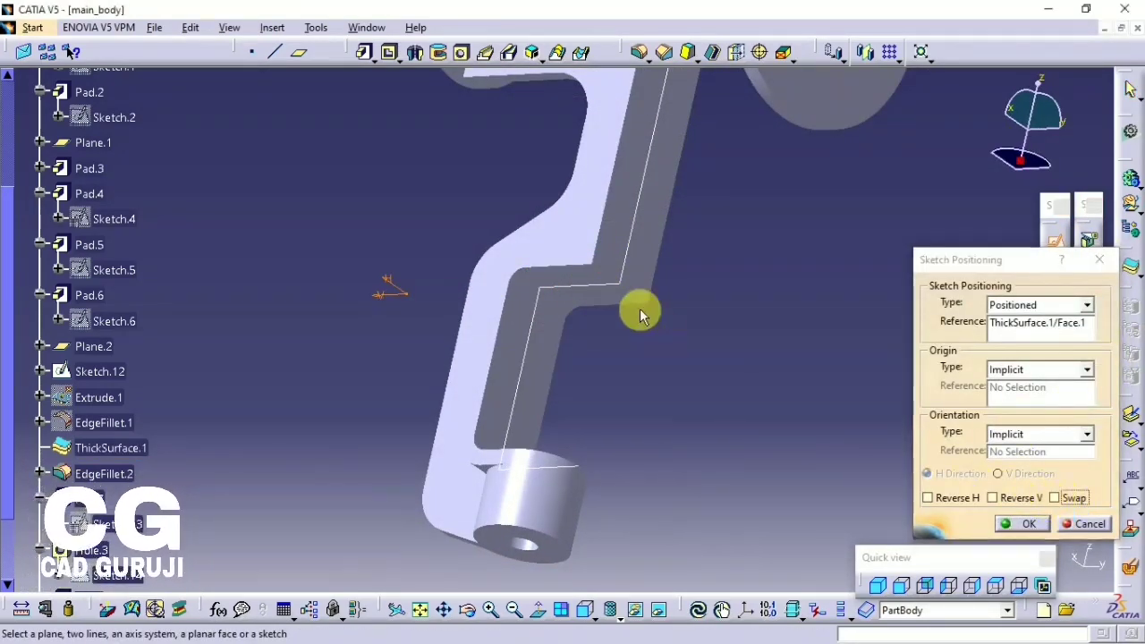
middle_click_drag(639, 310, 567, 209)
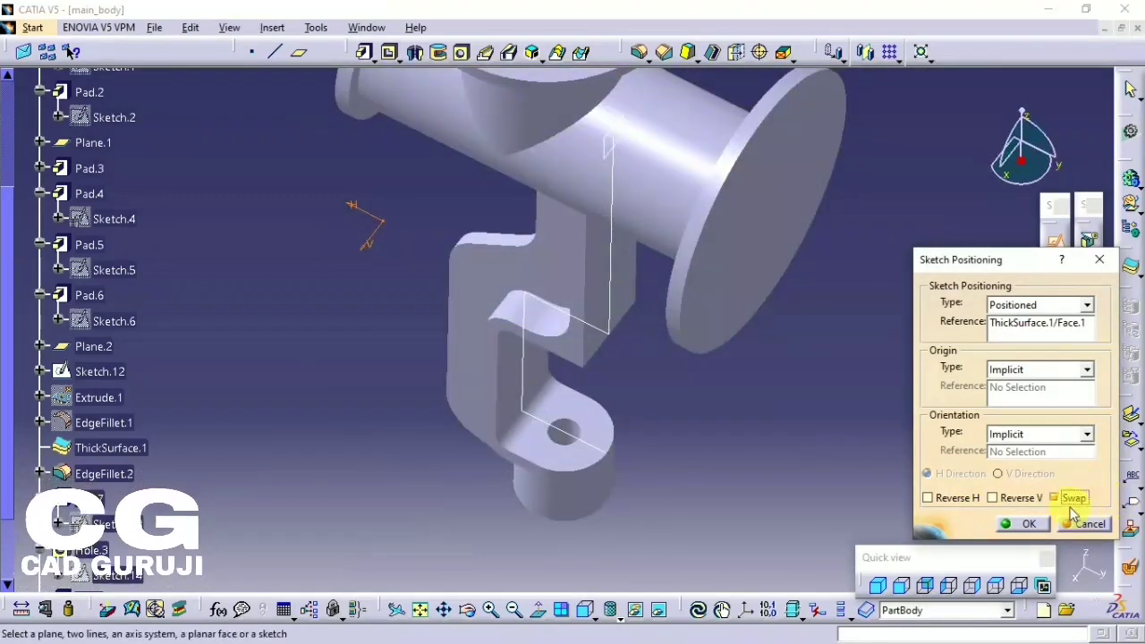
left_click(1027, 524)
- Draw a centred rectangle and make its centre coincide with the sketch origin
left_click(161, 609)
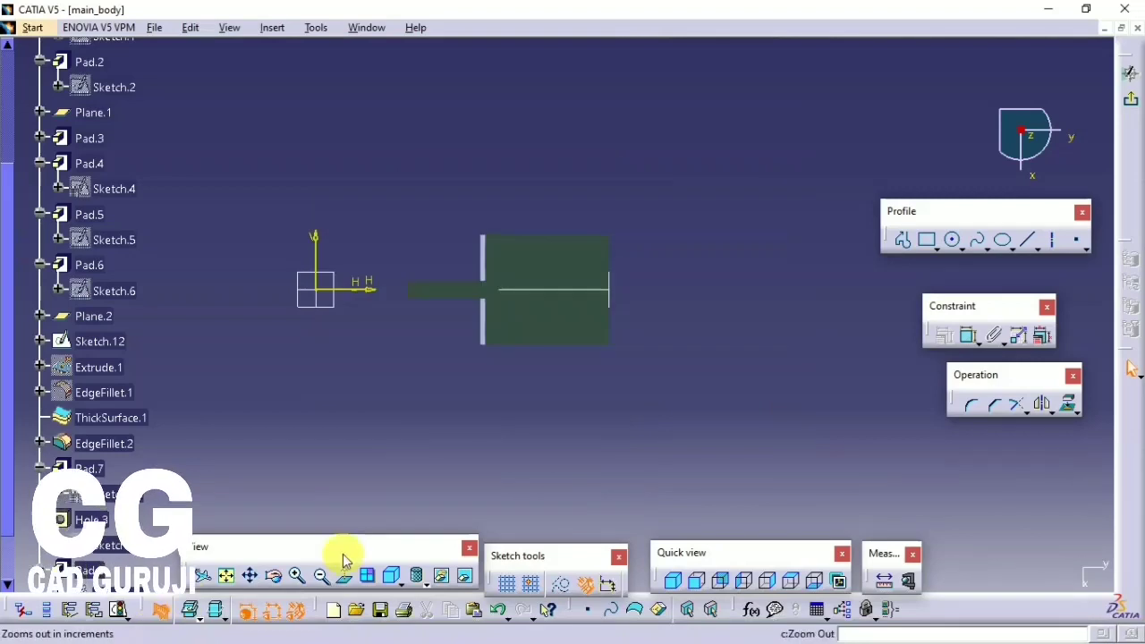
mouse_move(409, 462)
middle_mouse_down()
mouse_move(379, 322)
mouse_move(127, 460)
mouse_move(250, 469)
middle_mouse_up()
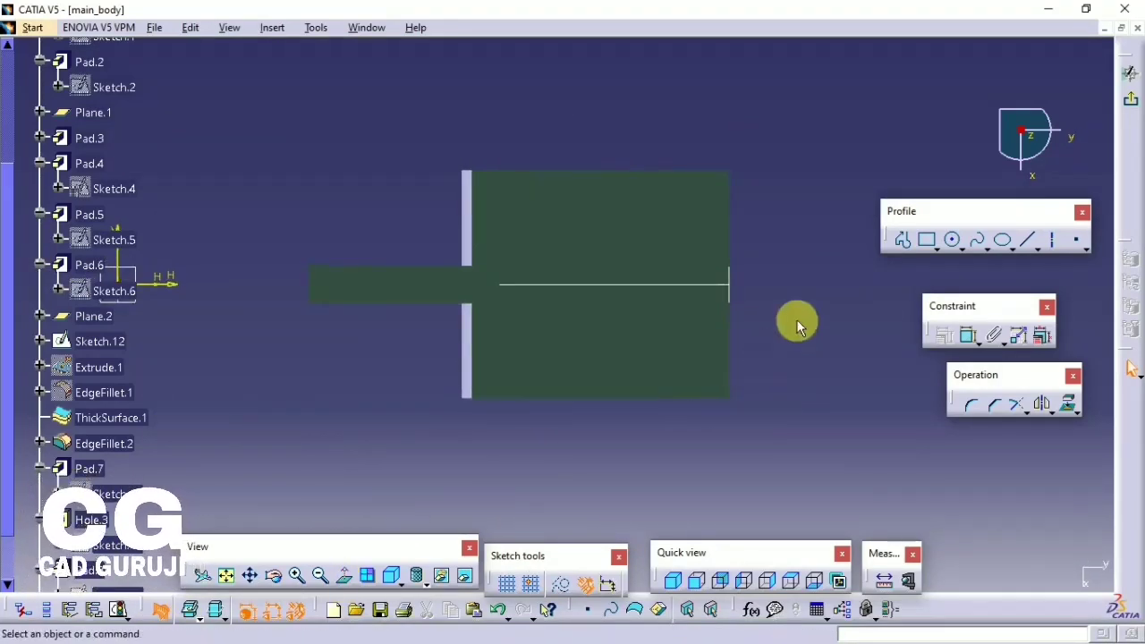
left_click(935, 245)
left_click(1113, 256)
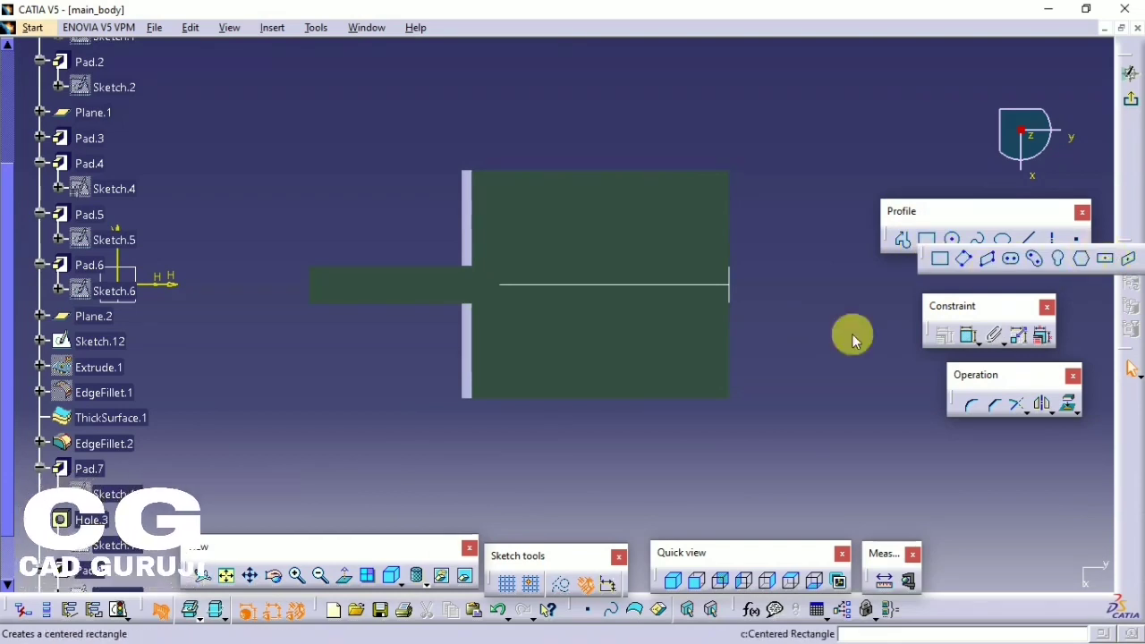
left_click(705, 284)
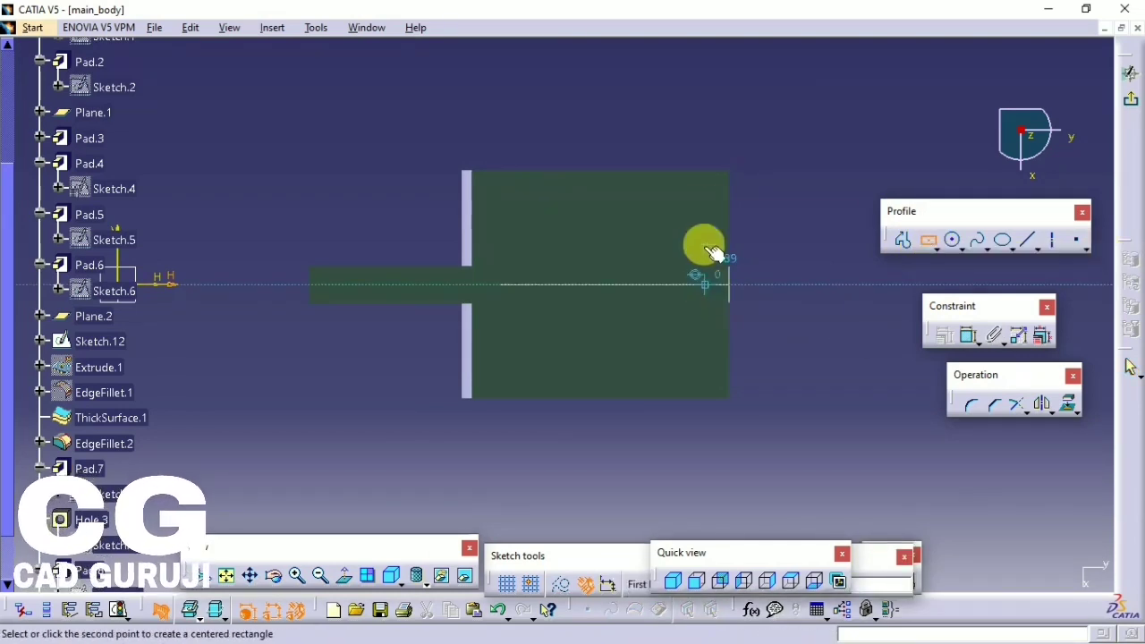
left_click(652, 117)
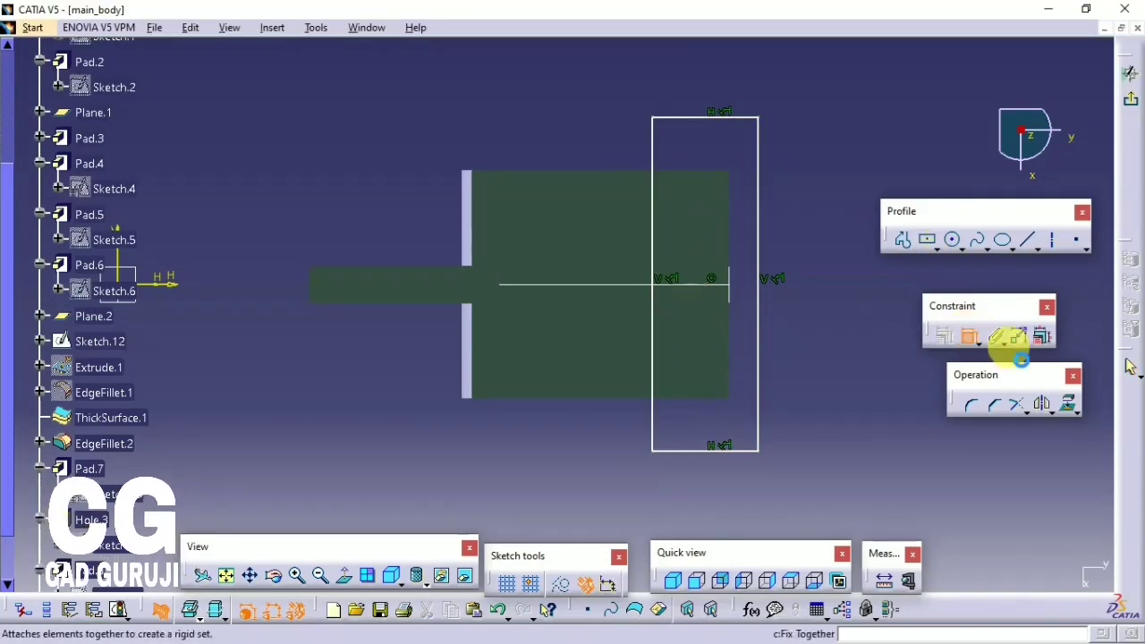
left_click(1019, 354)
left_click(718, 287)
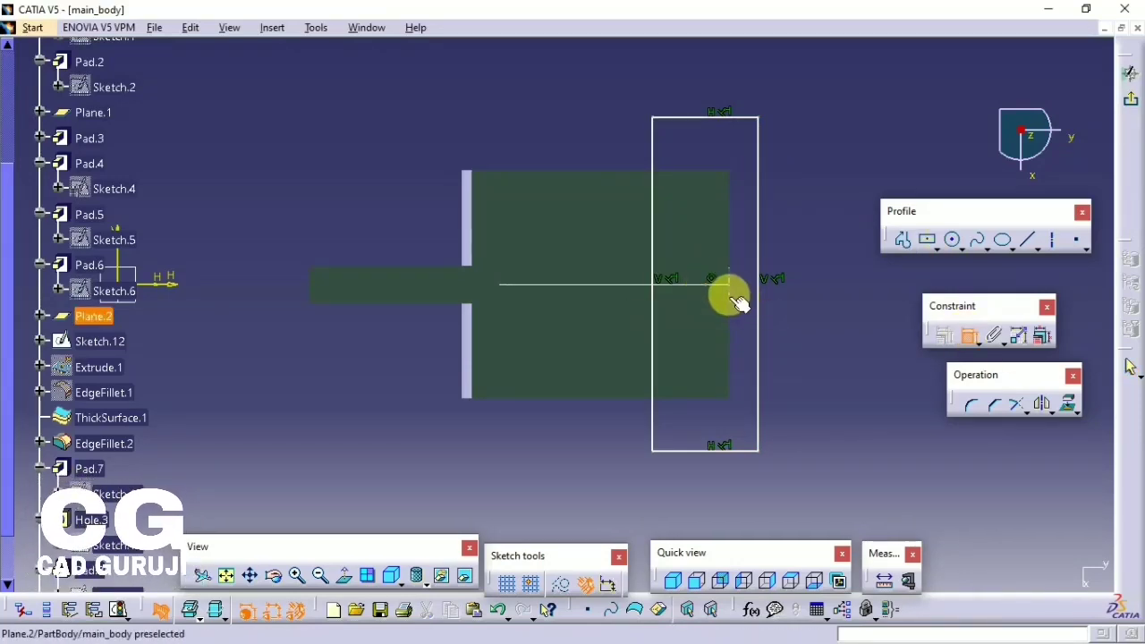
right_click(818, 174)
left_click(821, 246)
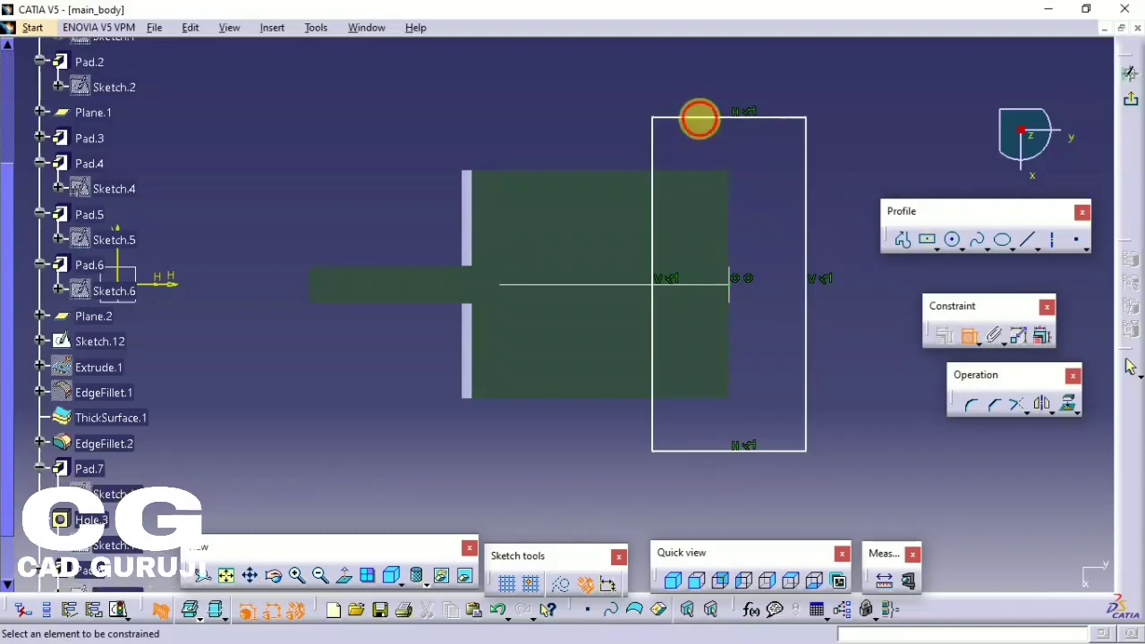
- Dimension the rectangle 35 mm wide and 65 mm tall
left_click(698, 118)
double_click(700, 93)
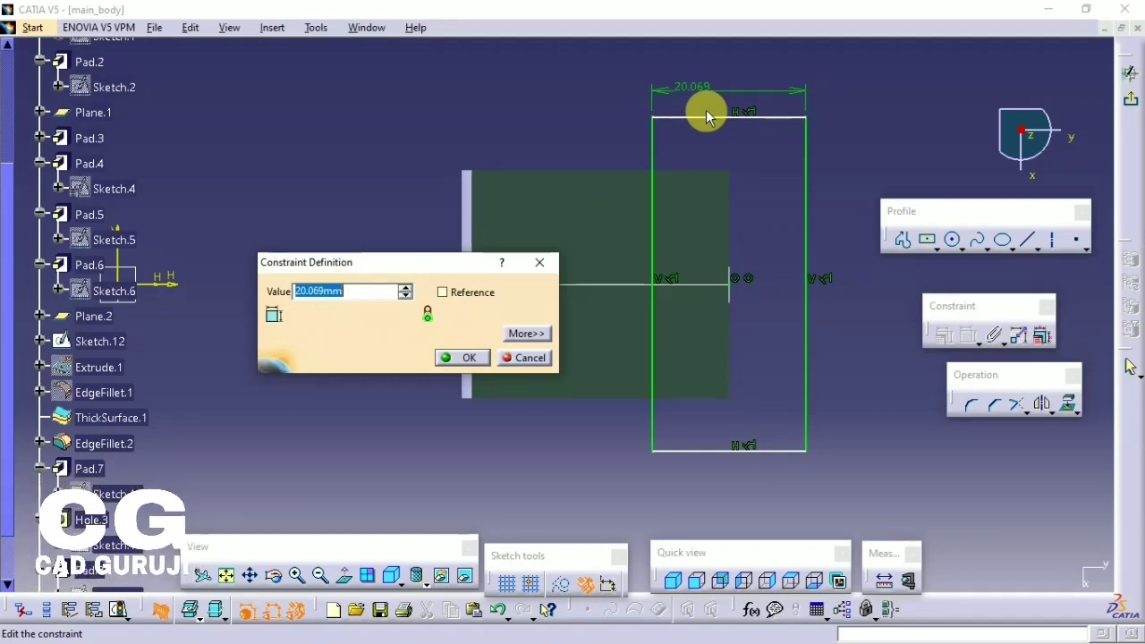
type("35")
key("Return")
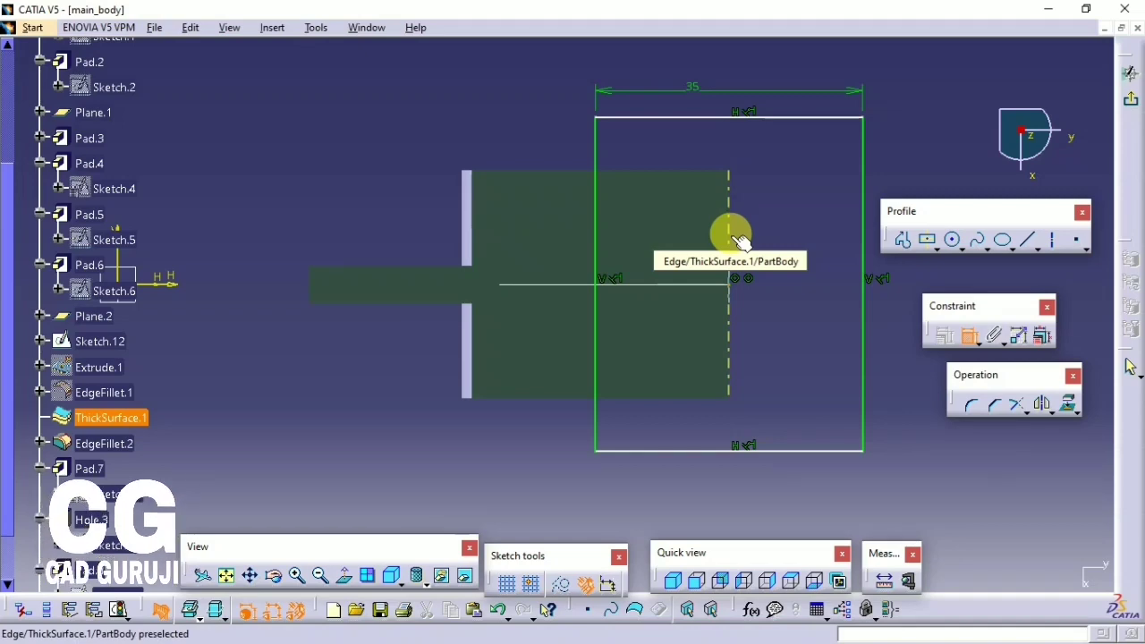
left_click(863, 325)
middle_click_drag(863, 324, 653, 335)
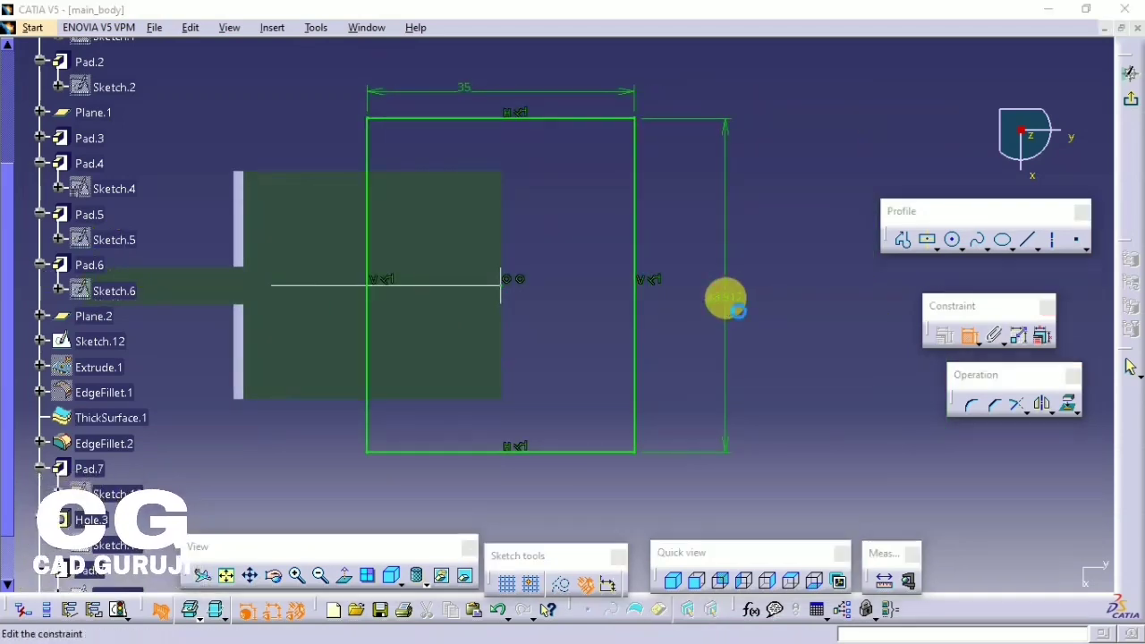
double_click(734, 307)
type("65")
key("Return")
mouse_move(728, 298)
middle_mouse_down()
mouse_move(691, 275)
mouse_move(735, 327)
middle_mouse_up()
left_click(901, 238)
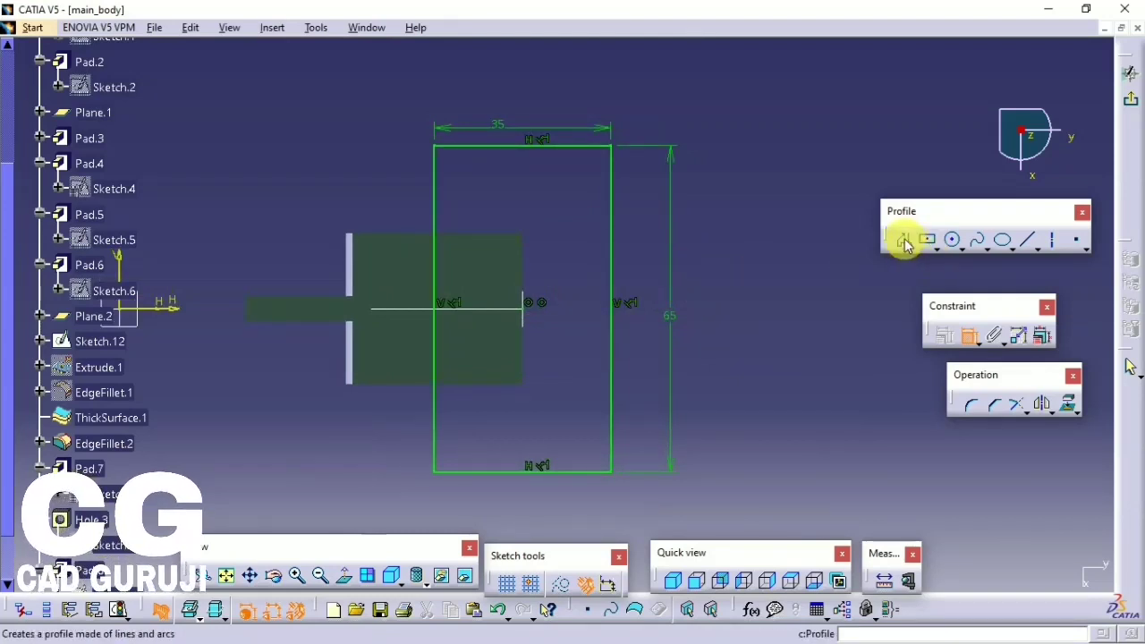
- Draw a three-line notch profile on the rectangle's top edge
left_click(472, 156)
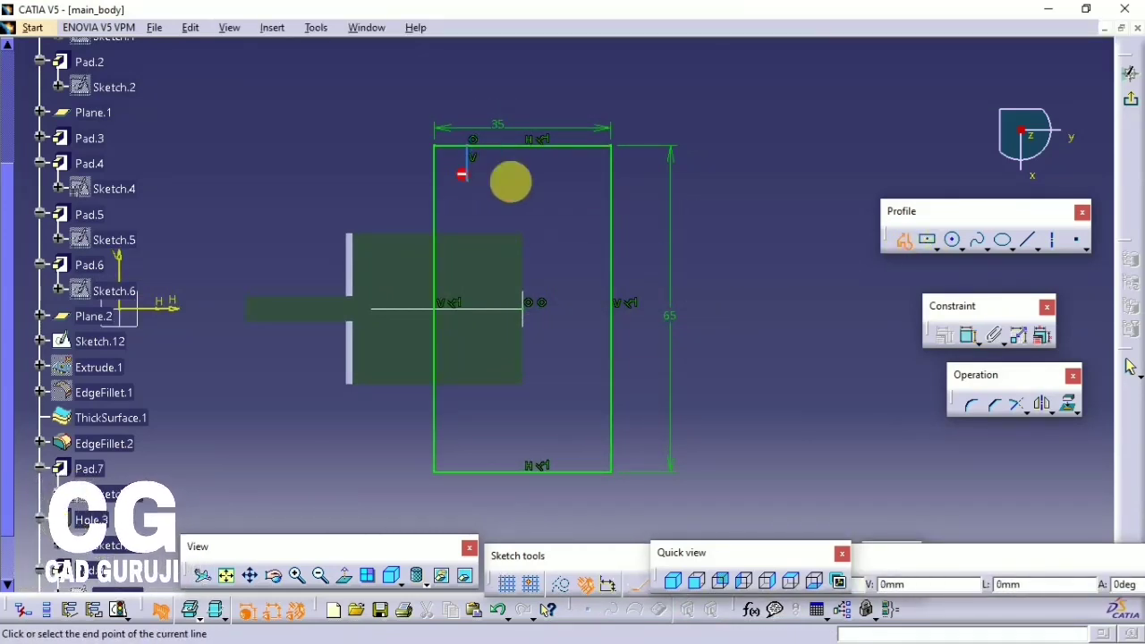
left_click(466, 179)
left_click(583, 180)
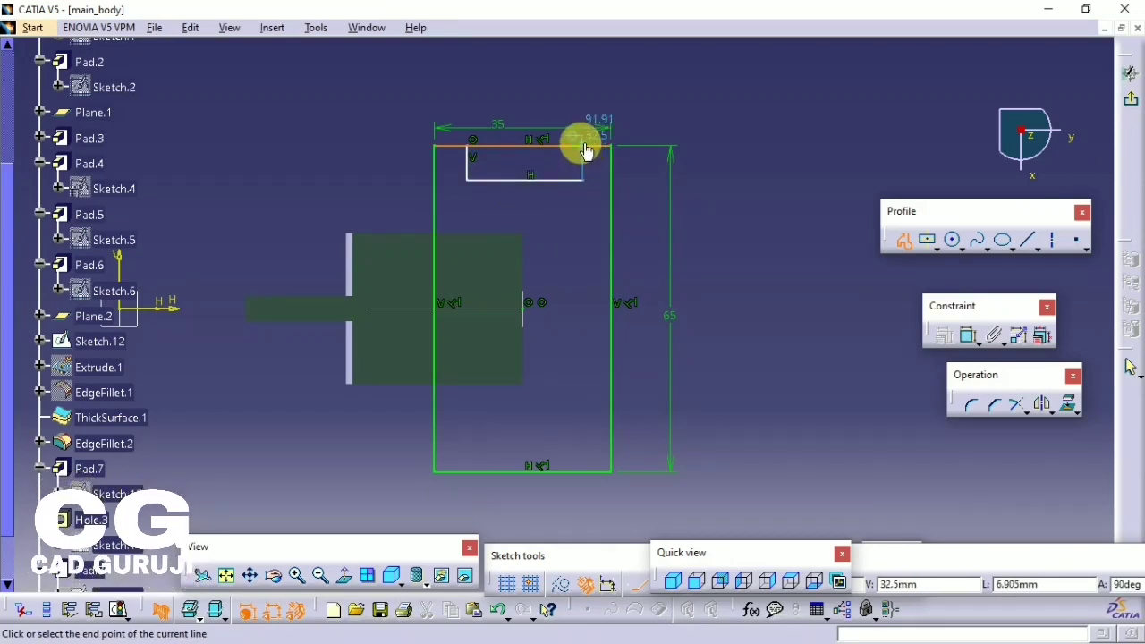
left_click(585, 146)
left_click(904, 239)
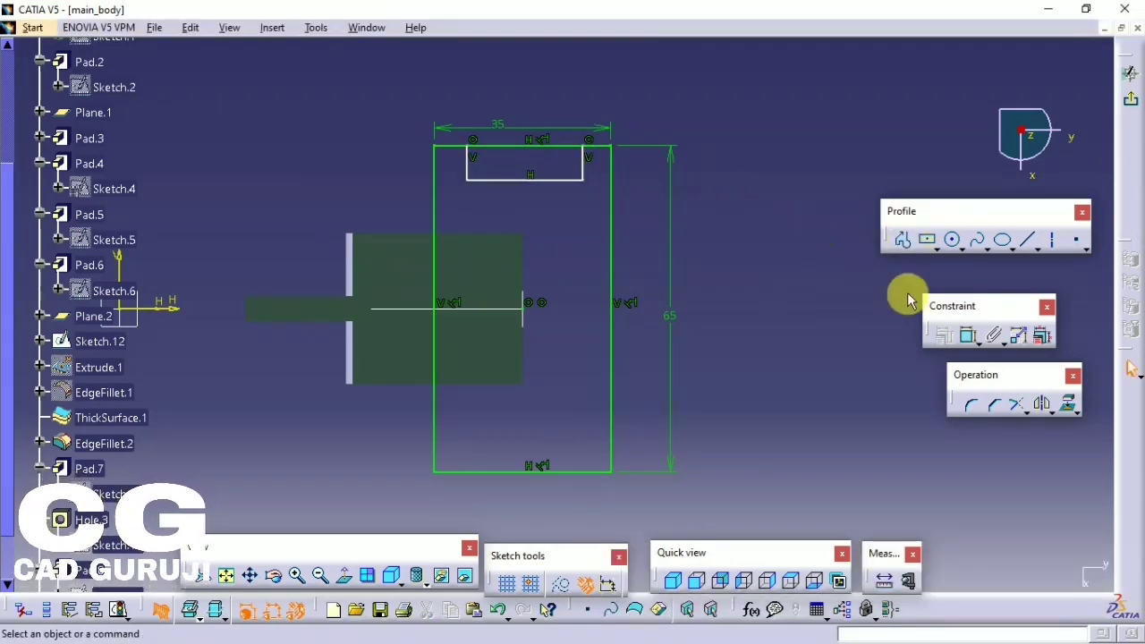
- Constrain the notch with 5 mm depth and 5 mm left and right offsets
left_click(579, 178)
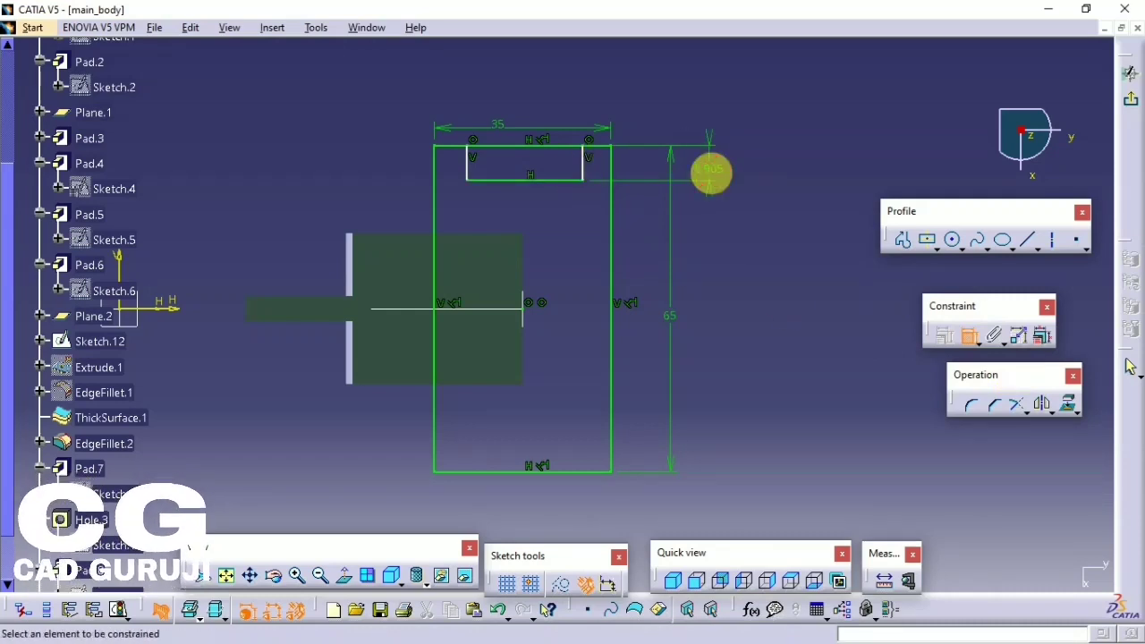
double_click(715, 174)
type("5")
key("Return")
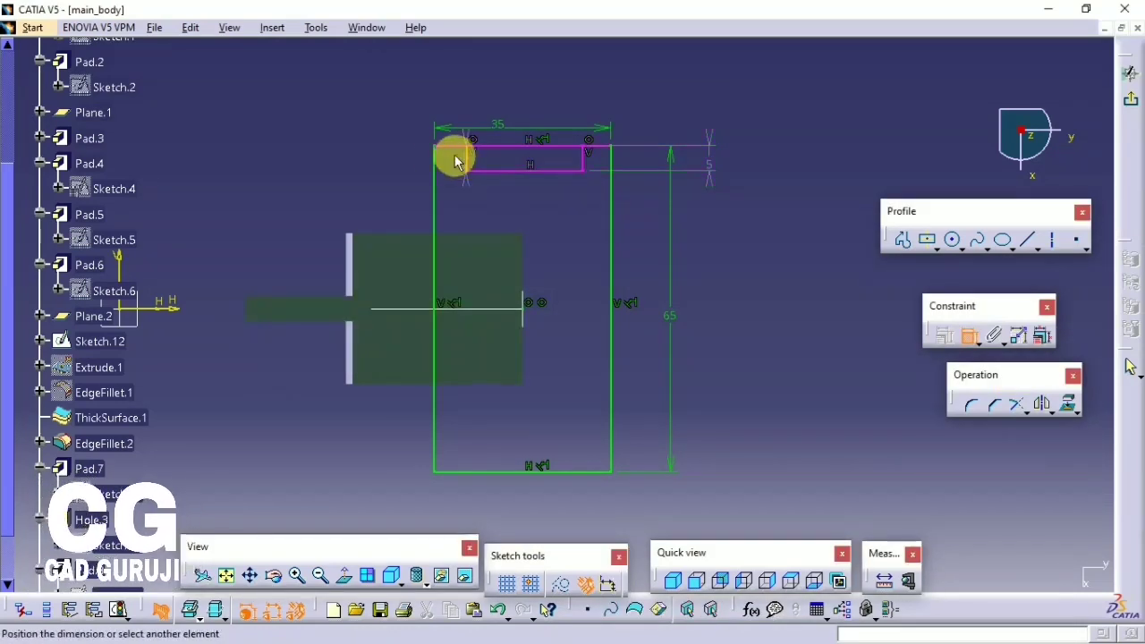
left_click(438, 172)
left_click(370, 166)
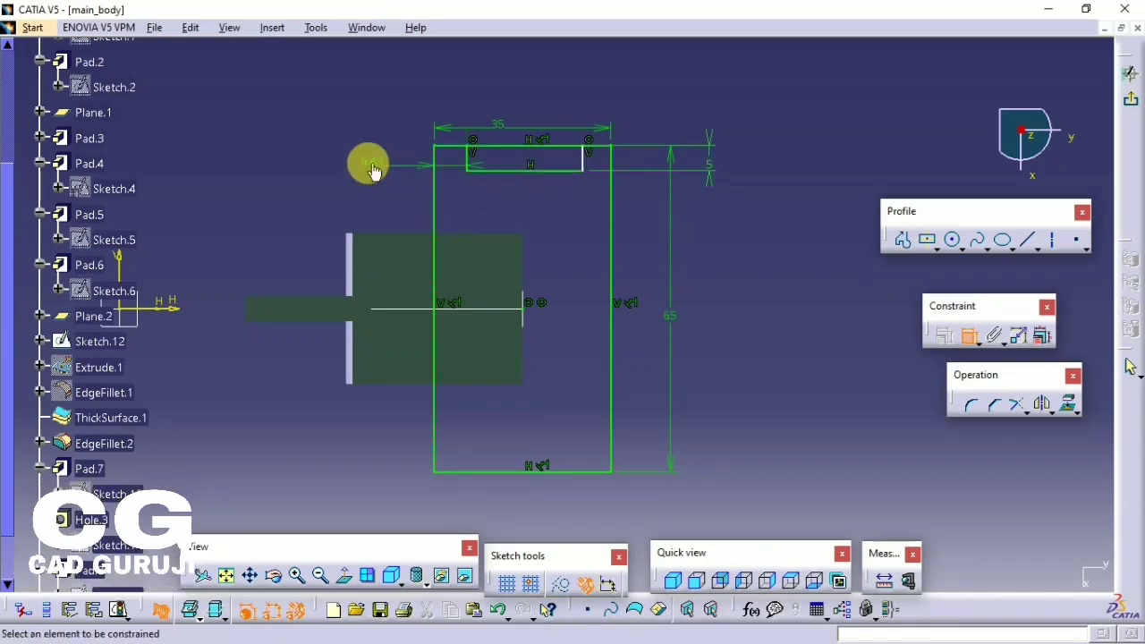
double_click(368, 164)
type("5")
key("Return")
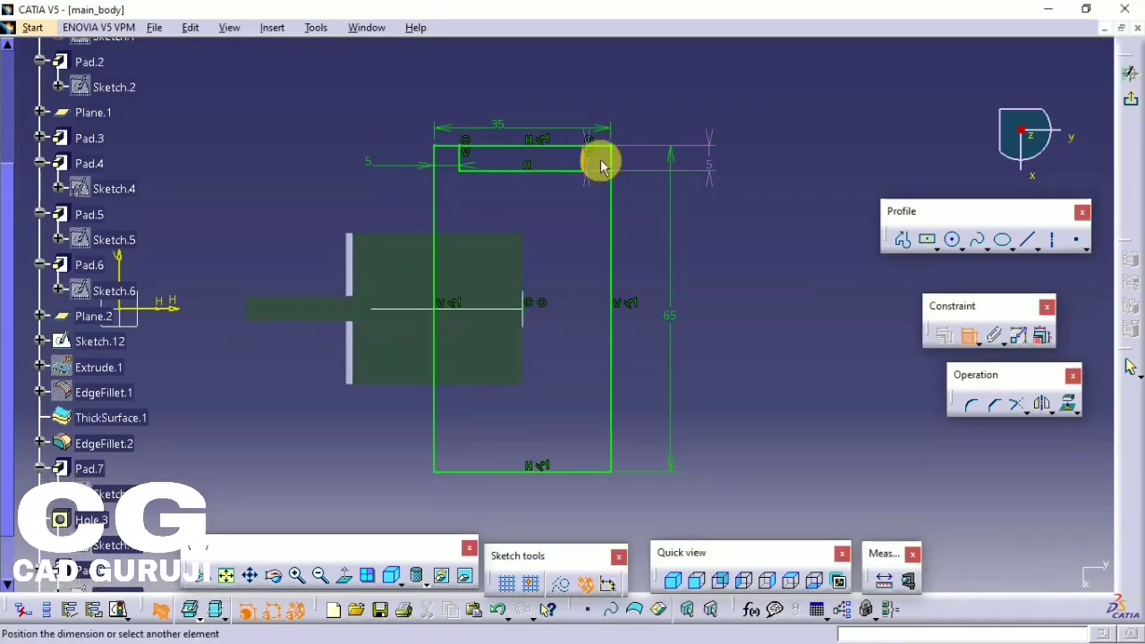
left_click(611, 165)
left_click(570, 215)
double_click(570, 214)
type("5")
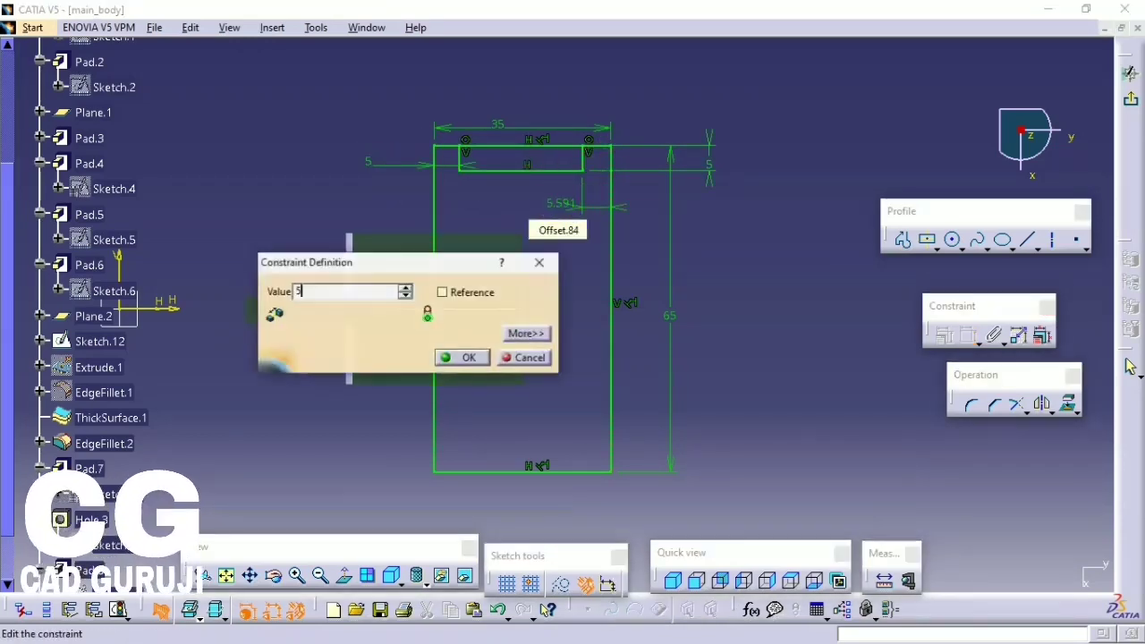
key("Return")
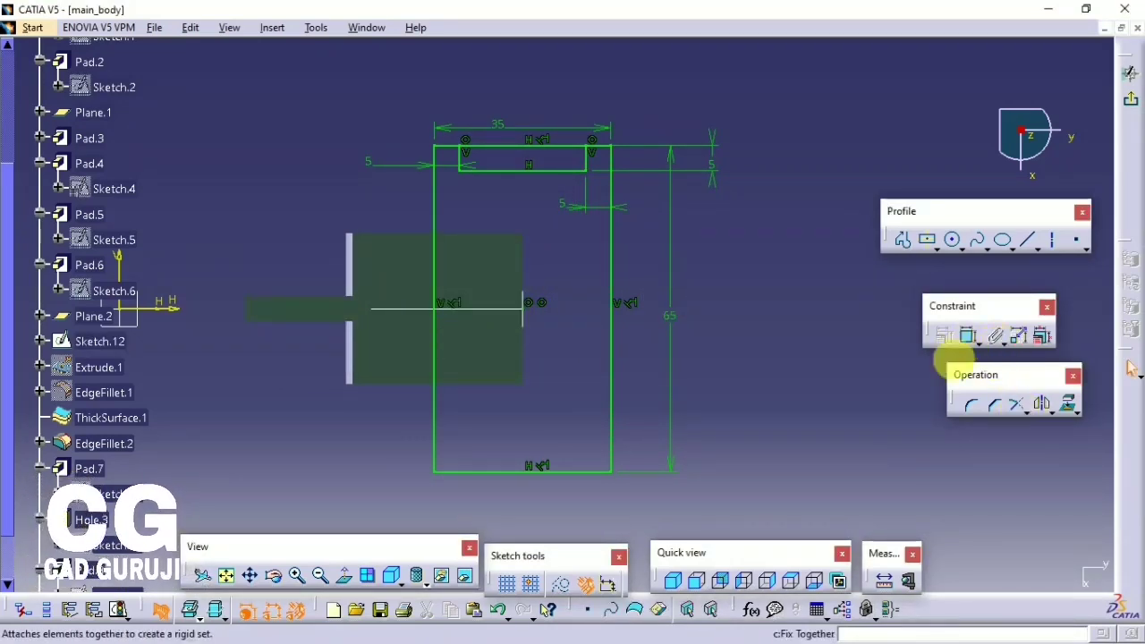
- Mirror the top notch profile to the bottom of the rectangle
left_click(457, 159)
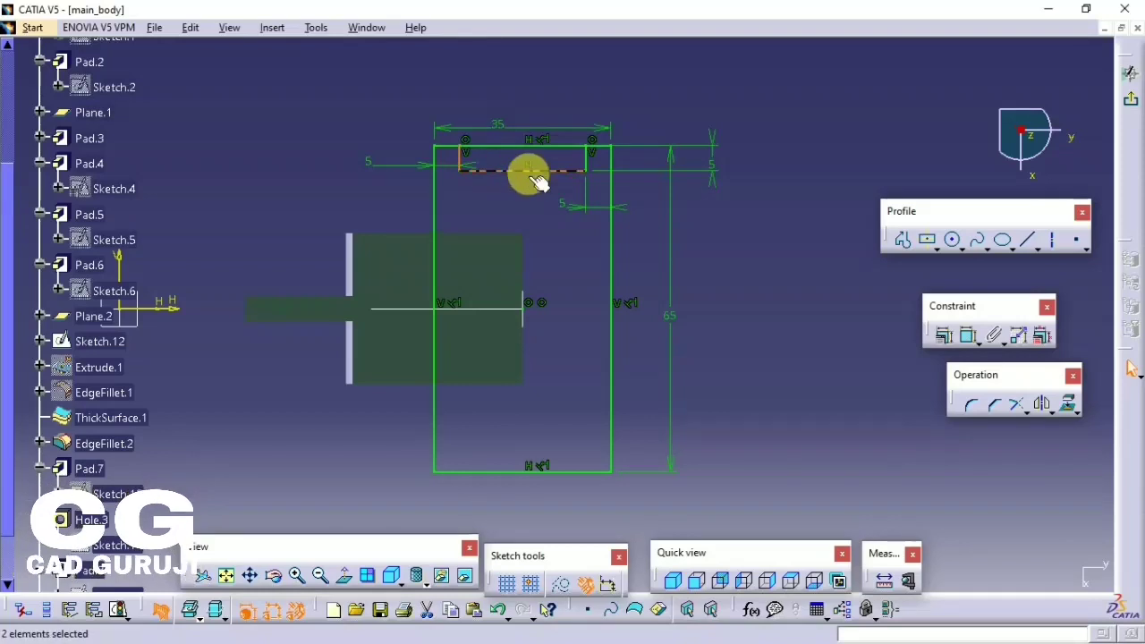
left_click(1048, 405)
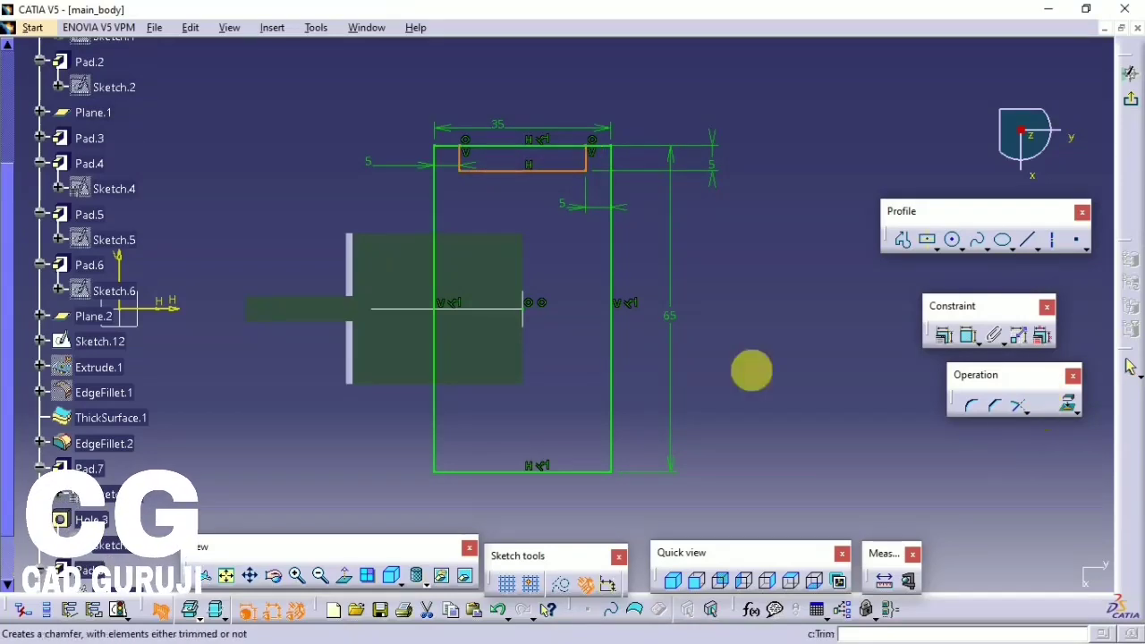
left_click(504, 310)
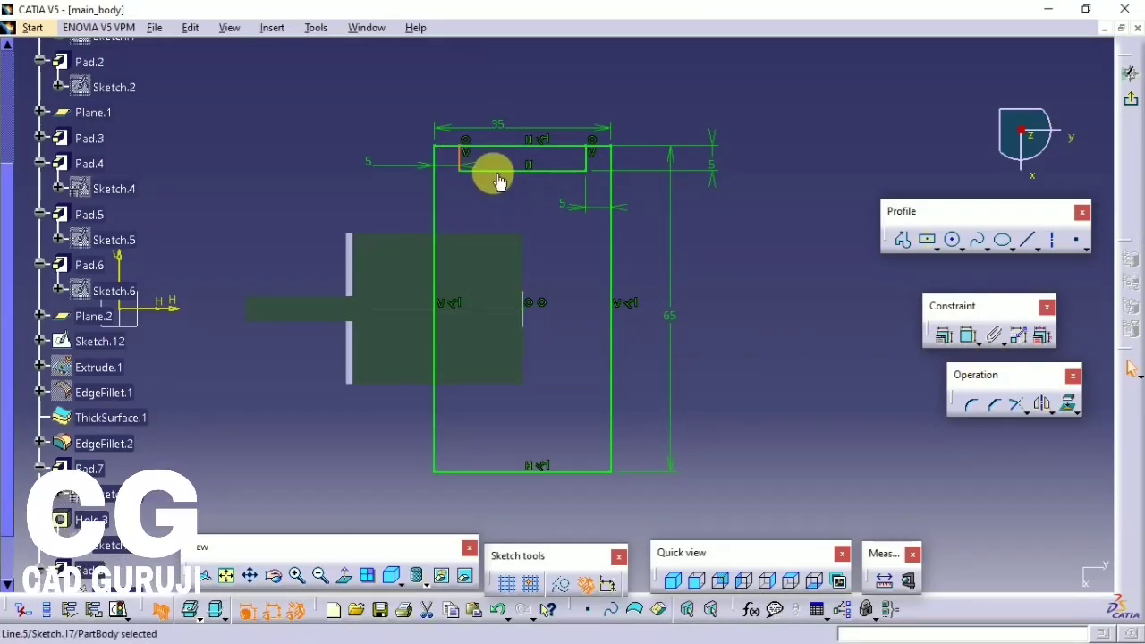
left_click(587, 165, "ctrl")
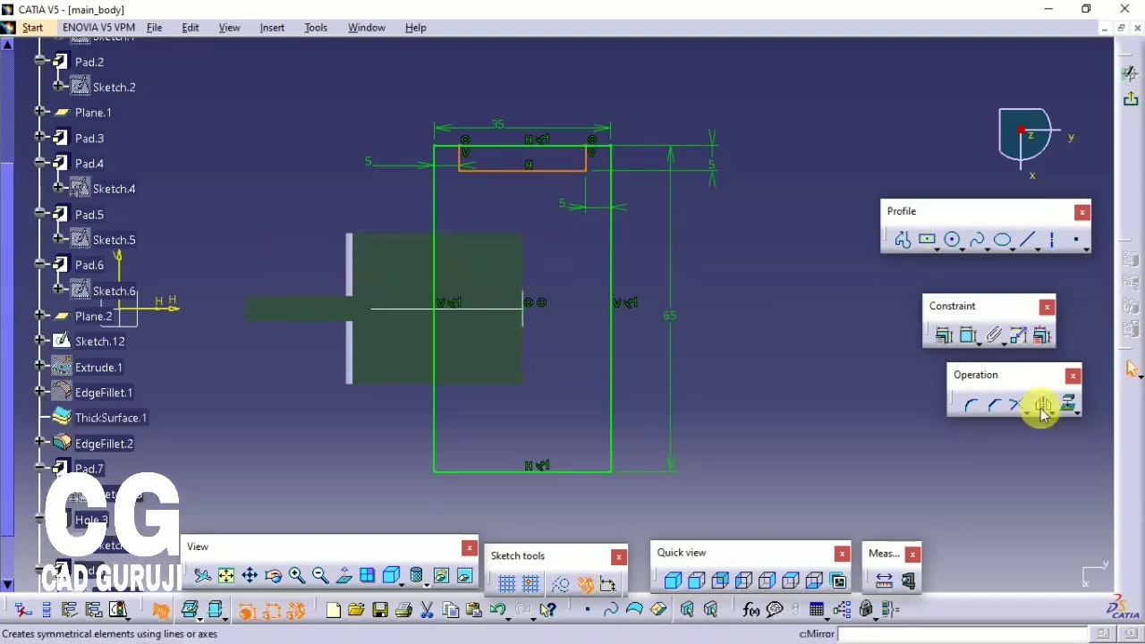
left_click(172, 310)
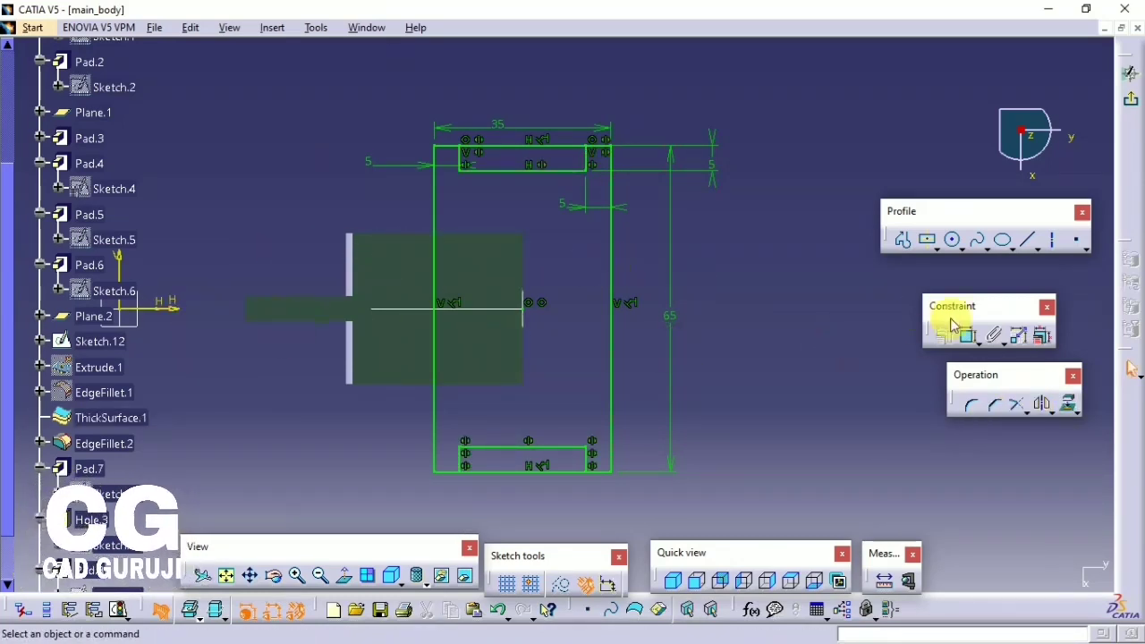
- Trim the top and bottom lines between the notches and exit the sketch
left_click(1033, 413)
left_click(1078, 424)
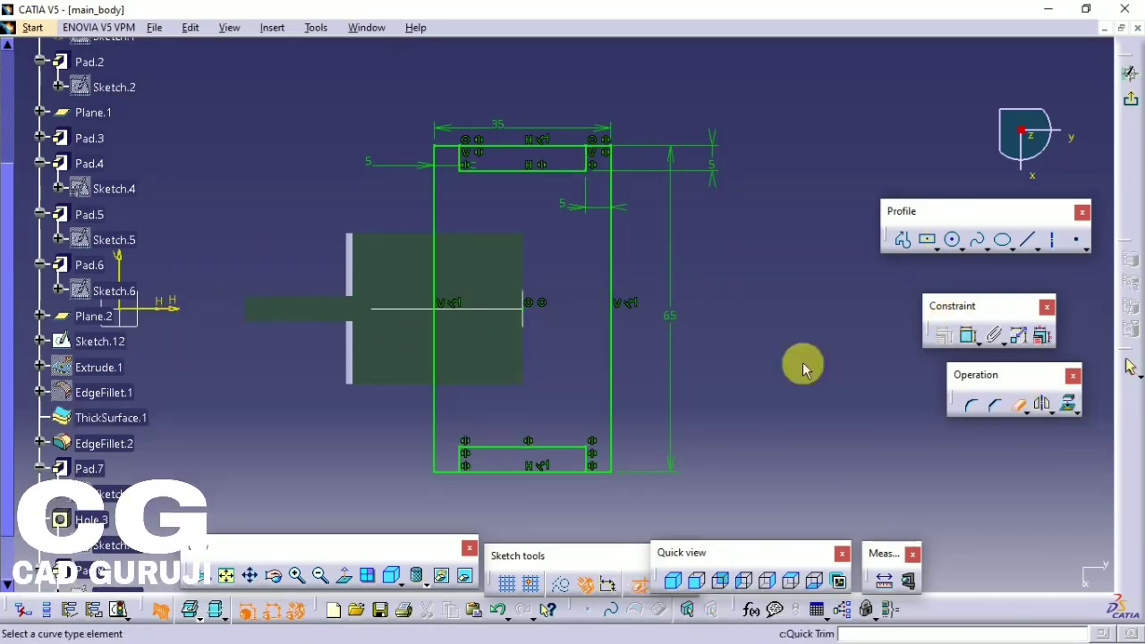
left_click(510, 145)
left_click(666, 365)
left_click(518, 472)
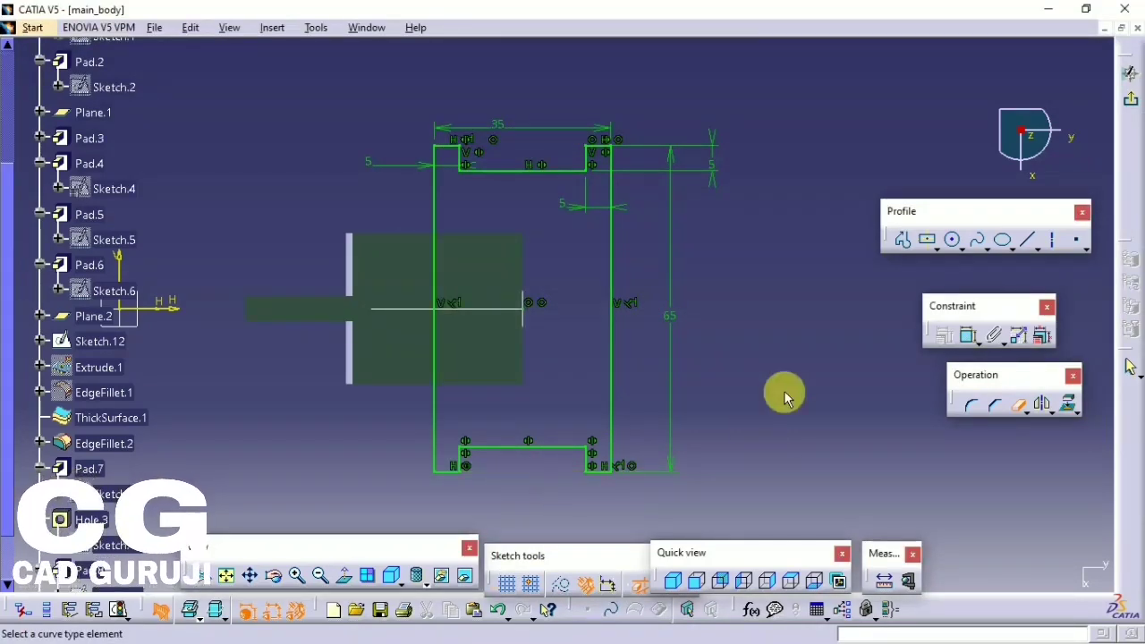
left_click(1125, 90)
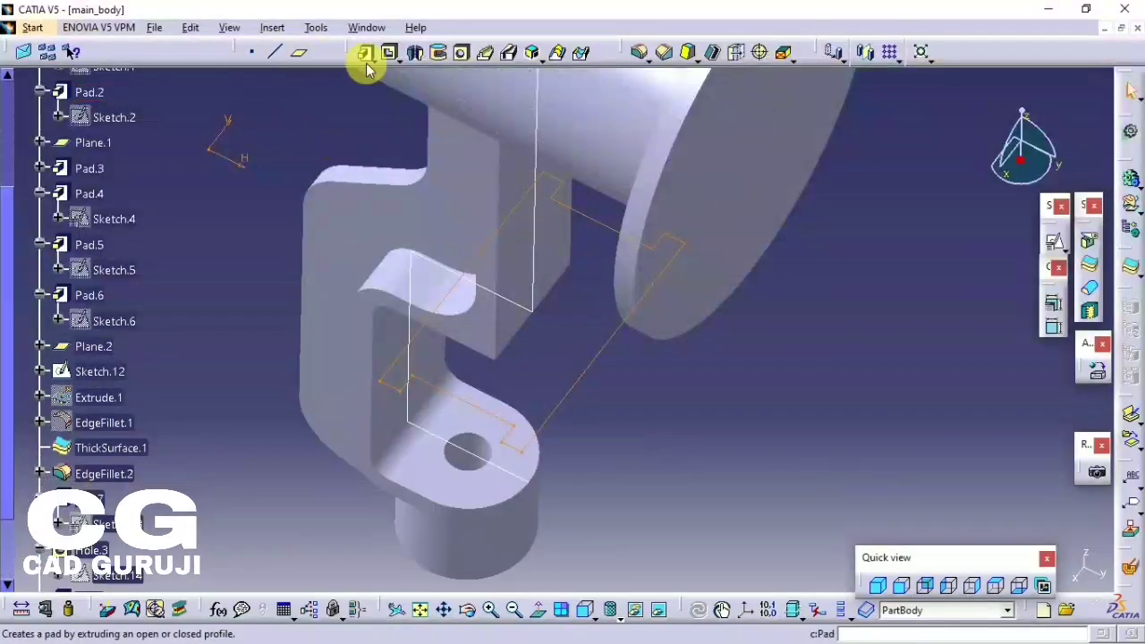
- Pad Sketch.17 by 2.5 mm in the reversed direction into Pad.9
left_click(365, 53)
middle_click_drag(544, 312, 468, 367)
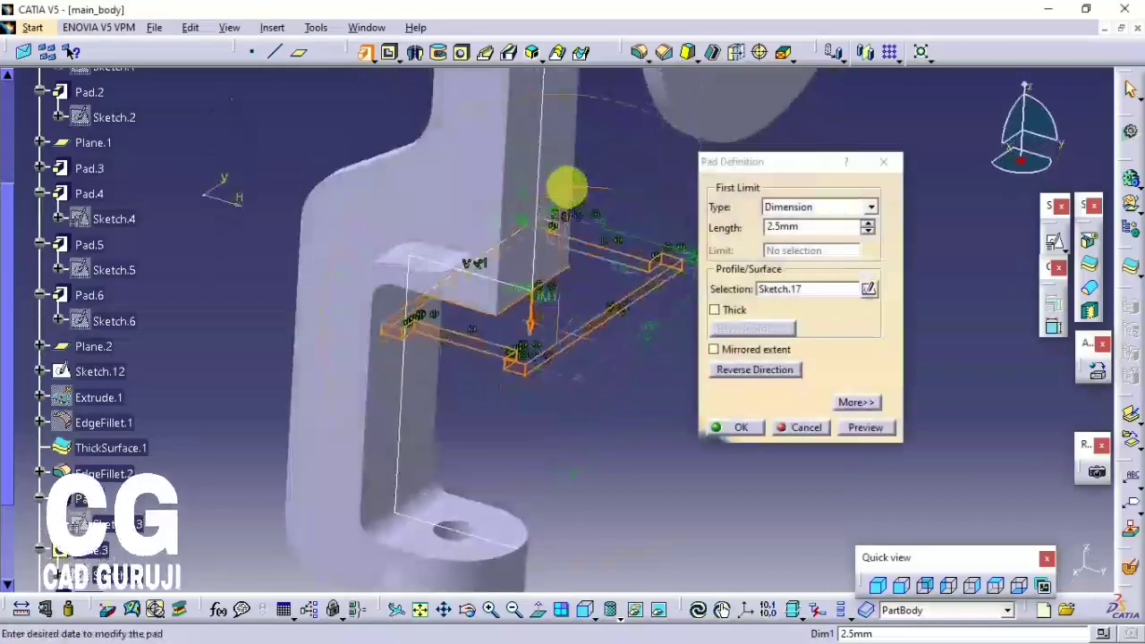
left_click(755, 370)
left_click(733, 427)
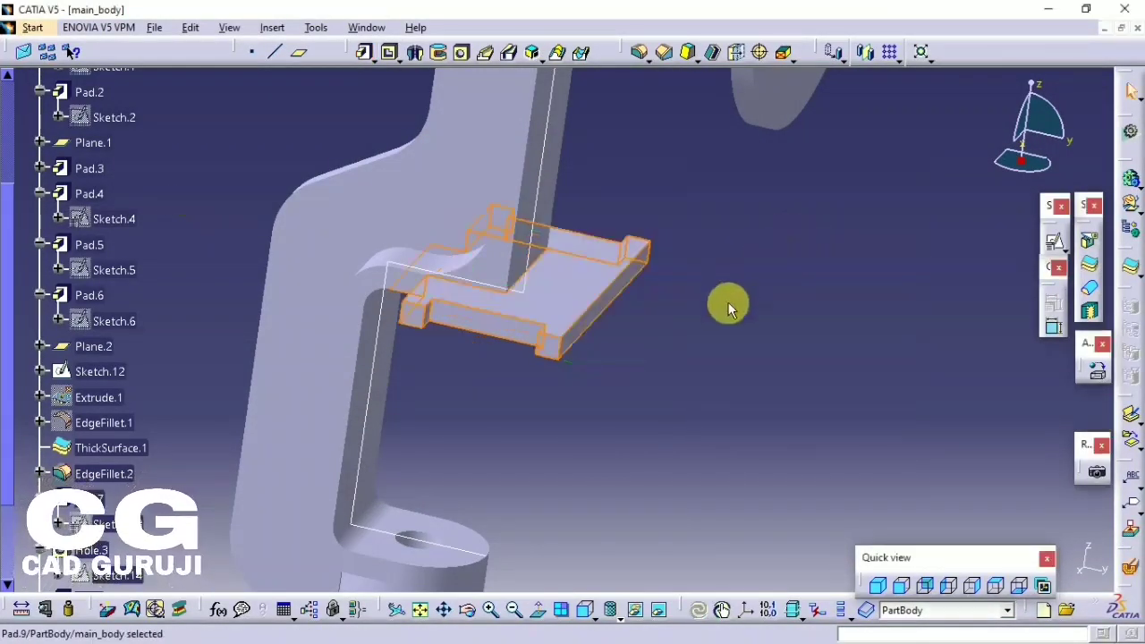
mouse_move(728, 306)
middle_mouse_down()
mouse_move(546, 307)
mouse_move(573, 299)
mouse_move(543, 286)
middle_mouse_up()
left_click(640, 51)
- Fillet the two curved edges of Pad.9 with a 5 mm radius as EdgeFillet.4
left_click(544, 287)
mouse_move(585, 242)
middle_mouse_down()
mouse_move(684, 273)
mouse_move(661, 268)
middle_mouse_up()
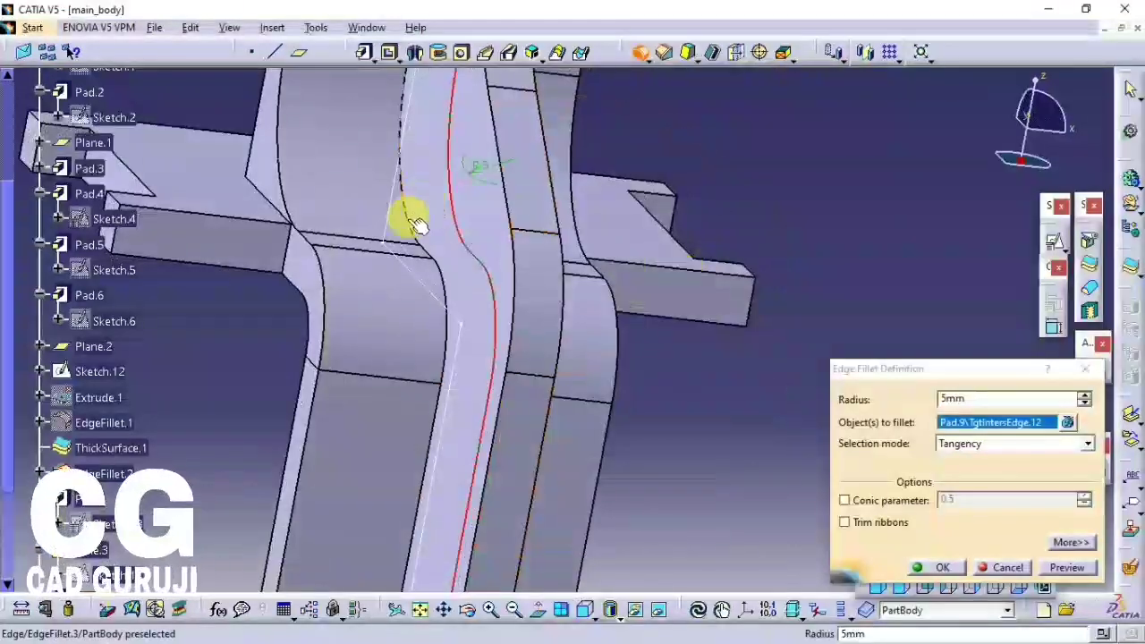
left_click(410, 217)
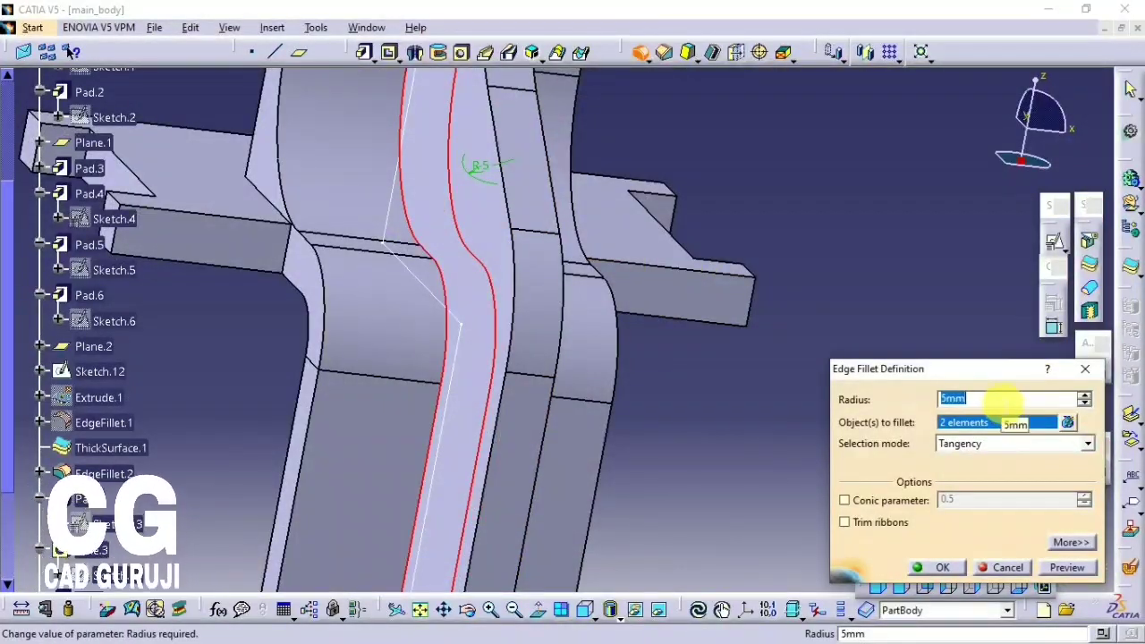
key("Return")
mouse_move(897, 339)
middle_mouse_down()
mouse_move(623, 391)
mouse_move(710, 370)
mouse_move(700, 381)
mouse_move(653, 350)
mouse_move(612, 373)
mouse_move(695, 384)
mouse_move(761, 414)
middle_mouse_up()
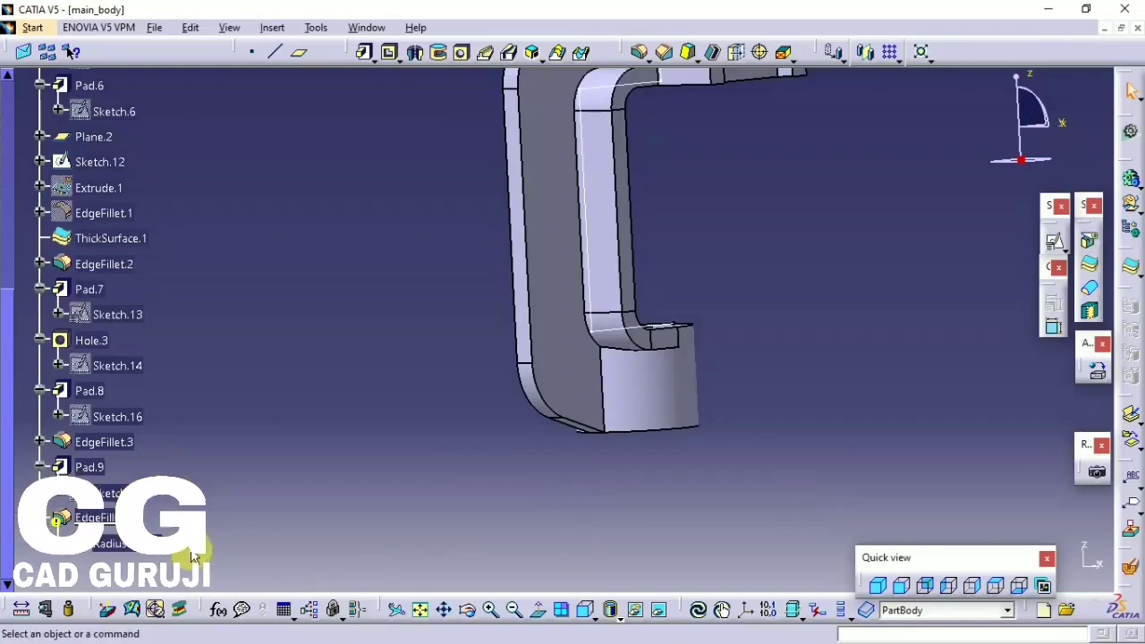
mouse_move(364, 489)
middle_mouse_down()
mouse_move(416, 506)
mouse_move(711, 380)
mouse_move(557, 388)
mouse_move(525, 367)
middle_mouse_up()
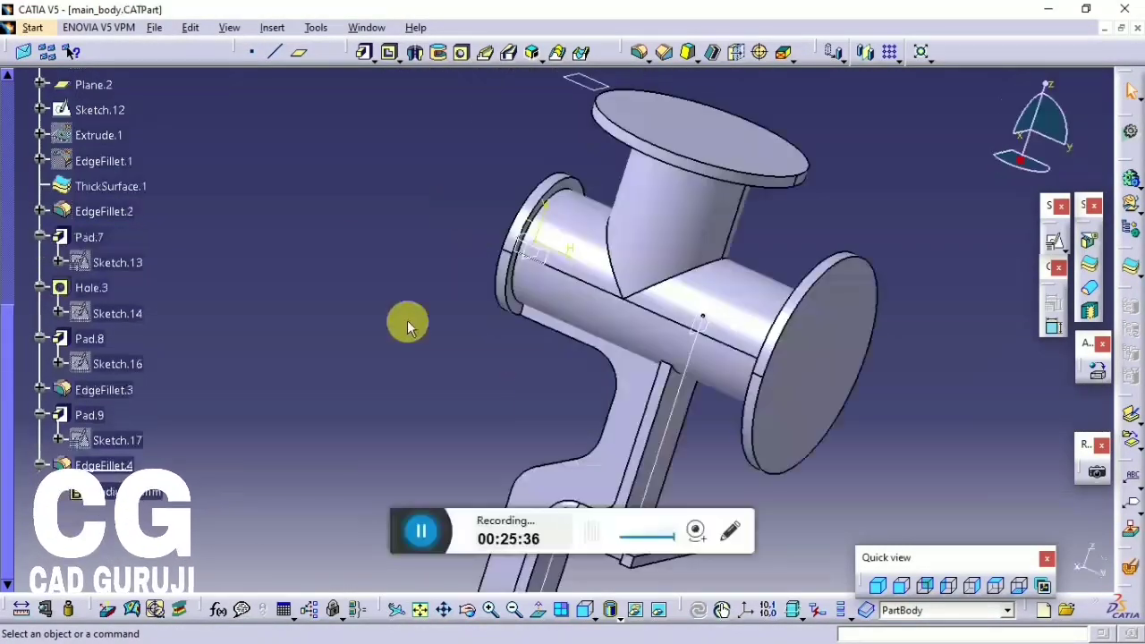
mouse_move(409, 322)
middle_mouse_down()
mouse_move(274, 304)
mouse_move(408, 344)
mouse_move(455, 389)
middle_mouse_up()
- Try an edge fillet at the arm-pipe junction, then cancel it after the edge-not-found error
left_click(640, 51)
middle_click_drag(613, 320, 526, 143)
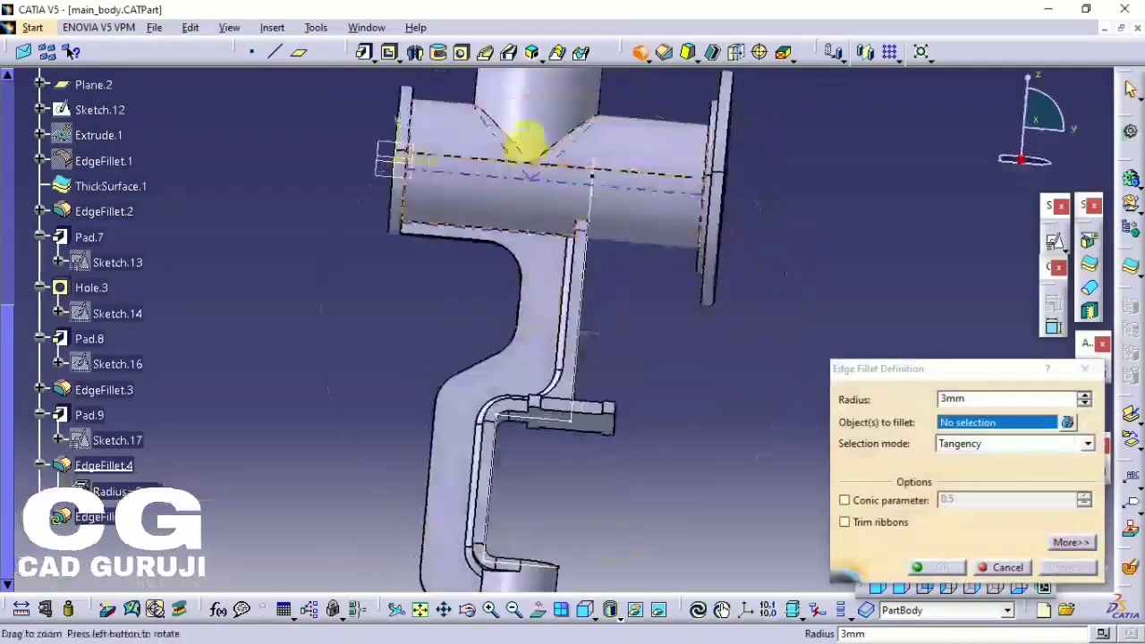
left_click(535, 297)
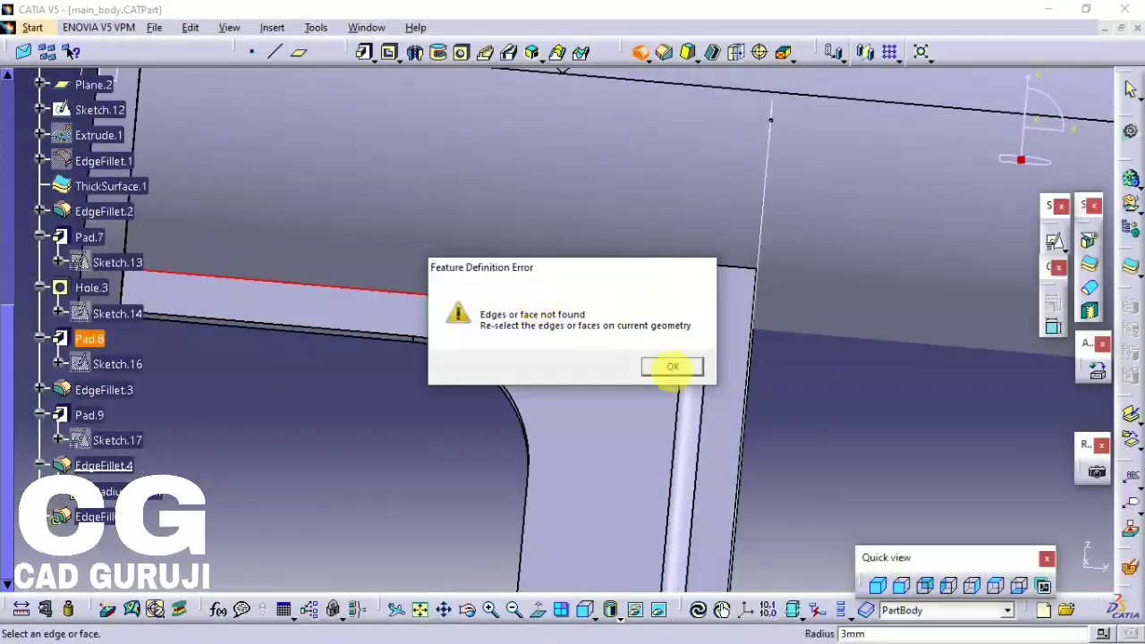
left_click(673, 366)
mouse_move(524, 363)
middle_mouse_down()
mouse_move(401, 401)
mouse_move(537, 388)
mouse_move(369, 320)
middle_mouse_up()
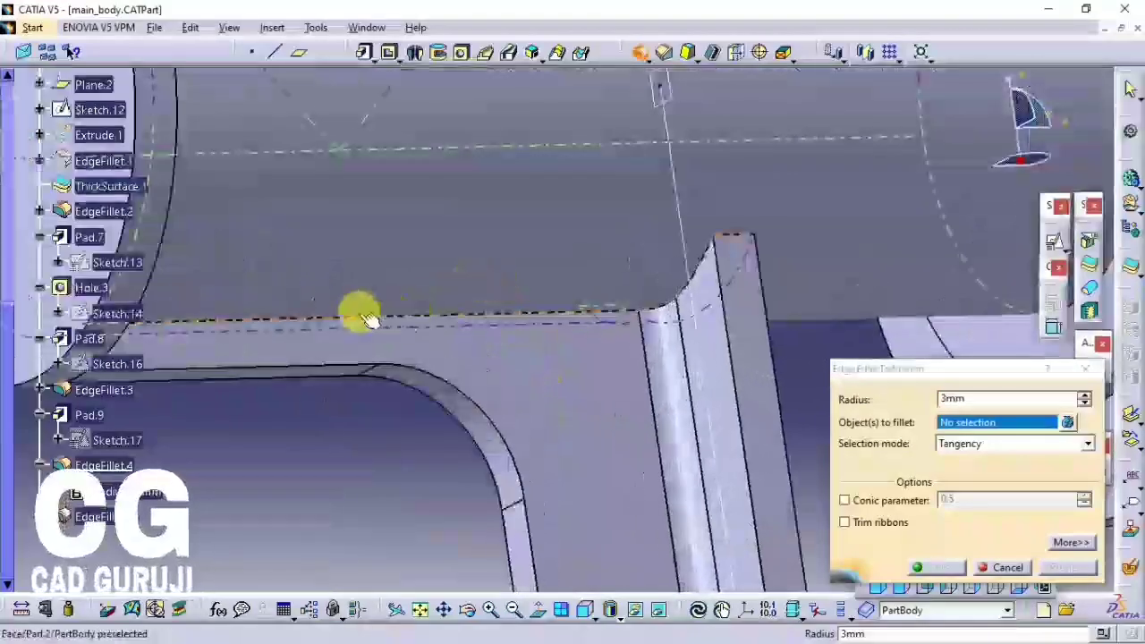
left_click(1084, 368)
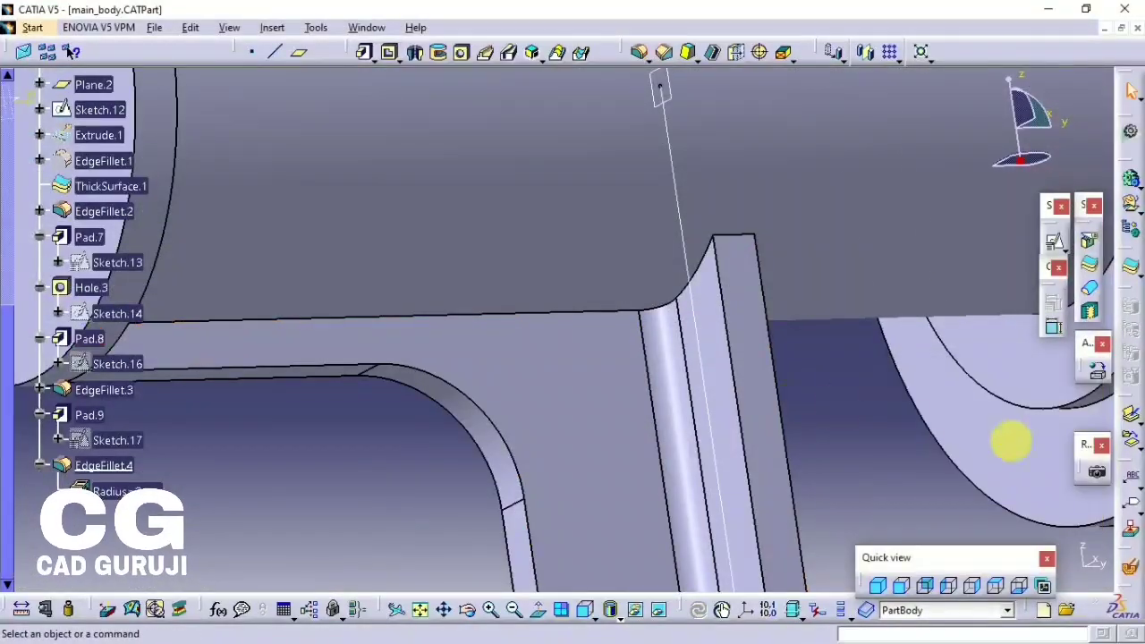
- Blend the arm into the pipe's underside with a 5 mm face-face fillet (FaceFillet.1)
left_click(643, 54)
left_click(662, 154)
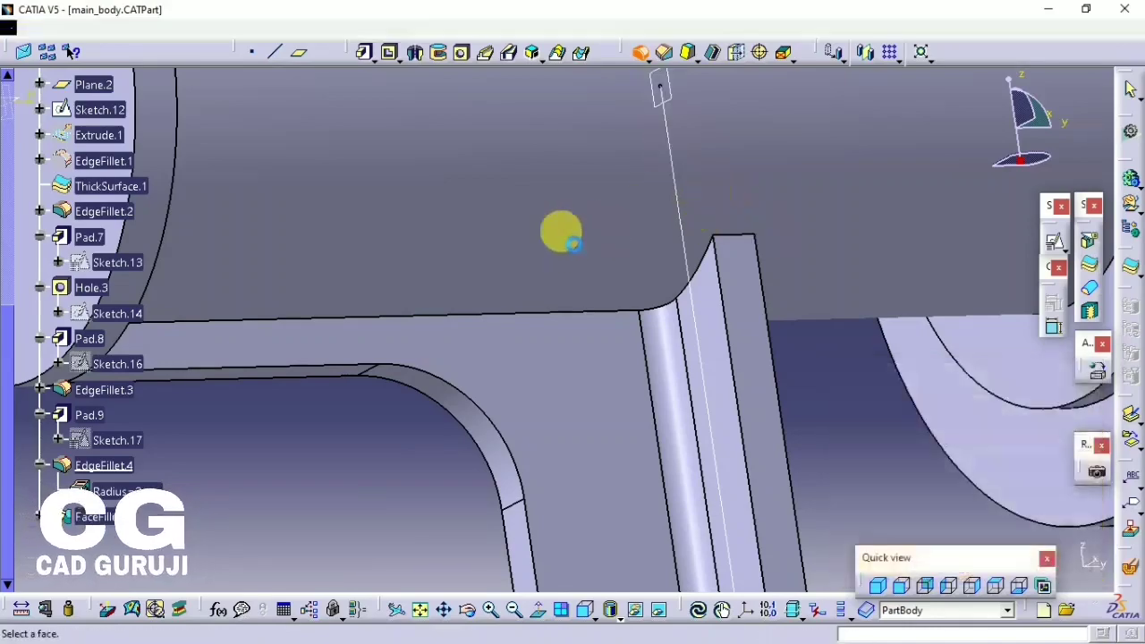
left_click(358, 279)
left_click(363, 369)
middle_click_drag(364, 368, 434, 319)
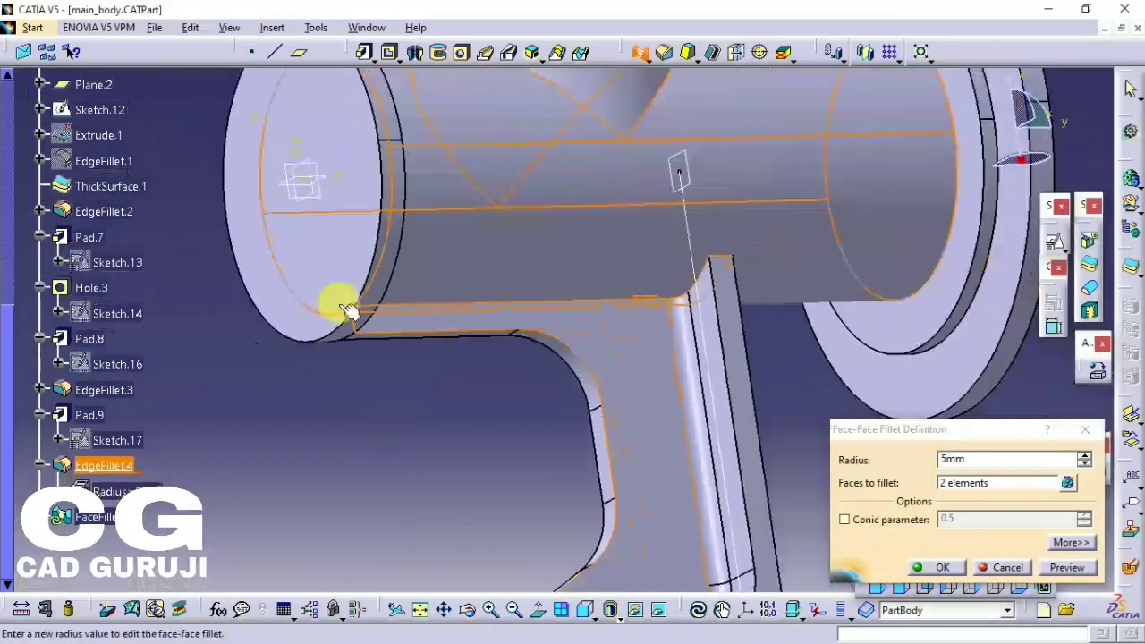
left_click(935, 567)
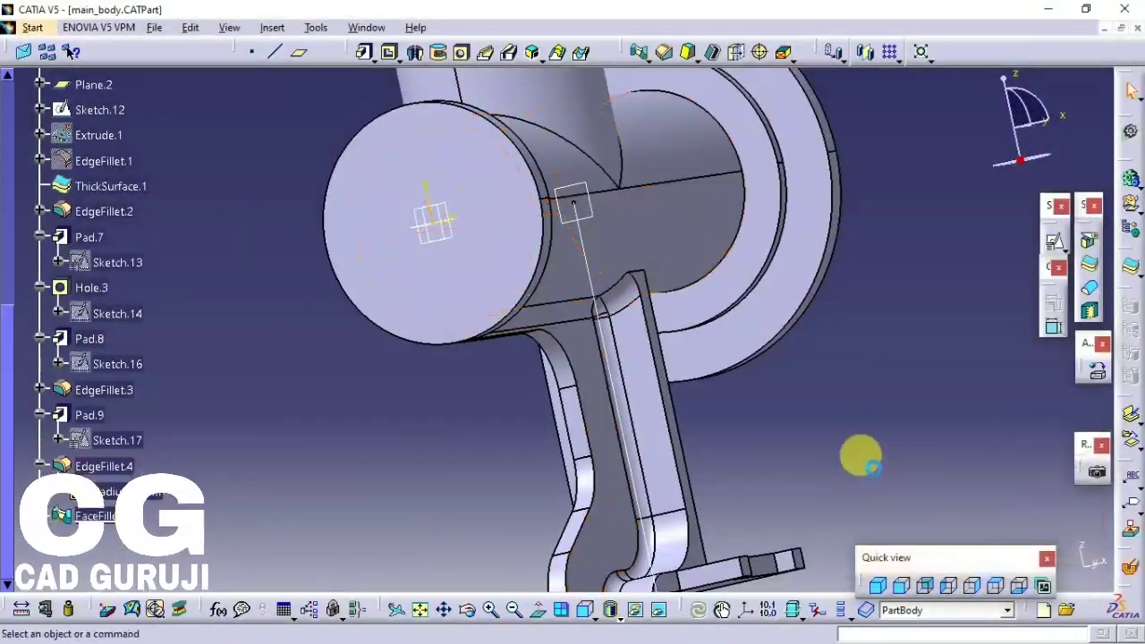
- Add a second 5 mm face-face fillet on the other side of the pipe (FaceFillet.2)
mouse_move(859, 459)
middle_mouse_down()
mouse_move(480, 304)
mouse_move(669, 67)
middle_mouse_up()
left_click(663, 52)
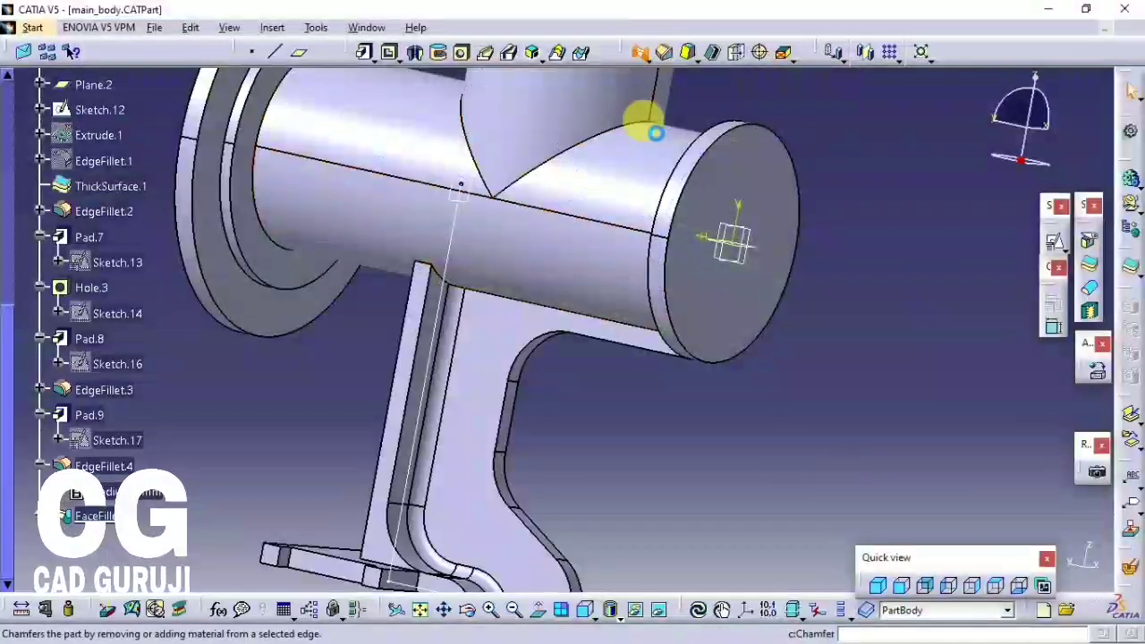
left_click(493, 332)
left_click(736, 384)
left_click(935, 566)
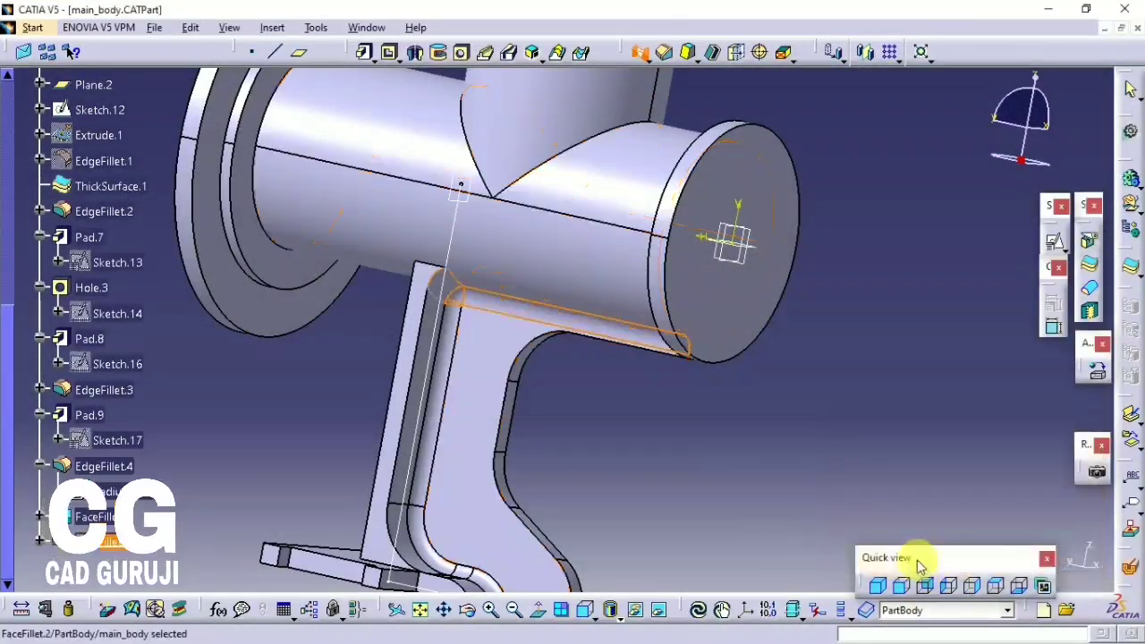
mouse_move(924, 567)
middle_mouse_down()
mouse_move(575, 388)
mouse_move(646, 405)
mouse_move(582, 401)
mouse_move(567, 325)
mouse_move(647, 403)
mouse_move(595, 373)
middle_mouse_up()
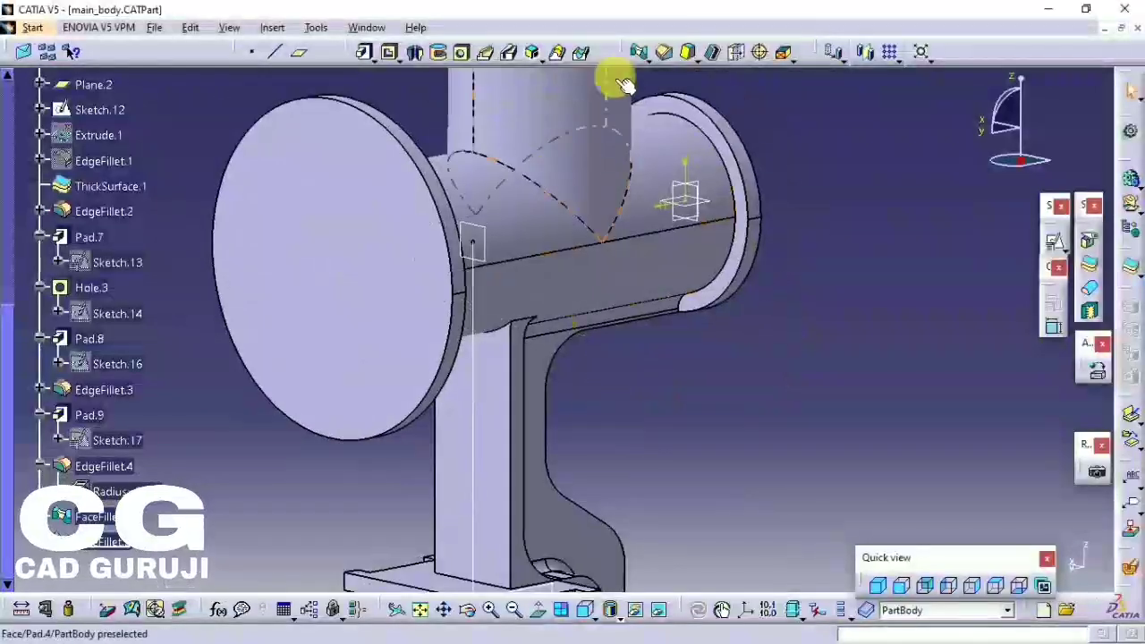
- Try an edge fillet under the pipe and cancel it after the edge-not-found error
left_click(651, 59)
left_click(669, 90)
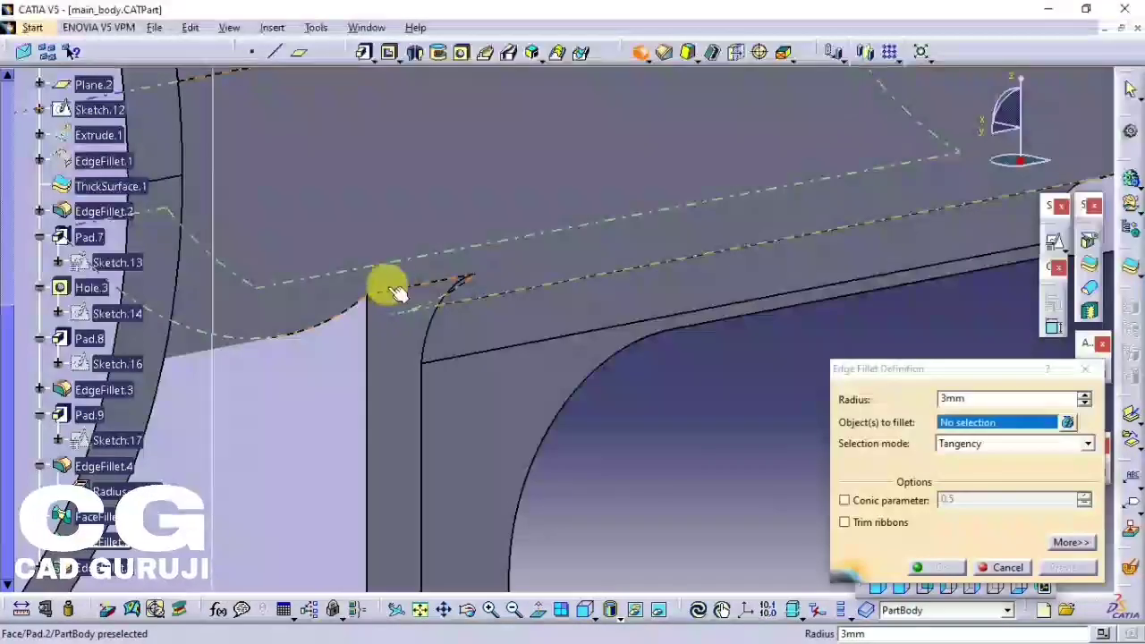
left_click(408, 287)
left_click(694, 363)
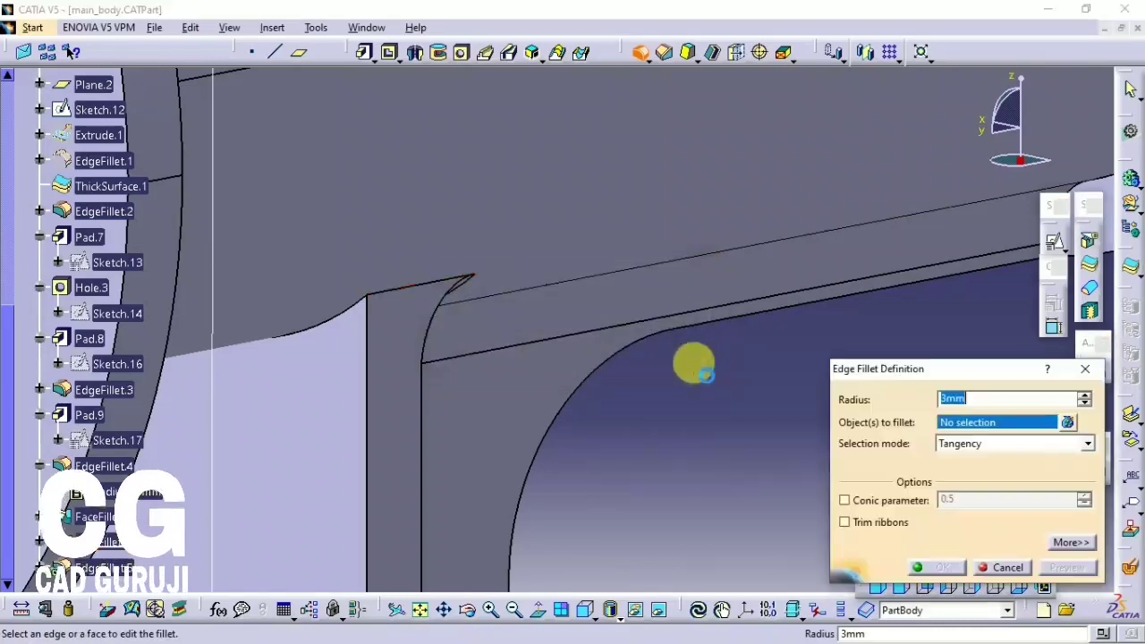
left_click(1084, 369)
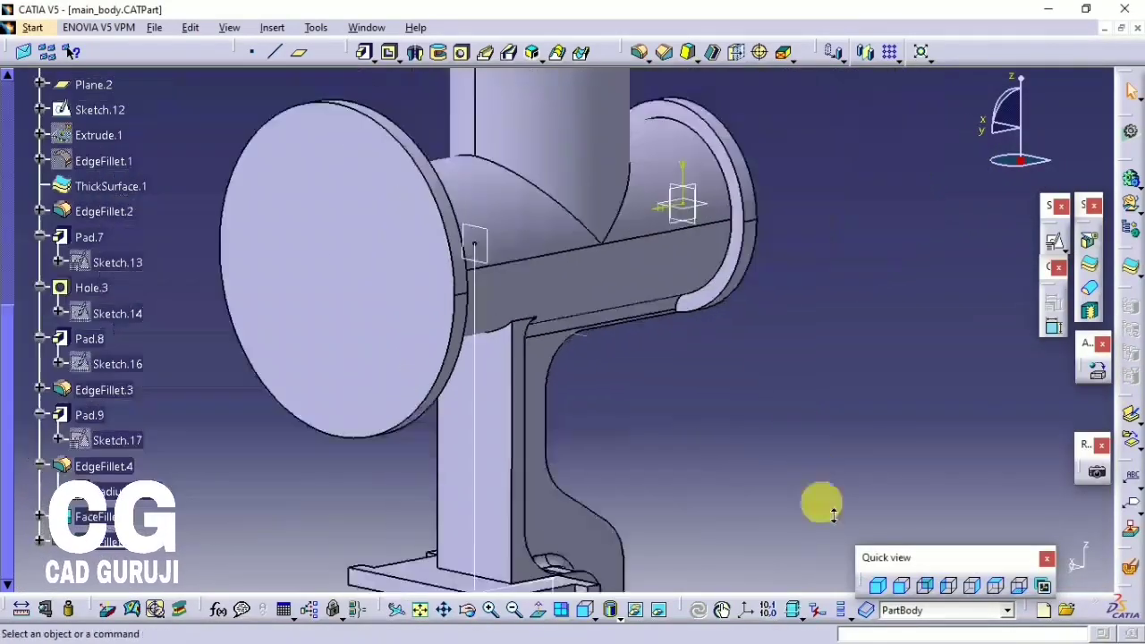
- Begin a hole on the large end disc's face
mouse_move(833, 516)
middle_mouse_down()
mouse_move(583, 384)
mouse_move(690, 596)
mouse_move(542, 378)
mouse_move(557, 410)
mouse_move(544, 360)
mouse_move(666, 452)
mouse_move(575, 434)
mouse_move(685, 370)
mouse_move(694, 378)
mouse_move(512, 183)
middle_mouse_up()
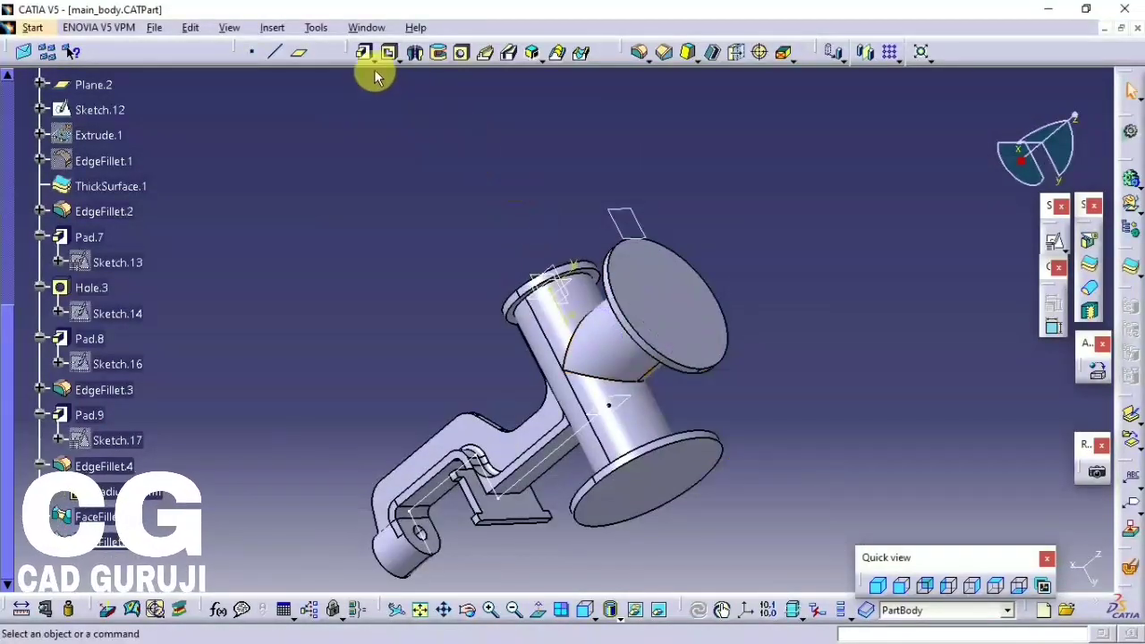
left_click(459, 58)
mouse_move(689, 268)
middle_mouse_down()
mouse_move(656, 77)
mouse_move(605, 225)
mouse_move(536, 183)
middle_mouse_up()
- Create a hole in the disc face that stops at a picked limiting plane
left_click(500, 288)
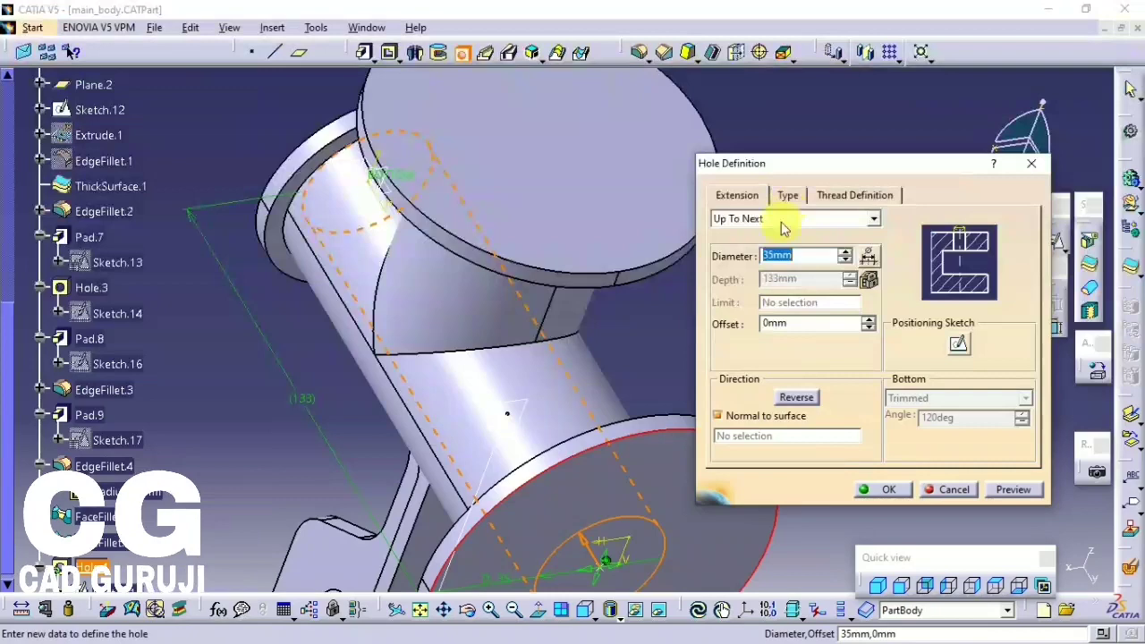
left_click(784, 220)
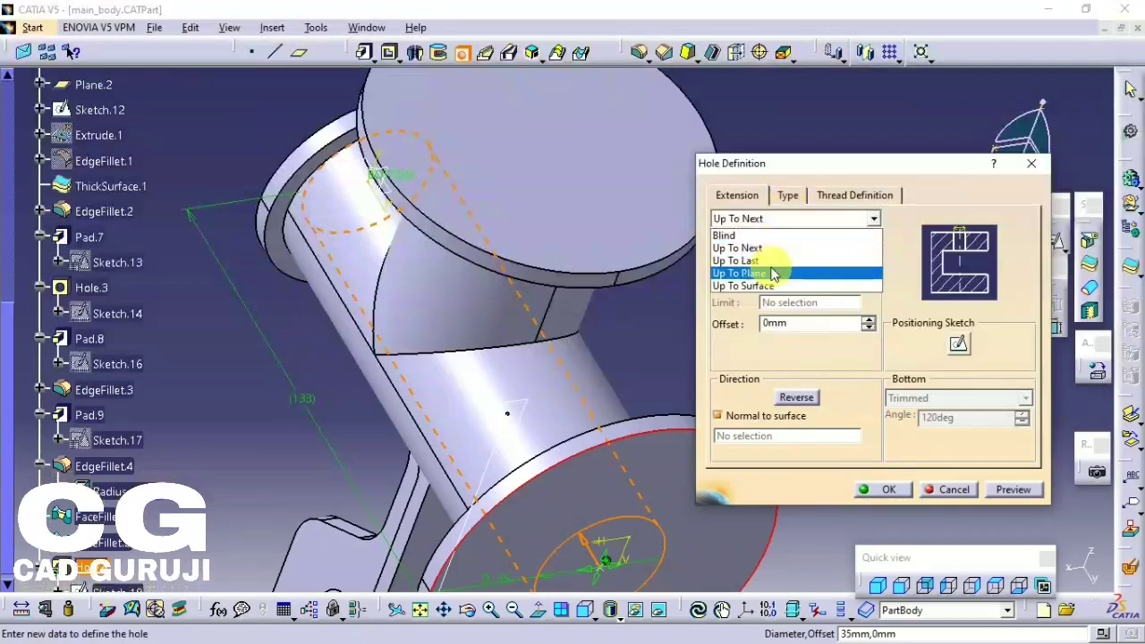
left_click(769, 268)
left_click(378, 311)
left_click(881, 490)
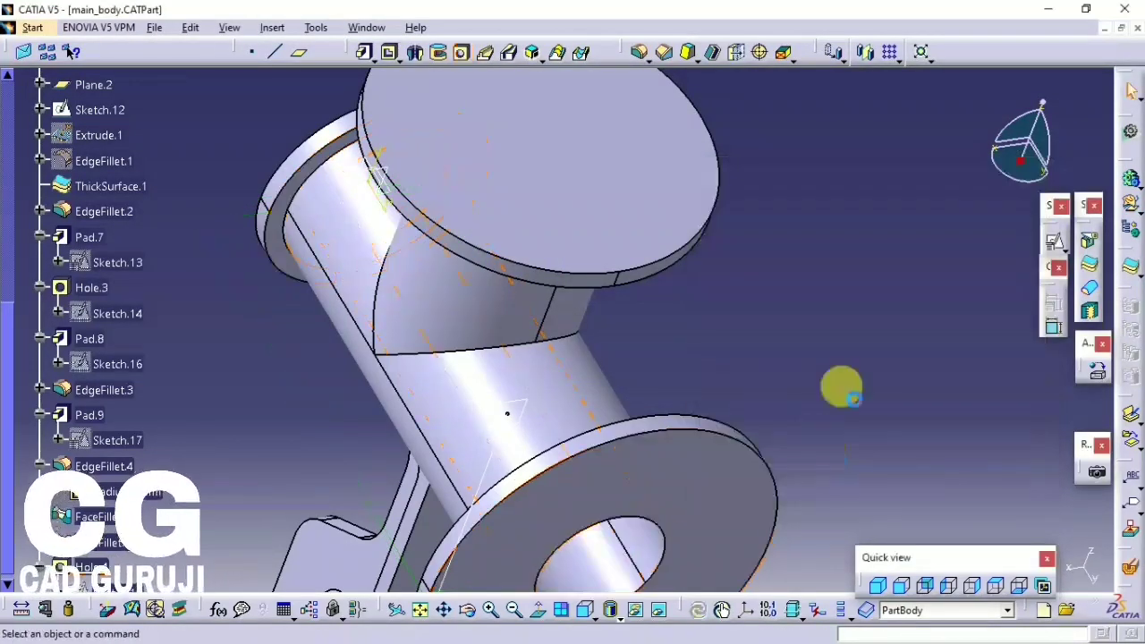
- Bore a reversed 35 mm Up To Next hole into the upright pipe's top face
middle_click_drag(269, 204, 439, 263)
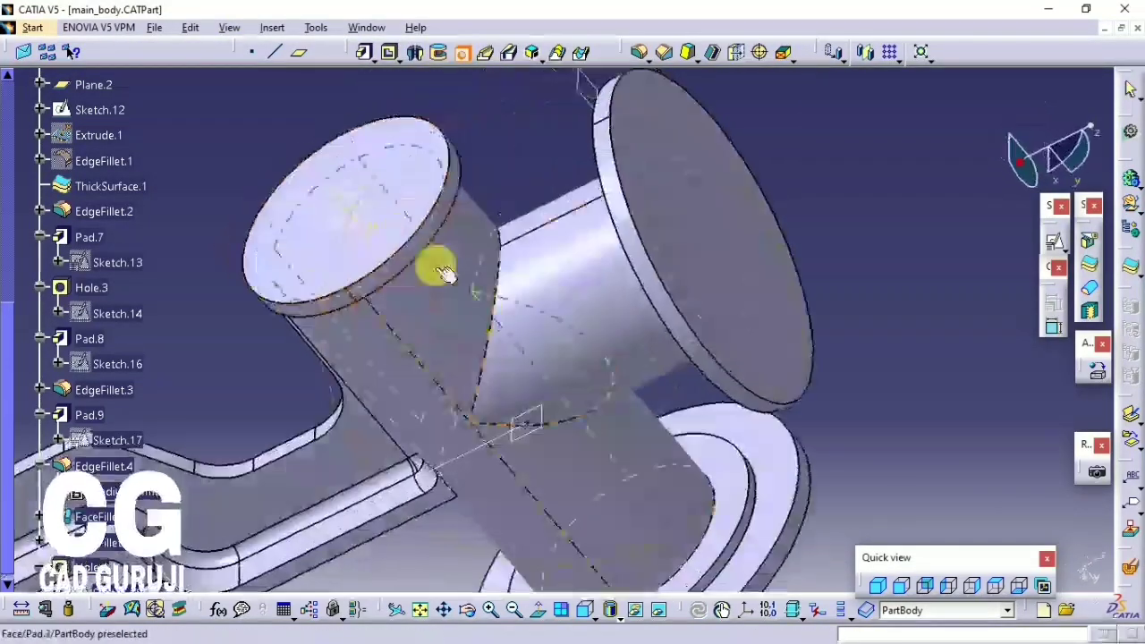
left_click(369, 219)
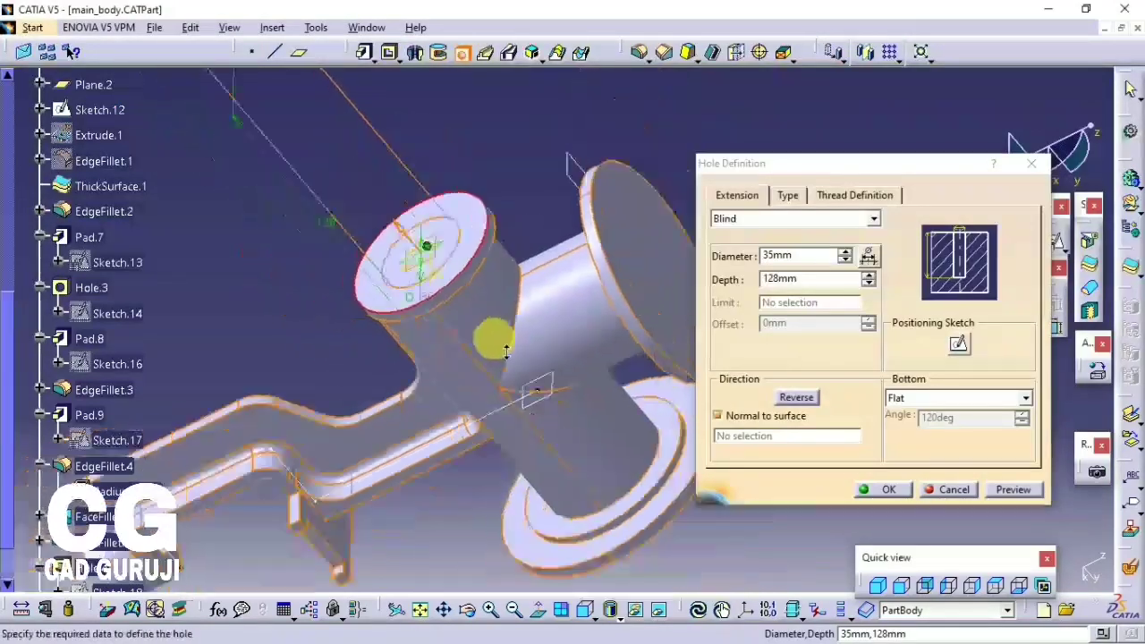
left_click(735, 223)
left_click(749, 375)
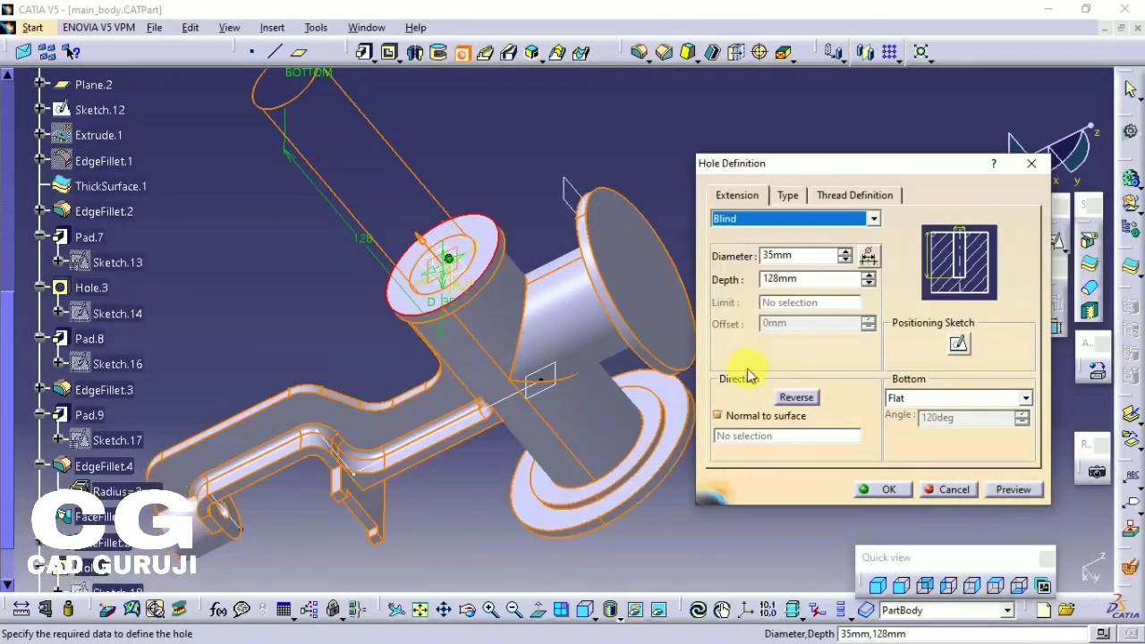
left_click(800, 401)
left_click(752, 222)
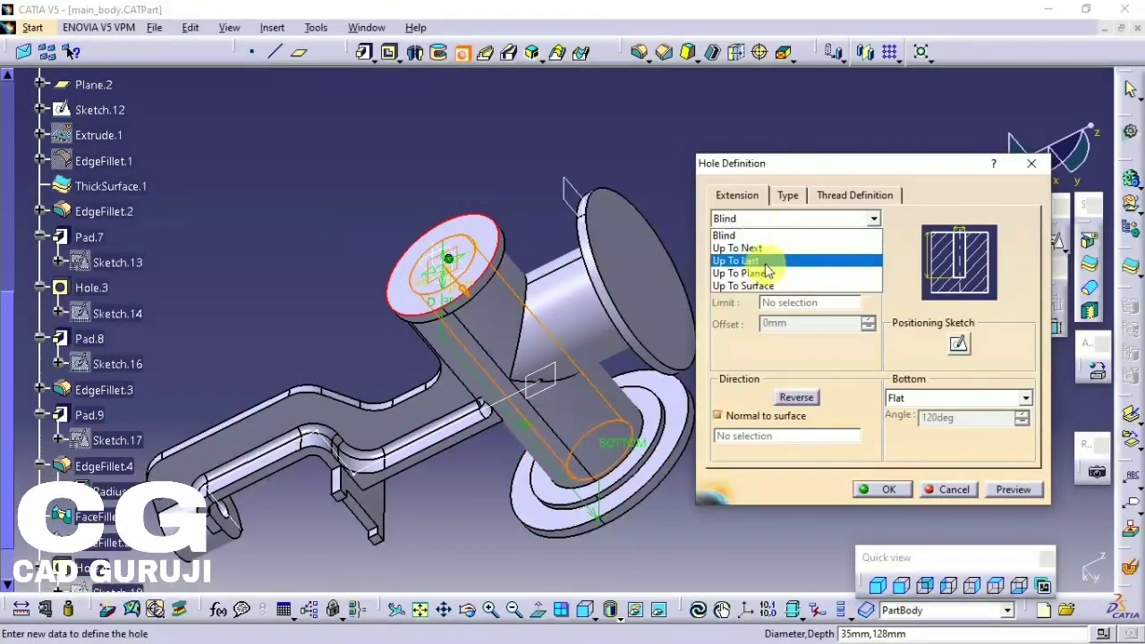
left_click(751, 247)
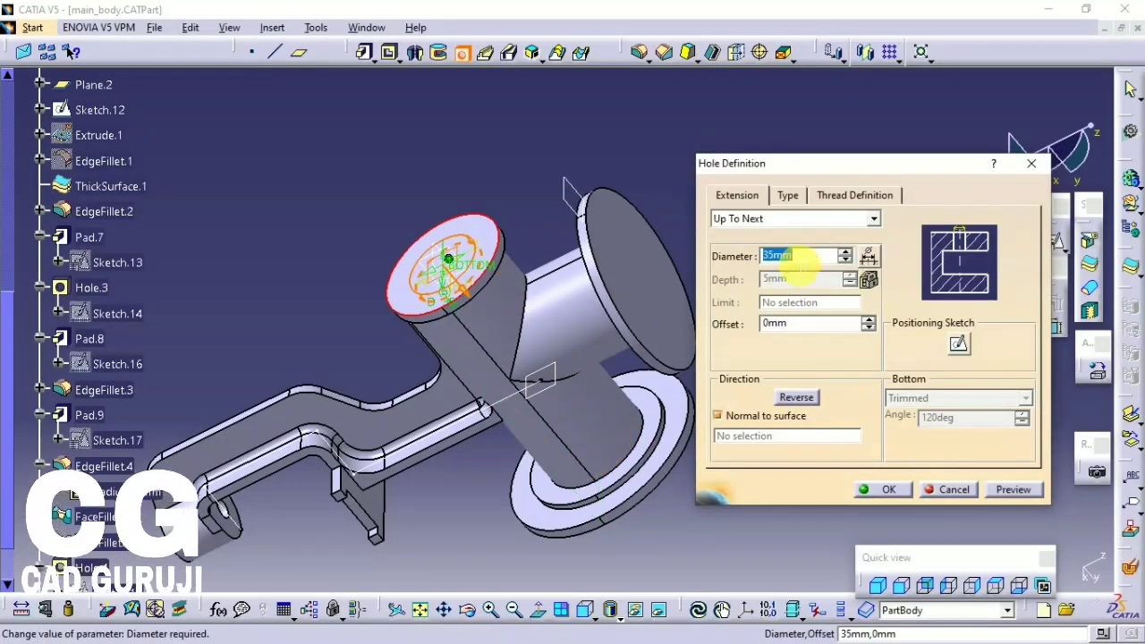
left_click(745, 246)
left_click(885, 489)
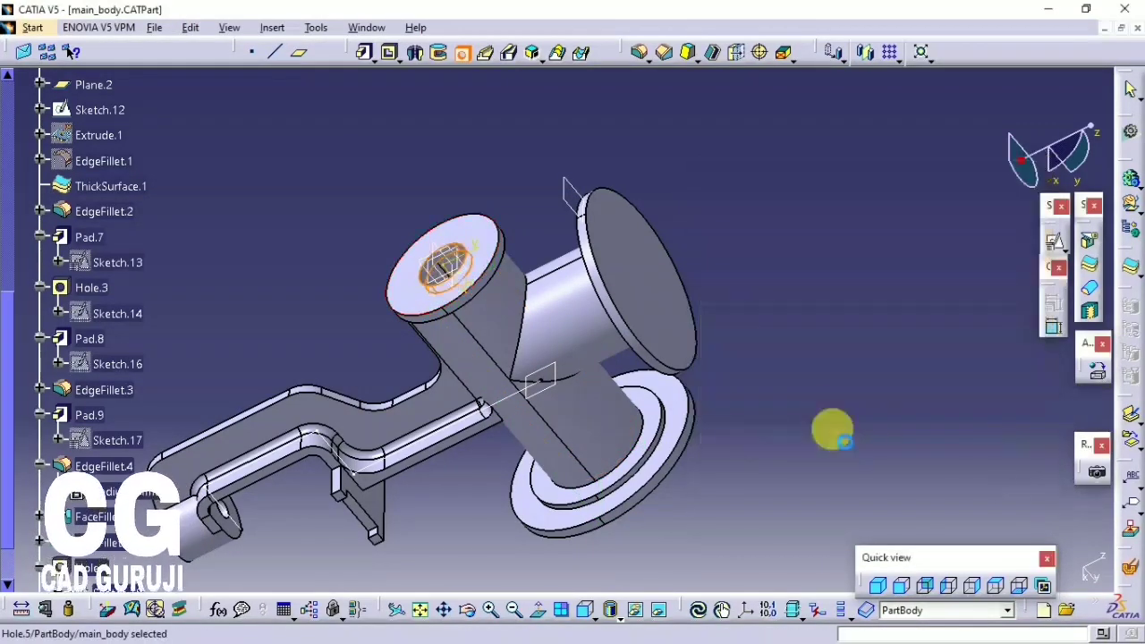
middle_click_drag(831, 429, 582, 402)
- Open a sketch on the cylinder face and draw a vertical line ending in an arc
left_click(581, 402)
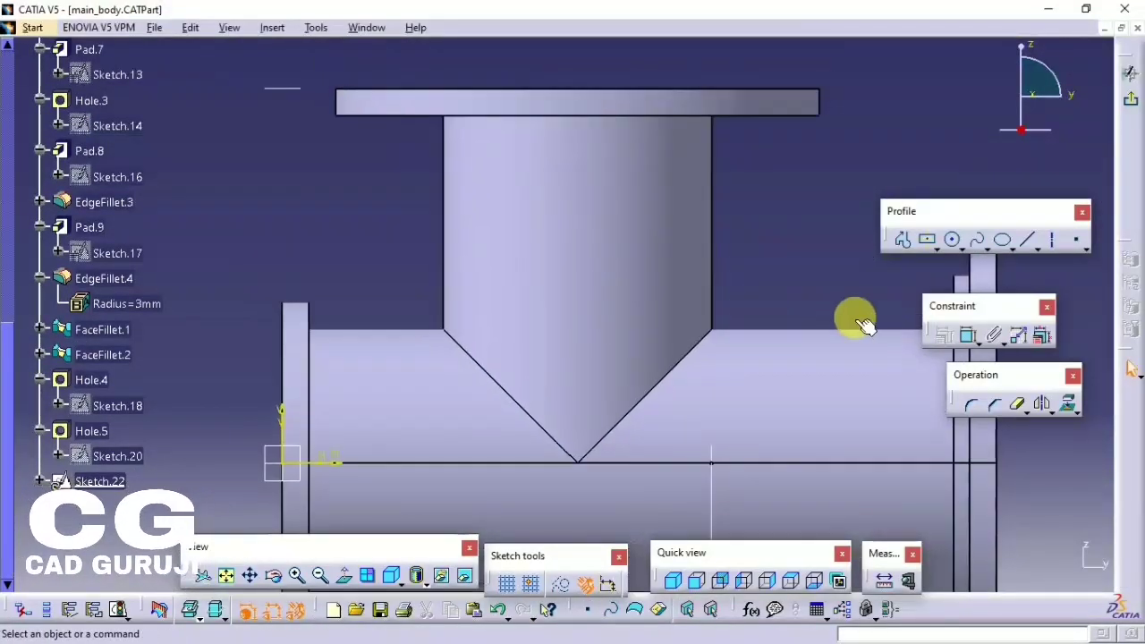
left_click(903, 242)
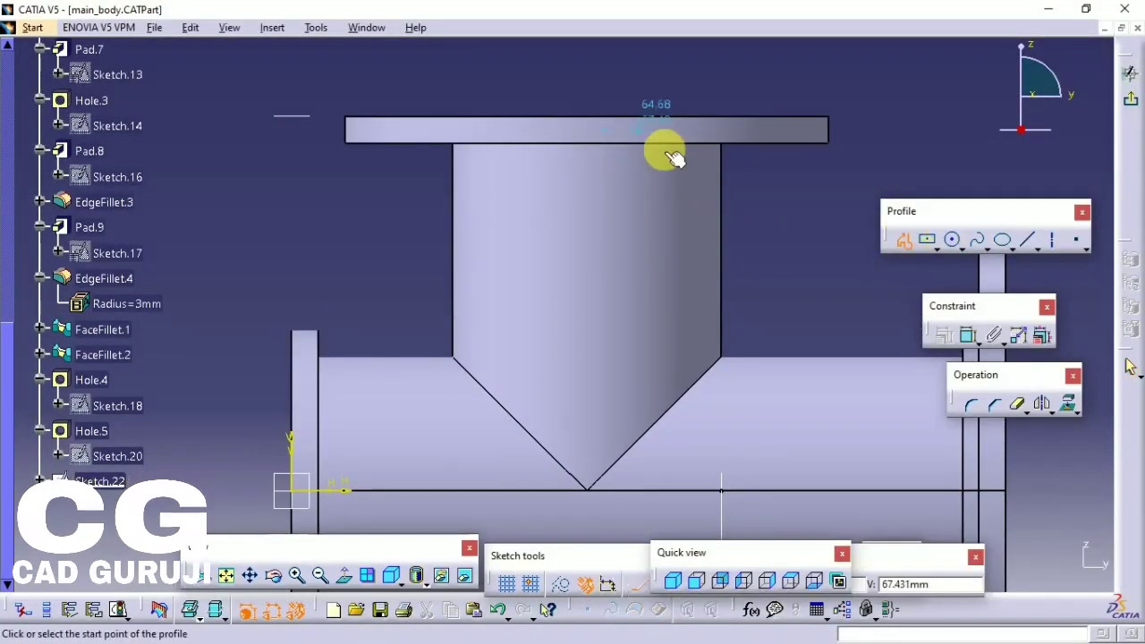
left_click(668, 125)
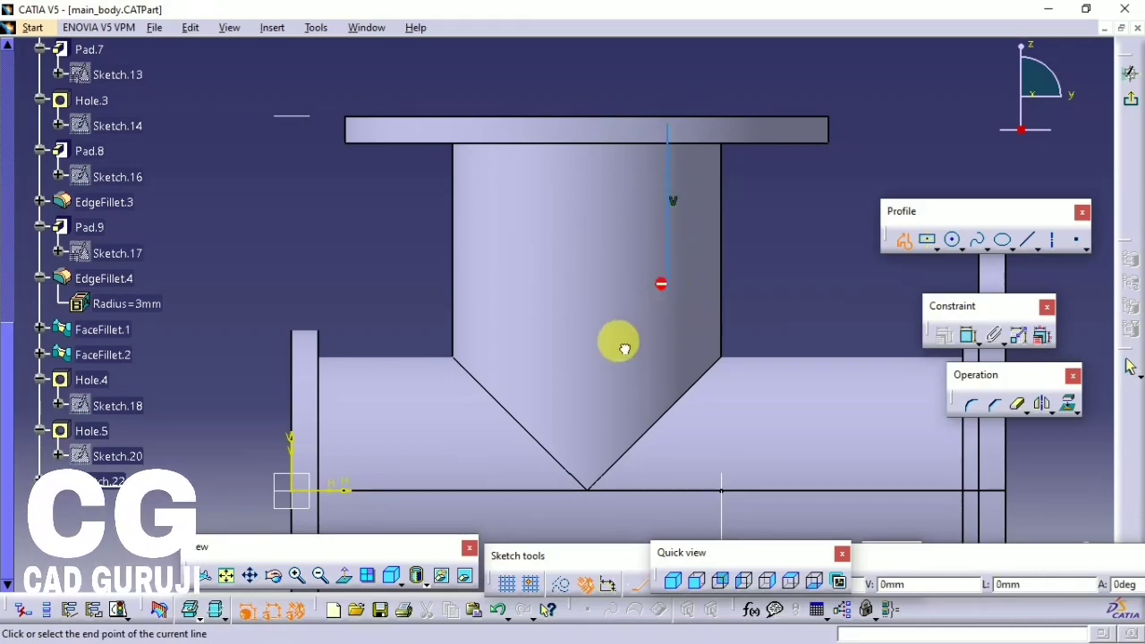
left_click_drag(624, 349, 619, 351)
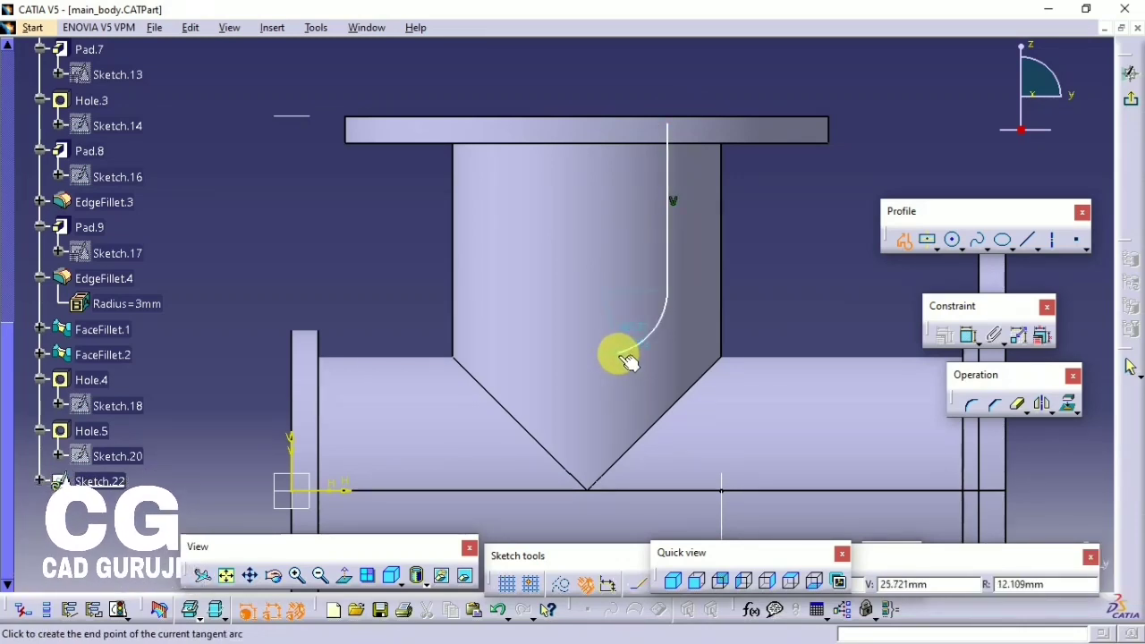
double_click(619, 352)
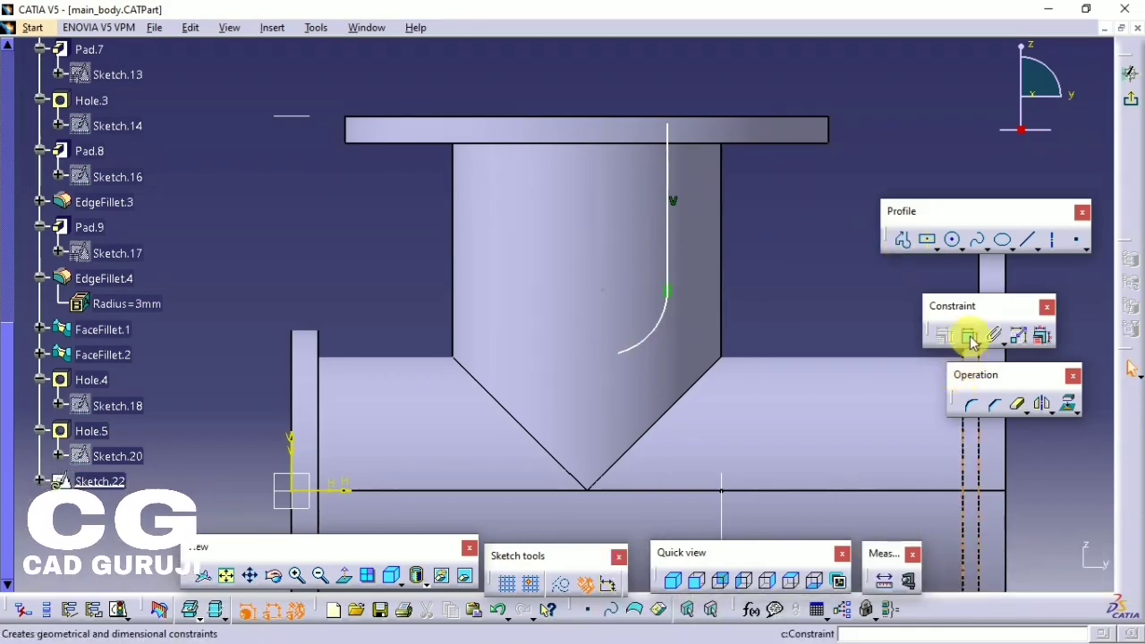
- Project the pipe end face and its axis into the sketch as references
middle_click_drag(585, 283, 480, 241)
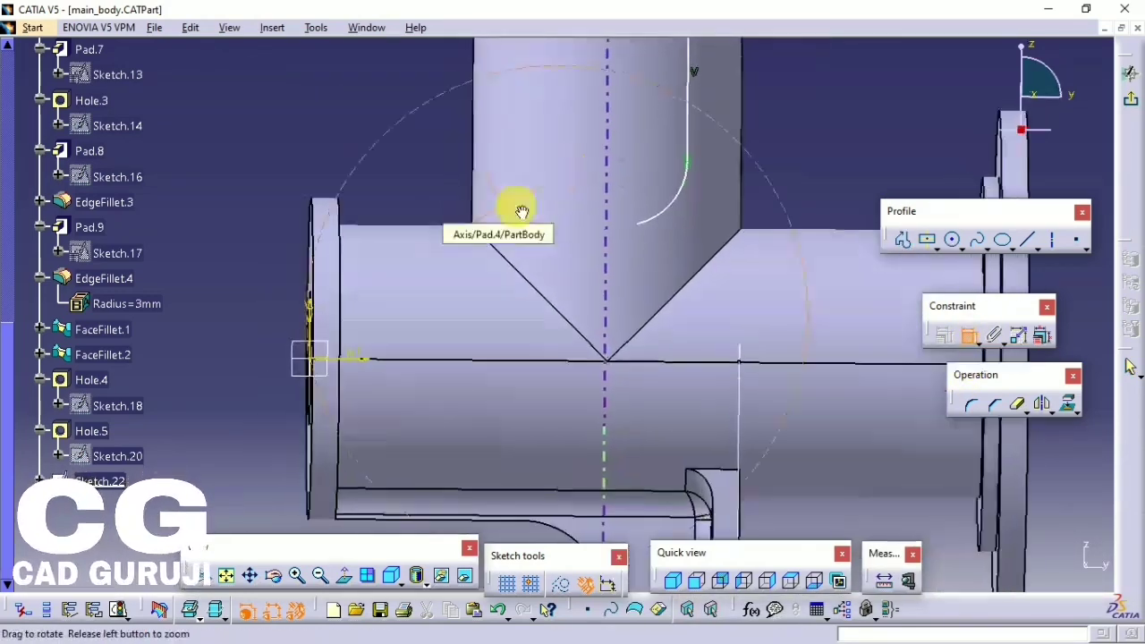
left_click(1076, 408)
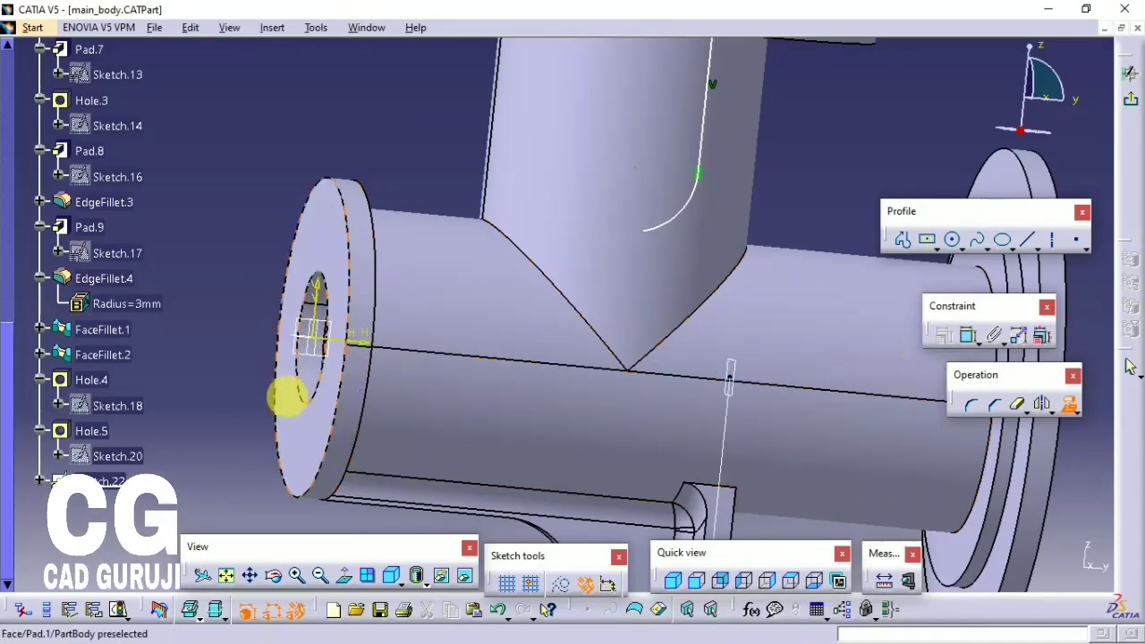
mouse_move(485, 383)
middle_mouse_down()
mouse_move(473, 255)
mouse_move(545, 263)
mouse_move(498, 265)
middle_mouse_up()
left_click(700, 365)
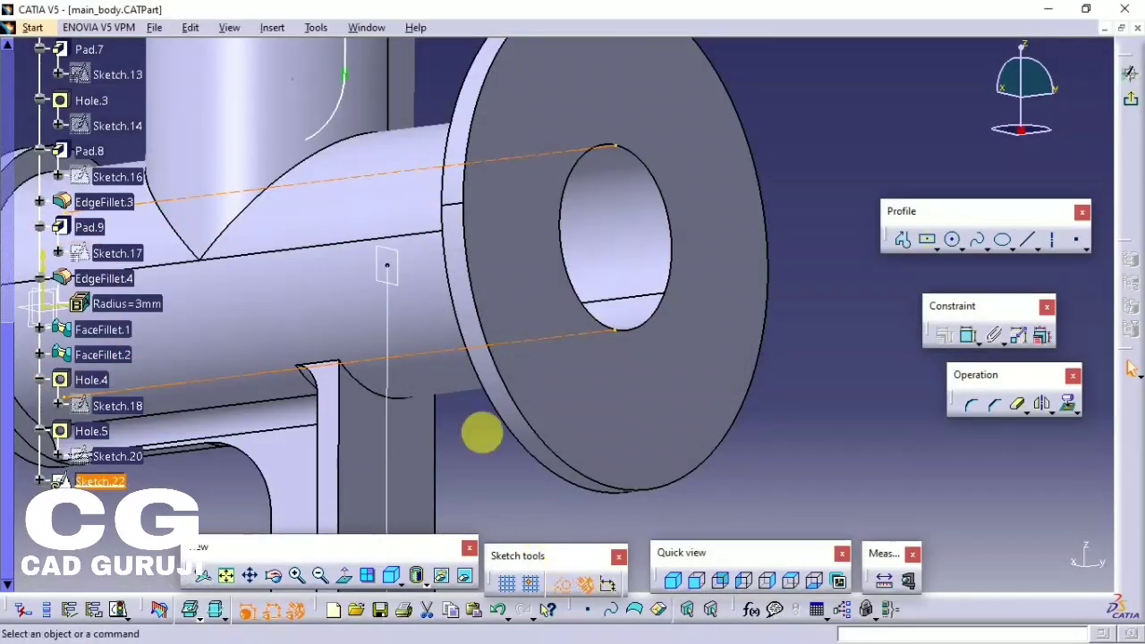
left_click(367, 575)
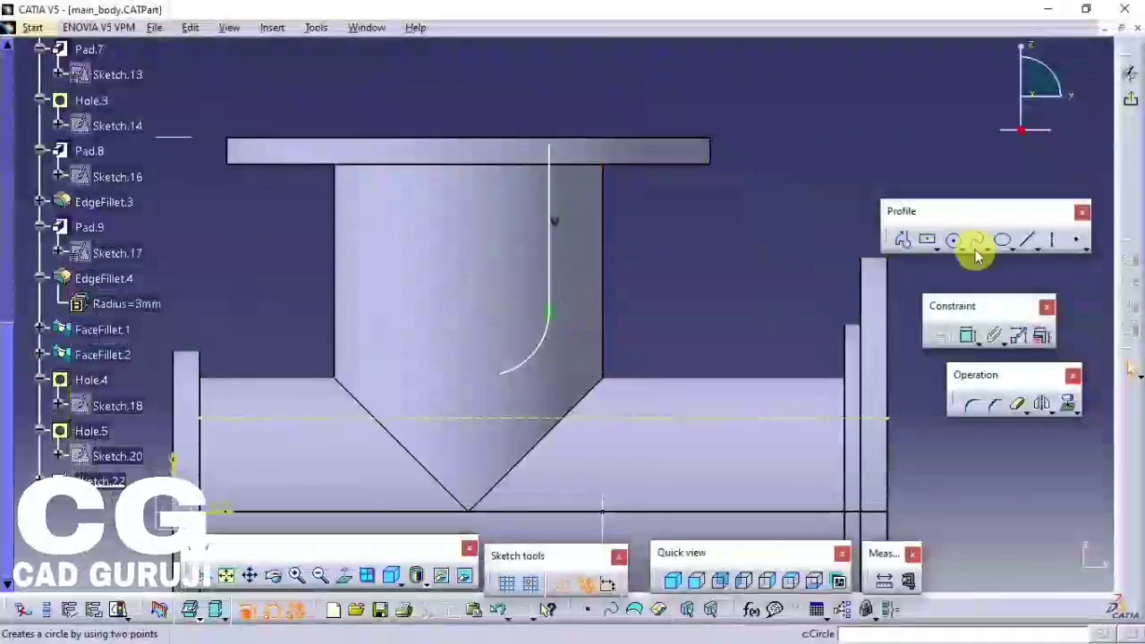
- Draw an axis coincident with the pad's axis and attach the line's top to the plate edge
left_click(454, 67)
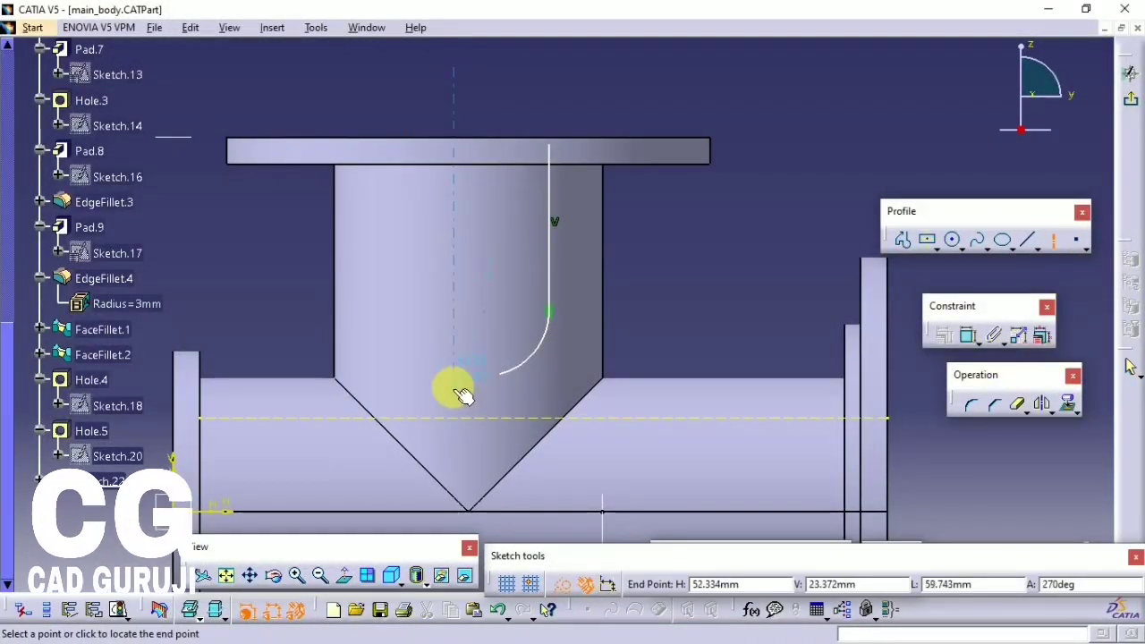
left_click(454, 386)
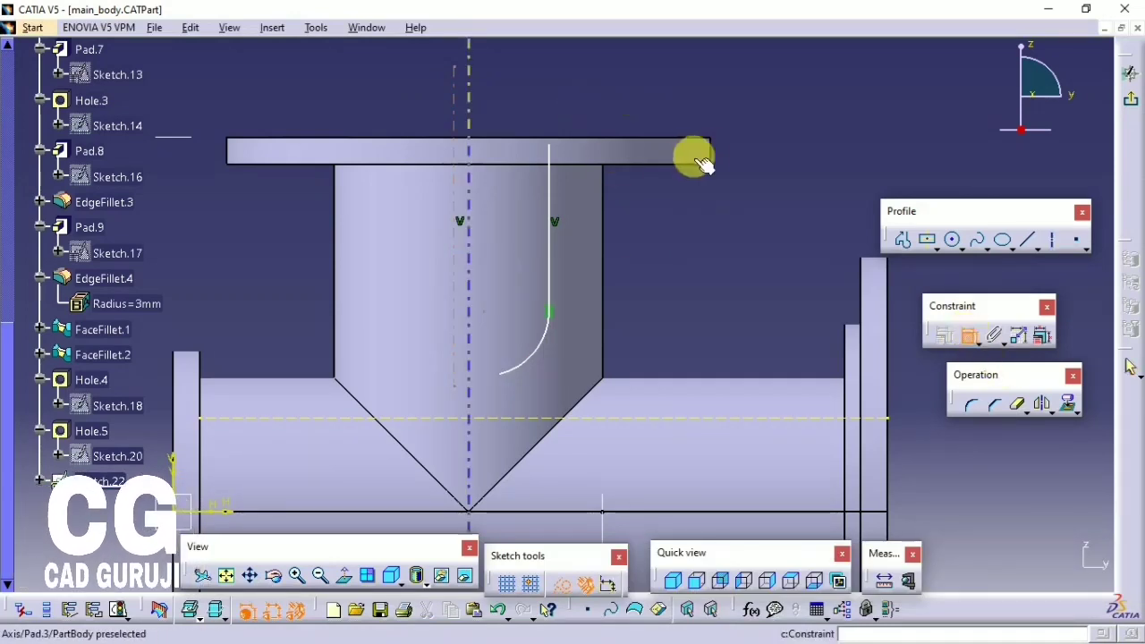
left_click(461, 205)
right_click(544, 92)
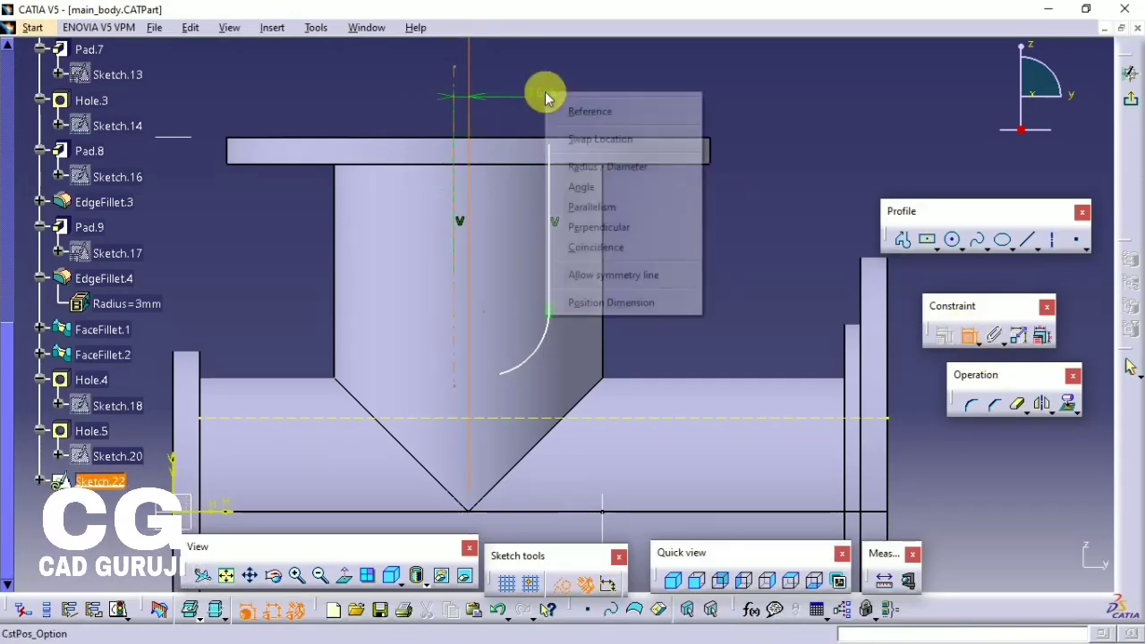
left_click(588, 248)
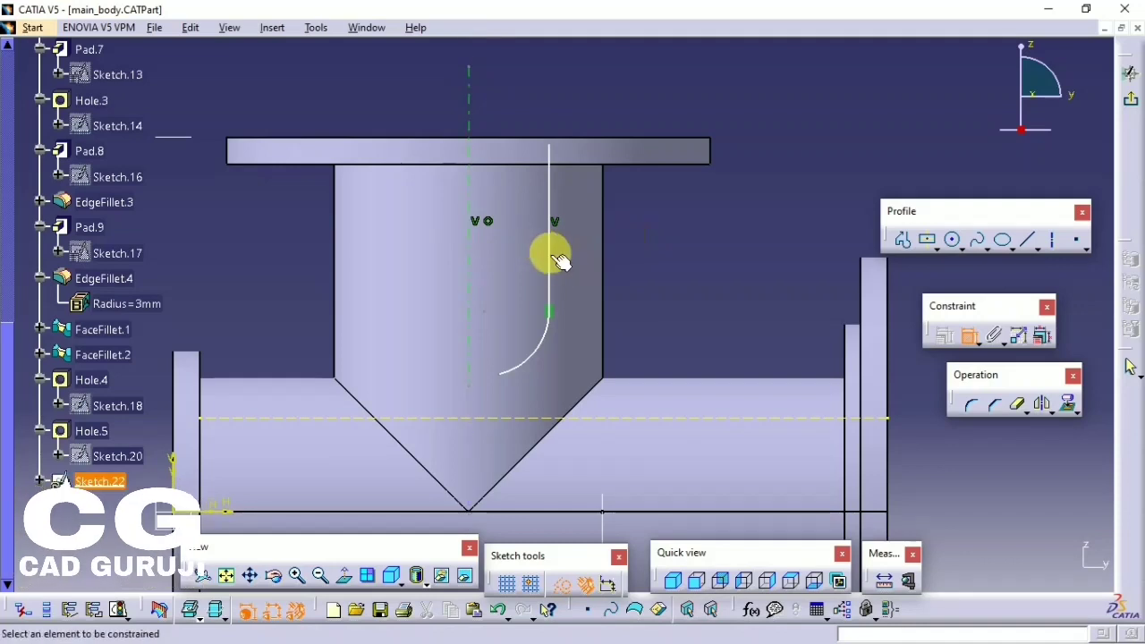
left_click(576, 136)
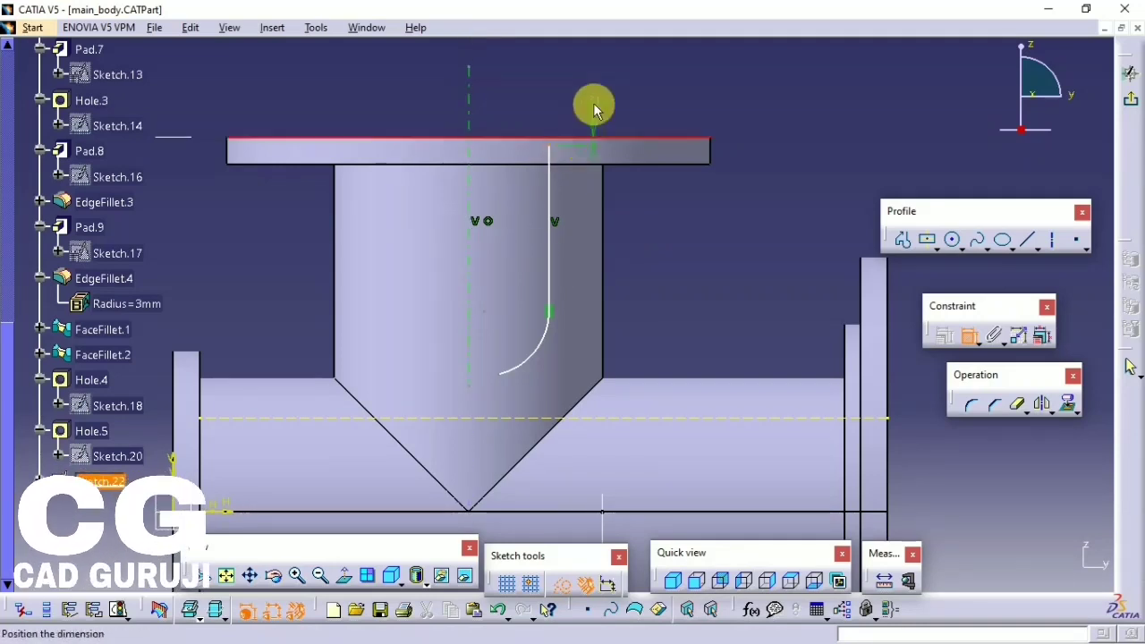
right_click(593, 107)
left_click(659, 182)
- Dimension the vertical line 22.5 mm from the axis
left_click(554, 163)
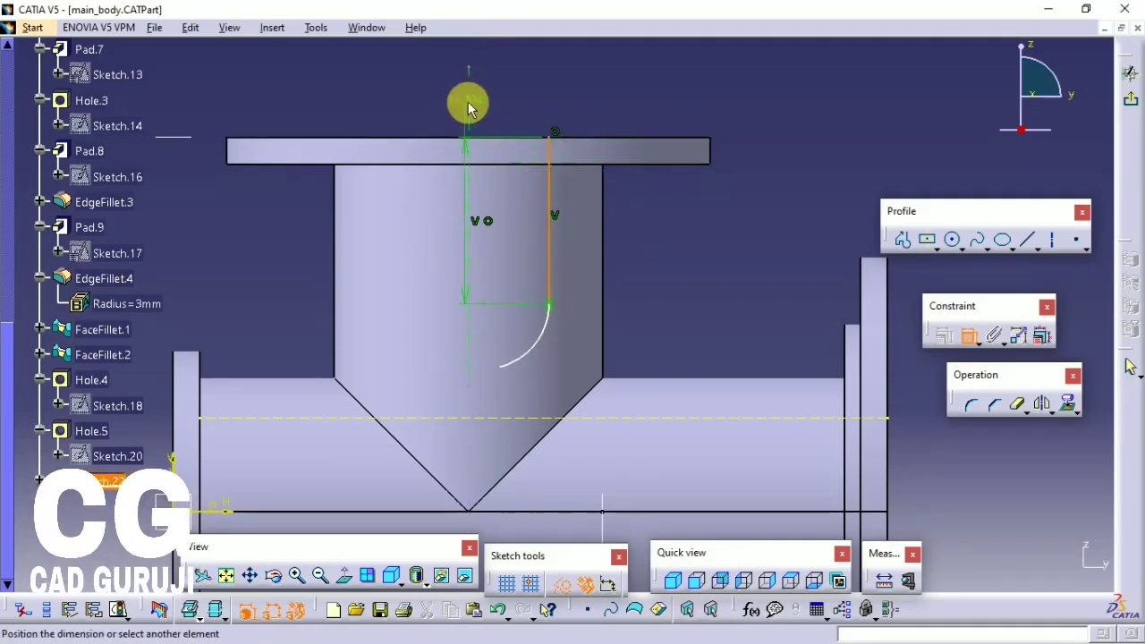
double_click(500, 95)
type("25")
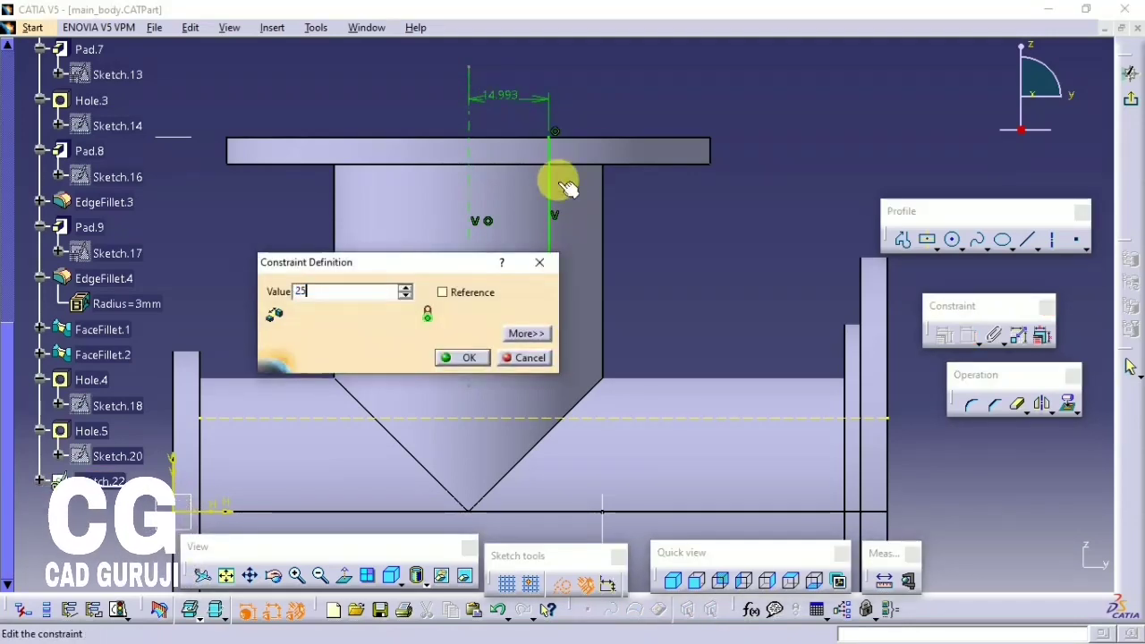
left_click(649, 89)
double_click(524, 97)
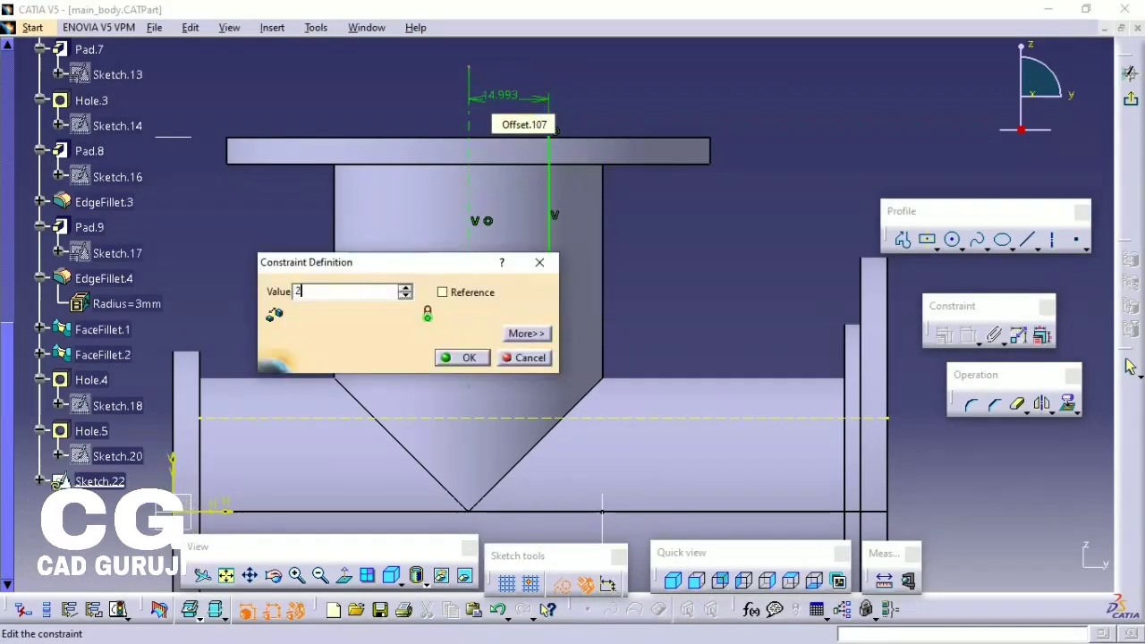
type("2.5")
key("Return")
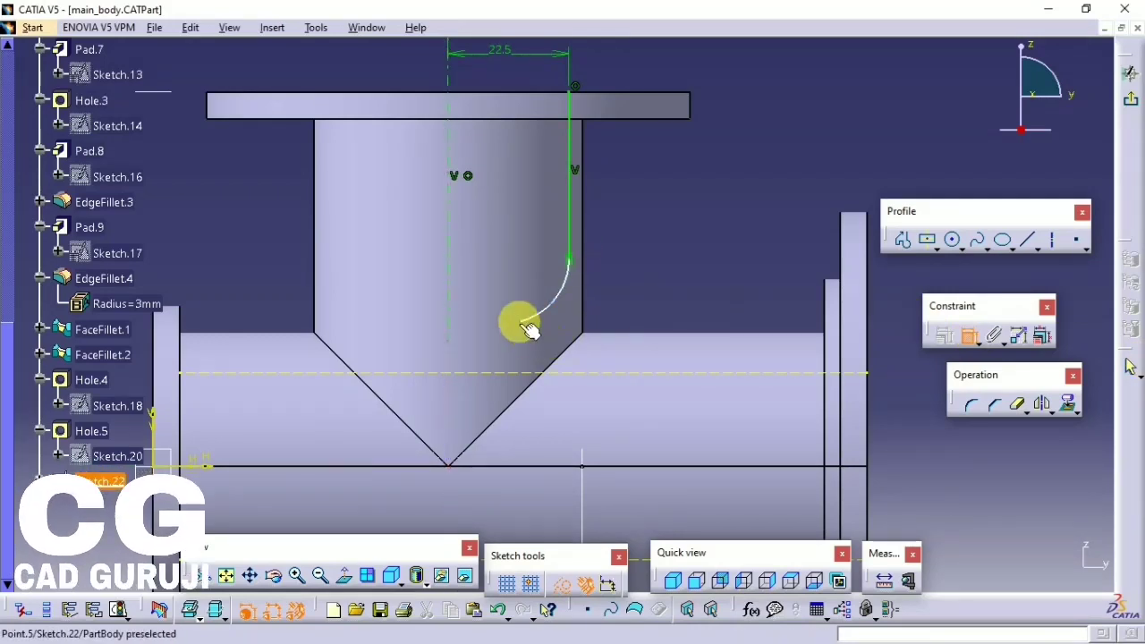
- Put the arc end on the pipe's axis and delete the line-arc tangency
right_click(658, 206)
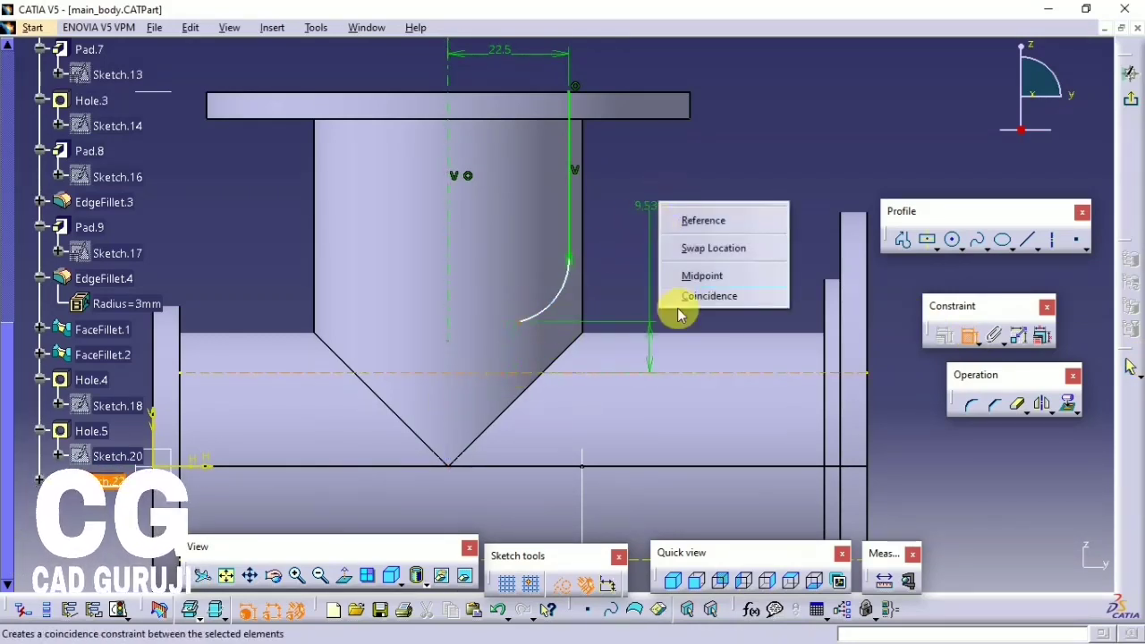
left_click(677, 297)
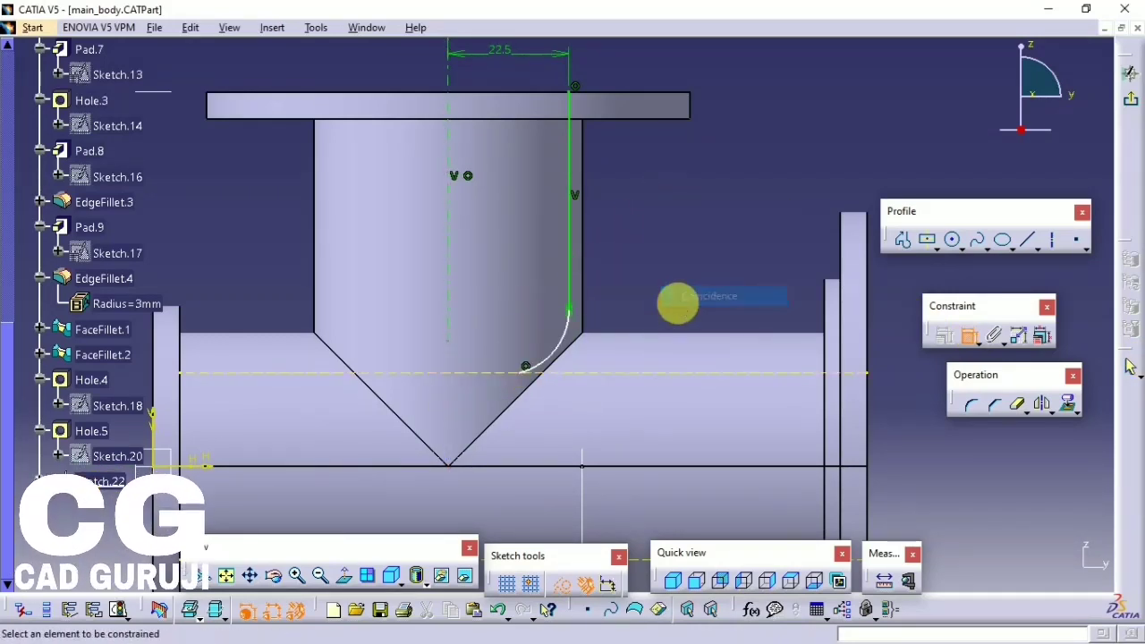
right_click(581, 313)
left_click(617, 505)
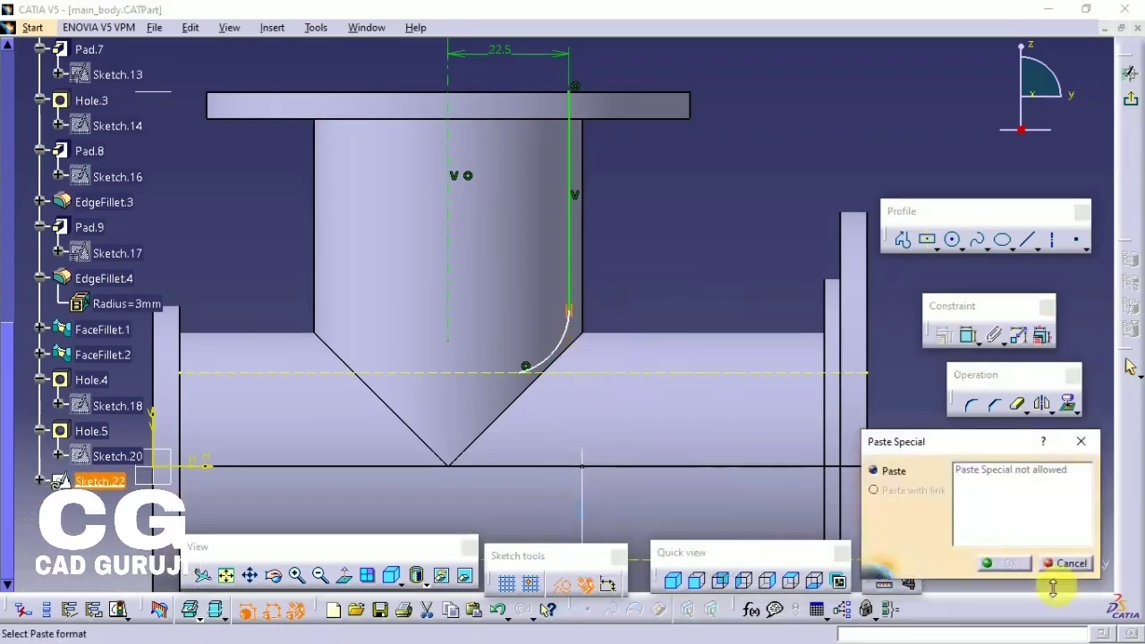
left_click(1072, 445)
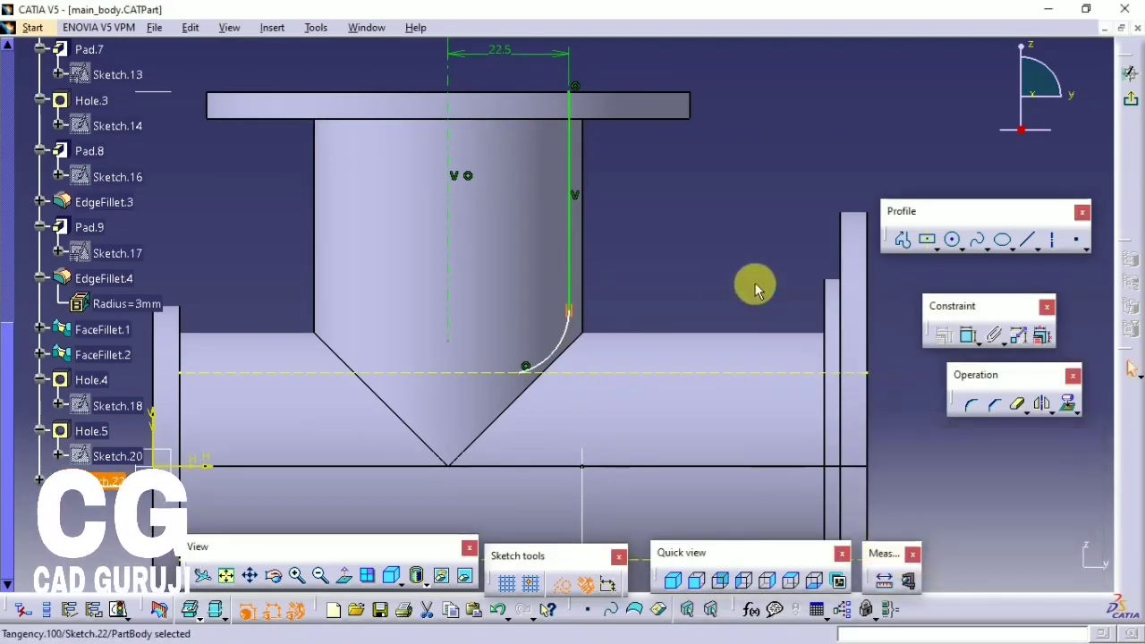
right_click(582, 317)
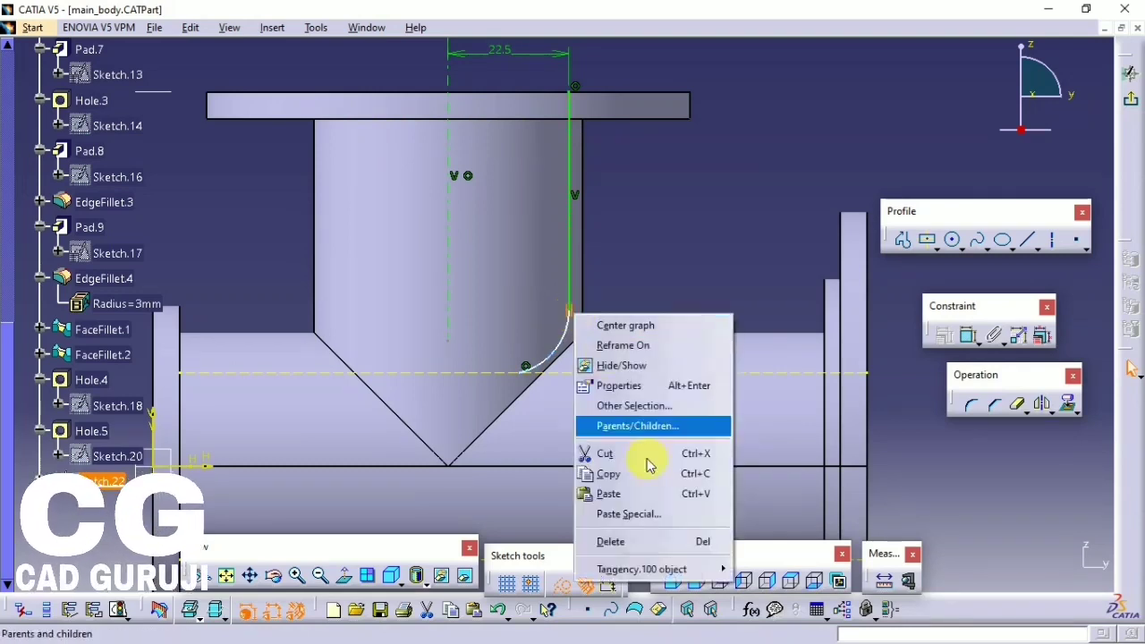
left_click(652, 540)
left_click_drag(579, 319, 566, 292)
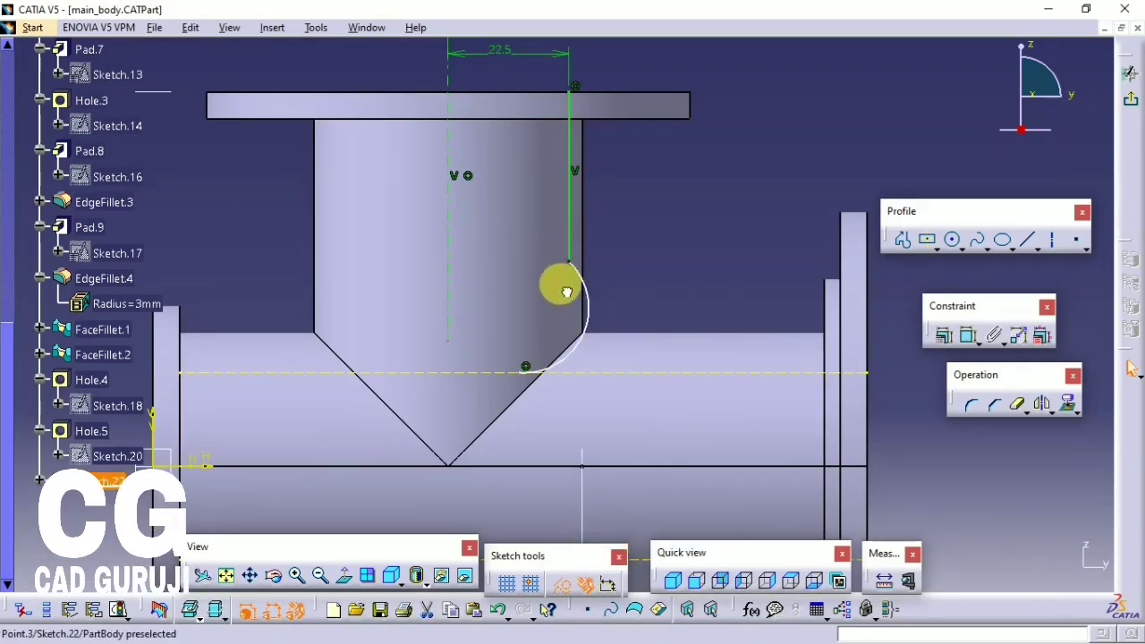
- Add a horizontal dimension to the arc end and open its 13.277 mm value
left_click(962, 344)
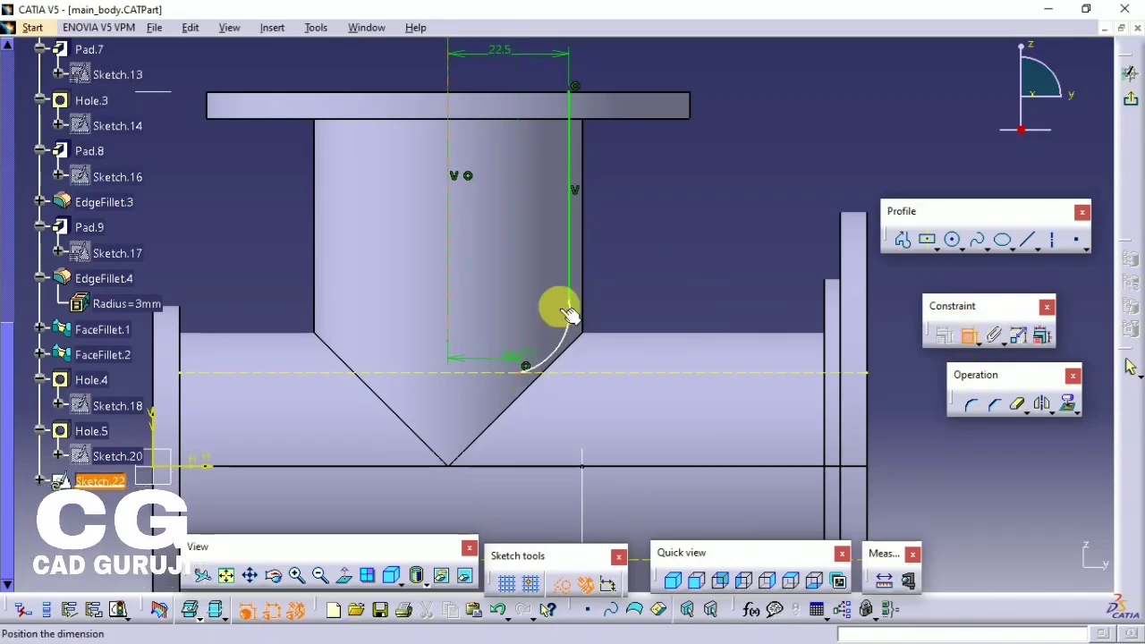
right_click(622, 235)
left_click(659, 333)
double_click(631, 234)
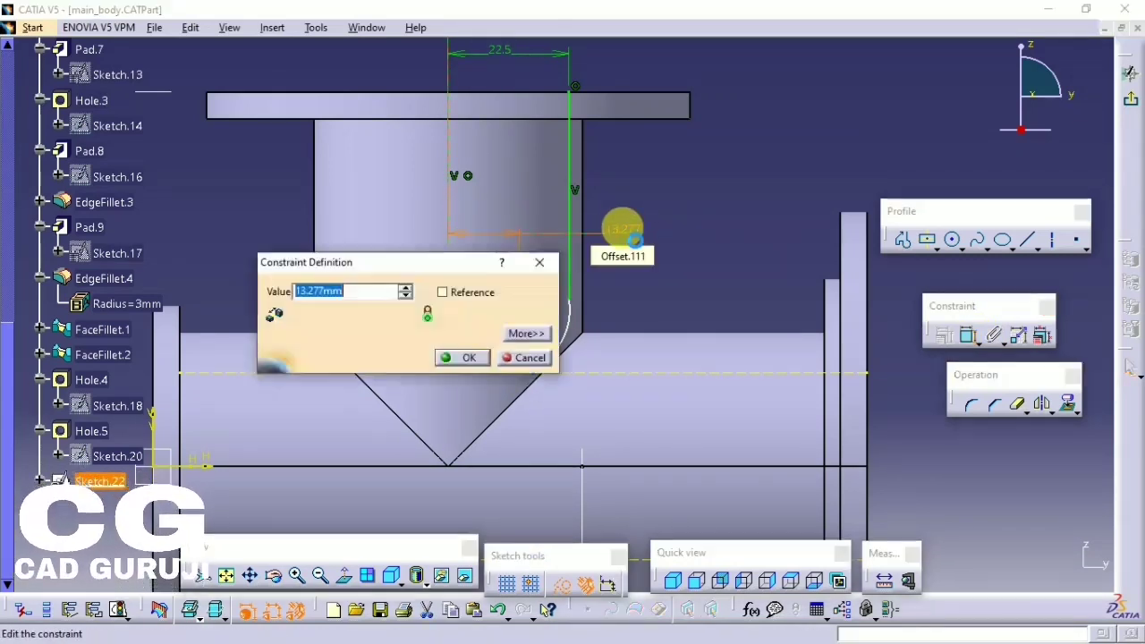
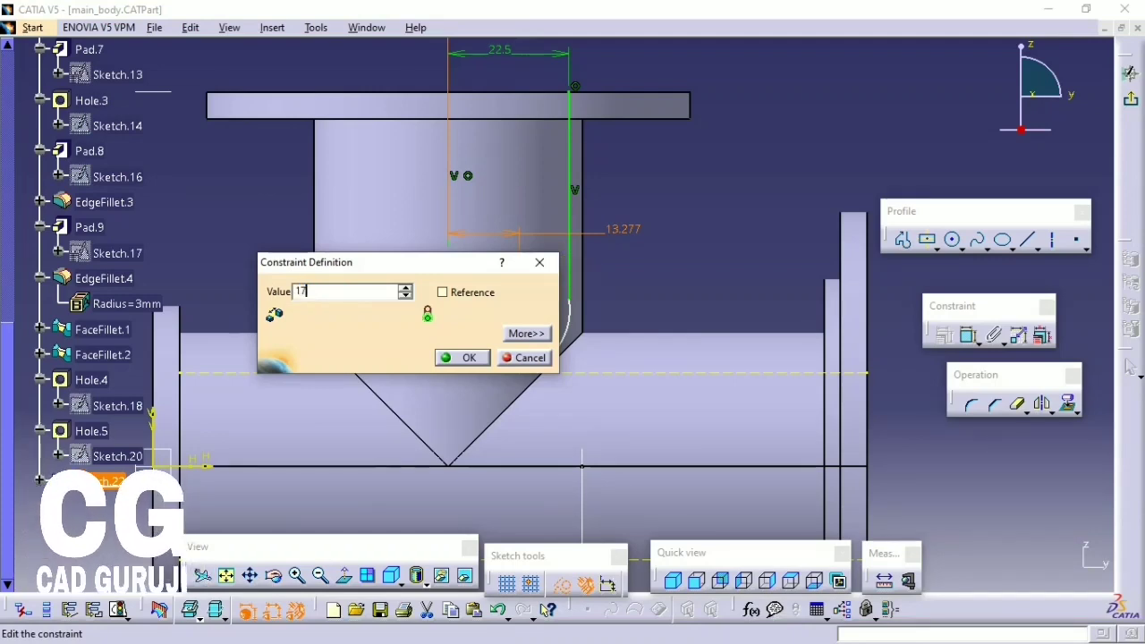
- Change the sketch dimension to 17.5
type(".5mm")
key("Return")
middle_click_drag(626, 248, 699, 281)
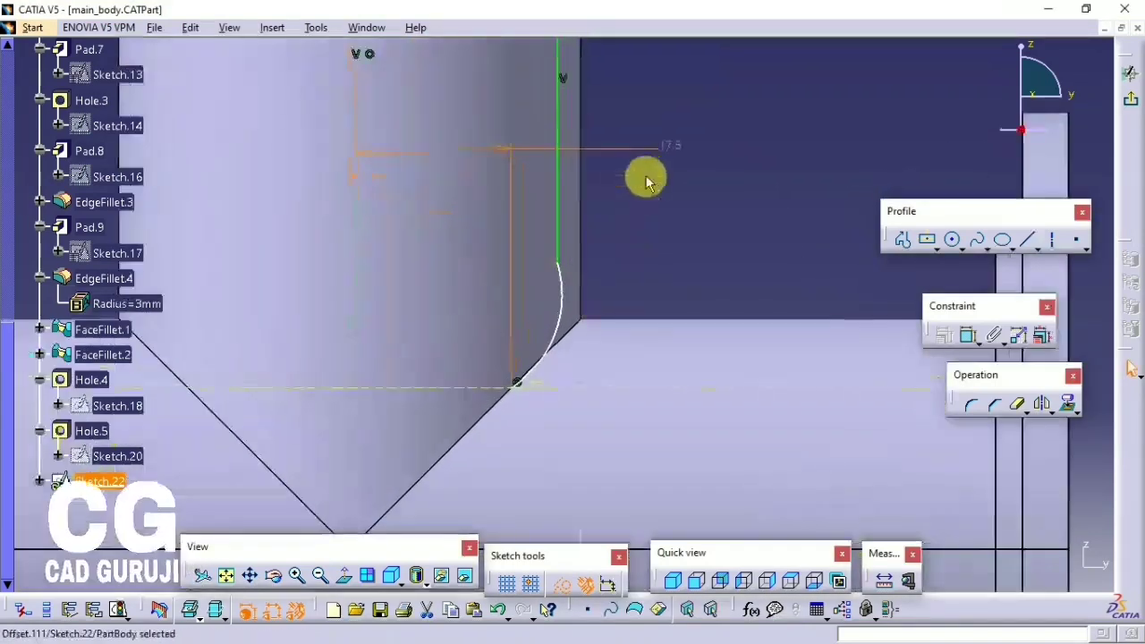
left_click(750, 231)
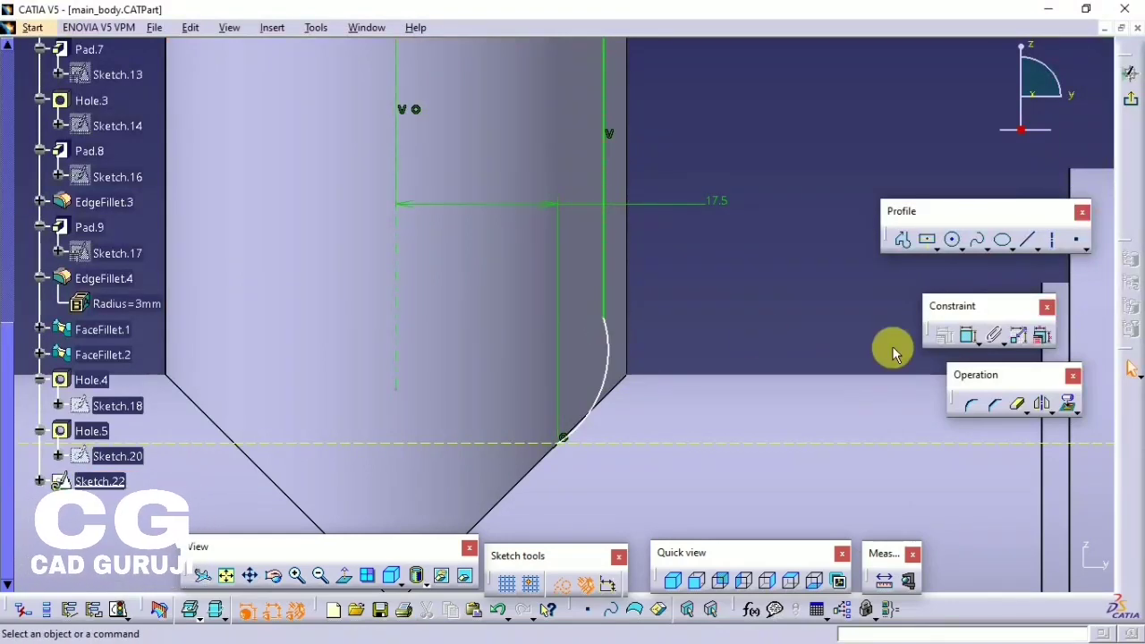
- Make the arc tangent to the vertical line
left_click(967, 338)
left_click(605, 324)
left_click(604, 286)
right_click(669, 259)
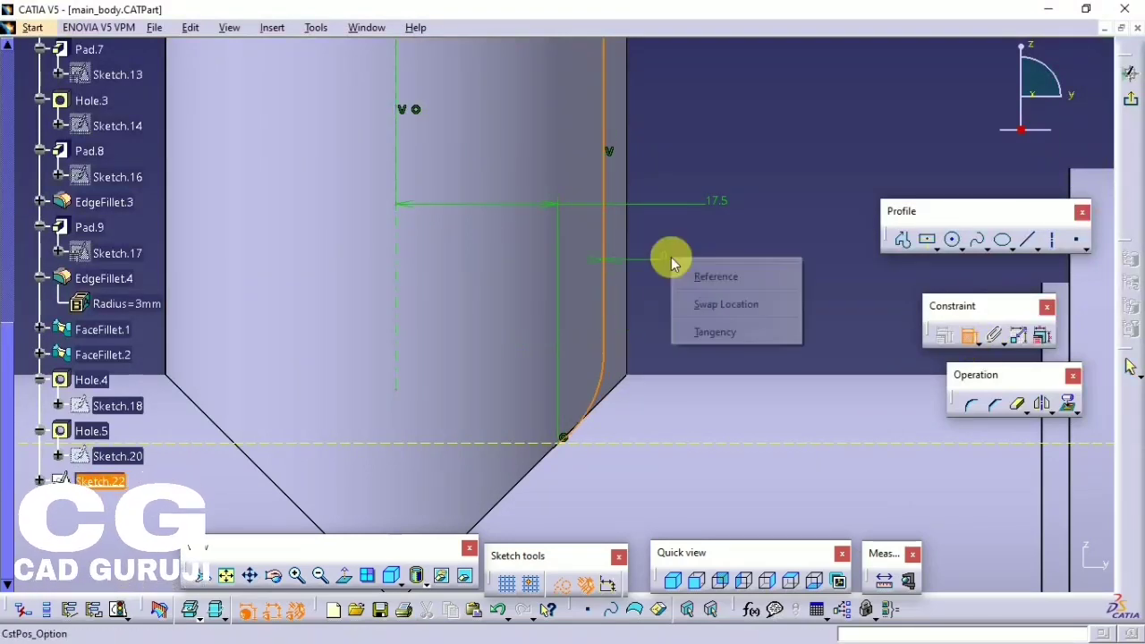
left_click(694, 333)
- Close the profile with lines from the top edge down and across to the arc's end point
middle_click_drag(689, 271, 818, 215)
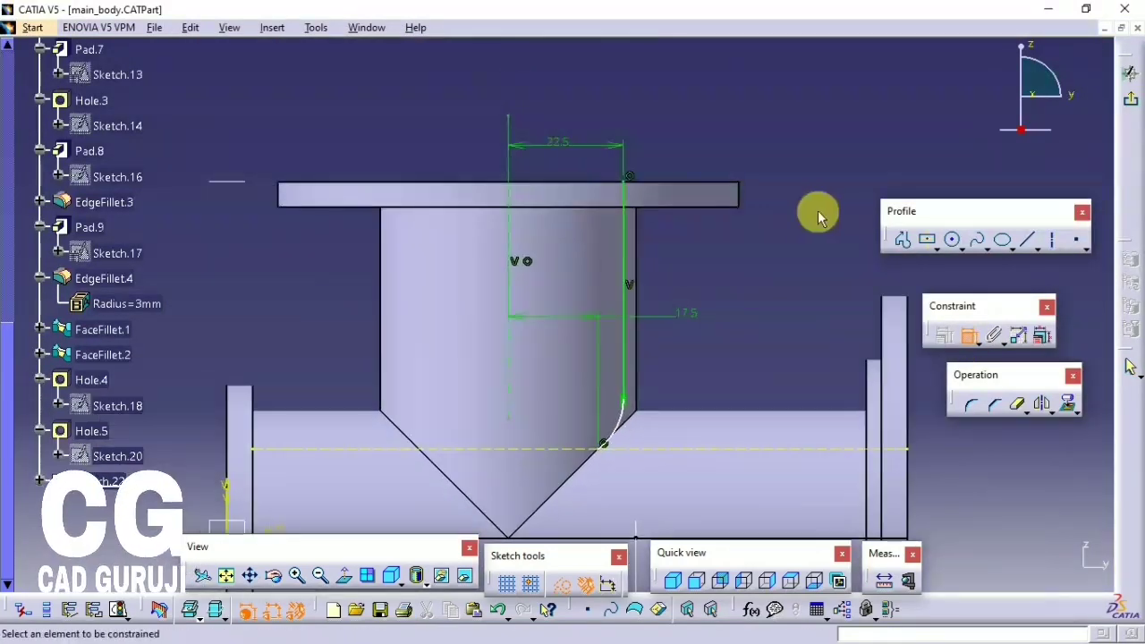
left_click(897, 239)
left_click(507, 115)
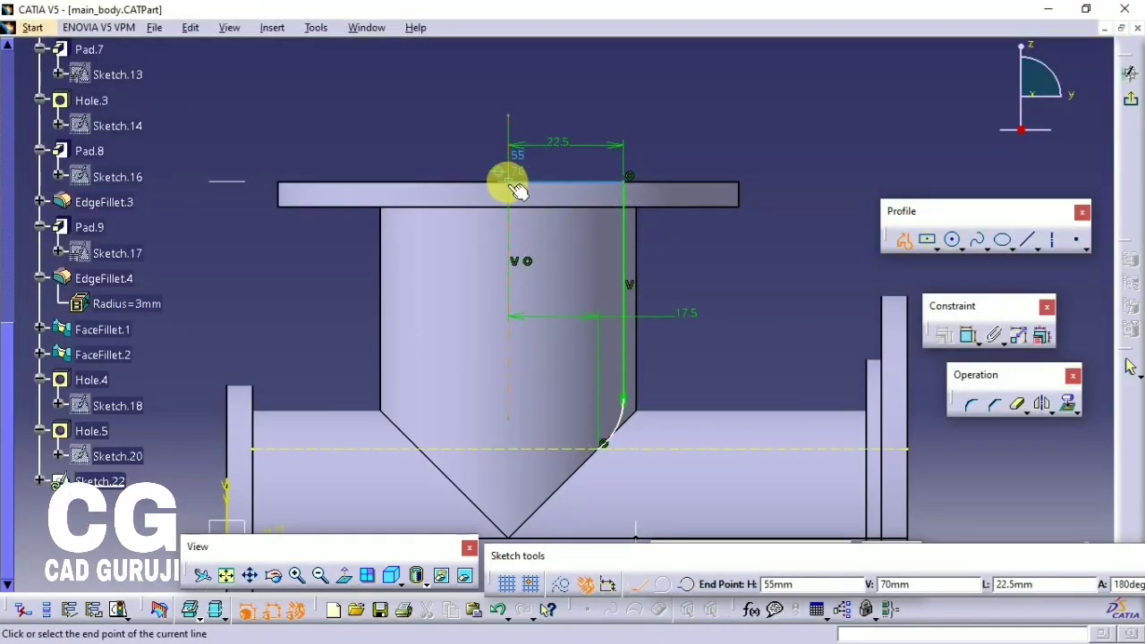
left_click(510, 444)
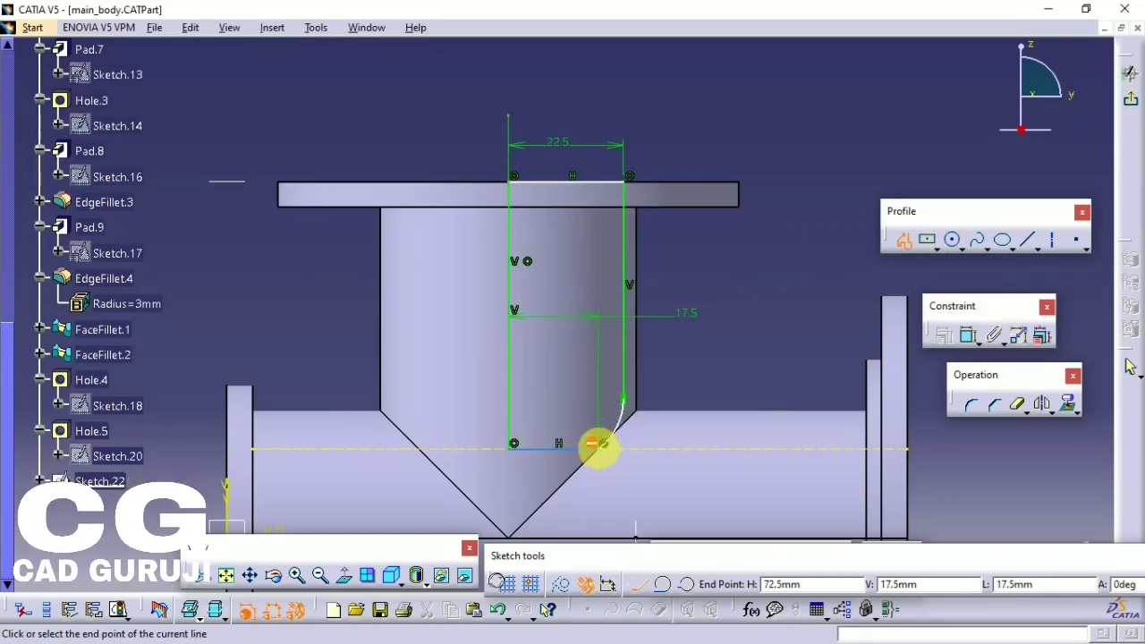
left_click(597, 444)
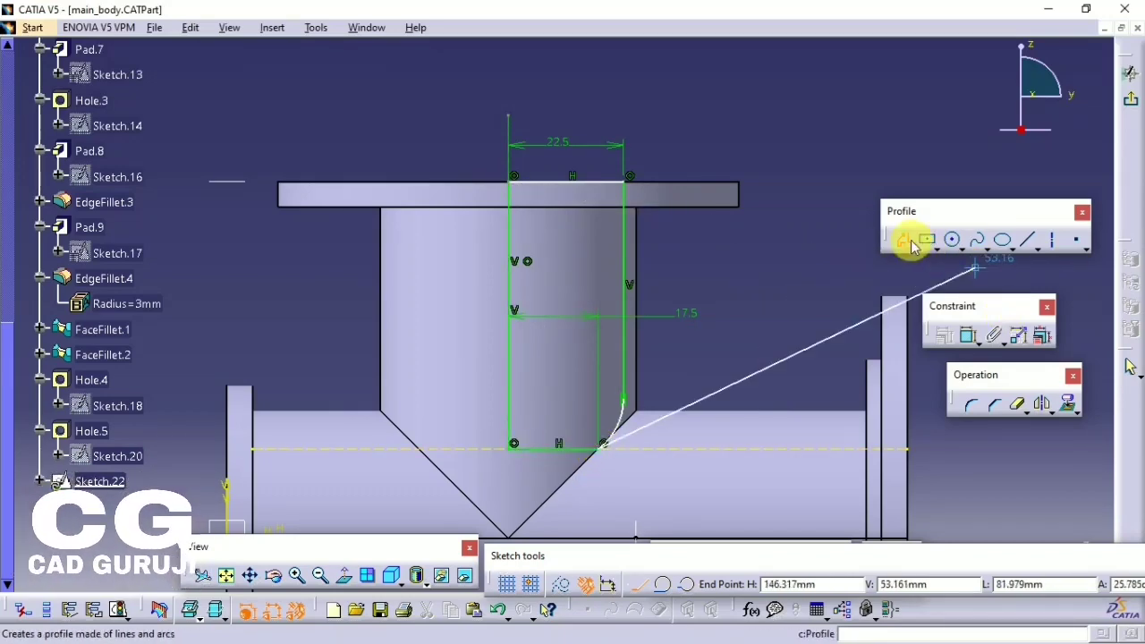
- Exit the sketch and groove it 360° to bore out the neck
left_click(1128, 101)
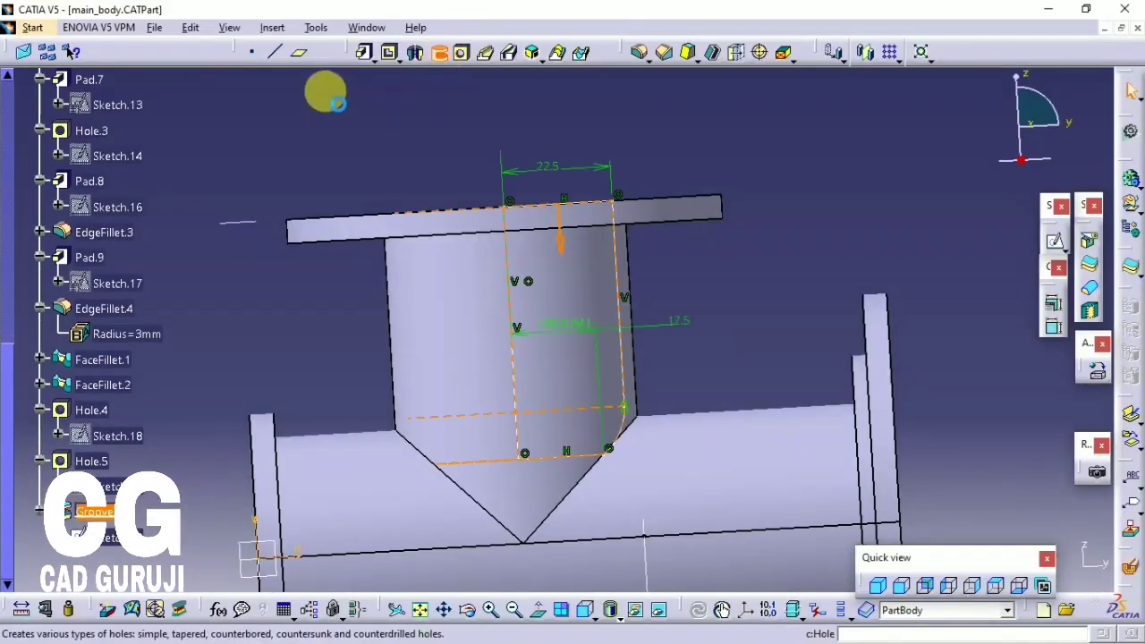
left_click(520, 257)
middle_click_drag(812, 396, 557, 388)
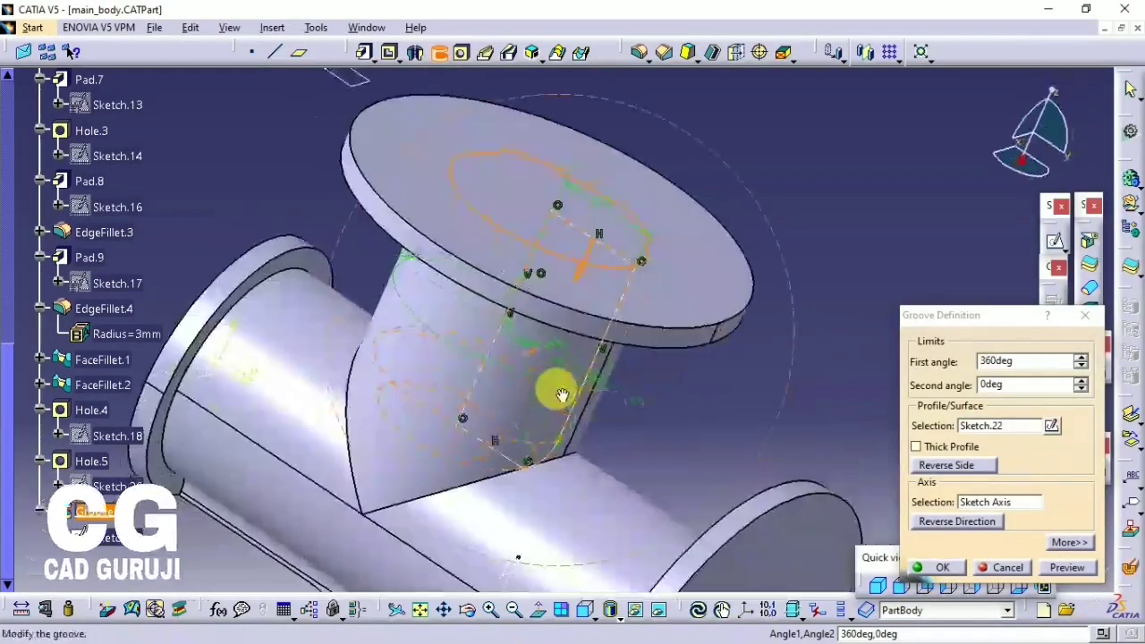
left_click(938, 569)
mouse_move(737, 240)
middle_mouse_down()
mouse_move(605, 486)
mouse_move(511, 468)
mouse_move(567, 239)
mouse_move(557, 263)
mouse_move(600, 179)
mouse_move(659, 352)
mouse_move(588, 407)
mouse_move(684, 374)
middle_mouse_up()
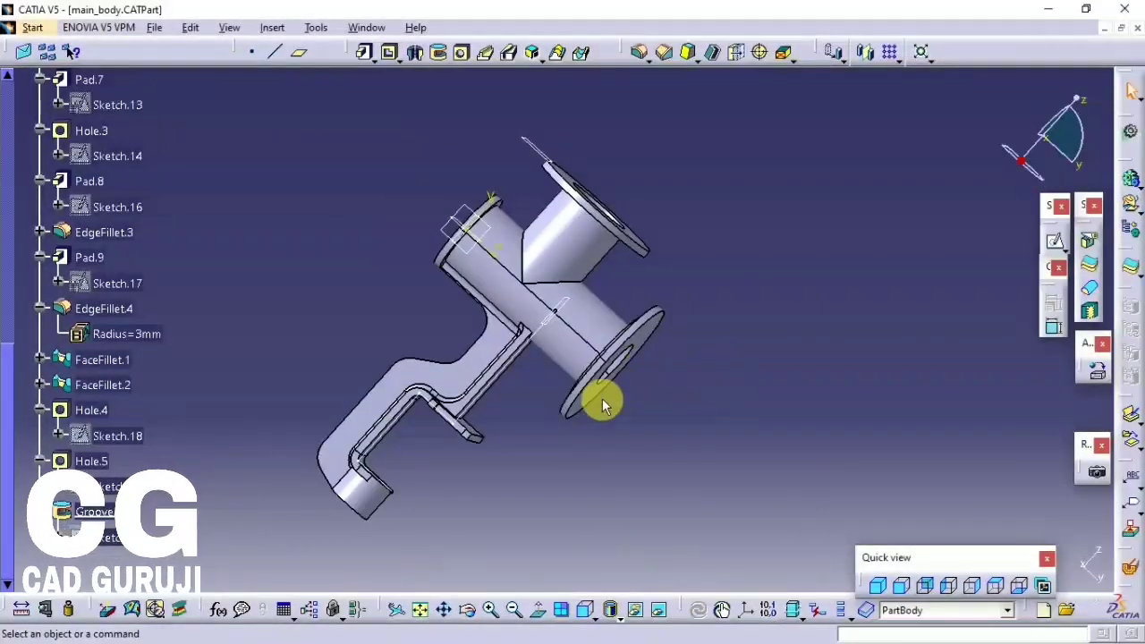
mouse_move(602, 400)
middle_mouse_down()
mouse_move(491, 439)
mouse_move(454, 51)
middle_mouse_up()
- Cut a blind 89 mm hole, 10 mm deep, into the top flange face and save the part
left_click(461, 52)
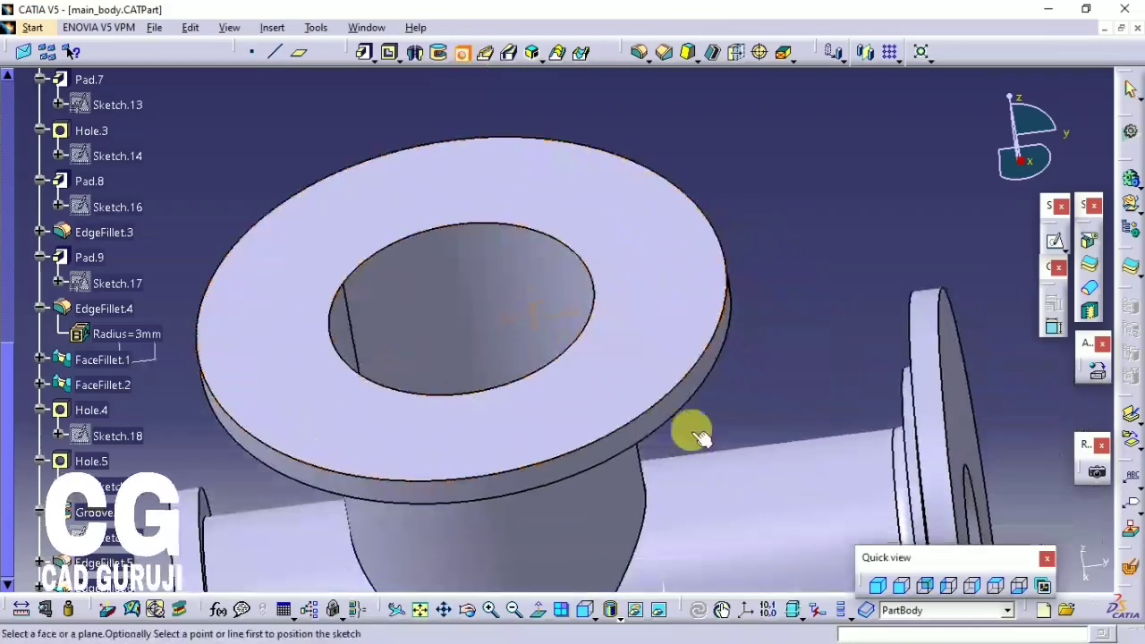
left_click(657, 397)
type("89")
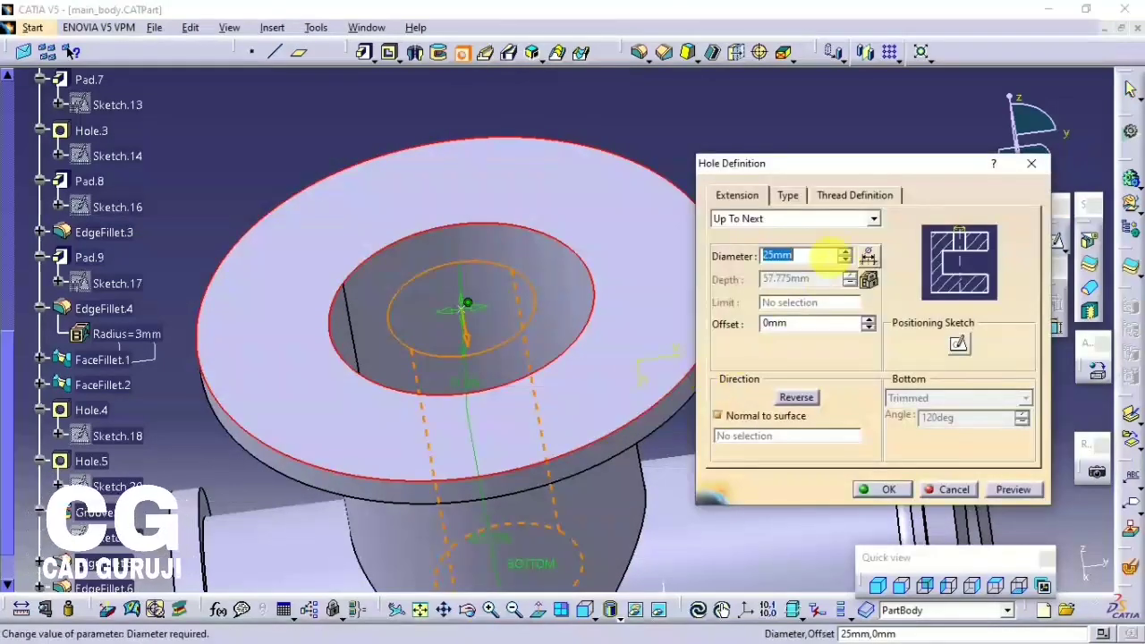
left_click(795, 224)
left_click(761, 229)
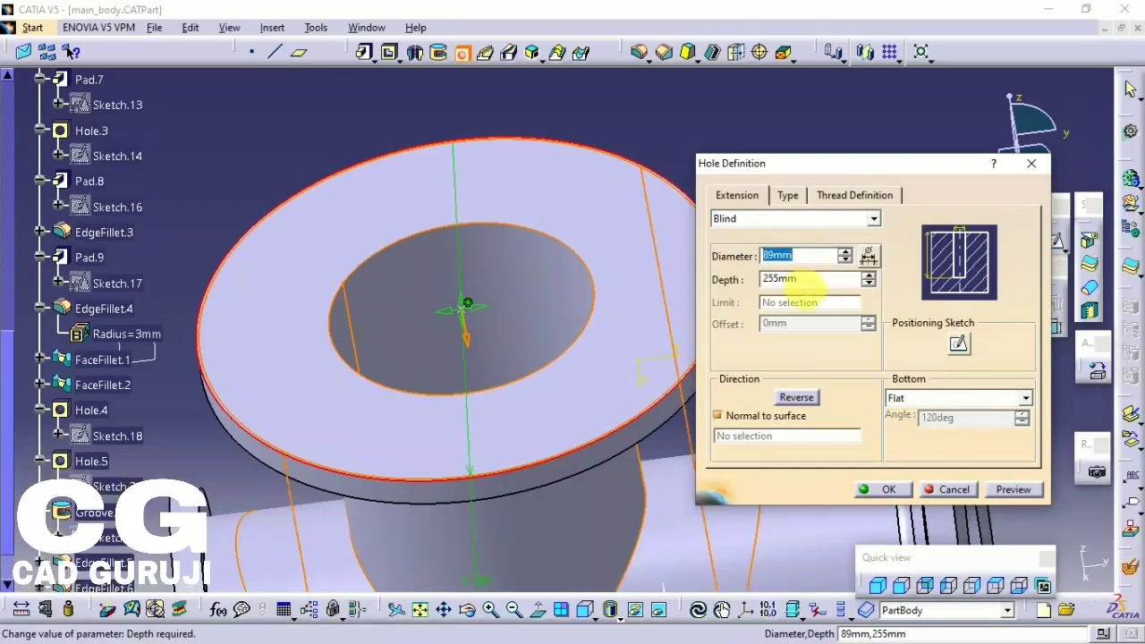
type("0")
mouse_move(524, 419)
middle_mouse_down()
mouse_move(473, 346)
mouse_move(498, 307)
middle_mouse_up()
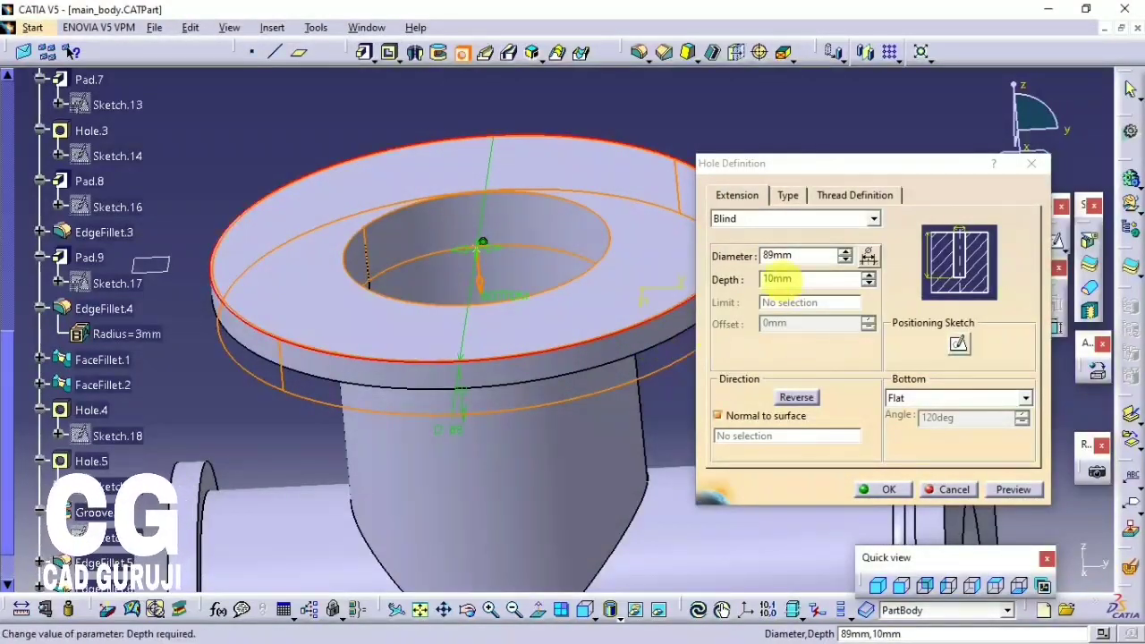
double_click(809, 280)
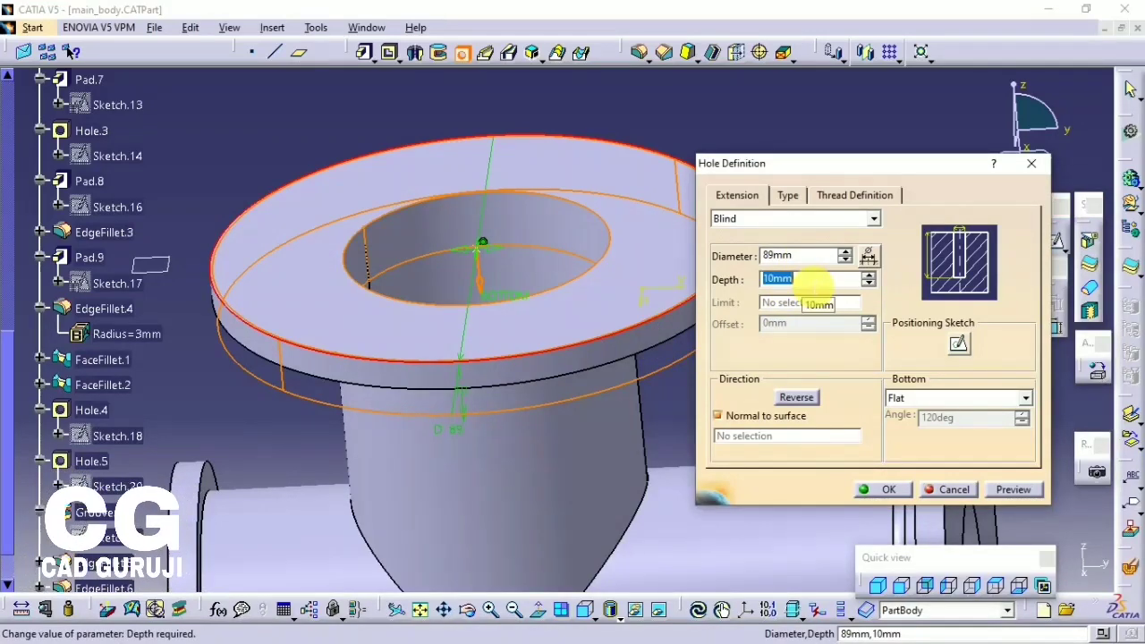
type("2")
left_click(807, 281)
left_click(882, 489)
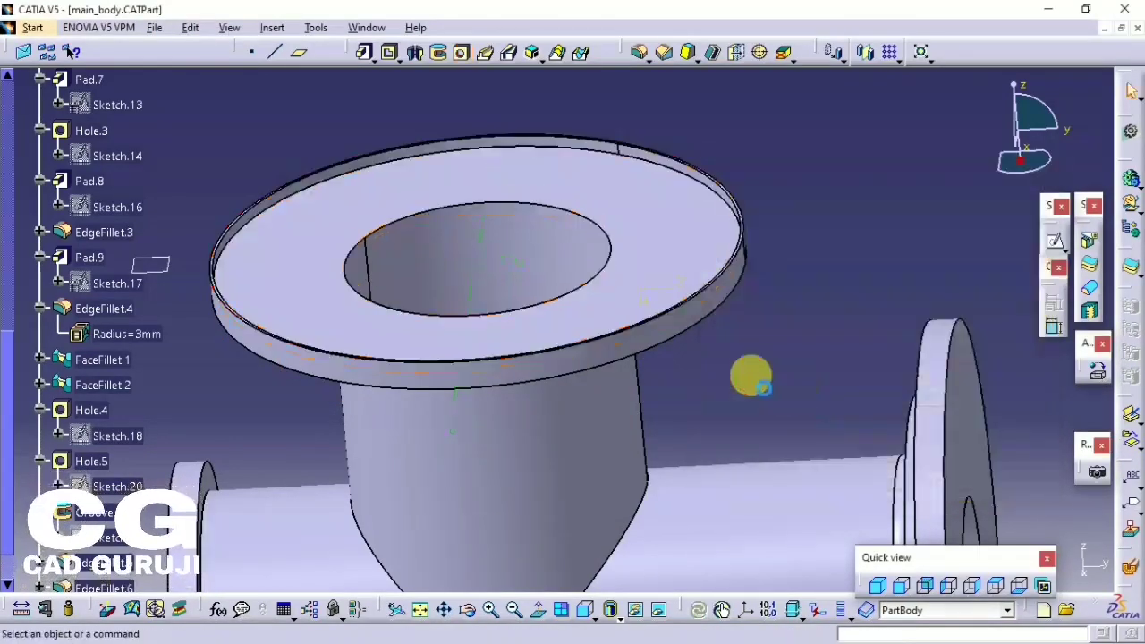
mouse_move(748, 378)
middle_mouse_down()
mouse_move(480, 420)
mouse_move(524, 345)
mouse_move(455, 332)
mouse_move(519, 384)
middle_mouse_up()
key("ctrl+s")
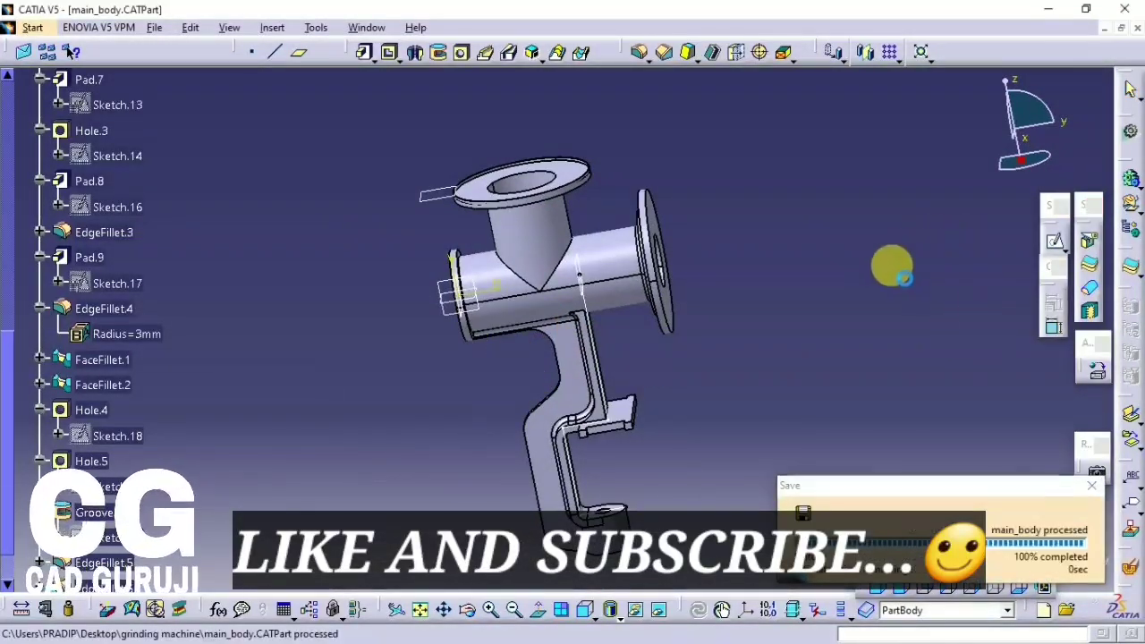
- Apply the Fire Red painting material to the part and switch to material shading
left_click(1096, 371)
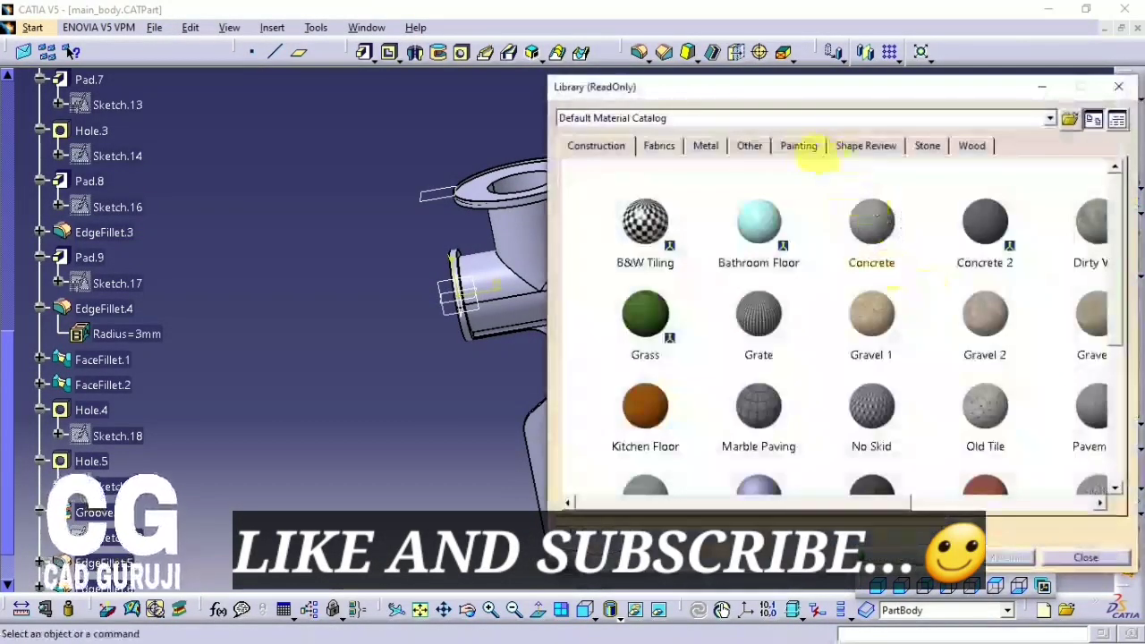
left_click(799, 145)
left_click_drag(745, 406, 341, 331)
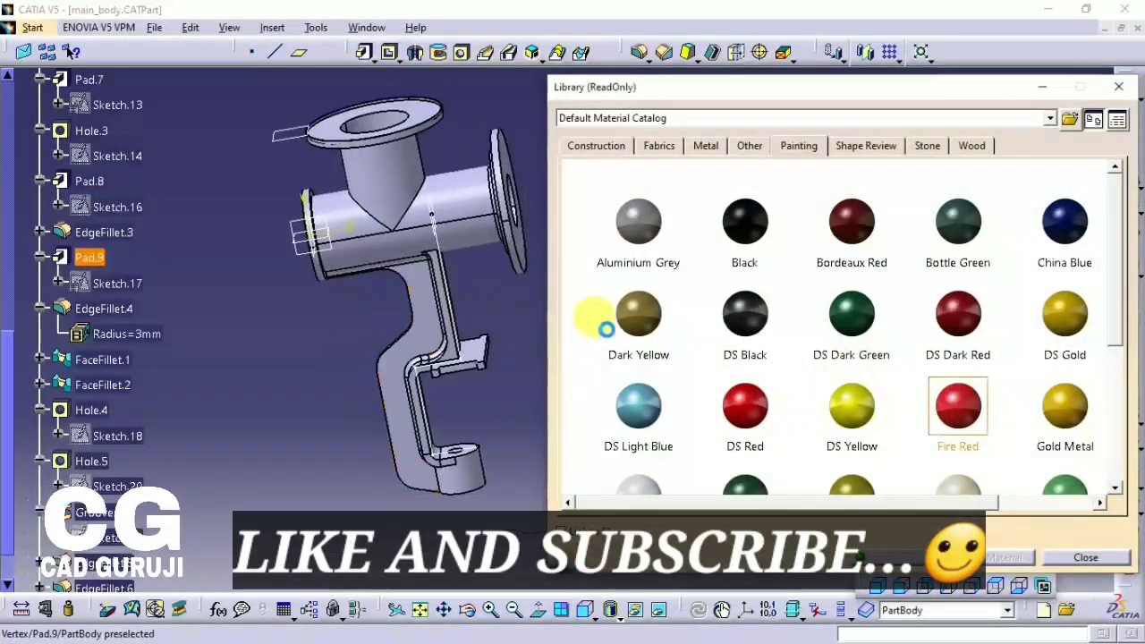
left_click_drag(958, 407, 448, 221)
mouse_move(957, 407)
left_mouse_down()
mouse_move(372, 253)
mouse_move(482, 417)
left_mouse_up()
left_click(622, 610)
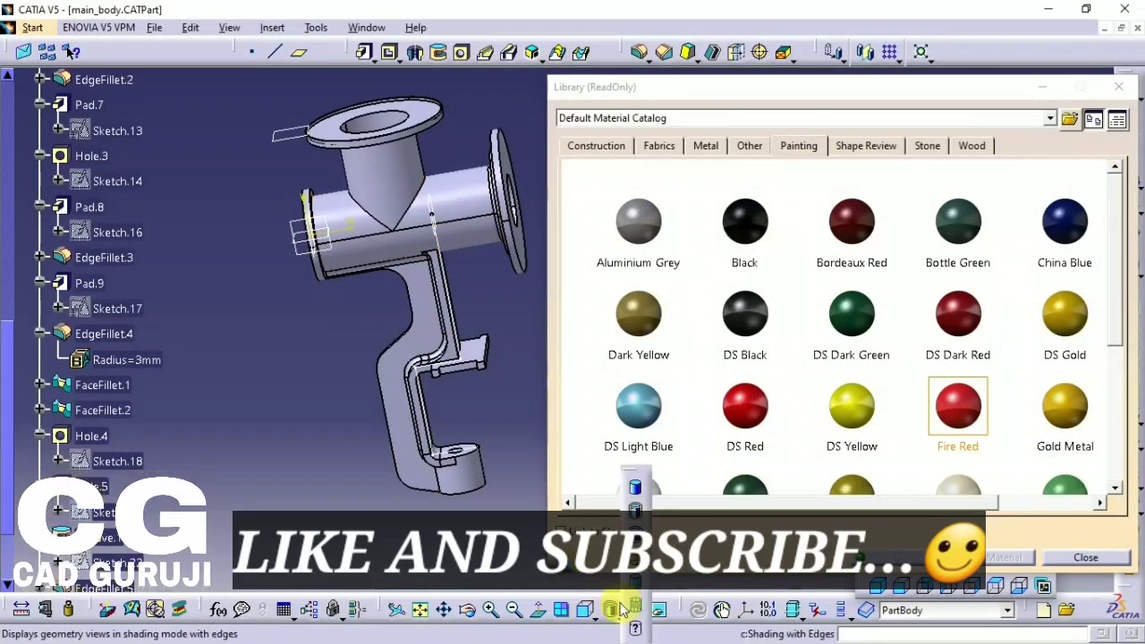
left_click(635, 586)
- Close the material library, hide the leftover sketch, and save the part
mouse_move(319, 435)
middle_mouse_down()
mouse_move(358, 491)
mouse_move(324, 391)
mouse_move(456, 376)
mouse_move(515, 353)
middle_mouse_up()
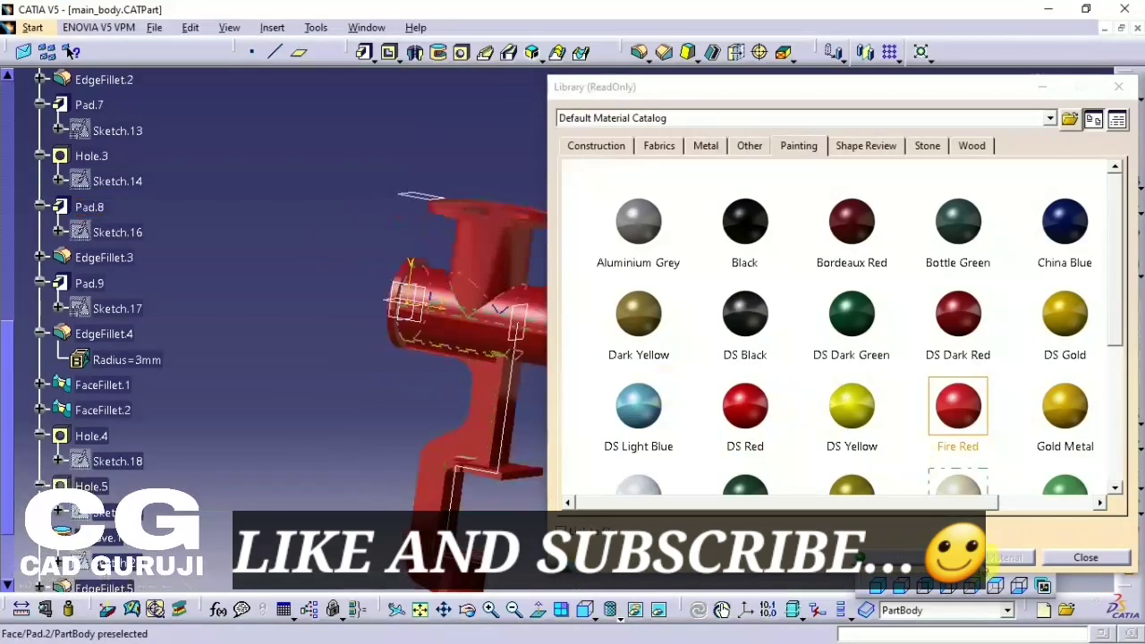
left_click(1083, 559)
mouse_move(682, 289)
middle_mouse_down()
mouse_move(596, 449)
mouse_move(666, 369)
mouse_move(334, 169)
middle_mouse_up()
right_click(396, 209)
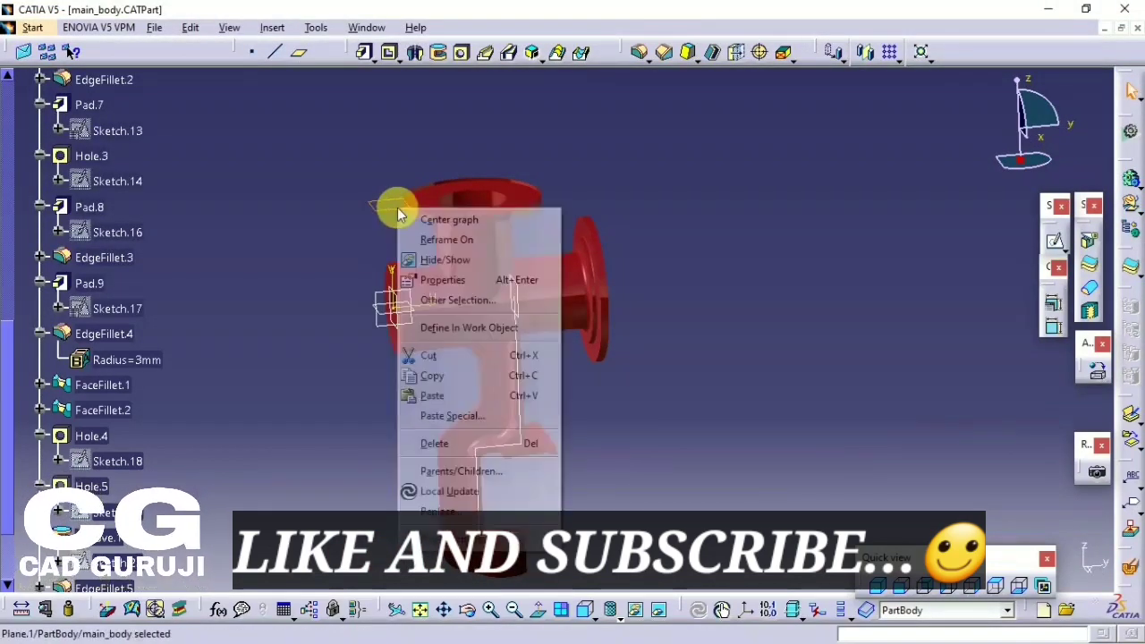
left_click(444, 259)
right_click(521, 370)
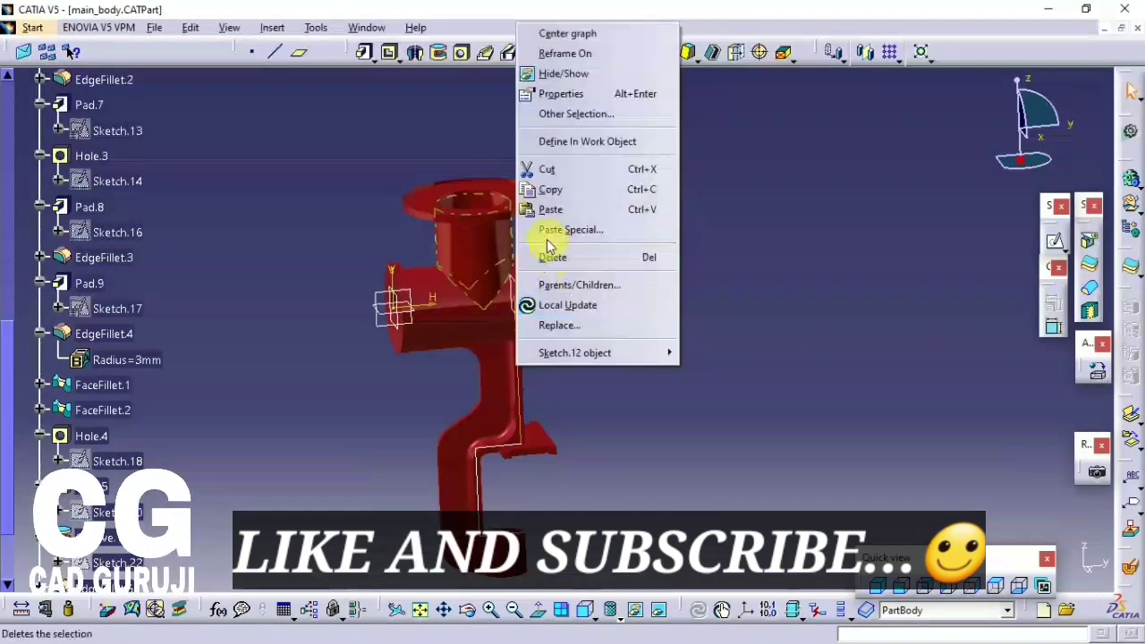
left_click(547, 73)
right_click(515, 291)
left_click(575, 334)
mouse_move(728, 318)
middle_mouse_down()
mouse_move(586, 431)
mouse_move(590, 414)
mouse_move(641, 429)
mouse_move(590, 396)
mouse_move(601, 399)
middle_mouse_up()
key("ctrl+s")
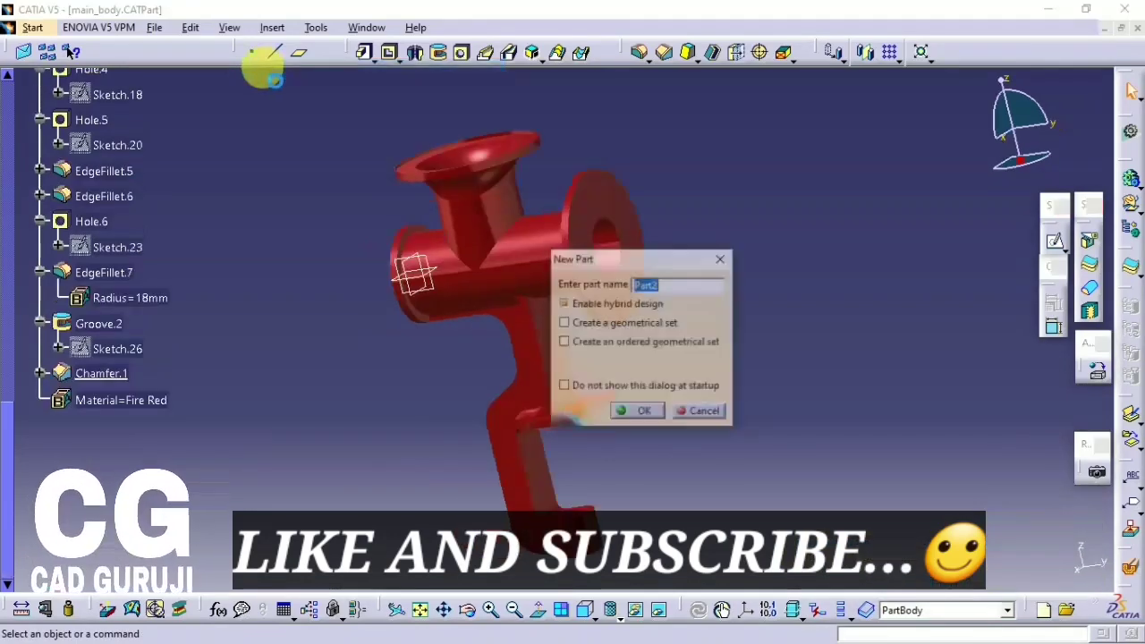
- Create a new part named handle and start a sketch on the yz plane
type("handle")
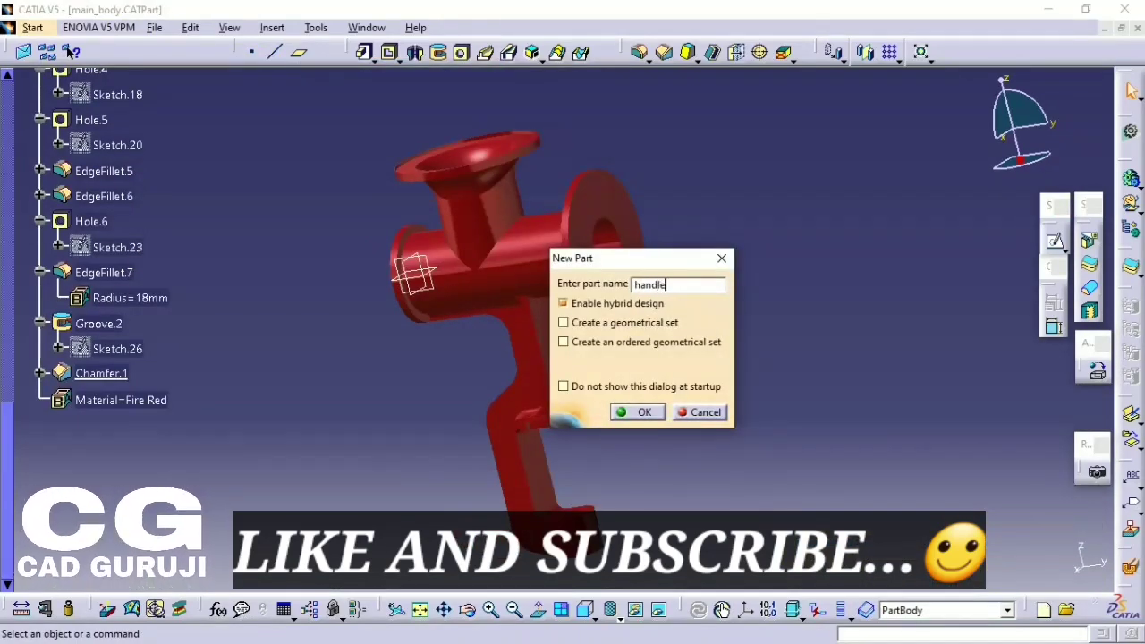
key("Return")
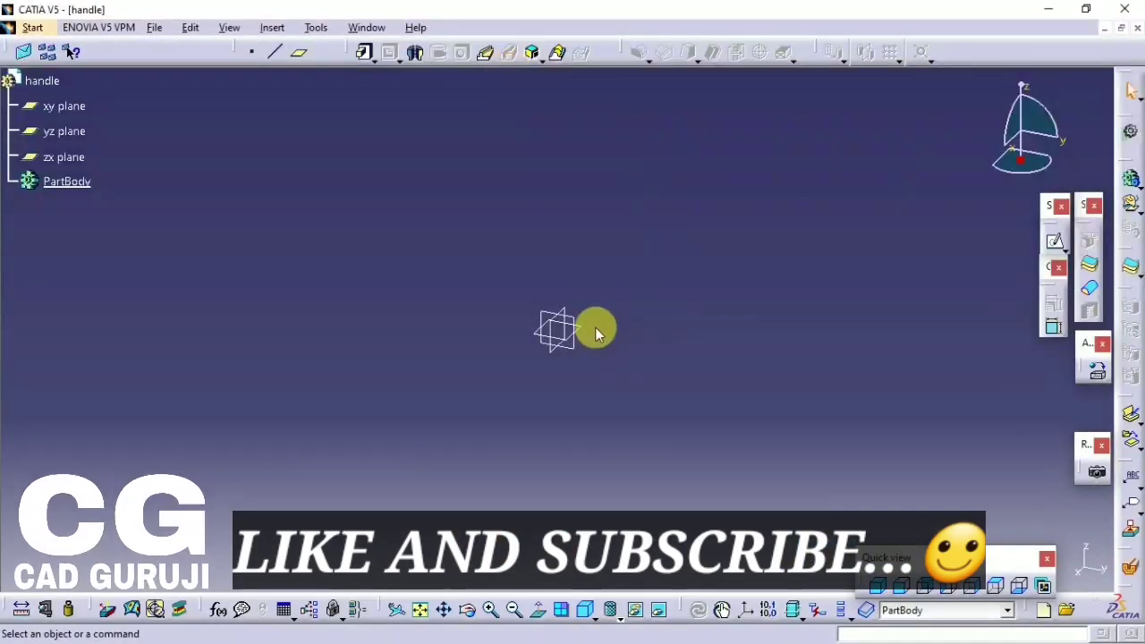
left_click(594, 331)
left_click(1055, 241)
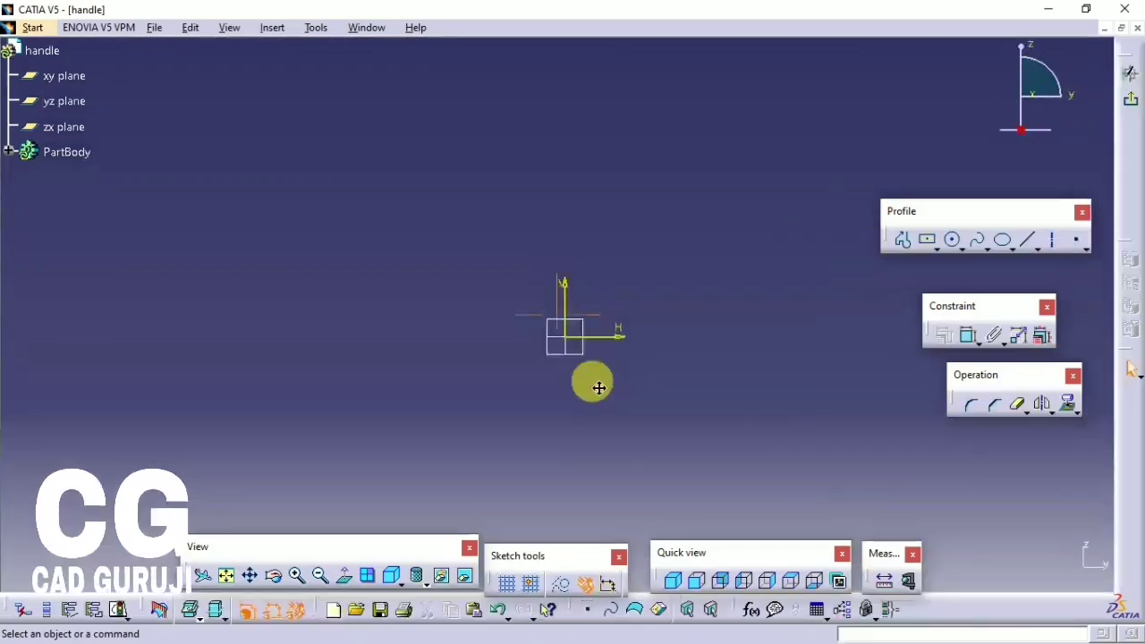
- Draw a circle at the origin with diameter 170
left_click(941, 250)
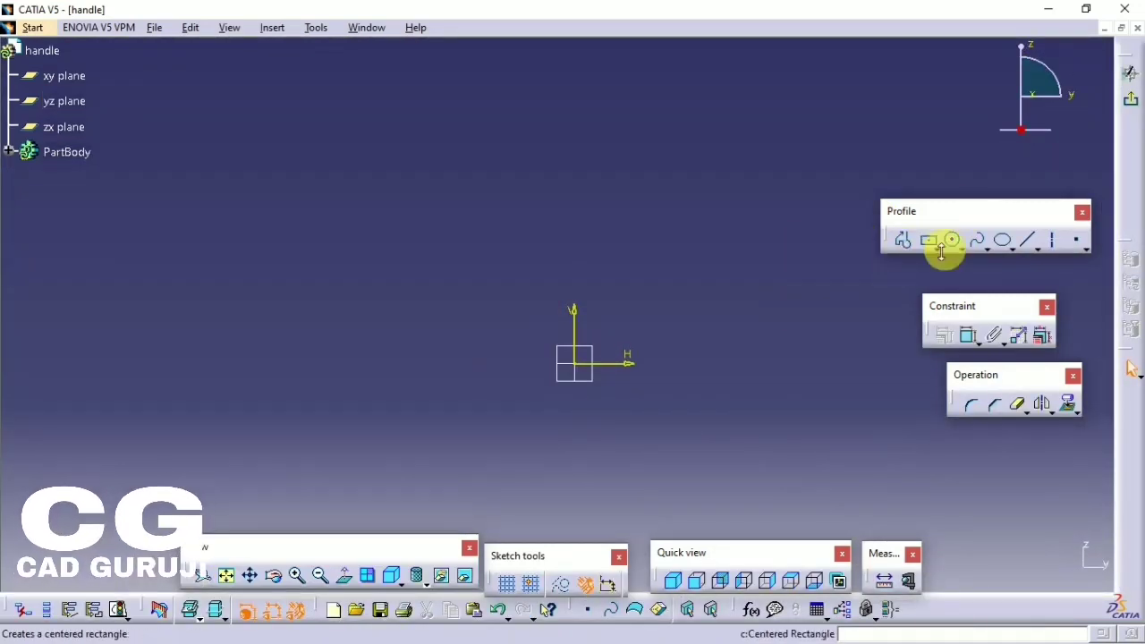
left_click(573, 362)
left_click(573, 213)
left_click(967, 335)
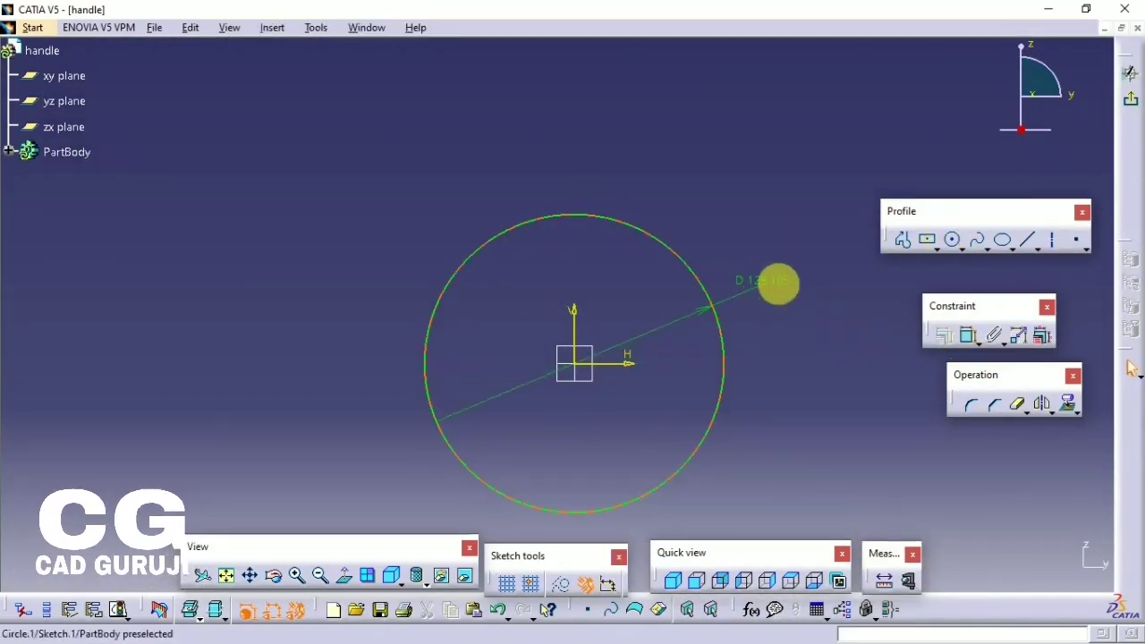
double_click(777, 281)
type("170")
key("Return")
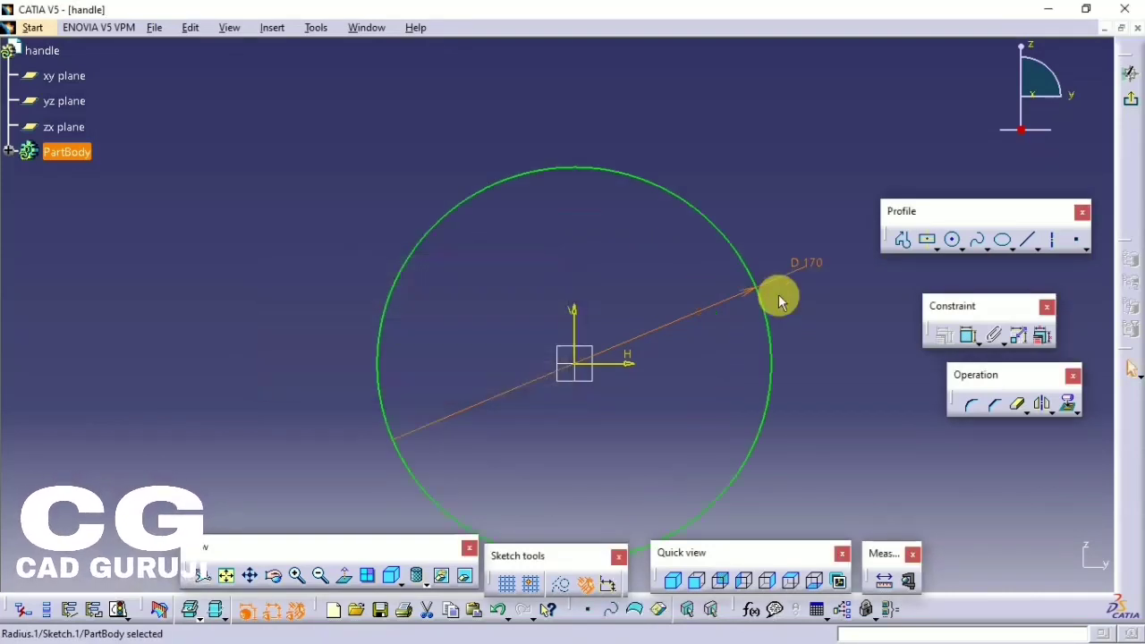
- Add a second circle at the origin with diameter 135
left_click(953, 243)
left_click(1005, 256)
left_click(555, 327)
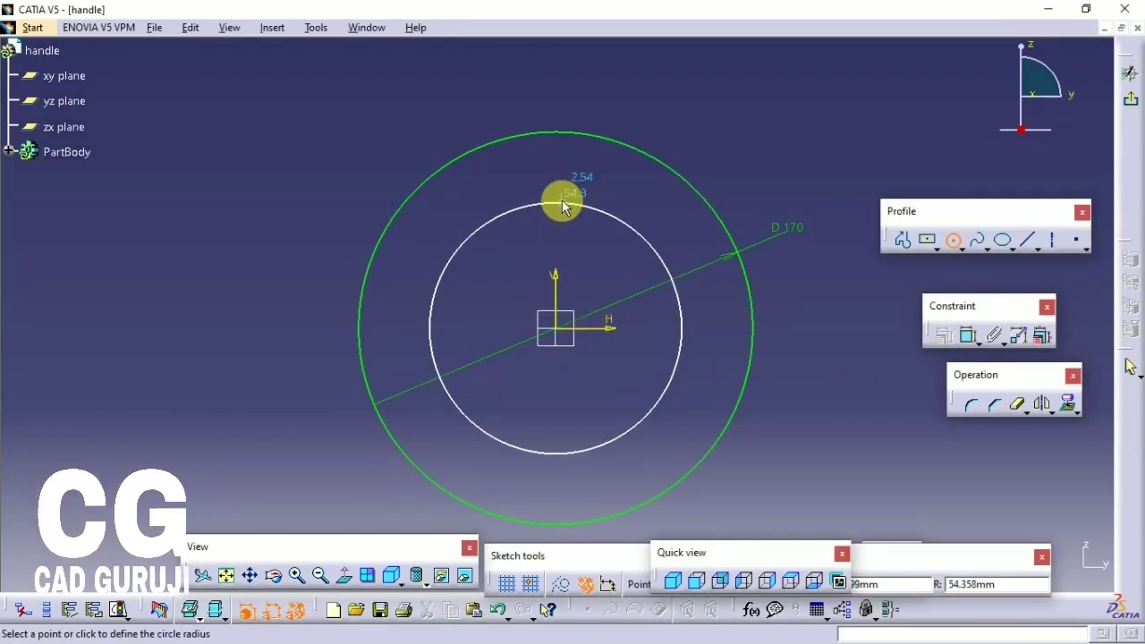
left_click(562, 202)
left_click(967, 336)
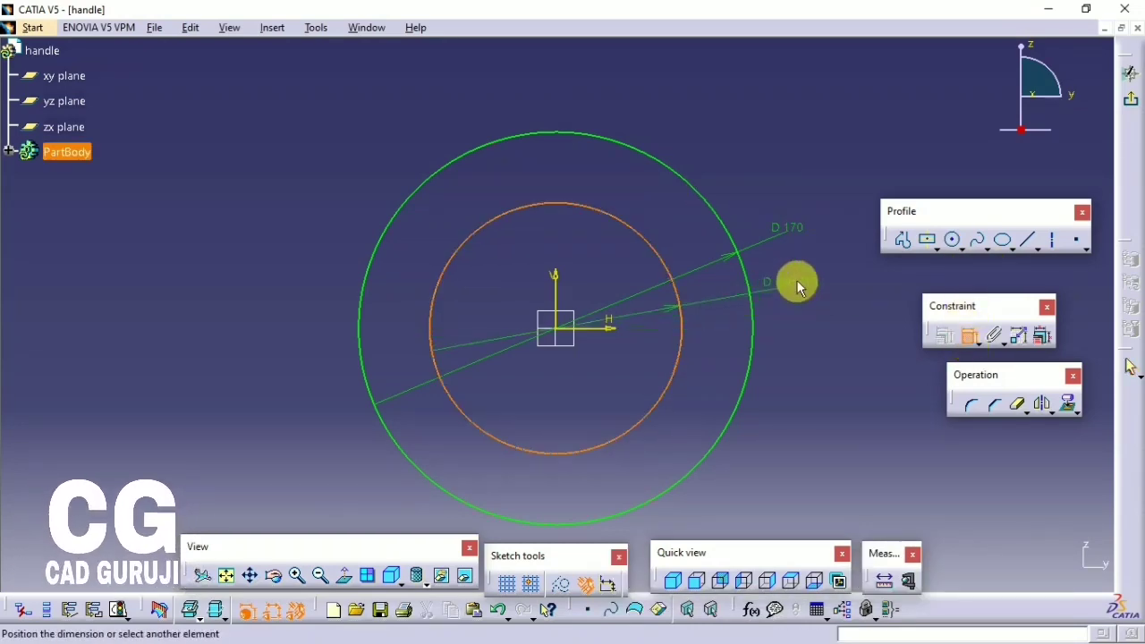
left_click(796, 277)
double_click(794, 284)
key("Return")
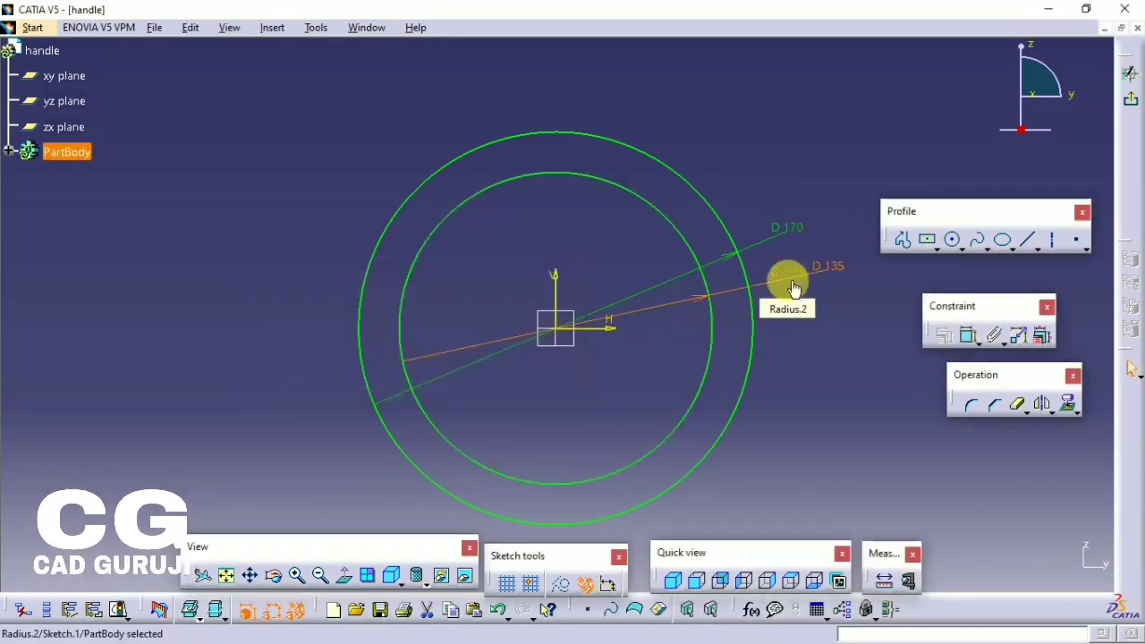
- Draw the shaft outline as two lines joined by a rounded top, rising from the ring
mouse_move(782, 295)
middle_mouse_down()
mouse_move(646, 378)
mouse_move(603, 322)
middle_mouse_up()
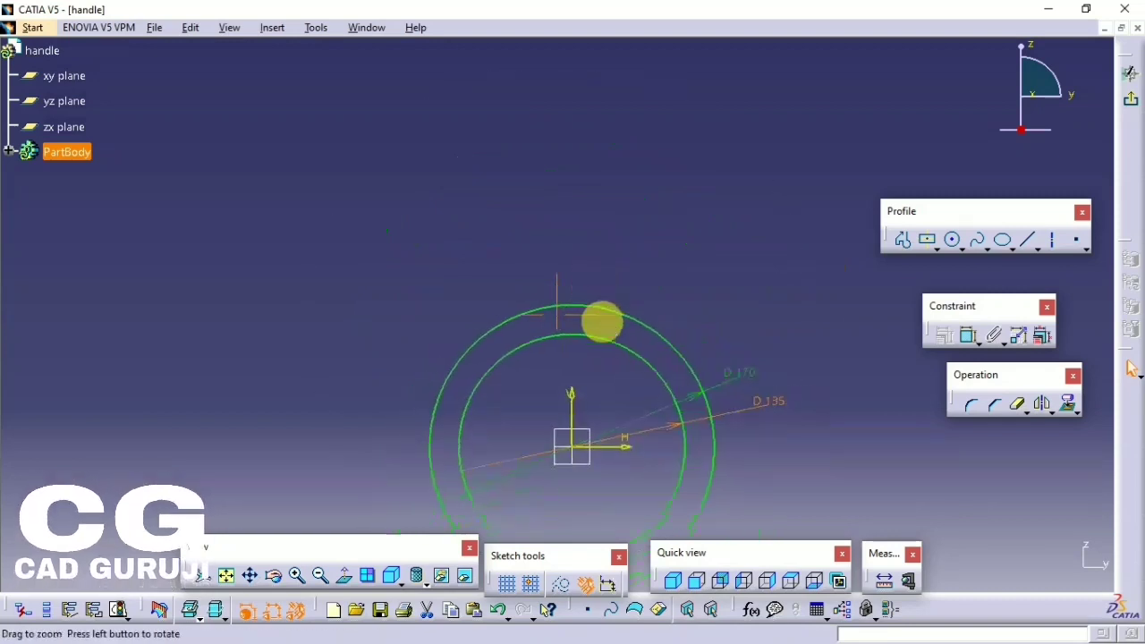
left_click(902, 240)
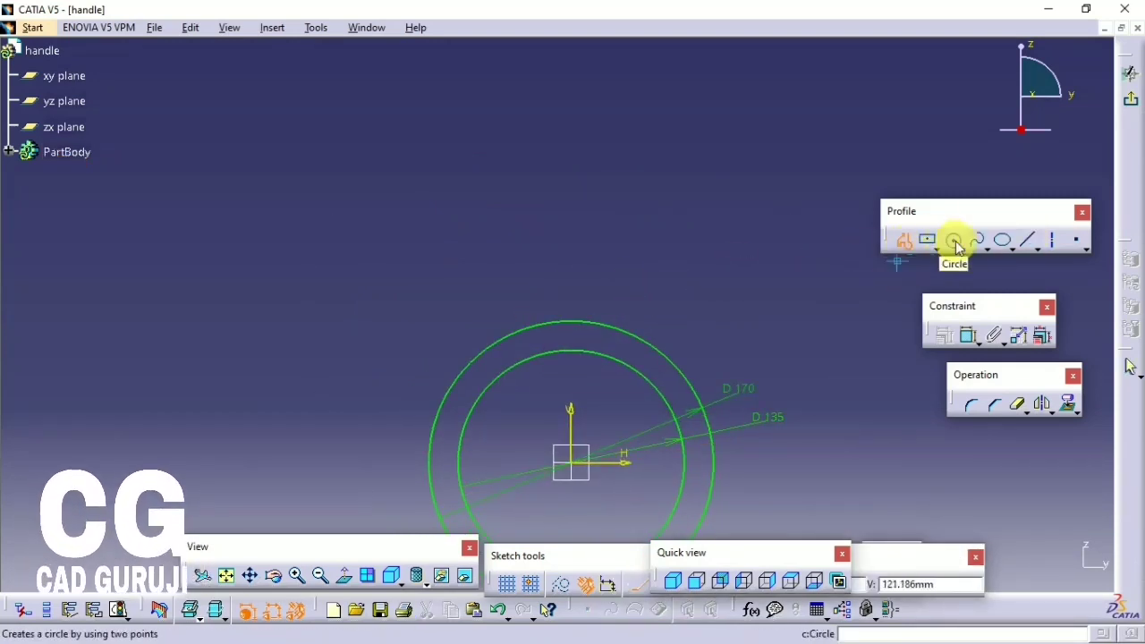
left_click(548, 319)
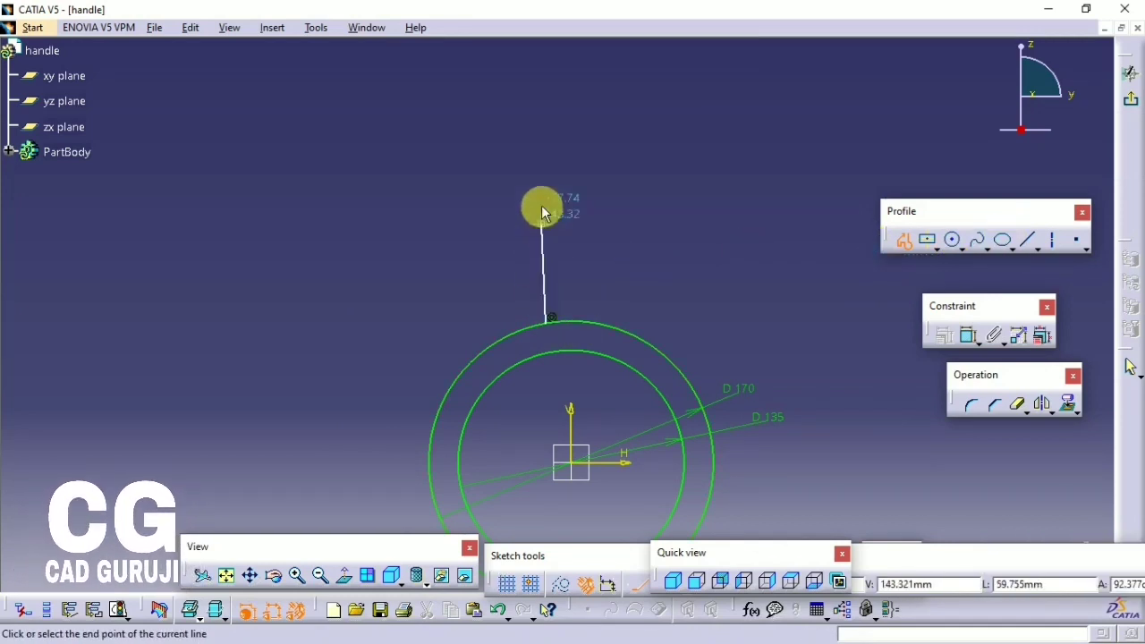
left_click(547, 134)
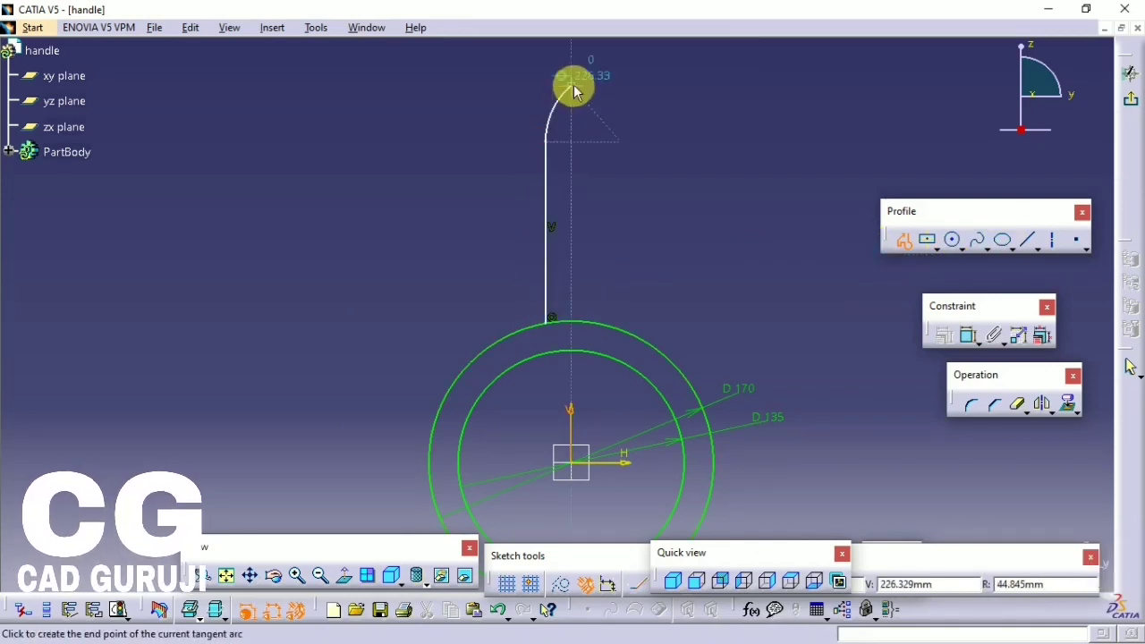
left_click(592, 143)
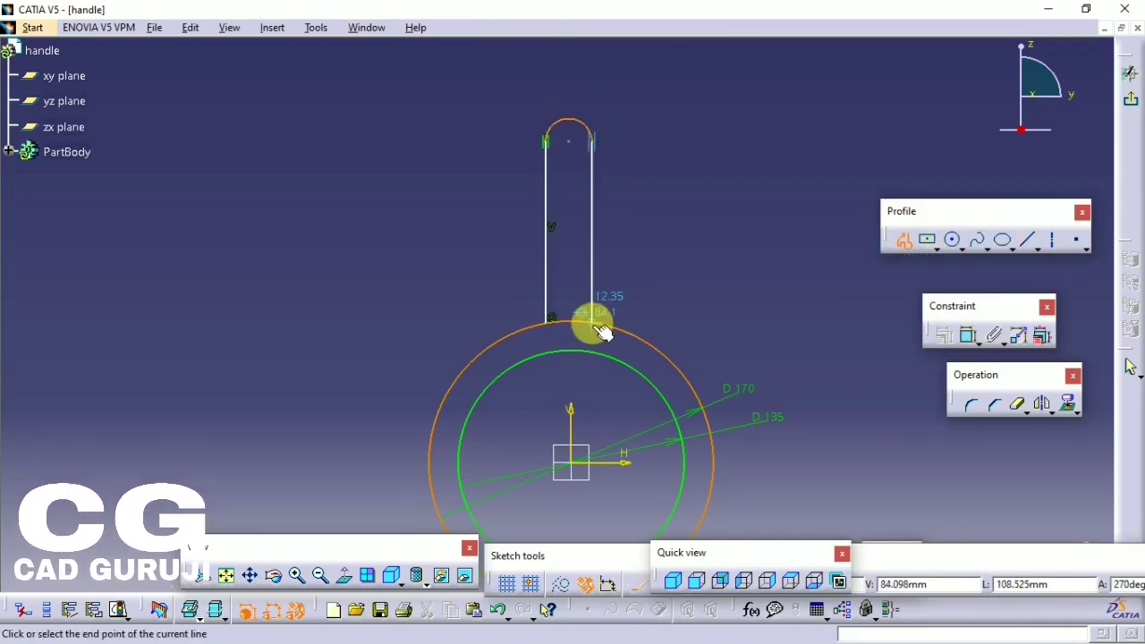
left_click(597, 323)
left_click(899, 241)
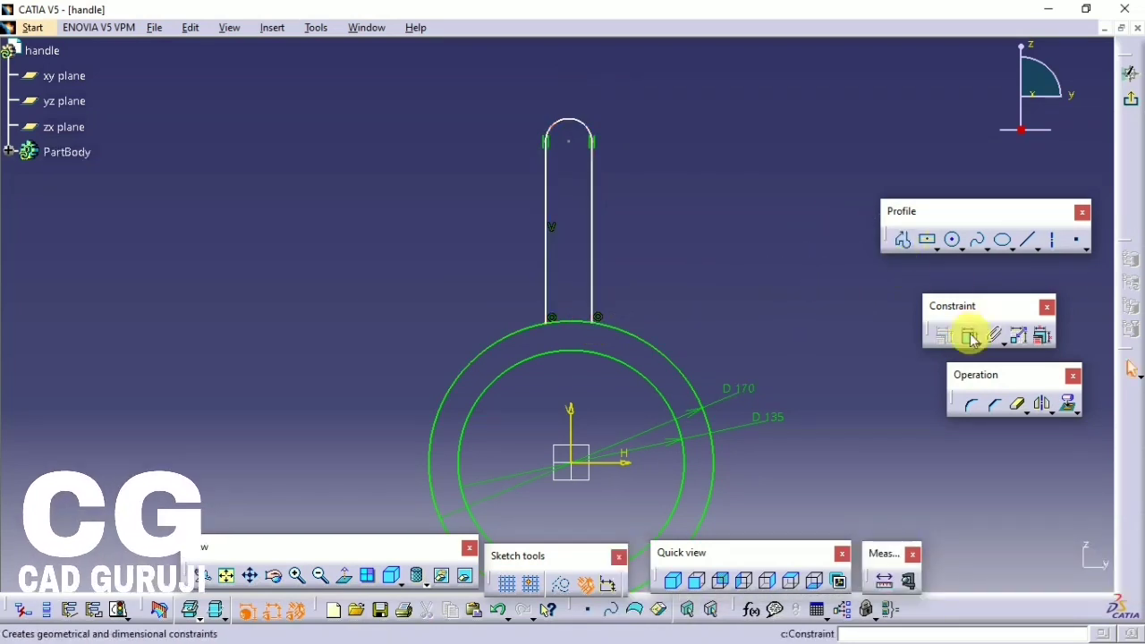
- Make the two shaft sides symmetric about the vertical axis
left_click(594, 265)
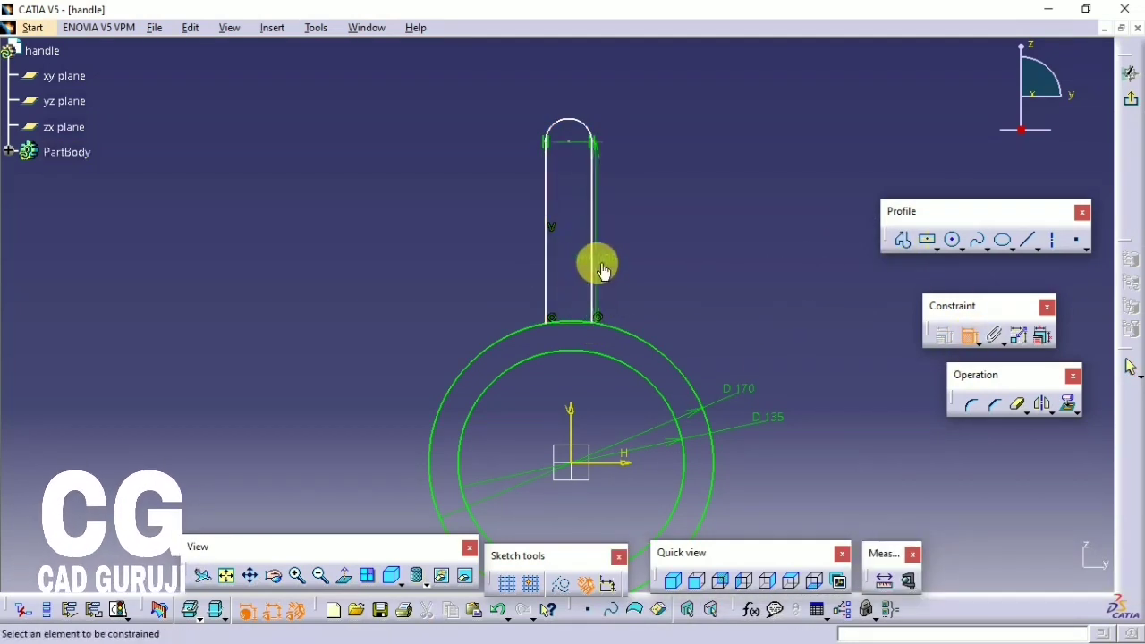
right_click(595, 263)
left_click(596, 332)
left_click(549, 284)
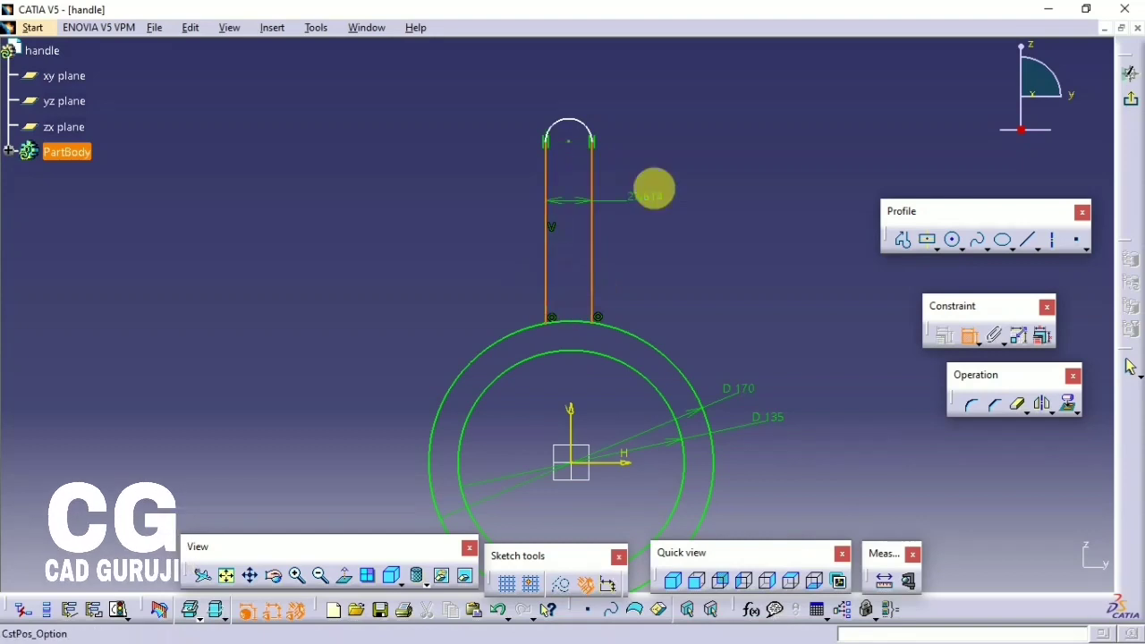
right_click(654, 188)
left_click(715, 354)
left_click(571, 412)
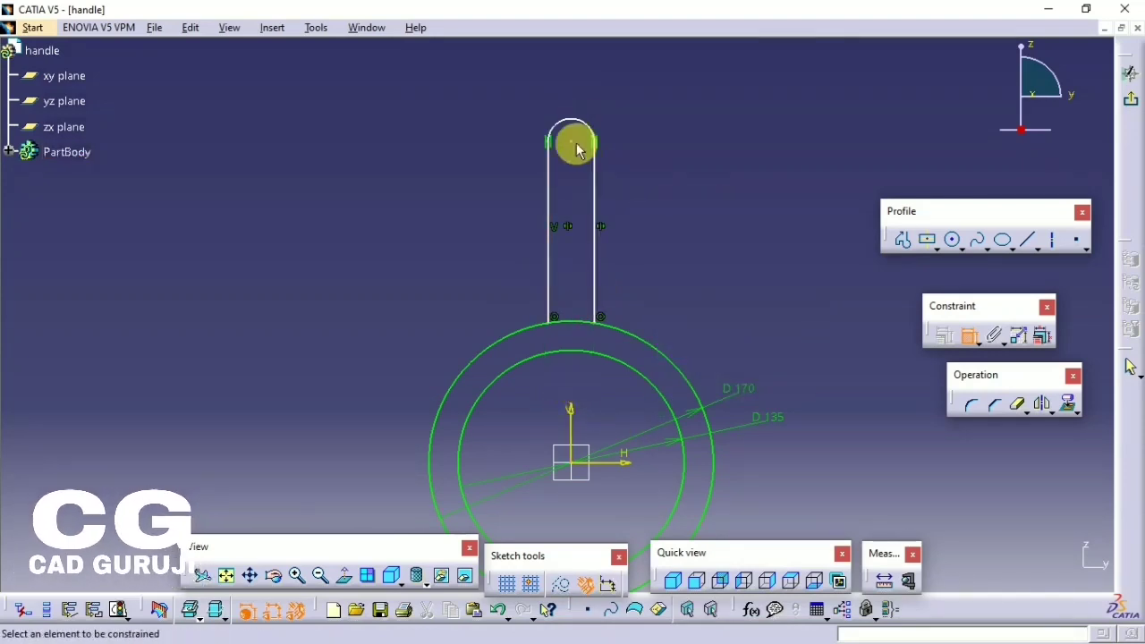
- Dimension the shaft to 105 long and 20 wide
left_click(581, 147)
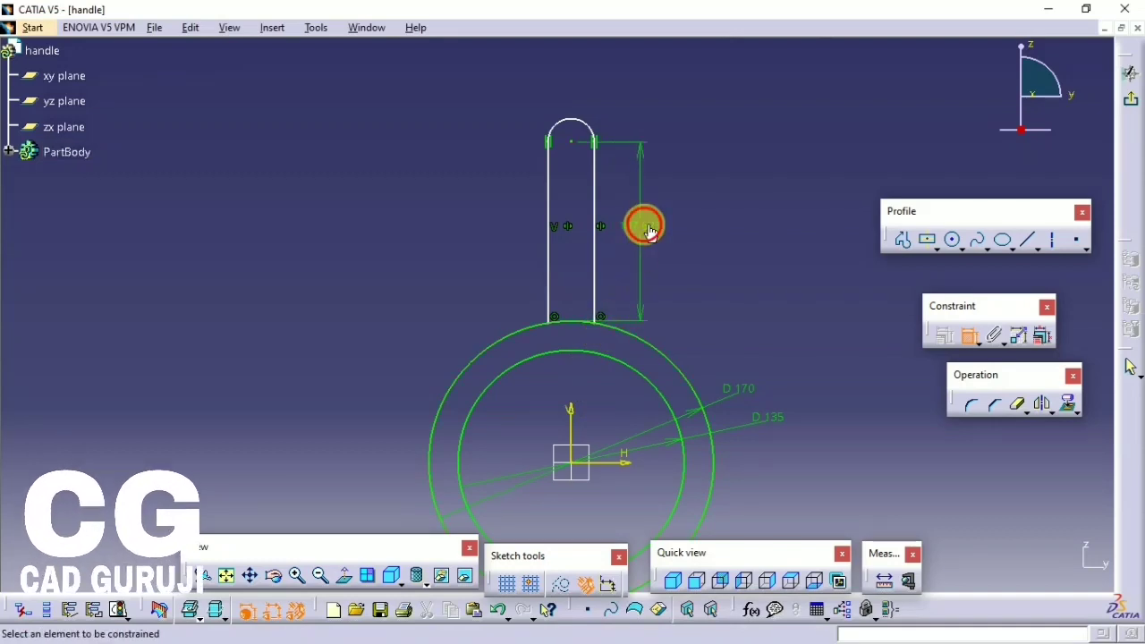
double_click(644, 235)
type("10")
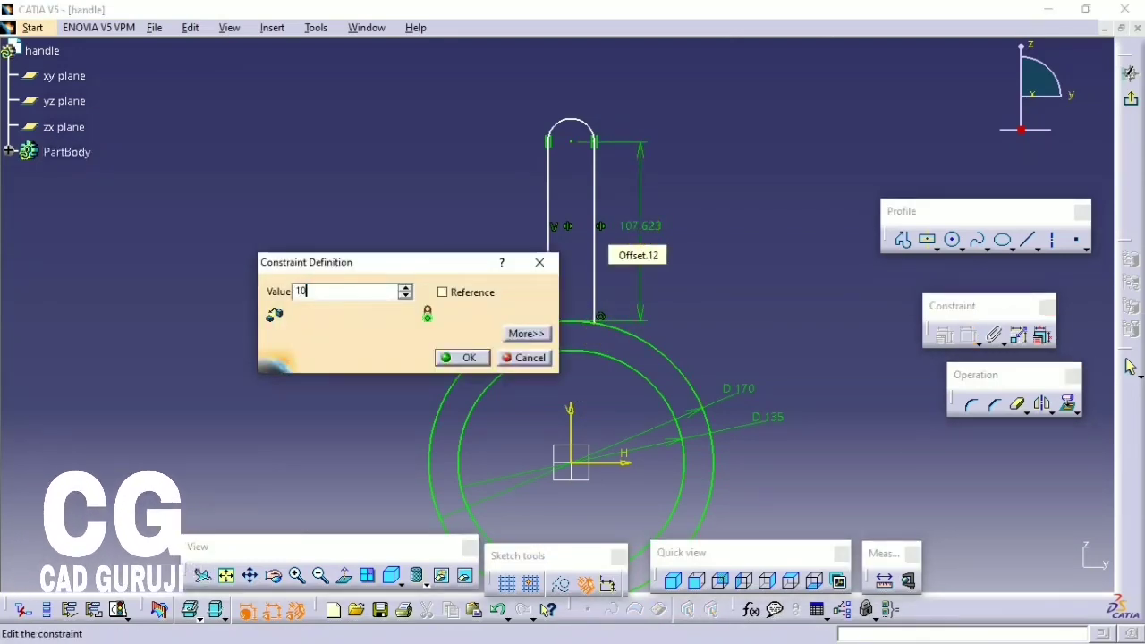
type("5")
key("Return")
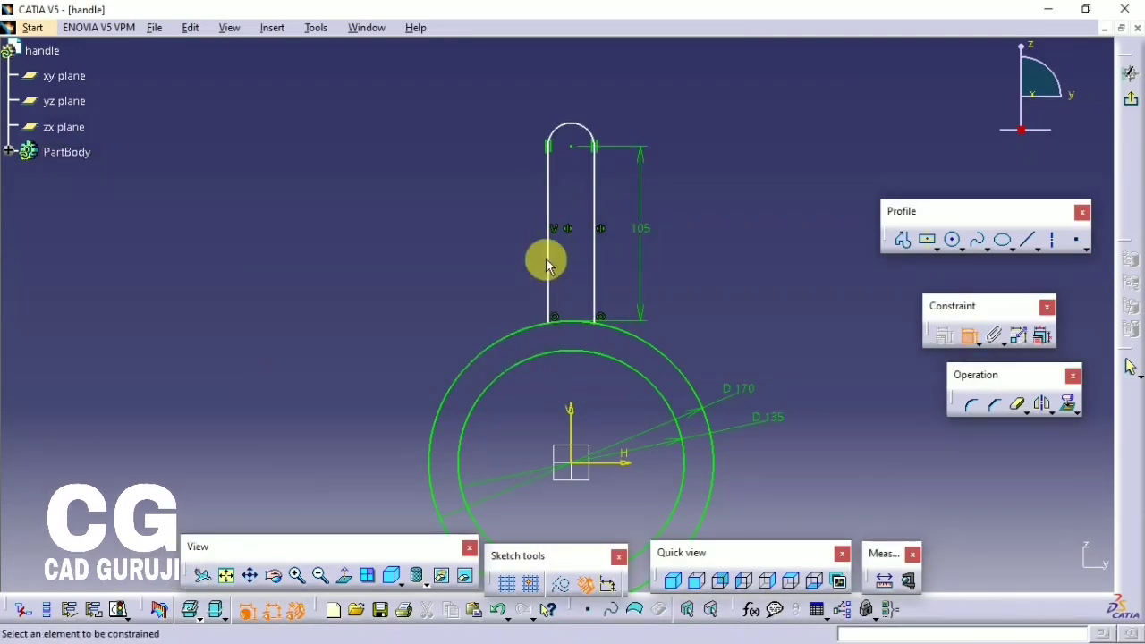
left_click(552, 292)
left_click(596, 273)
left_click(456, 161)
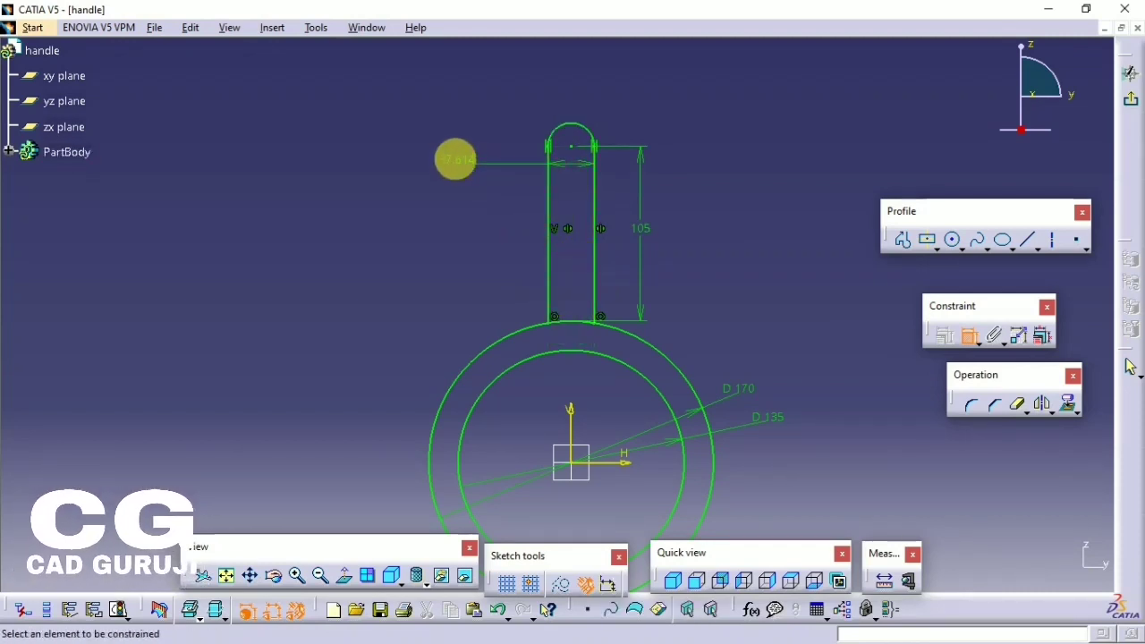
double_click(459, 165)
type("3")
key("Return")
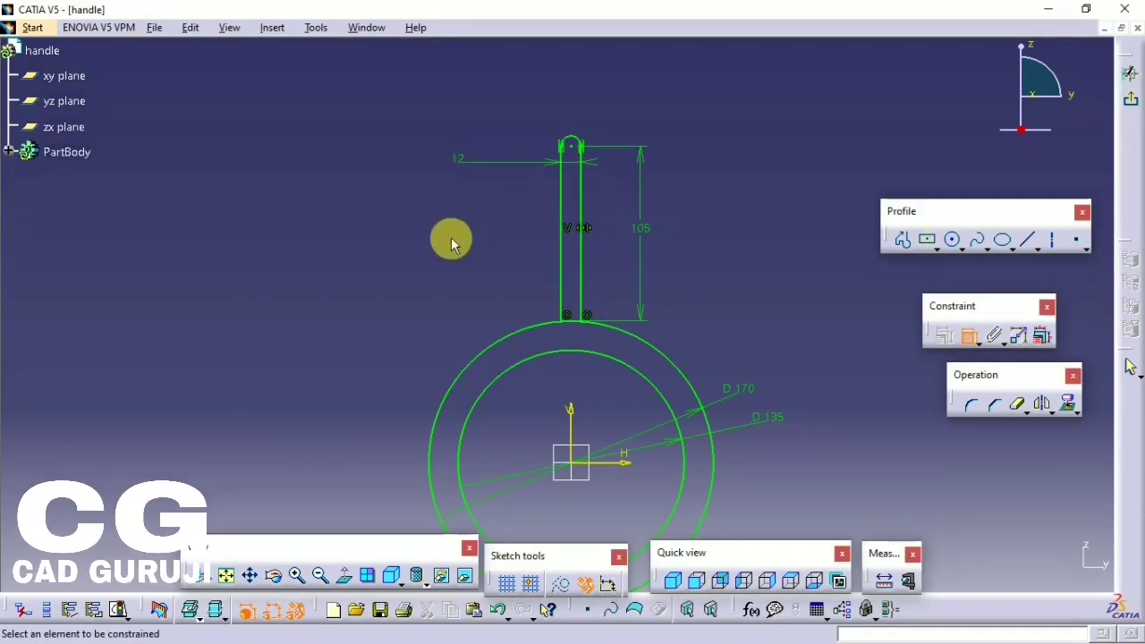
double_click(465, 170)
type("20")
key("Return")
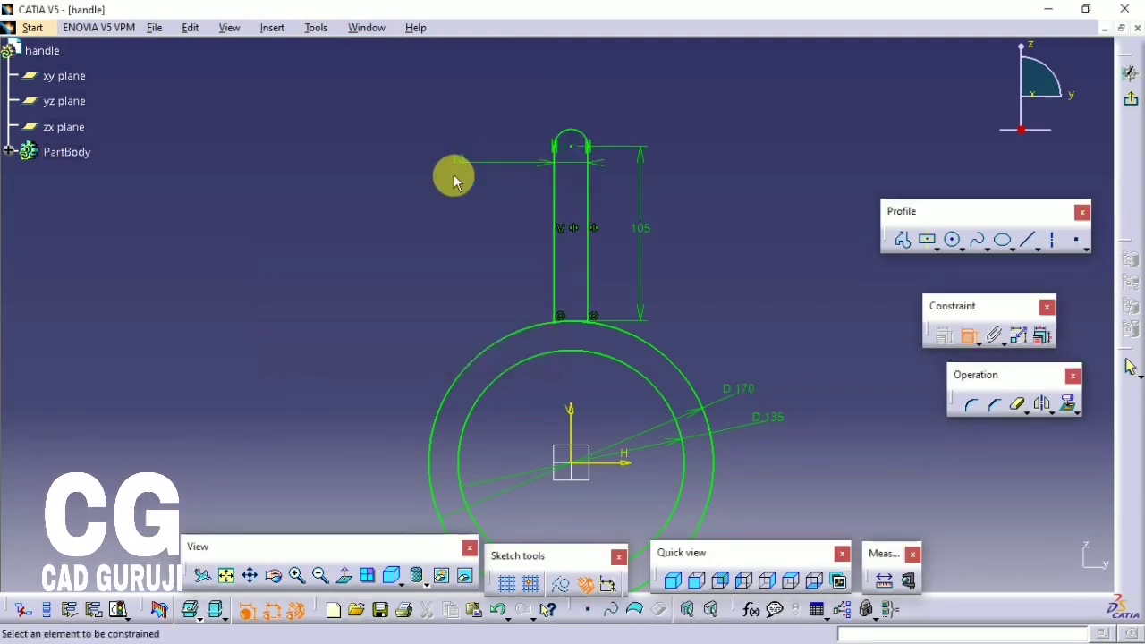
- Trim away the ring arc between the shaft sides and exit the sketch
middle_click_drag(503, 276, 474, 167)
middle_click_drag(465, 268, 472, 298)
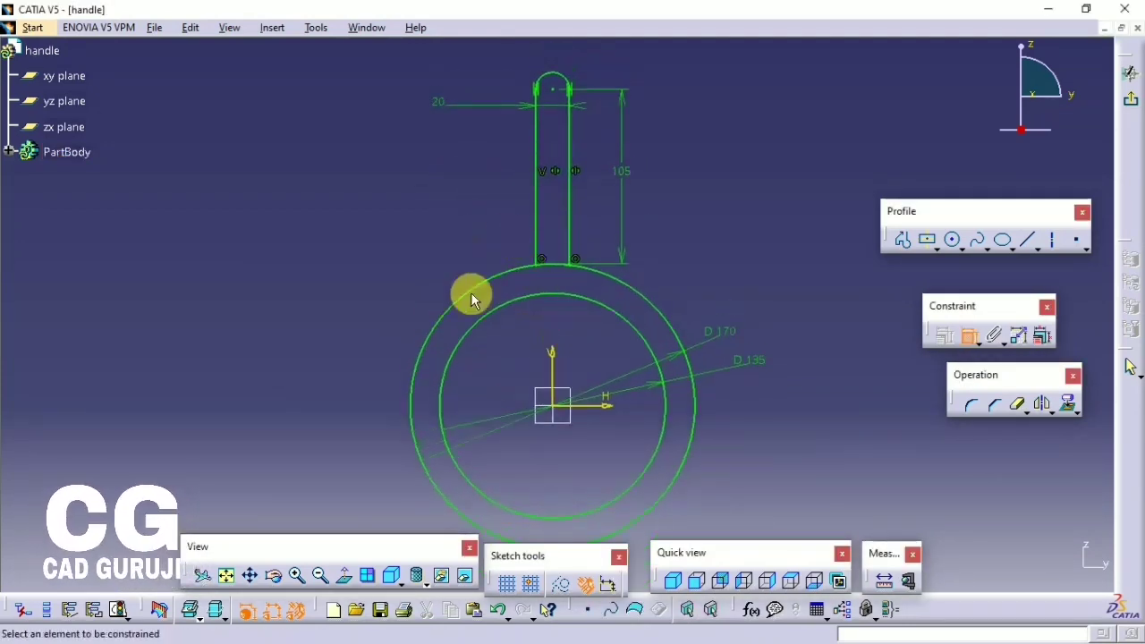
middle_click_drag(693, 152, 672, 187)
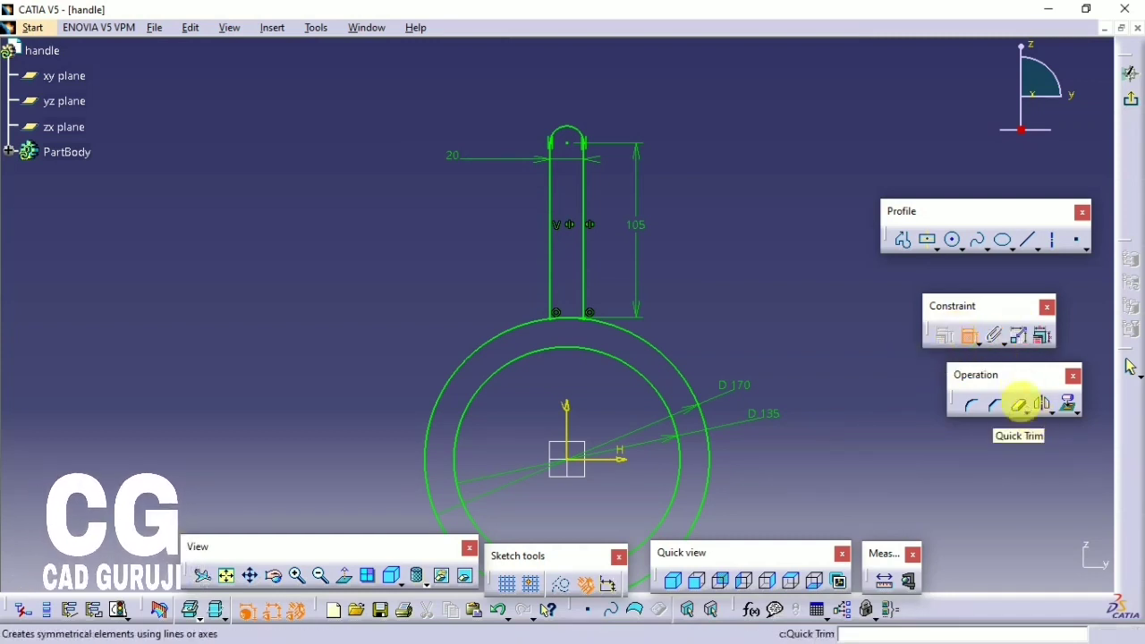
left_click(1016, 404)
left_click(575, 329)
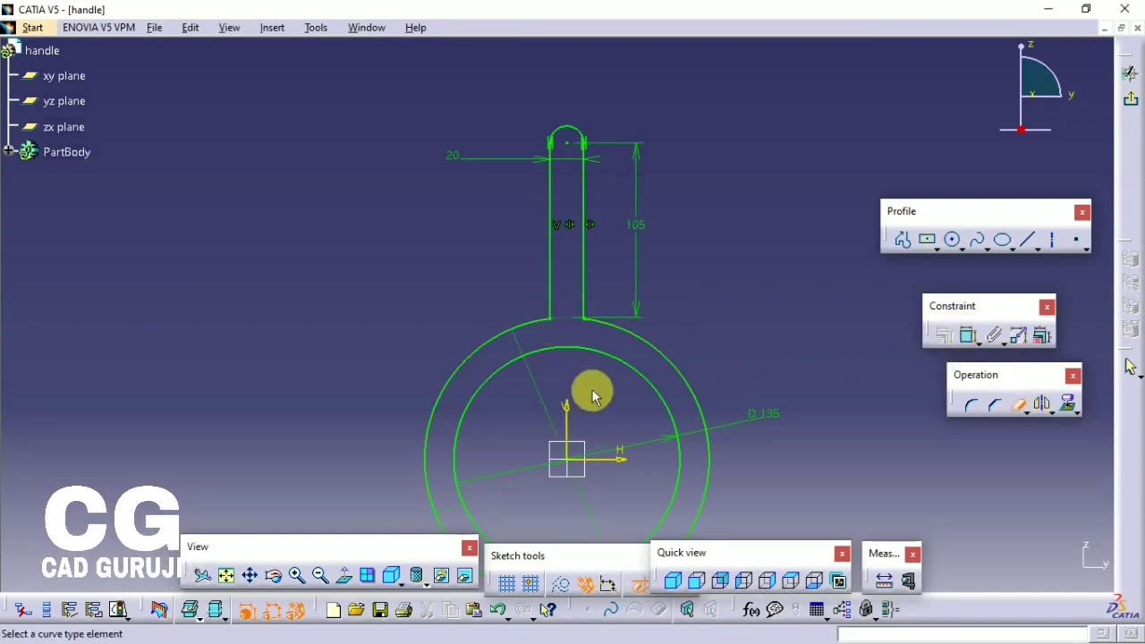
mouse_move(590, 391)
middle_mouse_down()
mouse_move(616, 285)
mouse_move(731, 303)
middle_mouse_up()
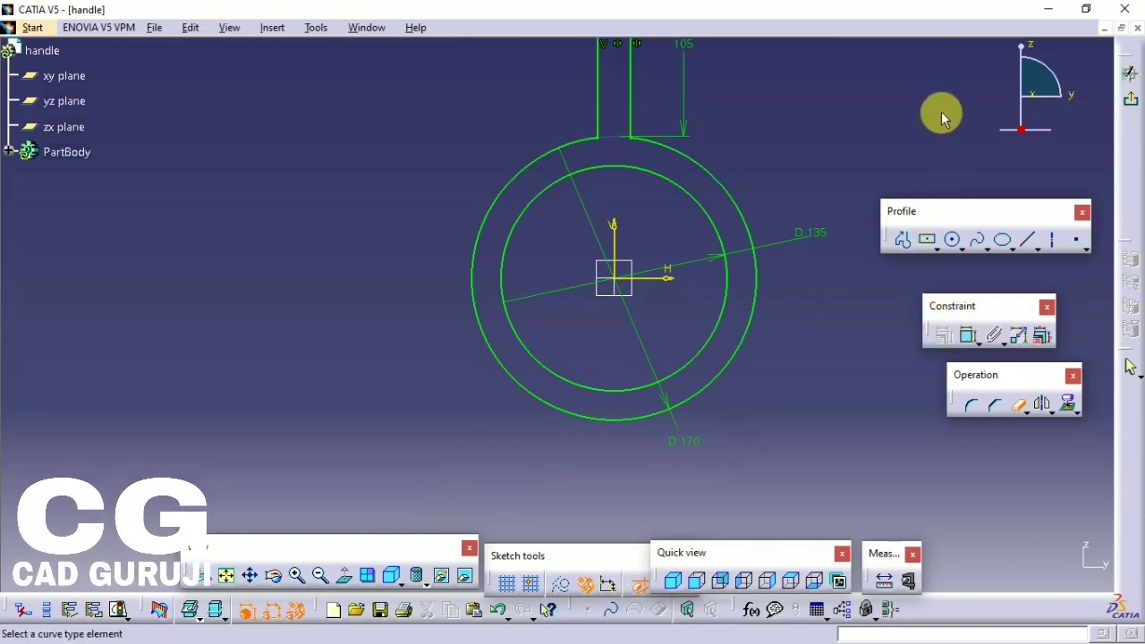
middle_click_drag(1046, 192, 972, 83)
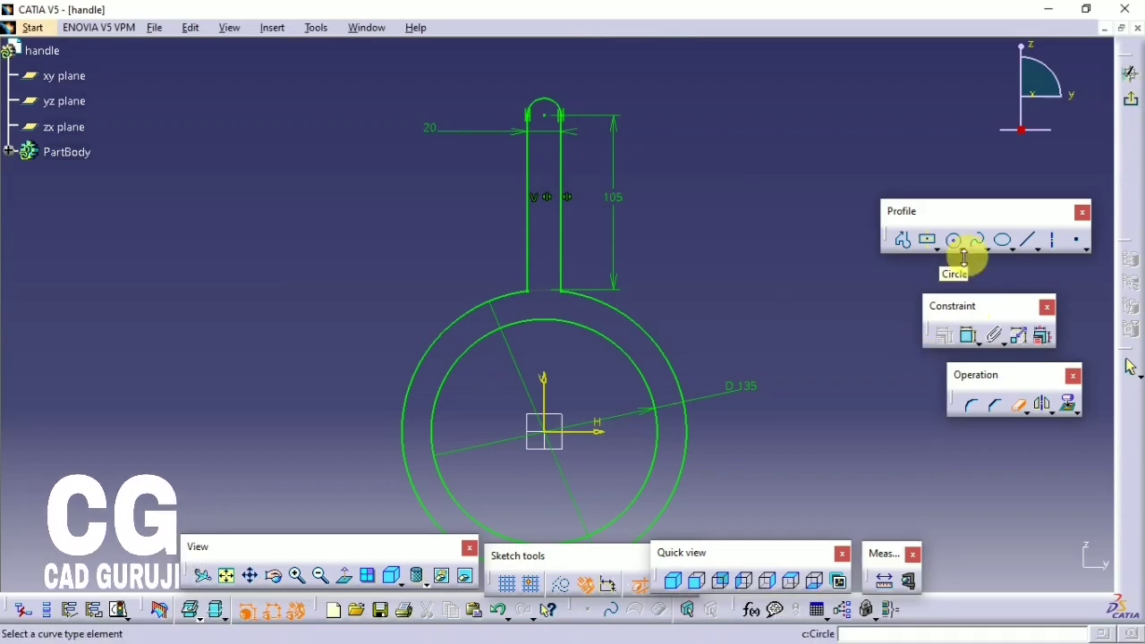
left_click(1129, 73)
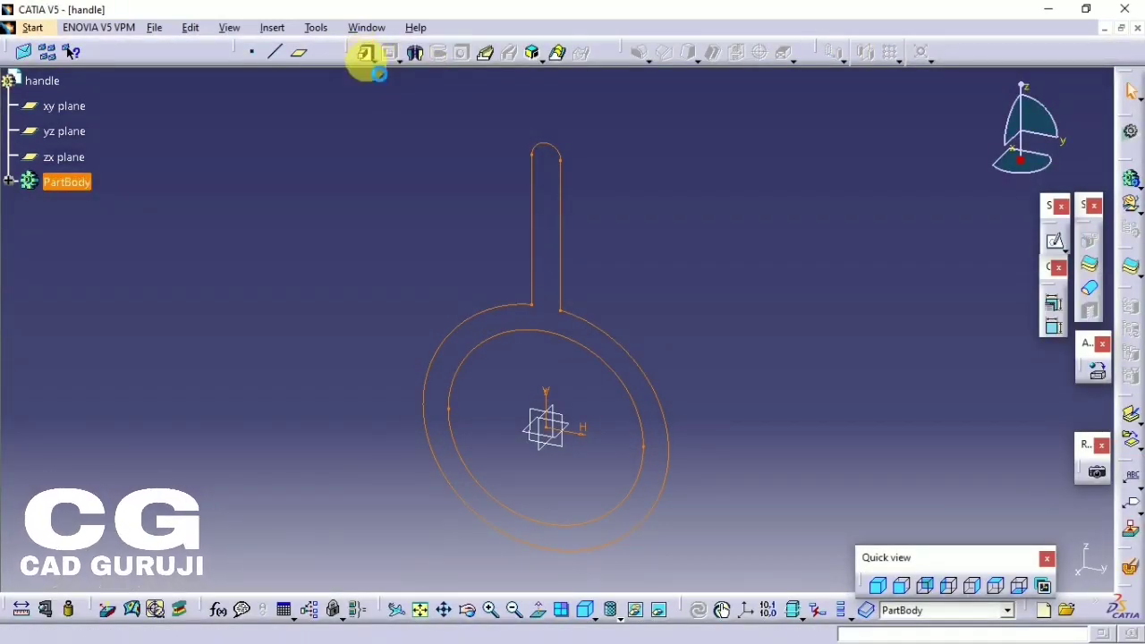
- Pad the sketch 20 mm and fillet both shaft-to-ring junction edges at 45 mm
left_click(364, 54)
key("Return")
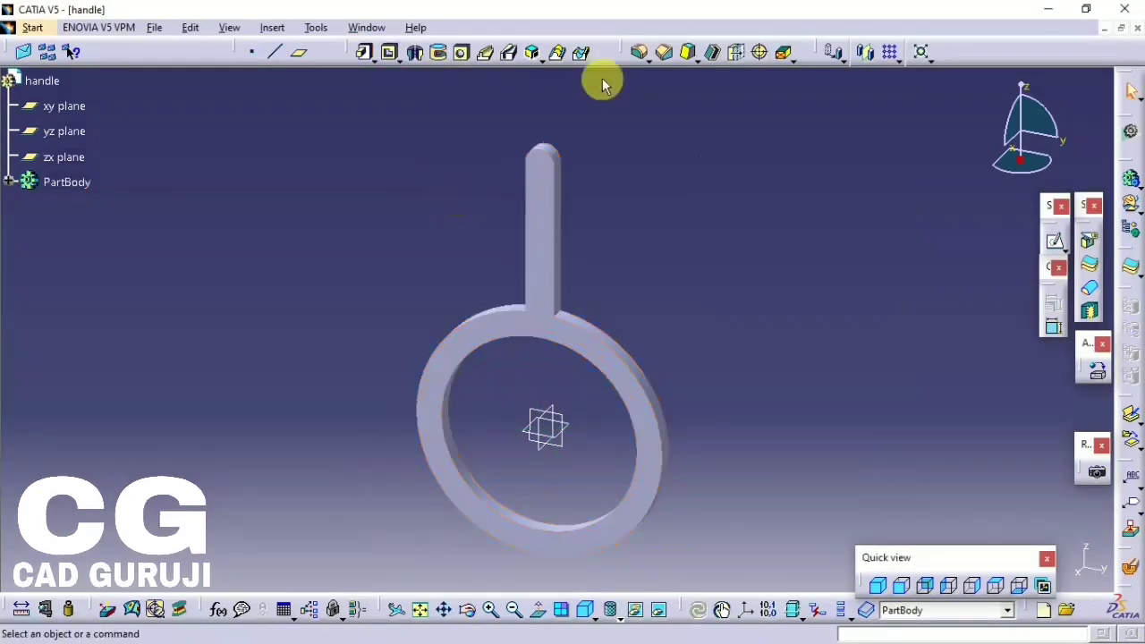
left_click(637, 54)
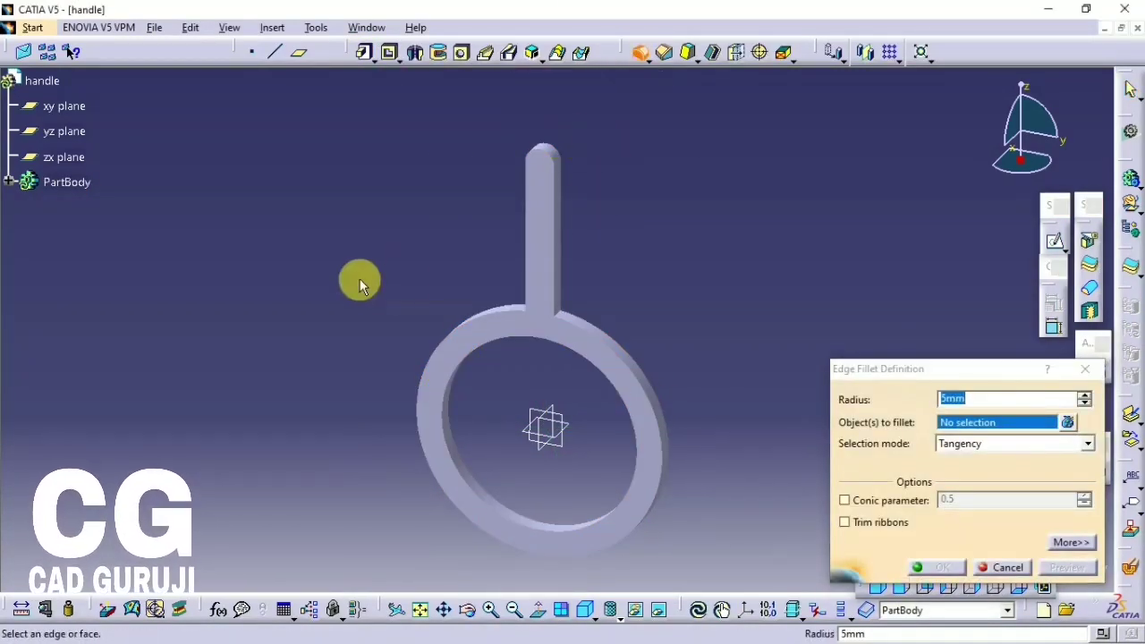
middle_click_drag(359, 278, 634, 187)
left_click(557, 268)
middle_click_drag(660, 252, 582, 235)
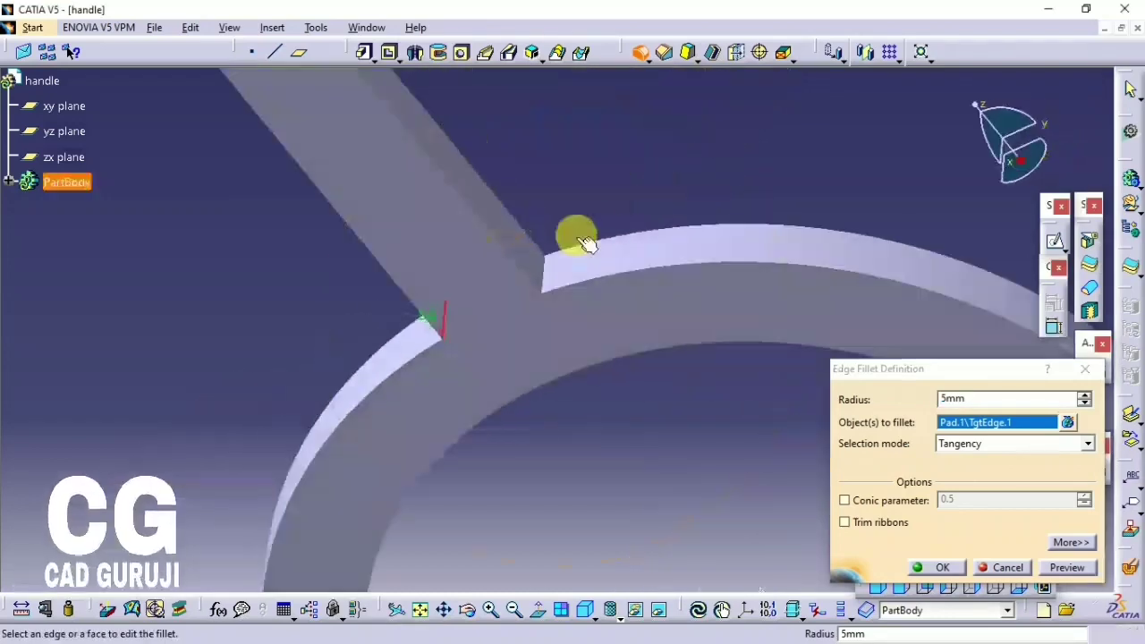
left_click(544, 272)
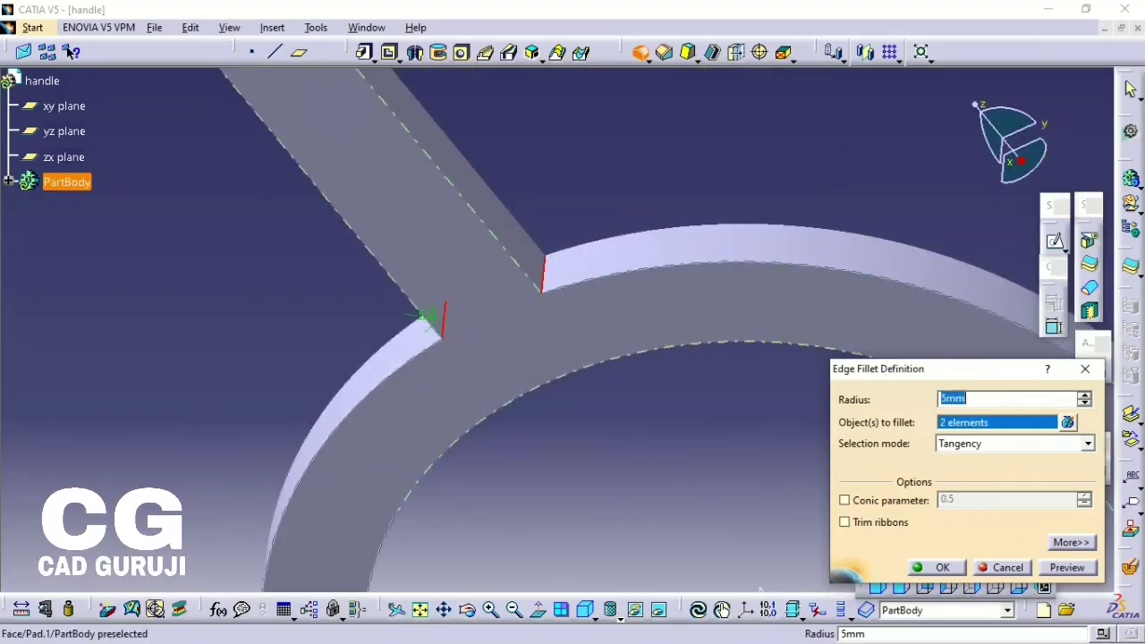
left_click(967, 395)
type("45")
mouse_move(796, 153)
middle_mouse_down()
mouse_move(813, 242)
mouse_move(442, 192)
middle_mouse_up()
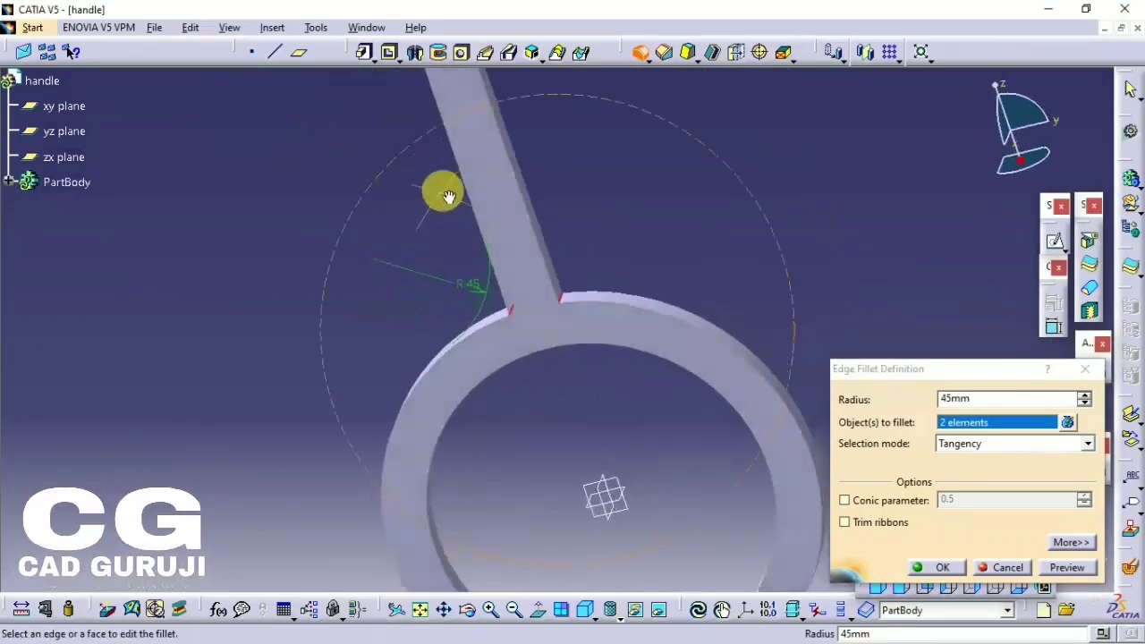
key("Return")
mouse_move(828, 423)
middle_mouse_down()
mouse_move(677, 191)
mouse_move(536, 268)
mouse_move(629, 250)
mouse_move(605, 179)
mouse_move(659, 144)
mouse_move(689, 299)
mouse_move(710, 531)
middle_mouse_up()
mouse_move(836, 539)
middle_mouse_down()
mouse_move(687, 330)
mouse_move(485, 306)
middle_mouse_up()
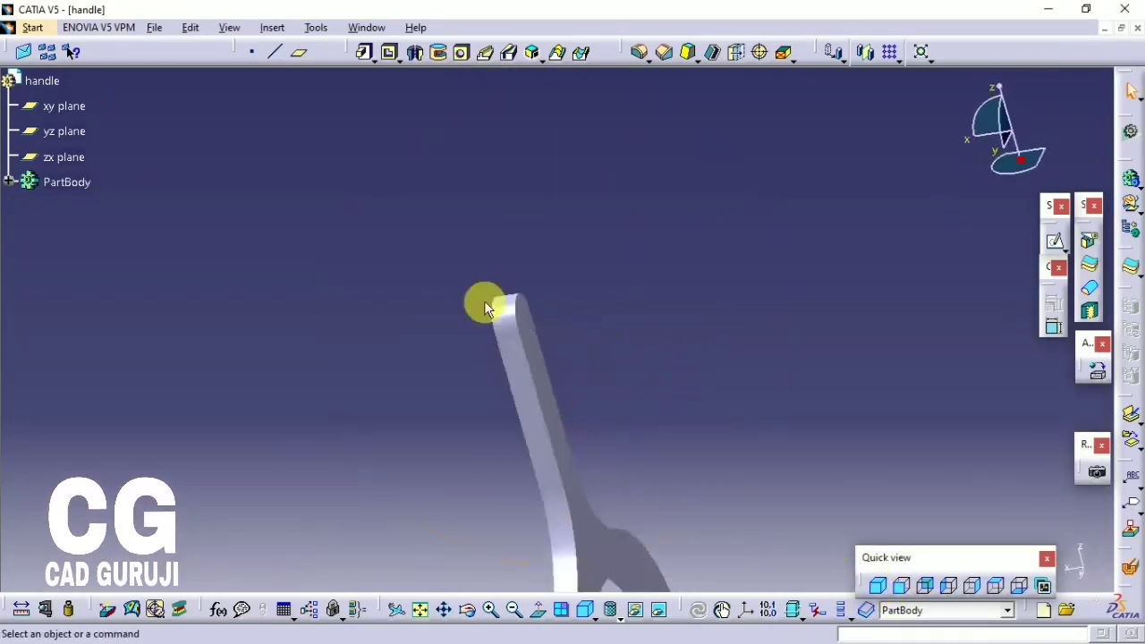
- Sketch a 22 mm circle on the handle face, concentric with the rounded top
left_click(521, 311)
left_click(1055, 241)
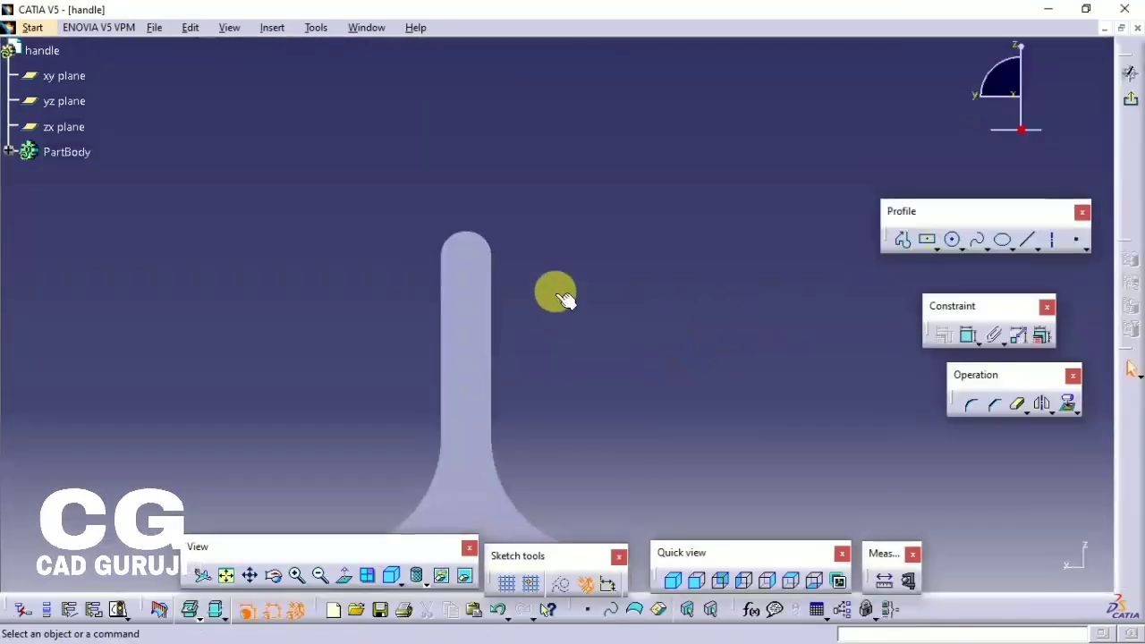
left_click(951, 239)
left_click(669, 234)
left_click(667, 208)
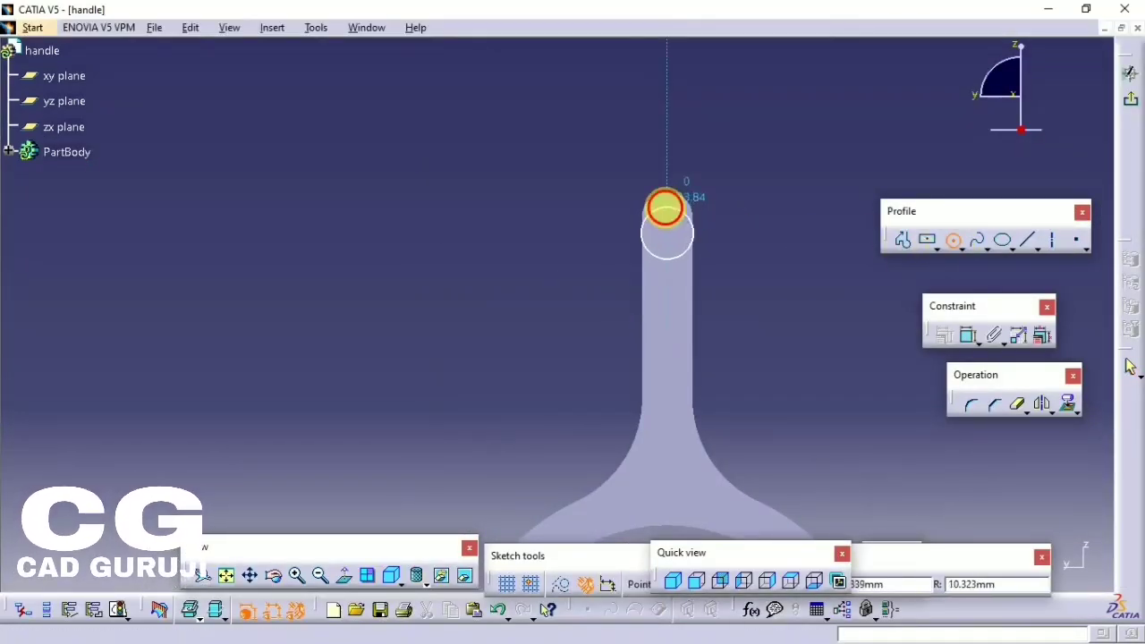
left_click(684, 257)
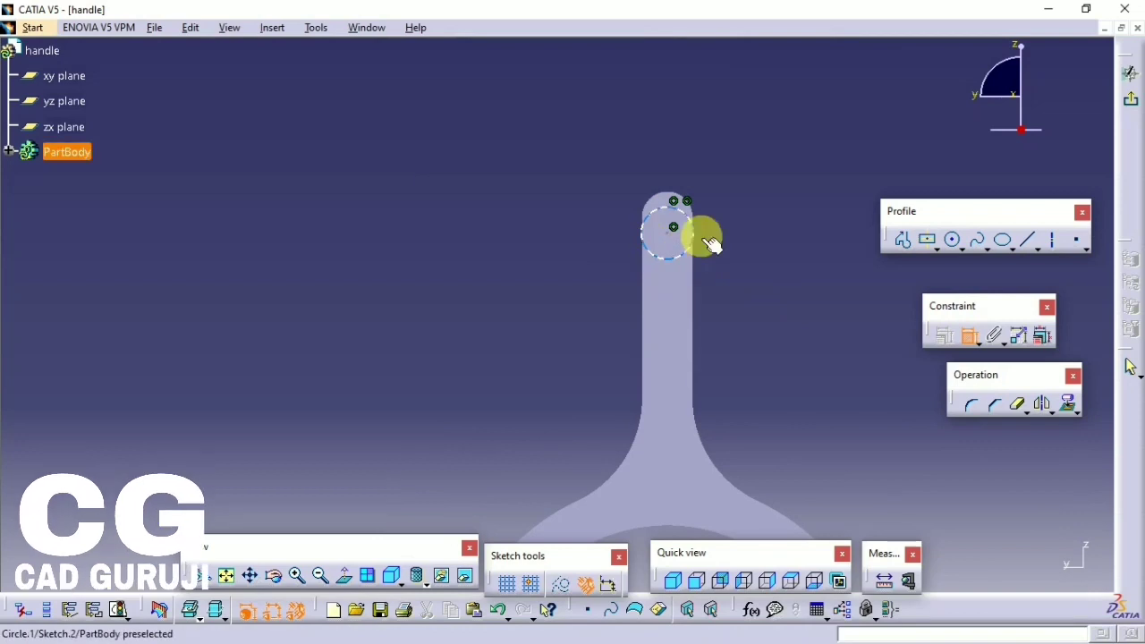
double_click(732, 199)
key("Return")
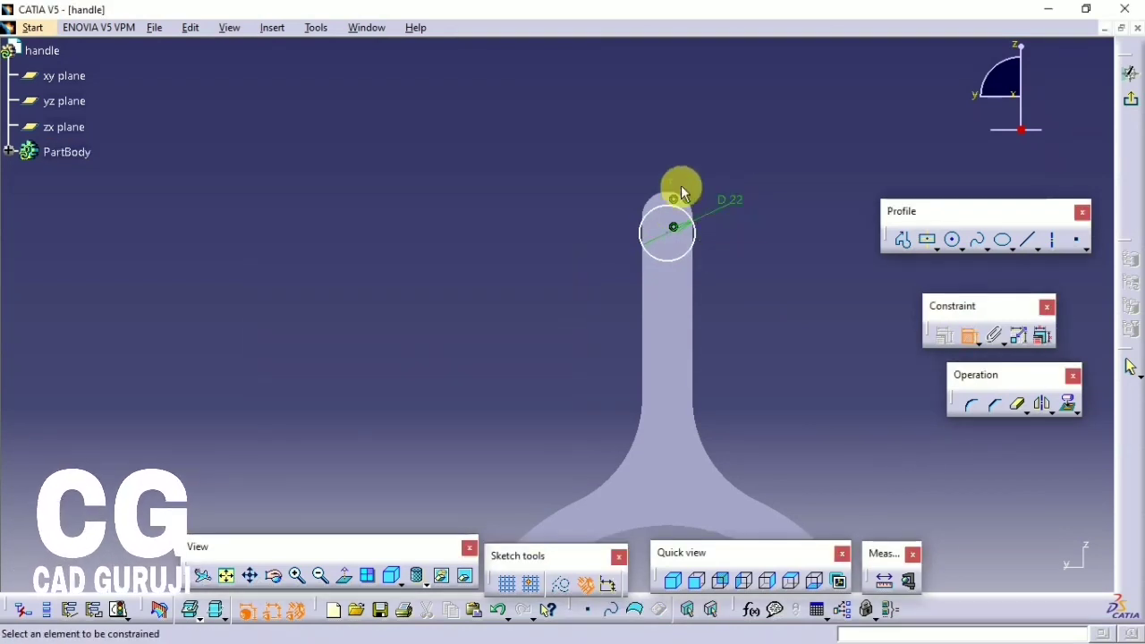
left_click(672, 227)
left_click(652, 193)
right_click(715, 101)
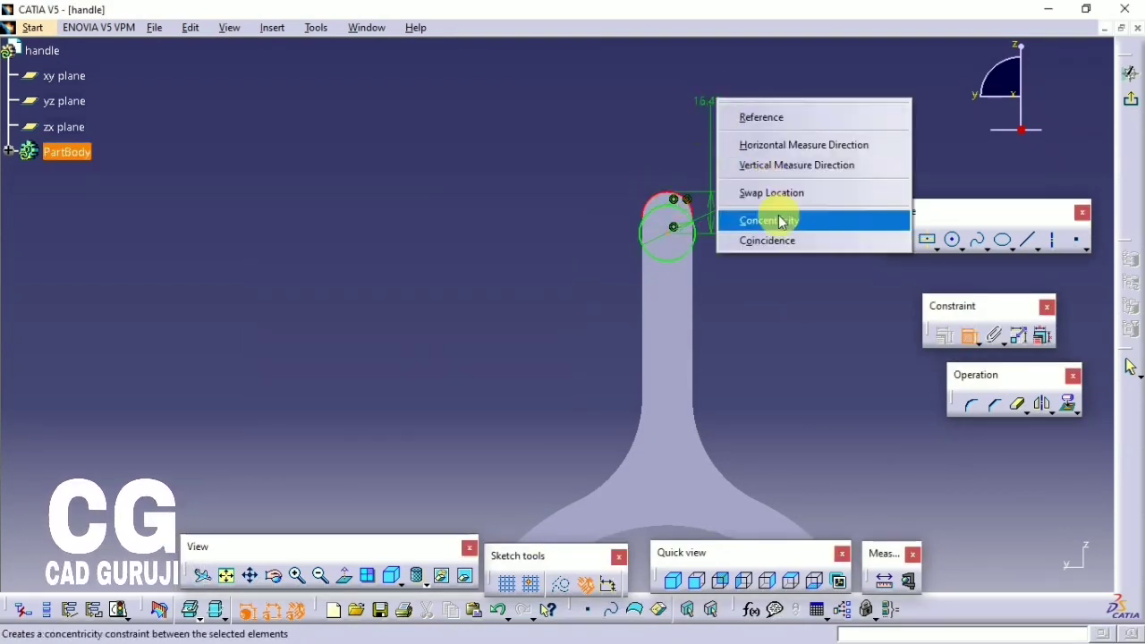
left_click(769, 220)
- Exit the sketch and pad the circle 10 mm into a boss
left_click(1129, 98)
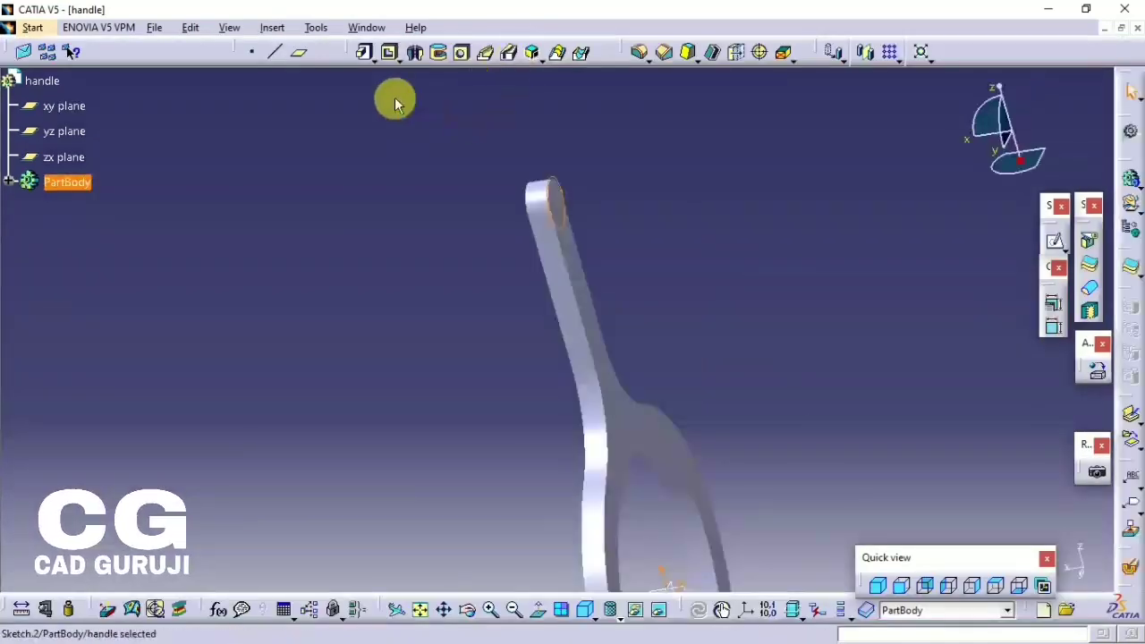
left_click(366, 51)
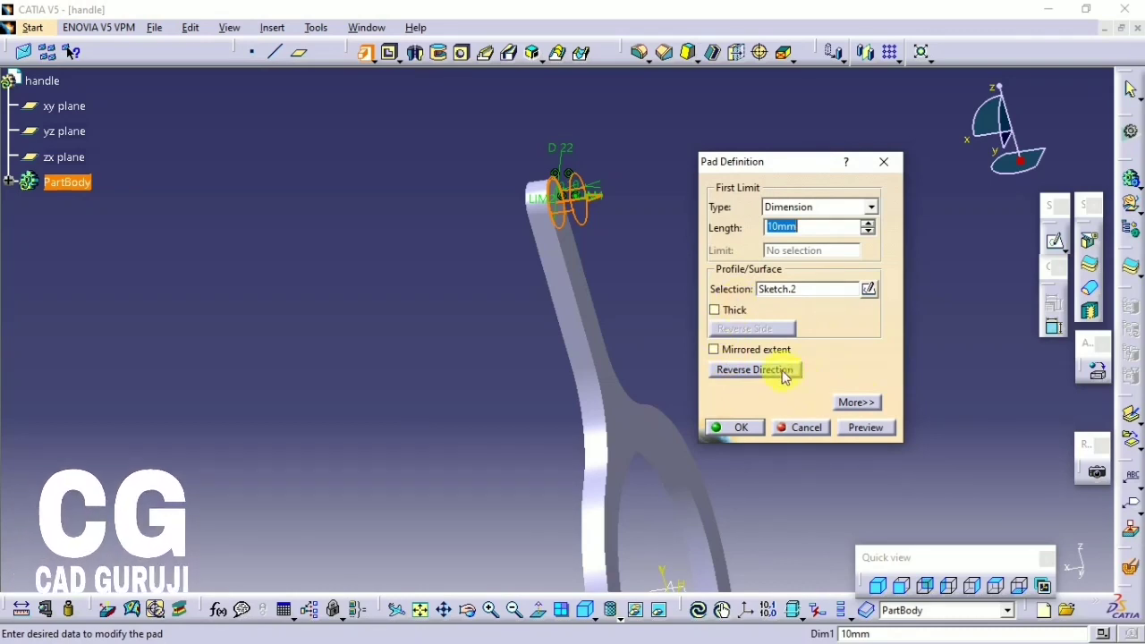
middle_click_drag(612, 311, 576, 202)
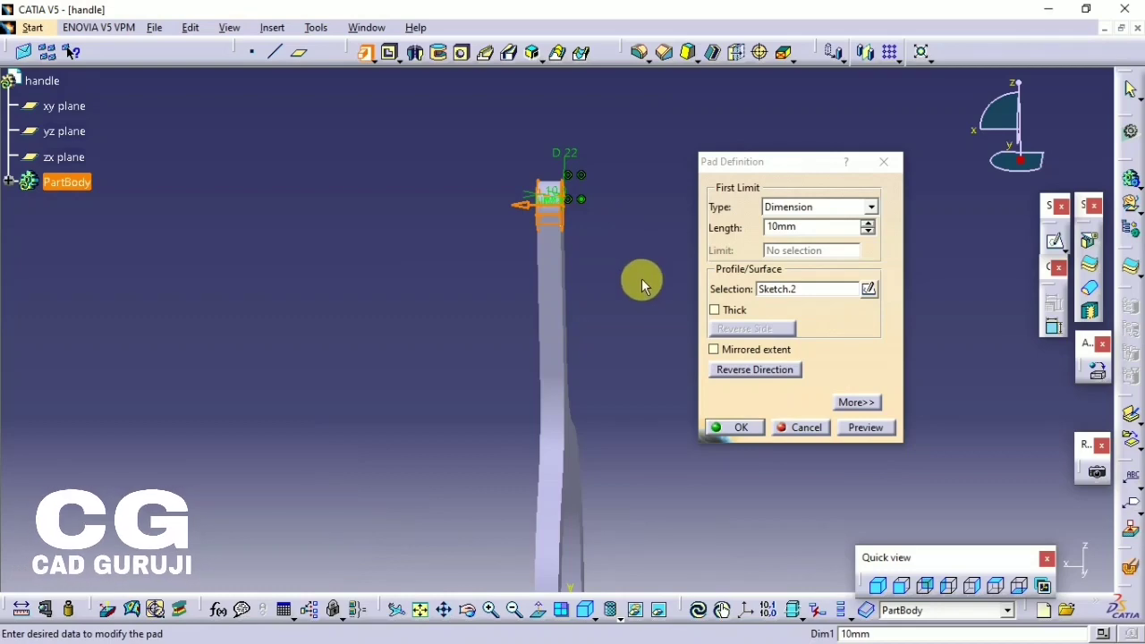
middle_click_drag(579, 258, 560, 424)
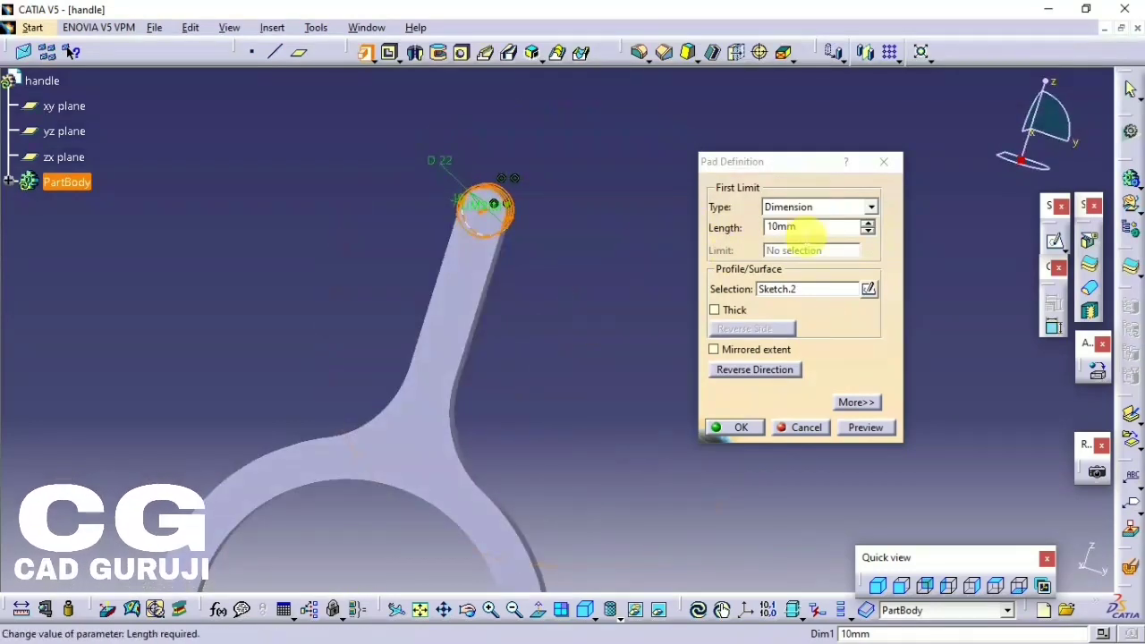
left_click(740, 426)
- Draw a small circle at the handle's rounded top in a new sketch on the handle face
middle_click_drag(459, 306, 626, 327)
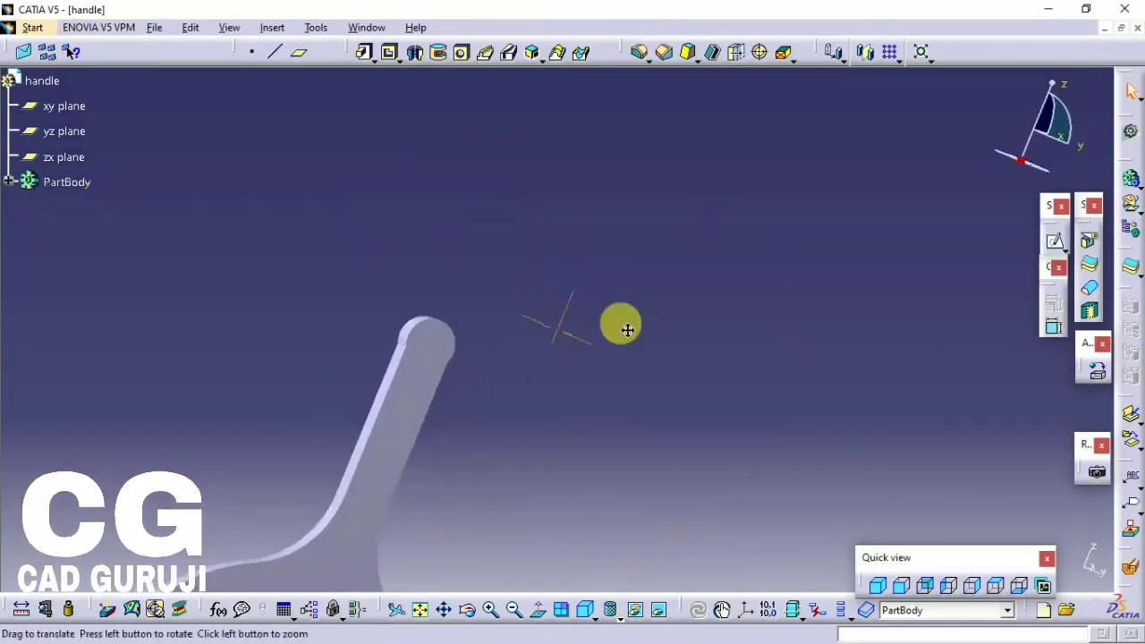
mouse_move(454, 243)
middle_mouse_down()
mouse_move(376, 159)
mouse_move(528, 236)
middle_mouse_up()
left_click(529, 235)
left_click(1057, 242)
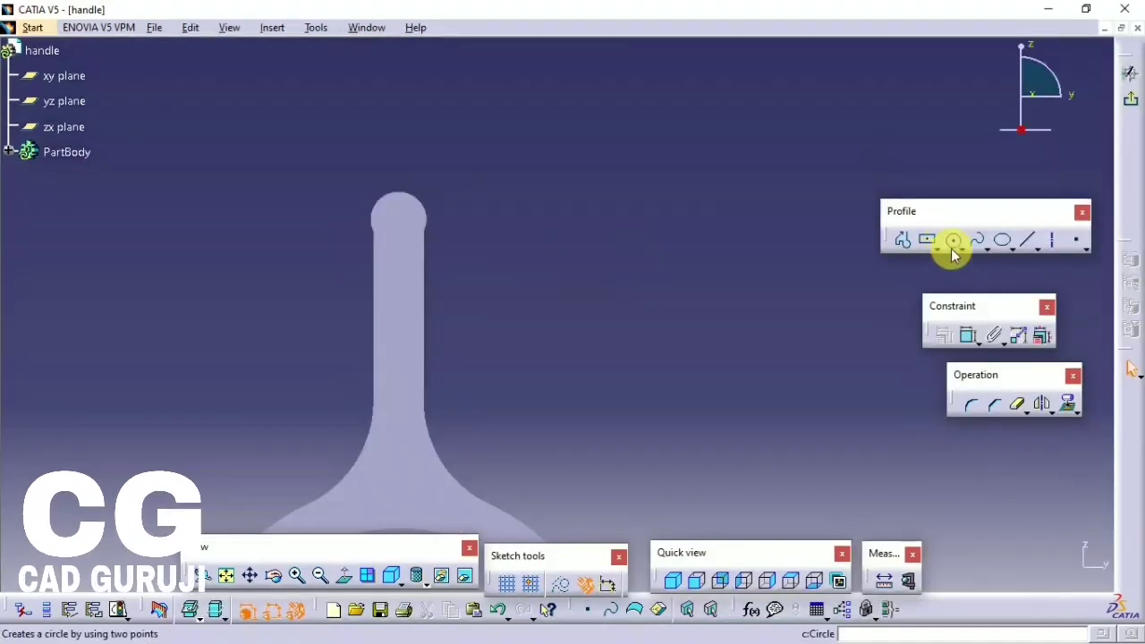
left_click(953, 239)
left_click(407, 218)
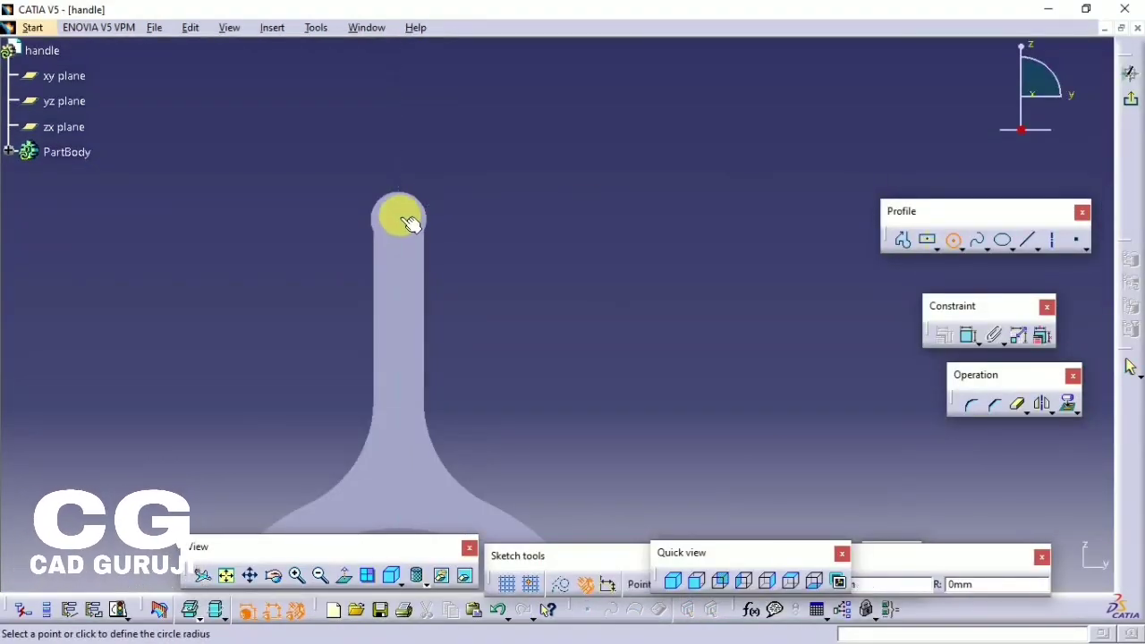
left_click(409, 224)
- Make the circle concentric with the top arc and give it a 5 mm diameter
left_click(967, 335)
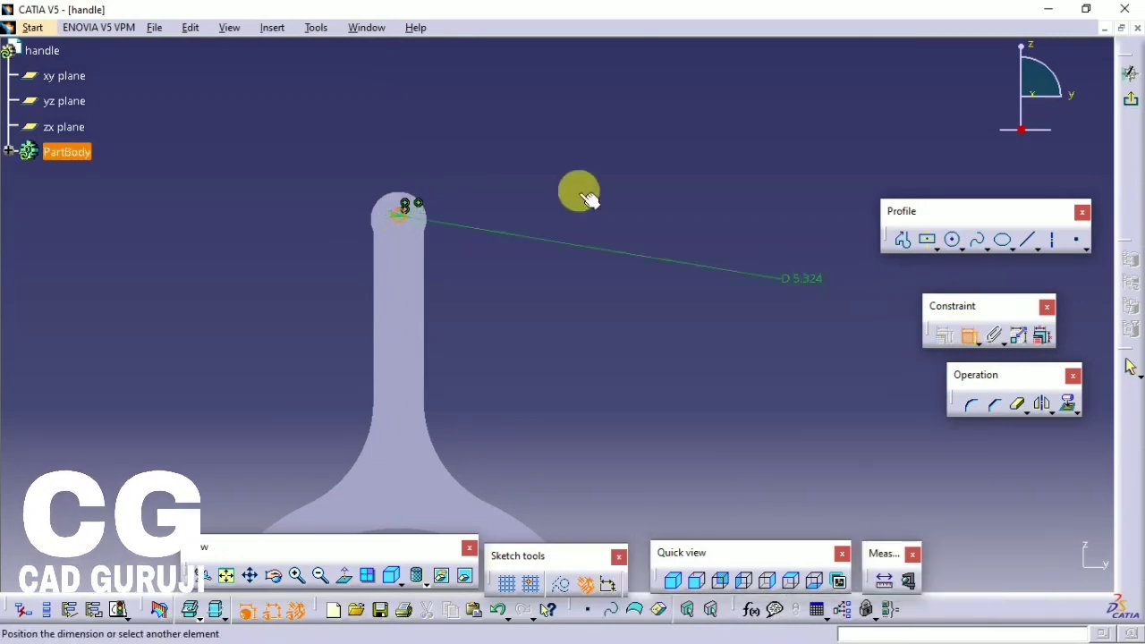
left_click(428, 204)
right_click(460, 115)
left_click(535, 242)
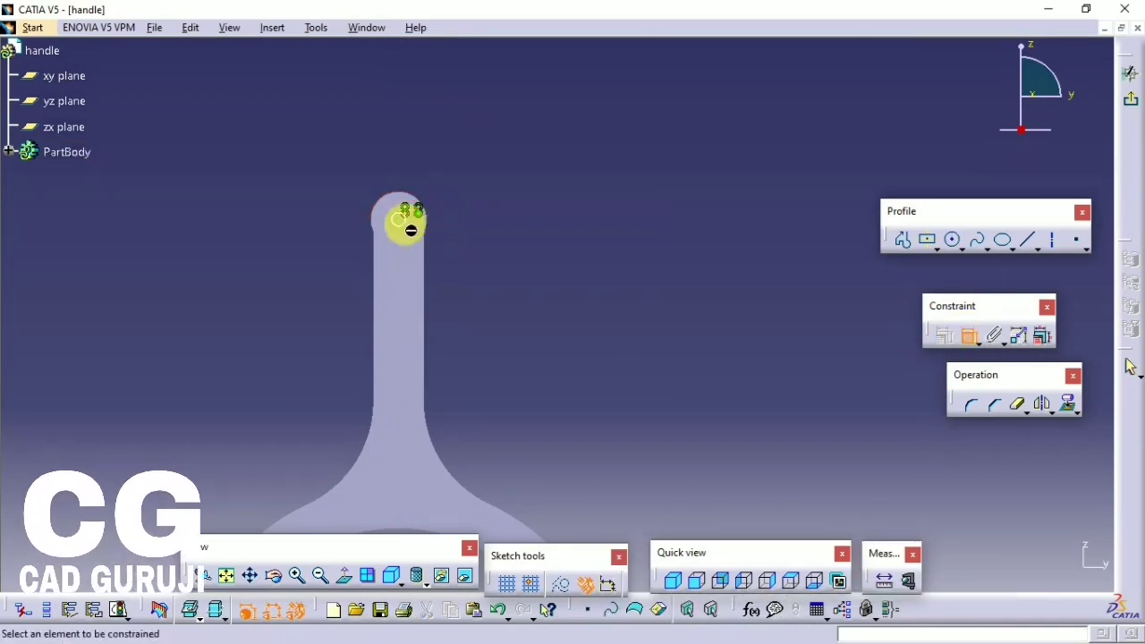
left_click(409, 223)
left_click(505, 153)
double_click(507, 155)
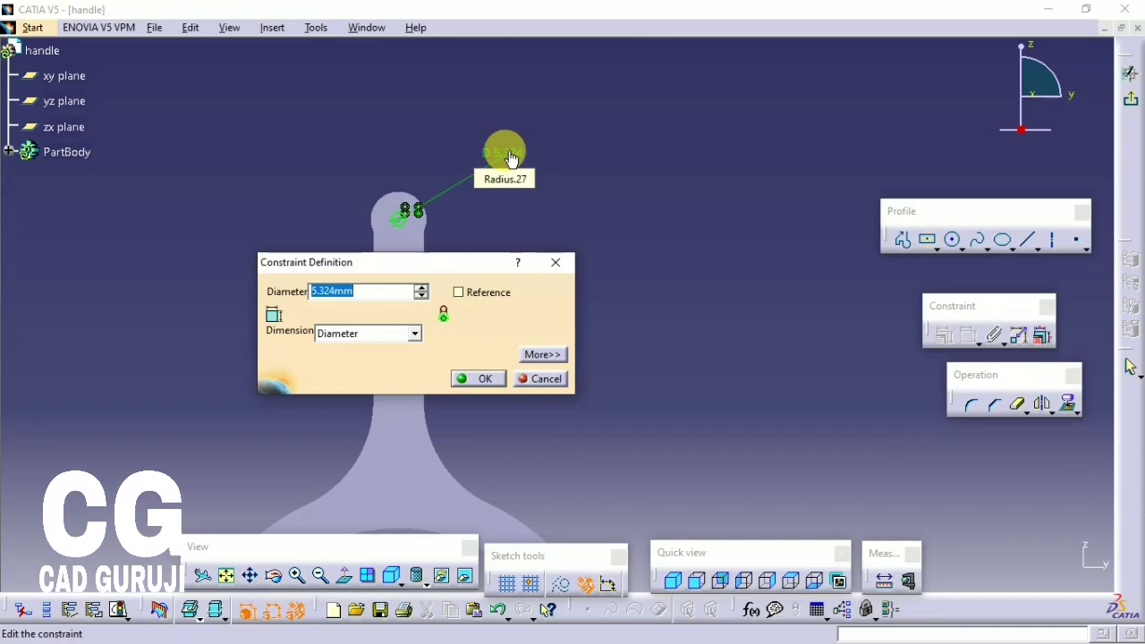
type("5")
key("Return")
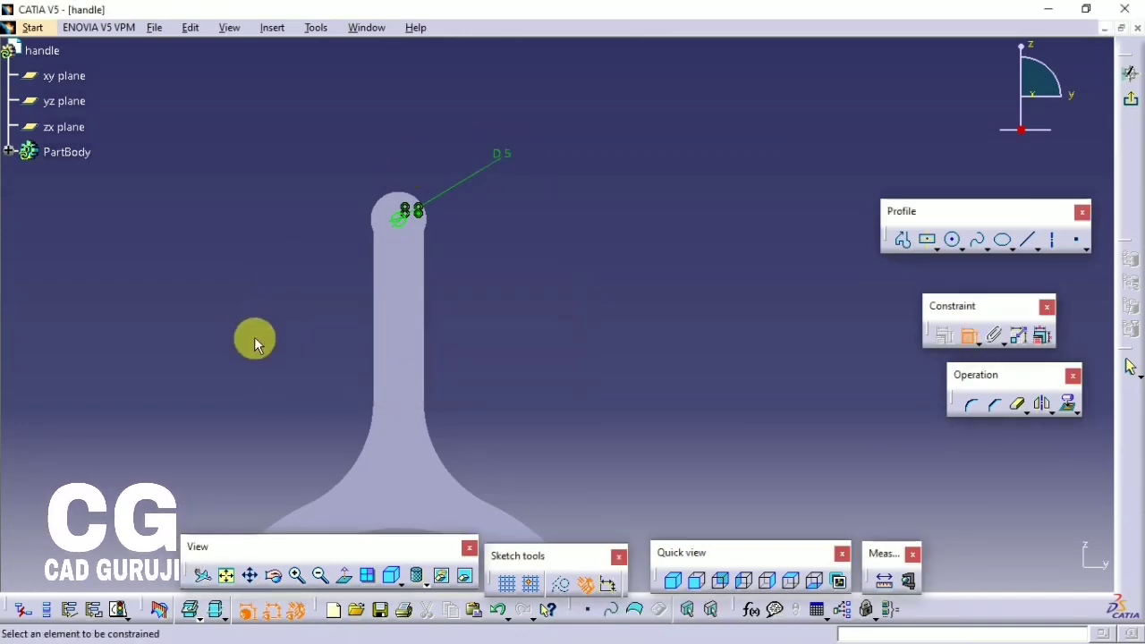
- Pad the circle sketch 90 mm into a slender rod from the handle top
left_click(1131, 101)
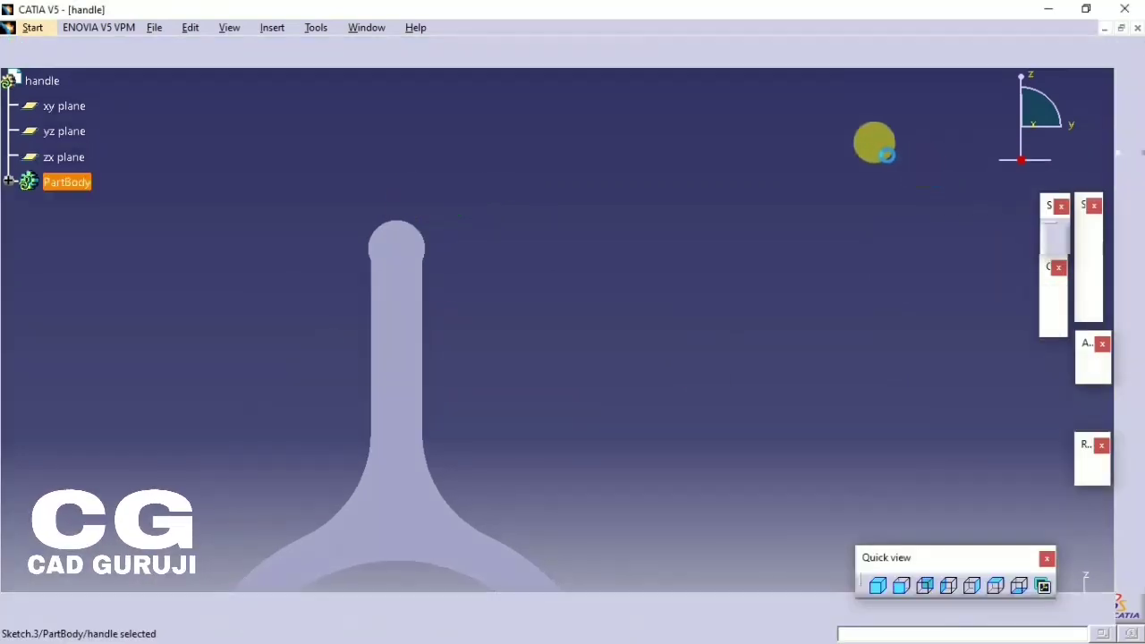
left_click(364, 53)
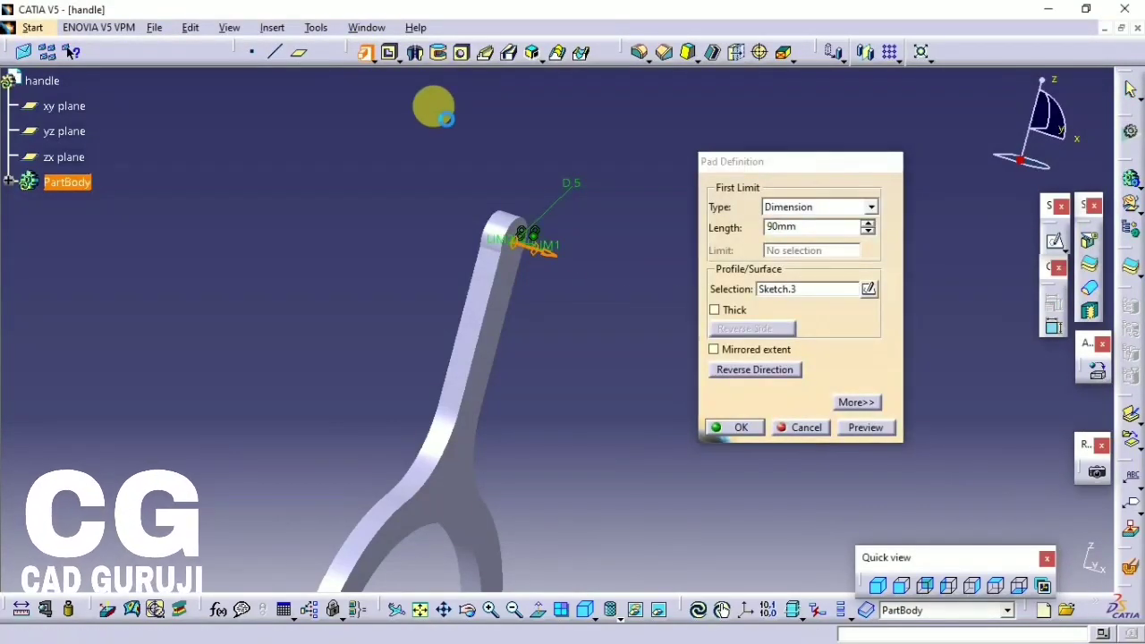
key("Return")
mouse_move(536, 199)
middle_mouse_down()
mouse_move(677, 243)
mouse_move(659, 73)
middle_mouse_up()
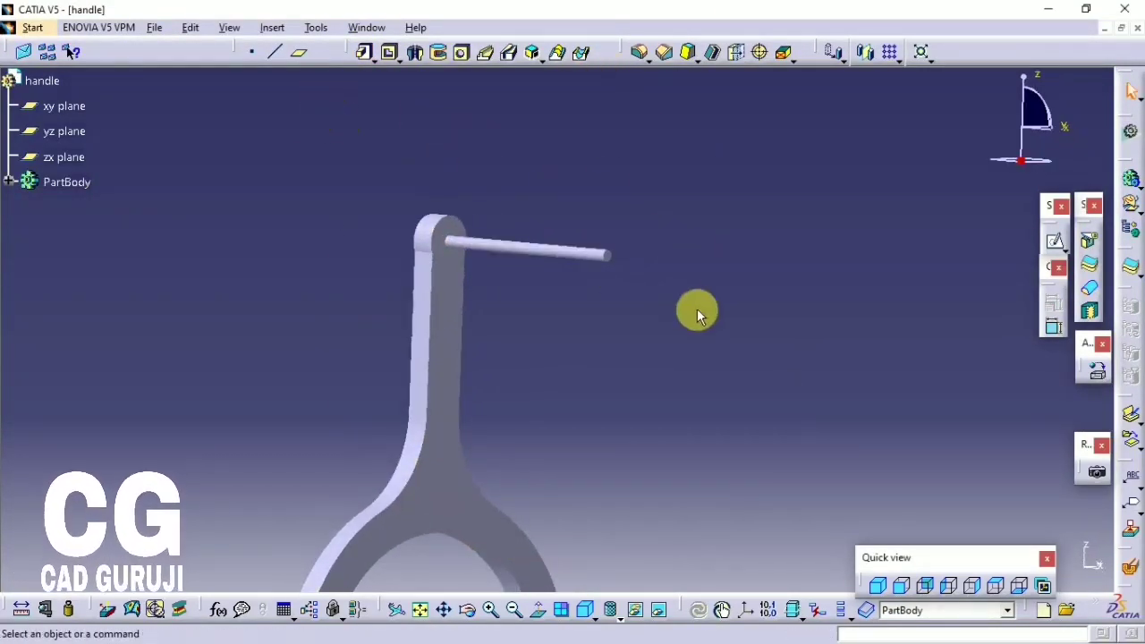
middle_click_drag(697, 310, 468, 212)
left_click(492, 199)
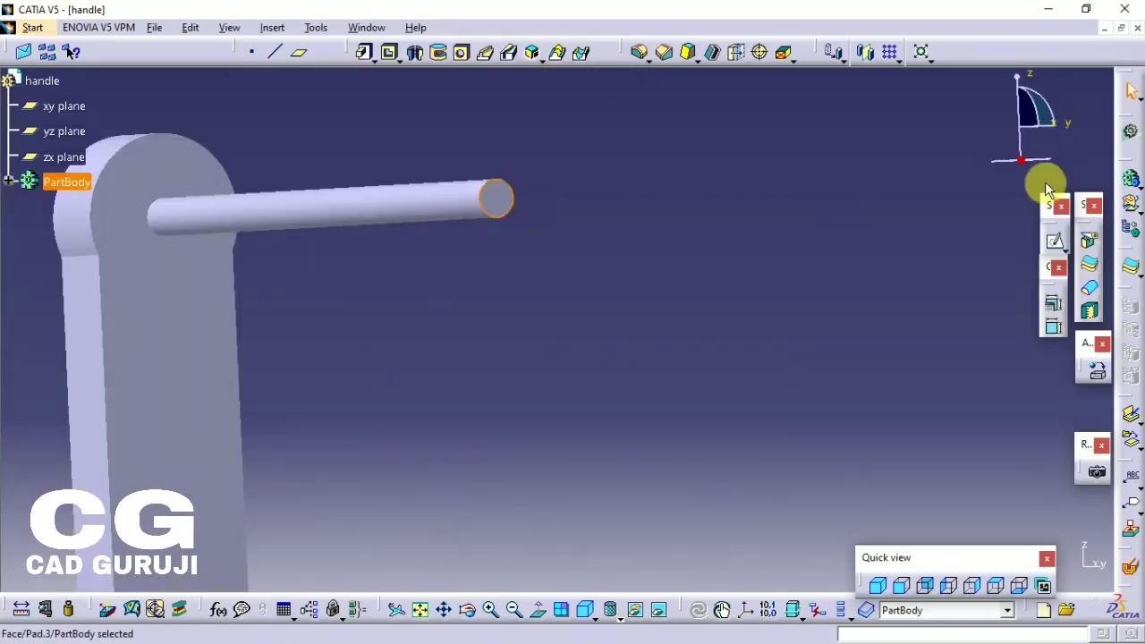
- Draw a circle in a new sketch on the rod's end face
left_click(1055, 241)
left_click(953, 240)
mouse_move(656, 186)
middle_mouse_down()
mouse_move(659, 294)
mouse_move(514, 212)
middle_mouse_up()
left_click(504, 193)
left_click(530, 181)
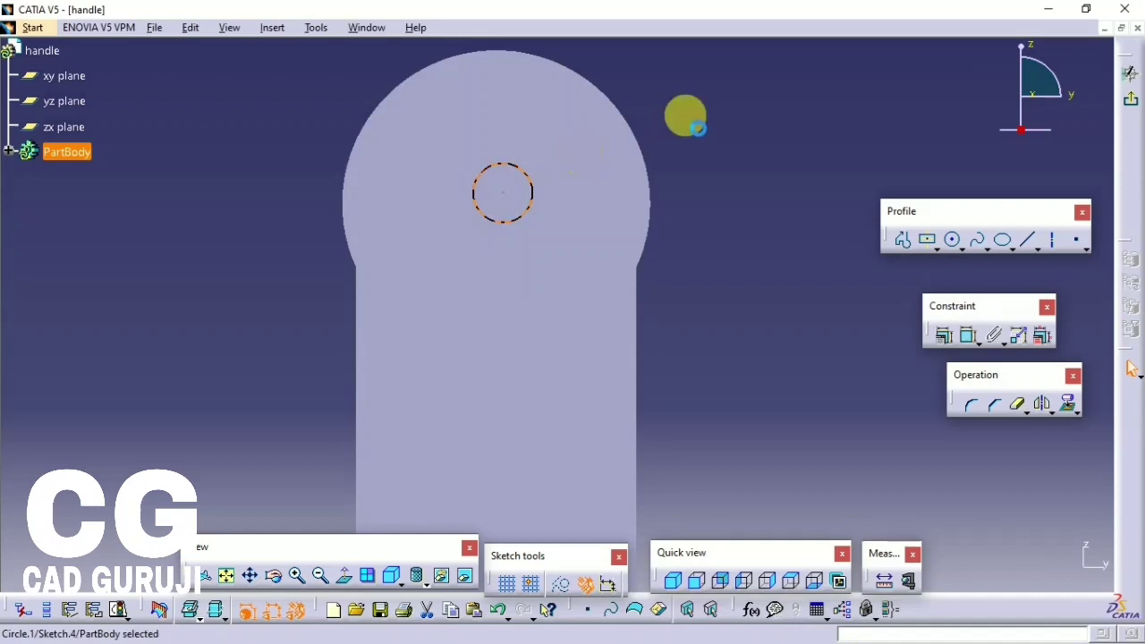
- Show visible edges, make the circle concentric with the rod end, and set its diameter to 6 mm
left_click(966, 335)
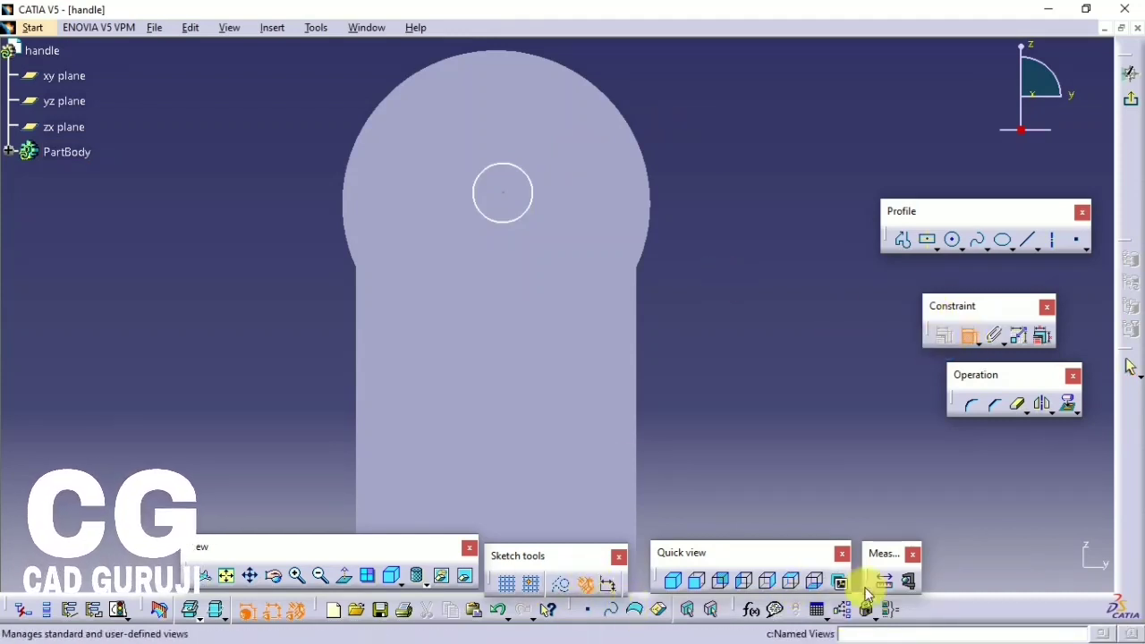
left_click(427, 590)
left_click(436, 557)
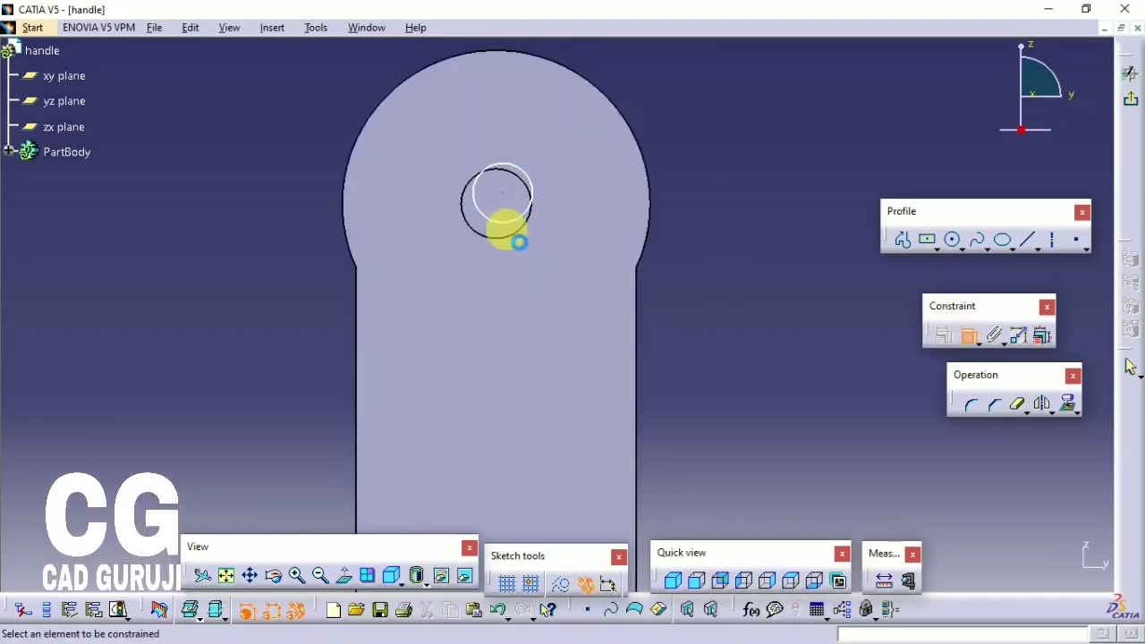
left_click(618, 93)
right_click(618, 92)
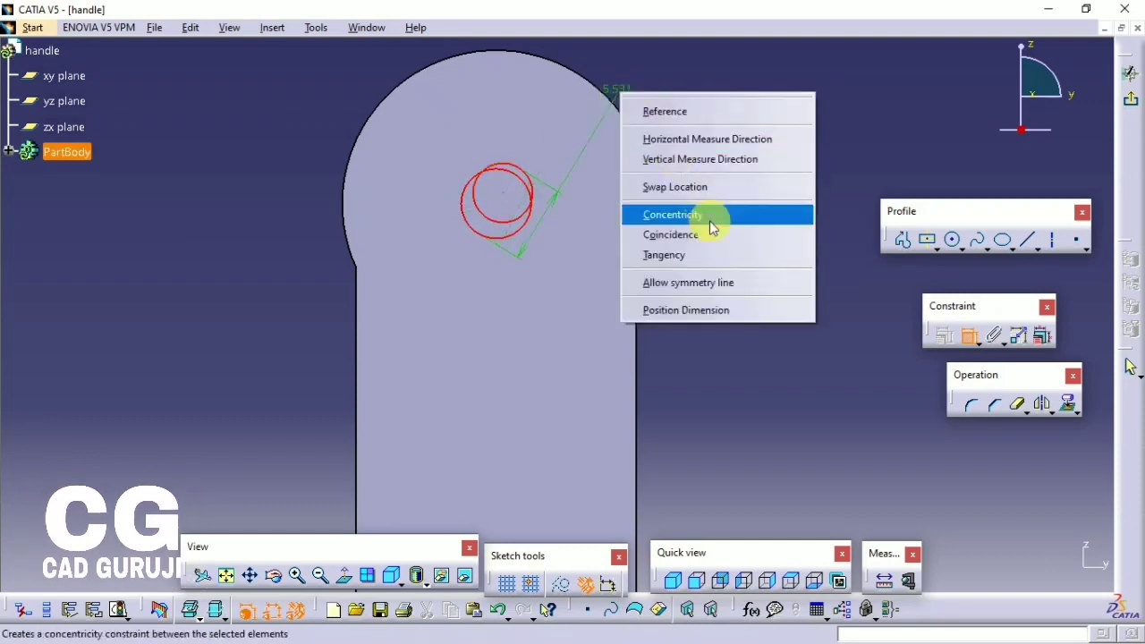
left_click(718, 214)
left_click(526, 231)
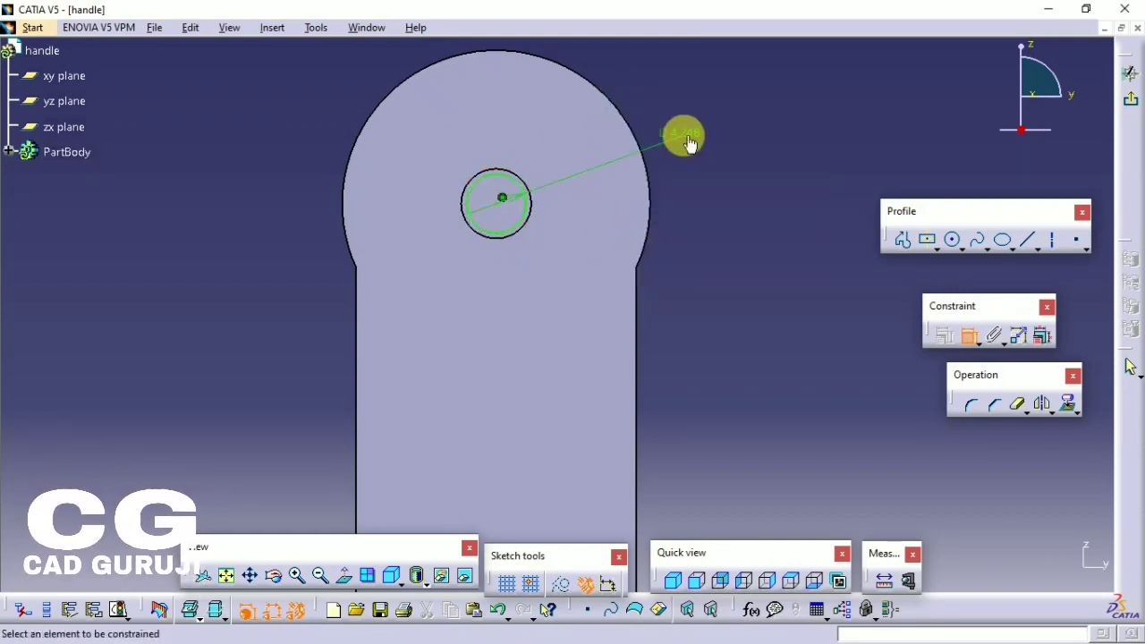
double_click(687, 141)
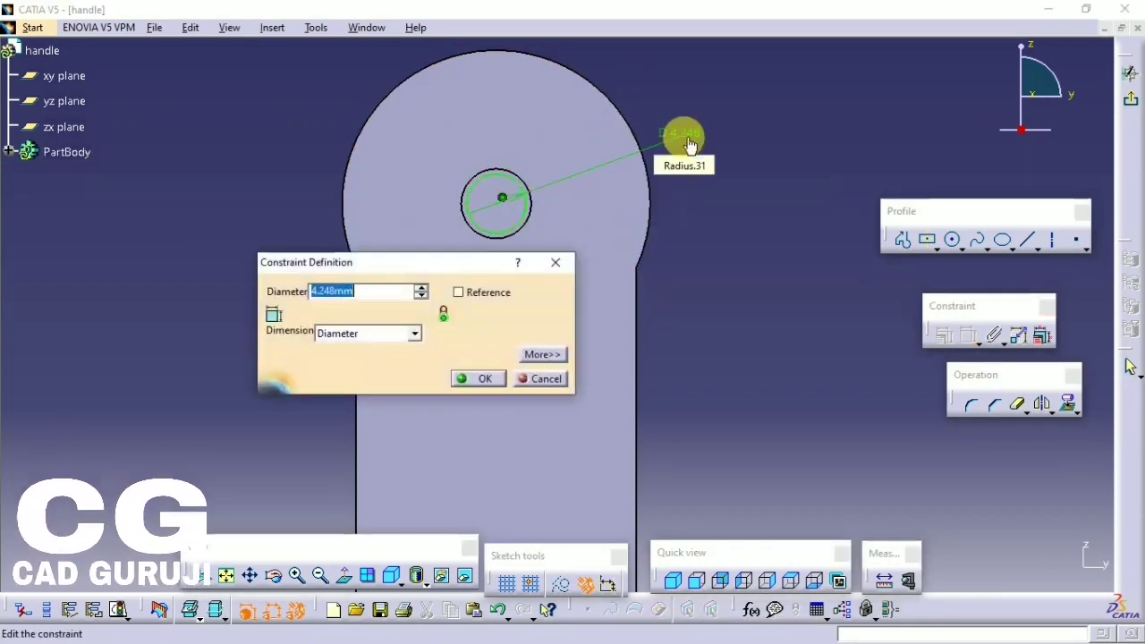
key("Return")
double_click(694, 140)
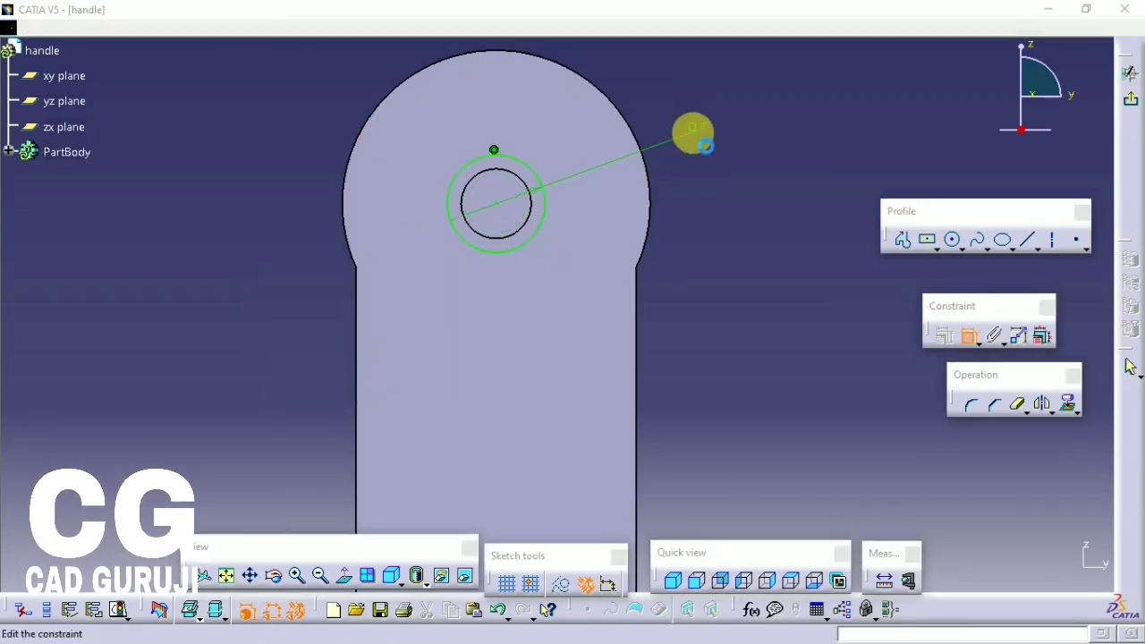
type("6")
key("Return")
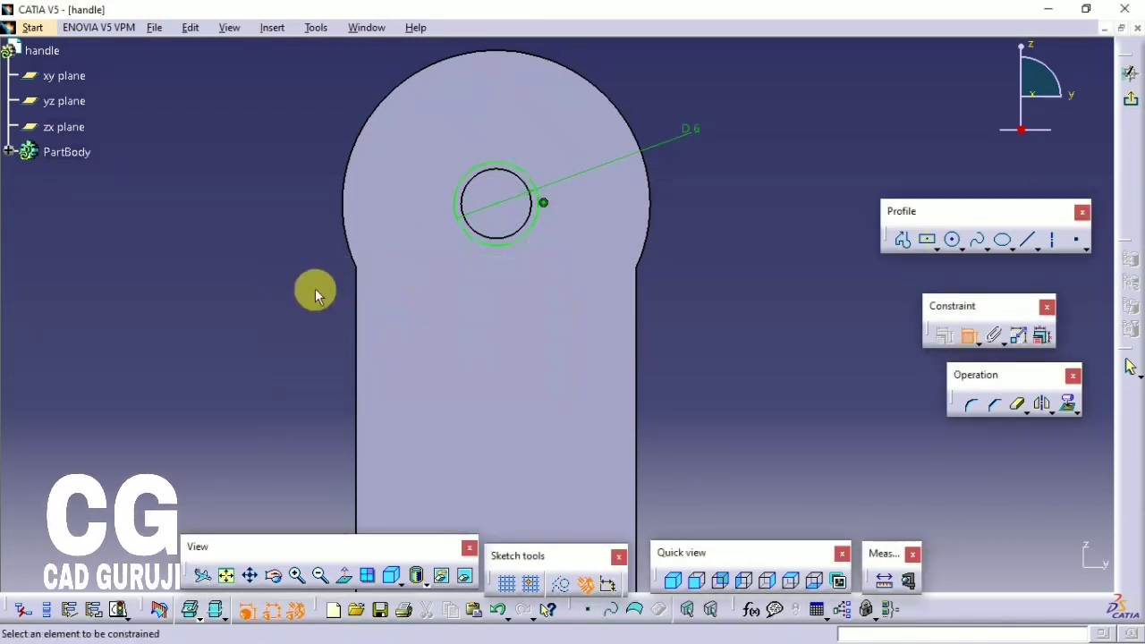
- Pad the D6 circle back along the rod into a slightly wider tip
left_click(1129, 106)
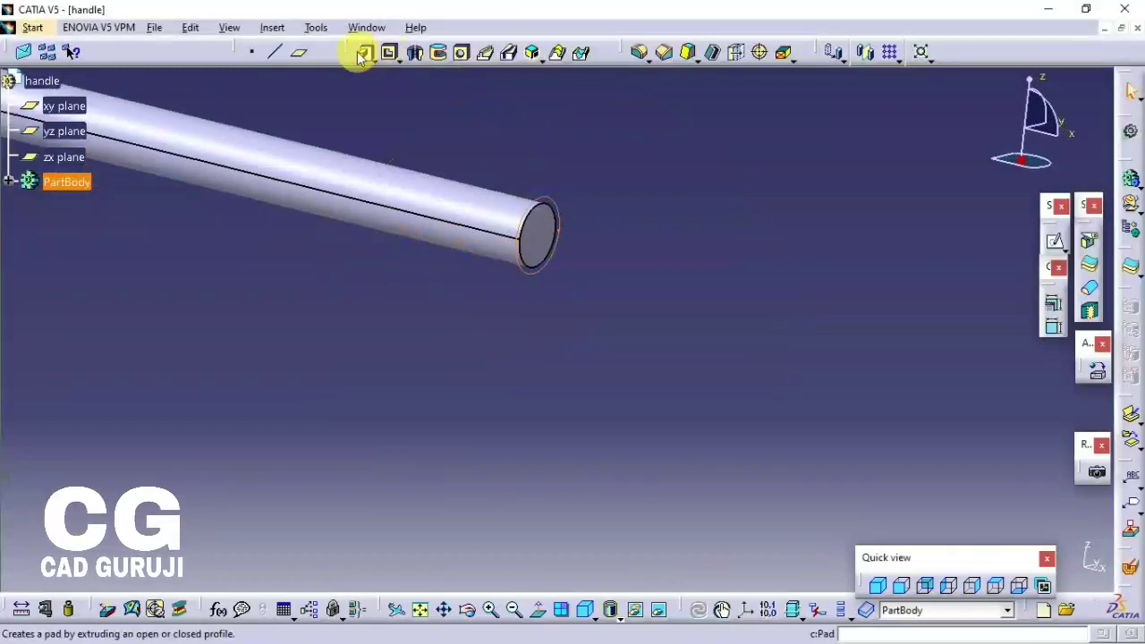
left_click(366, 51)
left_click(571, 255)
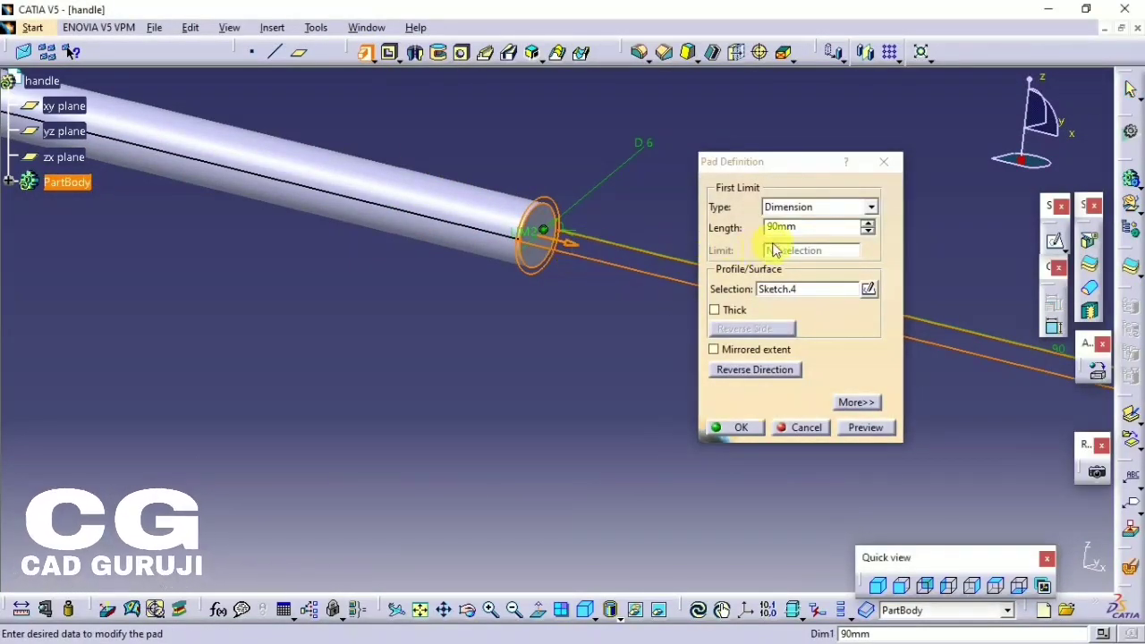
left_click(756, 367)
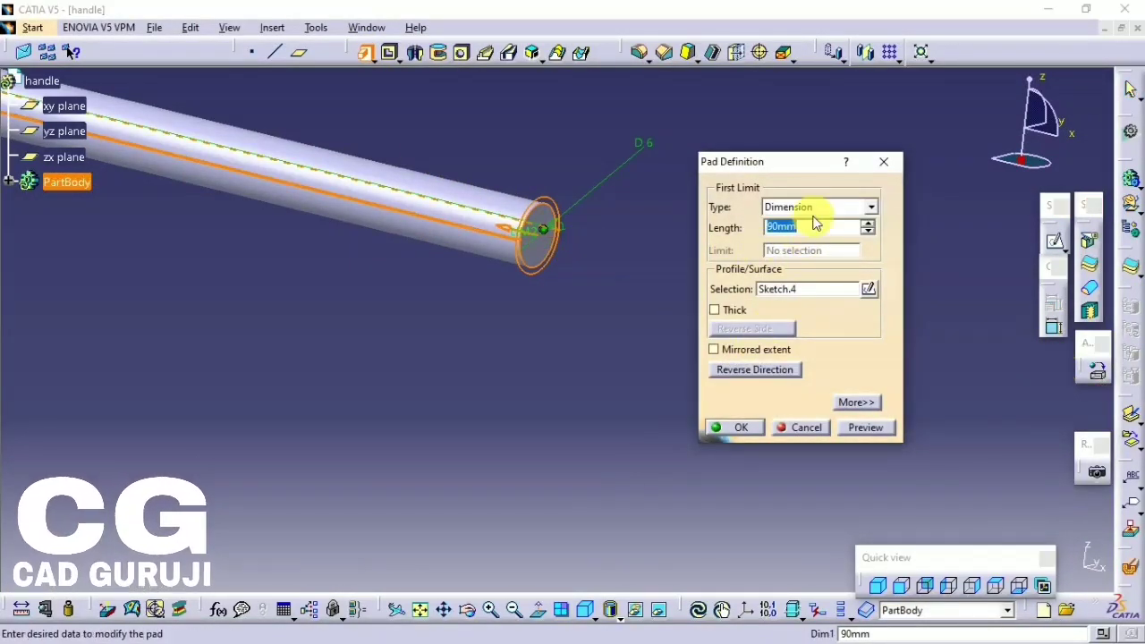
key("Return")
mouse_move(685, 176)
middle_mouse_down()
mouse_move(531, 276)
mouse_move(556, 324)
mouse_move(715, 65)
middle_mouse_up()
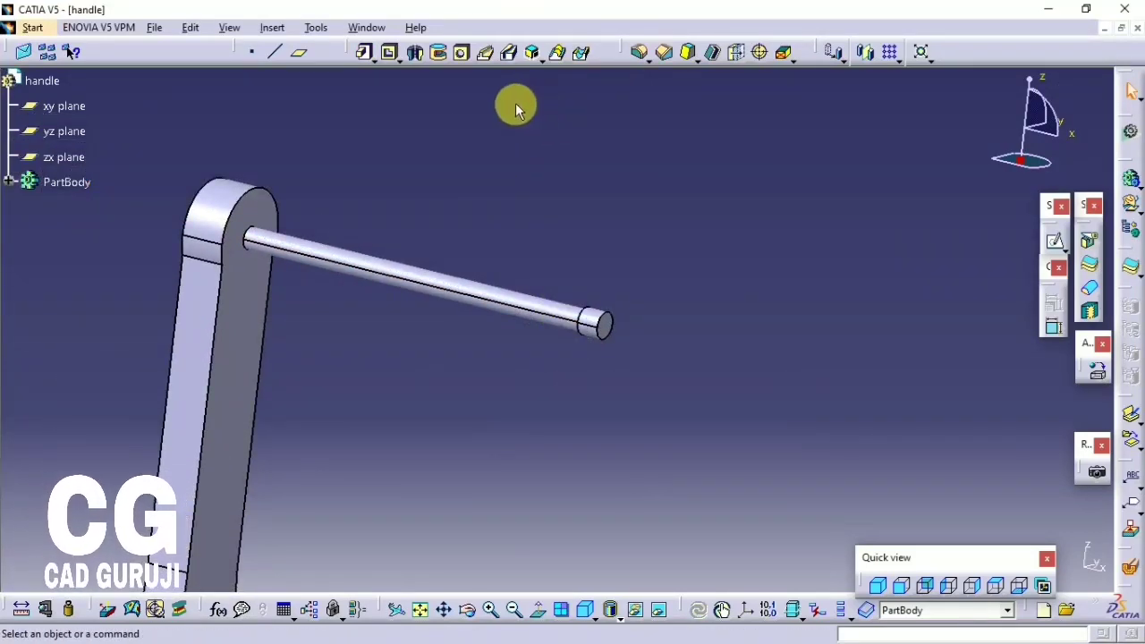
- Open and close the material library, then zoom out to show the whole handle
left_click(1098, 380)
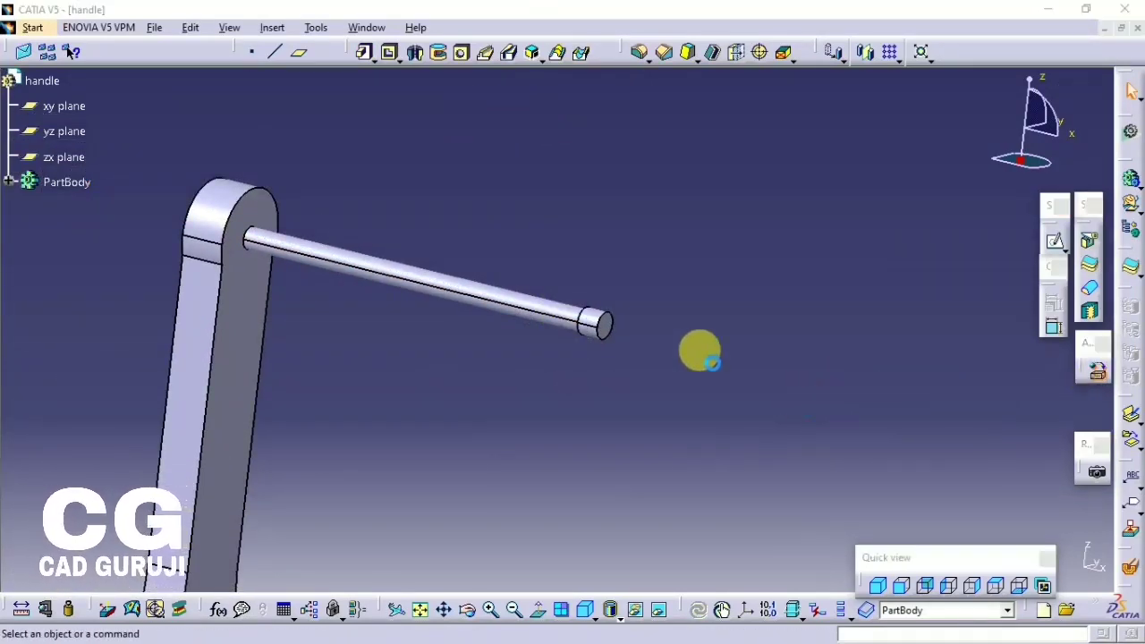
key("Escape")
middle_click_drag(713, 230, 586, 413)
- Sketch a D30 circle centred at the origin on the yz plane inside the ring
left_click(544, 439)
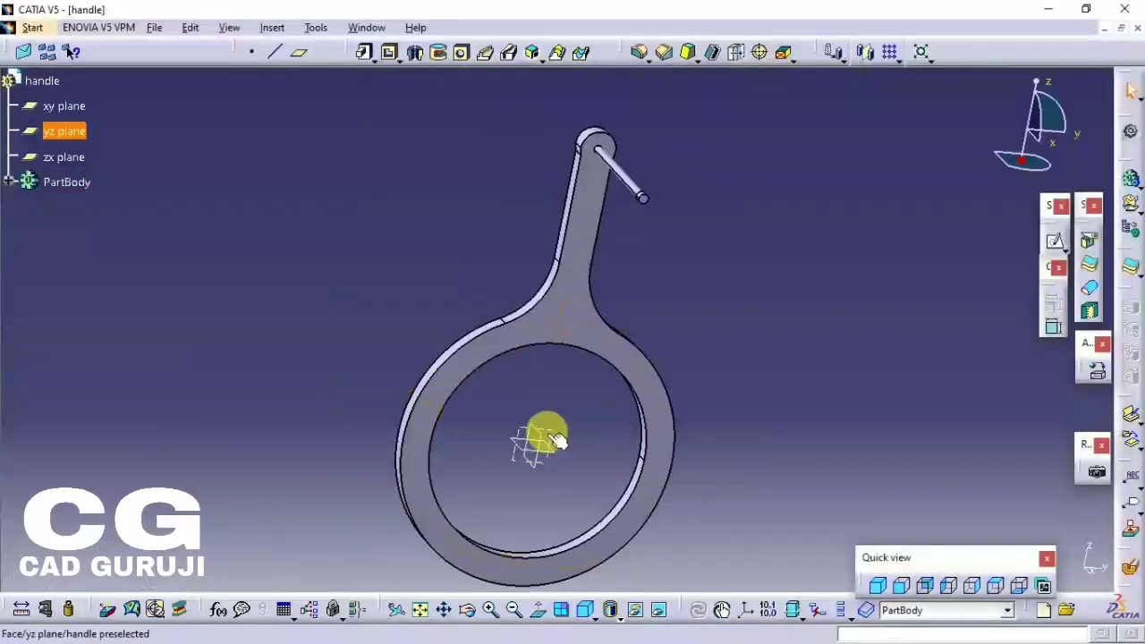
left_click(1055, 243)
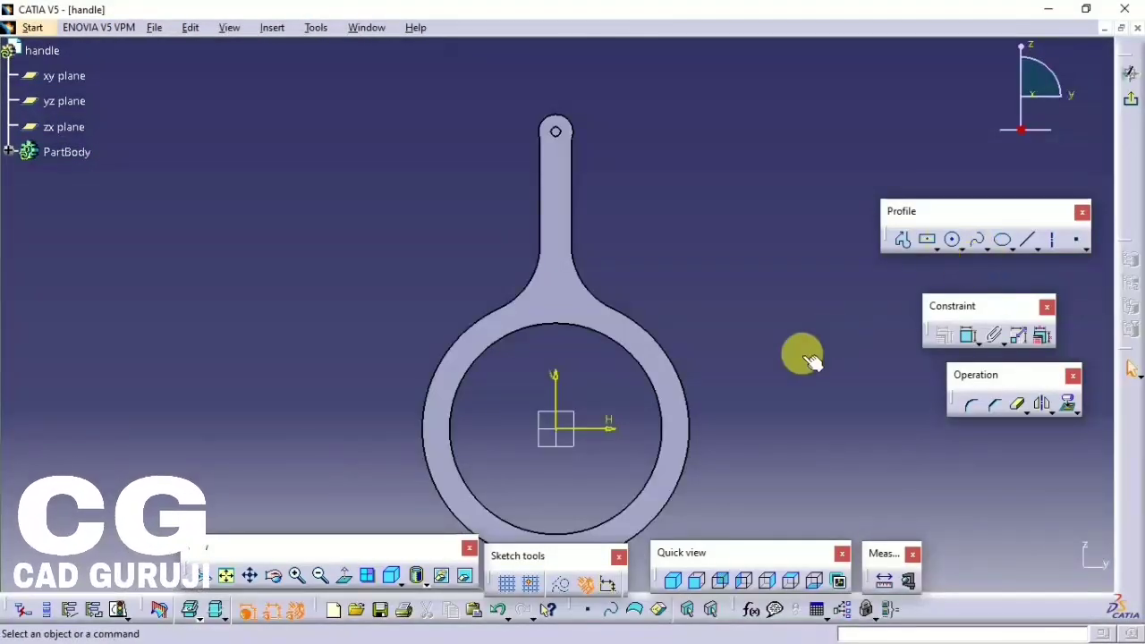
middle_click_drag(809, 357, 685, 268, "ctrl")
left_click(951, 239)
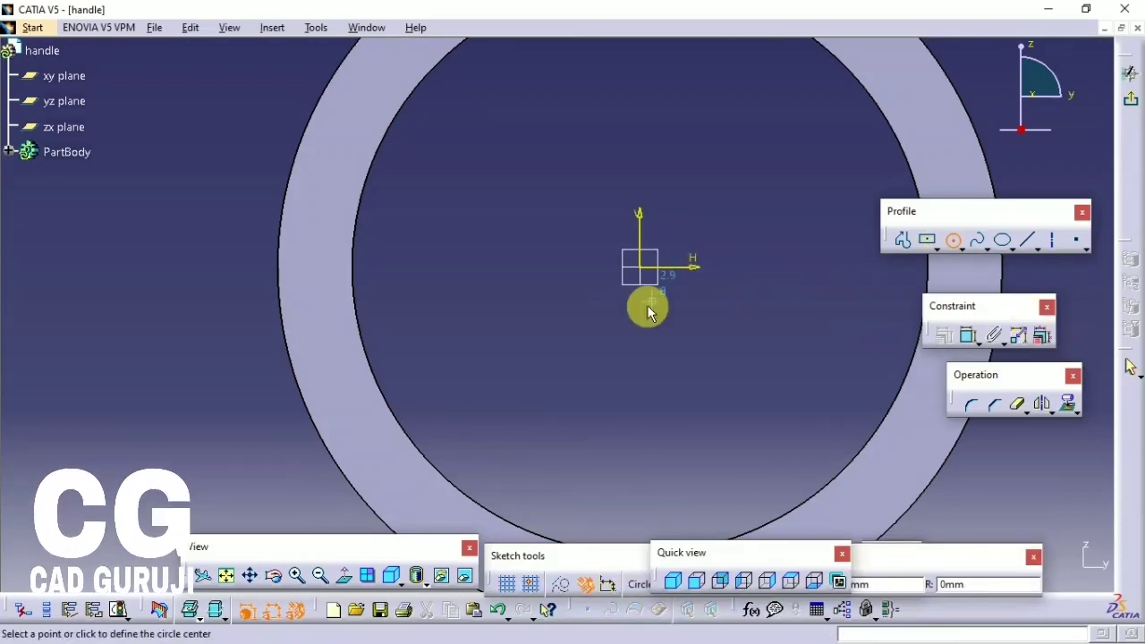
left_click(641, 267)
left_click(708, 284)
left_click(970, 335)
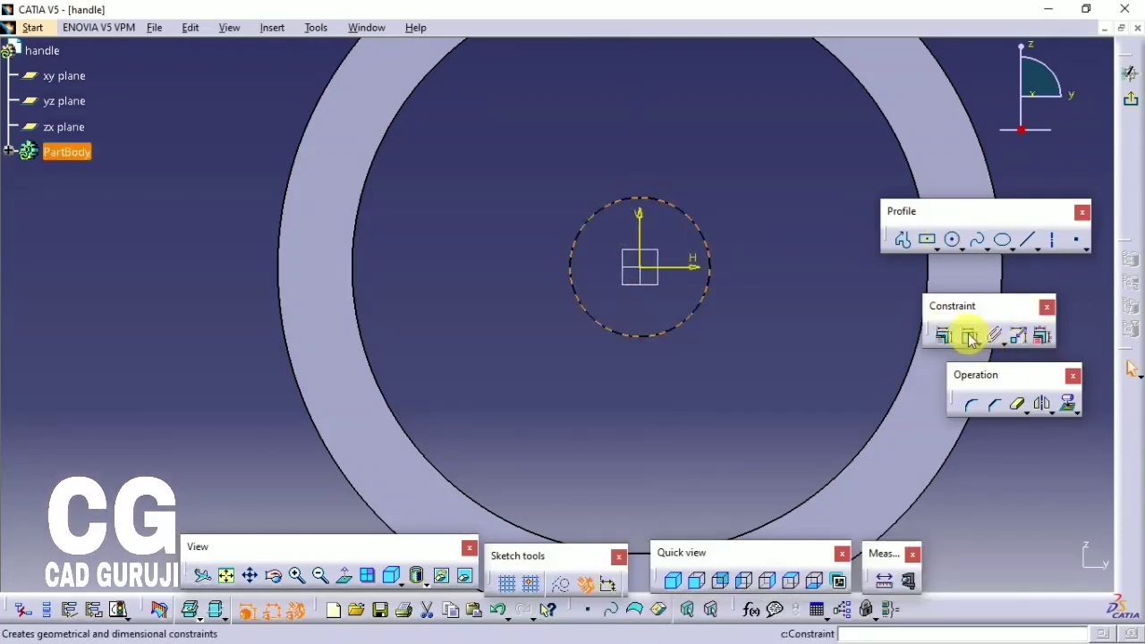
left_click(700, 303)
double_click(751, 331)
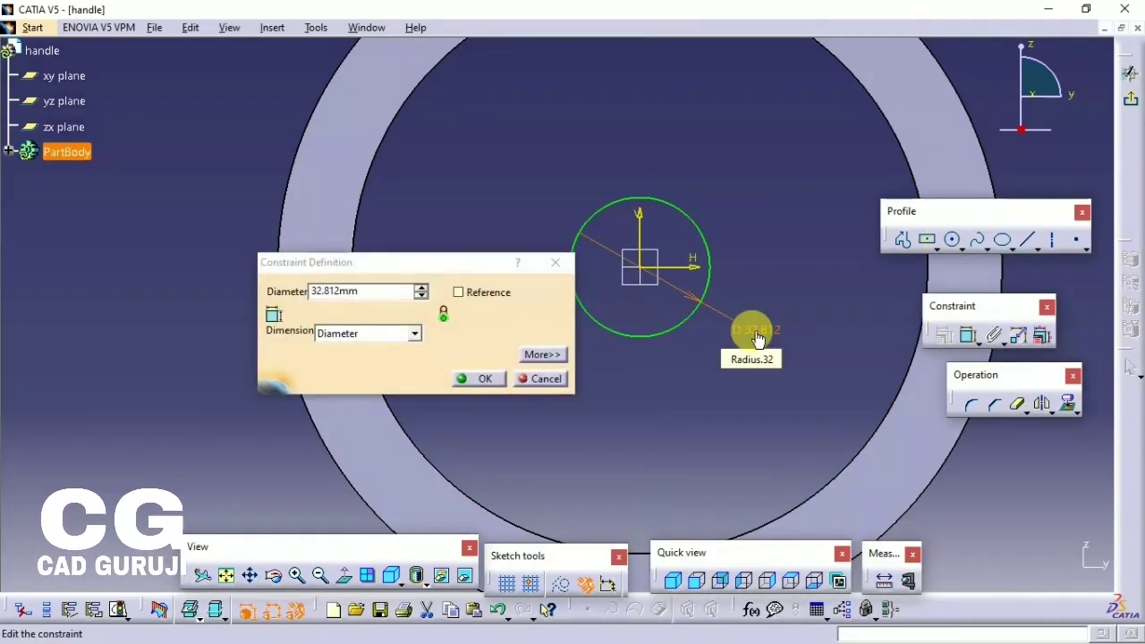
double_click(393, 295)
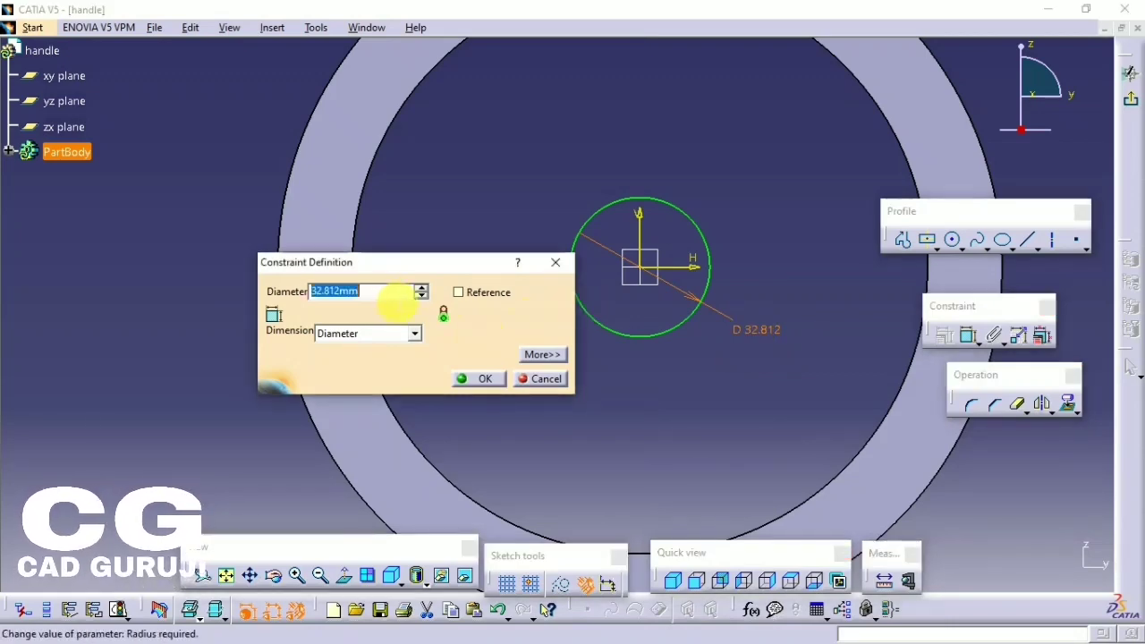
type("30")
key("Return")
middle_click_drag(565, 353, 435, 345, "ctrl")
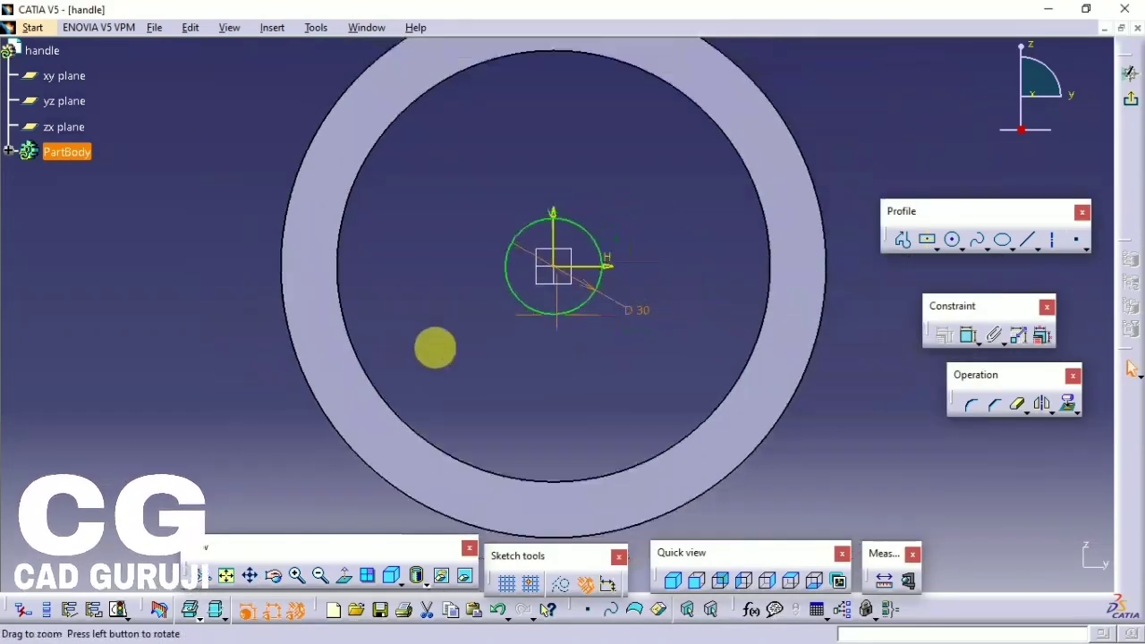
- Project the ring's inner edge into the sketch after dismissing the error message
left_click(743, 444)
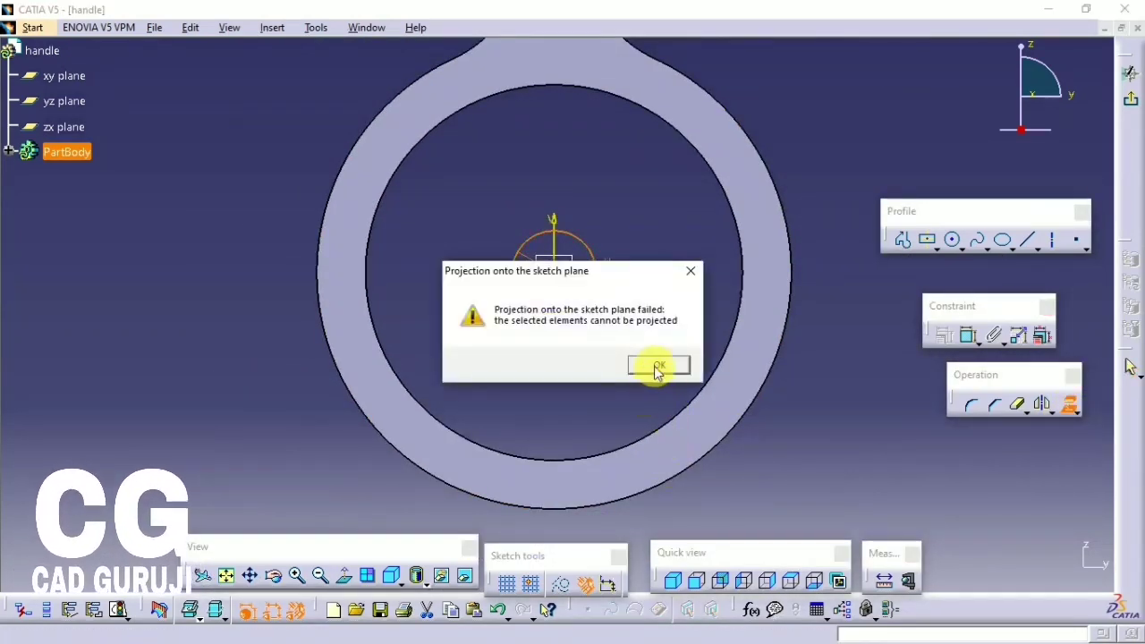
left_click(691, 272)
left_click(690, 401)
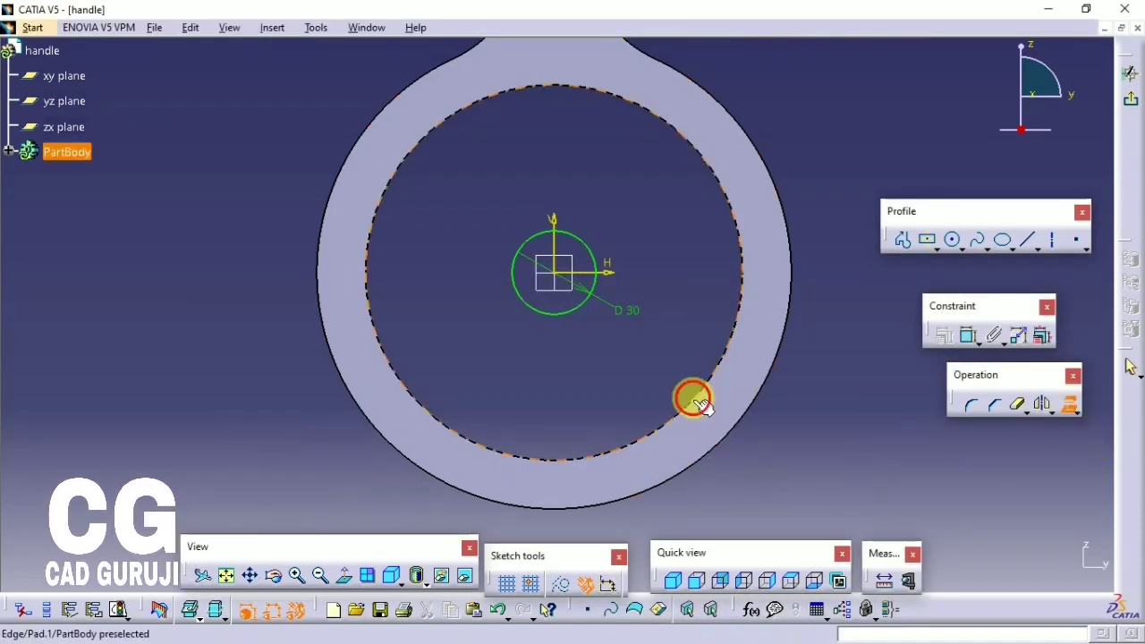
left_click(952, 240)
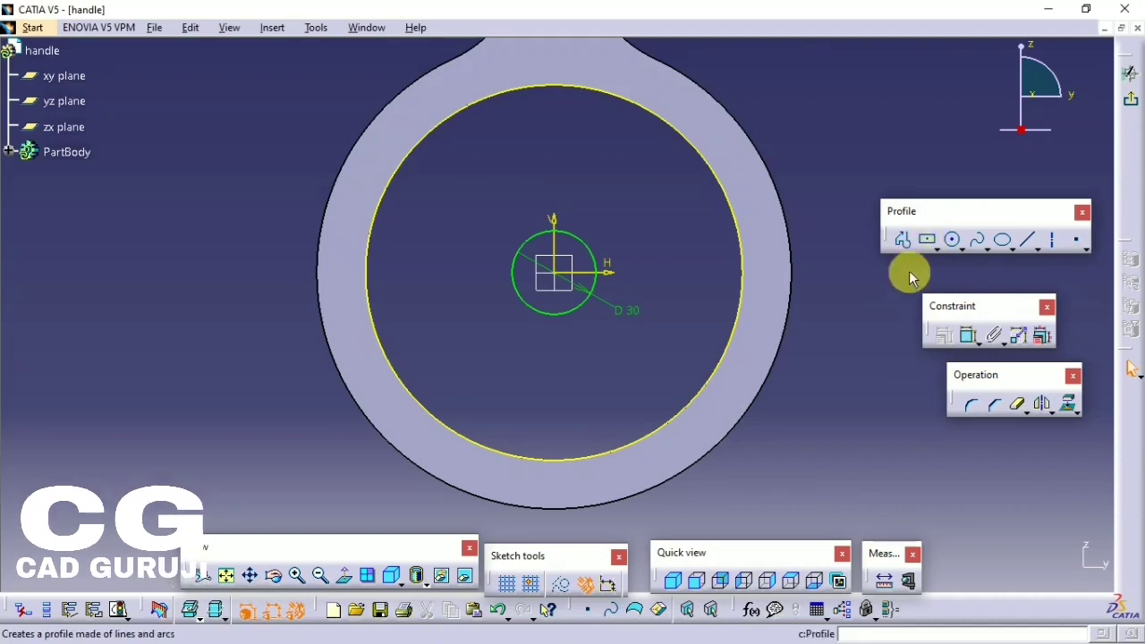
- Draw a line from the ring's inner edge to the D30 circle and make it vertical
left_click(903, 240)
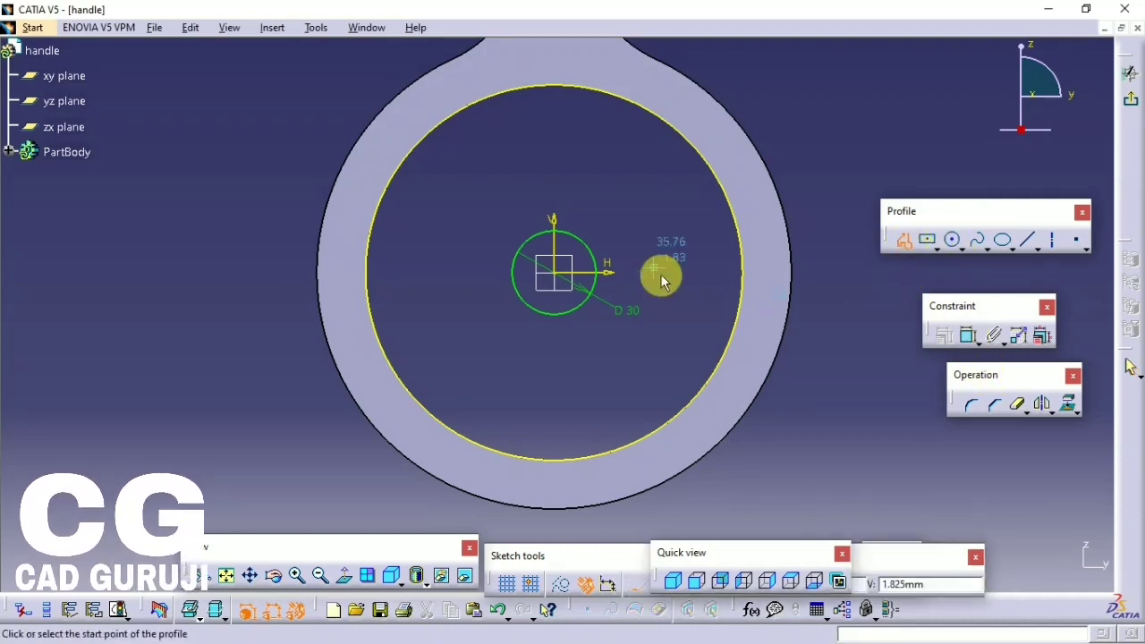
left_click(518, 83)
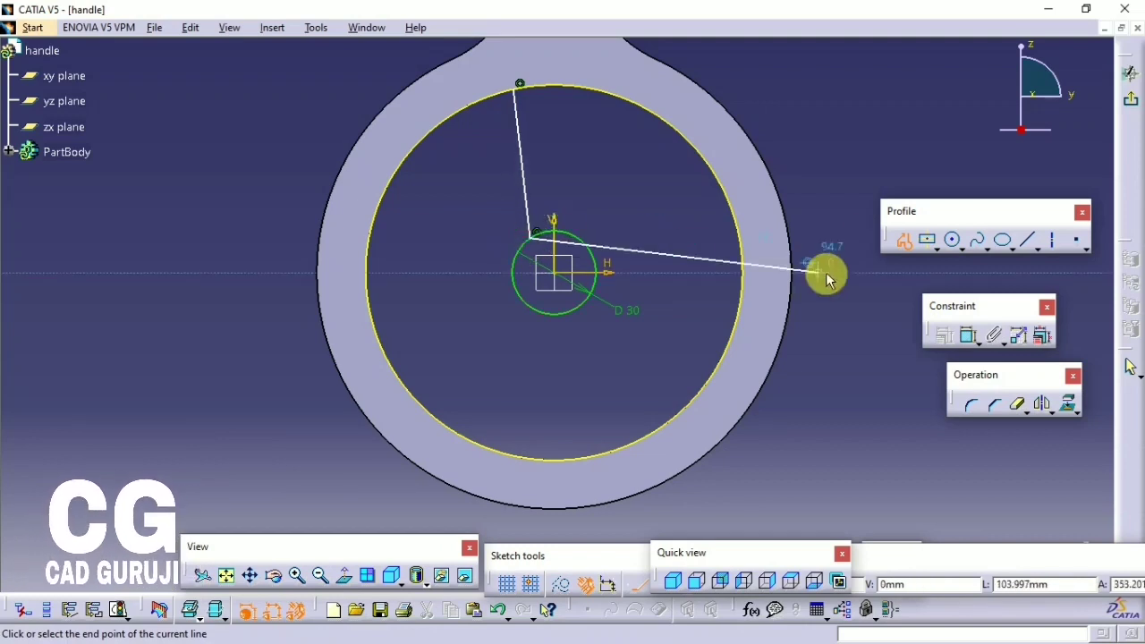
key("Escape")
left_click(554, 197)
right_click(534, 179)
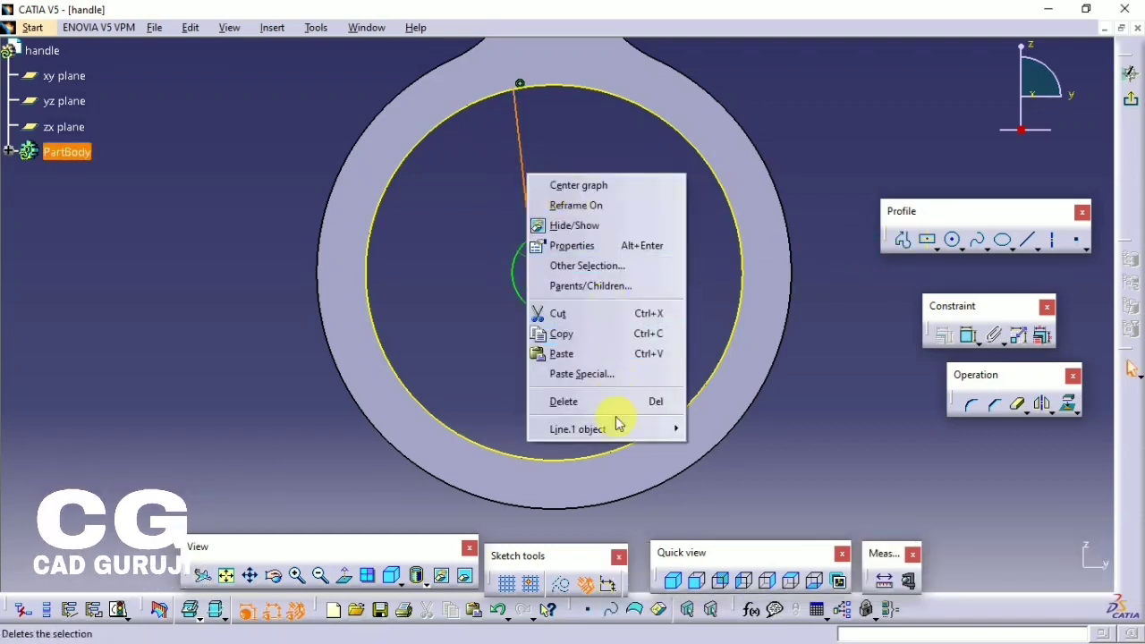
left_click(756, 495)
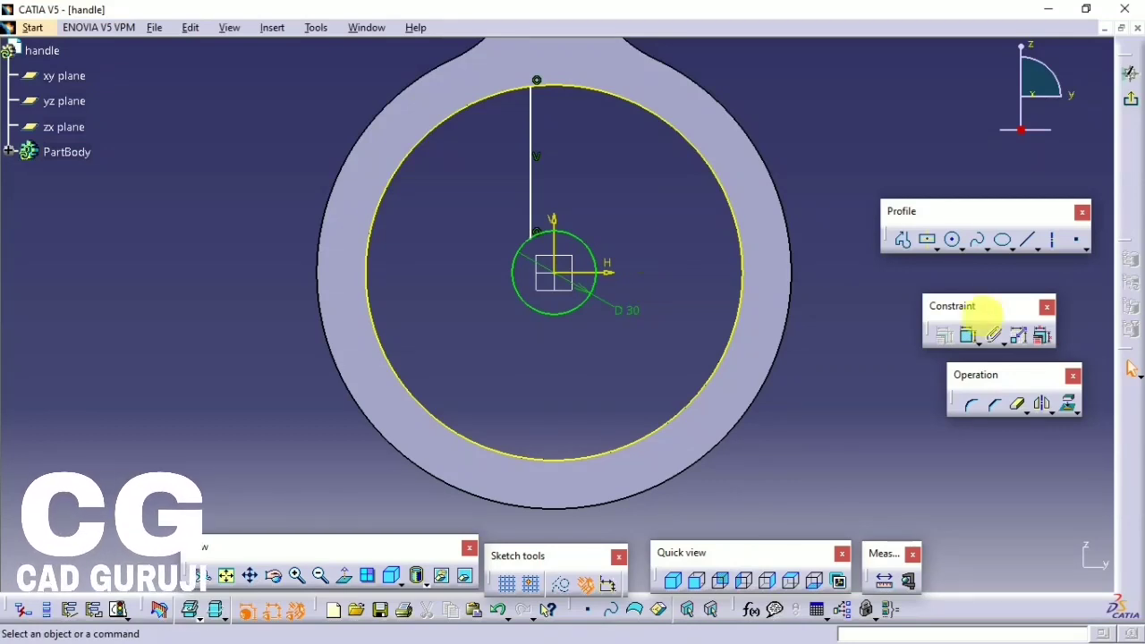
- Offset the vertical line 6 mm and mirror it across the vertical axis
left_click(966, 336)
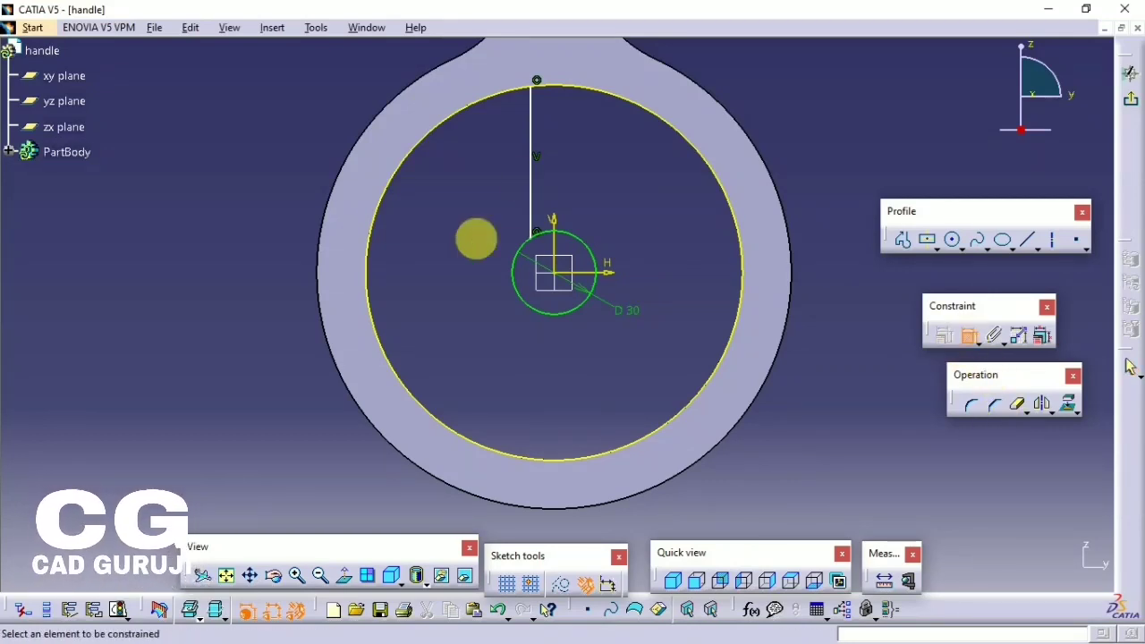
double_click(471, 171)
type("6mm")
key("Return")
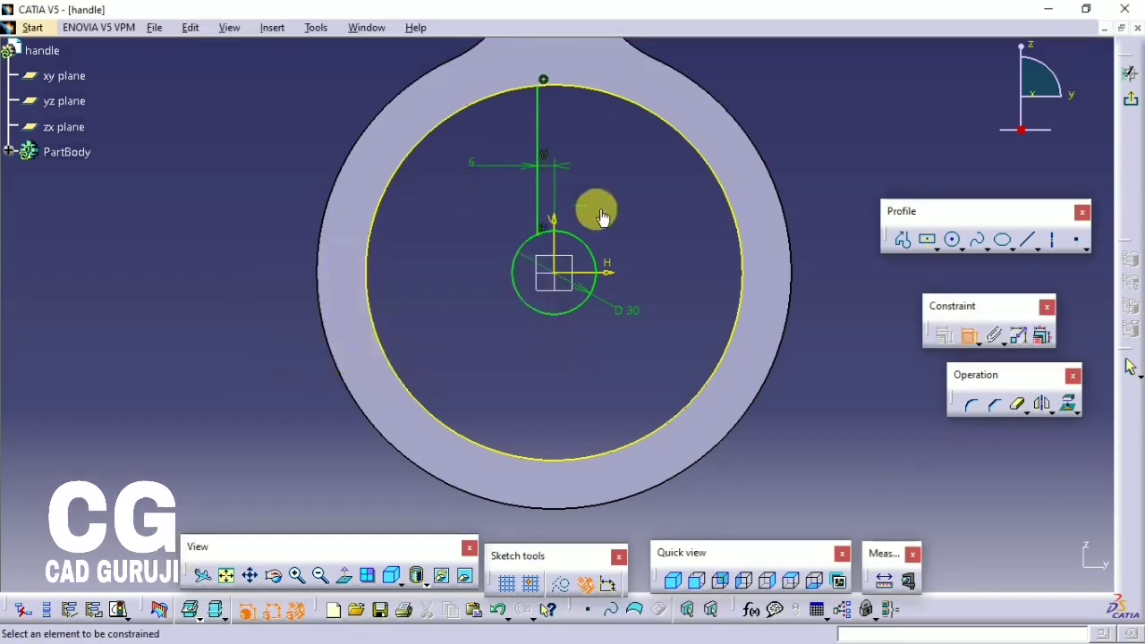
left_click(968, 337)
left_click(534, 125)
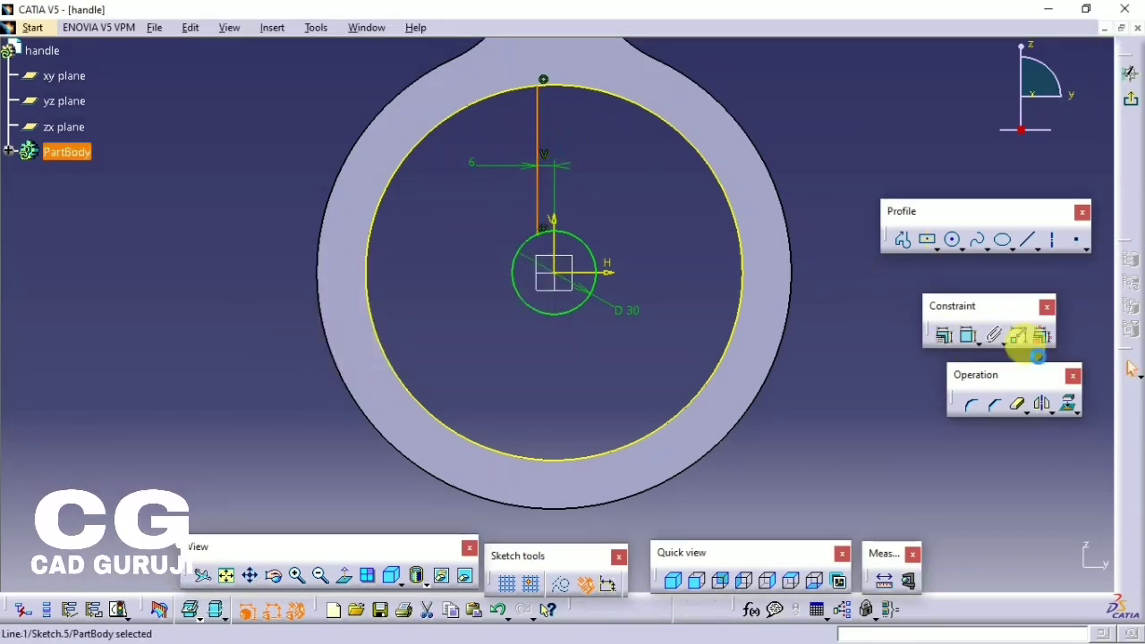
left_click(1043, 413)
left_click(555, 240)
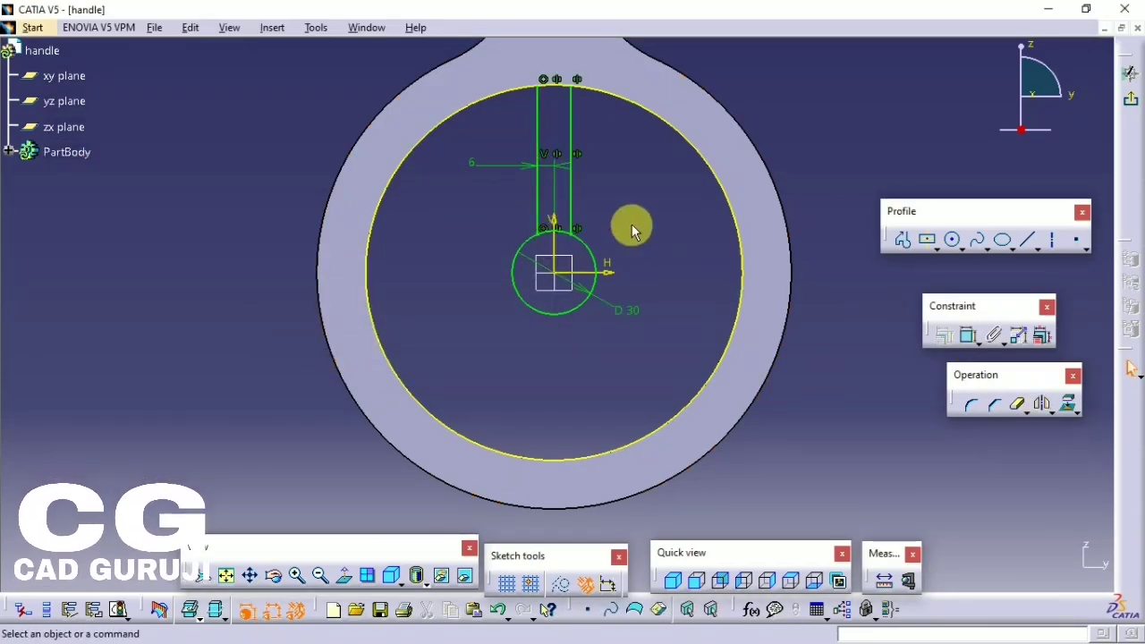
- Draw a horizontal line from the small circle's right edge to the ring's inner edge
left_click(1030, 243)
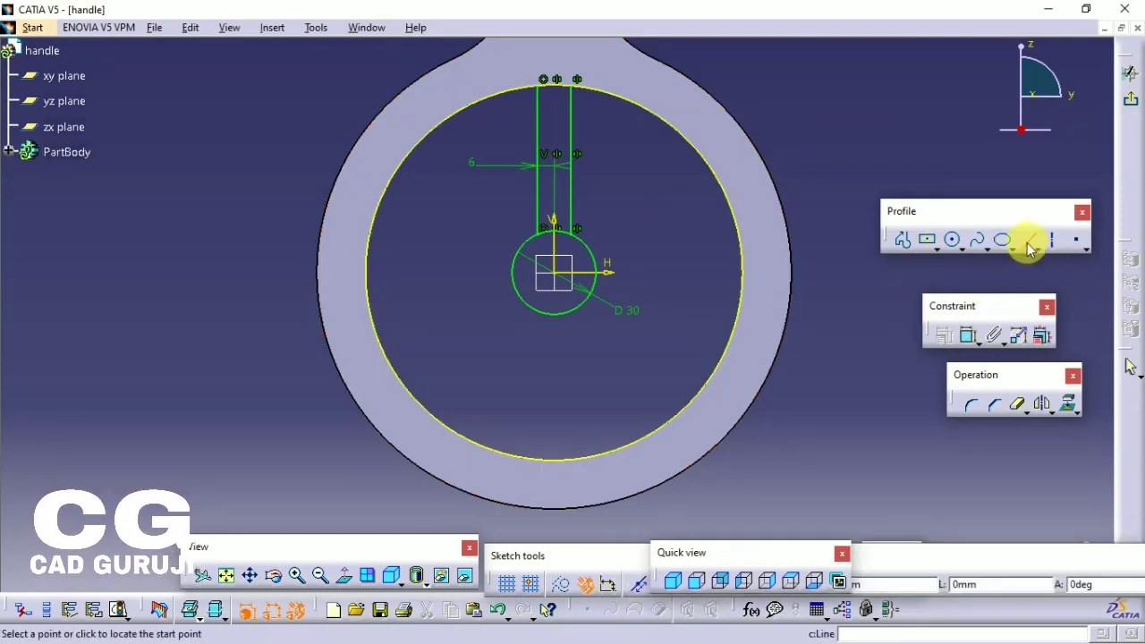
left_click(594, 256)
left_click(747, 254)
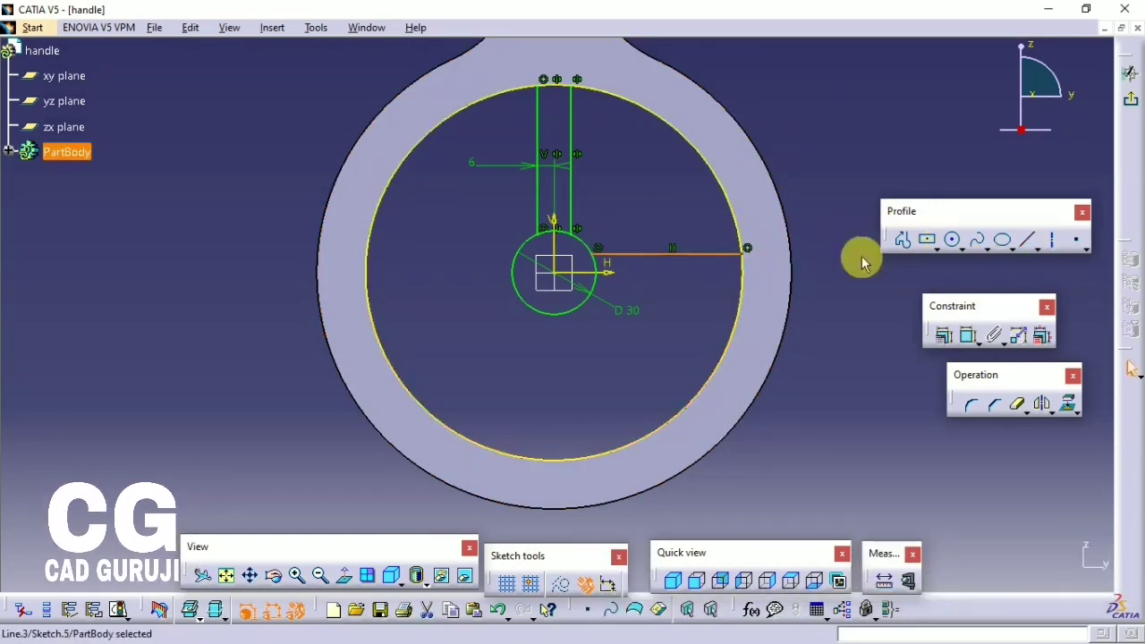
left_click(1030, 243)
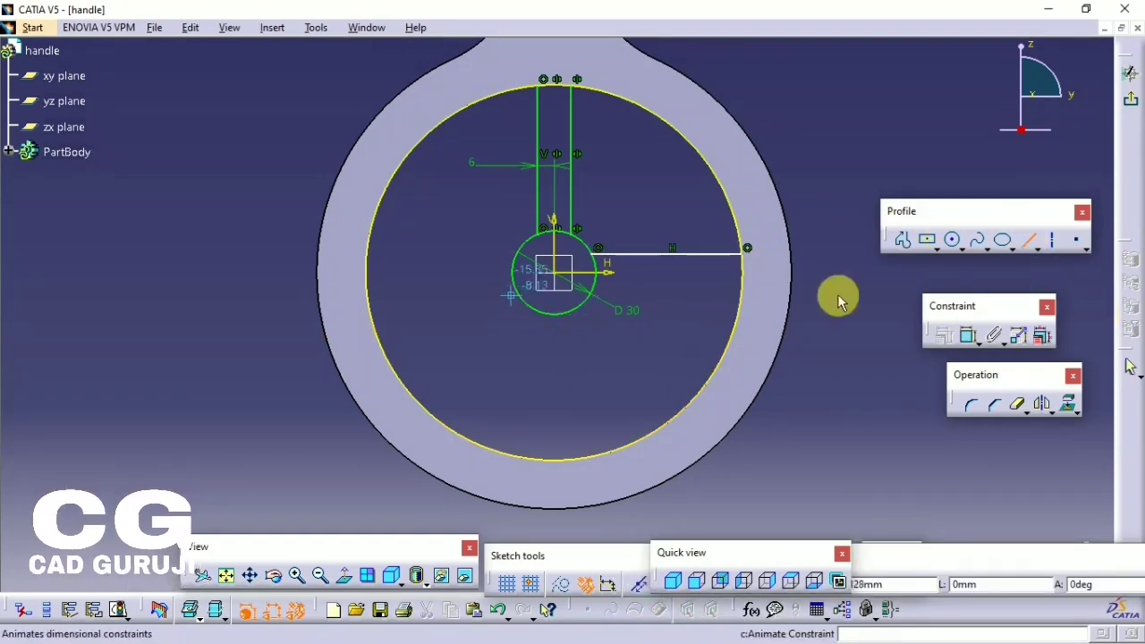
left_click(1025, 241)
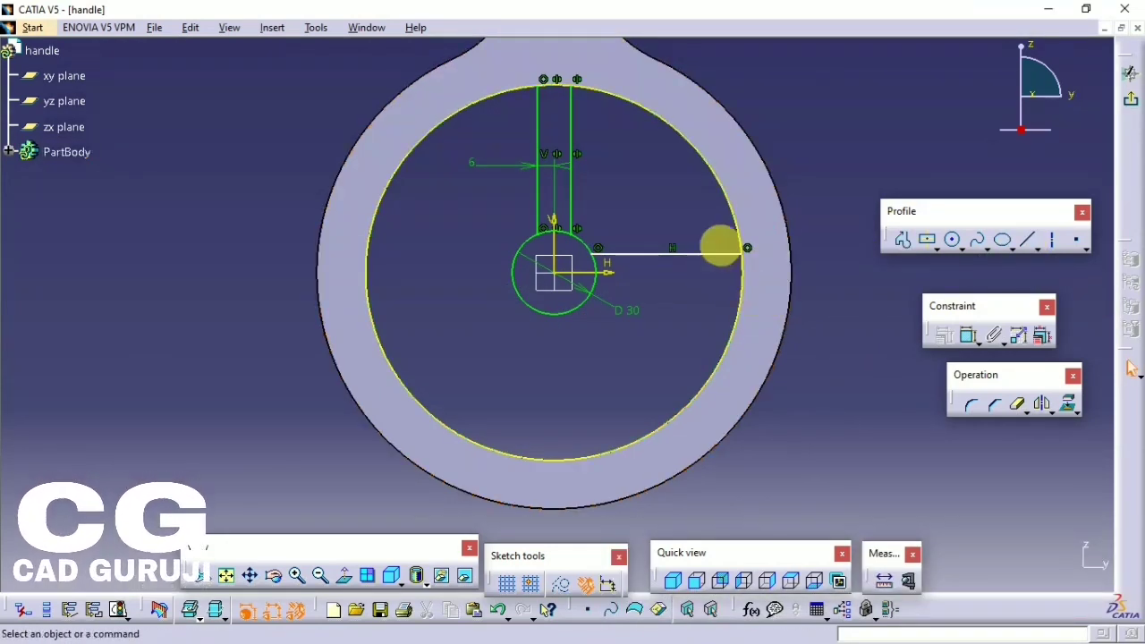
- Mirror the vertical and horizontal lines across both axes to form the spoke cross
left_click(1042, 403)
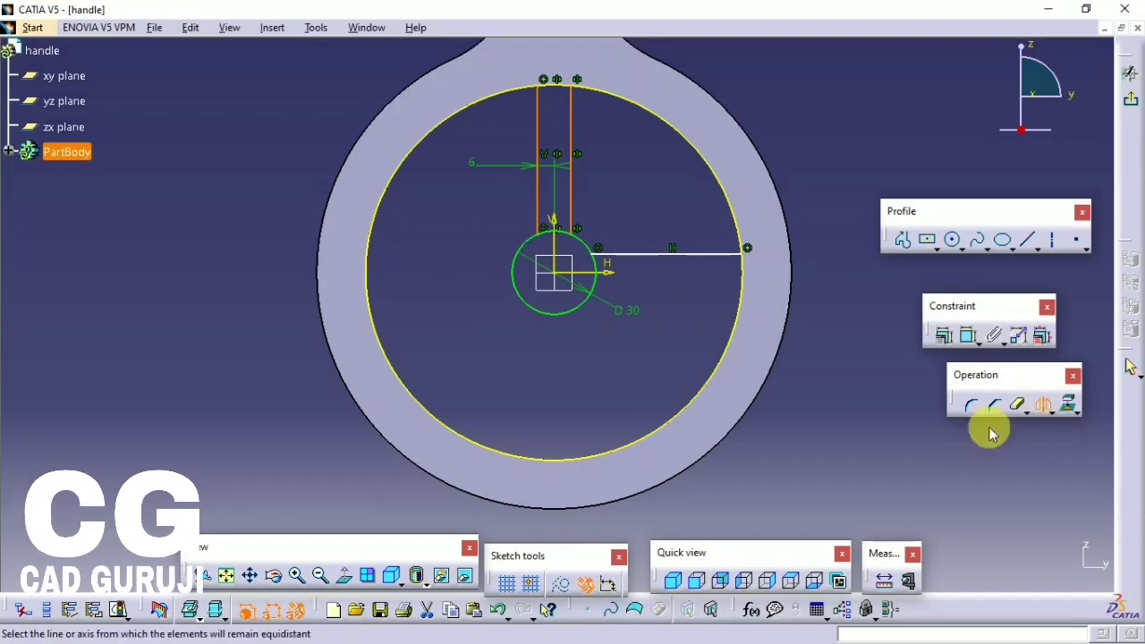
left_click(585, 281)
left_click(703, 264)
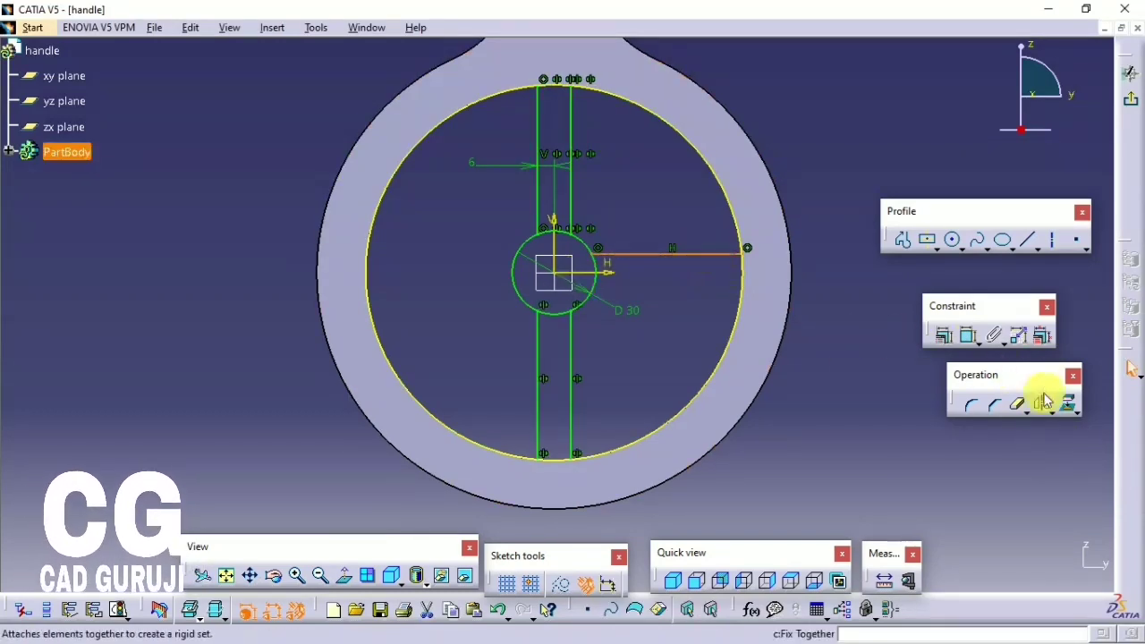
left_click(1044, 407)
left_click(581, 271)
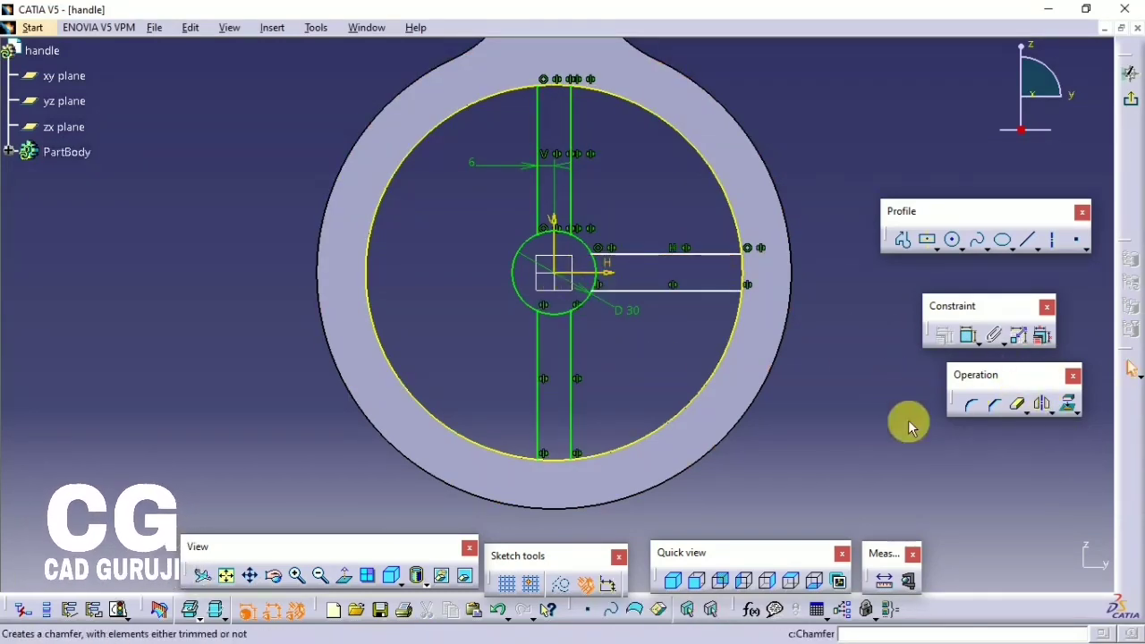
left_click(648, 254)
left_click(659, 284, "ctrl")
left_click(1042, 403)
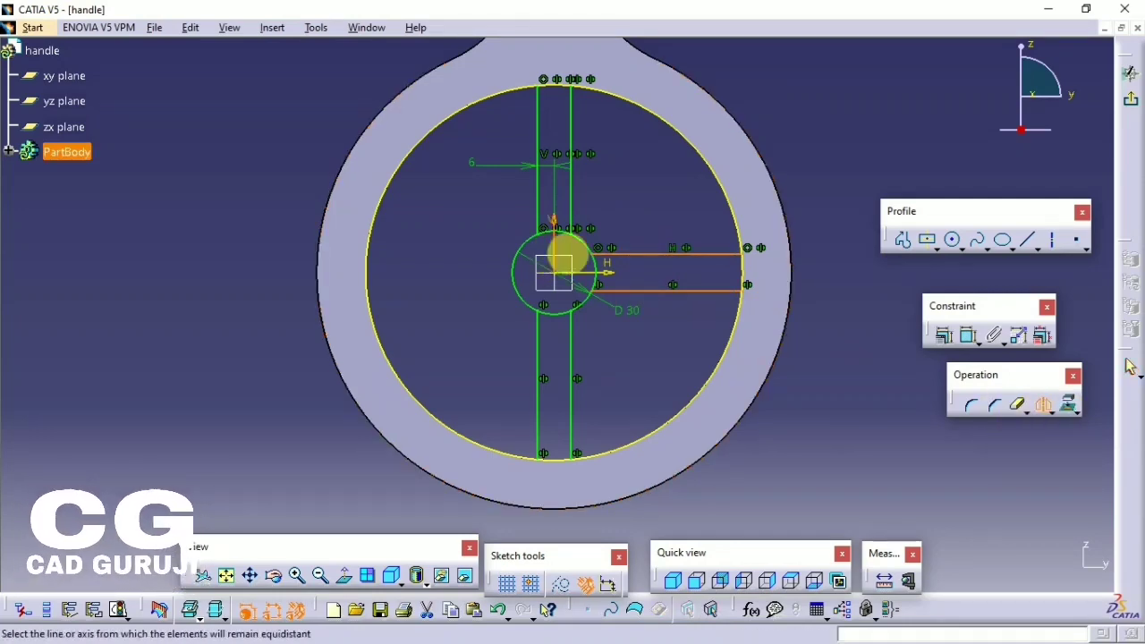
left_click(563, 255)
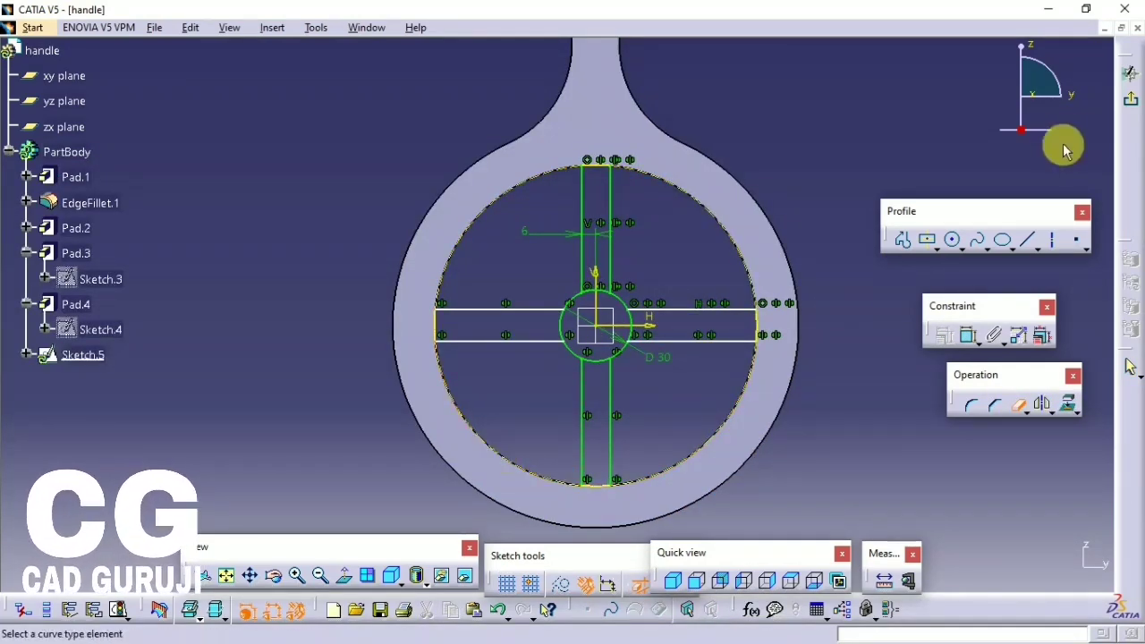
- Reopen the sketch and trim the circle between the lower spoke lines
left_click(1131, 101)
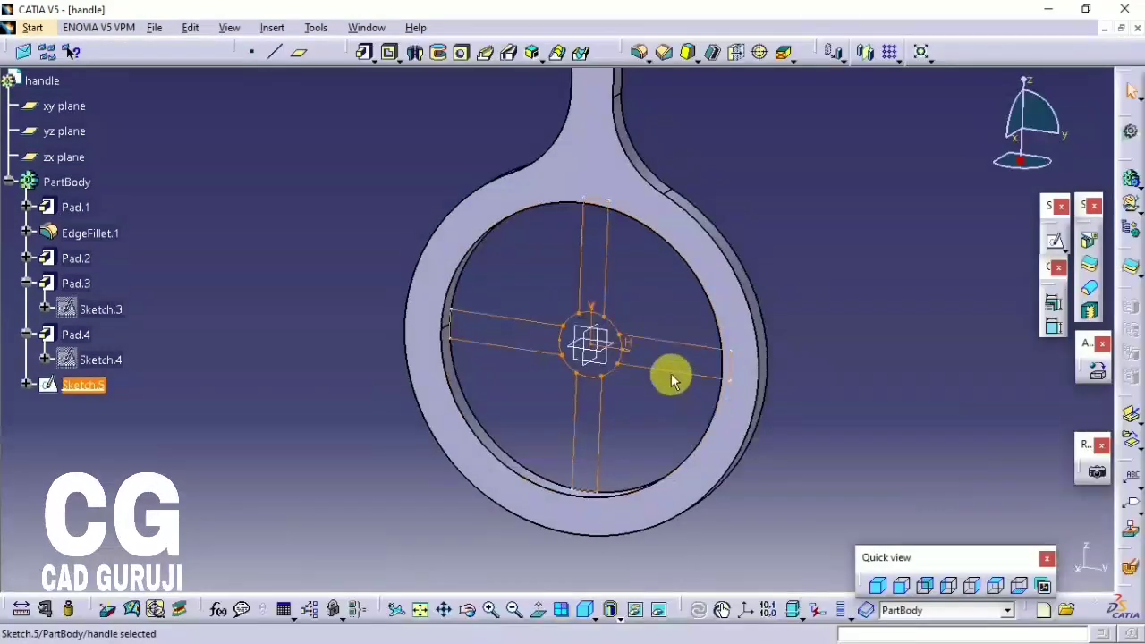
double_click(681, 386)
left_click(1020, 408)
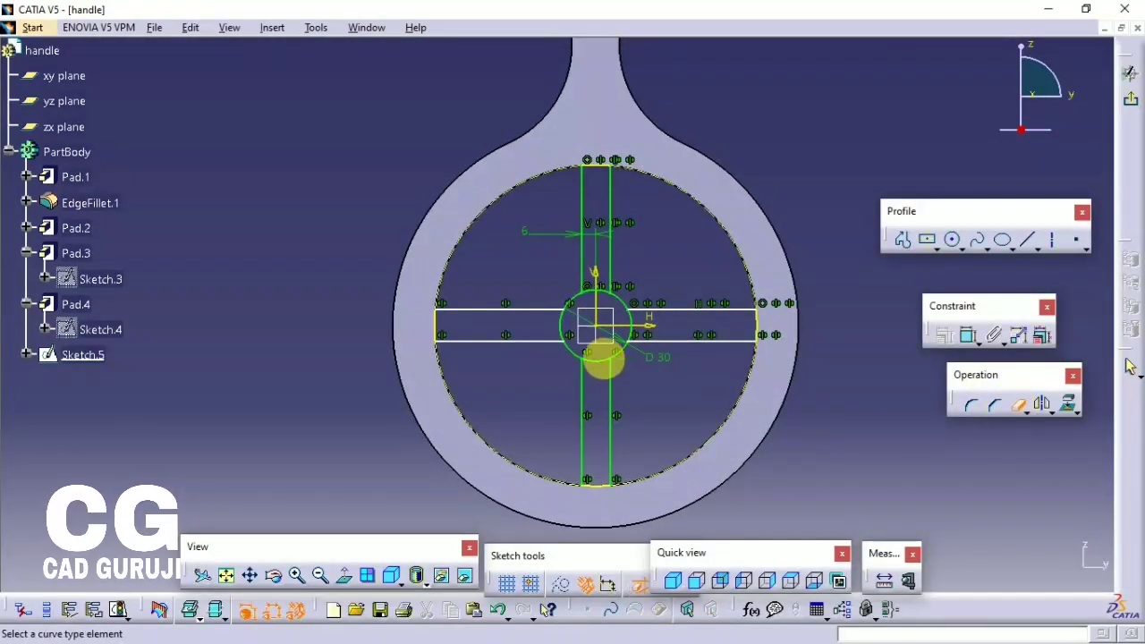
left_click(603, 367)
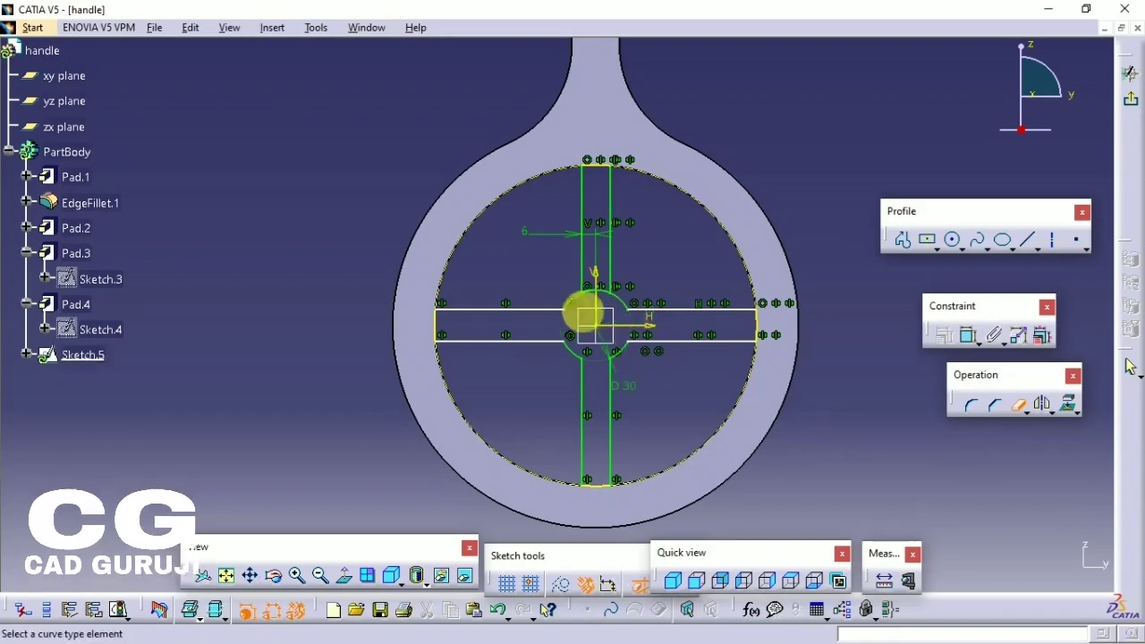
- Pad the spoke sketch 4 mm with mirrored extent on both sides
left_click(1131, 101)
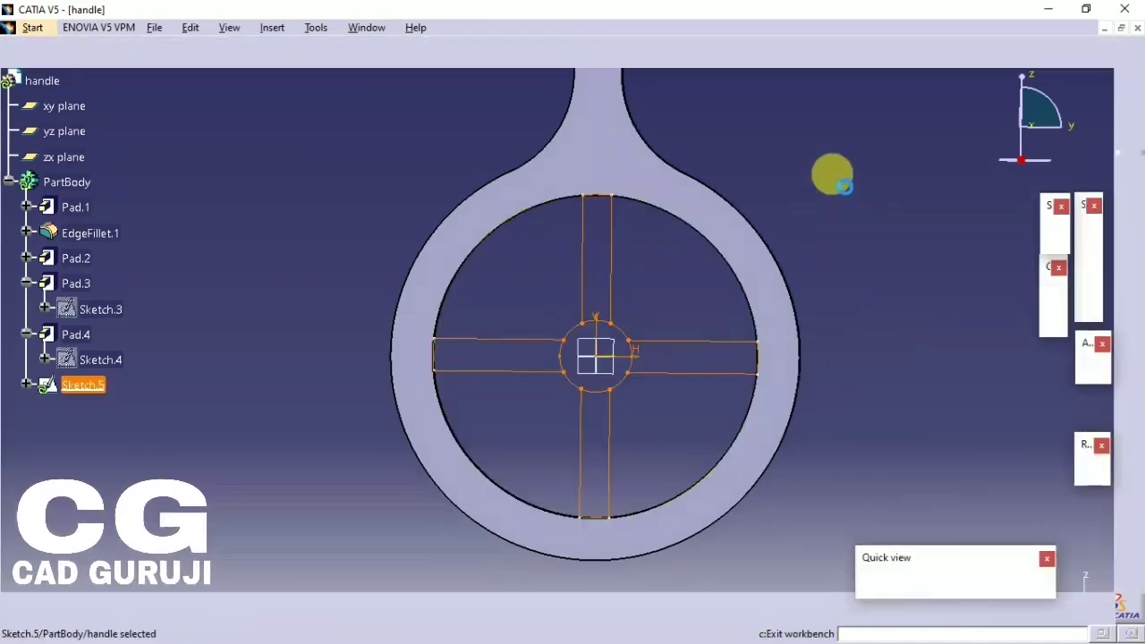
middle_click_drag(593, 242, 562, 206)
left_click(363, 52)
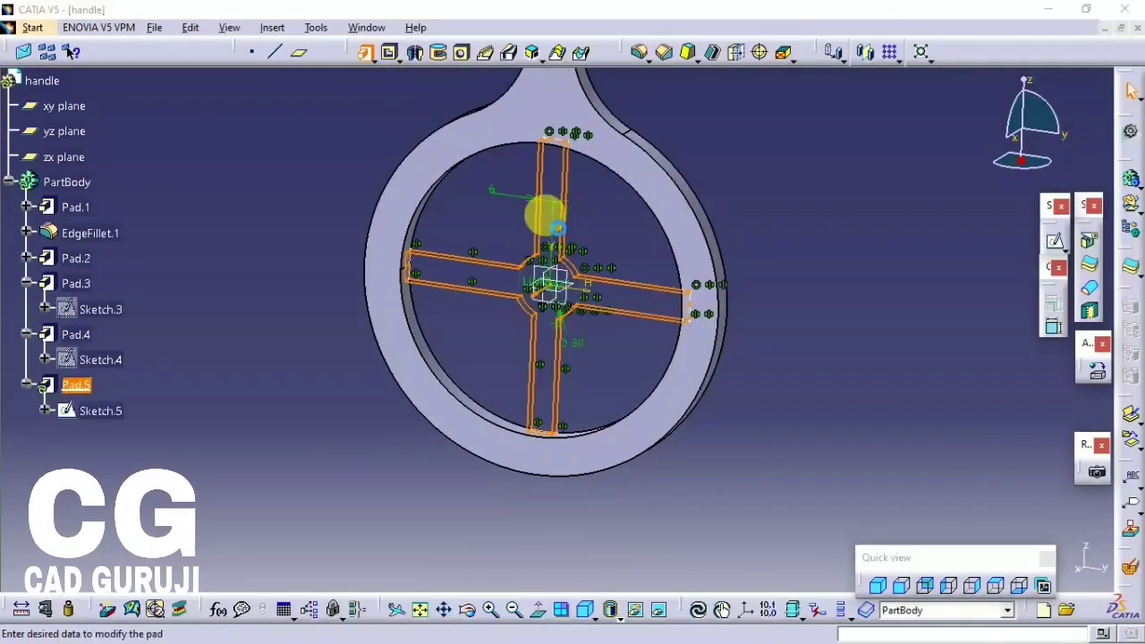
left_click(744, 349)
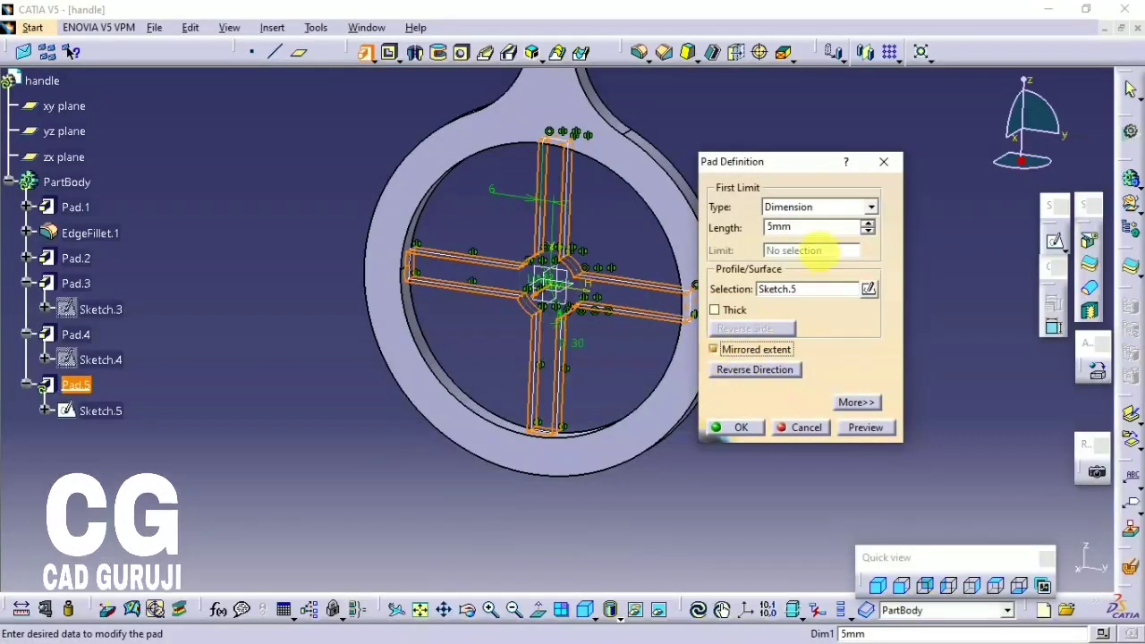
left_click(735, 427)
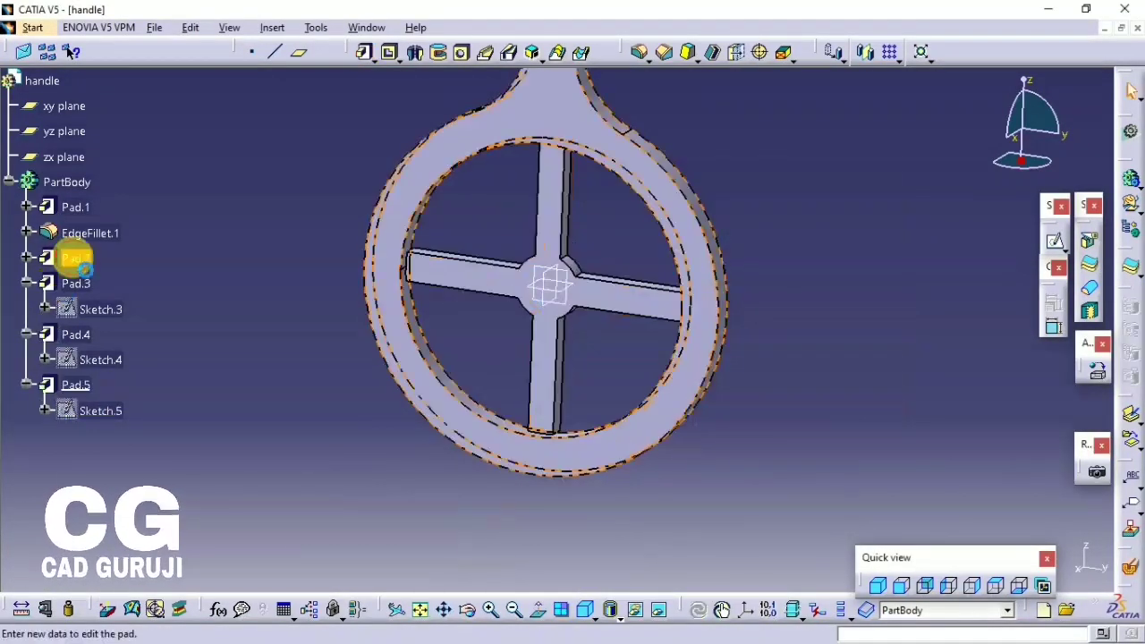
- Review the ring and spoke pad settings to compare their thicknesses
double_click(76, 258)
key("Escape")
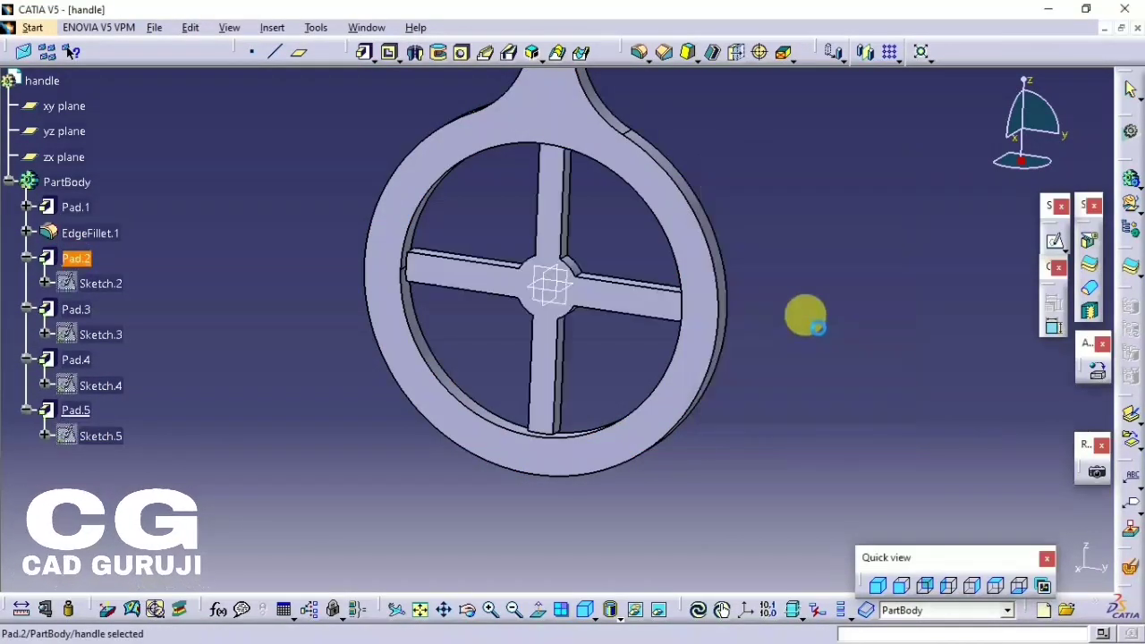
mouse_move(805, 314)
middle_mouse_down()
mouse_move(733, 365)
mouse_move(674, 381)
middle_mouse_up()
double_click(77, 259)
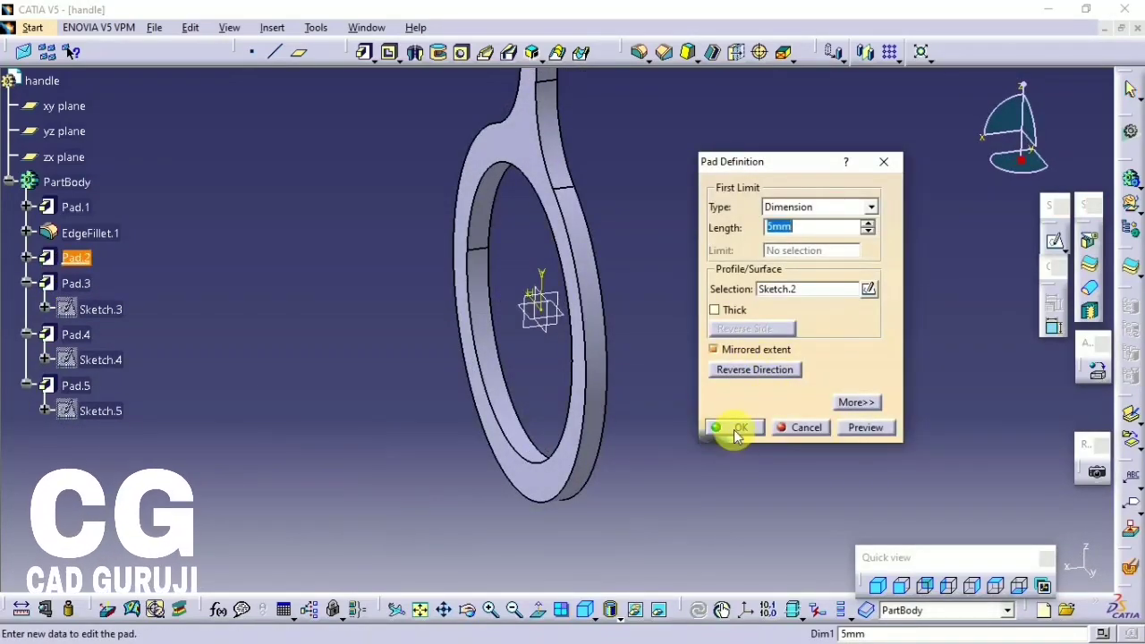
left_click(734, 429)
double_click(75, 396)
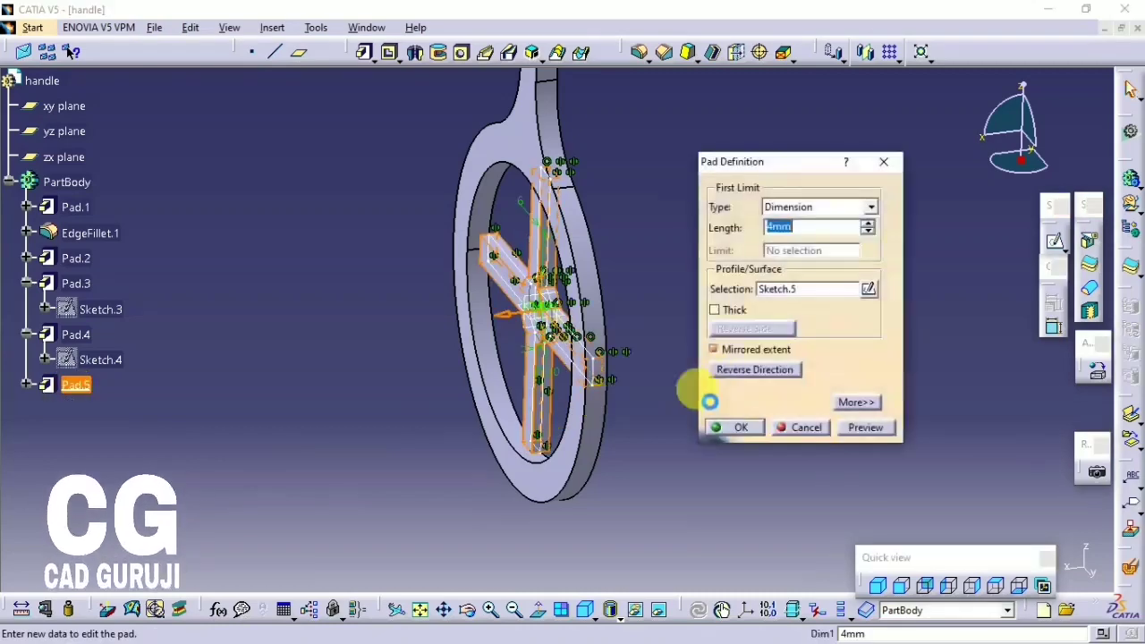
middle_click_drag(611, 380, 708, 452)
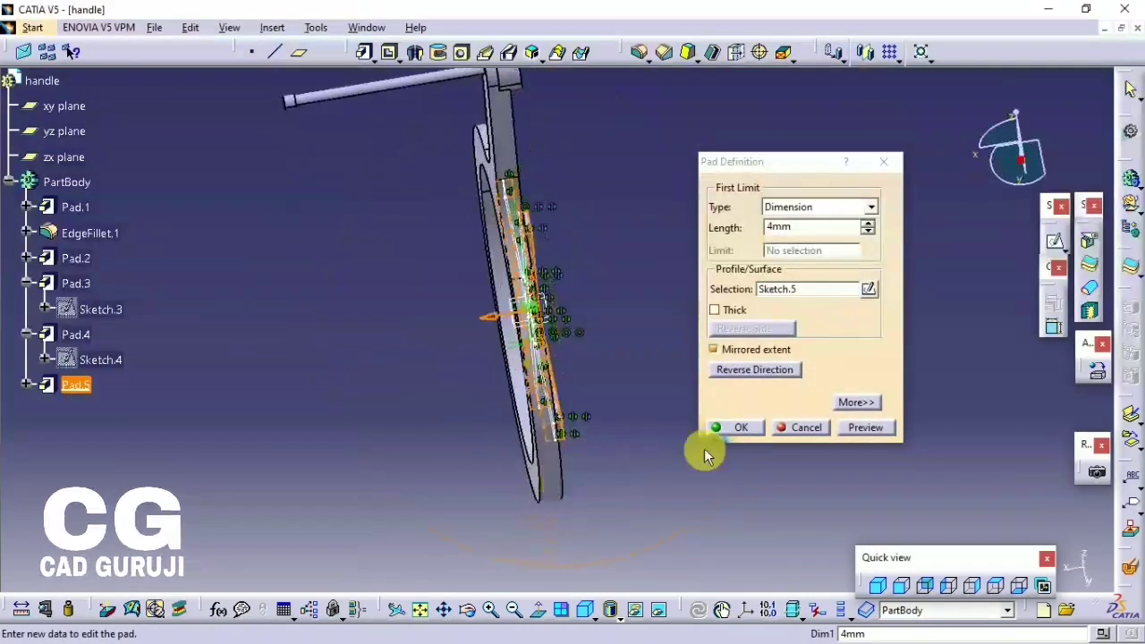
left_click(727, 433)
- Check the ring and main body pad lengths again from an edge-on view
double_click(70, 260)
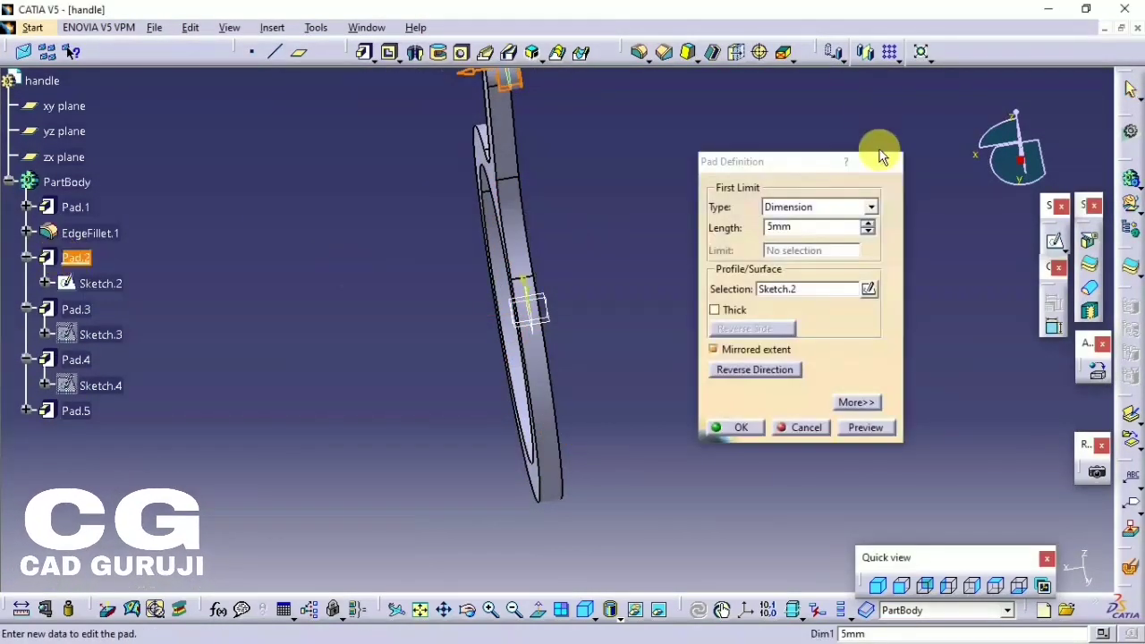
left_click(878, 159)
middle_click_drag(728, 167, 255, 272)
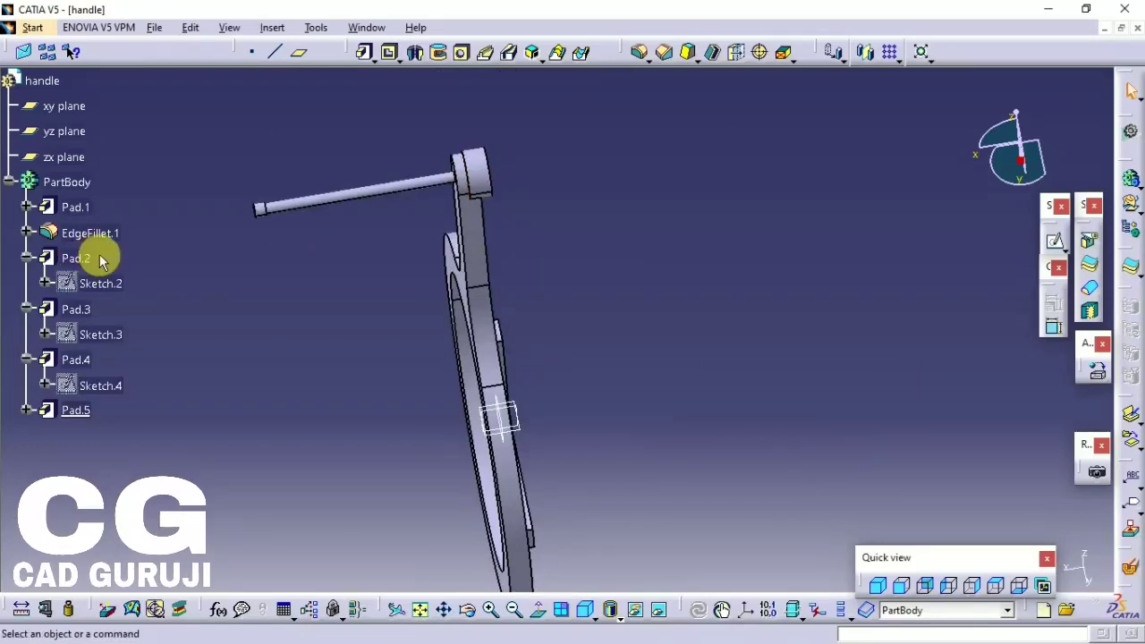
double_click(75, 206)
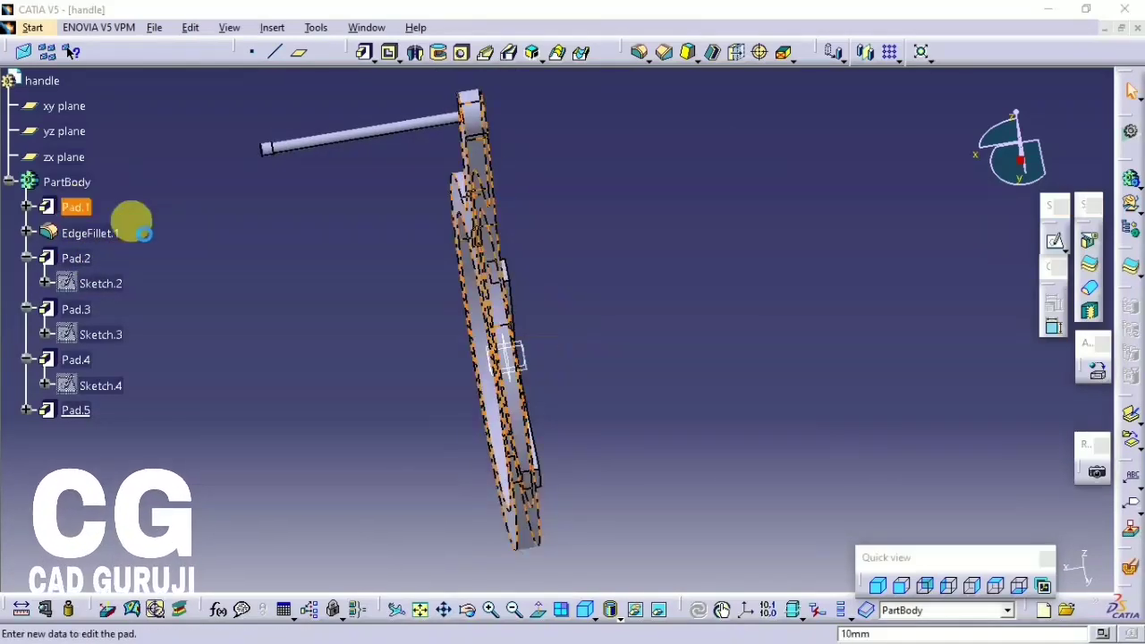
type("5")
key("Return")
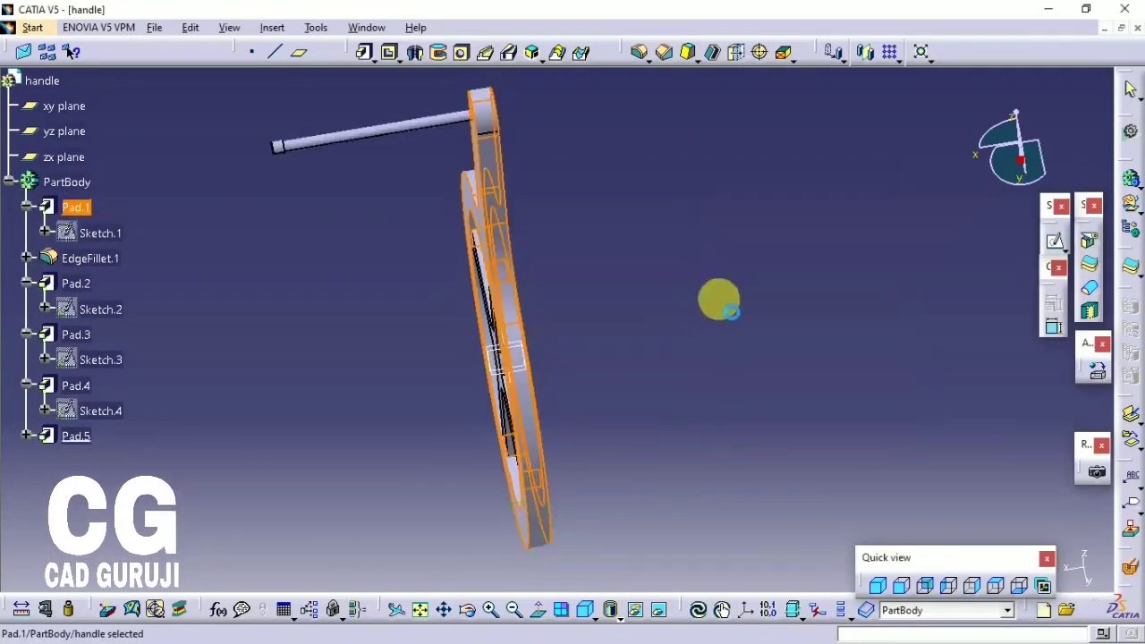
middle_click_drag(718, 301, 533, 405)
- Start an edge fillet on the first spoke's two rim edges with radius 15 mm
left_click(638, 52)
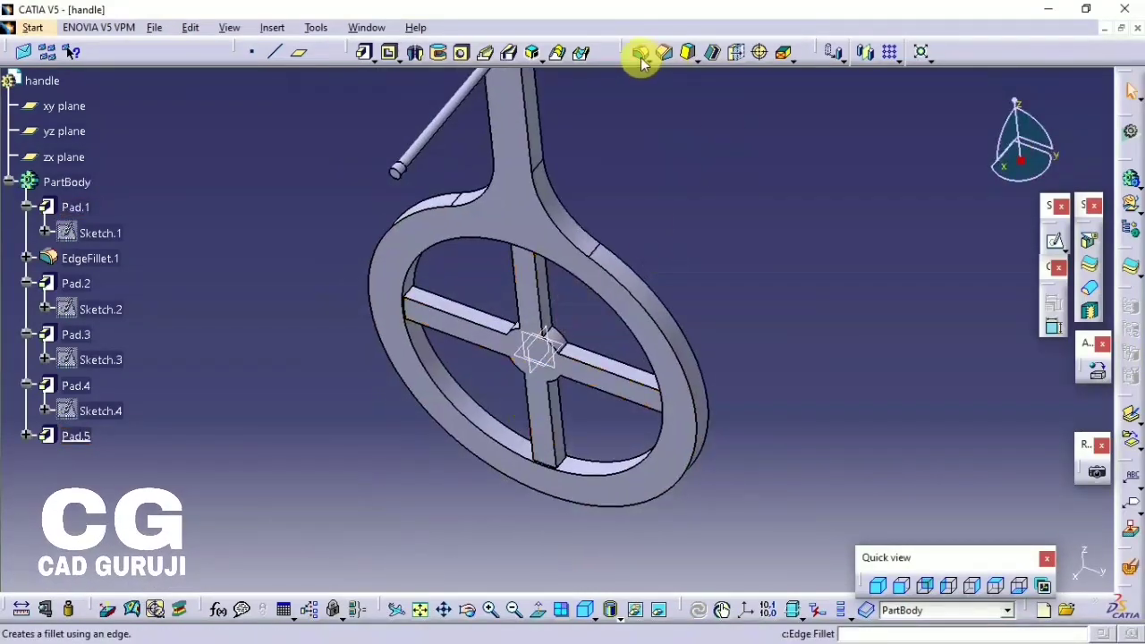
mouse_move(567, 475)
middle_mouse_down()
mouse_move(638, 307)
mouse_move(234, 530)
middle_mouse_up()
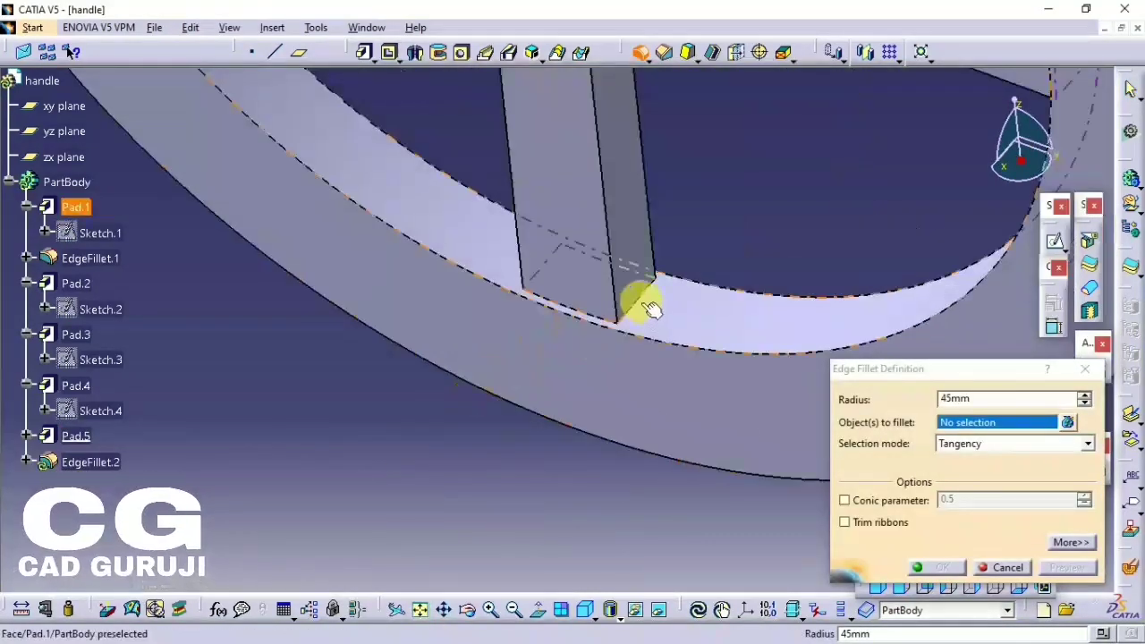
left_click(626, 304)
mouse_move(542, 316)
middle_mouse_down()
mouse_move(725, 363)
mouse_move(688, 380)
mouse_move(531, 293)
mouse_move(557, 340)
mouse_move(528, 298)
middle_mouse_up()
left_click(525, 284)
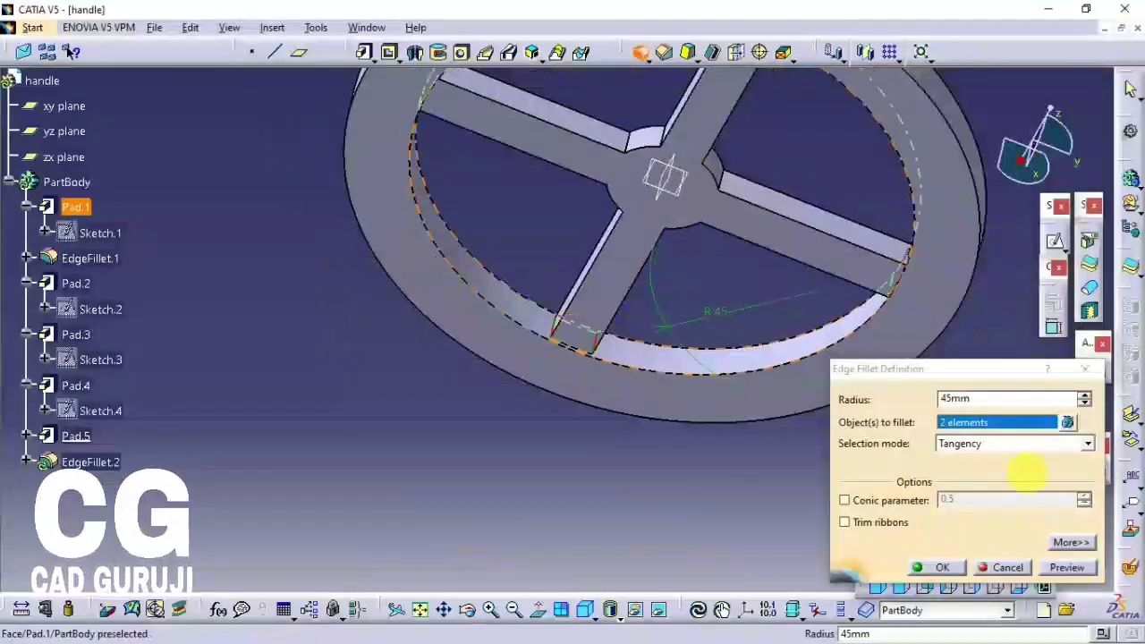
type("20")
mouse_move(767, 477)
middle_mouse_down()
mouse_move(706, 438)
mouse_move(970, 400)
middle_mouse_up()
double_click(971, 400)
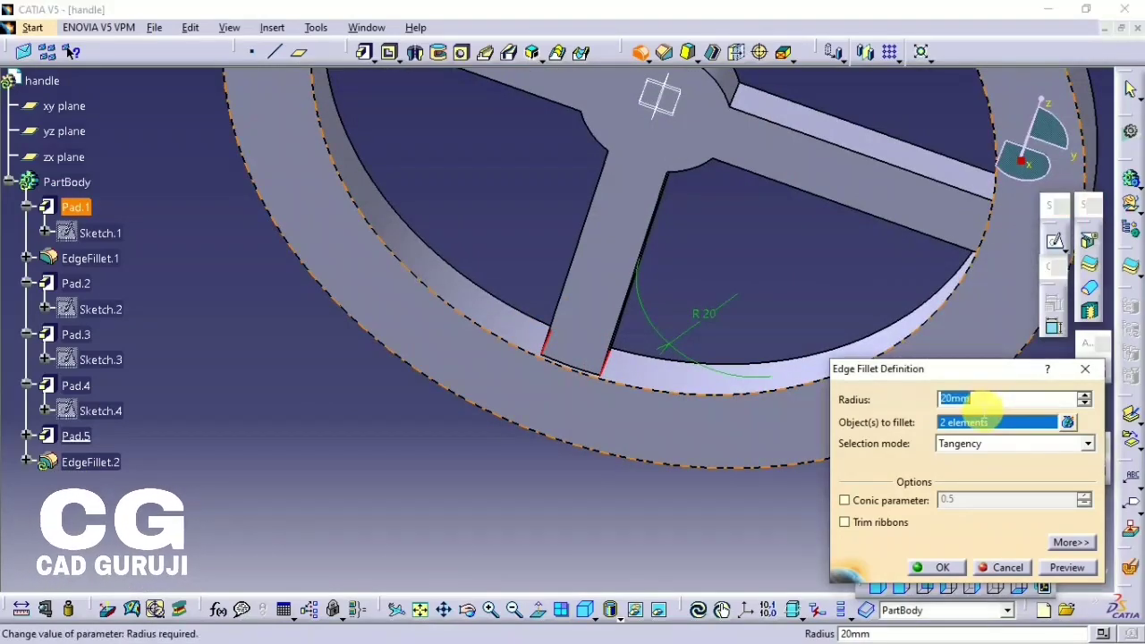
type("15")
mouse_move(792, 491)
middle_mouse_down()
mouse_move(759, 509)
mouse_move(546, 300)
mouse_move(382, 179)
mouse_move(621, 396)
middle_mouse_up()
- Add the remaining six spoke-to-rim edges and apply the 15 mm fillet
left_click(606, 498)
mouse_move(605, 498)
middle_mouse_down()
mouse_move(528, 386)
mouse_move(562, 306)
mouse_move(723, 230)
mouse_move(791, 281)
mouse_move(524, 294)
mouse_move(608, 365)
middle_mouse_up()
left_click(563, 302)
left_click(608, 365)
mouse_move(690, 273)
middle_mouse_down()
mouse_move(648, 358)
mouse_move(384, 273)
mouse_move(557, 299)
mouse_move(473, 274)
mouse_move(547, 234)
middle_mouse_up()
left_click(650, 336)
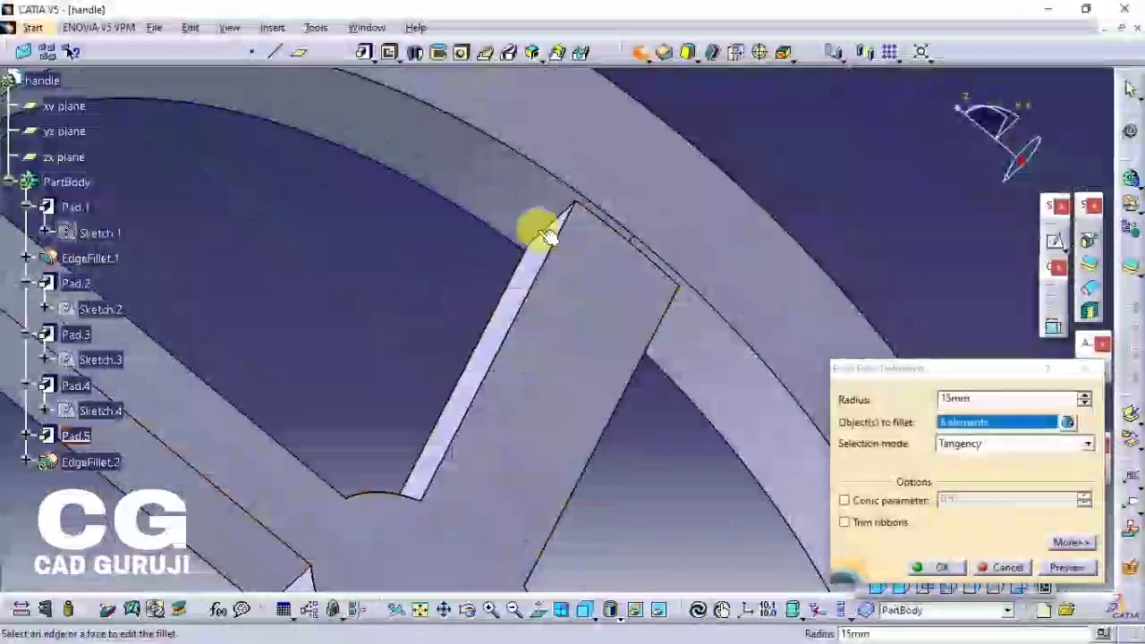
left_click(545, 234)
mouse_move(685, 345)
middle_mouse_down()
mouse_move(669, 312)
mouse_move(894, 479)
middle_mouse_up()
left_click(676, 312)
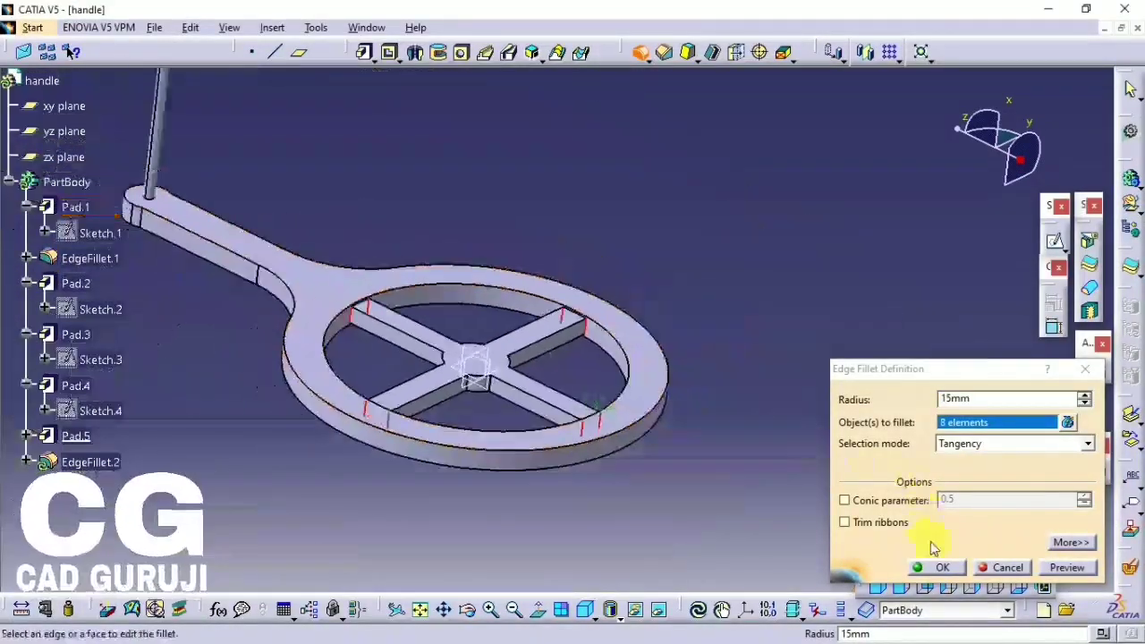
left_click(939, 567)
mouse_move(695, 423)
middle_mouse_down()
mouse_move(587, 500)
mouse_move(648, 557)
middle_mouse_up()
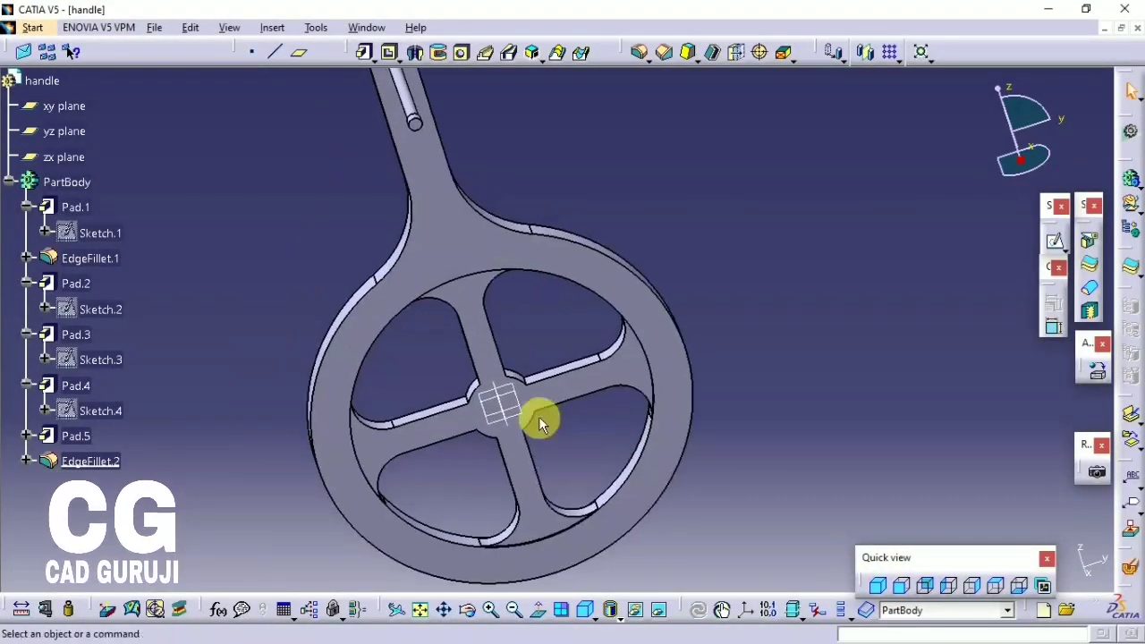
- Open Sketch.6 on the Pad.5 hub face and draw an open four-line profile with horizontal ends
left_click(524, 402)
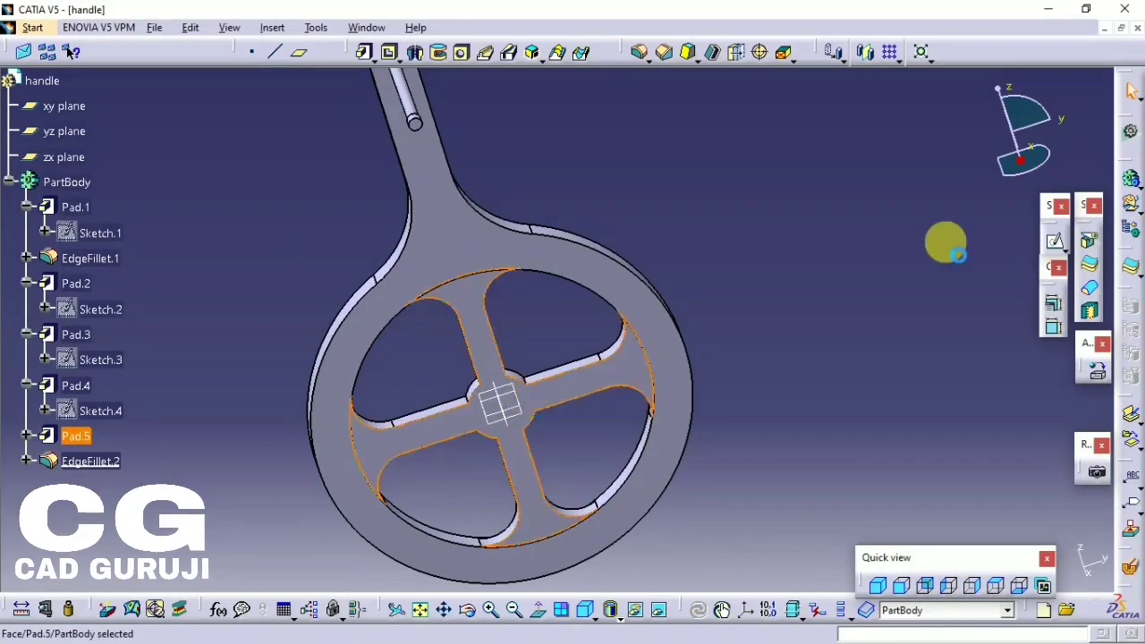
left_click(1055, 240)
middle_click_drag(677, 185, 547, 168)
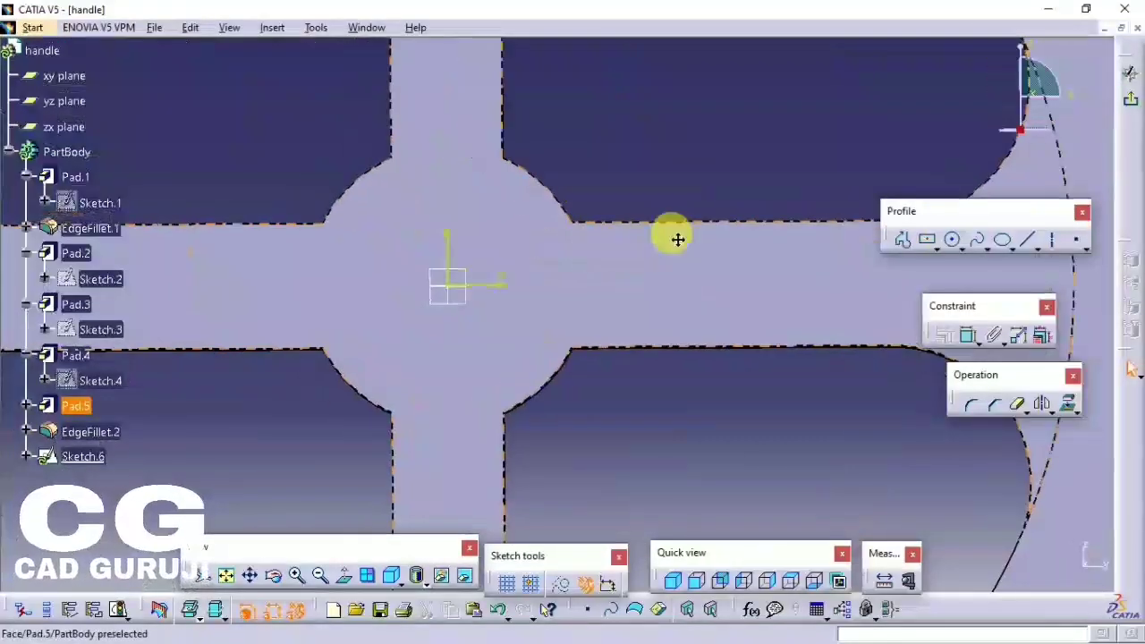
left_click(902, 239)
left_click(518, 166)
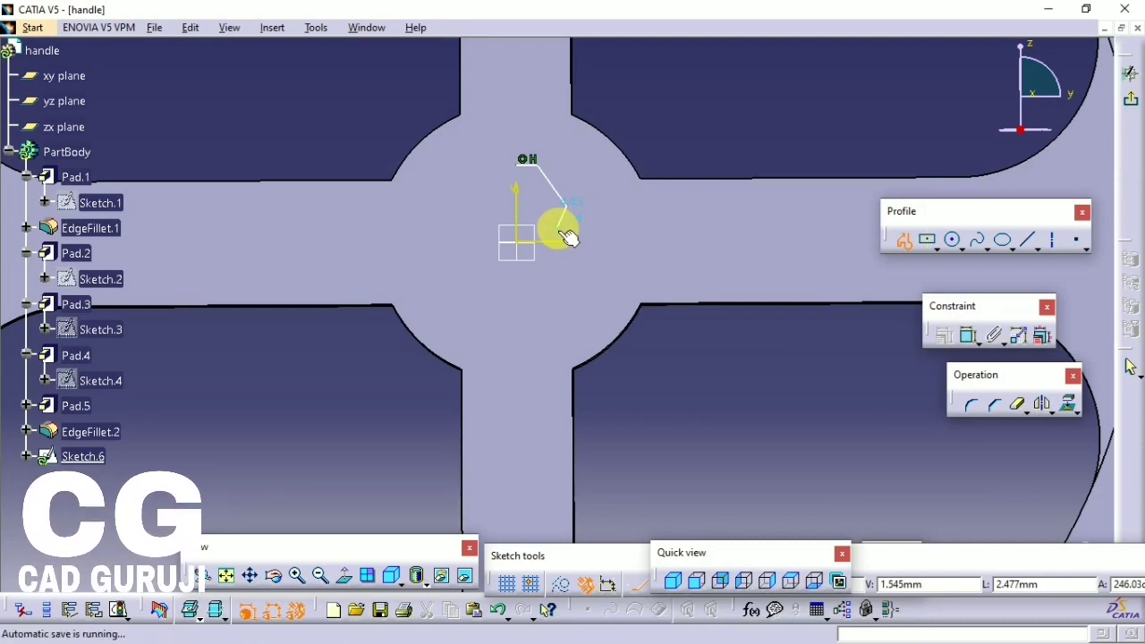
left_click(521, 222)
left_click(902, 239)
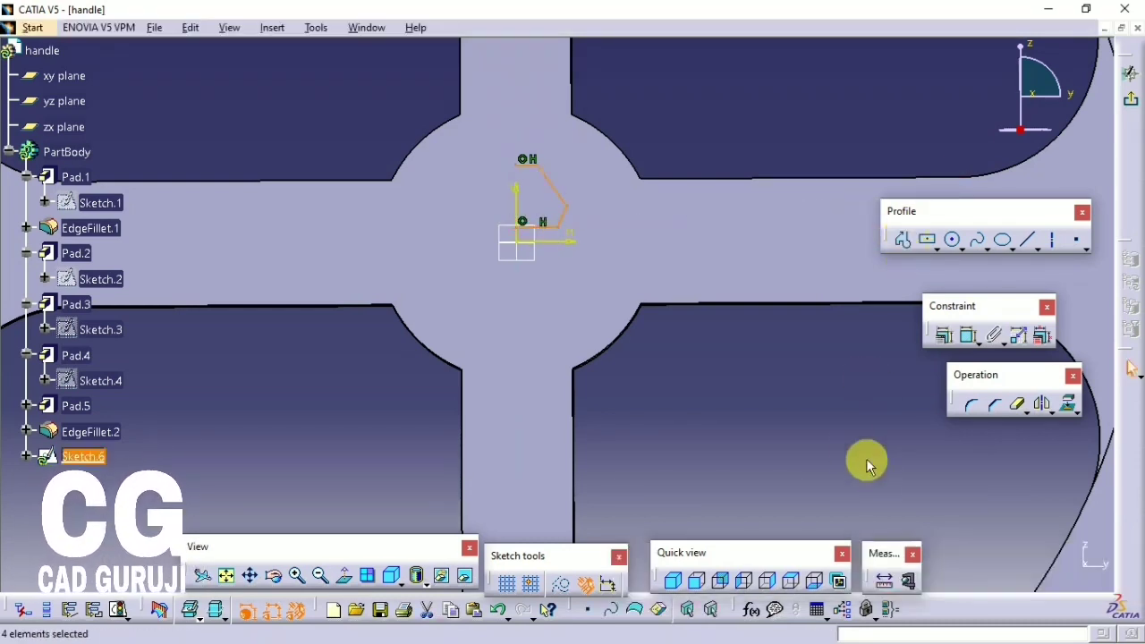
left_click(968, 336)
- Dimension the top horizontal line to 2.5 and the slanted line to 10
scroll(698, 380, "up", 3)
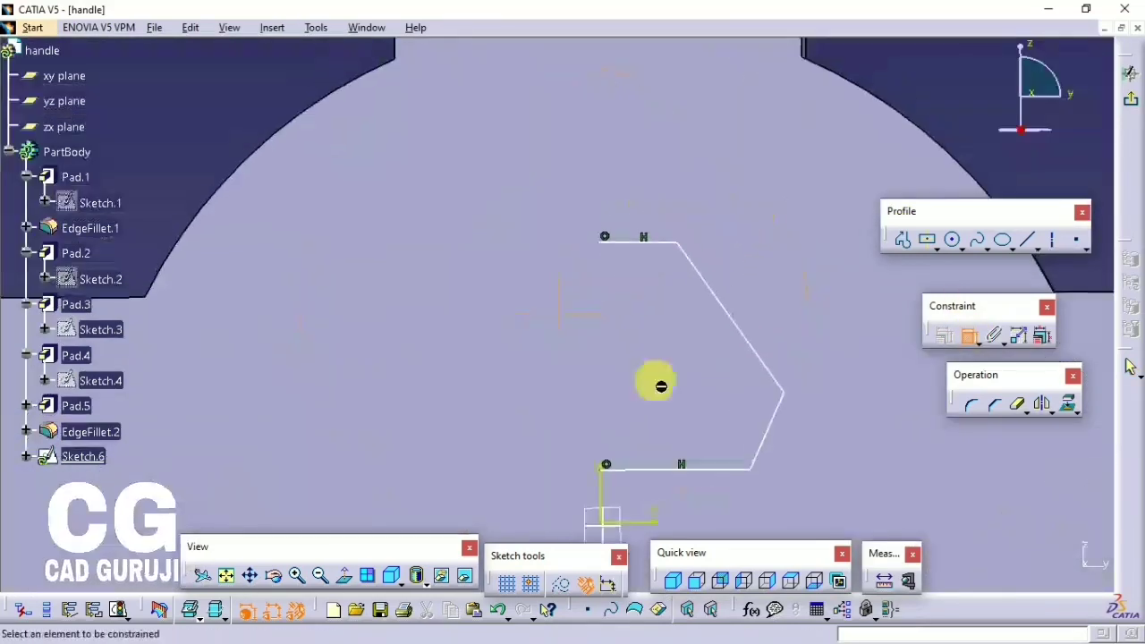
left_click(640, 239)
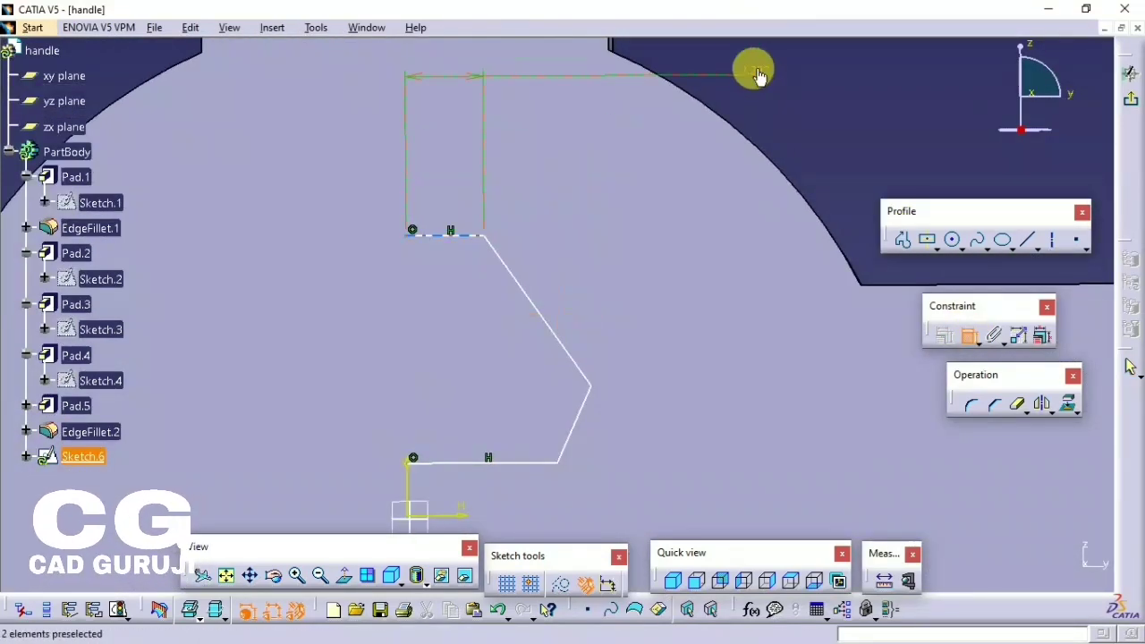
double_click(756, 71)
key("Return")
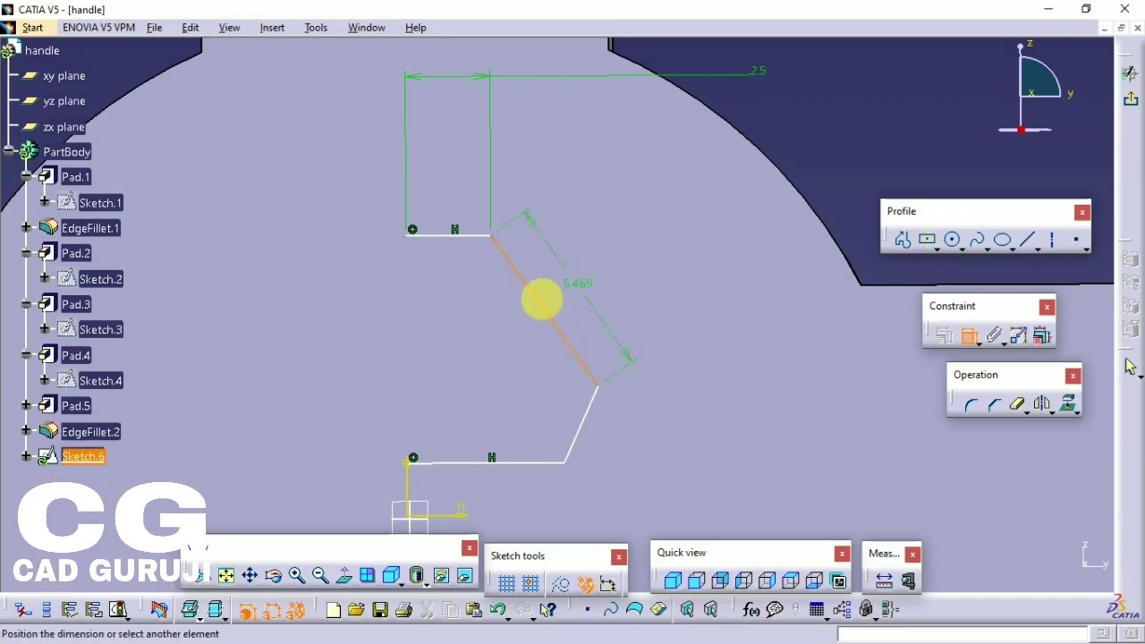
left_click(784, 119)
double_click(779, 117)
type("10")
key("Return")
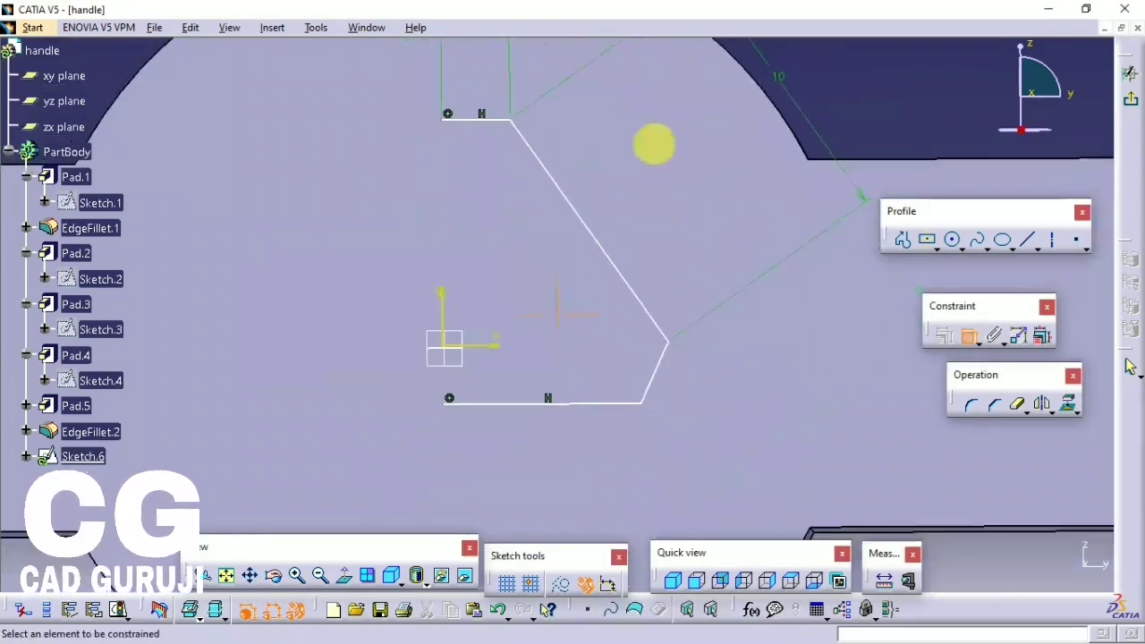
- Make the top and bottom horizontal lines symmetric about the horizontal axis
left_click(483, 120)
left_click(496, 403)
right_click(498, 332)
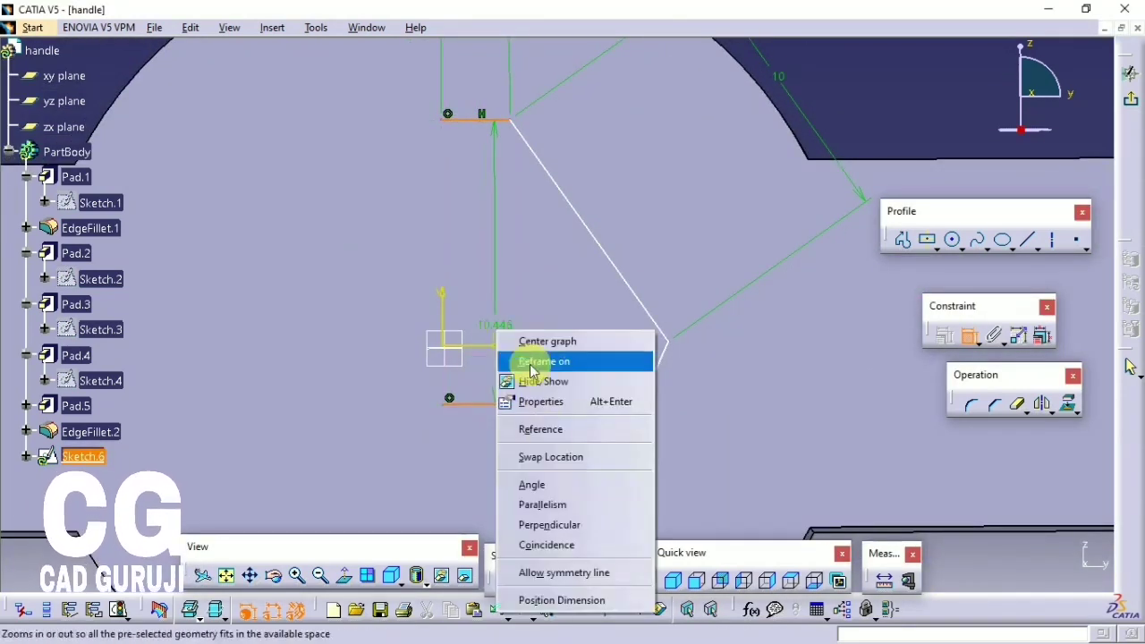
left_click(563, 572)
left_click(492, 349)
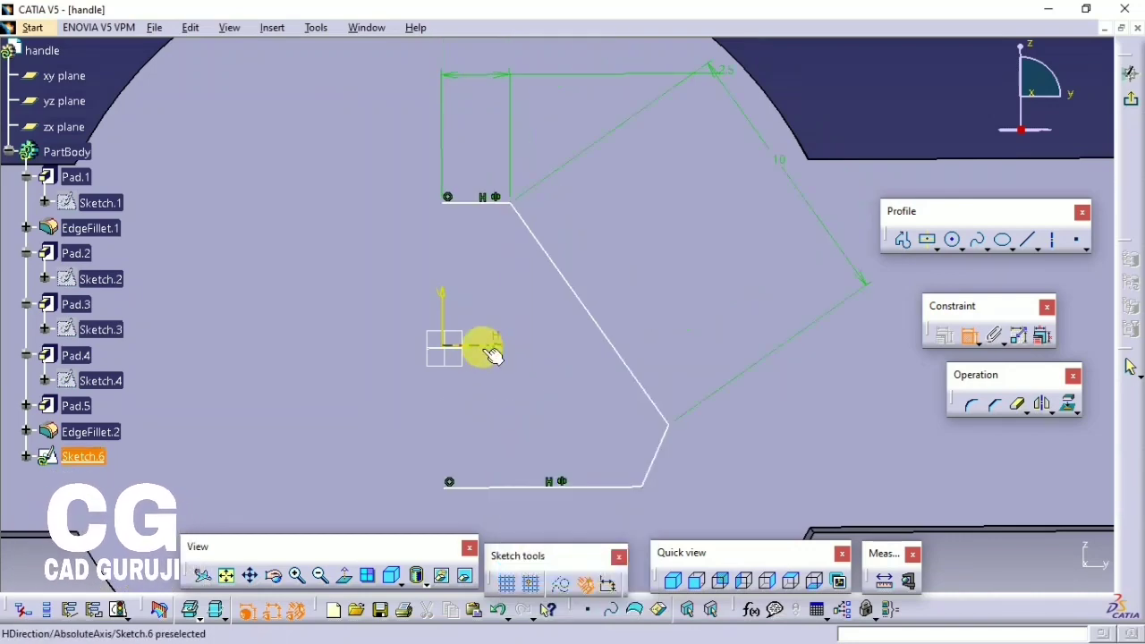
middle_click_drag(493, 354, 669, 214)
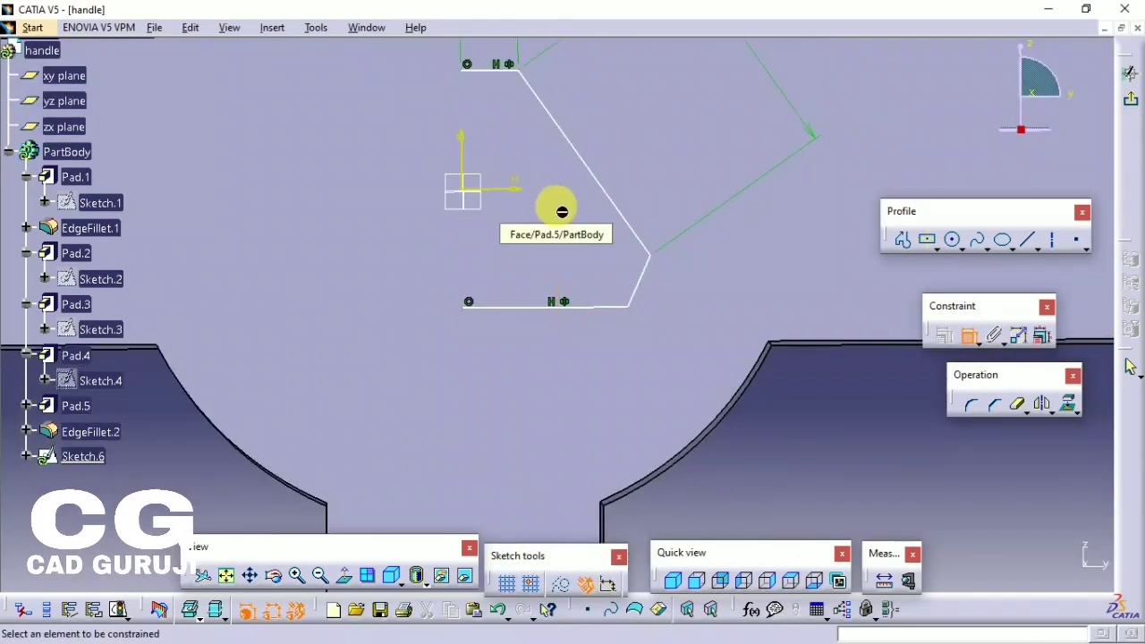
middle_click_drag(580, 188, 555, 205)
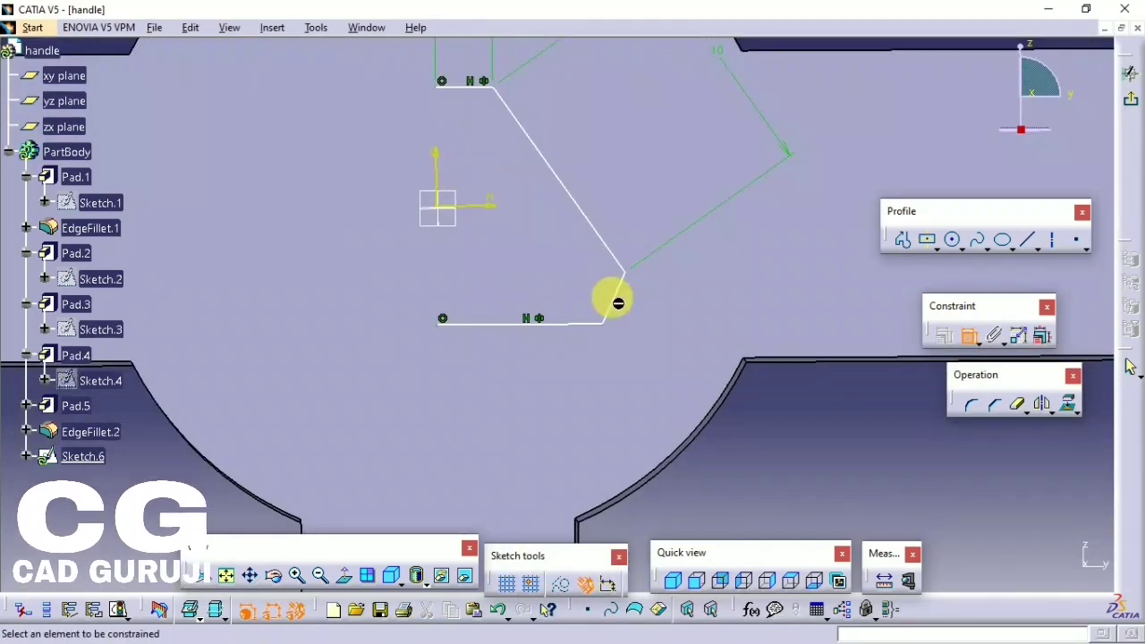
- Constrain the angle between the lines to 120° and reshape the lower vertex
left_click(586, 331)
double_click(542, 294)
type("1")
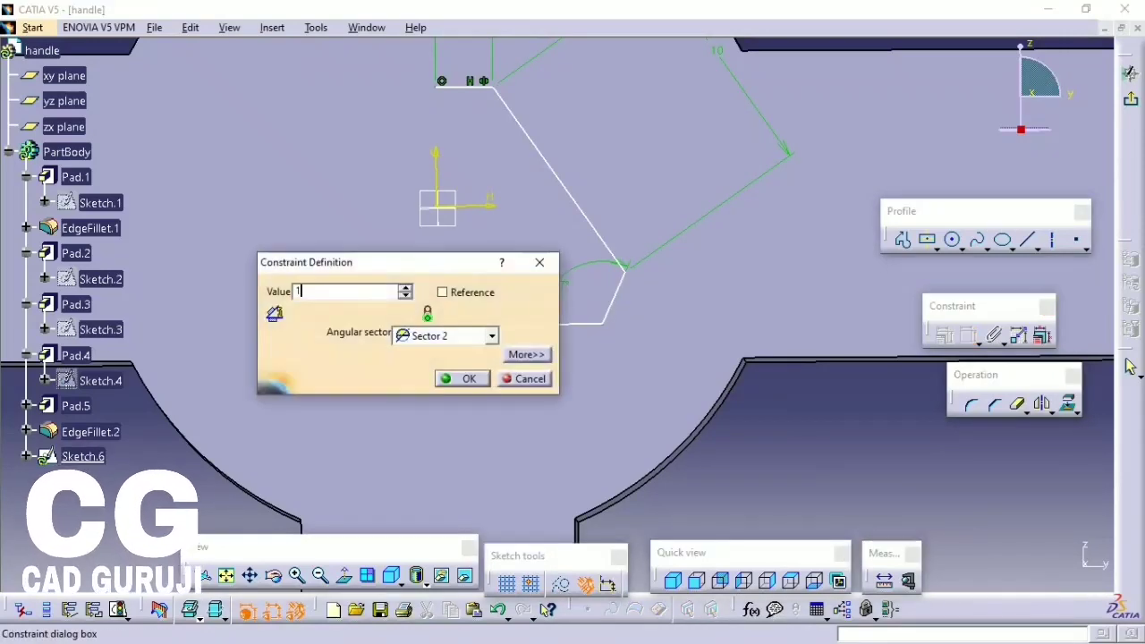
key("Return")
middle_click_drag(522, 275, 493, 238)
left_click(970, 337)
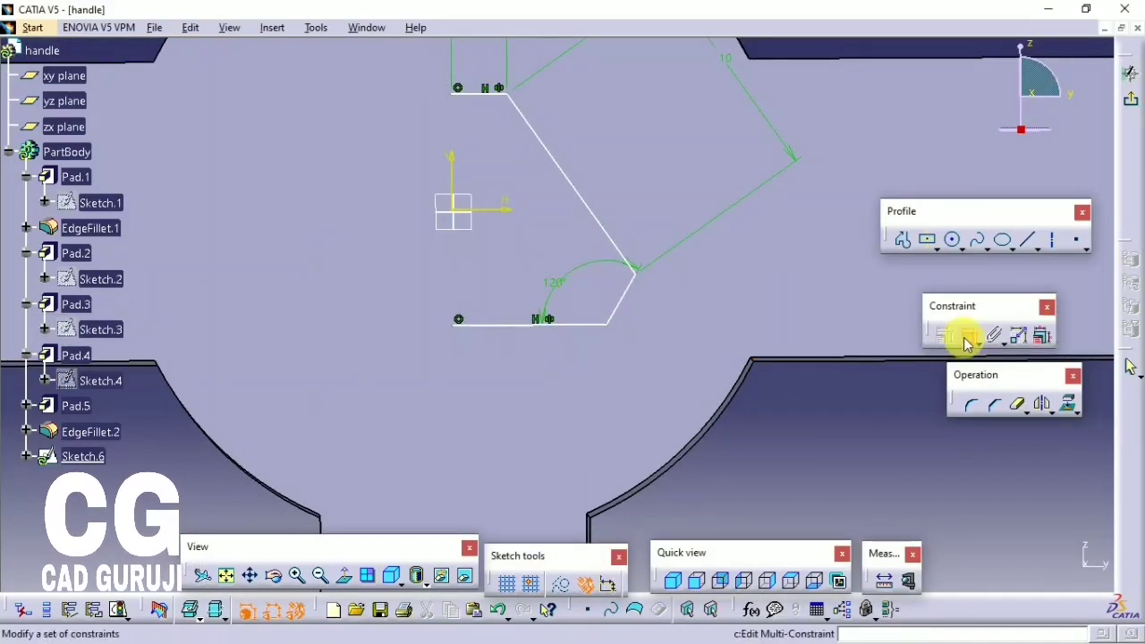
left_click(639, 274)
left_click_drag(596, 247, 622, 257)
- Dimension the bottom line to 50 and fix the lower slanted line's length
left_click(966, 336)
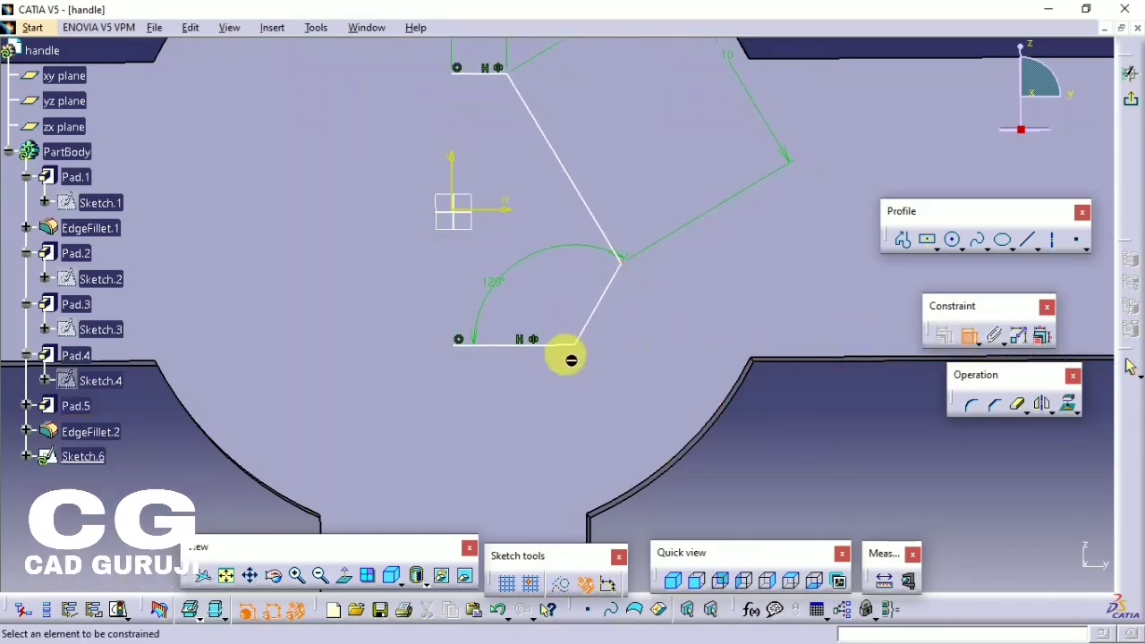
left_click(552, 351)
double_click(536, 394)
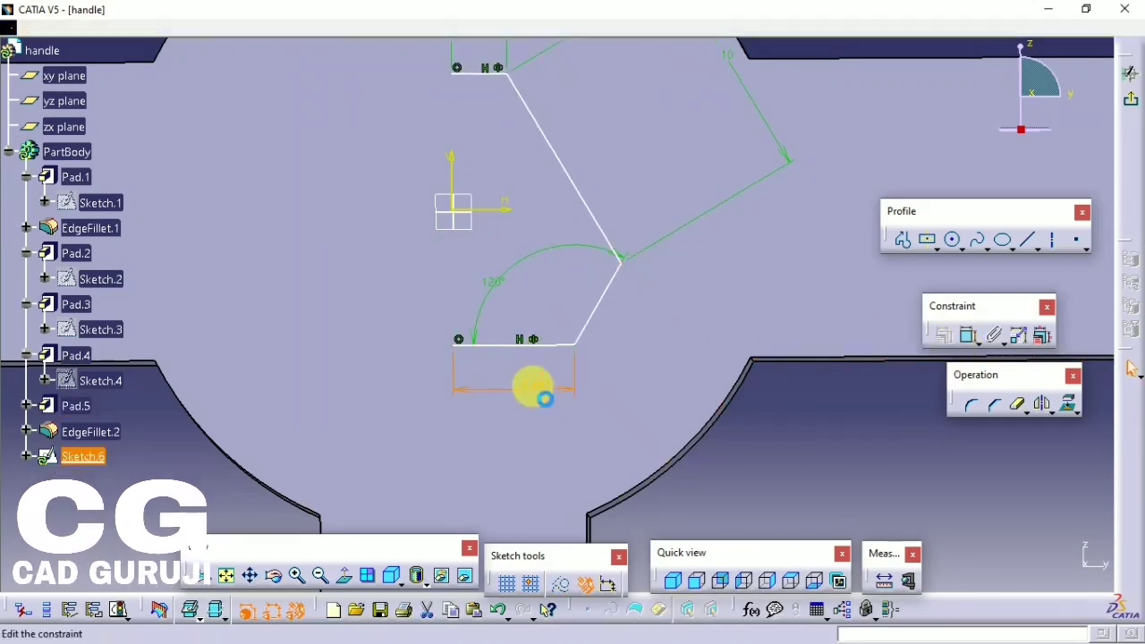
type("50")
key("Return")
left_click(585, 322)
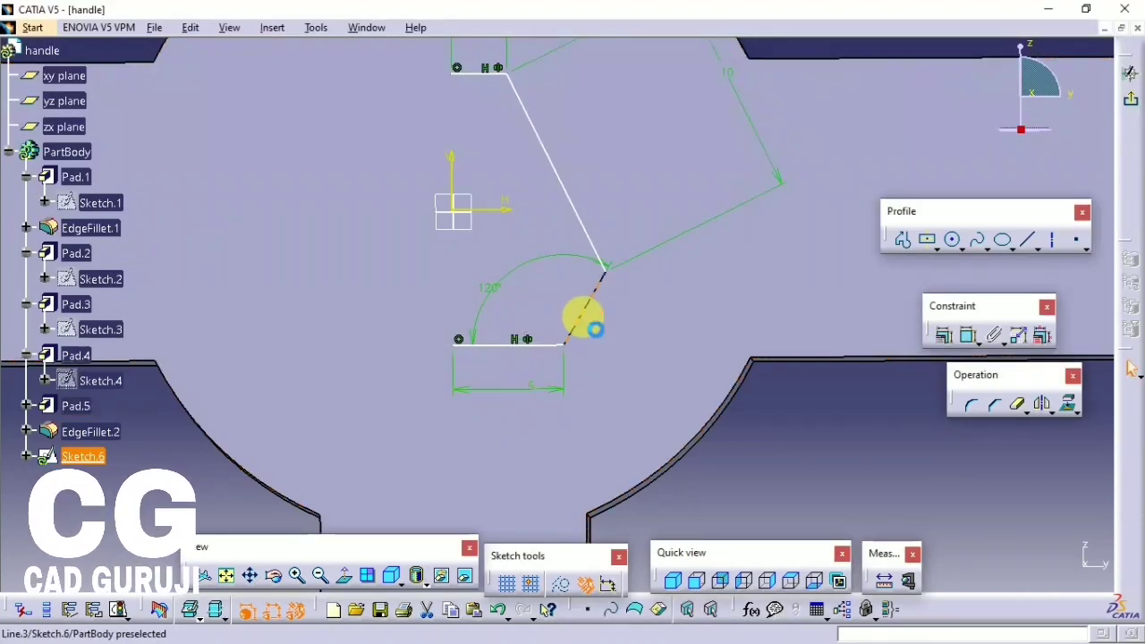
left_click(967, 337)
double_click(700, 392)
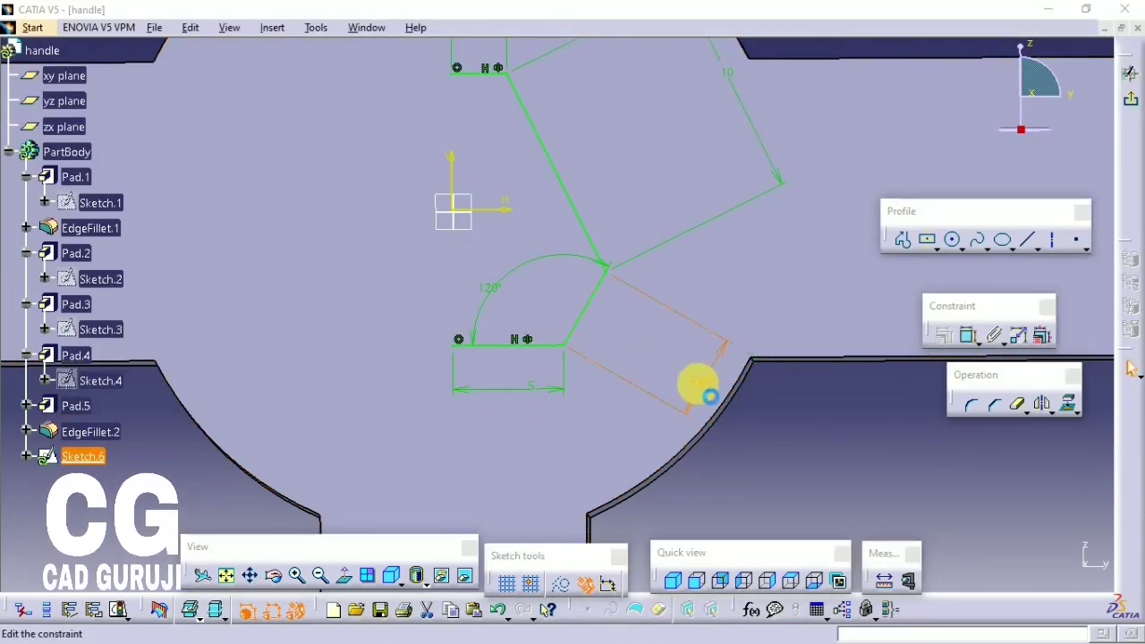
key("Return")
- Mirror the four profile lines about the vertical axis to close the hexagon
middle_click_drag(608, 319, 1028, 188)
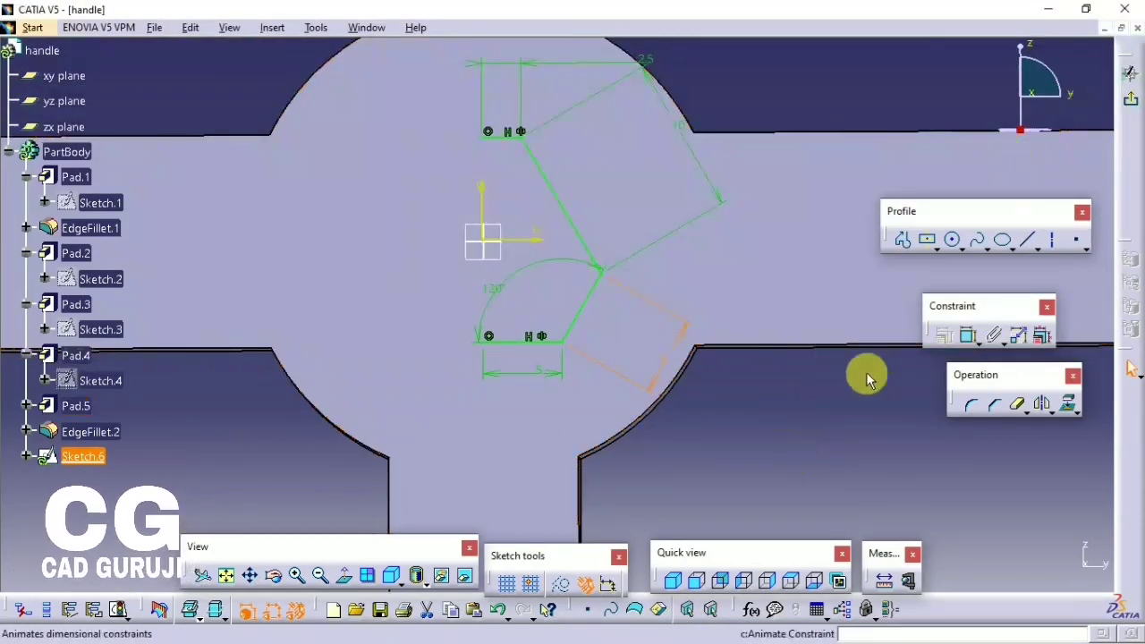
left_click(536, 336)
left_click(580, 307, "ctrl")
left_click(581, 240, "ctrl")
left_click(505, 134, "ctrl")
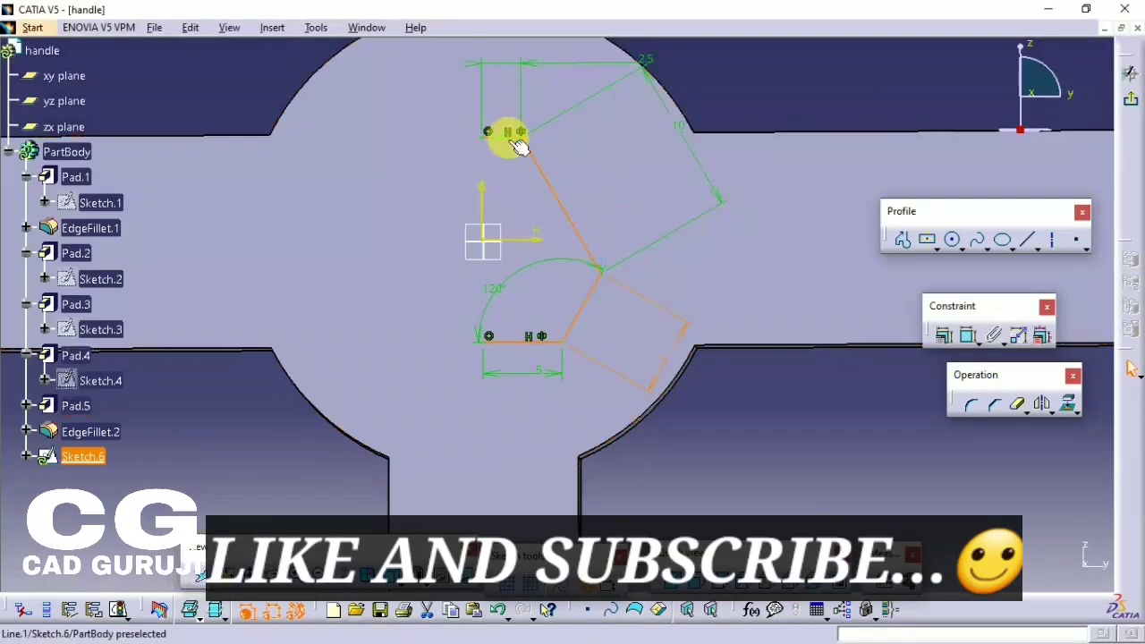
left_click(1042, 404)
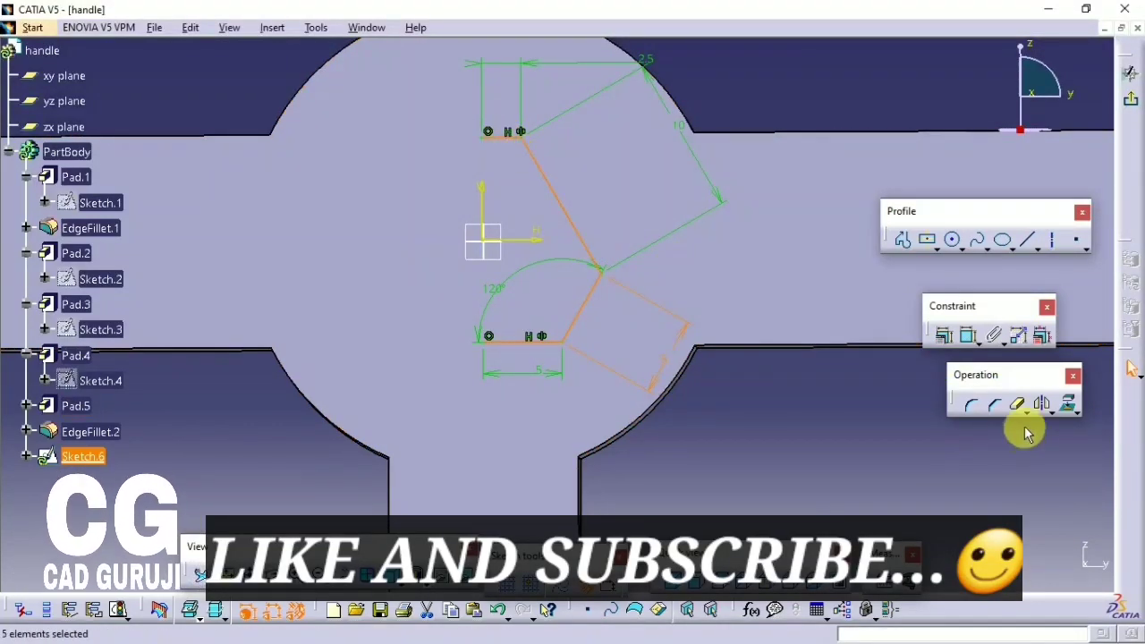
left_click(483, 204)
- Exit the sketch and pocket it through the hub with Up to last
left_click(1129, 114)
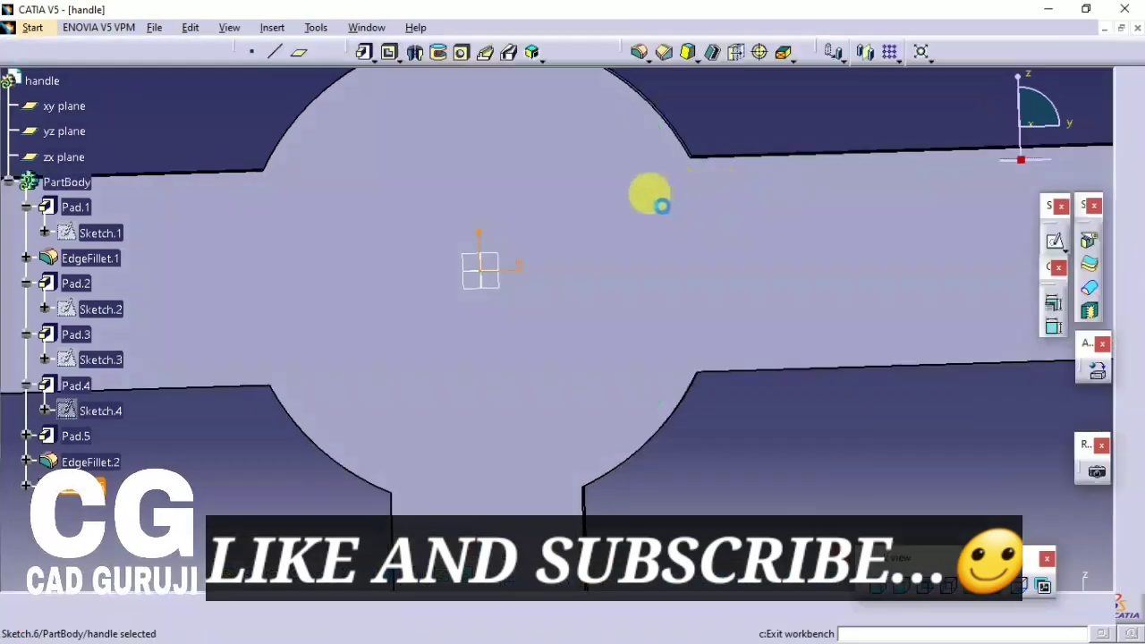
left_click(391, 52)
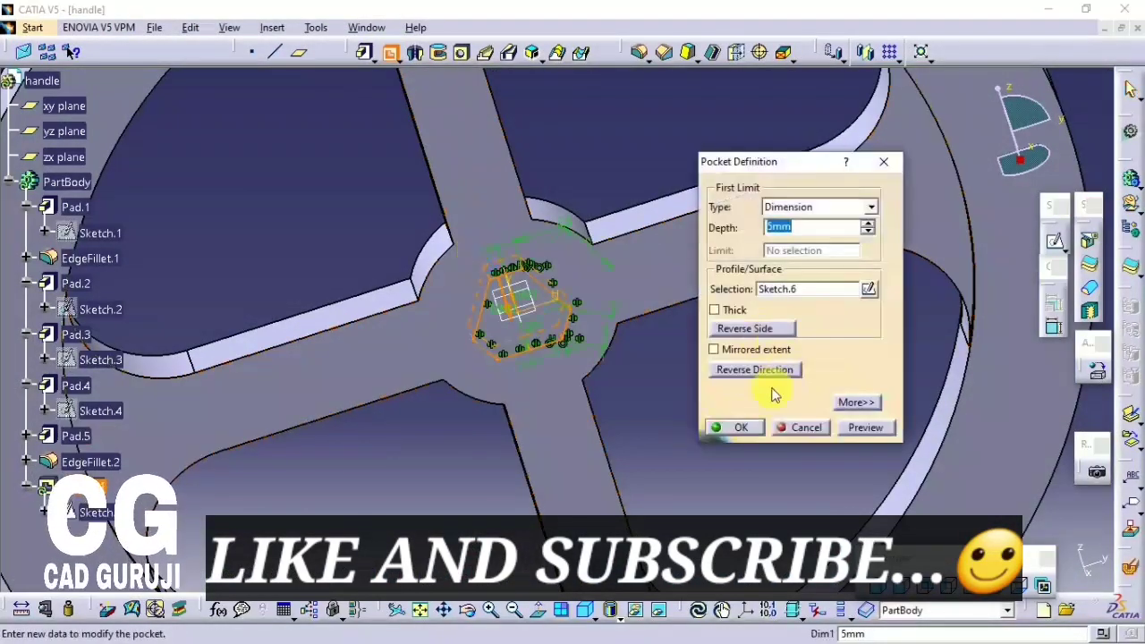
left_click(820, 207)
left_click(787, 248)
left_click(733, 426)
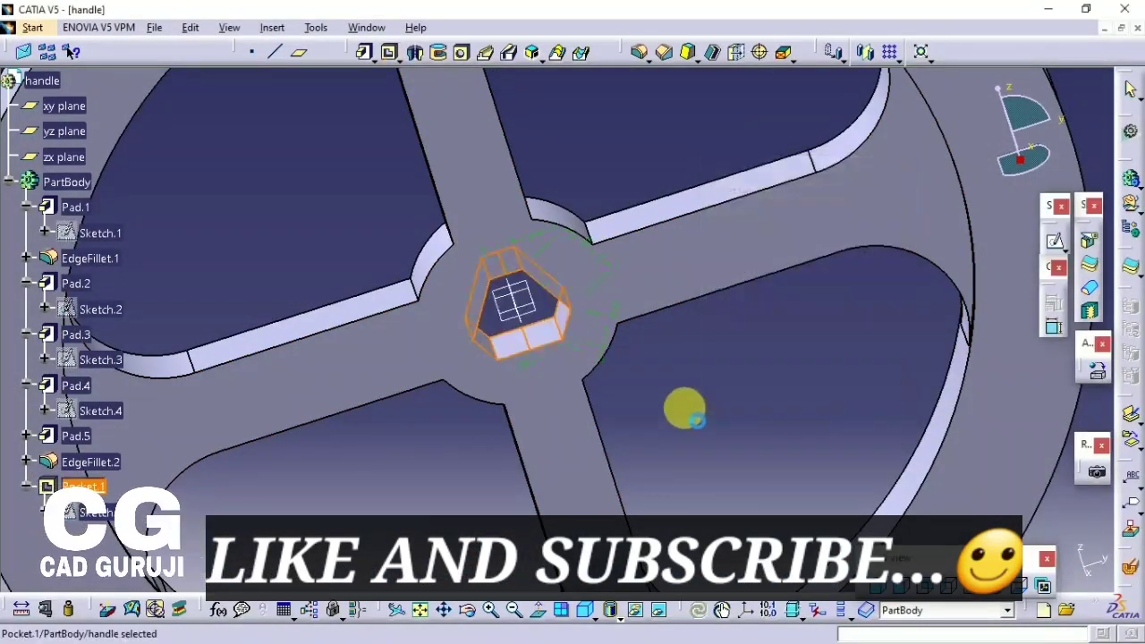
mouse_move(682, 408)
middle_mouse_down("ctrl")
mouse_move(662, 461)
mouse_move(544, 358)
mouse_move(552, 288)
middle_mouse_up("ctrl")
- Apply Painting > Fire Red to the handle part and display it with Shading with Material
left_click(1047, 357)
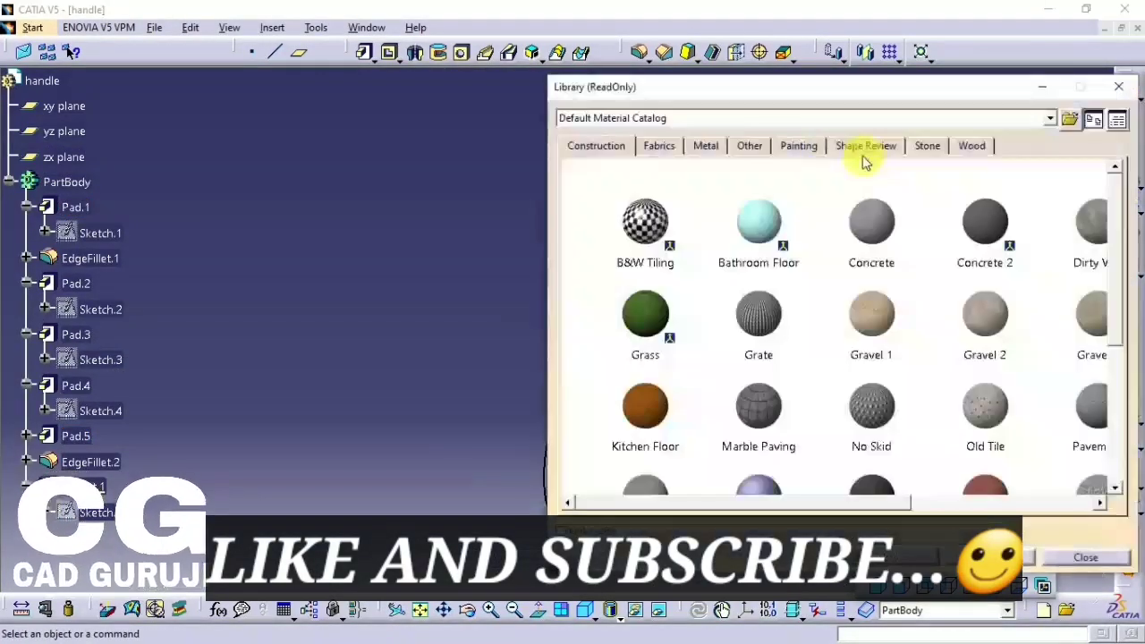
left_click(799, 144)
left_click(957, 407)
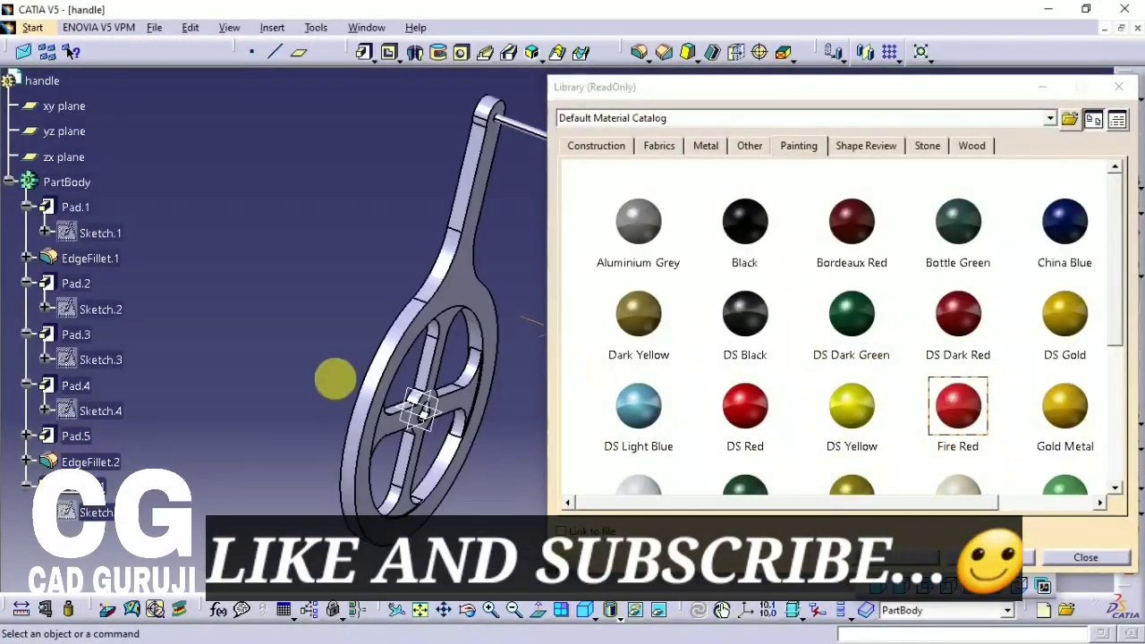
left_click(435, 280)
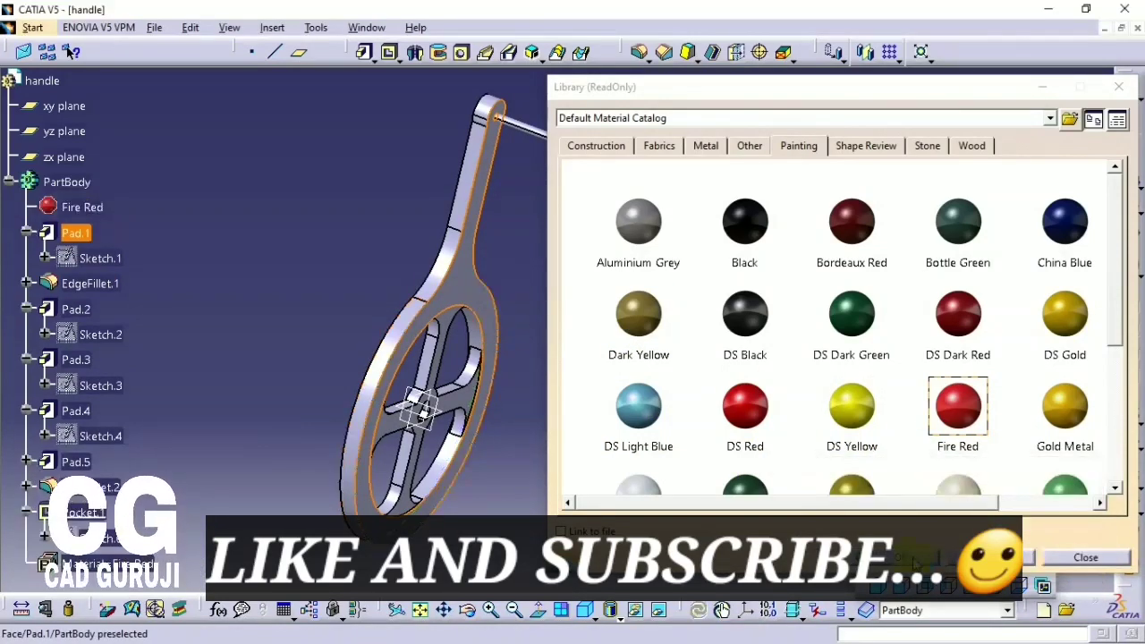
left_click(1085, 556)
mouse_move(733, 383)
middle_mouse_down()
mouse_move(716, 511)
mouse_move(561, 358)
mouse_move(525, 479)
mouse_move(557, 235)
mouse_move(620, 352)
mouse_move(510, 325)
mouse_move(578, 307)
mouse_move(649, 447)
mouse_move(582, 445)
mouse_move(613, 427)
middle_mouse_up()
left_click(620, 606)
left_click(628, 485)
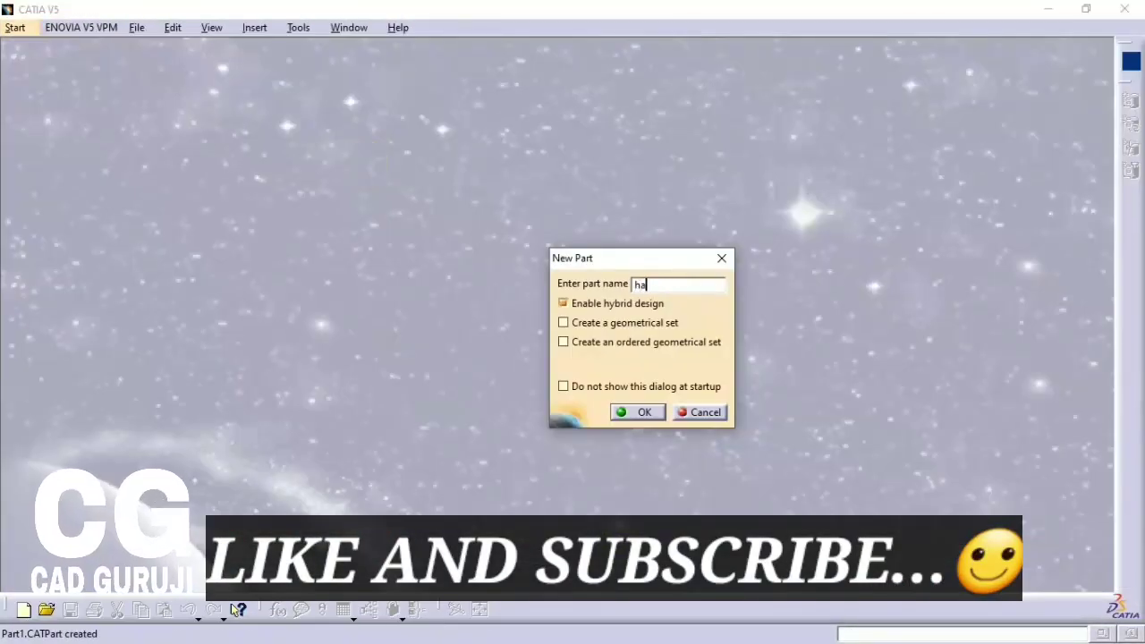
- Confirm the new part name 'handle lock' and open a sketch on the yz plane
key("Return")
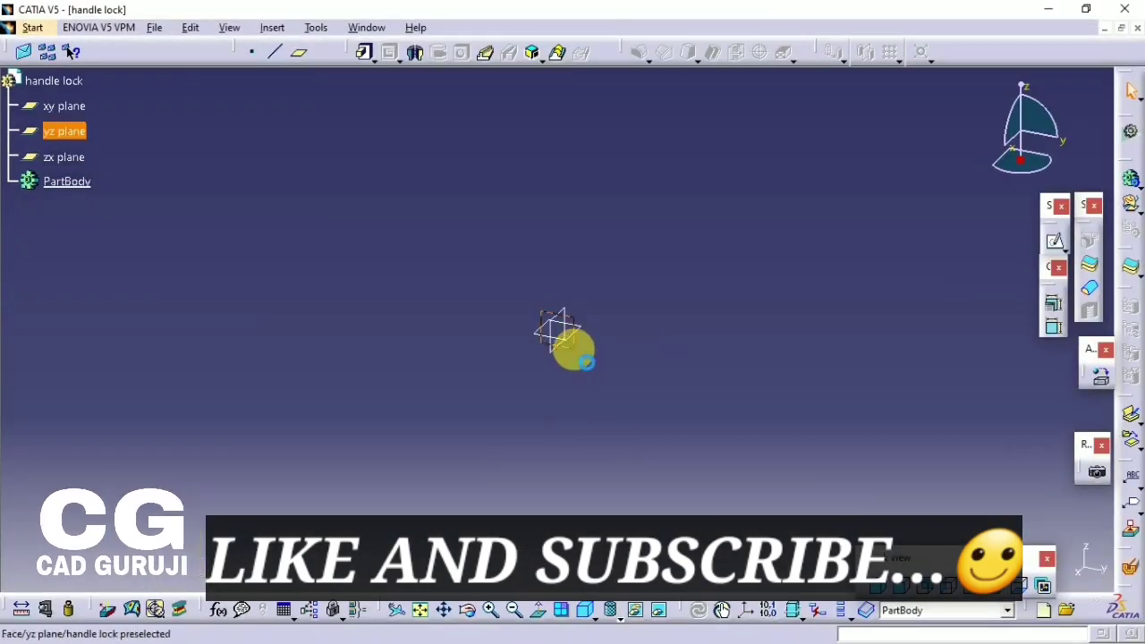
left_click(572, 347)
left_click(1054, 241)
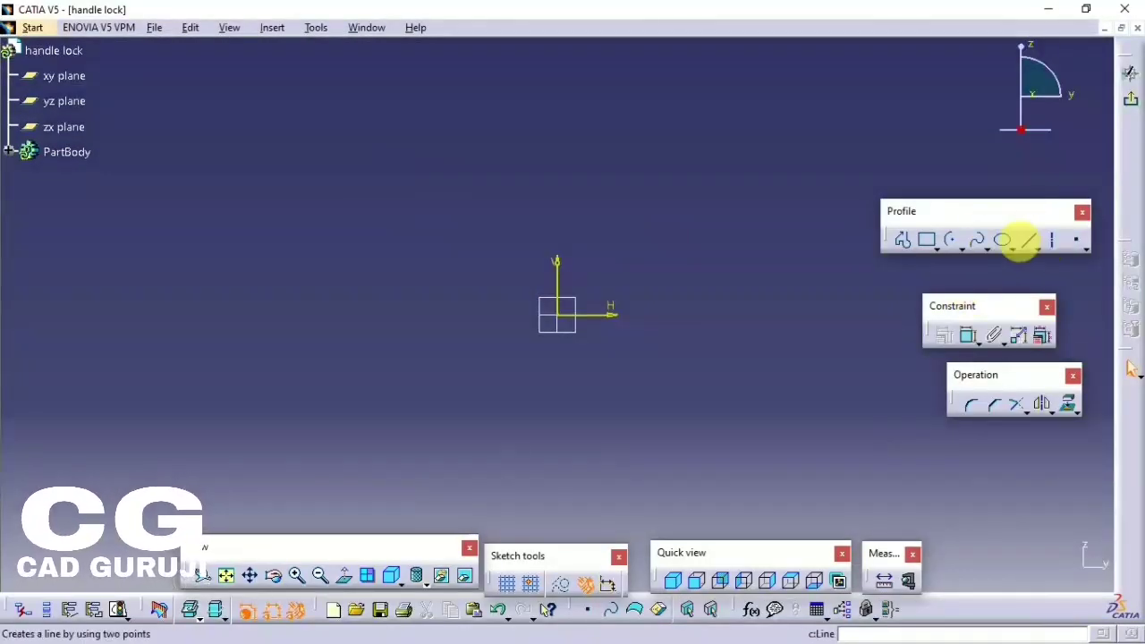
- Draw a small arc above the origin and a second connected arc down to the lower left
left_click(950, 239)
left_click(556, 210)
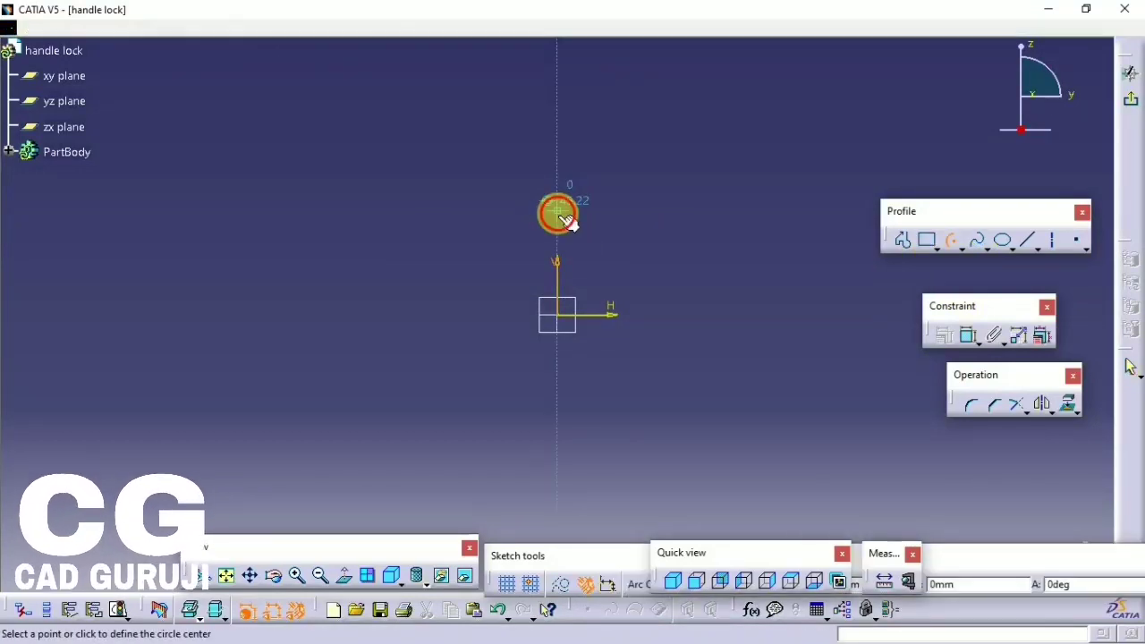
left_click(510, 241)
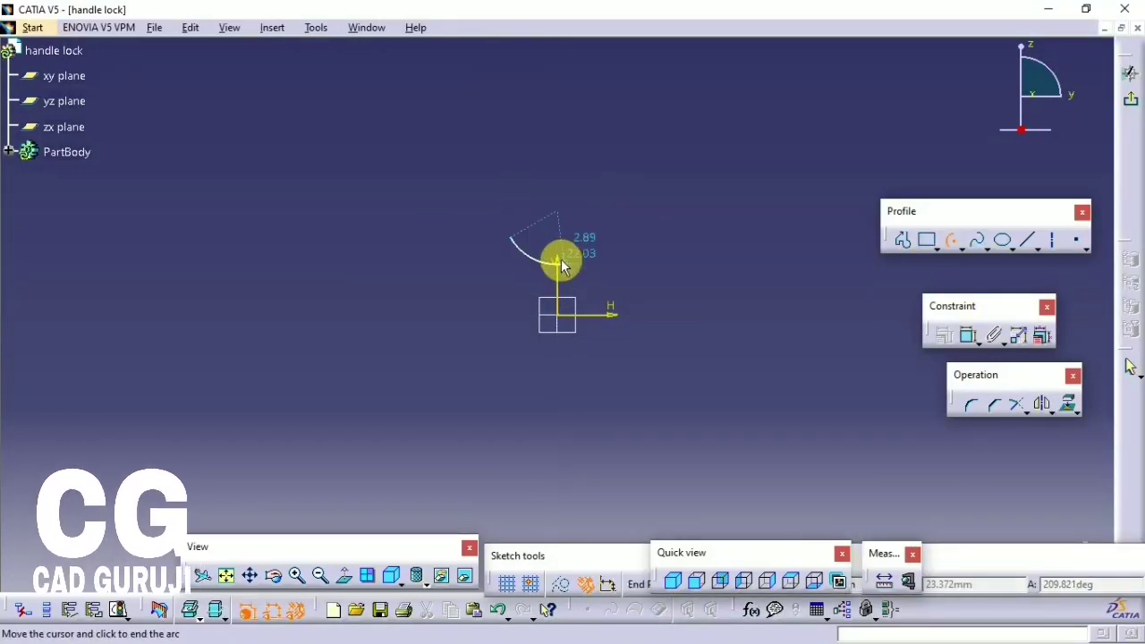
left_click(561, 262)
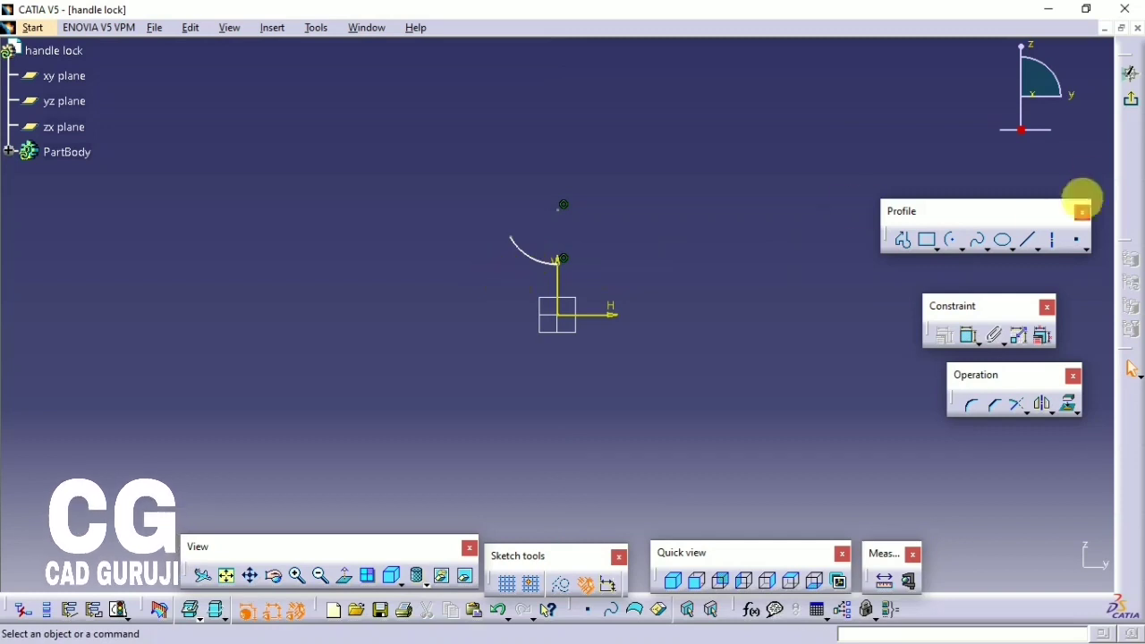
left_click(950, 239)
left_click(517, 286)
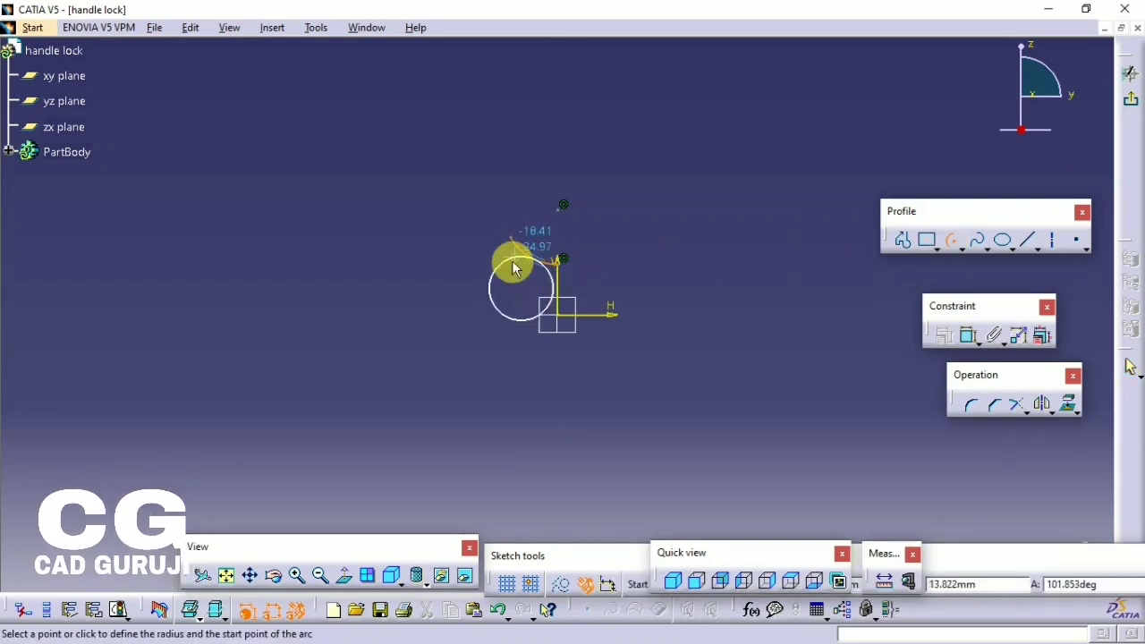
left_click(536, 266)
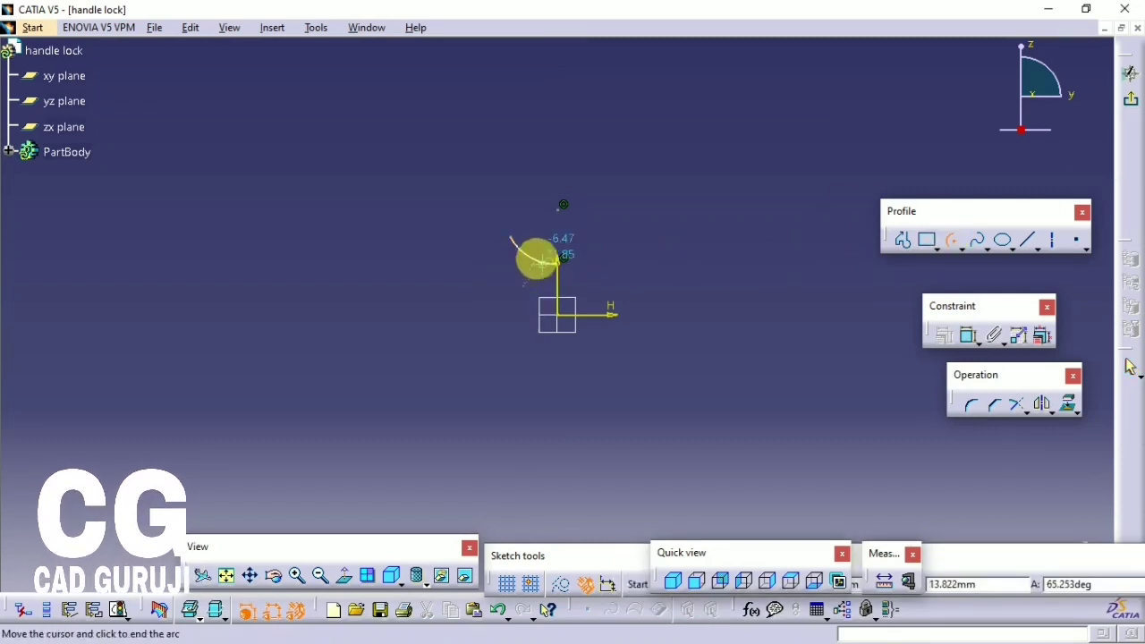
left_click(481, 302)
- Add a larger arc and a vertical axis line near the origin
left_click(953, 242)
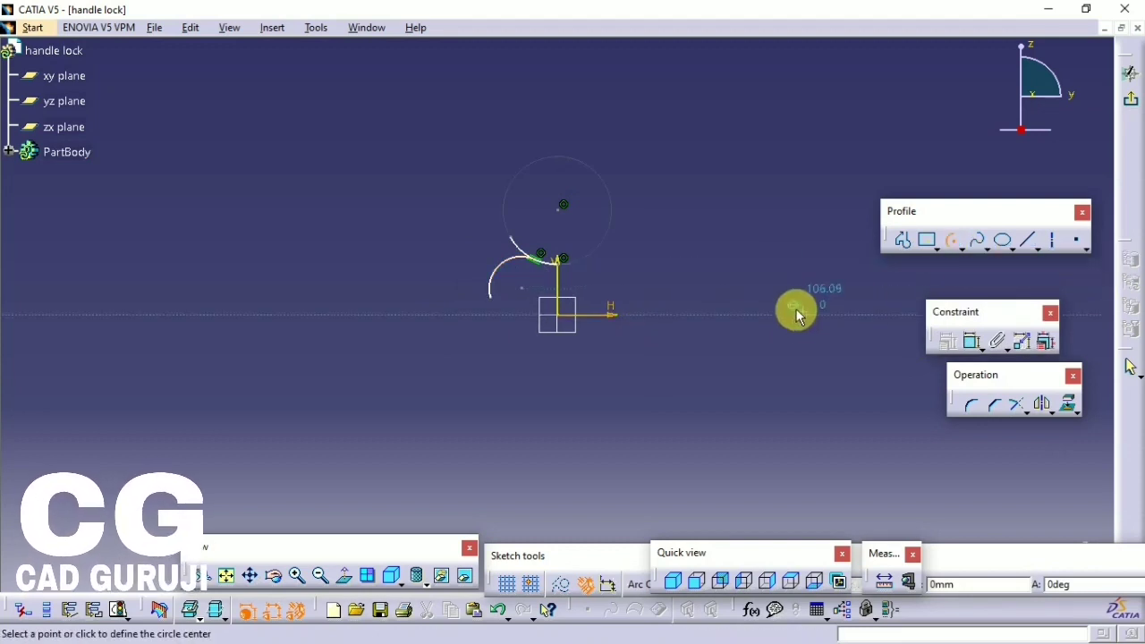
left_click(953, 240)
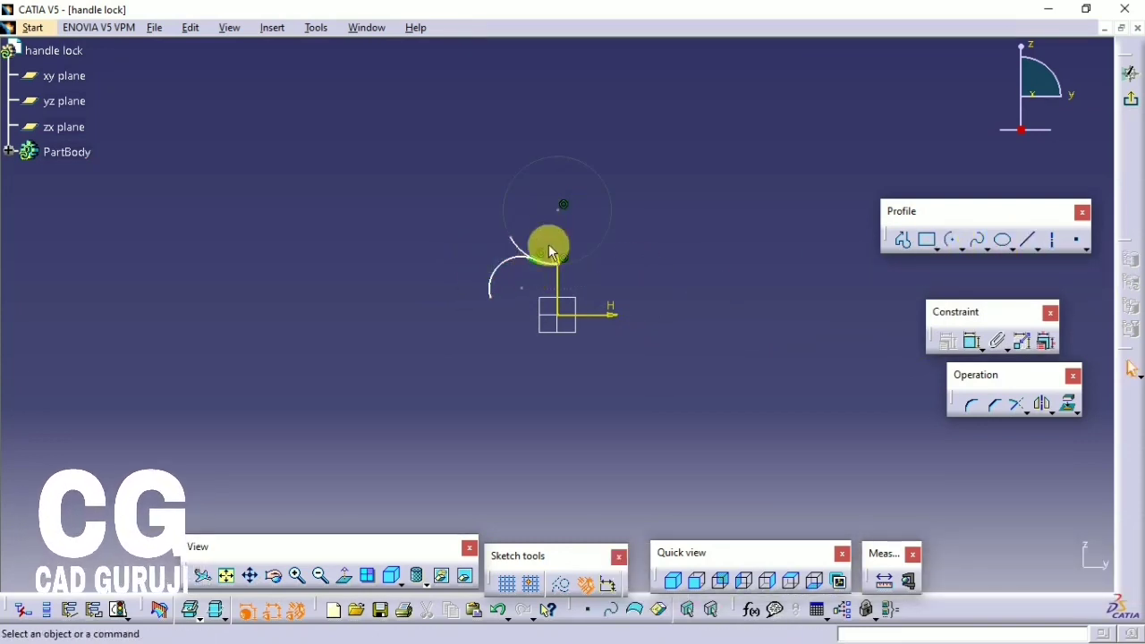
left_click(555, 252)
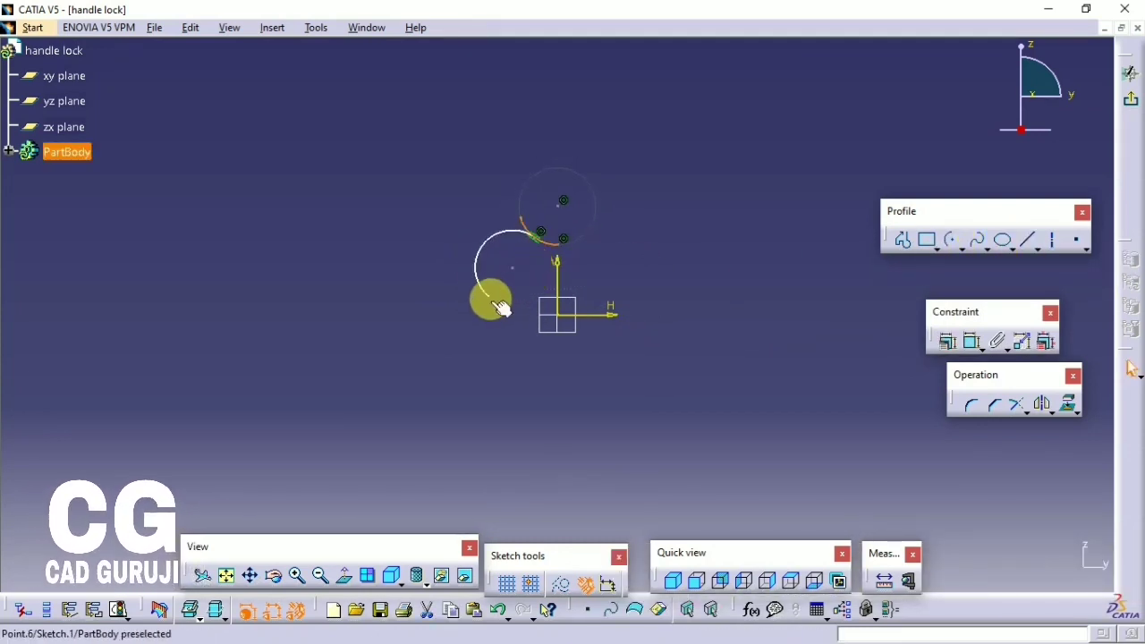
left_click(954, 239)
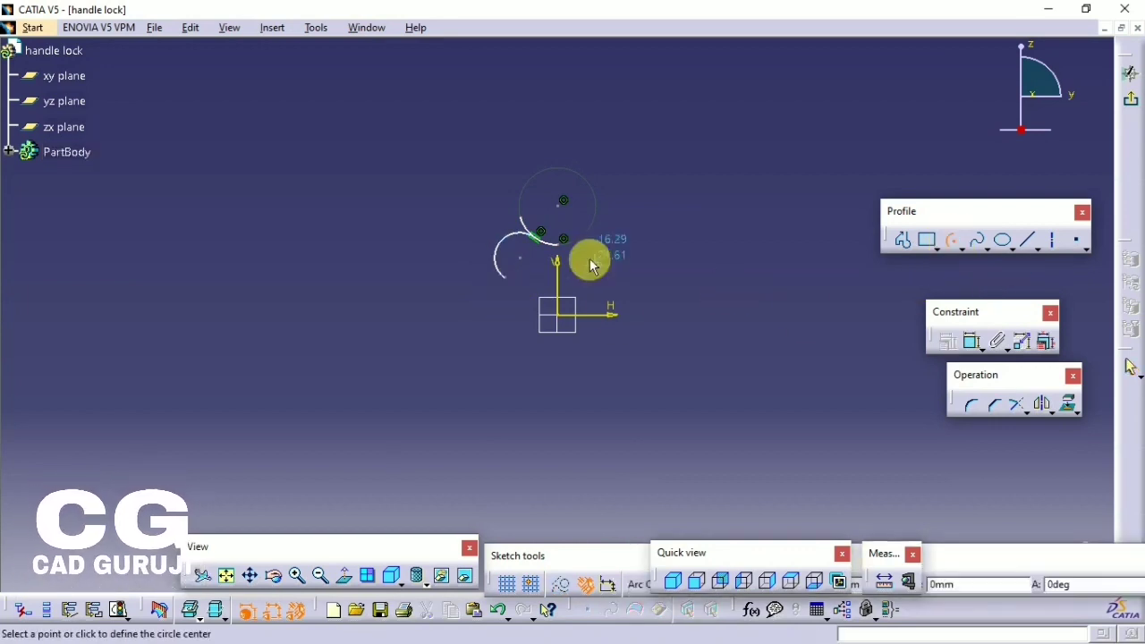
left_click(556, 227)
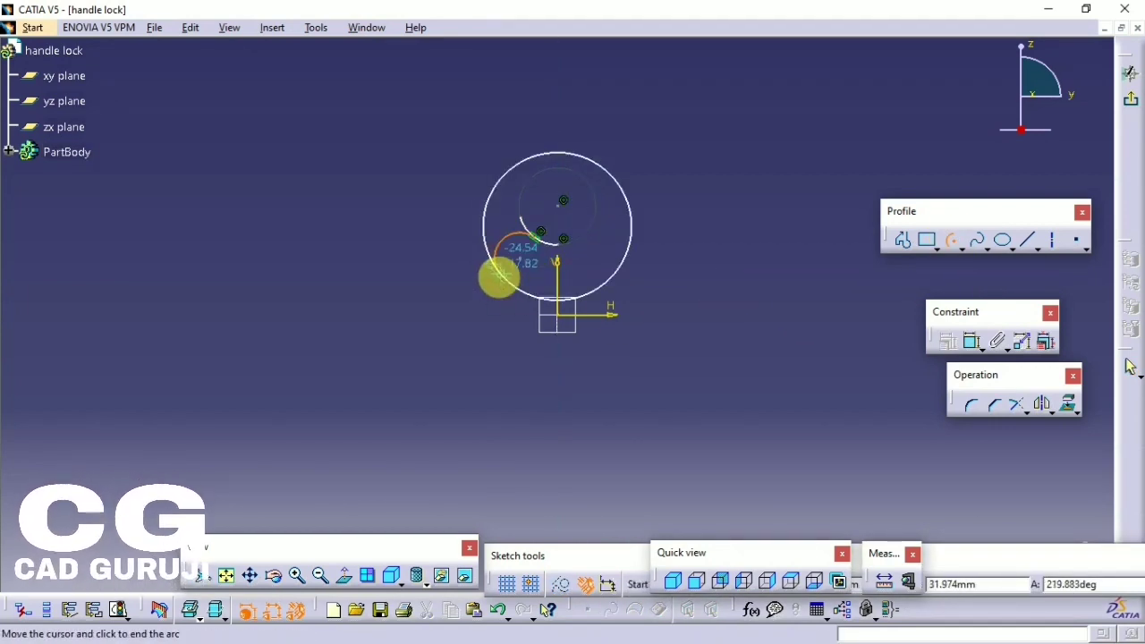
left_click(534, 306)
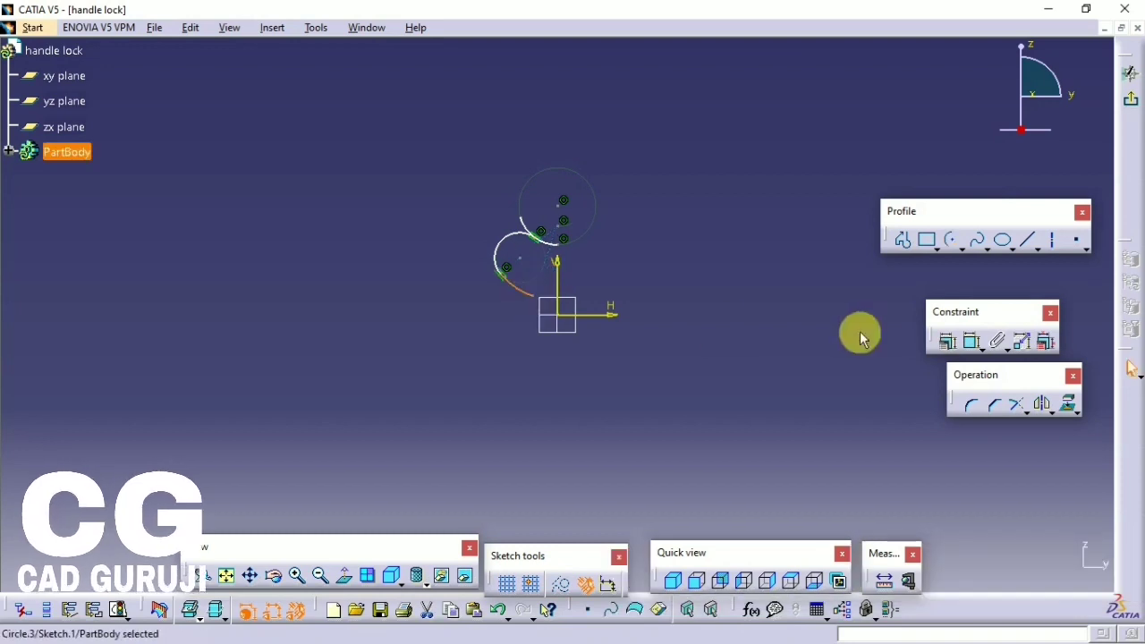
left_click(1026, 241)
left_click(537, 302)
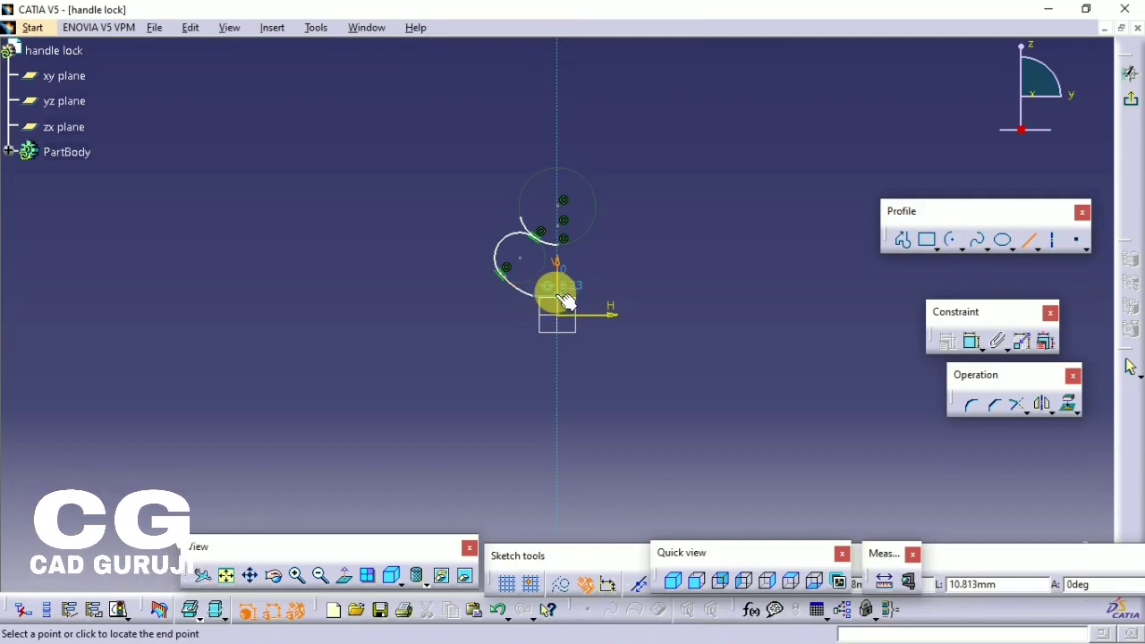
left_click(562, 293)
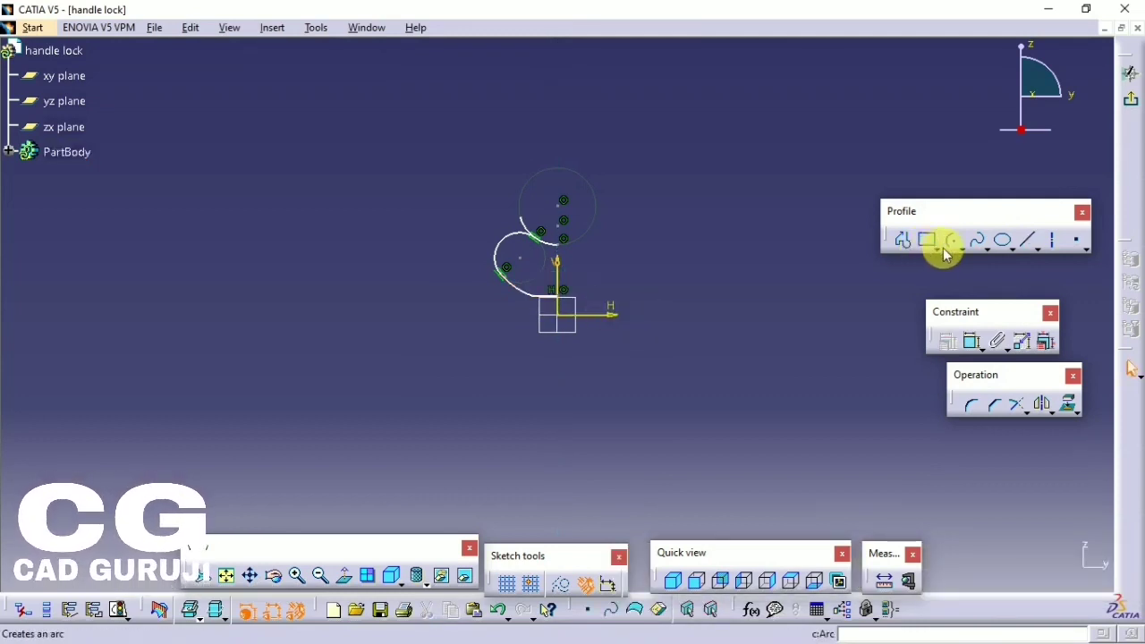
- Make the lower arc tangent to the bottom line, then drag it into a wider curve
left_click(903, 239)
left_click(972, 341)
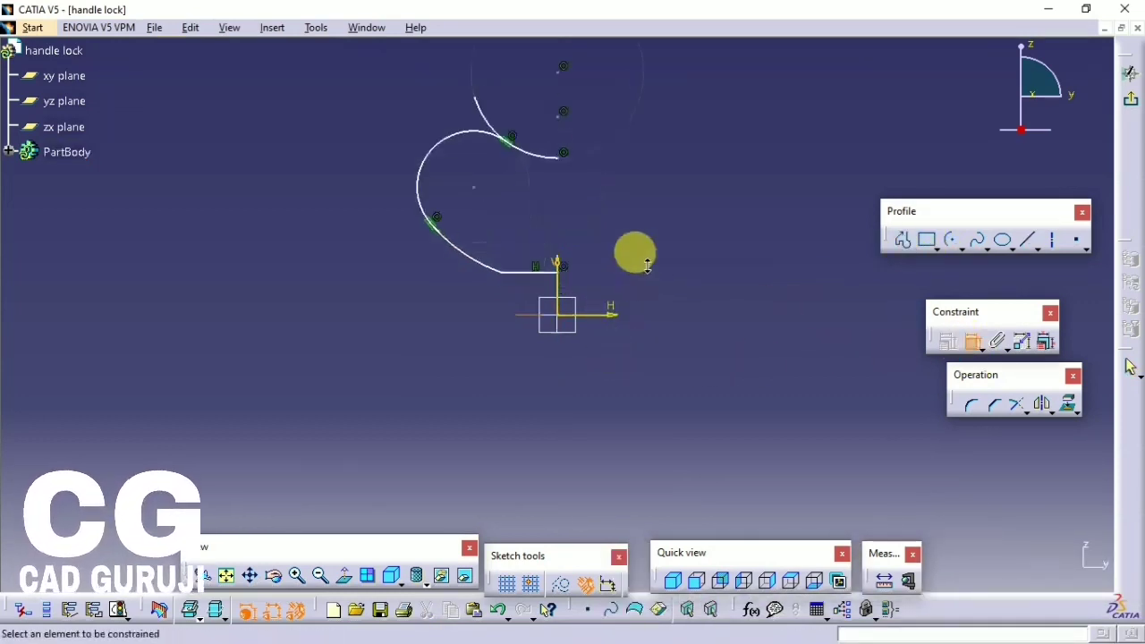
middle_click_drag(631, 253, 511, 231)
left_click(417, 215)
right_click(502, 175)
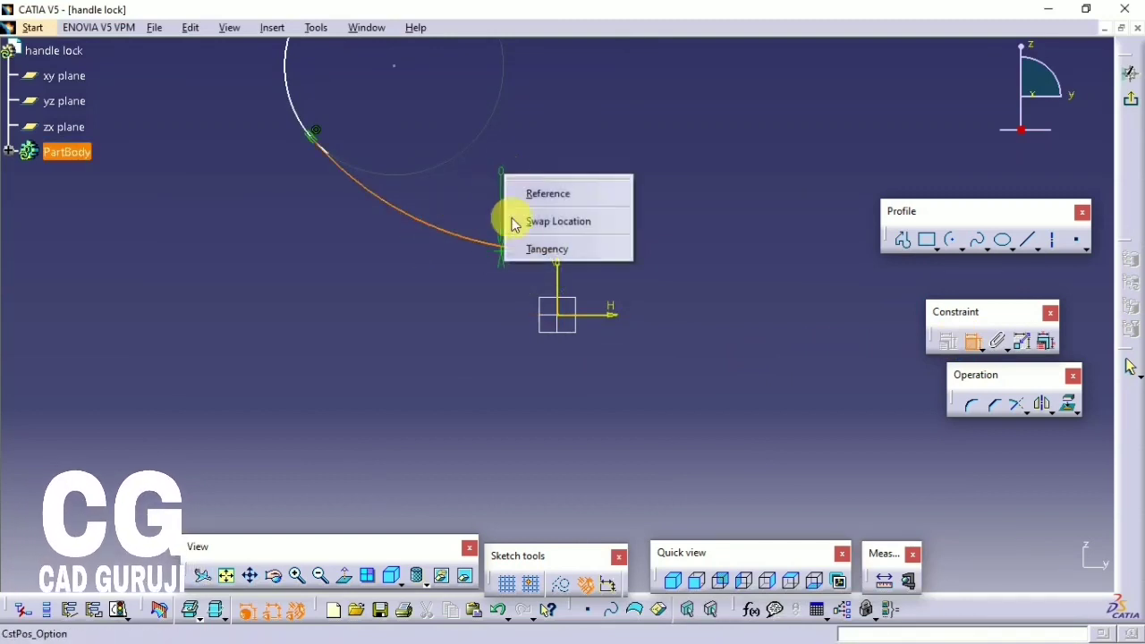
left_click(529, 248)
left_click(972, 341)
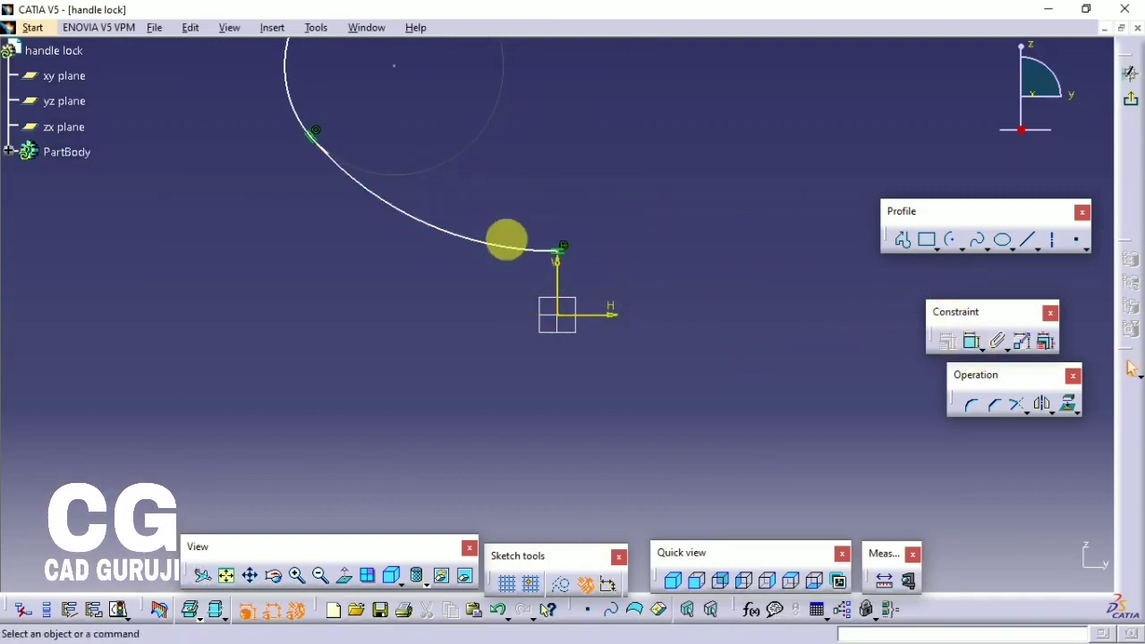
left_click_drag(567, 258, 498, 250)
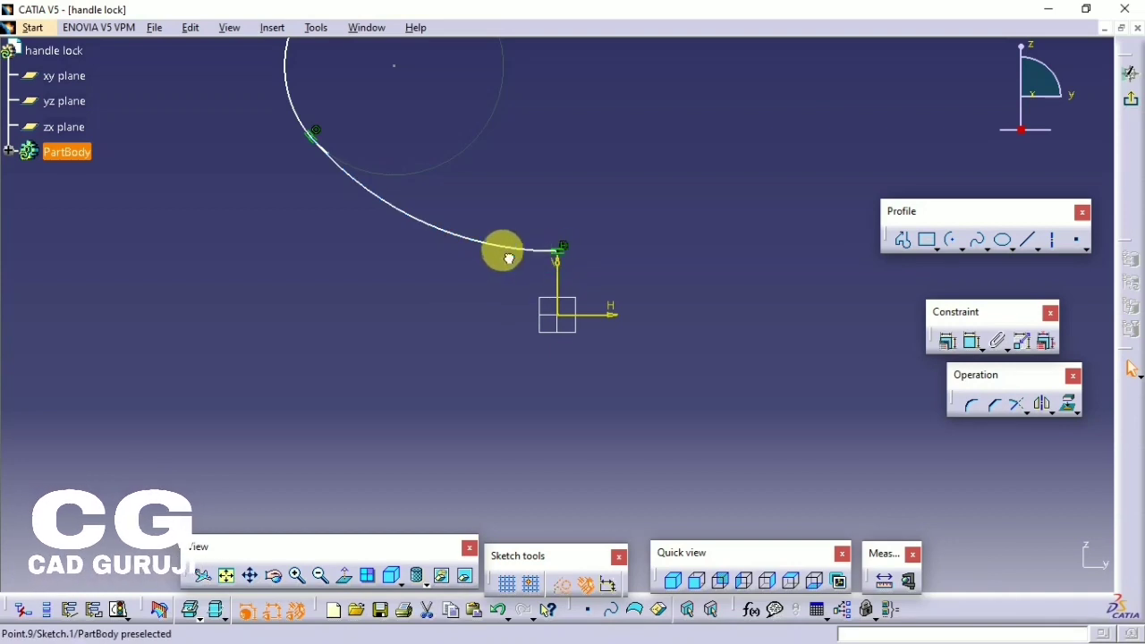
middle_click_drag(563, 261, 574, 257)
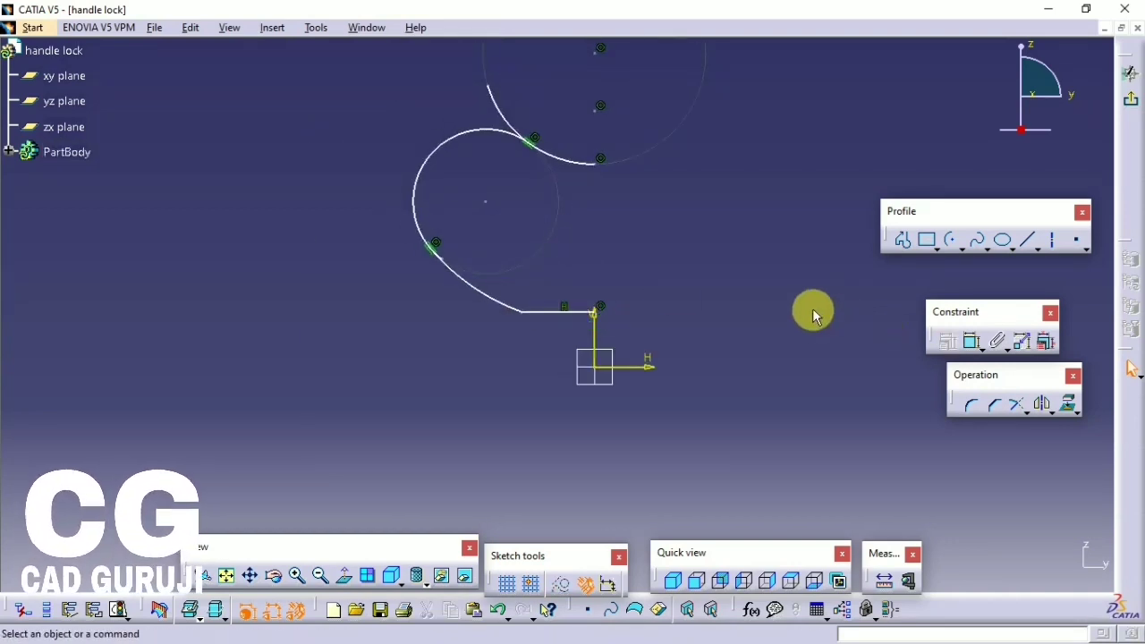
- Quick Trim the left and upper circles into one continuous profile
left_click(1017, 404)
left_click(444, 254)
left_click(416, 185)
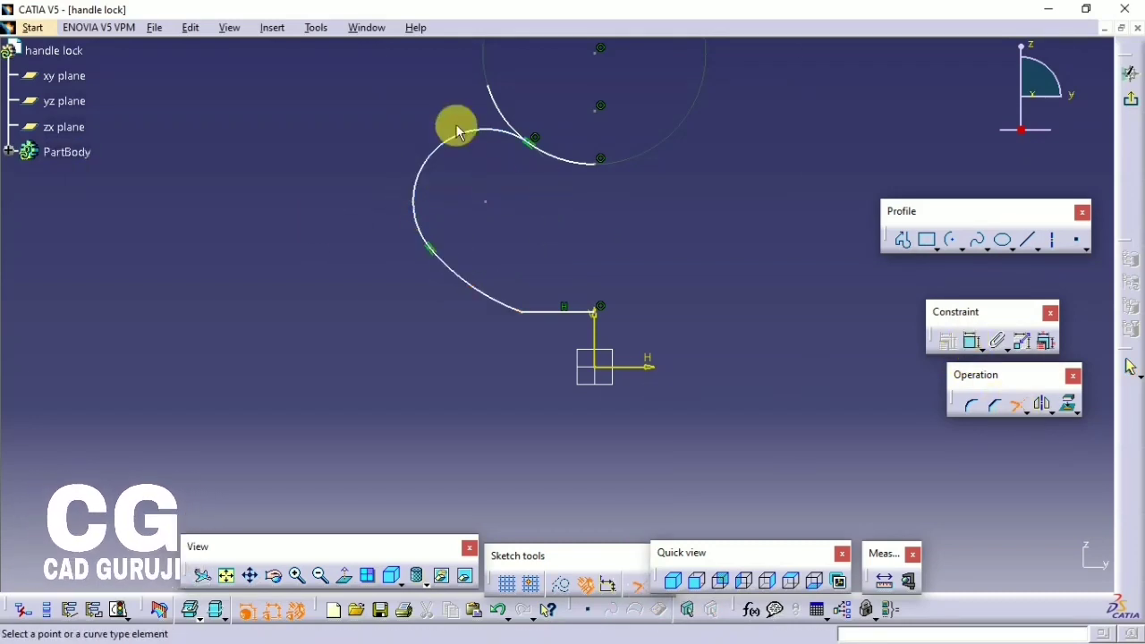
left_click(465, 133)
left_click(562, 162)
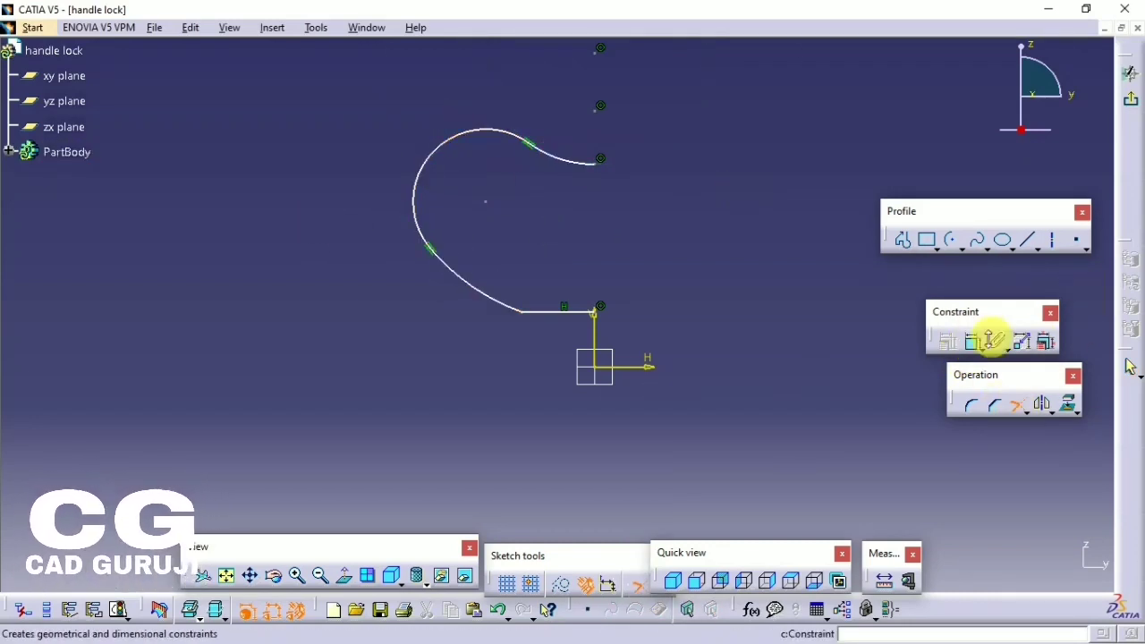
- Delete the unwanted radius dimension and set the arc-centre distance to 12.5
left_click(972, 341)
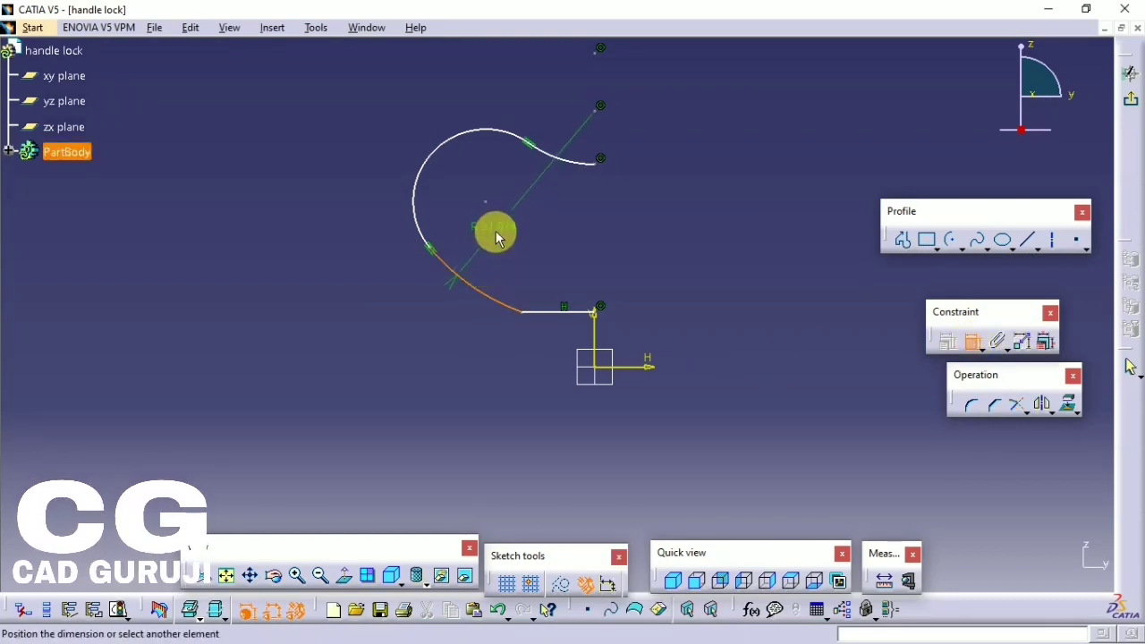
left_click(545, 222)
right_click(544, 225)
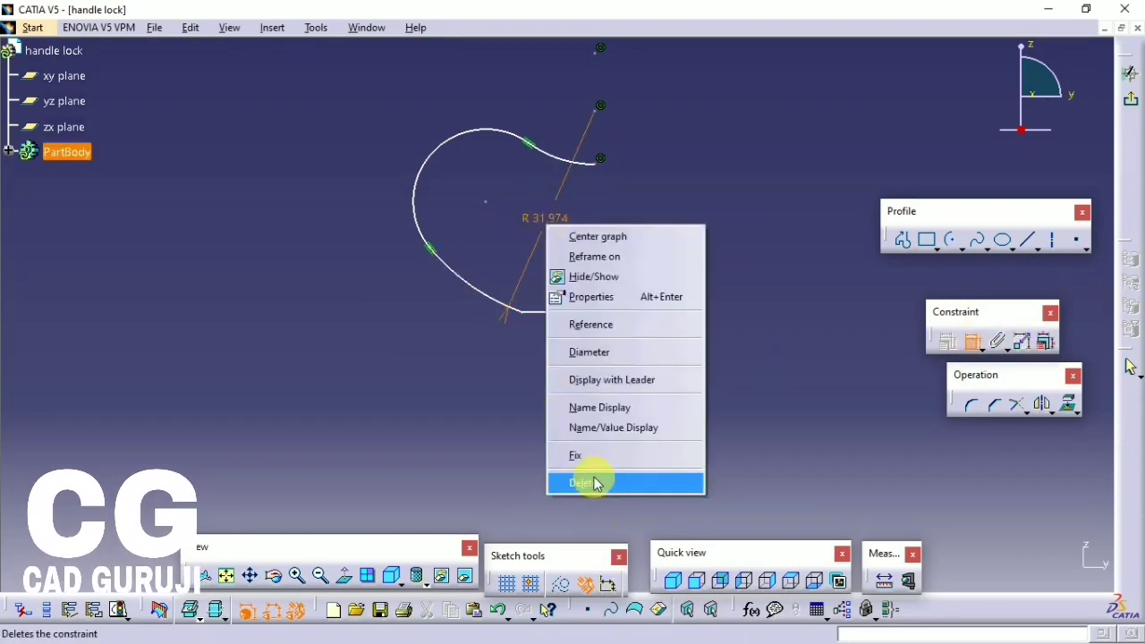
left_click(593, 480)
left_click(590, 319)
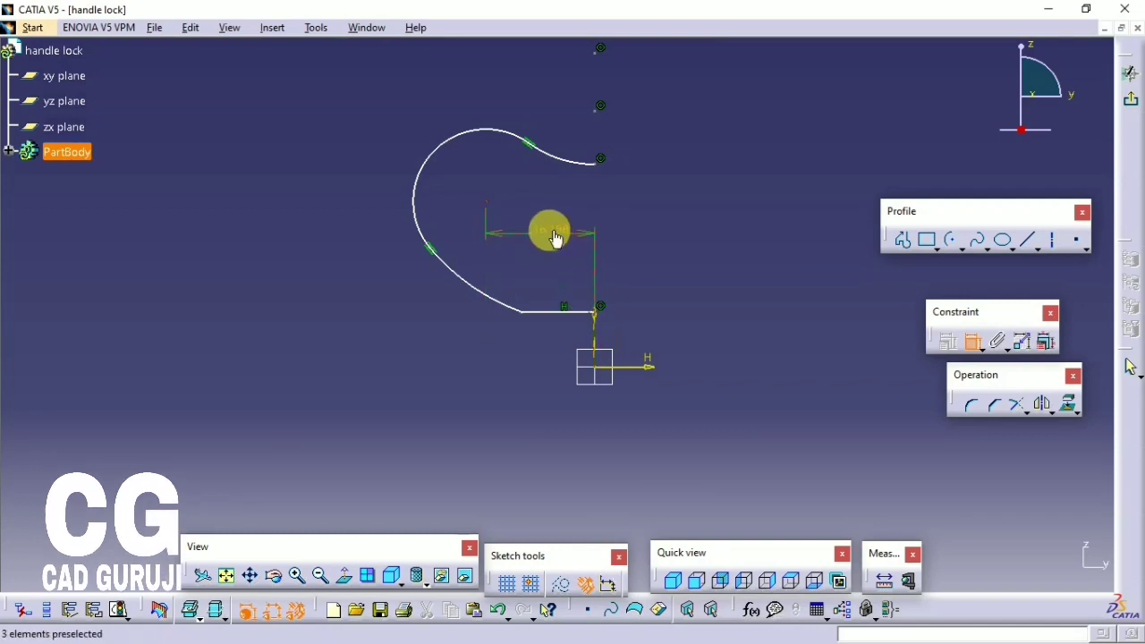
left_click(546, 229)
double_click(547, 230)
type("12")
left_click(549, 233)
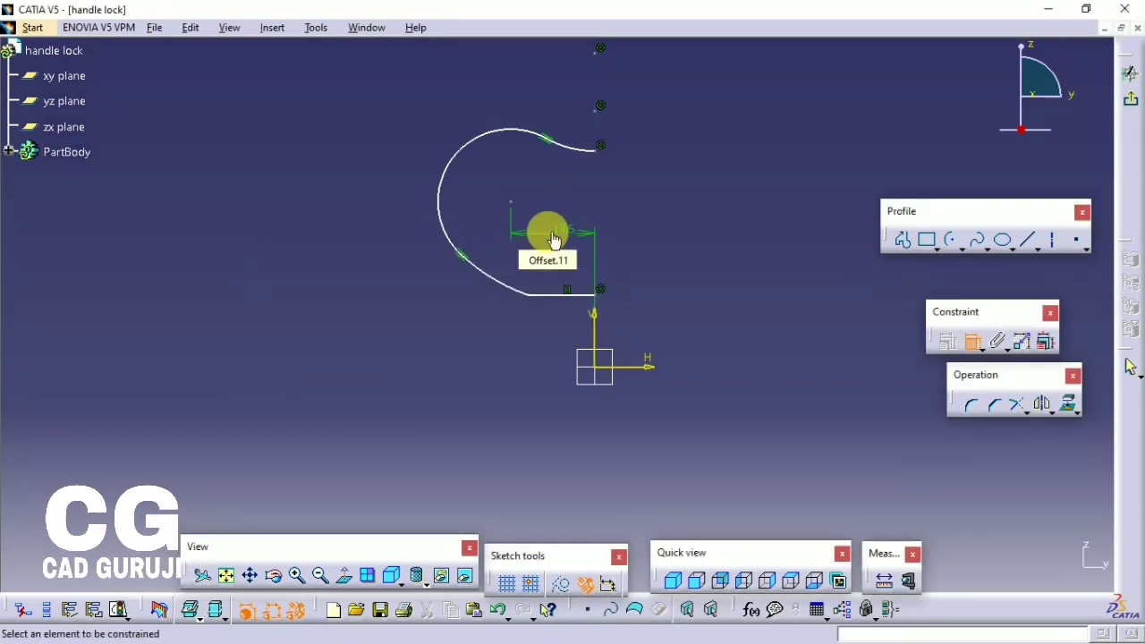
- Dimension the left arc's radius to R7.5
left_click(468, 135)
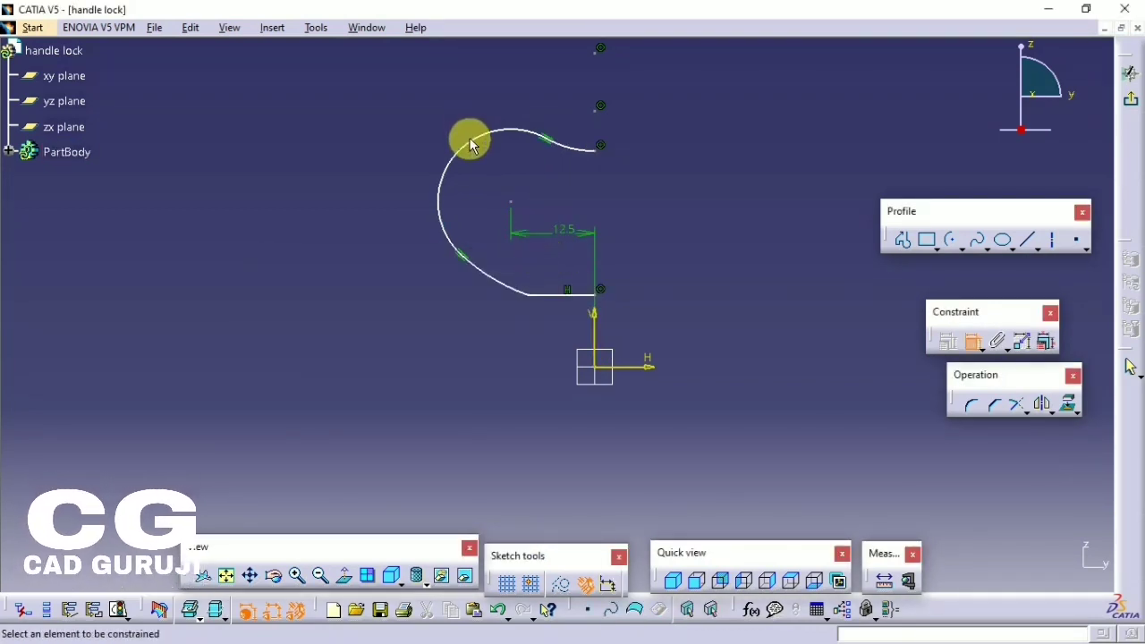
left_click(425, 99)
double_click(425, 99)
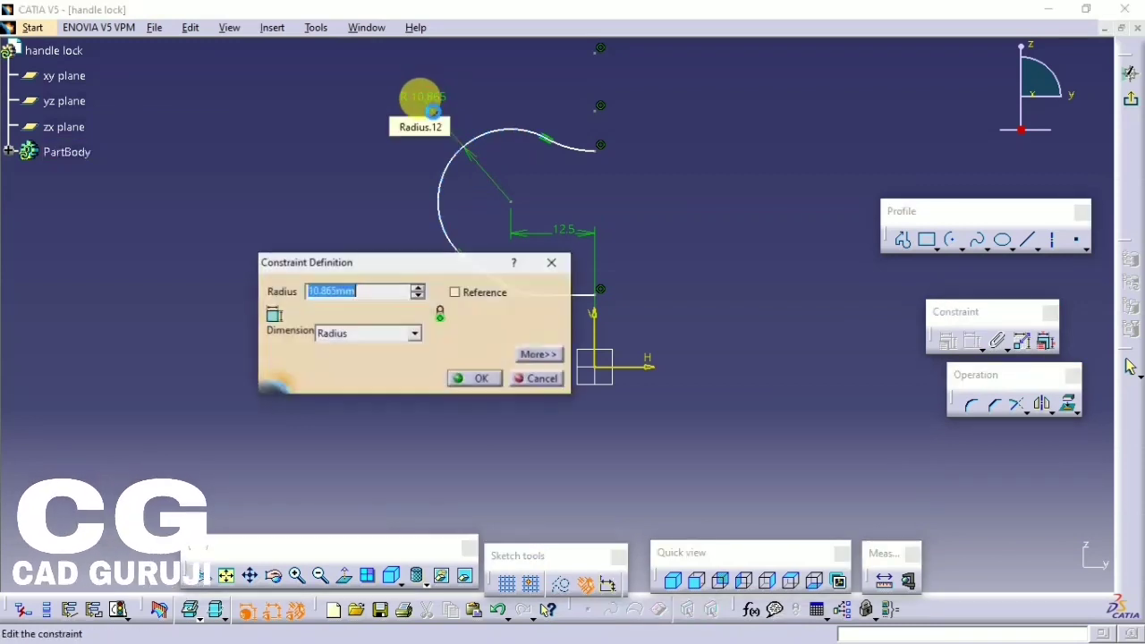
type("12")
key("Return")
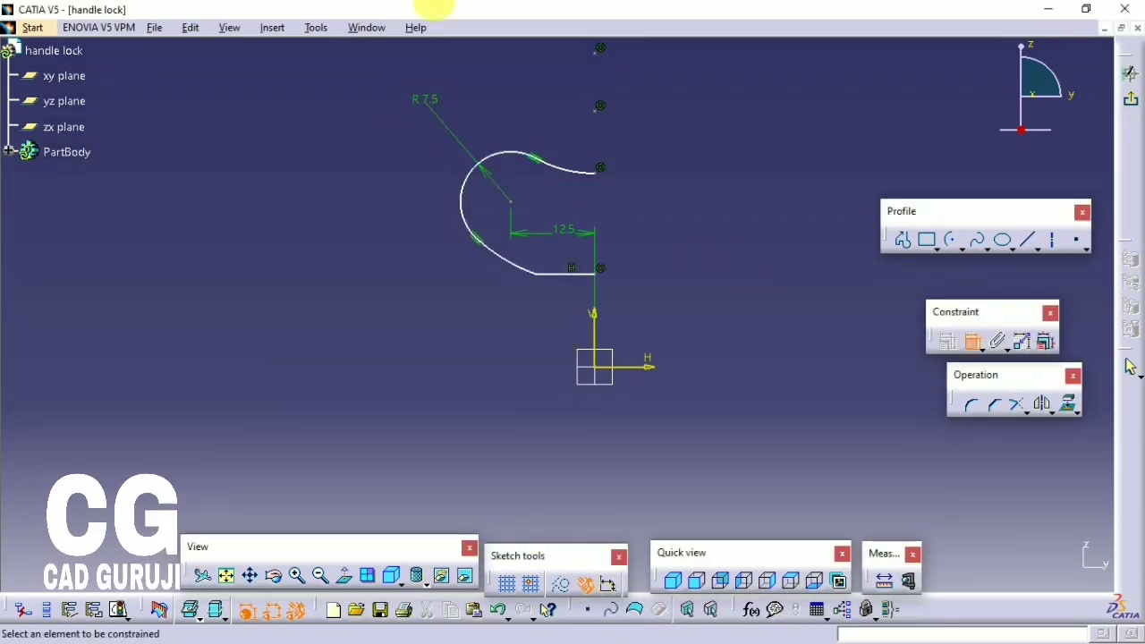
- Make the bottom line's endpoint coincide with the origin and reshape the top curve
left_click(564, 272)
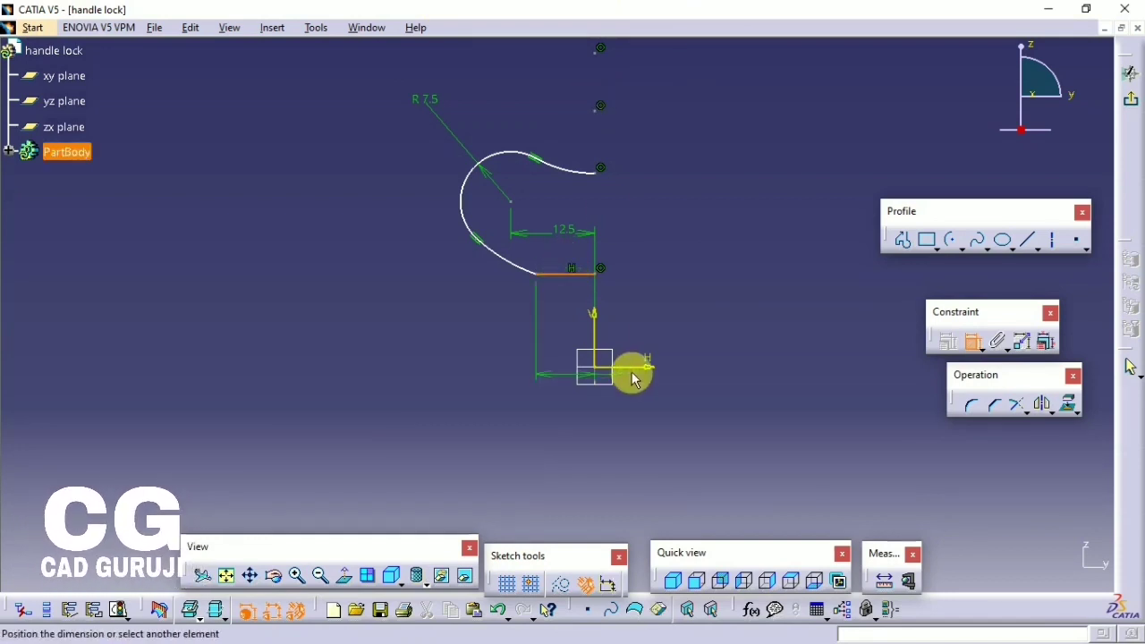
right_click(630, 362)
left_click(697, 399)
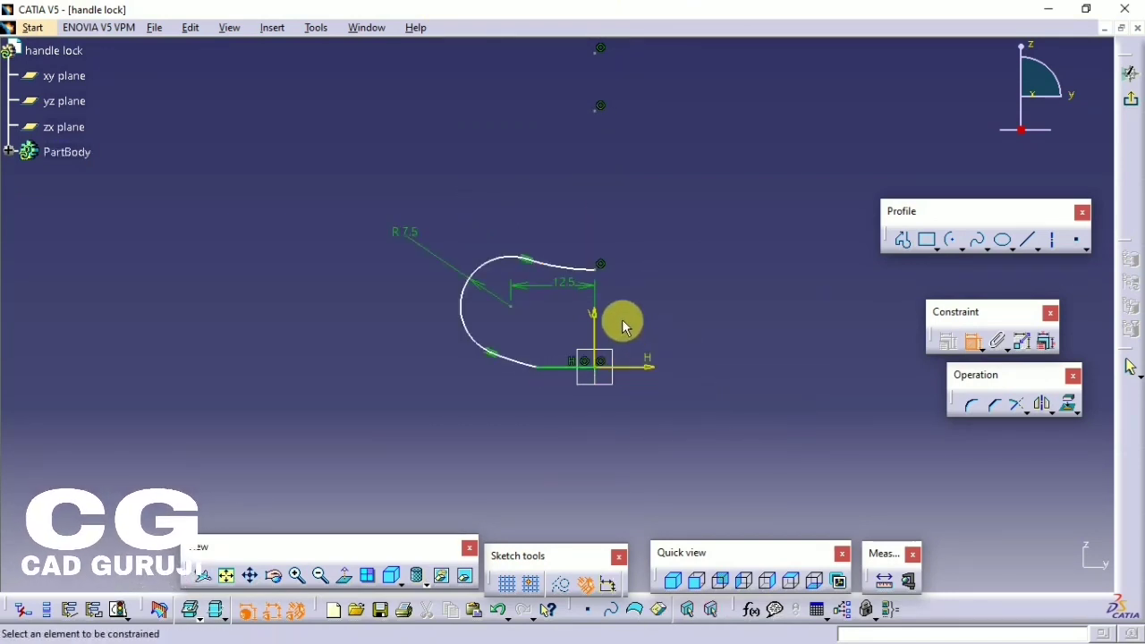
left_click(973, 340)
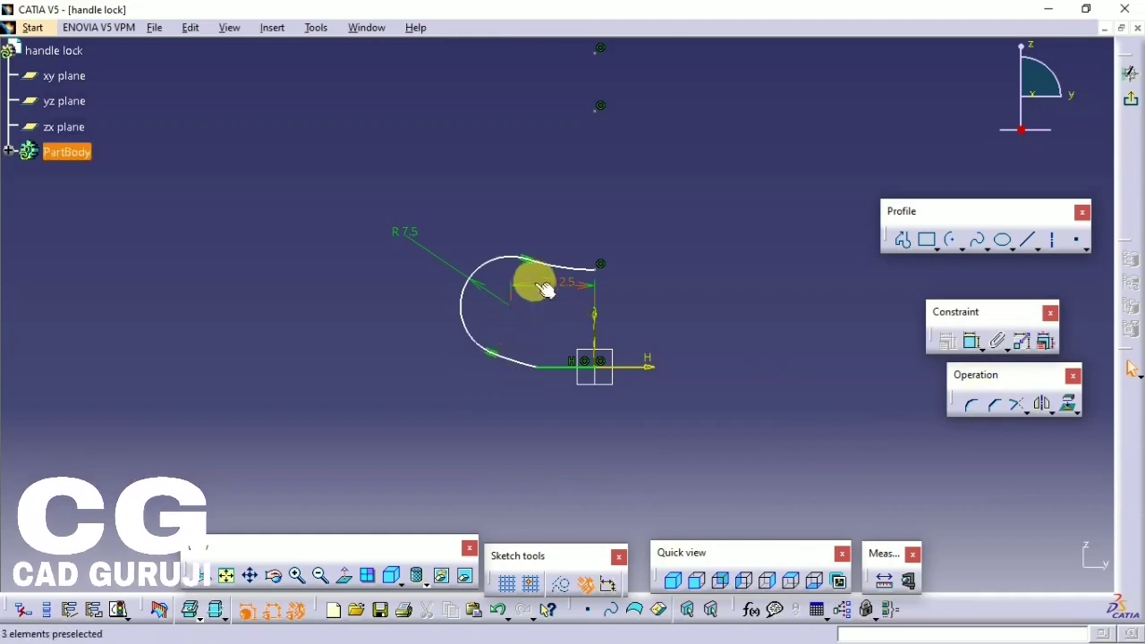
left_click_drag(533, 274, 598, 261)
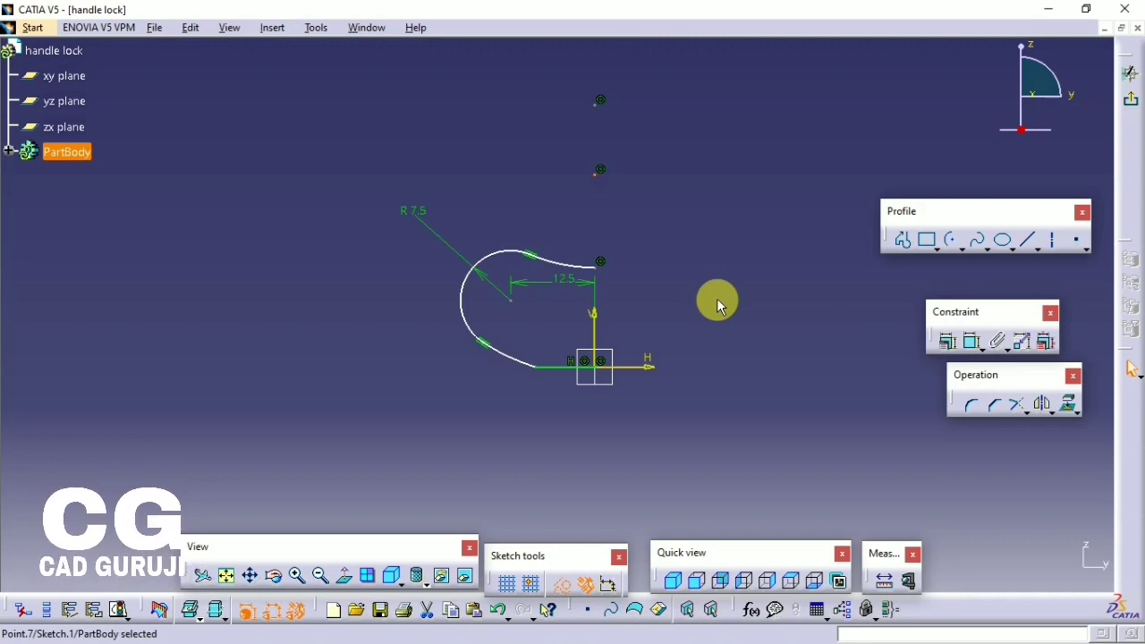
- Remove the stray vertical dimension and set the bottom line length to 10
left_click(972, 340)
left_click(569, 366)
left_click(547, 429)
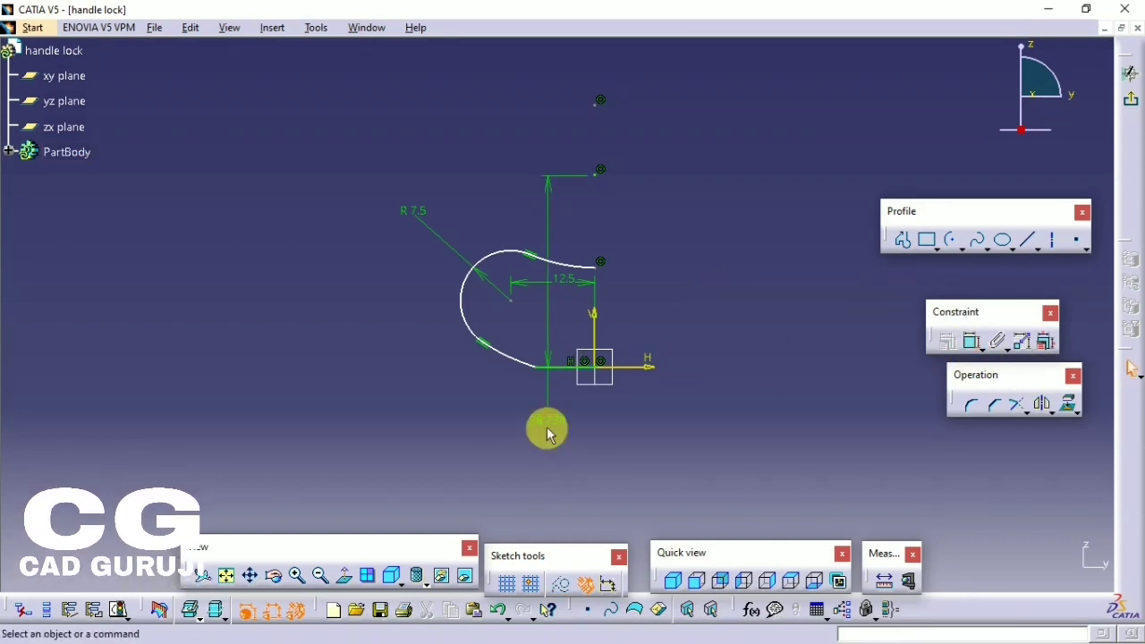
right_click(547, 427)
left_click(566, 382)
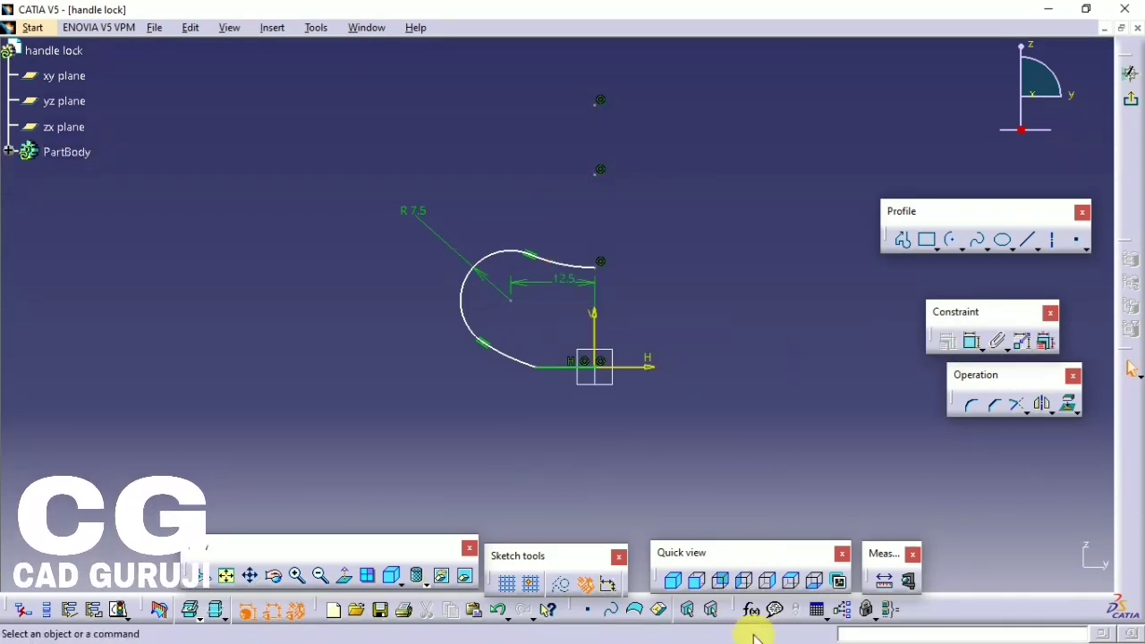
left_click(968, 338)
left_click(549, 367)
left_click(555, 407)
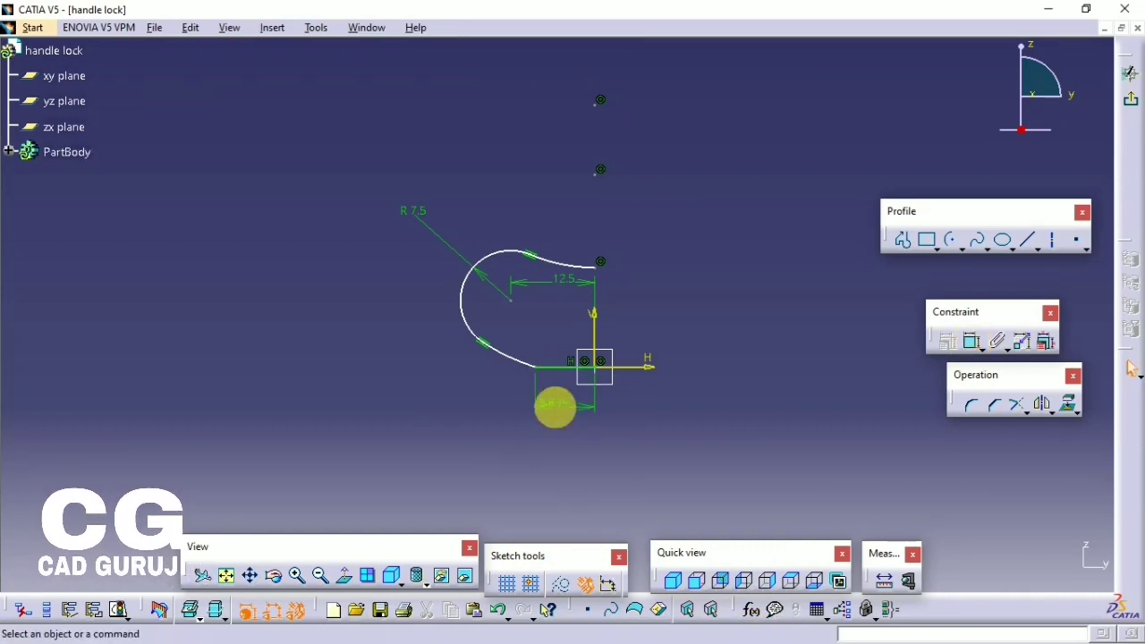
double_click(561, 412)
key("Return")
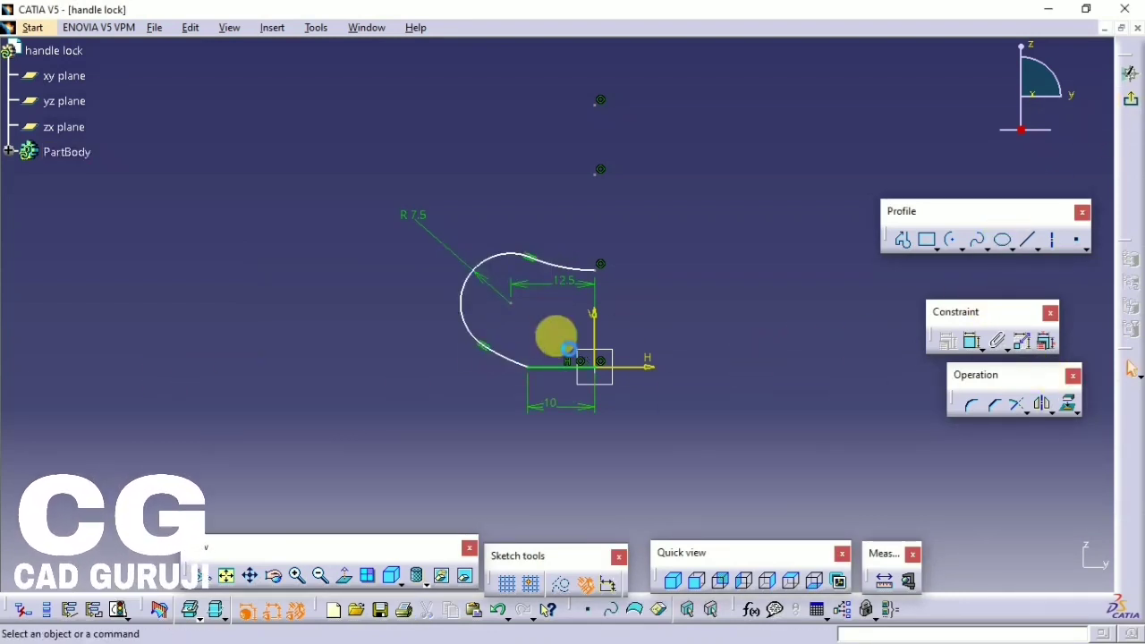
- Mirror the four curves about the vertical axis into a closed kidney outline and exit the sketch
left_click(556, 366)
left_click(508, 362, "ctrl")
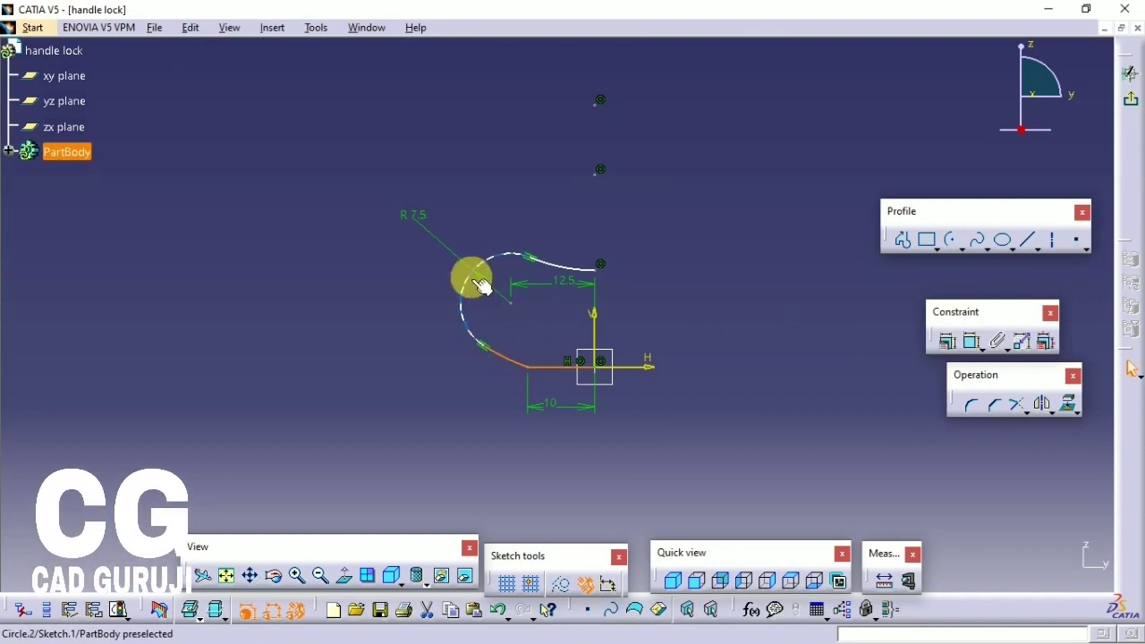
left_click(468, 276, "ctrl")
left_click(551, 262, "ctrl")
left_click(1042, 403)
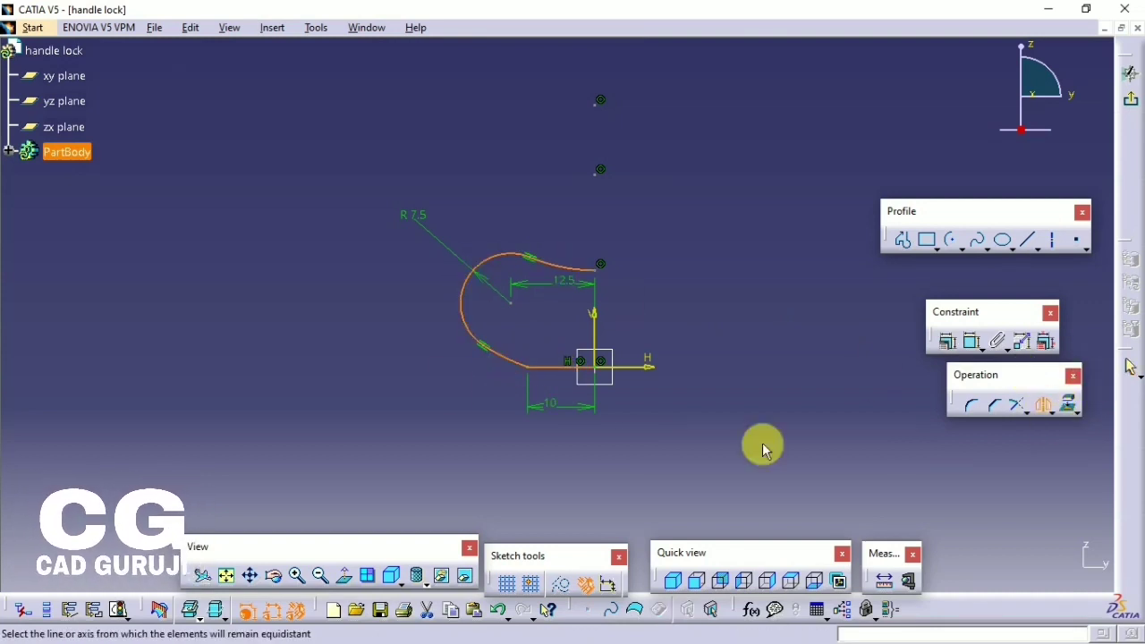
left_click(593, 325)
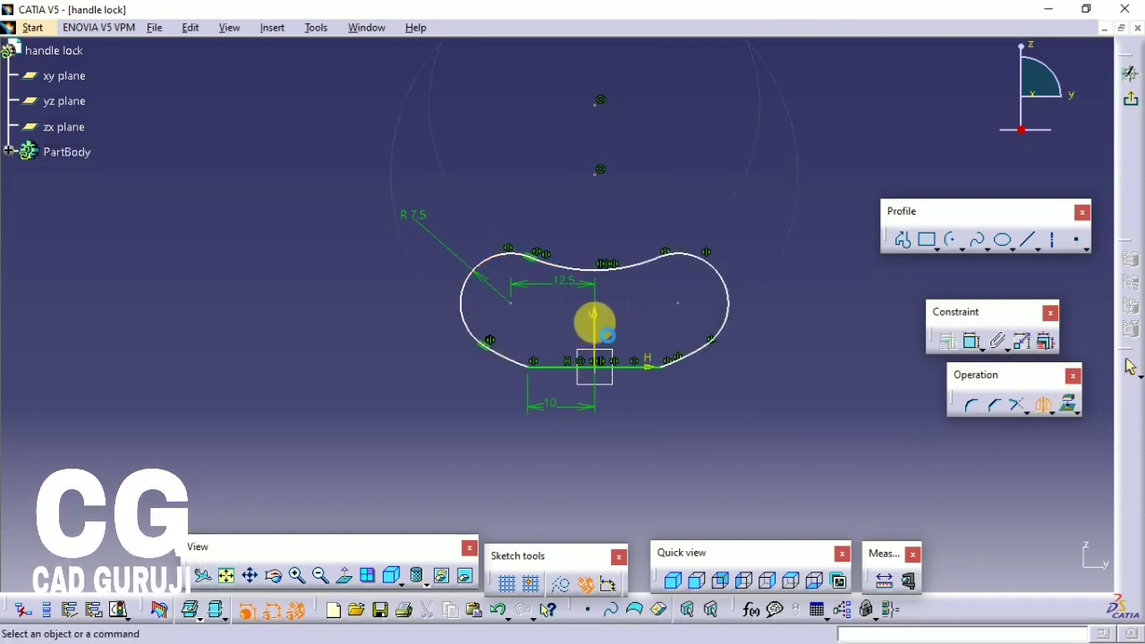
left_click(1125, 96)
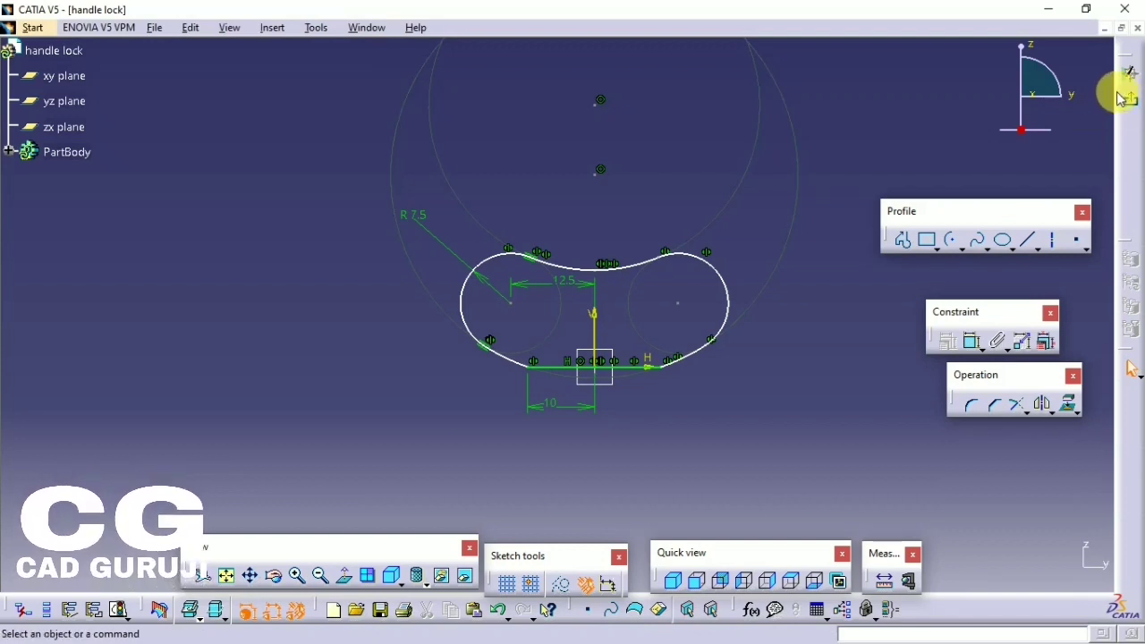
left_click_drag(527, 258, 553, 266)
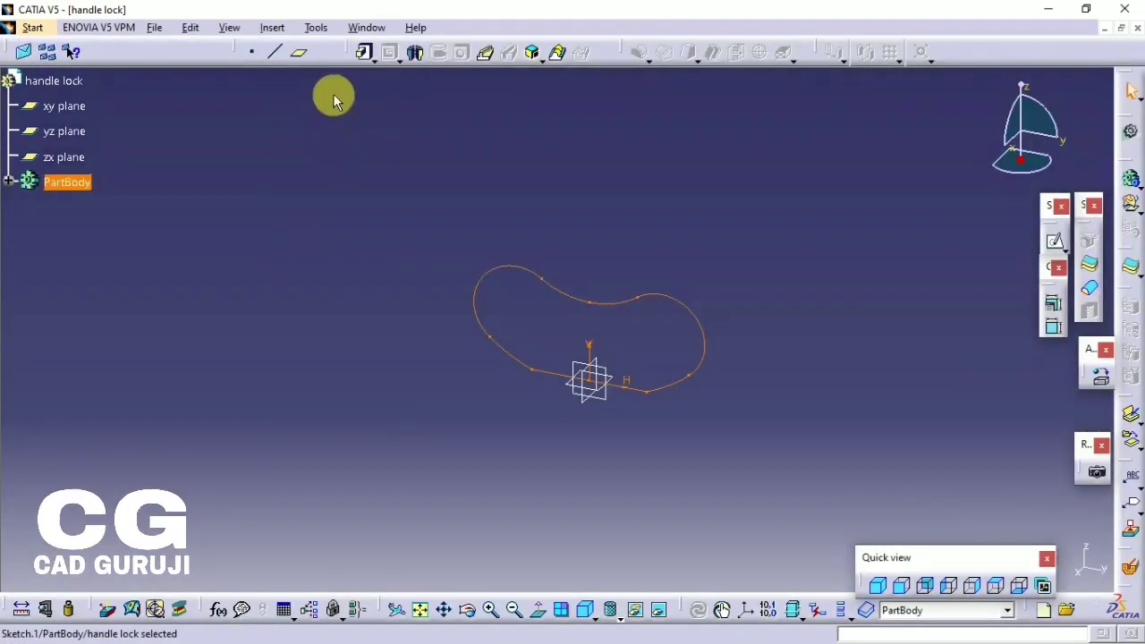
- Pad Sketch.1 with Mirrored extent, then rotate the view to inspect the solid
left_click(364, 51)
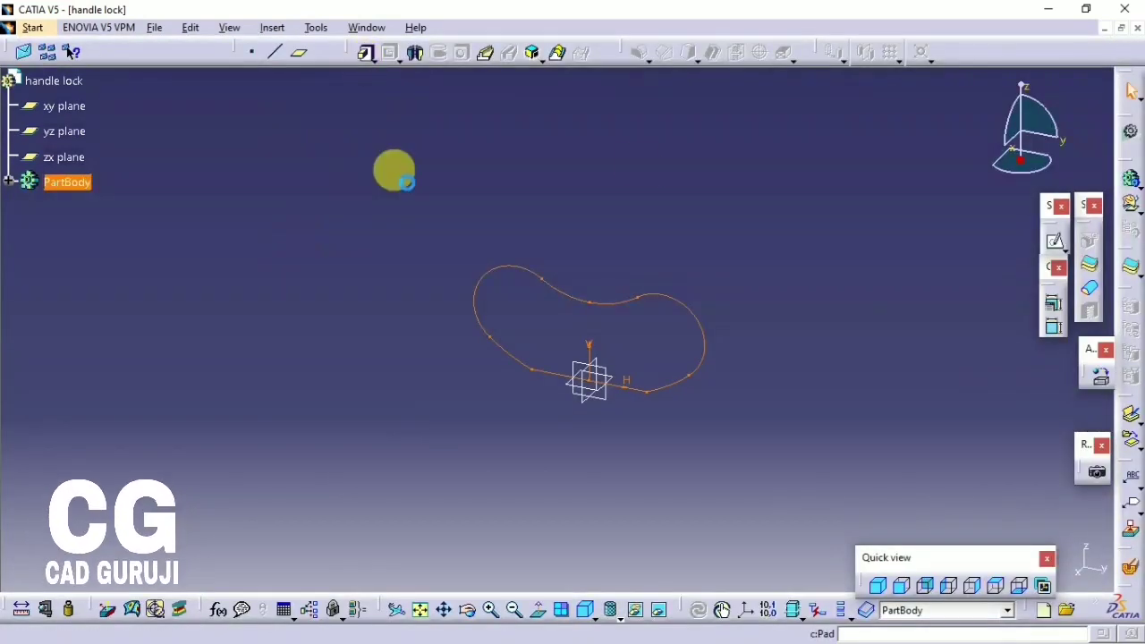
left_click(760, 349)
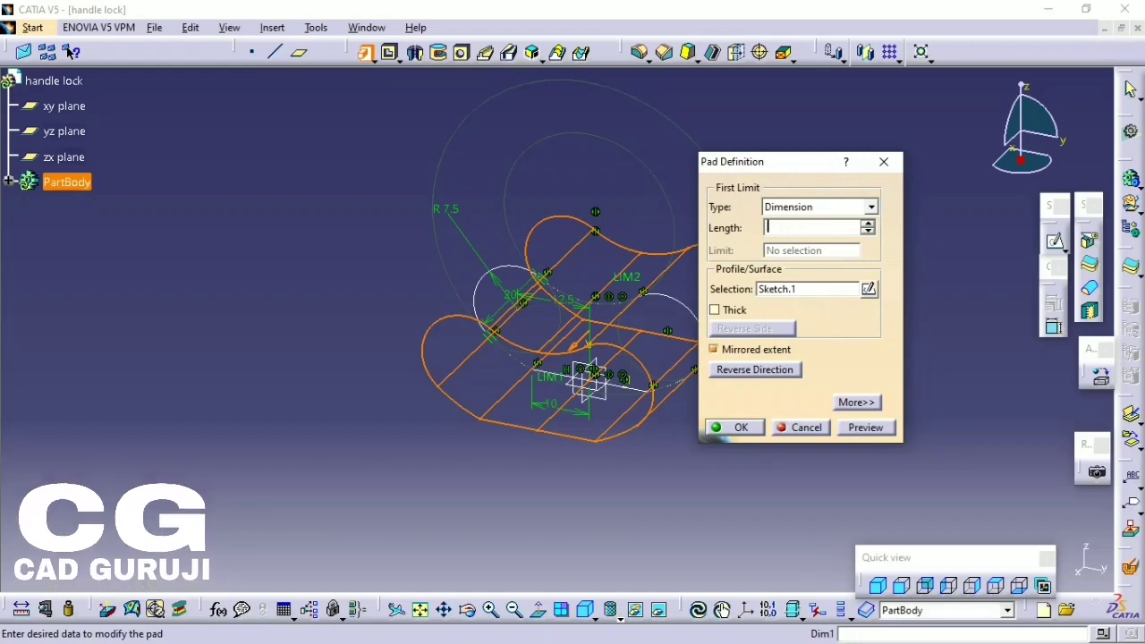
type("7.")
key("Return")
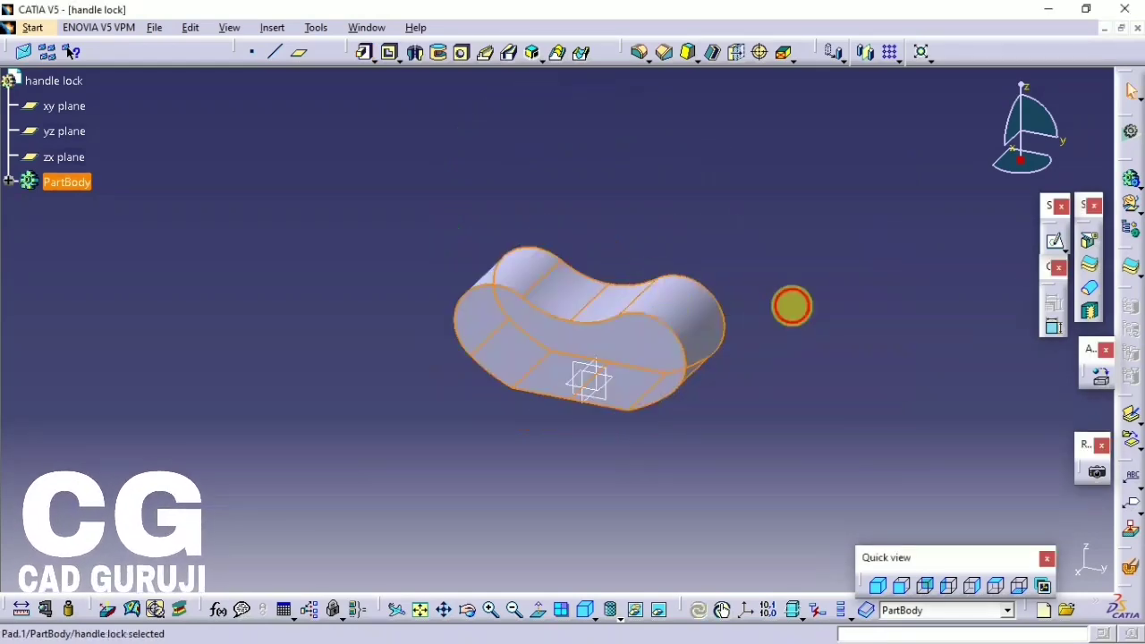
middle_click_drag(789, 306, 556, 379)
left_click(556, 379)
- Sketch a circle centred on the origin of the body's flat face
left_click(1055, 241)
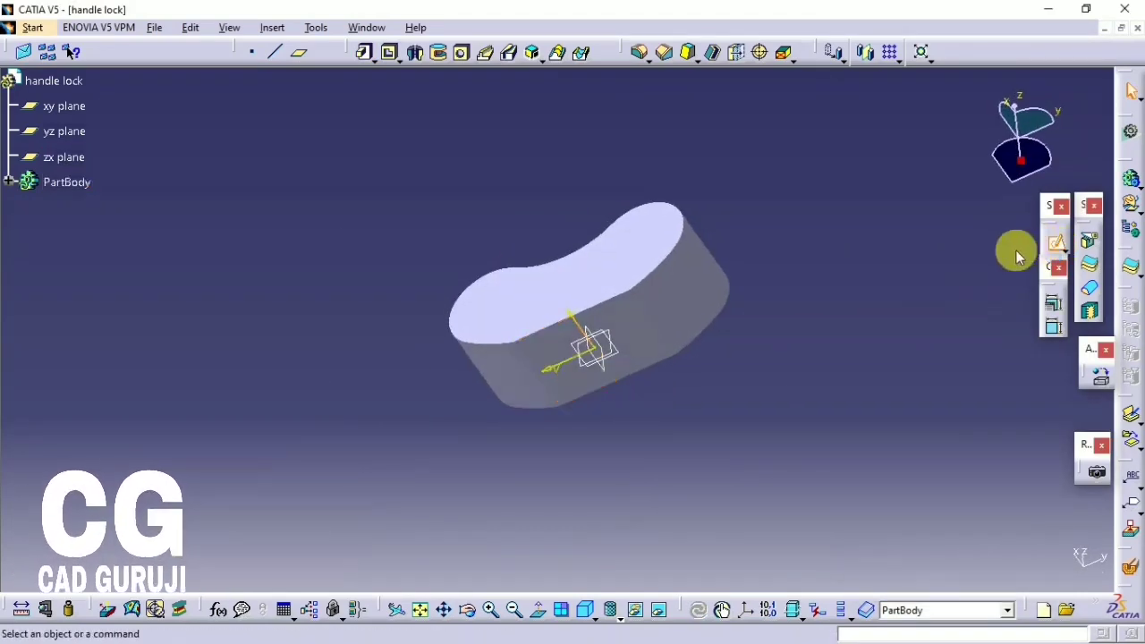
left_click(985, 240)
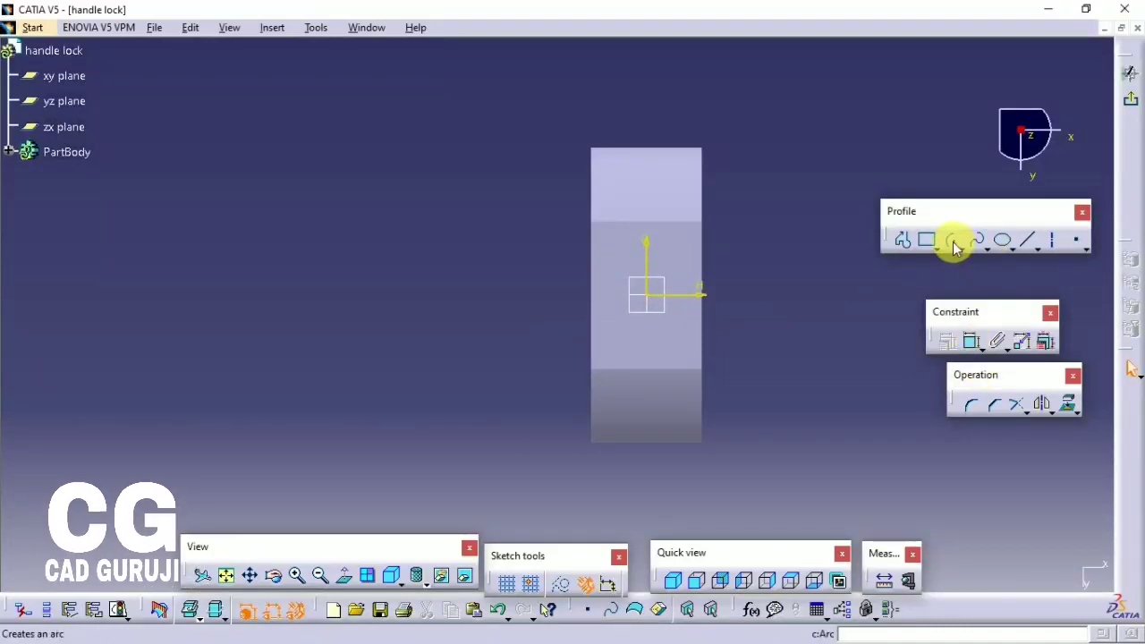
left_click(959, 249)
left_click(977, 259)
left_click(646, 293)
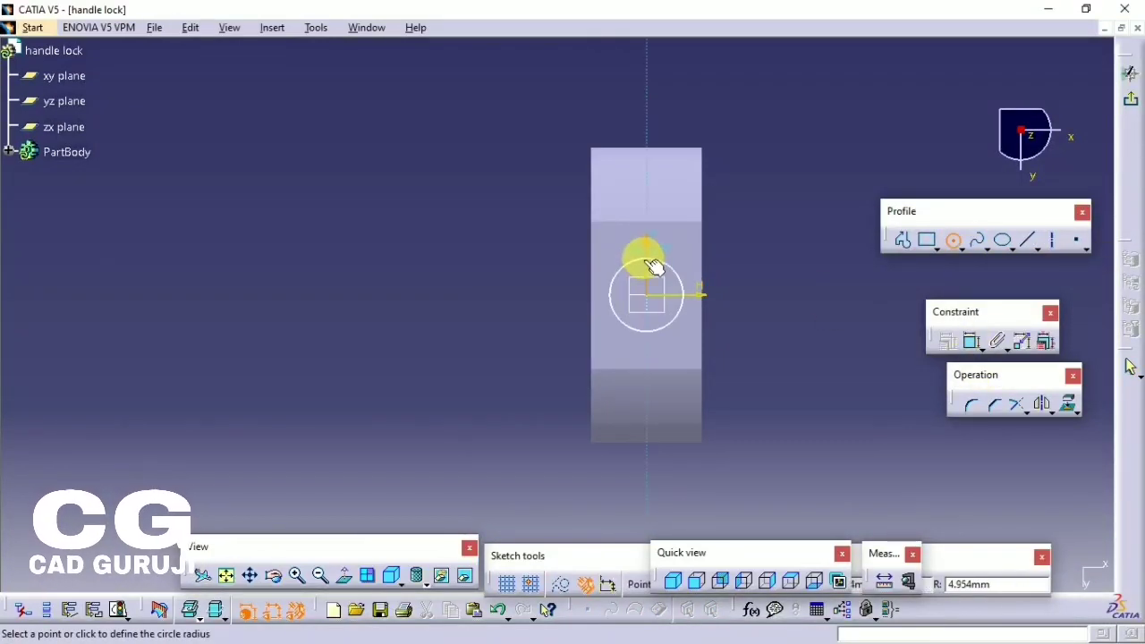
left_click(642, 245)
- Constrain the circle's diameter to 20 mm, after first trying 25 mm
left_click(971, 341)
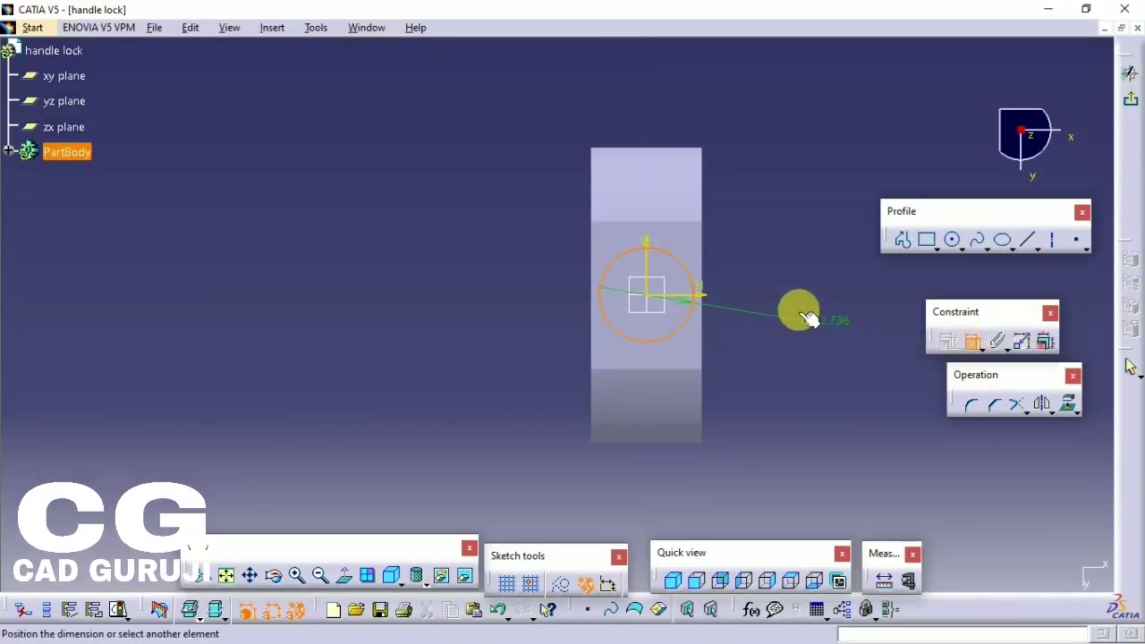
left_click(799, 309)
double_click(799, 307)
type("25")
key("Return")
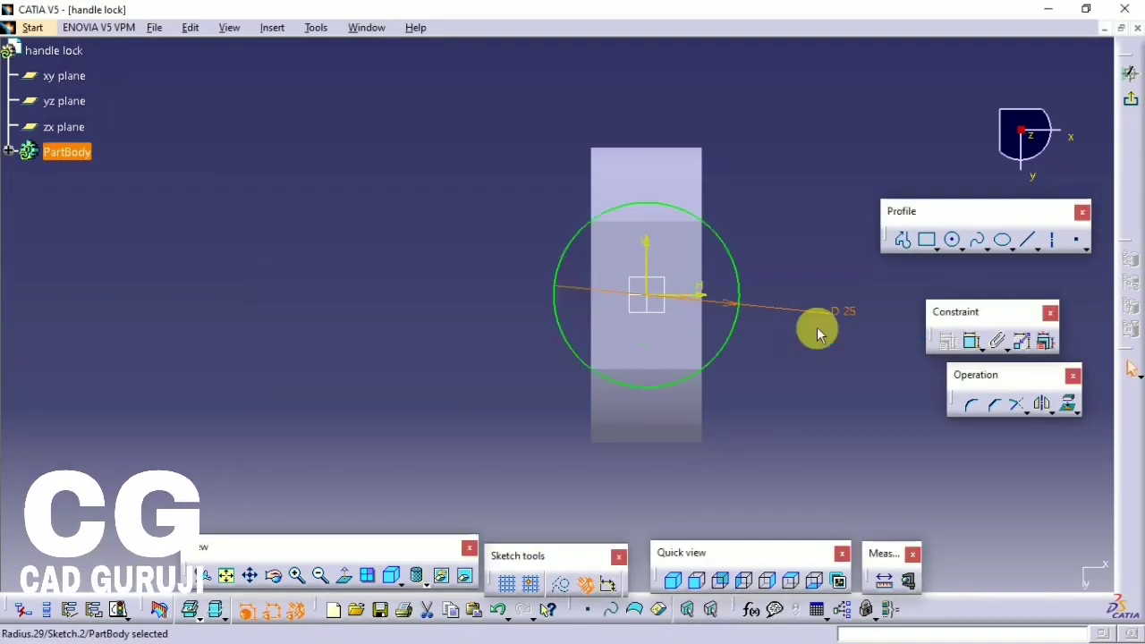
double_click(843, 313)
type("20mm")
key("Return")
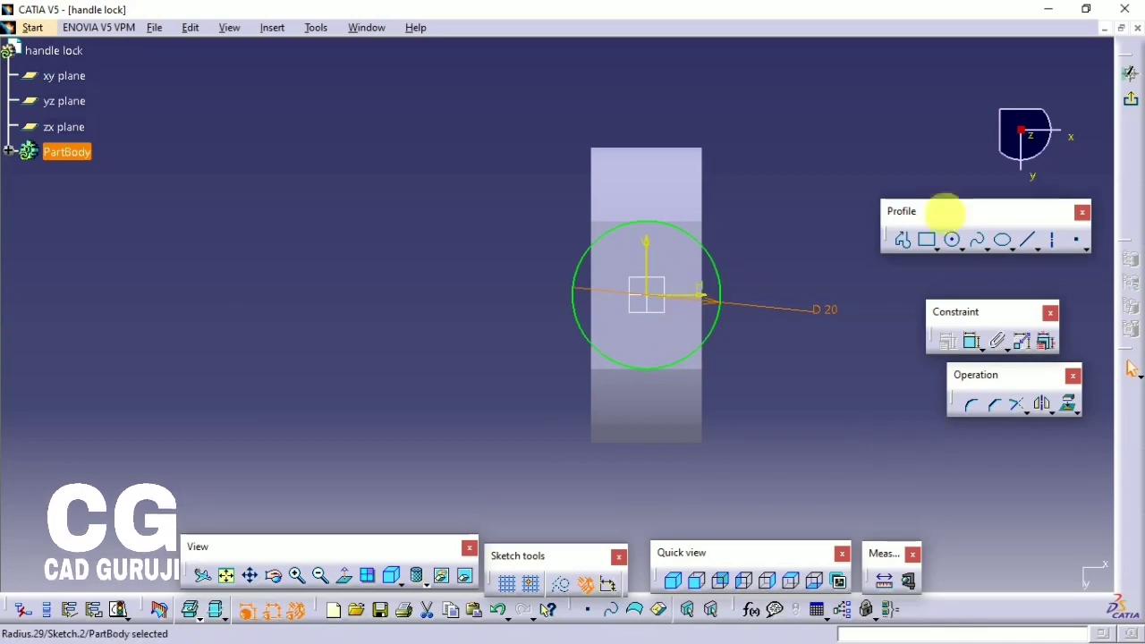
- Pad Sketch.2 5 mm as the round boss Pad.2
left_click(1131, 103)
left_click(9, 182)
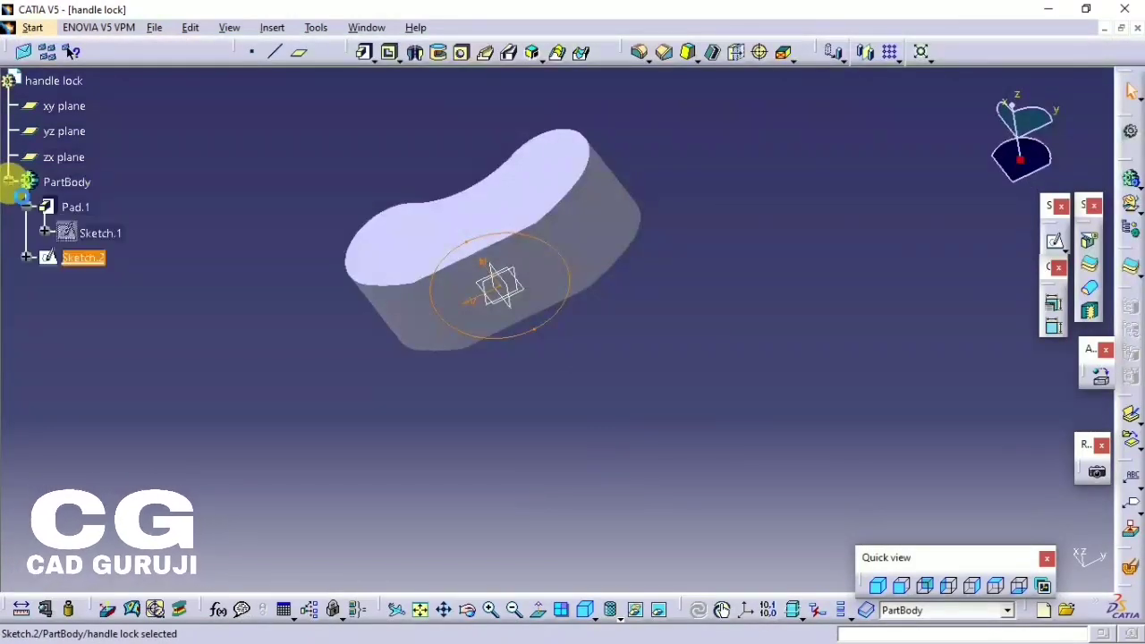
double_click(76, 211)
type("1")
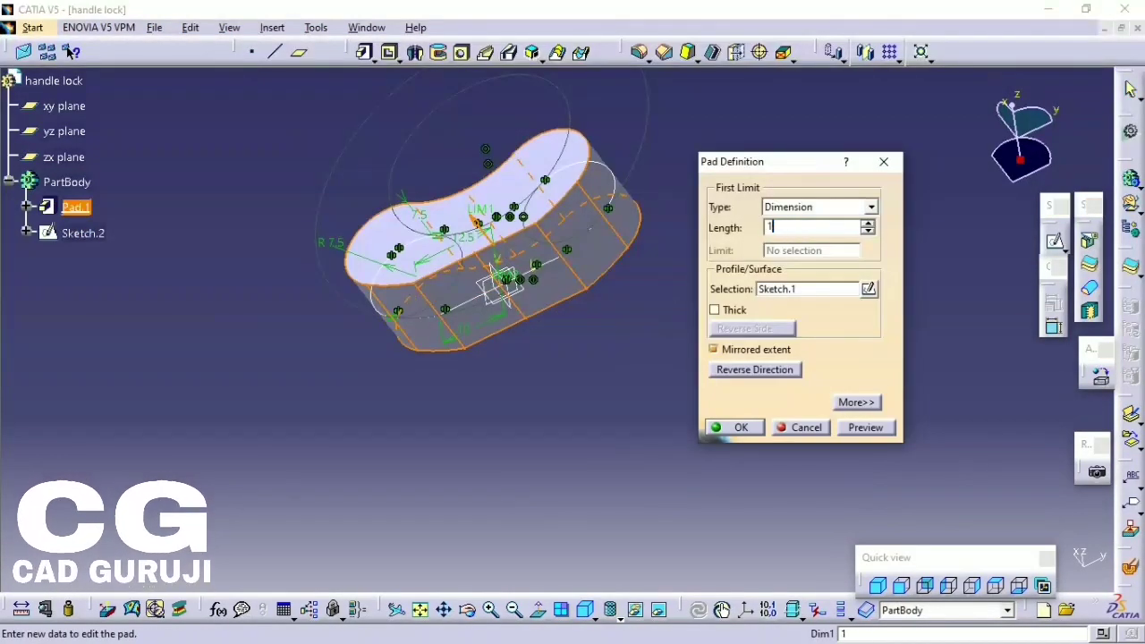
key("Return")
left_click(364, 54)
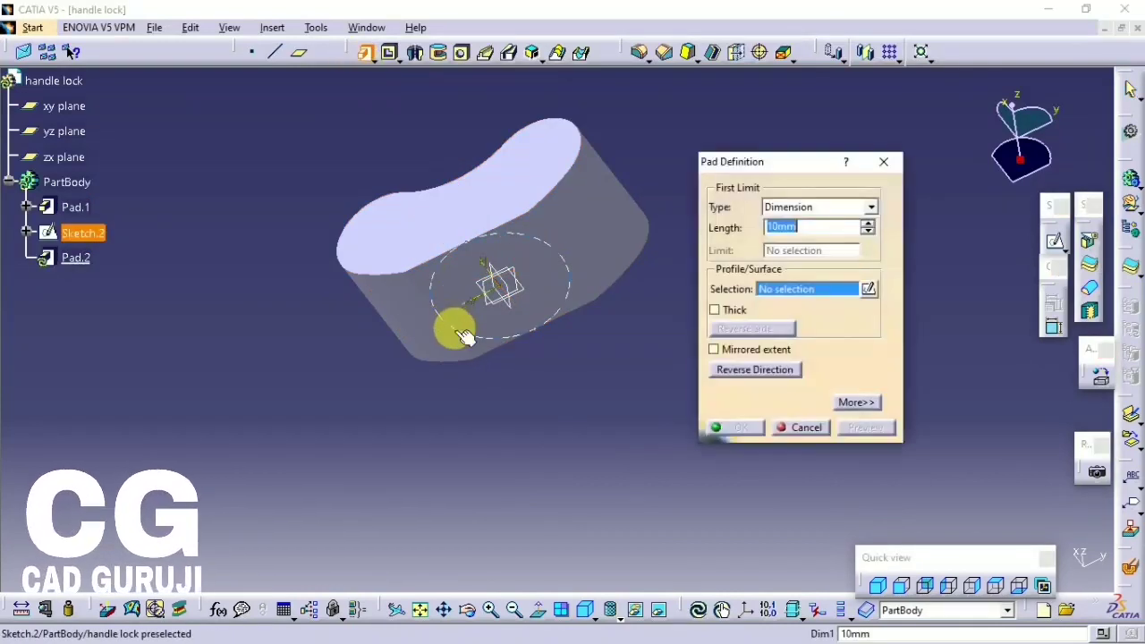
left_click(454, 327)
type("5")
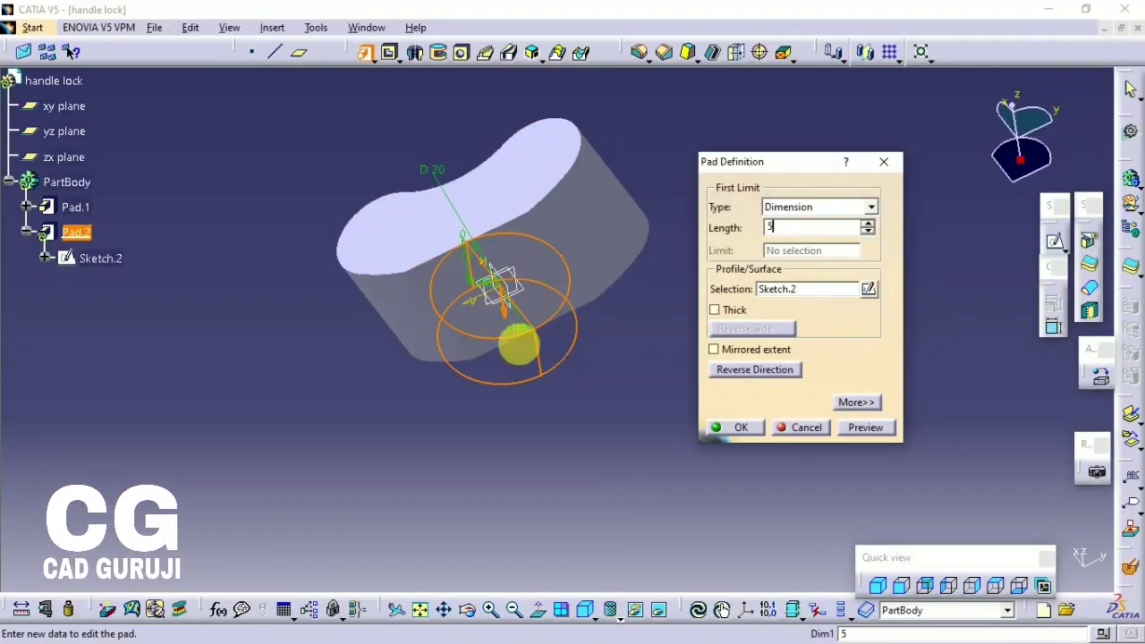
middle_click_drag(613, 388, 677, 477)
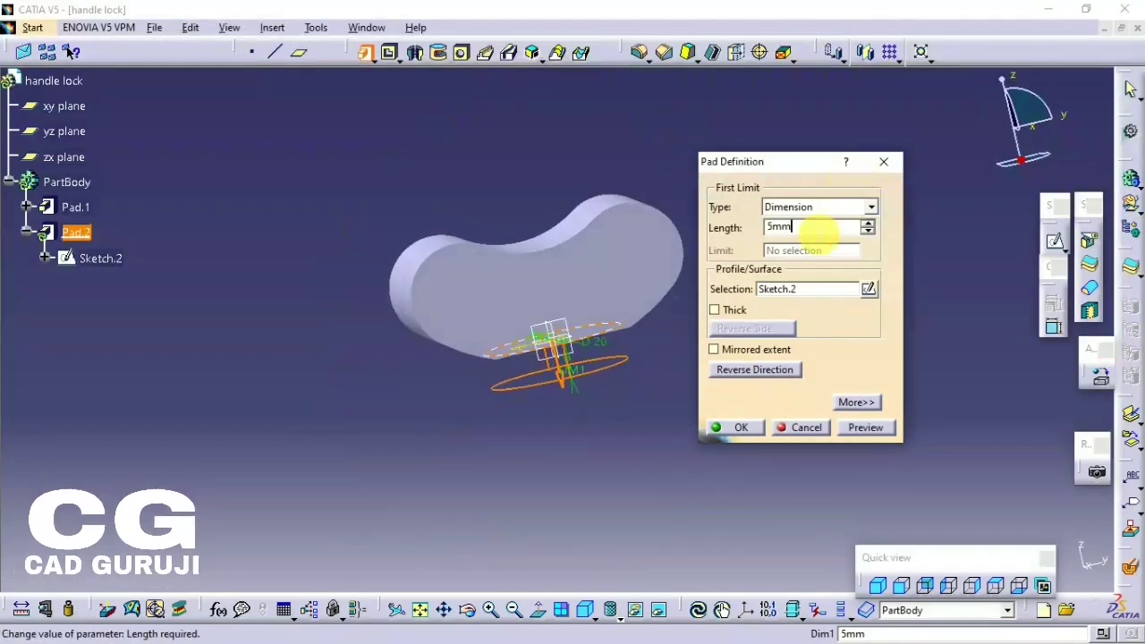
key("Return")
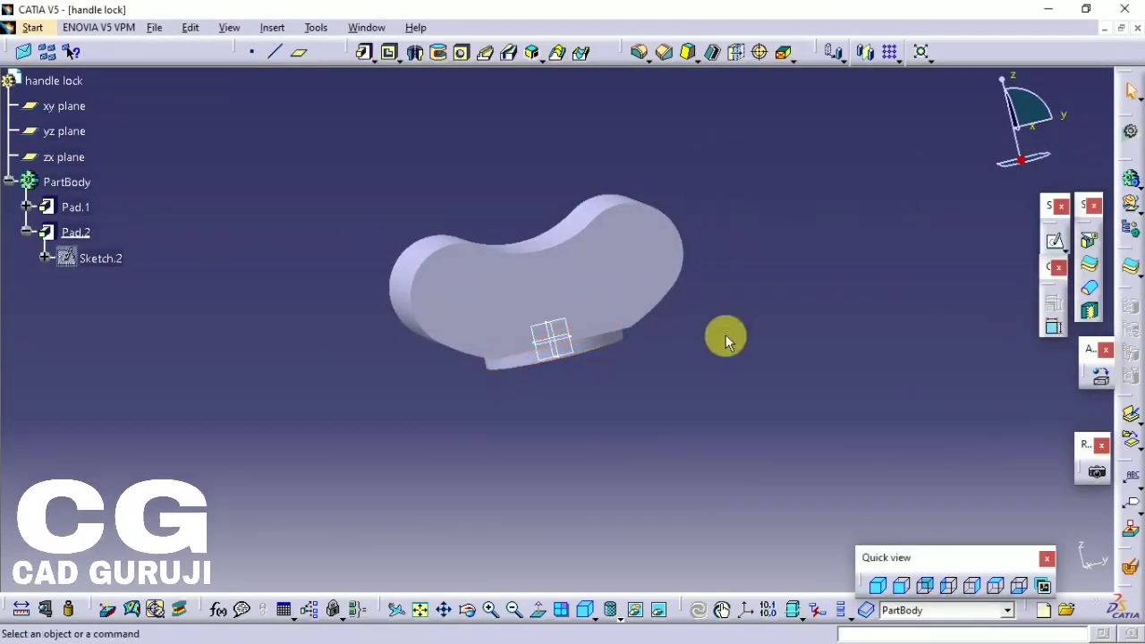
middle_click_drag(726, 335, 534, 304)
- Sketch a small diameter-constrained circle at the origin of the boss face
left_click(534, 304)
left_click(1055, 240)
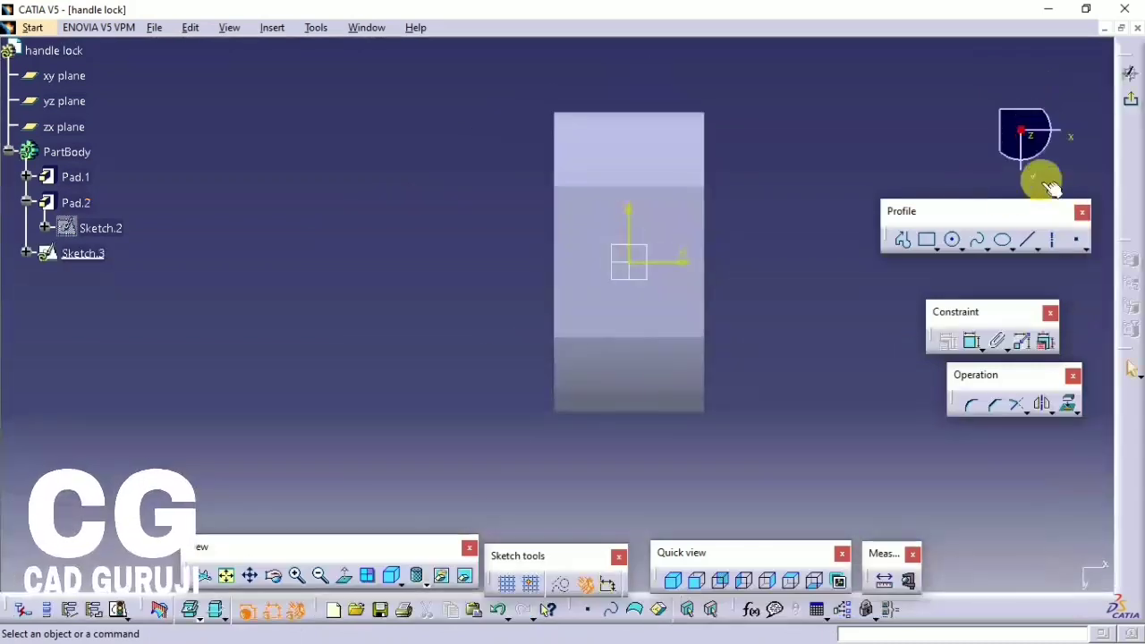
left_click(950, 239)
left_click(629, 261)
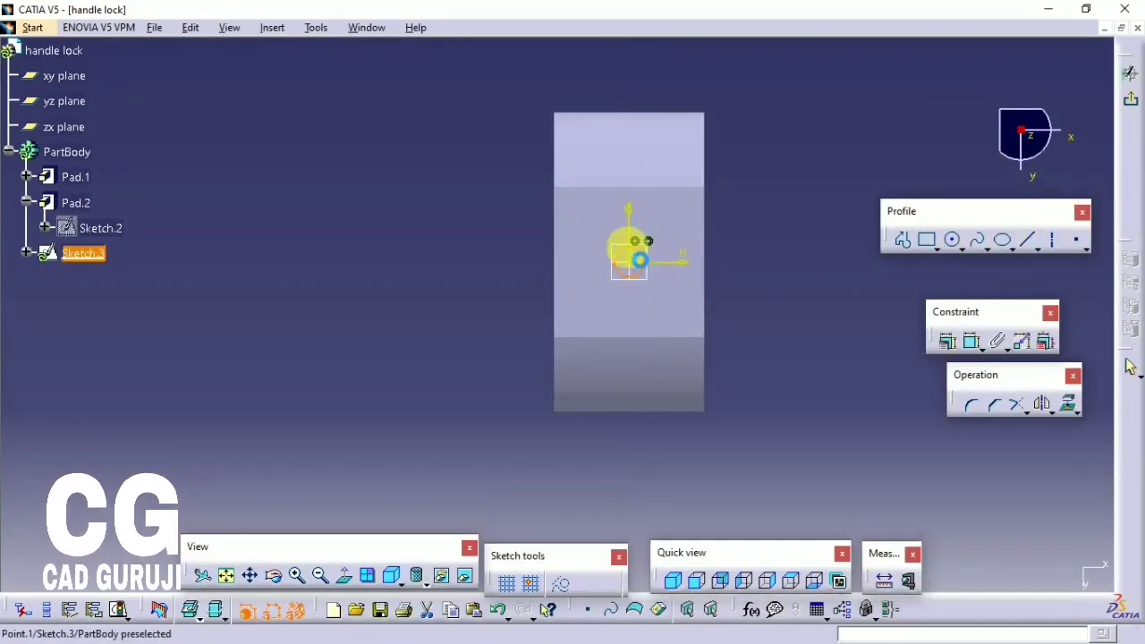
left_click(642, 251)
left_click(972, 342)
left_click(645, 268)
left_click(741, 277)
double_click(742, 276)
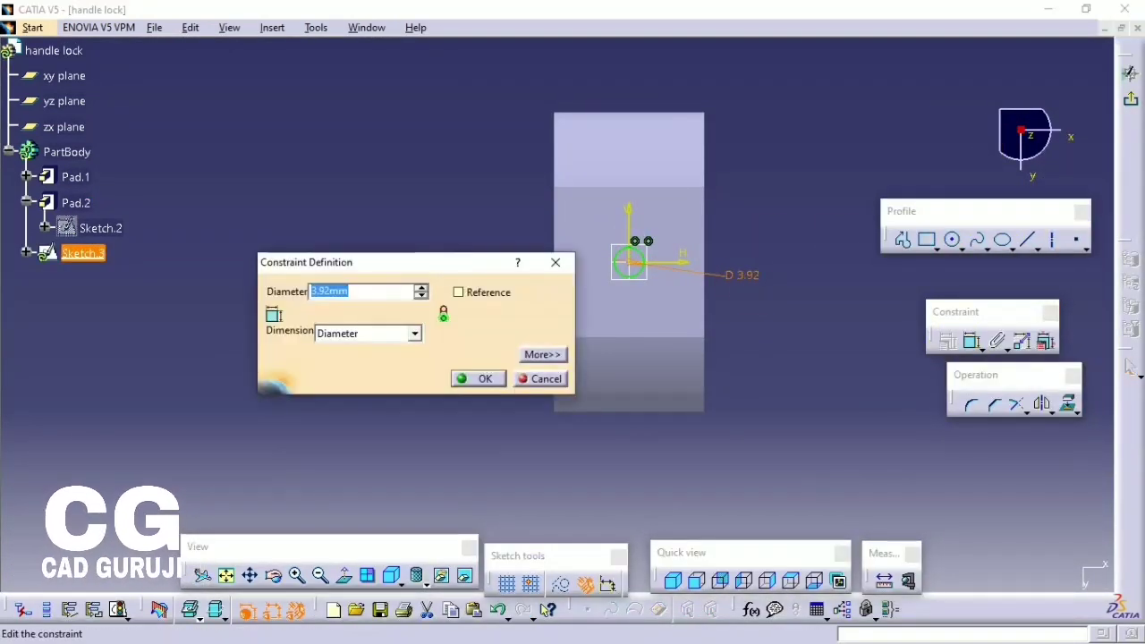
key("Return")
- Pad Sketch.3 into the slender shaft Pad.3
left_click(1129, 97)
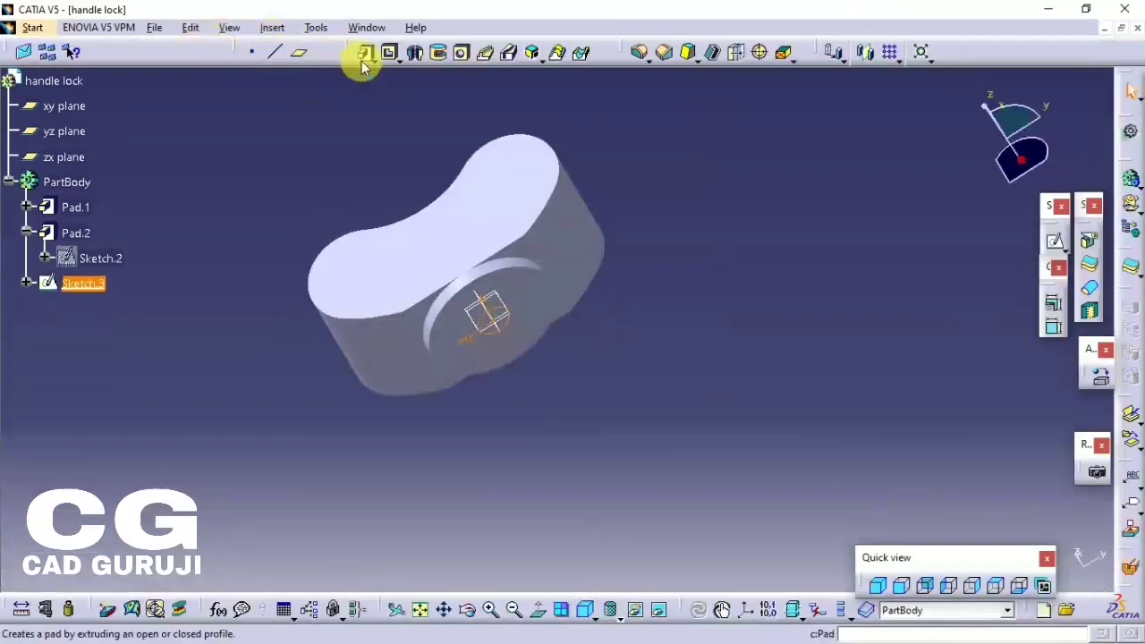
left_click(365, 54)
key("Return")
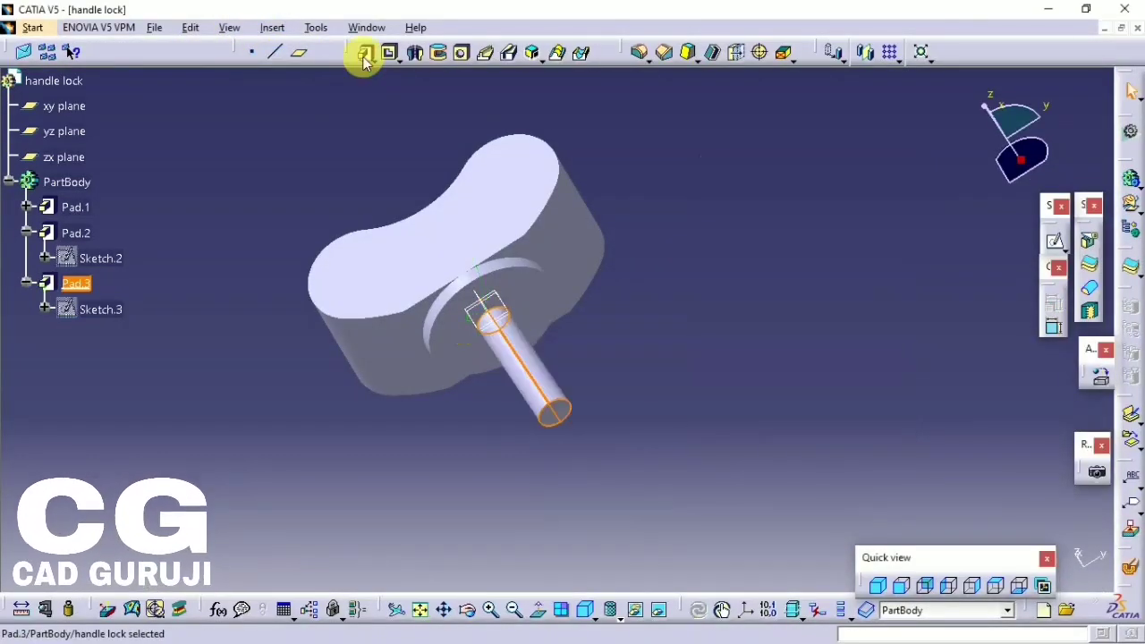
mouse_move(631, 235)
middle_mouse_down()
mouse_move(506, 514)
mouse_move(482, 464)
middle_mouse_up()
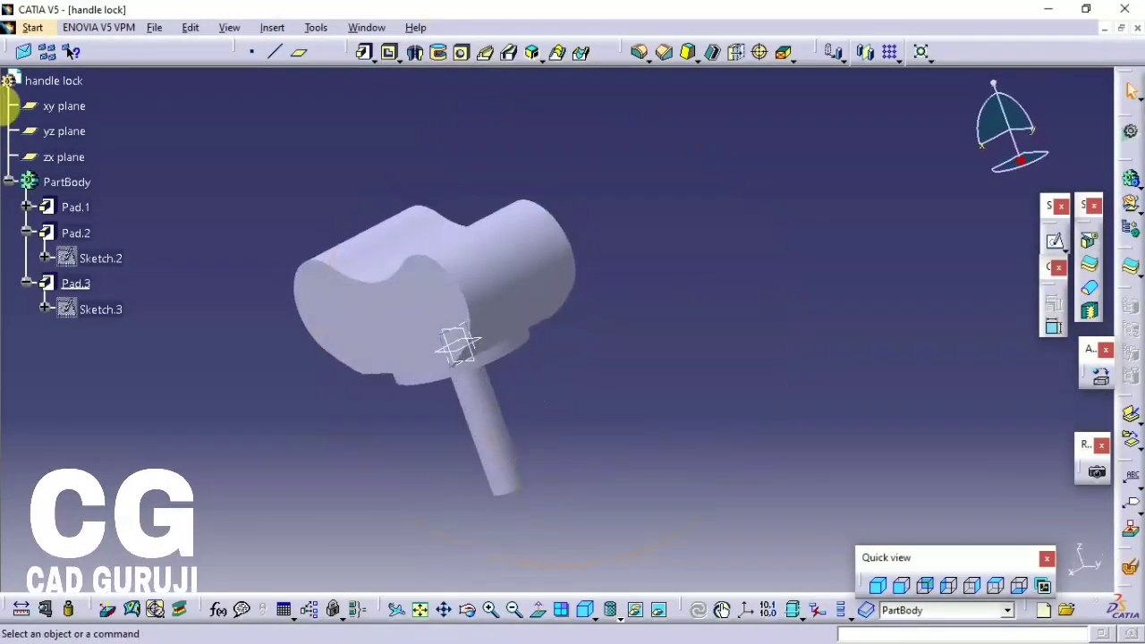
- Change Pad.1's length to 5 mm to make the block thinner
double_click(77, 233)
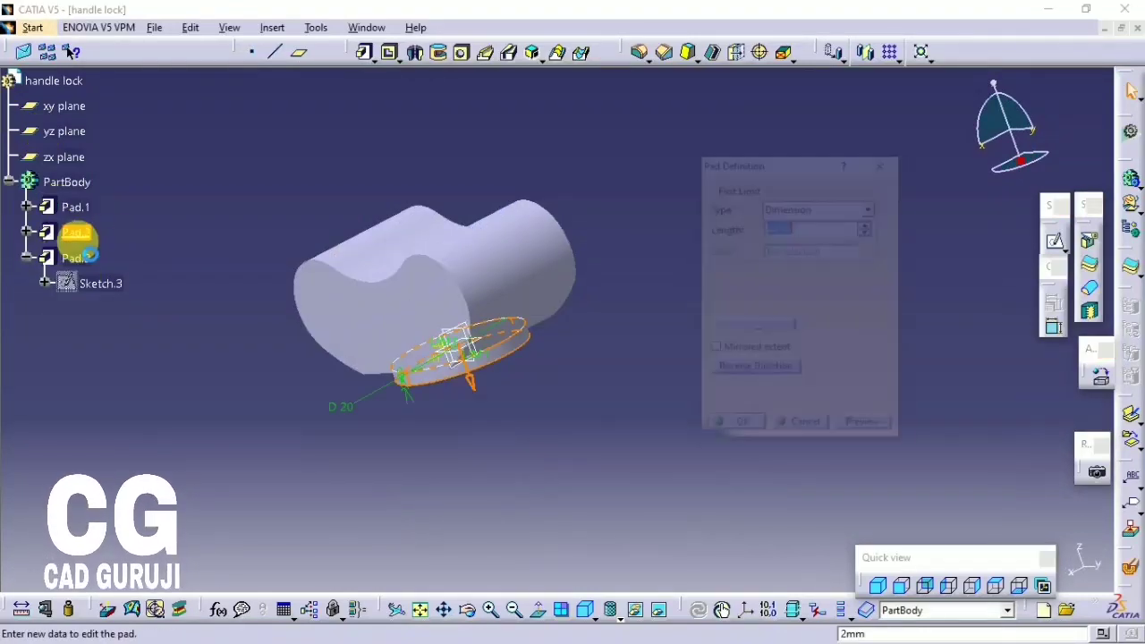
key("Return")
left_click(59, 206)
double_click(313, 328)
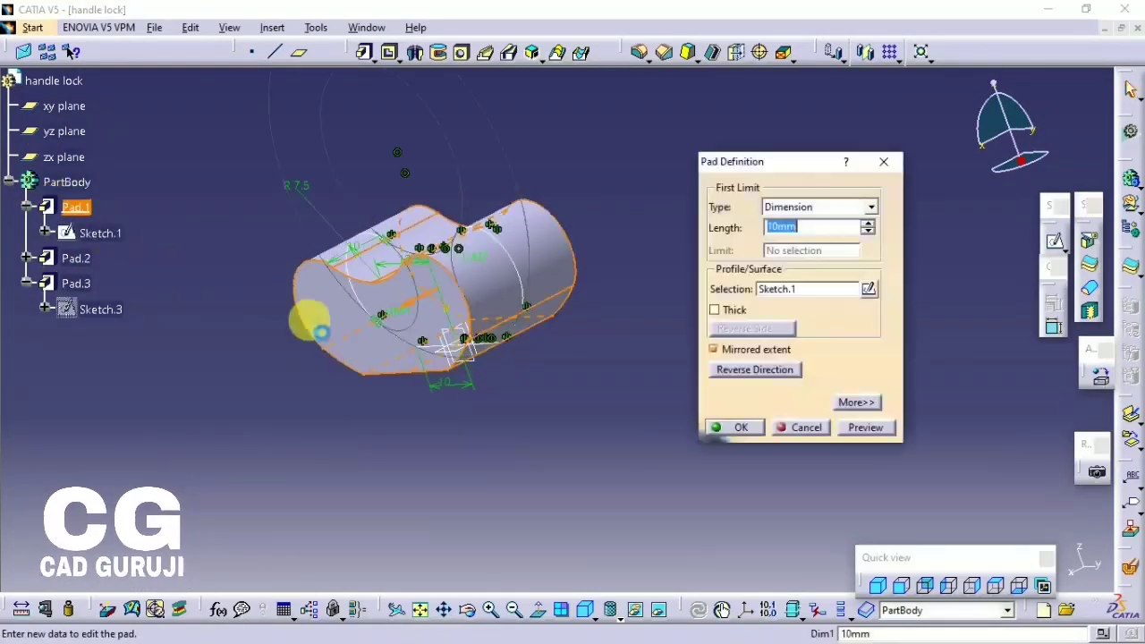
type("5")
key("Return")
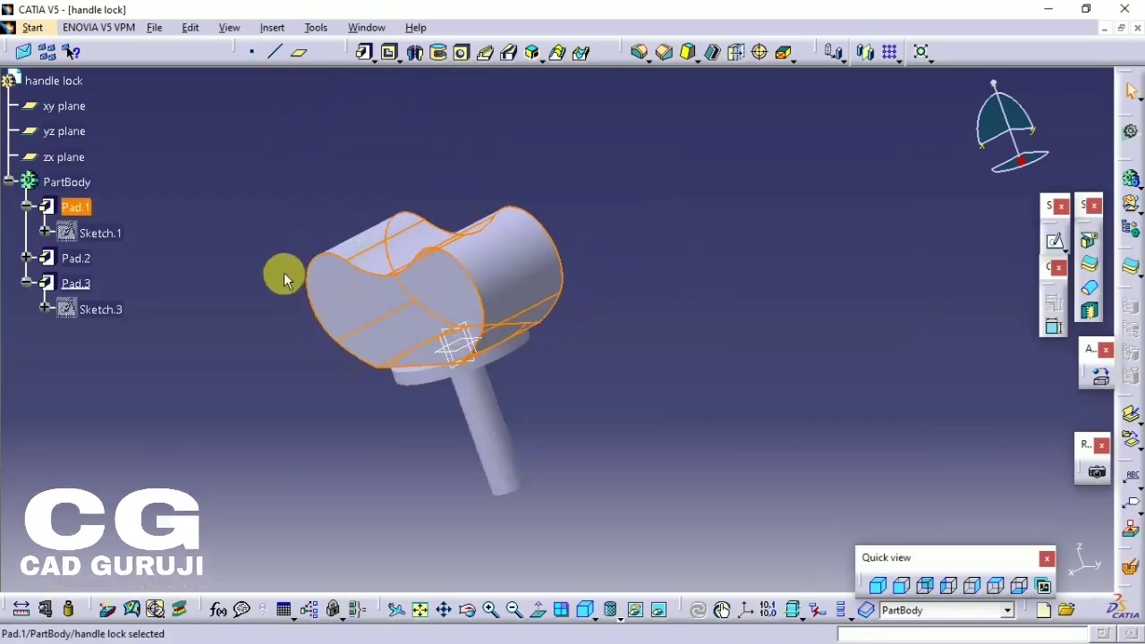
double_click(78, 207)
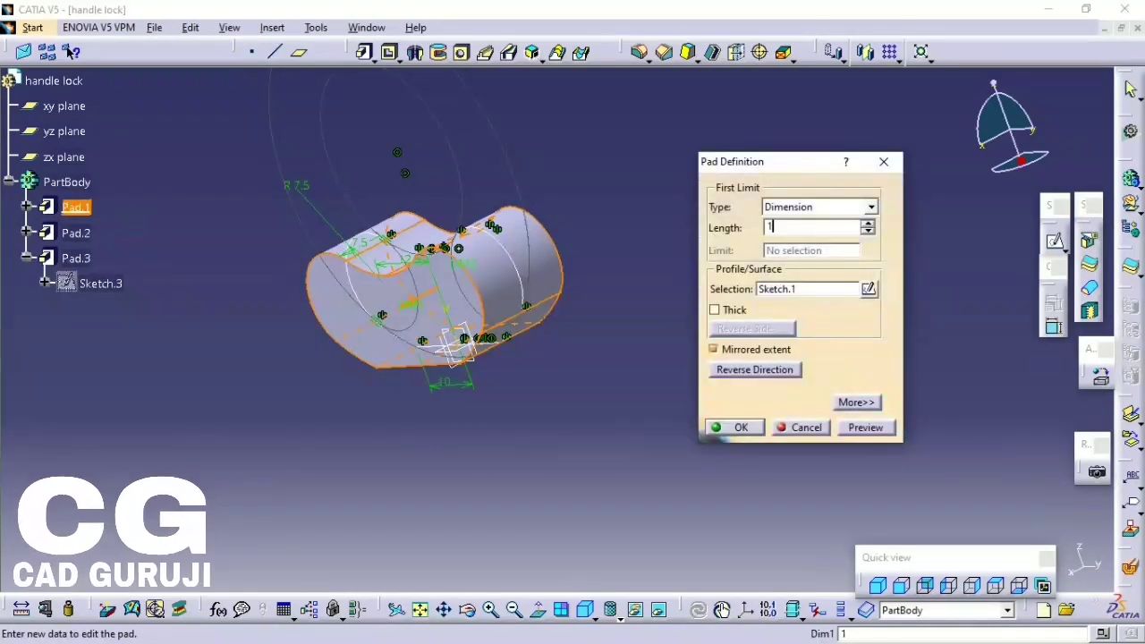
key("Return")
- Start an edge fillet on the part
mouse_move(815, 309)
middle_mouse_down()
mouse_move(567, 408)
mouse_move(400, 116)
middle_mouse_up()
left_click(638, 52)
mouse_move(455, 210)
middle_mouse_down()
mouse_move(554, 168)
mouse_move(749, 187)
mouse_move(439, 261)
middle_mouse_up()
- Round two body edges with a 2 mm edge fillet
left_click(555, 168)
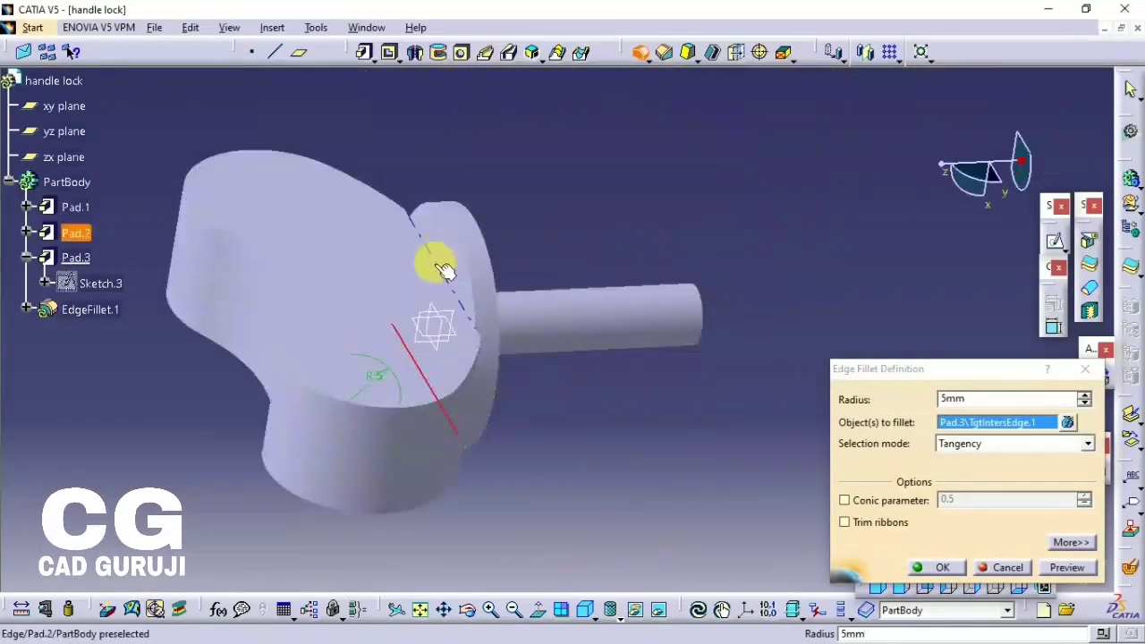
left_click(470, 307)
mouse_move(721, 357)
middle_mouse_down()
mouse_move(614, 281)
mouse_move(805, 358)
middle_mouse_up()
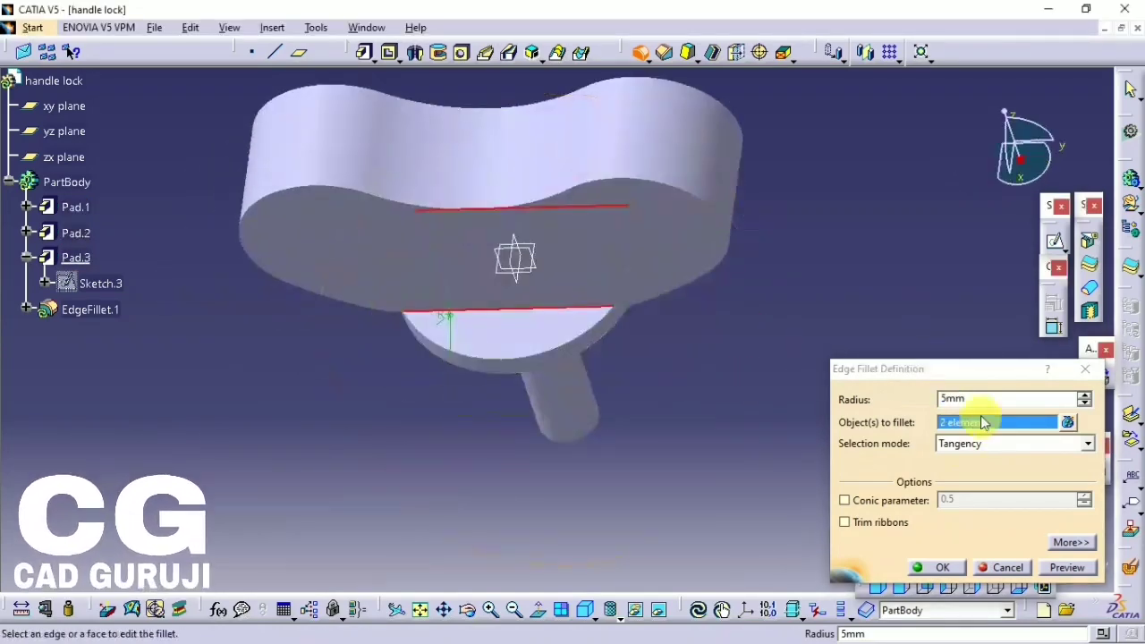
double_click(970, 398)
type("2")
key("Return")
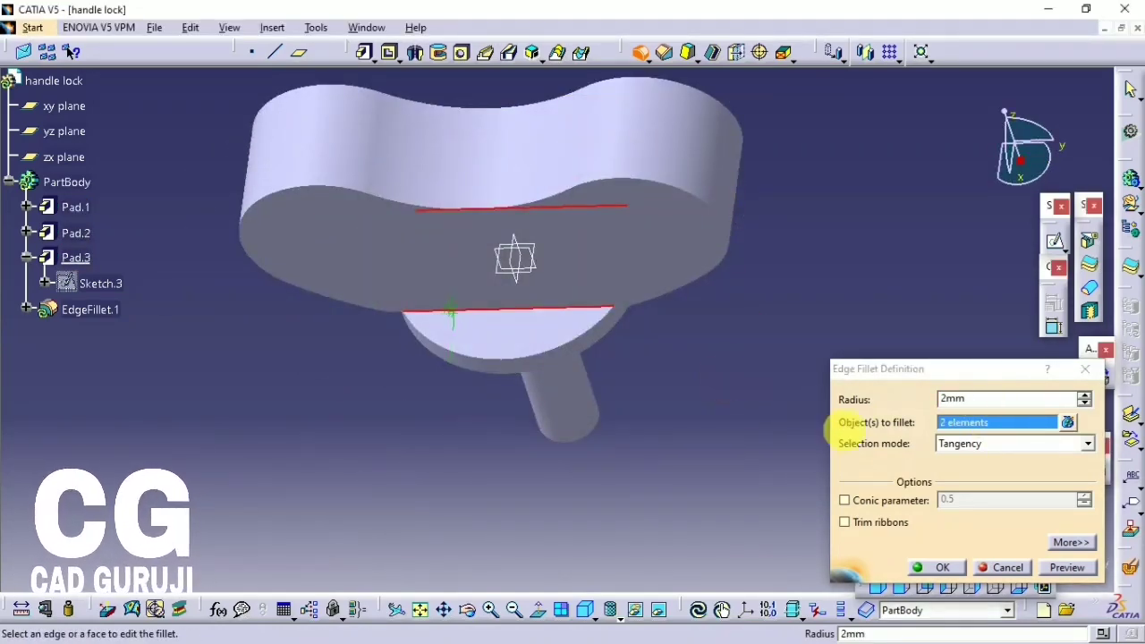
left_click(938, 567)
mouse_move(703, 411)
middle_mouse_down()
mouse_move(624, 318)
mouse_move(504, 332)
mouse_move(440, 421)
middle_mouse_up()
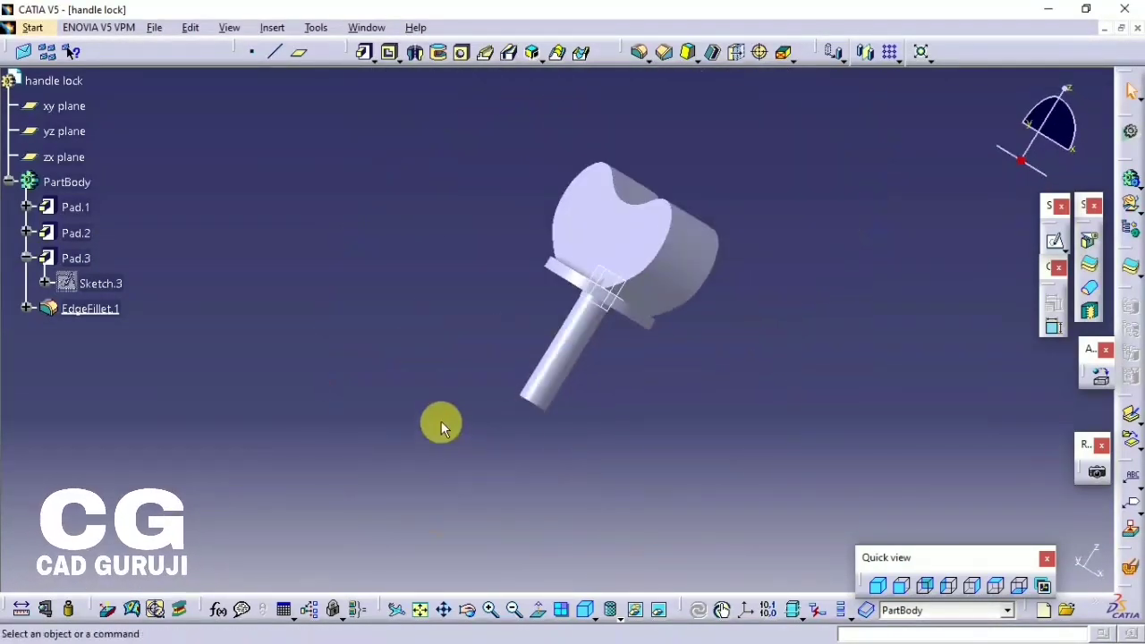
- Apply the Aluminium material from the Metal library to the part body
left_click(1102, 385)
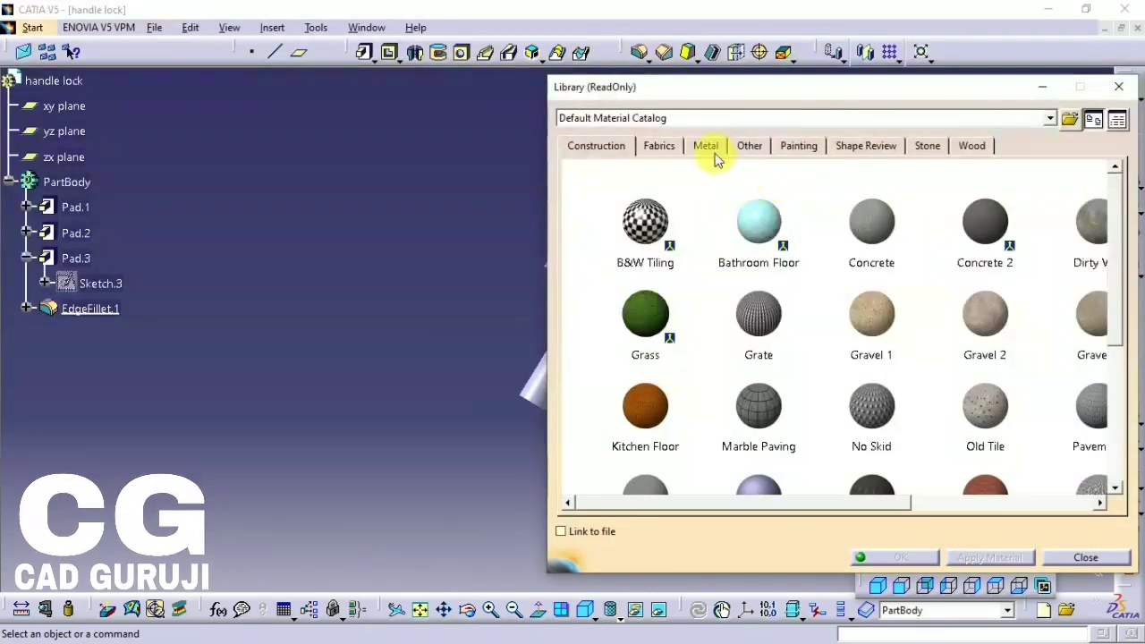
left_click(713, 152)
left_click(606, 262)
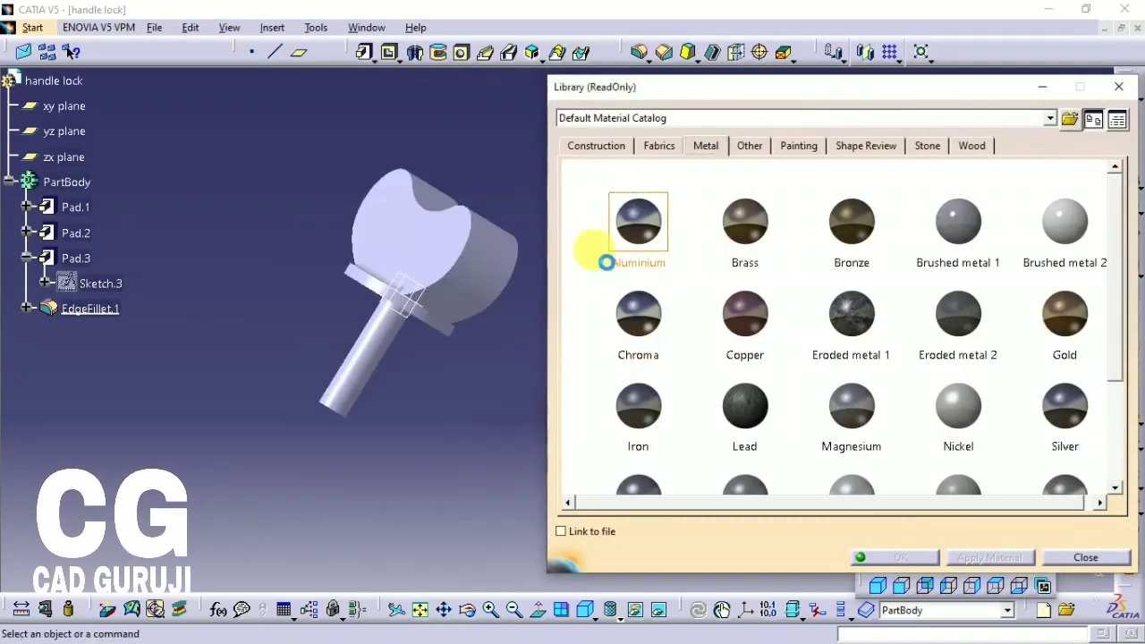
left_click(900, 557)
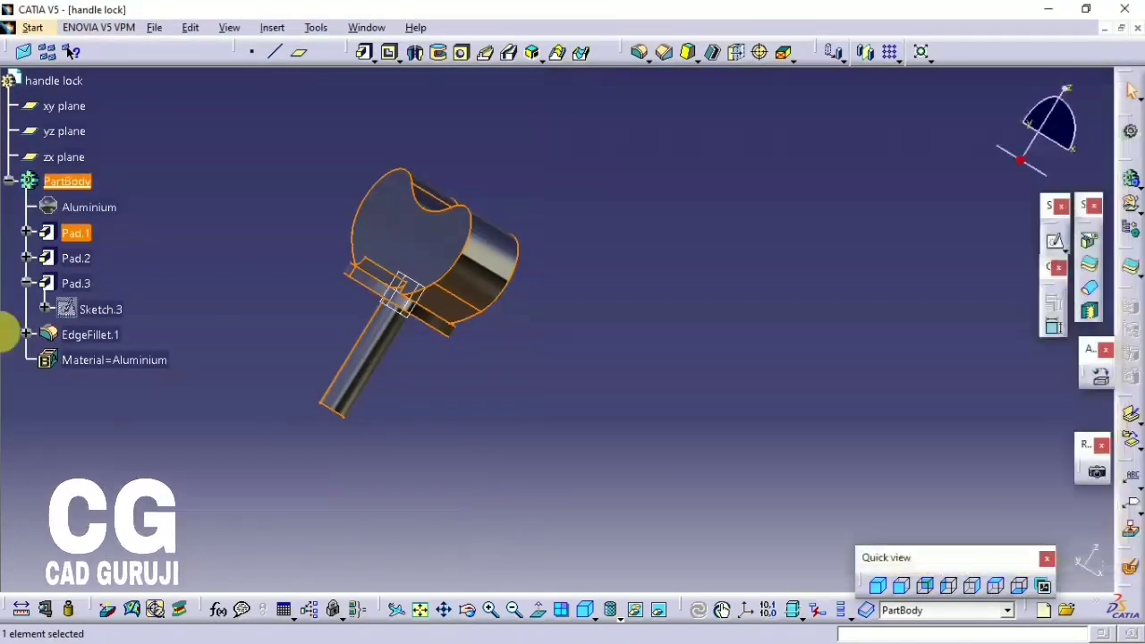
left_click(90, 206)
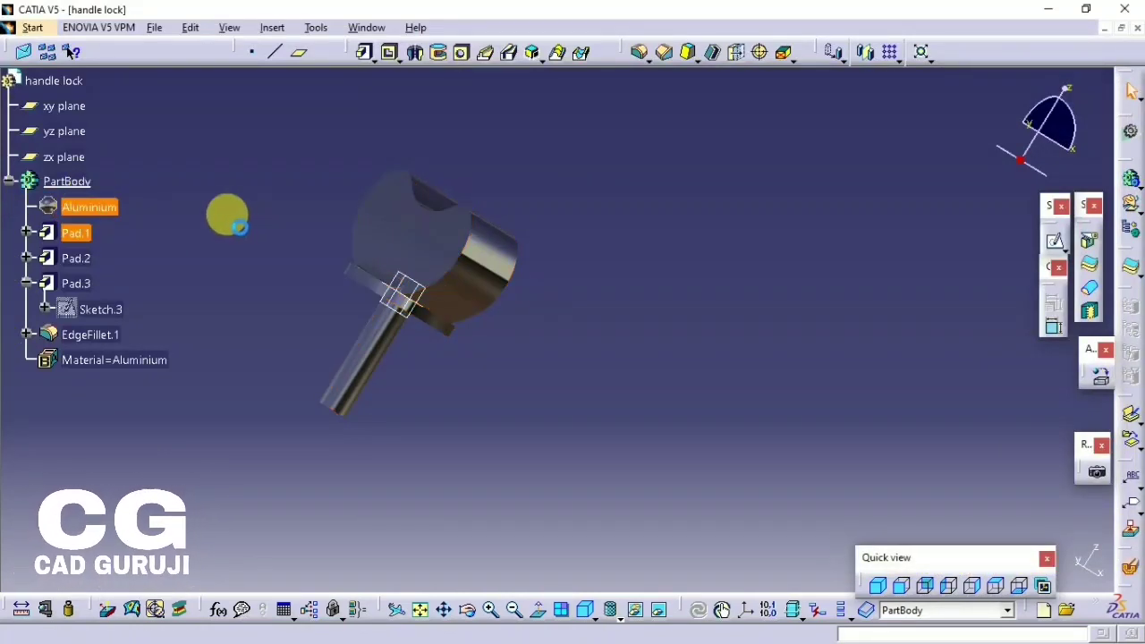
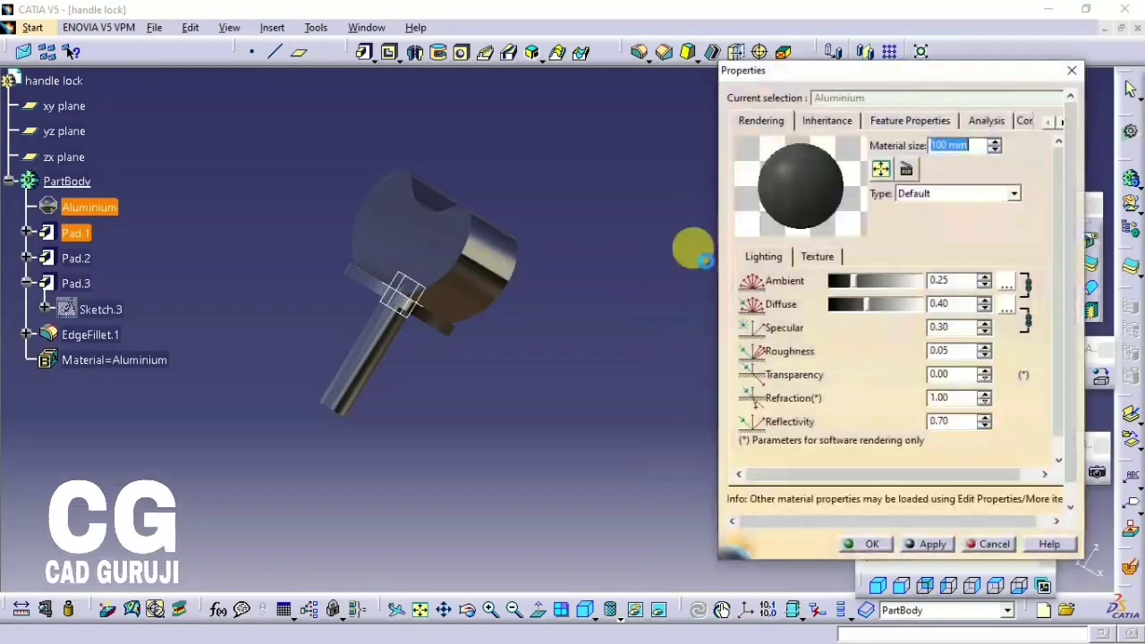
- Tune the aluminium lighting sliders to Ambient 0.83, Diffuse 0.87 and Reflectivity 0.50
left_click_drag(848, 282, 921, 283)
left_click_drag(866, 304, 904, 322)
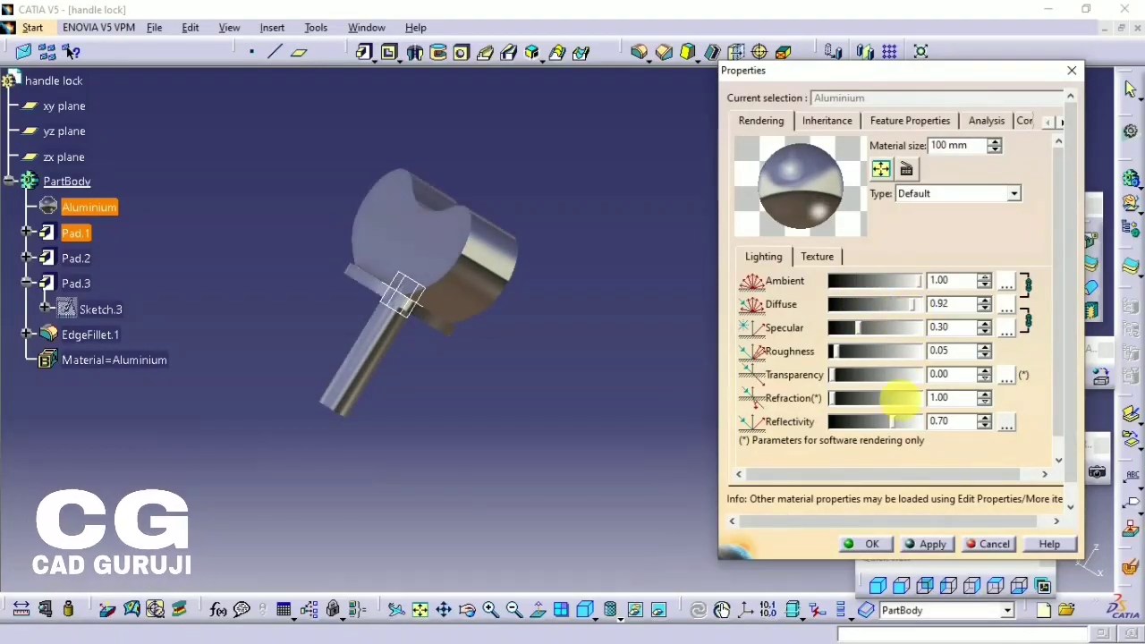
left_click_drag(893, 421, 852, 422)
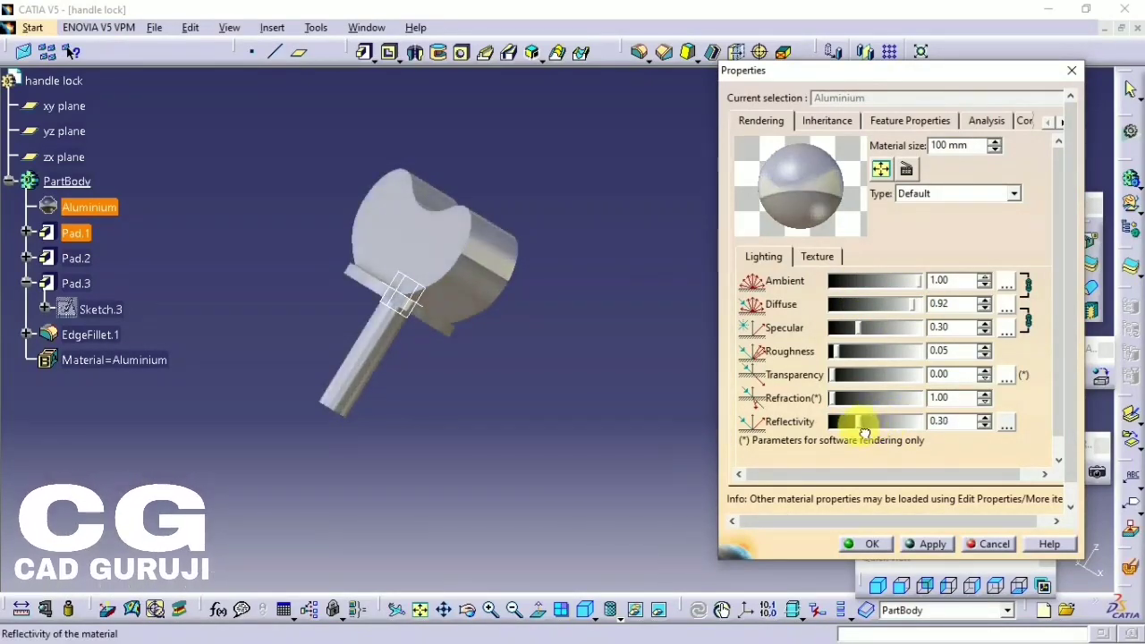
mouse_move(679, 340)
middle_mouse_down()
mouse_move(608, 286)
mouse_move(434, 340)
mouse_move(538, 192)
mouse_move(684, 391)
middle_mouse_up()
left_click_drag(855, 420, 882, 430)
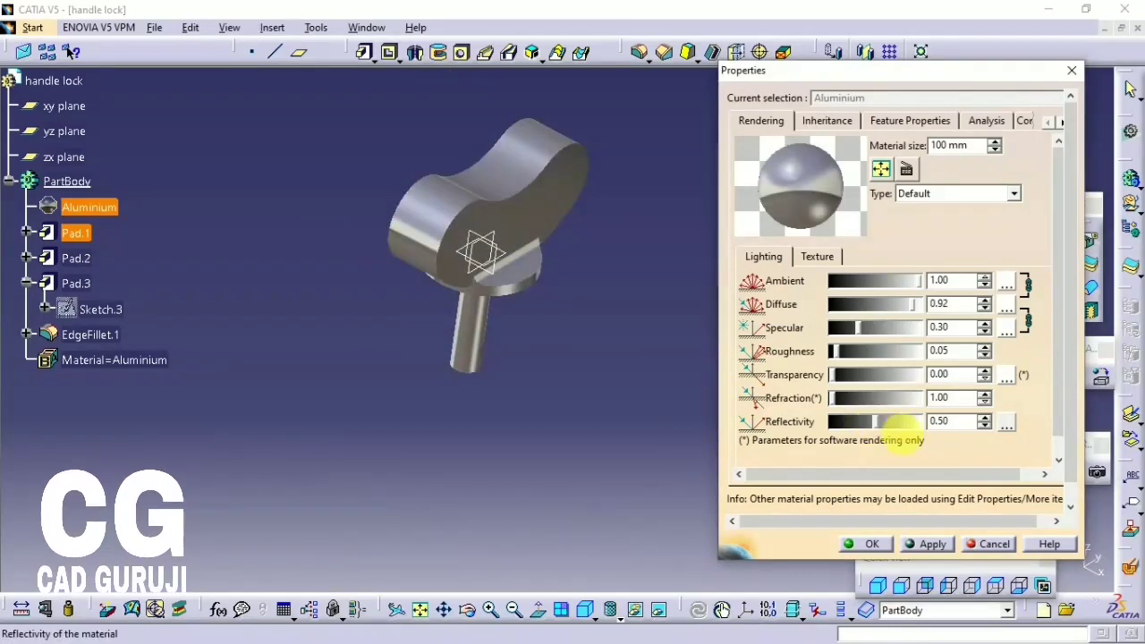
left_click_drag(899, 304, 884, 302)
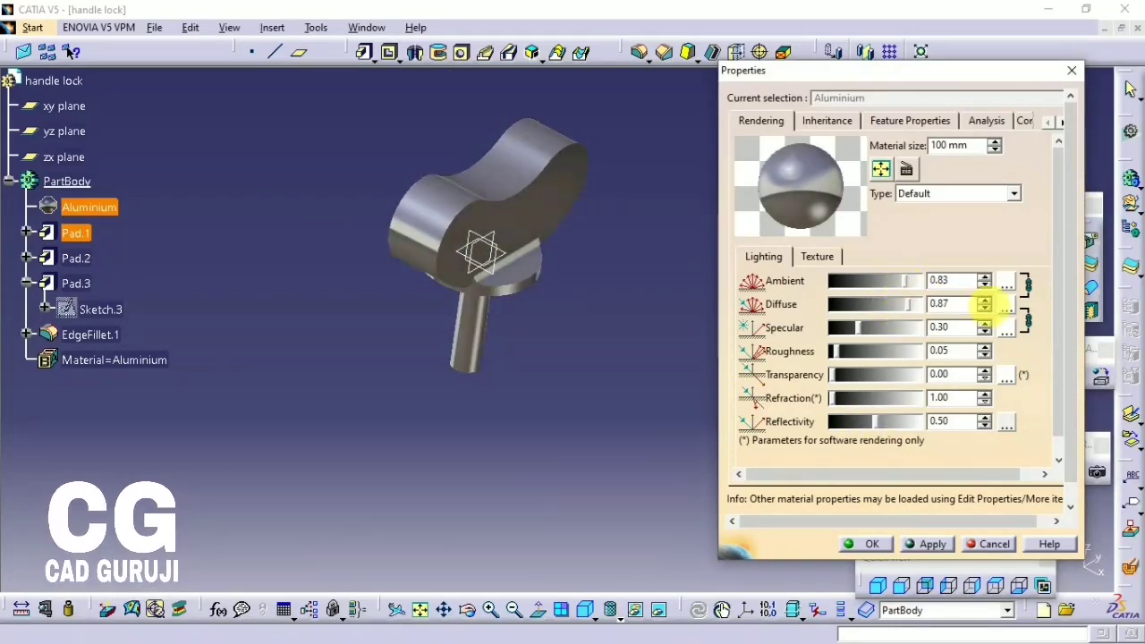
left_click(1014, 285)
key("Escape")
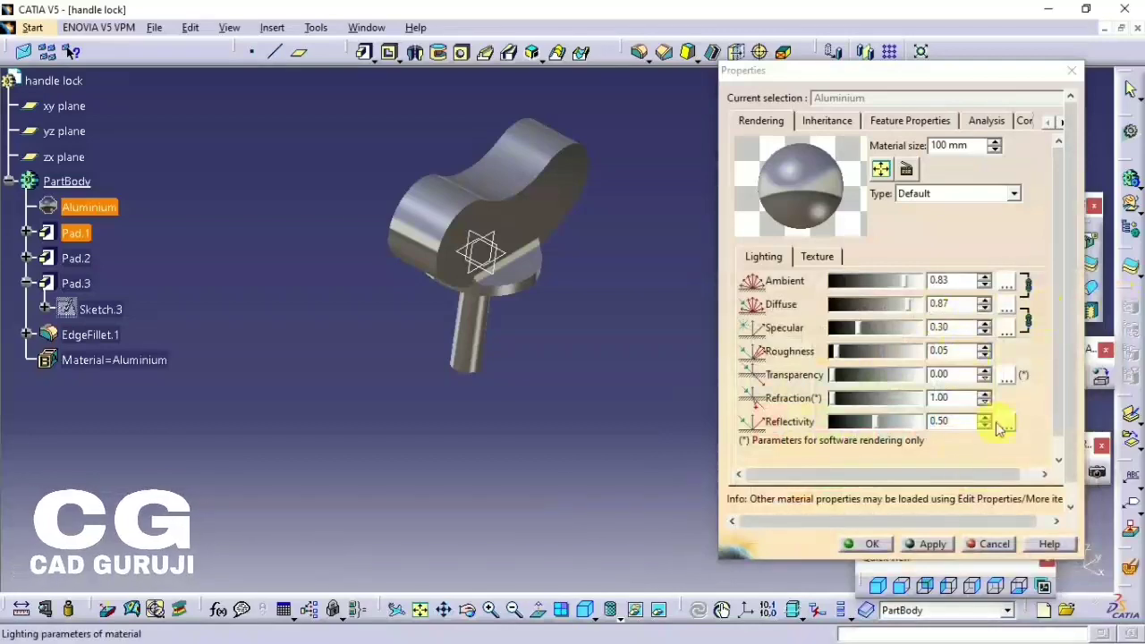
- Preview the Black default and Grid spot reflection environments for the aluminium
left_click(1005, 427)
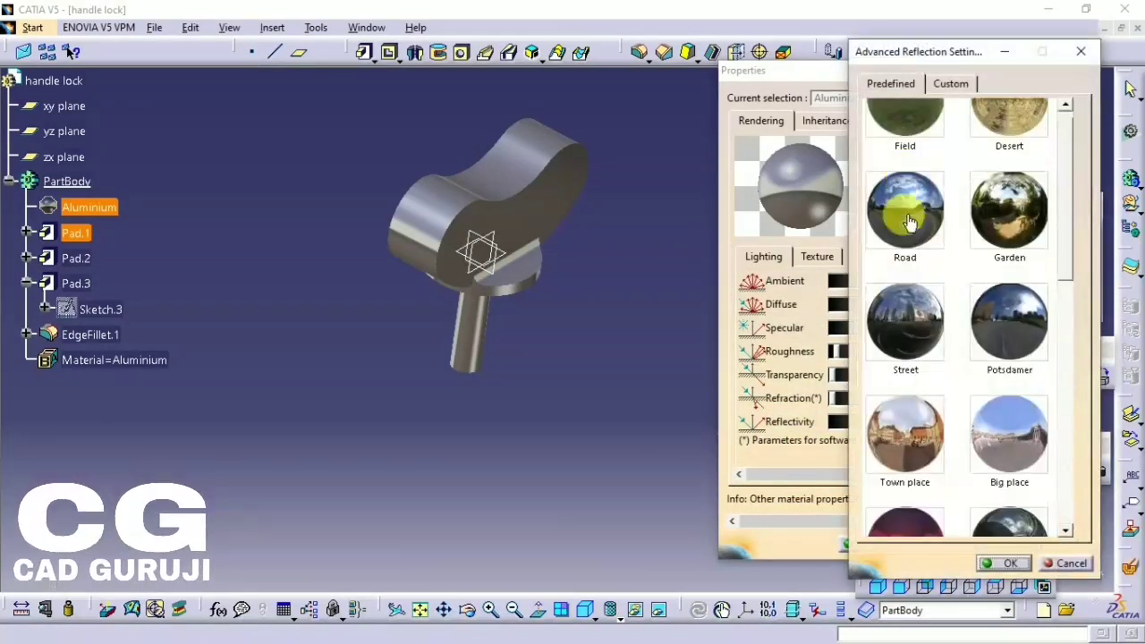
scroll(932, 388, "down", 2)
scroll(927, 388, "down", 2)
scroll(927, 388, "down", 1)
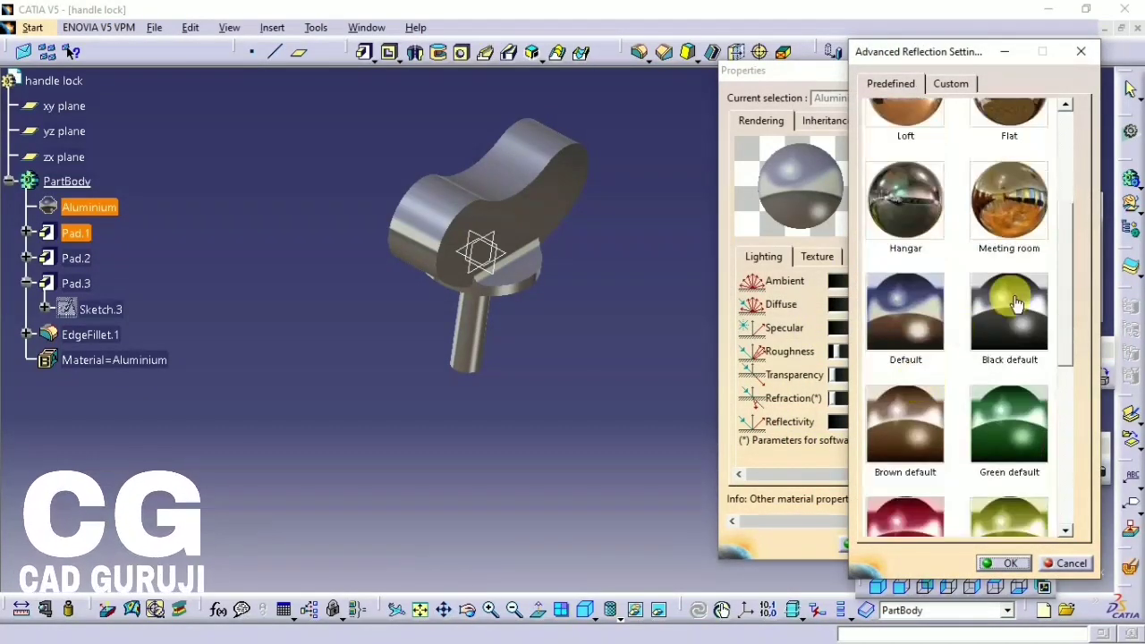
left_click(1017, 305)
scroll(934, 393, "down", 4)
left_click(1001, 384)
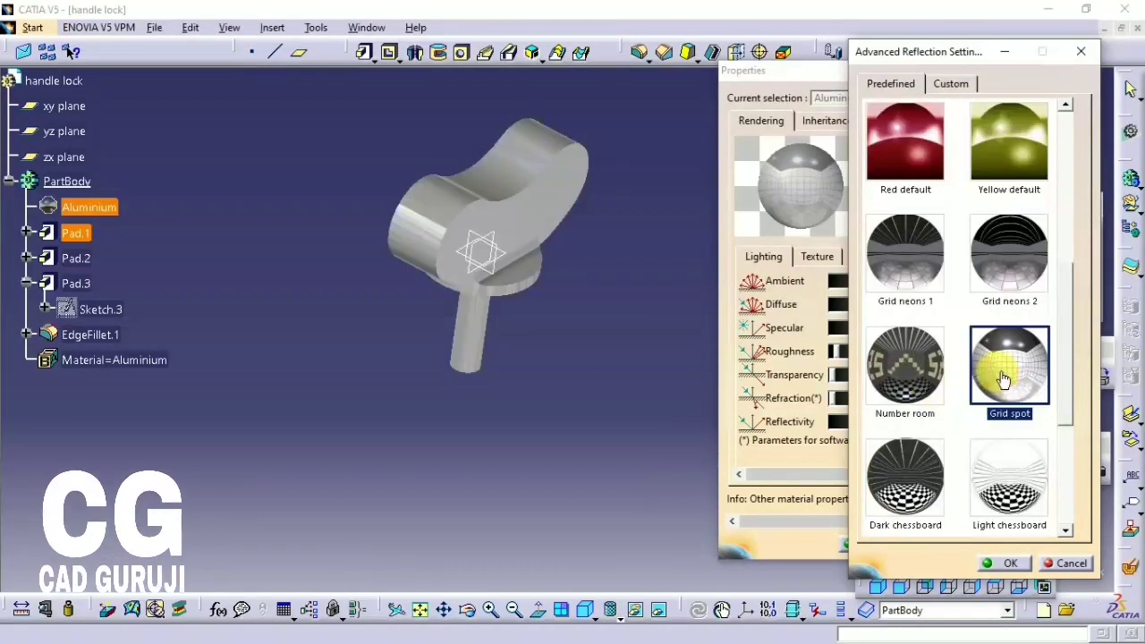
scroll(996, 498, "up", 1)
scroll(991, 402, "up", 2)
left_click(1009, 184)
- Choose the Big place reflection environment, check it on the part, and apply the material properties
scroll(984, 233, "up", 1)
scroll(971, 243, "up", 2)
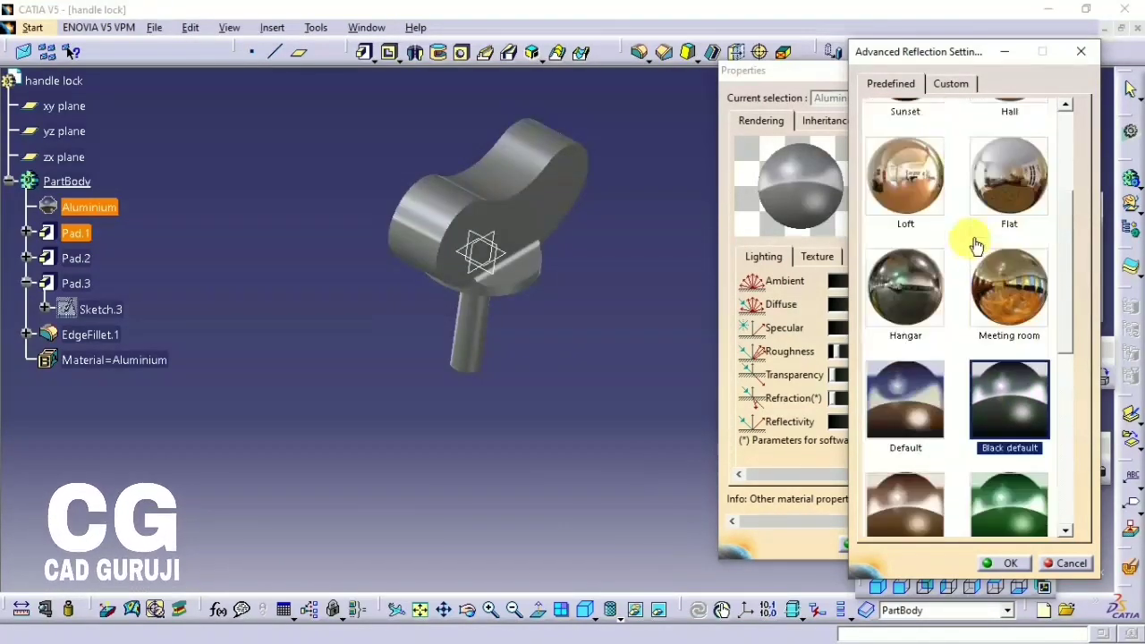
scroll(971, 243, "up", 2)
scroll(1012, 261, "up", 1)
left_click(1010, 260)
scroll(1010, 261, "up", 1)
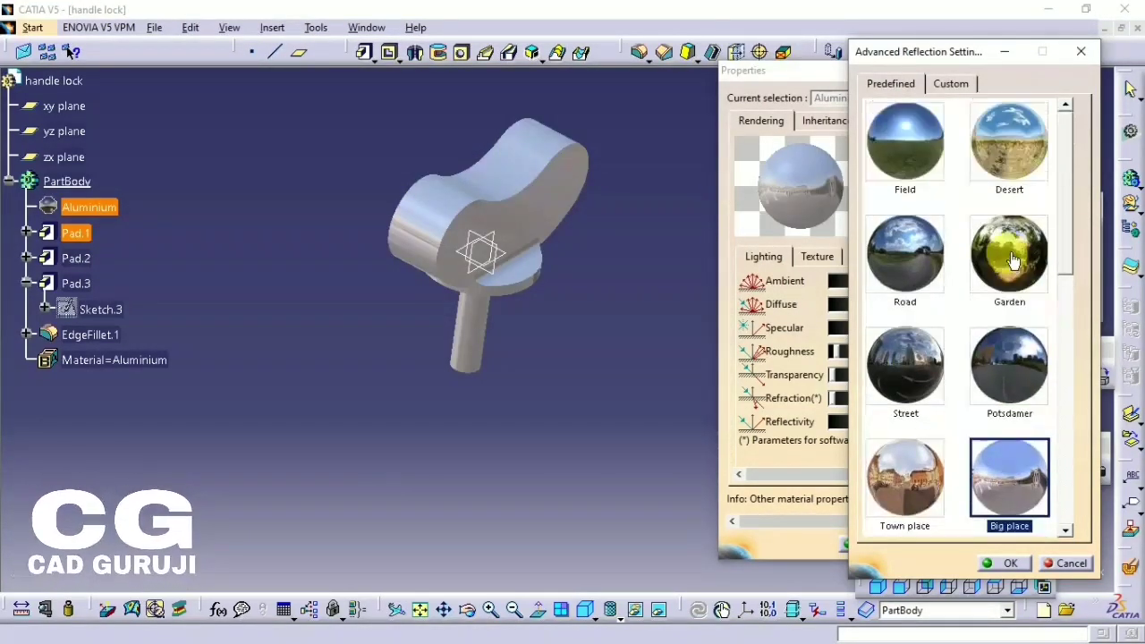
left_click(1020, 562)
mouse_move(603, 388)
middle_mouse_down()
mouse_move(414, 327)
mouse_move(465, 338)
mouse_move(490, 176)
mouse_move(555, 232)
middle_mouse_up()
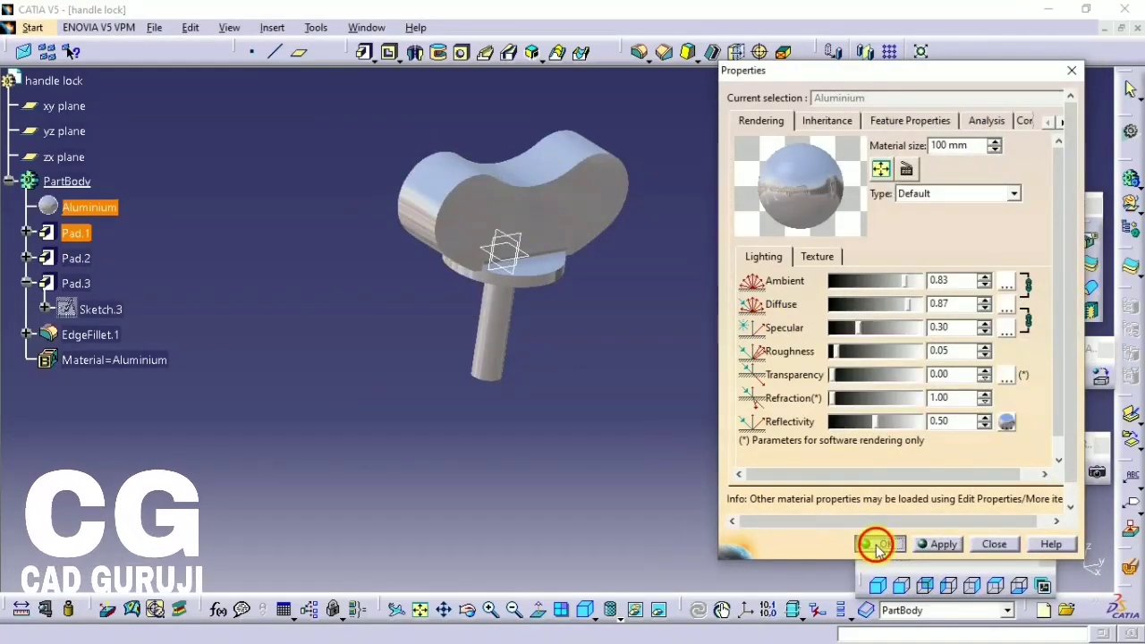
left_click(869, 543)
- Create a new Part Design part named 'adjuster' from Start > Mechanical Design
left_click(32, 27)
mouse_move(81, 67)
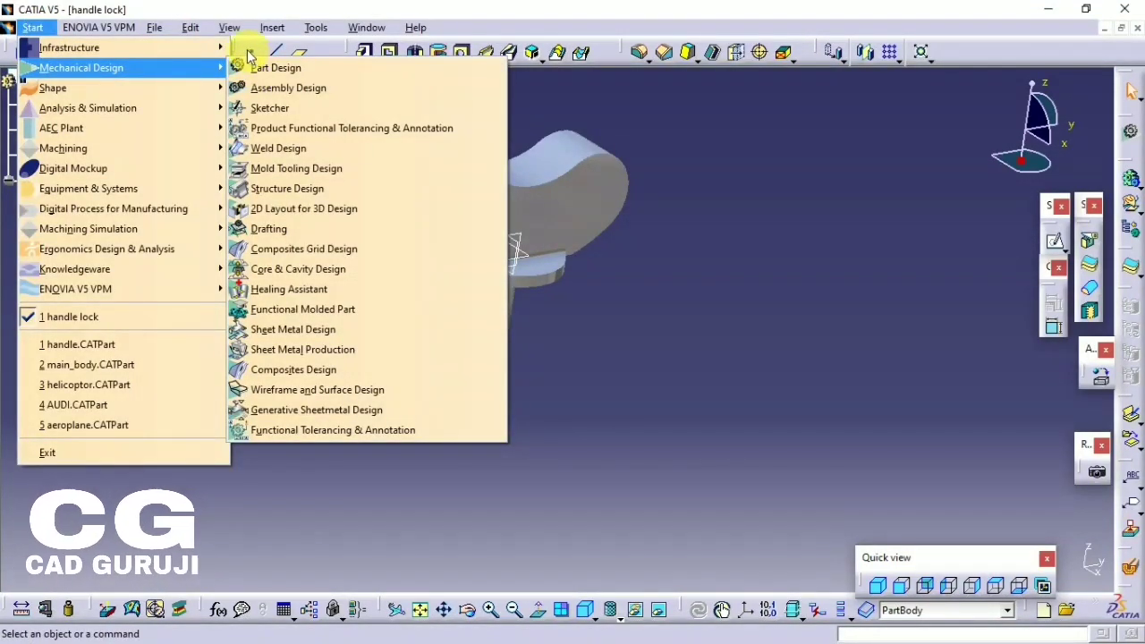
left_click(231, 28)
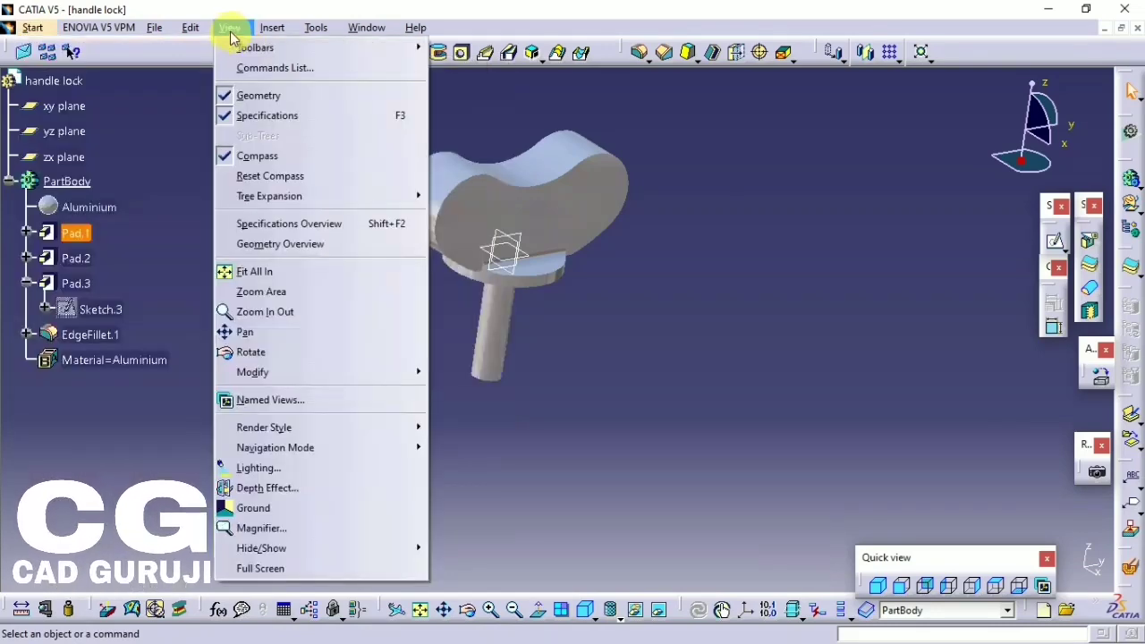
left_click(230, 29)
left_click(32, 27)
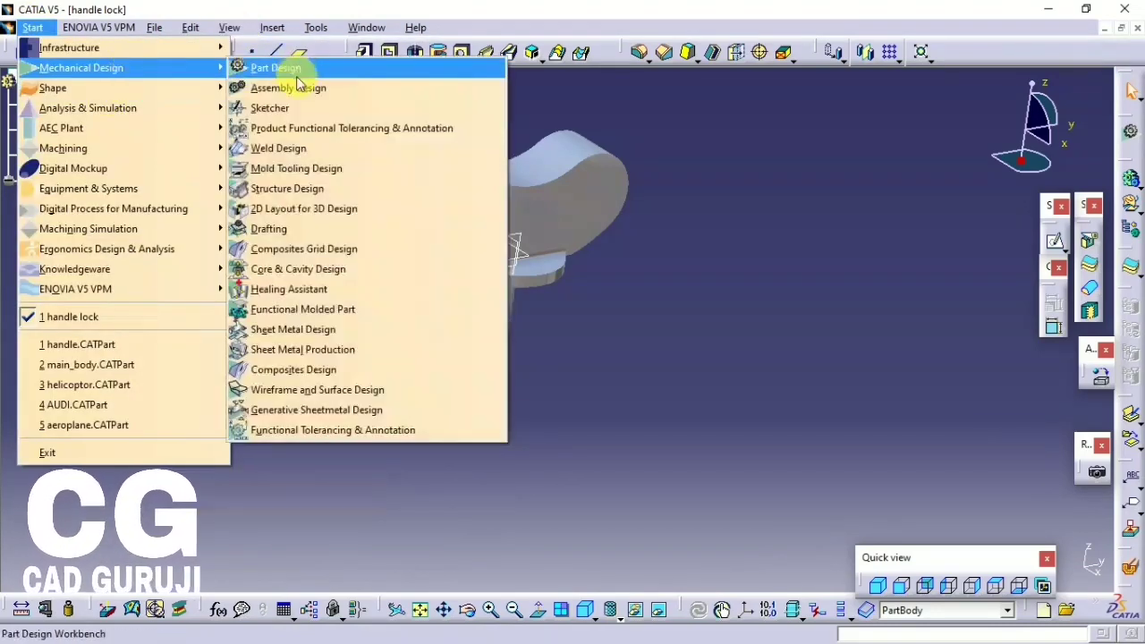
left_click(286, 70)
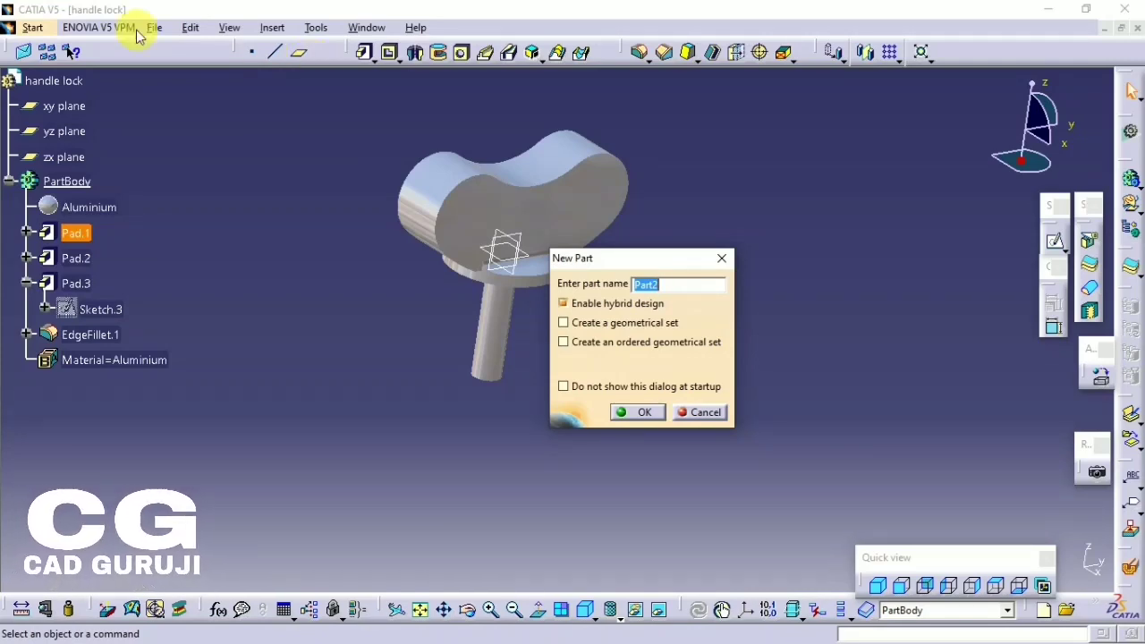
type("adjuster")
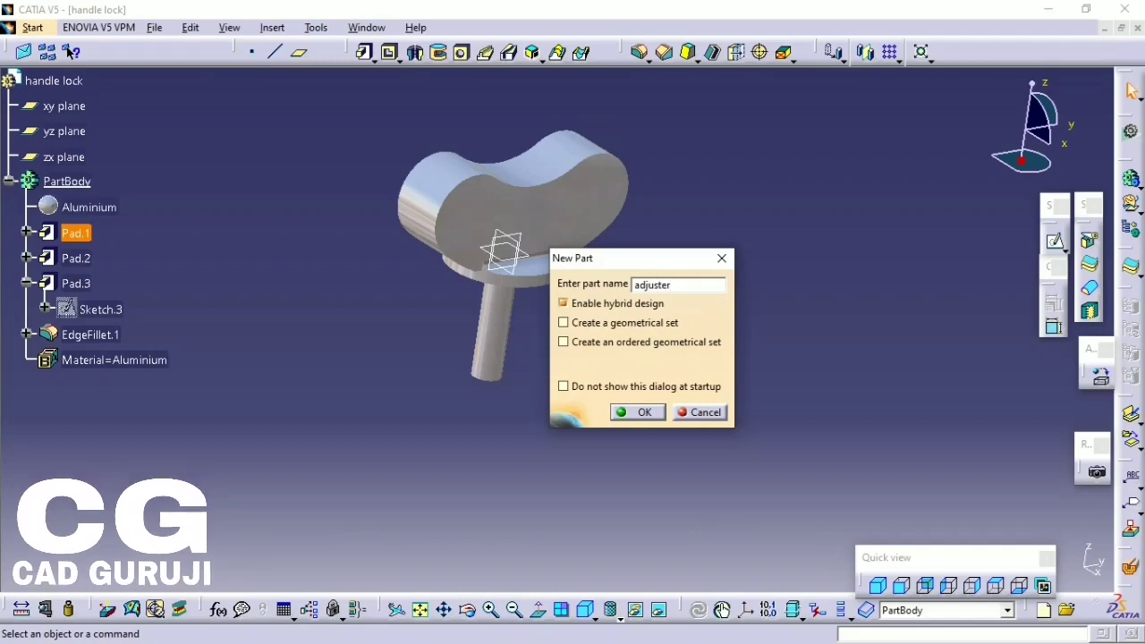
left_click(637, 412)
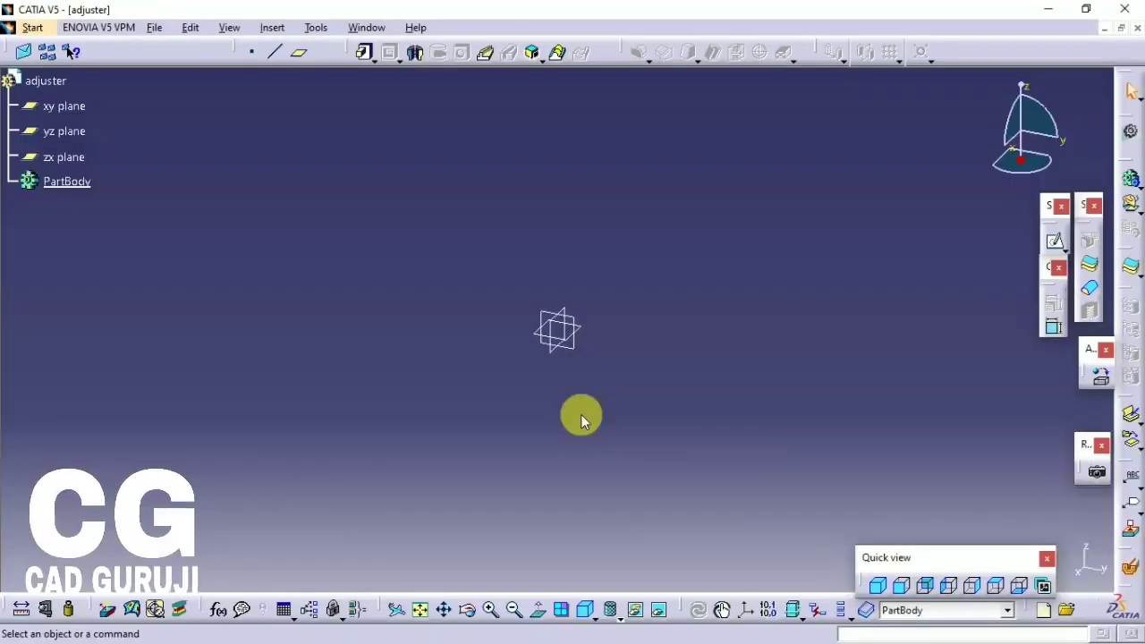
- Start a sketch on the xy plane and draw two circles near the origin
left_click(582, 334)
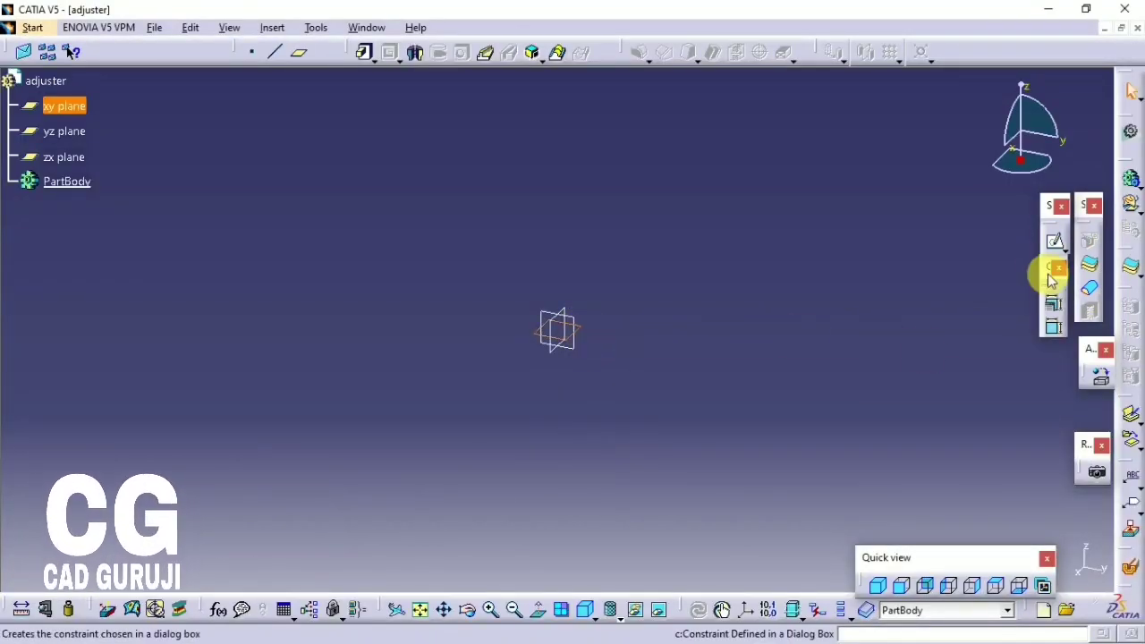
left_click(1046, 253)
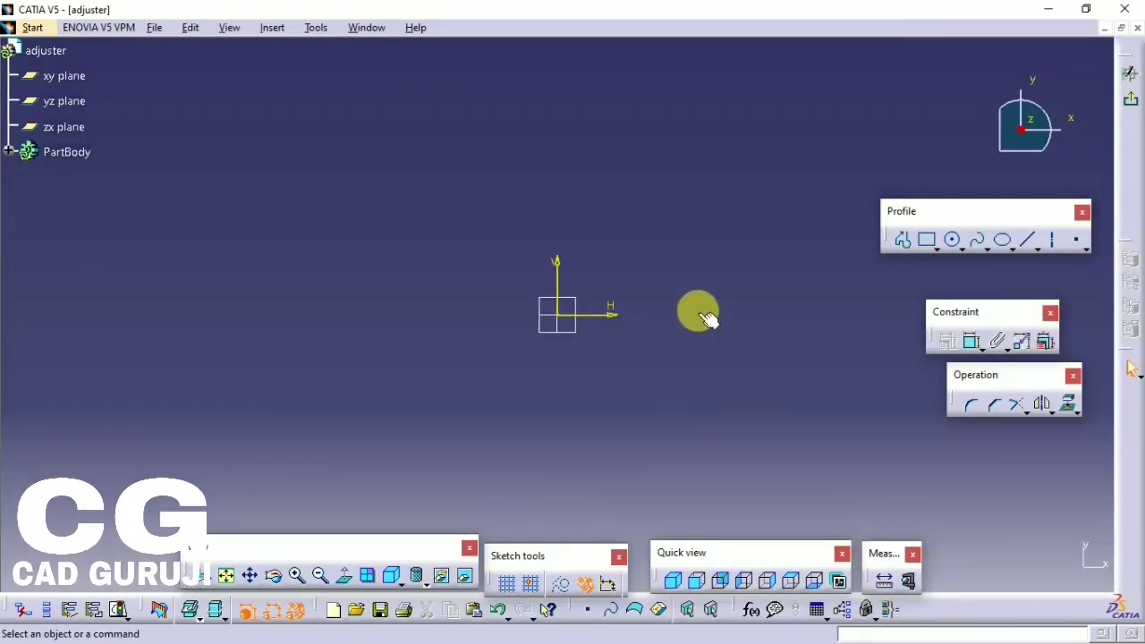
left_click(952, 240)
left_click(560, 271)
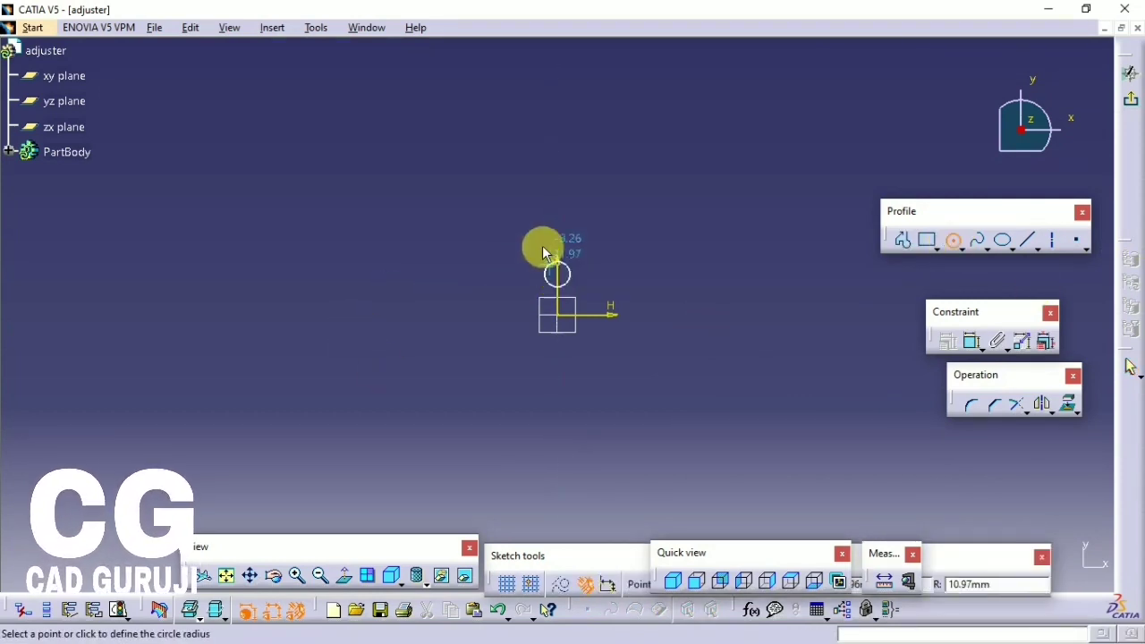
left_click(542, 245)
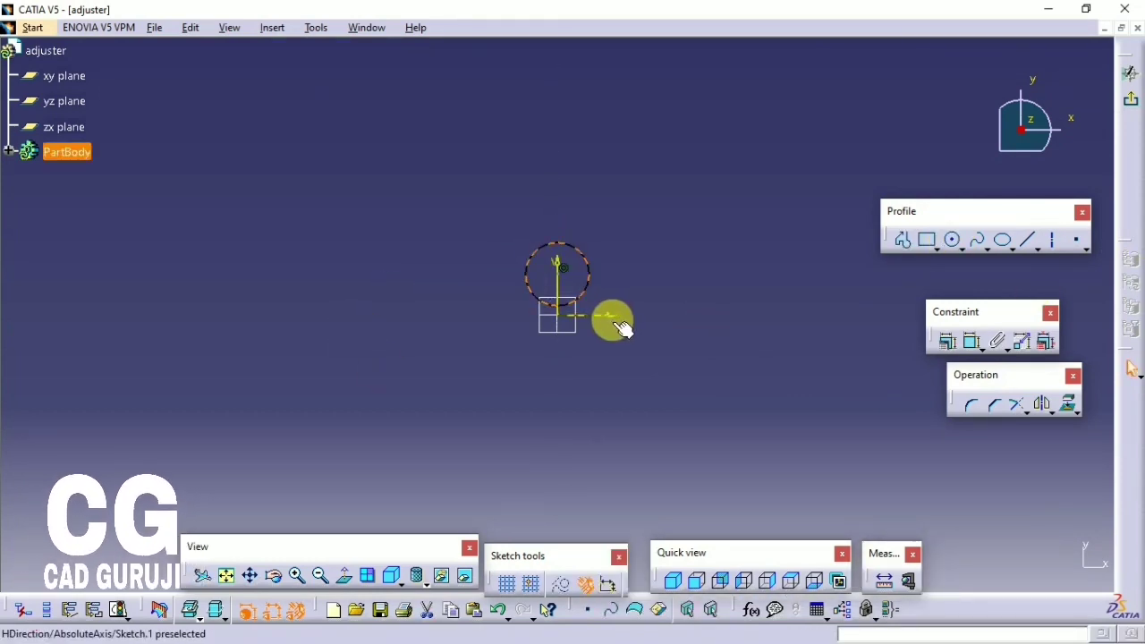
left_click(678, 315)
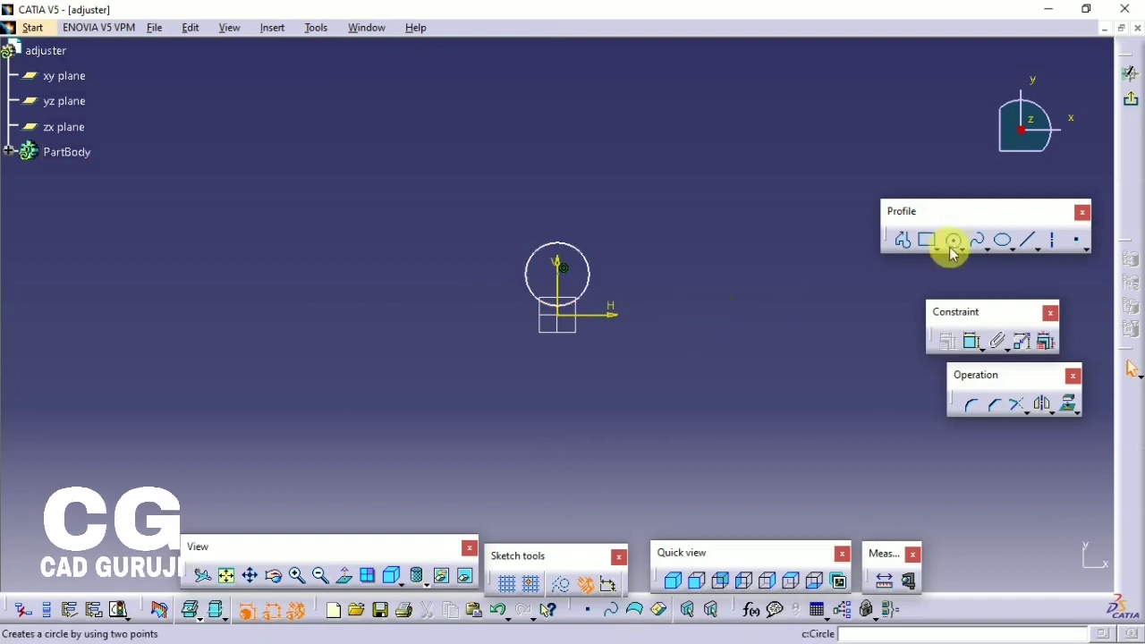
left_click(952, 239)
left_click(578, 314)
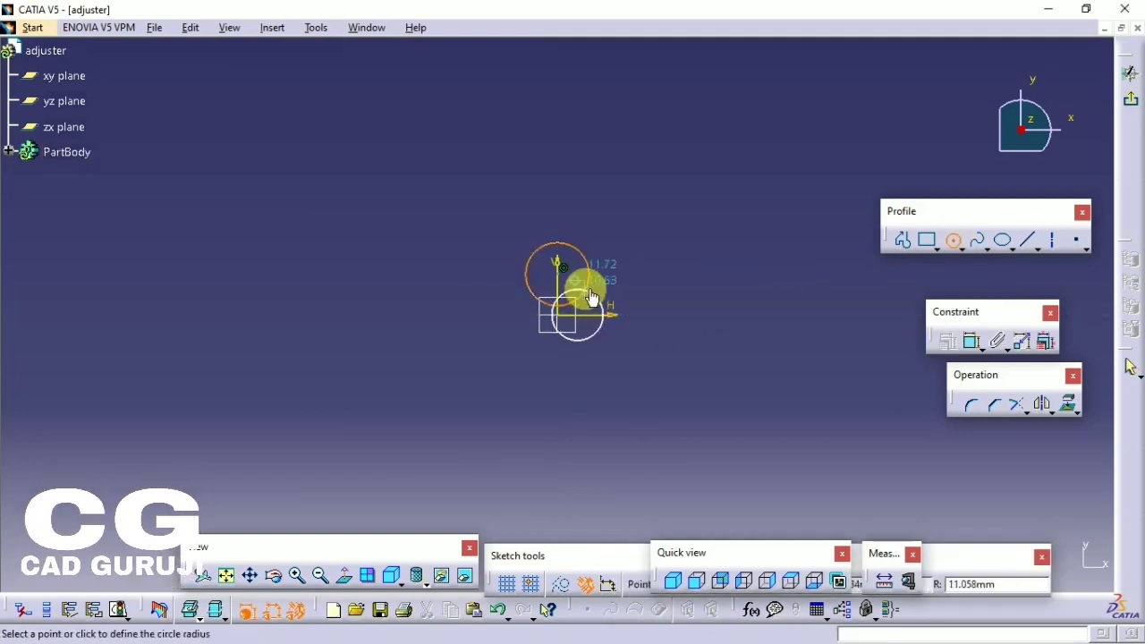
left_click(602, 311)
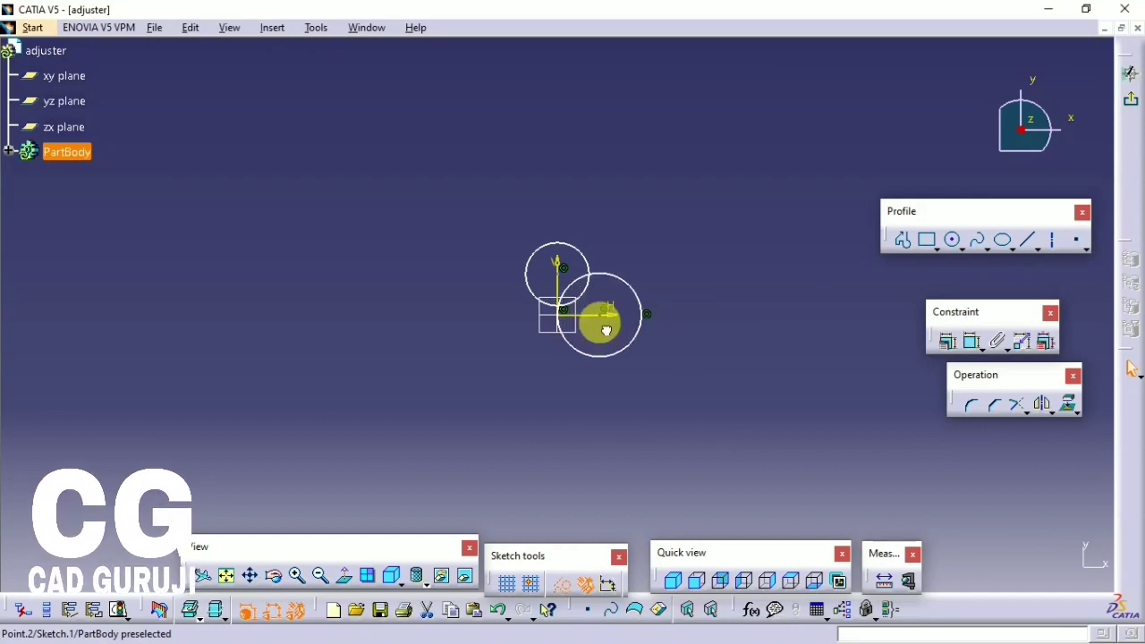
- Free the second circle from the origin, move it right, and add a third circle left
right_click(572, 313)
left_click(614, 339)
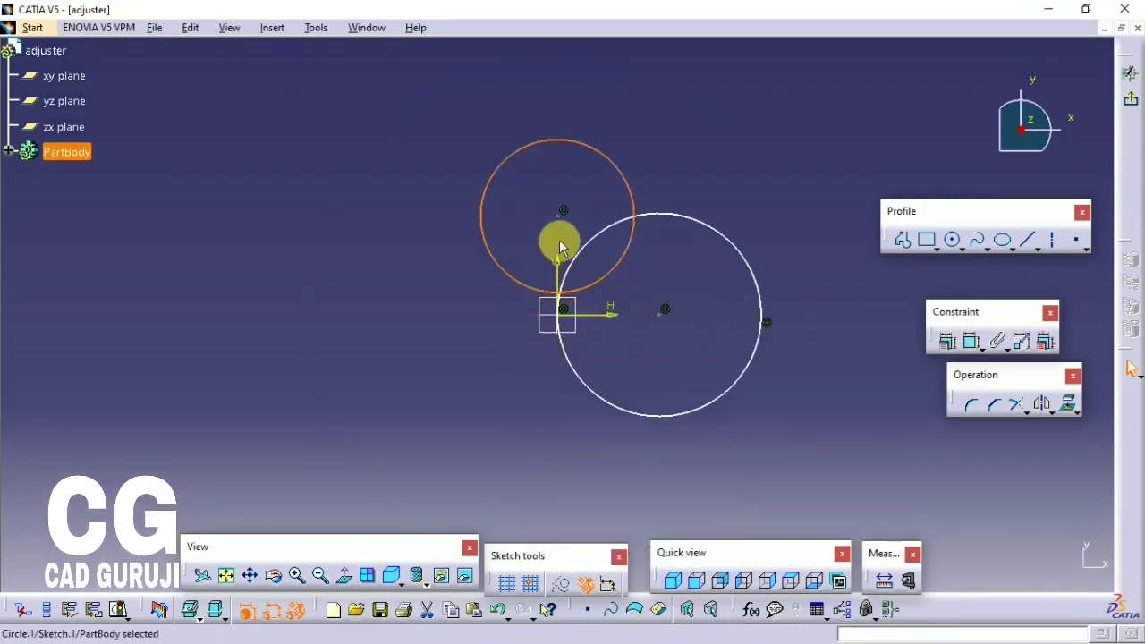
right_click(565, 308)
left_click(597, 449)
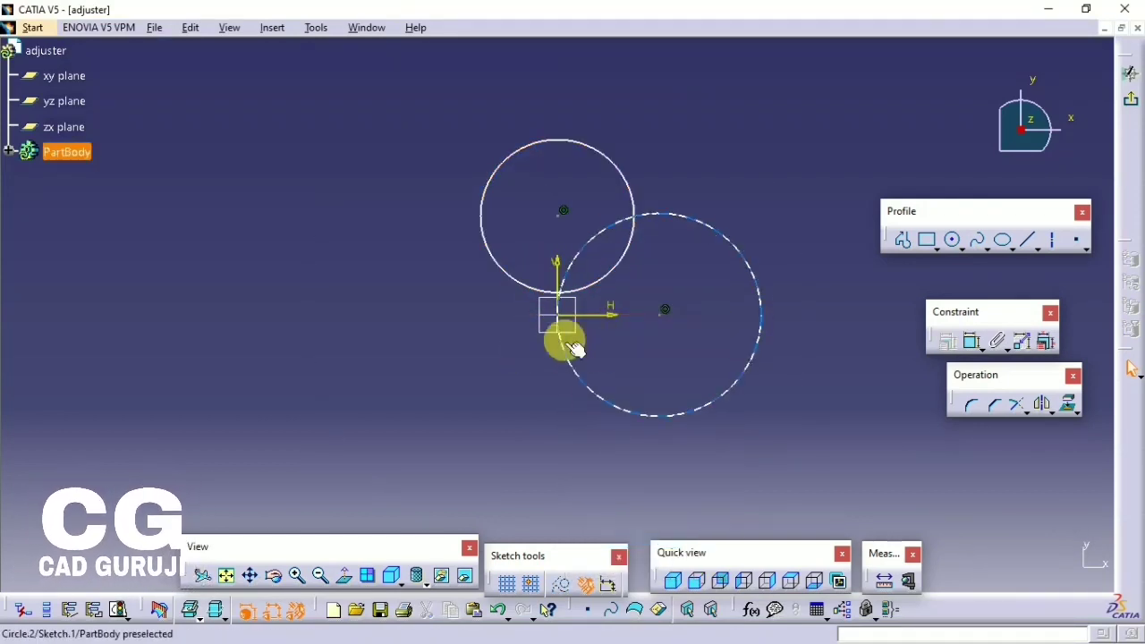
left_click_drag(563, 340, 597, 338)
left_click(952, 240)
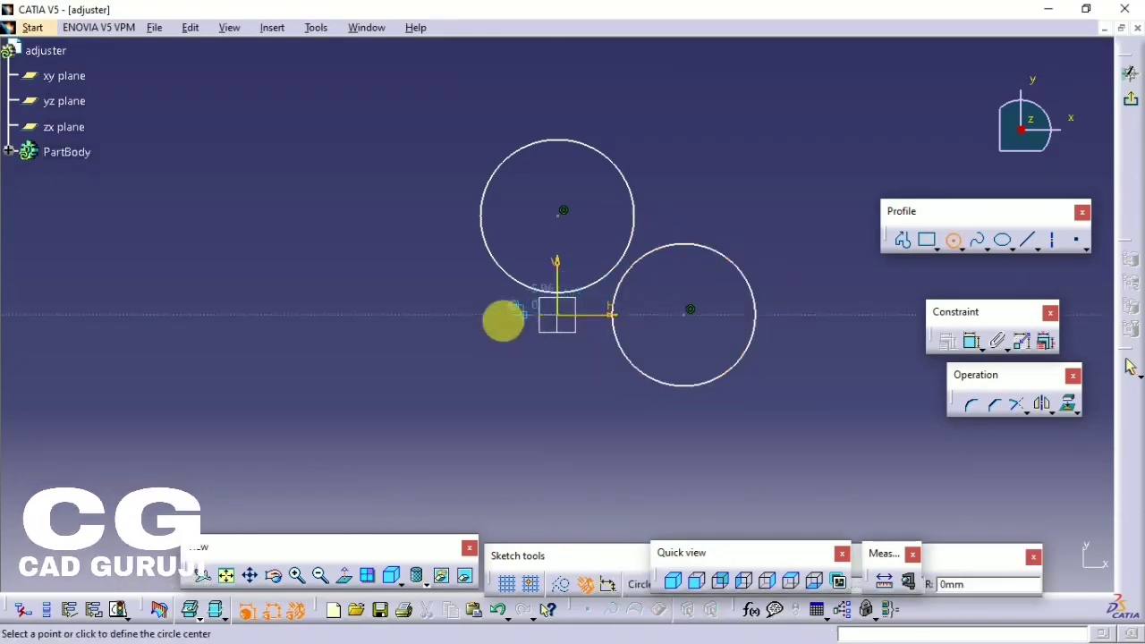
left_click(492, 311)
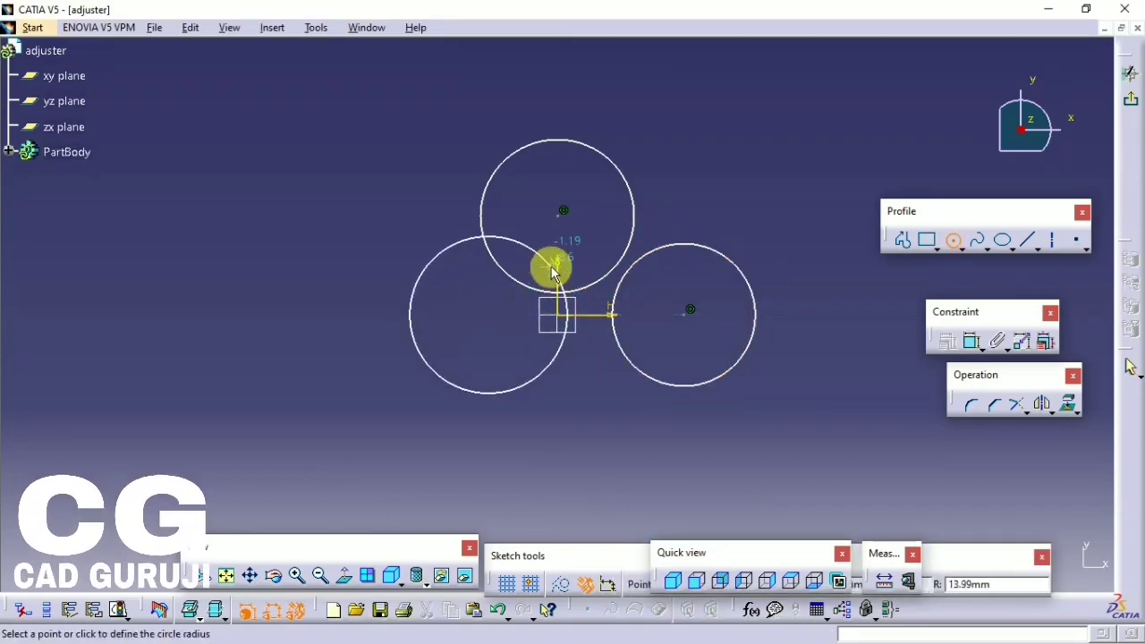
left_click(556, 261)
left_click(971, 341)
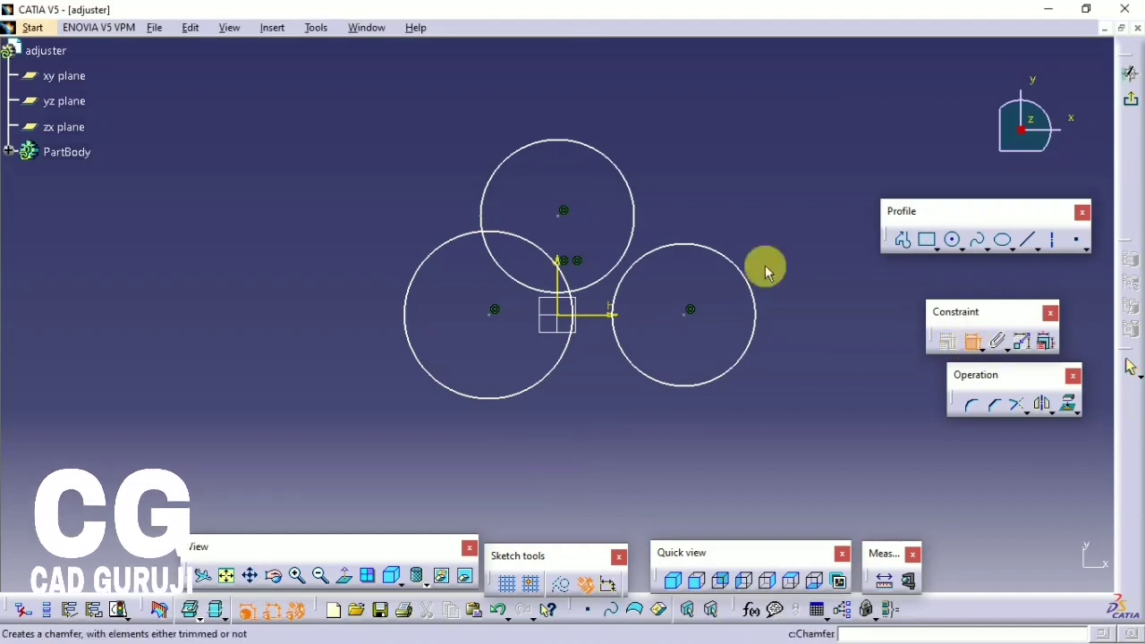
- Dimension the circles' diameters to 27 mm
left_click(613, 167)
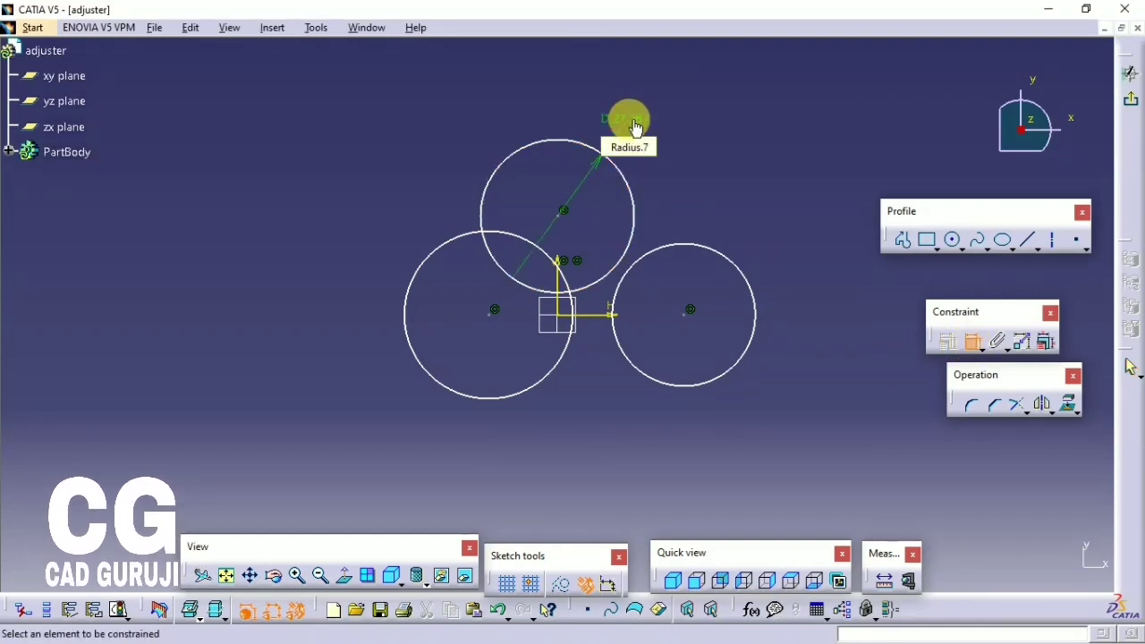
double_click(626, 120)
type("27")
key("Return")
left_click(723, 254)
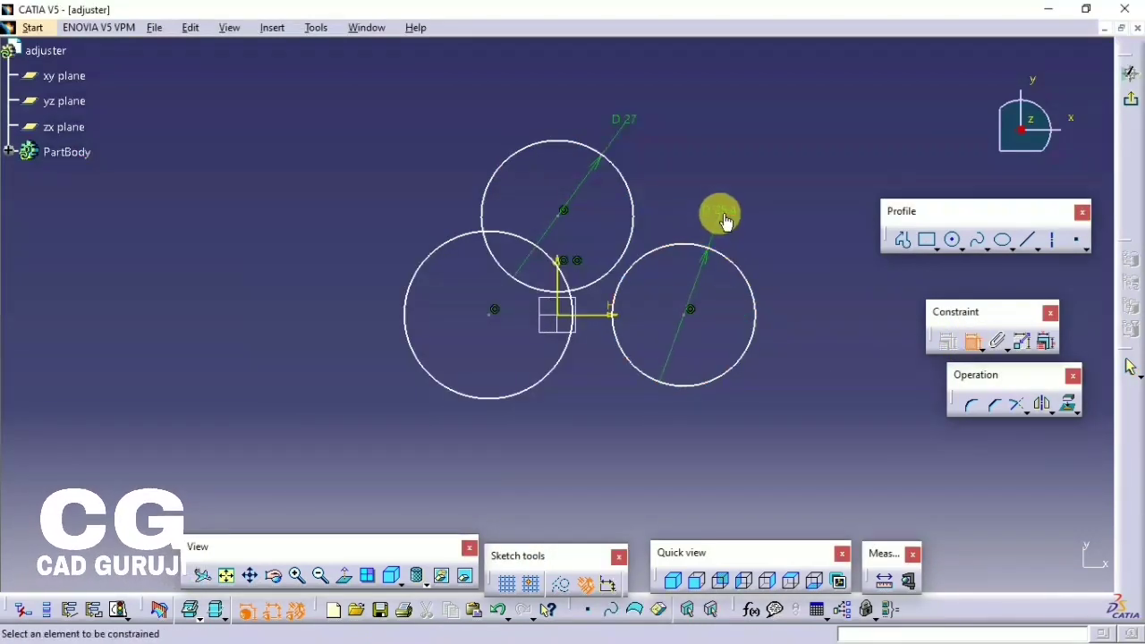
left_click(724, 221)
left_click(511, 390)
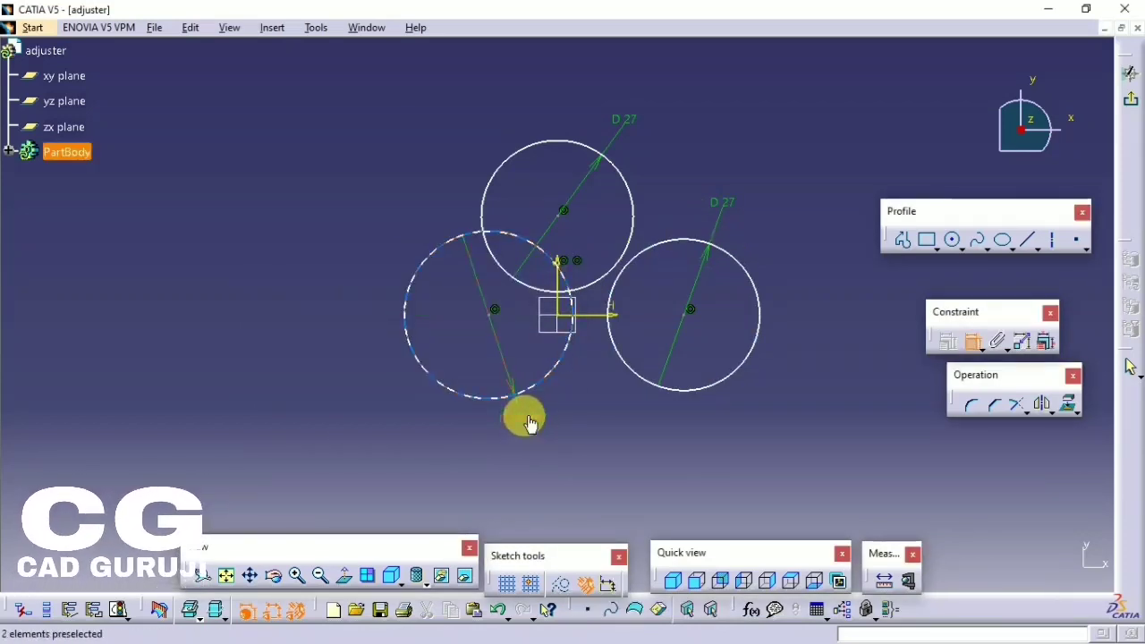
double_click(528, 420)
key("Return")
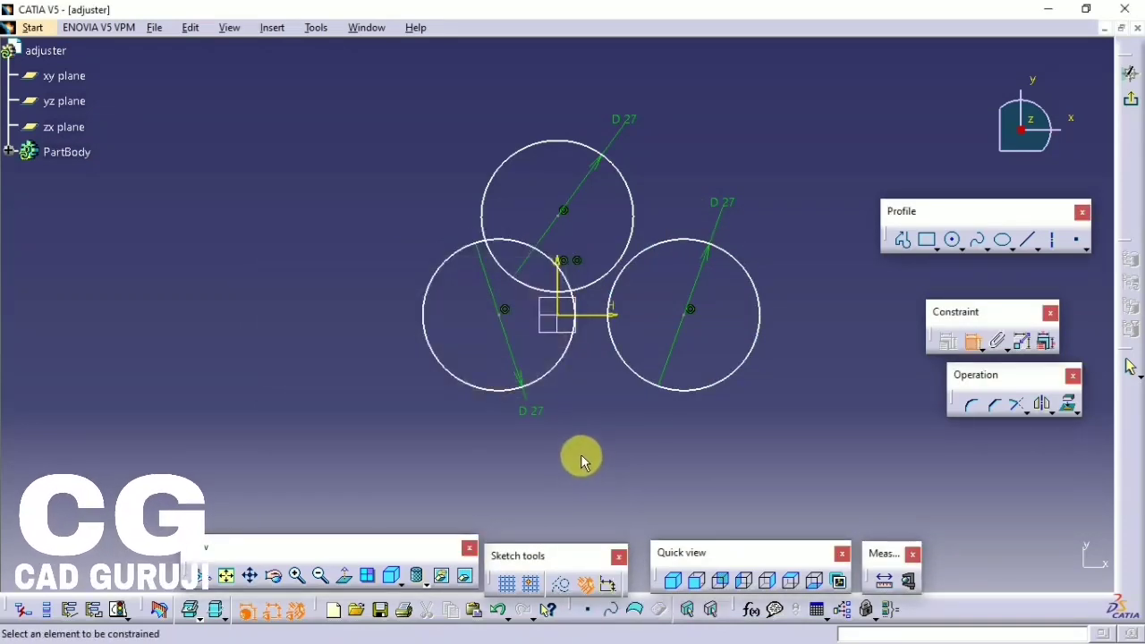
key("Escape")
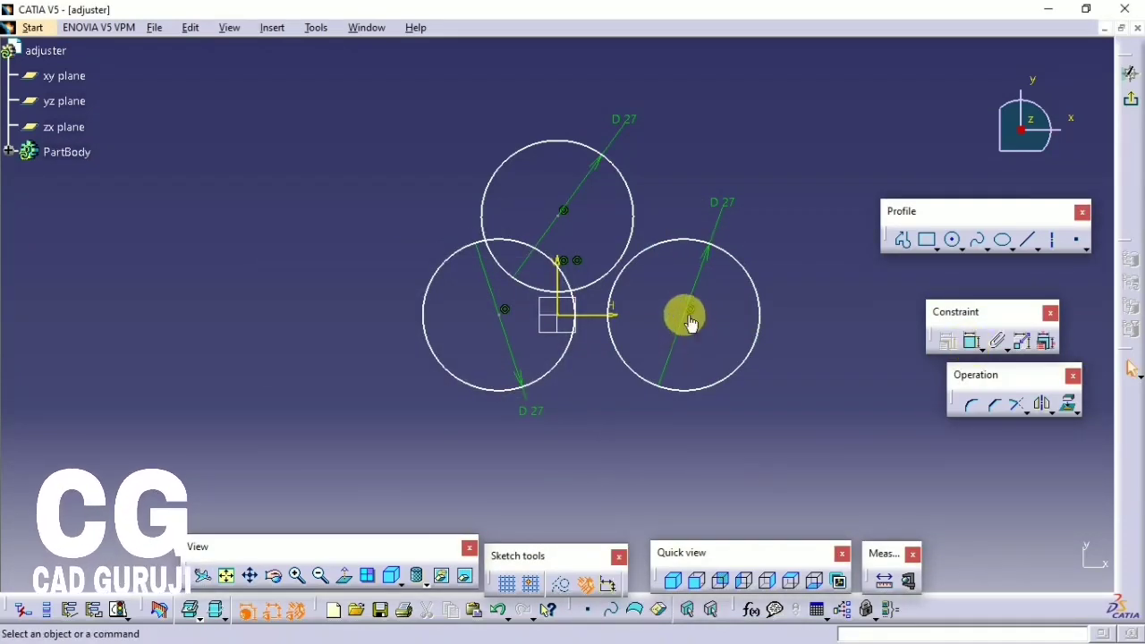
- Reposition the circles and draw three construction axis lines joining their centres
left_click_drag(690, 322, 617, 304)
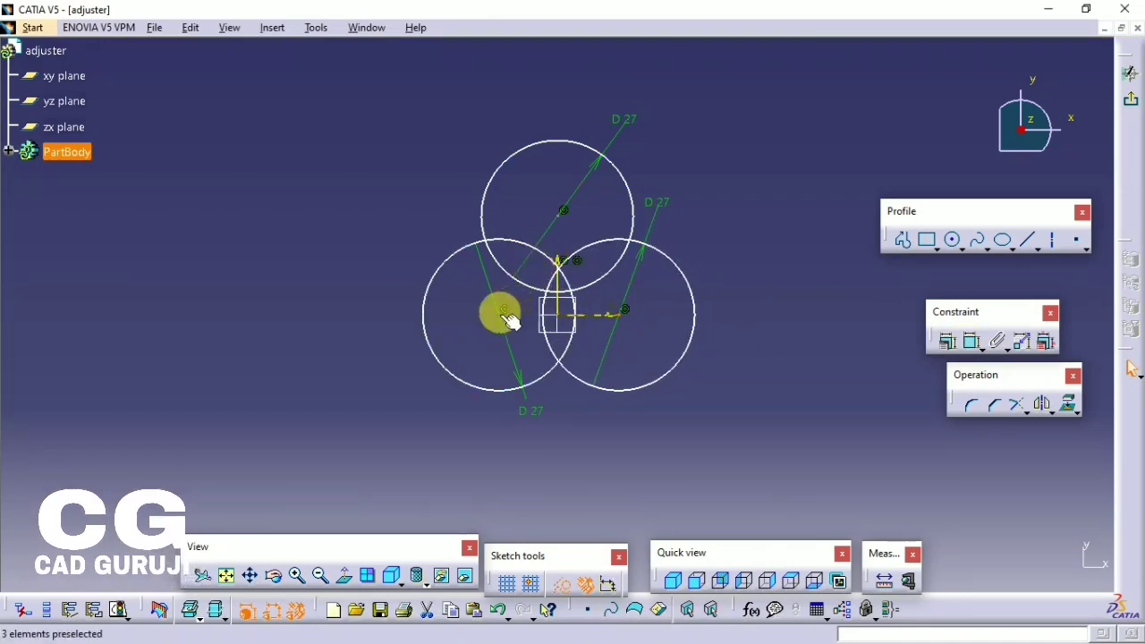
left_click_drag(508, 320, 490, 311)
left_click(947, 342)
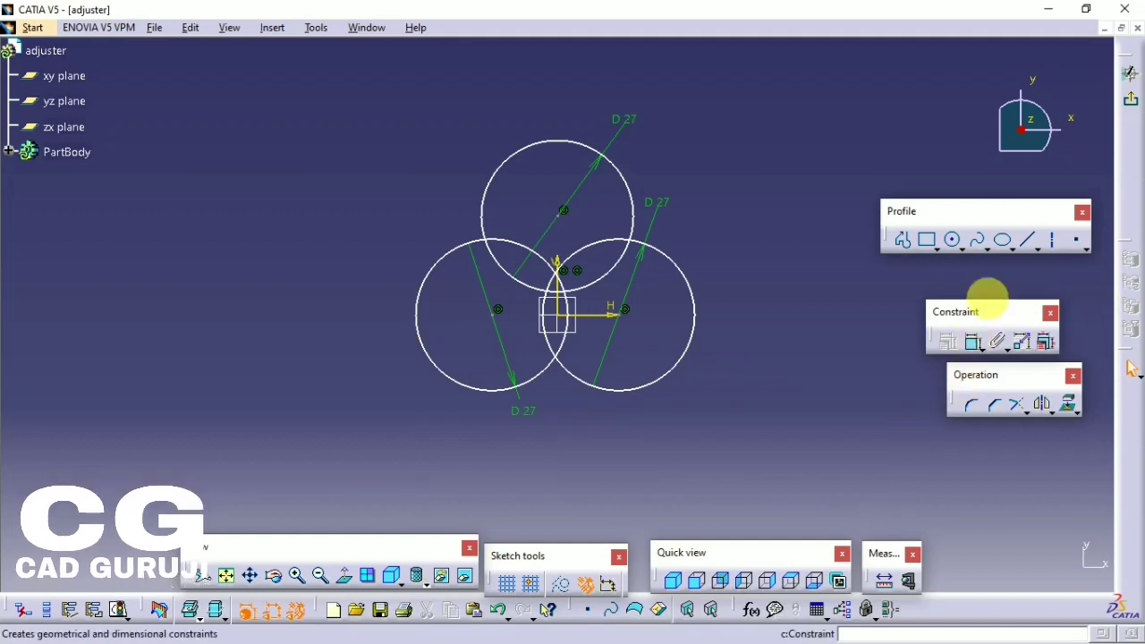
left_click(1052, 240)
left_click(562, 212)
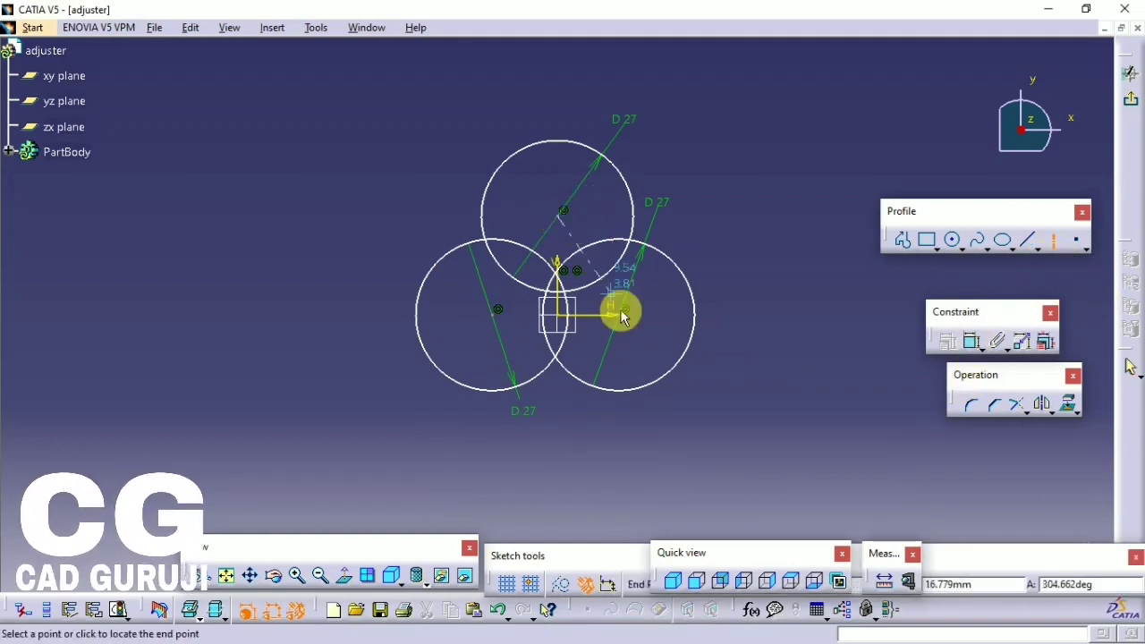
left_click(624, 317)
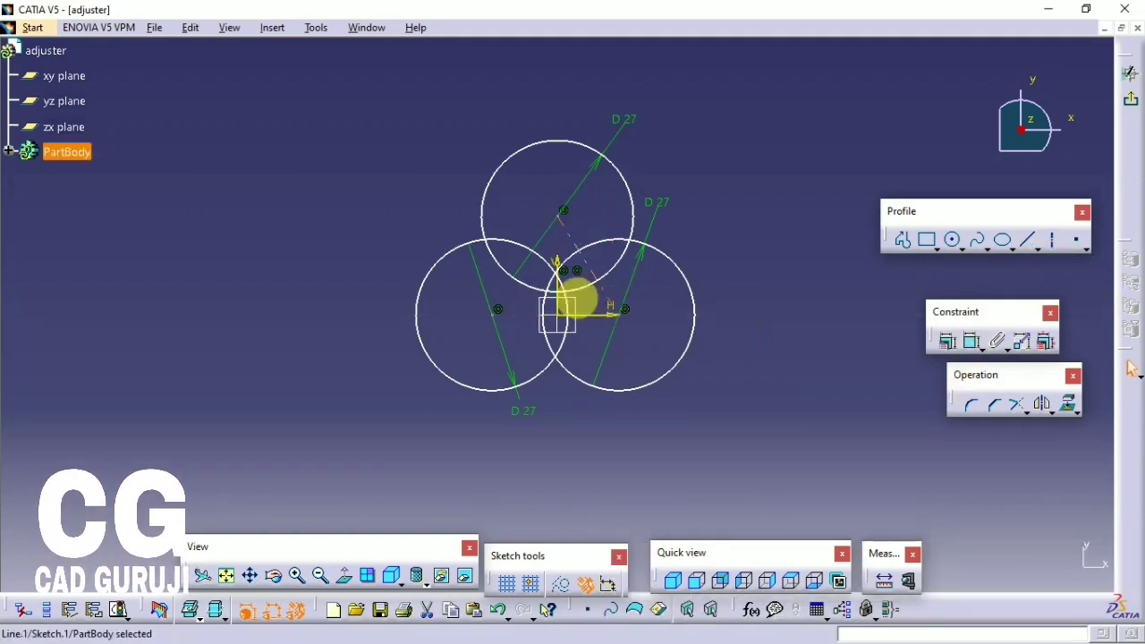
left_click(1051, 241)
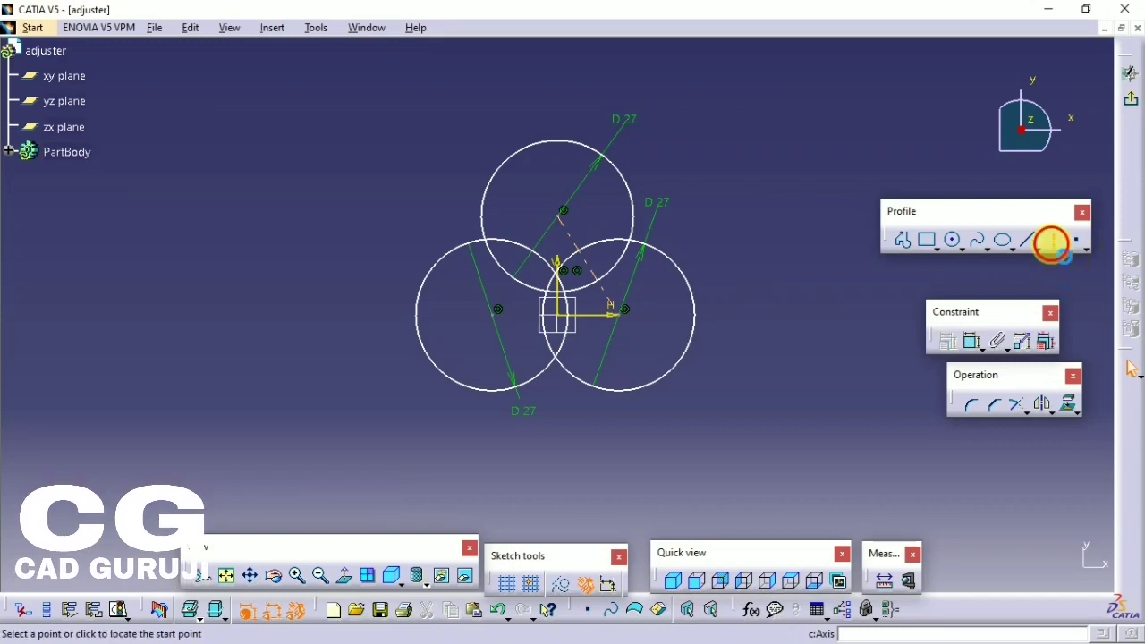
left_click(498, 308)
left_click(624, 314)
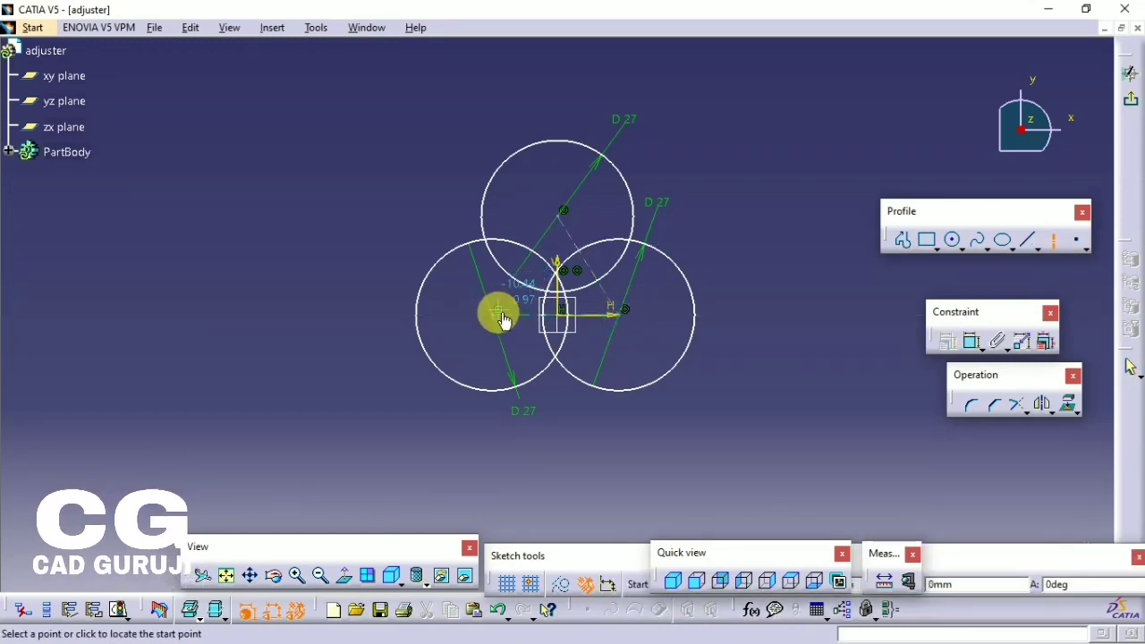
left_click(497, 311)
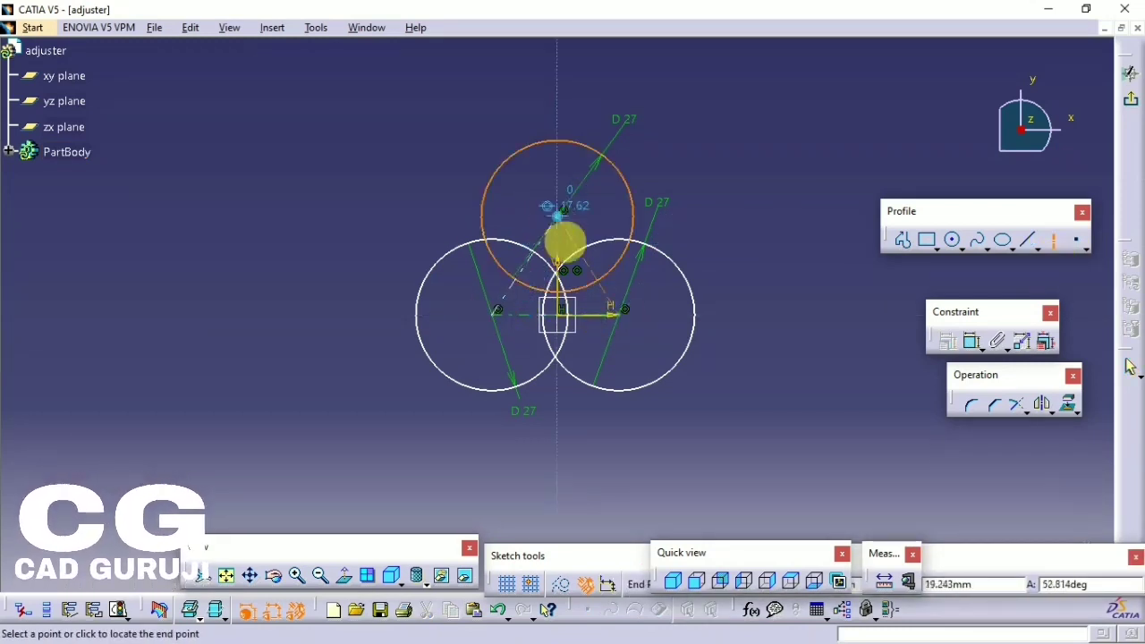
left_click(561, 212)
- Dimension the three centre lines, currently 20.707, 21.109 and 22.515
left_click(972, 341)
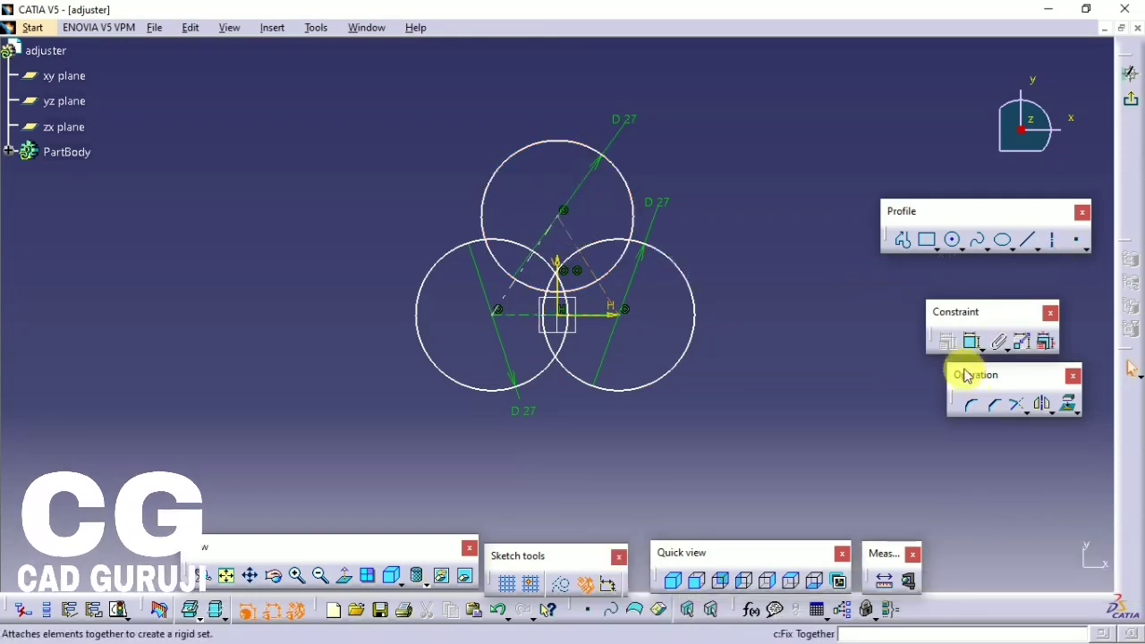
left_click(581, 247)
left_click(713, 161)
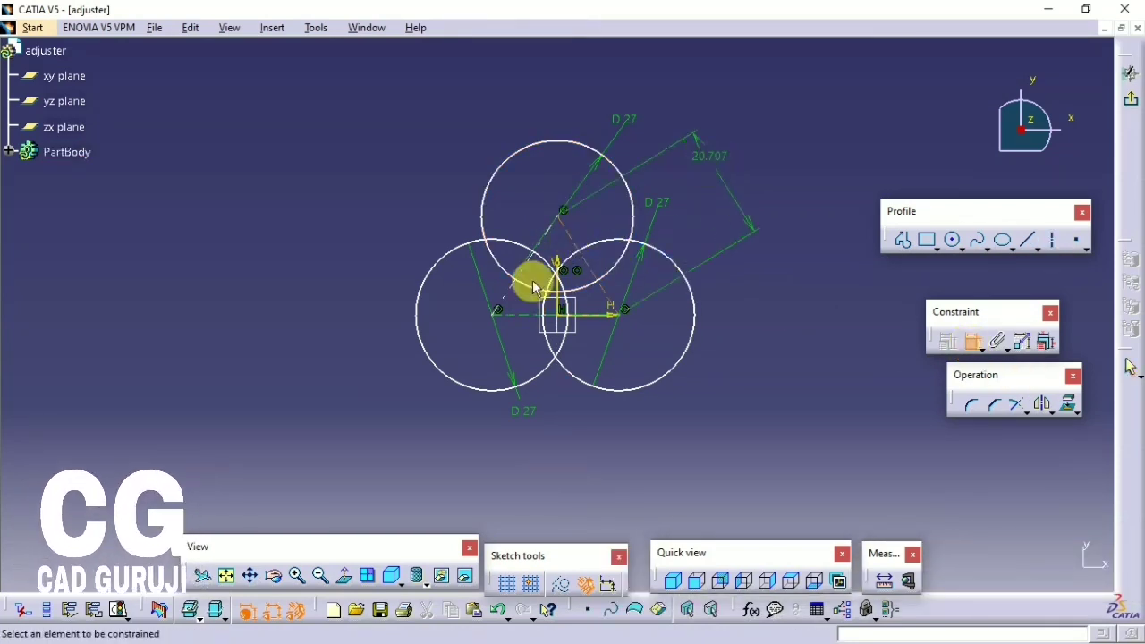
left_click(514, 286)
left_click(484, 277)
left_click(523, 320)
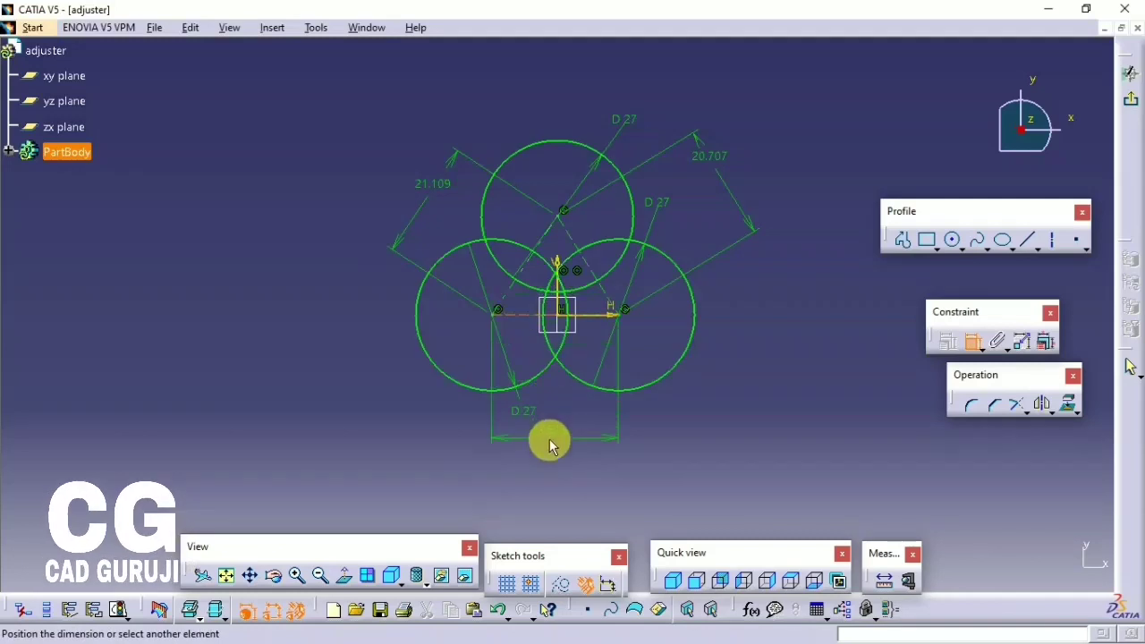
left_click(543, 438)
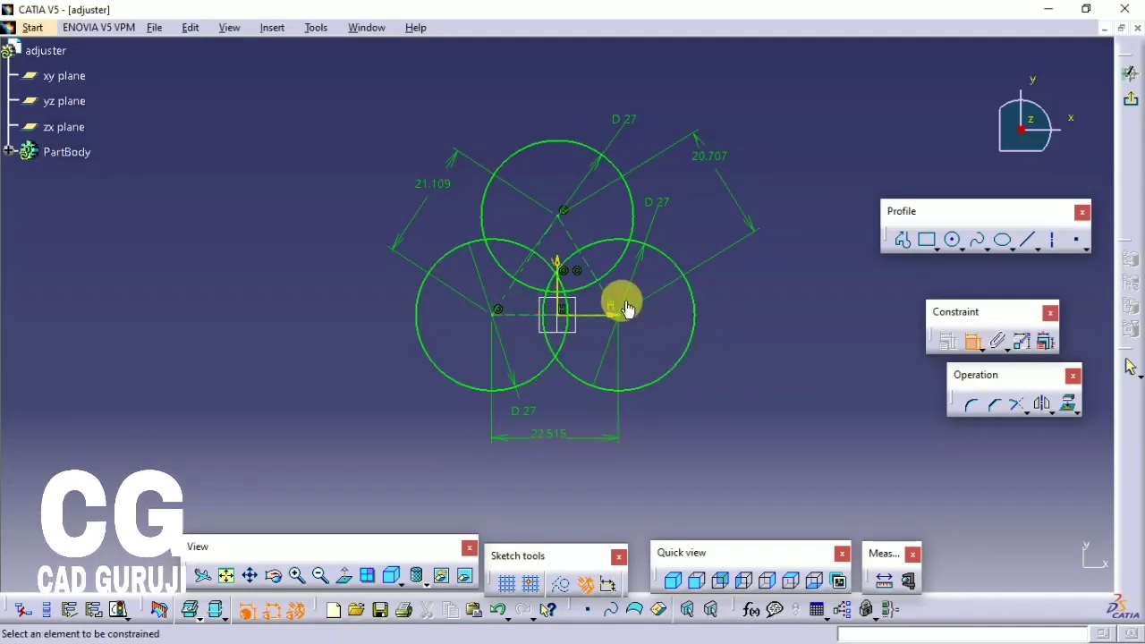
- Set all three centre-line lengths to 20 mm
double_click(713, 161)
type("20.707mm")
key("Return")
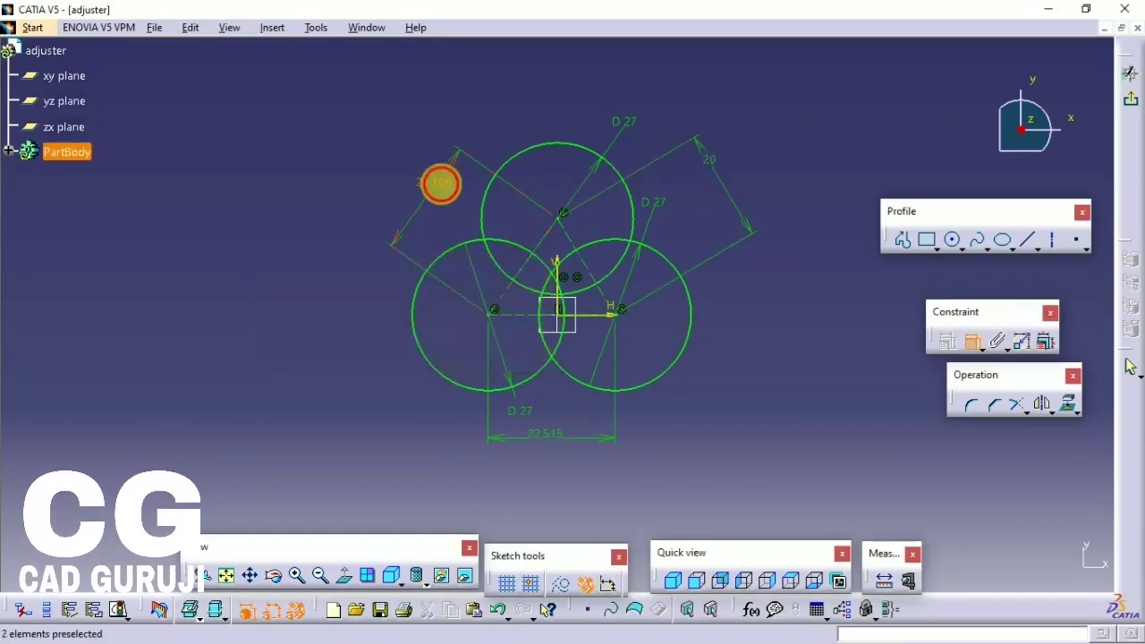
double_click(441, 184)
type("20")
key("Return")
double_click(537, 435)
type("20")
key("Return")
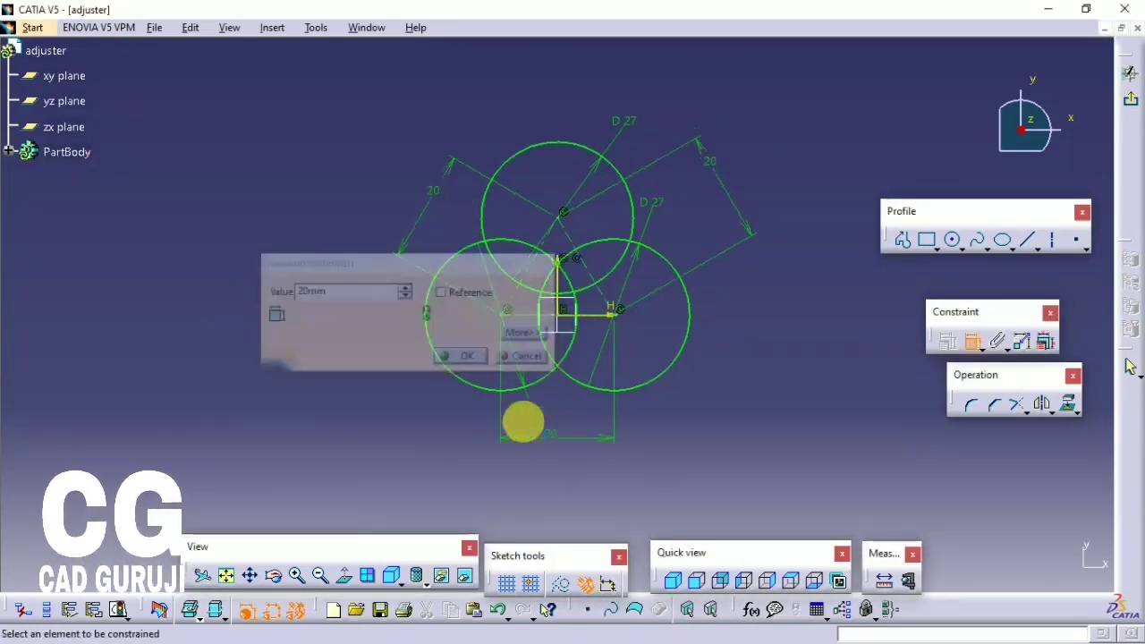
left_click(1026, 413)
- Quick-trim the inner overlapping arcs to leave a three-lobe outline
left_click(1077, 431)
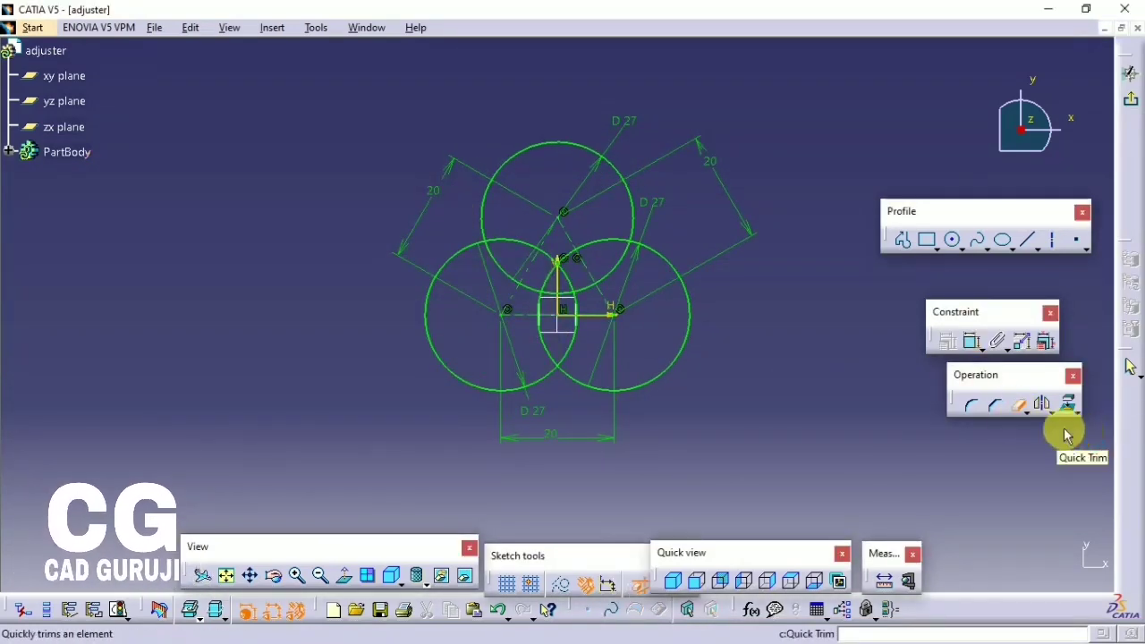
left_click(570, 340)
left_click(567, 337)
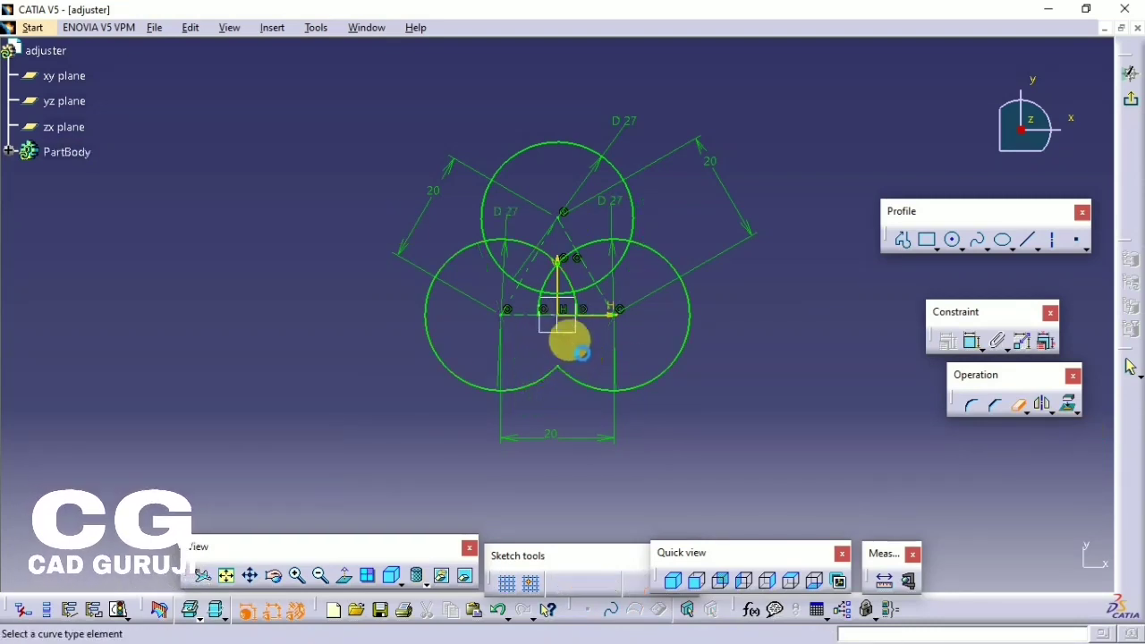
left_click(541, 291)
left_click(545, 264)
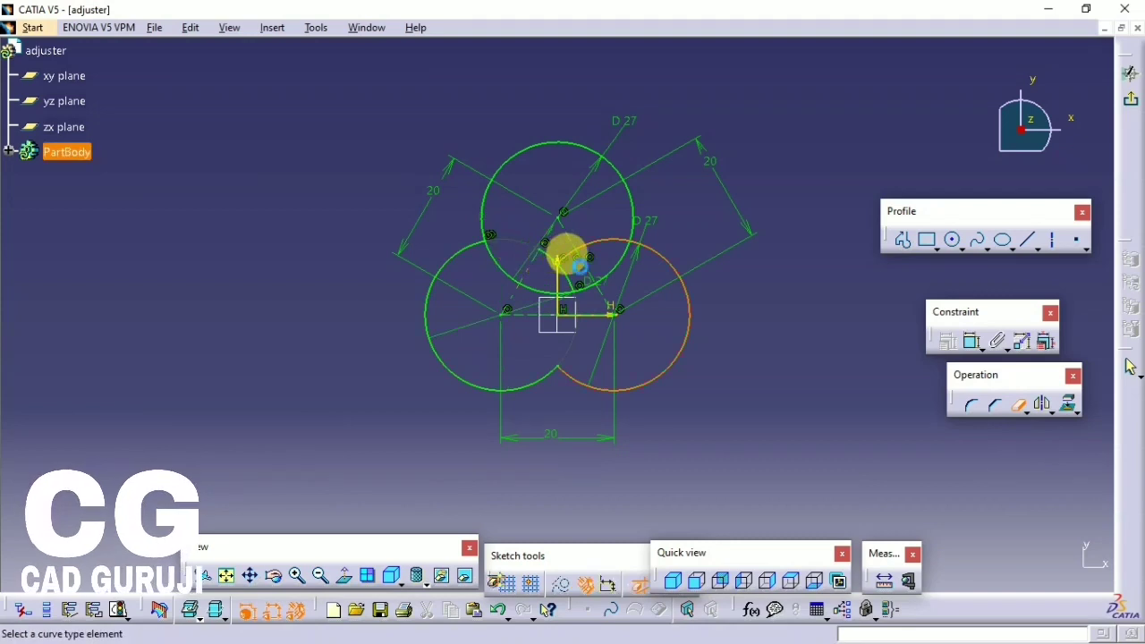
left_click(602, 239)
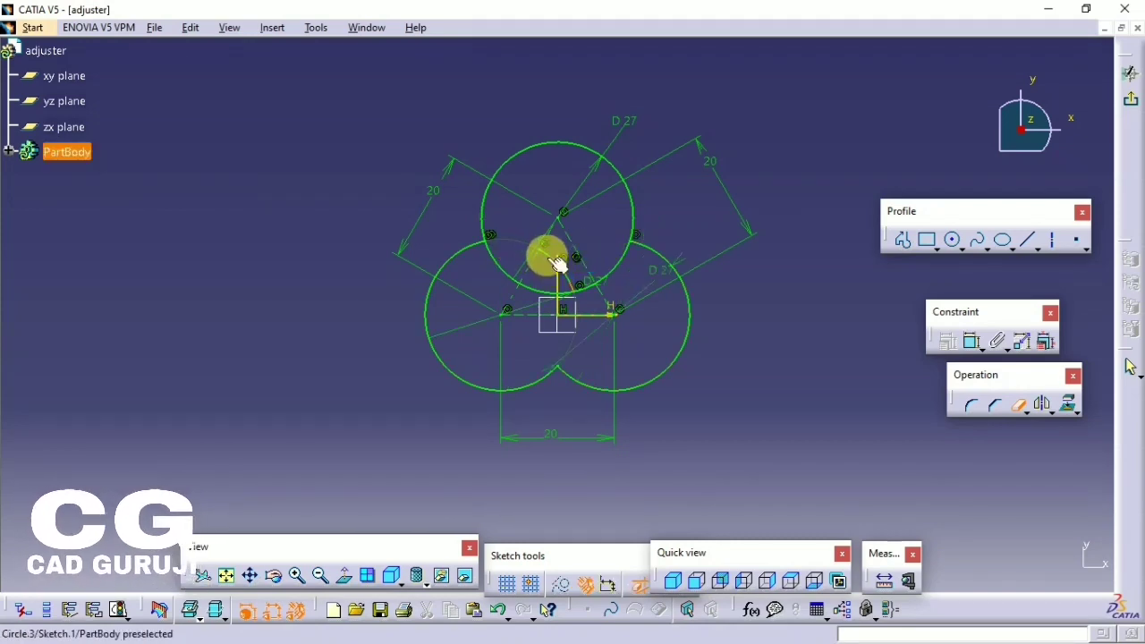
left_click(498, 255)
left_click(547, 290)
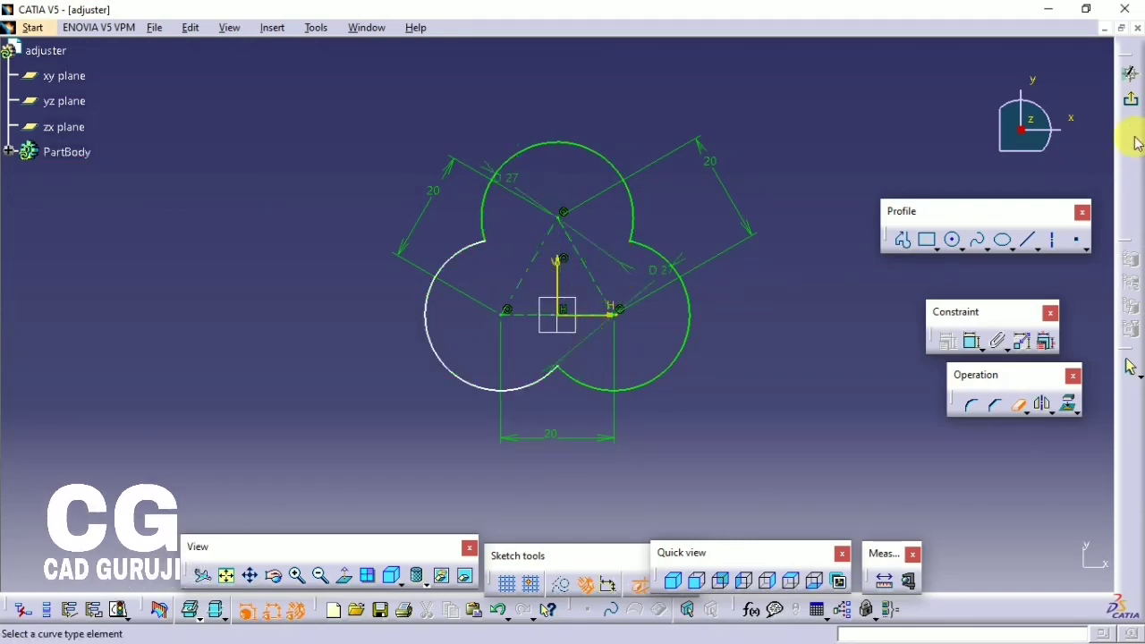
- Pad the outline 20 mm and start a new sketch on the plate's flat face
left_click(1130, 73)
left_click(365, 53)
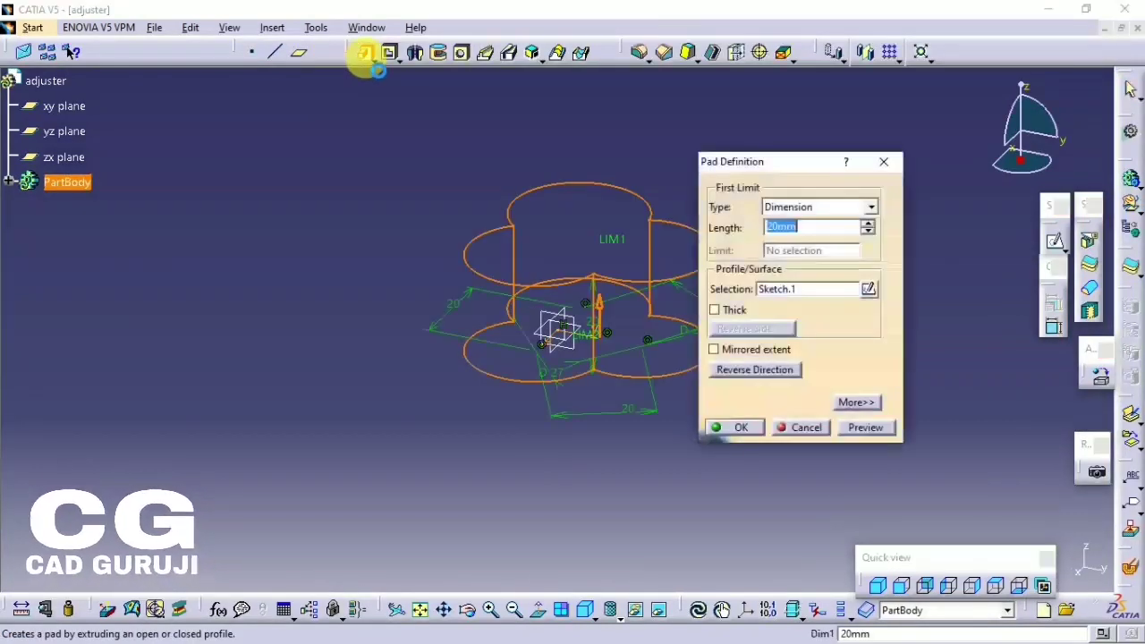
key("Return")
left_click(447, 134)
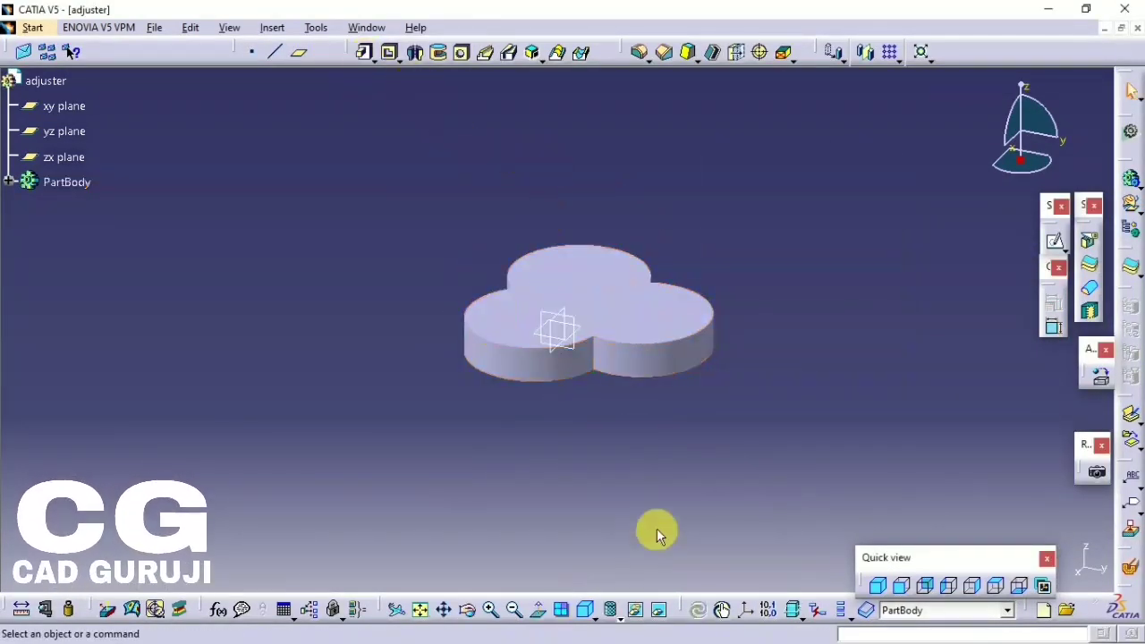
middle_click_drag(656, 528, 623, 300)
left_click(623, 300)
left_click(1055, 241)
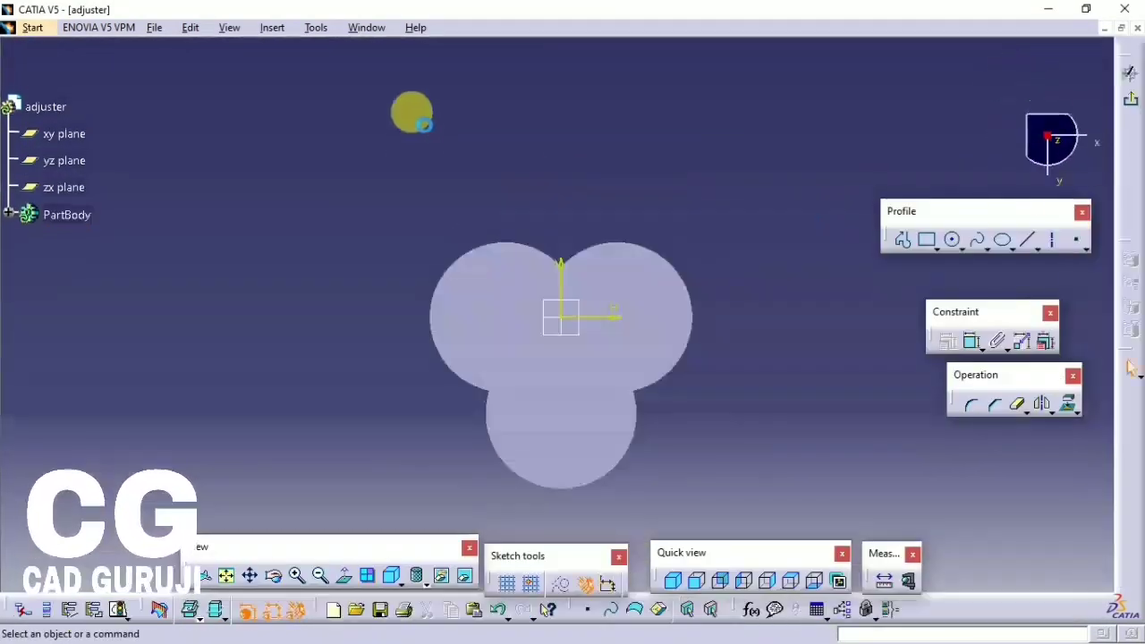
- Sketch a 20 mm diameter circle on the plate face and shift it slightly up
left_click(953, 239)
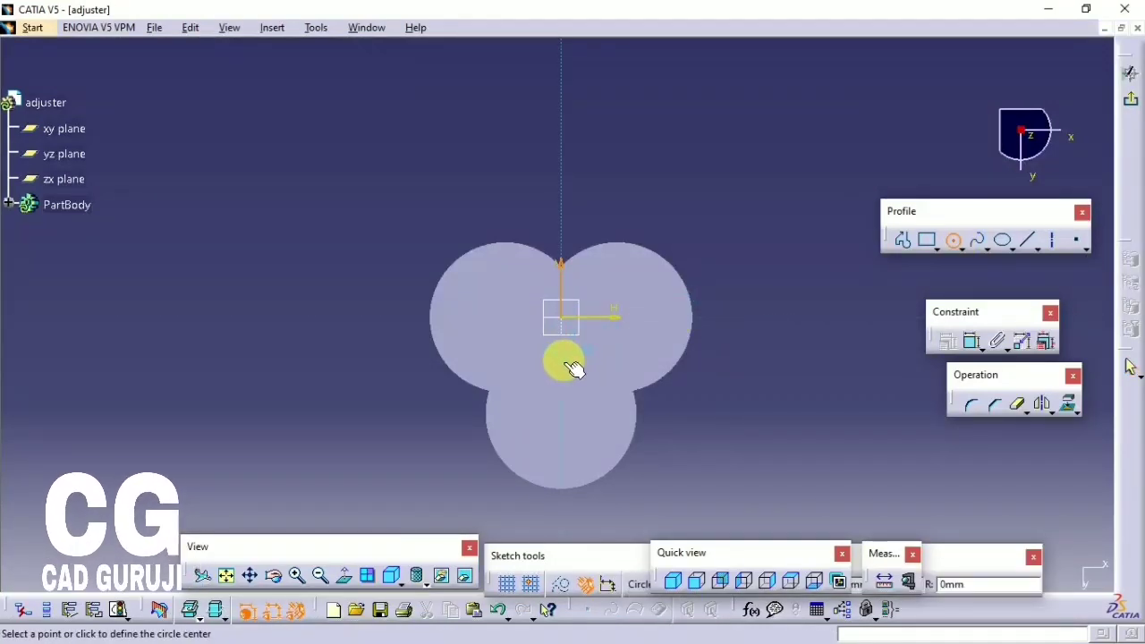
left_click(567, 351)
left_click(556, 313)
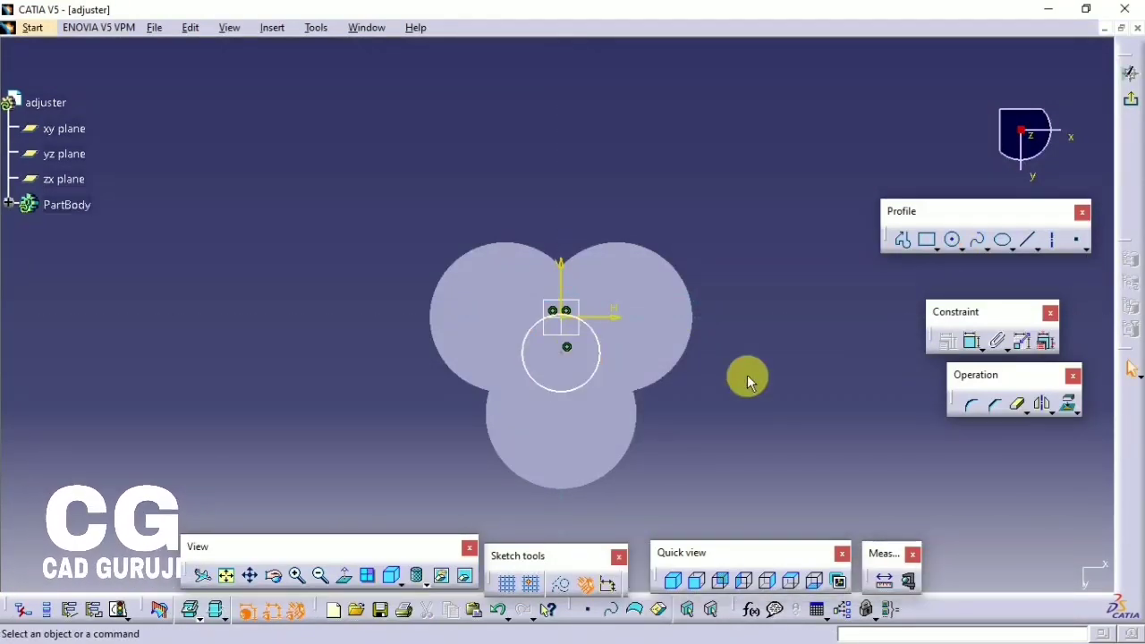
middle_click_drag(744, 378, 671, 278)
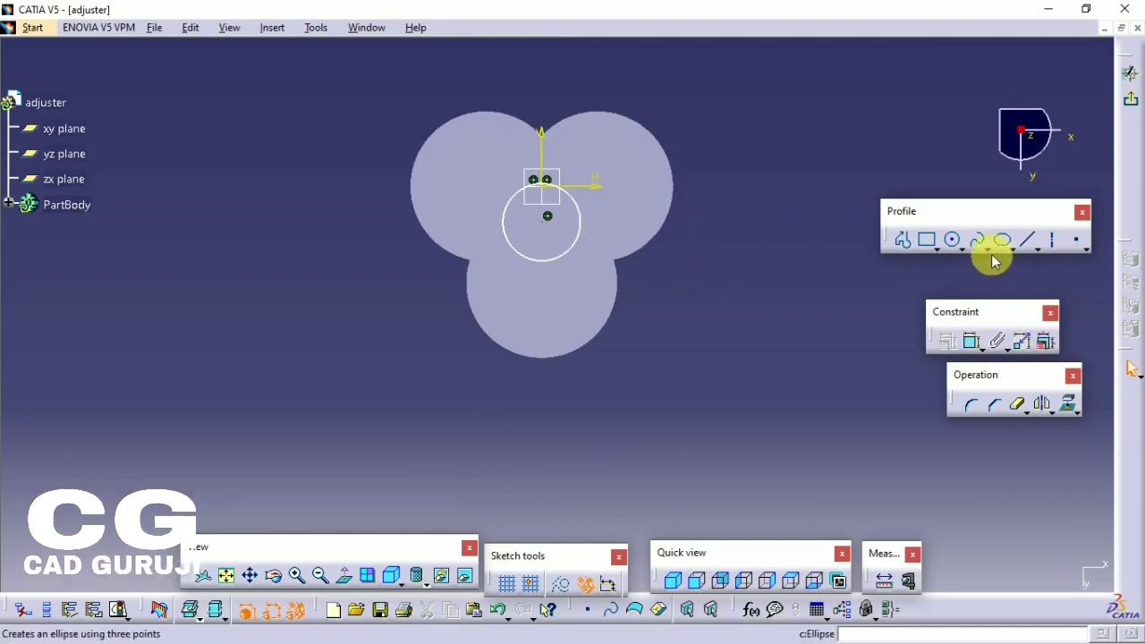
left_click(971, 341)
left_click(582, 248)
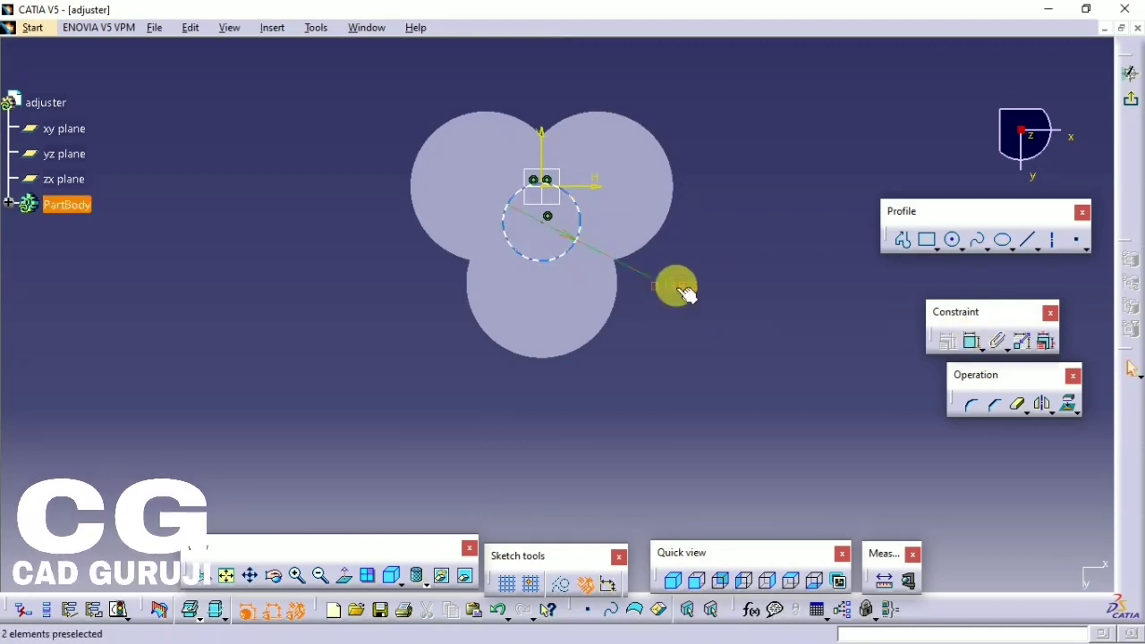
double_click(676, 286)
key("Return")
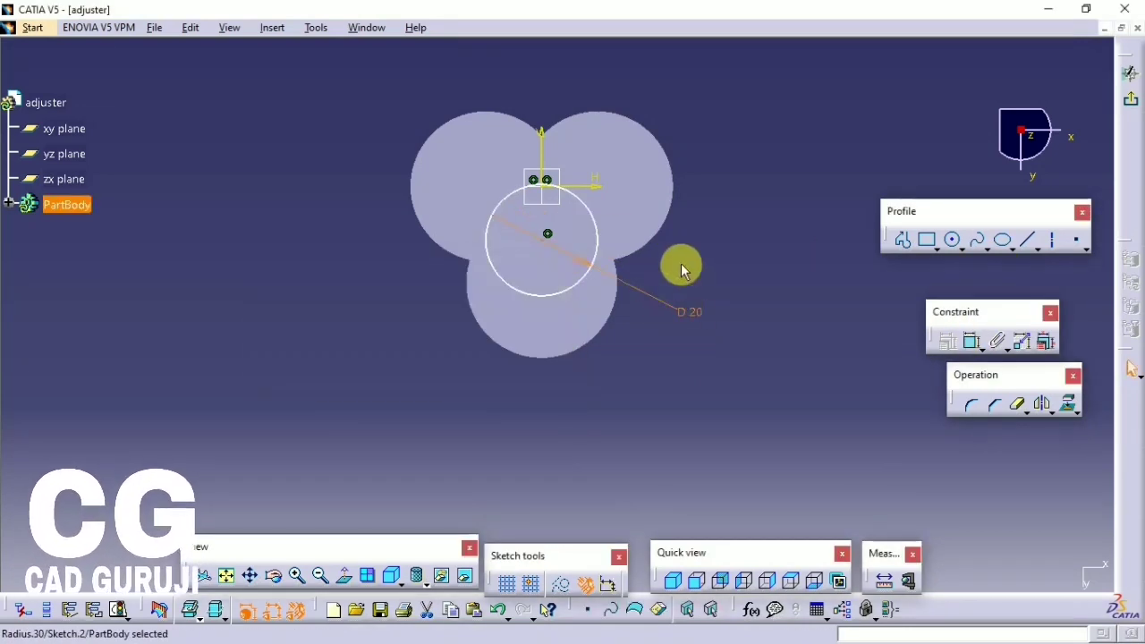
left_click_drag(547, 236, 547, 211)
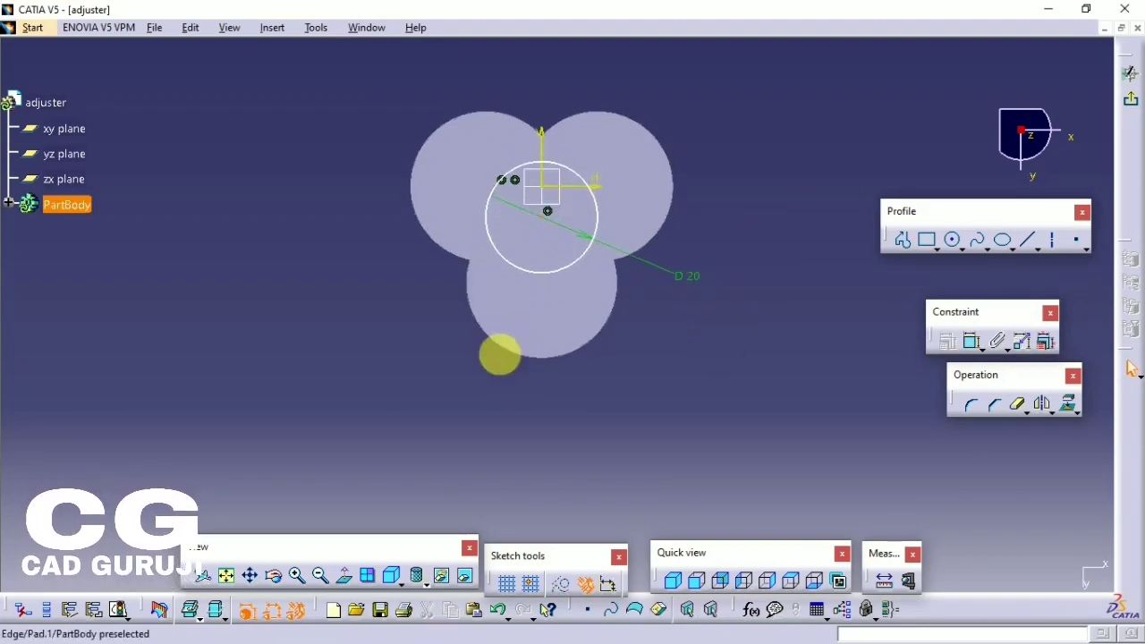
- Pad the circle sketch 7 mm
left_click(1131, 98)
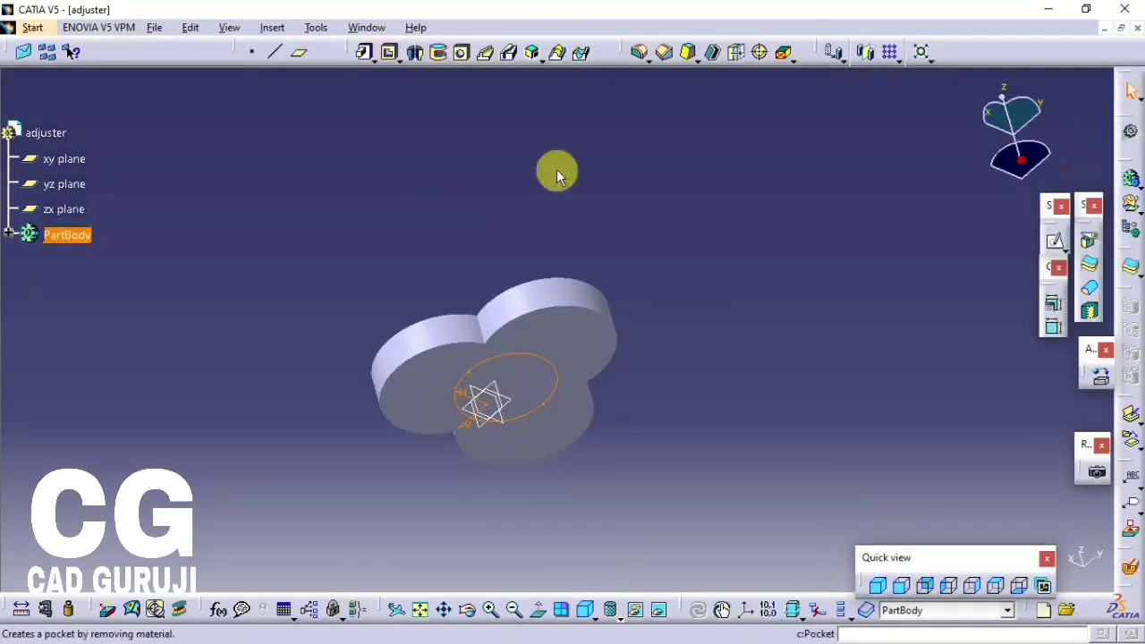
left_click(357, 53)
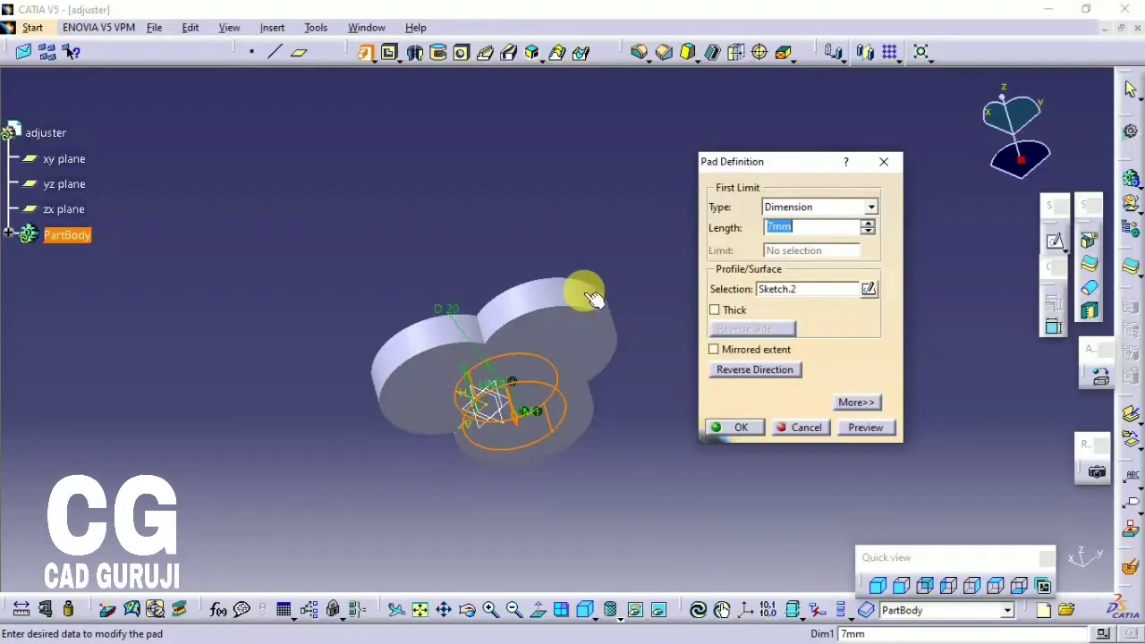
key("Return")
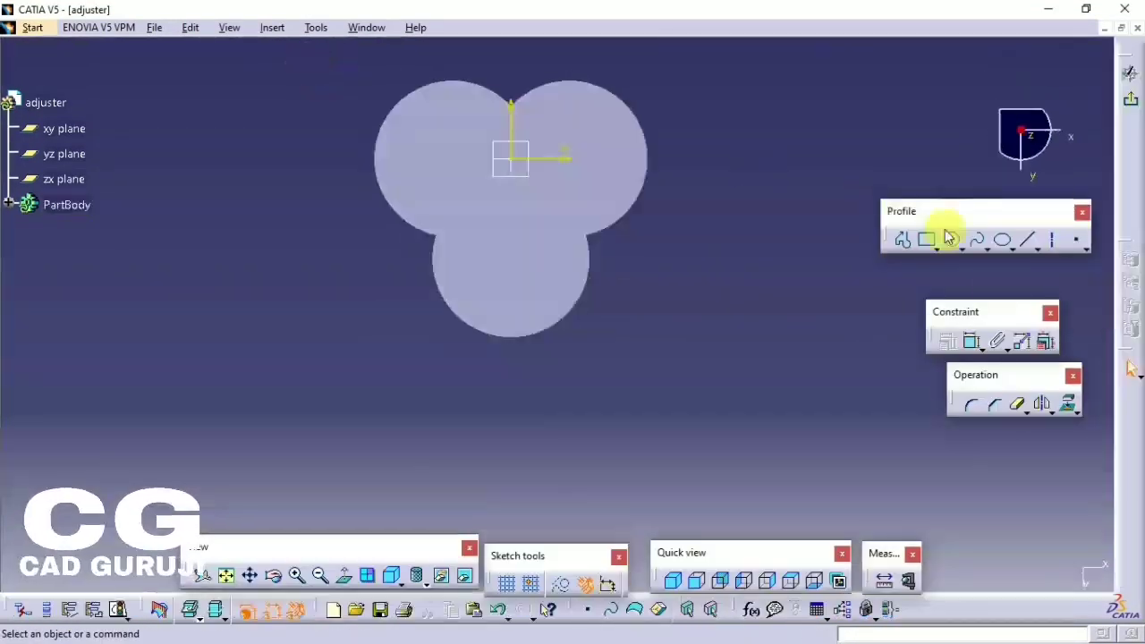
- Sketch a 10 mm diameter circle concentric with the boss circle
left_click(953, 239)
left_click(511, 192)
left_click(529, 196)
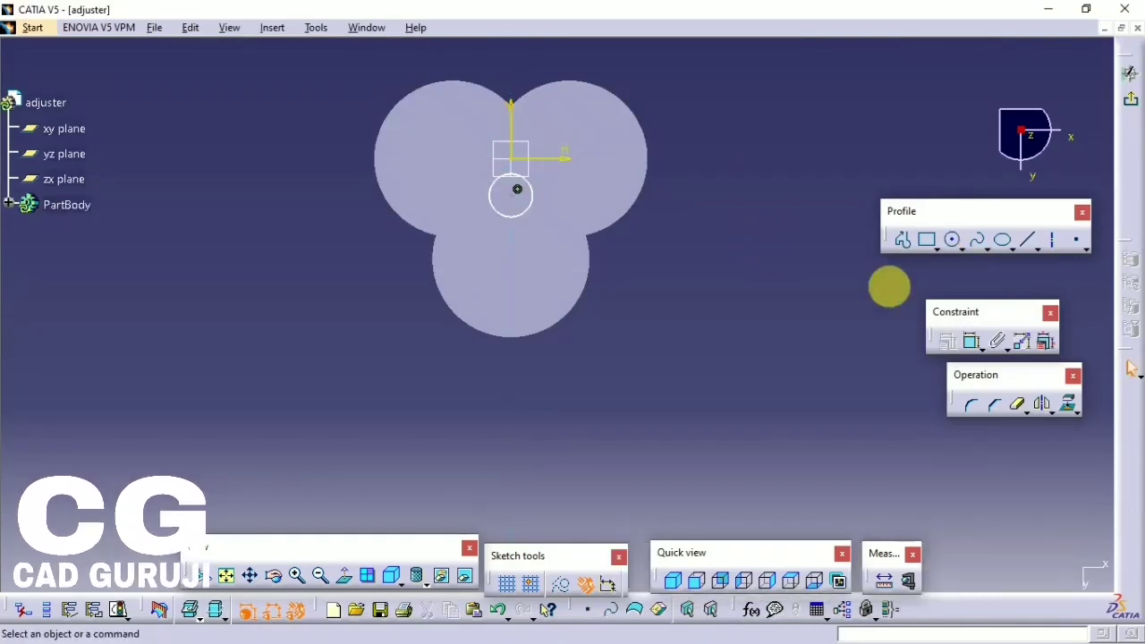
left_click(972, 341)
left_click(548, 224)
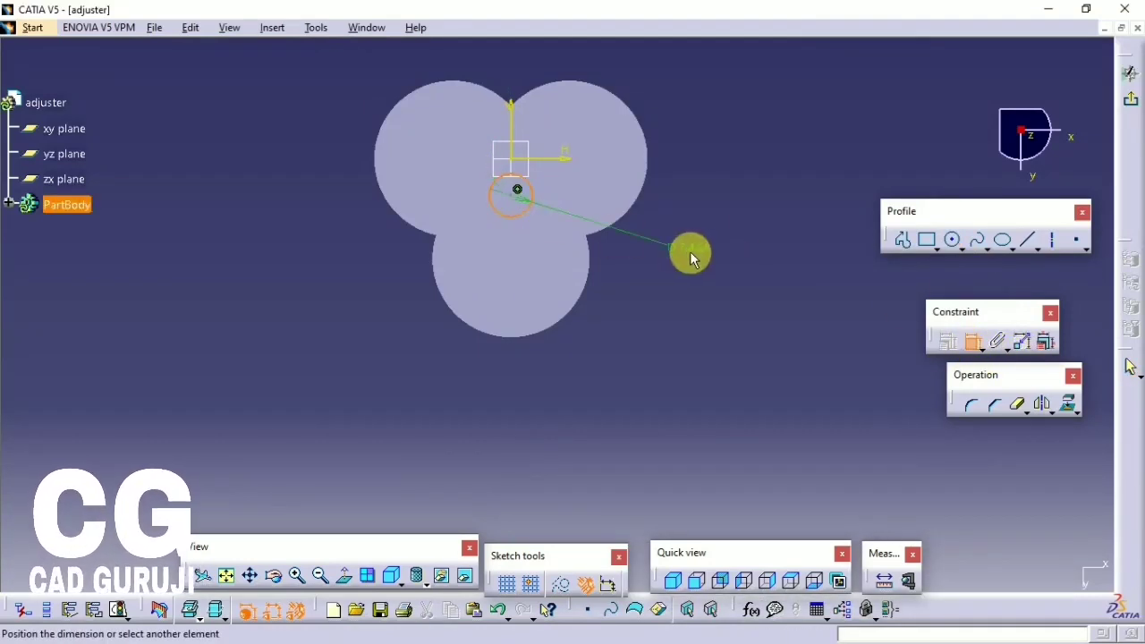
double_click(680, 246)
key("Return")
left_click(513, 191)
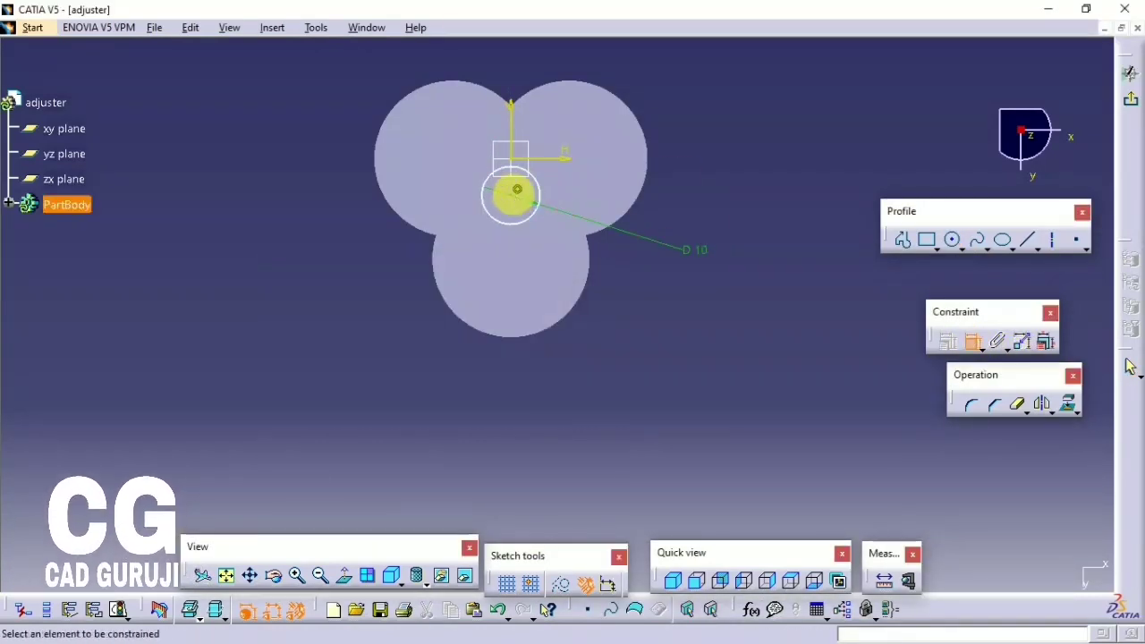
left_click(541, 240)
right_click(688, 177)
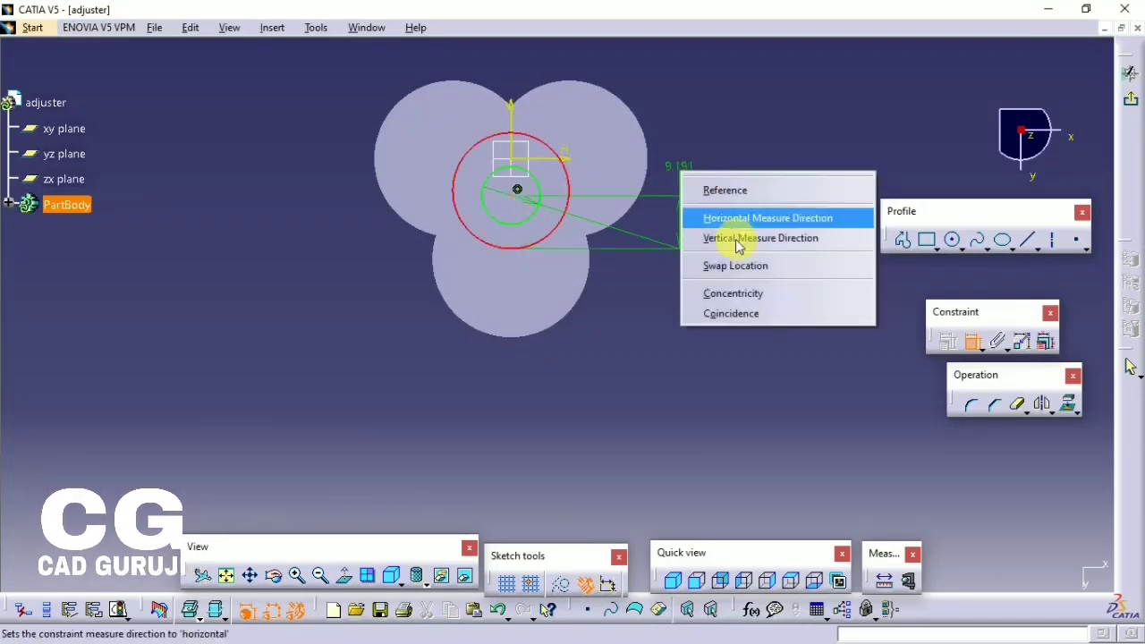
left_click(744, 294)
- Pad the 10 mm circle 50 mm into a shaft and zoom out to view the part
left_click(1127, 106)
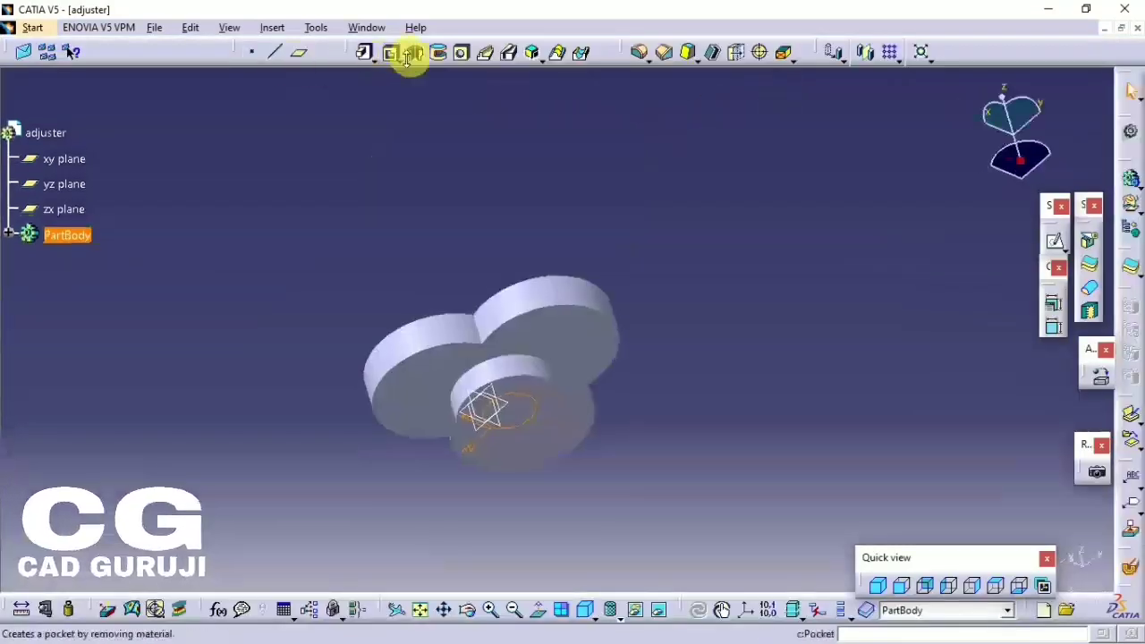
left_click(365, 54)
type("50")
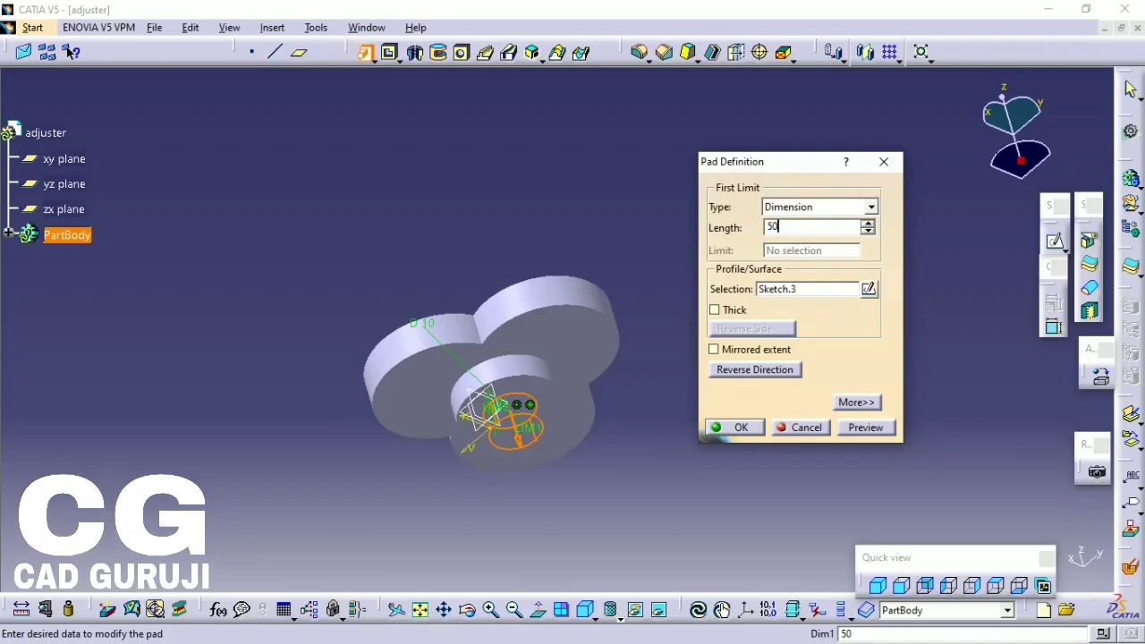
key("Return")
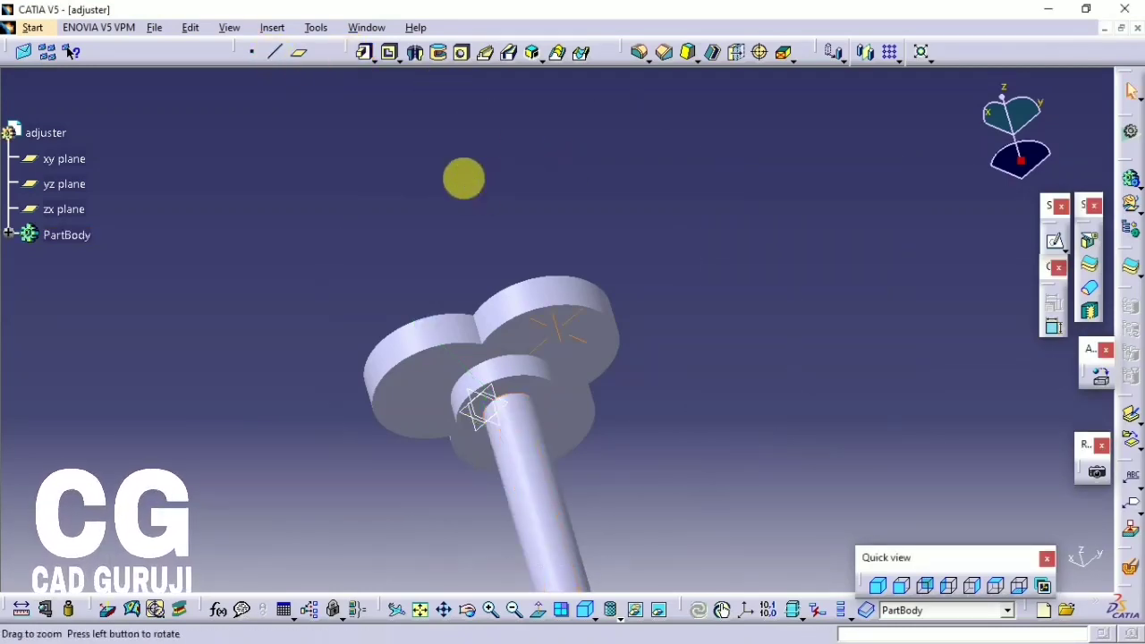
middle_click_drag(462, 176, 748, 385)
- Apply the Metal > Aluminium material from the library to the PartBody
left_click(1099, 376)
left_click(706, 145)
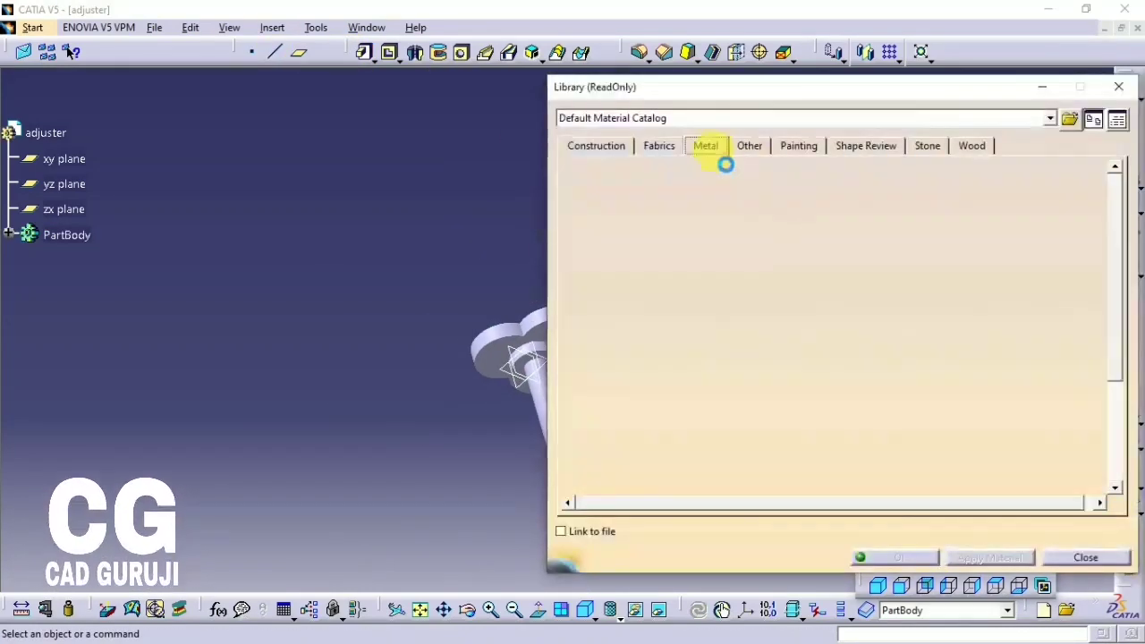
left_click(638, 224)
left_click(498, 365)
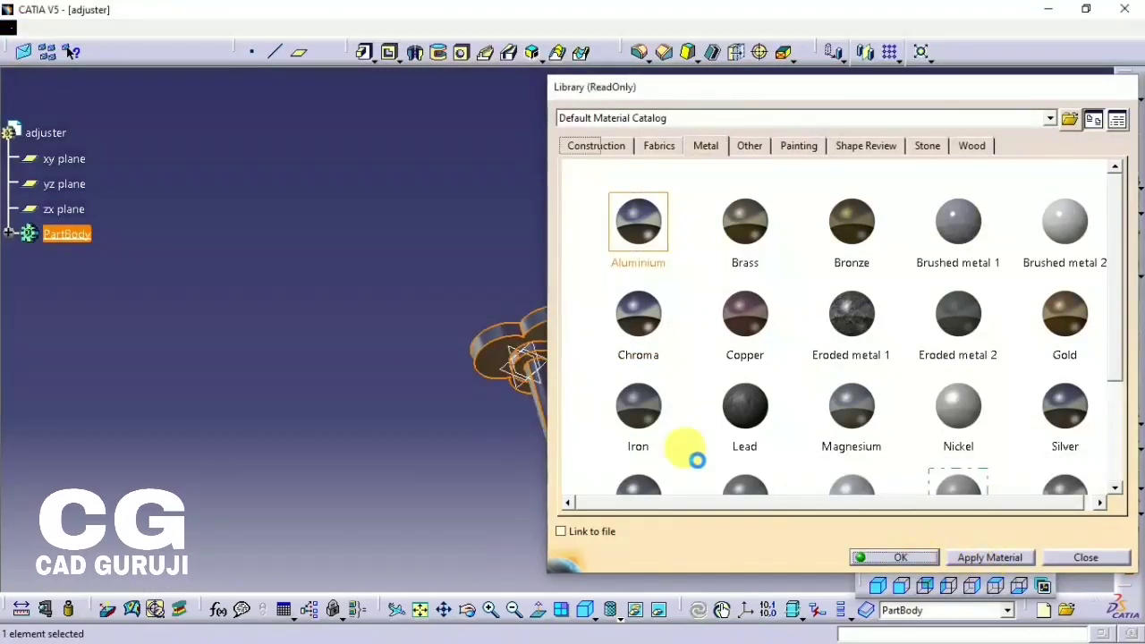
left_click(900, 557)
- In Aluminium's properties, raise Ambient, set Reflectivity to 0.37 and use the Big place reflection map
left_click(8, 234)
double_click(63, 260)
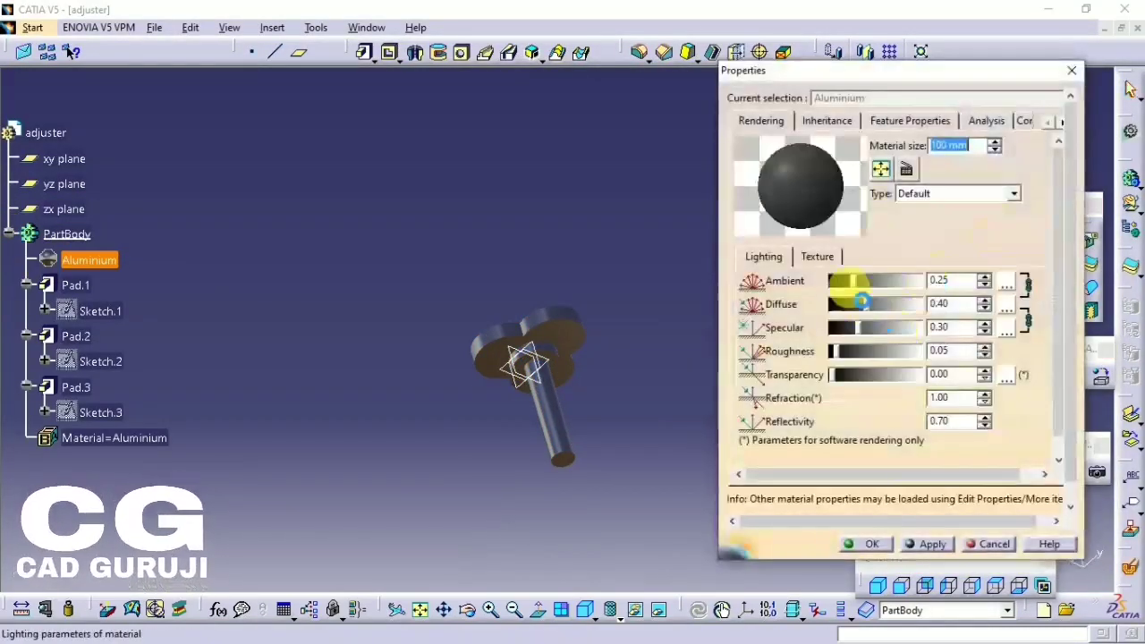
left_click_drag(856, 284, 914, 289)
left_click_drag(893, 422, 863, 421)
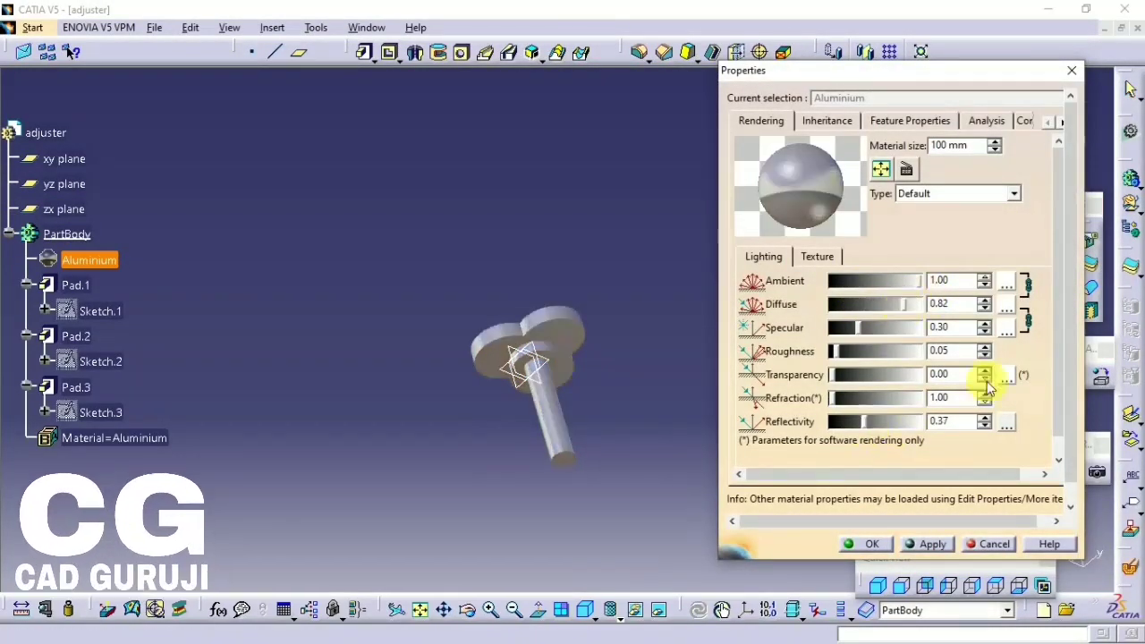
left_click(1006, 421)
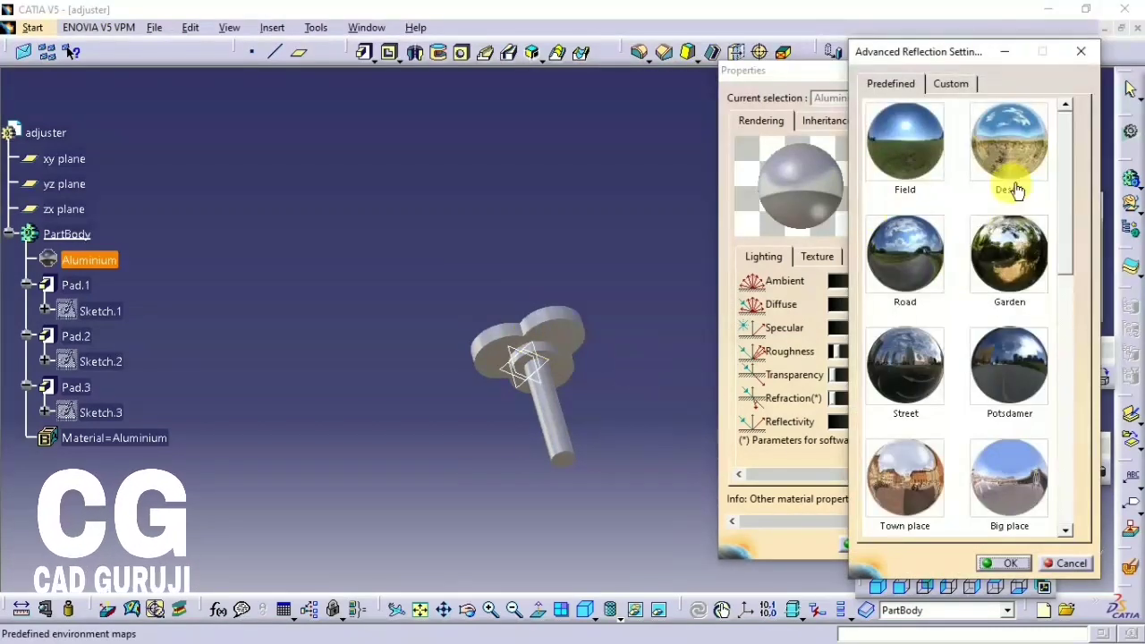
left_click(1011, 179)
left_click(1009, 474)
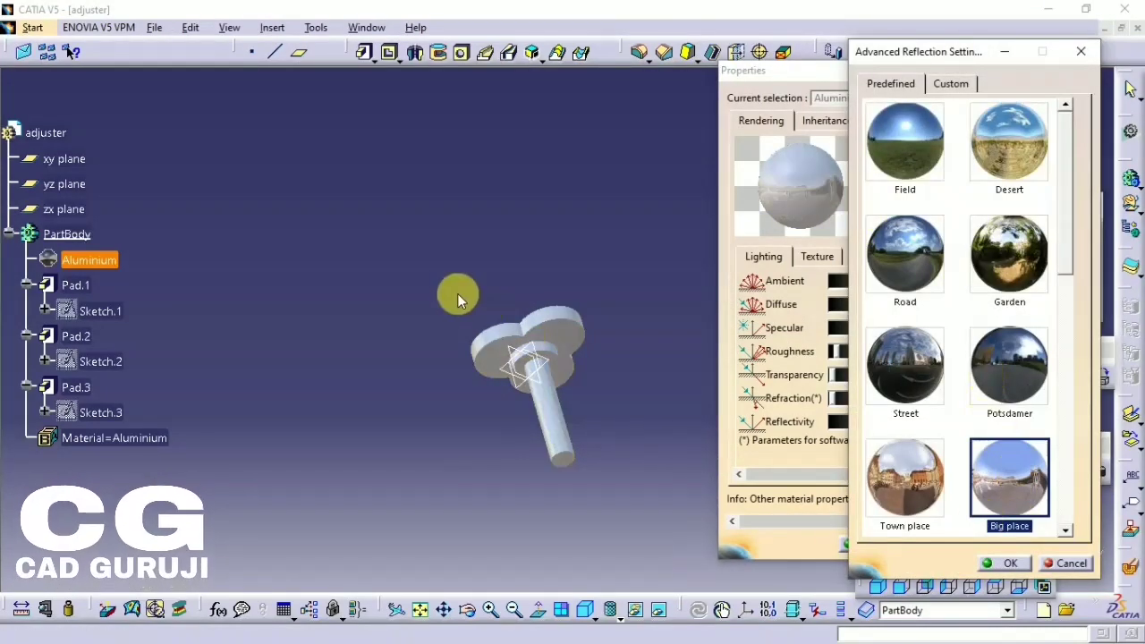
left_click(1003, 563)
mouse_move(545, 276)
middle_mouse_down()
mouse_move(467, 286)
mouse_move(528, 235)
mouse_move(477, 183)
middle_mouse_up()
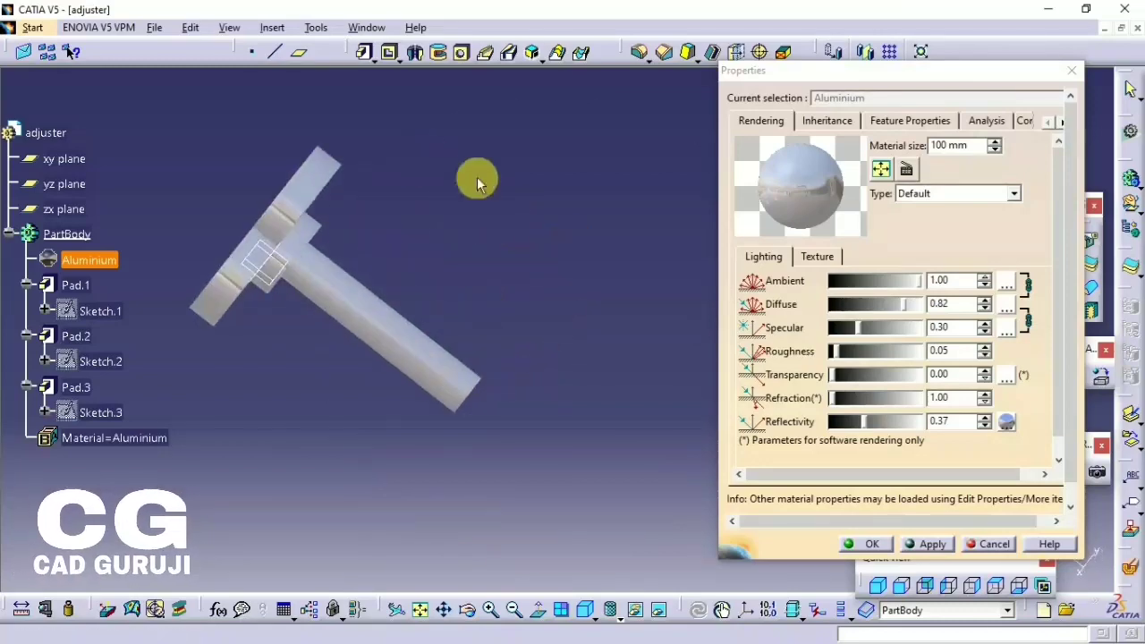
left_click(863, 544)
mouse_move(733, 486)
middle_mouse_down()
mouse_move(682, 227)
mouse_move(686, 310)
middle_mouse_up()
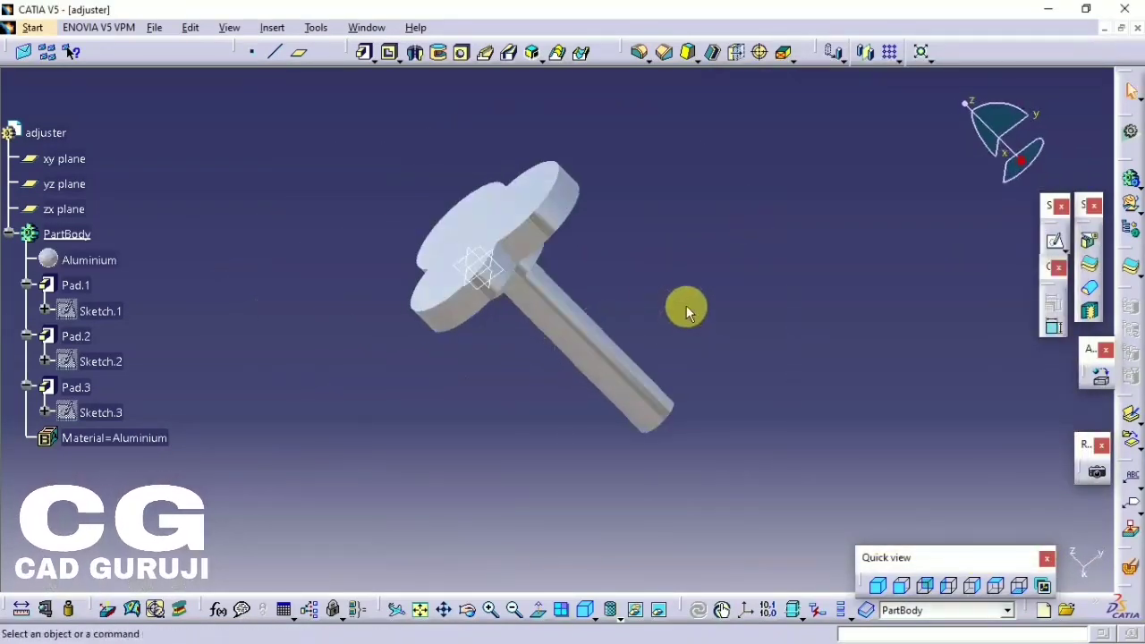
- Save adjuster.CATPart, then switch to the handle lock window and save handle lock.CATPart
key("ctrl+s")
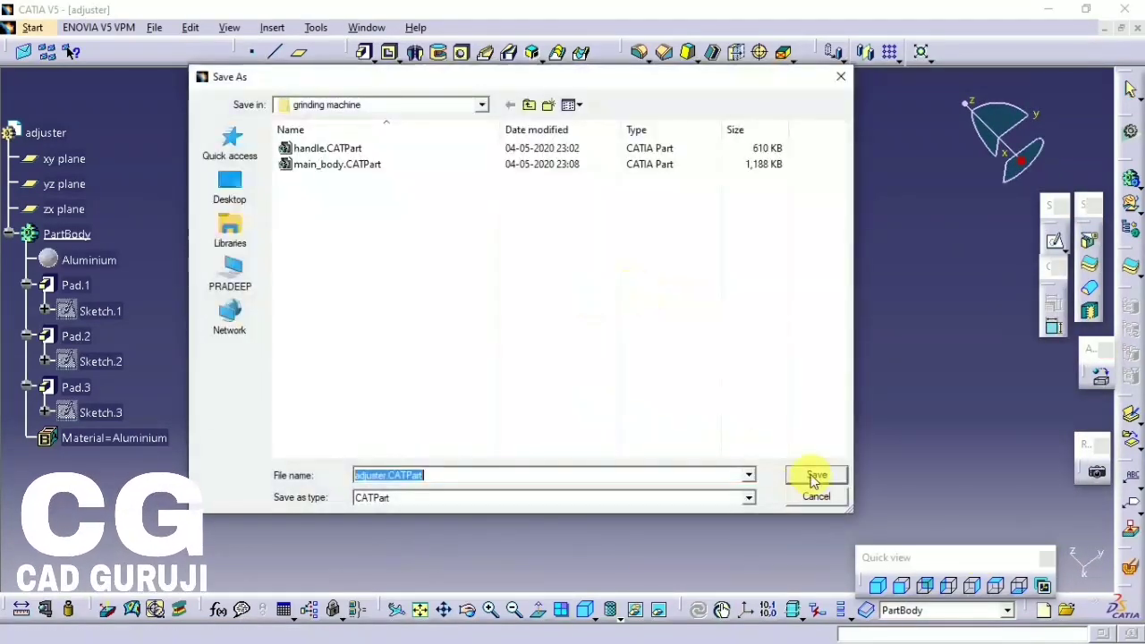
left_click(814, 481)
left_click(366, 26)
left_click(417, 133)
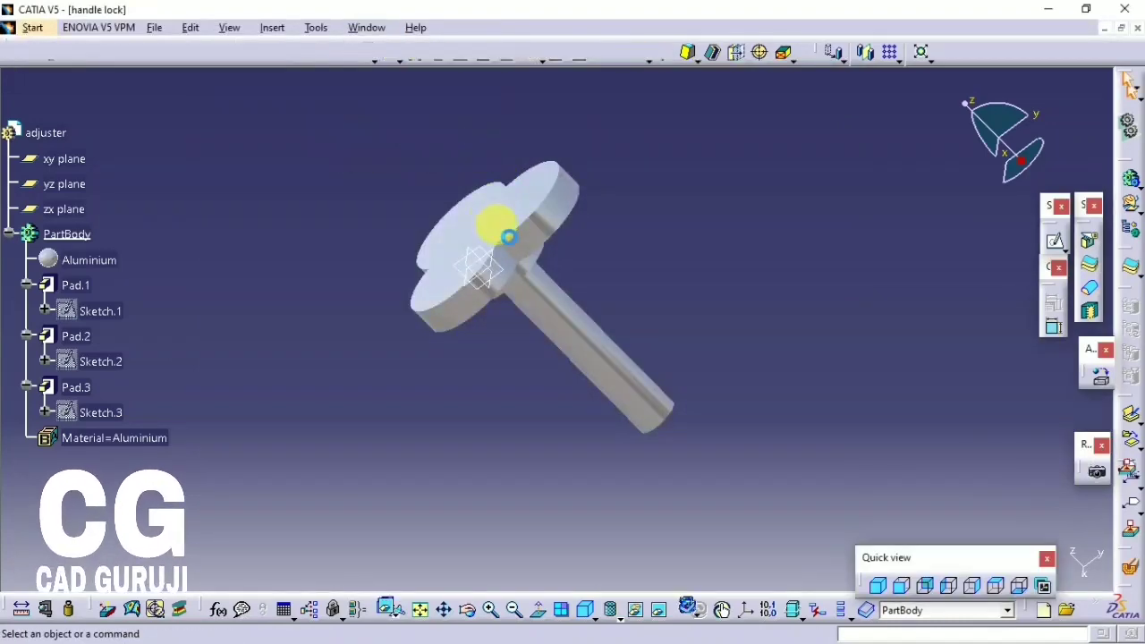
key("ctrl+s")
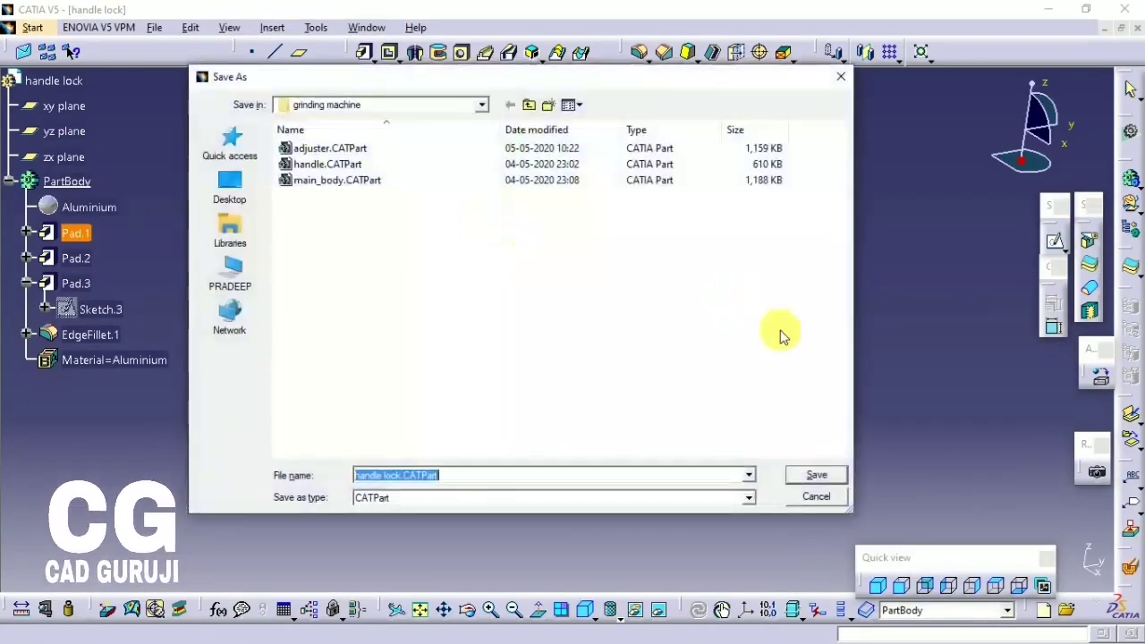
left_click(813, 476)
- Start a new Part Design part named adjuster lock
left_click(154, 27)
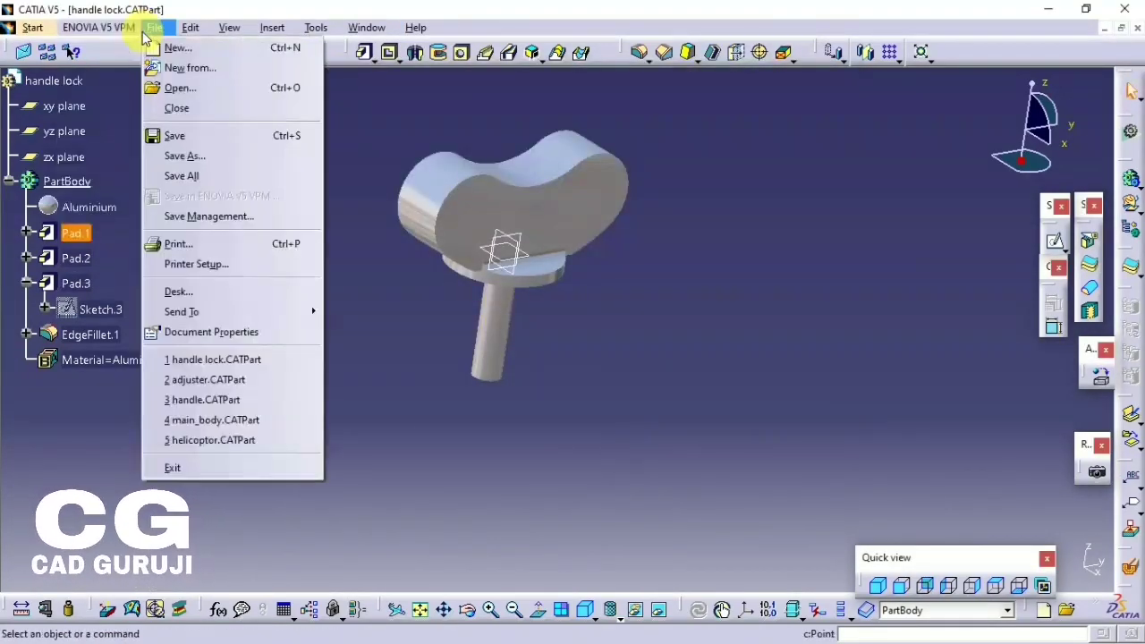
left_click(36, 28)
left_click(260, 67)
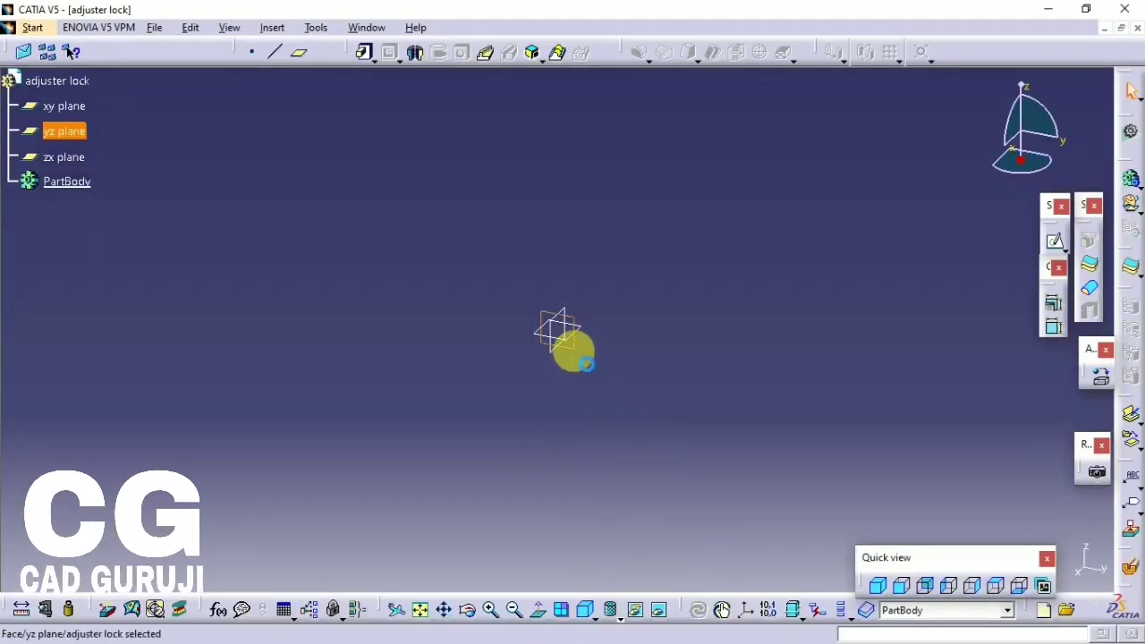
- On the xy plane, sketch a circle at the origin, constrain it to 20 mm diameter, and exit the sketcher
left_click(1086, 259)
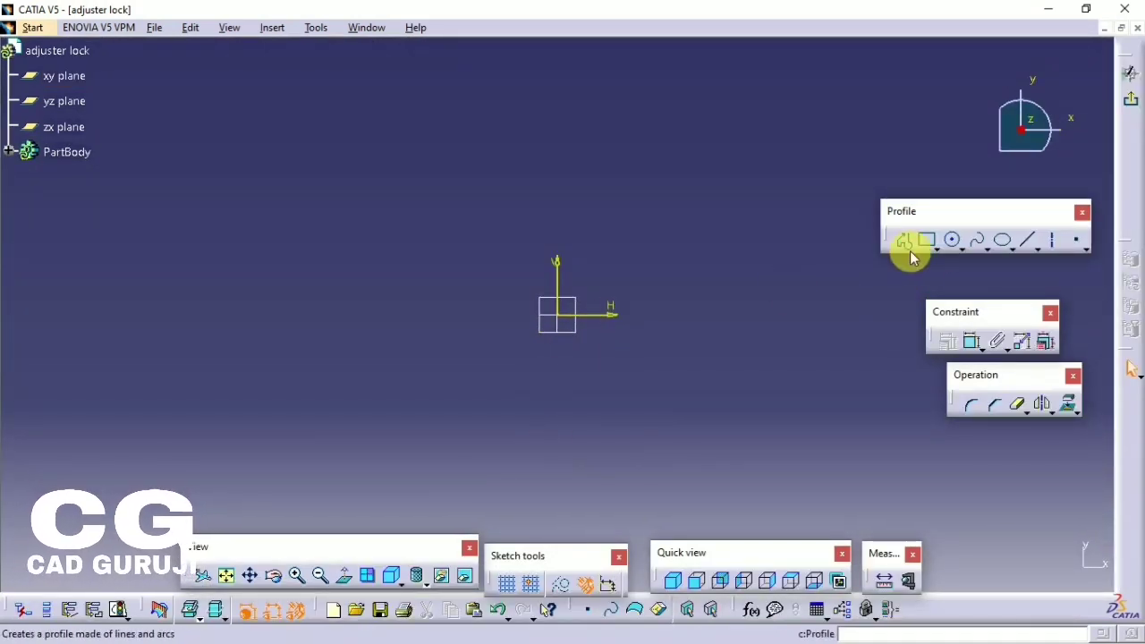
left_click(951, 239)
left_click(557, 313)
left_click(602, 311)
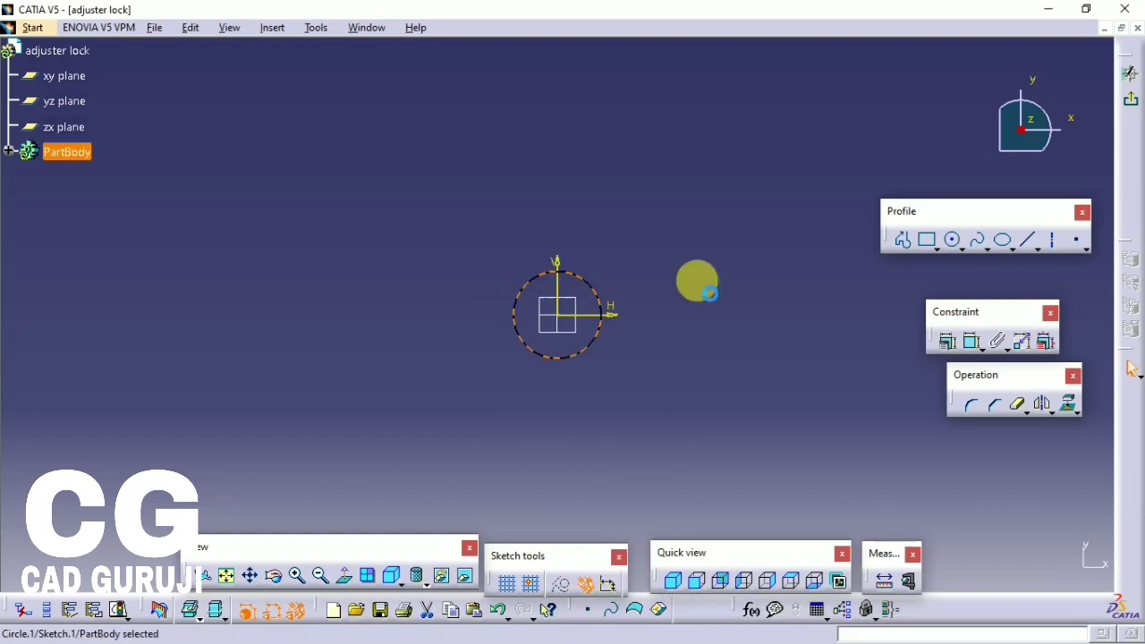
left_click(971, 340)
left_click(703, 289)
double_click(655, 287)
type("020")
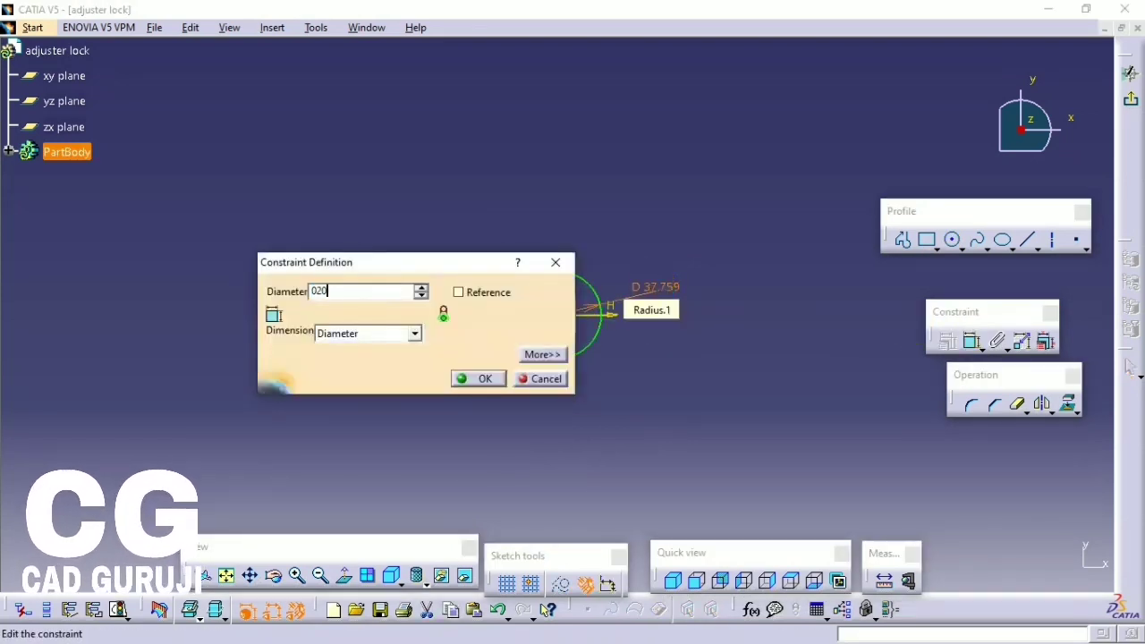
key("Return")
left_click(1128, 75)
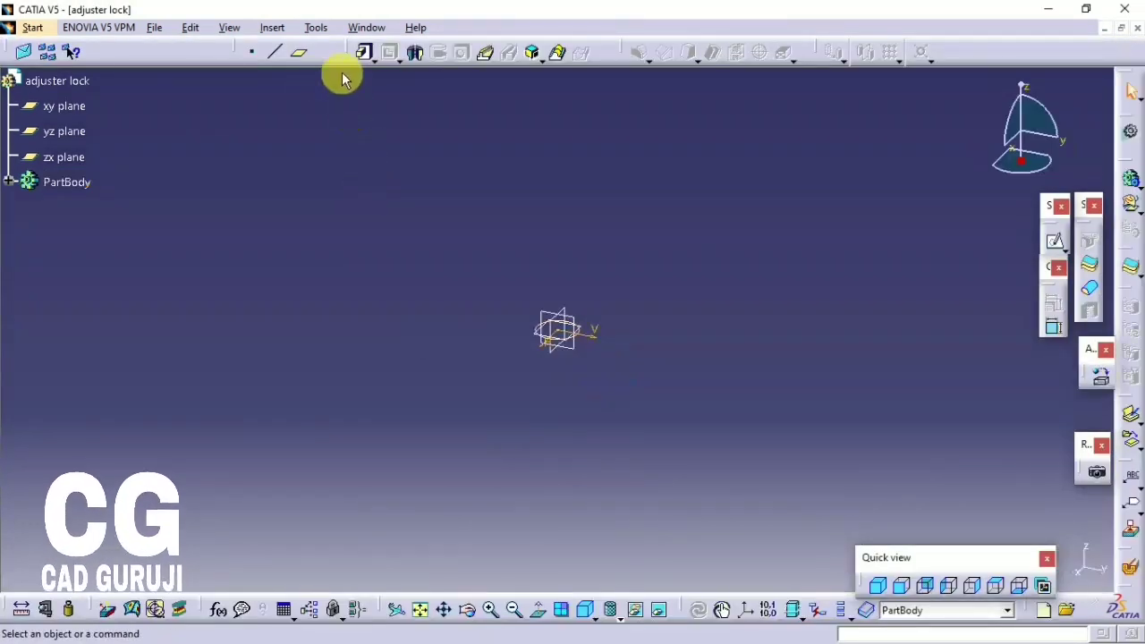
- Create Plane.1 offset 20 mm from the xy plane and open a positioned sketch on it
left_click(540, 338)
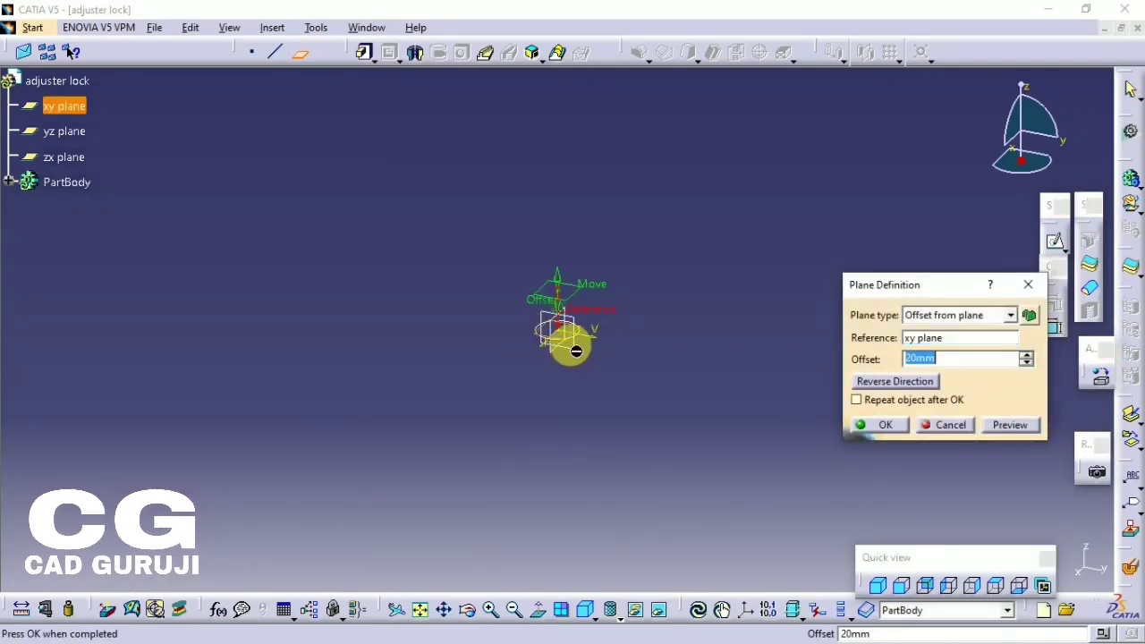
type("5")
key("Return")
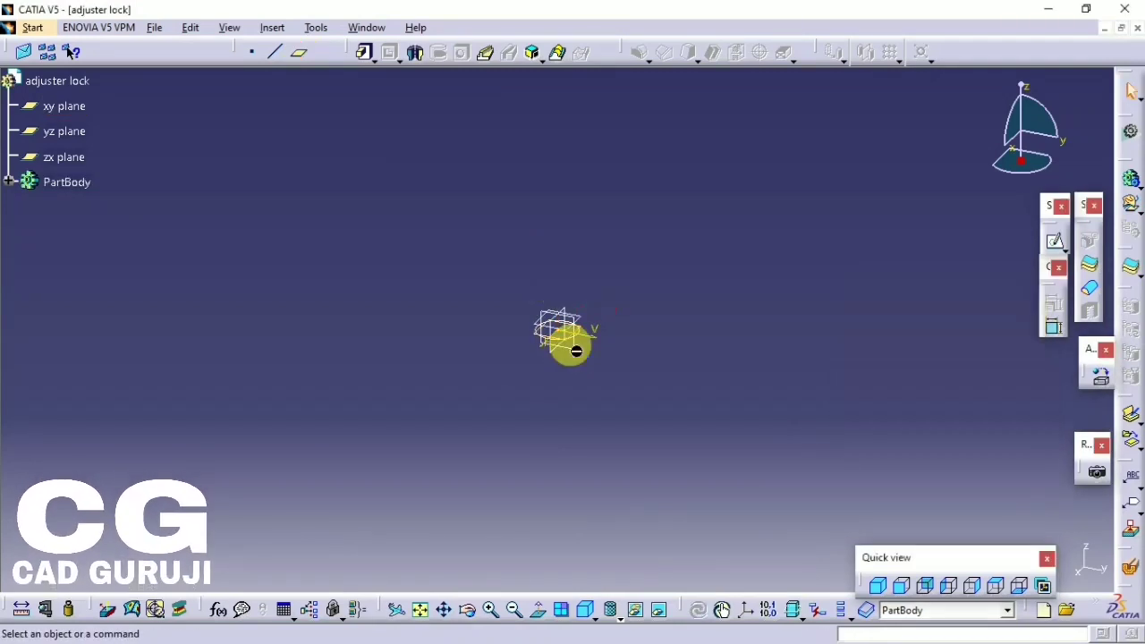
left_click(567, 319)
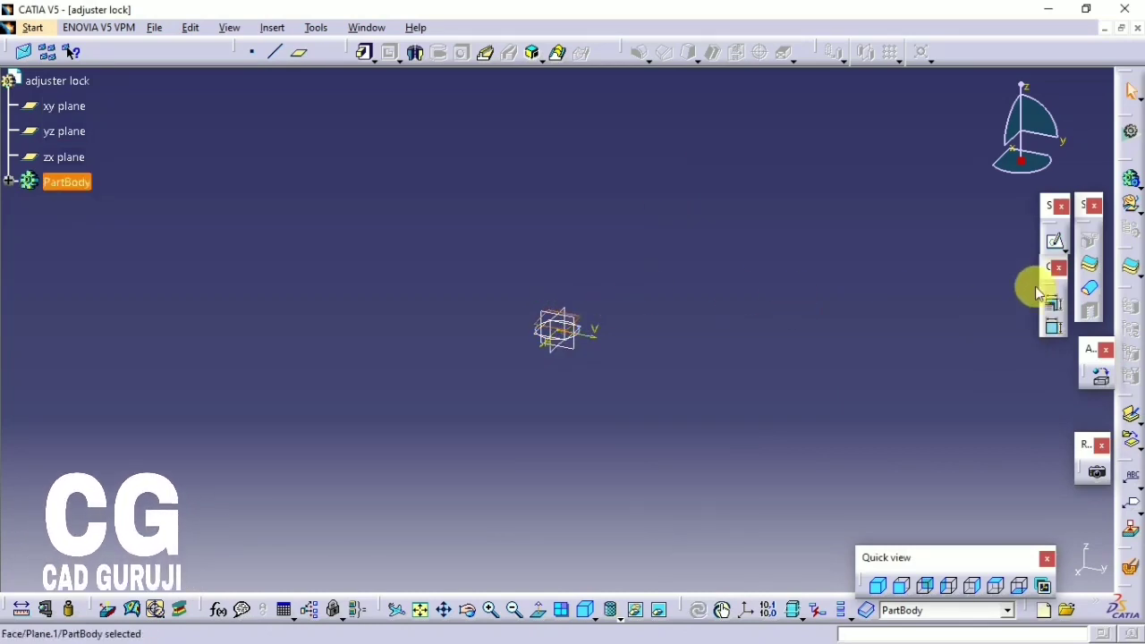
left_click(1066, 250)
left_click(1109, 263)
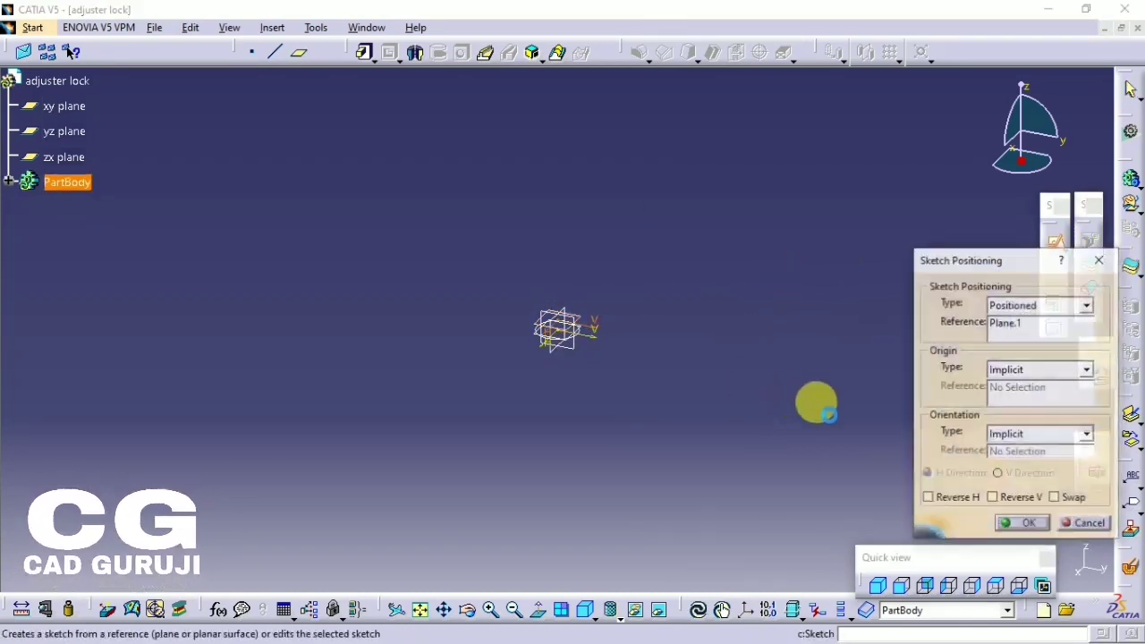
left_click(1006, 525)
- Draw a circle at the origin and constrain its diameter to 15 mm
left_click(952, 242)
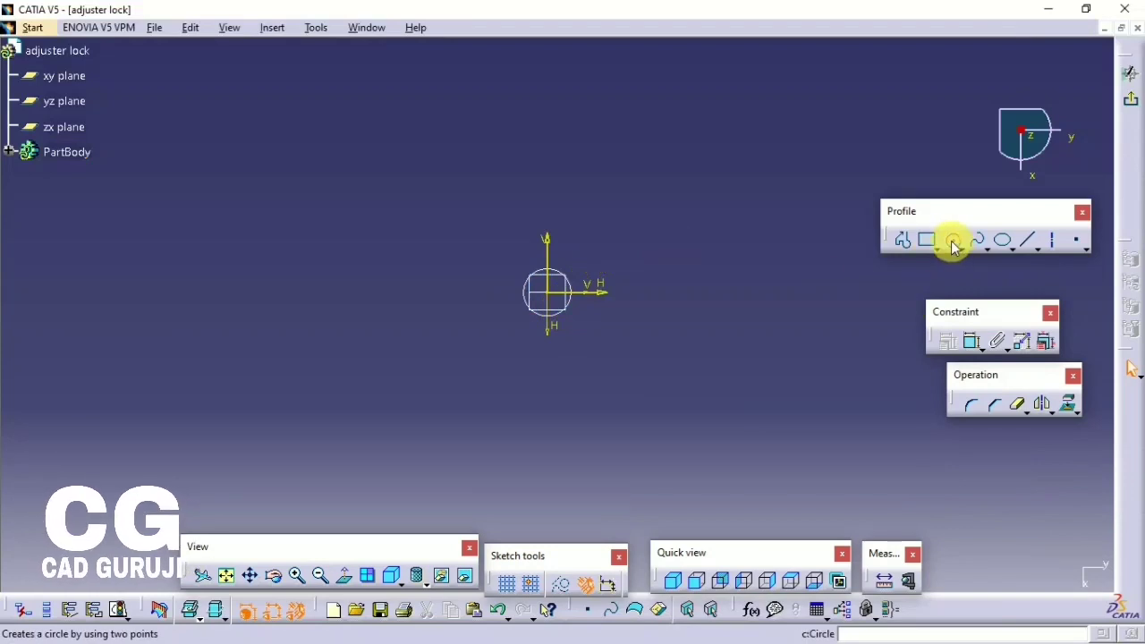
left_click(558, 298)
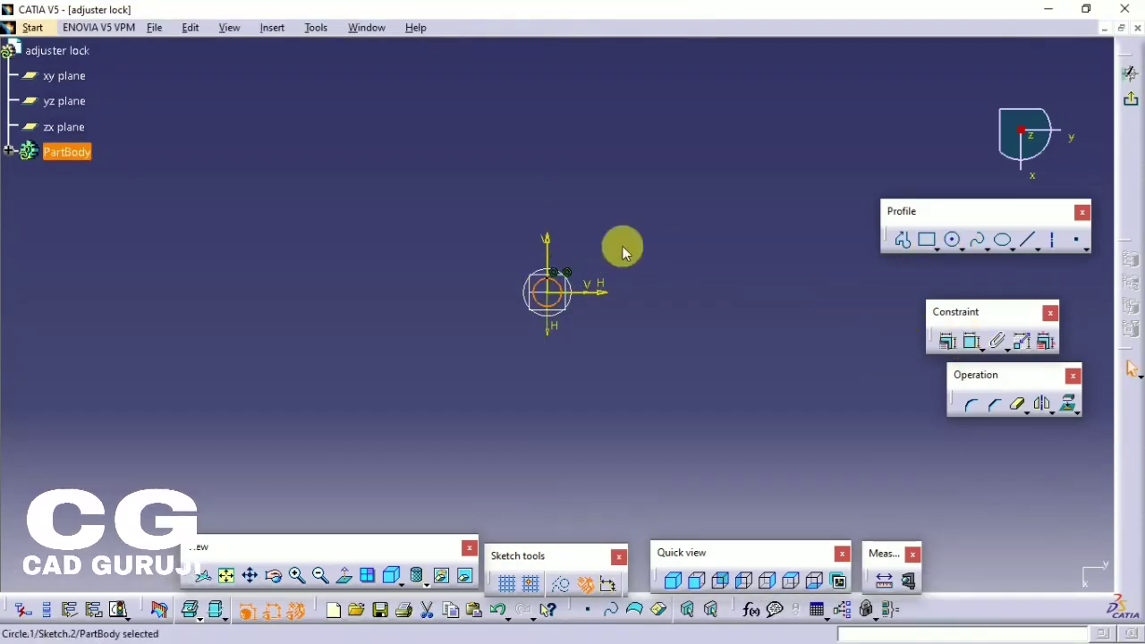
left_click(972, 341)
double_click(604, 262)
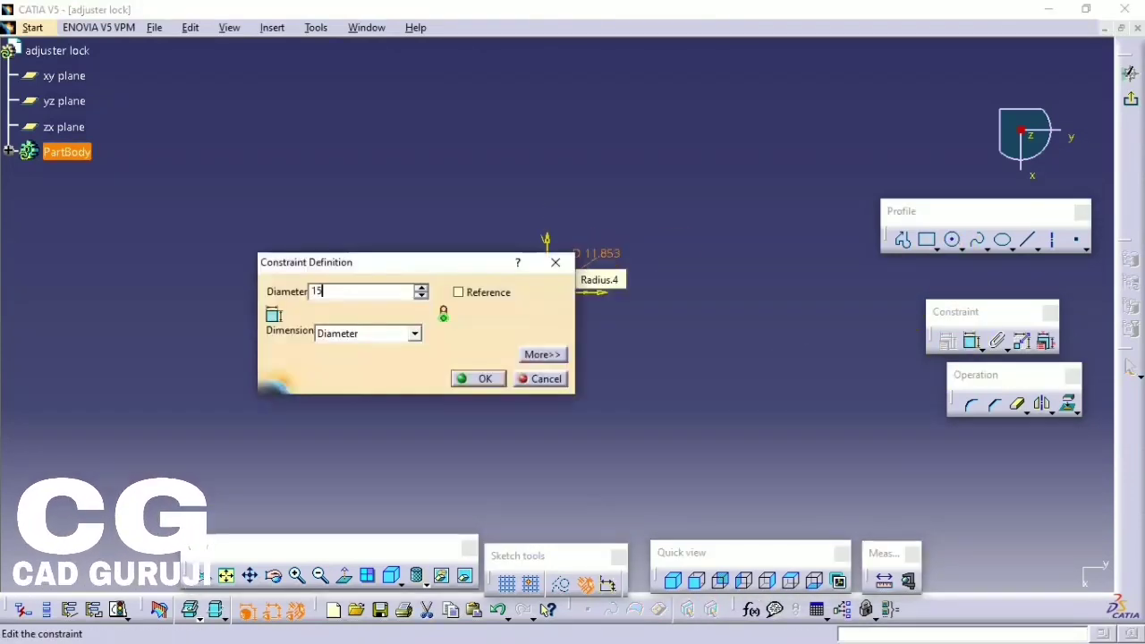
type("15")
key("Return")
left_click(1131, 101)
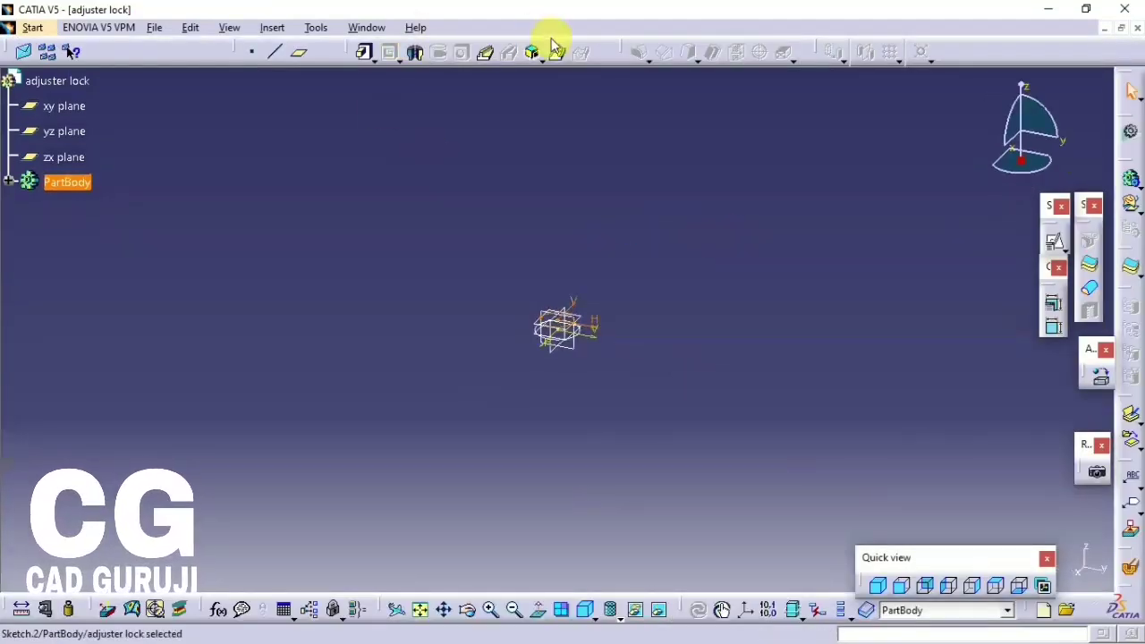
- Loft Sketch.1 and Sketch.2 into a multi-sections solid tapering from 20 mm to 15 mm diameter
left_click(558, 52)
middle_click_drag(506, 276, 567, 399)
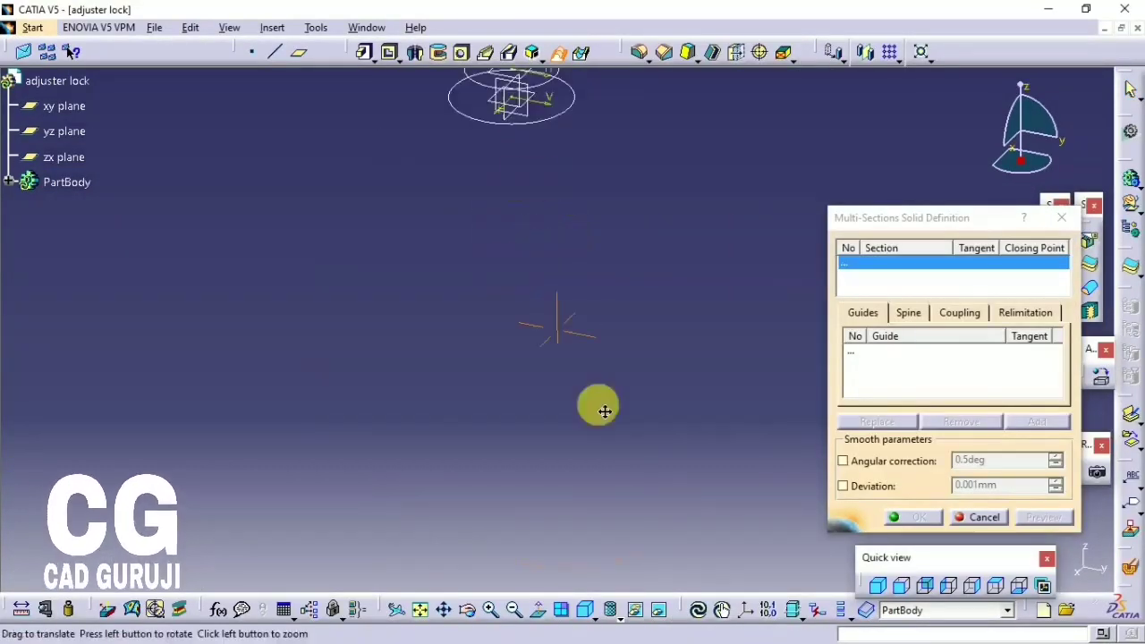
left_click(565, 348)
left_click(912, 517)
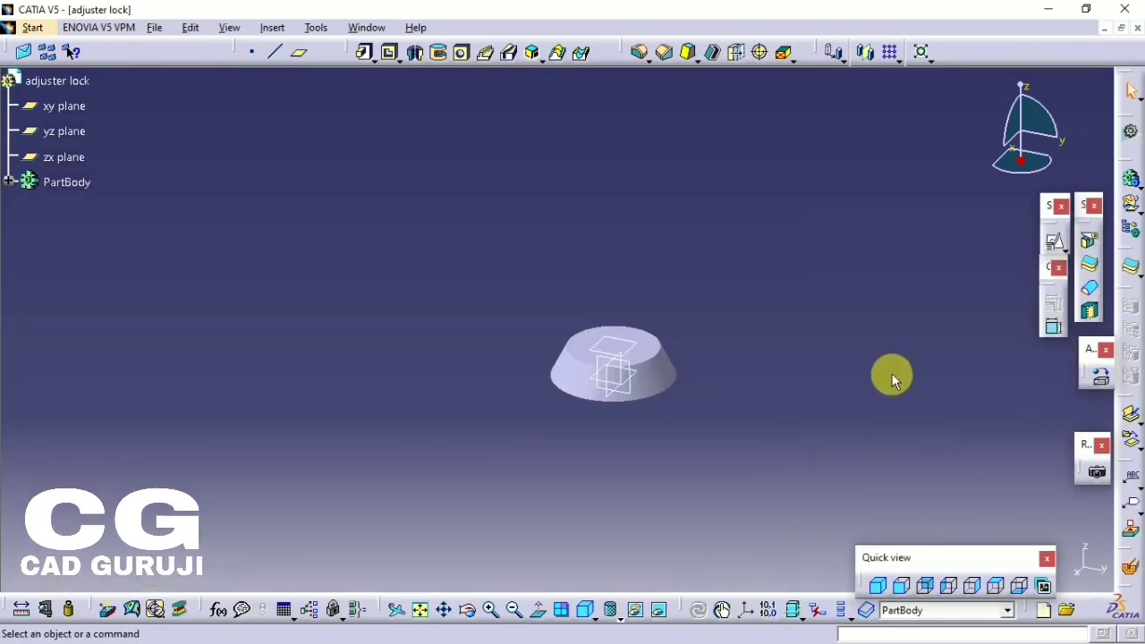
left_click(463, 52)
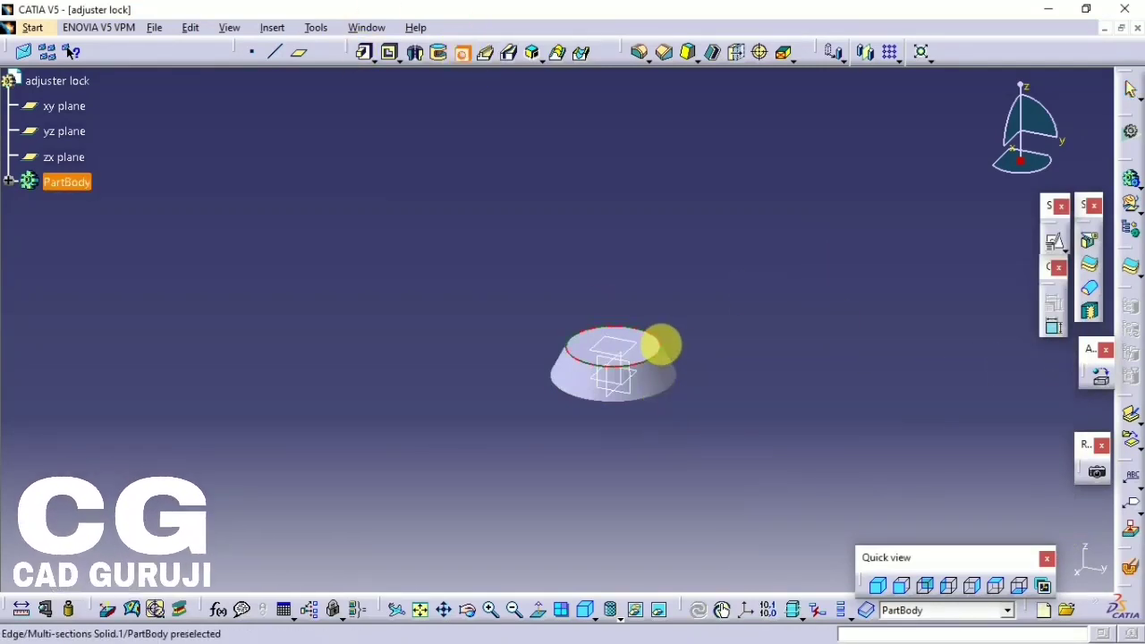
- Bore a 10 mm Up To Last hole from the frustum's top face through the solid
left_click(661, 345)
left_click(769, 219)
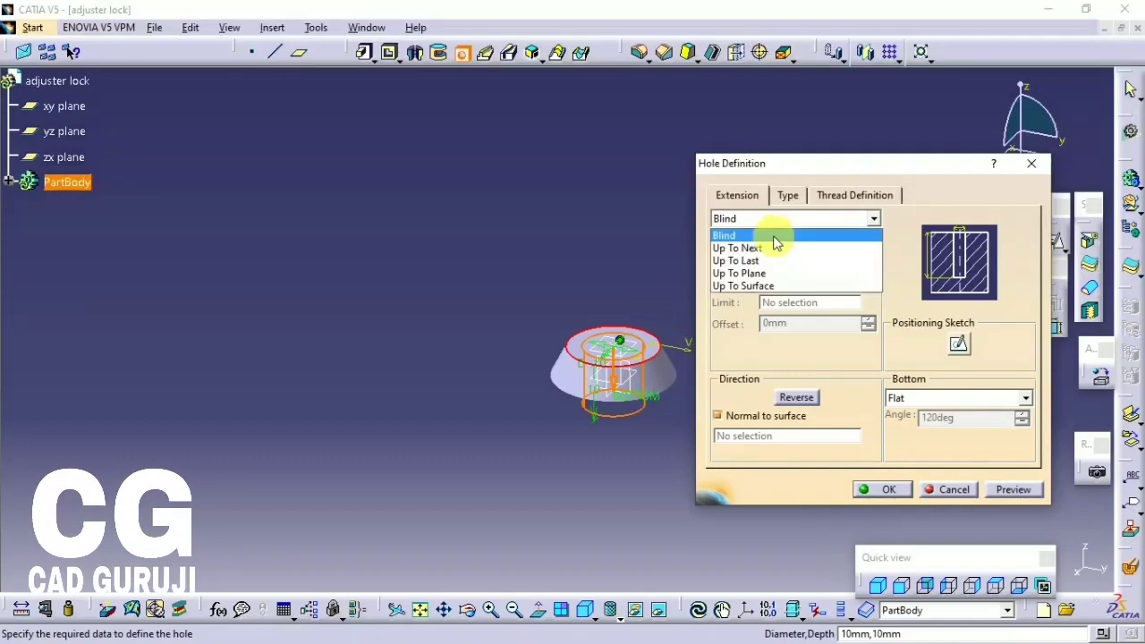
left_click(765, 259)
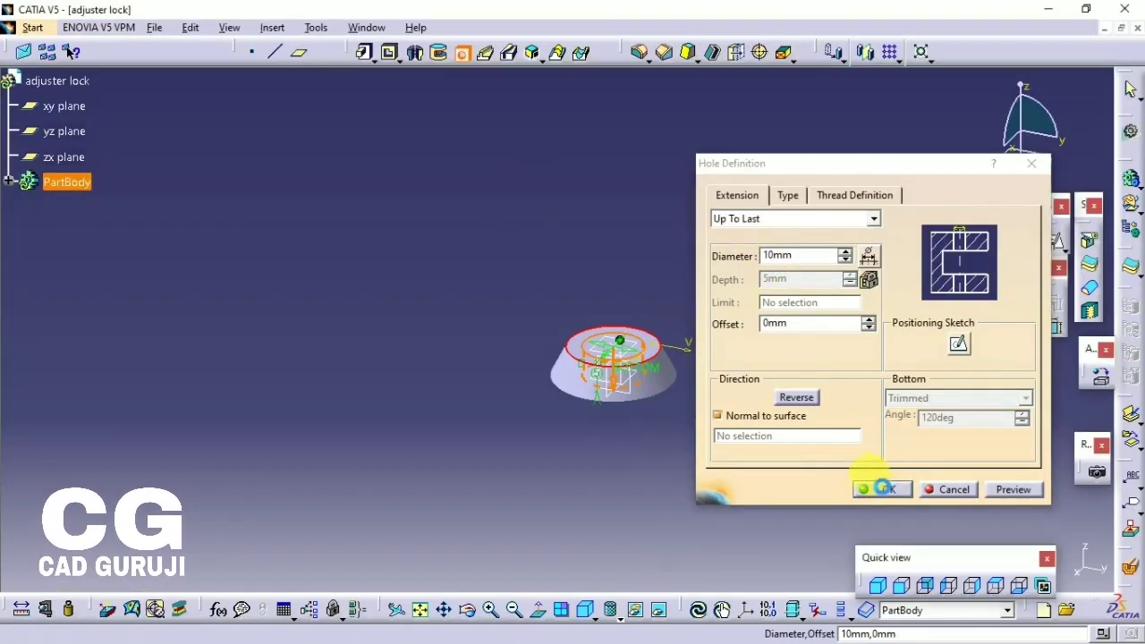
left_click(882, 489)
middle_click_drag(620, 332, 588, 396)
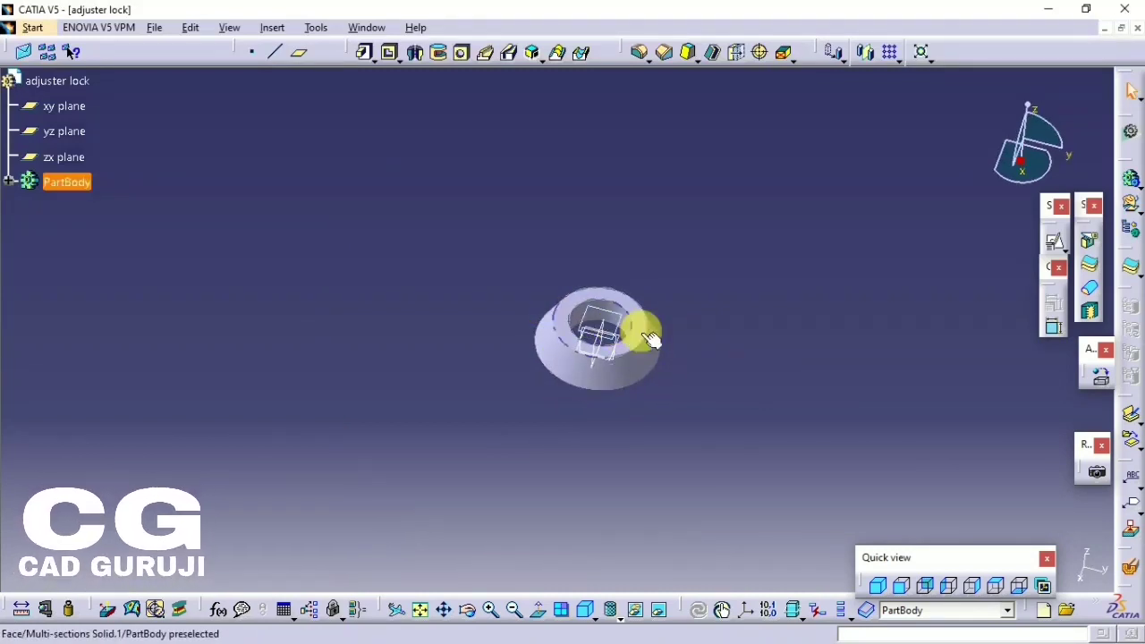
middle_click_drag(638, 332, 618, 388)
- Open a sketch on the yz plane and draw a circle constrained to 15 mm diameter
left_click(626, 375)
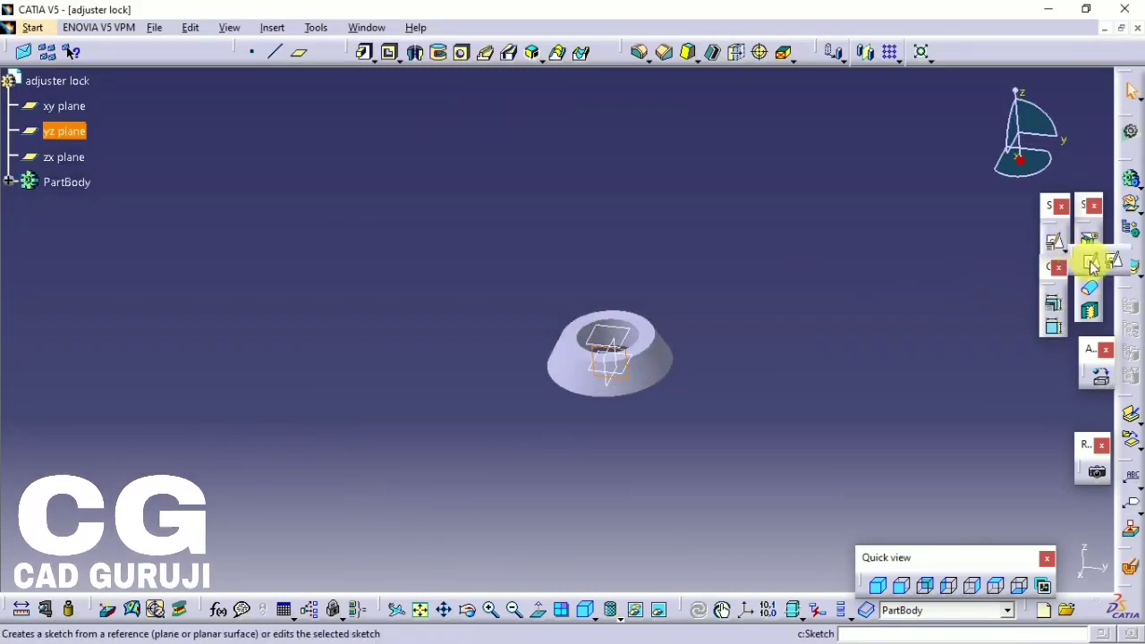
left_click(1088, 255)
middle_click_drag(653, 268, 567, 199)
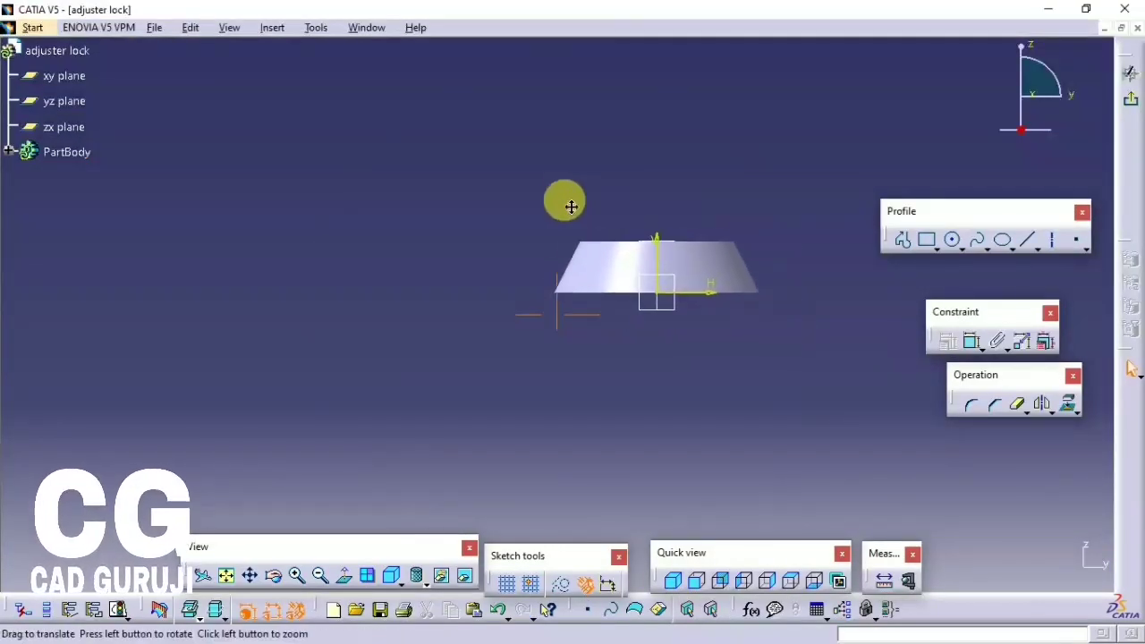
left_click(951, 240)
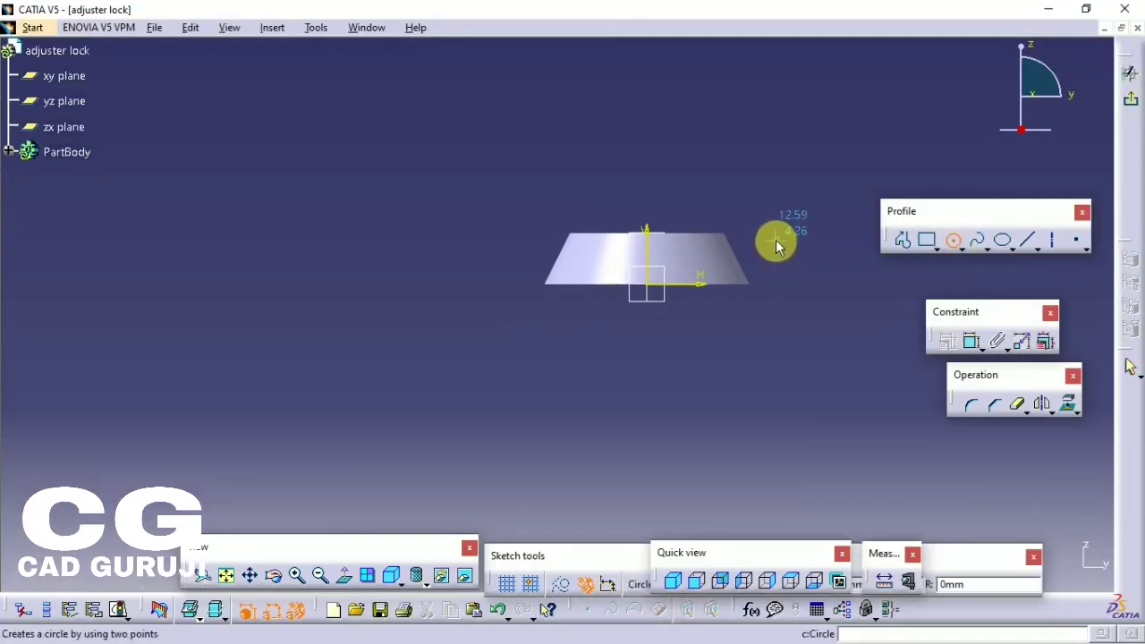
left_click(458, 206)
left_click(459, 180)
left_click(972, 342)
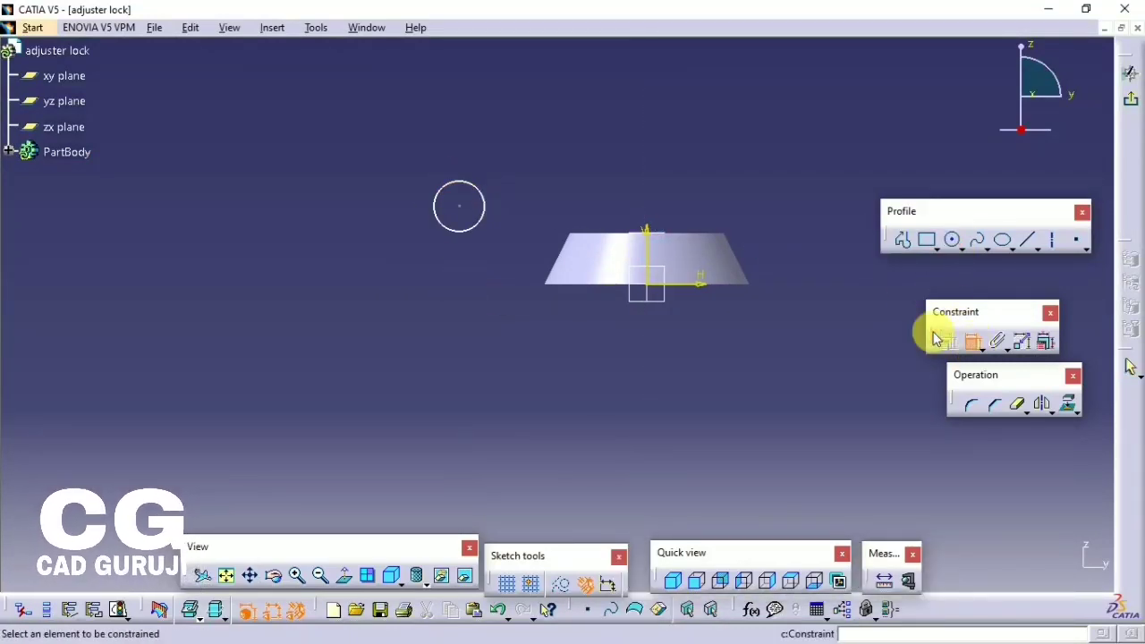
left_click(475, 189)
double_click(477, 128)
type("1")
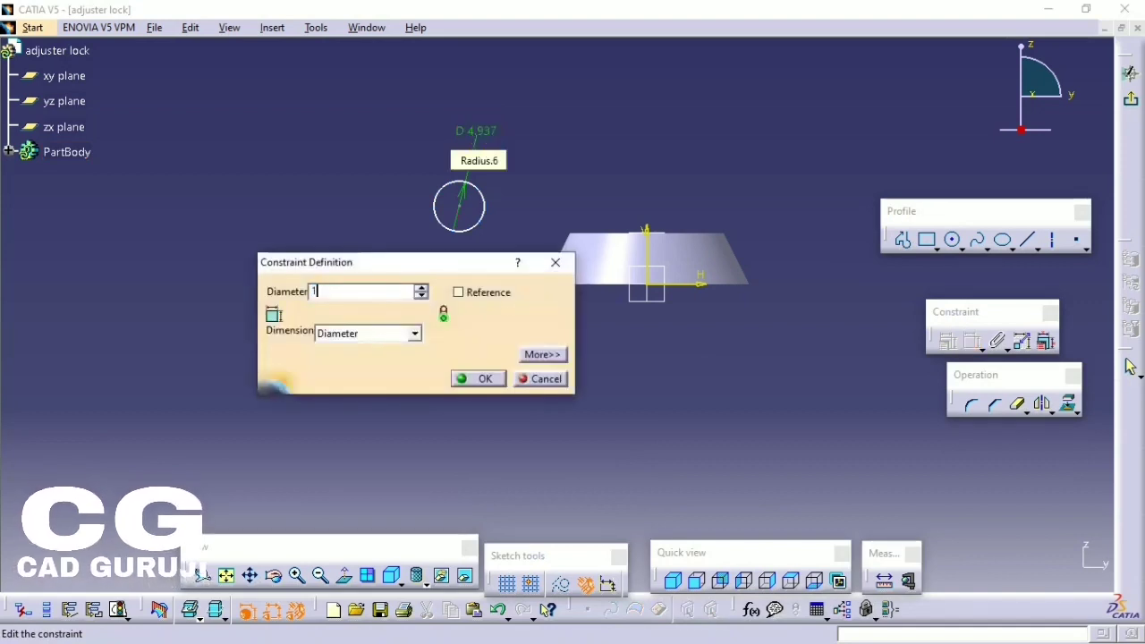
type("5")
key("Return")
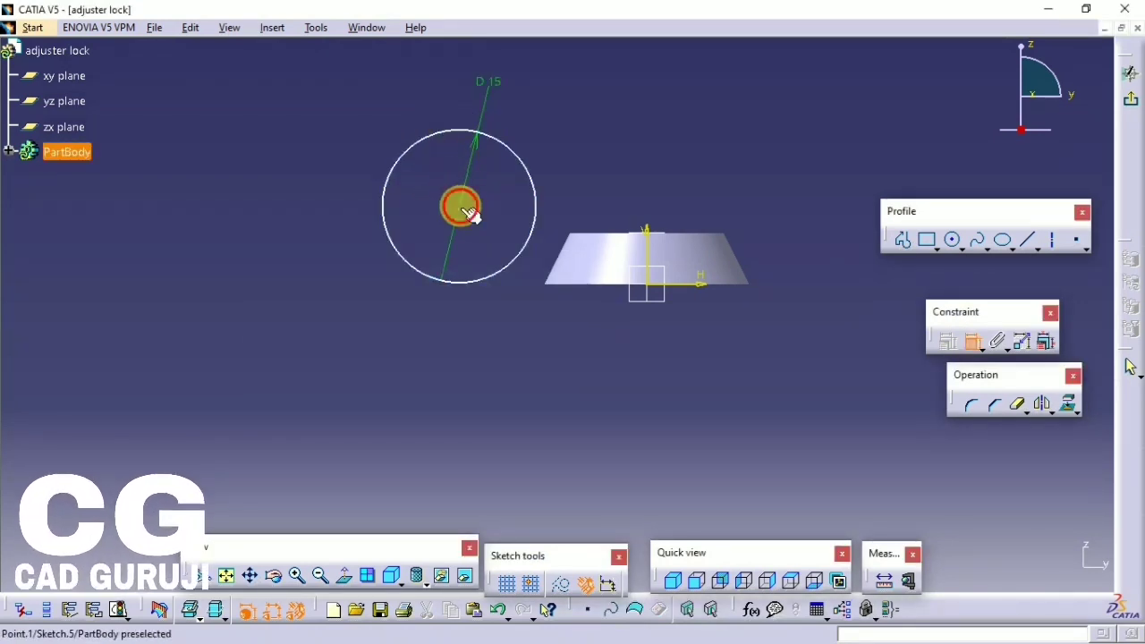
- Move the 15 mm circle up and to the left of the frustum
left_click(465, 209)
double_click(475, 128)
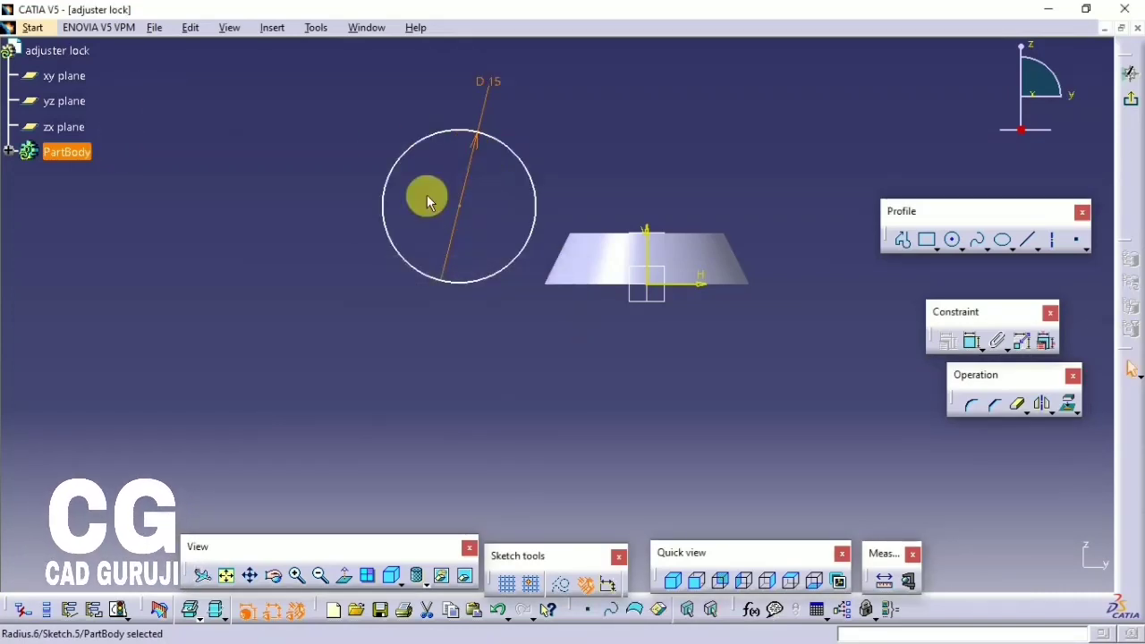
left_click_drag(463, 212, 418, 144)
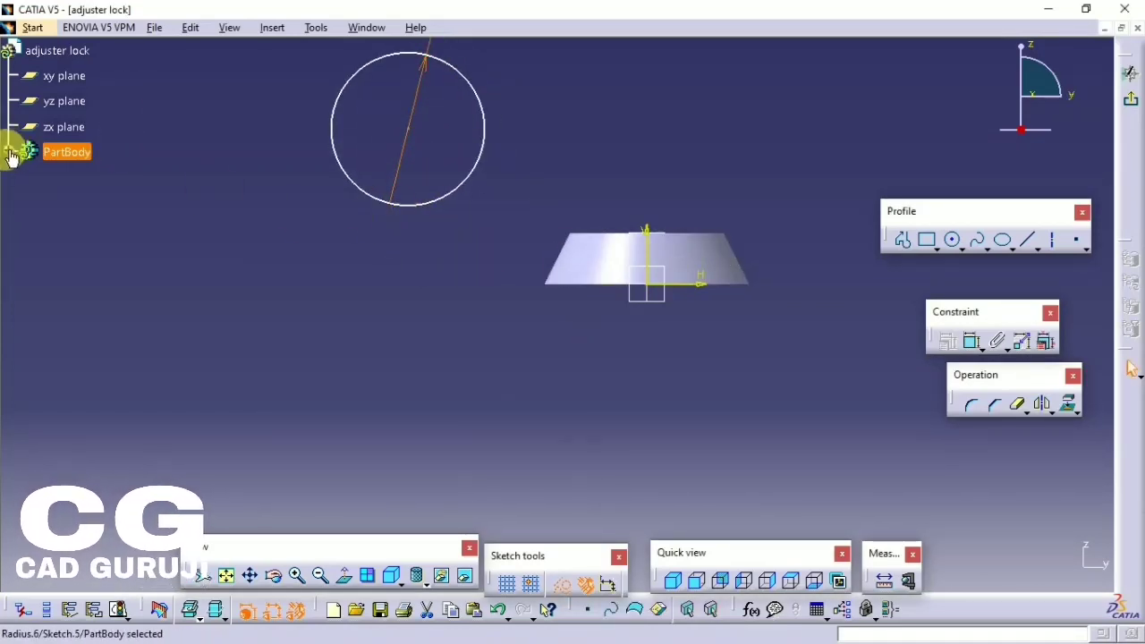
left_click(125, 204)
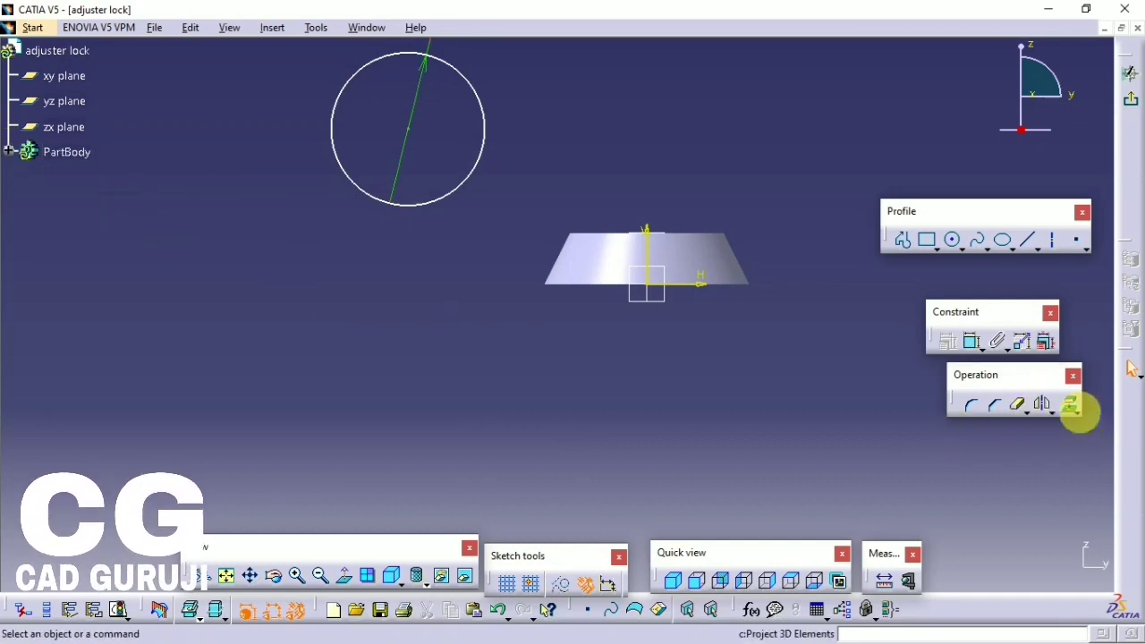
left_click(1128, 417)
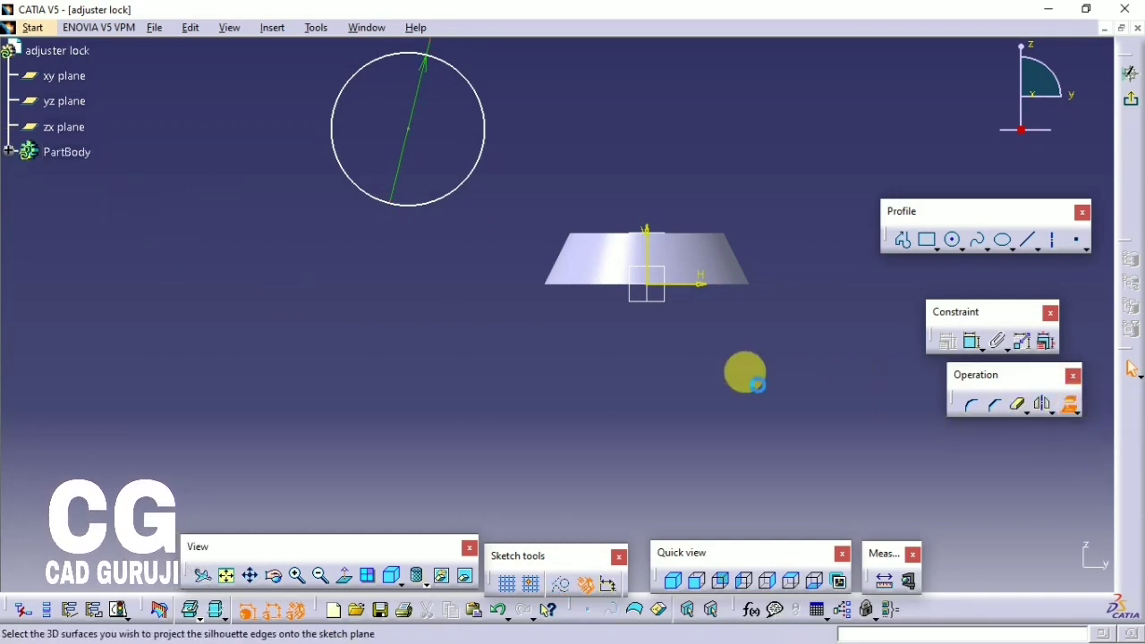
- Project the frustum's top and bottom edges into the sketch with Project 3D Elements
left_click(567, 249)
left_click(687, 363)
left_click(1075, 411)
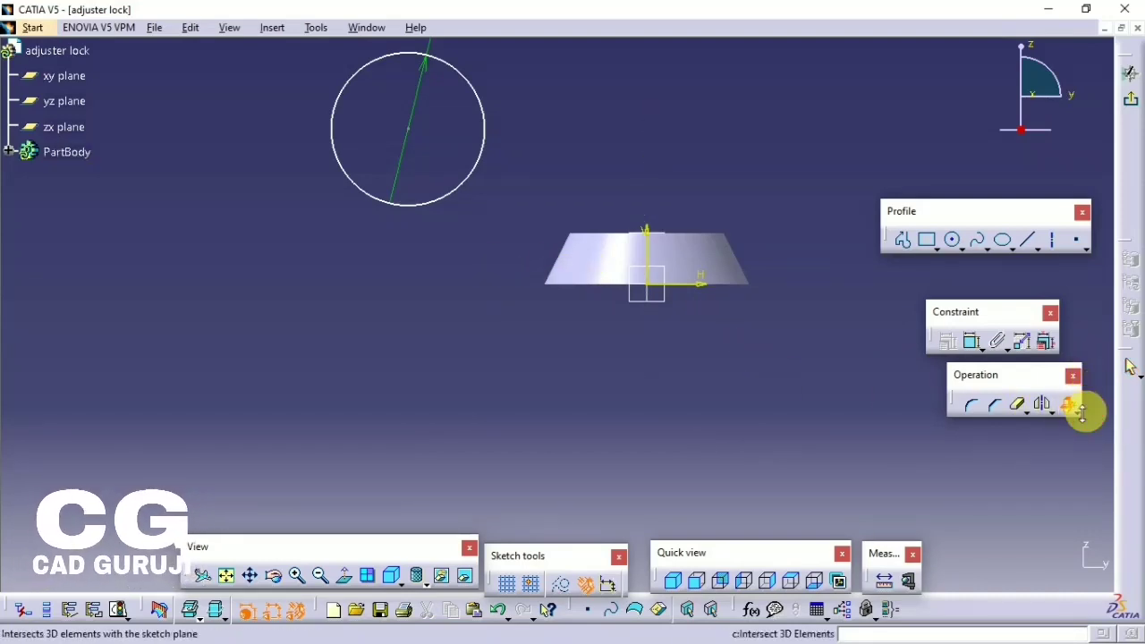
left_click(1129, 425)
left_click(587, 274)
left_click(687, 362)
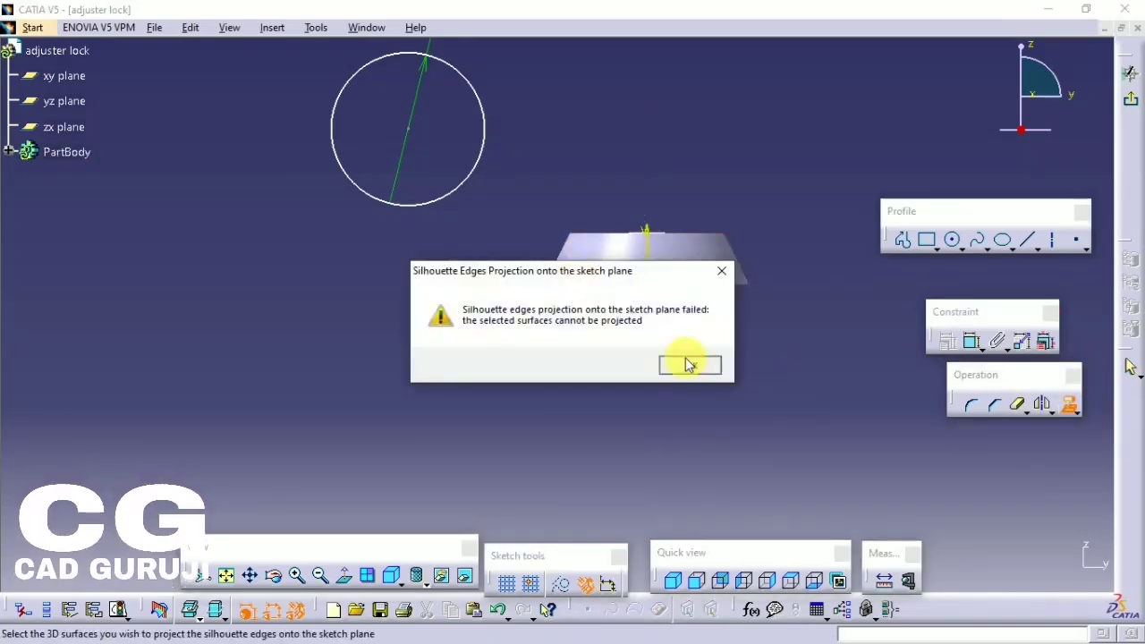
left_click(1080, 416)
left_click(1100, 416)
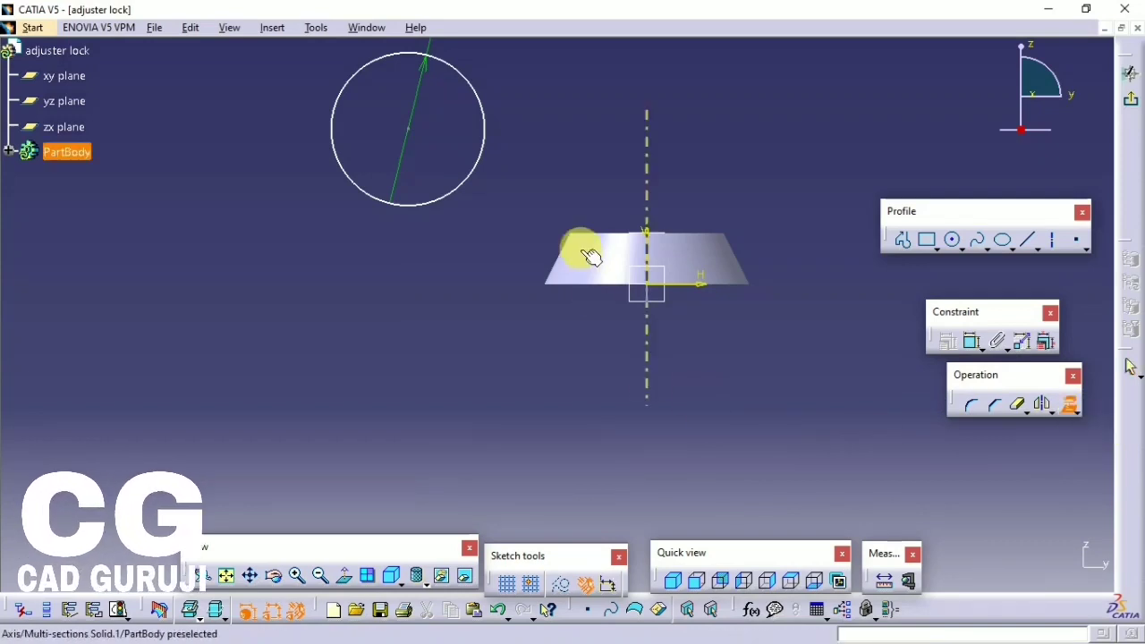
left_click(581, 236)
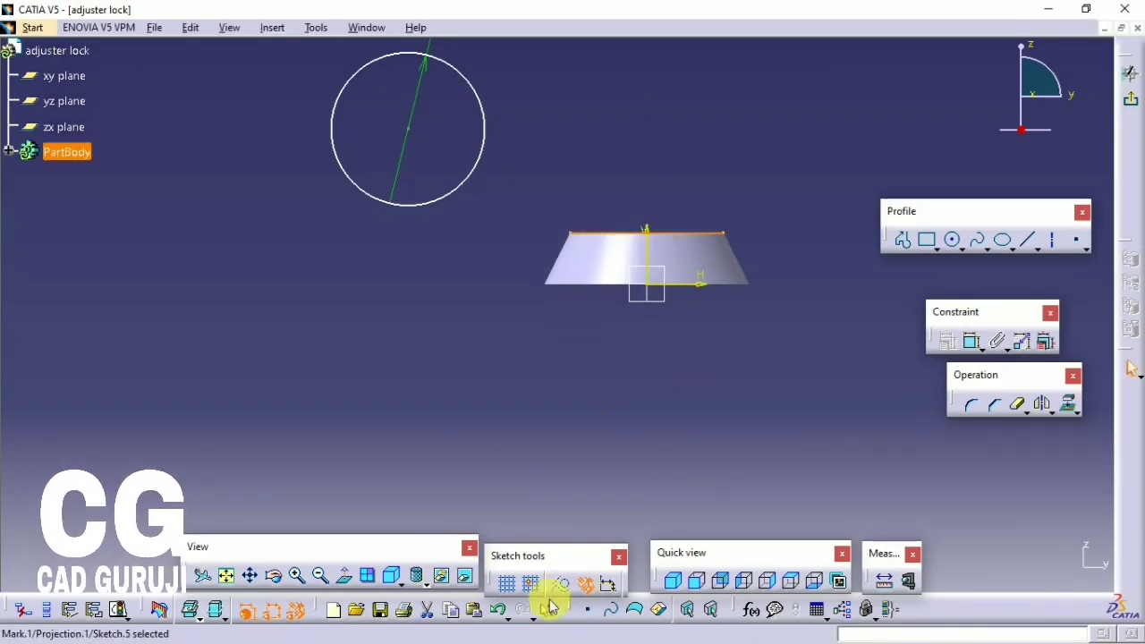
left_click(603, 513)
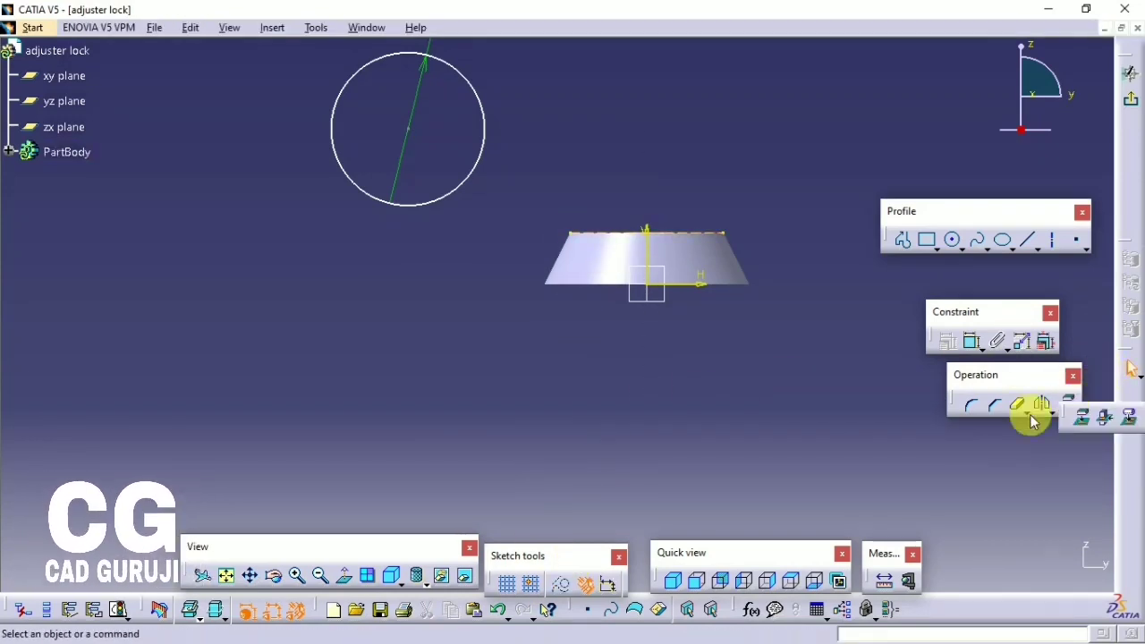
left_click(556, 285)
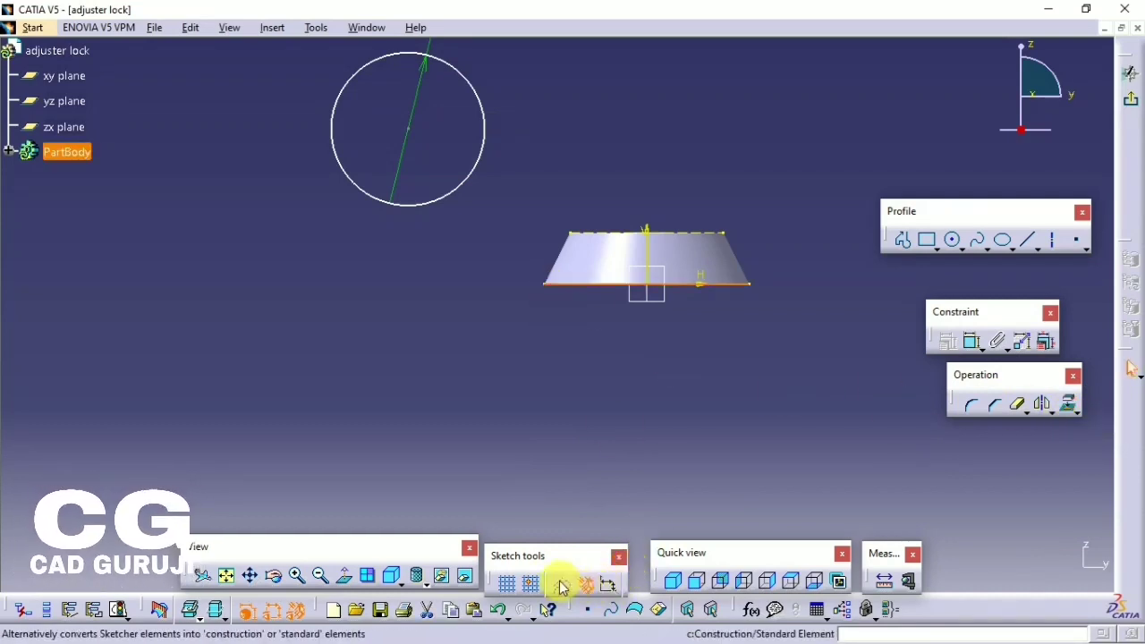
- Draw a profile from the circle through the frustum's top-left and bottom-left corners back to the circle
left_click(905, 247)
left_click(487, 141)
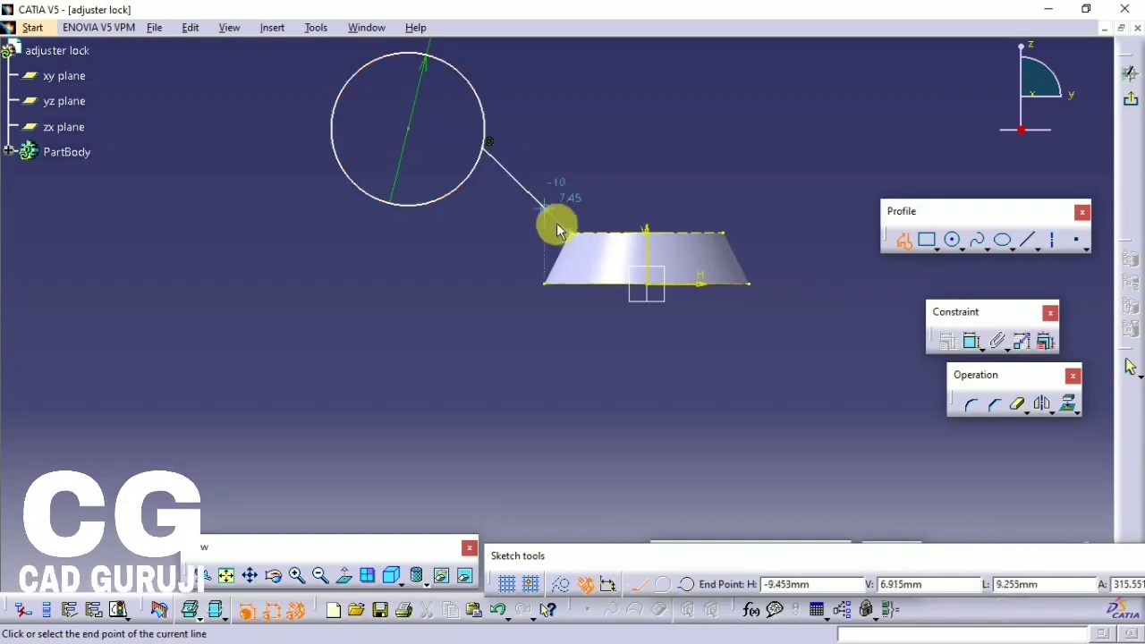
left_click(569, 233)
left_click(544, 284)
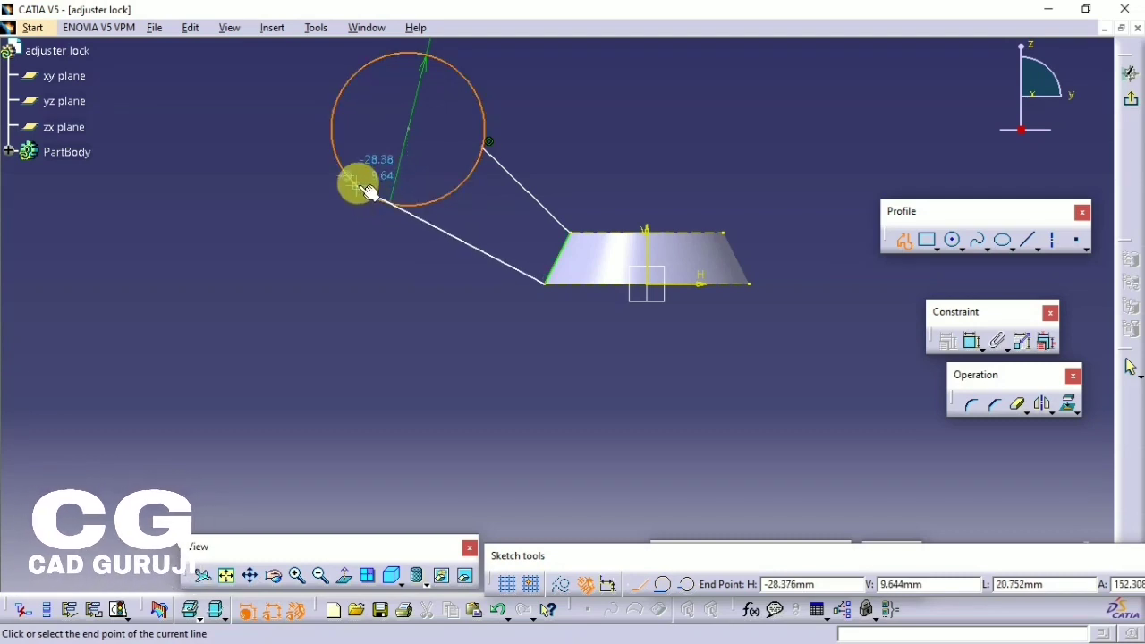
left_click(383, 195)
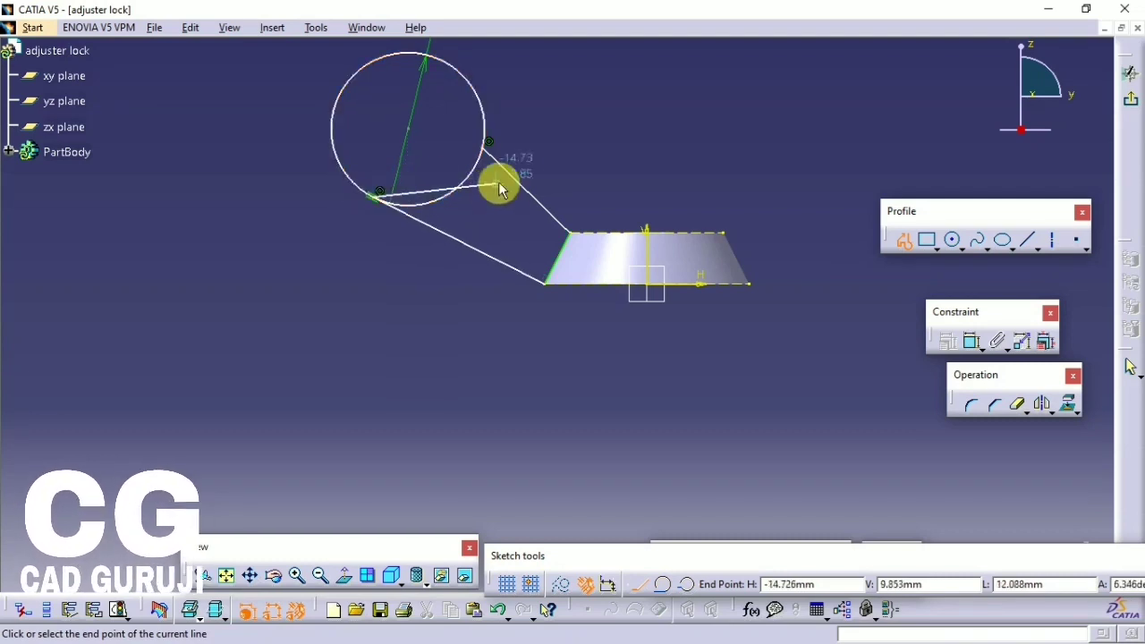
left_click(903, 240)
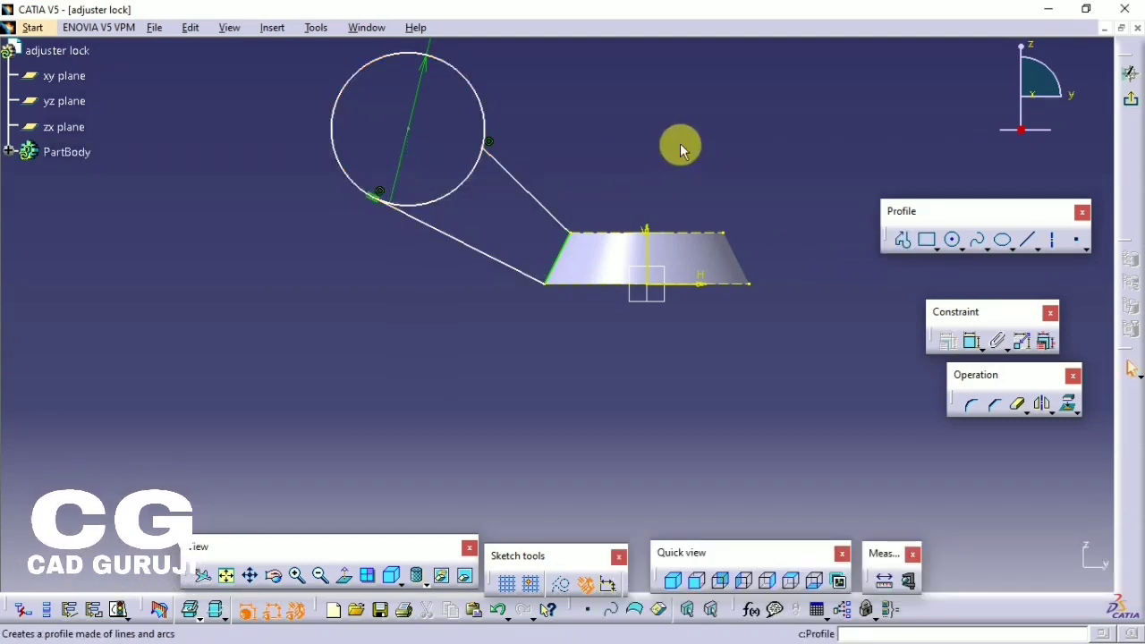
- Make the line tangent to the circle and trim away the circle's inner arc
left_click(482, 91)
right_click(570, 130)
left_click(644, 179)
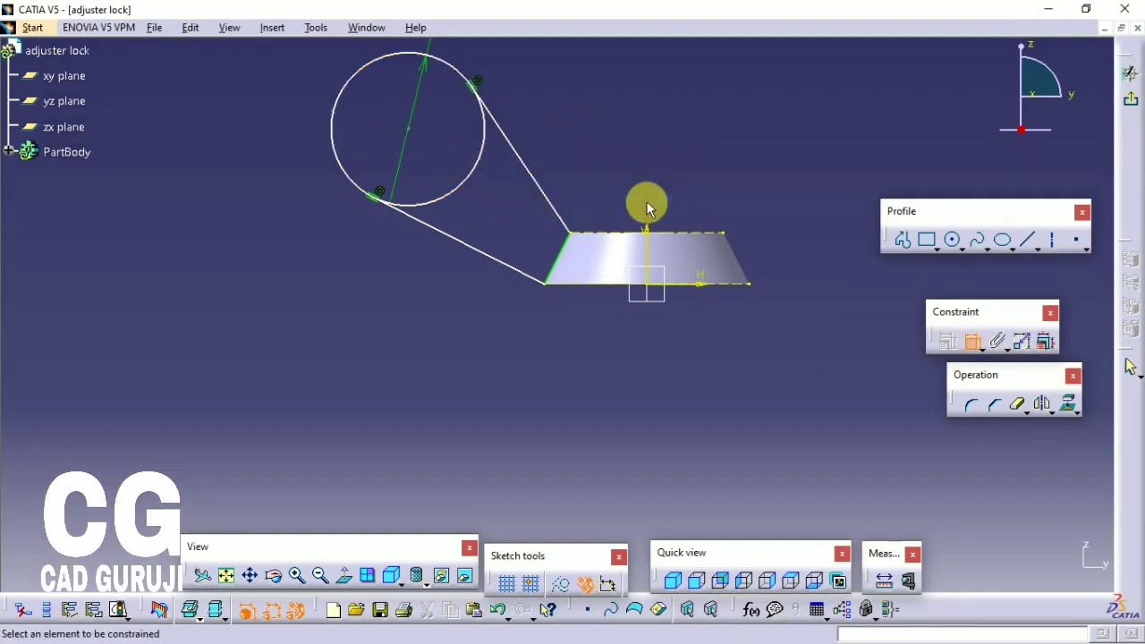
left_click(1018, 403)
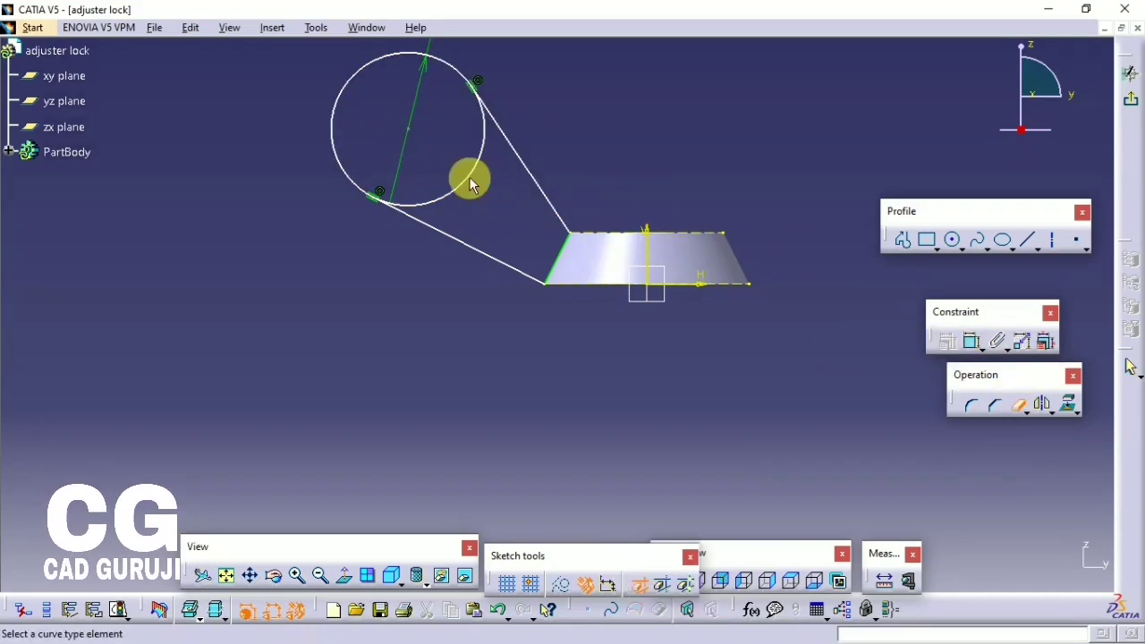
left_click(474, 179)
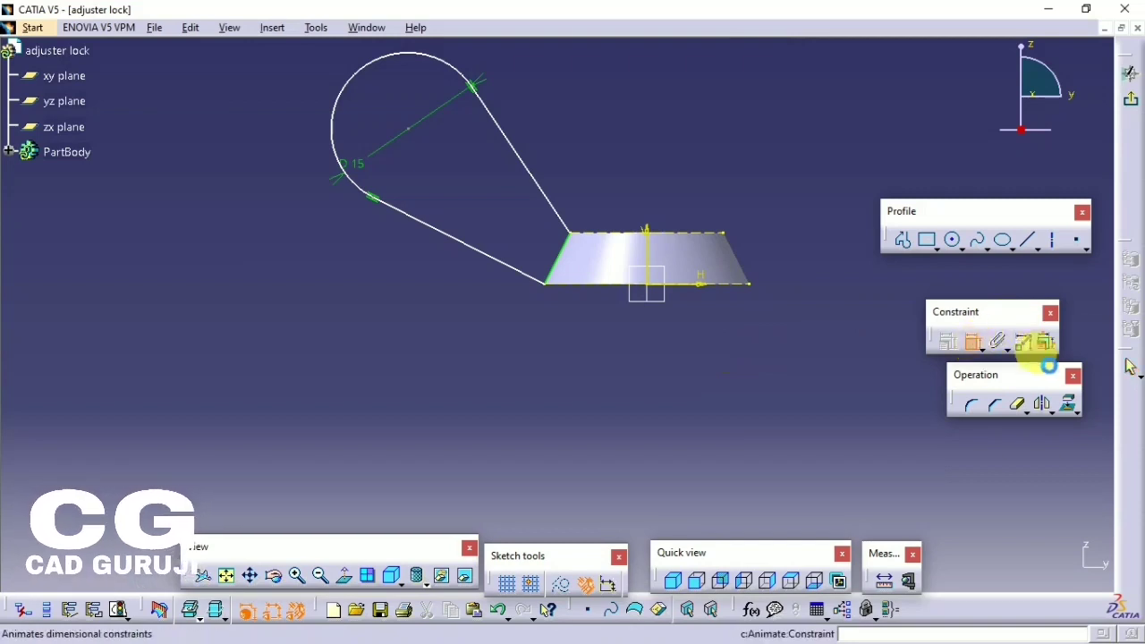
- Dimension the circle centre's distance to the vertical axis as 15 mm
left_click(406, 134)
left_click(646, 230)
left_click(554, 107)
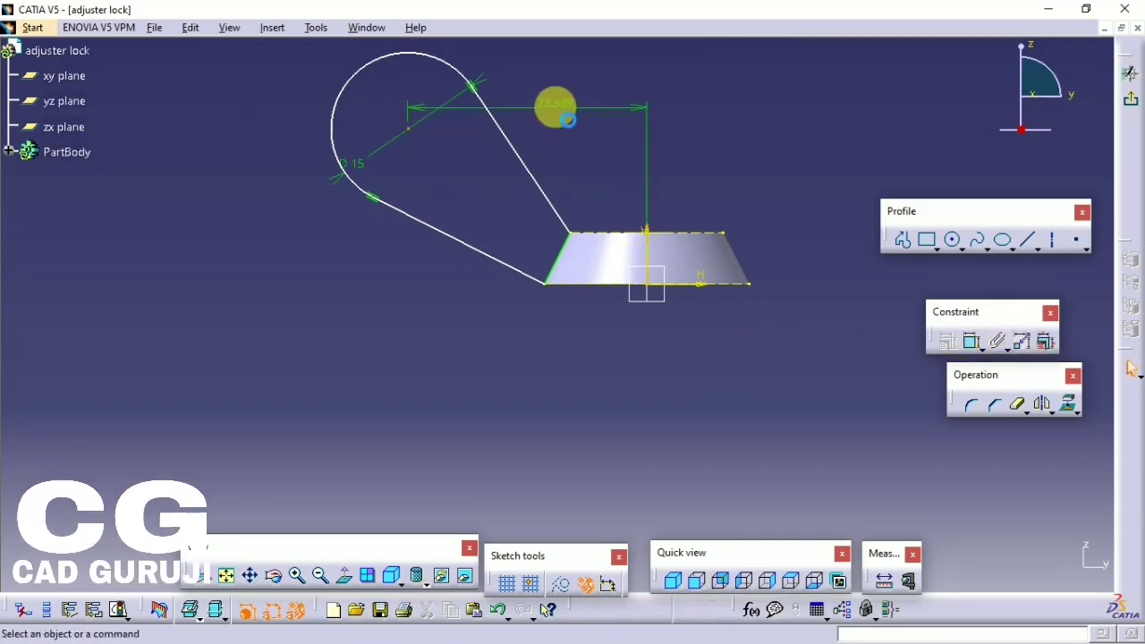
double_click(556, 118)
type("5")
key("Return")
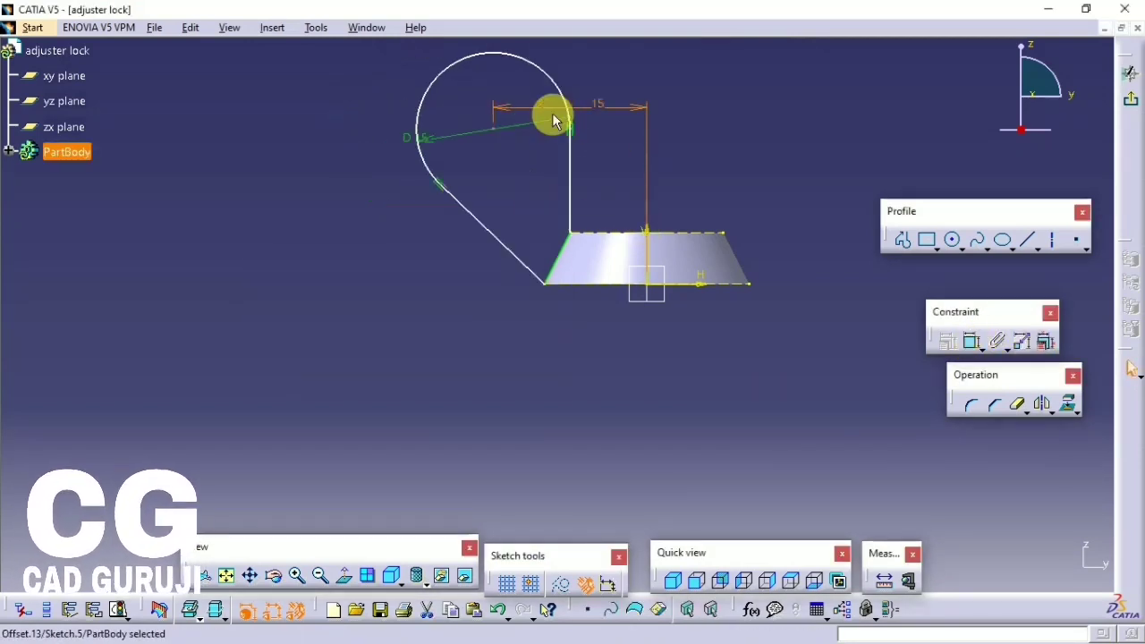
- Add a 15 mm dimension to the teardrop profile and change the horizontal distance to 20
left_click(615, 286)
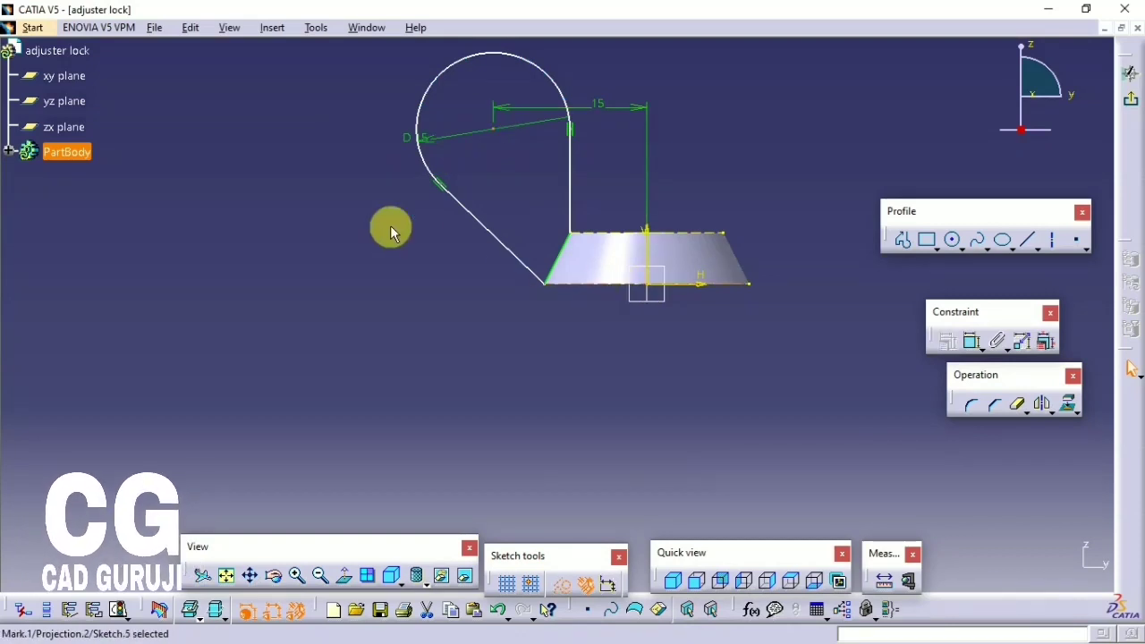
left_click(970, 344)
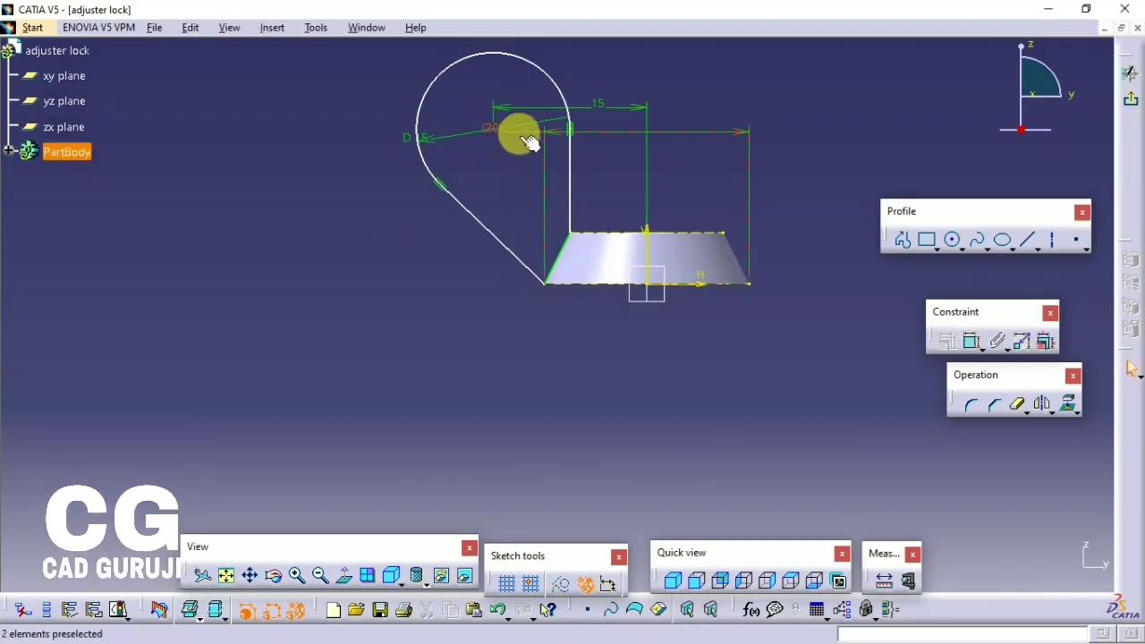
right_click(527, 141)
left_click(577, 362)
left_click(495, 130)
left_click(970, 340)
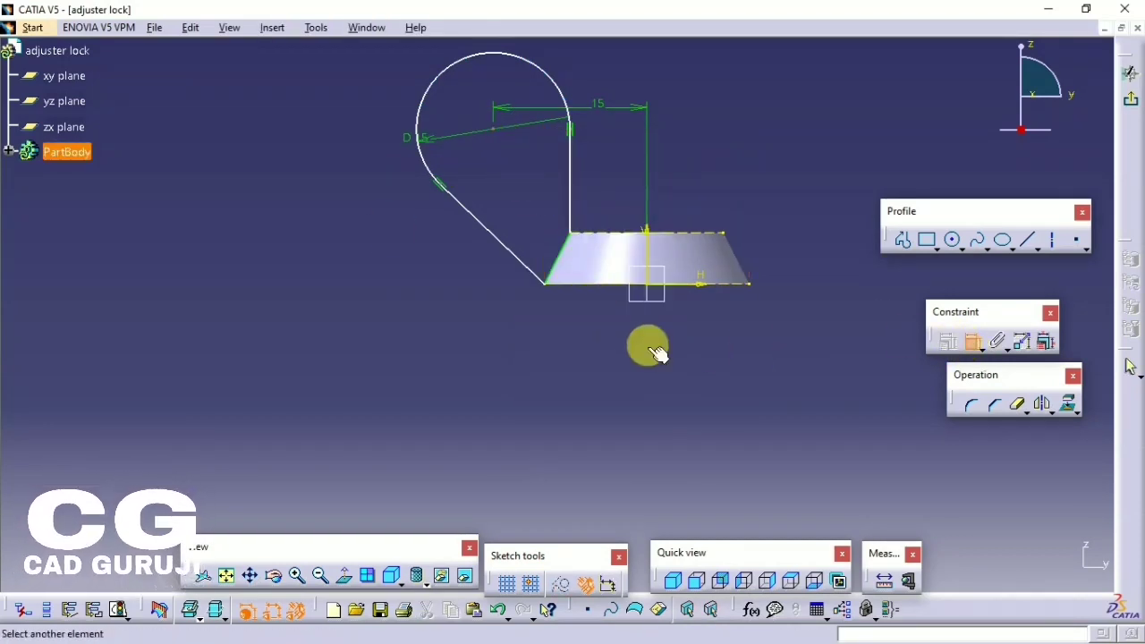
left_click(562, 285)
double_click(431, 265)
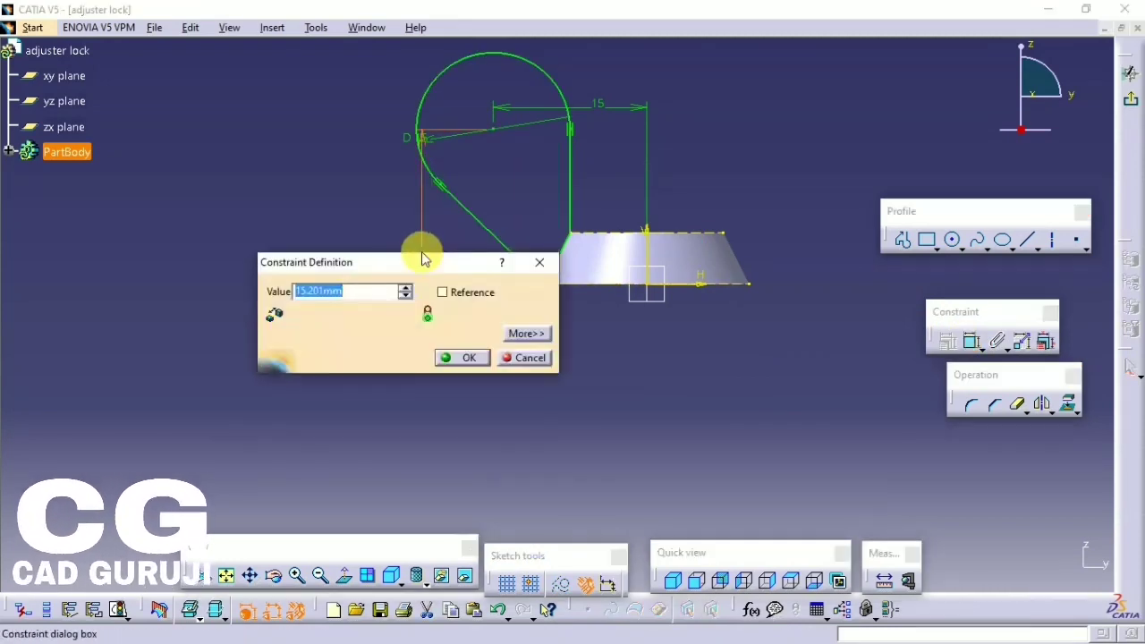
type("15")
key("Return")
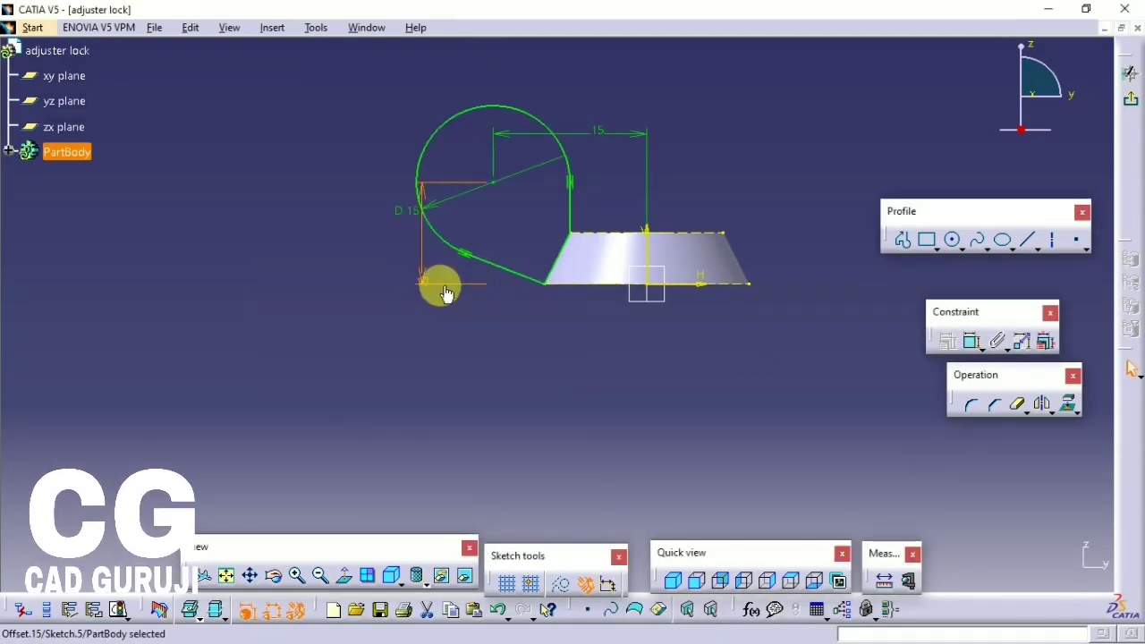
double_click(594, 138)
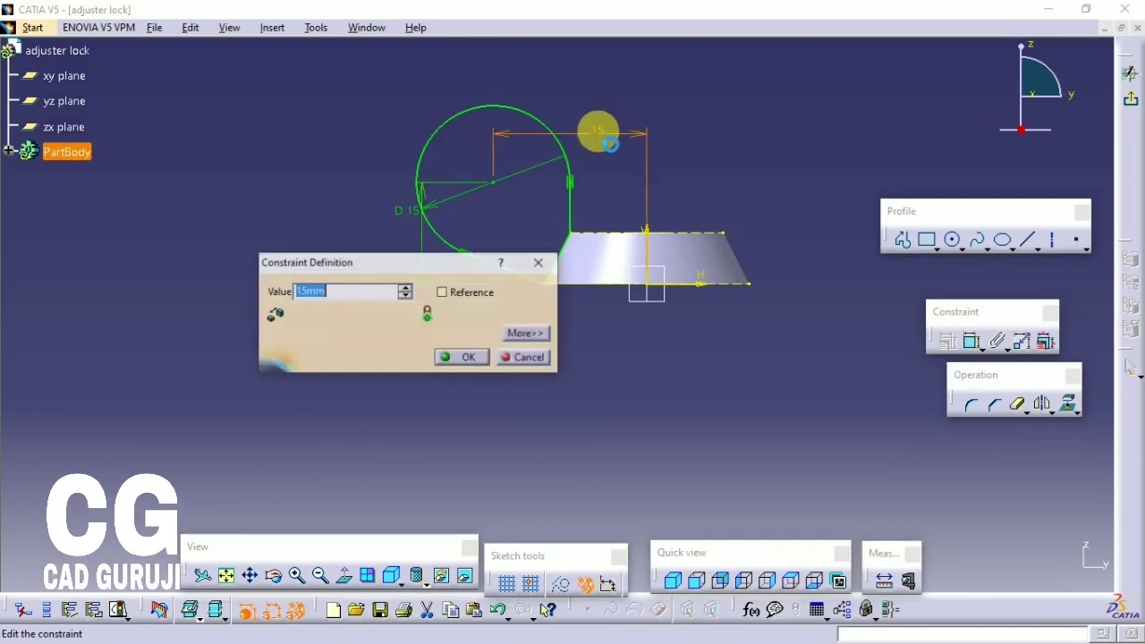
key("Return")
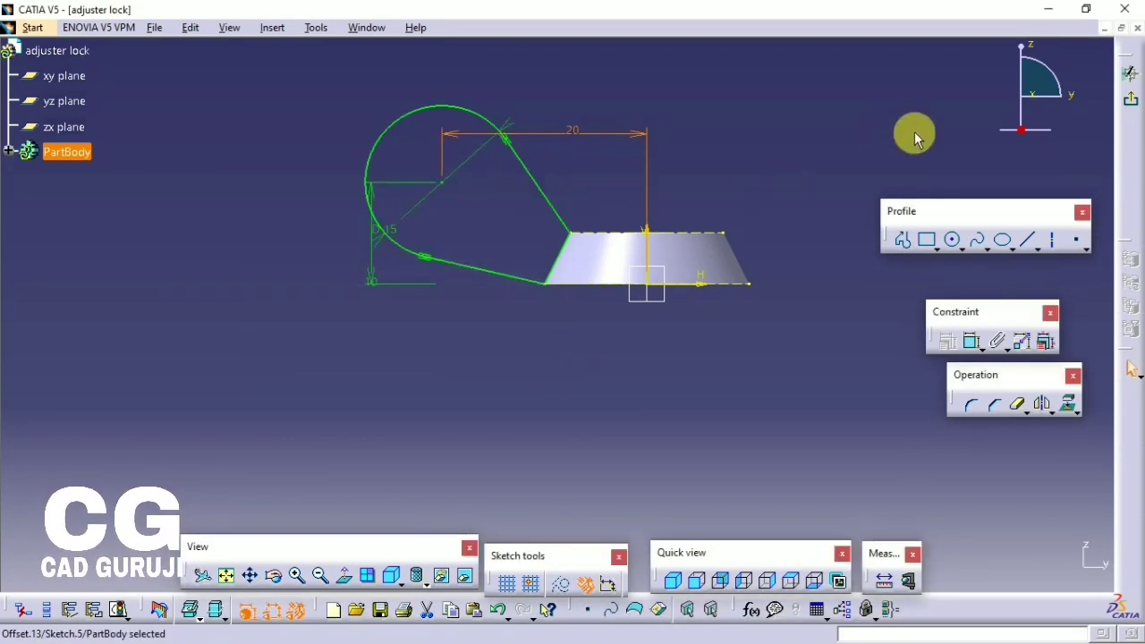
- Pad the teardrop sketch with mirrored extent into a solid wing
left_click(1131, 104)
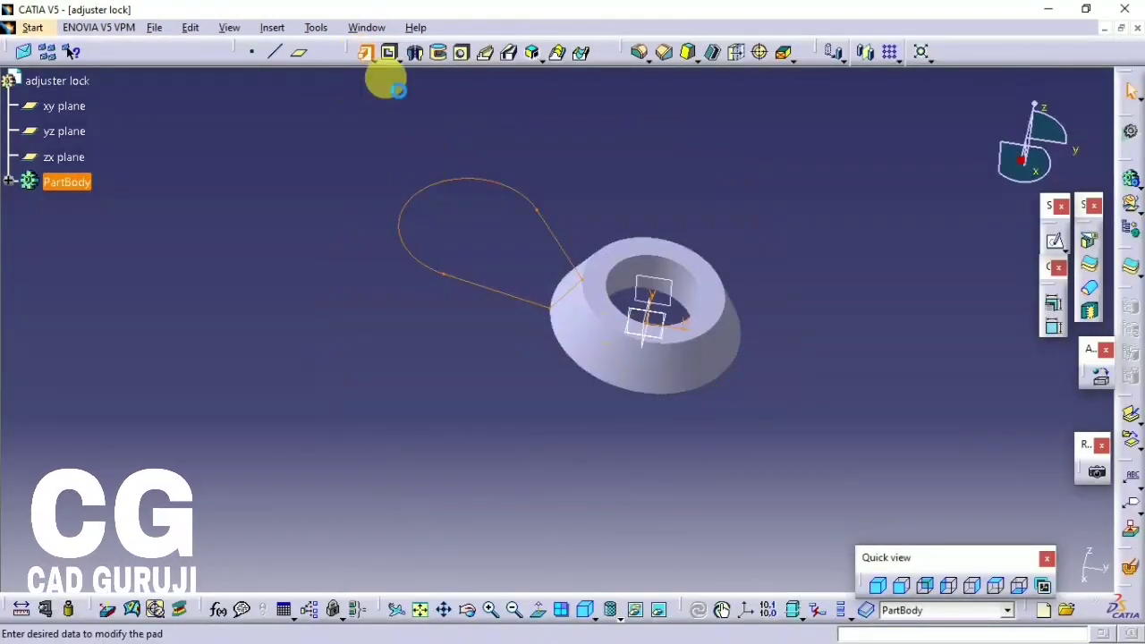
left_click(779, 349)
middle_click_drag(528, 307, 472, 191)
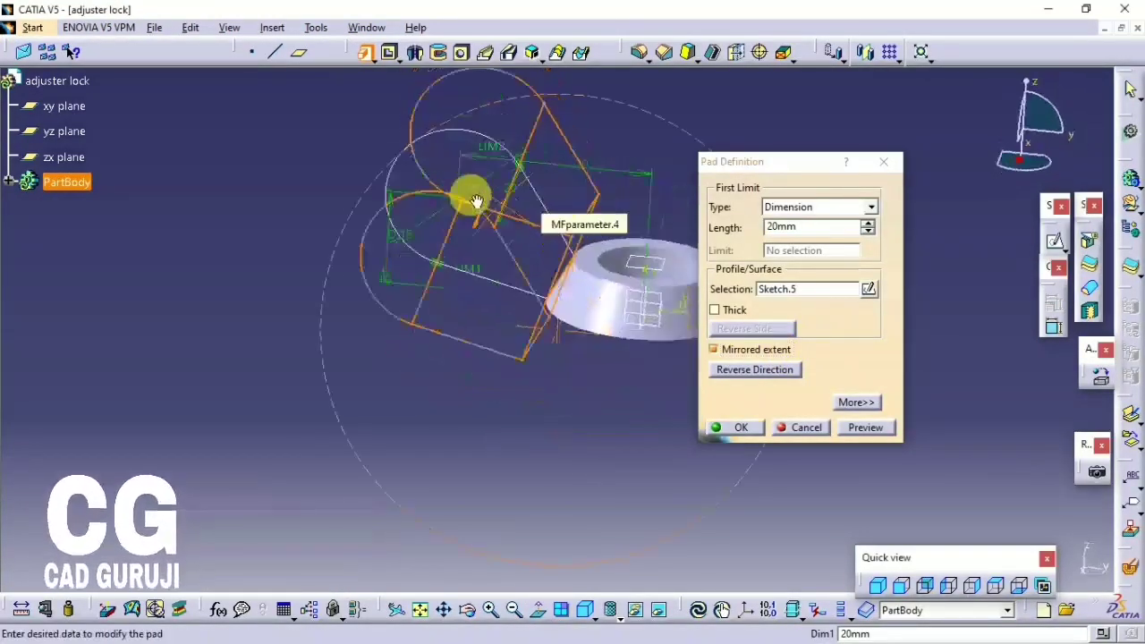
type("5")
key("Return")
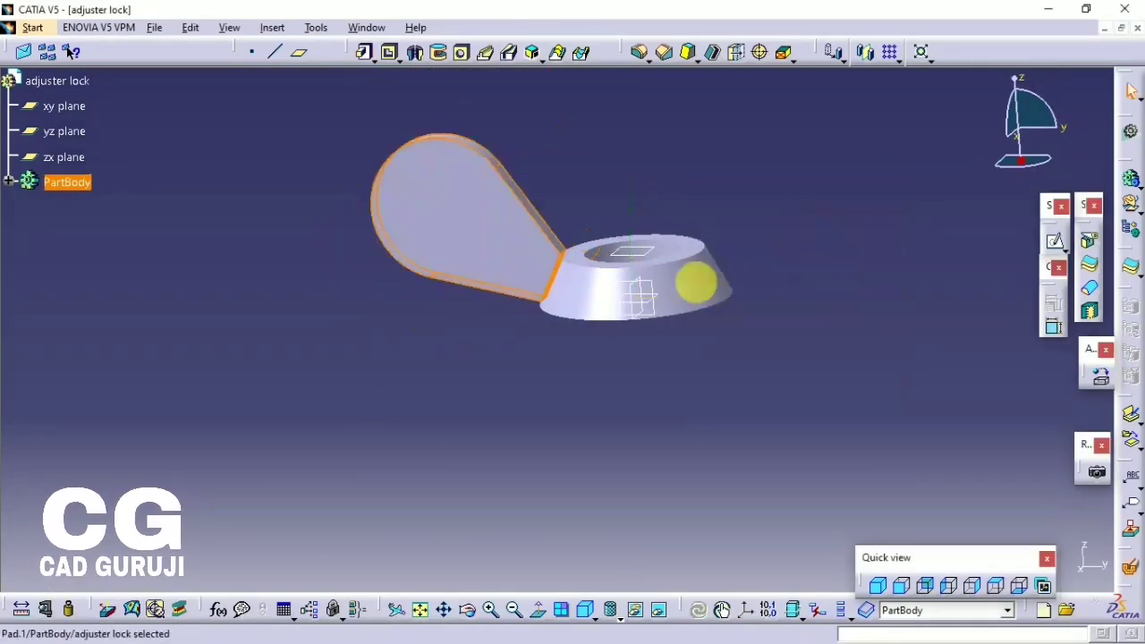
middle_click_drag(524, 475, 507, 420)
- Mirror the part body across the zx plane to create the second wing
left_click(71, 182)
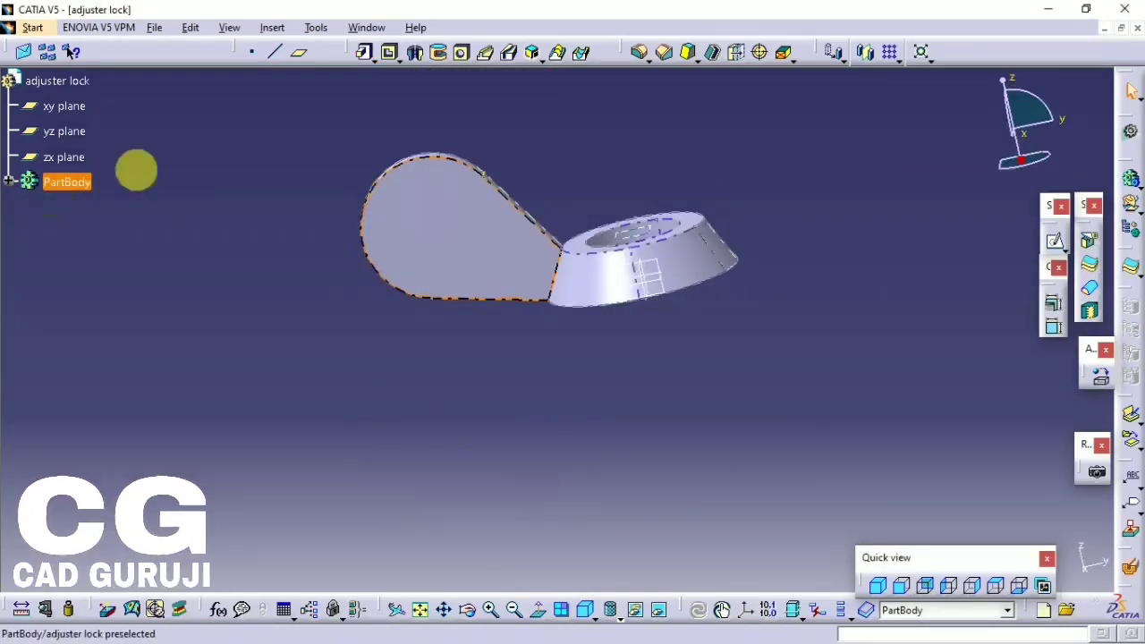
left_click(865, 51)
left_click(639, 301)
left_click(999, 567)
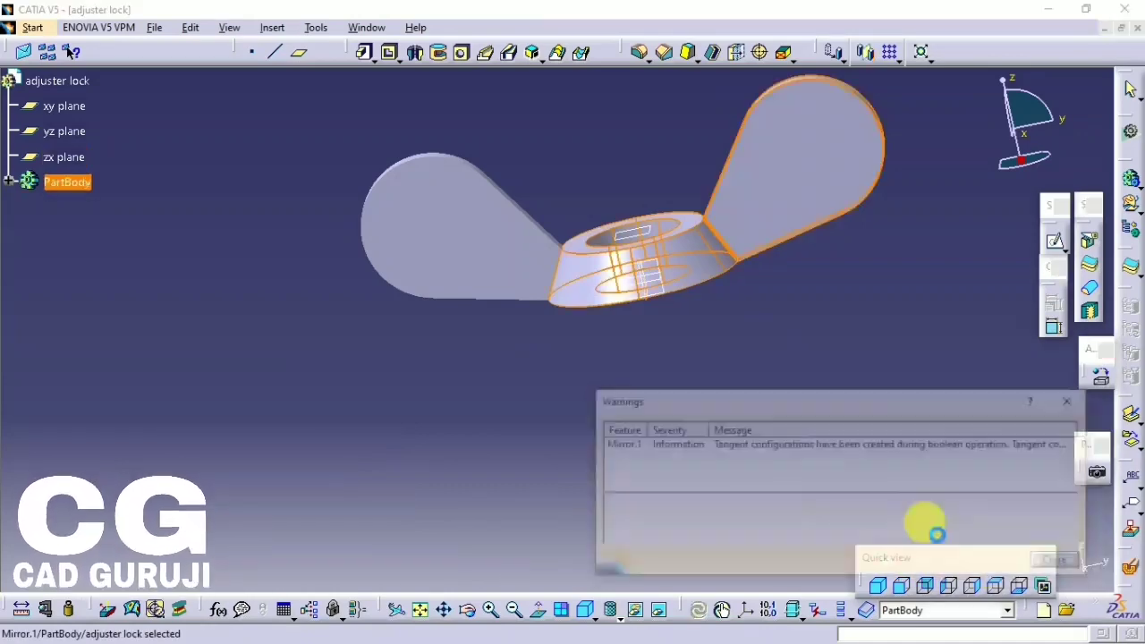
left_click(1072, 399)
left_click(662, 56)
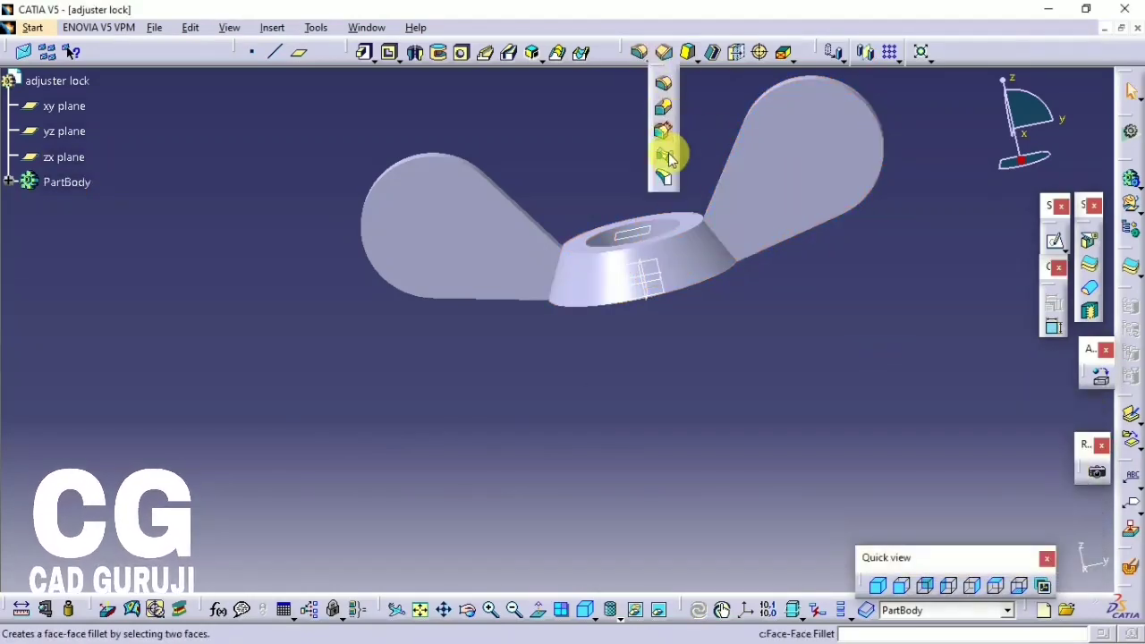
left_click(669, 153)
scroll(723, 286, "up", 3)
left_click(521, 124)
left_click(535, 159)
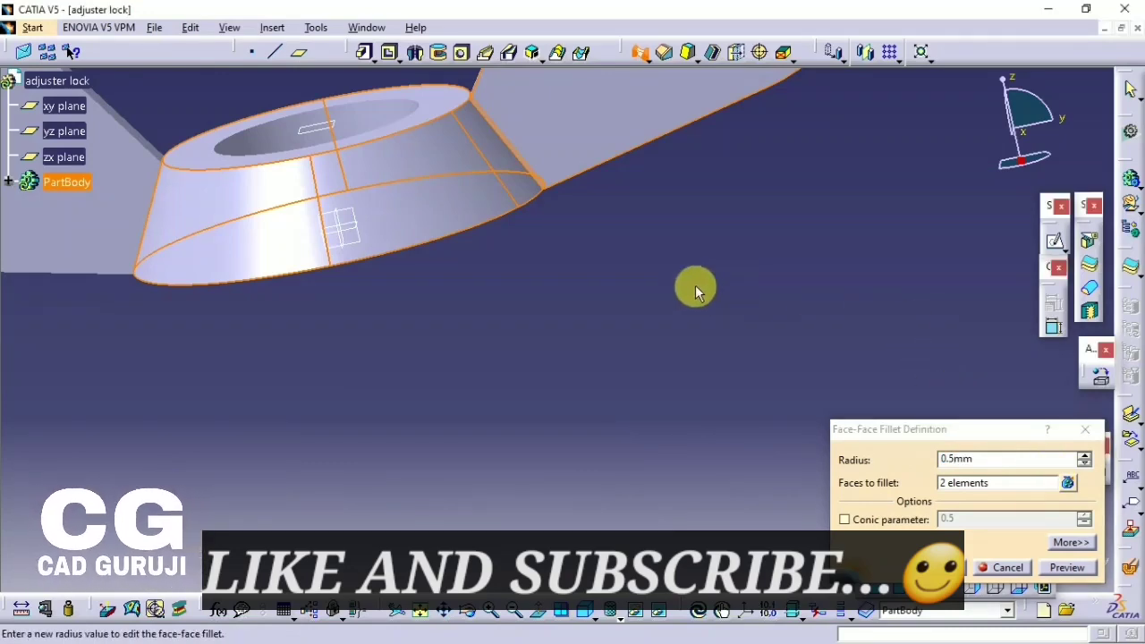
middle_click_drag(694, 286, 618, 306)
left_click(691, 366)
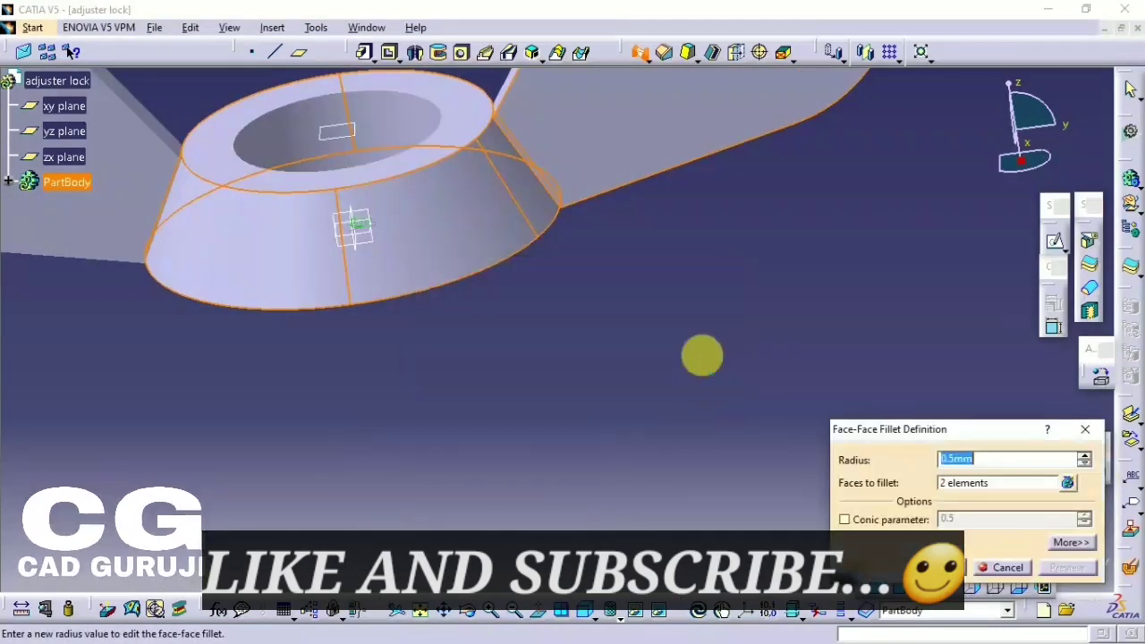
left_click(1076, 435)
mouse_move(631, 265)
middle_mouse_down()
mouse_move(572, 460)
mouse_move(667, 499)
mouse_move(617, 186)
middle_mouse_up()
left_click(1128, 386)
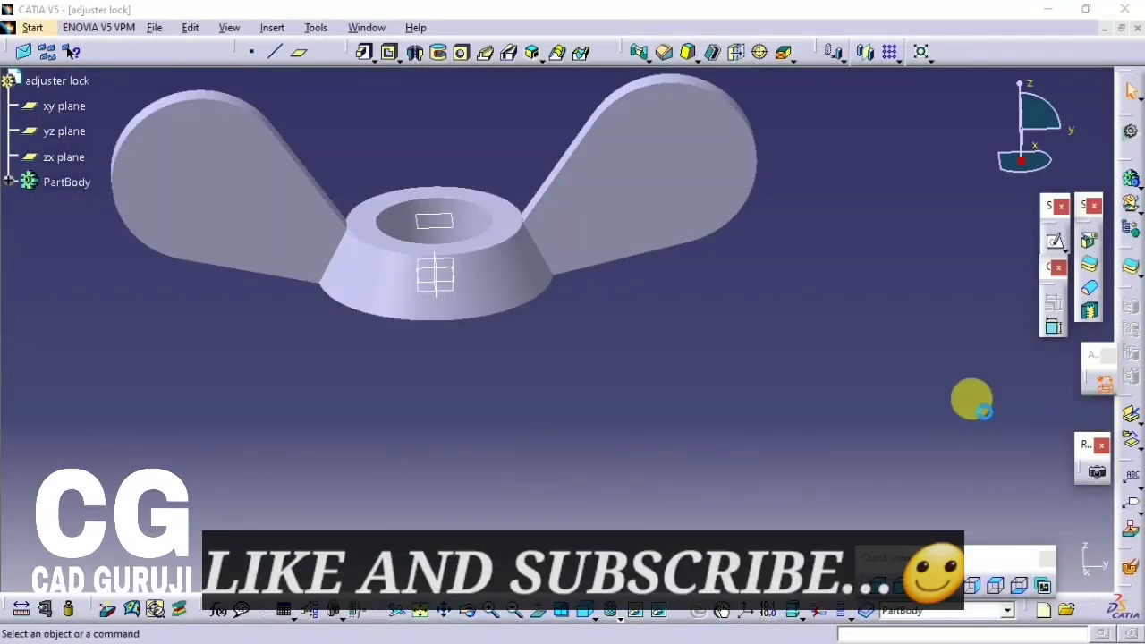
- Apply the Metal > Aluminium material to the wing nut's PartBody
left_click(705, 146)
left_click(637, 222)
left_click(500, 263)
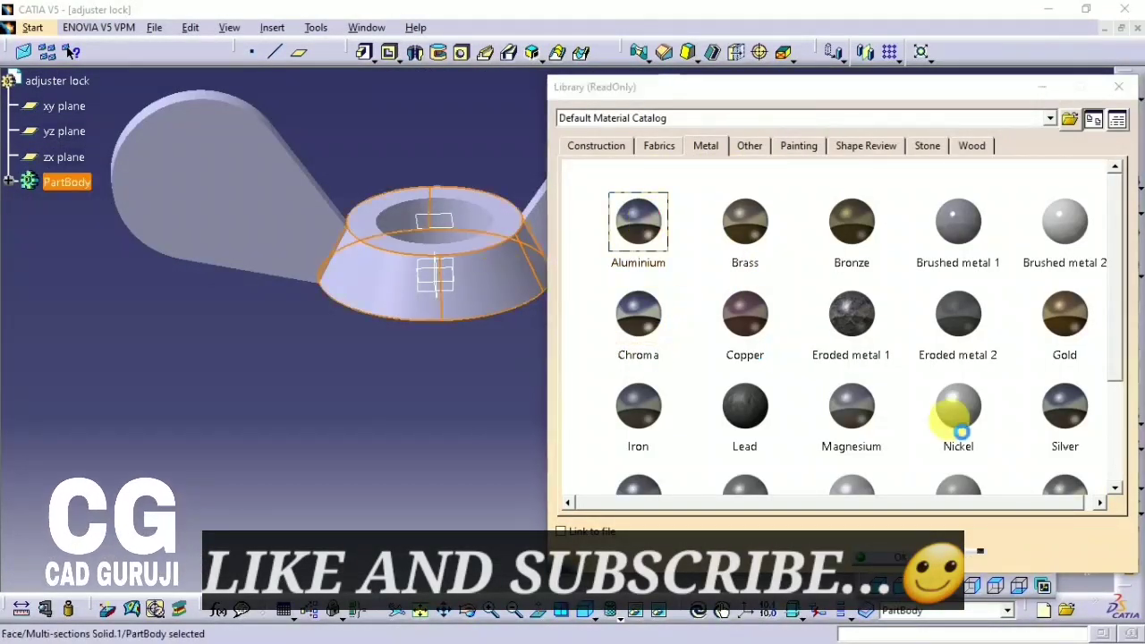
left_click(993, 557)
left_click(1085, 557)
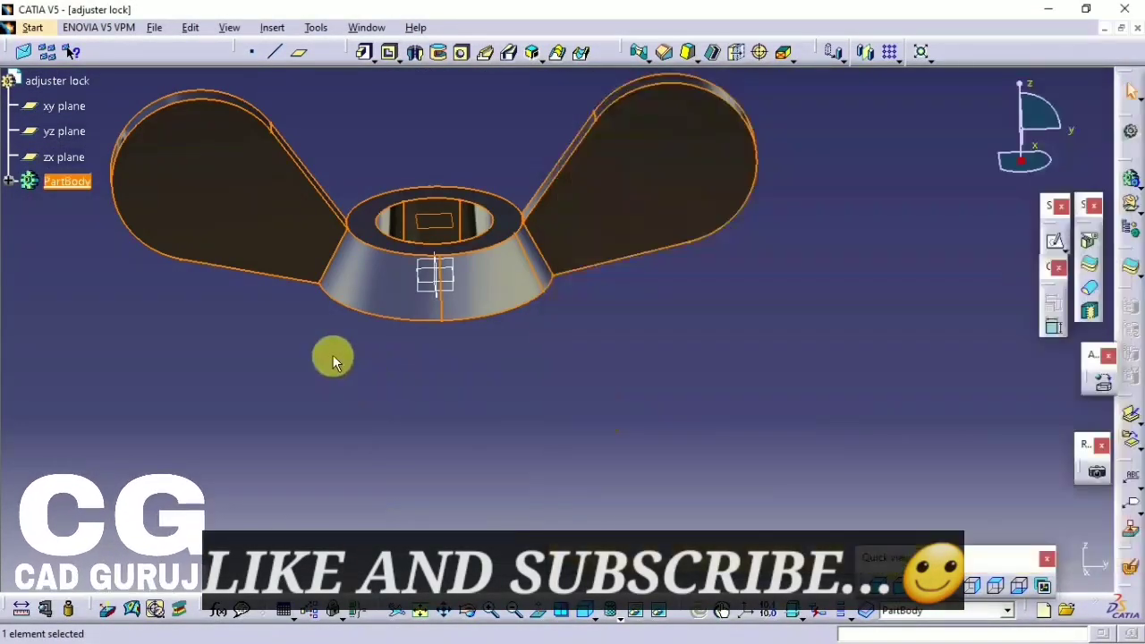
- Set Aluminium to Diffuse 0.96, Reflectivity 0.36, Big place reflection; save as adjuster lock.CATPart
left_click(9, 181)
left_click(89, 206)
key("alt+Return")
left_click_drag(880, 304, 916, 304)
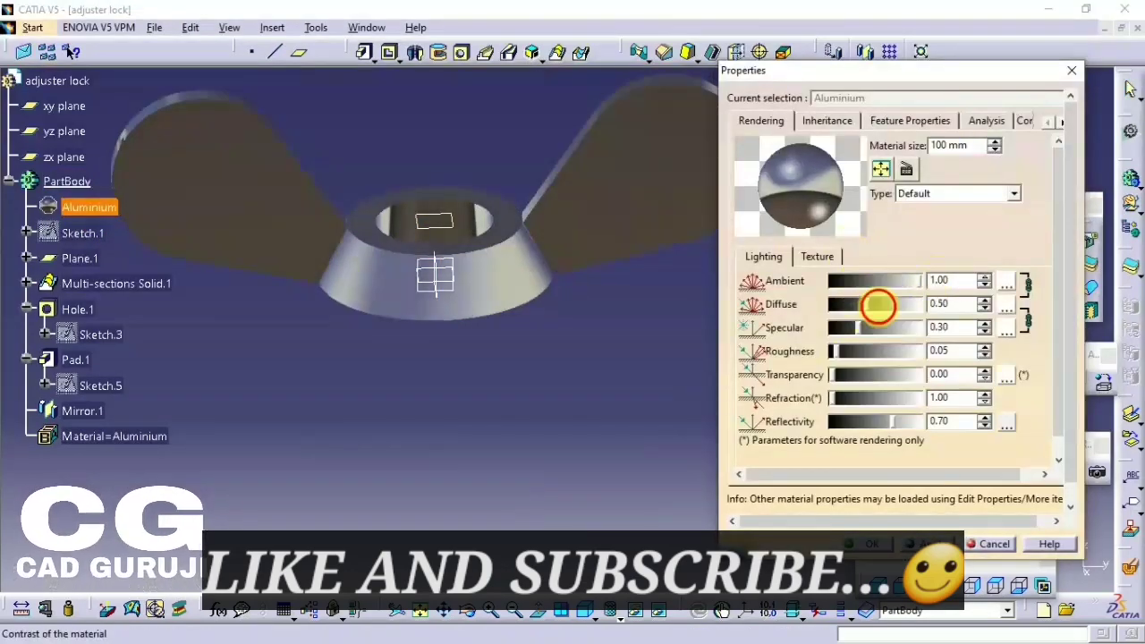
left_click_drag(894, 421, 864, 421)
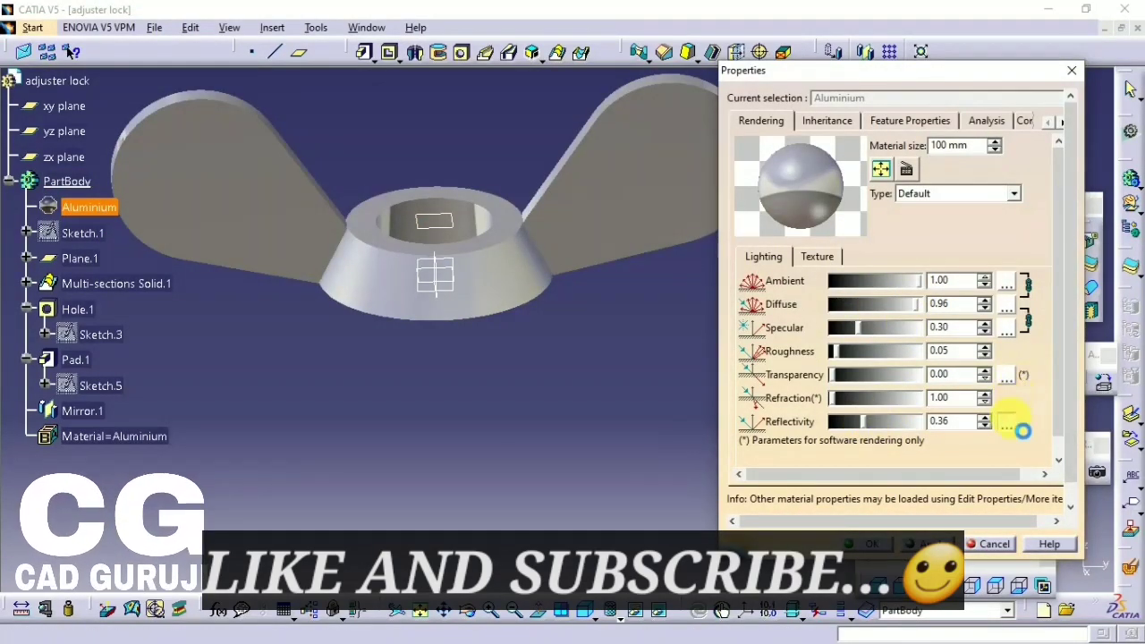
left_click(1018, 429)
left_click(1009, 478)
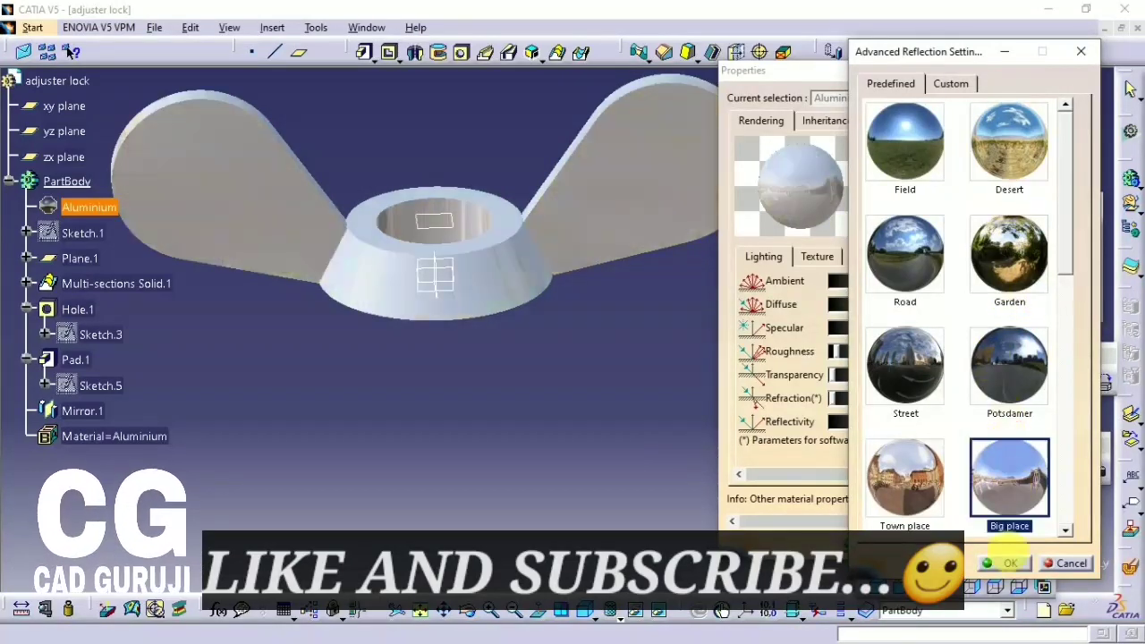
left_click(1006, 563)
left_click(930, 563)
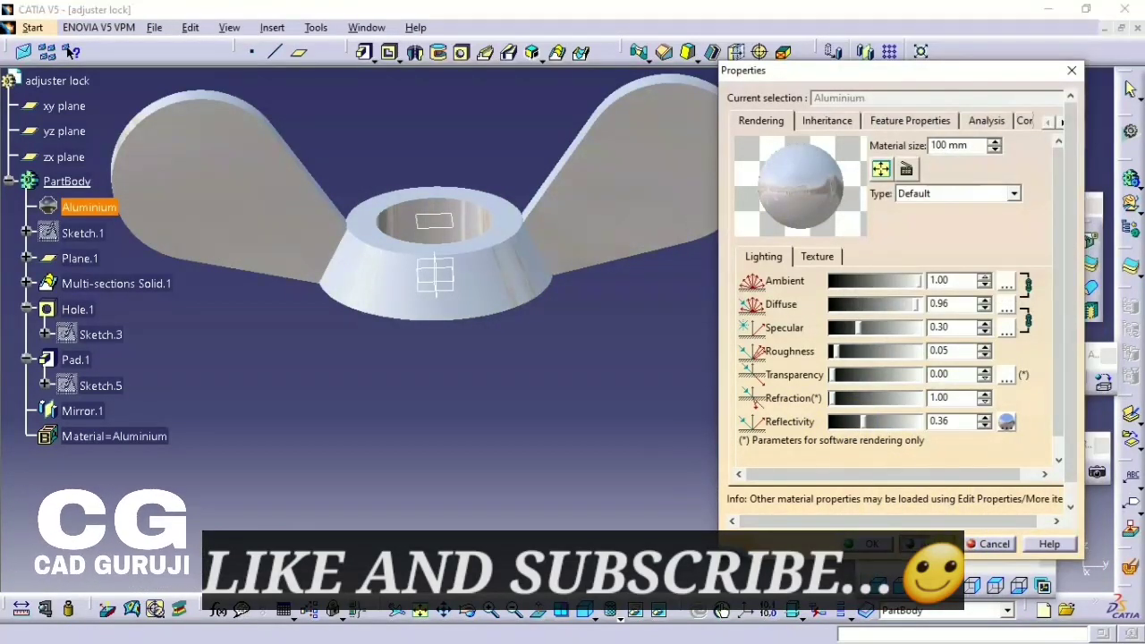
left_click(881, 563)
left_click(660, 425)
key("ctrl+s")
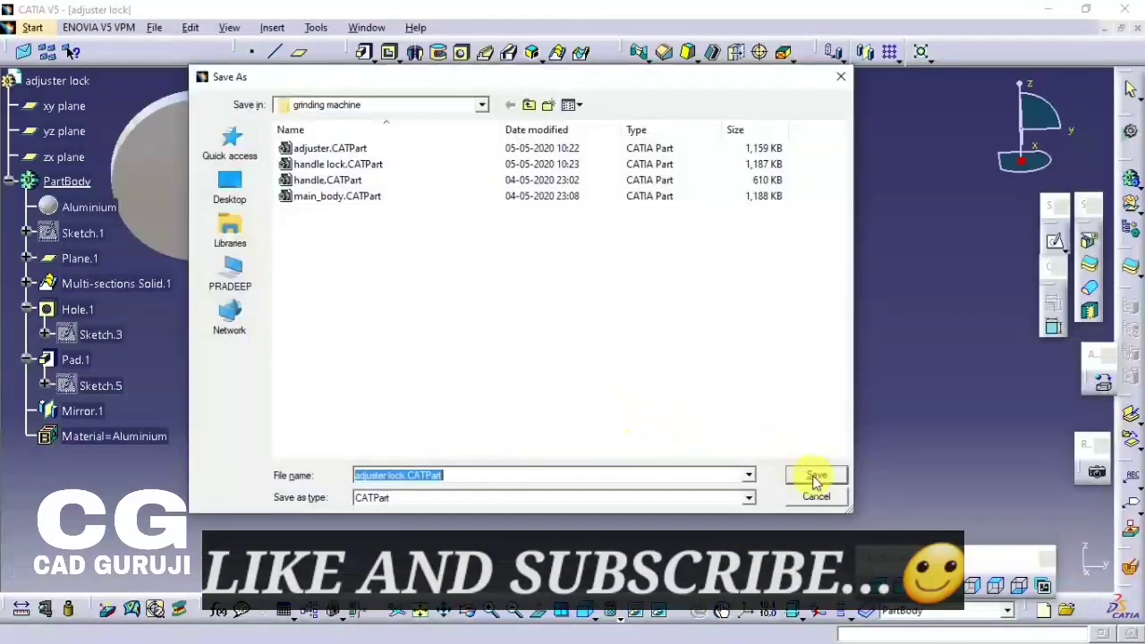
left_click(811, 477)
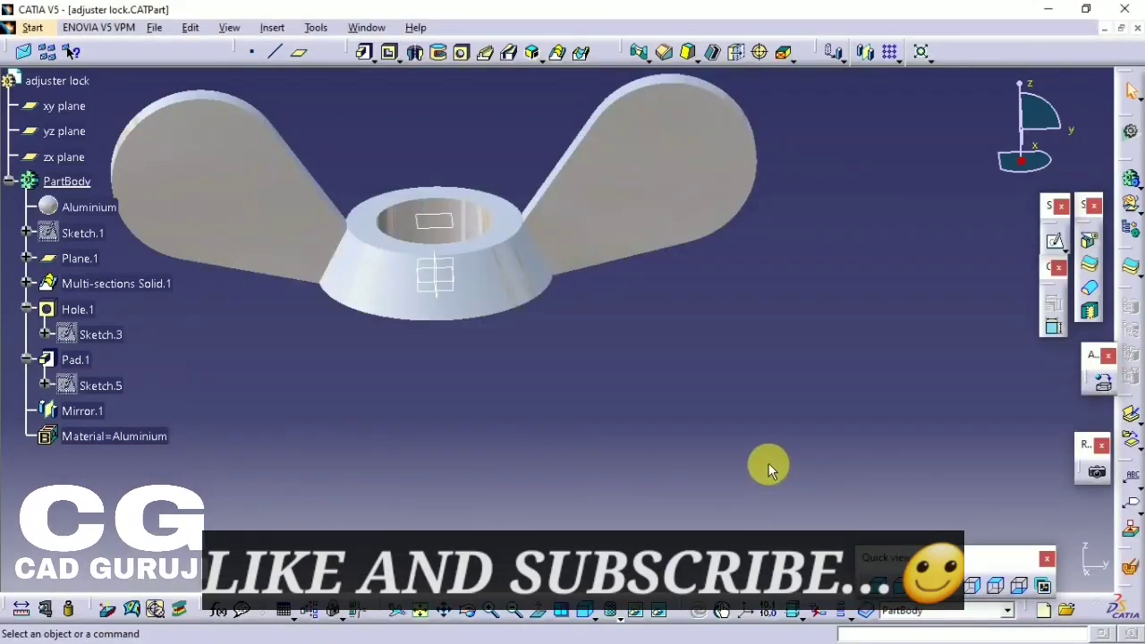
- Create a new Part Design part named bearing and start a sketch on the xy plane
left_click(33, 27)
mouse_move(81, 67)
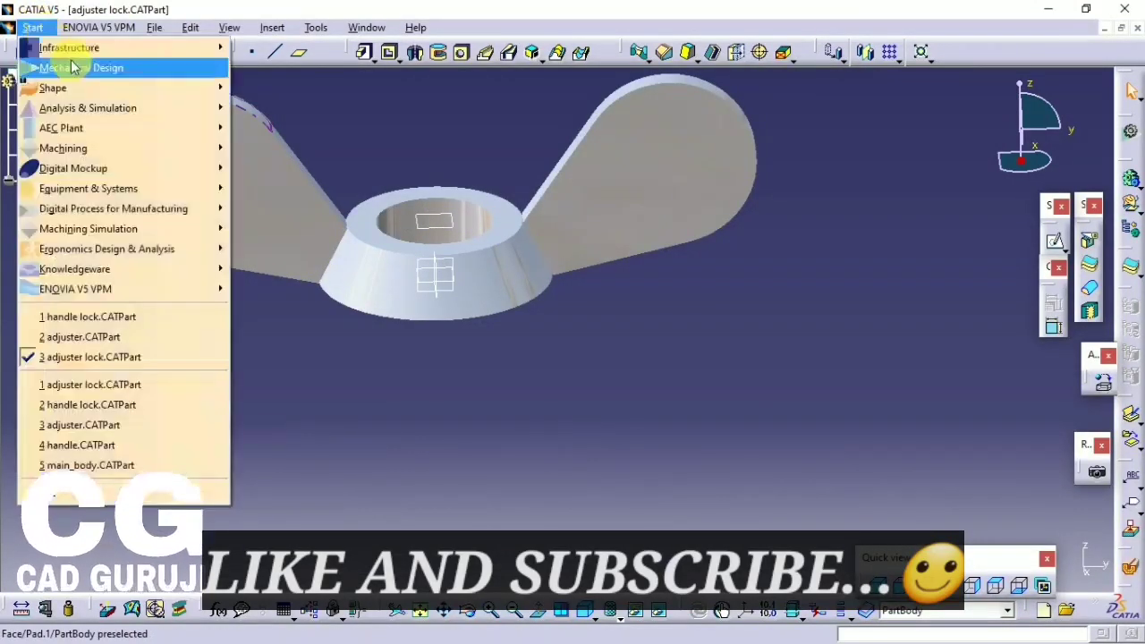
left_click(255, 70)
type("bearin")
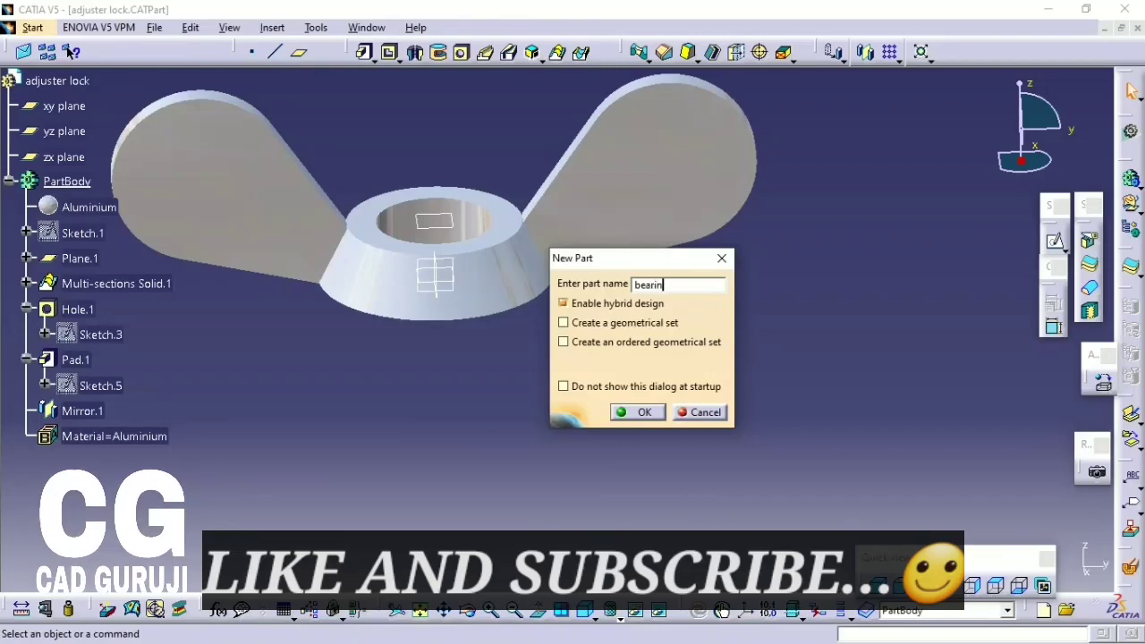
type("g")
key("Return")
left_click(580, 333)
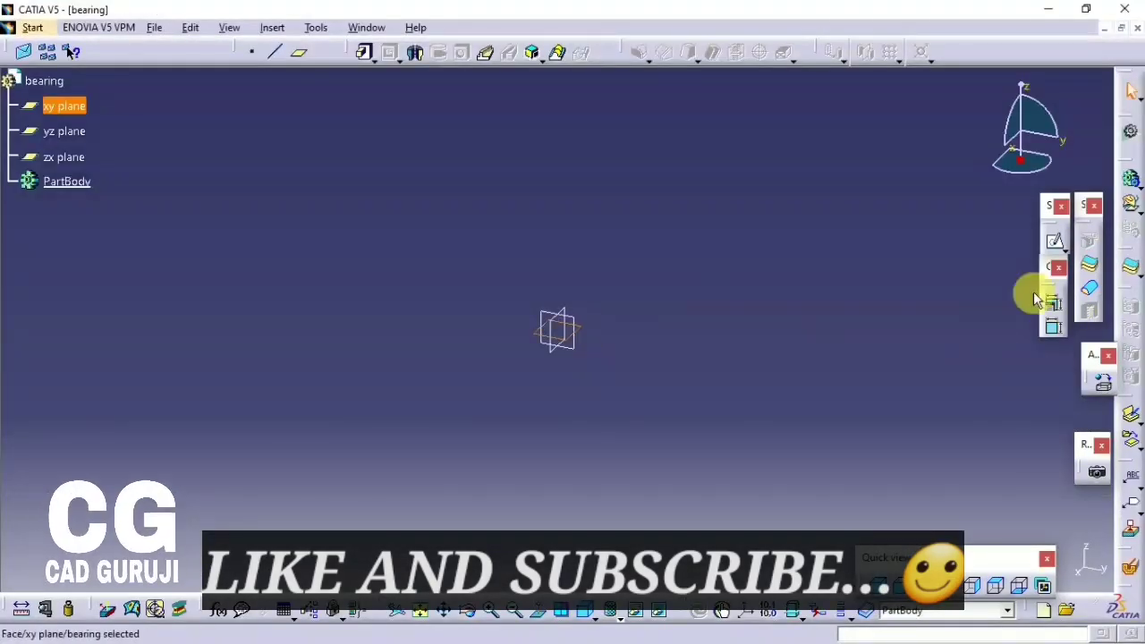
left_click(1054, 240)
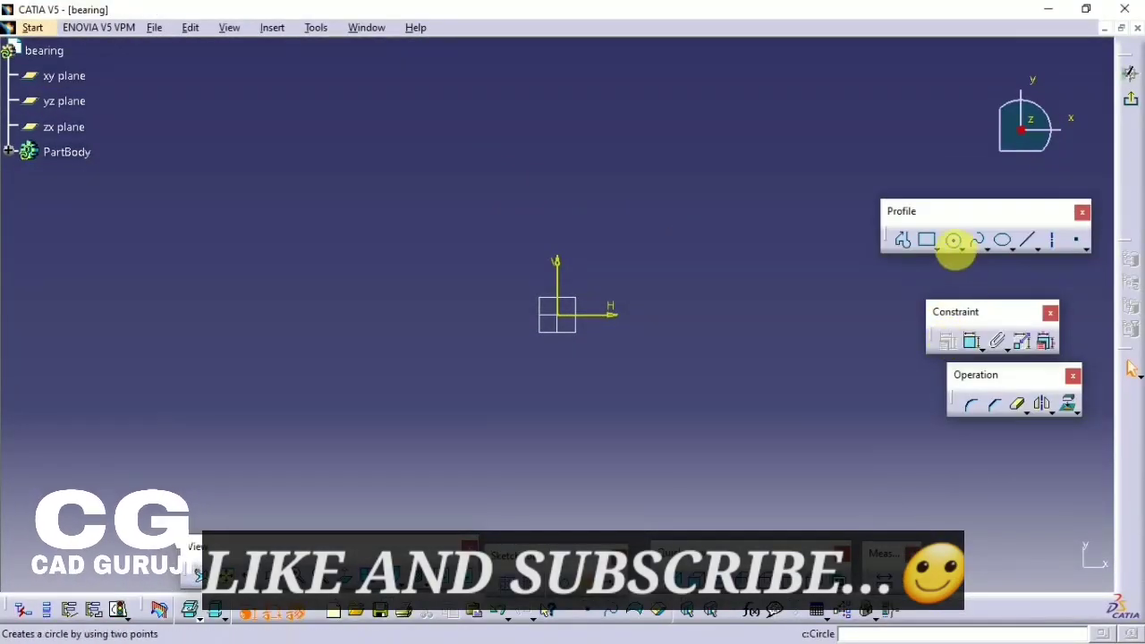
- Draw two concentric circles centred on the sketch origin
left_click(953, 242)
left_click(631, 321)
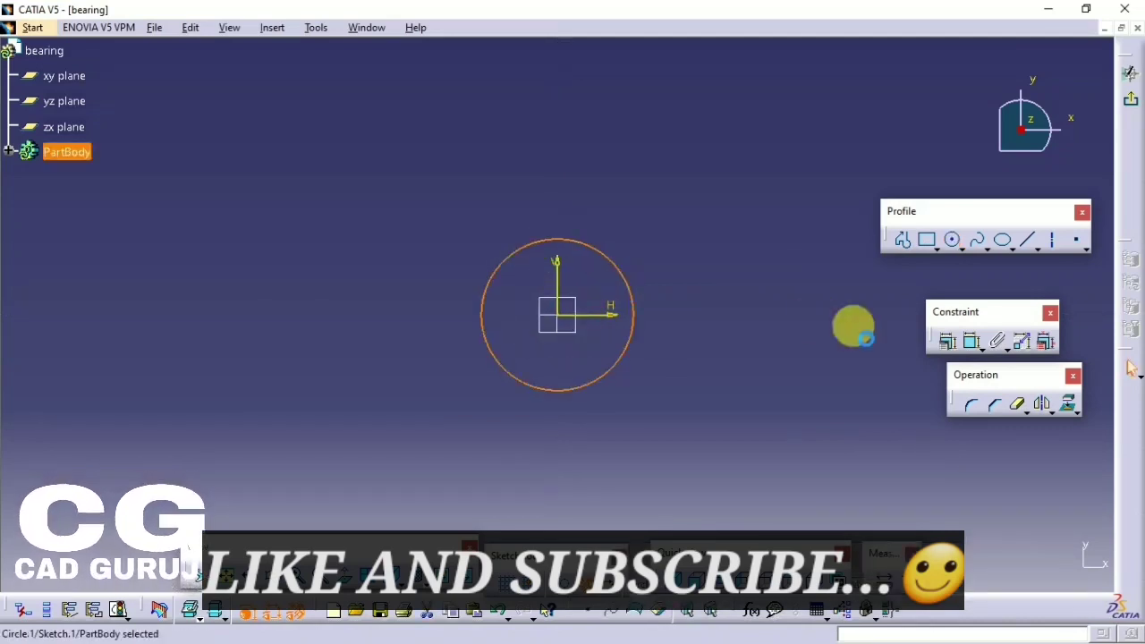
left_click(953, 242)
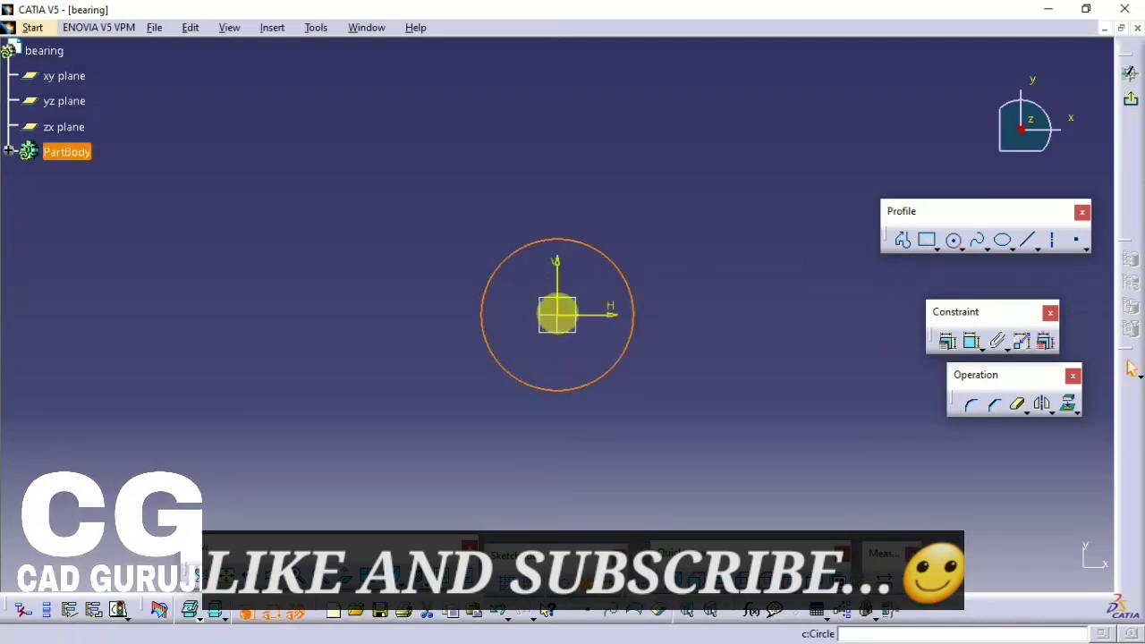
left_click(557, 313)
left_click(555, 255)
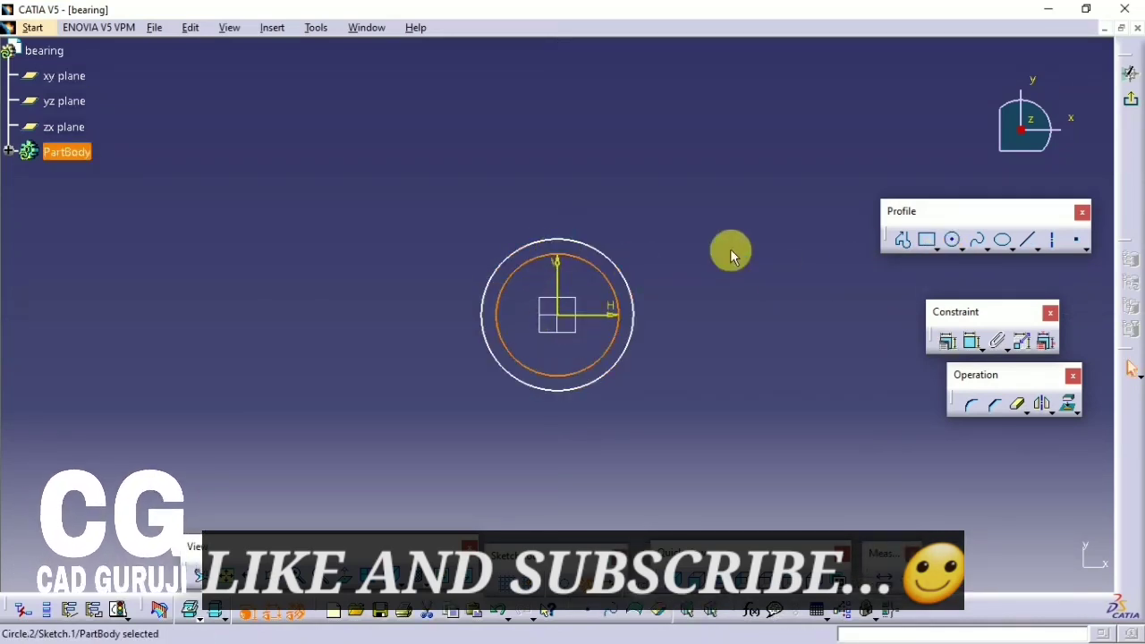
- Dimension the circles' diameters as 25 and 23.5 mm and zoom in on them
left_click(972, 341)
left_click(560, 240)
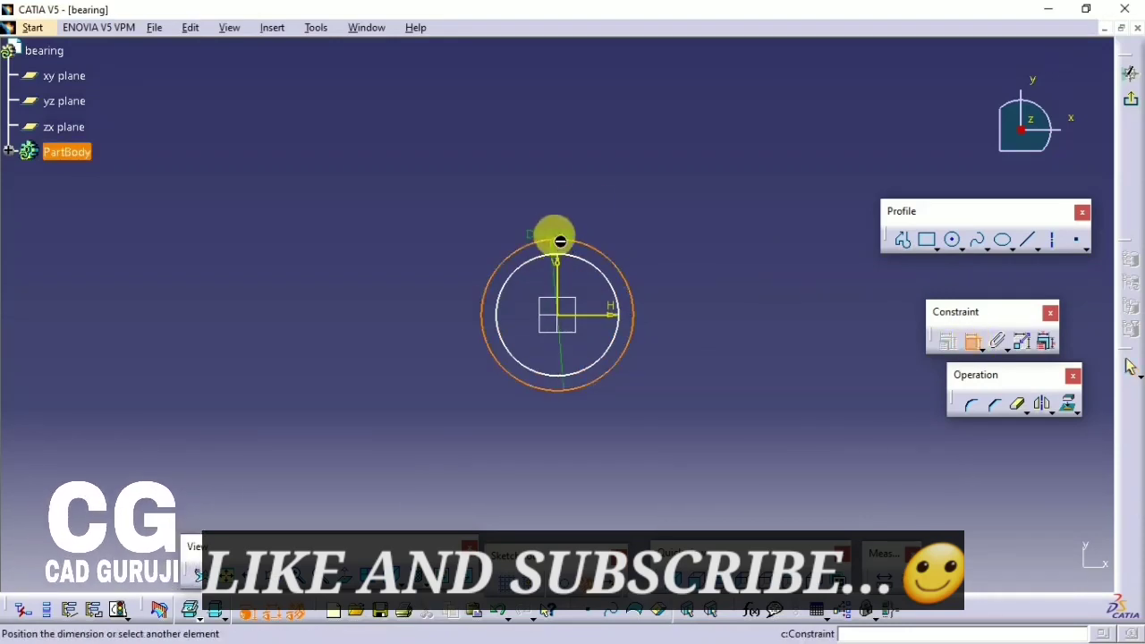
left_click(581, 204)
left_click(596, 260)
left_click(641, 243)
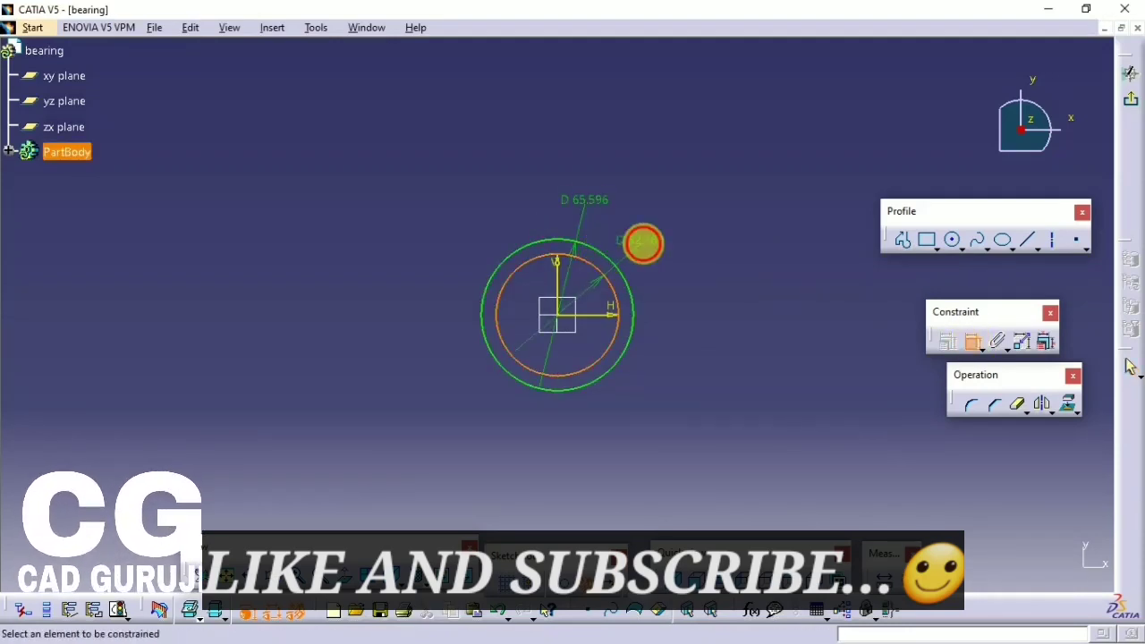
double_click(641, 249)
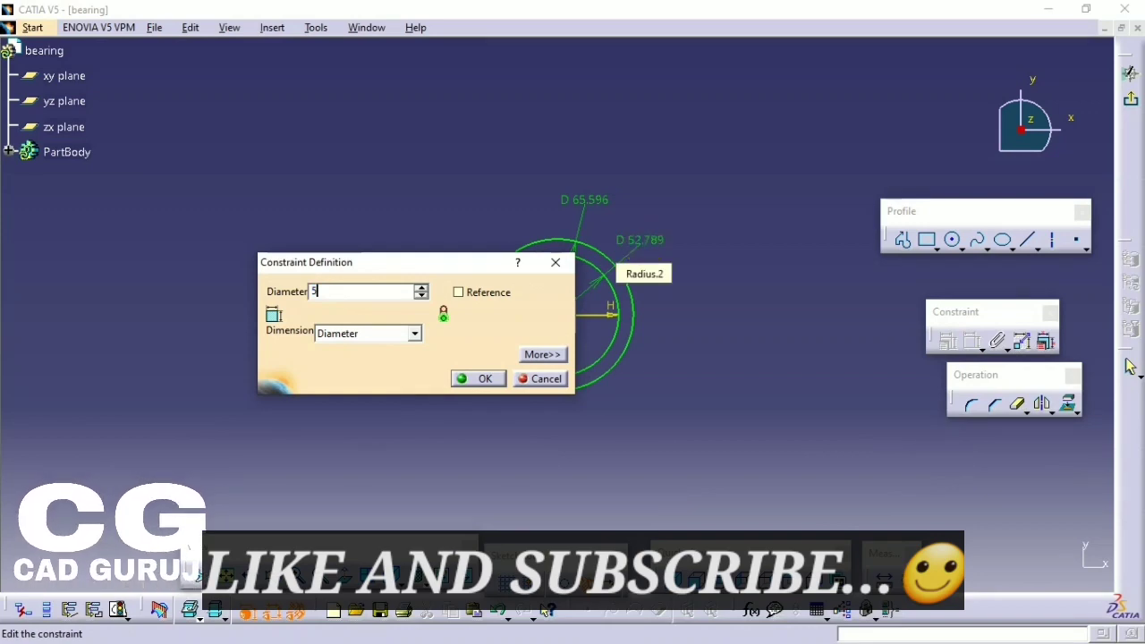
type("25mm")
key("Return")
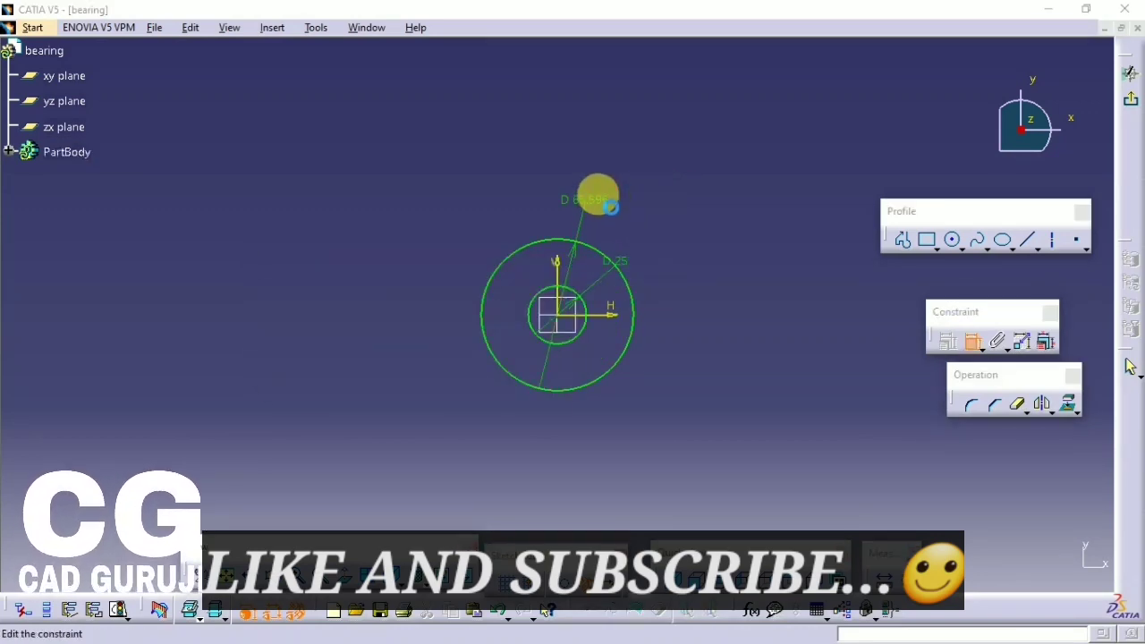
double_click(597, 199)
key("Return")
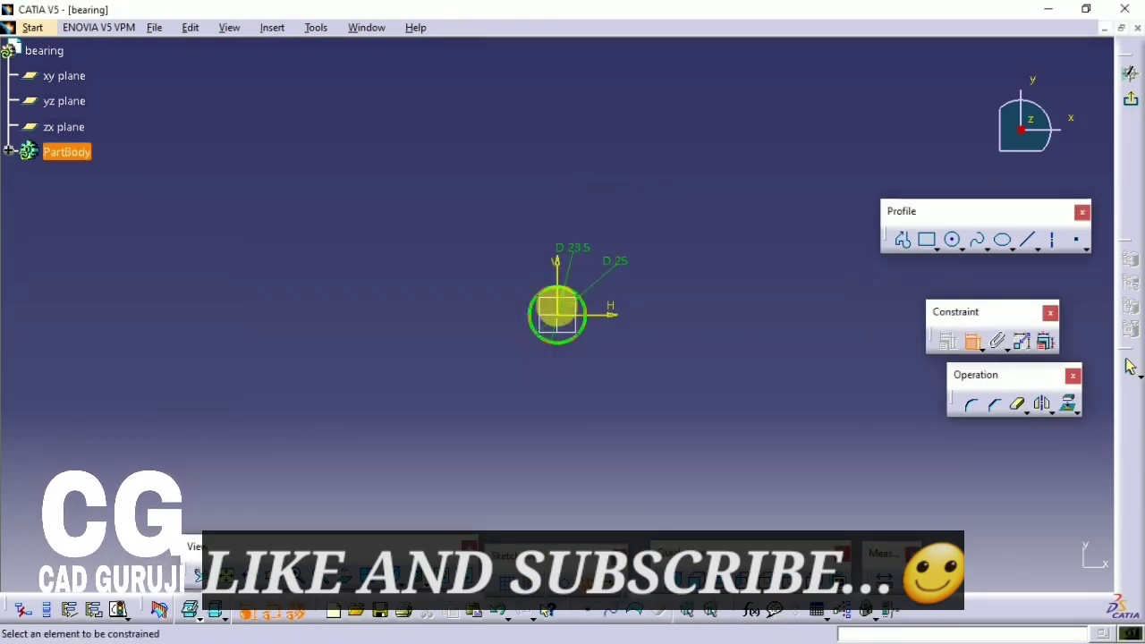
middle_click_drag(557, 307, 616, 77)
- Draw a U-shaped notch profile across the top of the ring
left_click(903, 240)
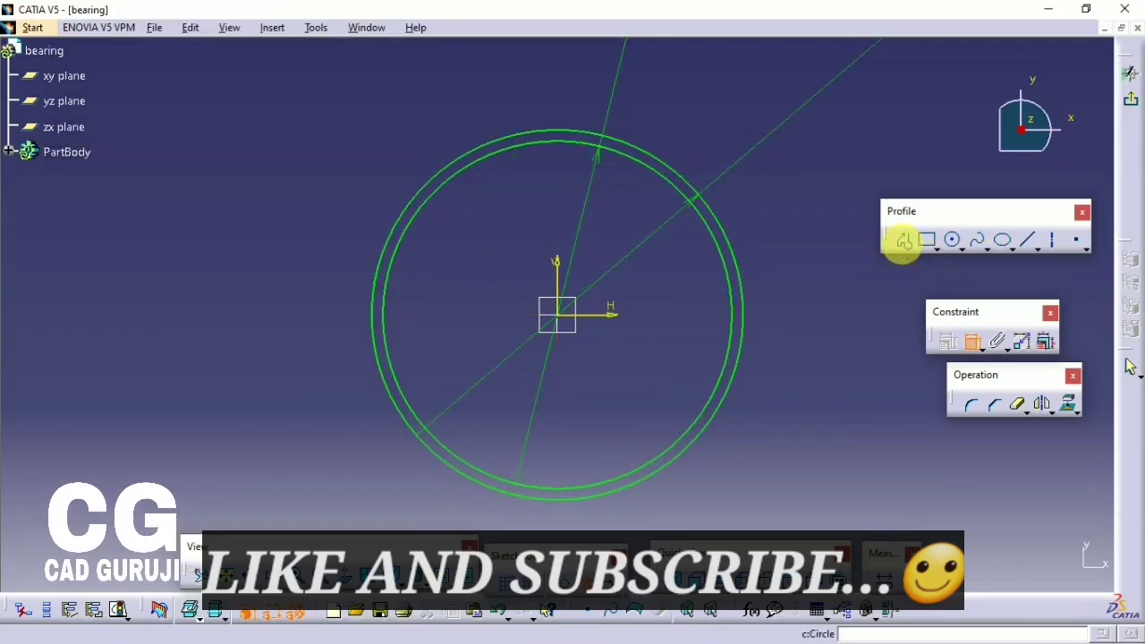
left_click(536, 137)
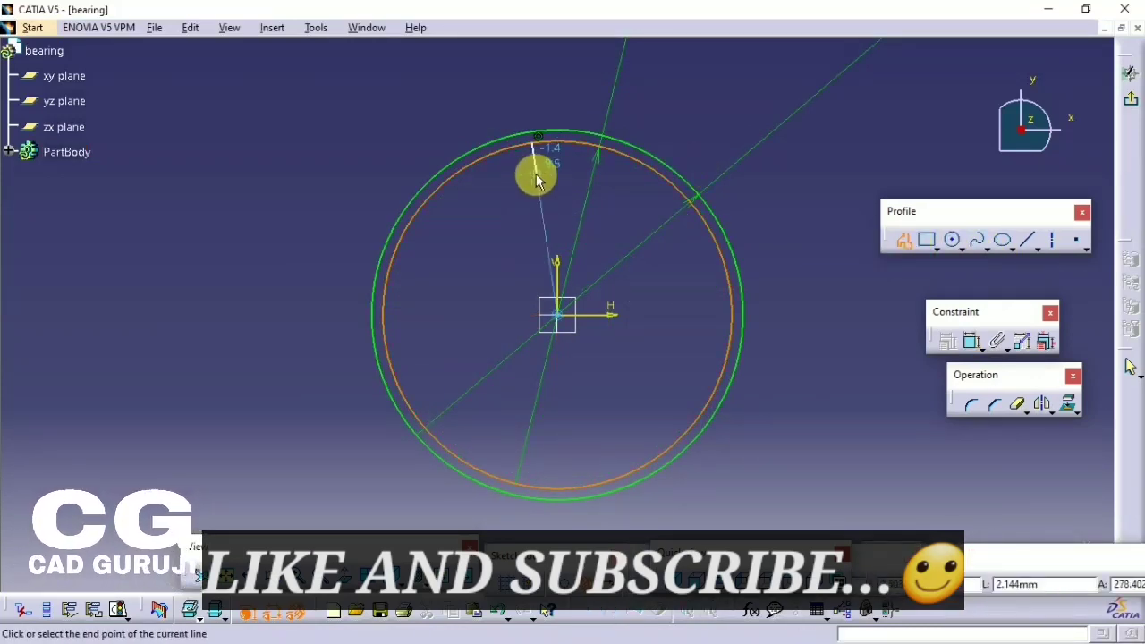
left_click(571, 171)
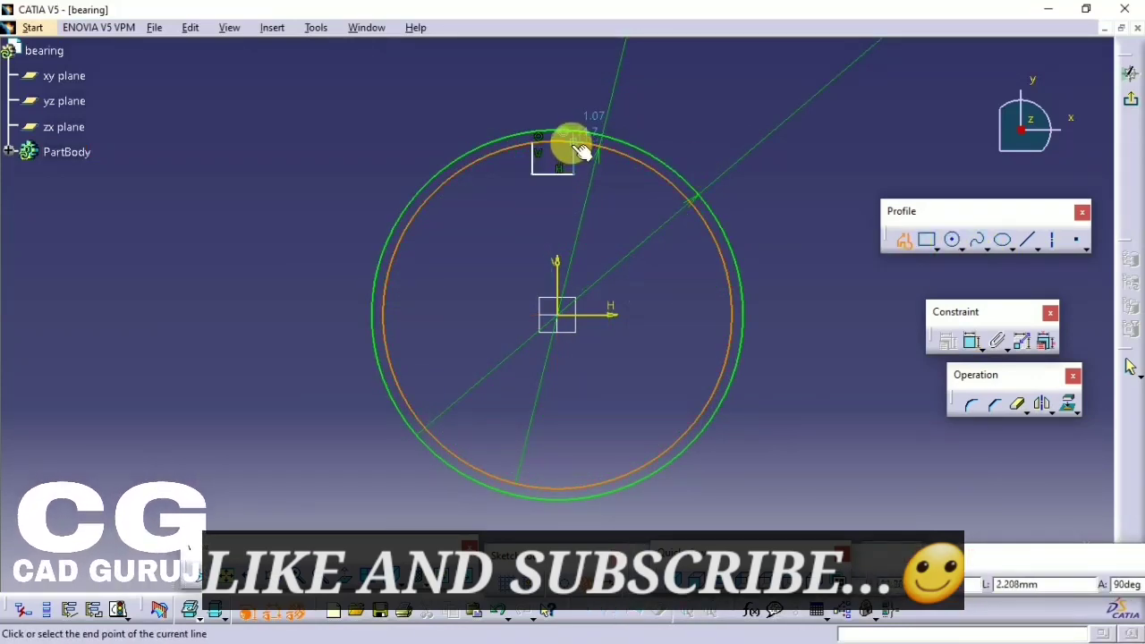
left_click(579, 140)
left_click(903, 239)
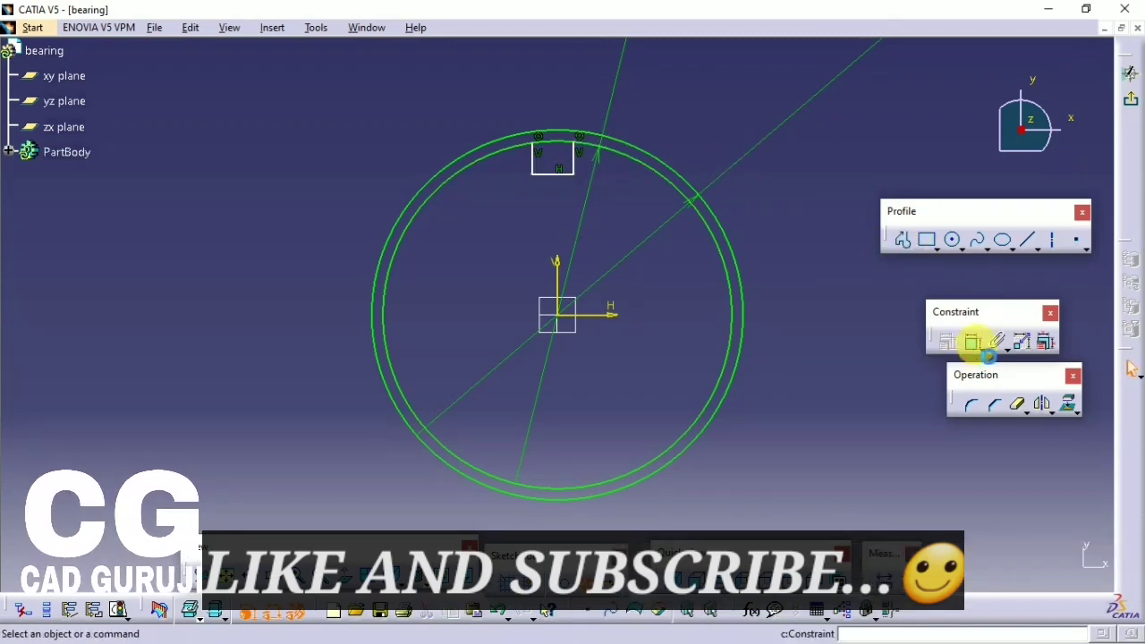
- Constrain the notch symmetric about the axis with depth 2 and width 1 mm
left_click(972, 340)
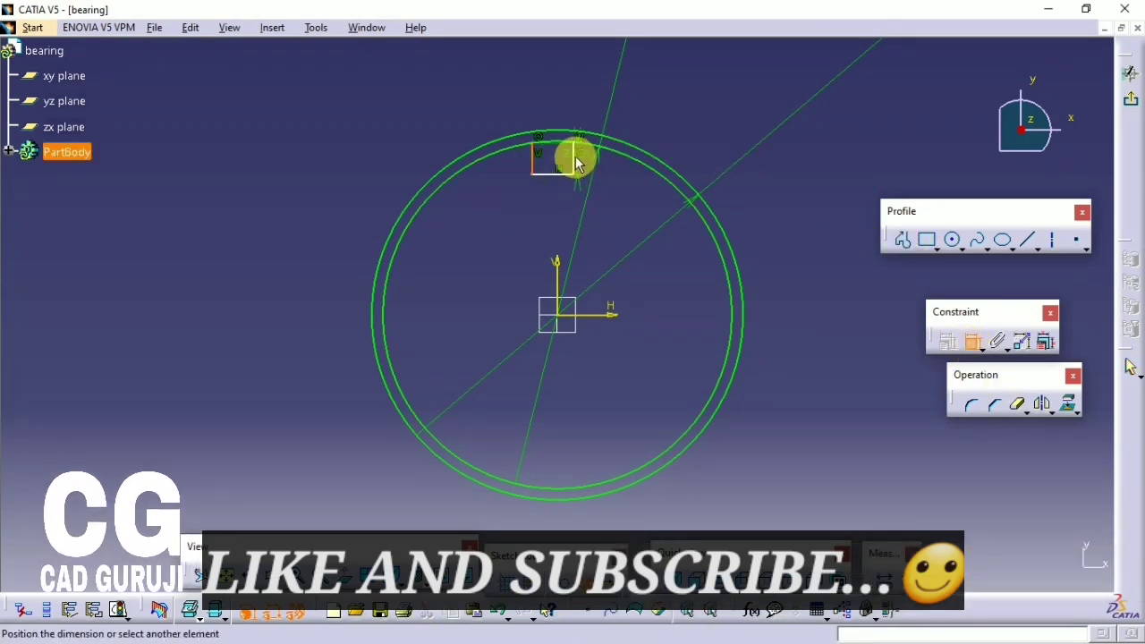
right_click(590, 75)
left_click(661, 235)
left_click(572, 223)
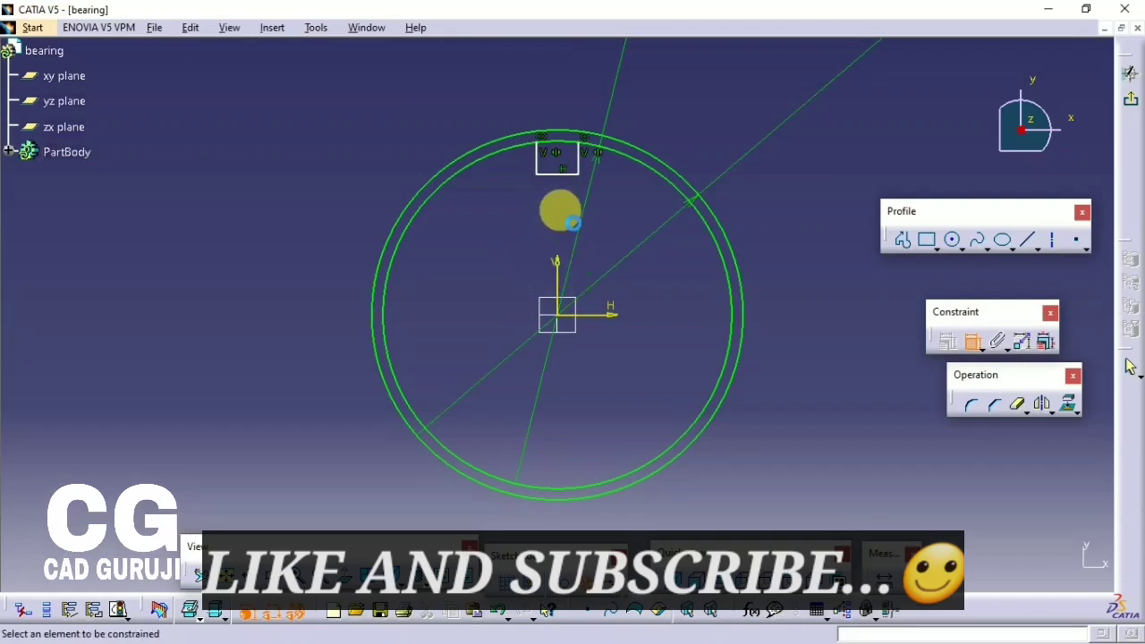
left_click(560, 173)
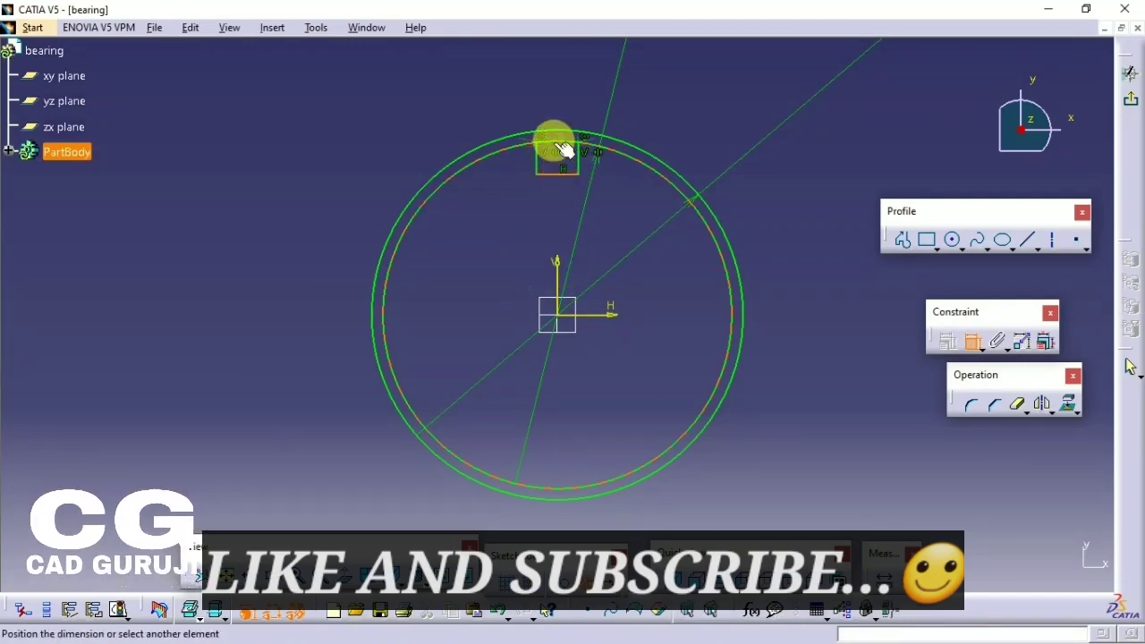
left_click(327, 162)
double_click(327, 159)
type("2")
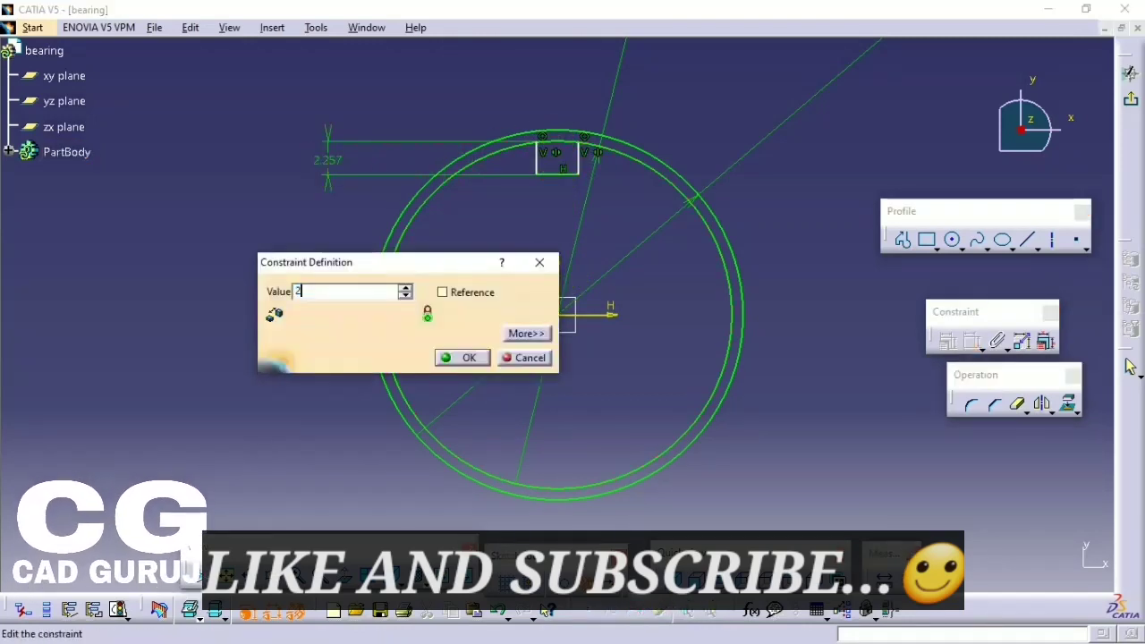
key("Return")
double_click(561, 186)
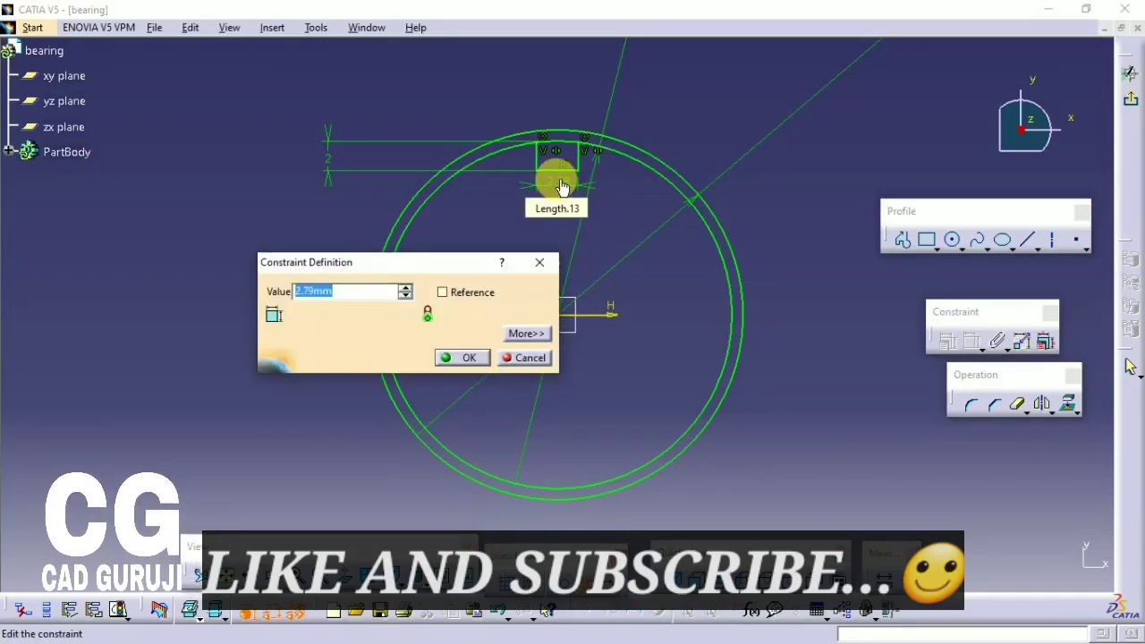
type("1")
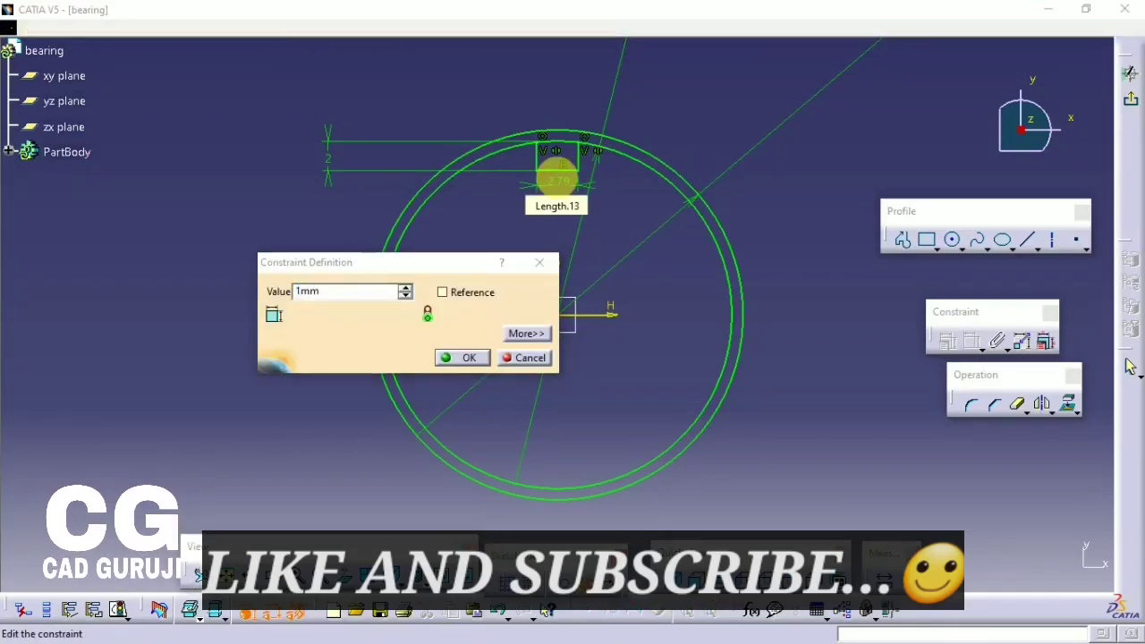
key("Return")
- Trim away the ring arc inside the notch and exit the sketcher
left_click(1017, 406)
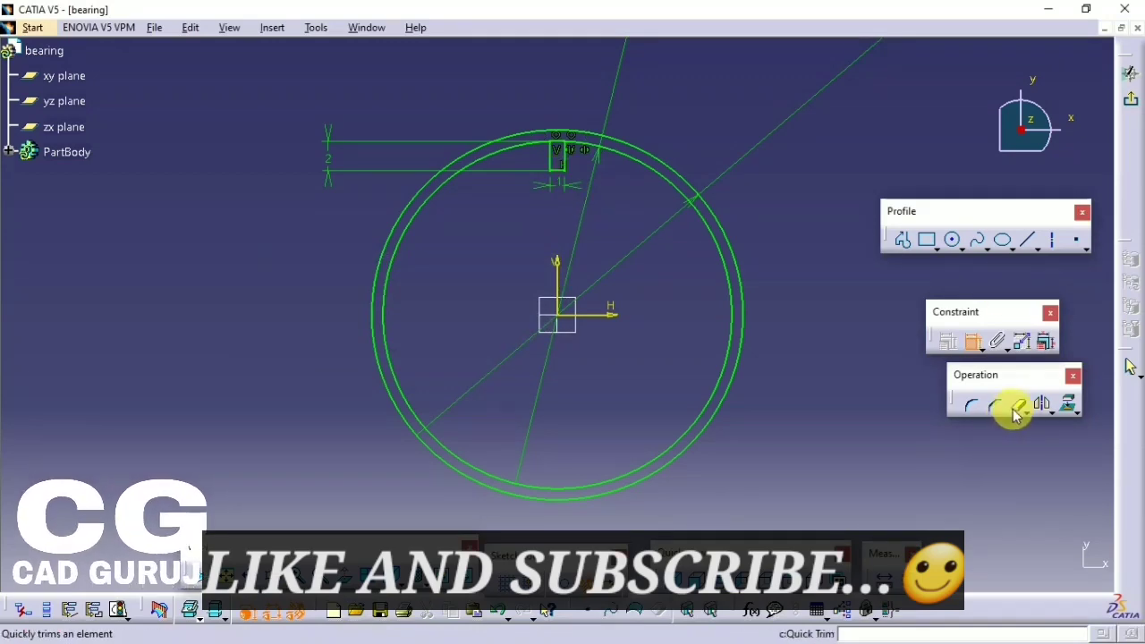
left_click(551, 152)
left_click(1125, 103)
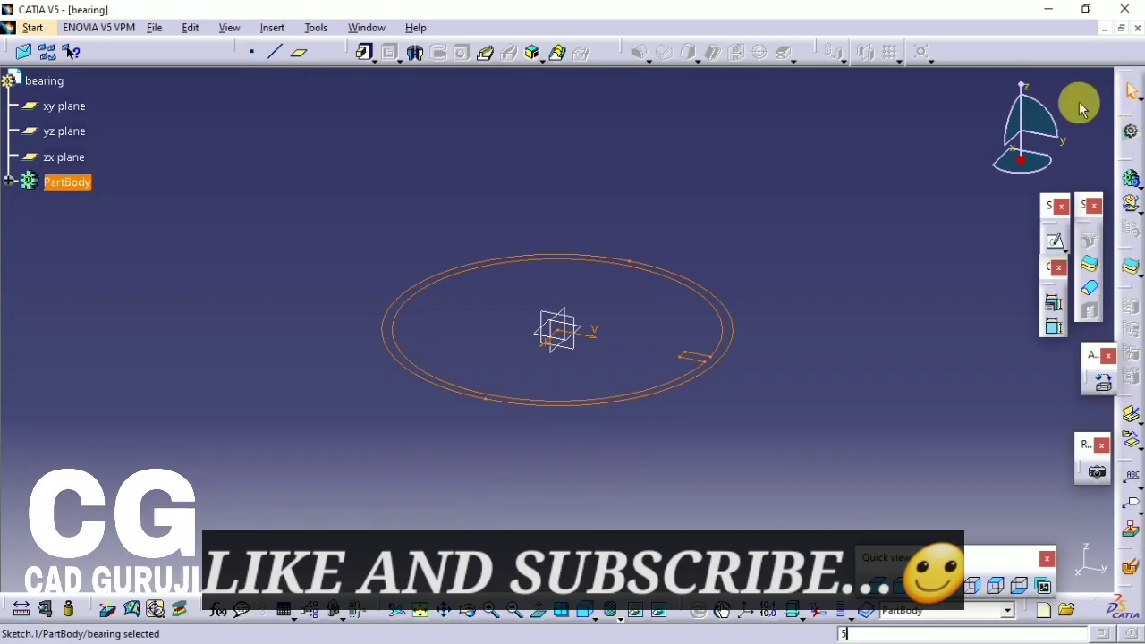
- Pad the notched ring sketch into a solid band
left_click(367, 54)
key("Return")
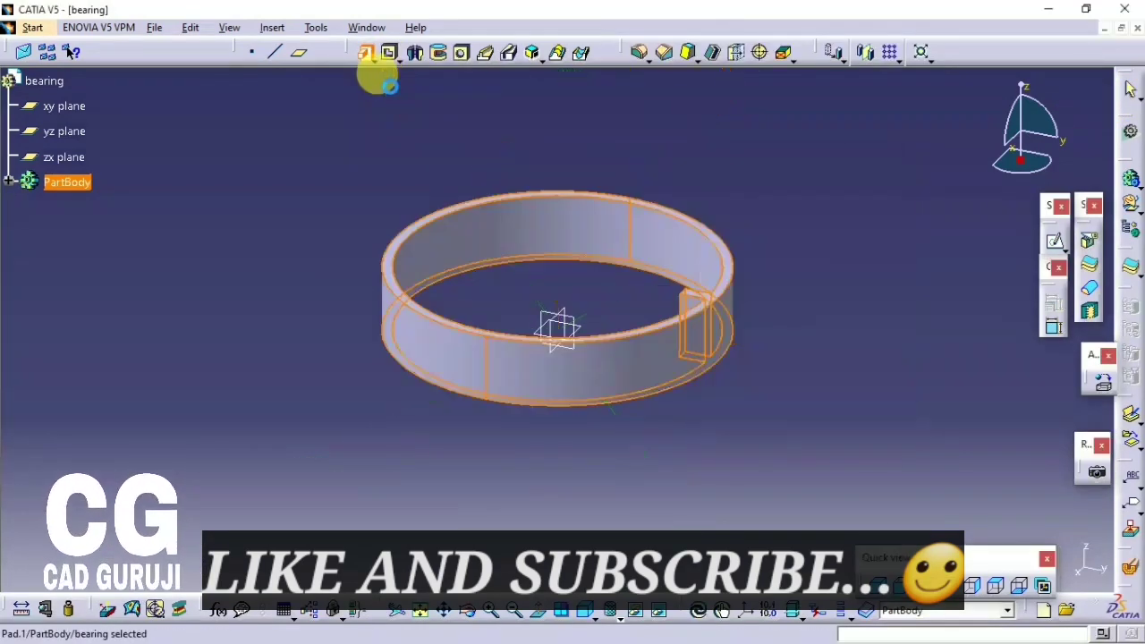
left_click(413, 147)
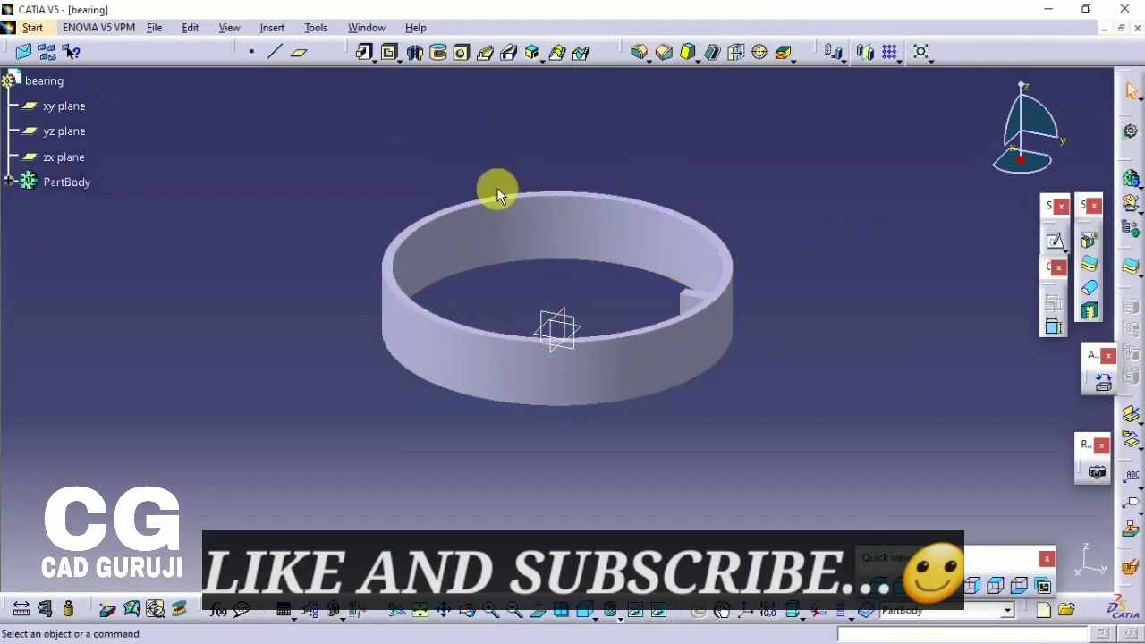
- Apply the Metal > Aluminium material to the ring body
left_click(1103, 382)
left_click(705, 146)
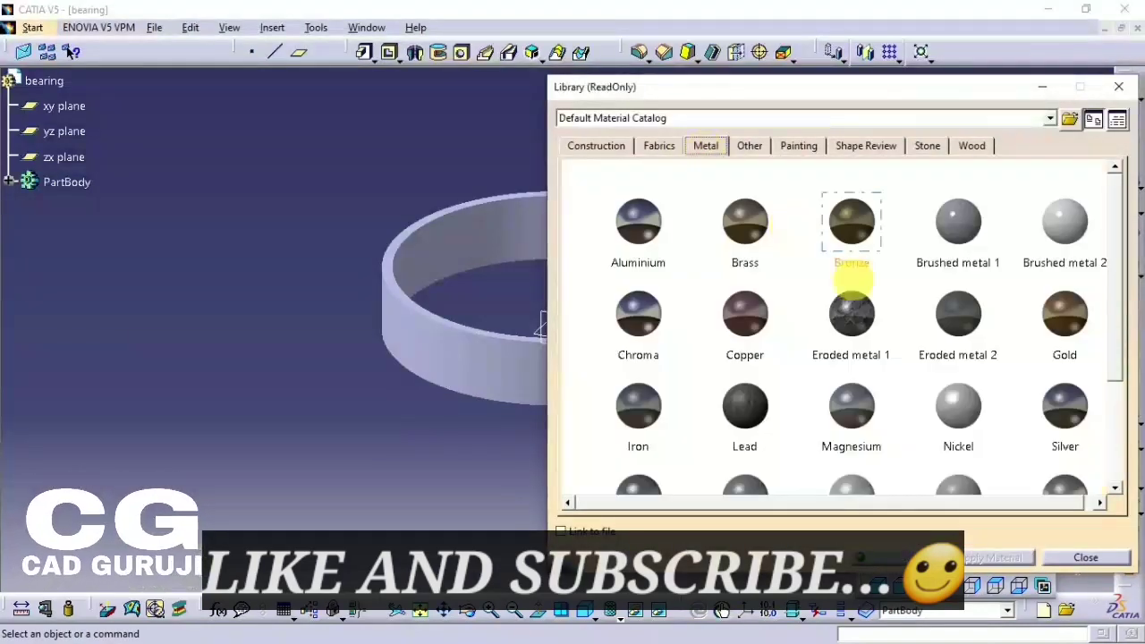
left_click_drag(620, 223, 519, 345)
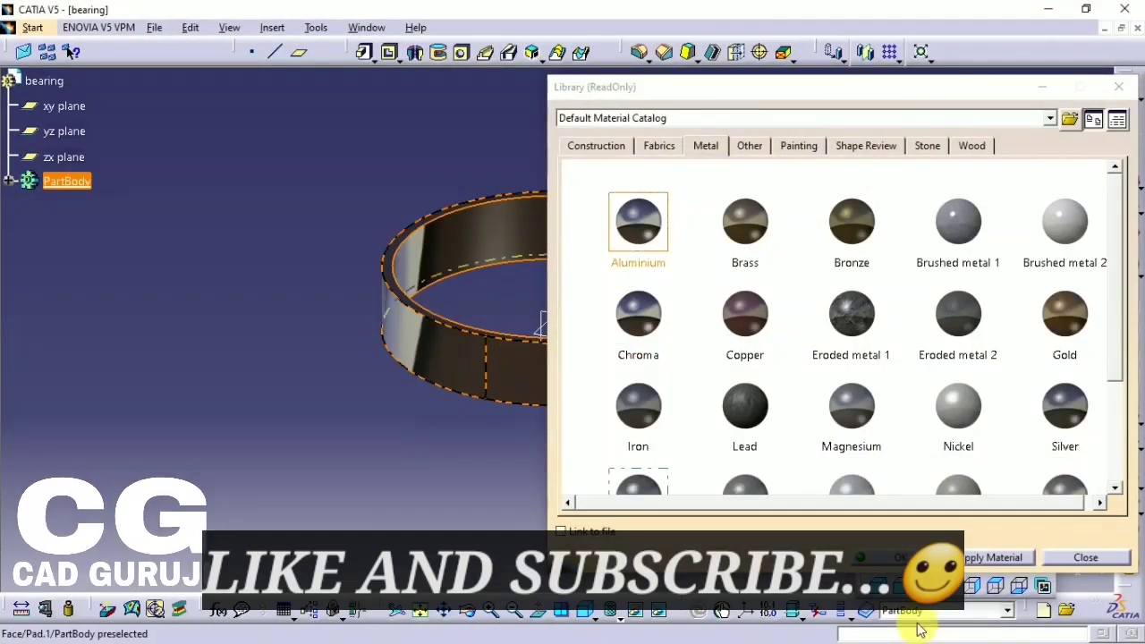
left_click(1085, 557)
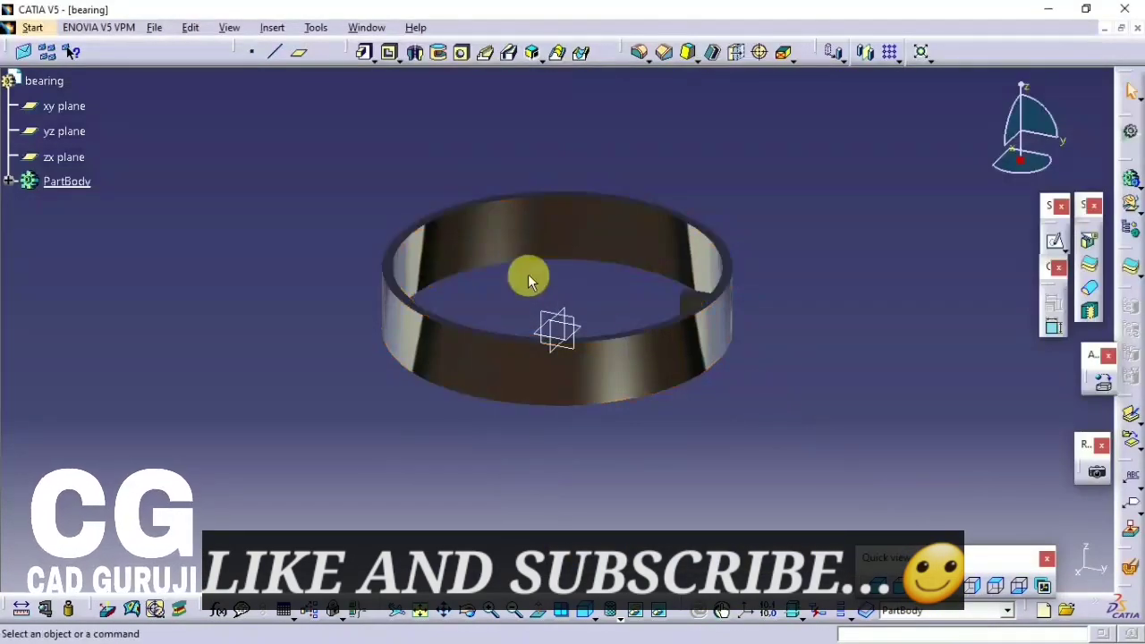
- Raise the Aluminium's diffuse, lower its reflectivity, then rotate the view and save
left_click(9, 181)
left_click(89, 206)
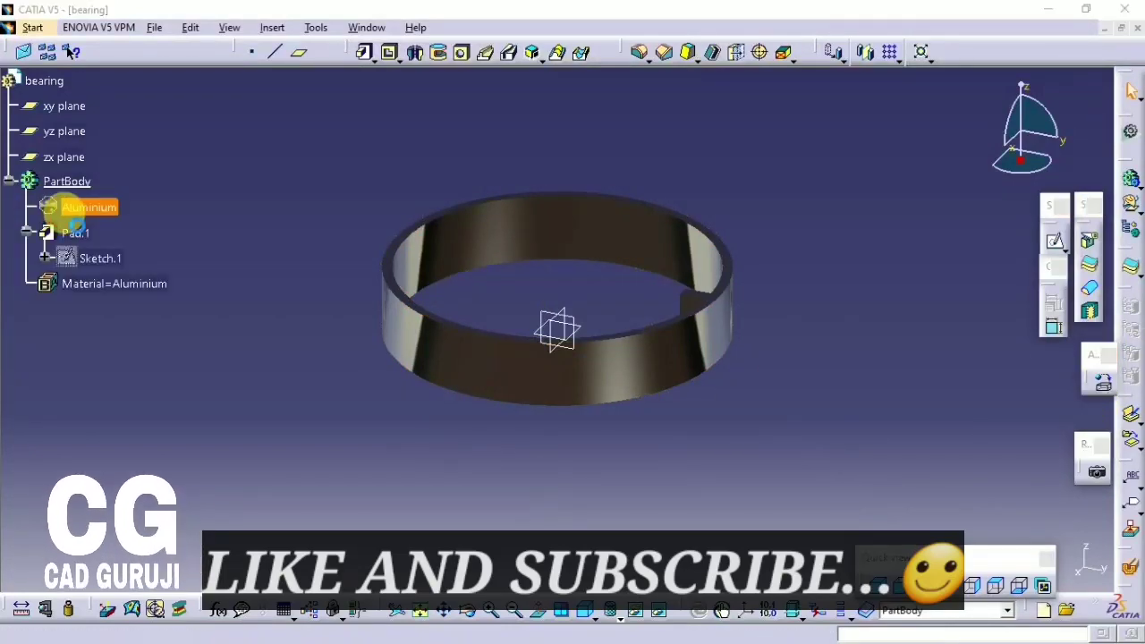
double_click(74, 215)
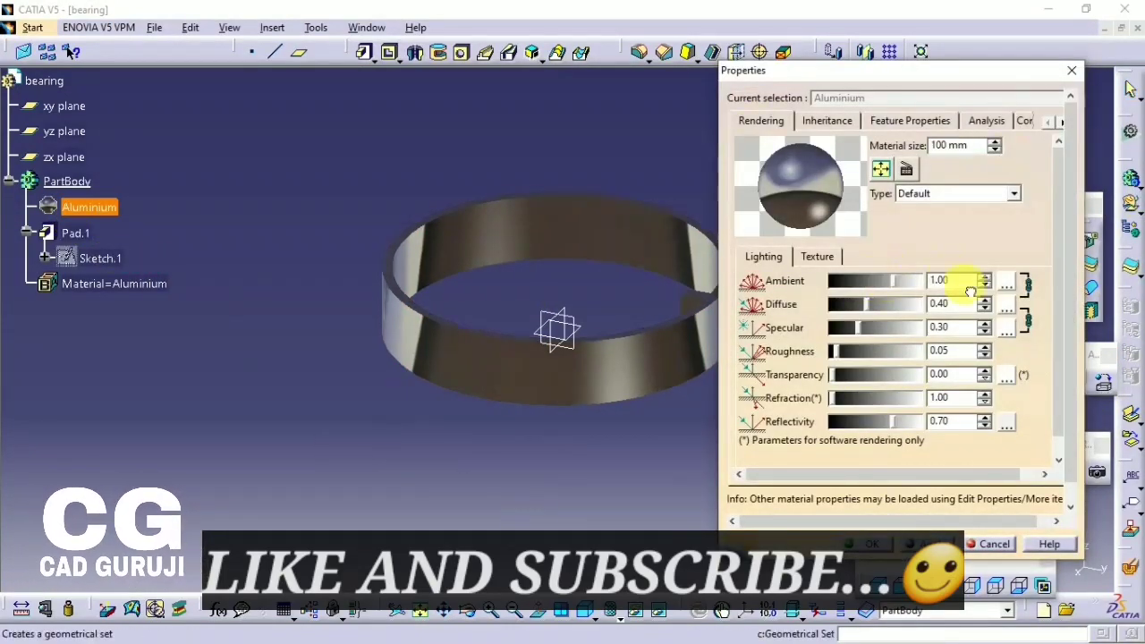
left_click_drag(864, 304, 894, 310)
left_click_drag(894, 421, 872, 421)
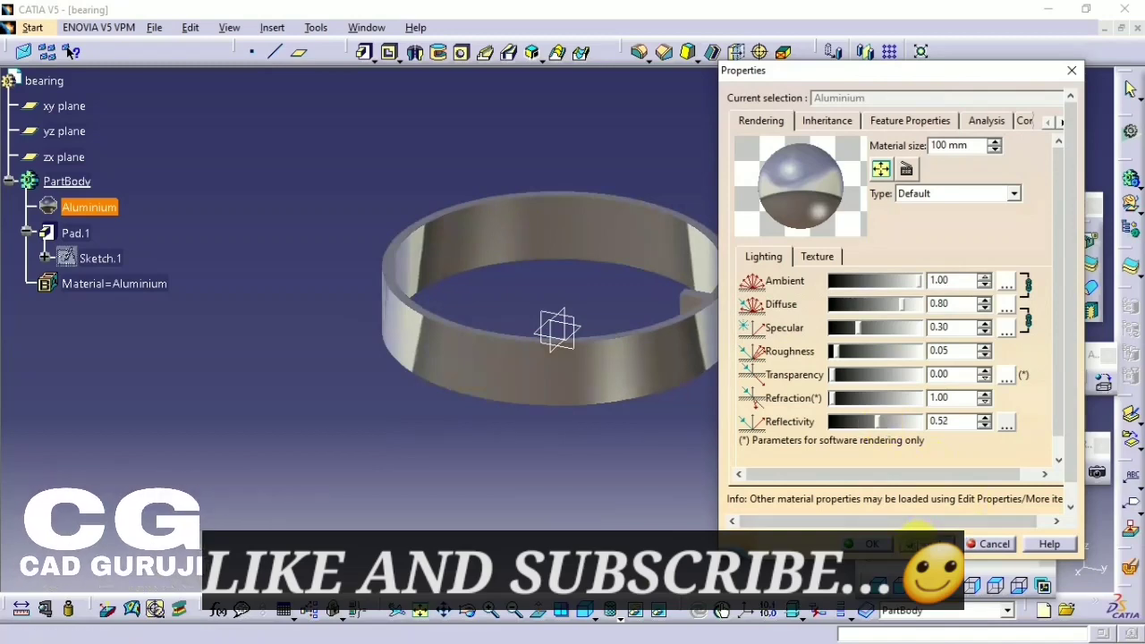
left_click(871, 544)
mouse_move(805, 304)
middle_mouse_down()
mouse_move(783, 265)
mouse_move(549, 467)
mouse_move(531, 373)
middle_mouse_up()
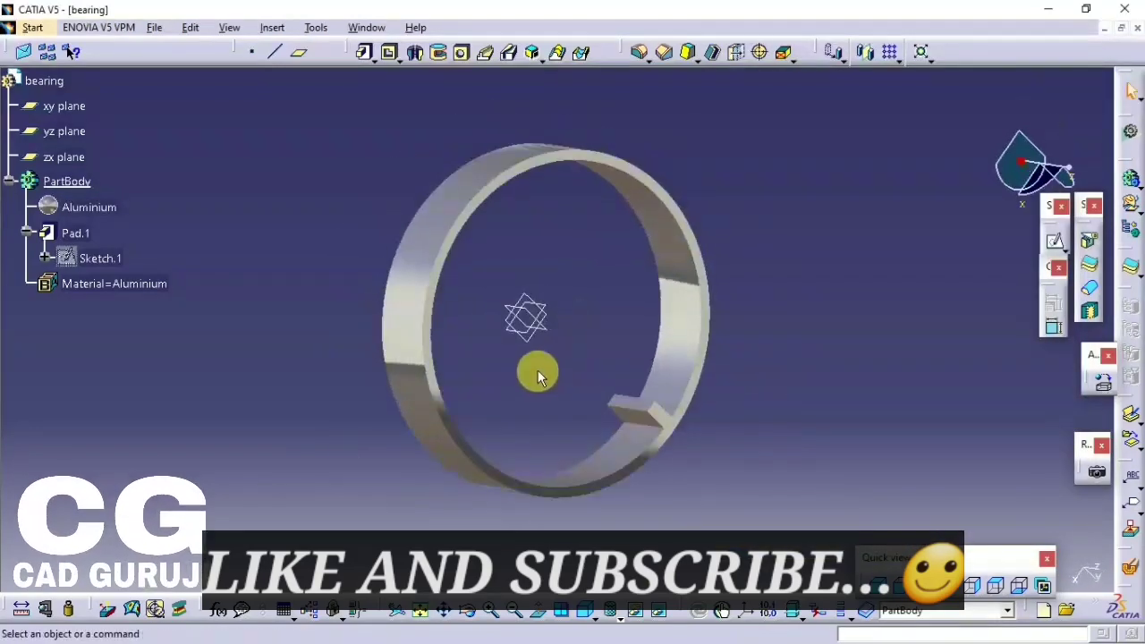
key("ctrl+s")
- Save as bearing.CATPart, then create a new Part Design part named 'front part'
left_click(841, 481)
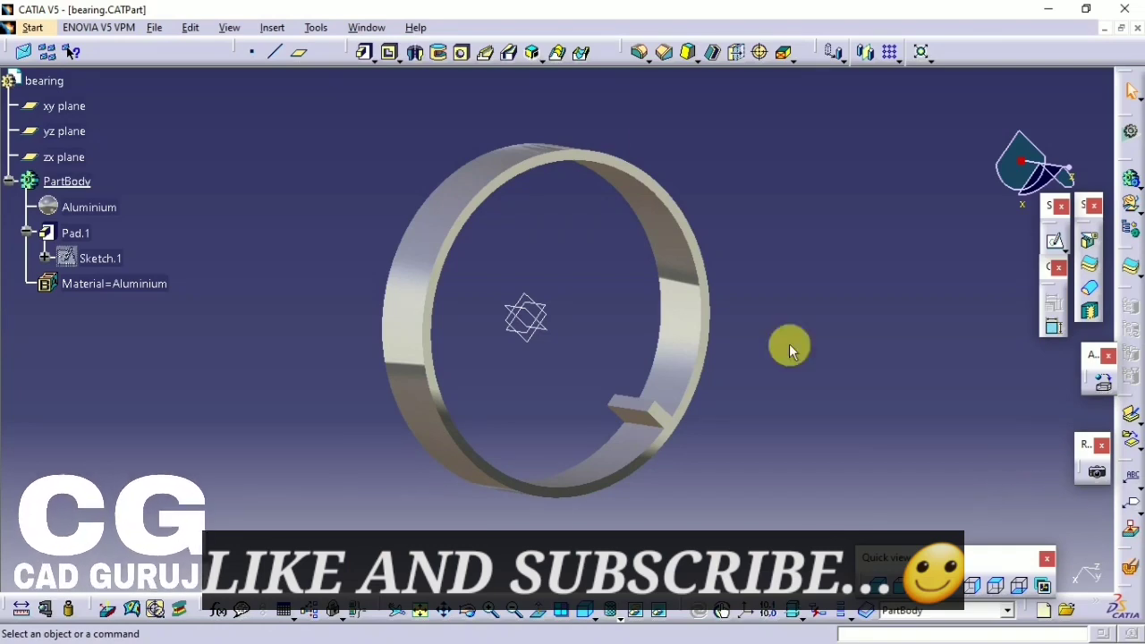
left_click(32, 27)
left_click(376, 71)
type("front p")
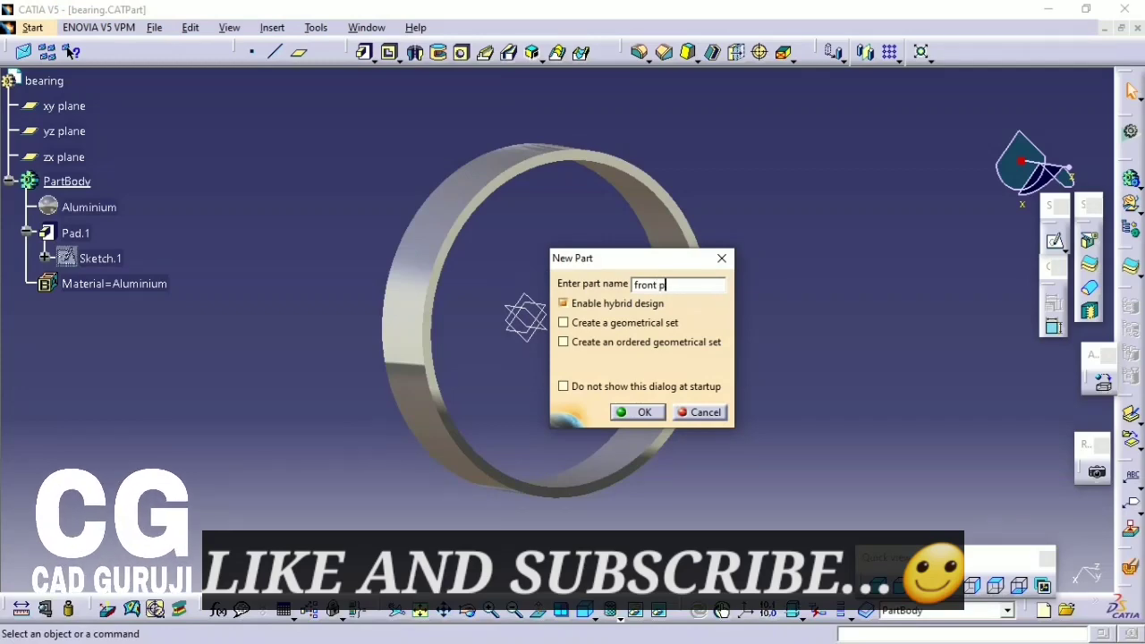
type("art")
key("Return")
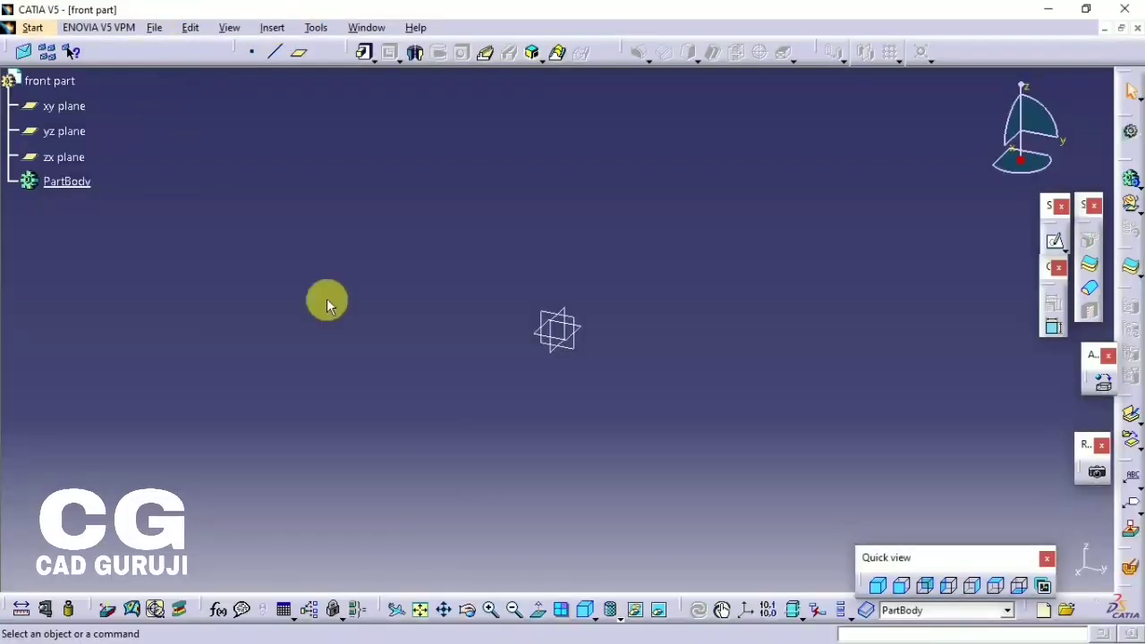
- Start a sketch on the zx plane and draw a circle centred on the origin
left_click(563, 306)
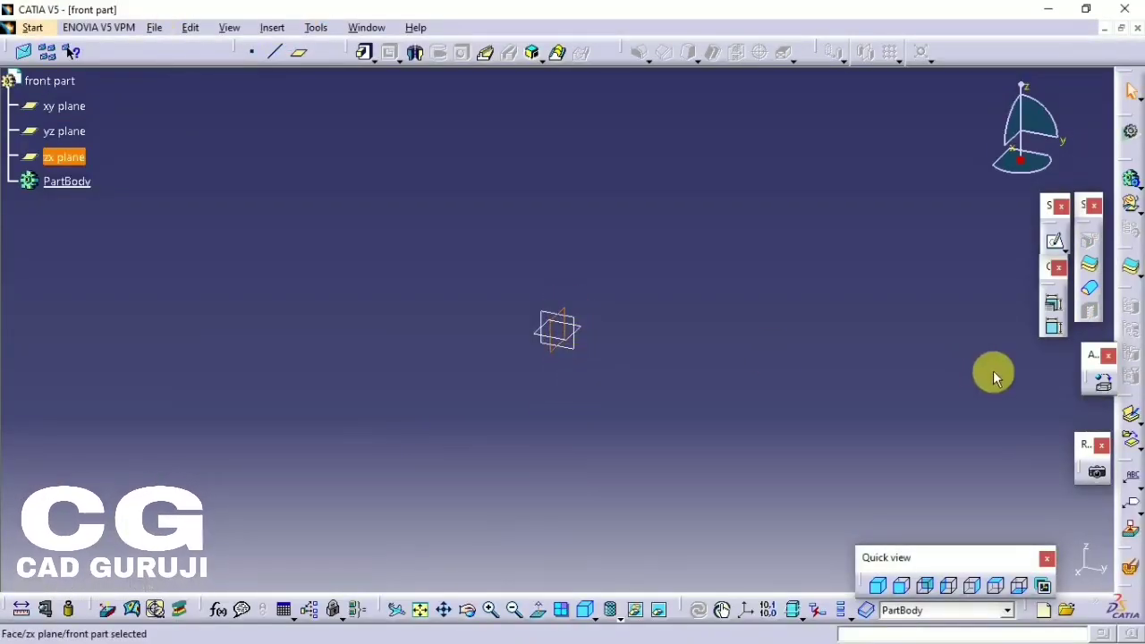
left_click(1056, 299)
left_click(950, 239)
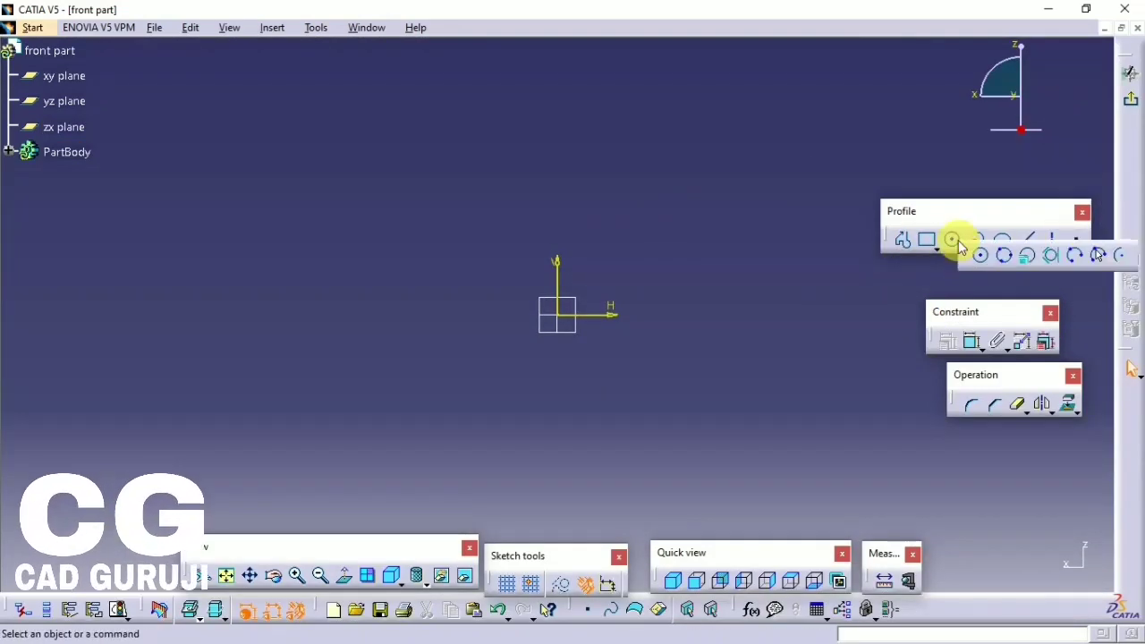
left_click(988, 259)
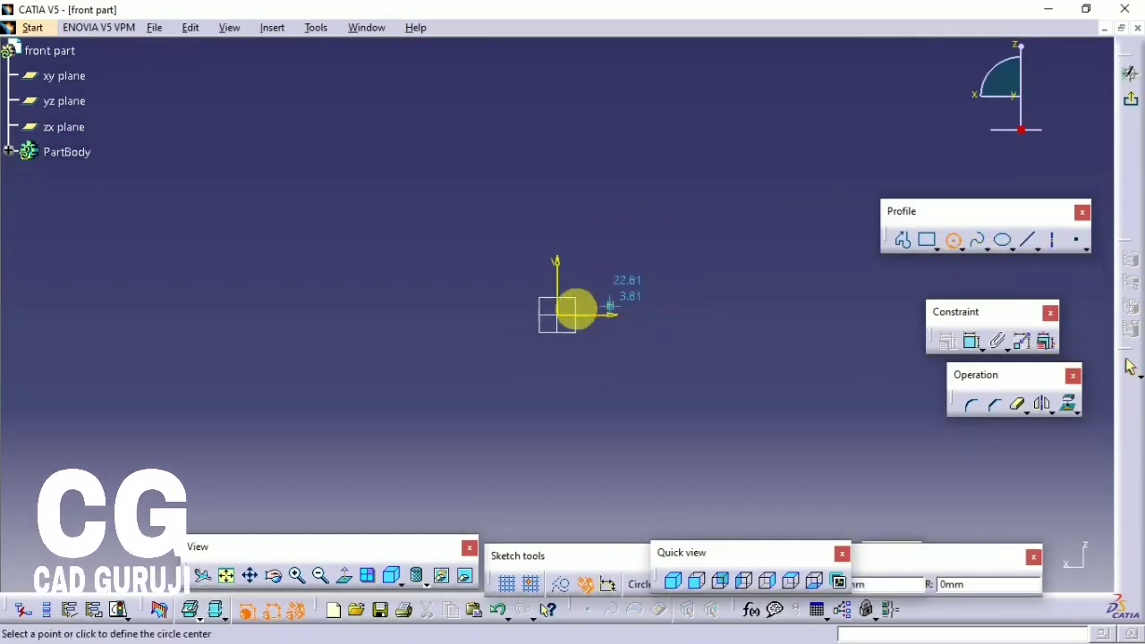
left_click(557, 314)
left_click(536, 197)
- Dimension the circle's diameter to 103 mm
left_click(971, 340)
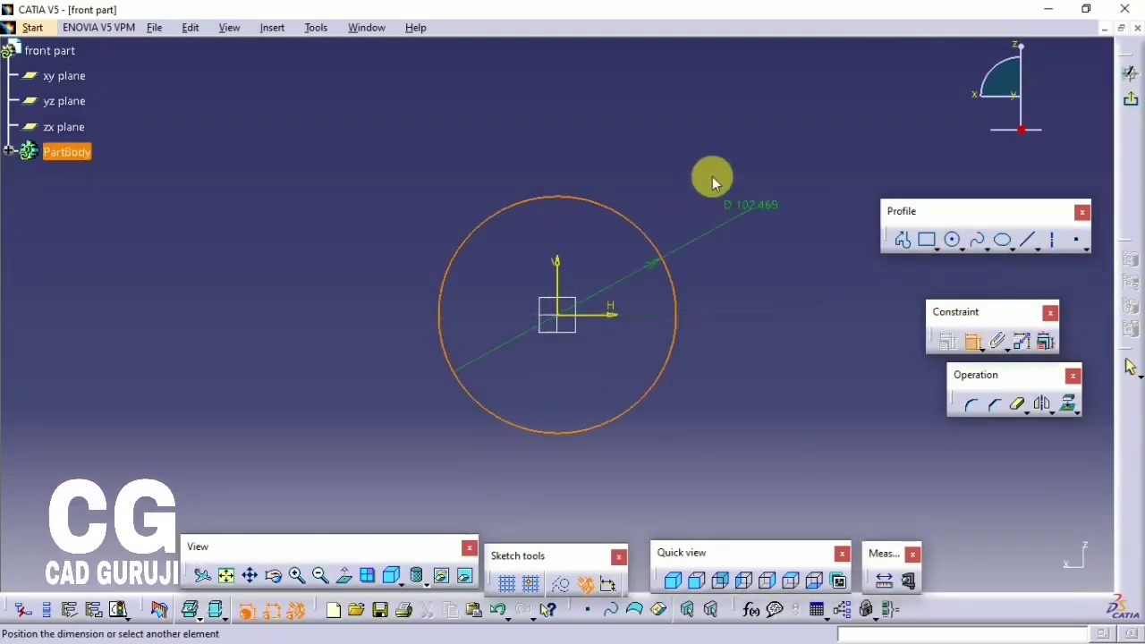
left_click(705, 152)
double_click(706, 152)
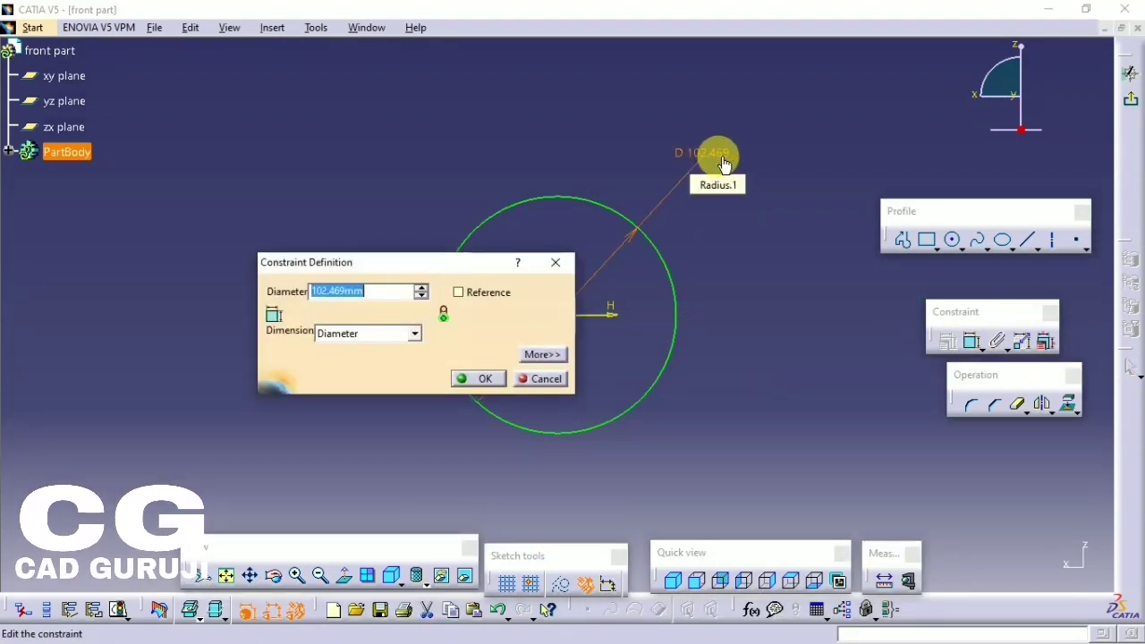
key("Return")
left_click(724, 163)
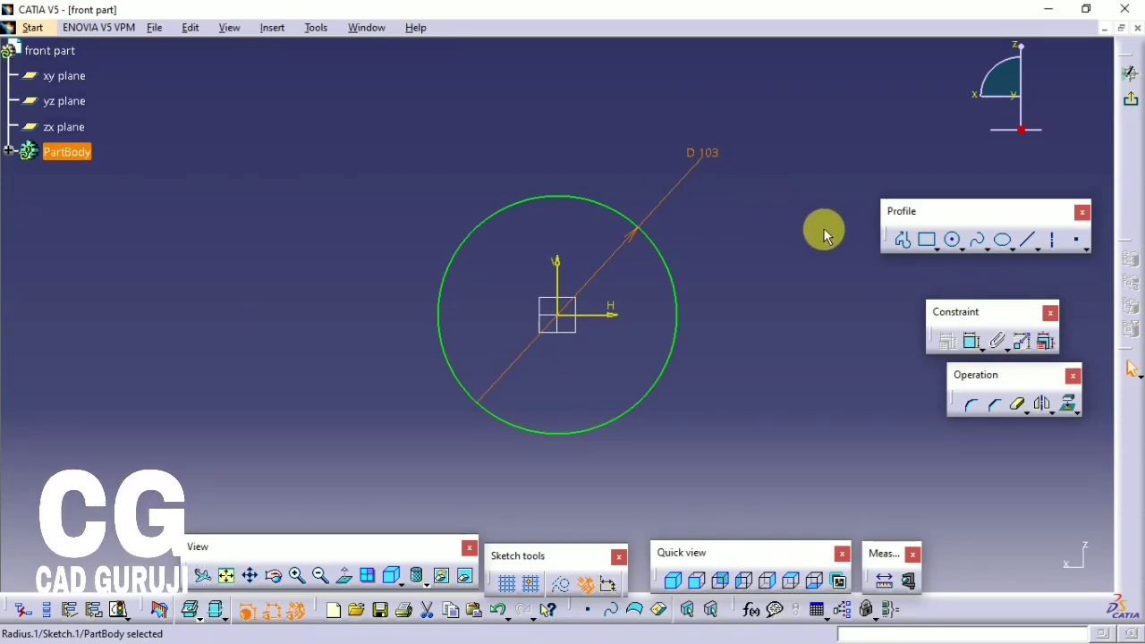
left_click(715, 157)
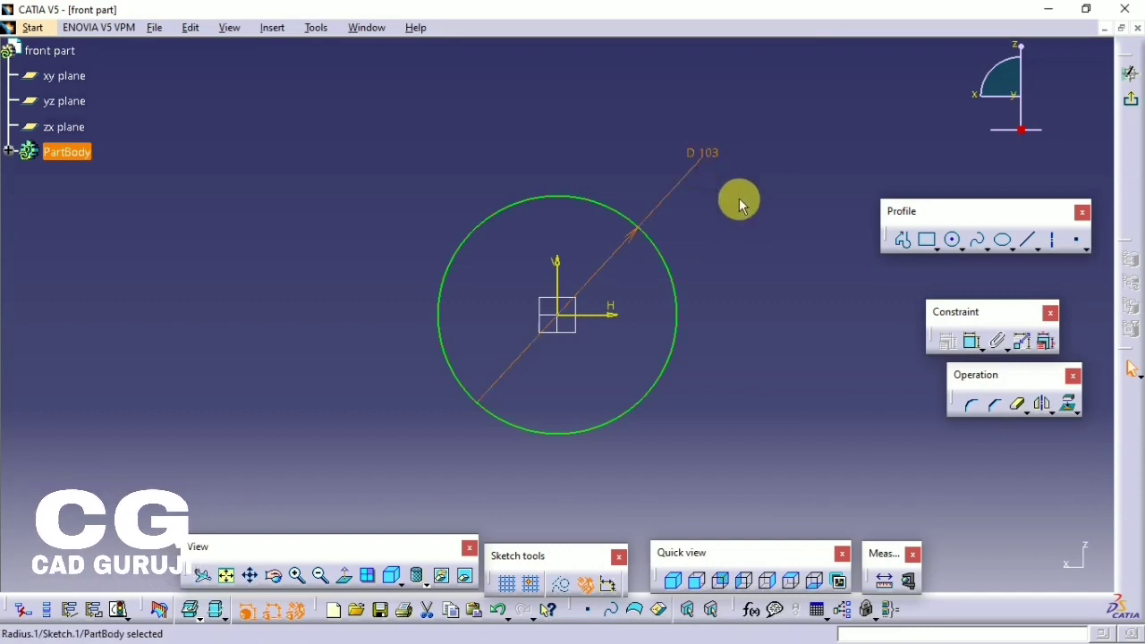
left_click(901, 240)
- Draw a horizontal bottom line below the circle, symmetric about the vertical axis
middle_click_drag(596, 315, 582, 131)
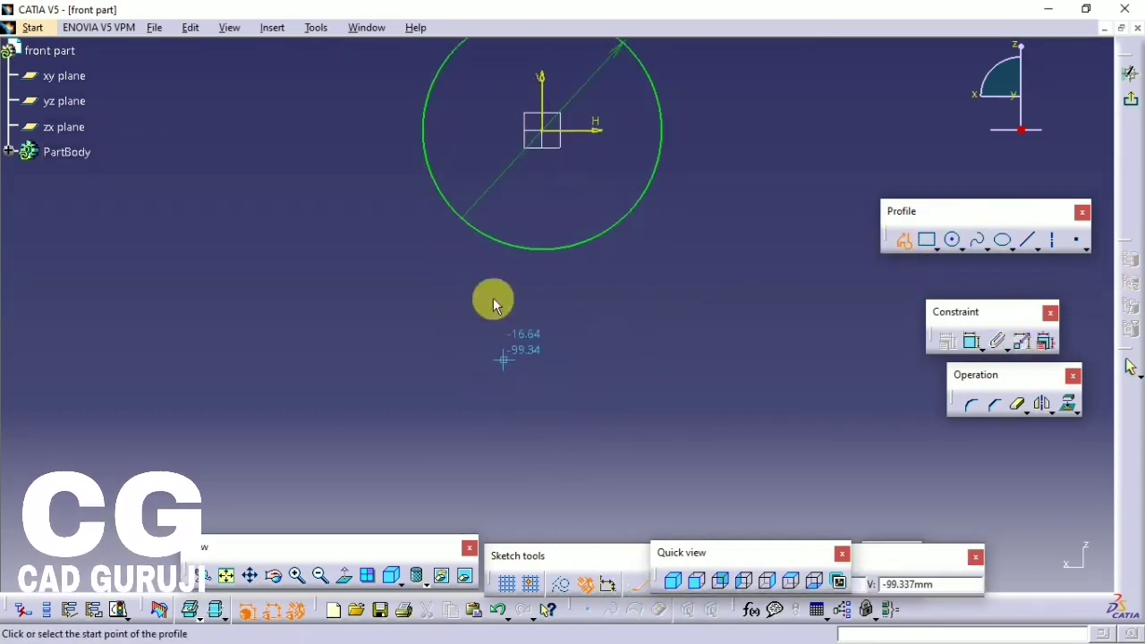
left_click(626, 296)
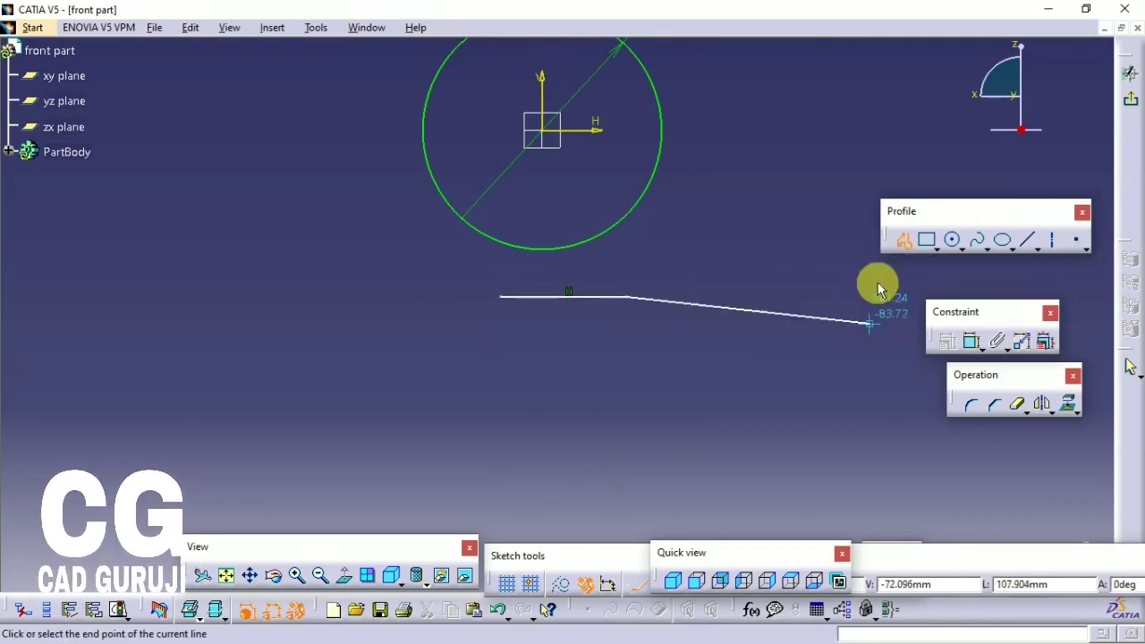
key("Escape")
left_click(972, 343)
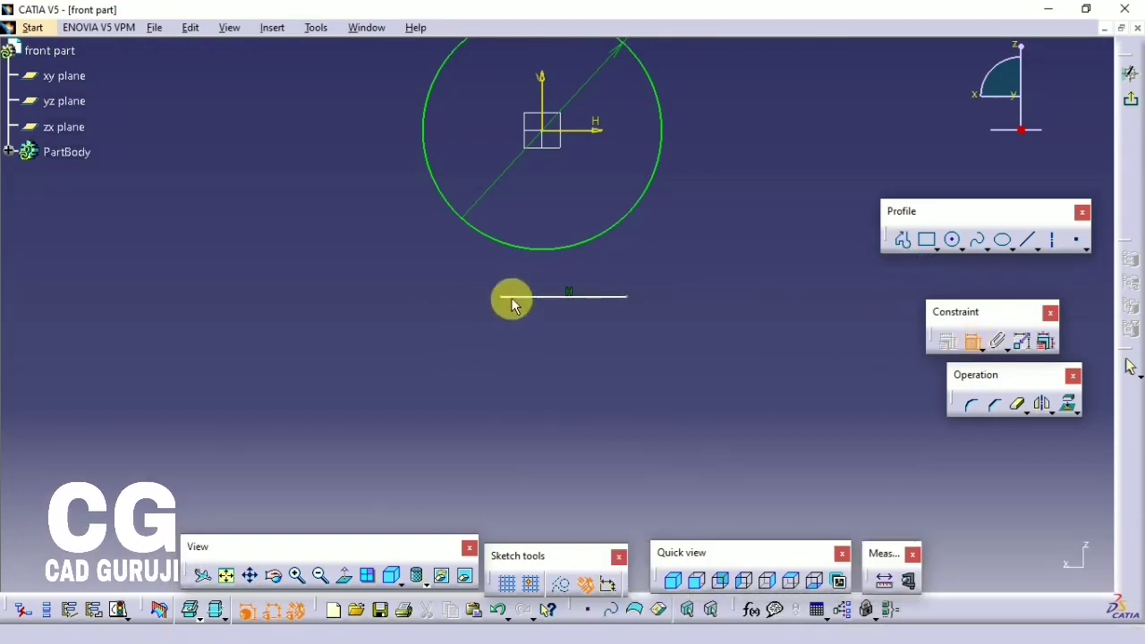
left_click(637, 300)
right_click(701, 200)
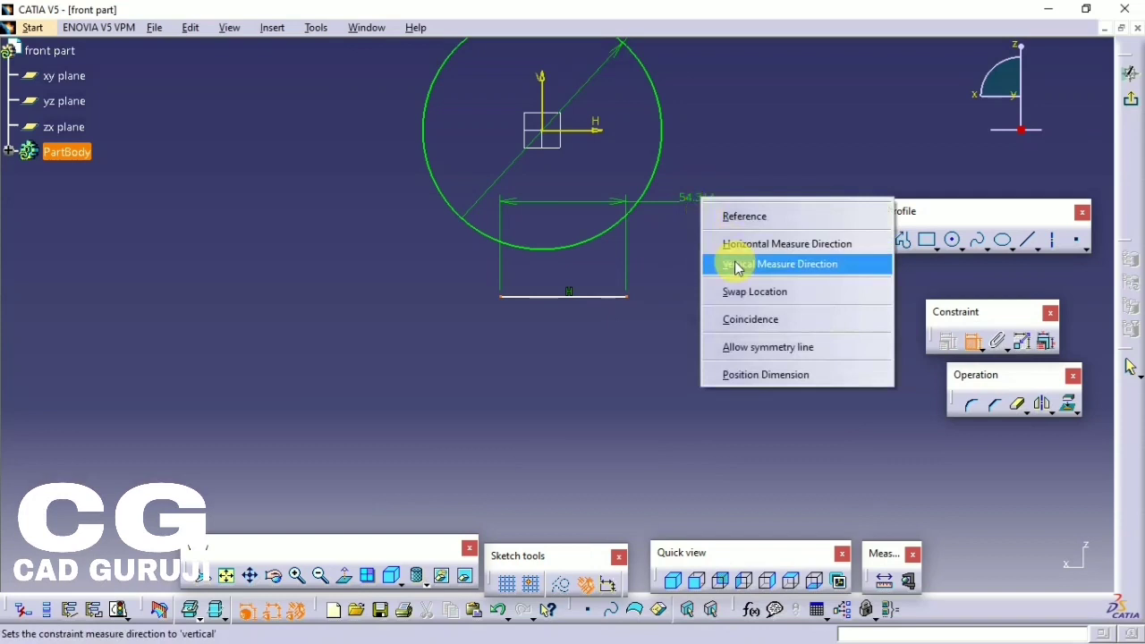
left_click(764, 343)
left_click(542, 97)
- Draw the two side lines from the bottom line up past the circle
left_click(1028, 240)
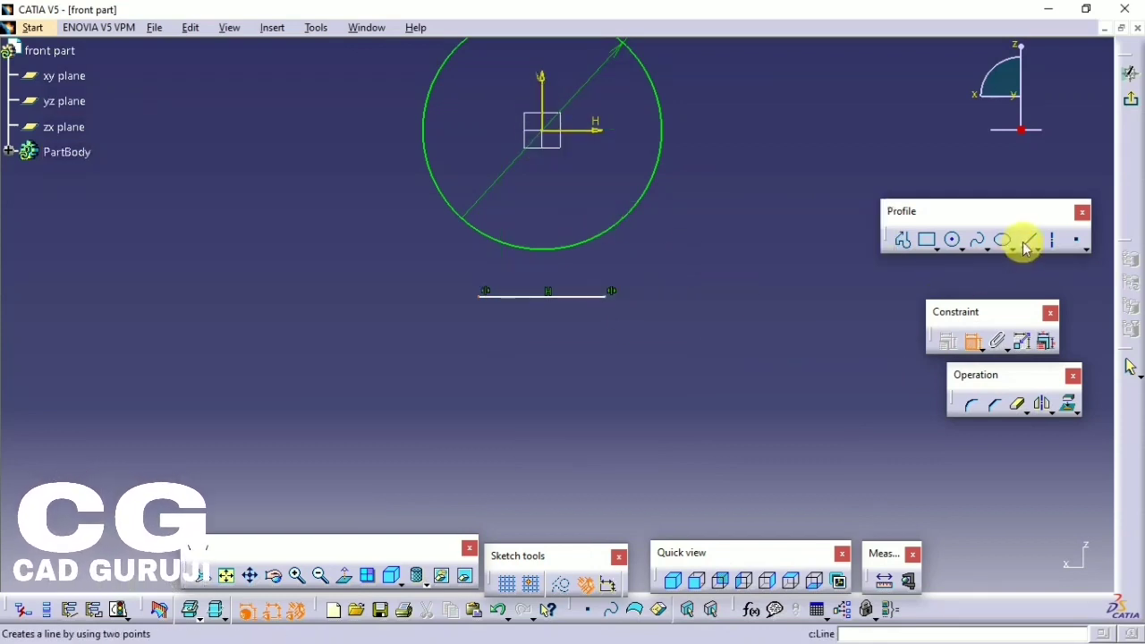
left_click(610, 296)
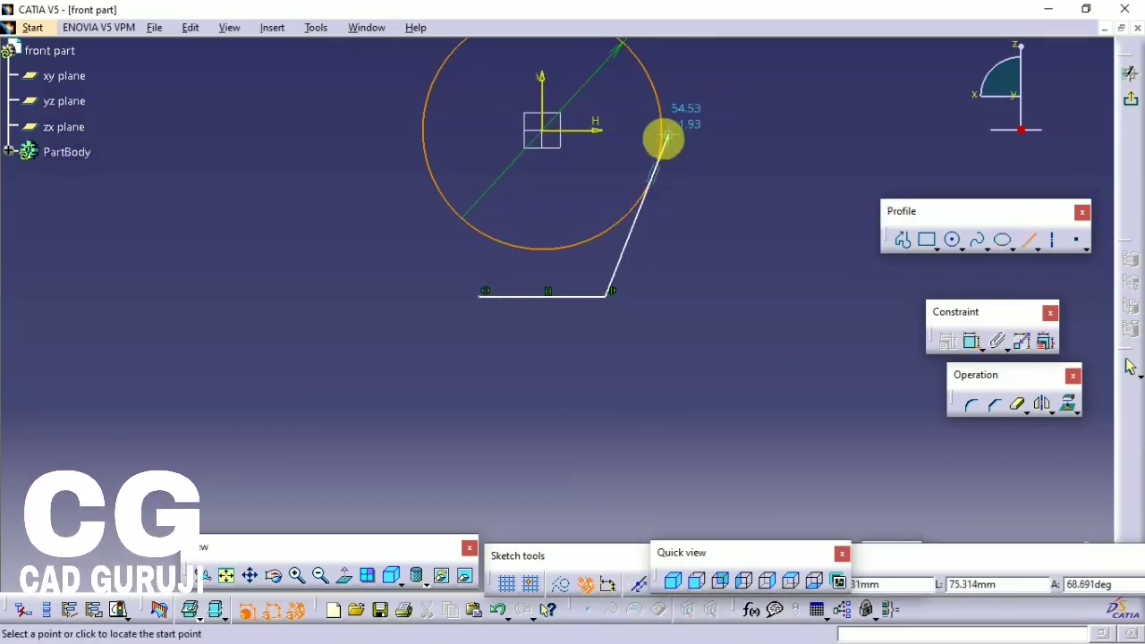
left_click(481, 296)
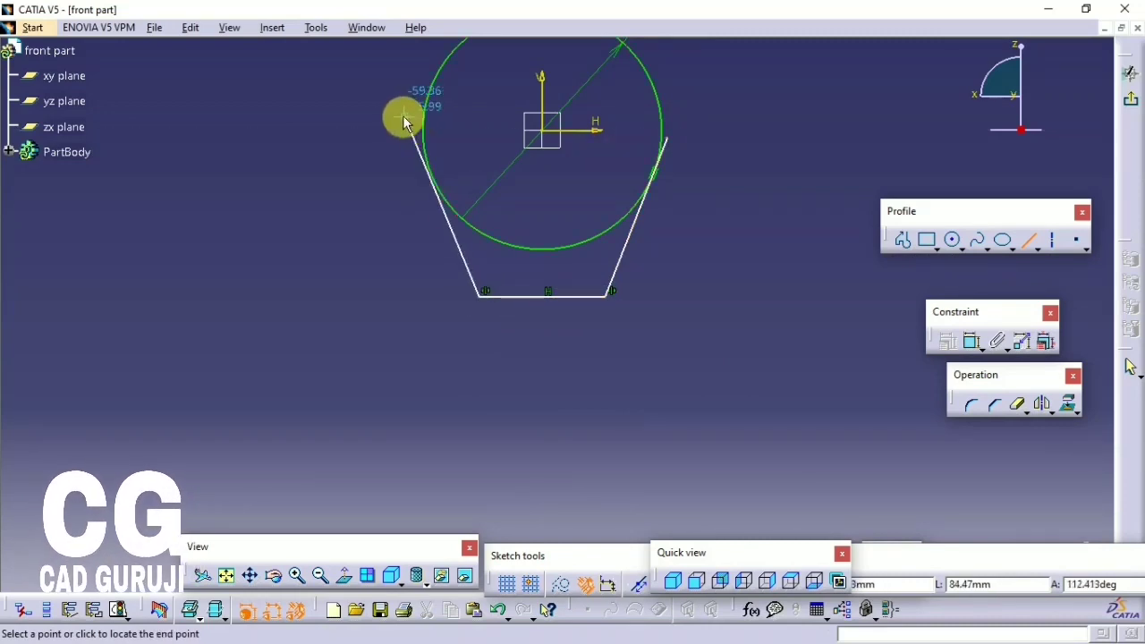
left_click(972, 341)
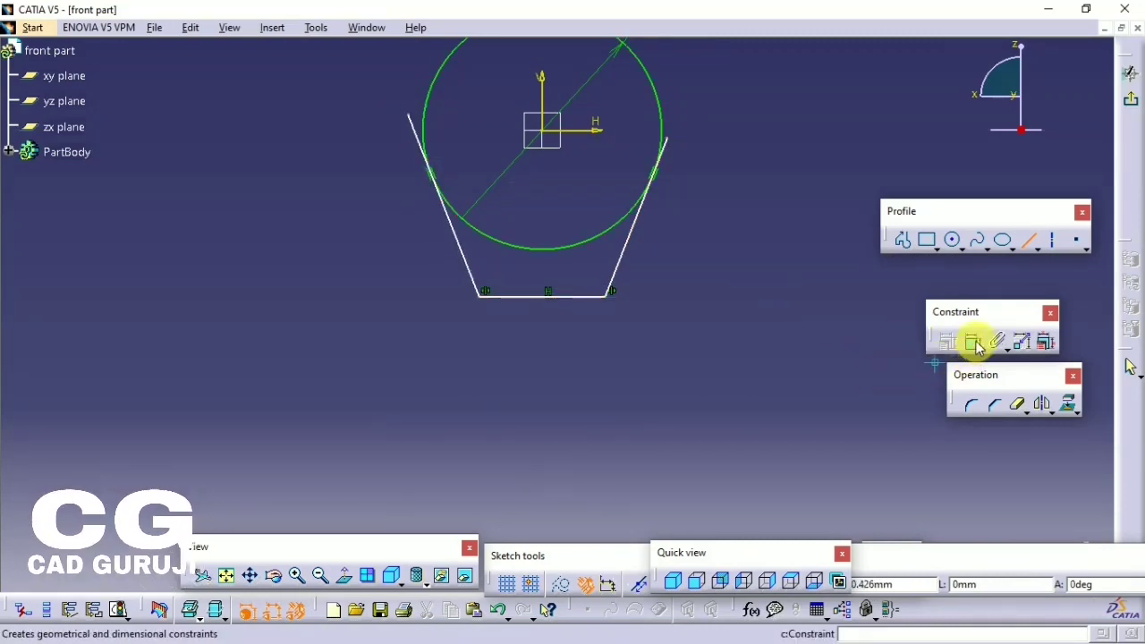
- Trim the side lines' excess above the circle and the circle's lower arc
left_click(1019, 412)
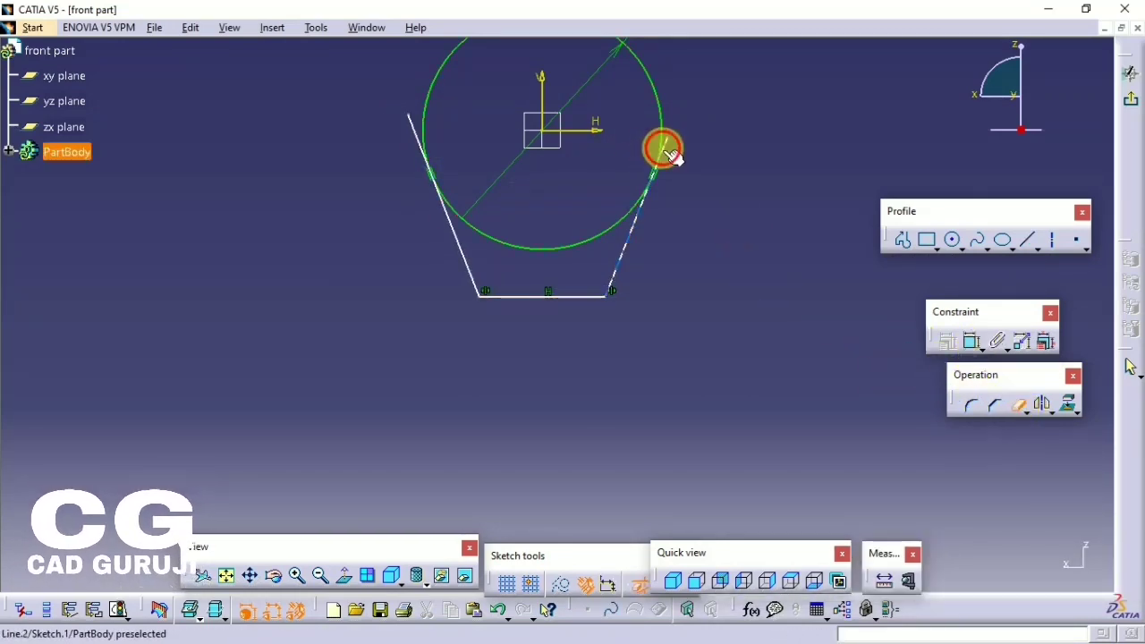
left_click(662, 148)
left_click(1026, 421)
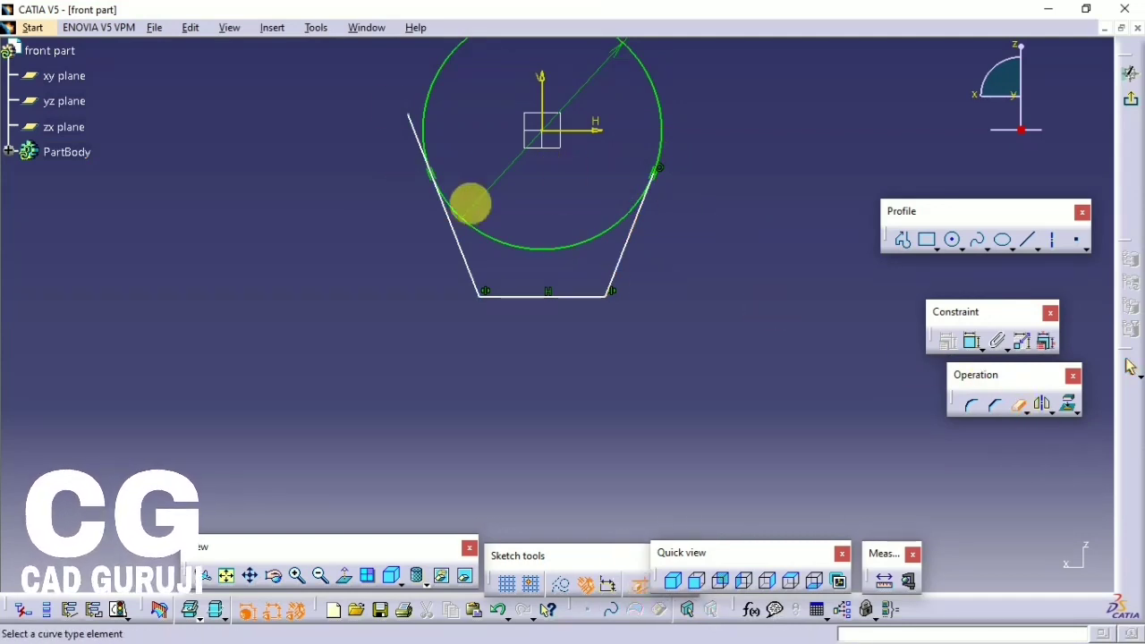
left_click(411, 124)
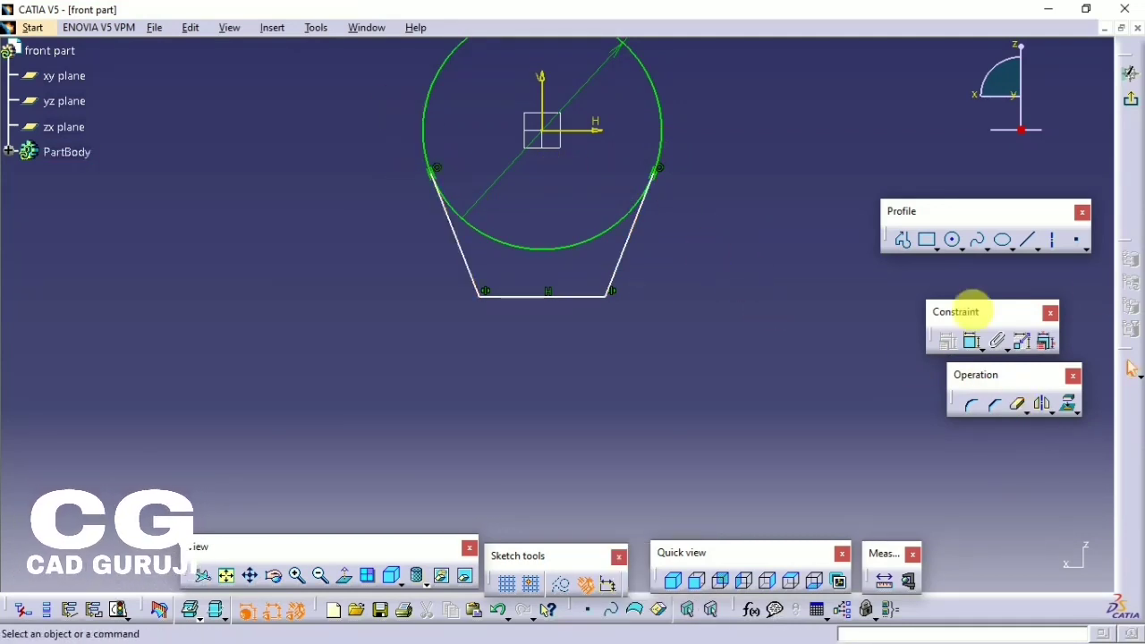
left_click(1022, 410)
left_click(524, 248)
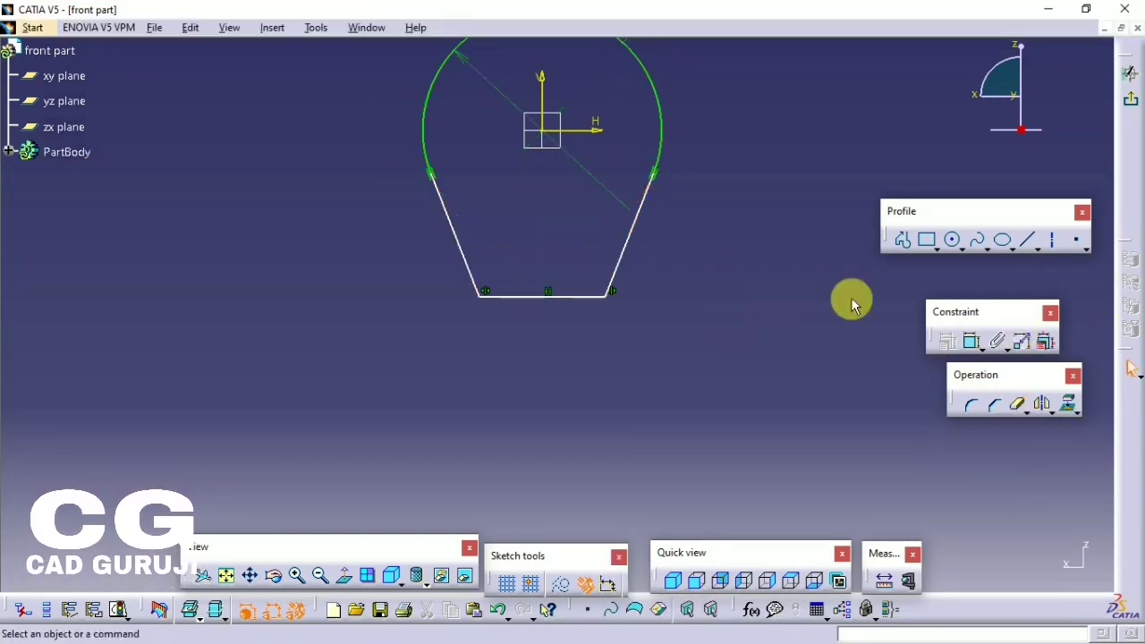
- Dimension the overall height from bottom line to circle top as 125 mm
left_click(972, 341)
left_click(563, 296)
left_click(547, 132)
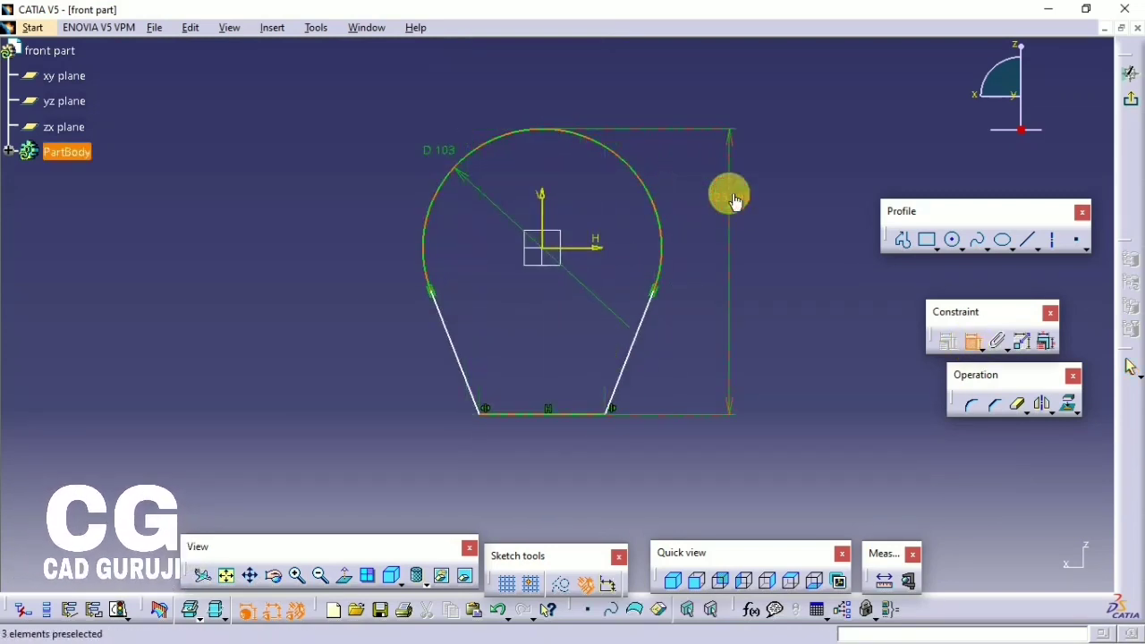
double_click(743, 199)
type("25")
key("Return")
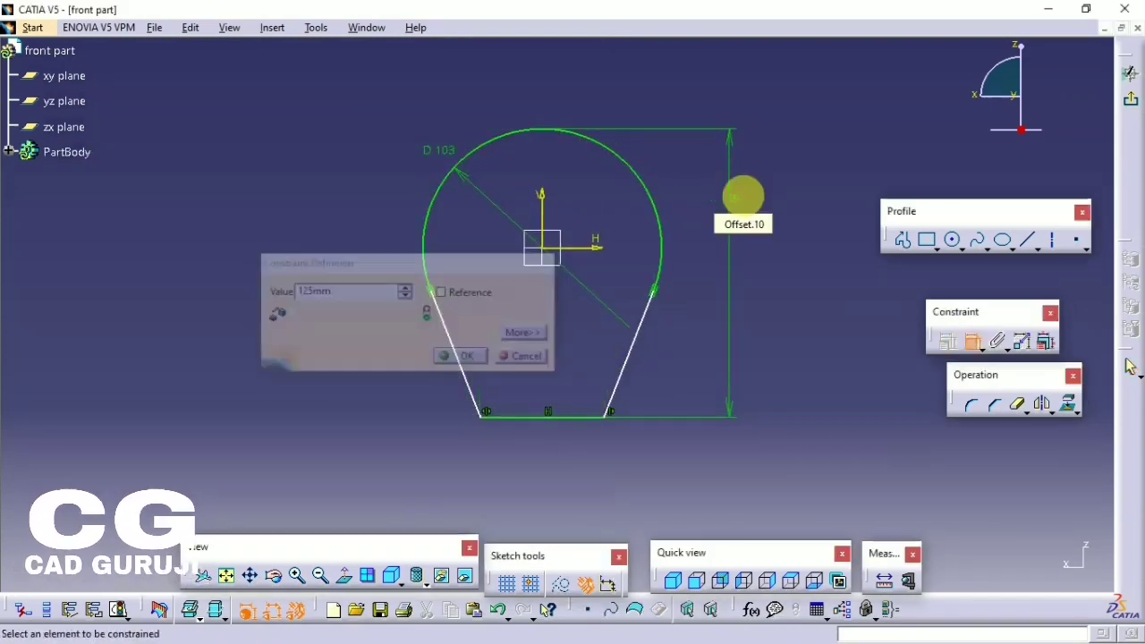
- Dimension the bottom line width, settling on 60 mm, and exit the sketch
left_click(558, 412)
double_click(554, 456)
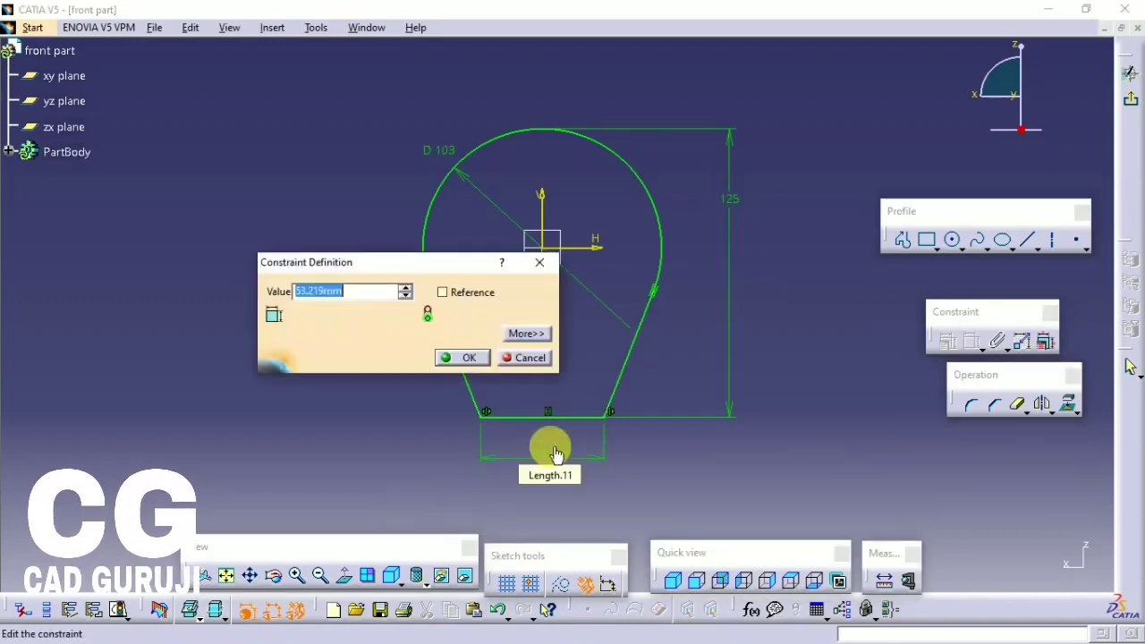
type("50")
key("Return")
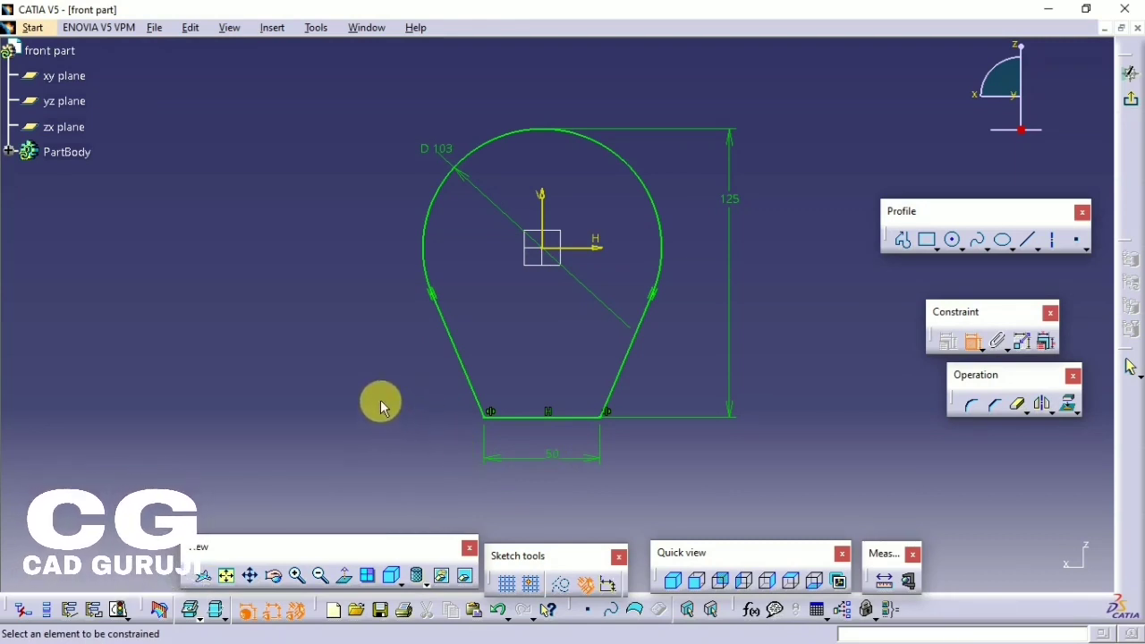
double_click(564, 462)
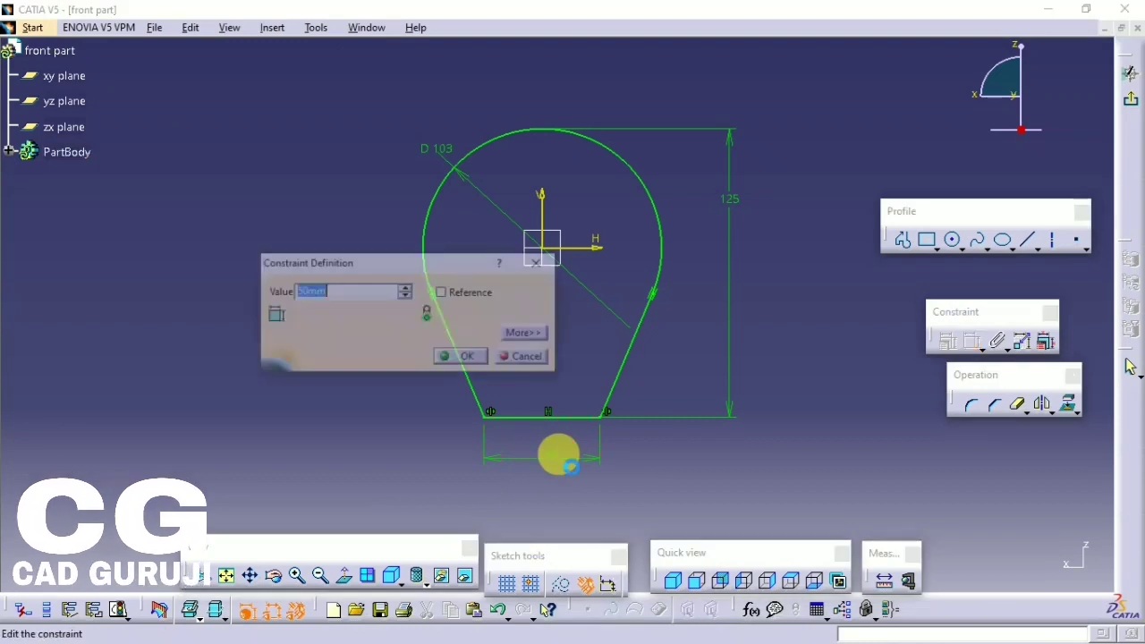
type("80")
key("Return")
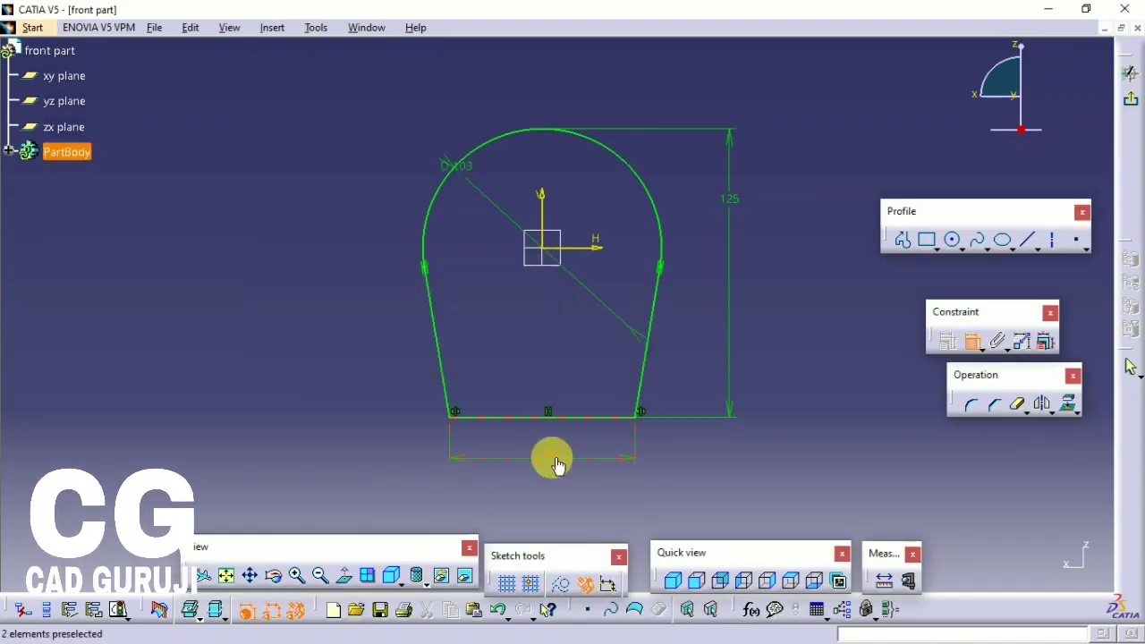
double_click(551, 460)
type("60")
key("Return")
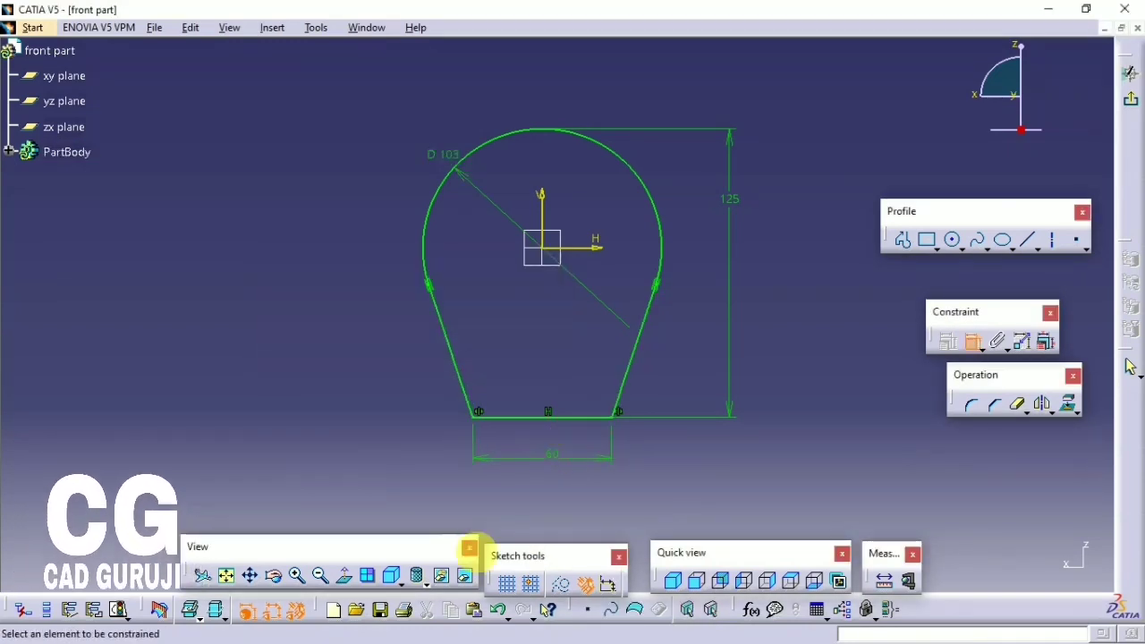
left_click(1134, 108)
- Pad the teardrop sketch 35 mm in reversed direction, then open a sketch on yz
left_click(366, 51)
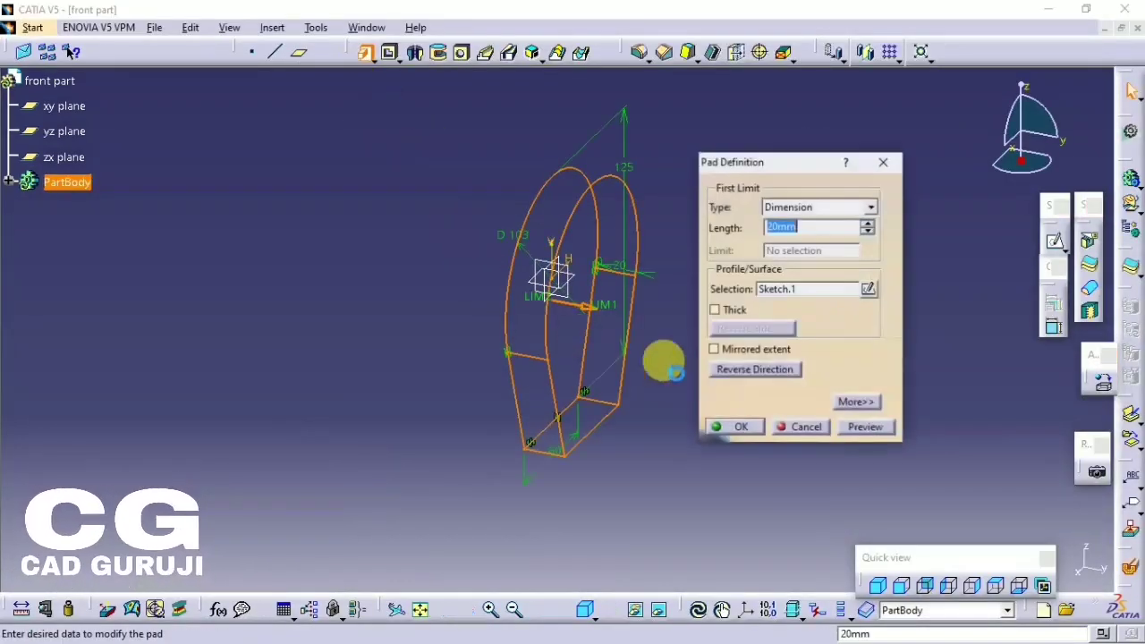
left_click(588, 310)
double_click(792, 228)
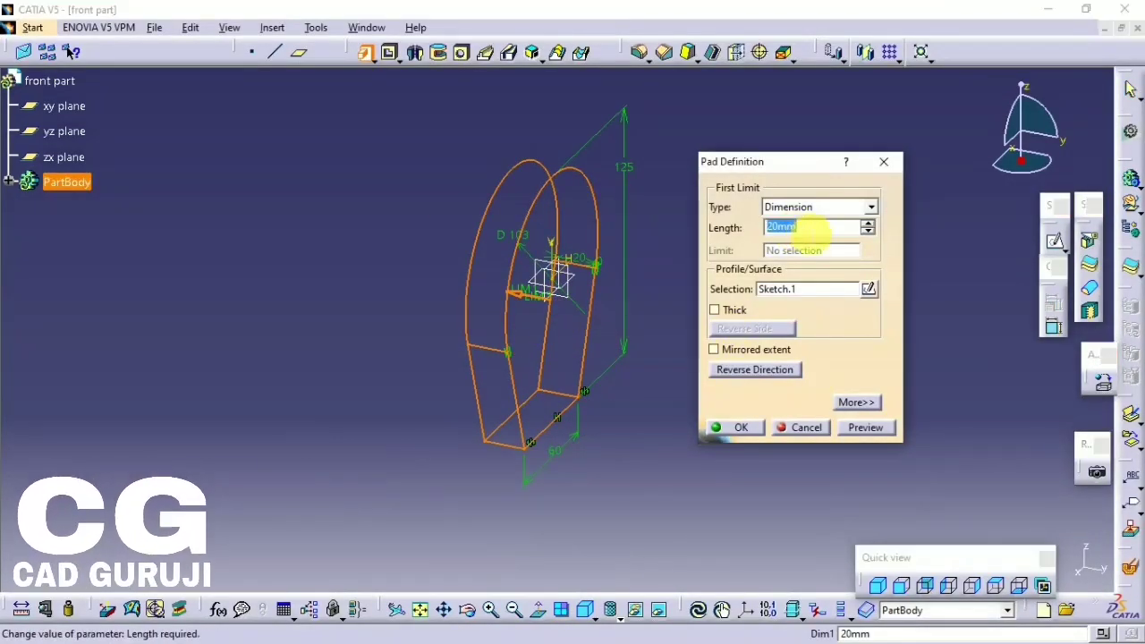
type("35")
key("Return")
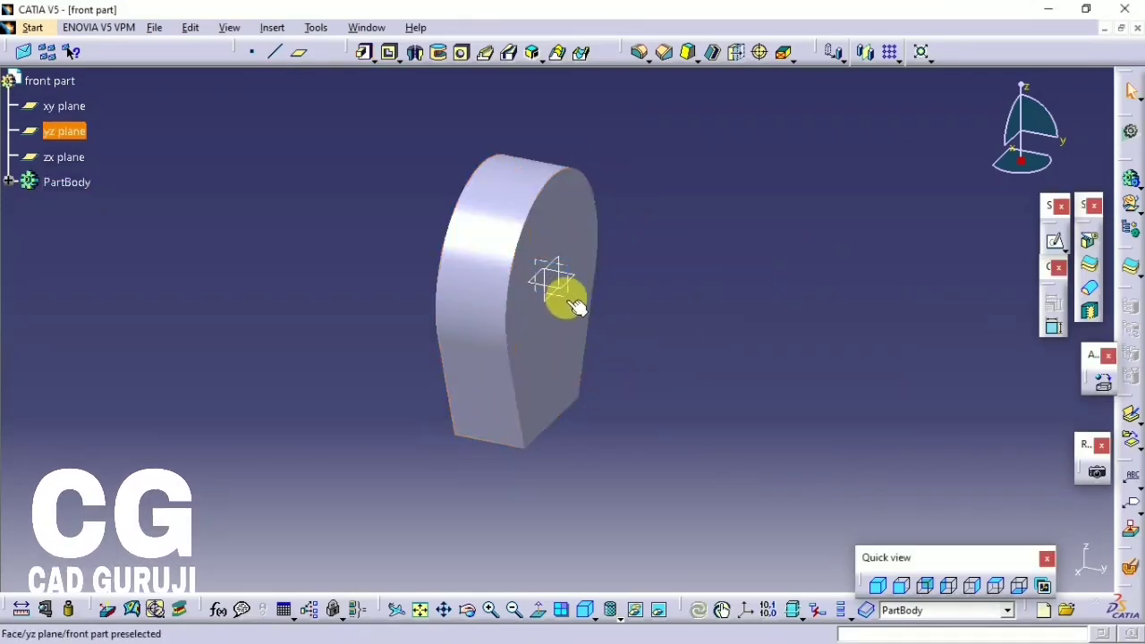
left_click(1055, 242)
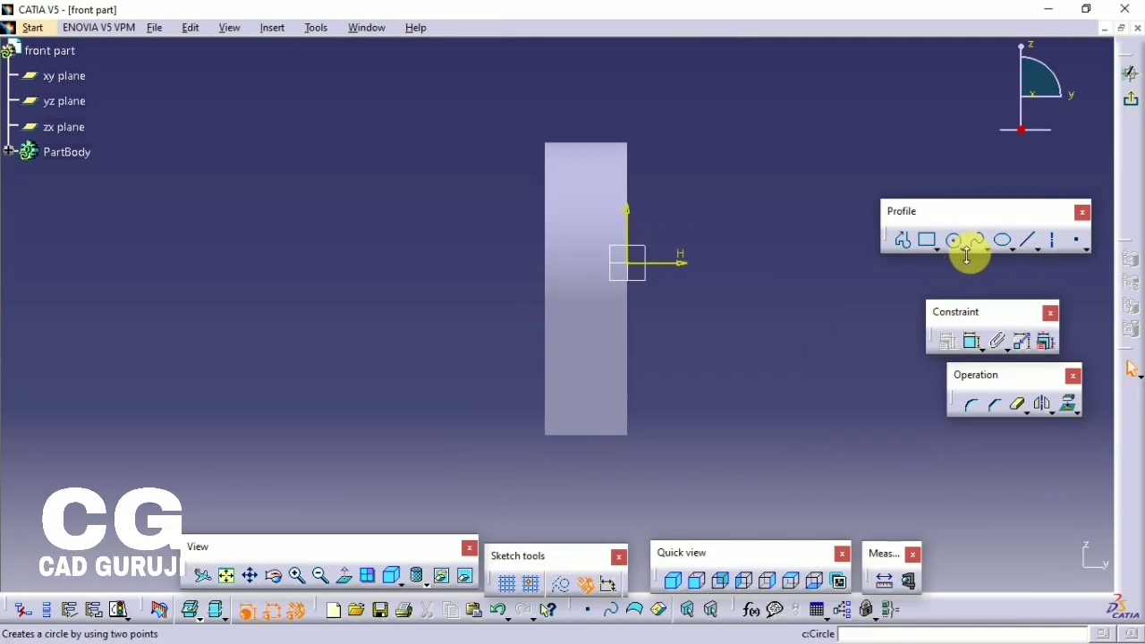
- Draw a corner arc whose upper end sits on the part's right edge
left_click(967, 255)
left_click(1125, 259)
left_click(500, 288)
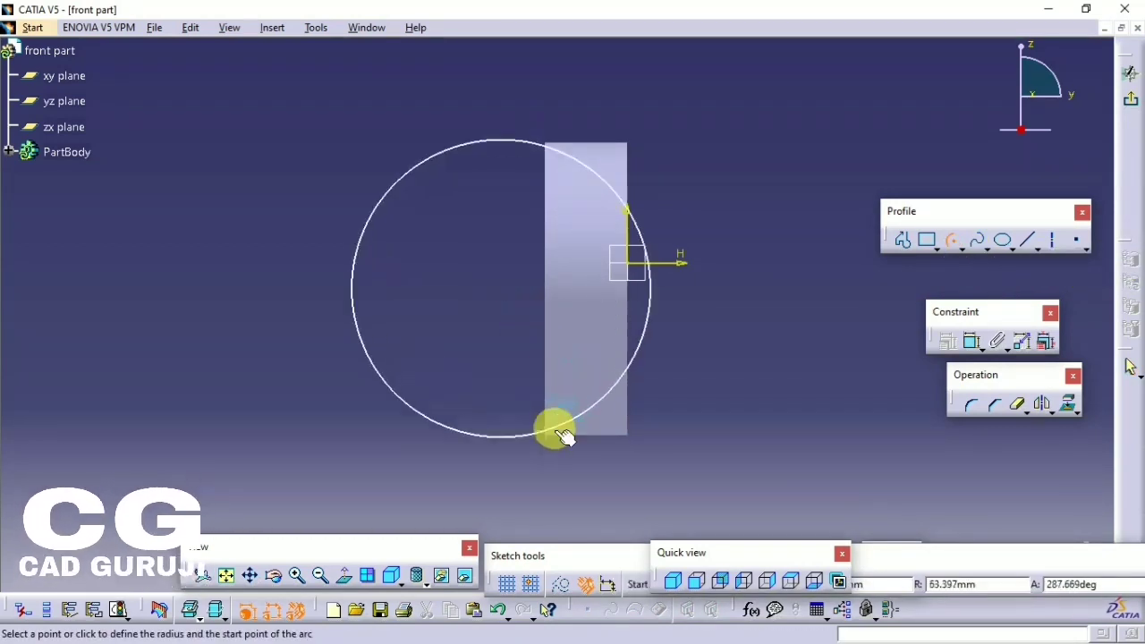
left_click(545, 435)
left_click(626, 379)
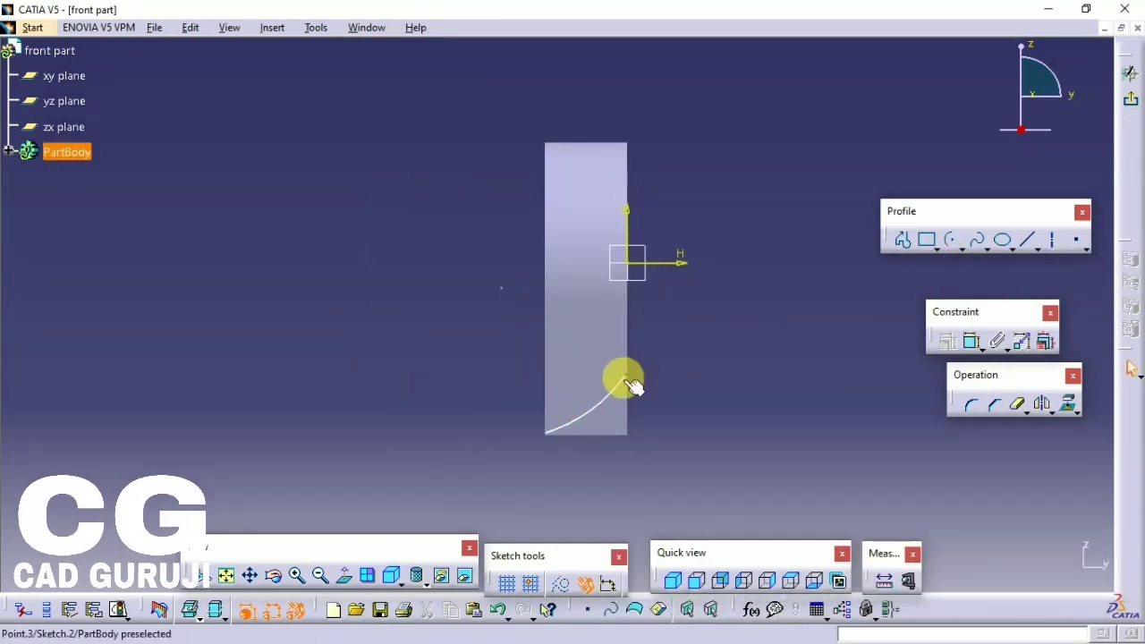
left_click_drag(626, 380, 632, 346)
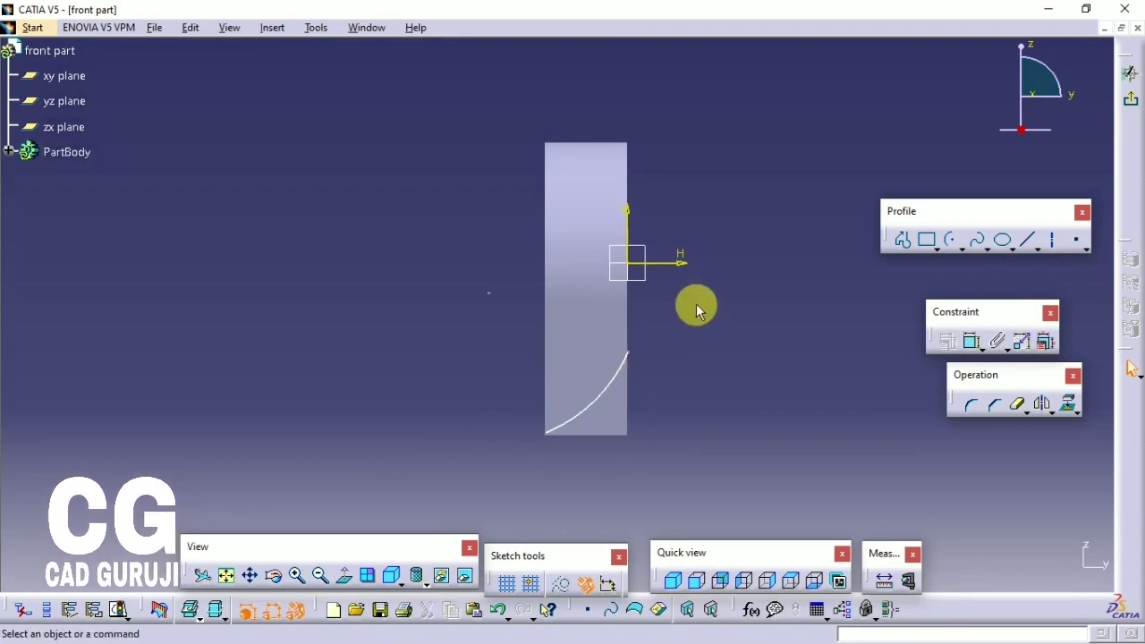
- Project the part's bottom and right edges into the sketch
left_click(1077, 411)
left_click(1078, 420)
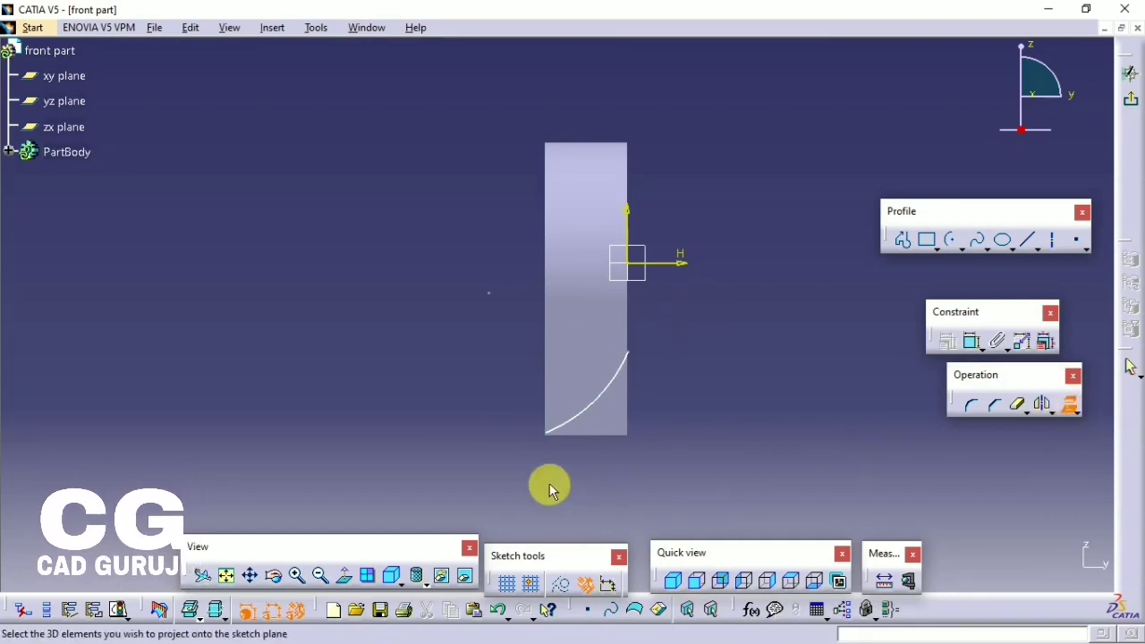
left_click(588, 435)
left_click(627, 401)
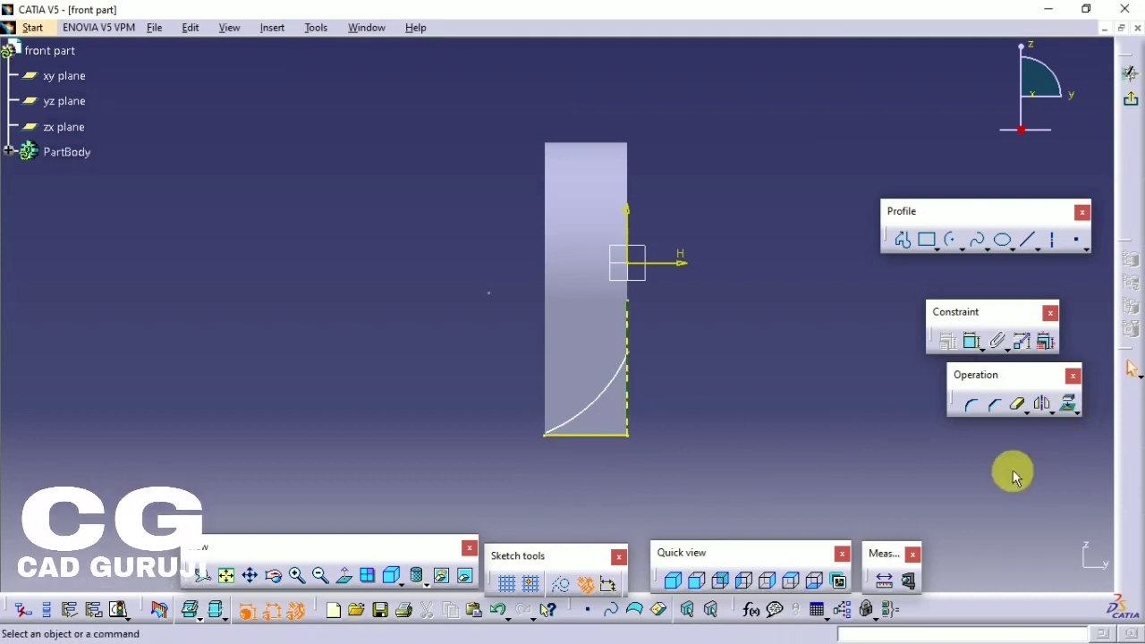
- Dimension the arc radius to 60 mm
left_click(972, 340)
left_click(576, 413)
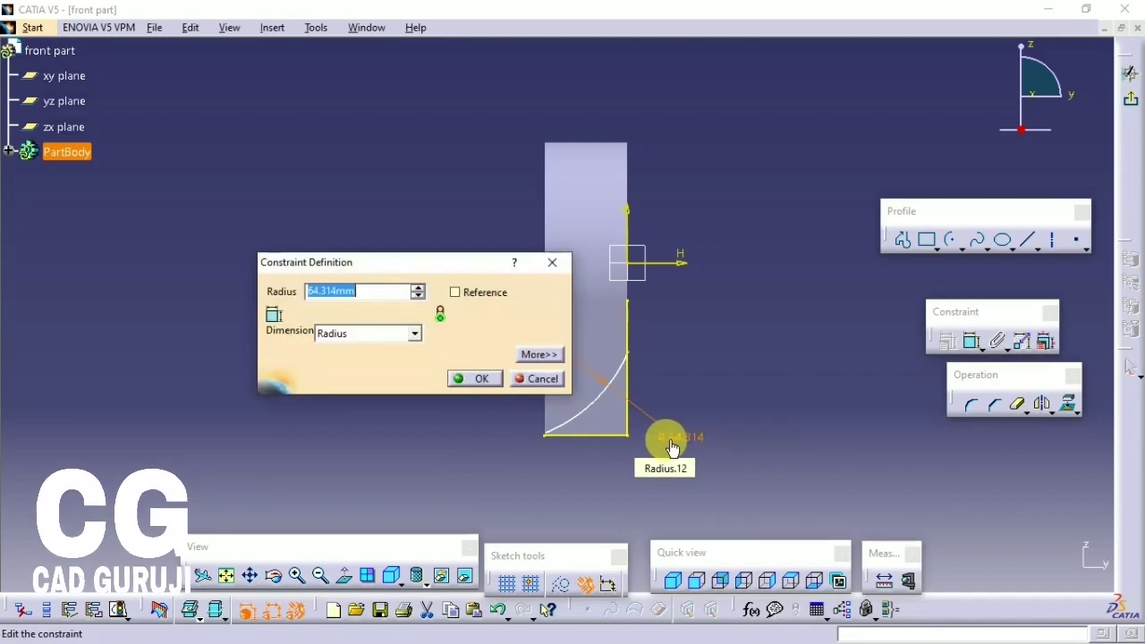
type("60")
key("Return")
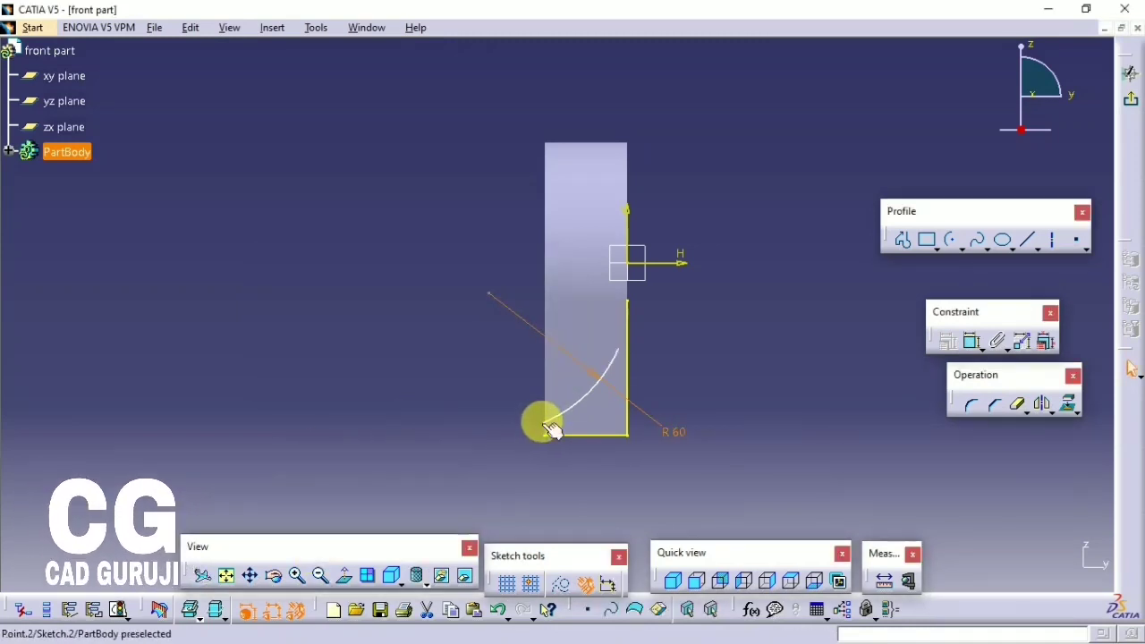
- Make the arc's end point coincident with the vertical edge
left_click(550, 440)
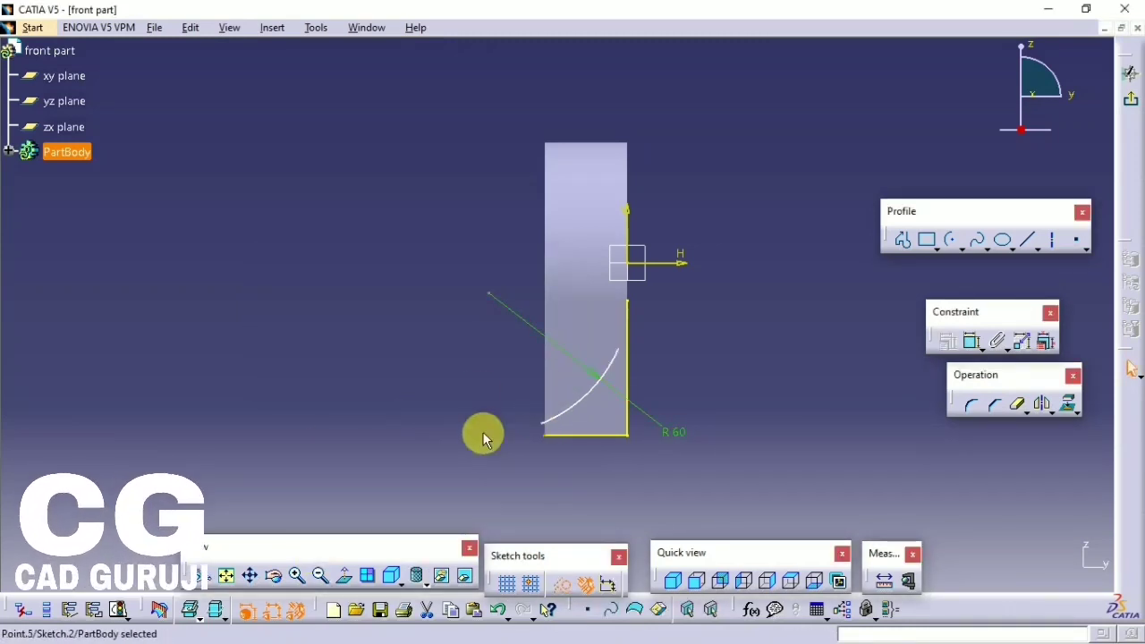
left_click(973, 341)
left_click(543, 422)
right_click(418, 362)
left_click(469, 484)
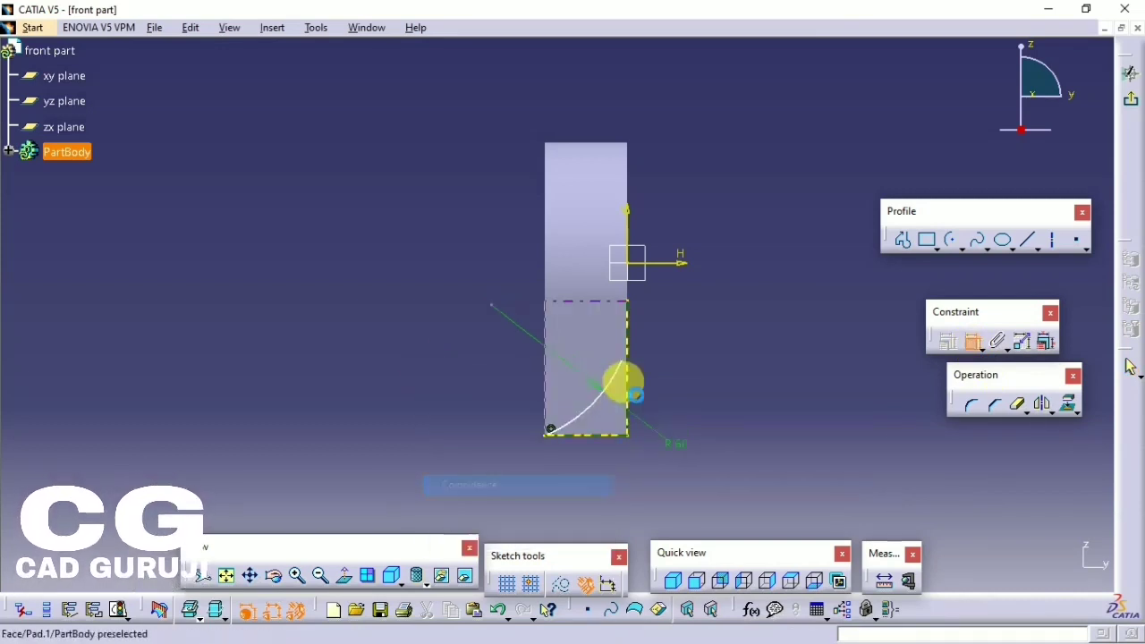
right_click(631, 364)
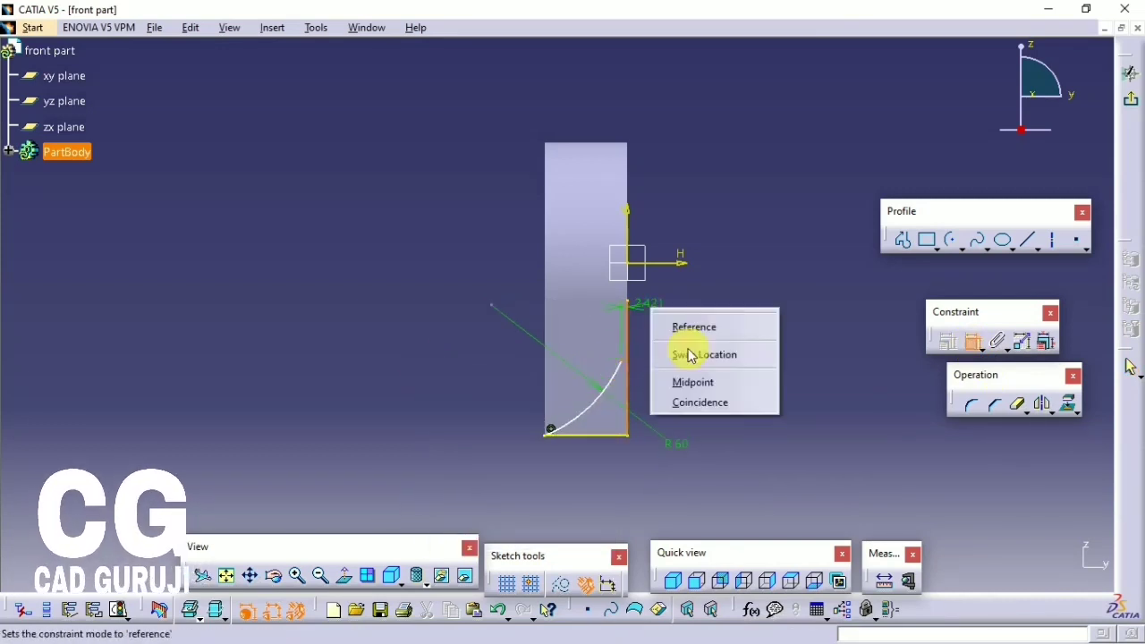
left_click(690, 401)
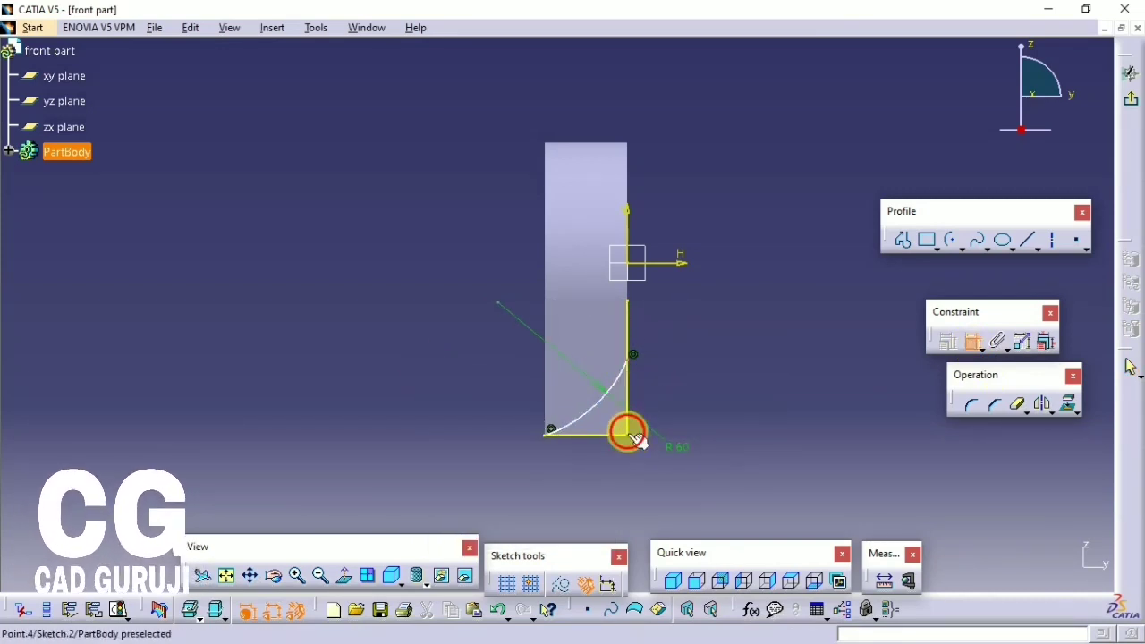
- Dimension the arc end 30 mm from the lower corner and exit the sketch
left_click(632, 440)
double_click(664, 393)
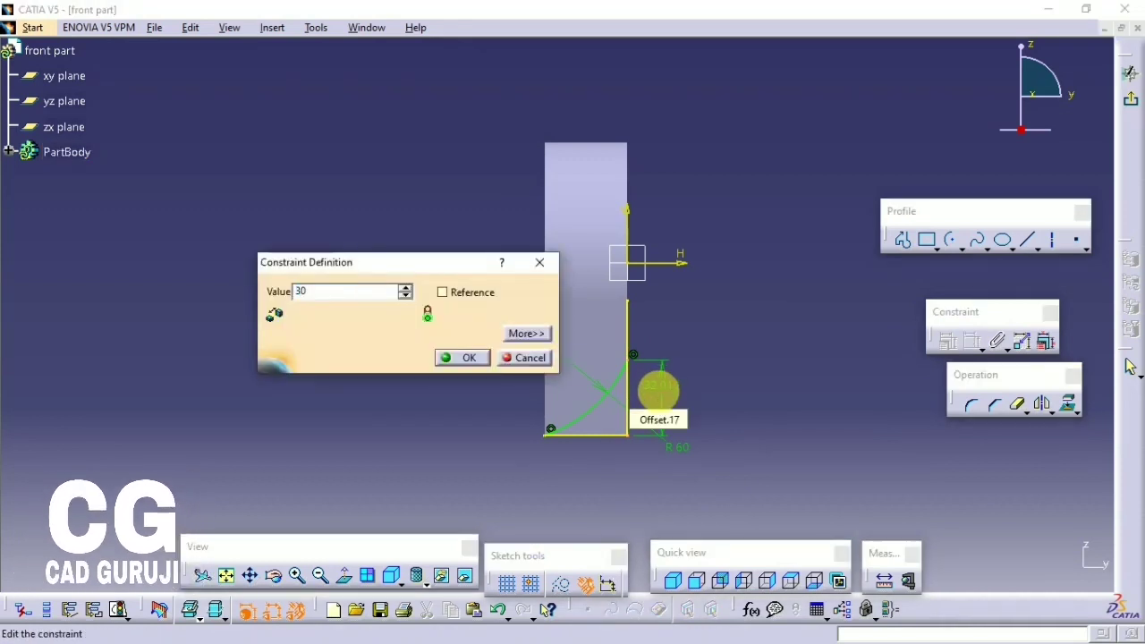
key("Return")
left_click(995, 404)
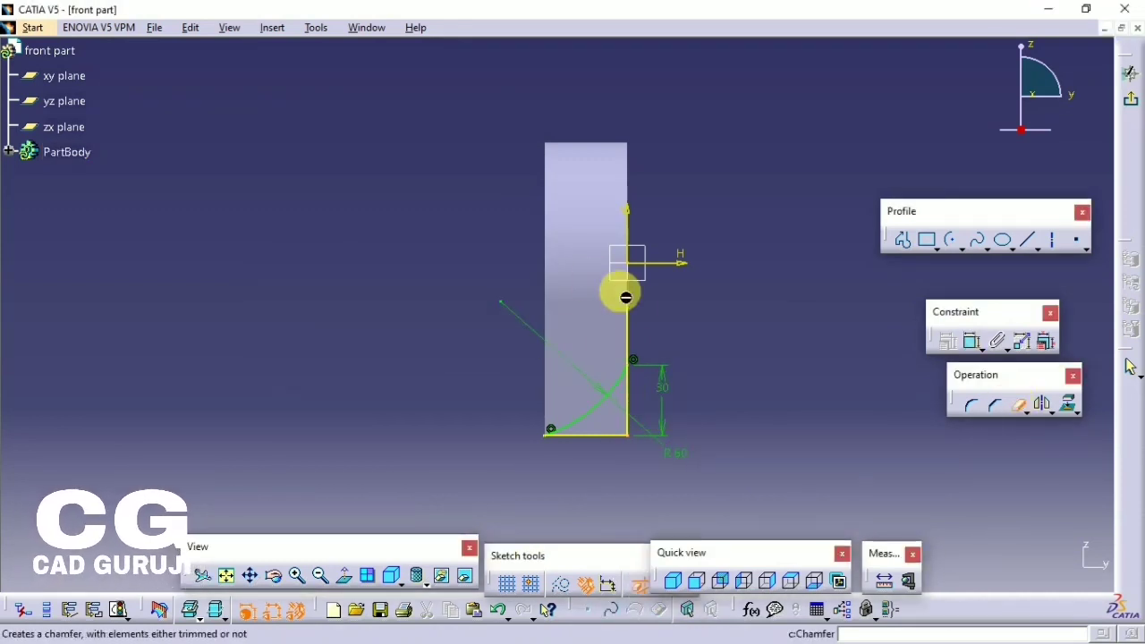
left_click(1131, 101)
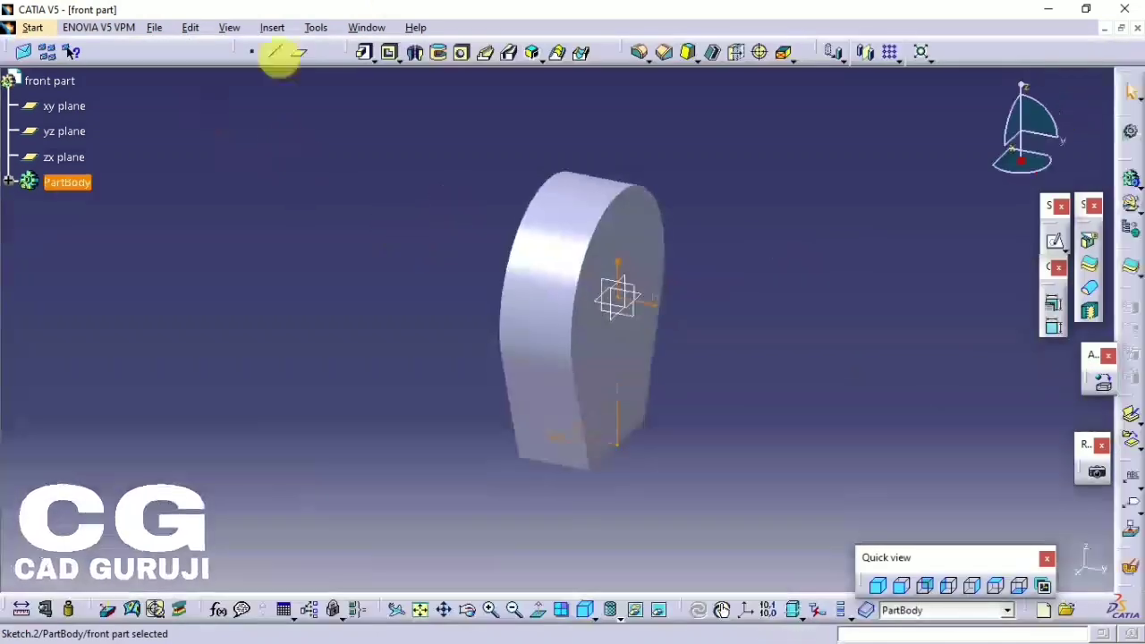
- Create Pocket.1 from the corner-arc sketch and reopen it for editing
left_click(391, 52)
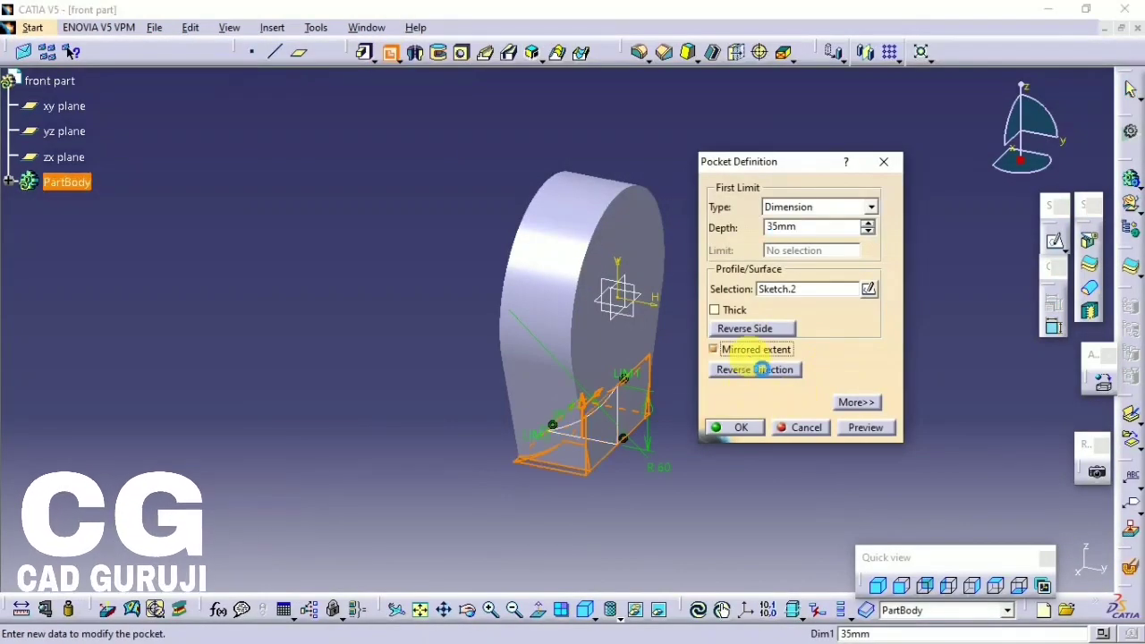
left_click(764, 429)
middle_click_drag(736, 426, 631, 286)
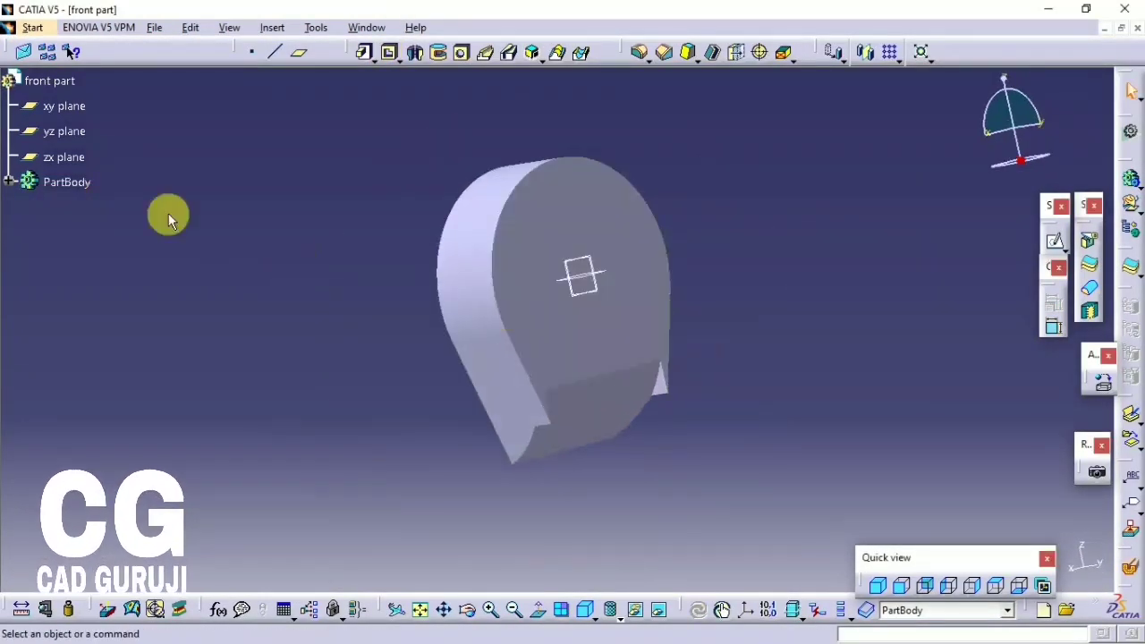
left_click(9, 181)
double_click(83, 257)
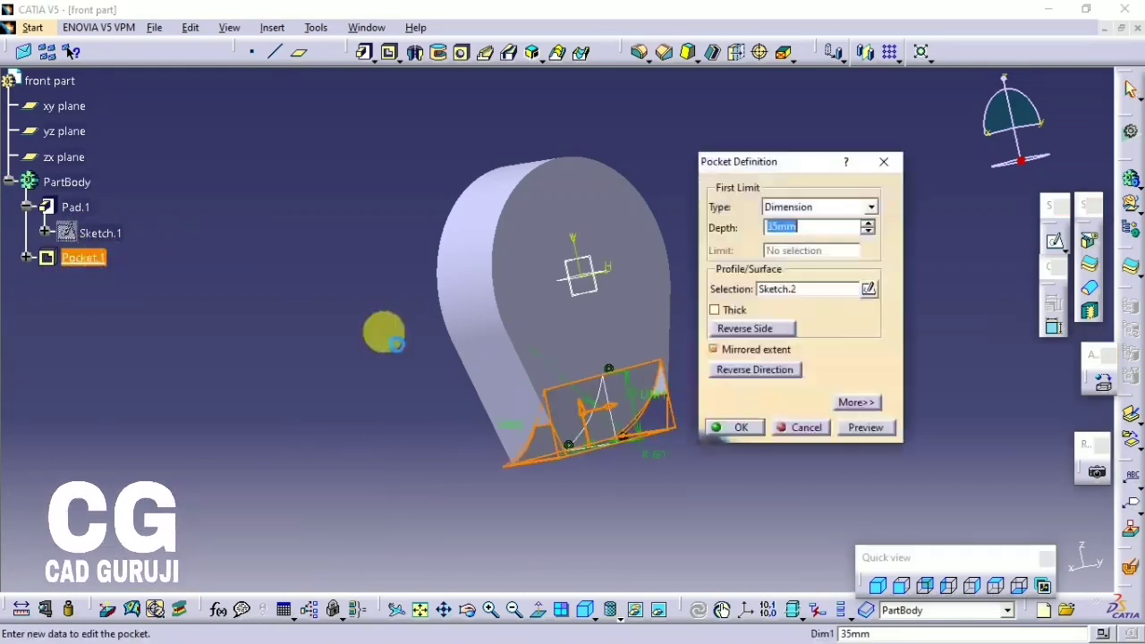
left_click(728, 431)
middle_click_drag(812, 409, 196, 355)
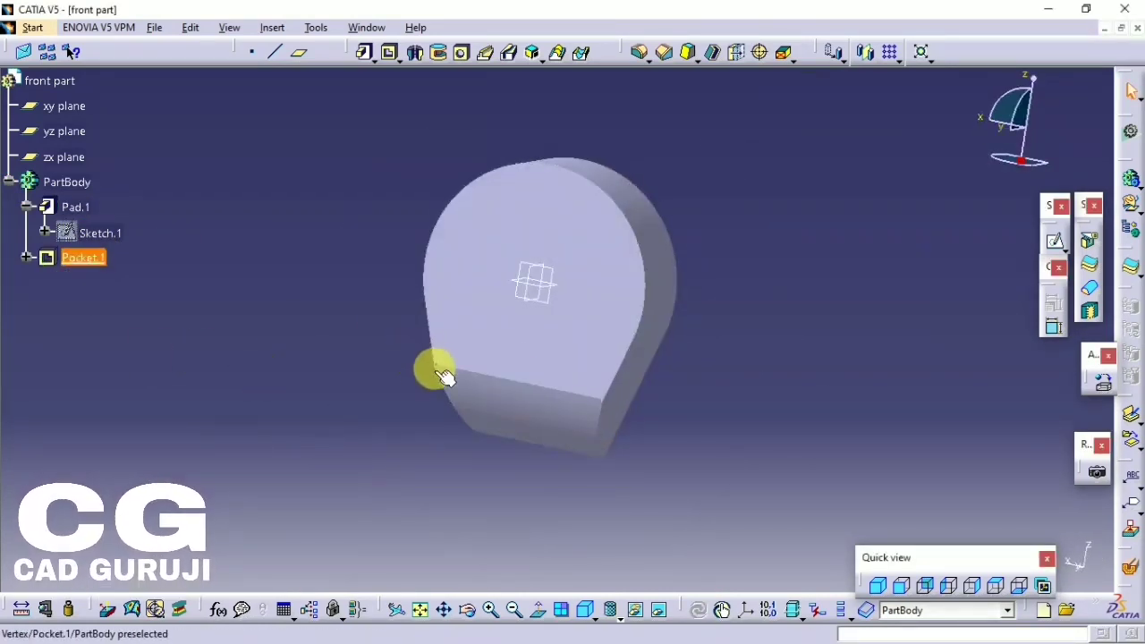
- Change Pocket.1's limit type to Up to last so it cuts through the plate
double_click(83, 258)
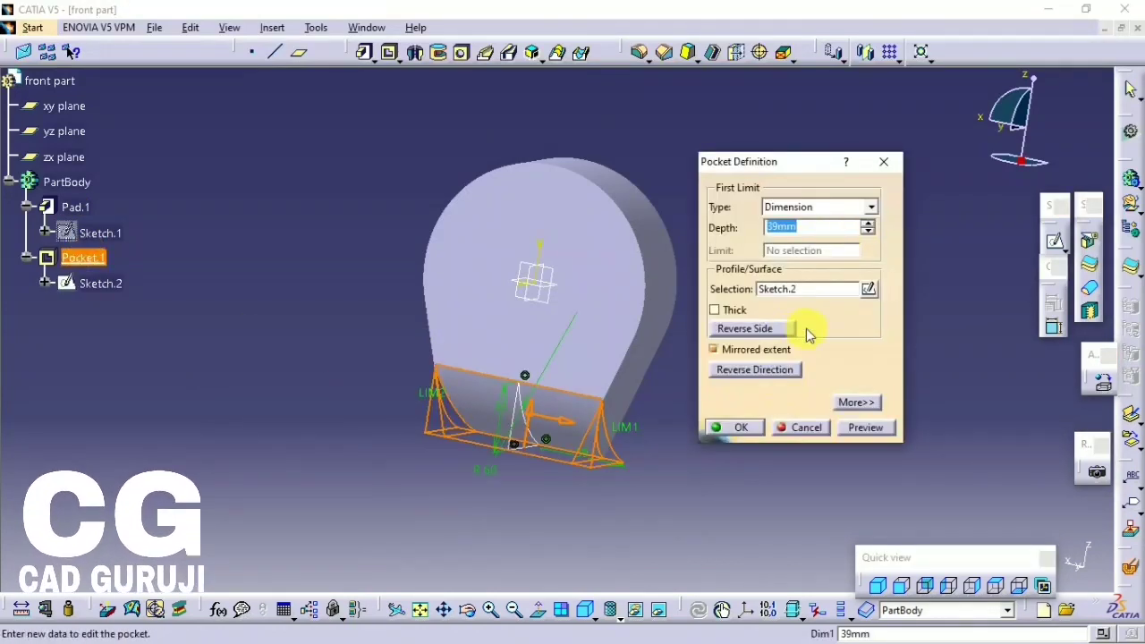
left_click(821, 207)
left_click(819, 248)
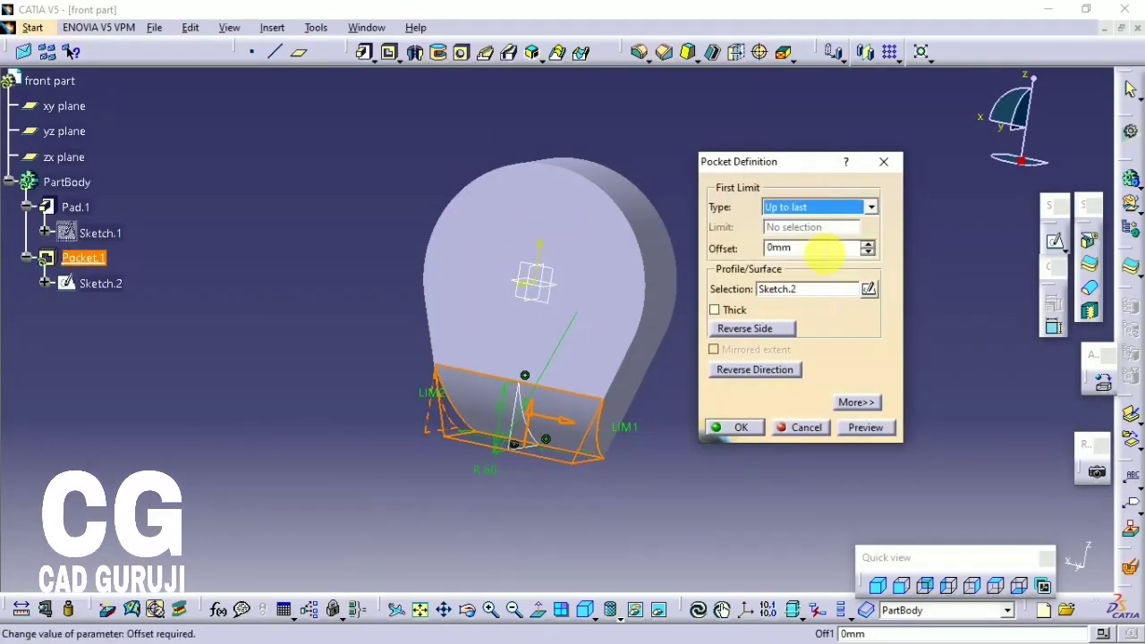
left_click(763, 431)
mouse_move(713, 409)
middle_mouse_down()
mouse_move(864, 370)
mouse_move(846, 304)
mouse_move(595, 435)
middle_mouse_up()
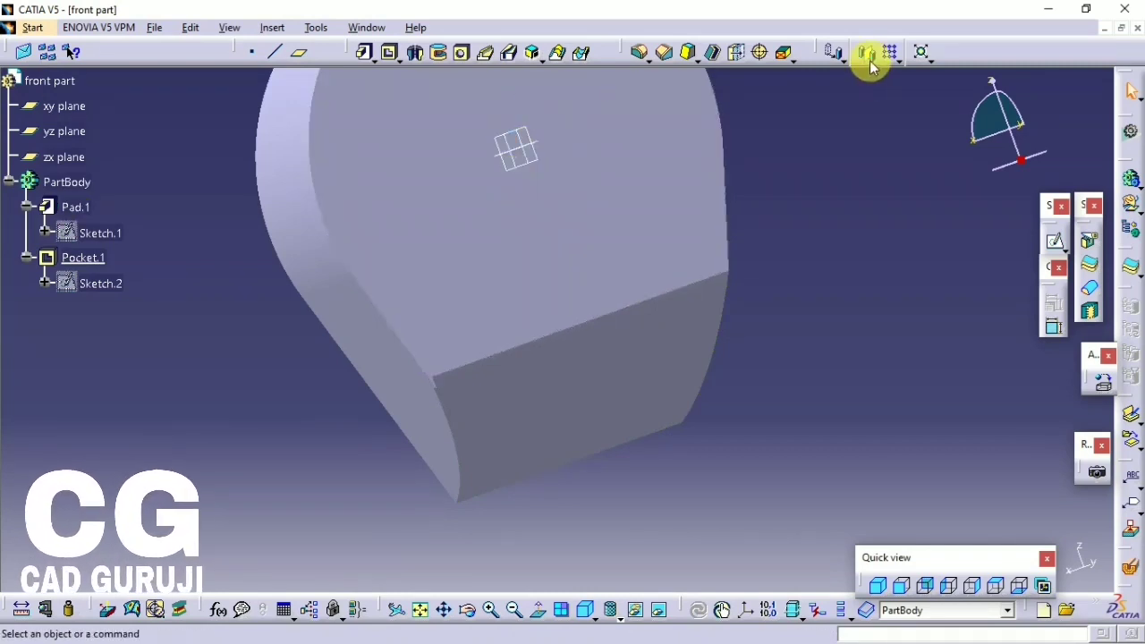
left_click(713, 52)
- Shell the part to 2 mm walls without the flat cut face, and sketch on the large face
left_click(657, 374)
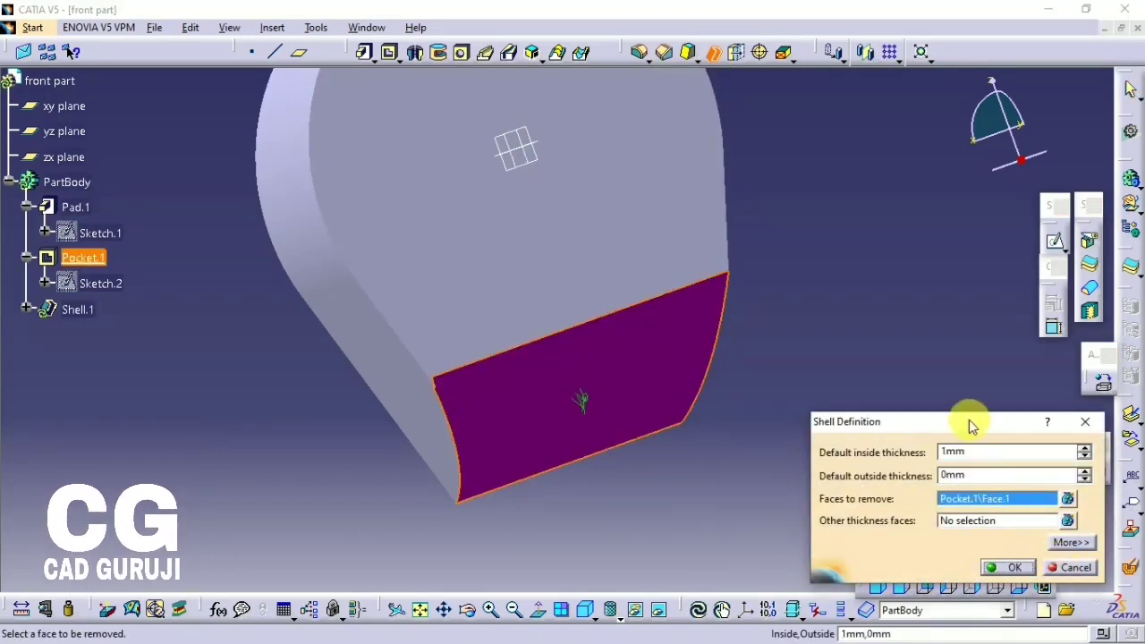
left_click(1014, 567)
mouse_move(886, 461)
middle_mouse_down()
mouse_move(580, 291)
mouse_move(537, 295)
middle_mouse_up()
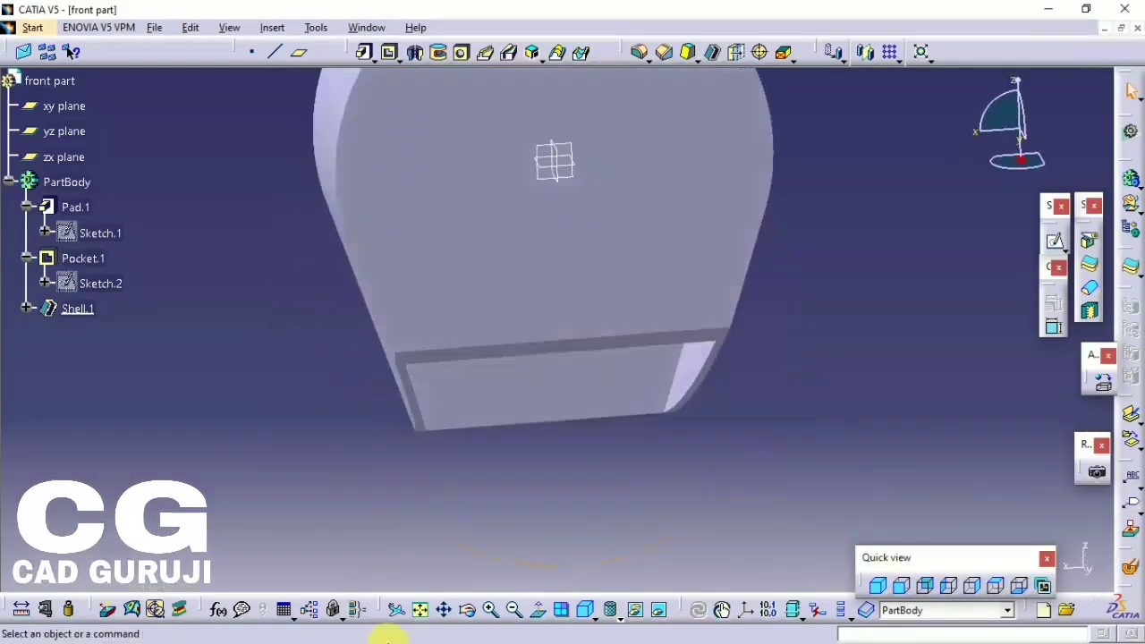
left_click(498, 316)
left_click(1055, 241)
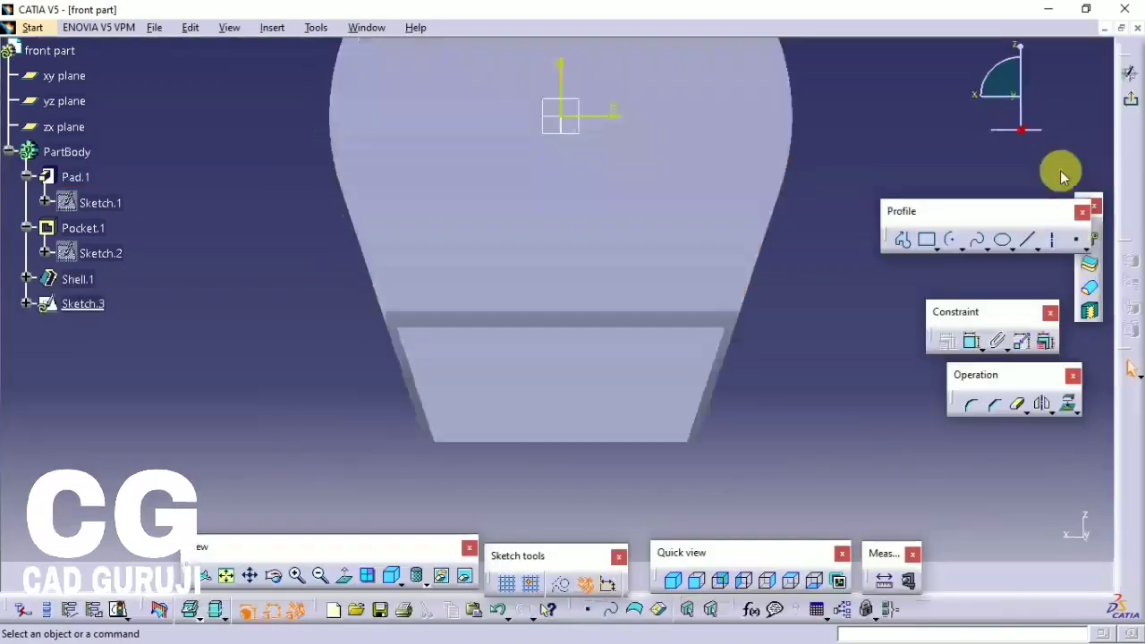
- Draw a slanted line from the bottom edge ending in a tangent arc
left_click(902, 241)
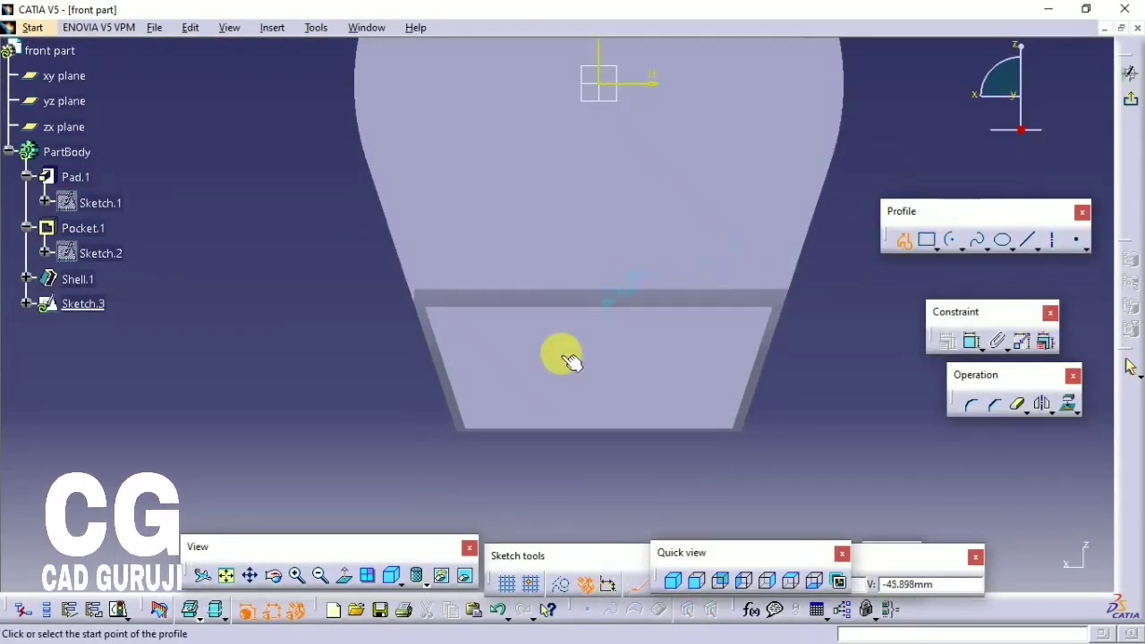
left_click(498, 430)
left_click_drag(434, 243, 498, 206)
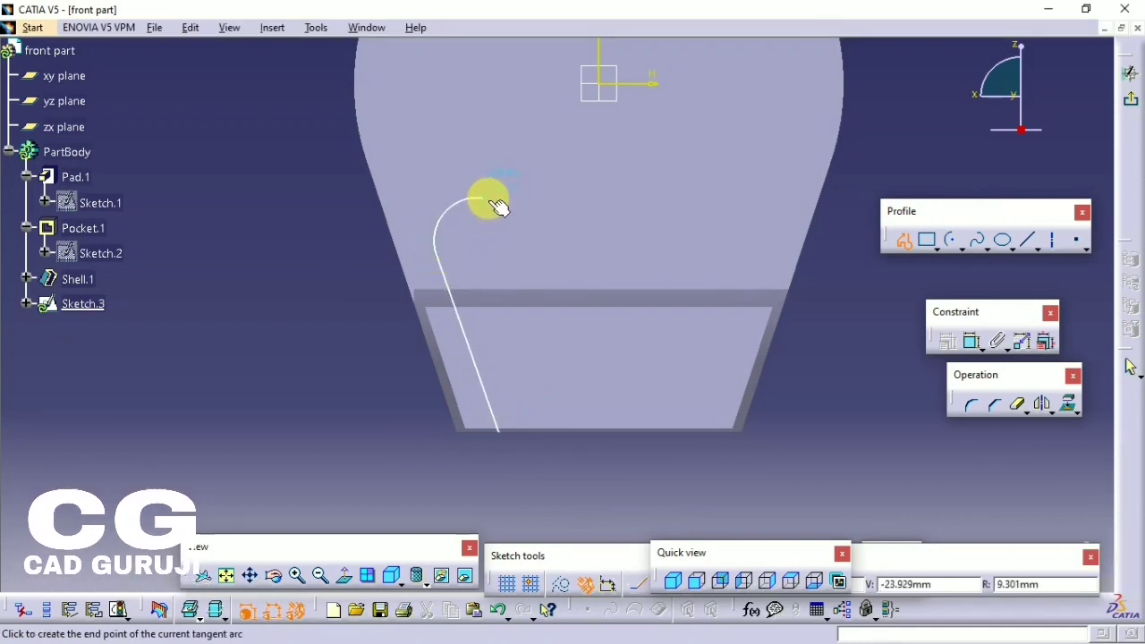
left_click(604, 224)
left_click(901, 241)
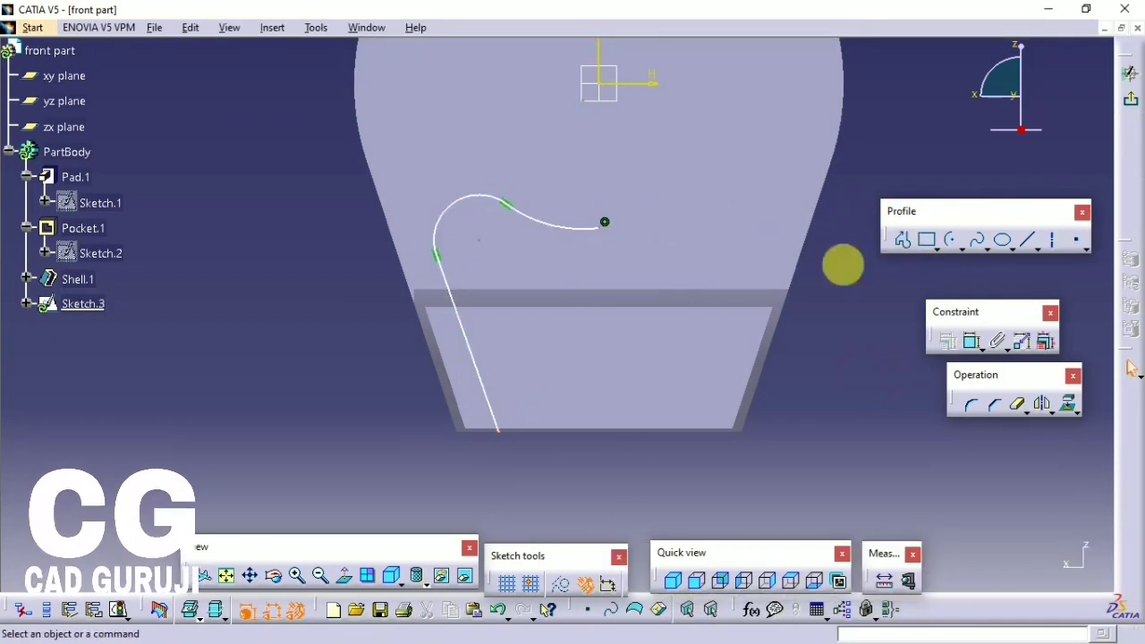
- Constrain the profile start onto the bottom edge and the line parallel to the slanted side
left_click(972, 343)
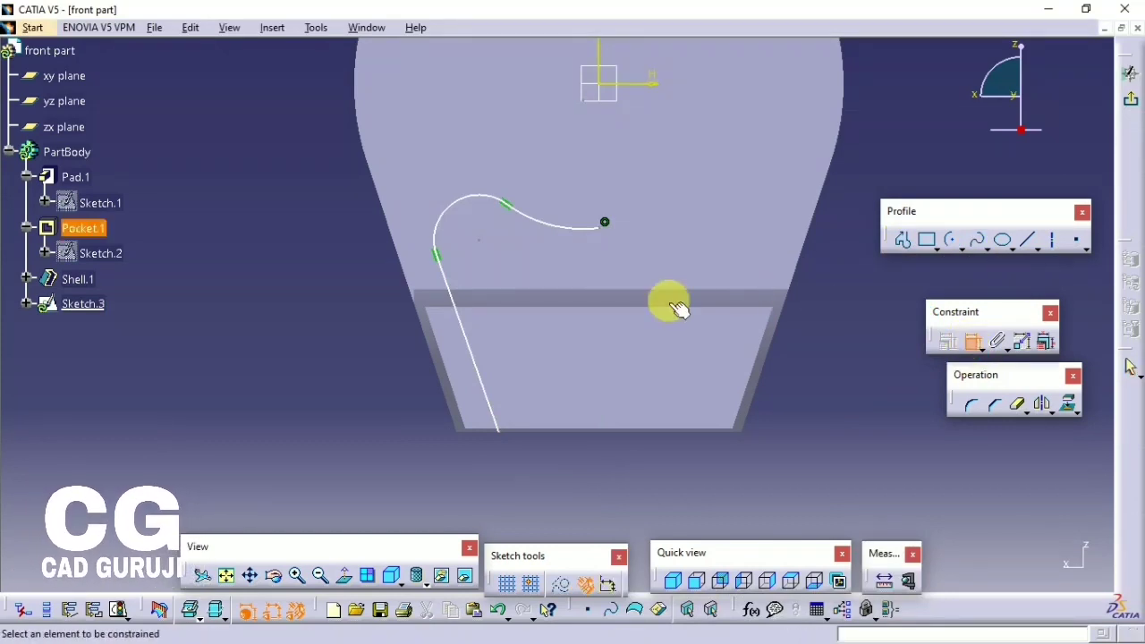
left_click(518, 438)
right_click(331, 368)
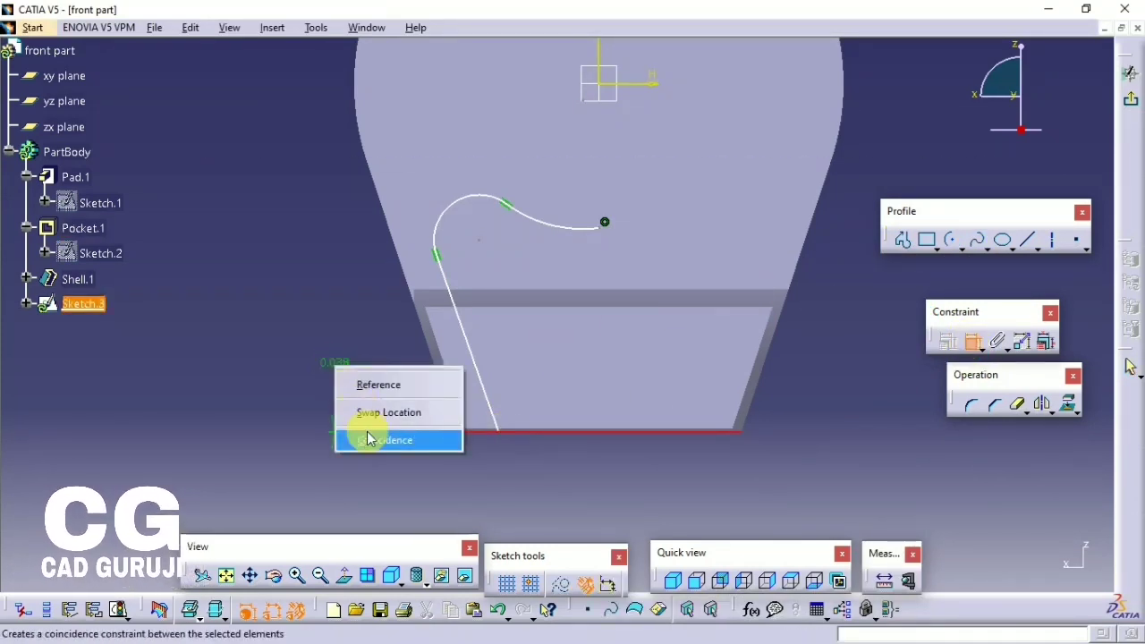
left_click(370, 436)
left_click(441, 275)
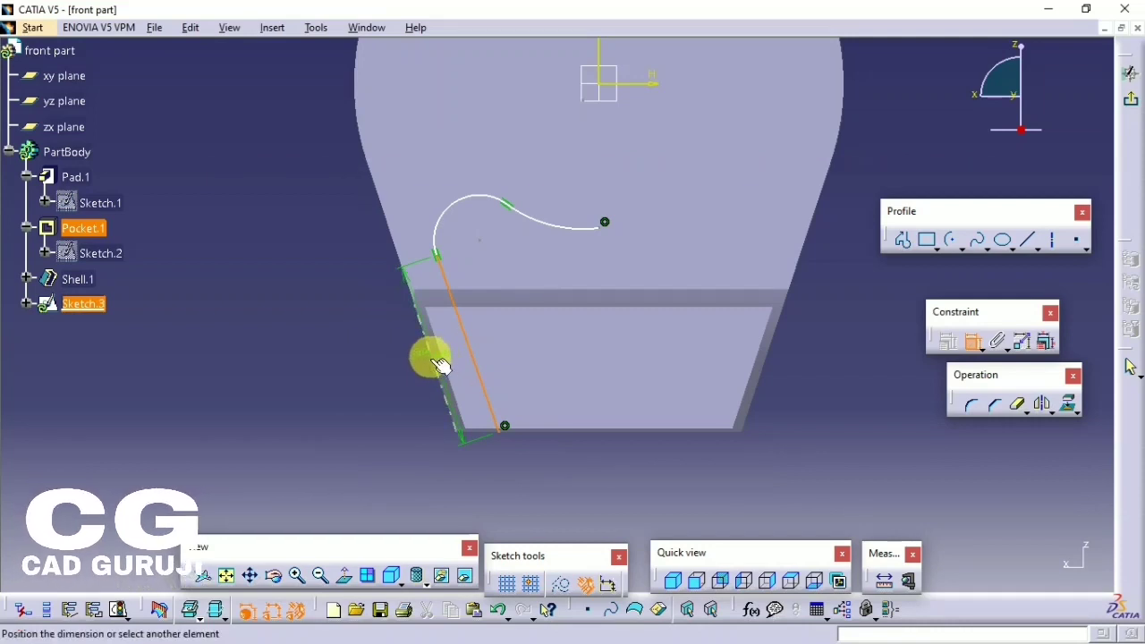
left_click(441, 365)
right_click(325, 288)
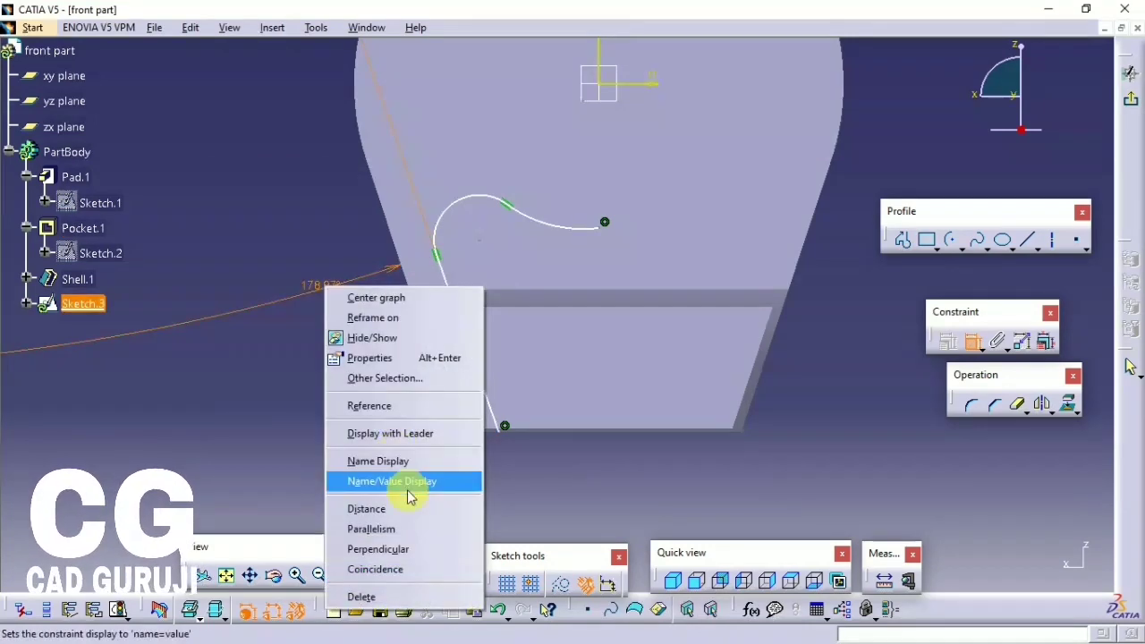
left_click(397, 533)
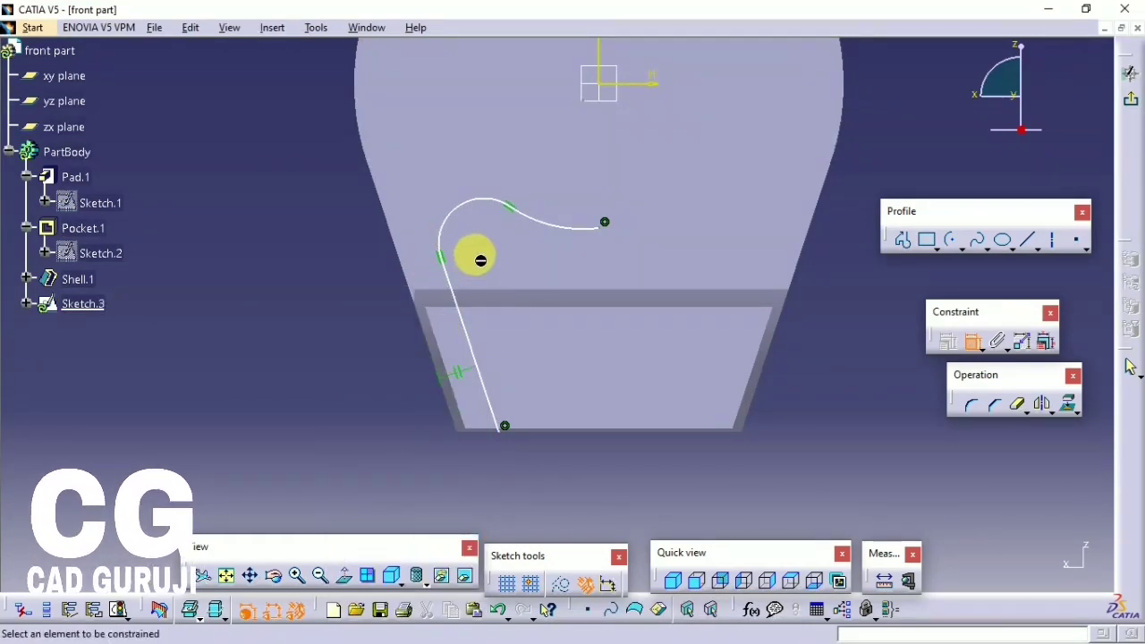
- Dimension the profile line height to 40 mm and the end arc radius to 35 mm
left_click(493, 253)
left_click(524, 431)
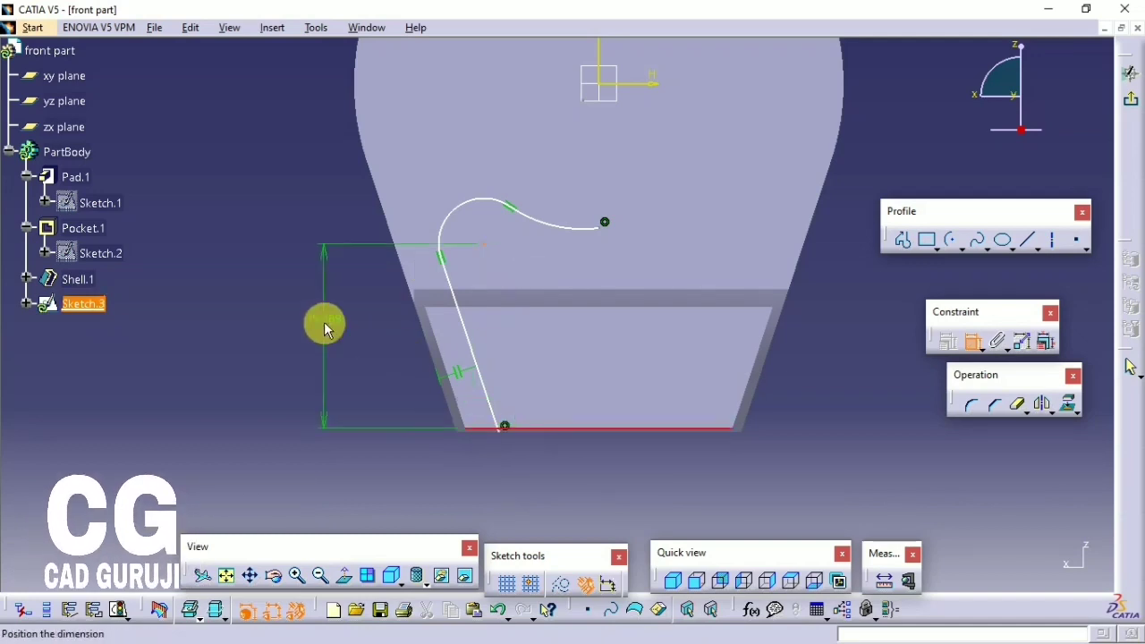
left_click(328, 321)
double_click(332, 319)
type("40")
key("Return")
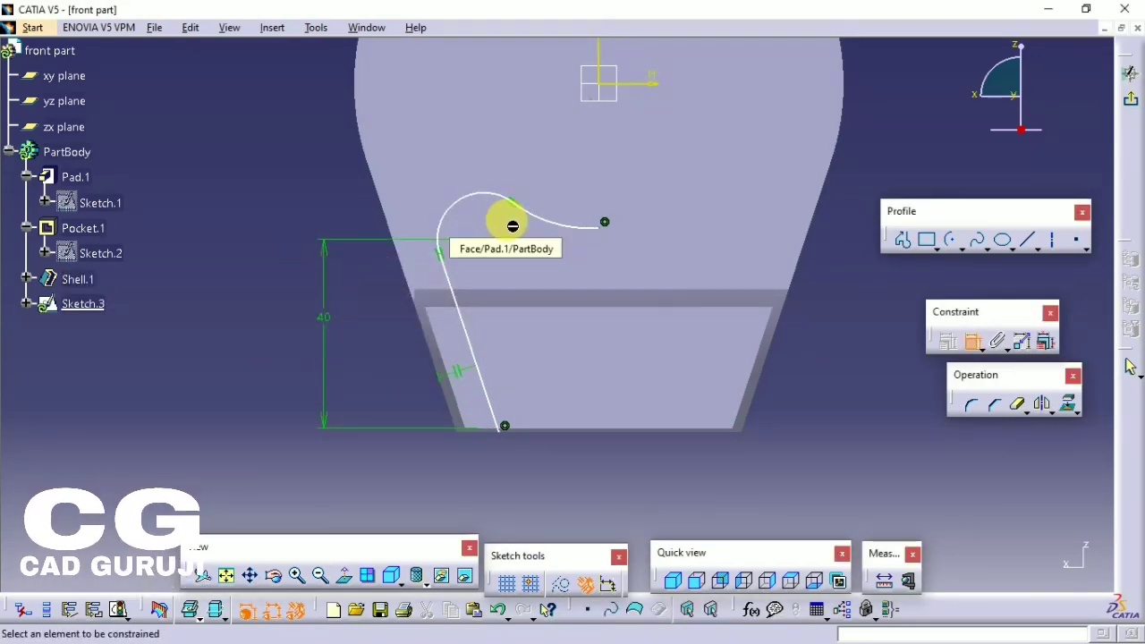
left_click(574, 227)
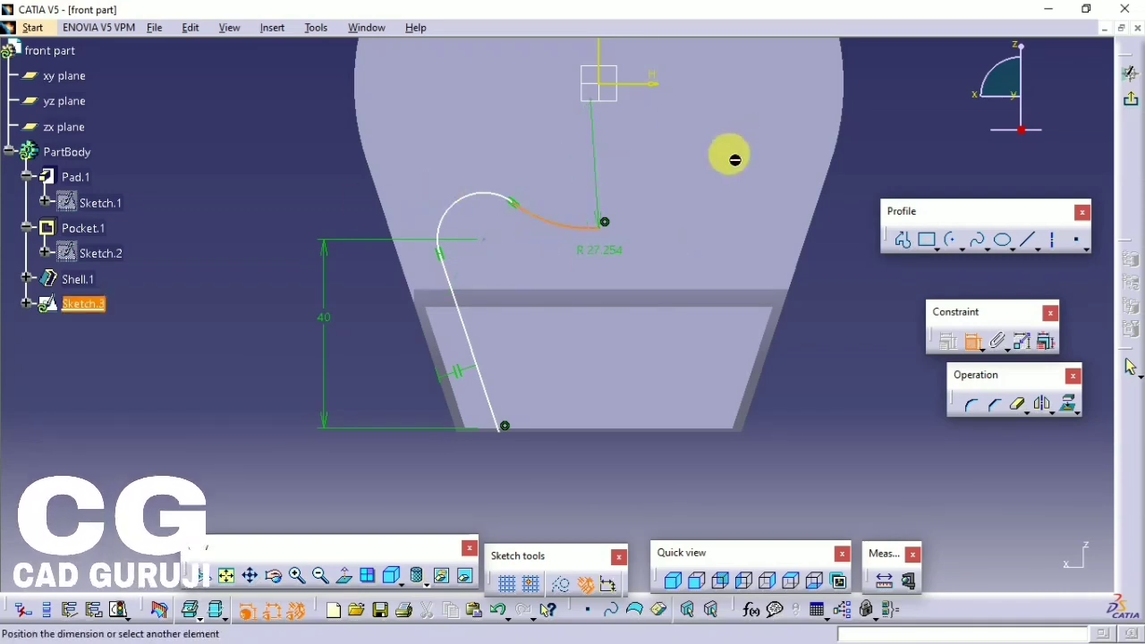
double_click(597, 279)
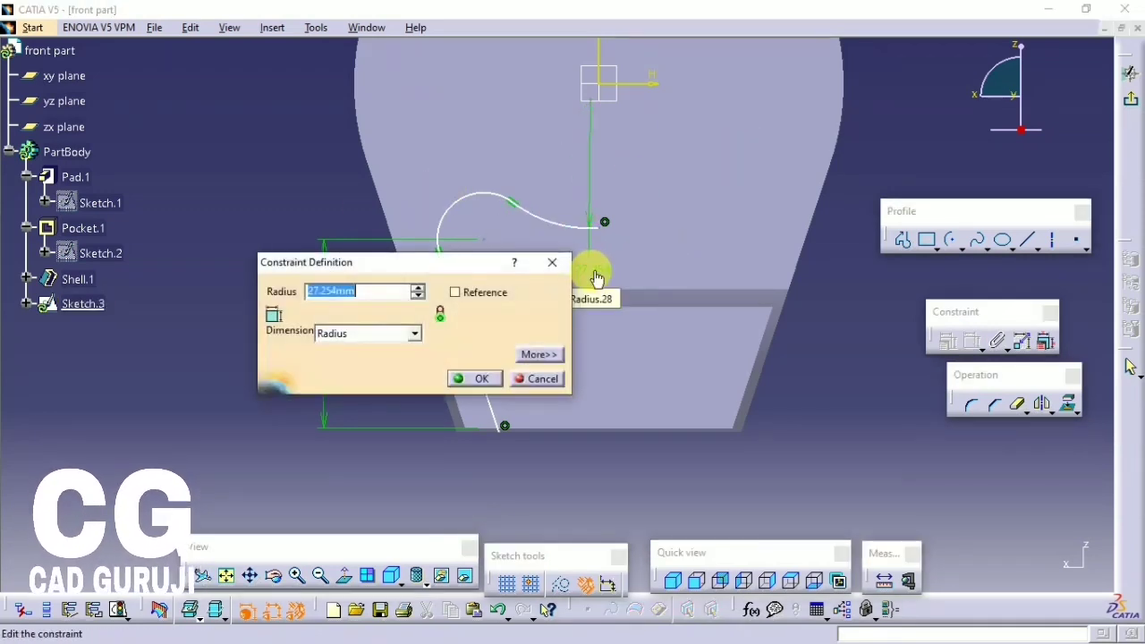
key("Return")
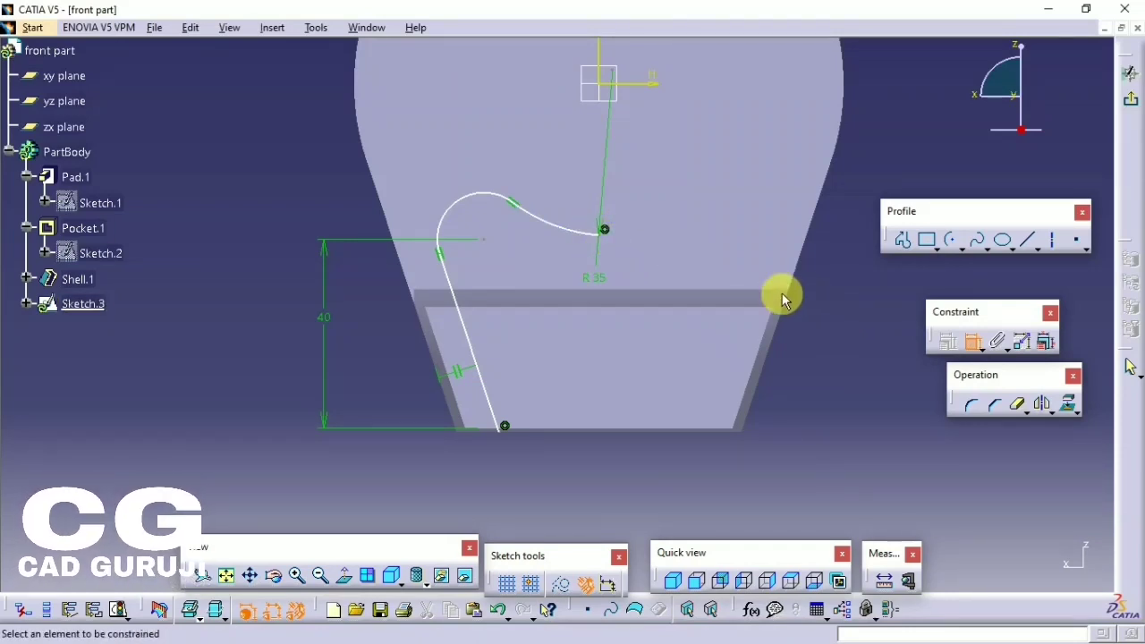
- Add a 40 mm height dimension from the profile's right end to the bottom edge
left_click(608, 238)
left_click(625, 431)
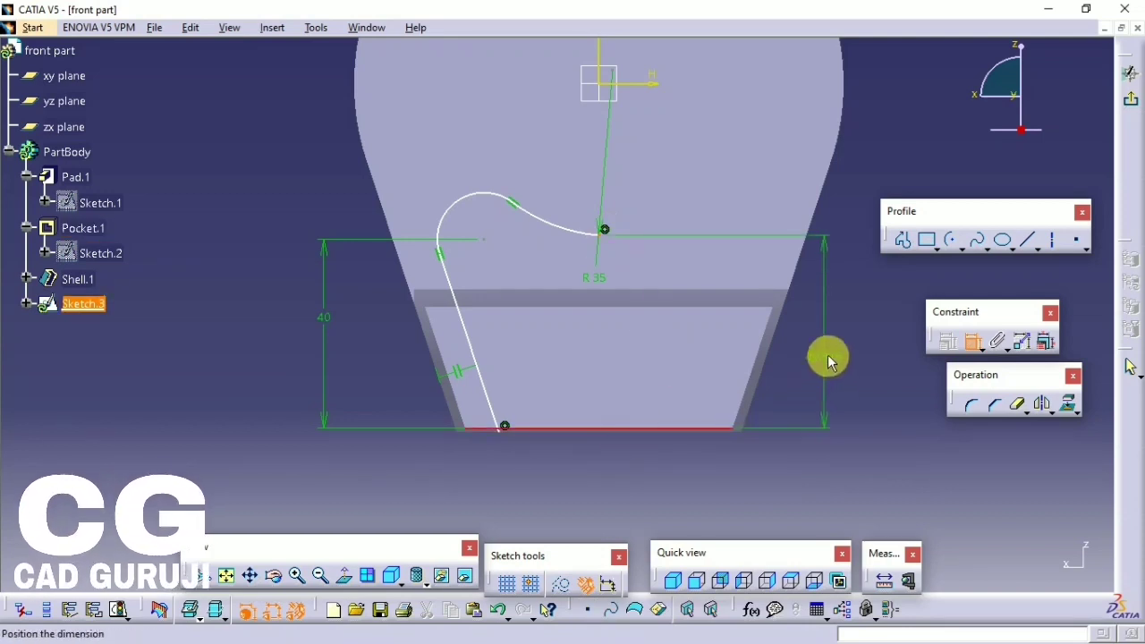
double_click(832, 363)
key("Return")
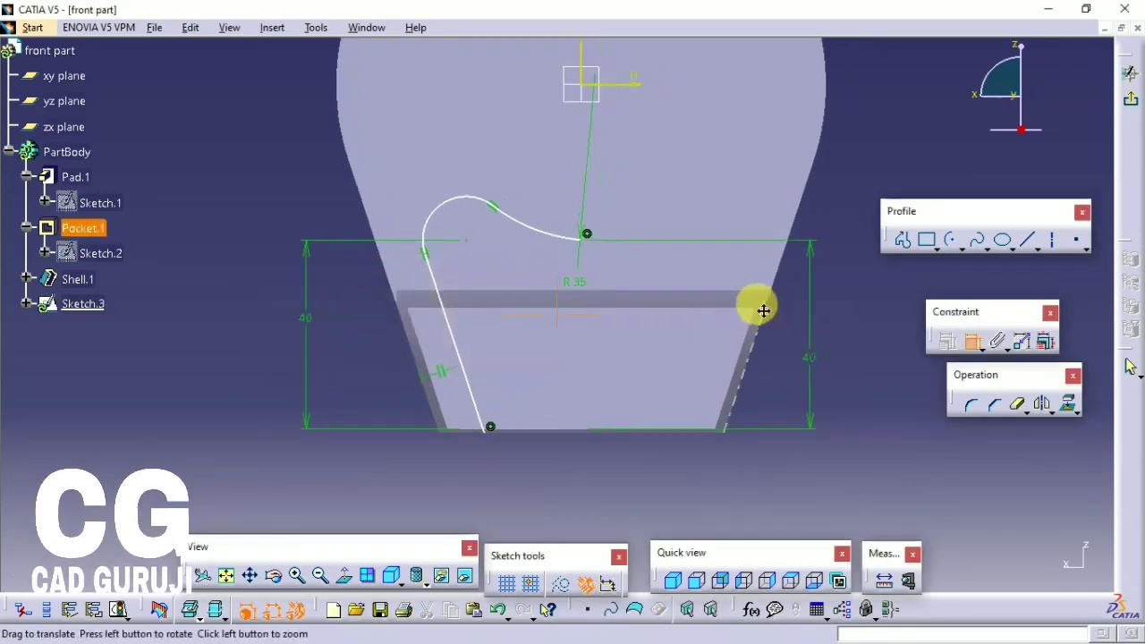
middle_click_drag(758, 307, 648, 311)
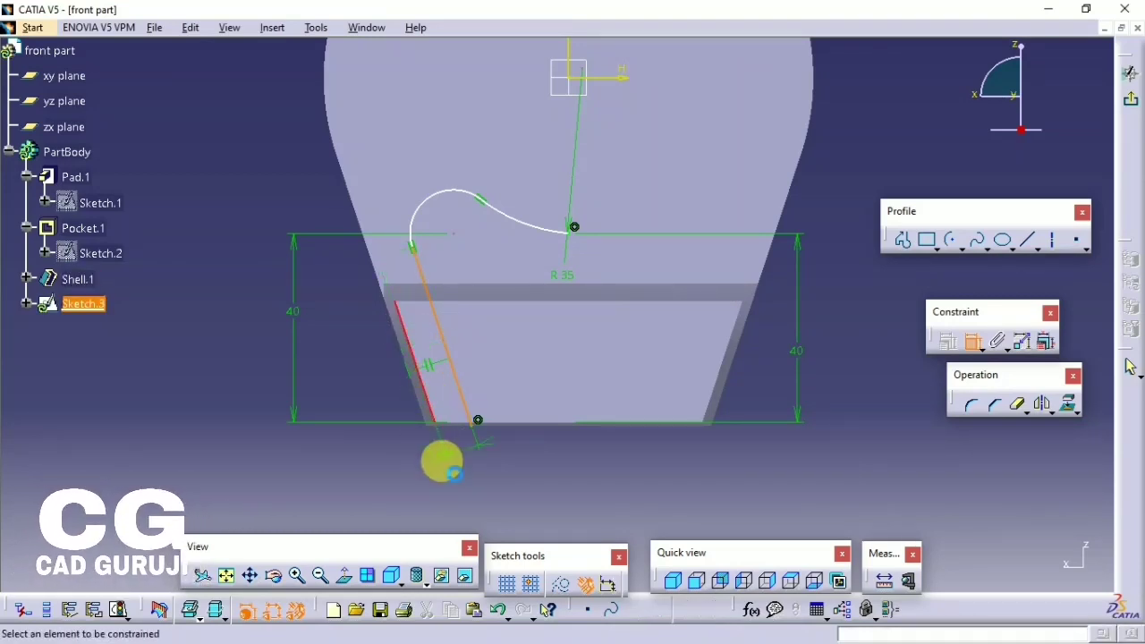
- Set the small slanted-line dimension to 5 and select the wavy arc with the line
left_click(436, 455)
double_click(435, 454)
type("5")
key("Return")
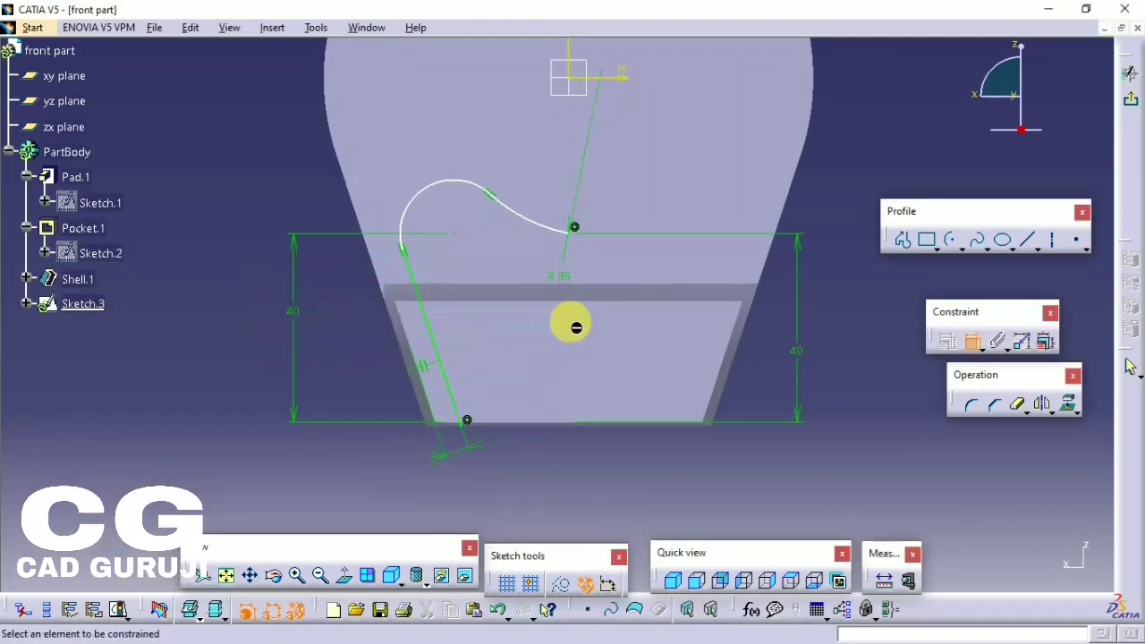
left_click_drag(953, 341, 958, 347)
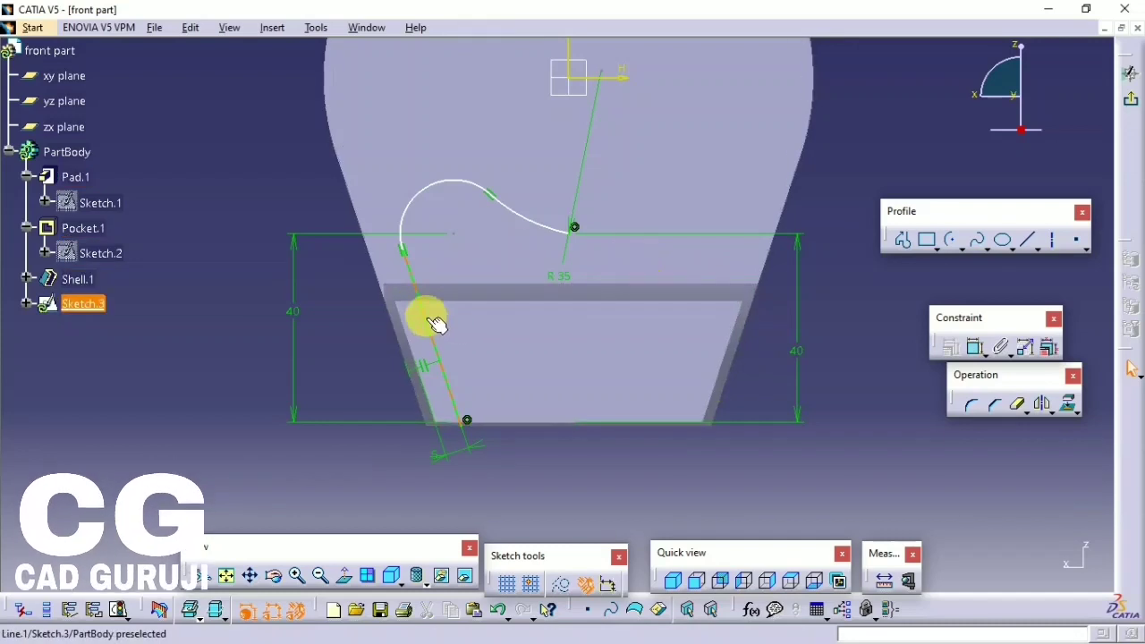
left_click(418, 219, "ctrl")
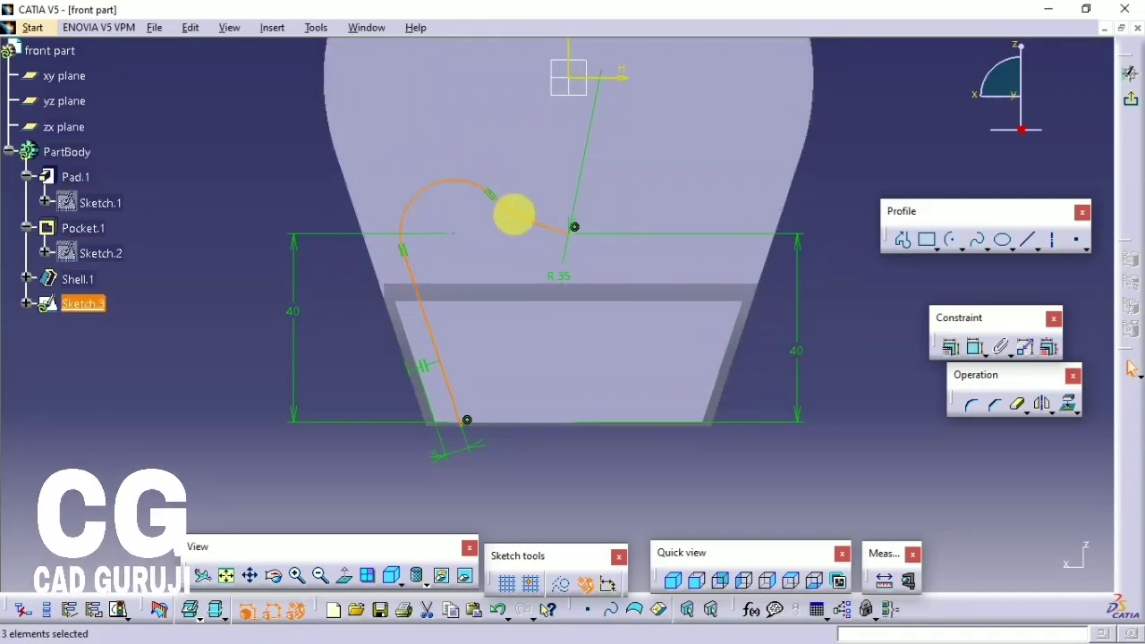
- Mirror the curve and line about the vertical axis and close the bottom with a line
left_click(1042, 405)
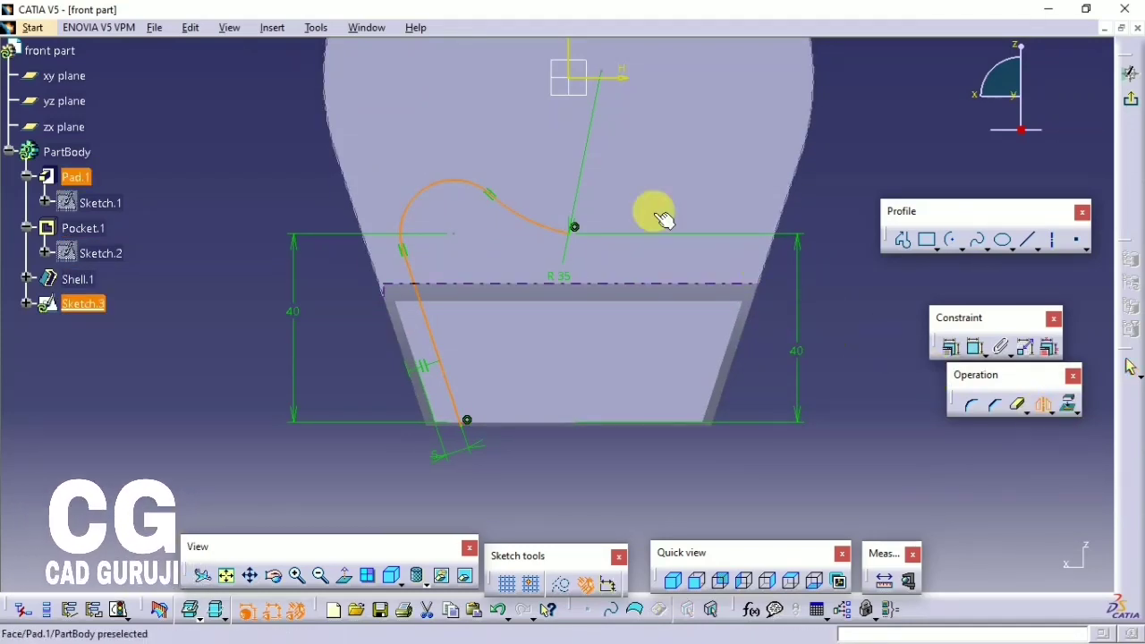
left_click(570, 55)
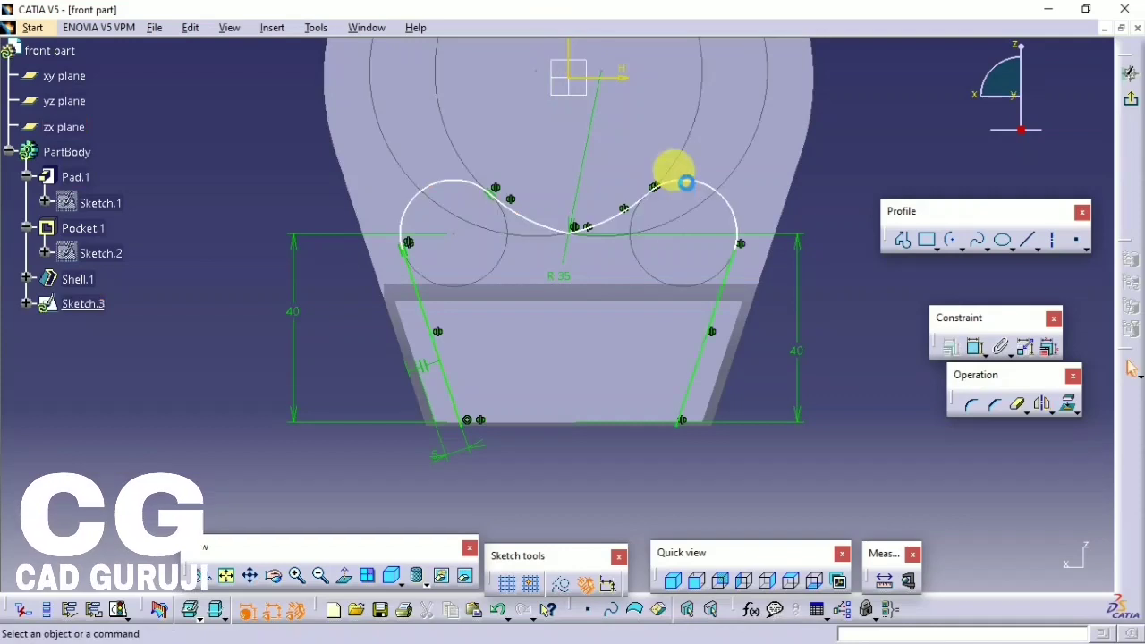
left_click(1025, 247)
left_click(466, 419)
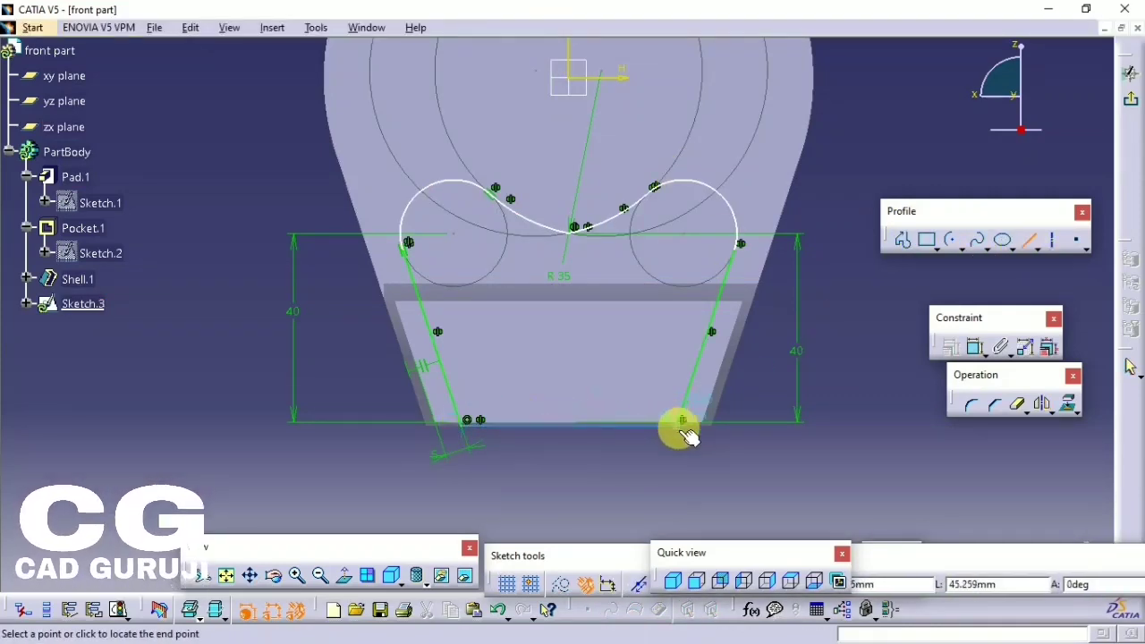
left_click(681, 419)
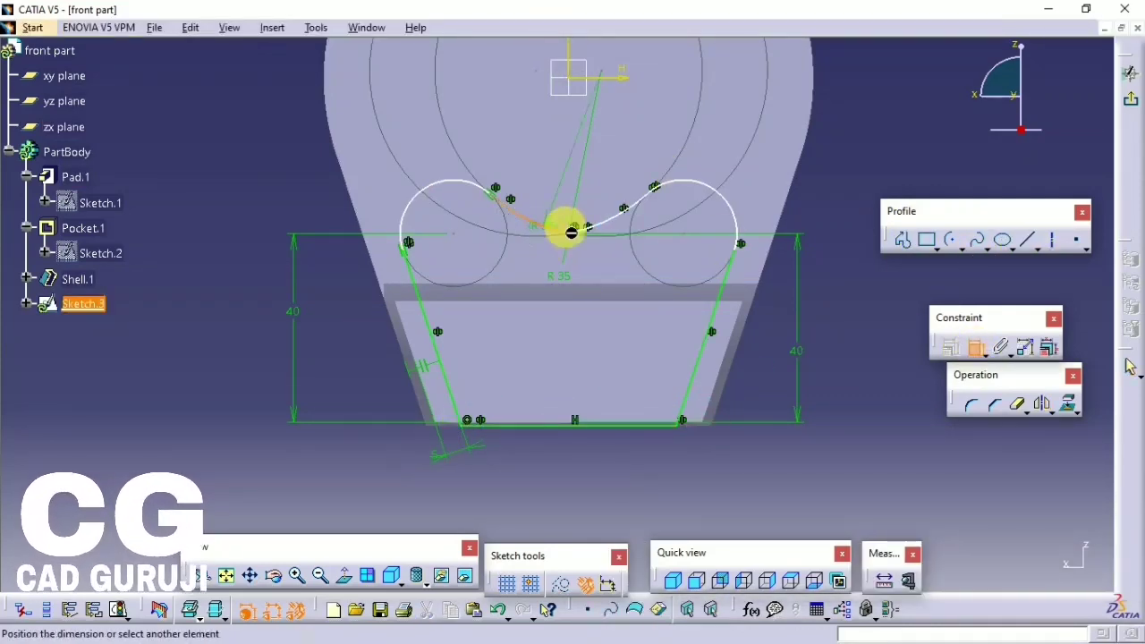
- Make the connecting arc tangent and exit the sketch workbench
left_click(613, 236)
right_click(557, 190)
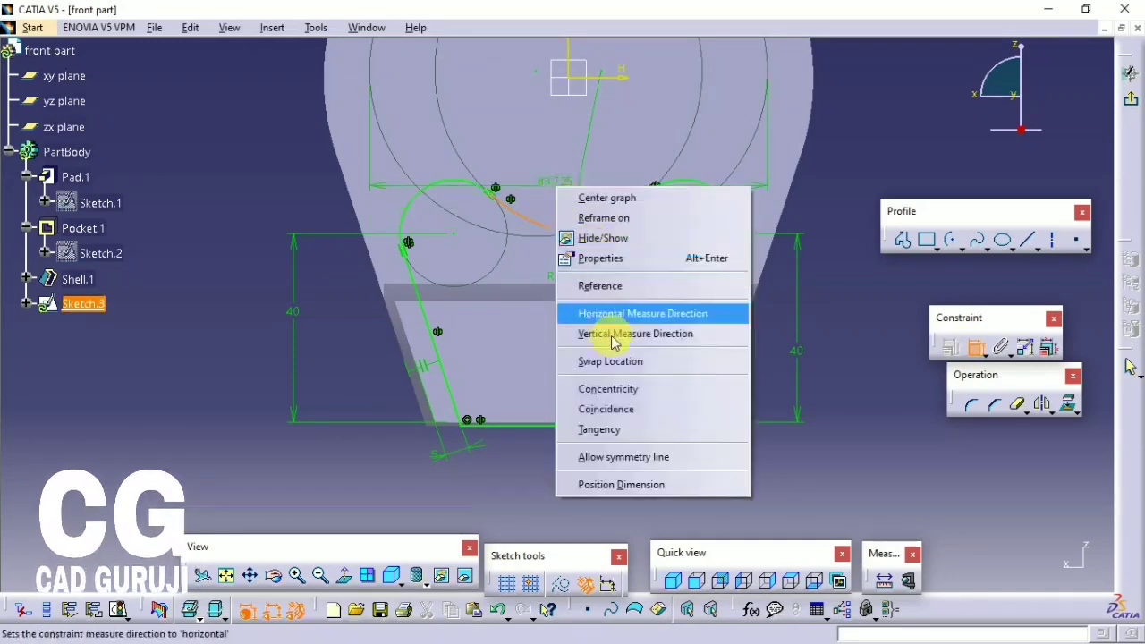
left_click(600, 429)
left_click(1129, 76)
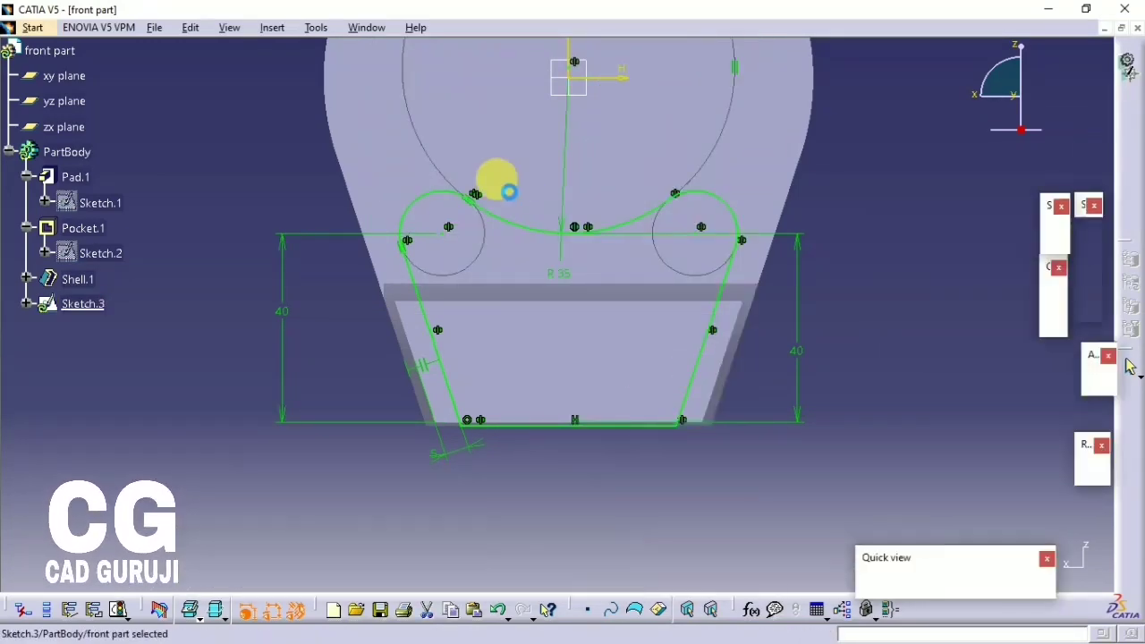
left_click(390, 53)
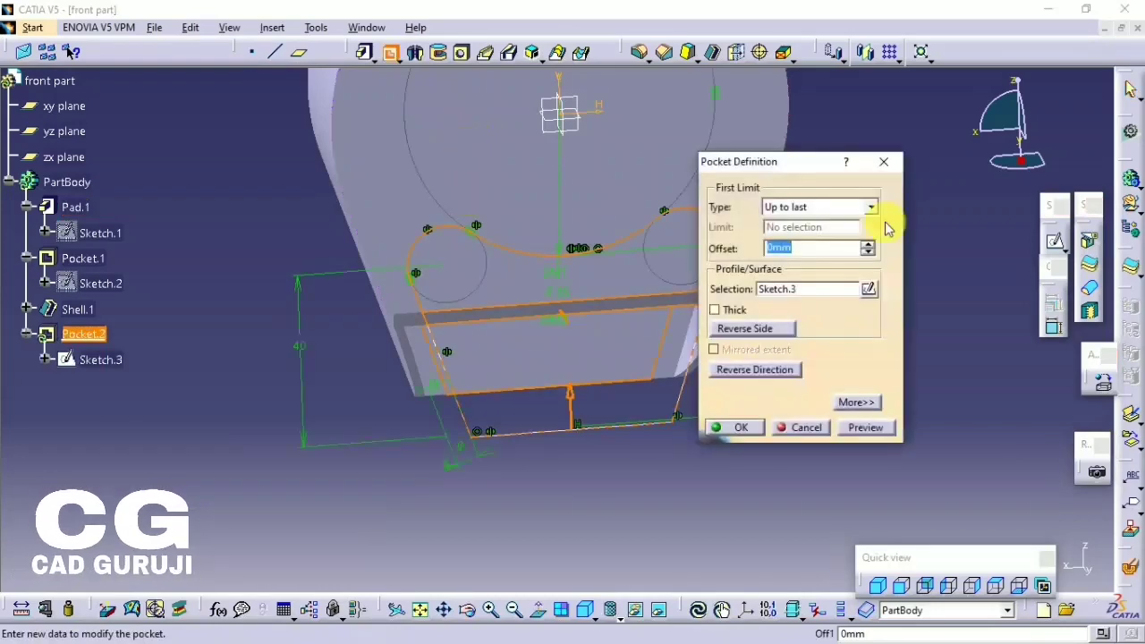
- Cut Pocket.2 from Sketch.3 with depth type Up to plane, limited by the shell face
left_click(841, 206)
left_click(805, 233)
middle_click_drag(506, 307, 577, 230)
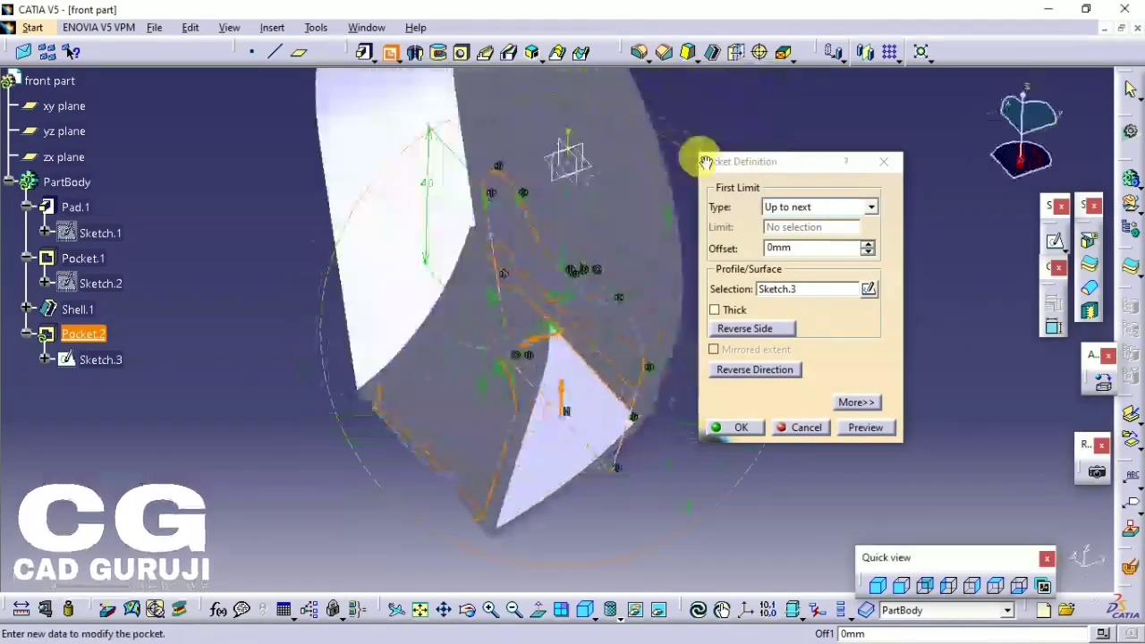
left_click(861, 433)
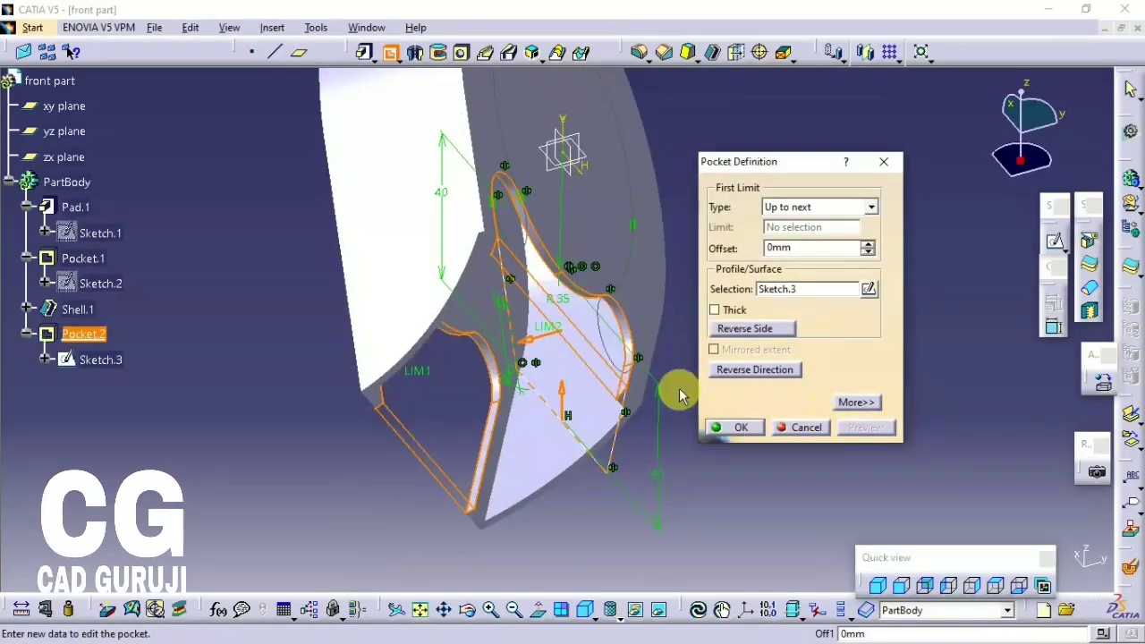
left_click(832, 206)
left_click(831, 273)
left_click(815, 207)
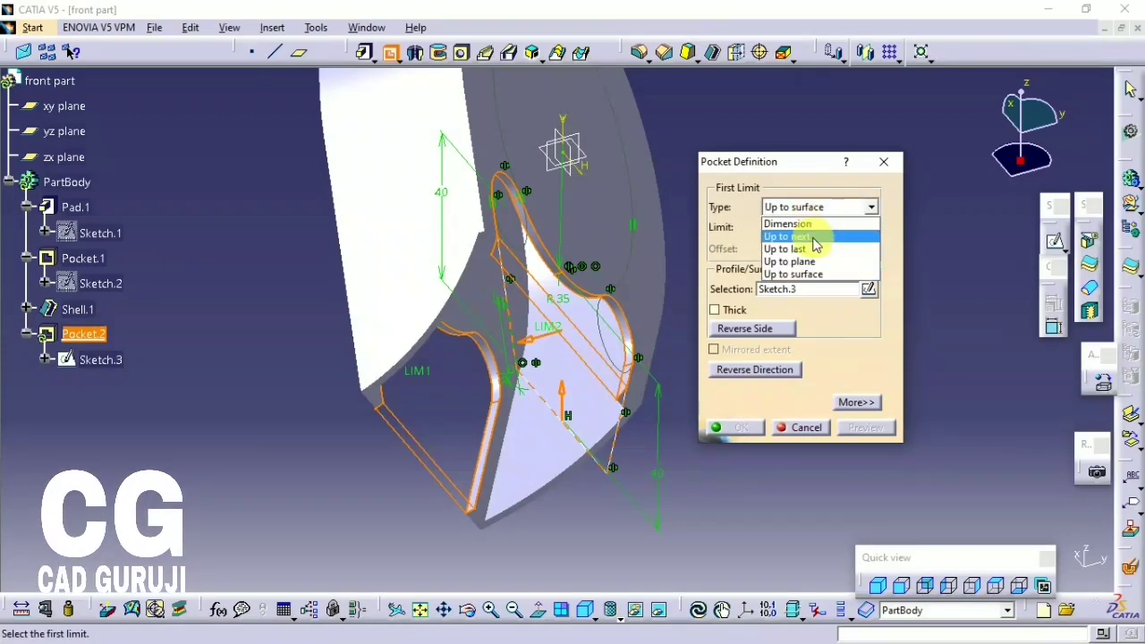
left_click(789, 261)
middle_click_drag(573, 320, 556, 398)
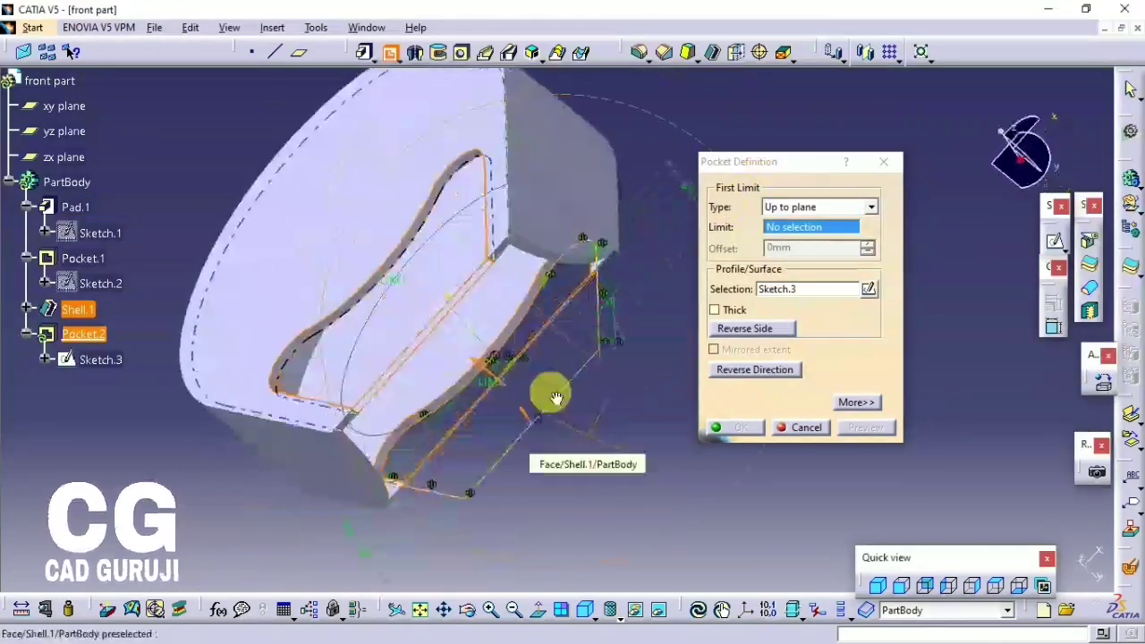
left_click(460, 374)
left_click(727, 427)
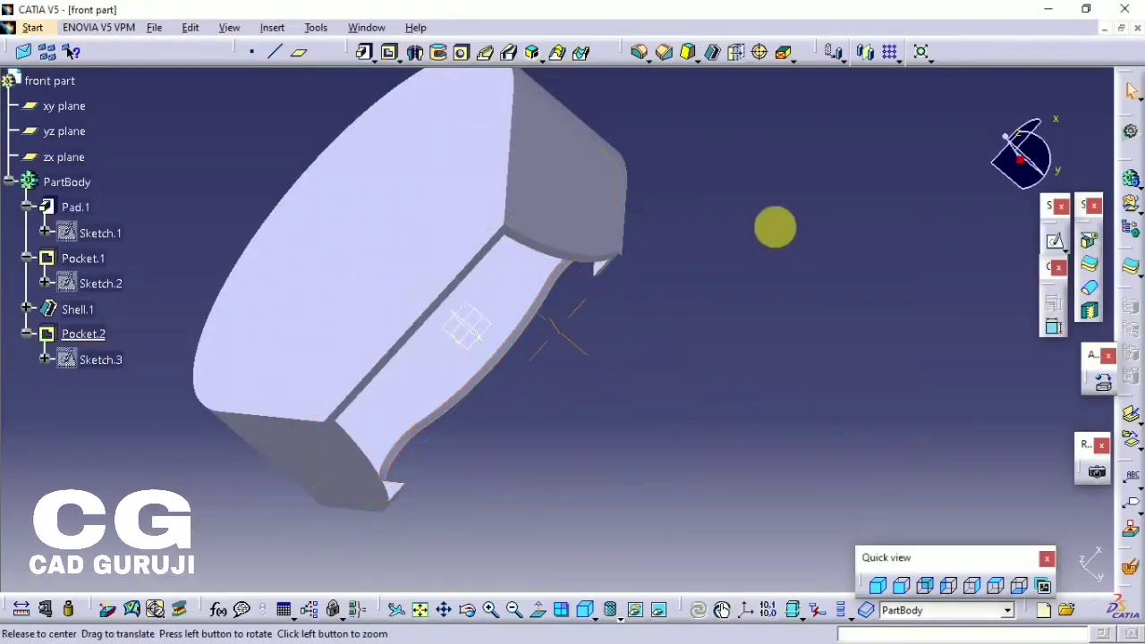
mouse_move(774, 227)
middle_mouse_down()
mouse_move(641, 304)
mouse_move(629, 294)
middle_mouse_up()
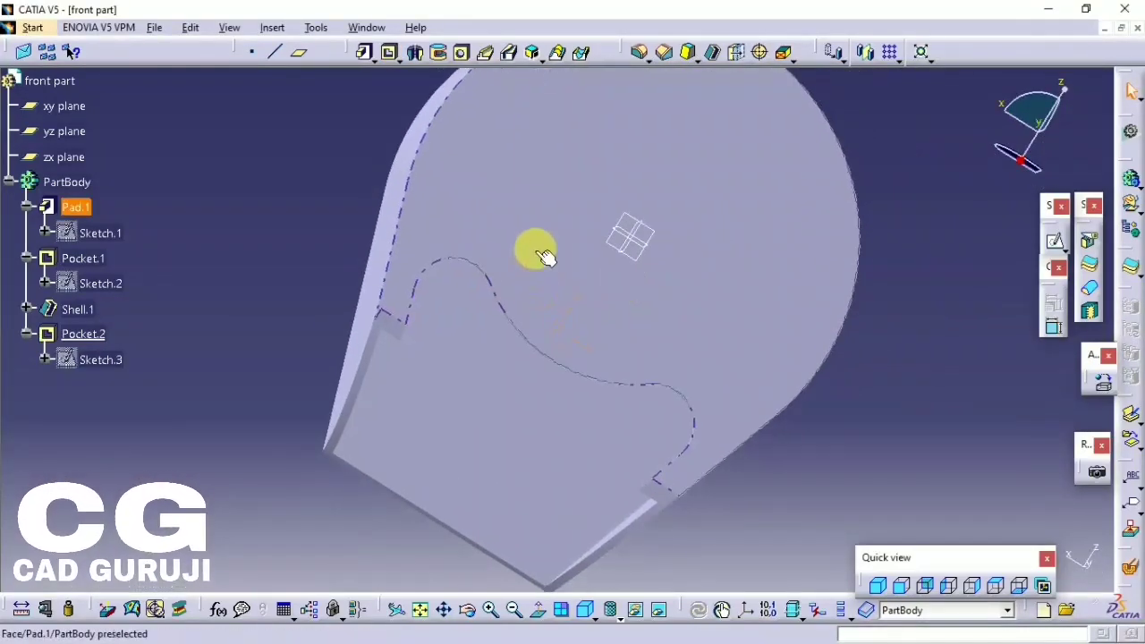
- Save the part as front part.CATPart
key("ctrl+s")
key("Return")
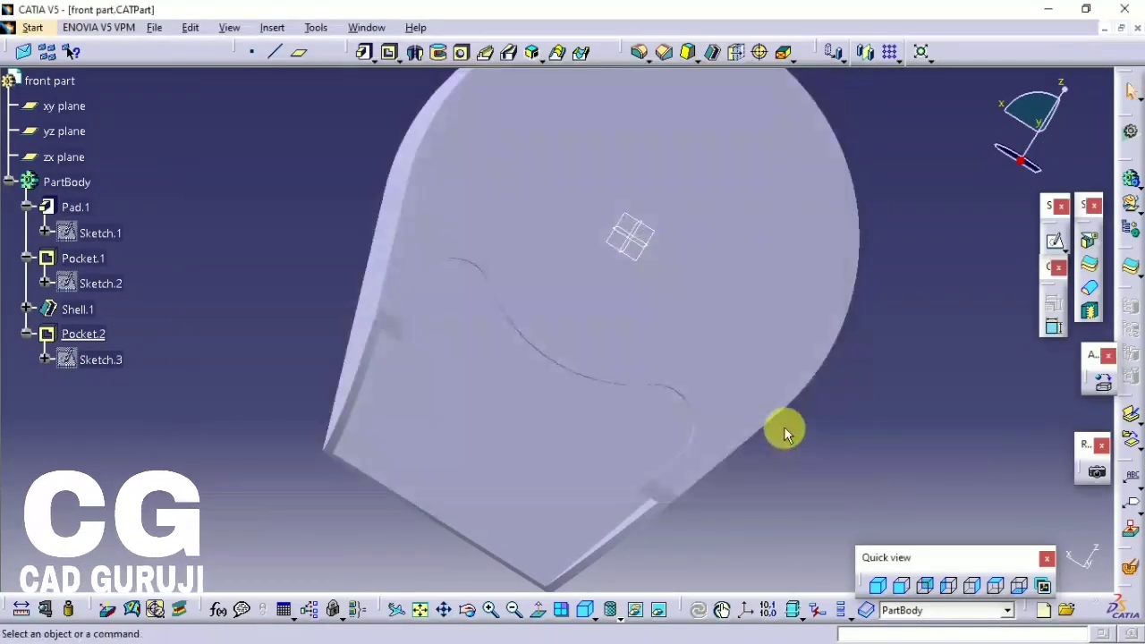
mouse_move(783, 431)
middle_mouse_down()
mouse_move(531, 276)
mouse_move(603, 141)
mouse_move(623, 317)
middle_mouse_up()
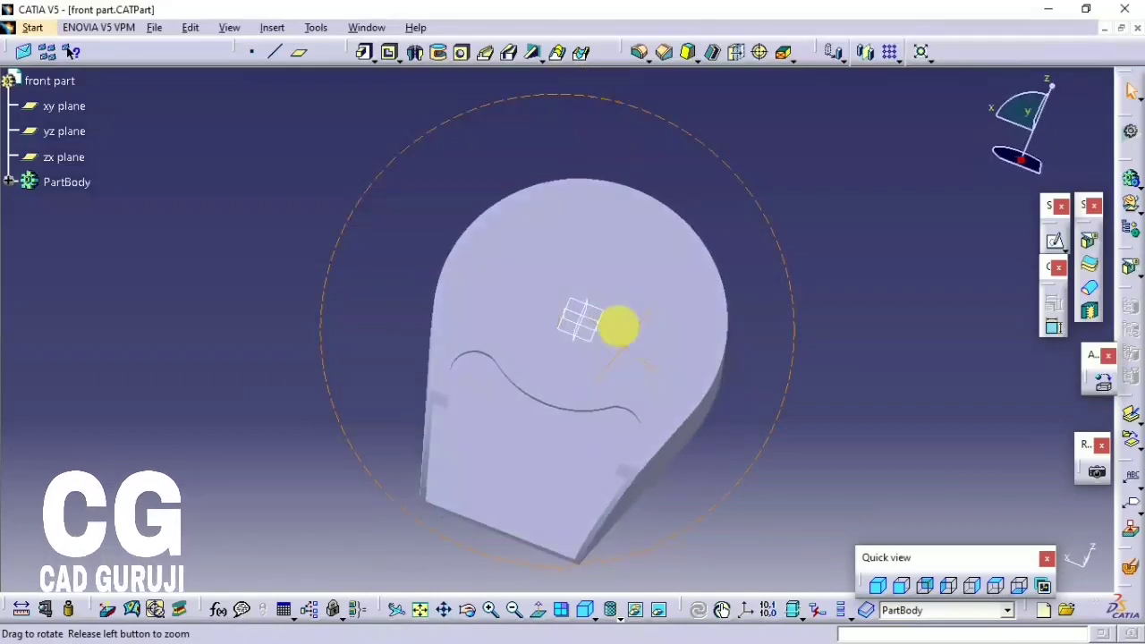
- Apply Aluminium from the Metal materials to PartBody and check it in the tree
left_click(1100, 380)
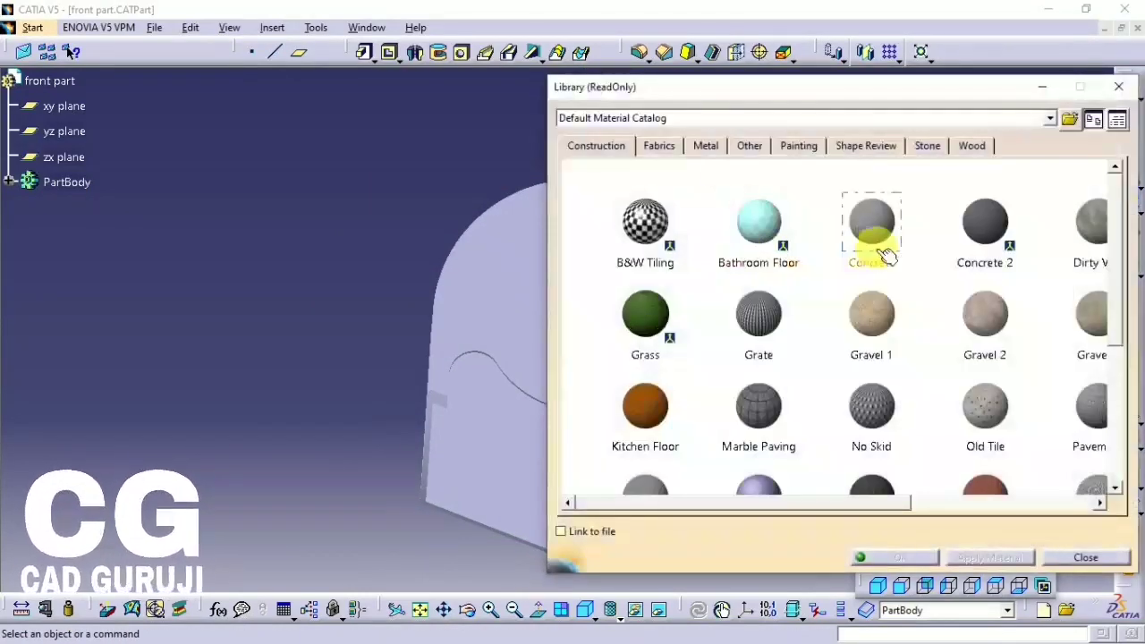
left_click(709, 149)
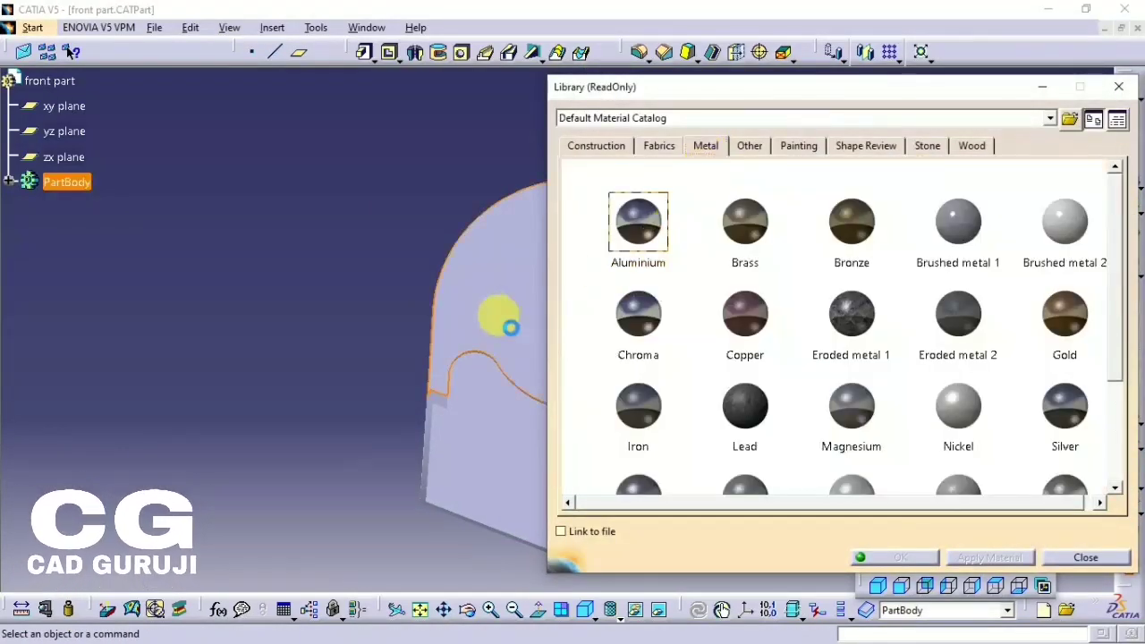
left_click(480, 321)
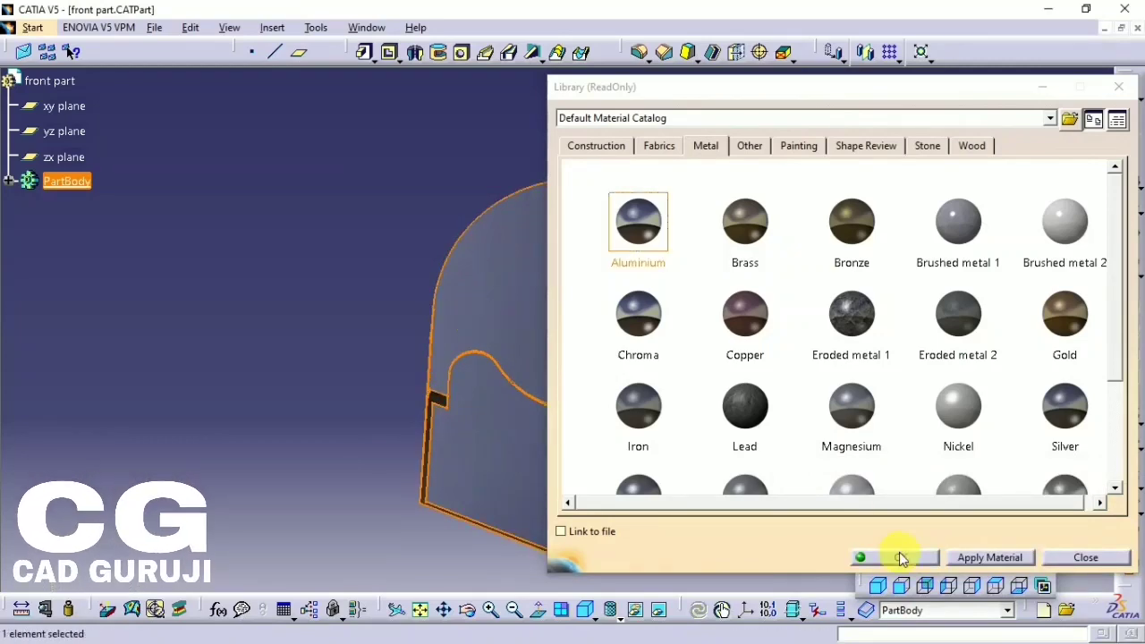
left_click(900, 557)
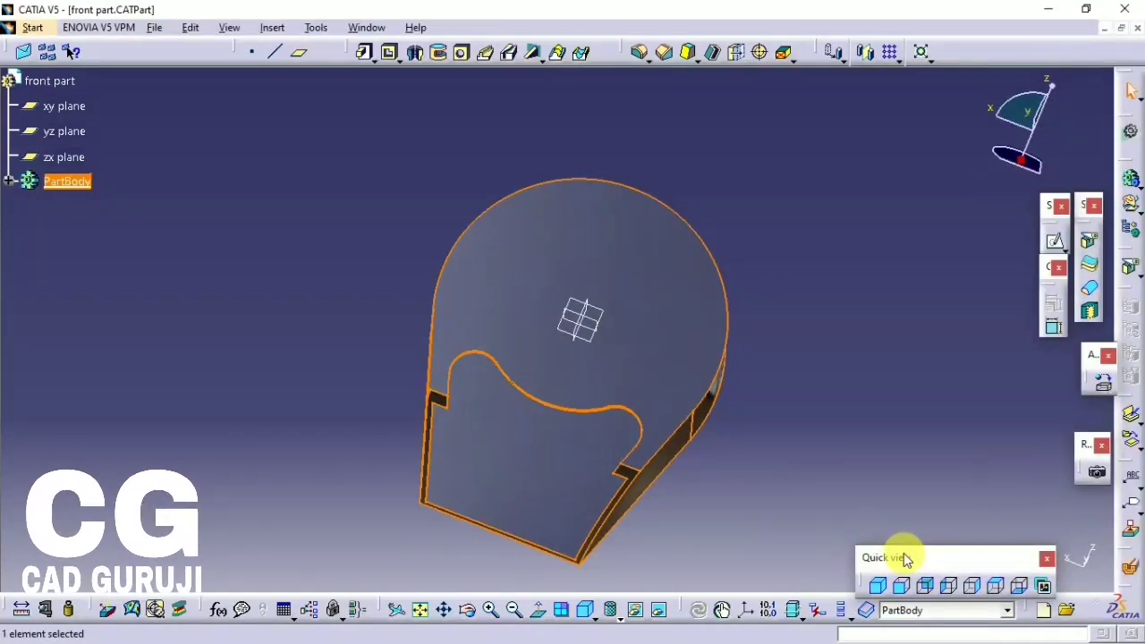
left_click(9, 180)
left_click(65, 207)
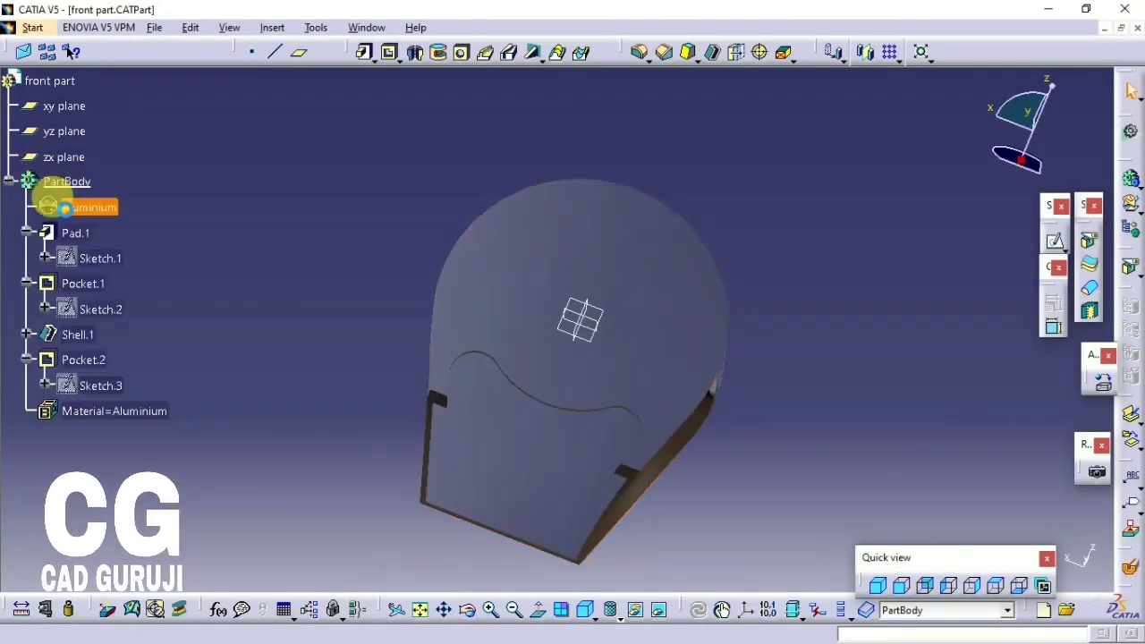
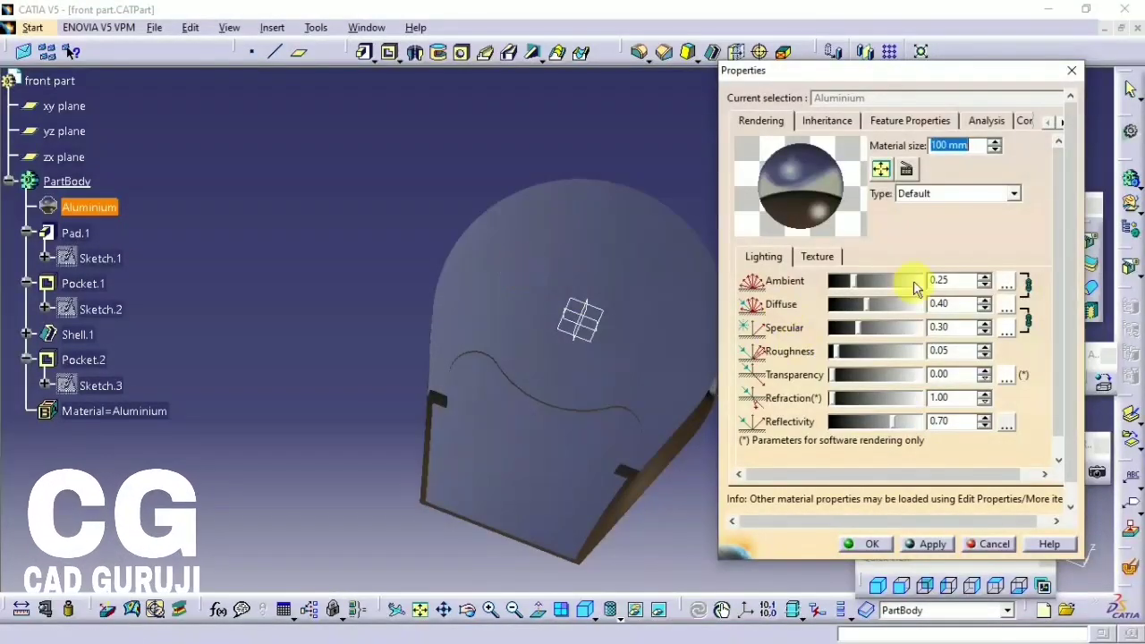
- Set the aluminium rendering to ambient 0.97, diffuse 1.00 and reflectivity 0.42
mouse_move(914, 286)
left_mouse_down()
mouse_move(898, 281)
mouse_move(917, 281)
mouse_move(921, 304)
left_mouse_up()
left_click_drag(943, 422, 868, 421)
mouse_move(626, 376)
middle_mouse_down()
mouse_move(493, 340)
mouse_move(560, 337)
middle_mouse_up()
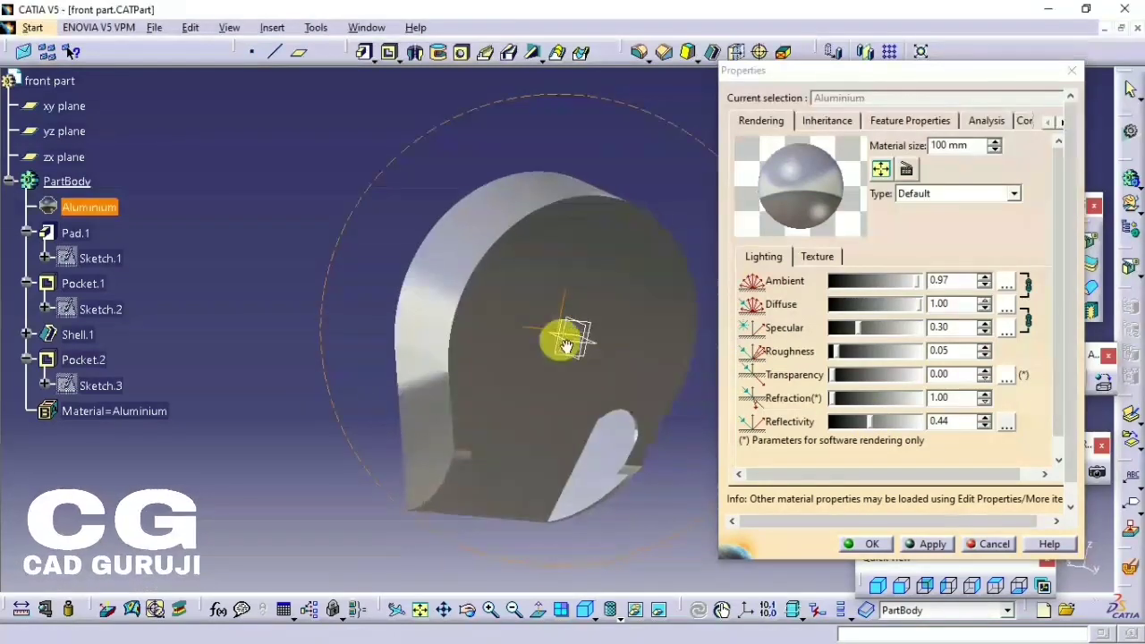
left_click(1005, 433)
left_click_drag(866, 424, 874, 431)
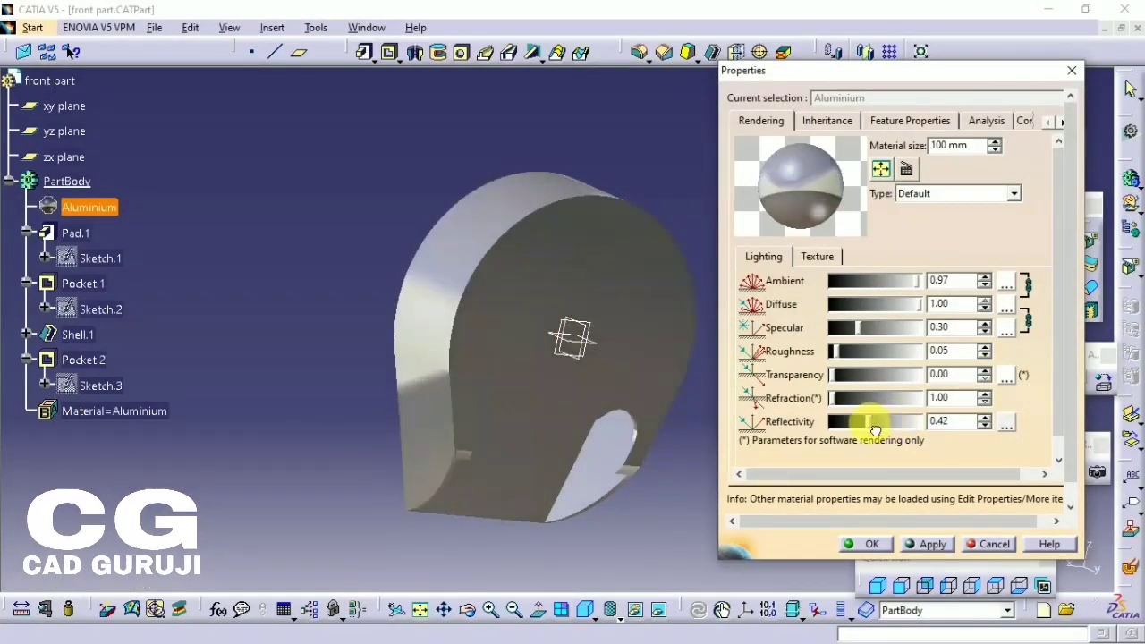
- Apply the Big place reflection environment and confirm the material changes
left_click(1005, 427)
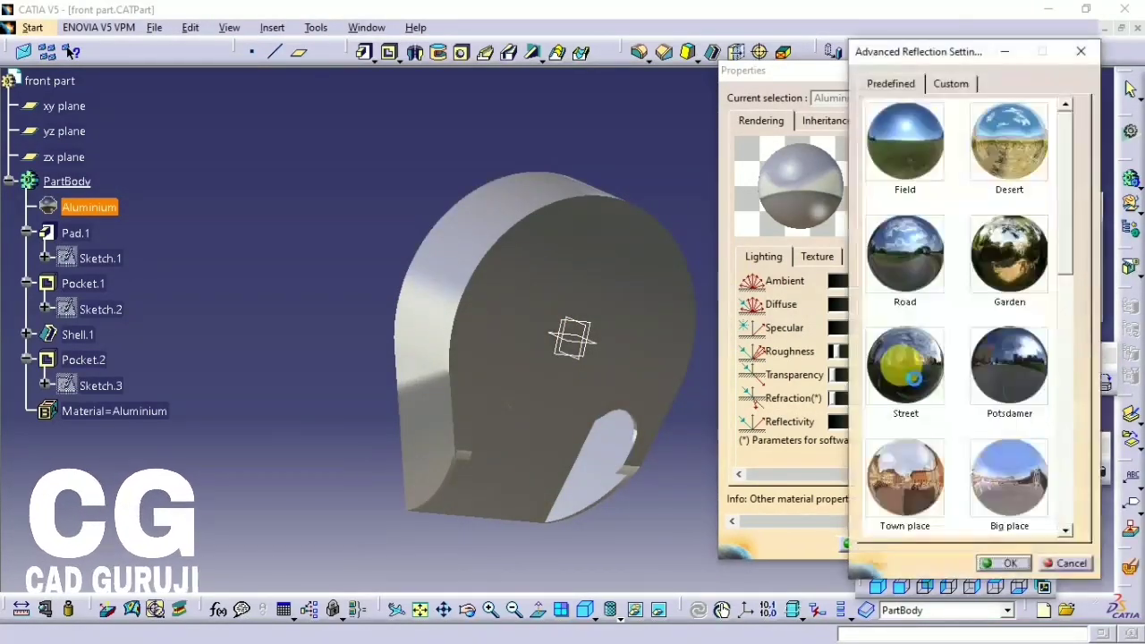
left_click(1009, 479)
left_click(1002, 562)
middle_click_drag(357, 480, 669, 396)
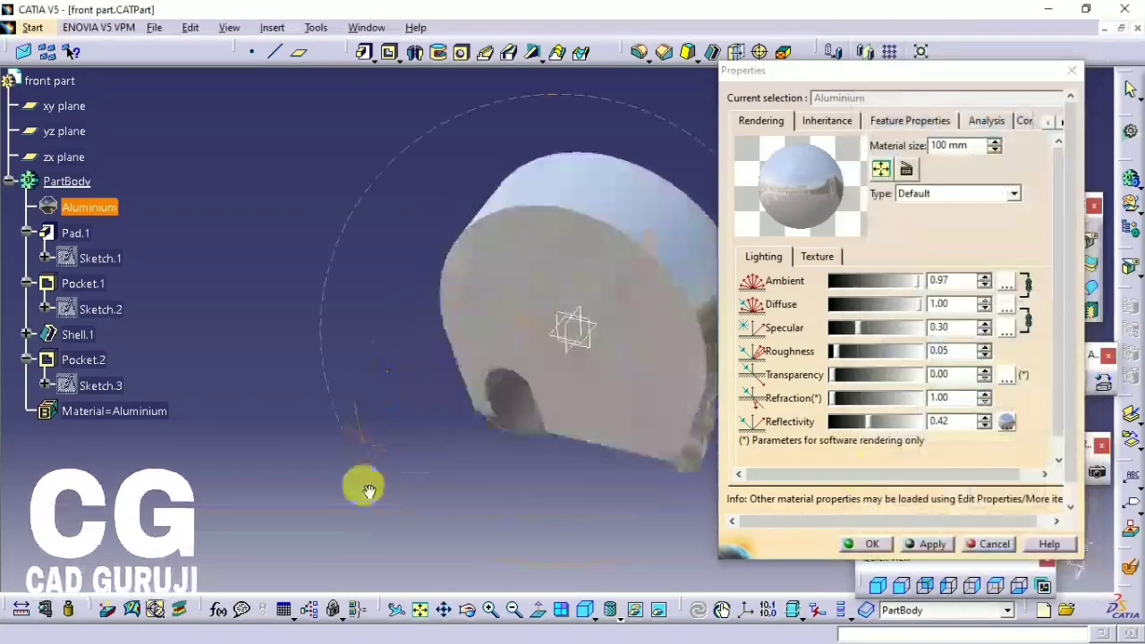
left_click(868, 543)
middle_click_drag(379, 334, 885, 237)
- Start a sketch on the head's front face and place a circle at the origin
left_click(567, 281)
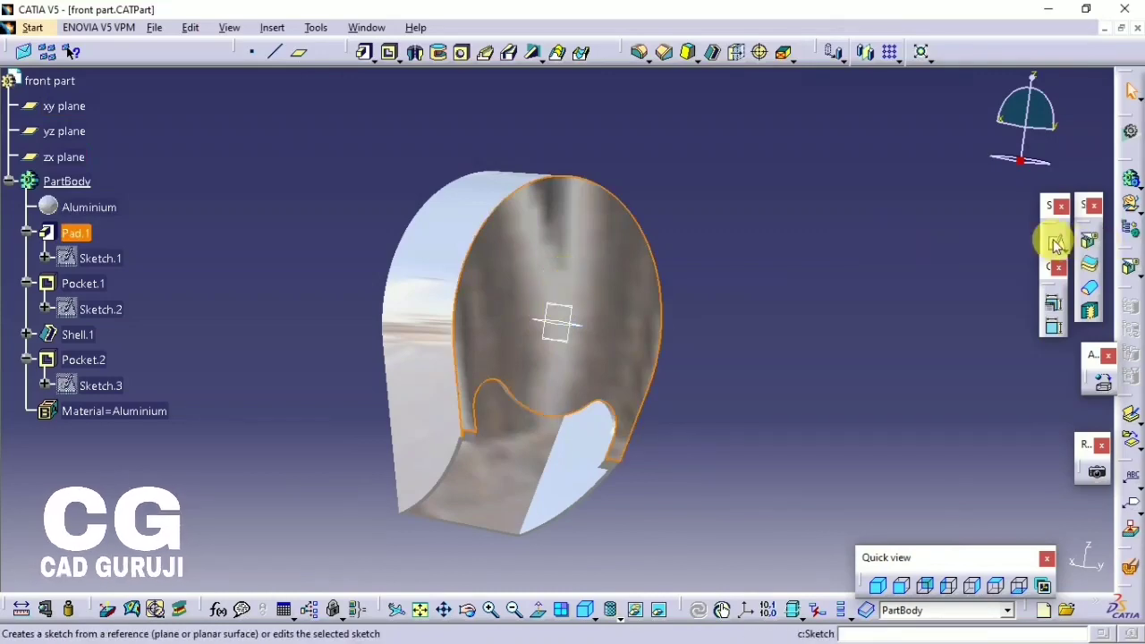
left_click(1054, 241)
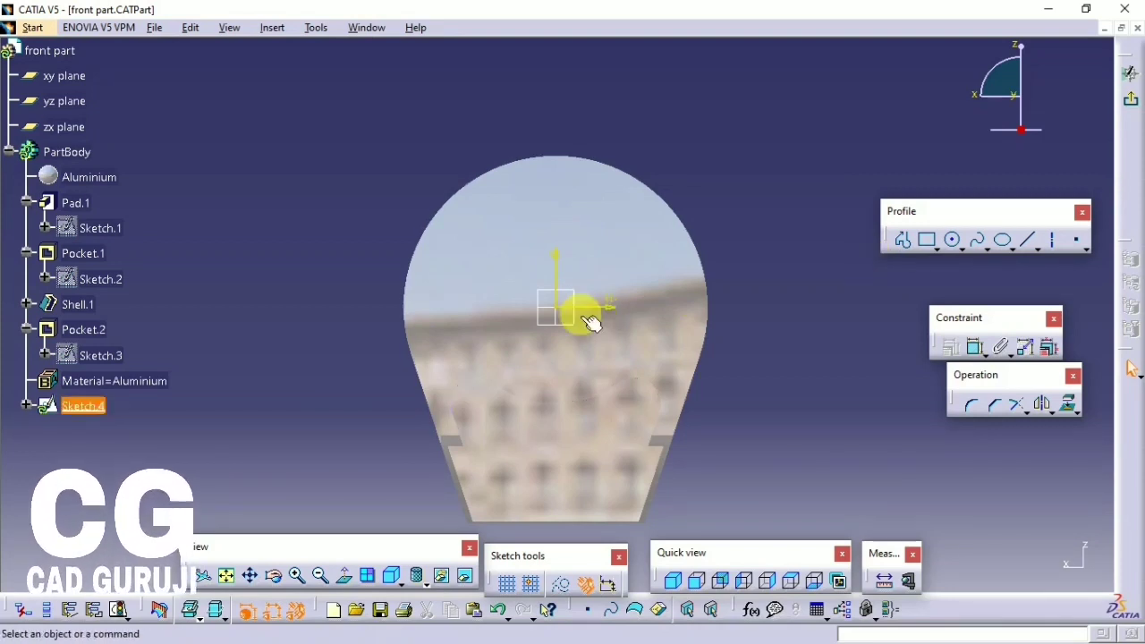
left_click(951, 239)
left_click(554, 308)
- Constrain the circle's diameter to 17 mm and begin padding it into a shaft
left_click(974, 346)
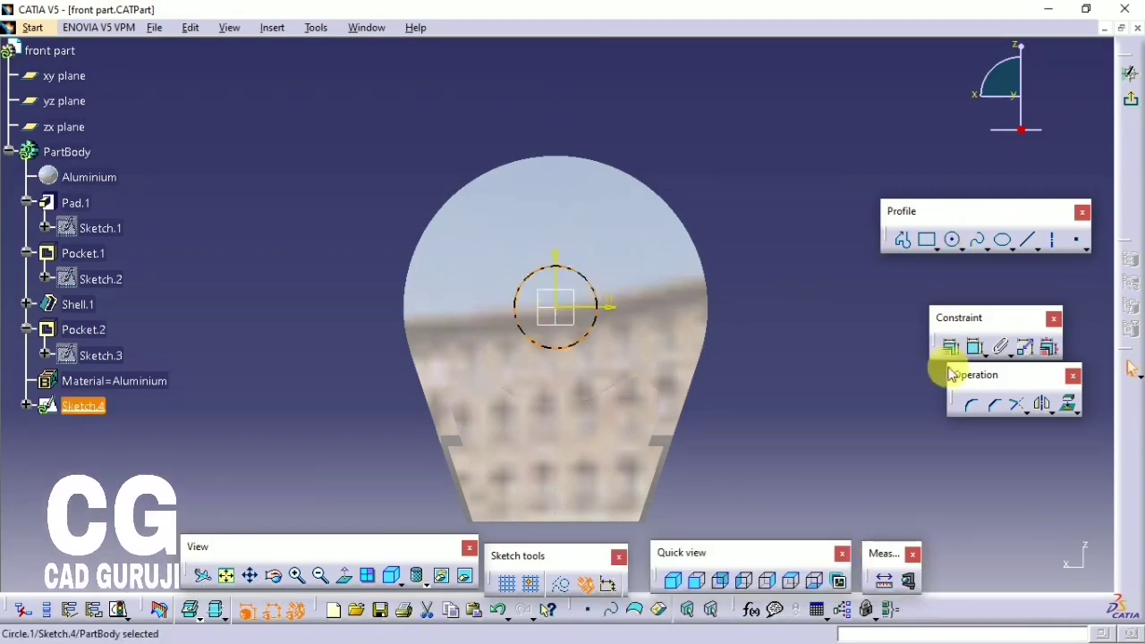
left_click(743, 335)
double_click(750, 343)
type("1")
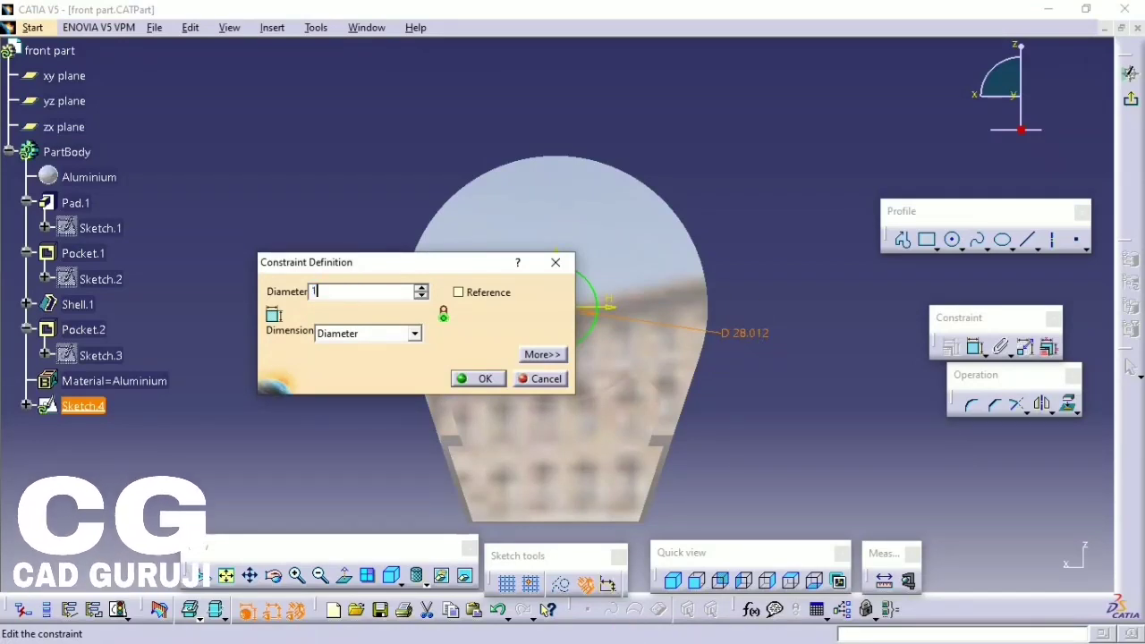
type("7")
key("Return")
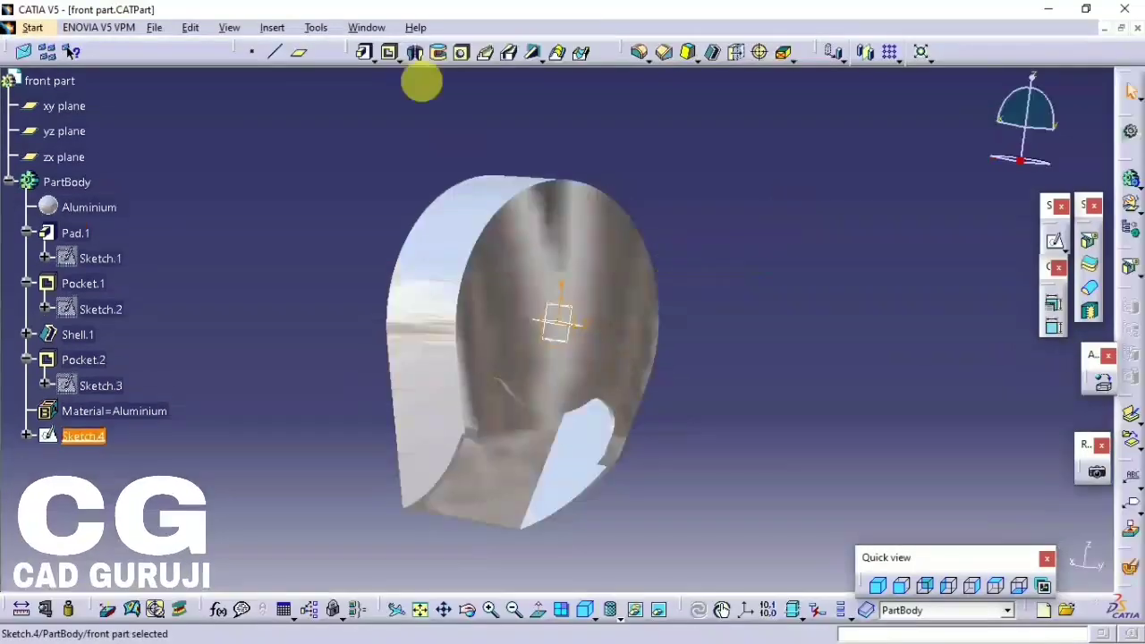
left_click(366, 54)
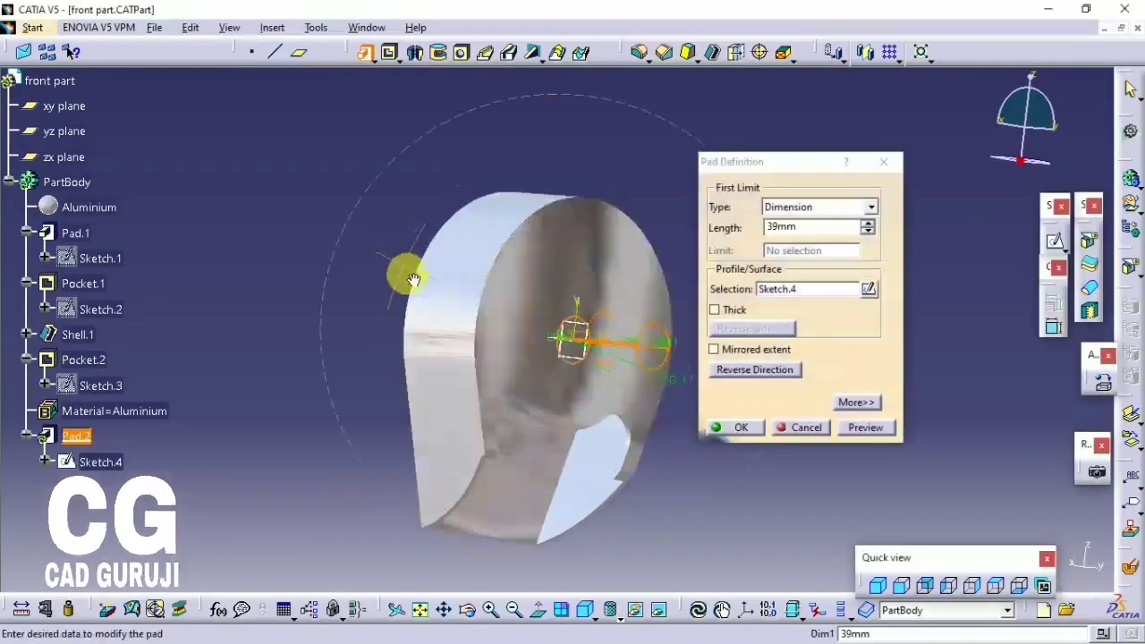
- Create the 39 mm long shaft pad
middle_click_drag(412, 280, 498, 270)
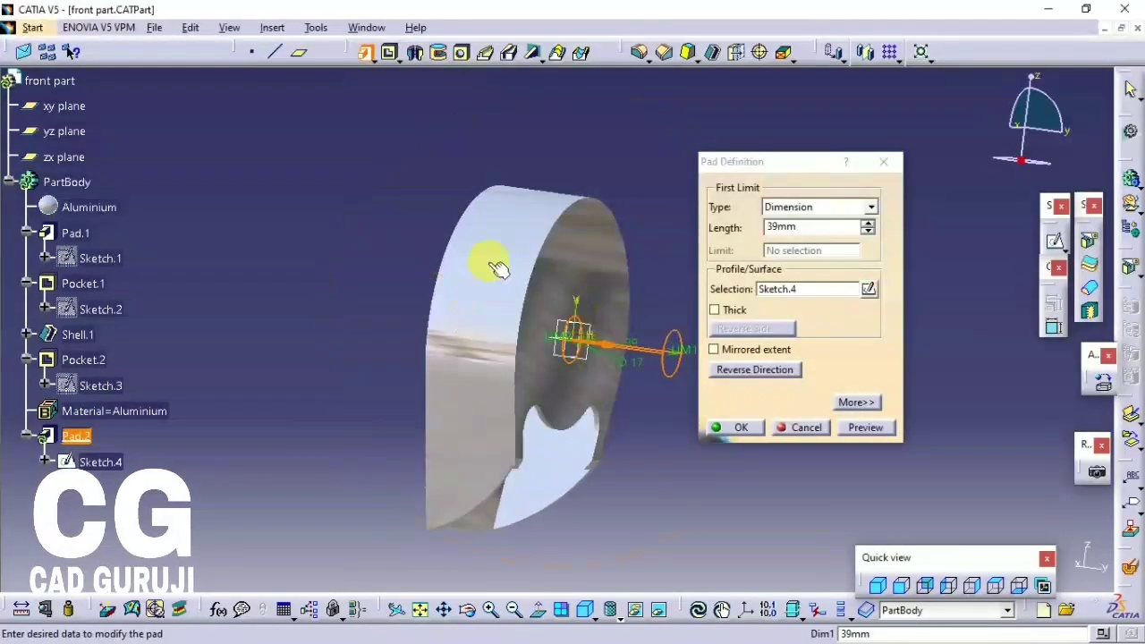
double_click(791, 228)
key("Return")
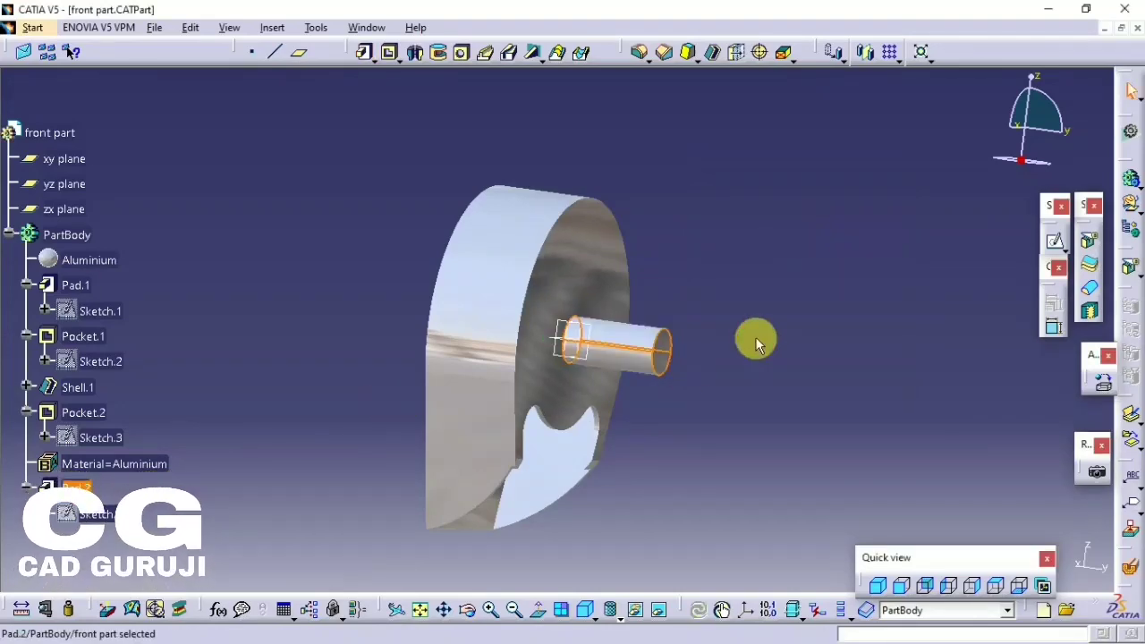
- Drill a 10 mm Up To Next hole into the shaft's end face
left_click(755, 338)
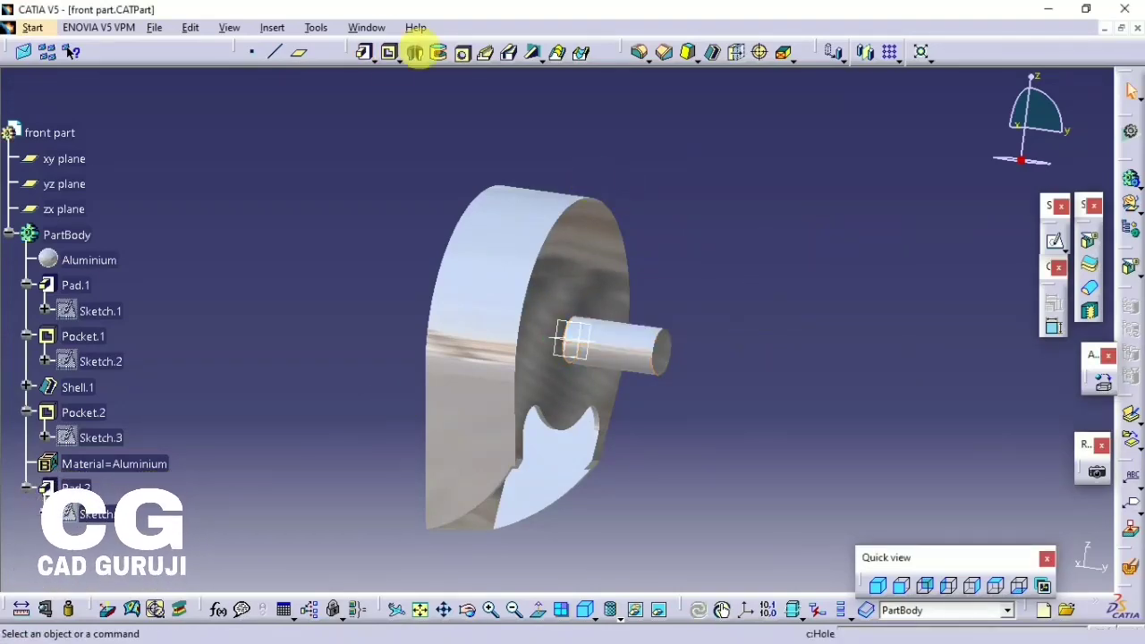
left_click(675, 355)
left_click(751, 218)
left_click(751, 237)
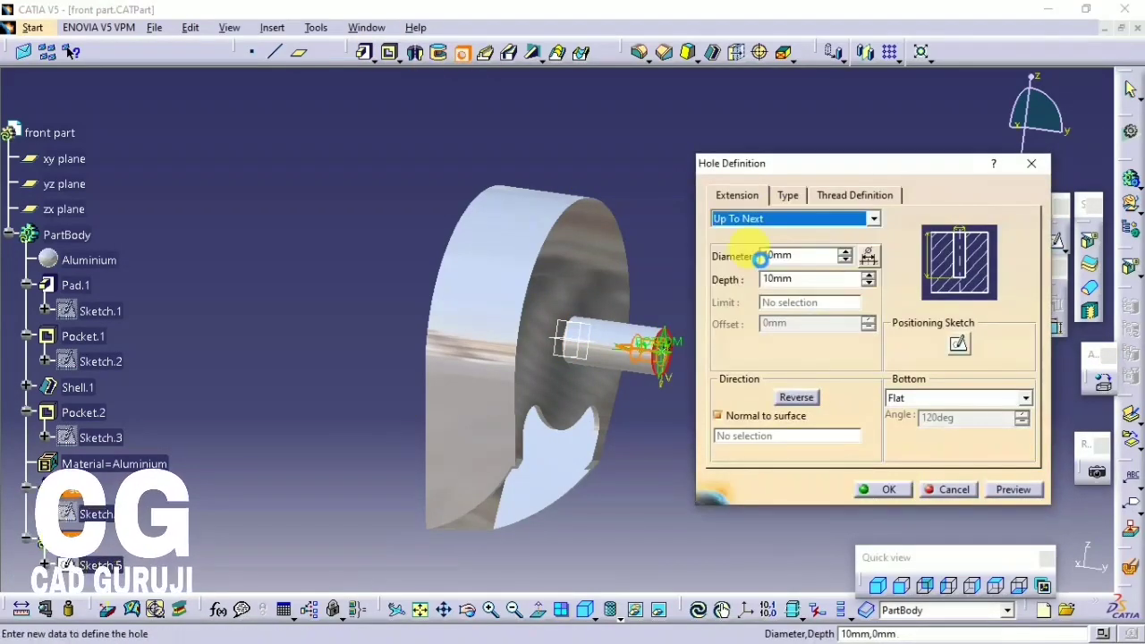
middle_click_drag(572, 152, 581, 340)
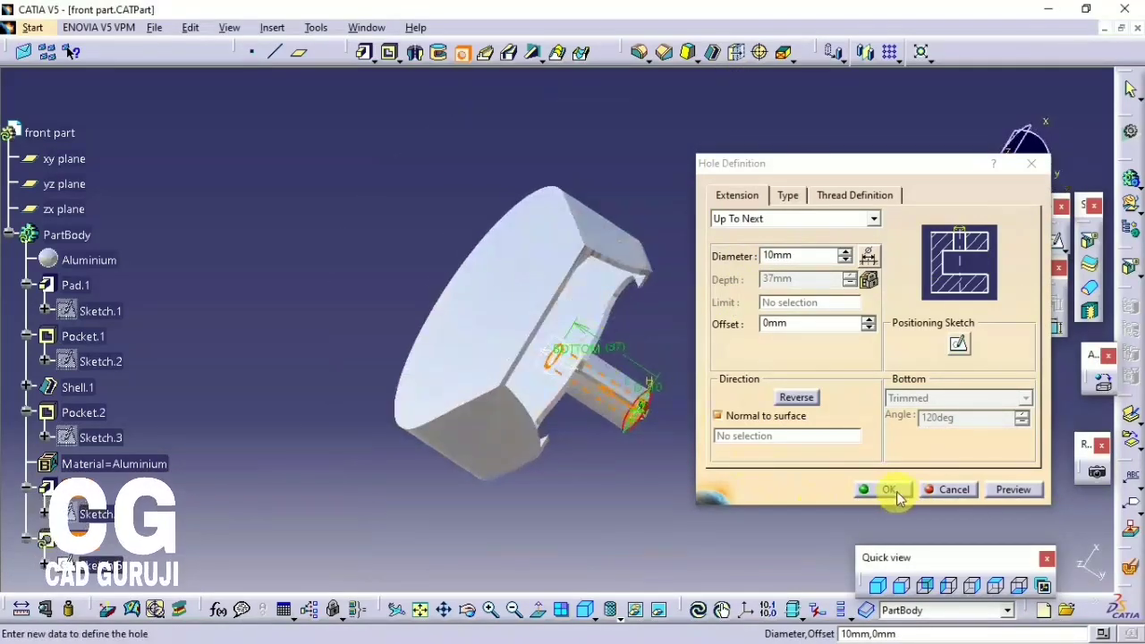
left_click(899, 498)
middle_click_drag(685, 301, 588, 366)
mouse_move(736, 312)
middle_mouse_down()
mouse_move(763, 359)
mouse_move(666, 199)
middle_mouse_up()
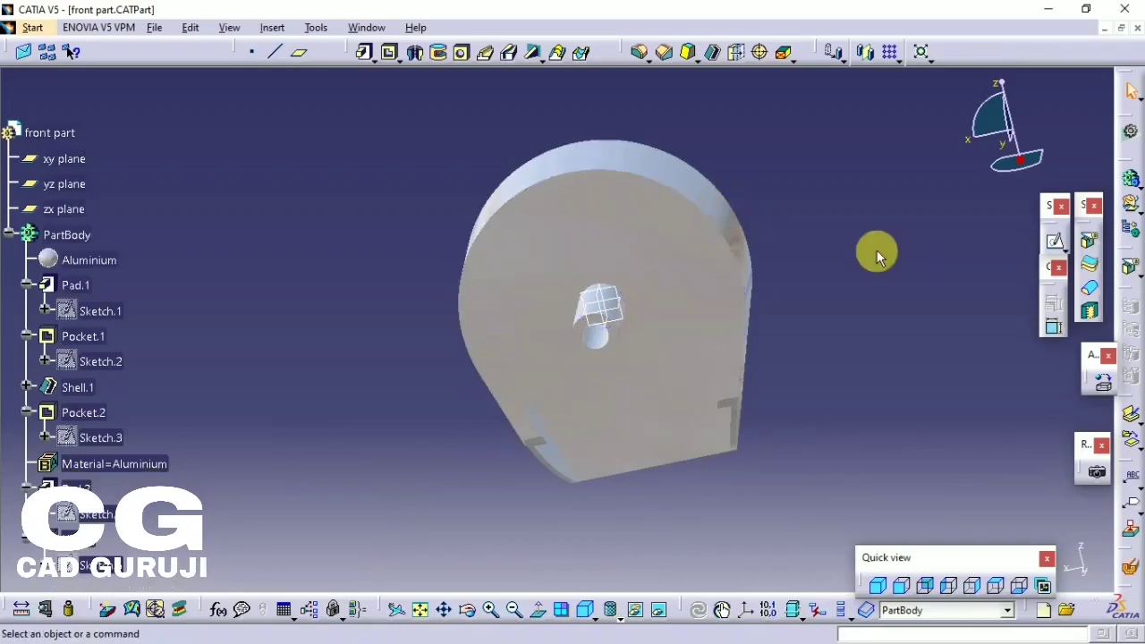
mouse_move(596, 332)
middle_mouse_down()
mouse_move(875, 202)
mouse_move(542, 409)
middle_mouse_up()
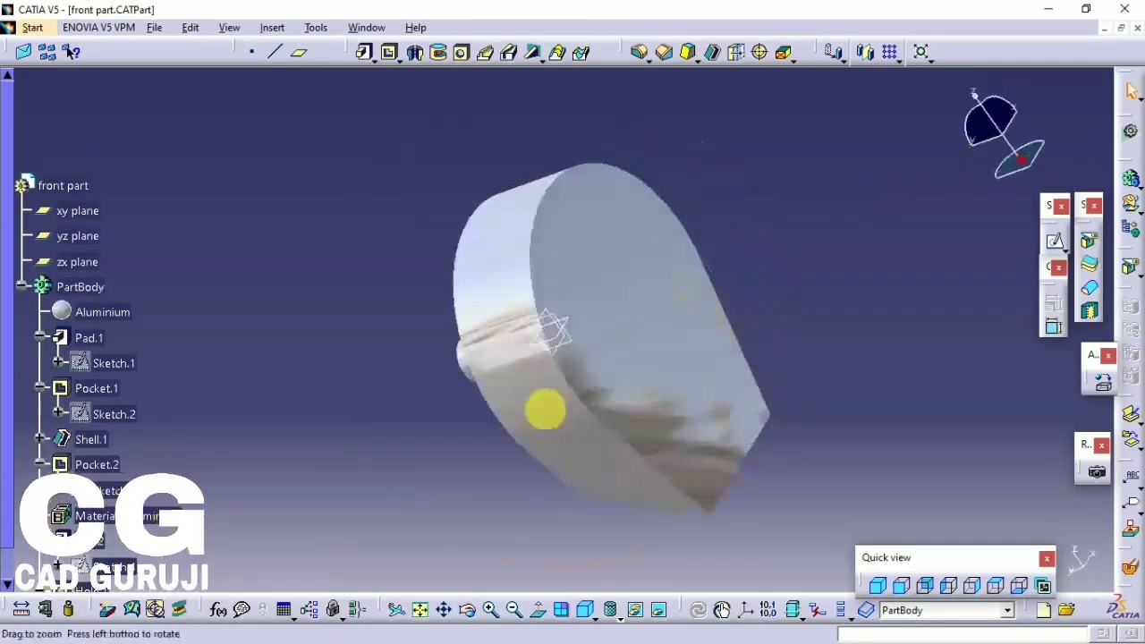
- Sketch a stepped open profile to the right of the head's front face
left_click(542, 409)
left_click(1055, 241)
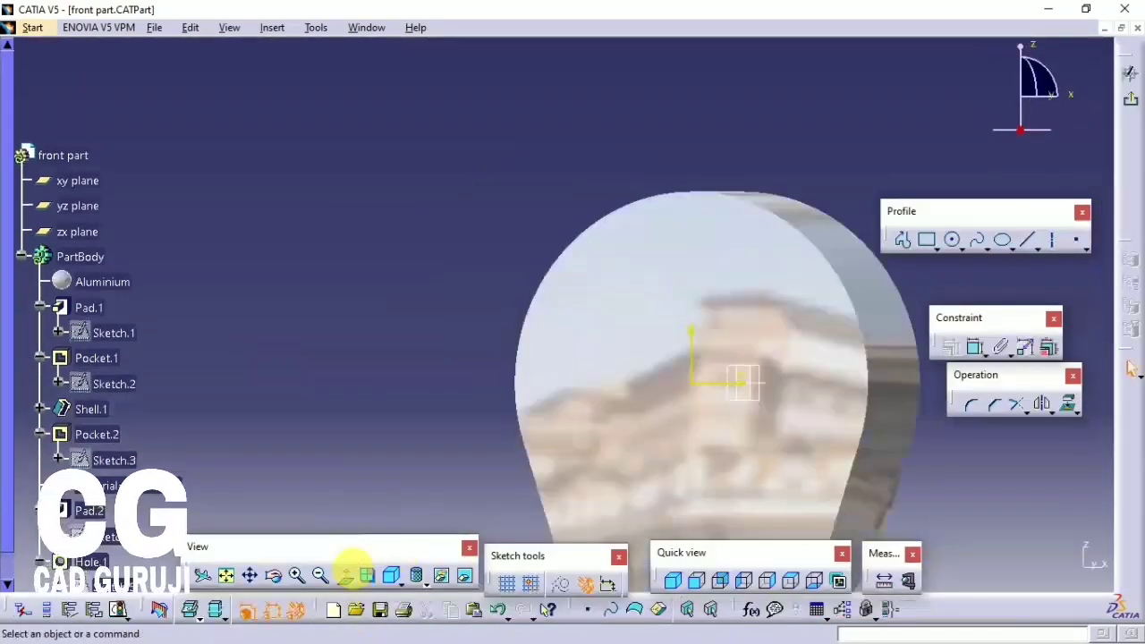
middle_click_drag(536, 417, 632, 359)
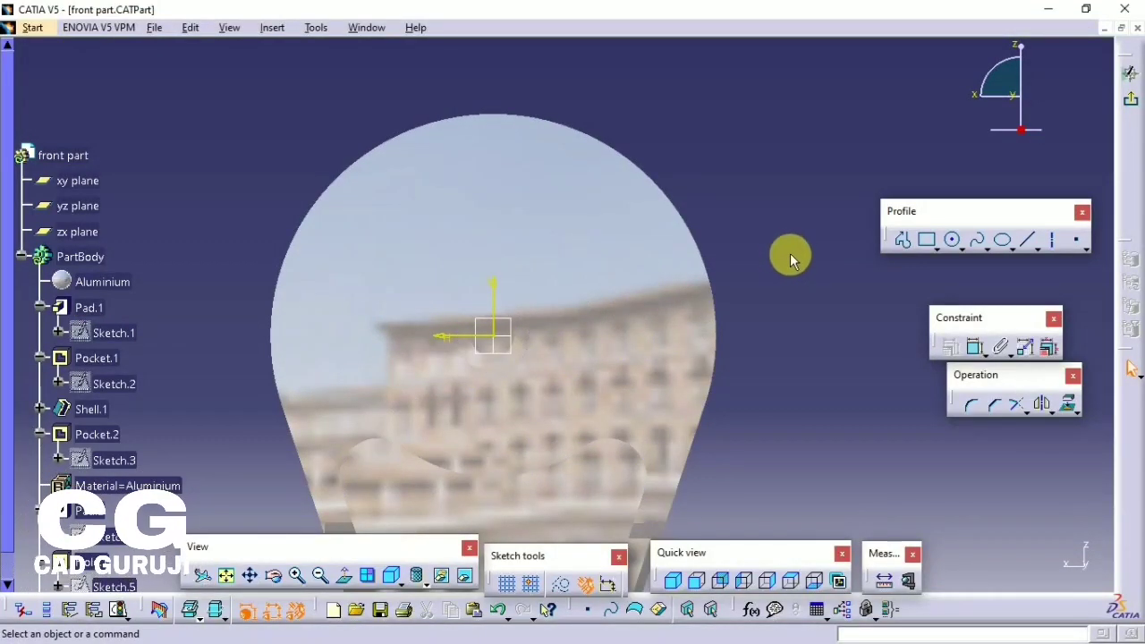
middle_click_drag(799, 248, 792, 223)
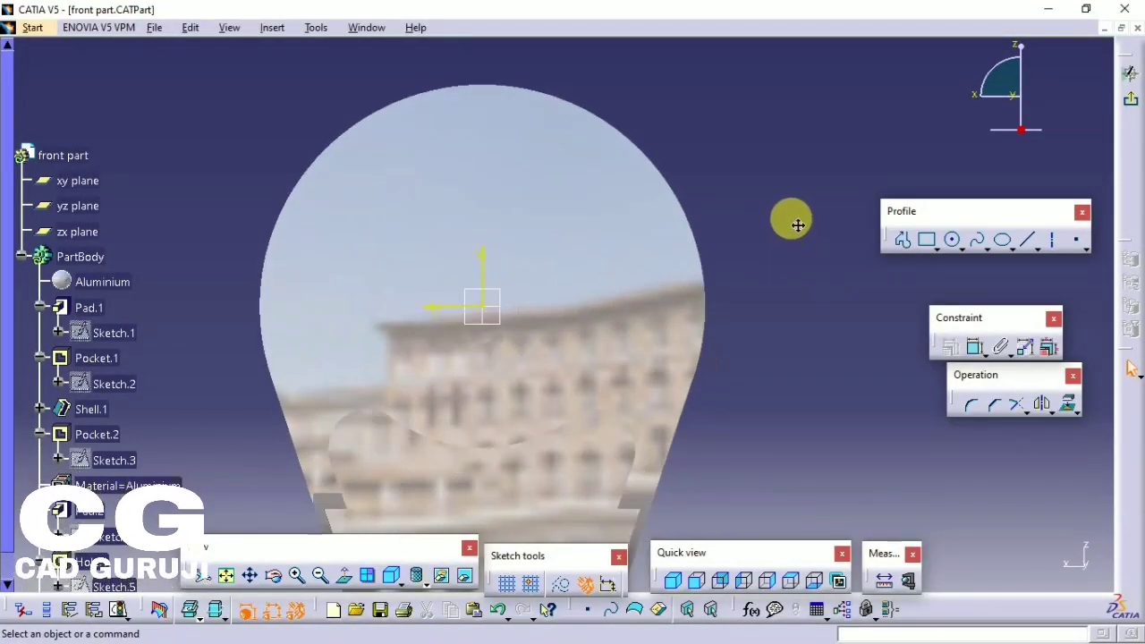
left_click(902, 240)
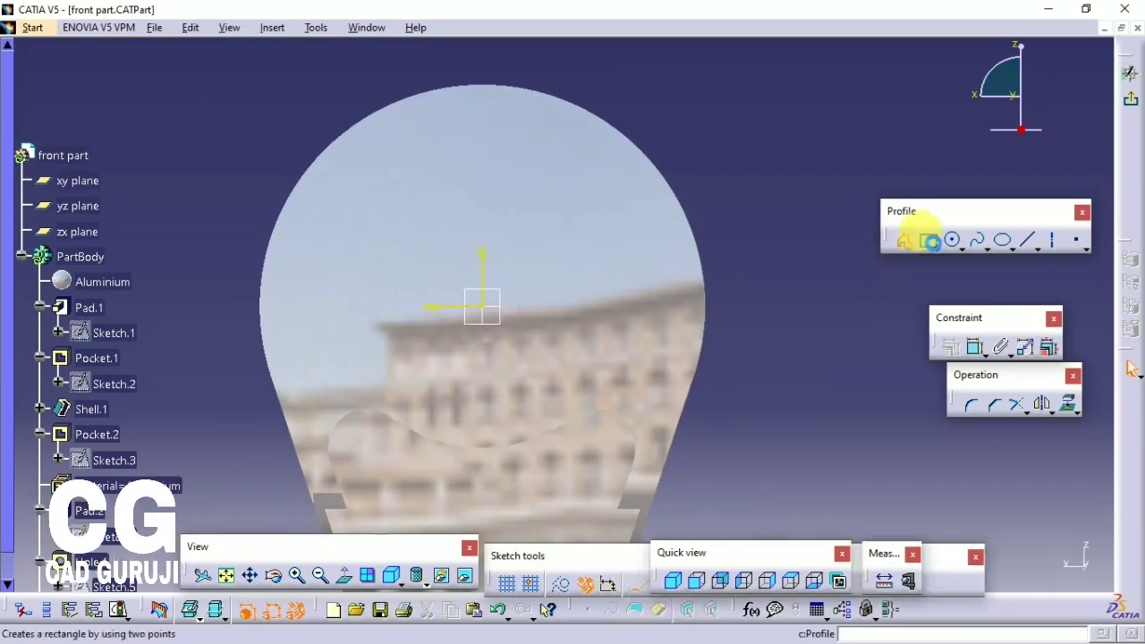
left_click(672, 267)
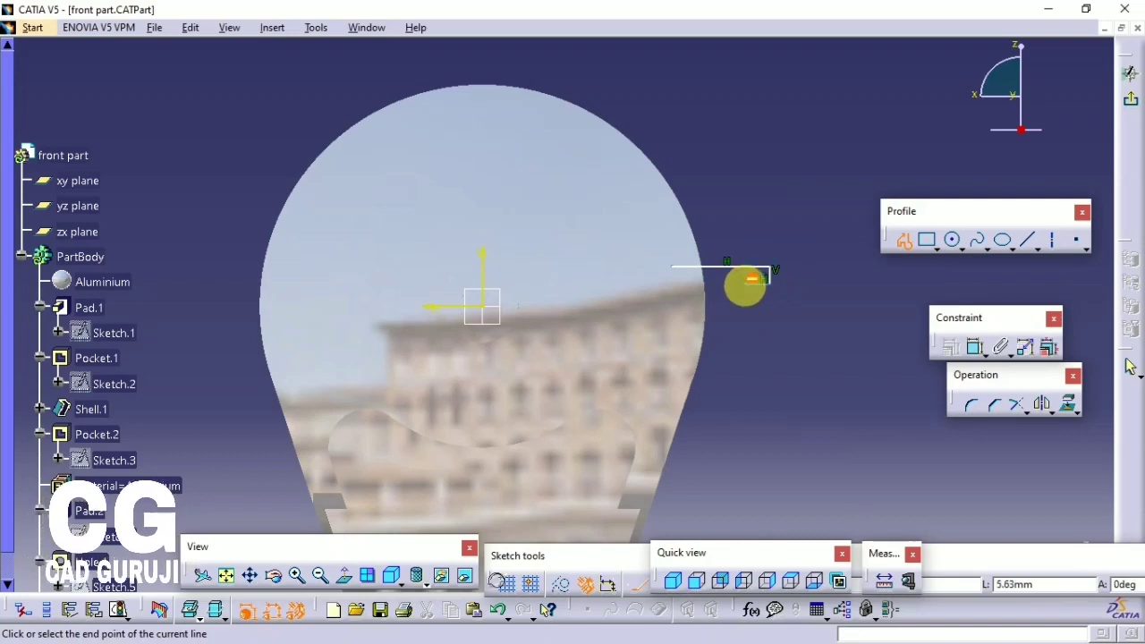
left_click(770, 327)
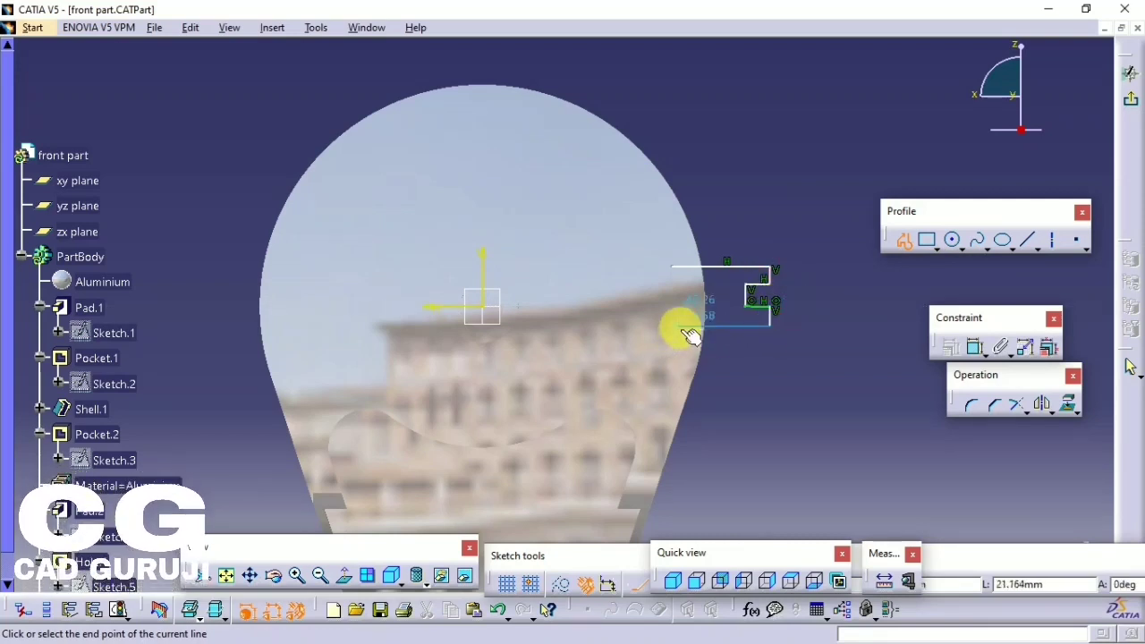
left_click(685, 327)
left_click(903, 239)
- Project the face outline into the sketch and draw a horizontal axis from the origin
left_click(1067, 404)
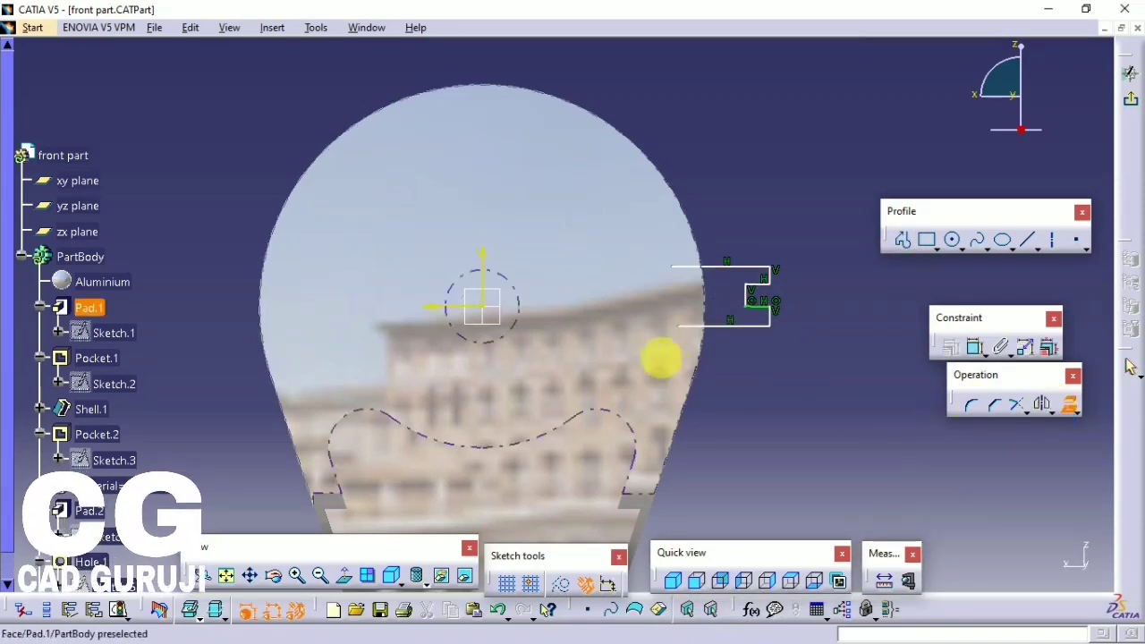
left_click(711, 353)
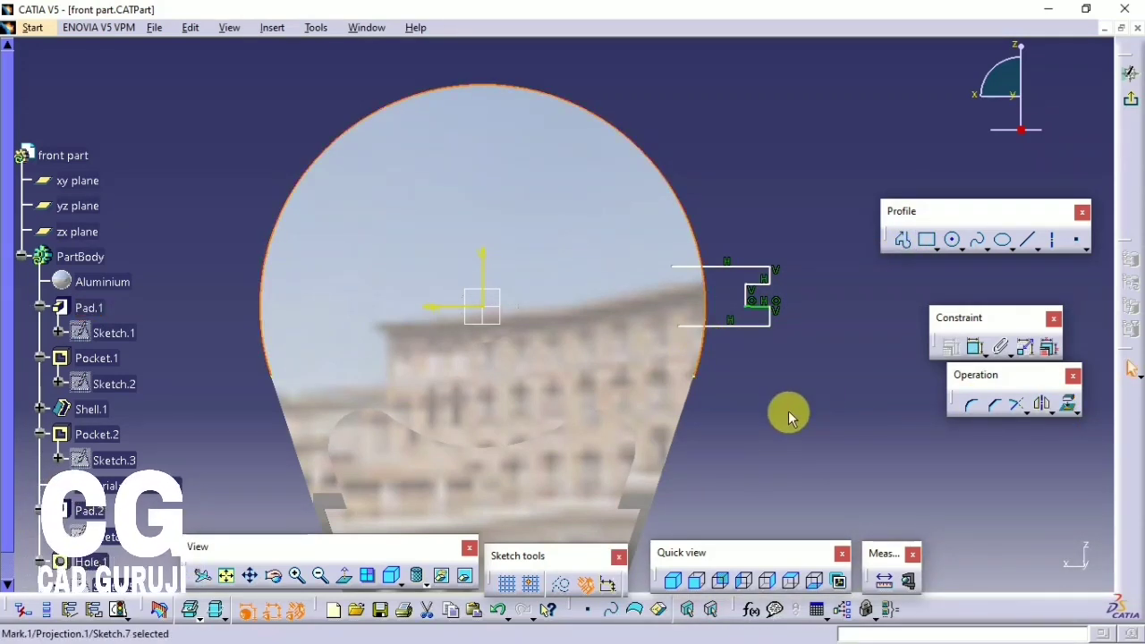
left_click(837, 328)
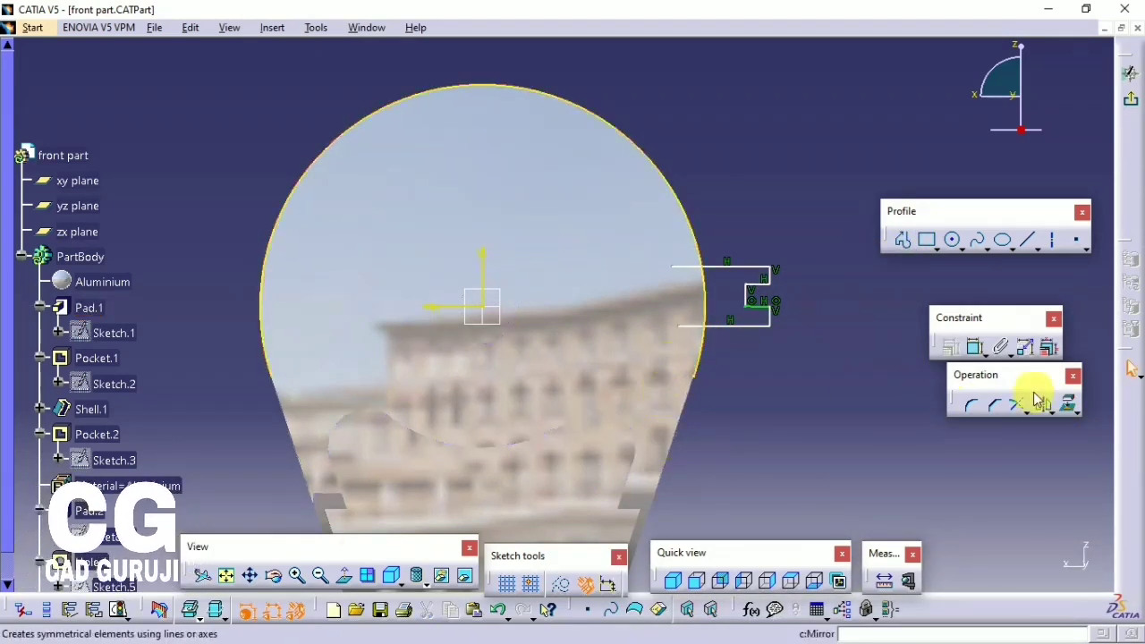
left_click(1050, 241)
left_click(483, 307)
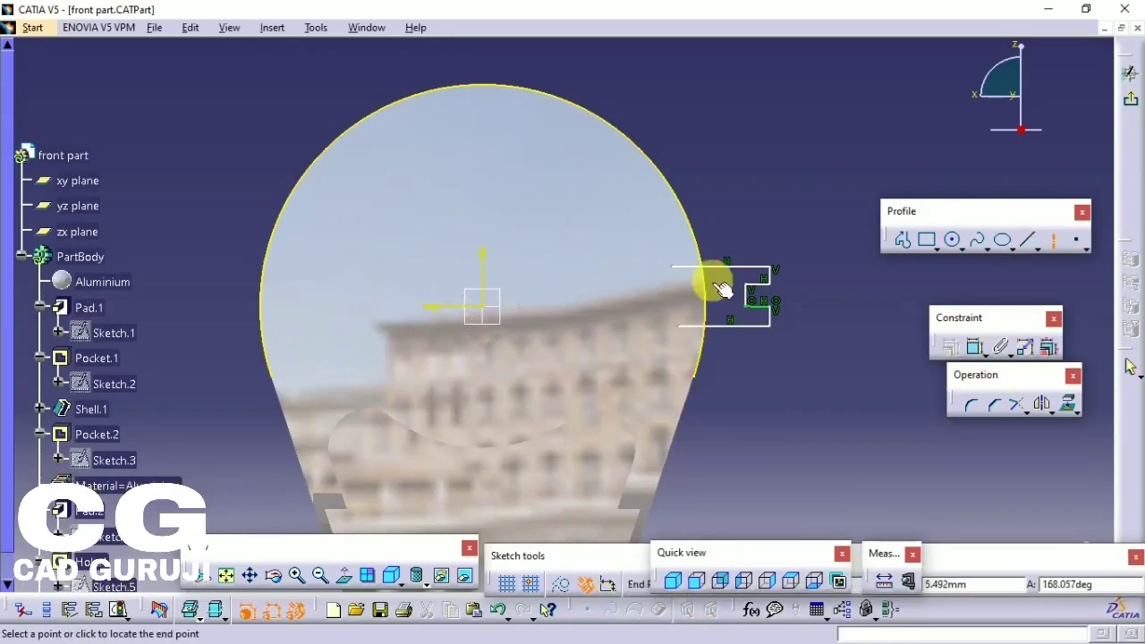
left_click(841, 309)
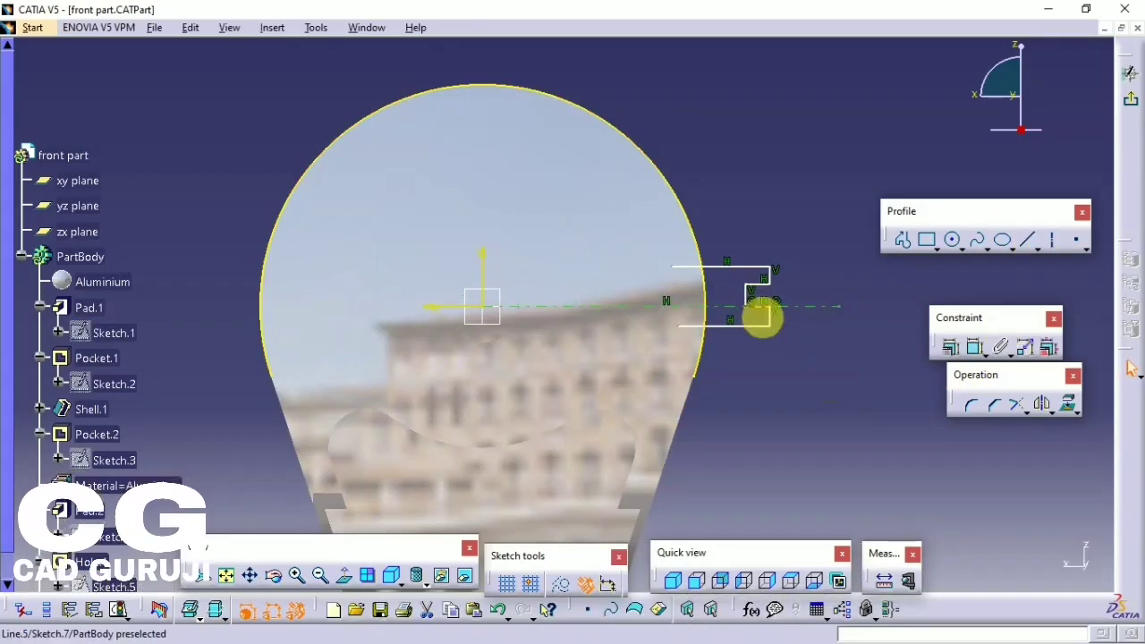
- Remove the unwanted constraint at the notch corner of the profile
mouse_move(761, 317)
middle_mouse_down()
mouse_move(685, 470)
mouse_move(672, 289)
middle_mouse_up()
right_click(677, 343)
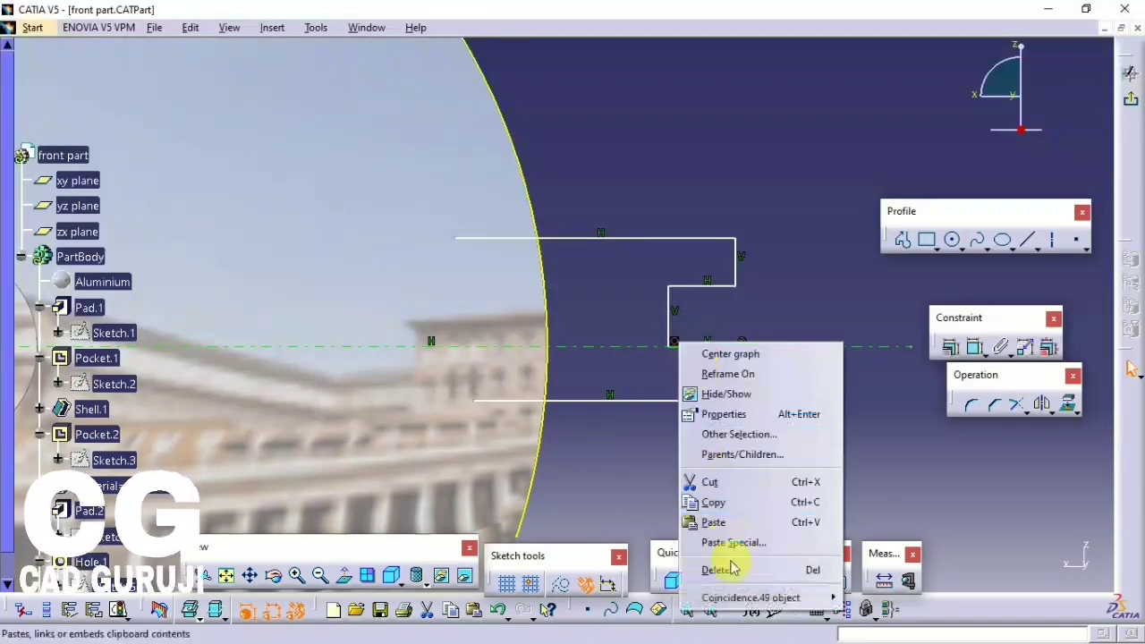
left_click(732, 567)
right_click(742, 340)
left_click(690, 345)
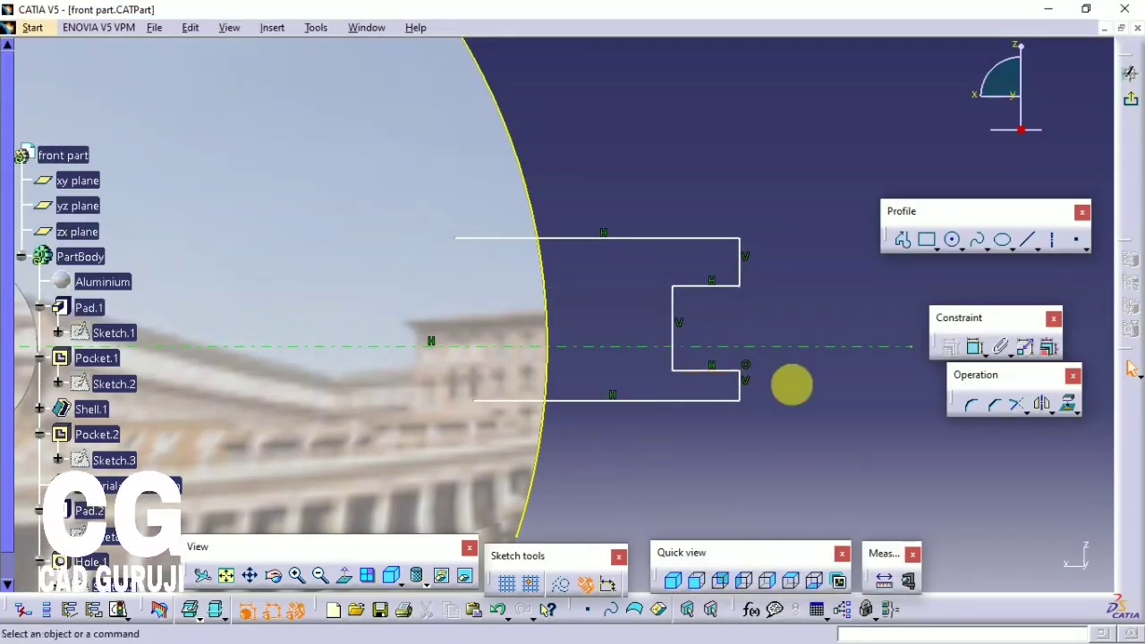
- Make the notch and outer lines symmetric about the horizontal axis
left_click(974, 346)
left_click(727, 287)
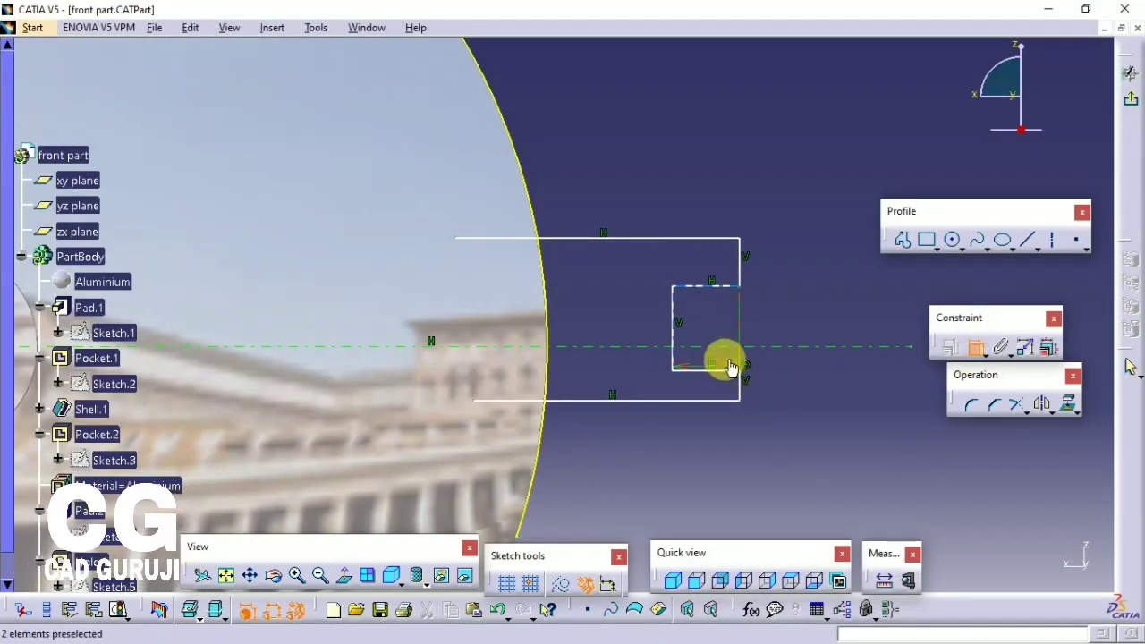
left_click(729, 366)
right_click(746, 310)
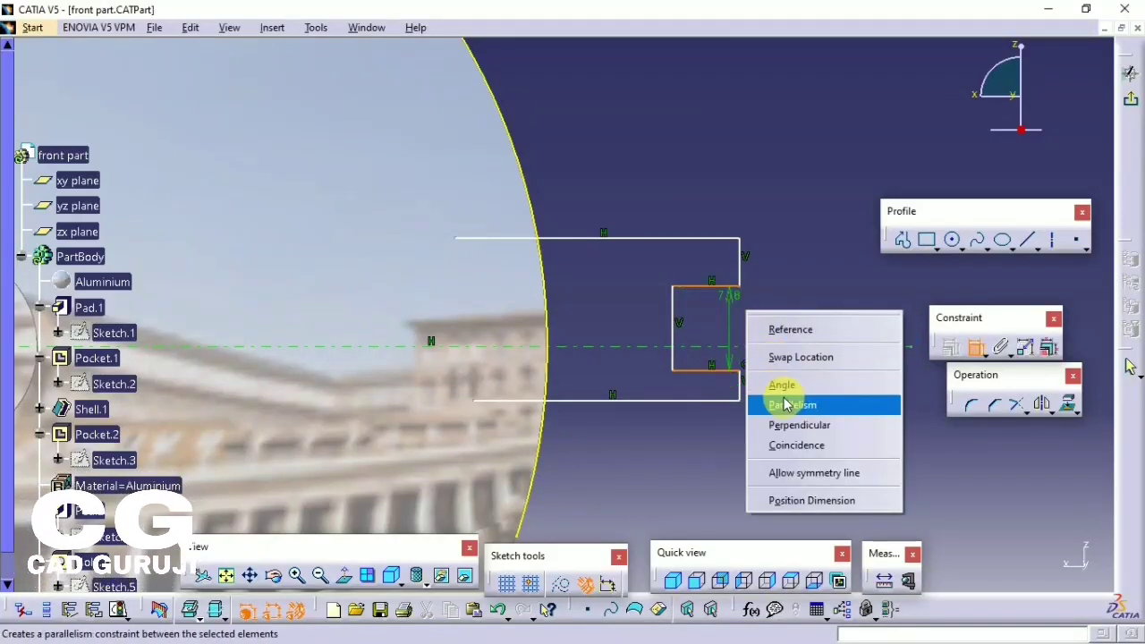
left_click(787, 472)
left_click(733, 348)
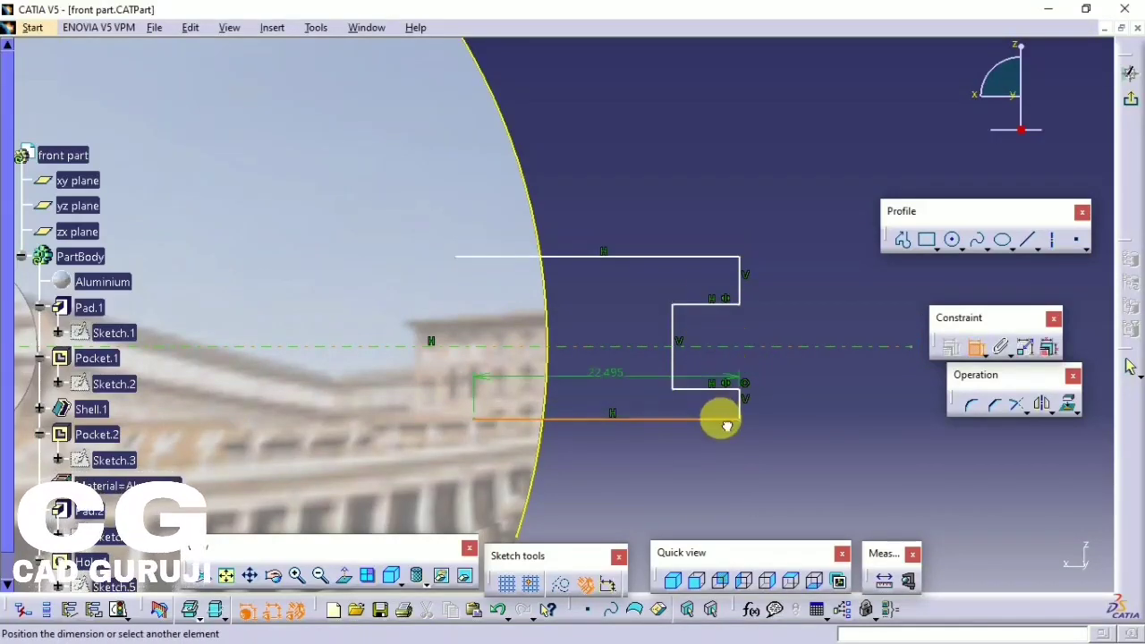
left_click(694, 258)
right_click(779, 245)
left_click(824, 406)
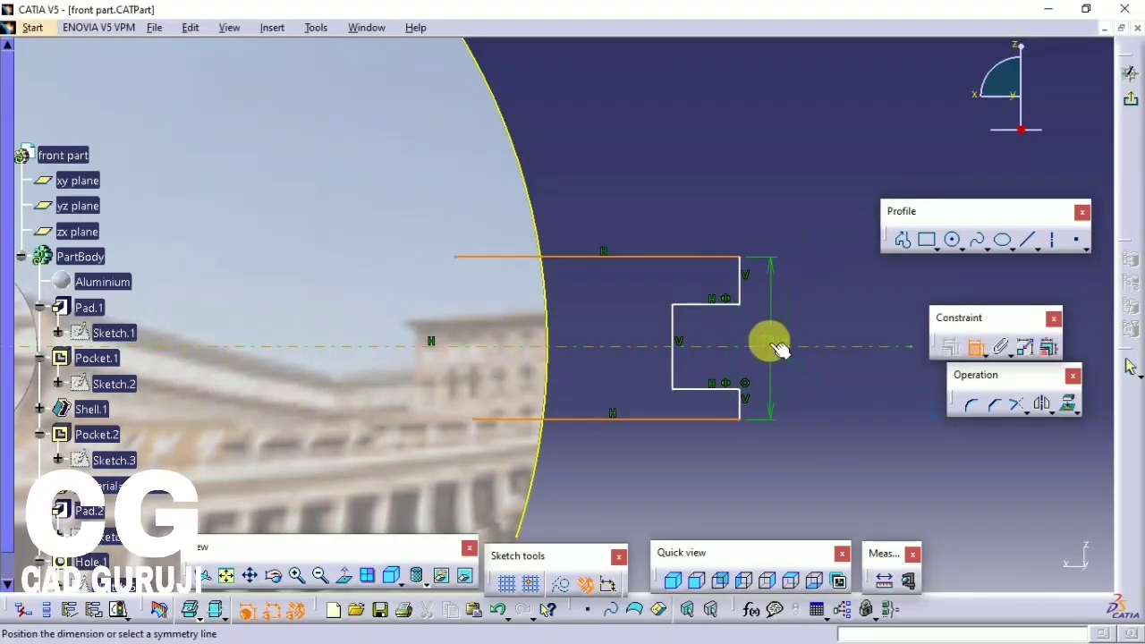
left_click(780, 349)
middle_click_drag(659, 363, 713, 309)
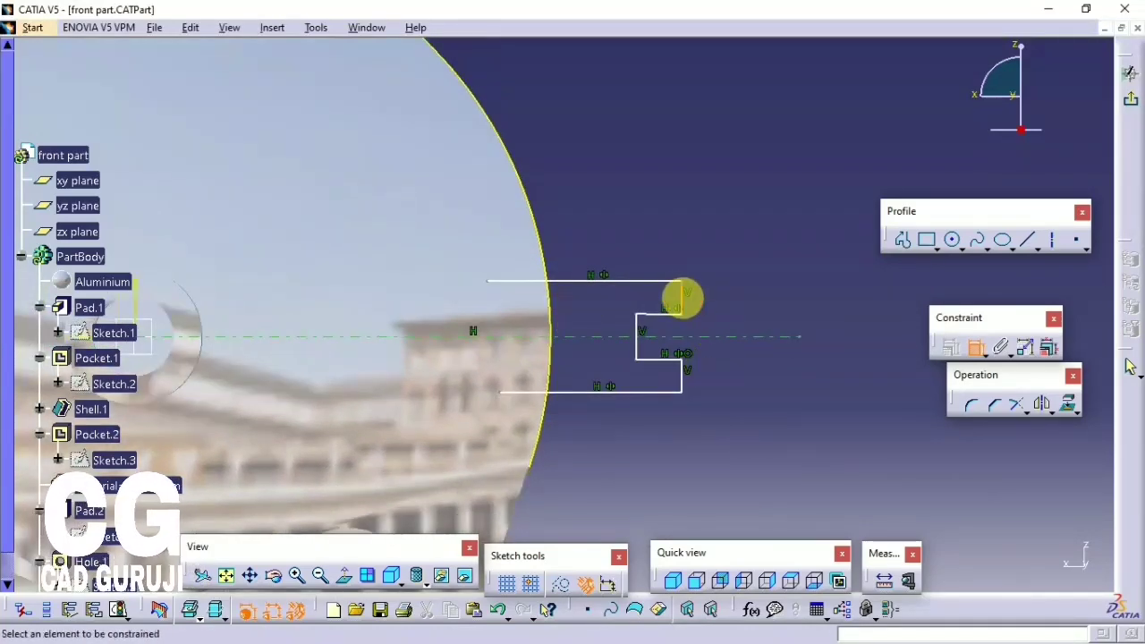
- Dimension the profile with 10 mm and 25 mm heights and a 20 mm tab width
double_click(729, 302)
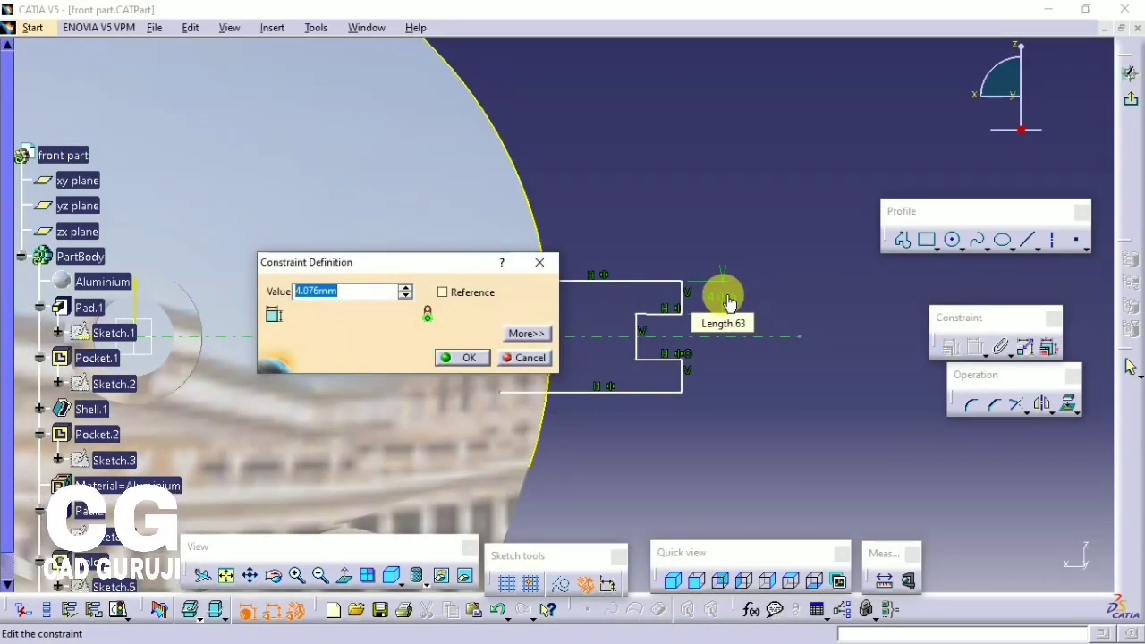
key("Escape")
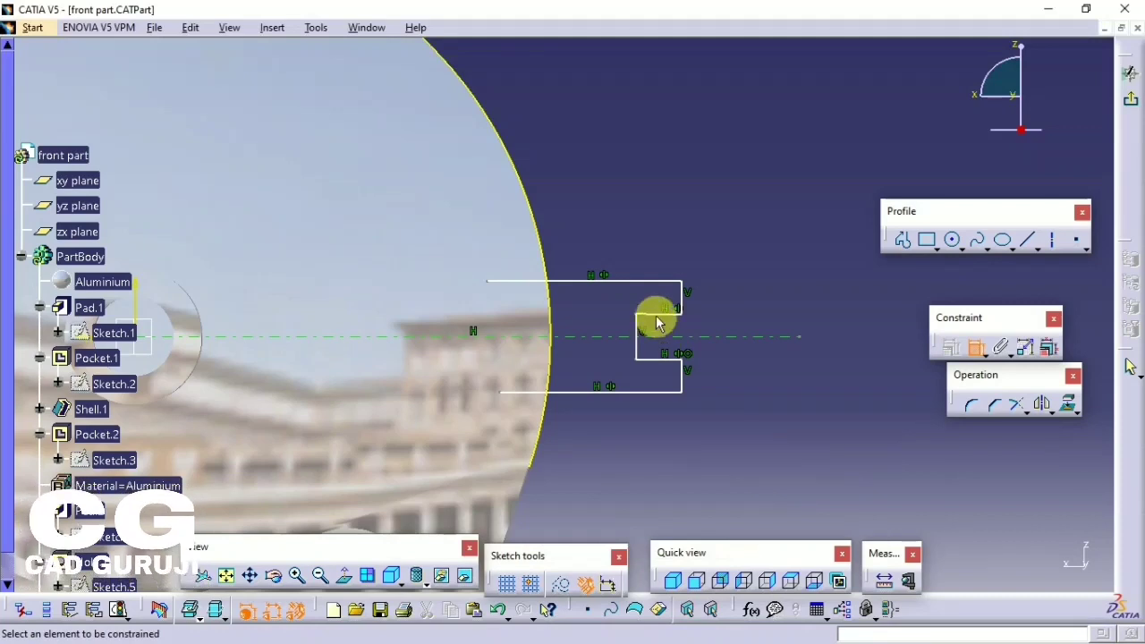
left_click(642, 328)
double_click(779, 313)
type("3")
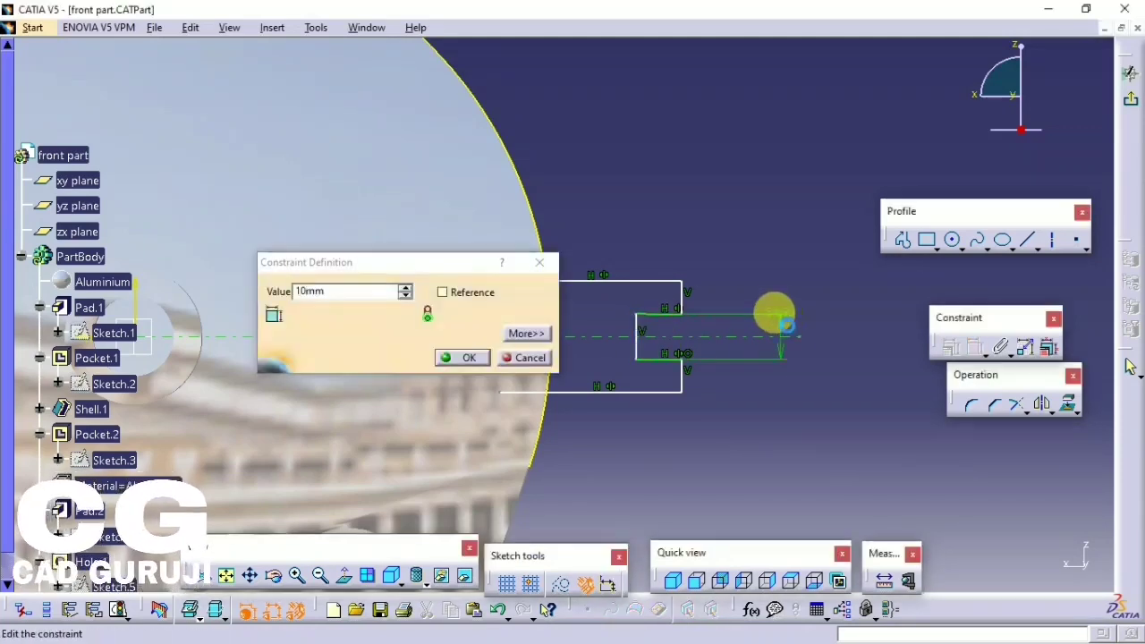
key("Return")
left_click(597, 376)
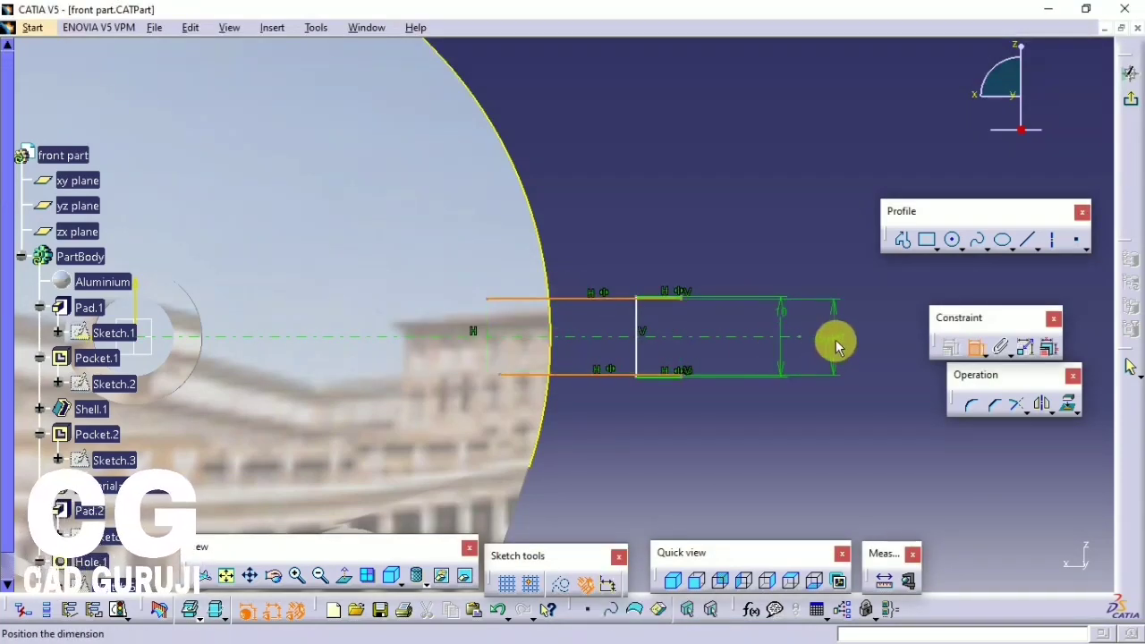
double_click(832, 337)
type("8")
key("Return")
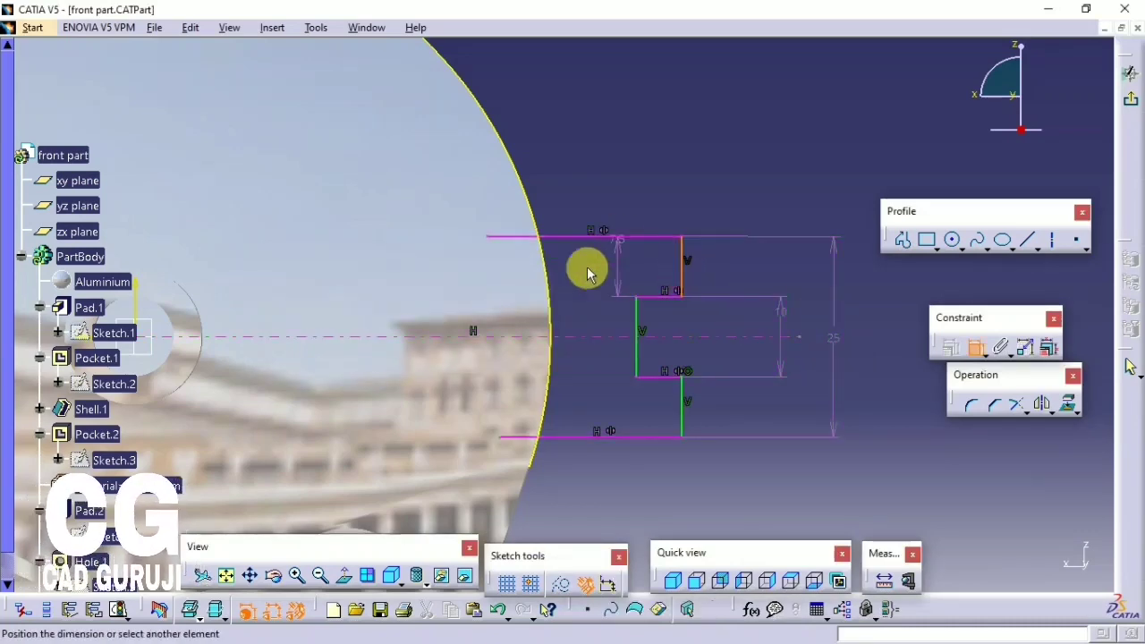
left_click(549, 256)
left_click(582, 175)
double_click(582, 176)
type("20")
key("Return")
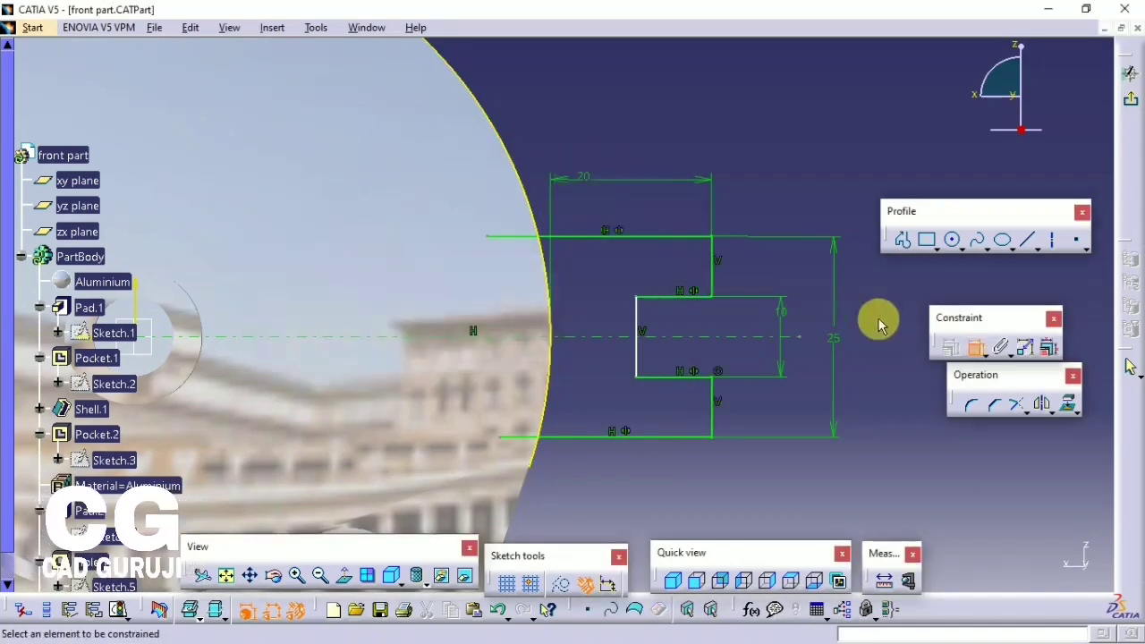
- Trim the top and bottom lines at the disc edge and exit the sketch
left_click(1017, 411)
left_click(595, 238)
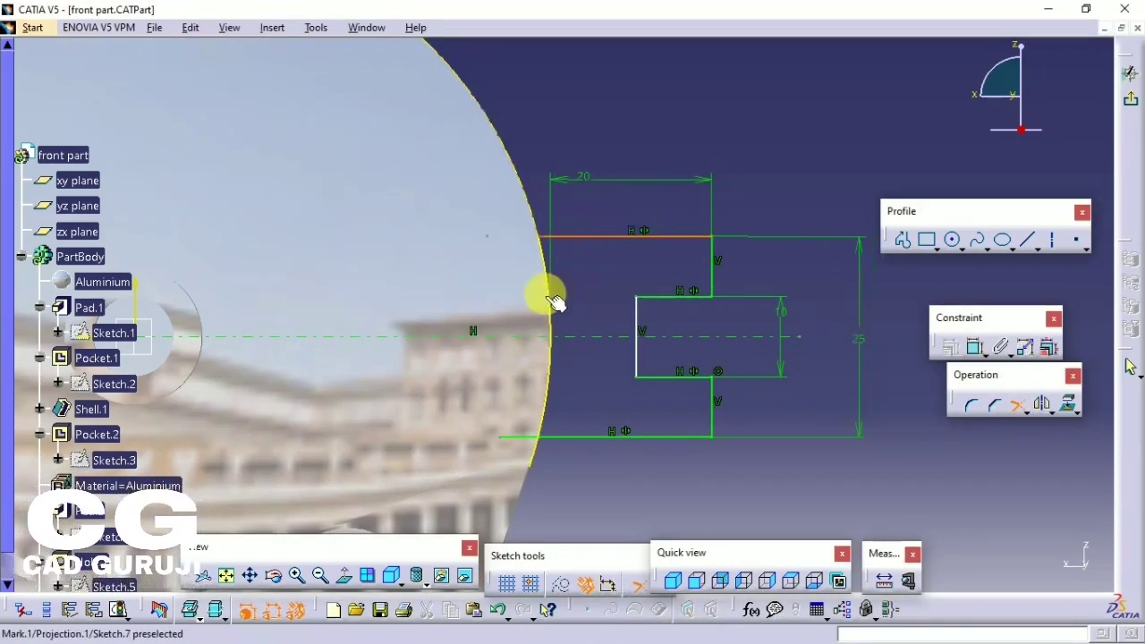
left_click(1011, 412)
left_click(537, 435)
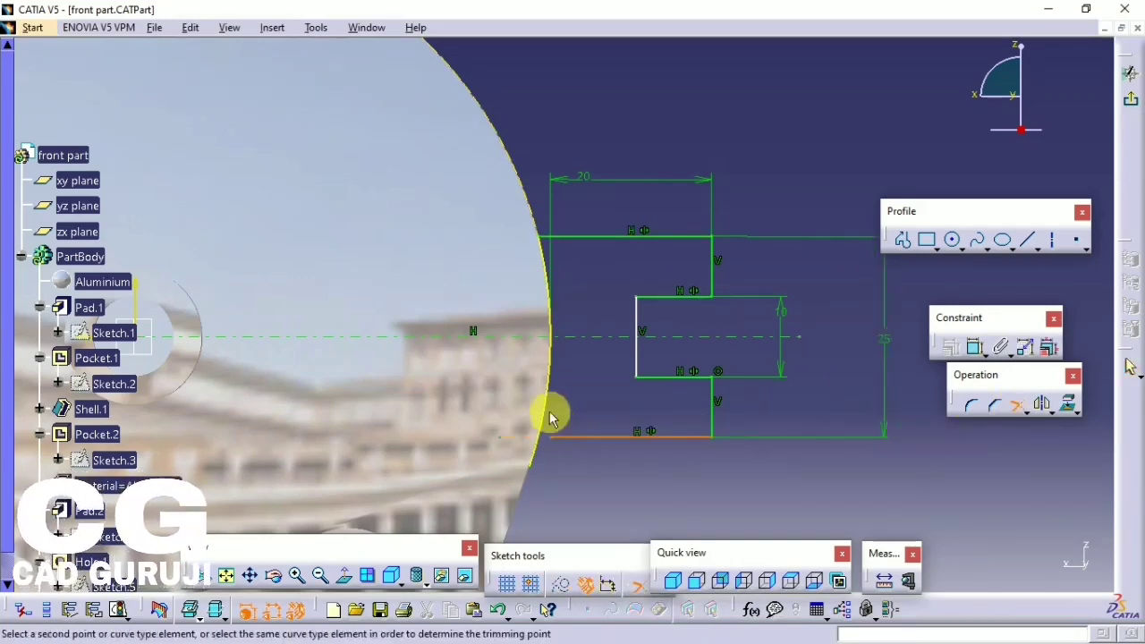
left_click(687, 474)
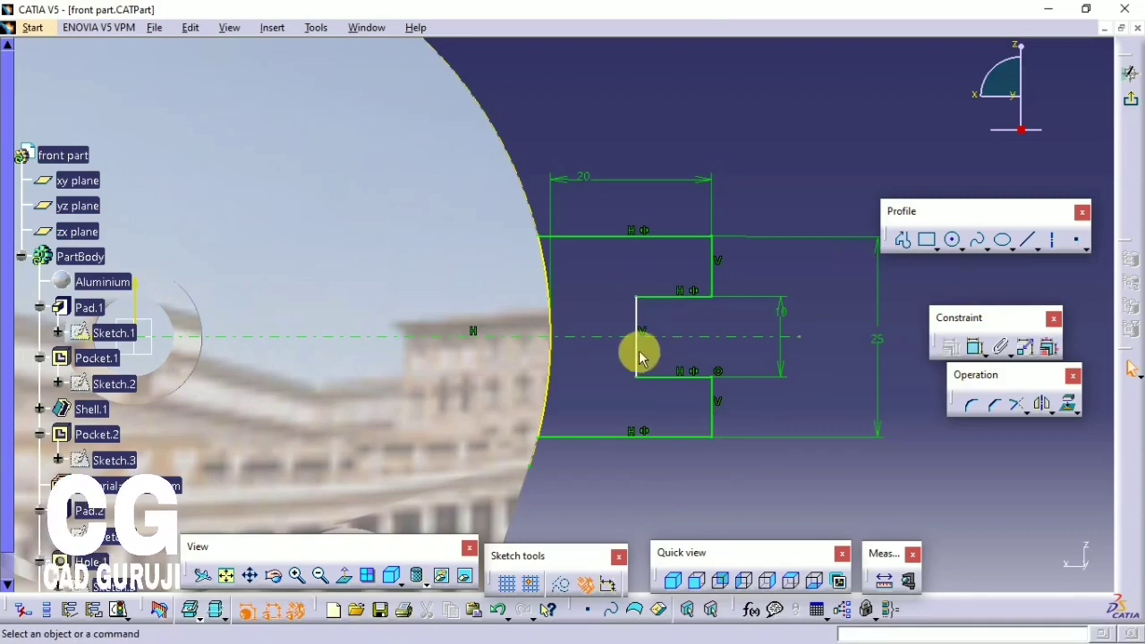
left_click_drag(639, 356, 590, 361)
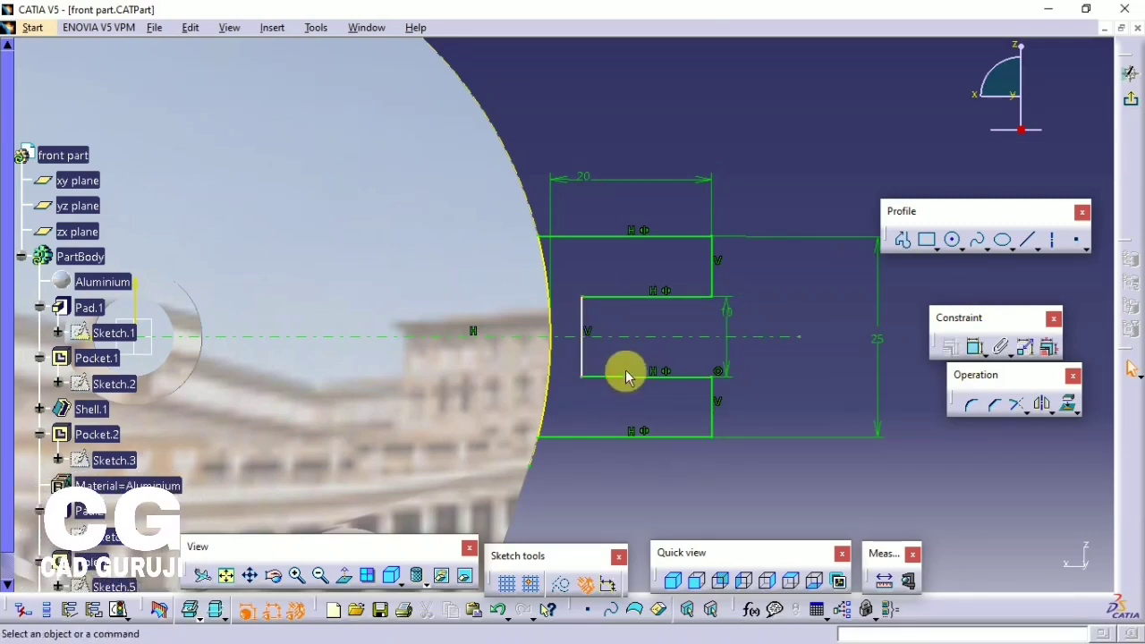
left_click(1132, 106)
- Pad the notched tab sketch 12 mm as Pad.3
middle_click_drag(697, 235, 742, 219)
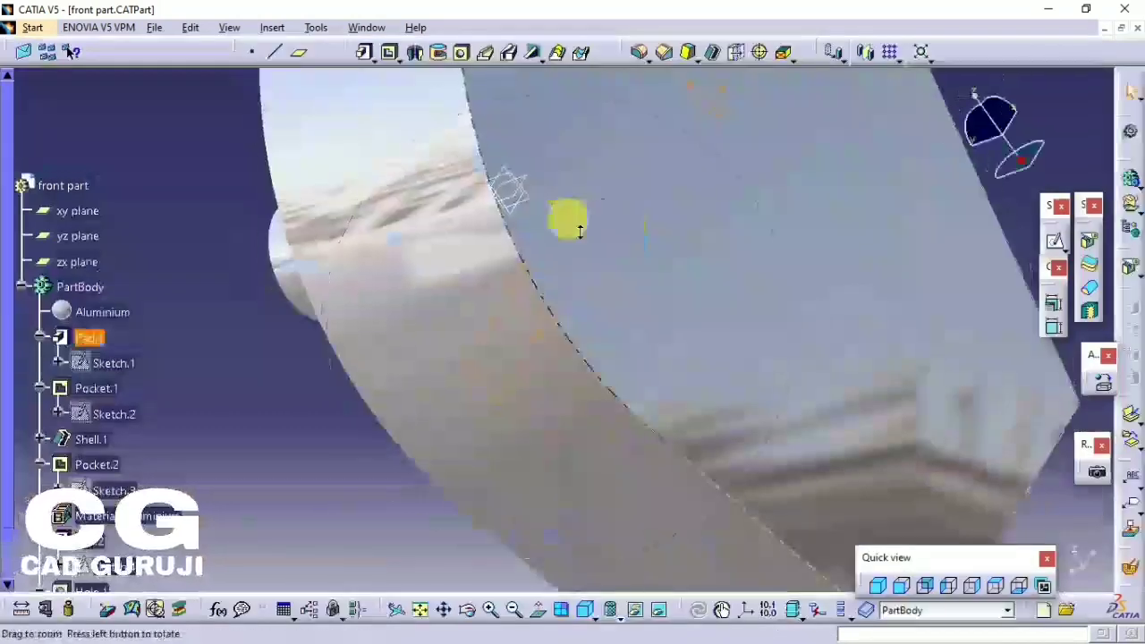
left_click(365, 51)
type("12")
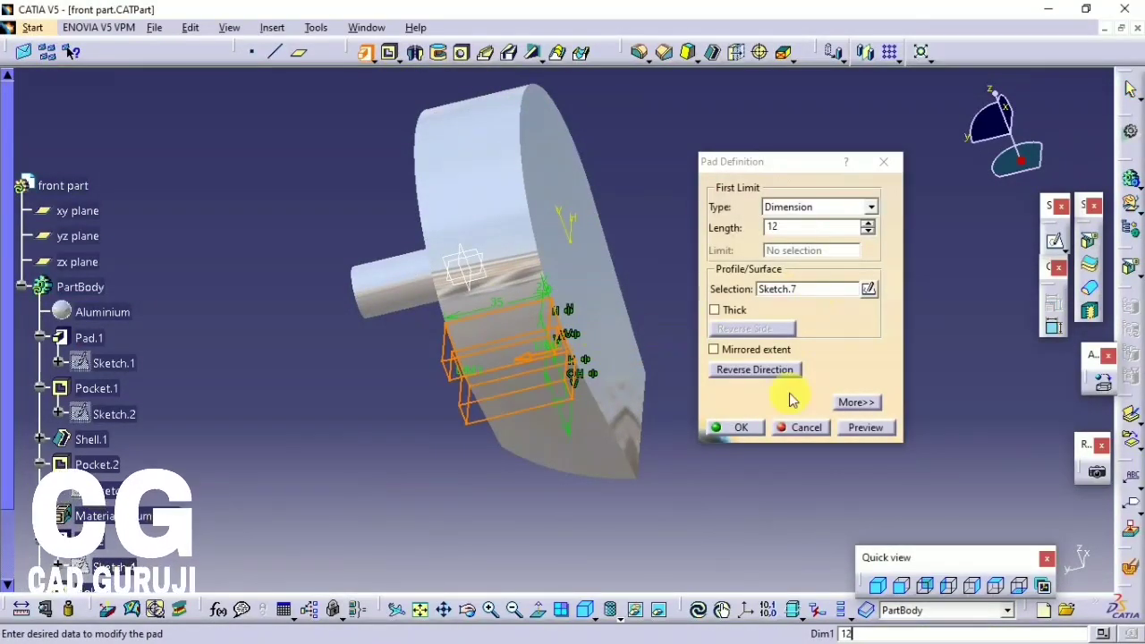
left_click(729, 426)
middle_click_drag(764, 113, 537, 81)
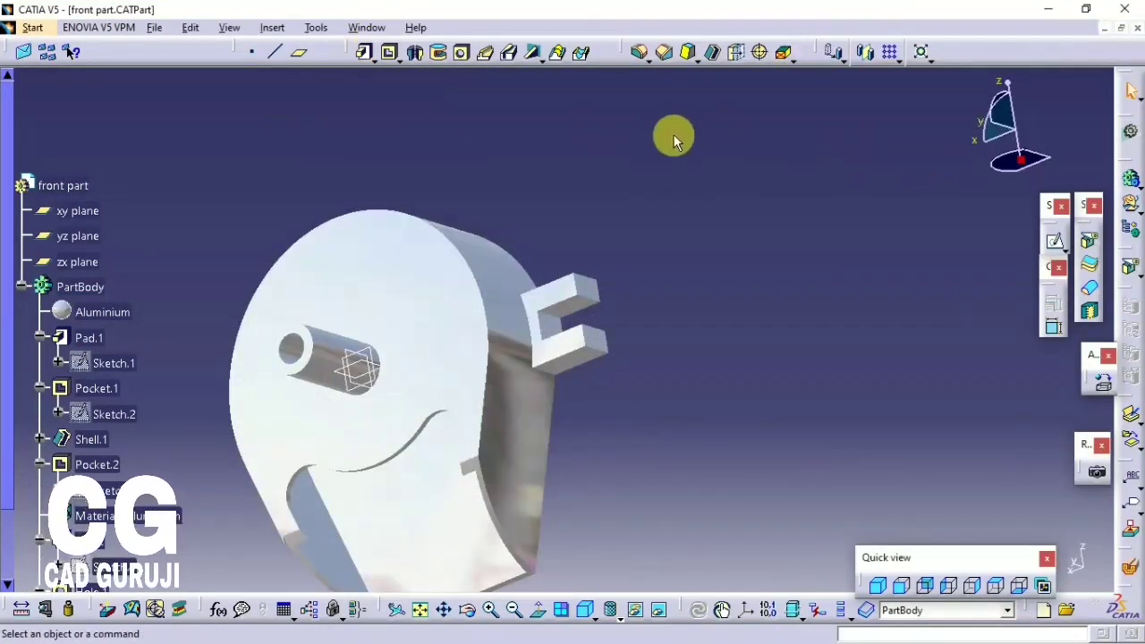
middle_click_drag(673, 142, 592, 172)
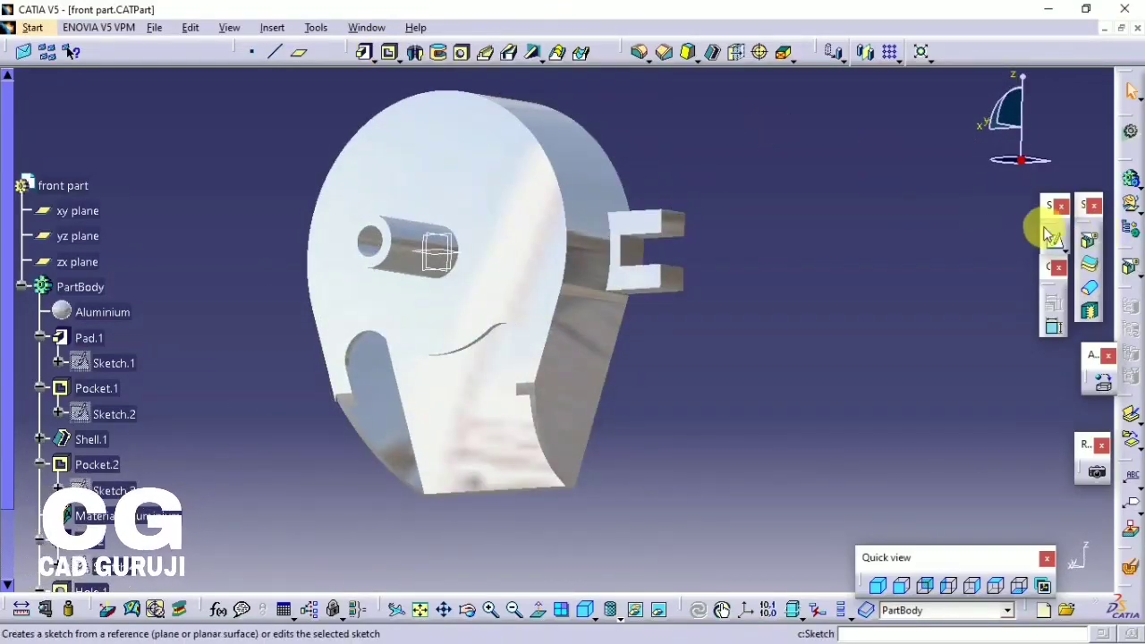
- Mirror Pad.3 across the yz plane to the opposite side of the disc
left_click(856, 61)
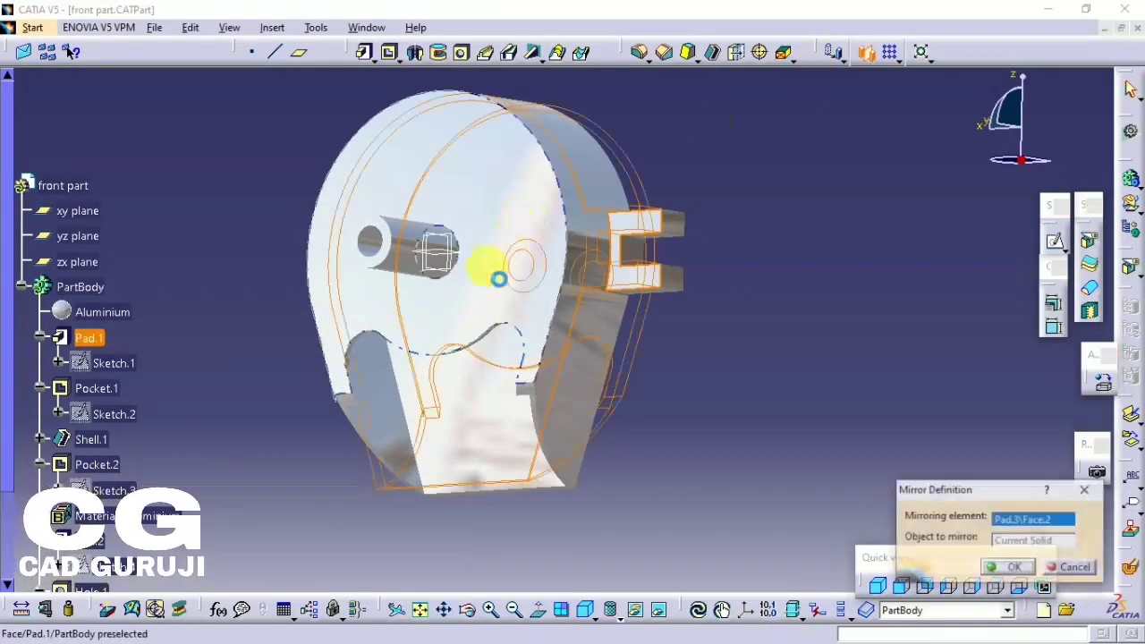
middle_click_drag(439, 276, 882, 357)
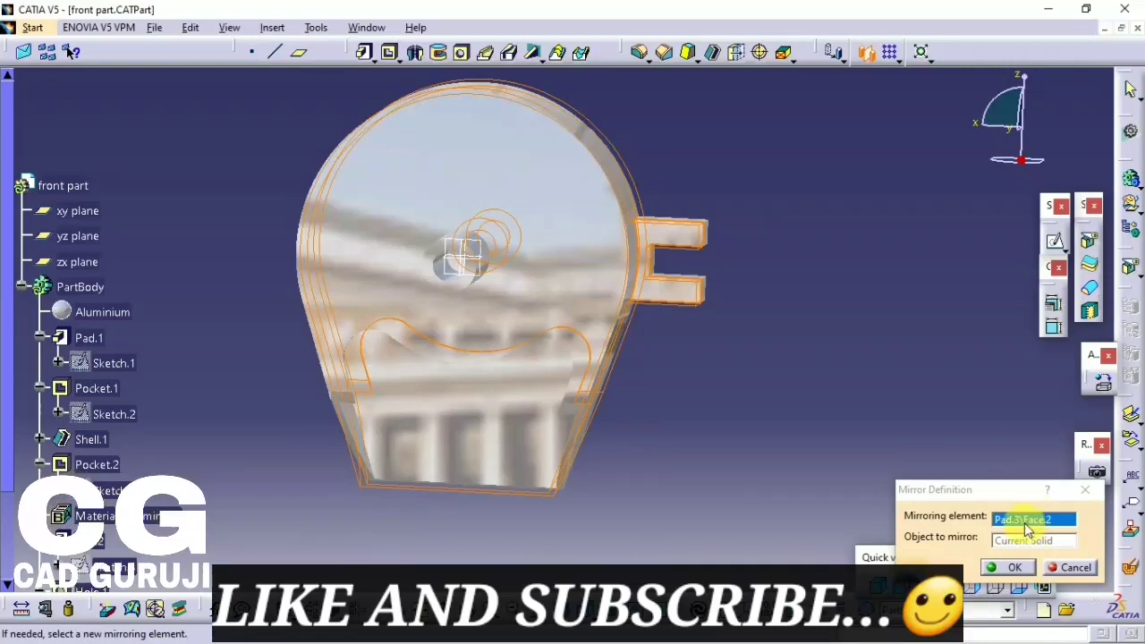
scroll(101, 468, "down", 5)
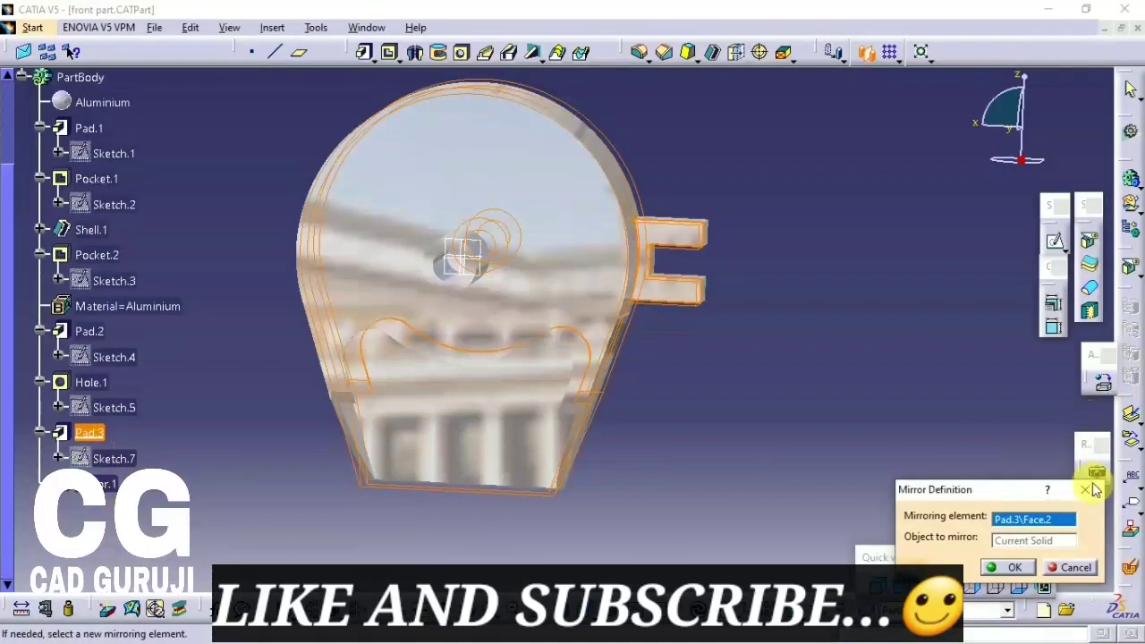
left_click(1086, 489)
left_click(114, 432)
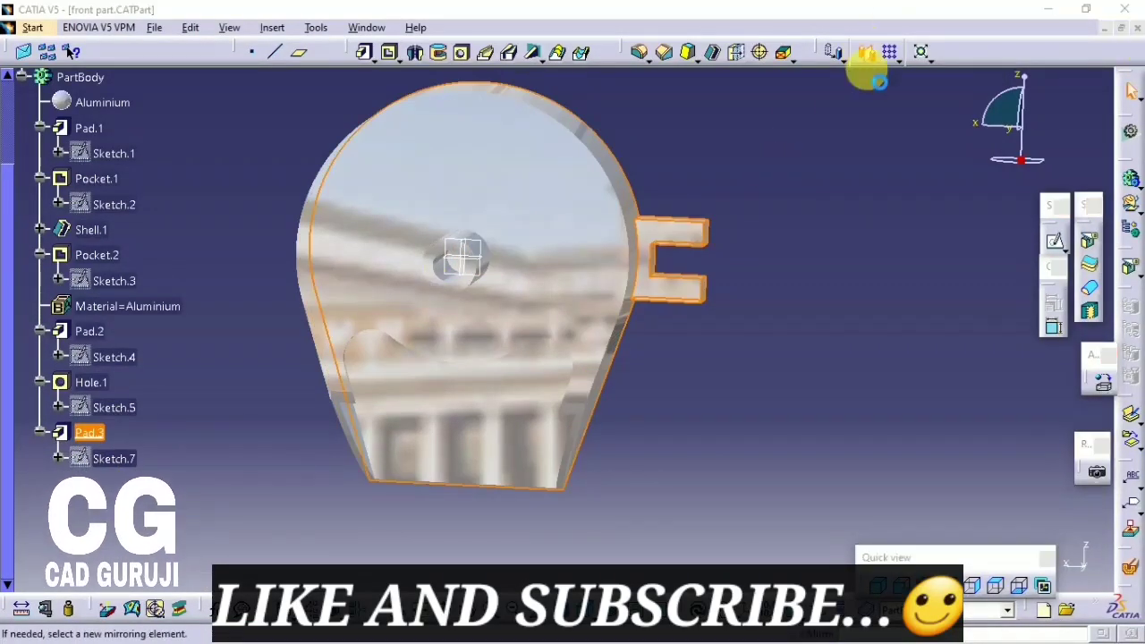
left_click(865, 54)
left_click(465, 253)
left_click(1006, 567)
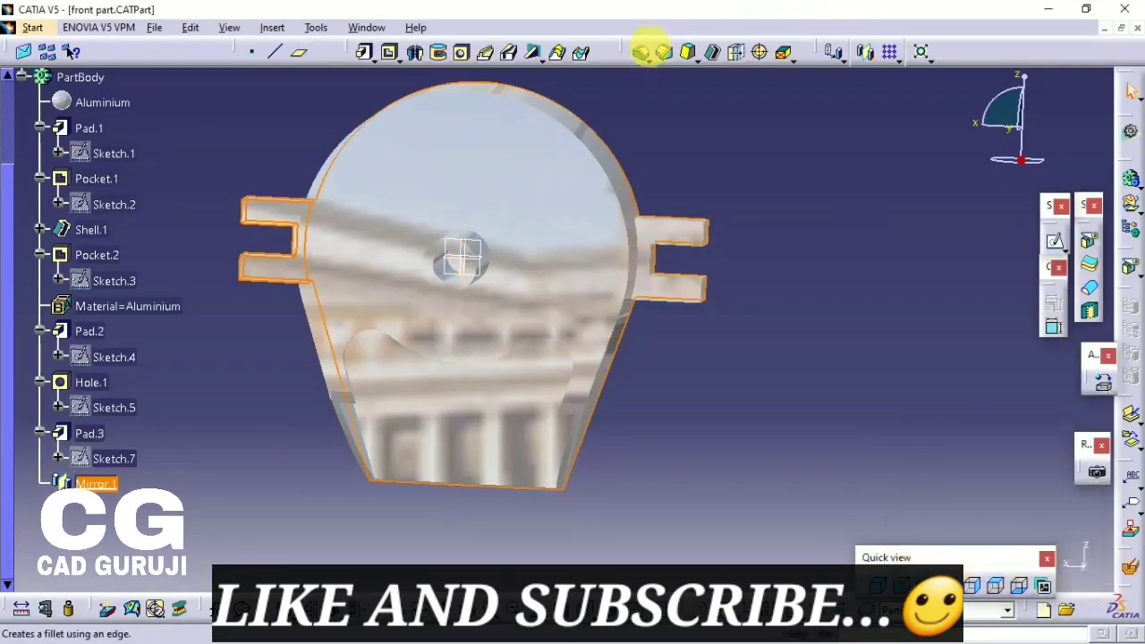
- Fillet the six edges where the tabs meet the disc with a 2 mm radius
left_click(638, 53)
mouse_move(710, 115)
middle_mouse_down()
mouse_move(632, 169)
mouse_move(602, 75)
mouse_move(657, 192)
mouse_move(703, 190)
middle_mouse_up()
left_click(645, 179)
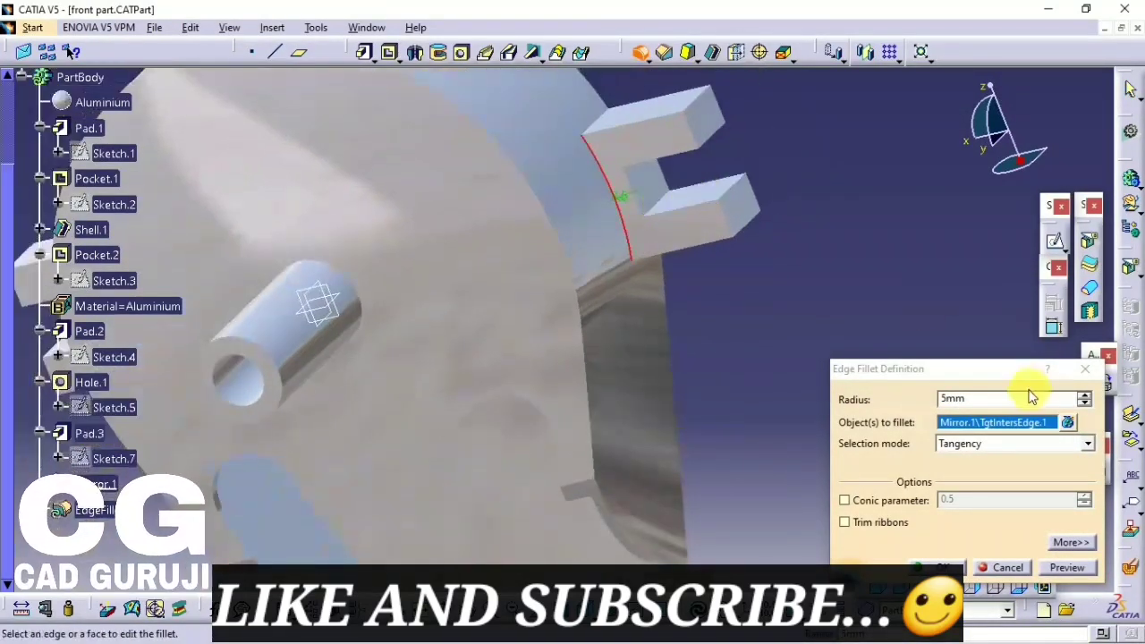
double_click(1031, 397)
type("2mm")
mouse_move(838, 230)
middle_mouse_down()
mouse_move(722, 263)
mouse_move(851, 386)
middle_mouse_up()
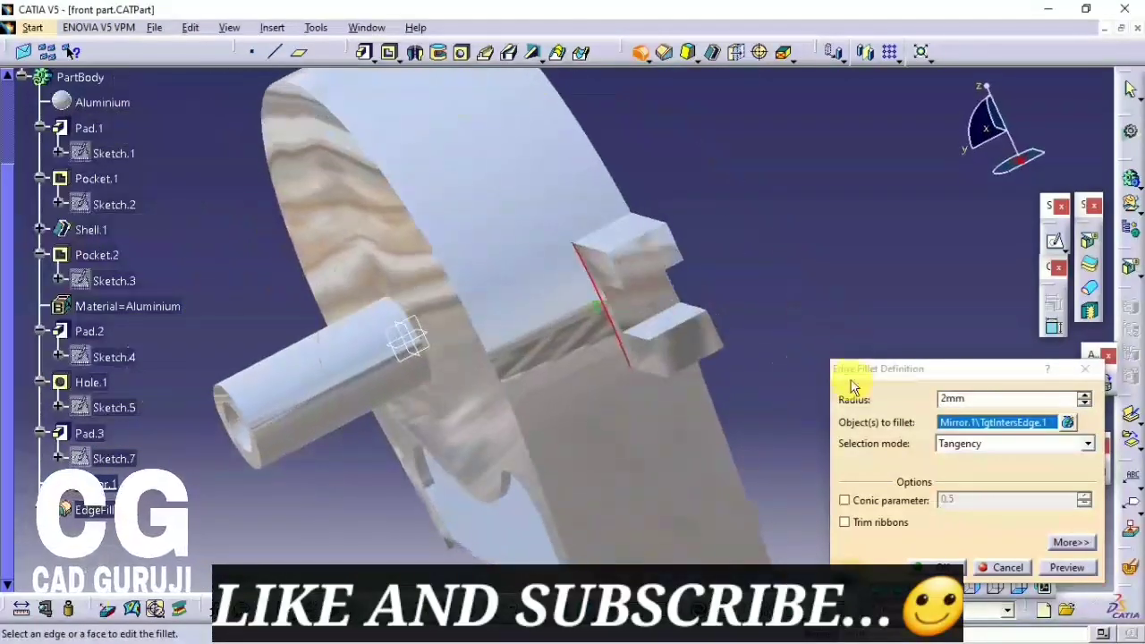
left_click(614, 225)
left_click(611, 227)
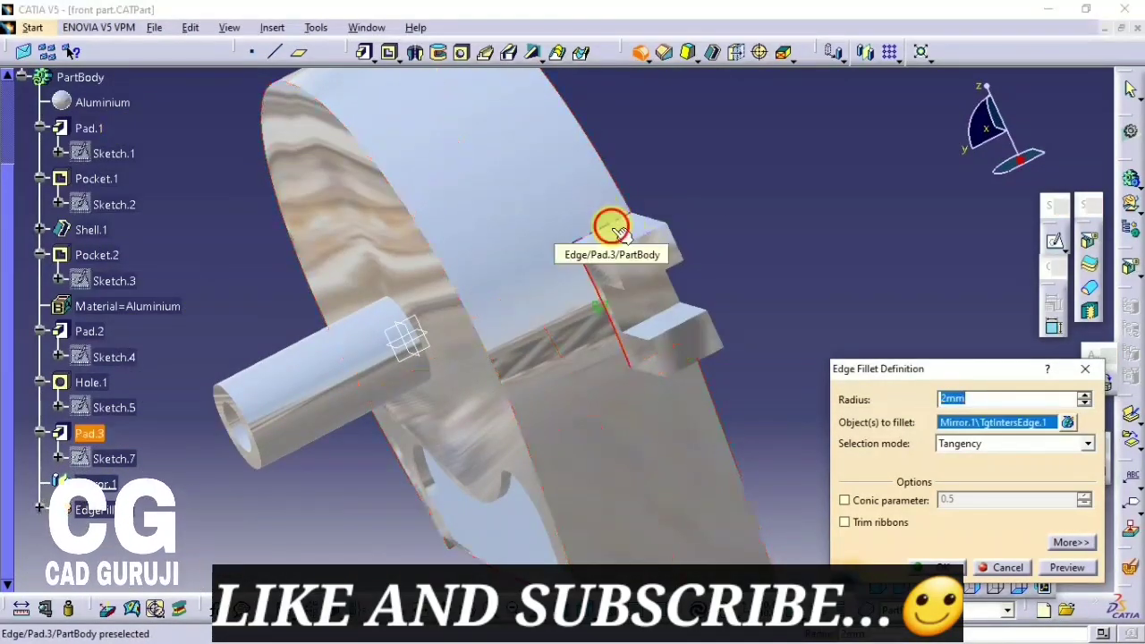
left_click(614, 229)
mouse_move(614, 229)
middle_mouse_down()
mouse_move(605, 248)
mouse_move(531, 194)
mouse_move(626, 262)
mouse_move(554, 283)
mouse_move(417, 191)
middle_mouse_up()
left_click(576, 238)
left_click(524, 150)
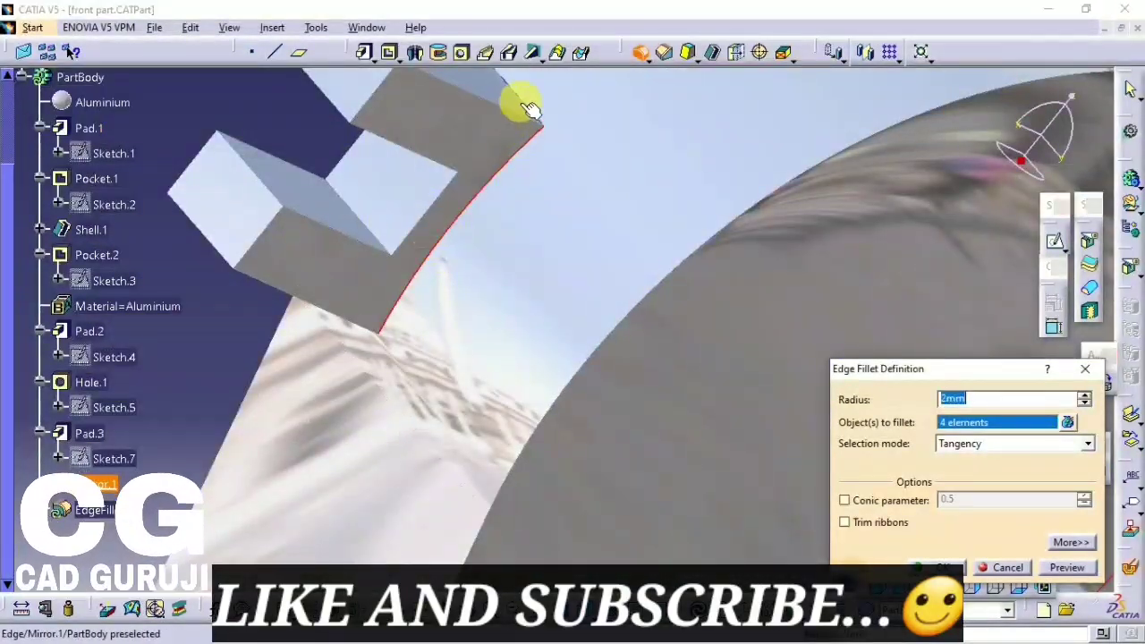
left_click(531, 108)
mouse_move(518, 97)
middle_mouse_down()
mouse_move(490, 153)
mouse_move(485, 260)
mouse_move(650, 219)
middle_mouse_up()
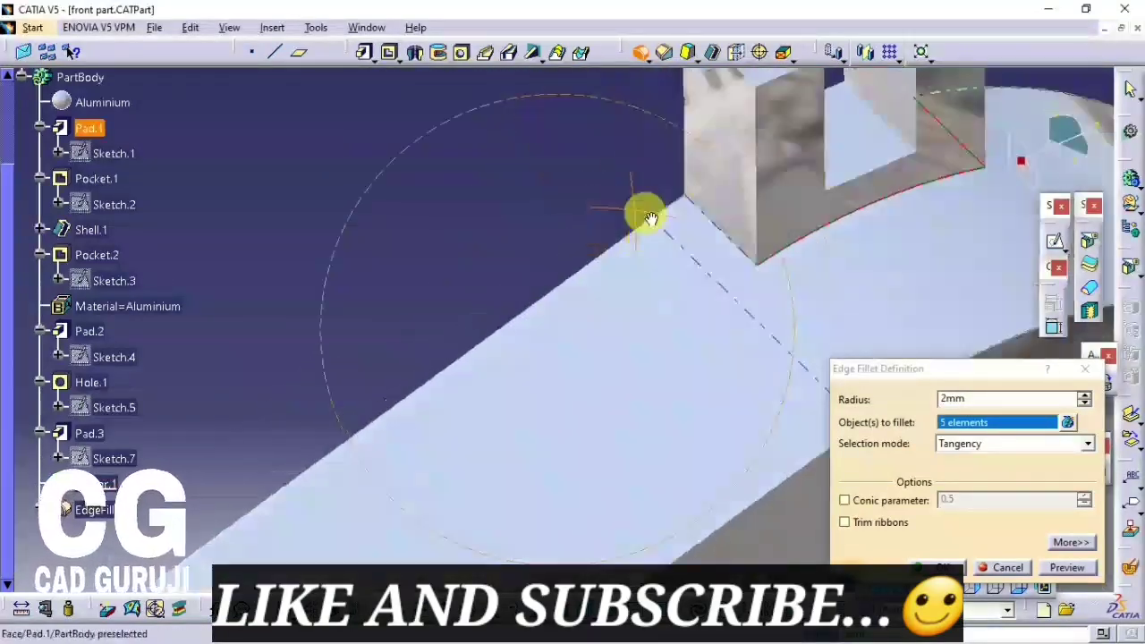
left_click(650, 218)
mouse_move(652, 159)
middle_mouse_down()
mouse_move(789, 169)
mouse_move(774, 231)
mouse_move(902, 521)
middle_mouse_up()
left_click(943, 565)
- Round the four slot edges of both tabs with a 5 mm fillet
middle_click_drag(894, 307, 985, 345)
left_click(639, 51)
mouse_move(796, 194)
middle_mouse_down()
mouse_move(677, 306)
mouse_move(587, 269)
mouse_move(613, 268)
mouse_move(519, 187)
mouse_move(478, 199)
mouse_move(608, 336)
middle_mouse_up()
left_click(477, 199)
left_click(721, 483)
mouse_move(721, 483)
middle_mouse_down()
mouse_move(695, 439)
mouse_move(421, 230)
mouse_move(462, 314)
mouse_move(582, 313)
mouse_move(444, 250)
mouse_move(864, 224)
middle_mouse_up()
left_click(452, 251)
double_click(1013, 398)
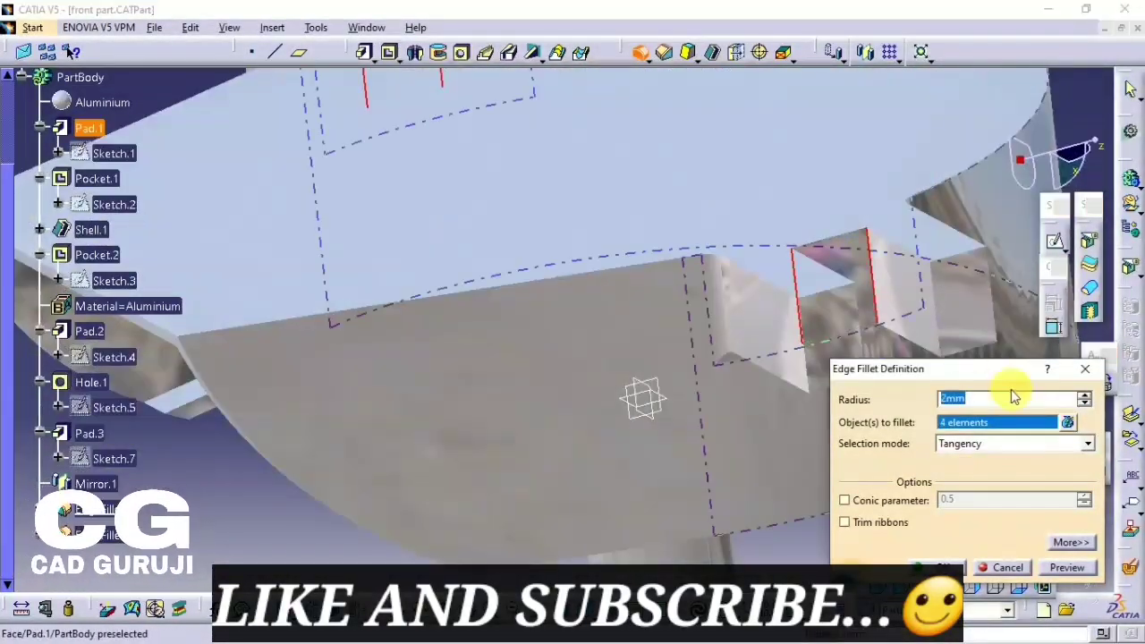
type("5")
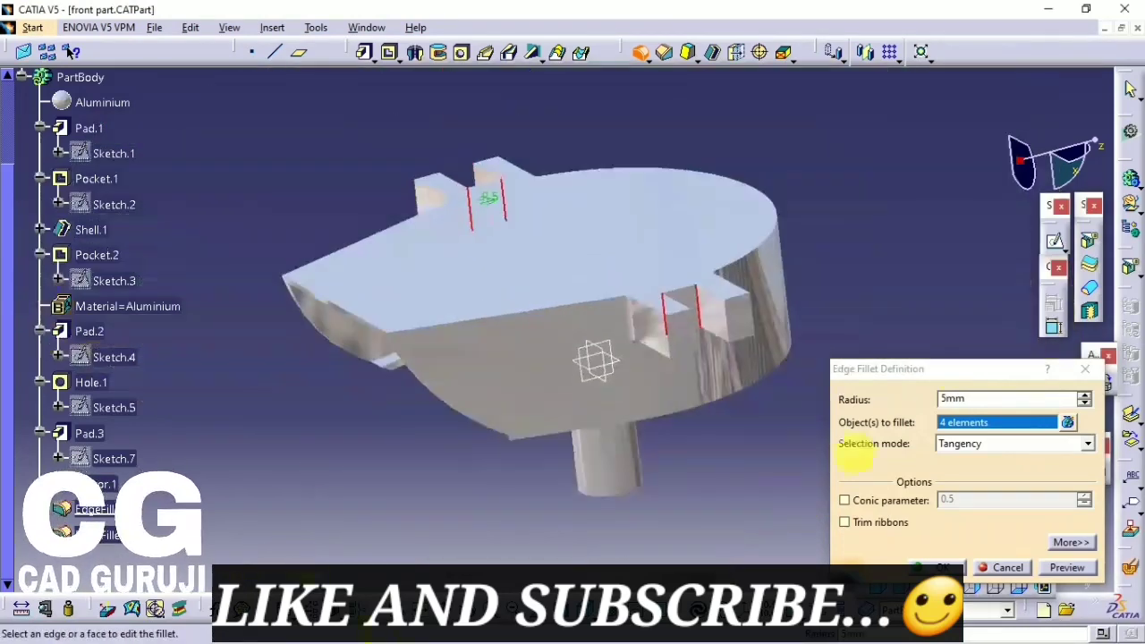
left_click(946, 564)
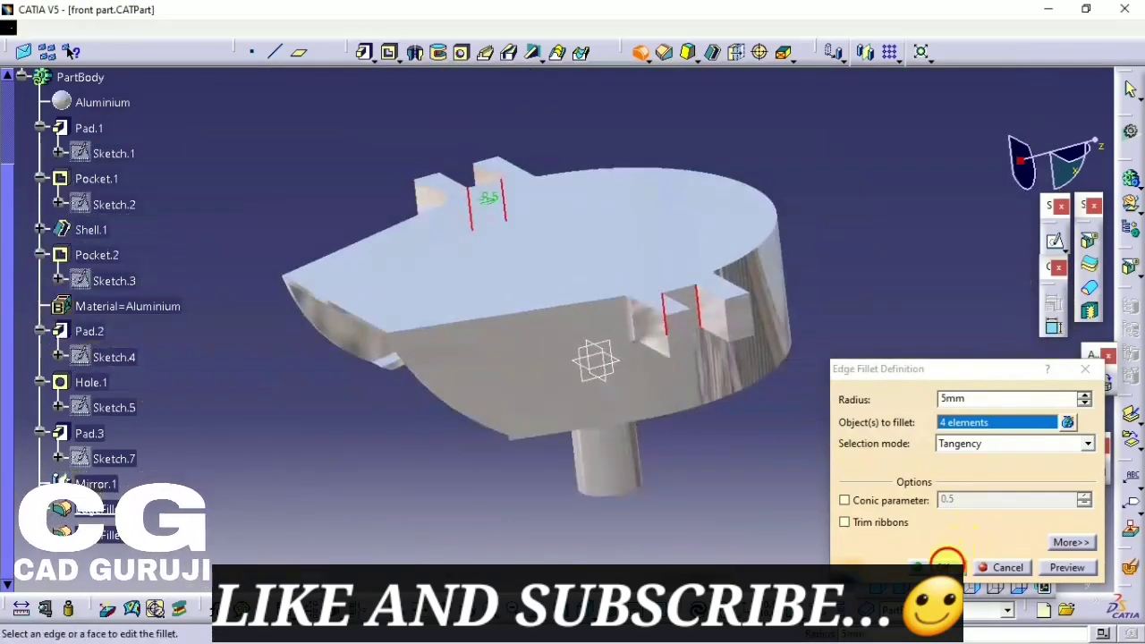
middle_click_drag(817, 435, 401, 204)
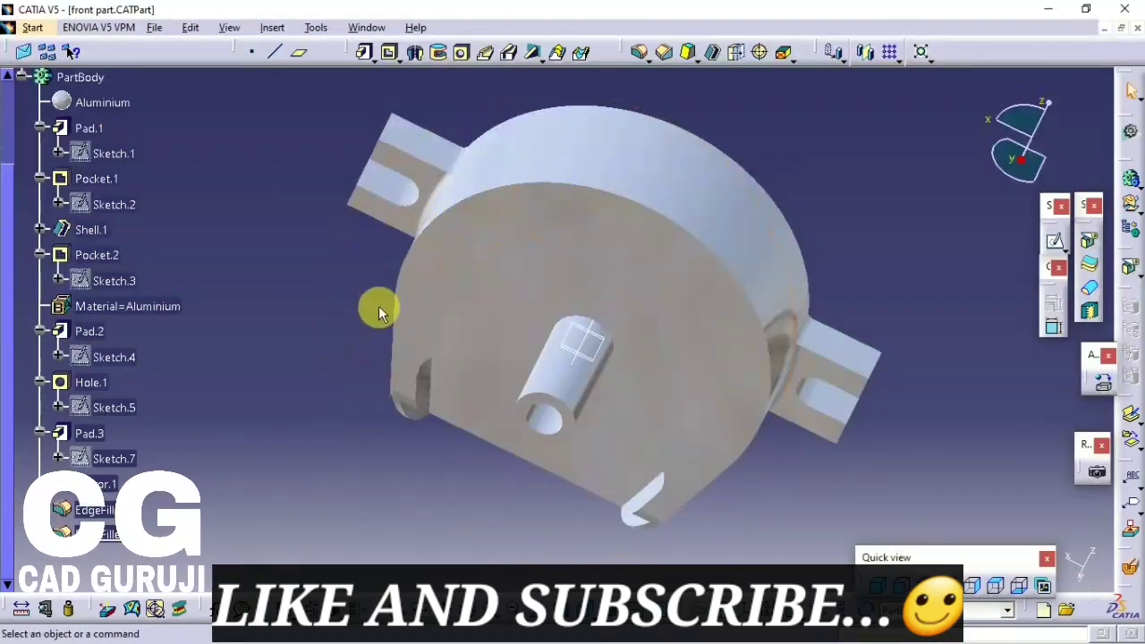
- Place a hole on the lug's top face, offset 5 mm and 10 mm from the face edges
mouse_move(485, 248)
middle_mouse_down()
mouse_move(455, 310)
mouse_move(453, 112)
middle_mouse_up()
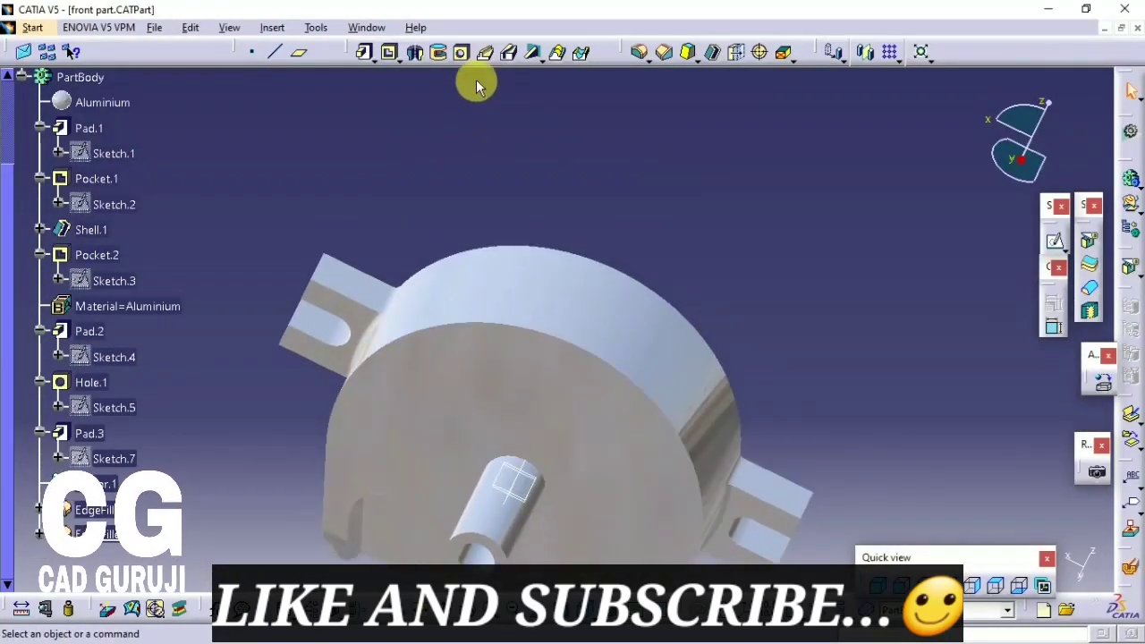
mouse_move(657, 265)
middle_mouse_down()
mouse_move(633, 184)
mouse_move(511, 220)
mouse_move(539, 120)
middle_mouse_up()
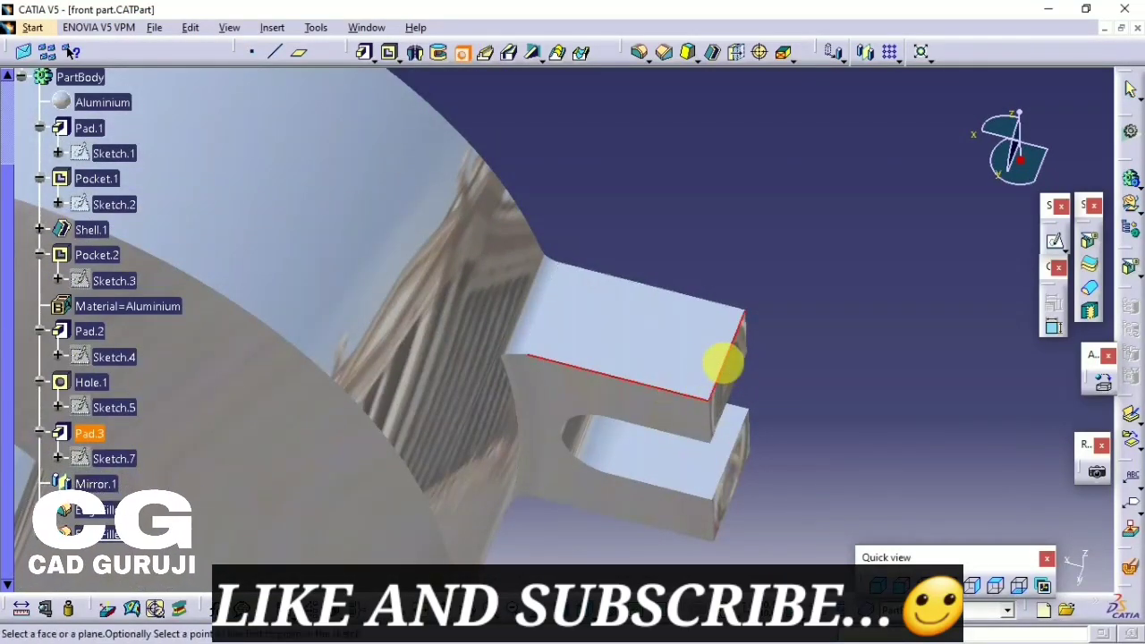
left_click(647, 326)
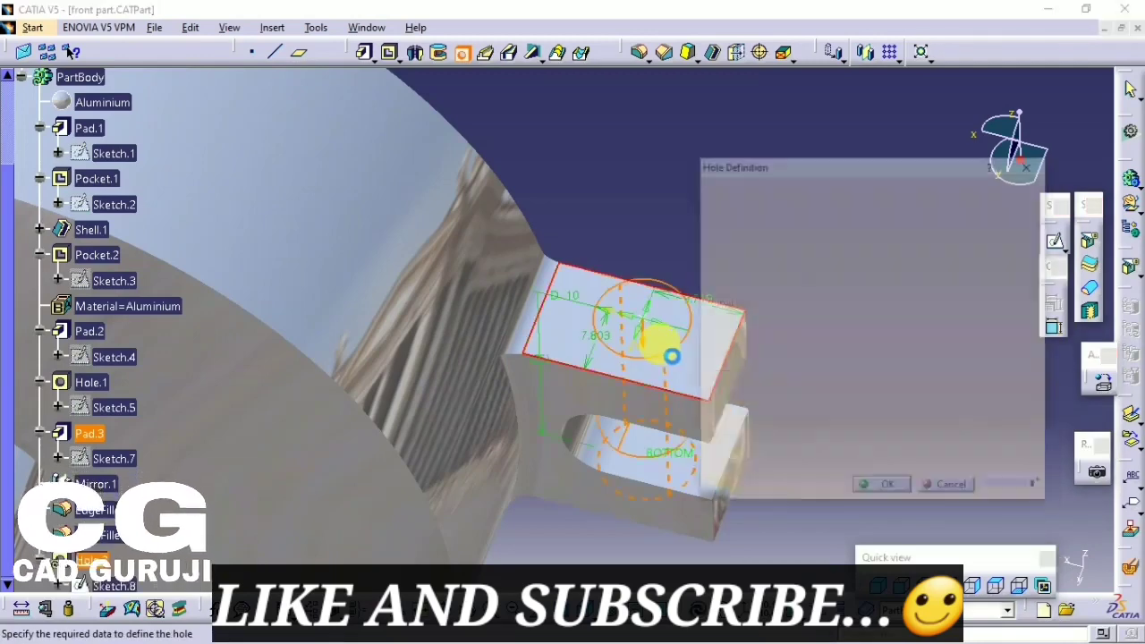
left_click(959, 347)
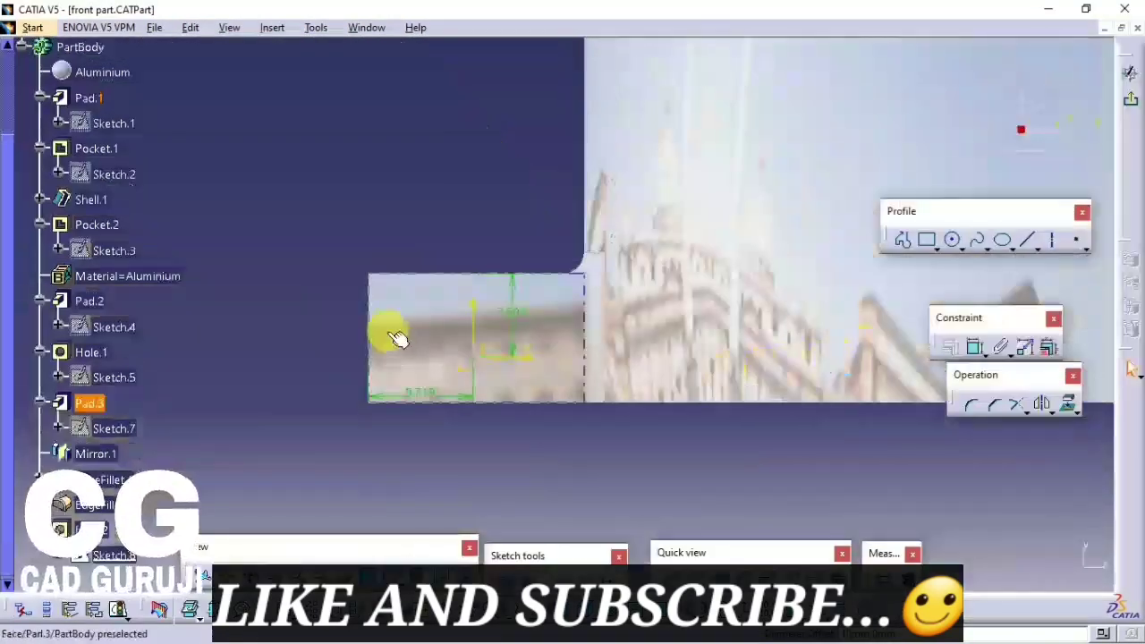
double_click(685, 200)
type("5")
key("Return")
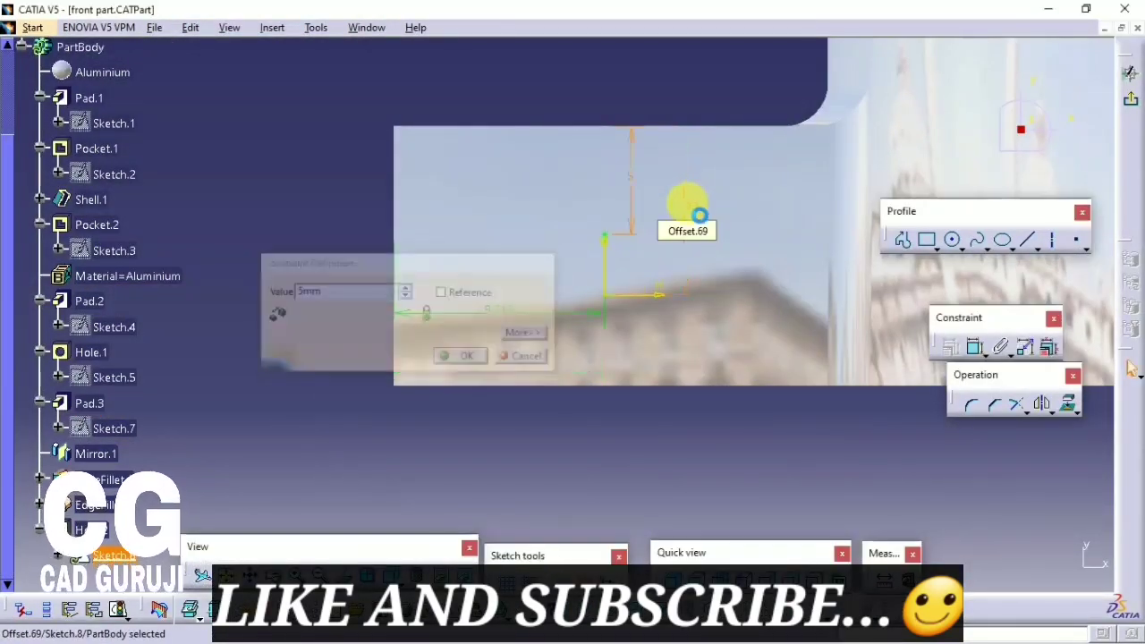
double_click(505, 316)
type("10")
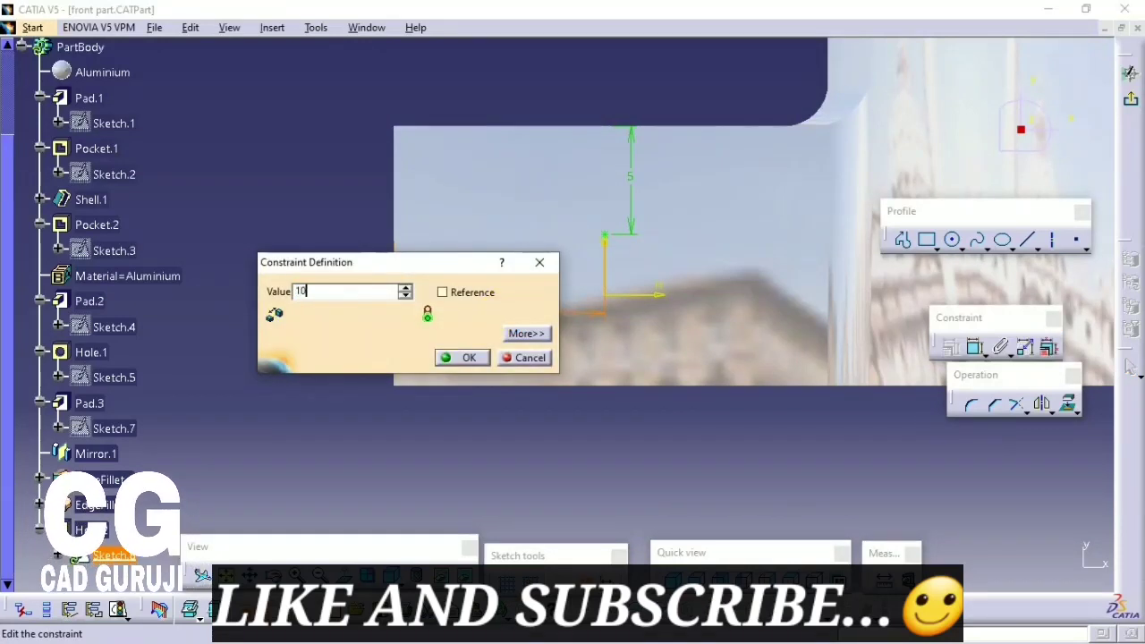
key("Return")
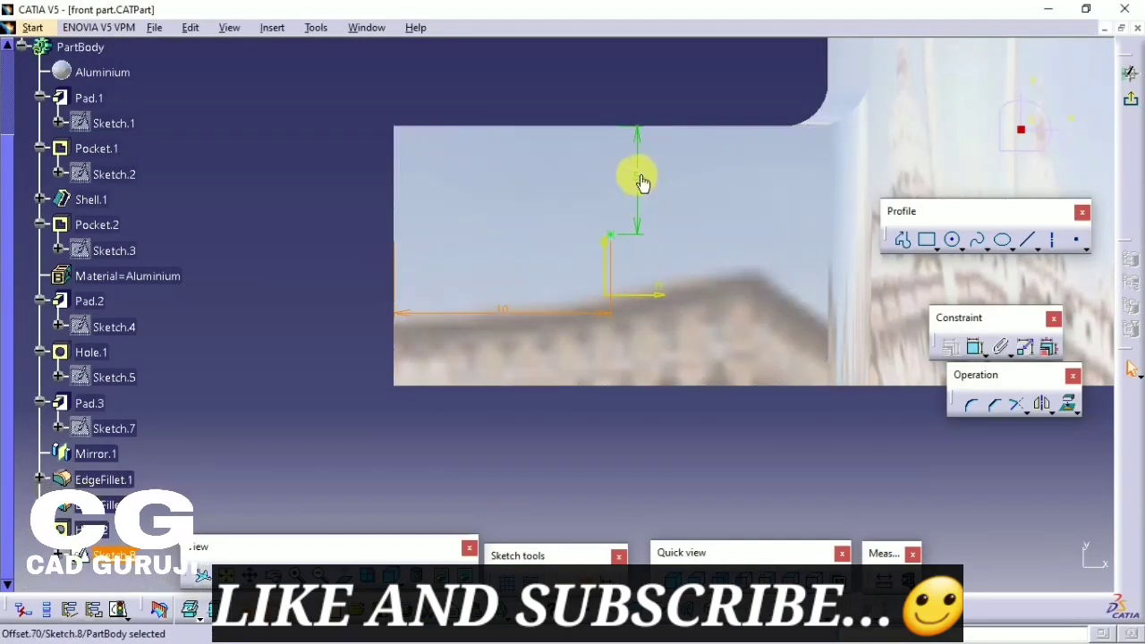
double_click(642, 182)
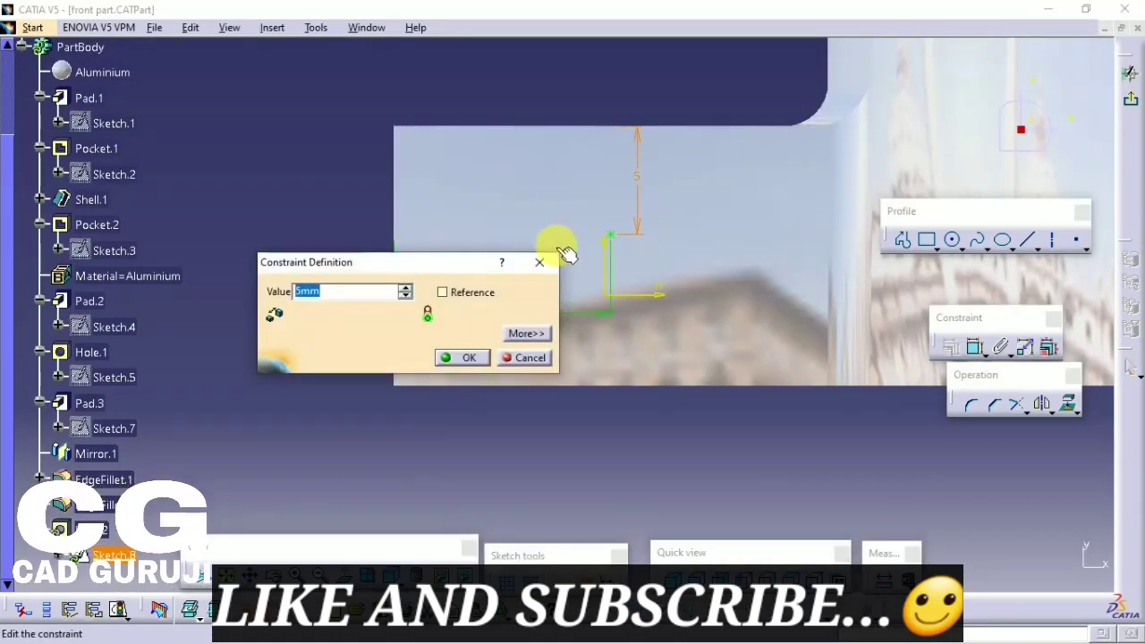
key("Return")
middle_click_drag(595, 401, 632, 366)
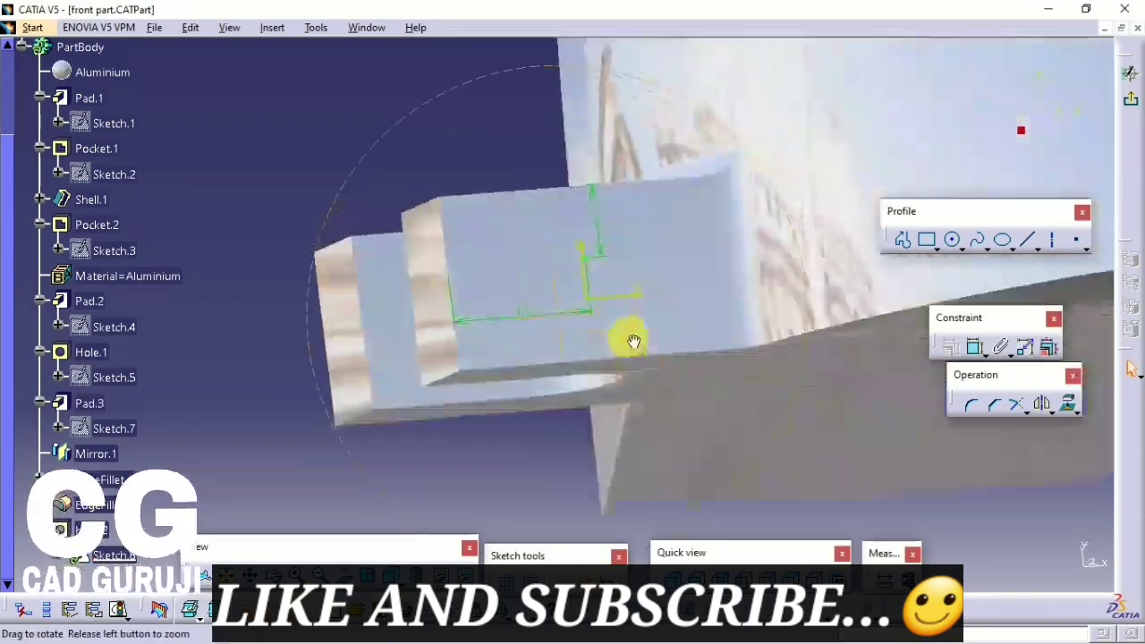
left_click(1129, 98)
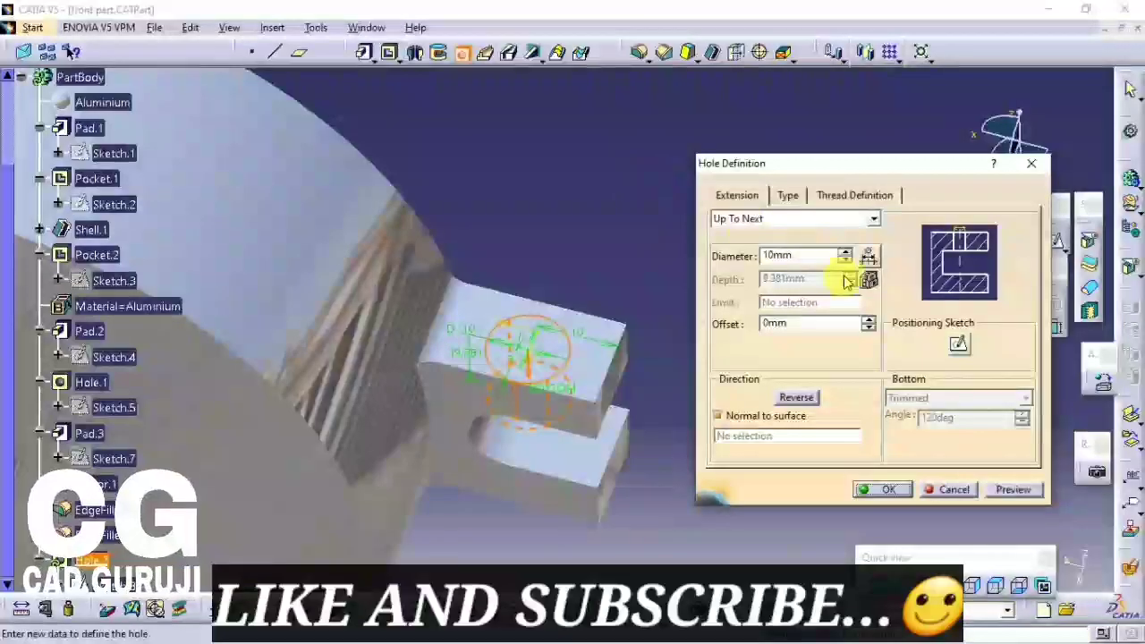
- Give the hole a 3 mm diameter with Up To Last depth and create it
double_click(800, 255)
type("3")
left_click(787, 219)
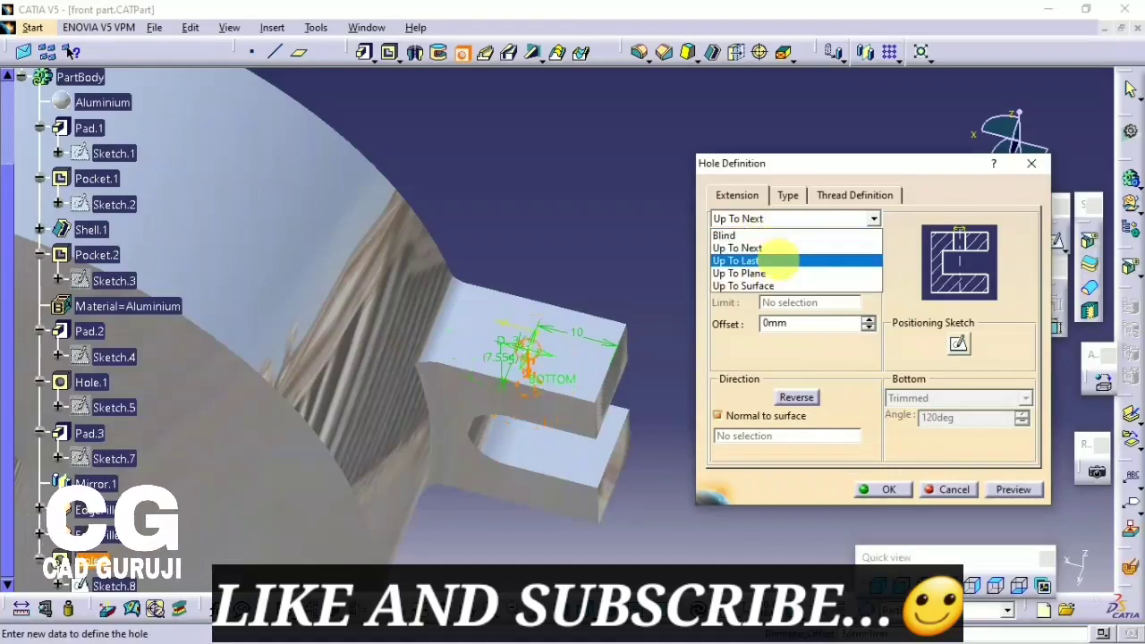
left_click(769, 256)
left_click(898, 493)
- Mirror Hole.2 across the yz plane onto the opposite lug and open a new pad definition
middle_click_drag(749, 417, 642, 116)
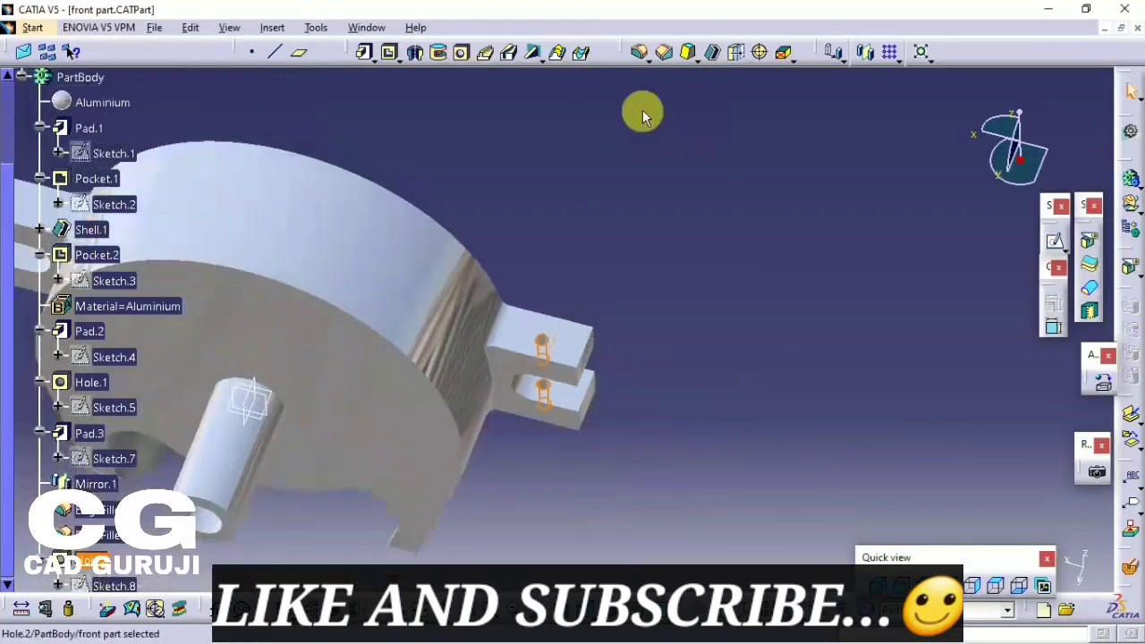
left_click(864, 52)
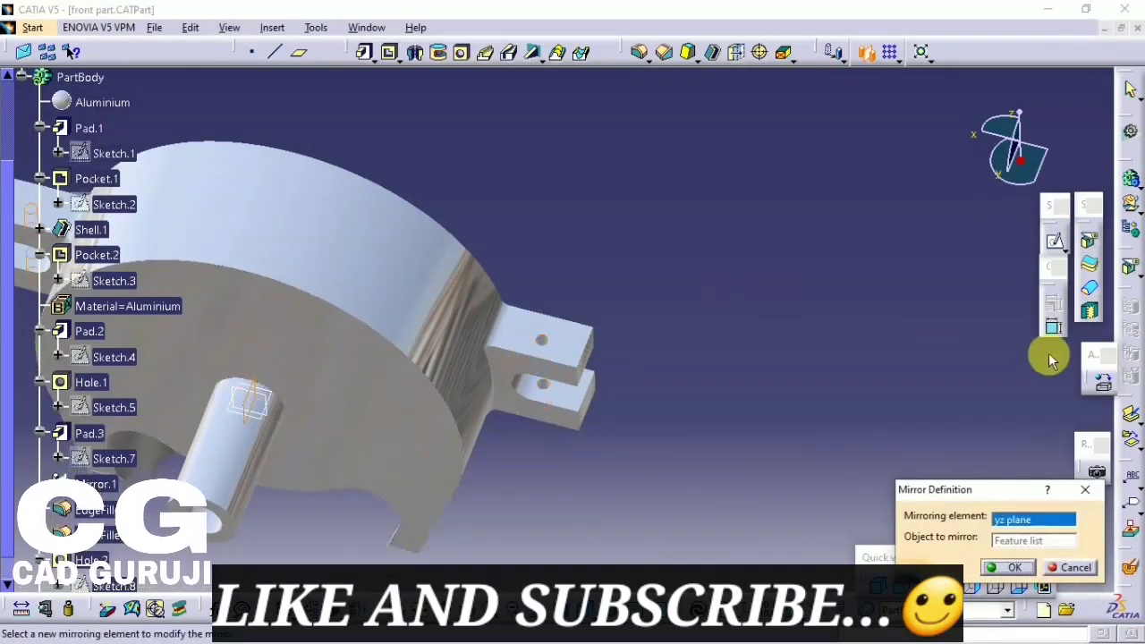
left_click(1015, 568)
mouse_move(831, 402)
middle_mouse_down()
mouse_move(741, 327)
mouse_move(485, 380)
mouse_move(494, 296)
middle_mouse_up()
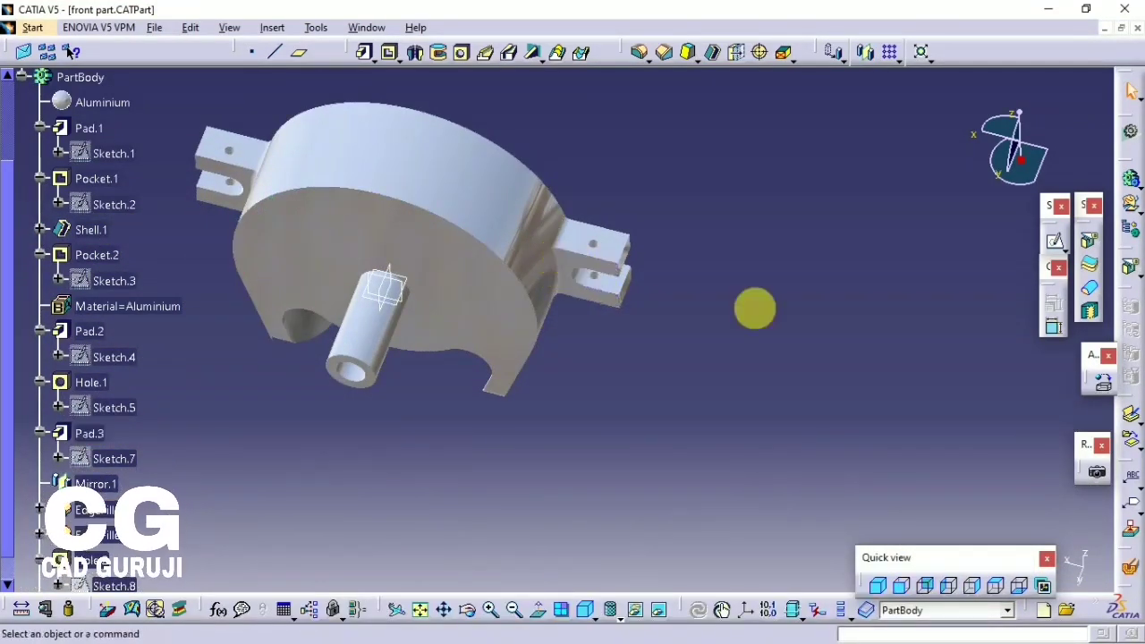
left_click(363, 52)
mouse_move(542, 256)
middle_mouse_down()
mouse_move(427, 188)
mouse_move(426, 212)
middle_mouse_up()
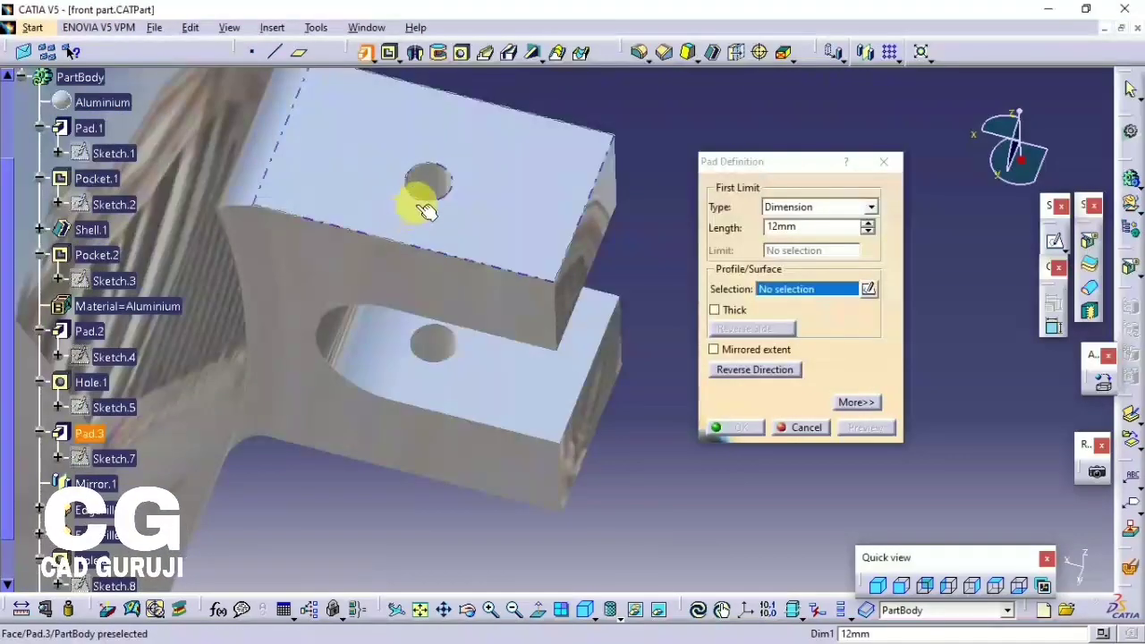
- Cancel the pad and sketch a 3 mm diameter circle on the lug's top face
left_click(885, 162)
left_click(519, 188)
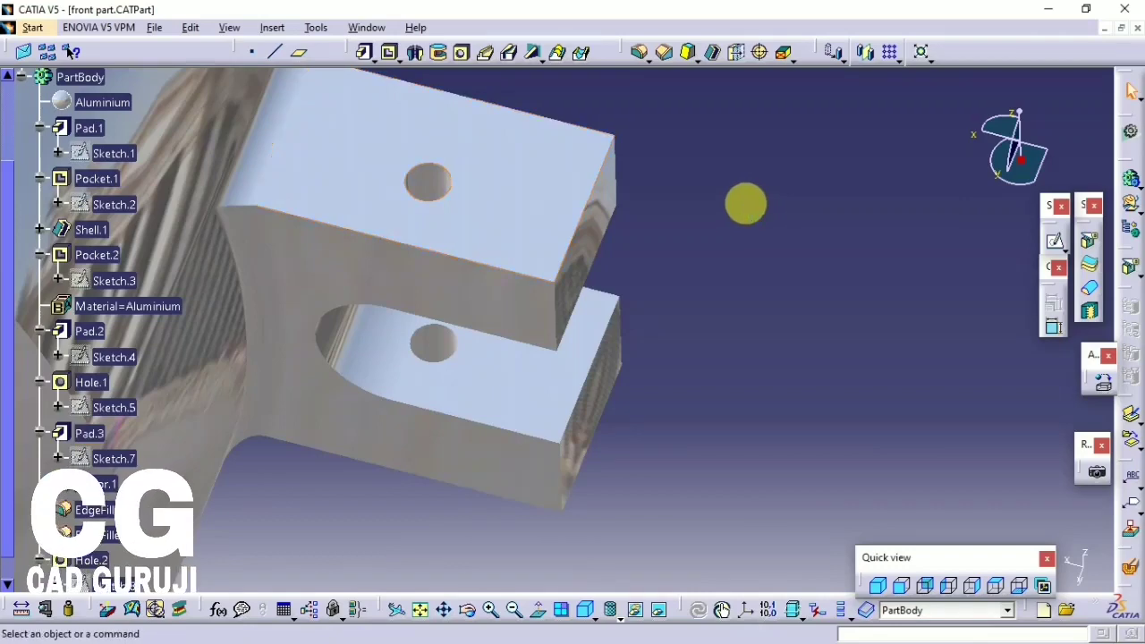
middle_click_drag(531, 304, 493, 161)
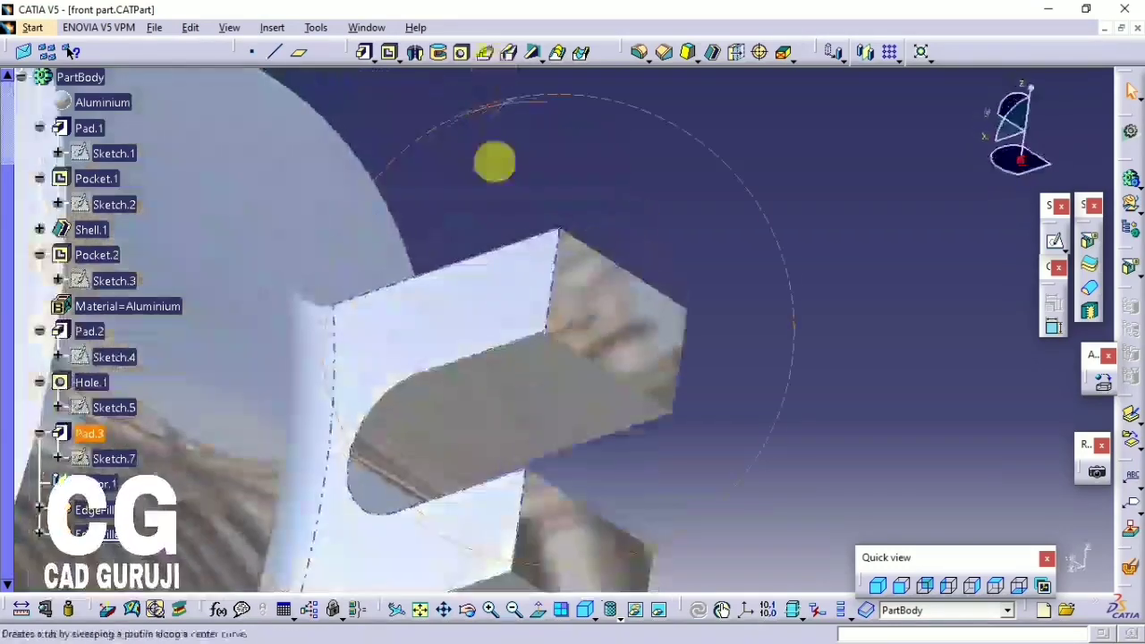
left_click(1054, 242)
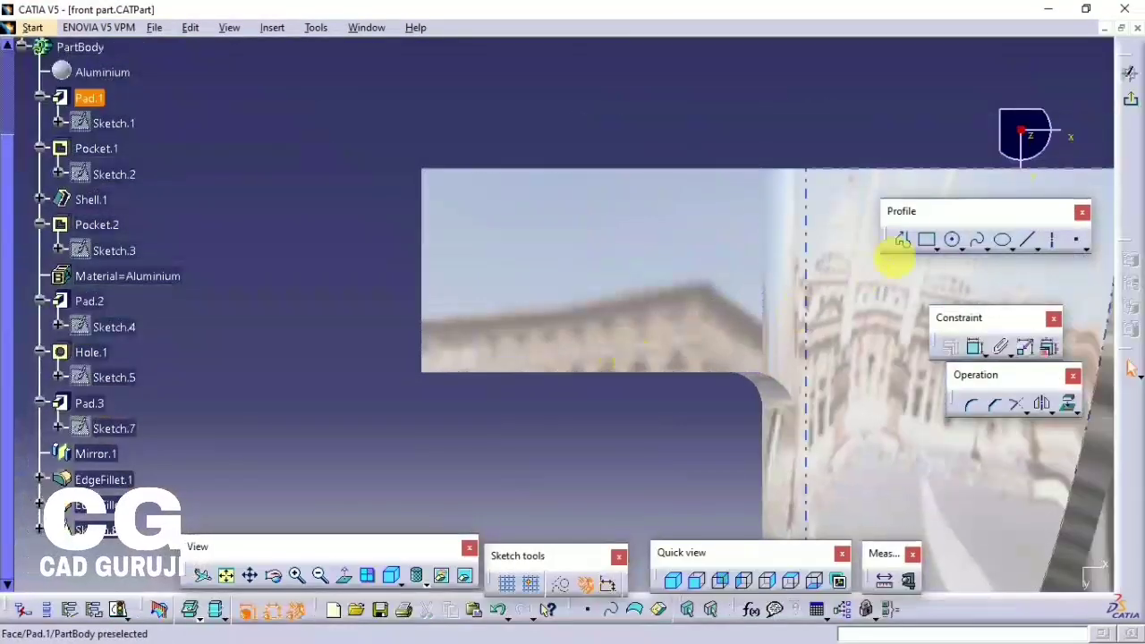
left_click(952, 240)
left_click(579, 269)
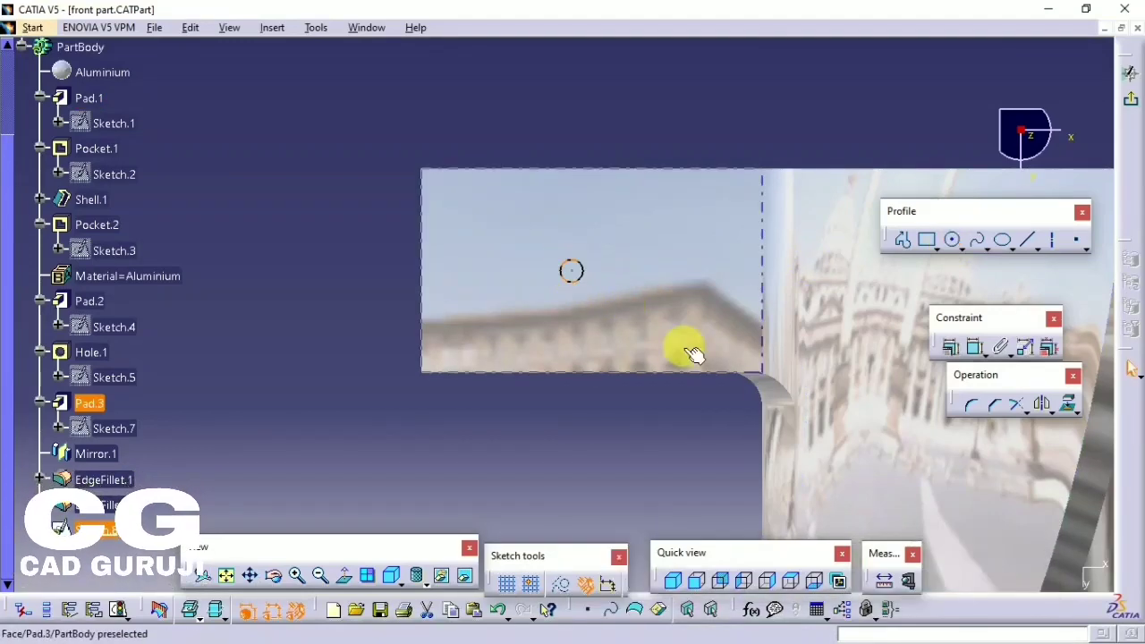
left_click(974, 347)
left_click(261, 260)
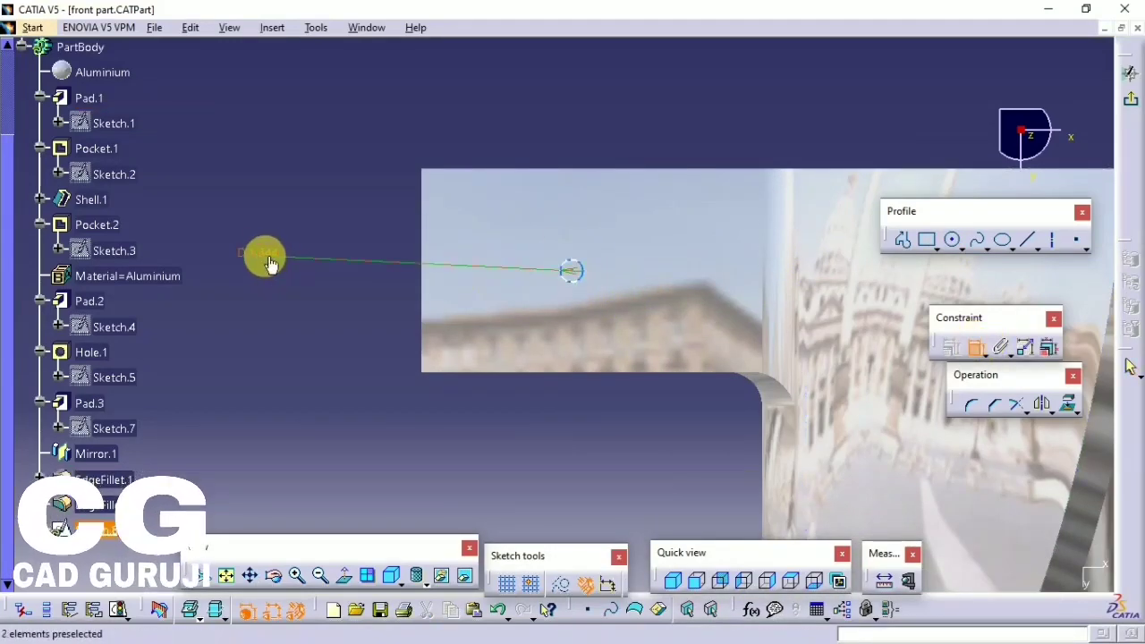
double_click(268, 259)
type("3")
key("Return")
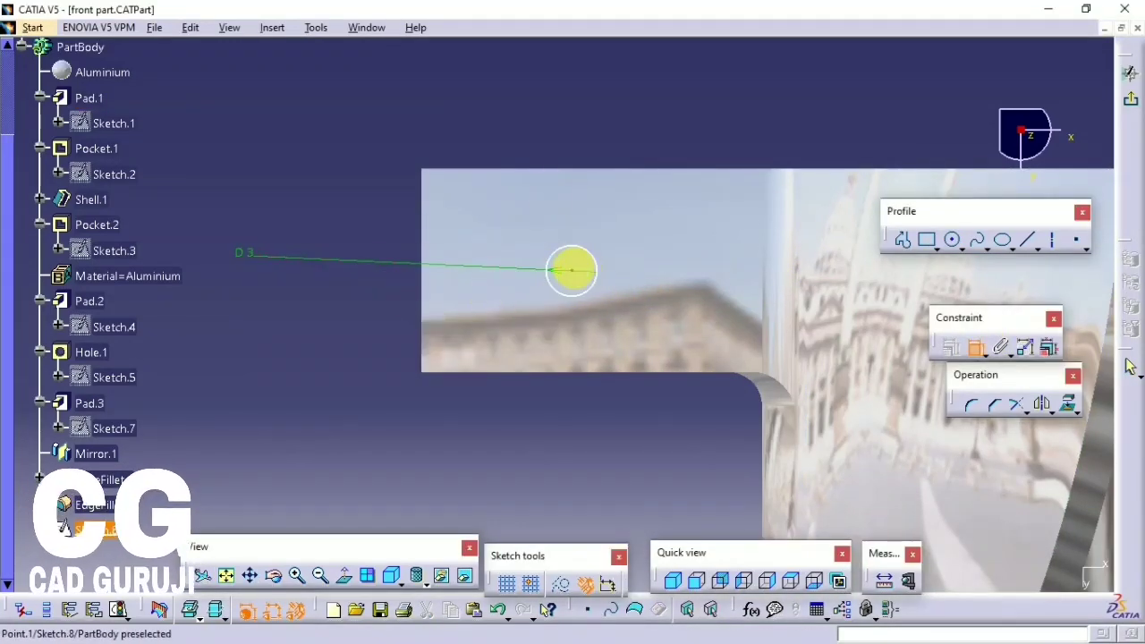
- Add a horizontal axis to the circle centre, symmetric between the lug's top and bottom edges
left_click(556, 374)
right_click(494, 286)
left_click(498, 212)
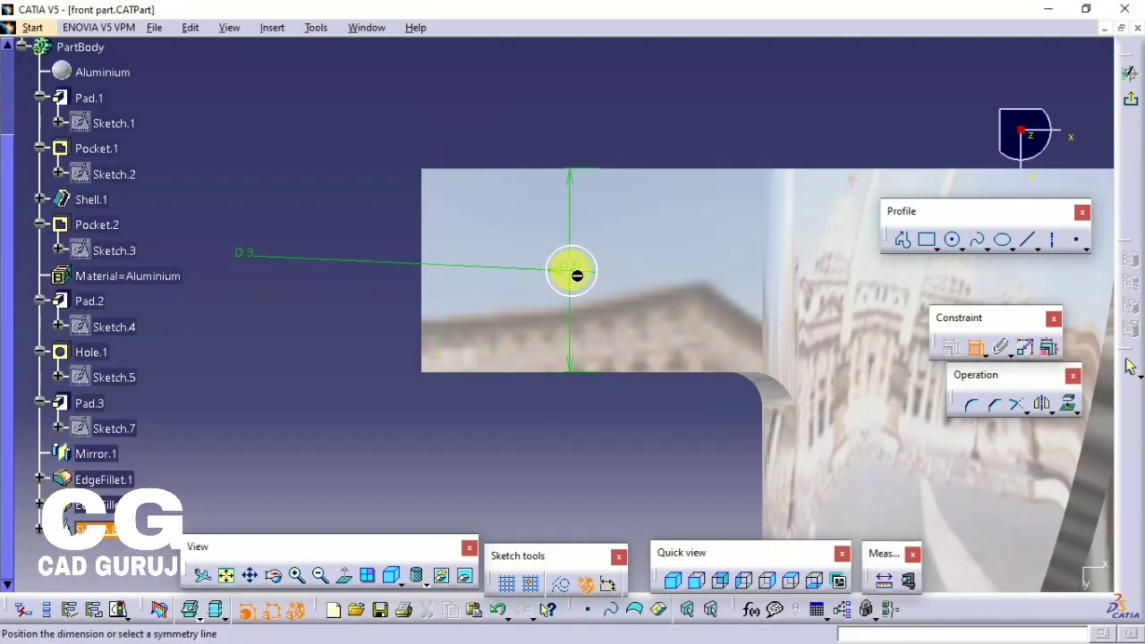
left_click(1053, 239)
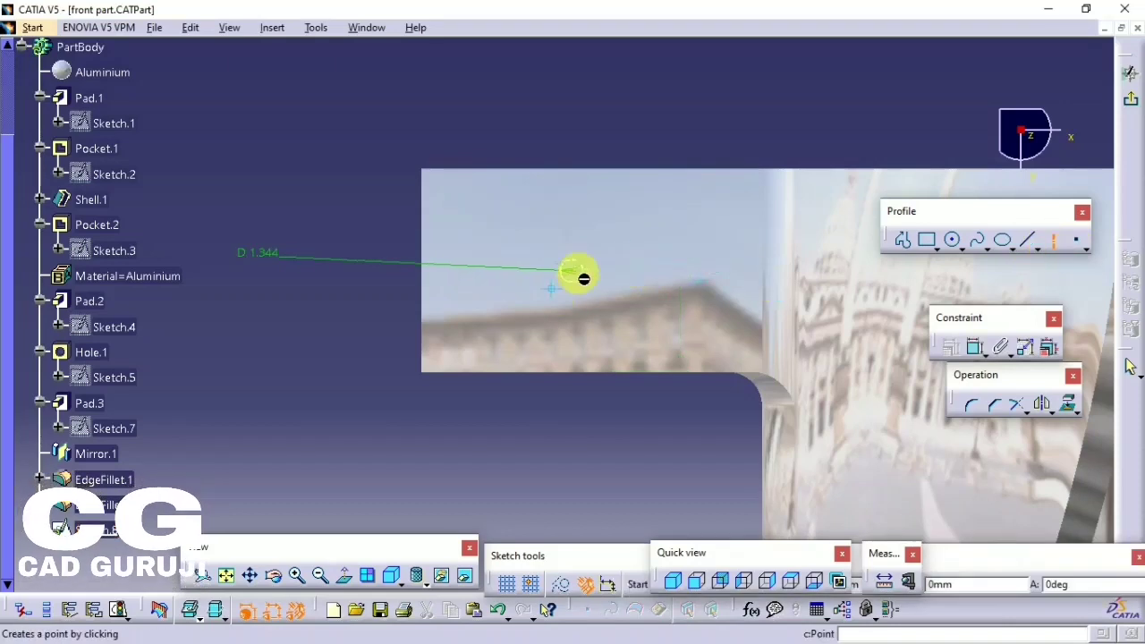
left_click(313, 269)
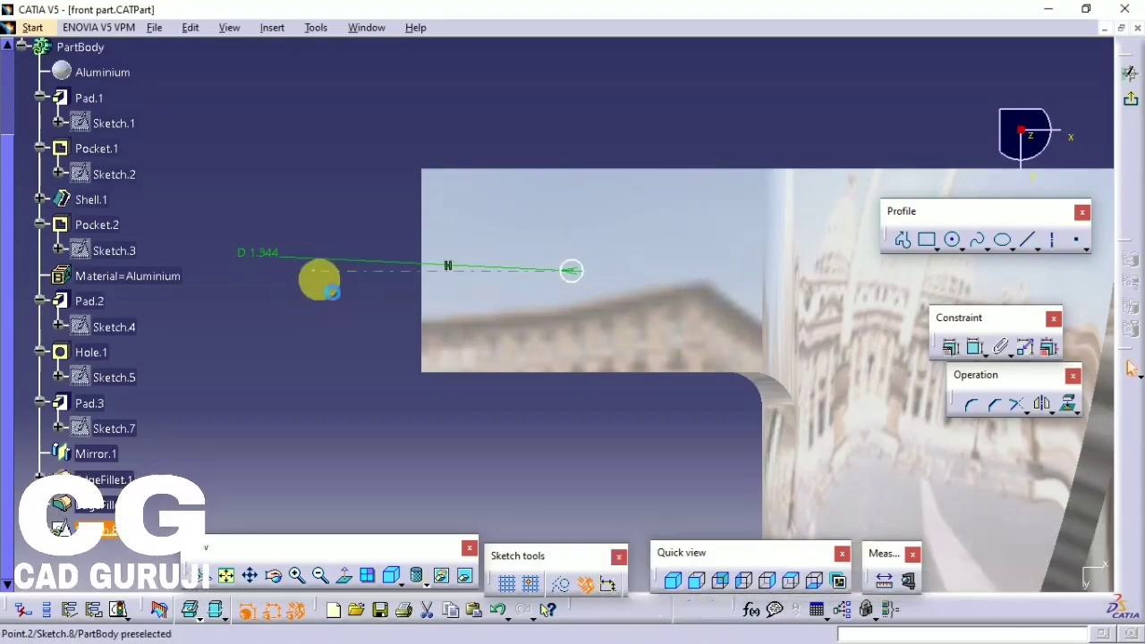
left_click(977, 349)
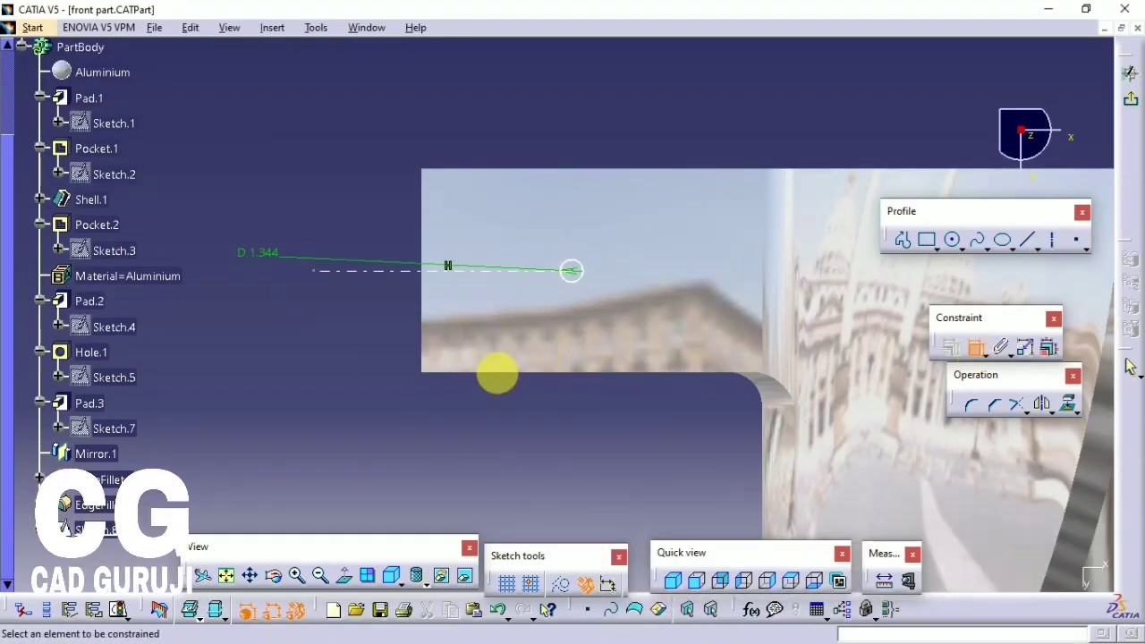
left_click(504, 372)
left_click(572, 169)
right_click(365, 377)
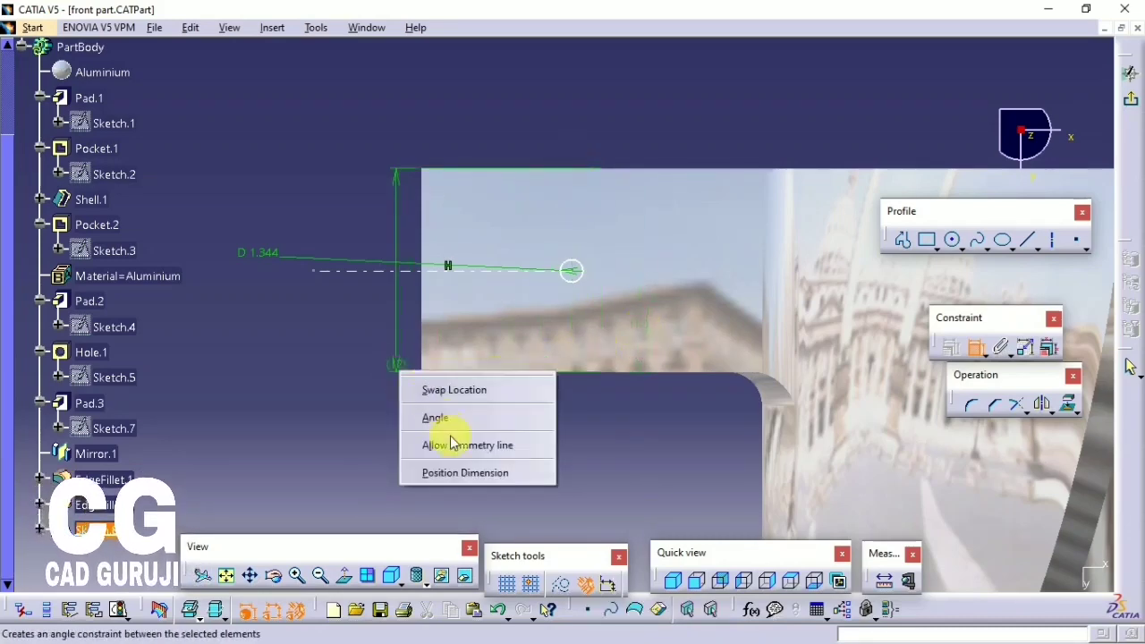
left_click(421, 442)
left_click(584, 268)
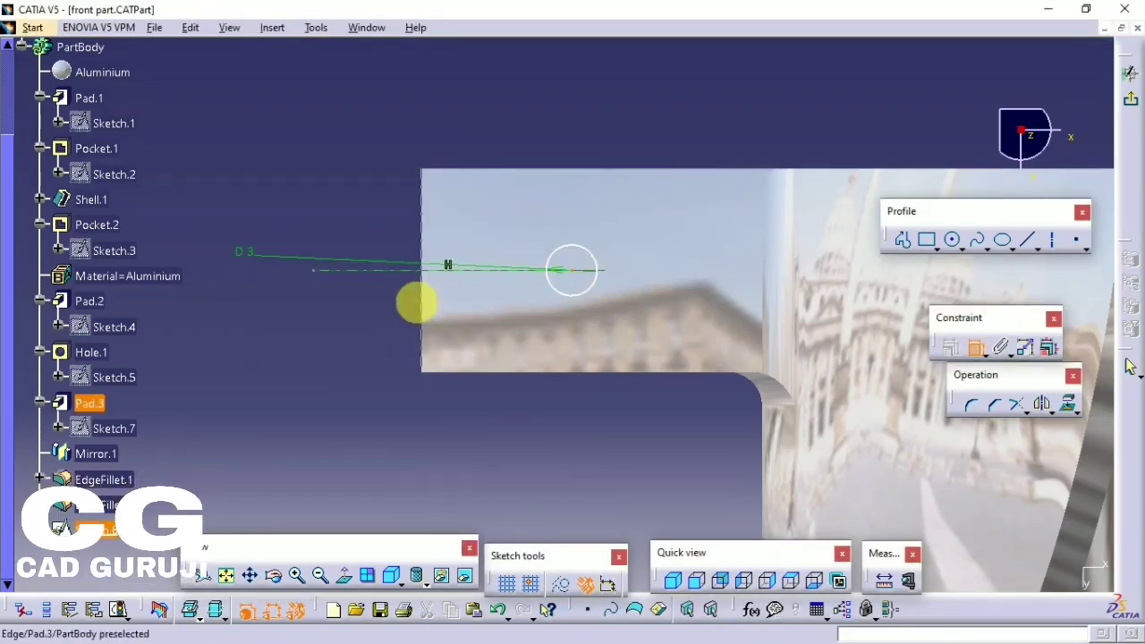
- Dimension the circle 10 mm from the lug's end edge
left_click(416, 304)
left_click(483, 105)
double_click(483, 103)
key("Return")
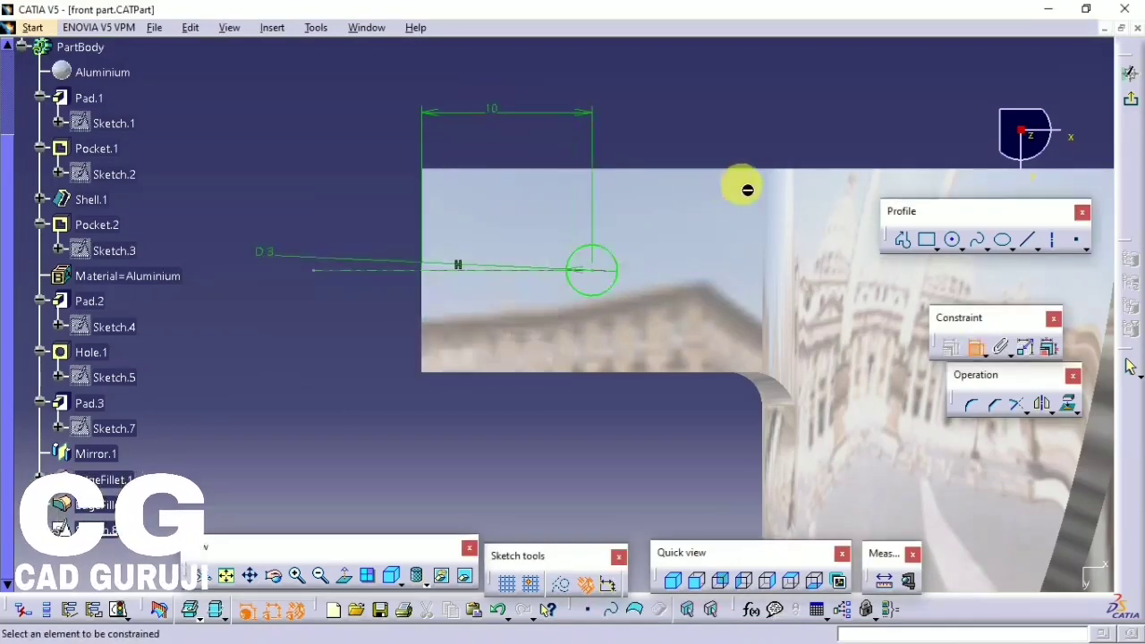
- Pad the circle sketch up to the lug's opposite face to form the pin
left_click(1129, 85)
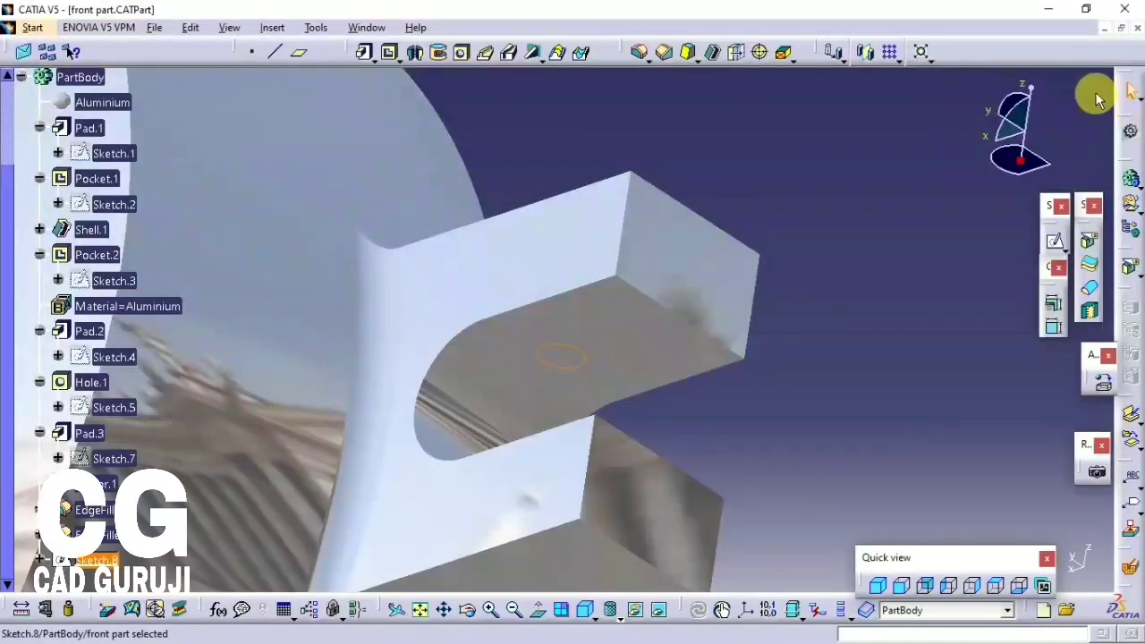
left_click(366, 55)
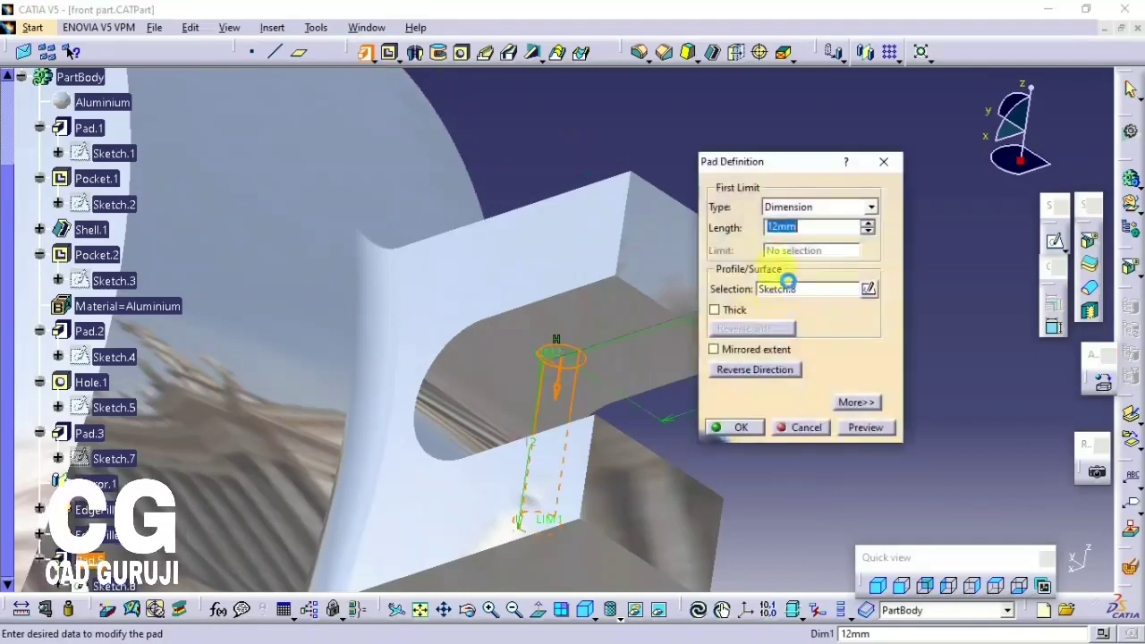
left_click(870, 207)
left_click(801, 252)
middle_click_drag(564, 307, 563, 504)
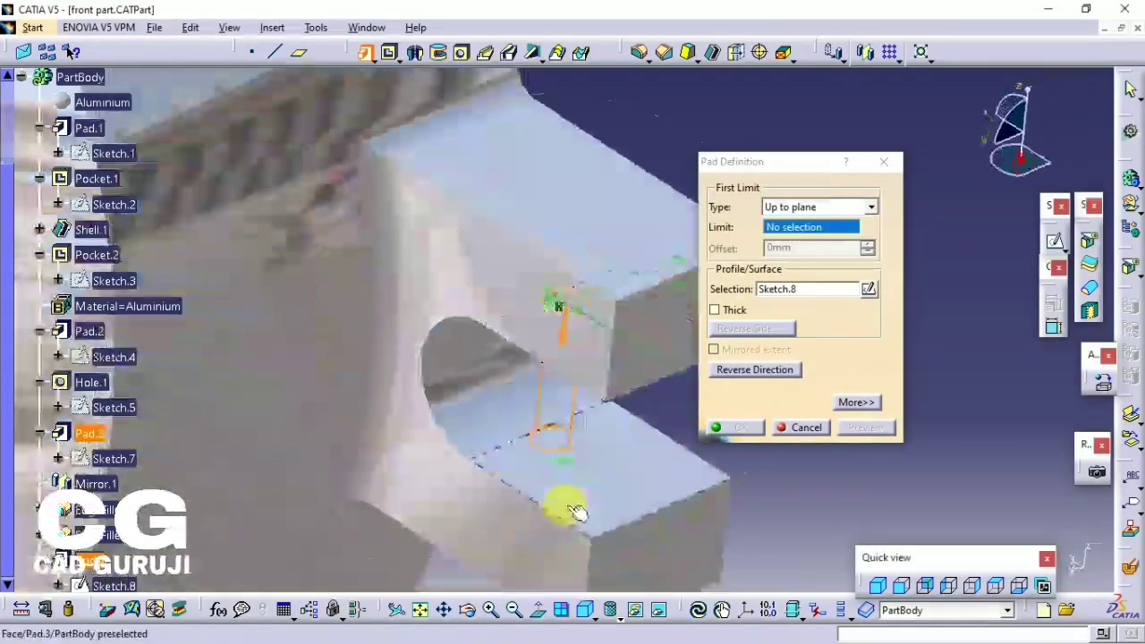
left_click(563, 504)
left_click(735, 426)
middle_click_drag(682, 340, 728, 279)
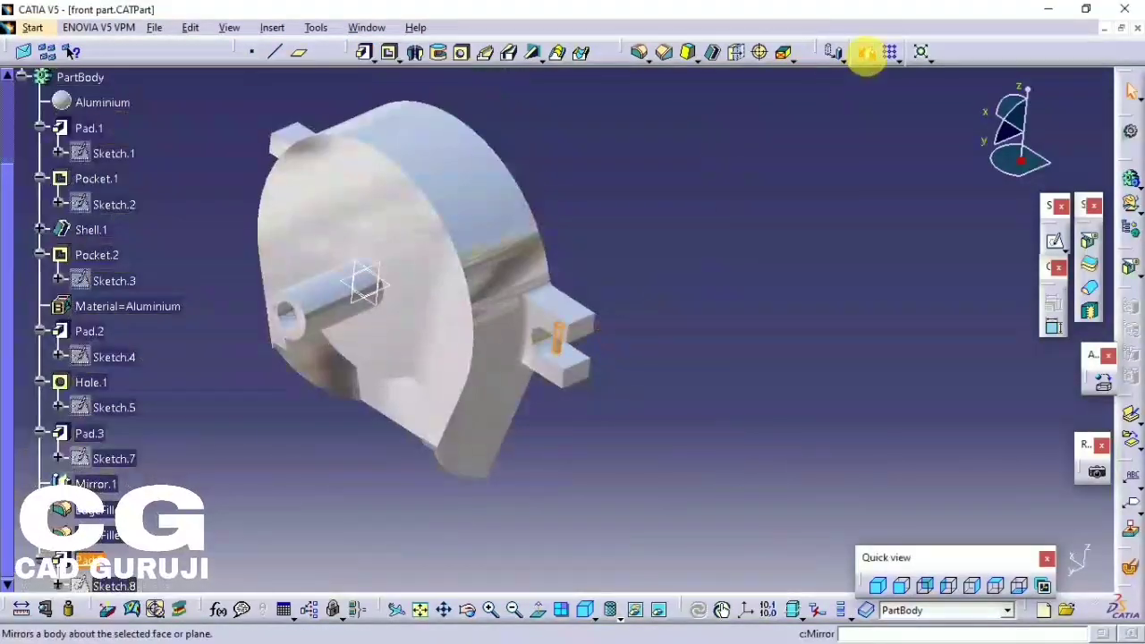
- Mirror the pin across the yz plane and save the part
left_click(865, 52)
left_click(623, 384)
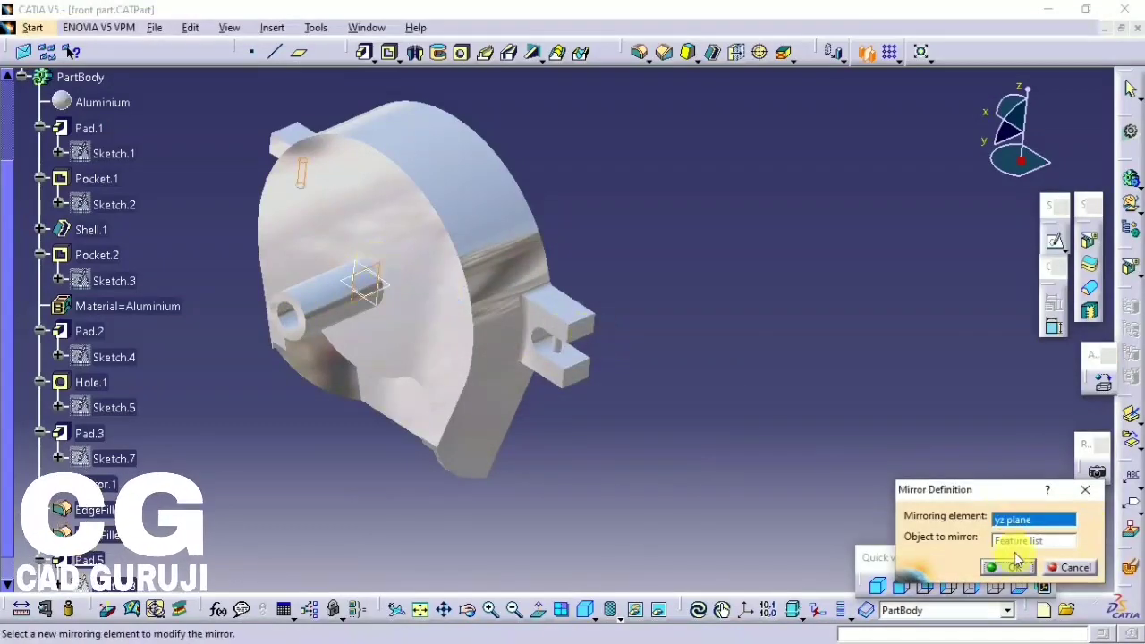
left_click(1015, 567)
mouse_move(582, 455)
middle_mouse_down()
mouse_move(721, 360)
mouse_move(639, 328)
mouse_move(666, 369)
mouse_move(563, 450)
mouse_move(632, 289)
mouse_move(838, 209)
mouse_move(503, 248)
mouse_move(205, 363)
mouse_move(456, 408)
mouse_move(557, 447)
mouse_move(593, 340)
mouse_move(580, 402)
middle_mouse_up()
key("ctrl+s")
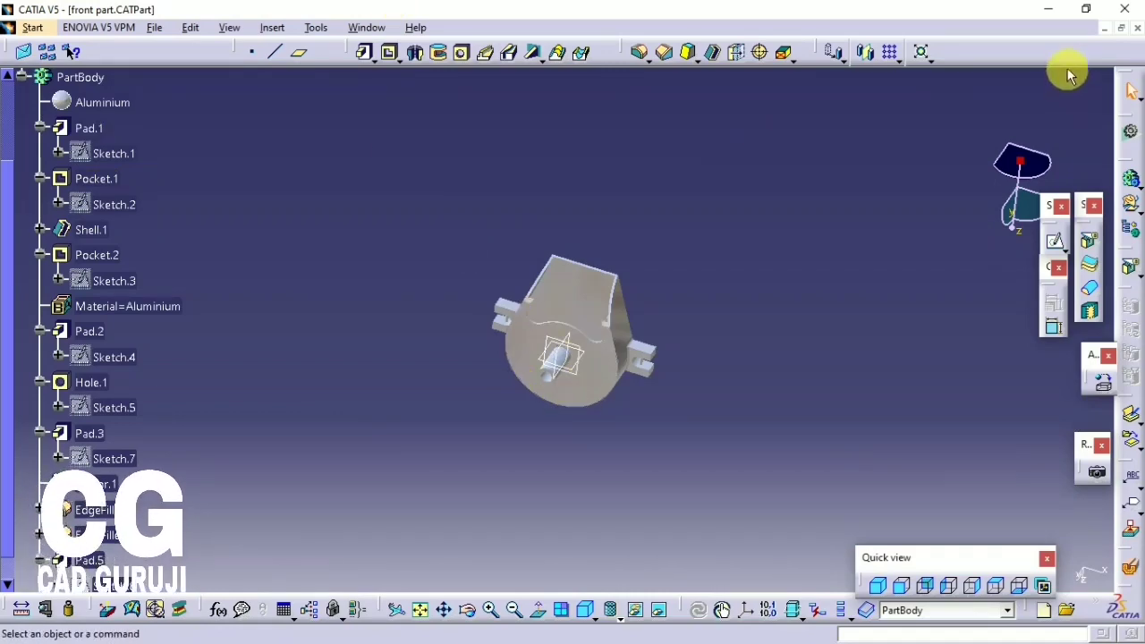
- Create a new part named front part lock and start a sketch on the yz plane
left_click(32, 30)
left_click(283, 81)
type("front part lock")
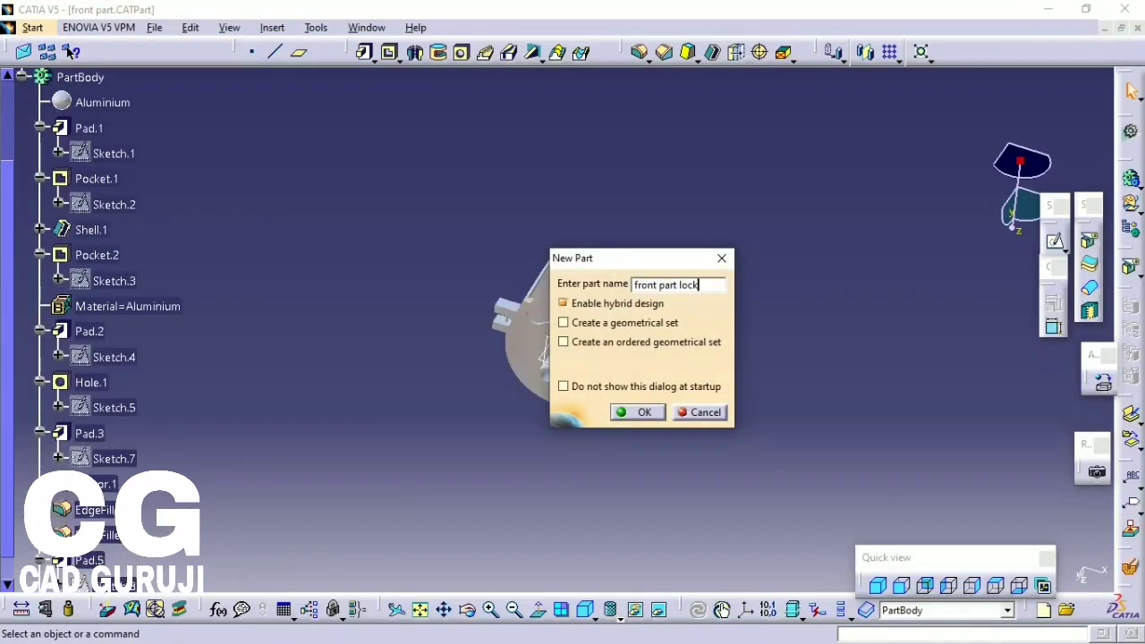
key("Return")
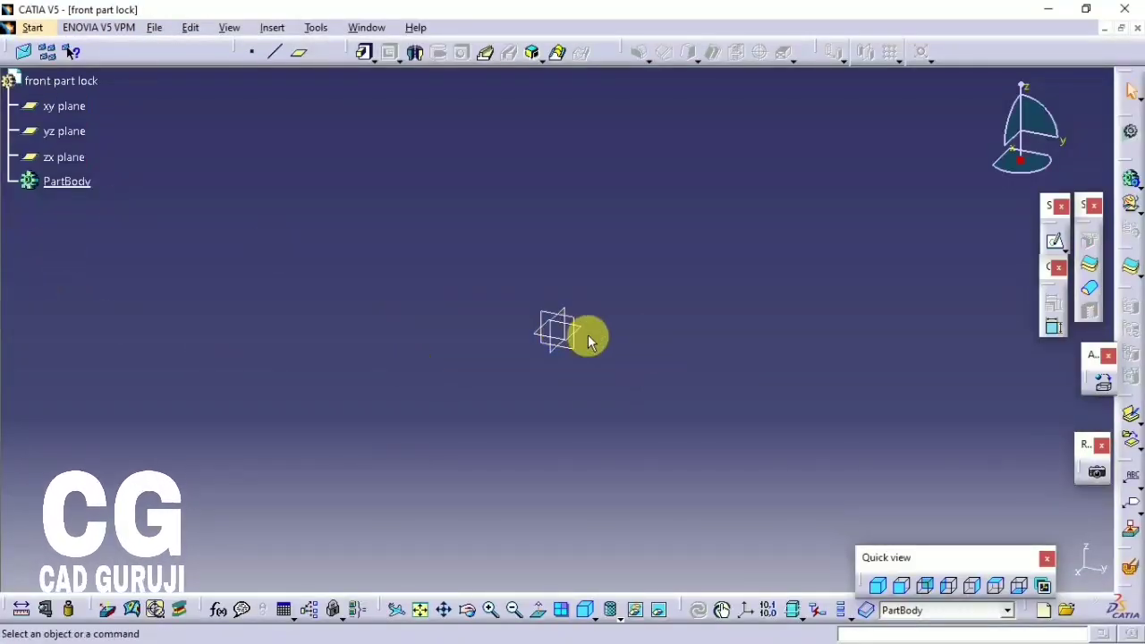
left_click(586, 337)
left_click(1055, 242)
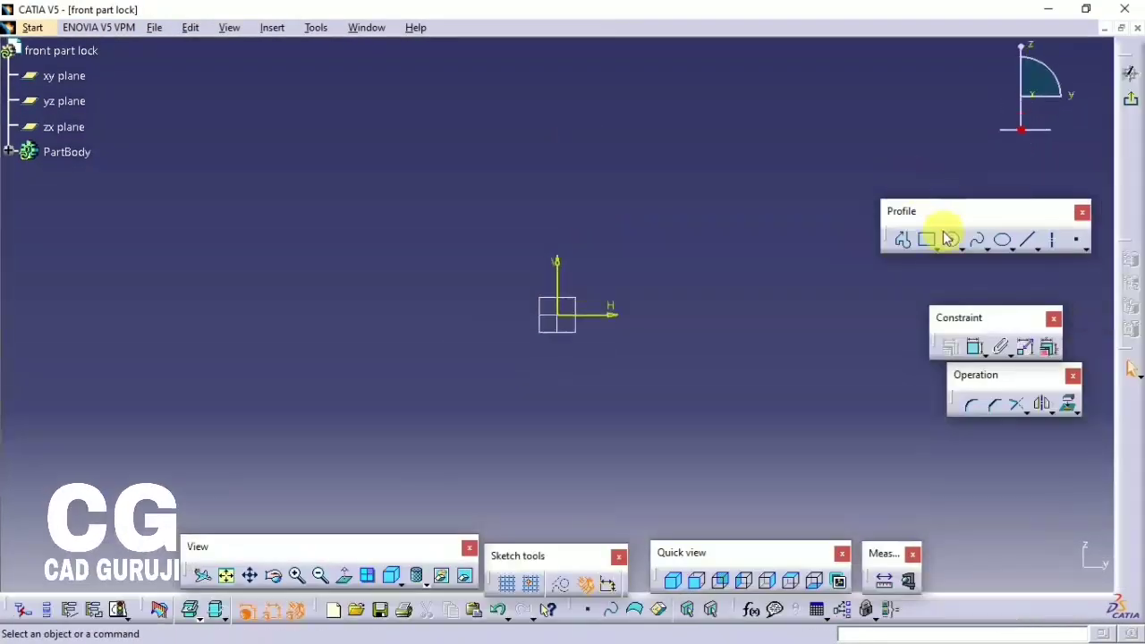
- Draw a hexagon centred on the origin and dimension its across-flats size
left_click(951, 242)
left_click(936, 247)
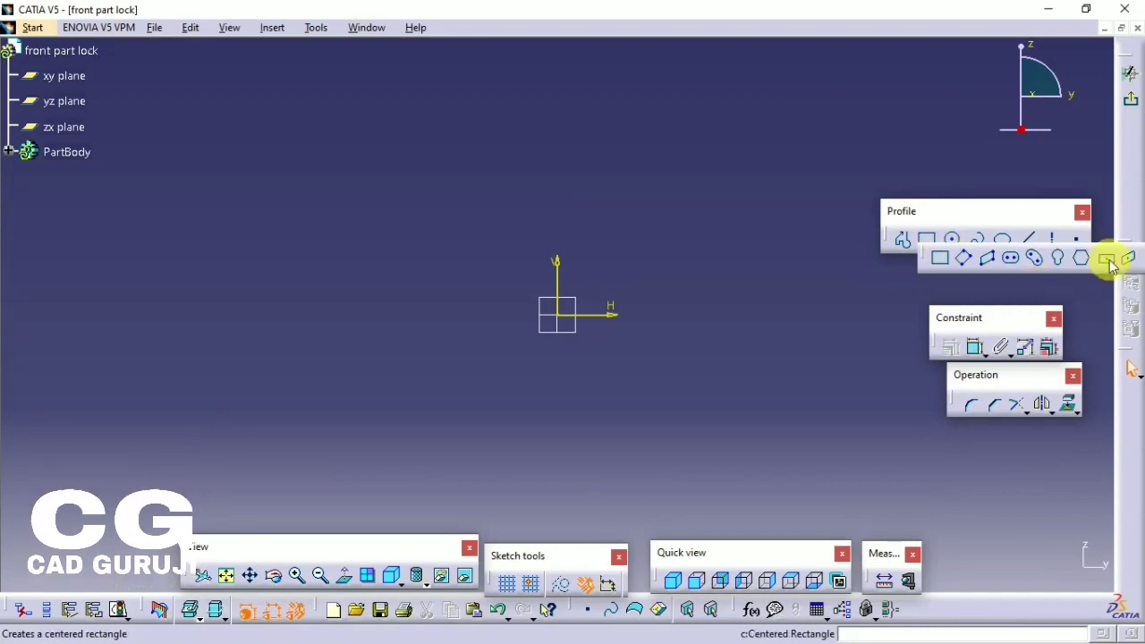
left_click(1081, 260)
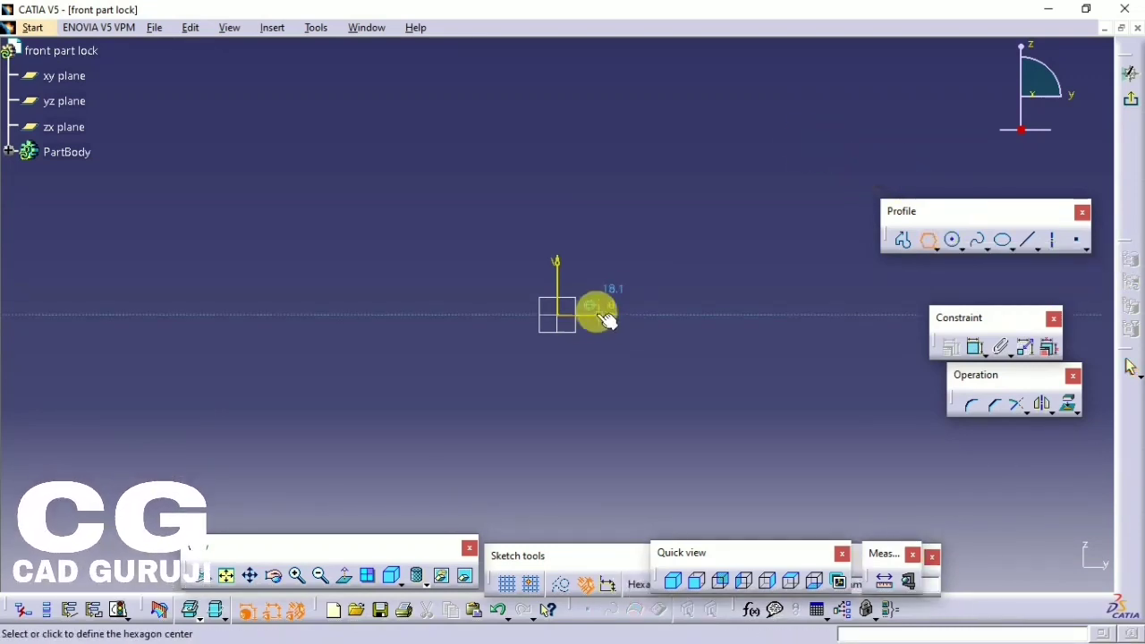
left_click(556, 314)
left_click(569, 283)
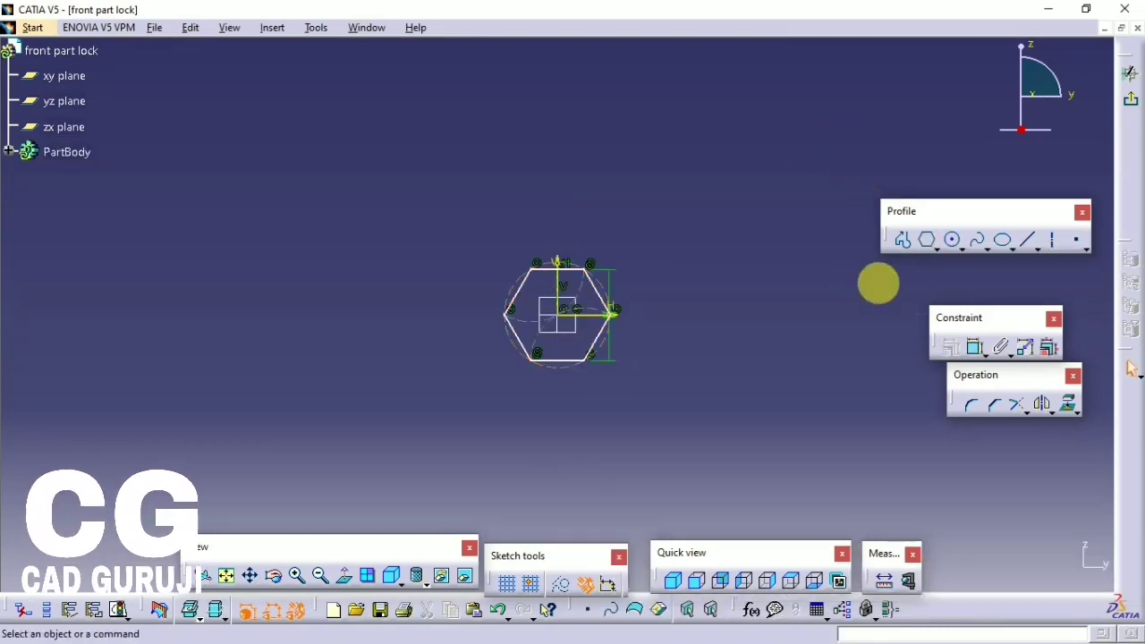
left_click(974, 346)
left_click(577, 362)
left_click(572, 267)
left_click(665, 306)
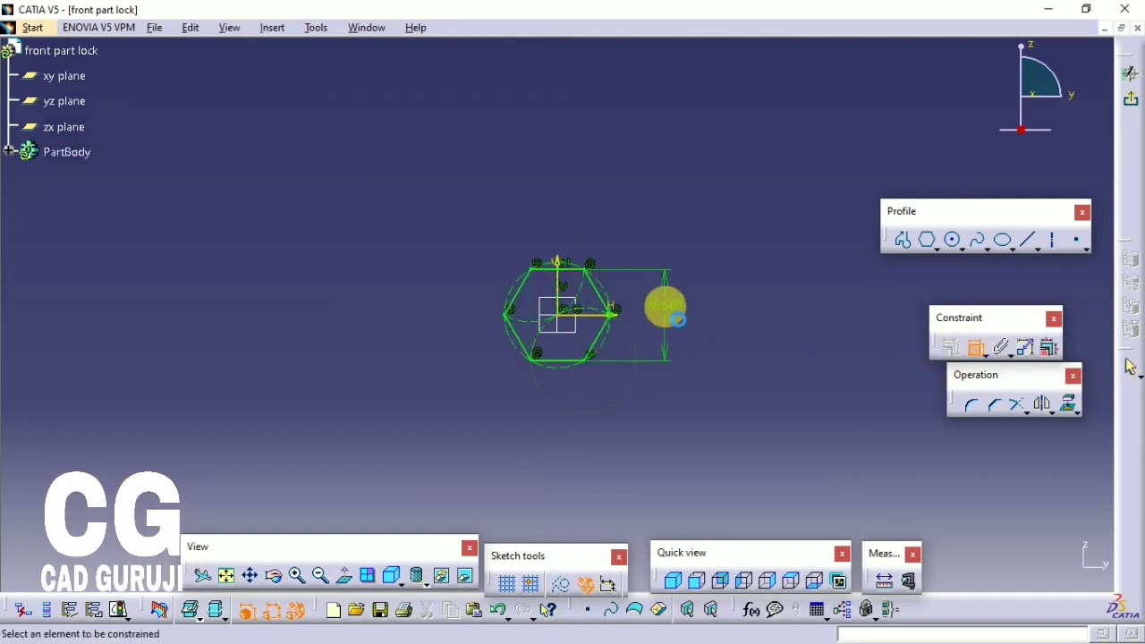
double_click(673, 306)
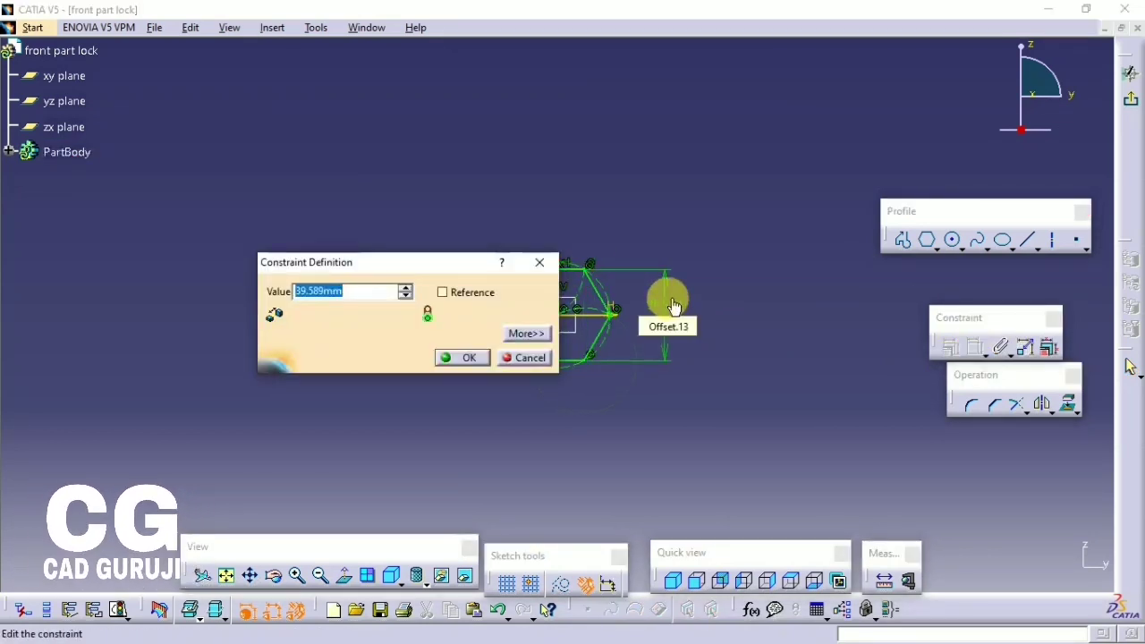
type("5")
key("Return")
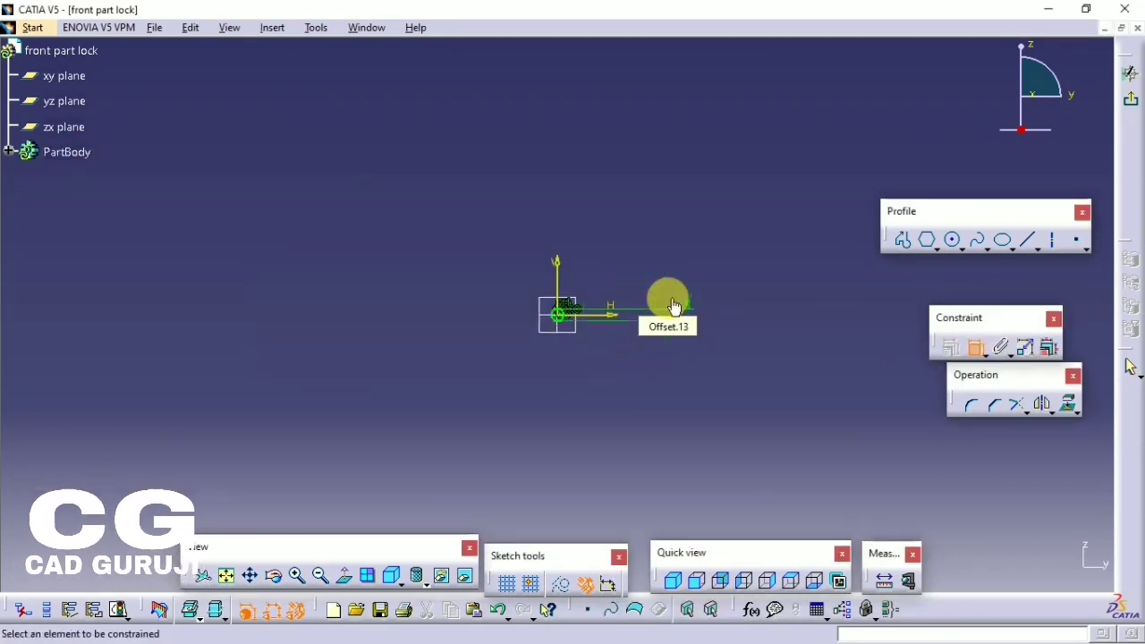
- Add a circle centred on the origin inside the hexagon, diameter set to 30, and exit the sketch
mouse_move(575, 353)
middle_mouse_down("ctrl")
mouse_move(710, 108)
mouse_move(482, 25)
middle_mouse_up("ctrl")
middle_click_drag(526, 237, 485, 116, "ctrl")
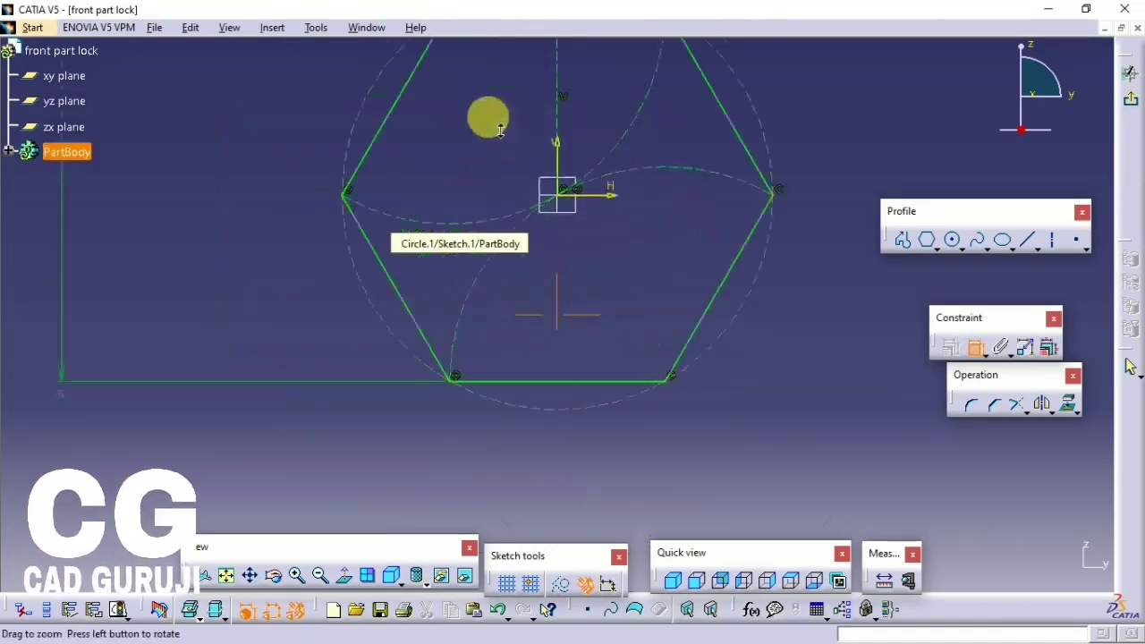
left_click(952, 240)
left_click(556, 185)
left_click(645, 215)
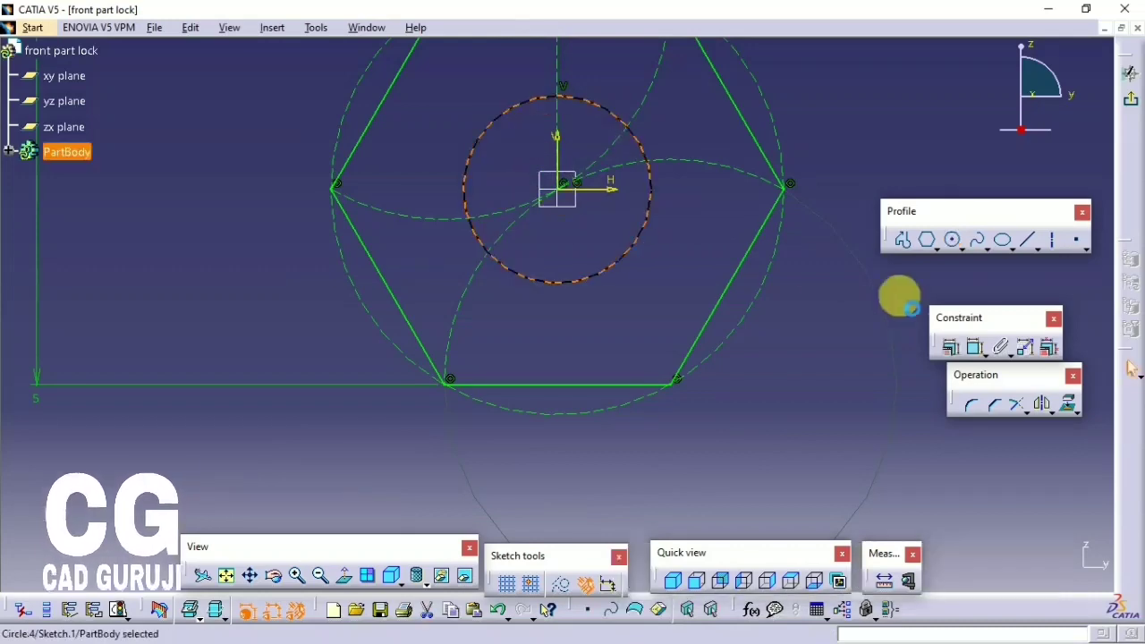
left_click(975, 347)
left_click(796, 108)
double_click(786, 96)
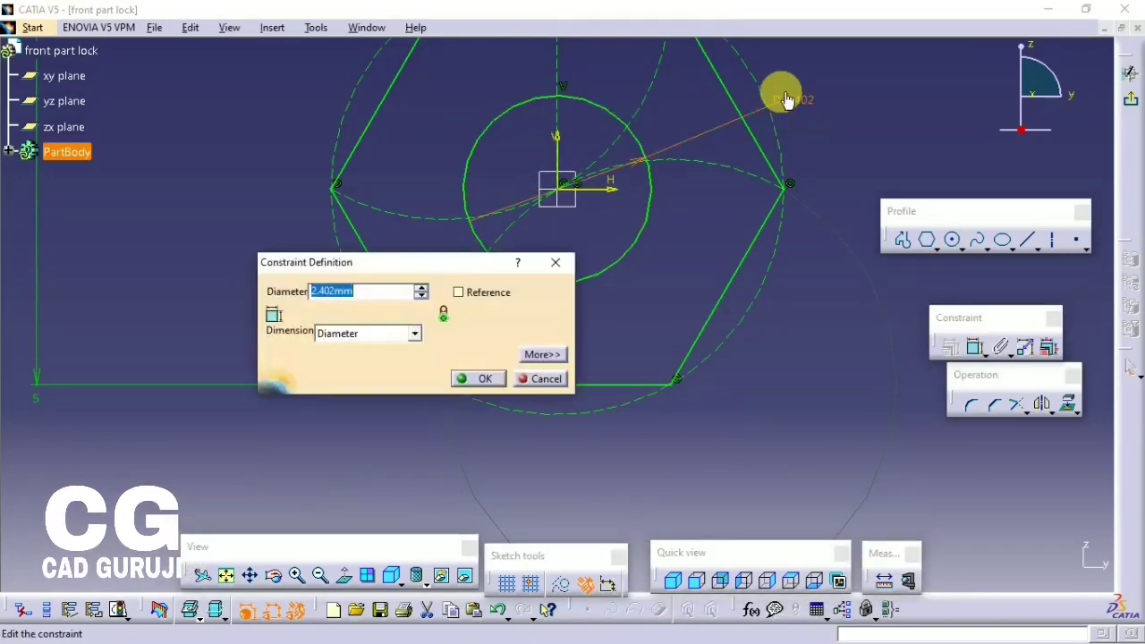
type("30")
key("Return")
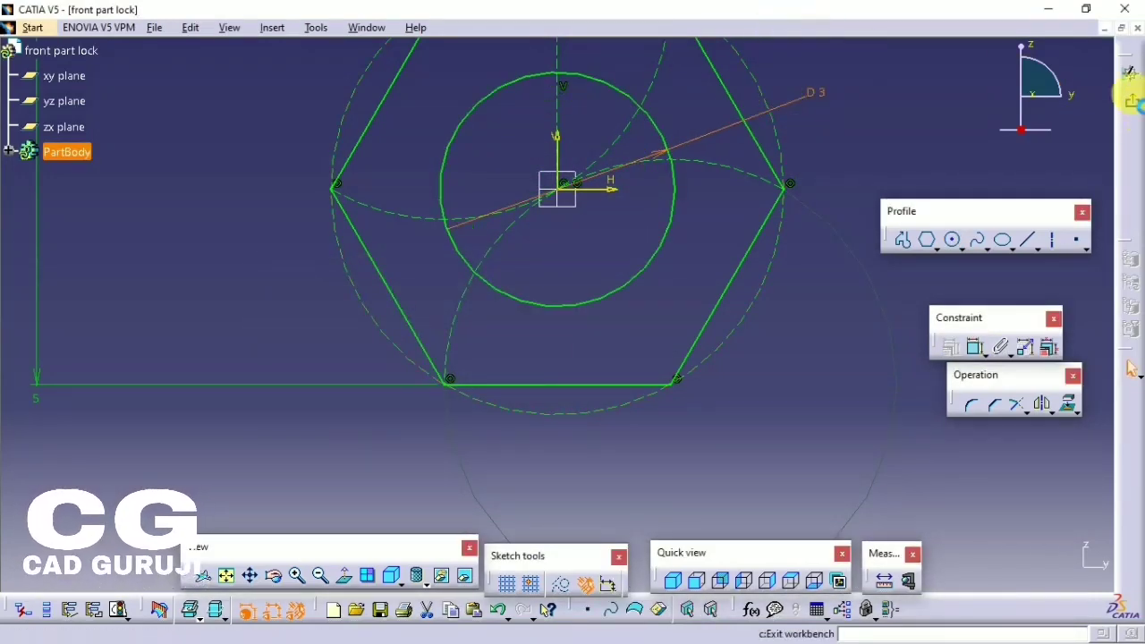
left_click(1129, 101)
- Pad the hexagon sketch into a solid block and open a sketch on a side face
left_click(366, 52)
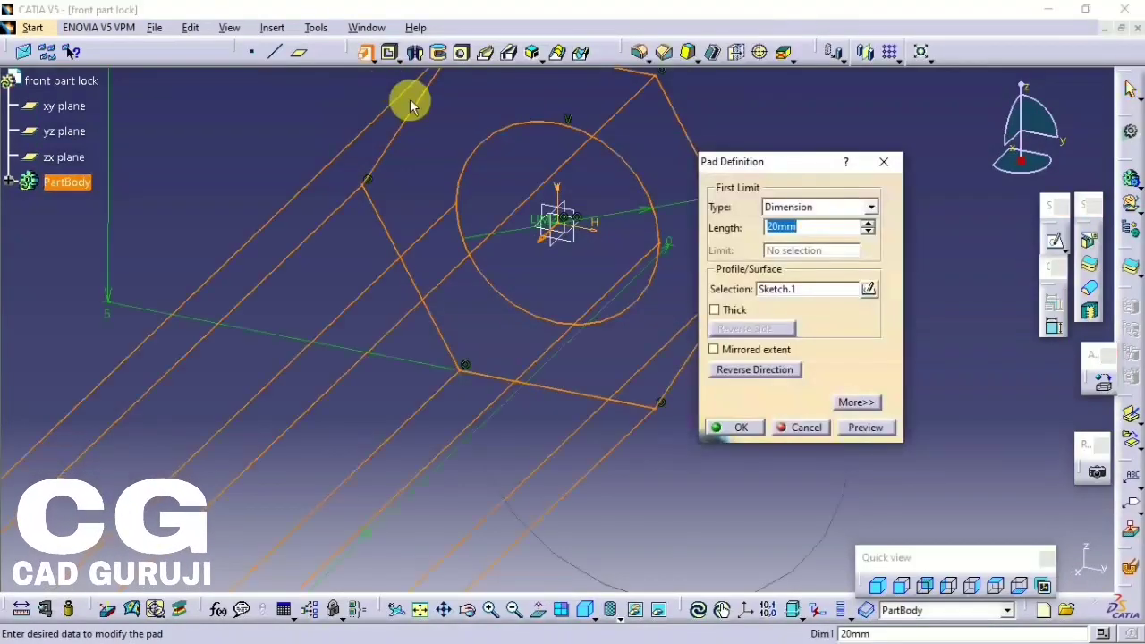
key("Return")
middle_click_drag(746, 345, 563, 174)
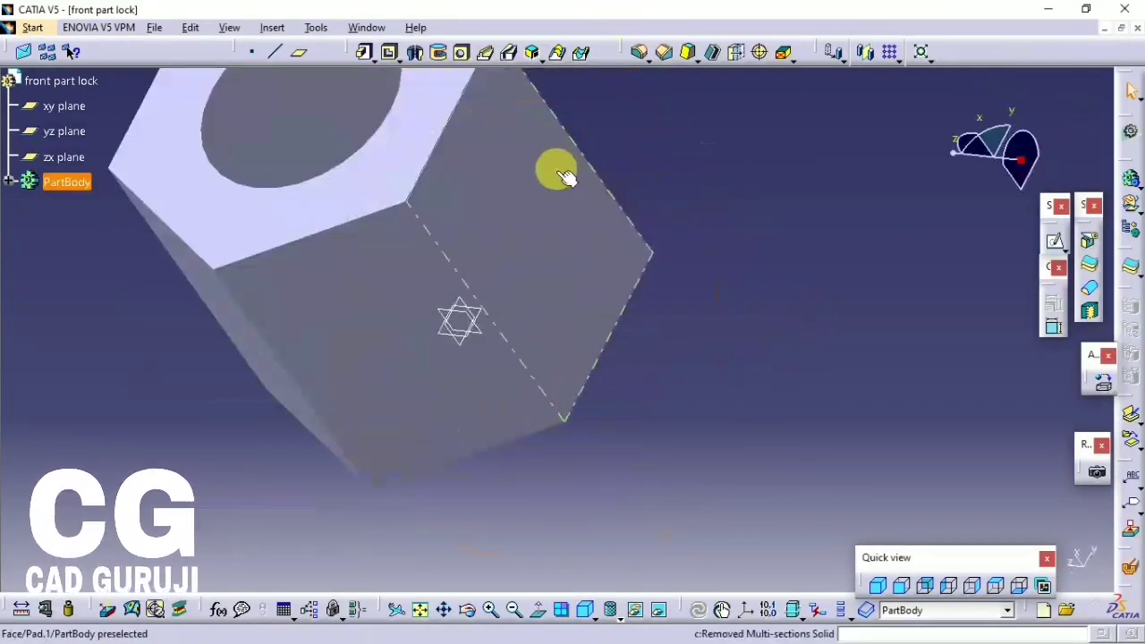
left_click(563, 174)
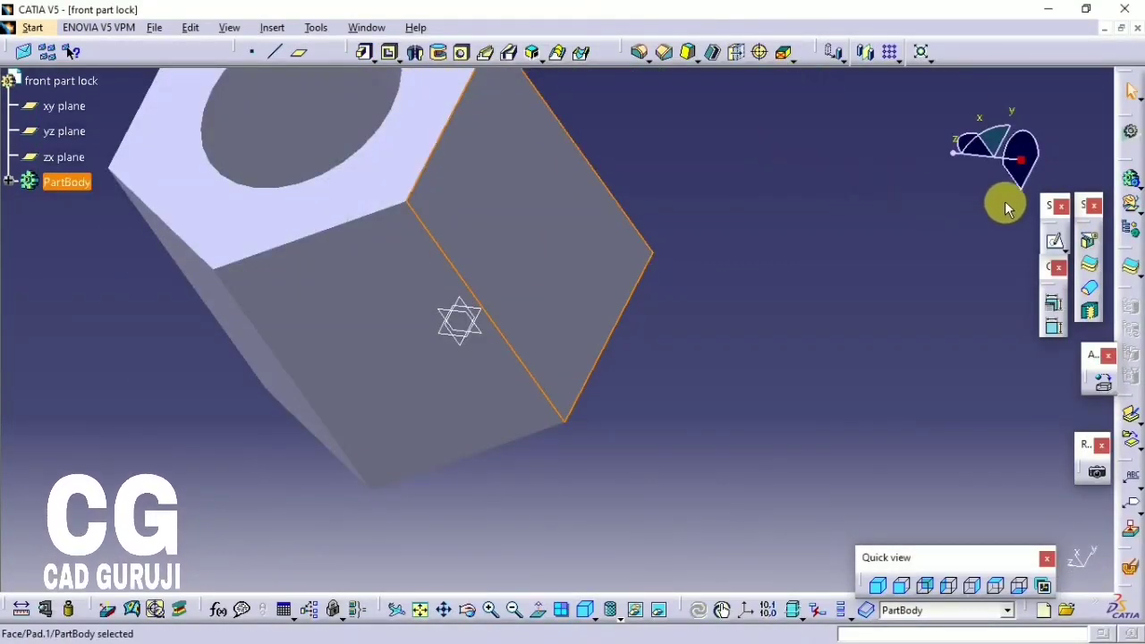
left_click(1055, 242)
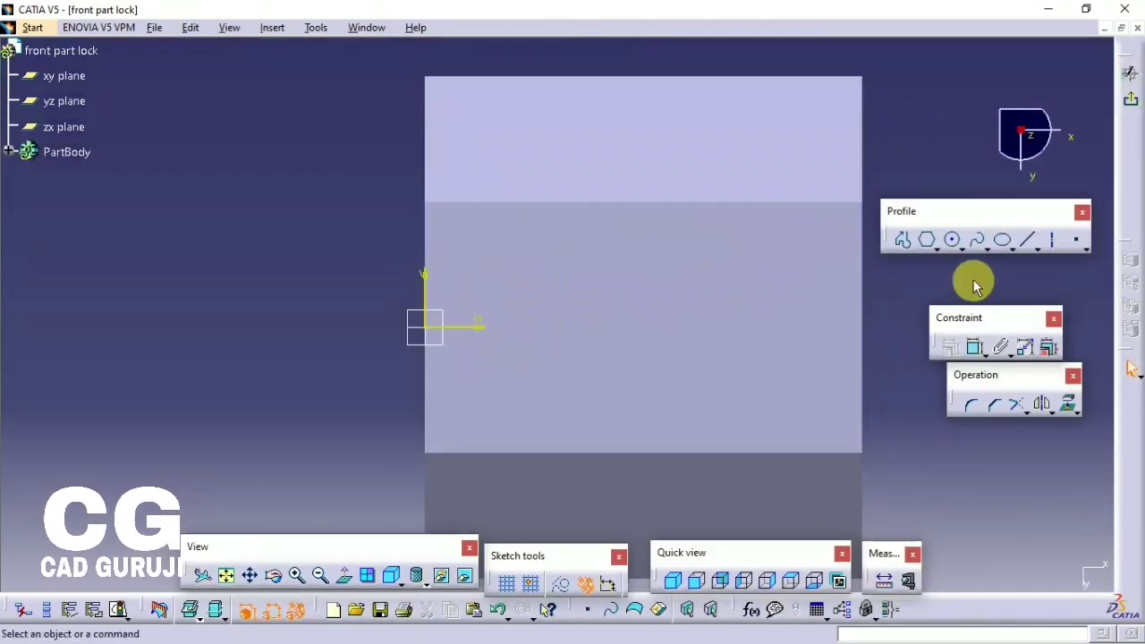
left_click(1129, 73)
- Redefine the hexagonal pad as 5 mm with mirrored extent
left_click(364, 52)
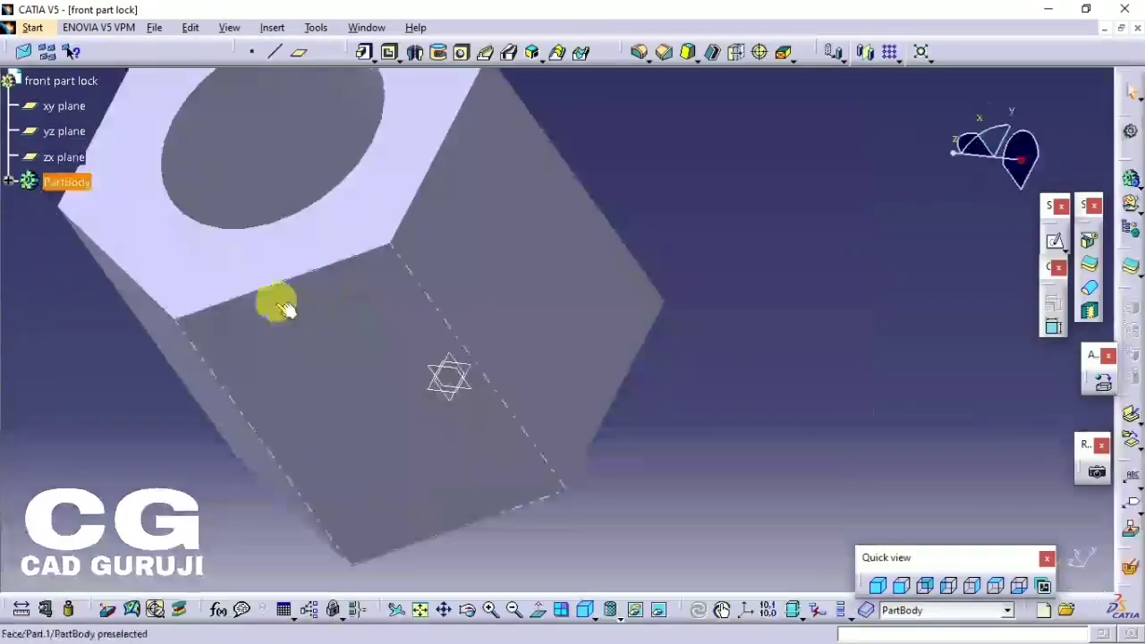
left_click(737, 350)
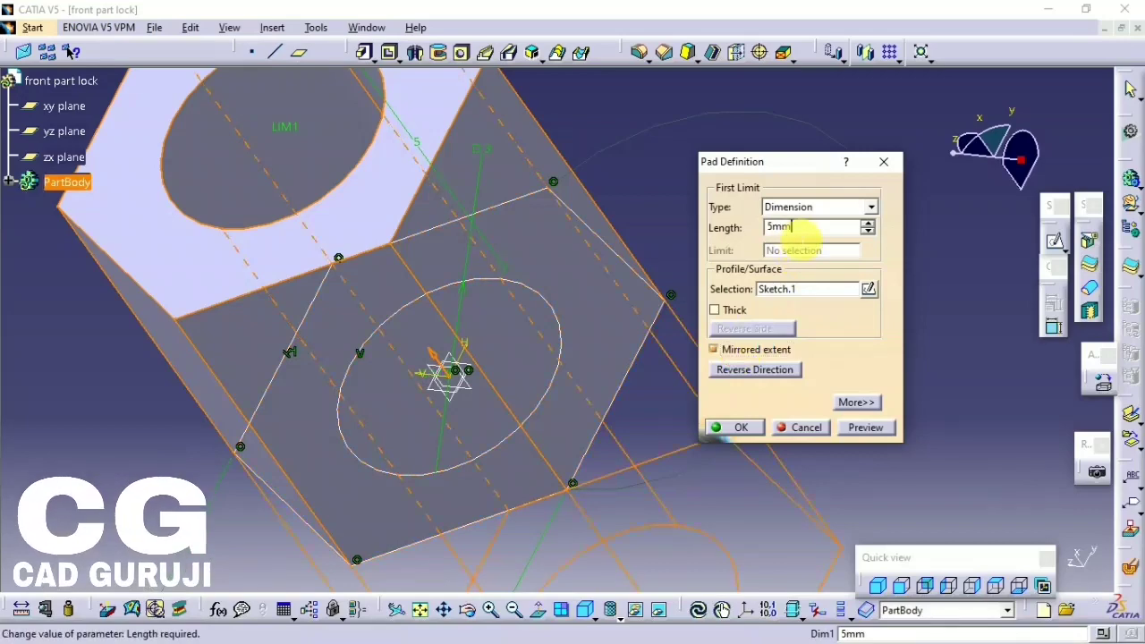
key("Return")
mouse_move(736, 223)
middle_mouse_down()
mouse_move(524, 315)
mouse_move(596, 401)
mouse_move(511, 345)
middle_mouse_up()
- Sketch a 5 mm diameter circle on a side face of the hexagonal block
left_click(495, 440)
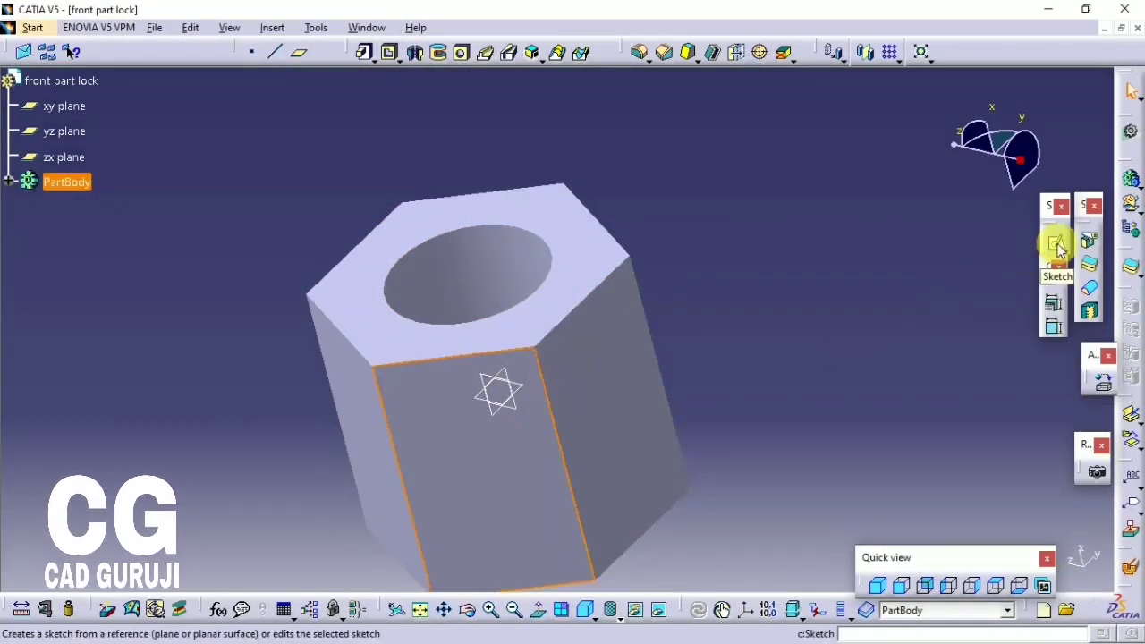
left_click(1054, 240)
left_click(953, 239)
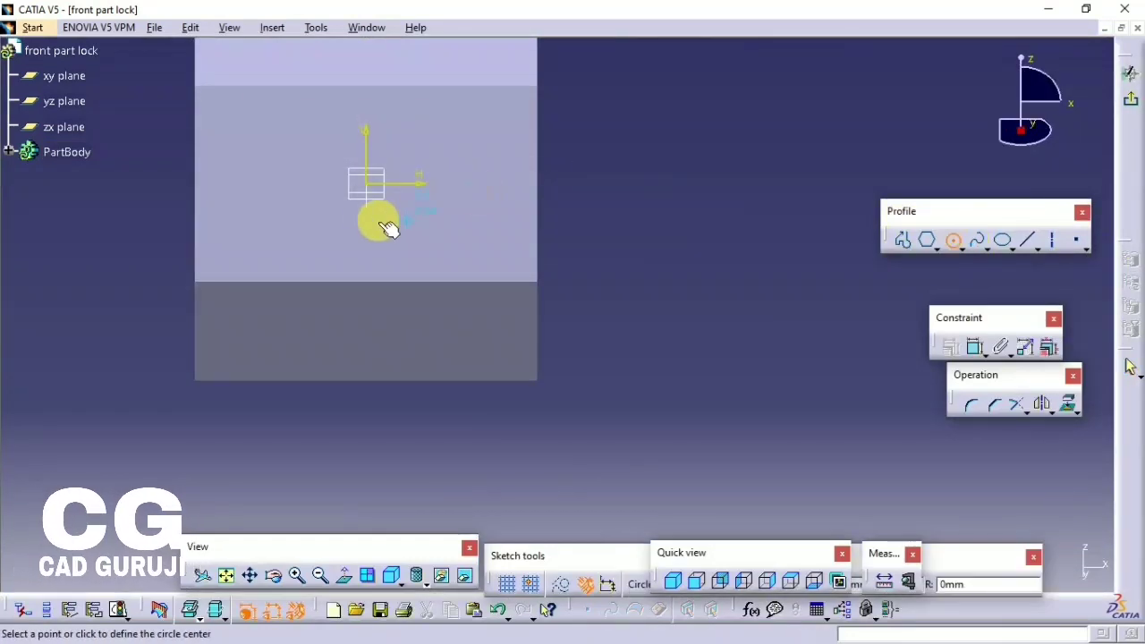
left_click(367, 185)
left_click(332, 110)
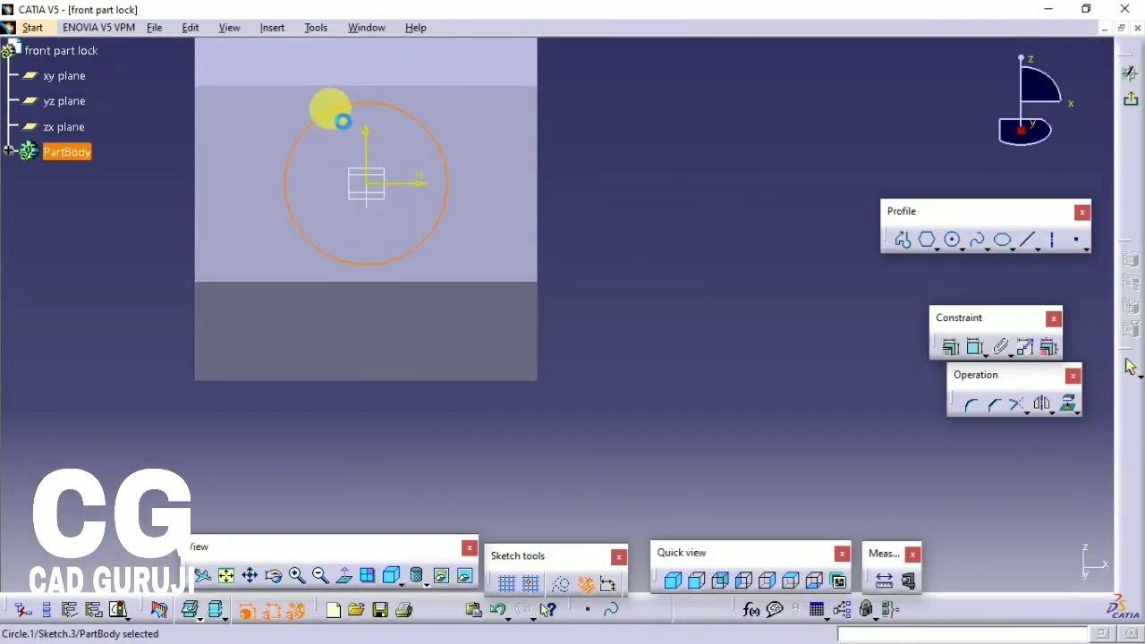
left_click(975, 347)
left_click(626, 179)
double_click(616, 166)
type("5")
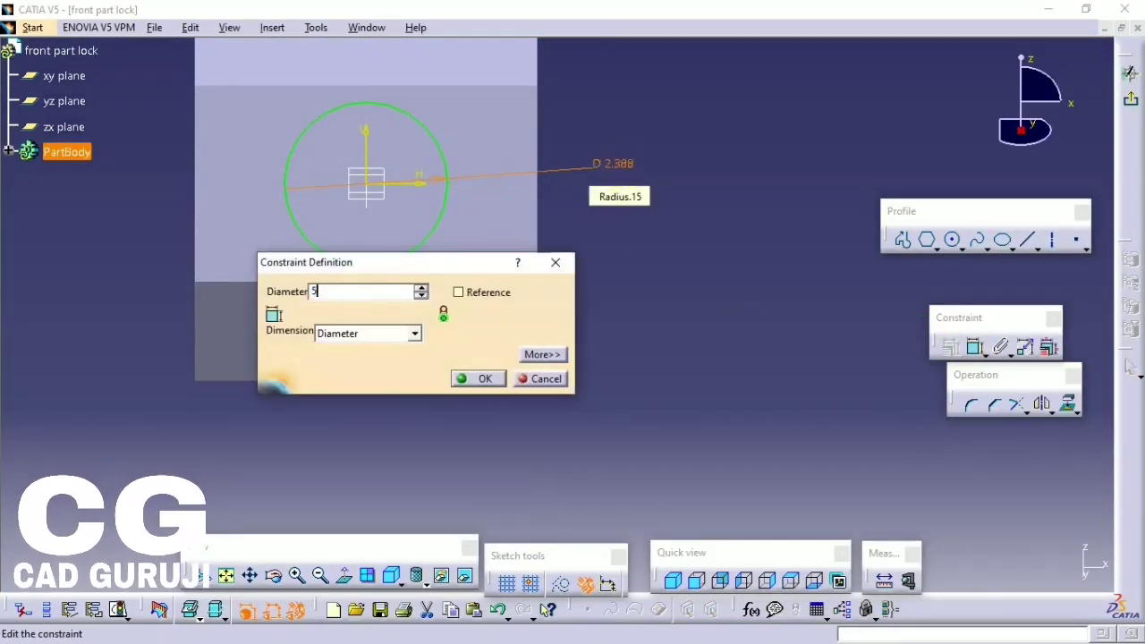
key("Return")
middle_click_drag(599, 189, 761, 319)
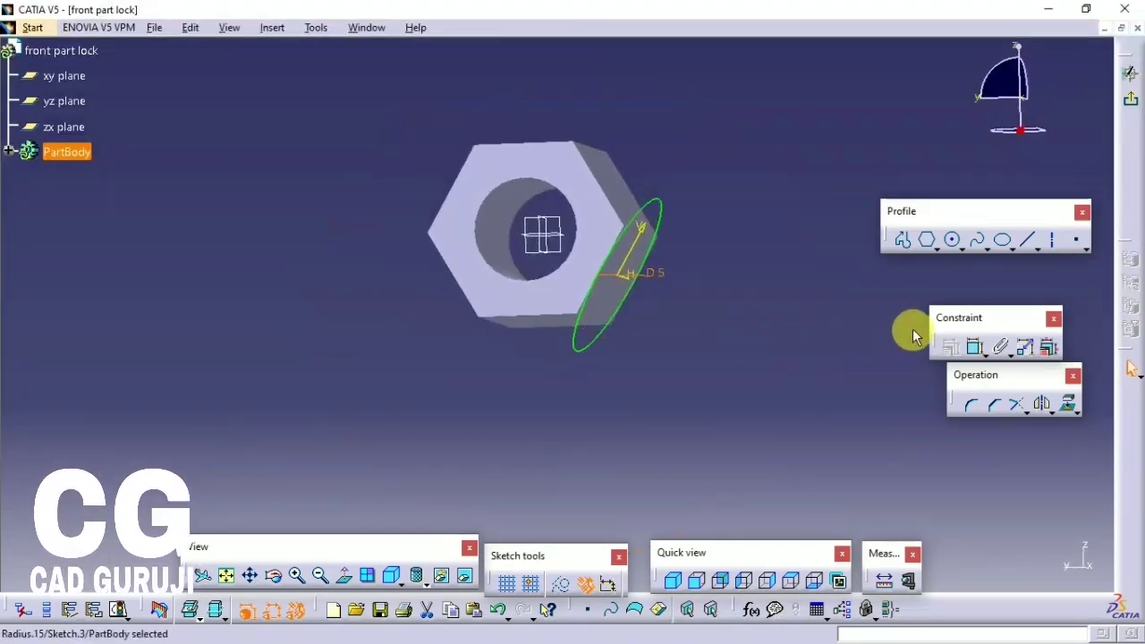
left_click(1132, 102)
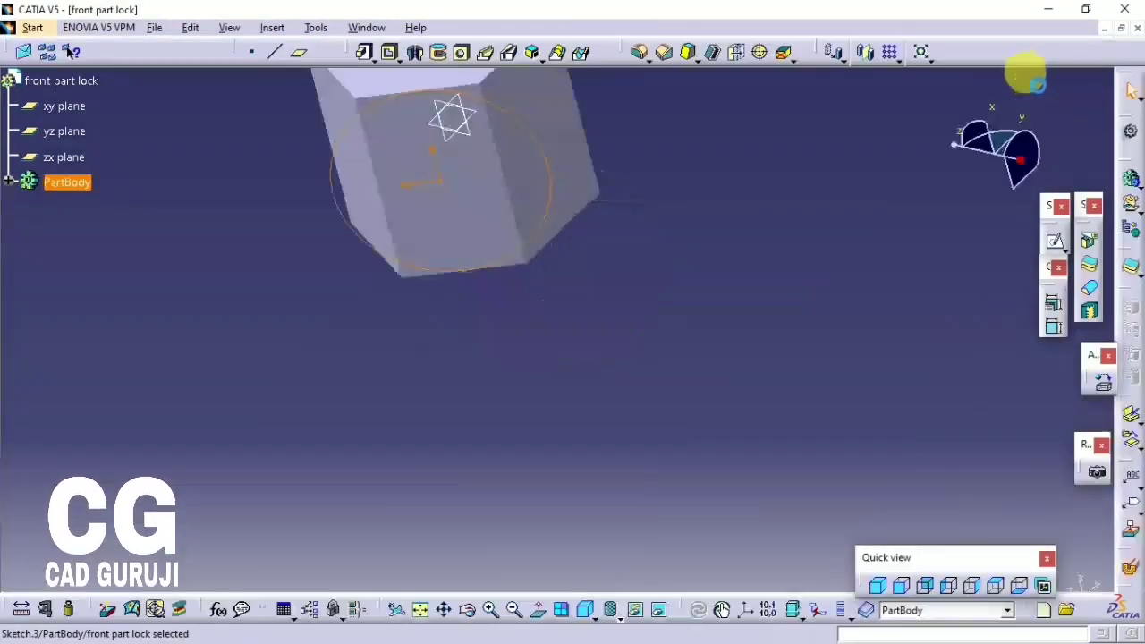
- Pad the circle 5 mm with a lengthened second limit to form a long rod
mouse_move(485, 223)
middle_mouse_down()
mouse_move(524, 205)
mouse_move(557, 153)
mouse_move(694, 290)
mouse_move(769, 259)
middle_mouse_up()
left_click(814, 228)
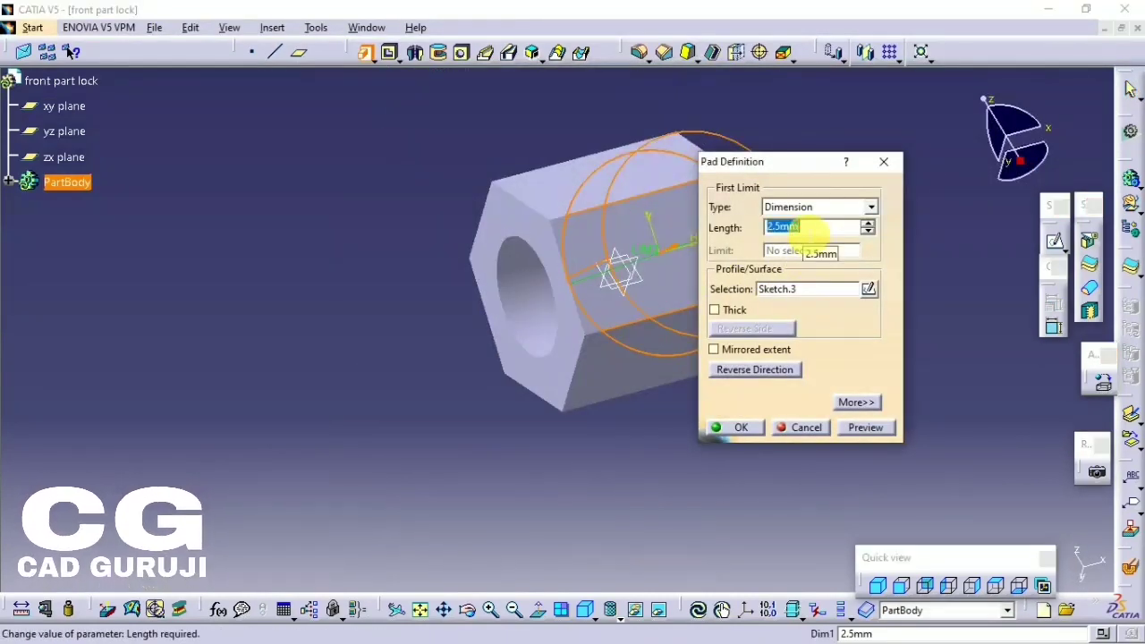
type("5")
left_click(854, 403)
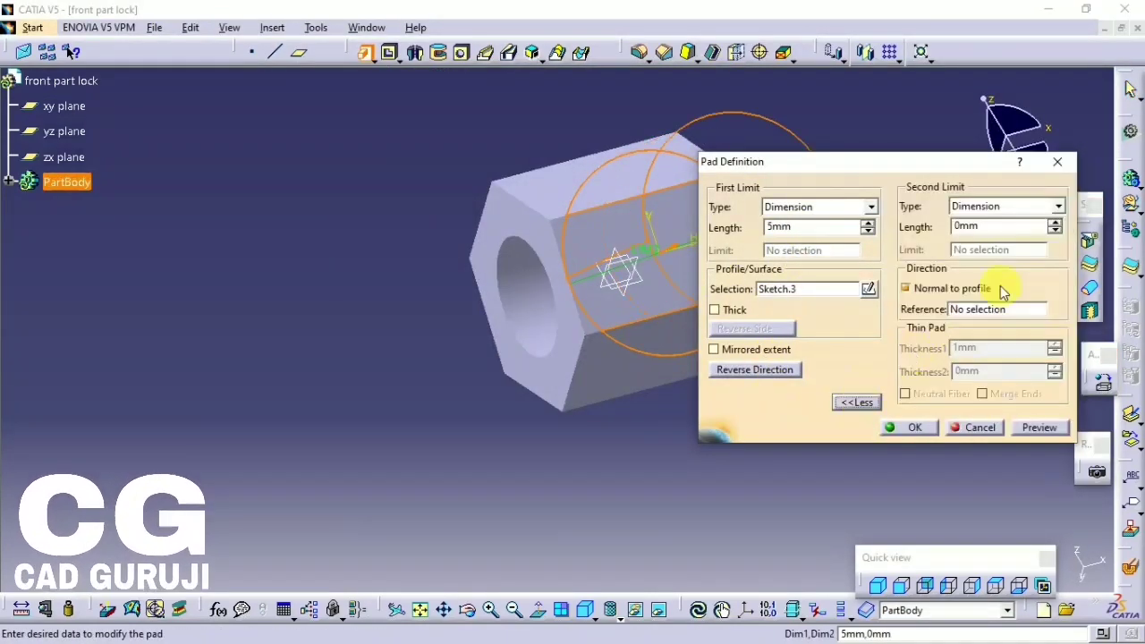
left_click(1056, 224)
left_click(1056, 225)
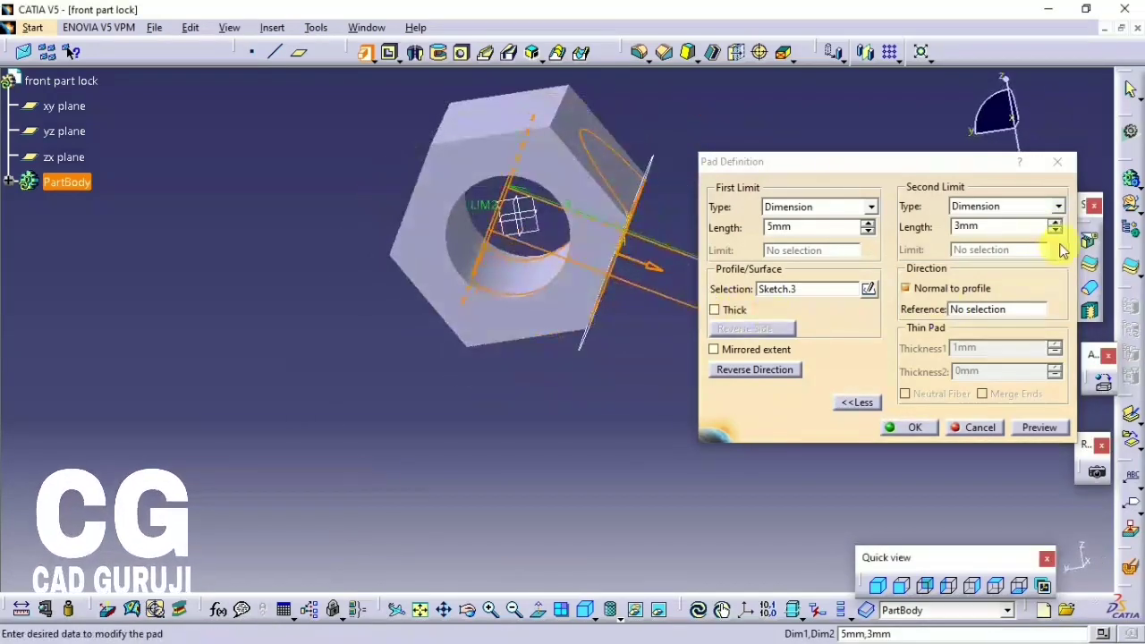
left_click(907, 429)
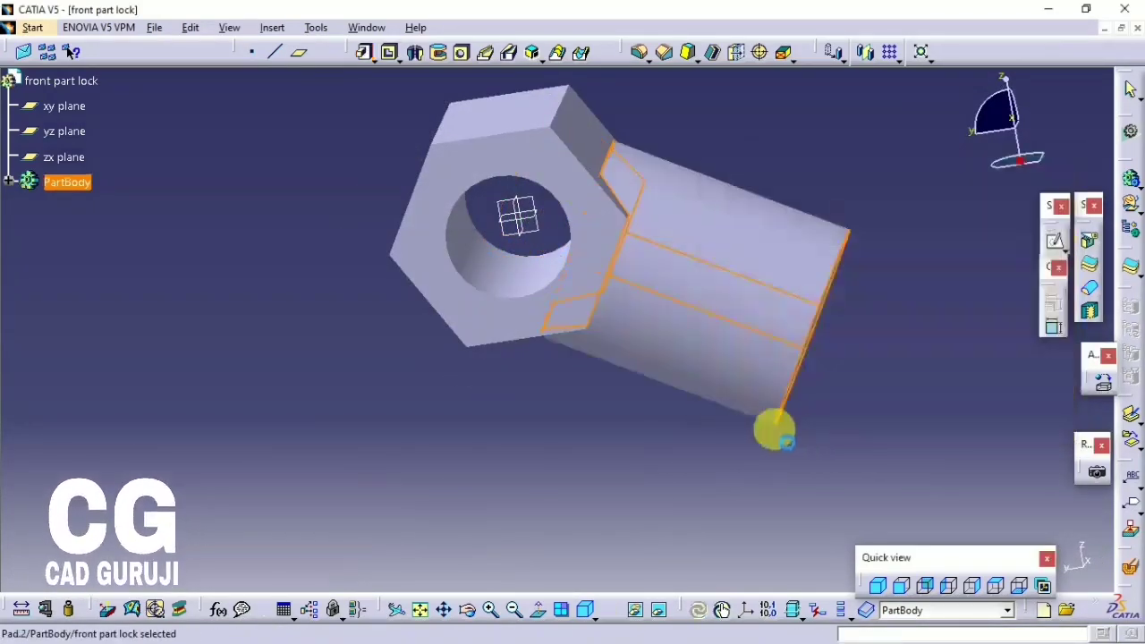
mouse_move(774, 435)
middle_mouse_down()
mouse_move(626, 229)
mouse_move(785, 209)
mouse_move(666, 412)
mouse_move(639, 366)
mouse_move(706, 464)
mouse_move(664, 475)
mouse_move(685, 480)
middle_mouse_up()
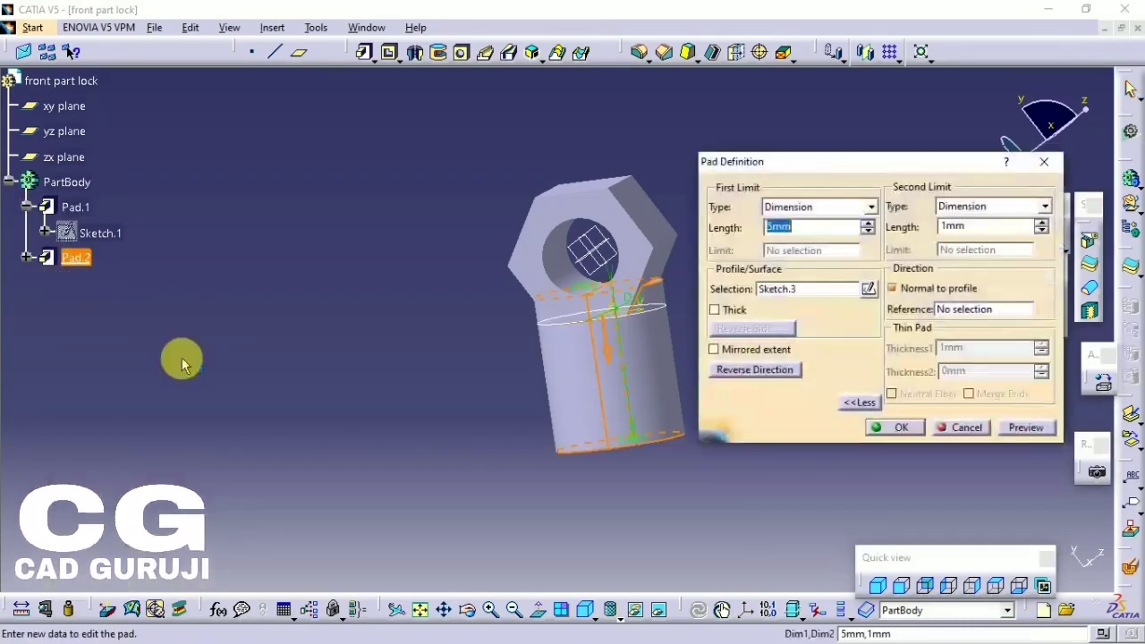
mouse_move(185, 360)
middle_mouse_down()
mouse_move(324, 427)
mouse_move(669, 327)
mouse_move(810, 331)
middle_mouse_up()
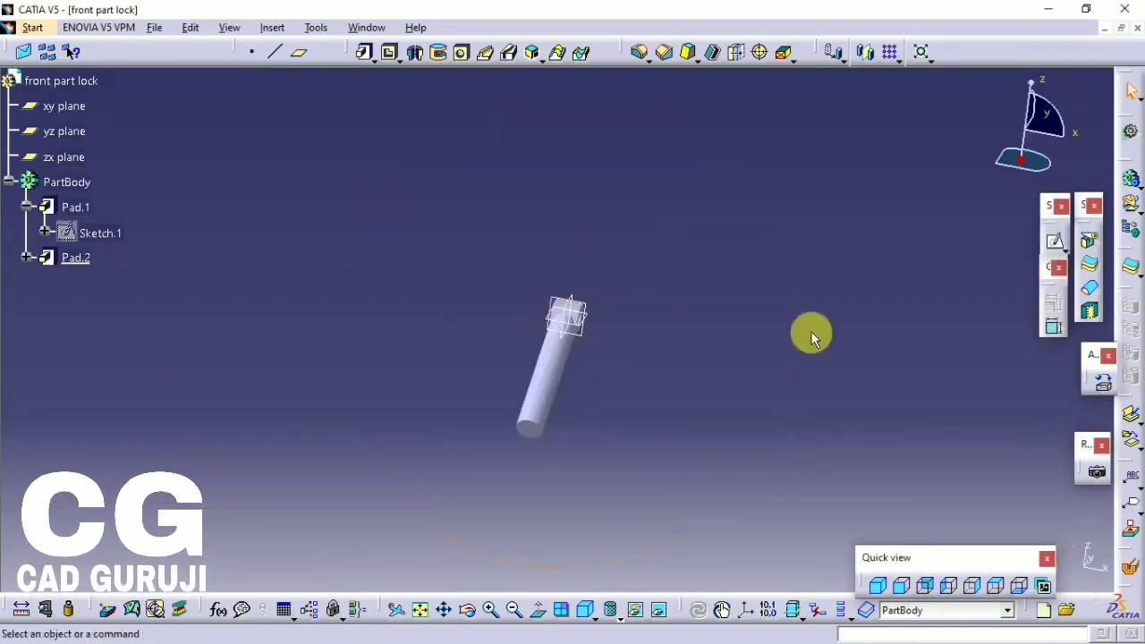
- Apply the Aluminium material from the Metal library to the lock pin part
left_click(1100, 387)
left_click(662, 146)
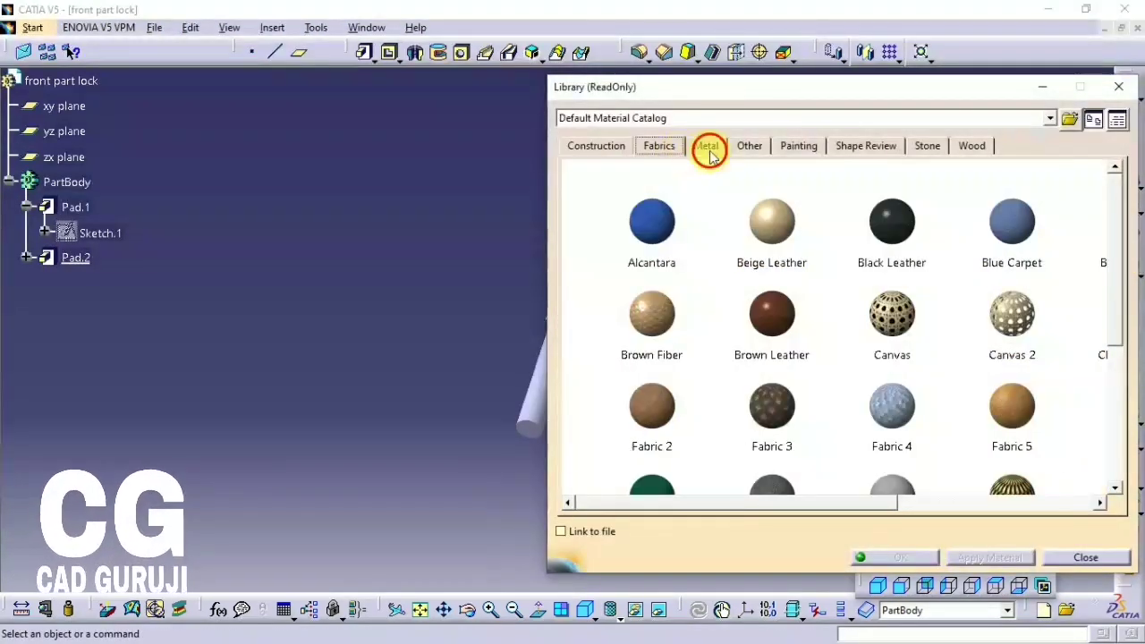
left_click(705, 145)
left_click(642, 237)
left_click_drag(646, 253, 539, 384)
left_click(900, 557)
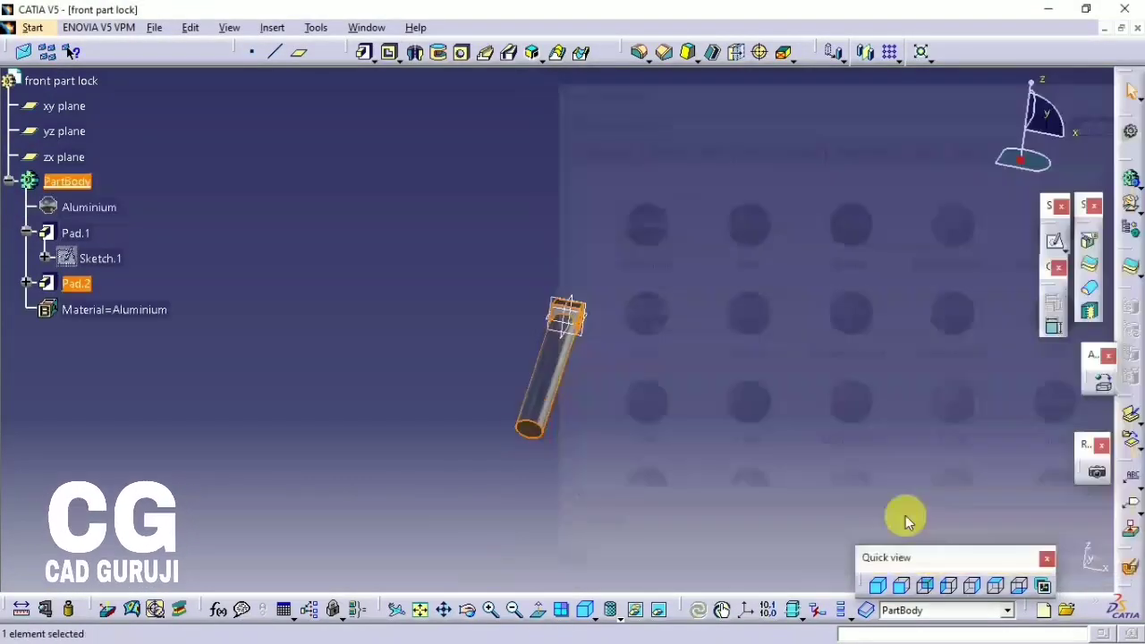
- Brighten Aluminium rendering to ambient 0.81, diffuse 0.67, reflectivity 0.64, and save as front part lock
double_click(85, 206)
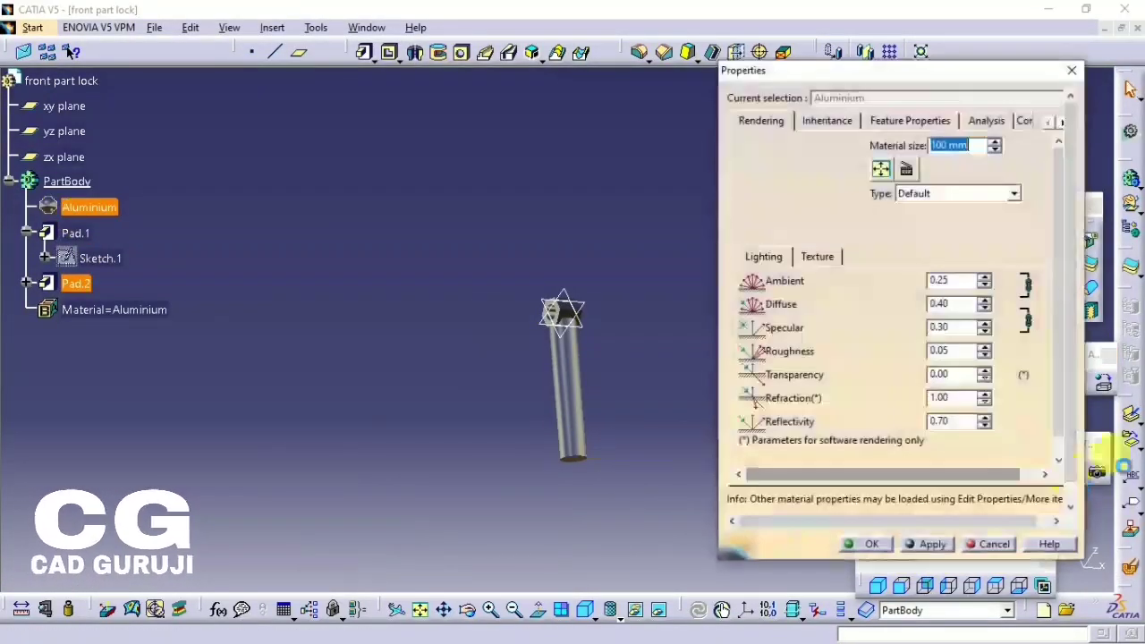
left_click_drag(870, 306, 889, 306)
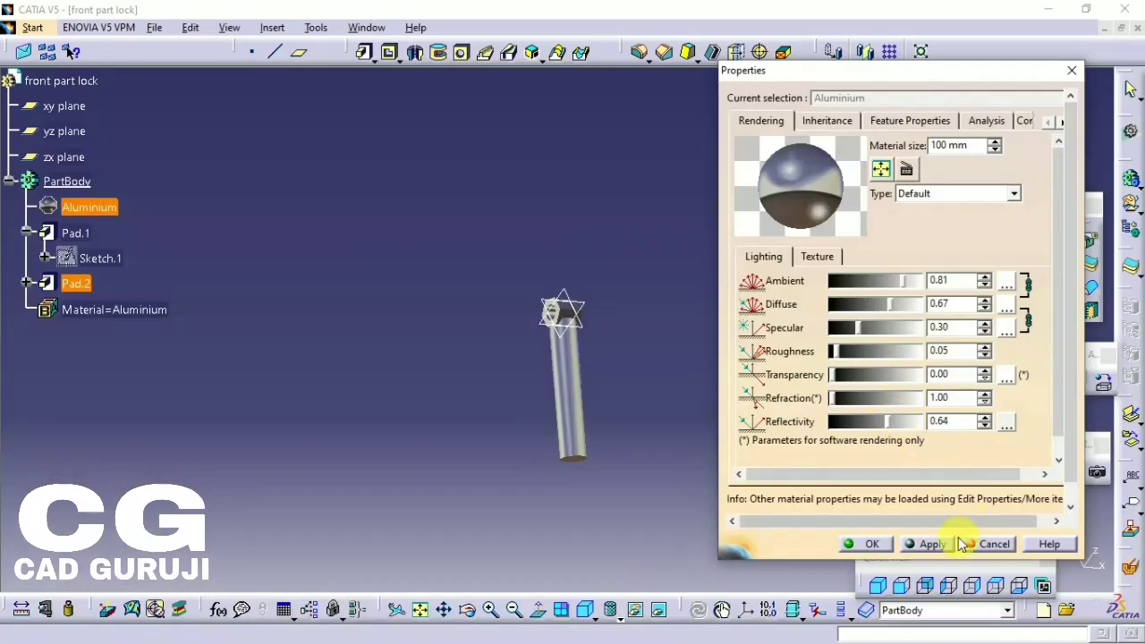
left_click(866, 544)
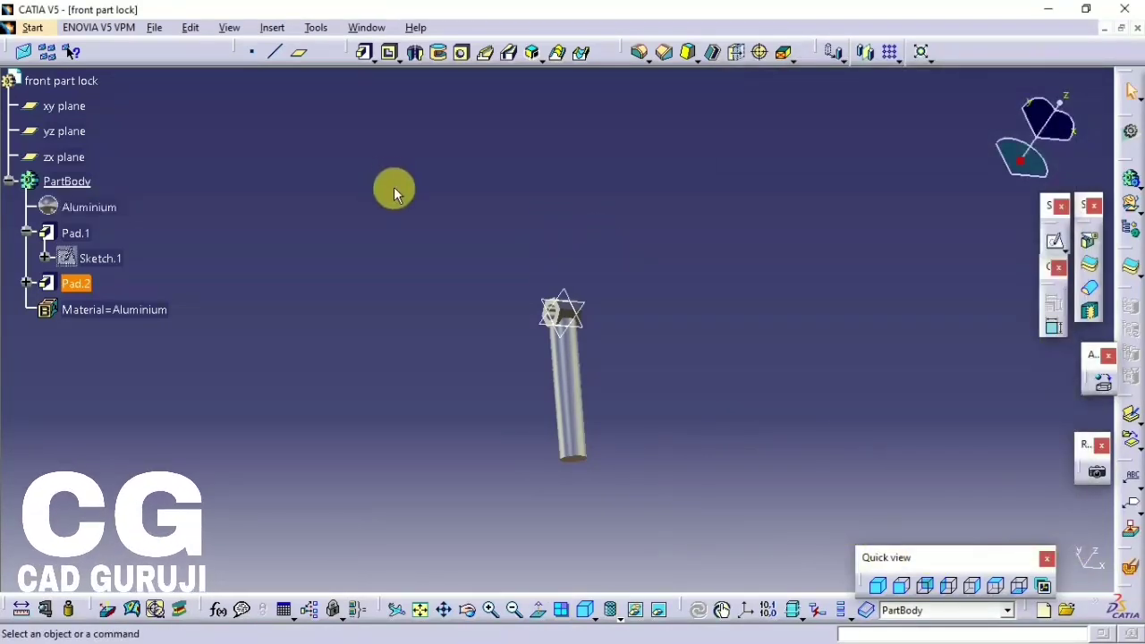
key("ctrl+s")
left_click(816, 475)
- Switch to the front part window and create a new Part Design part named front key
left_click(366, 28)
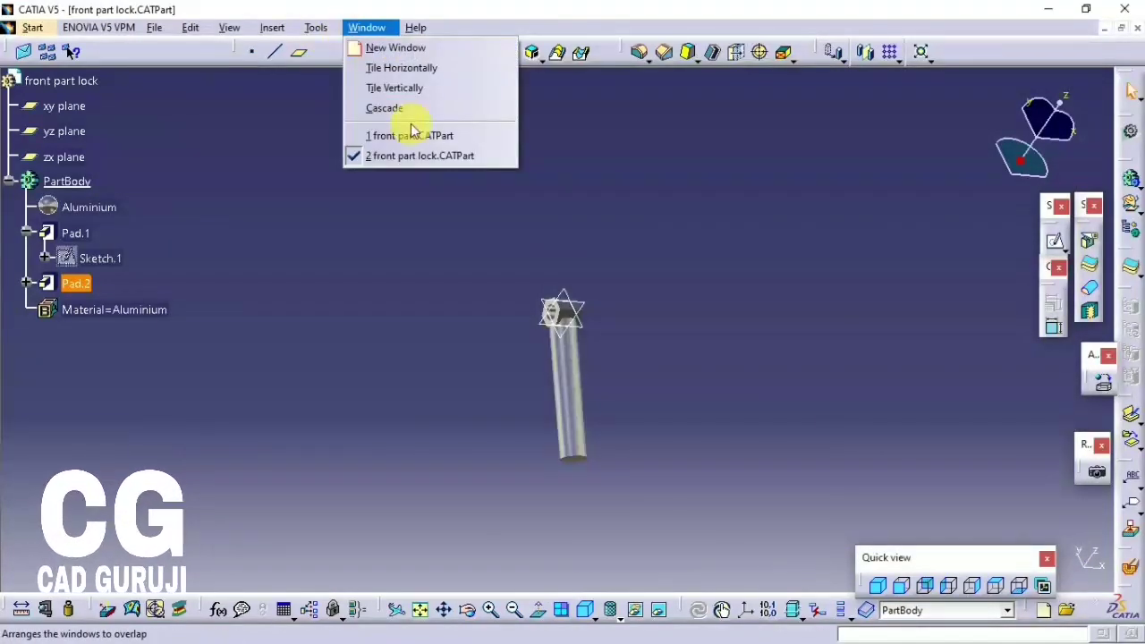
left_click(413, 135)
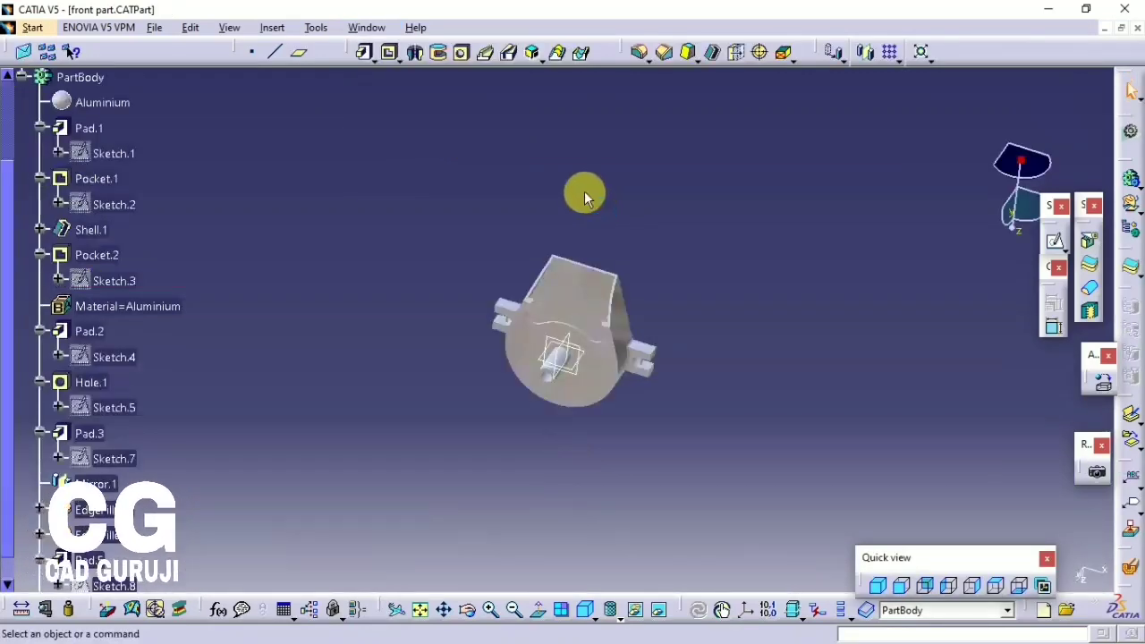
left_click(33, 27)
left_click(282, 70)
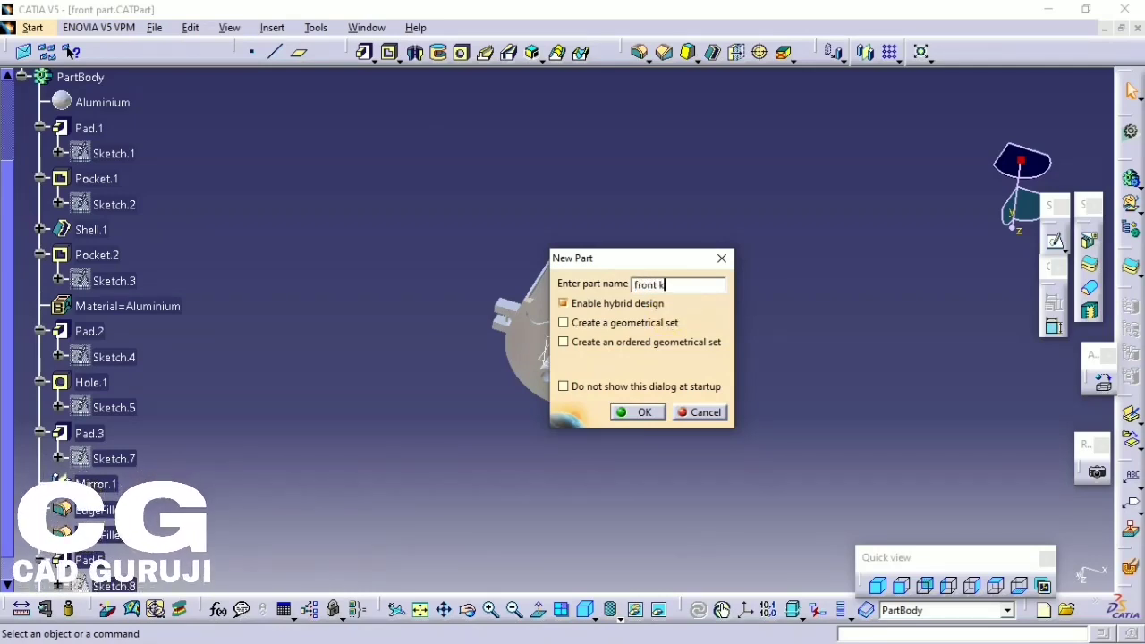
key("Return")
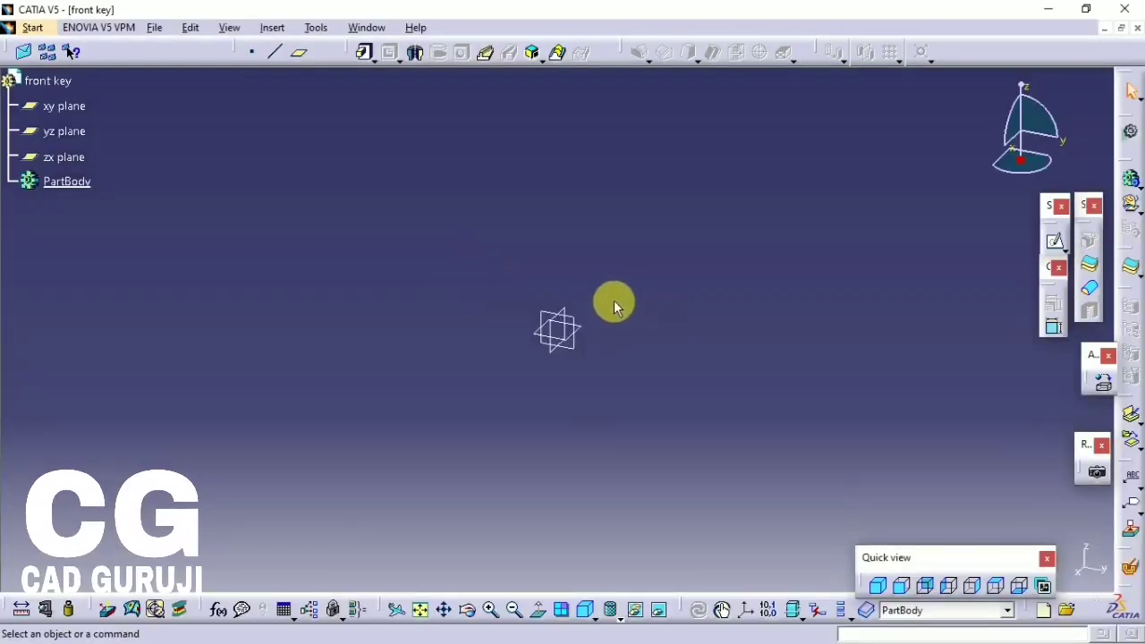
- Sketch a circle on the xy plane and dimension its diameter to 18 mm
left_click(583, 333)
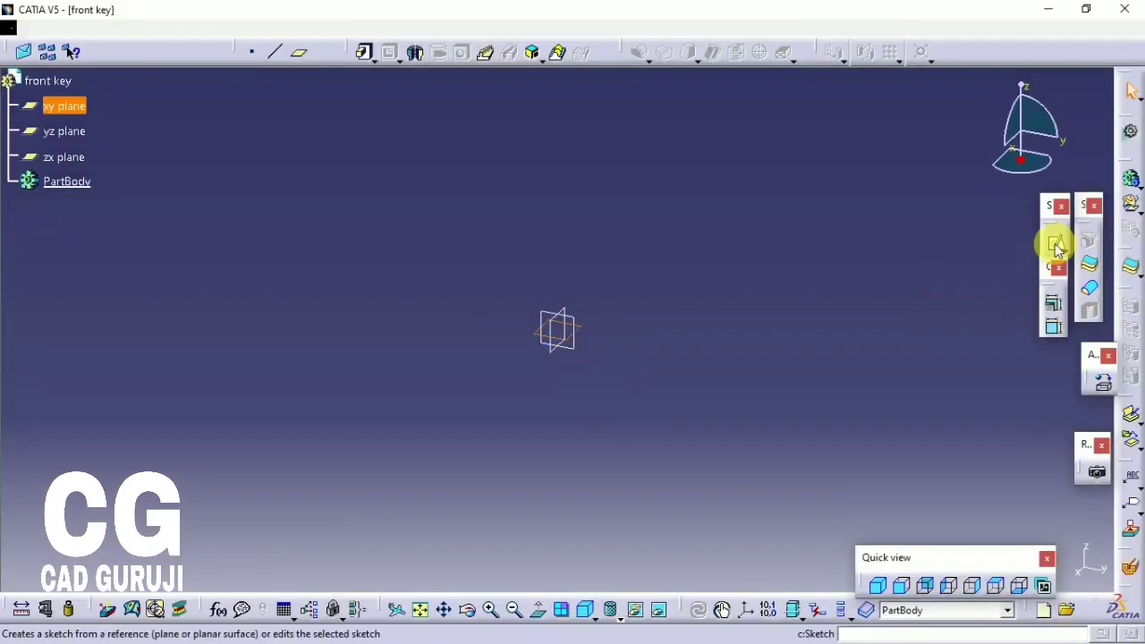
left_click(1054, 242)
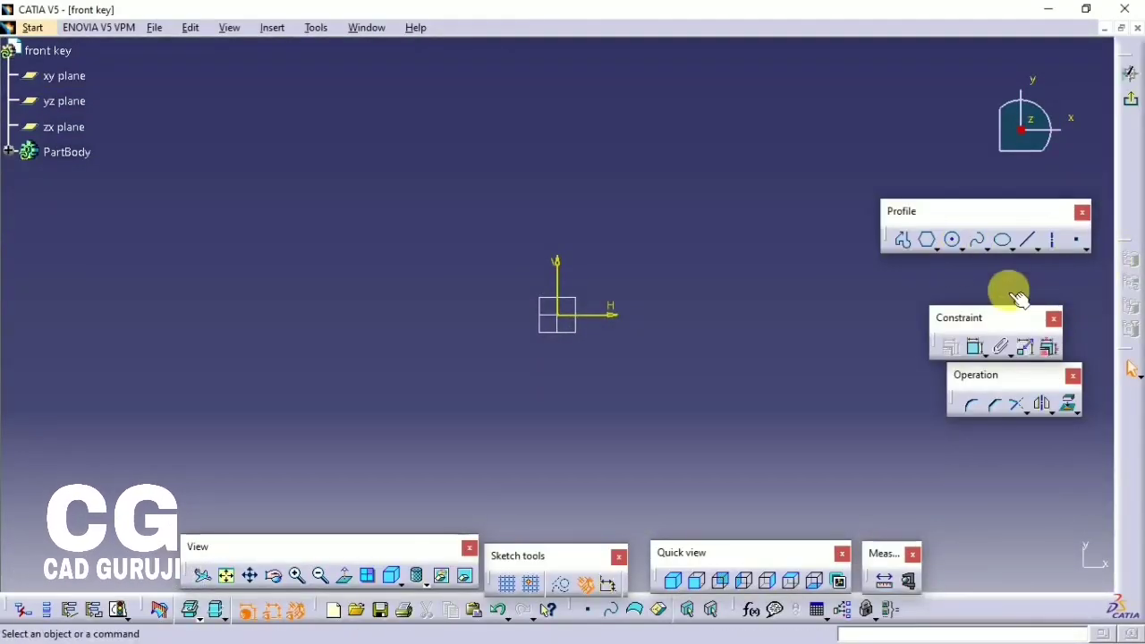
left_click(953, 240)
left_click(557, 313)
left_click(556, 261)
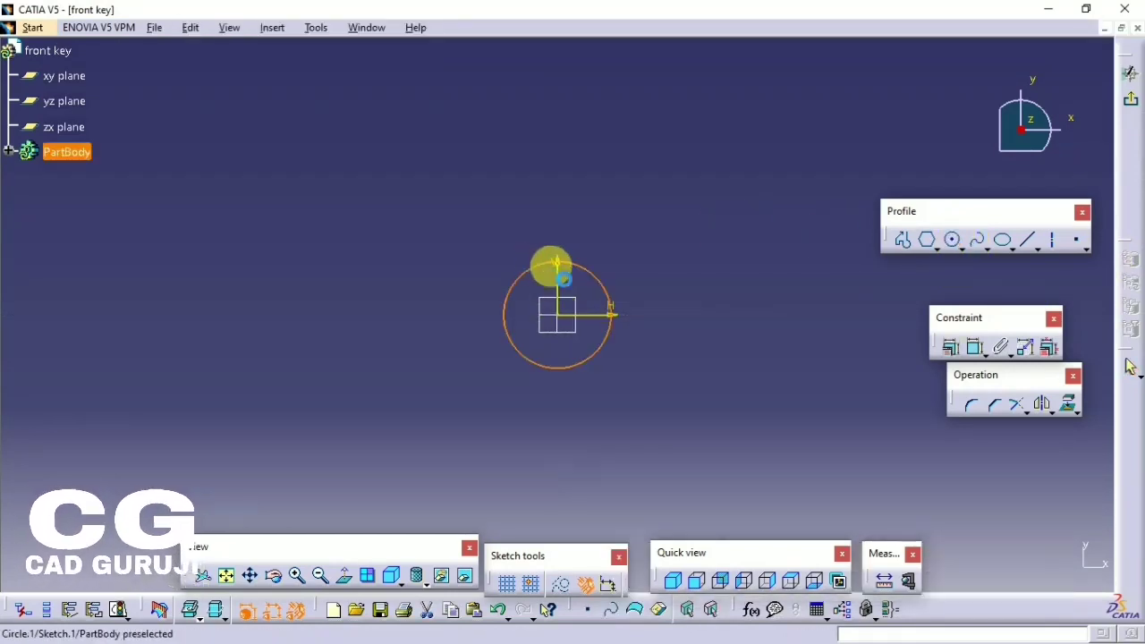
left_click(556, 261)
left_click(975, 347)
double_click(662, 308)
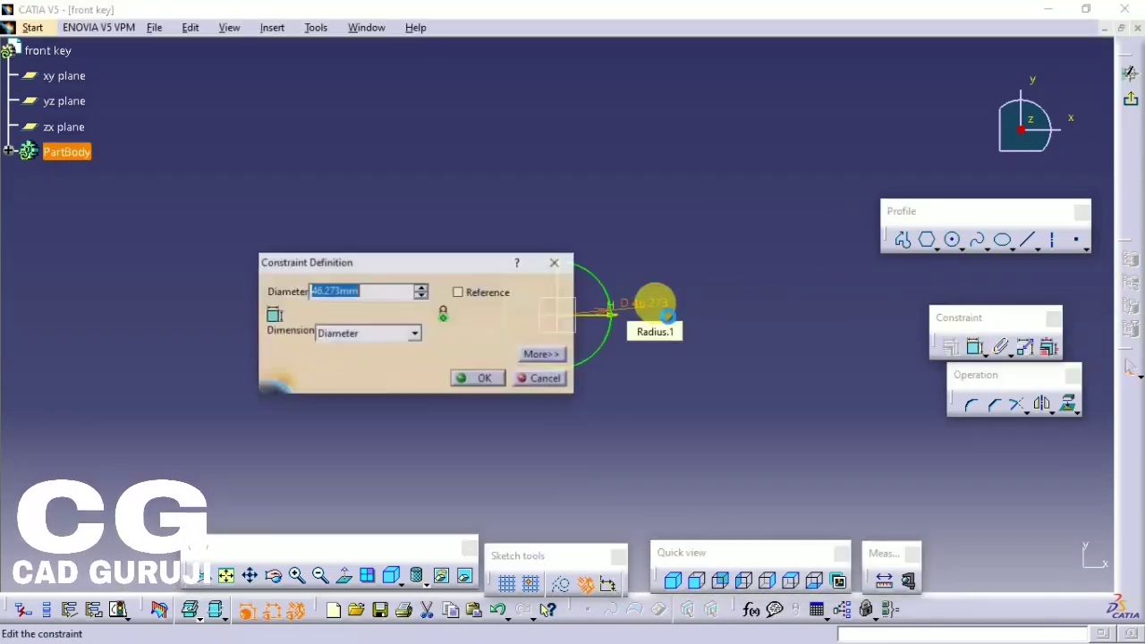
type("18")
key("Return")
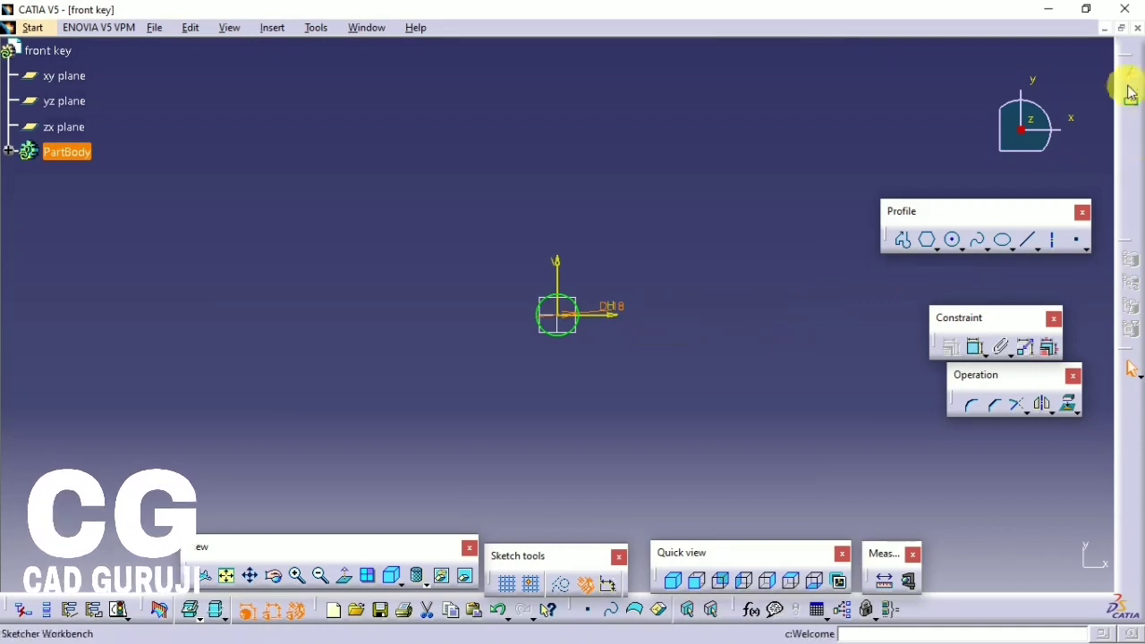
left_click(1130, 93)
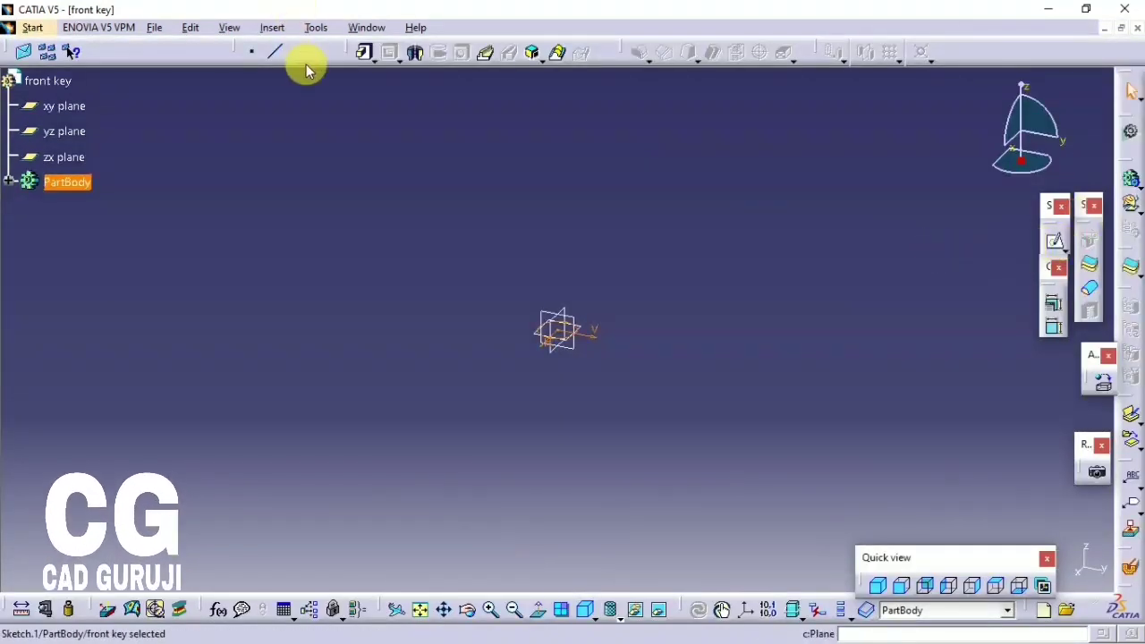
- Create a reference plane offset 10 mm from the xy plane
left_click(301, 53)
left_click(544, 332)
left_click(735, 253)
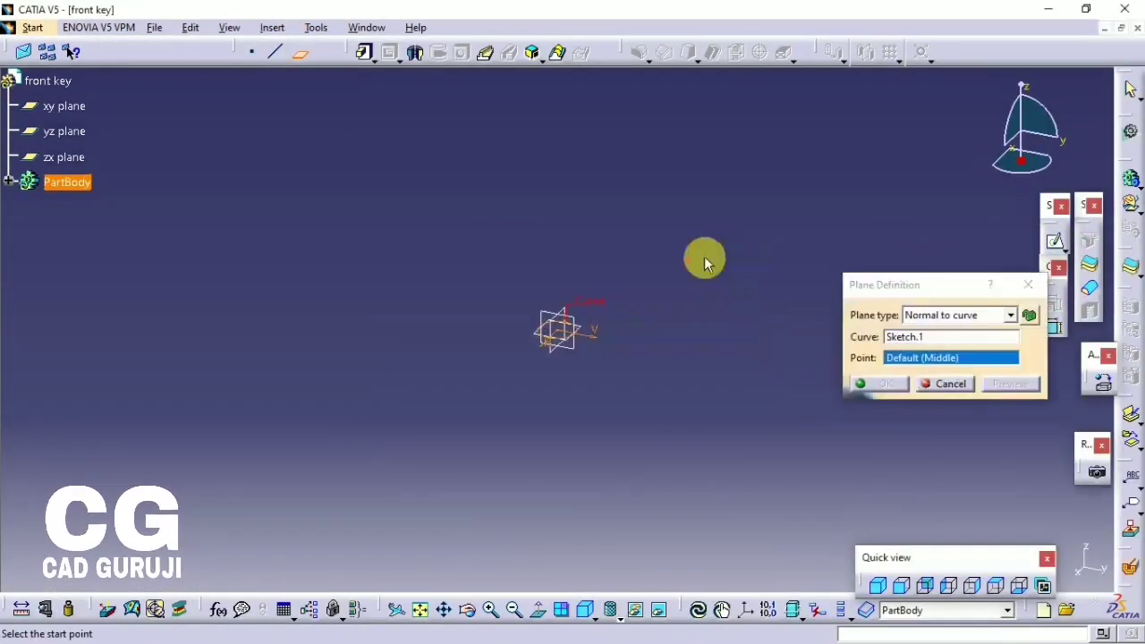
left_click(1037, 283)
left_click(301, 53)
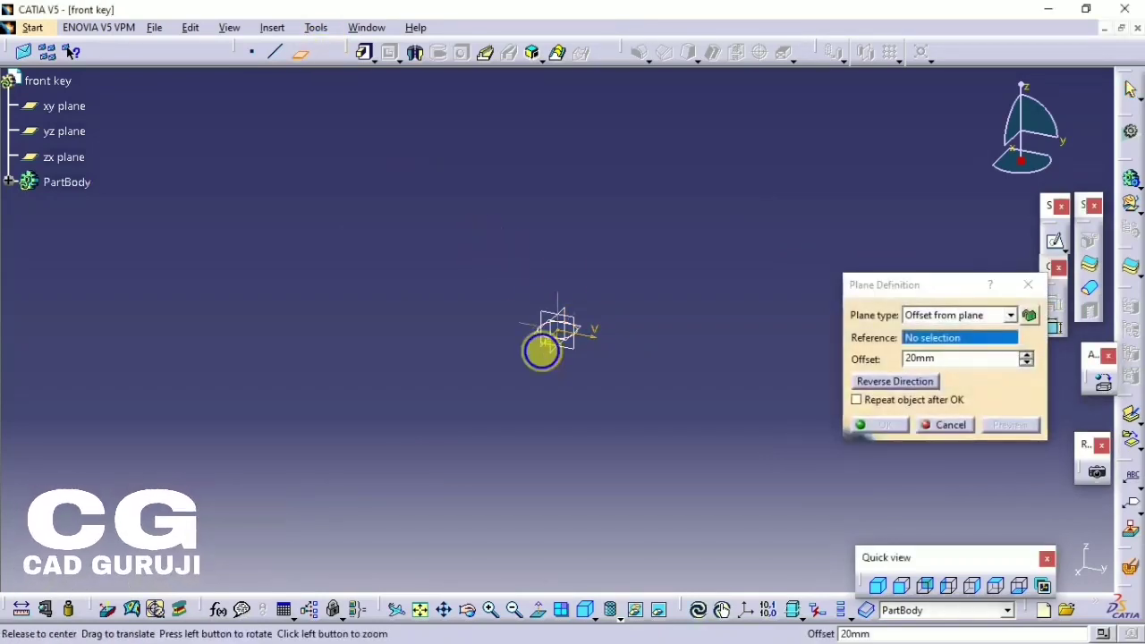
left_click(524, 332)
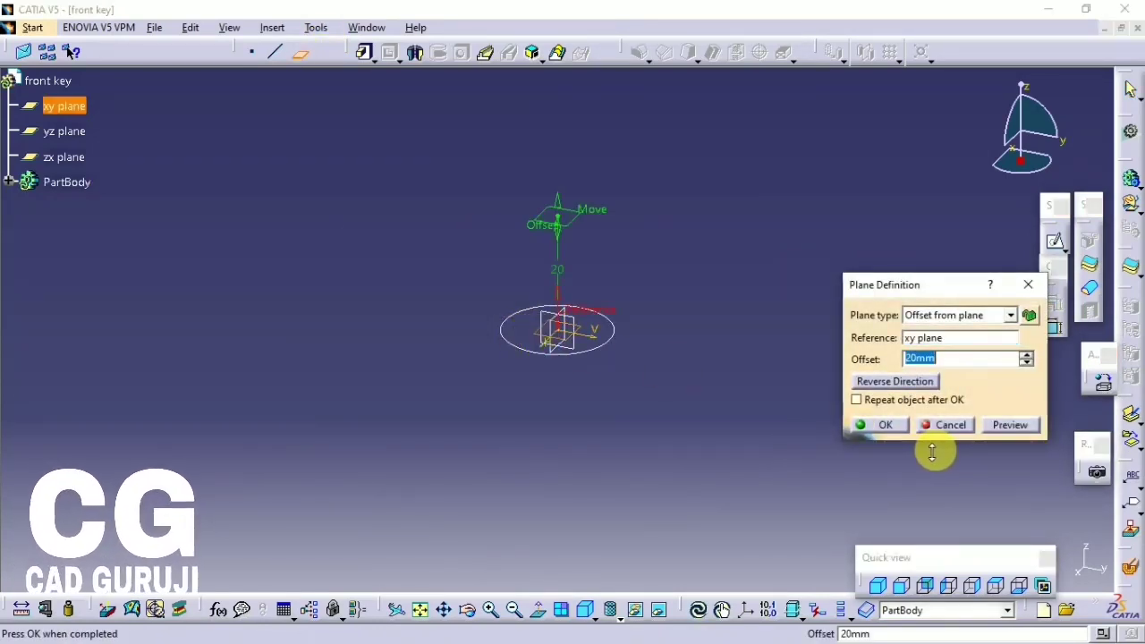
left_click_drag(557, 228, 579, 279)
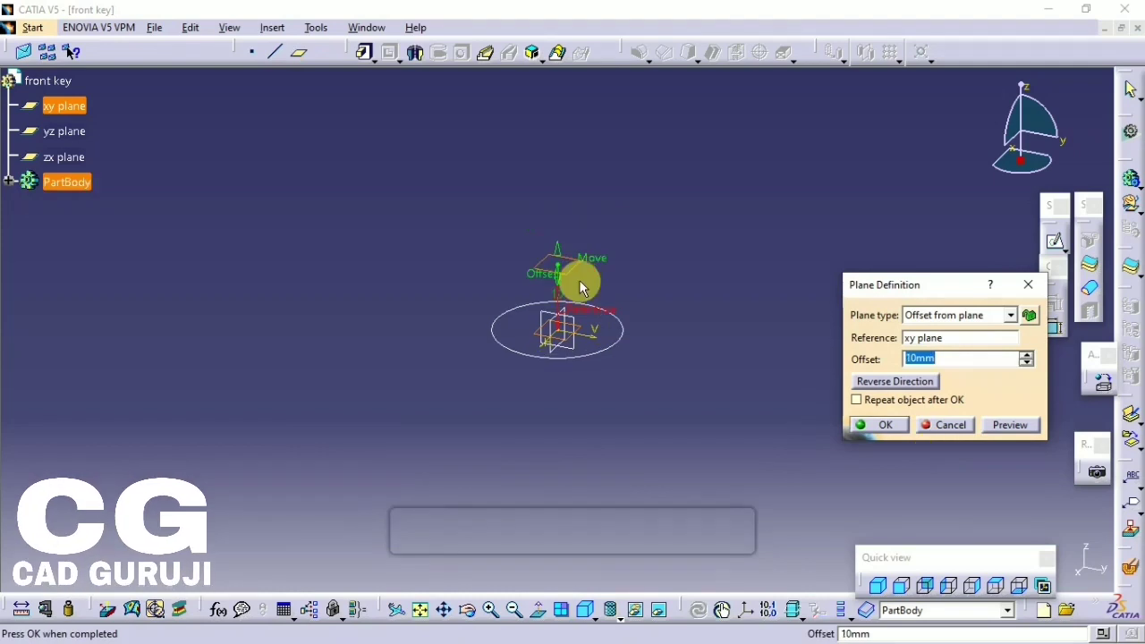
left_click(901, 426)
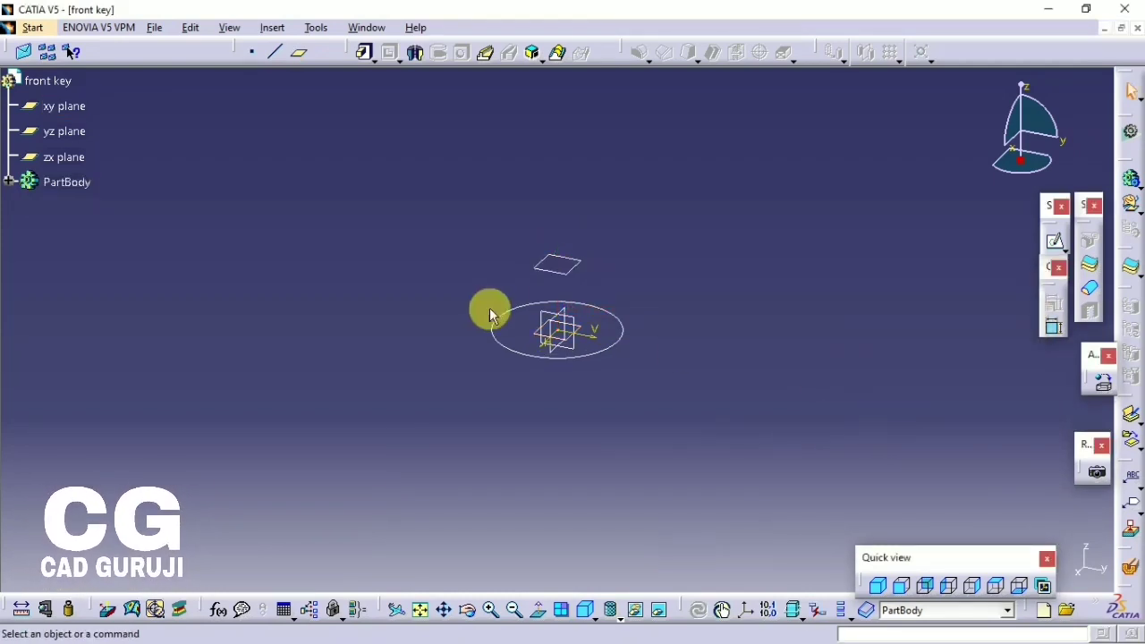
- Sketch a 12 mm diameter circle on the offset plane and exit the sketch
left_click(556, 265)
left_click(1055, 242)
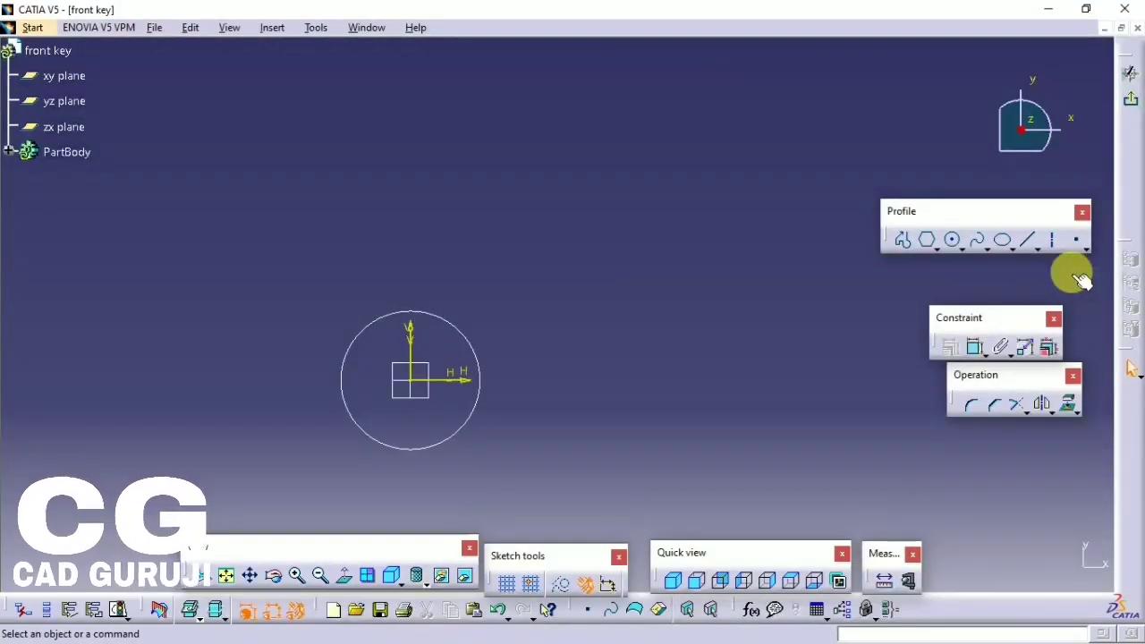
left_click(952, 240)
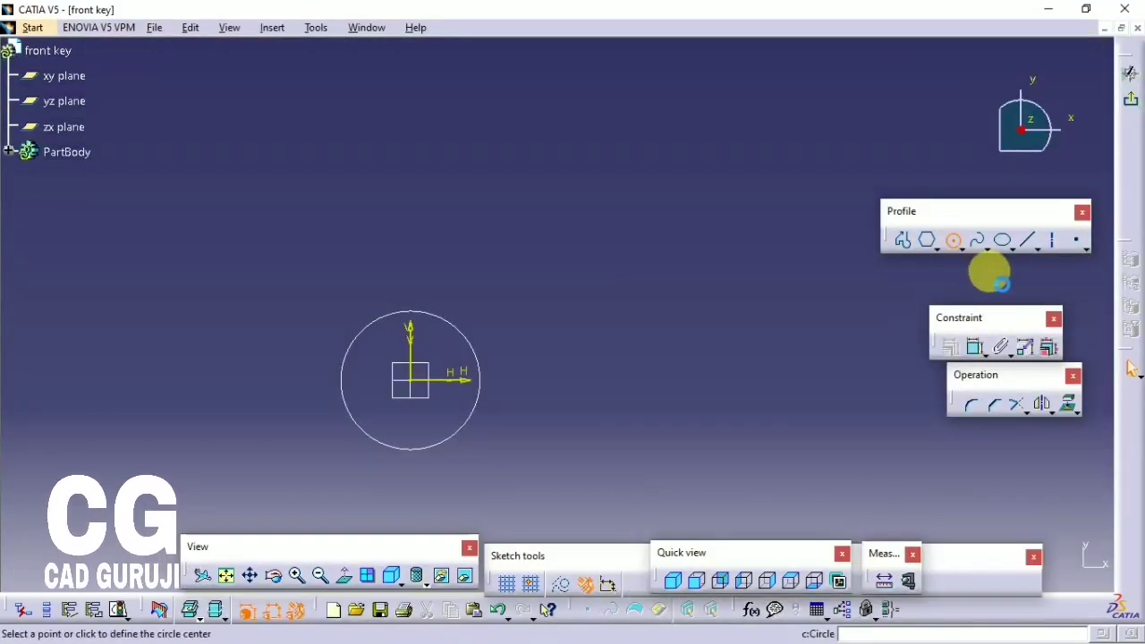
left_click(417, 384)
left_click(390, 343)
left_click(975, 347)
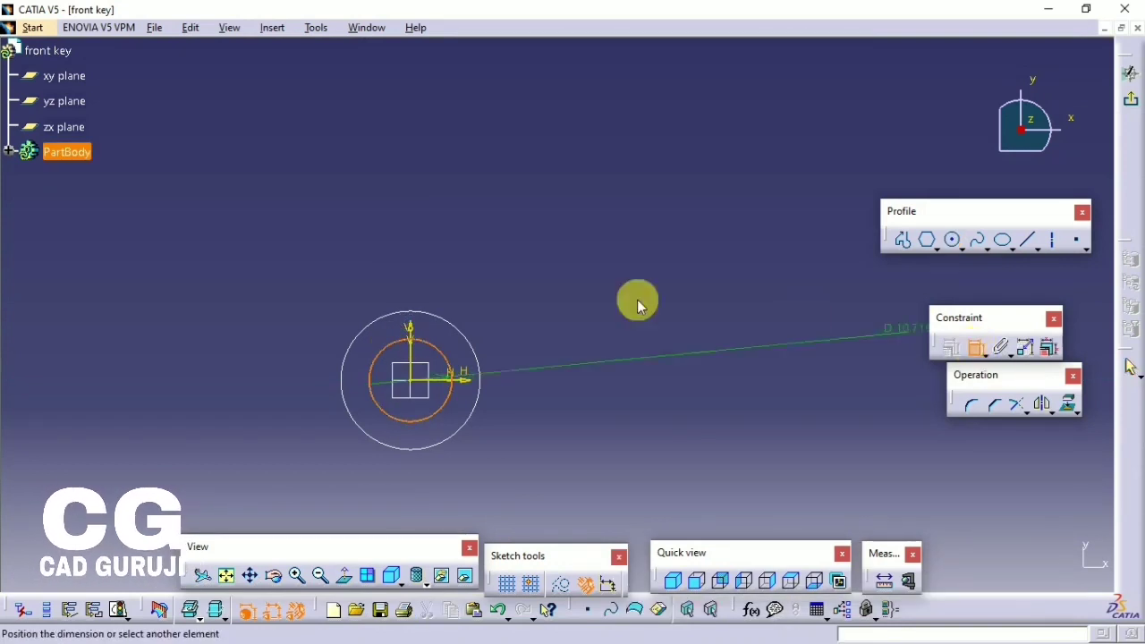
double_click(506, 340)
type("15")
key("Return")
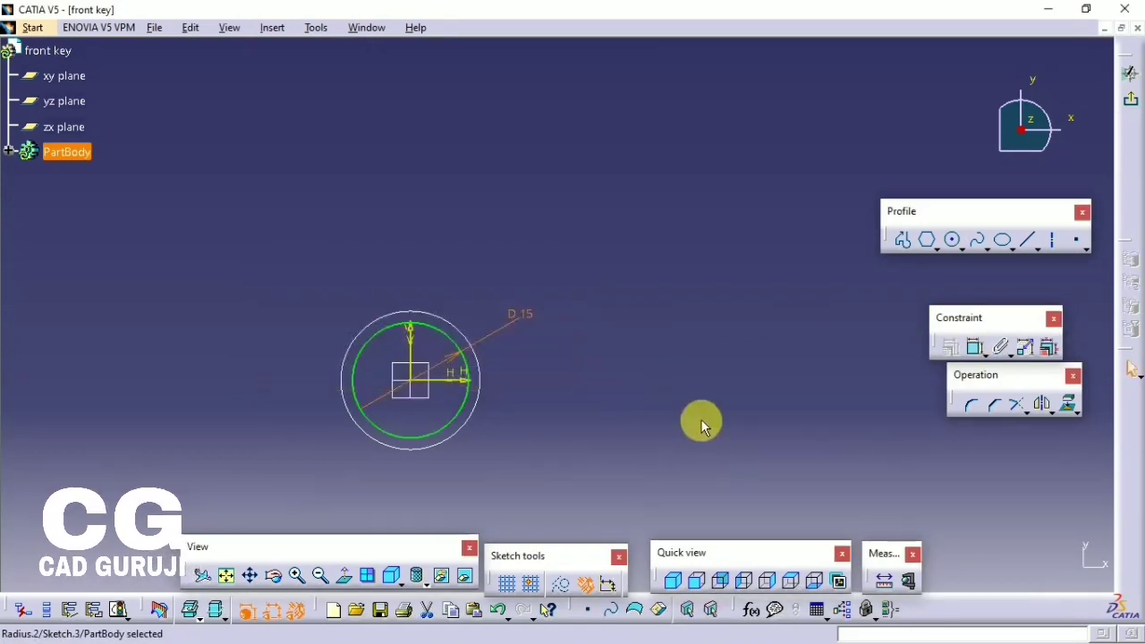
double_click(527, 319)
type("12")
key("Return")
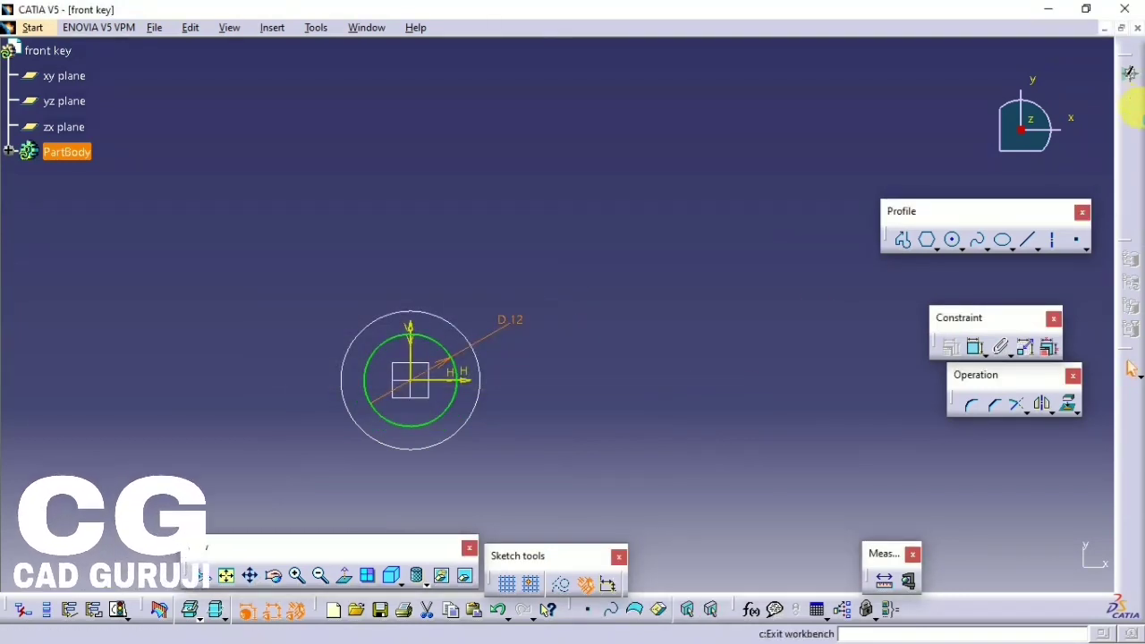
left_click(1130, 105)
mouse_move(511, 396)
middle_mouse_down()
mouse_move(567, 388)
mouse_move(582, 334)
mouse_move(543, 336)
middle_mouse_up()
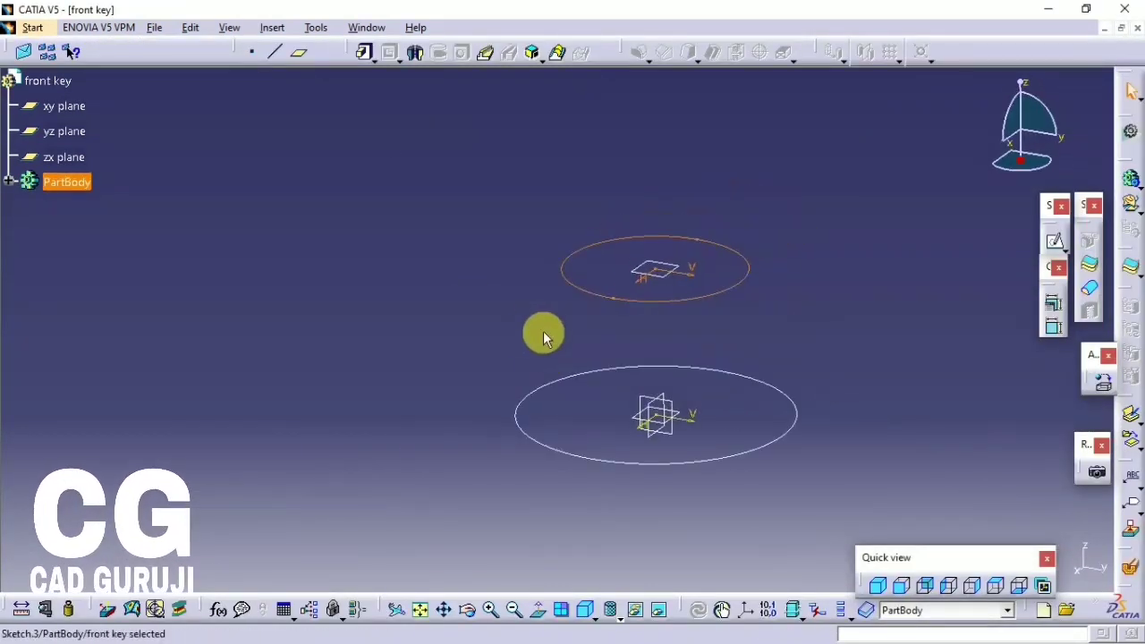
- Loft a tapered solid between the 18 mm and 12 mm circles
left_click(556, 52)
left_click(542, 385)
left_click(662, 300)
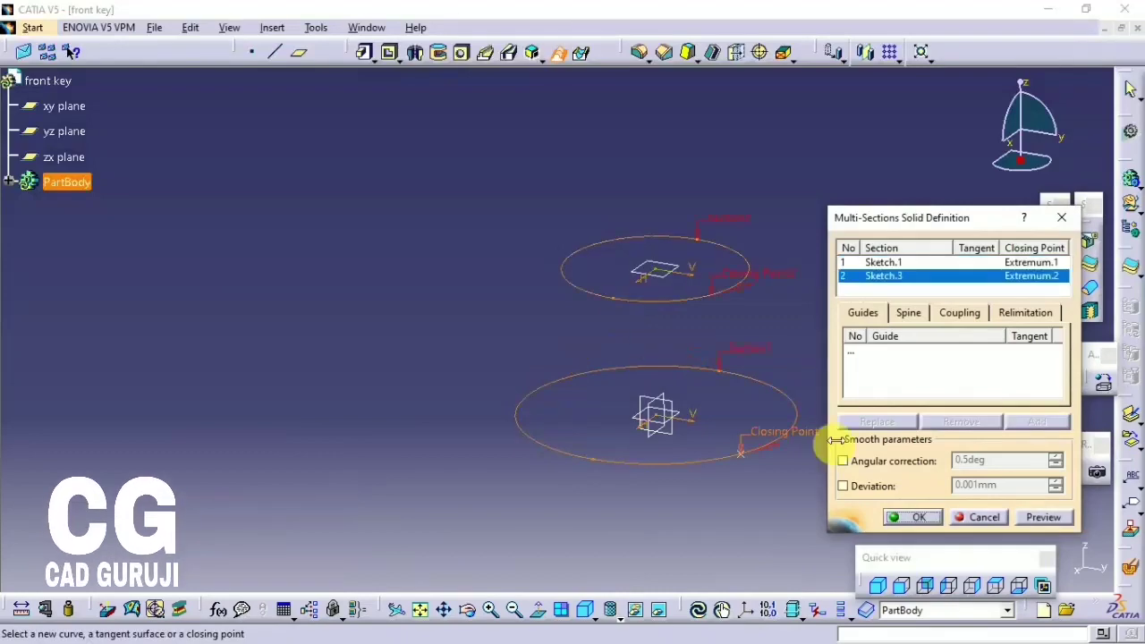
left_click(916, 519)
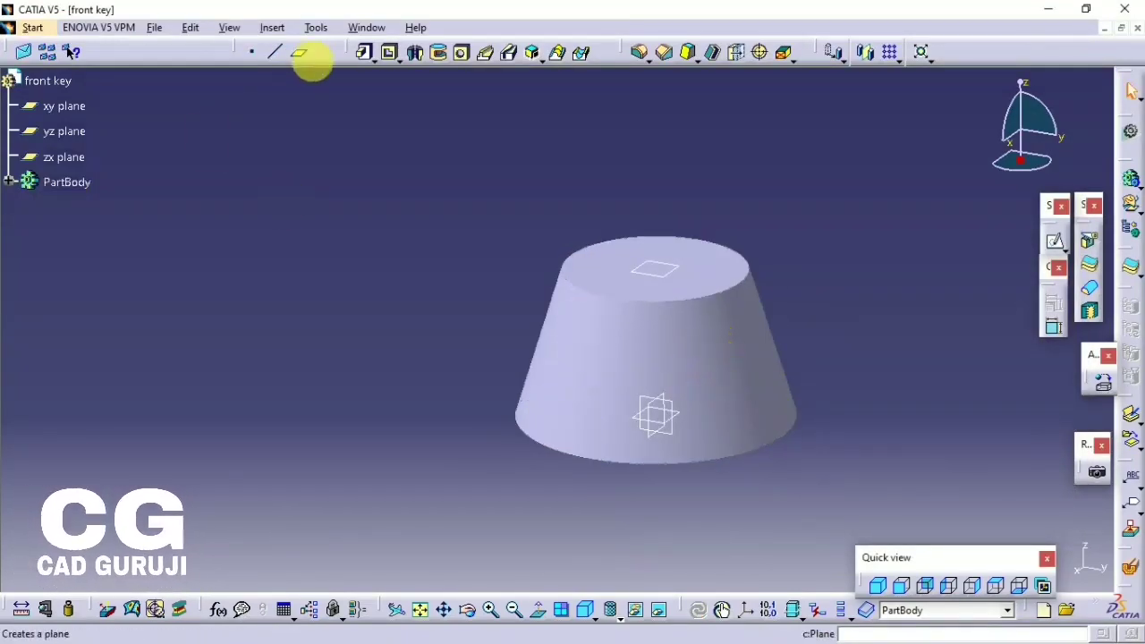
- Add a 5 mm diameter, 10 mm deep hole in the loft's top face
left_click(466, 54)
left_click(744, 263)
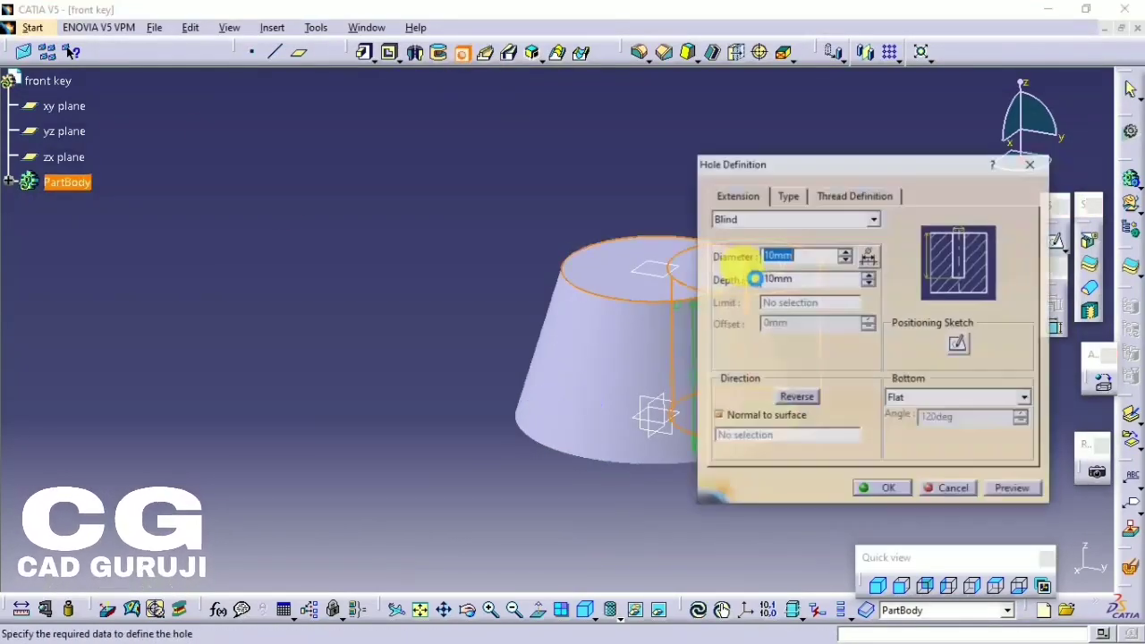
left_click(1031, 163)
left_click(462, 52)
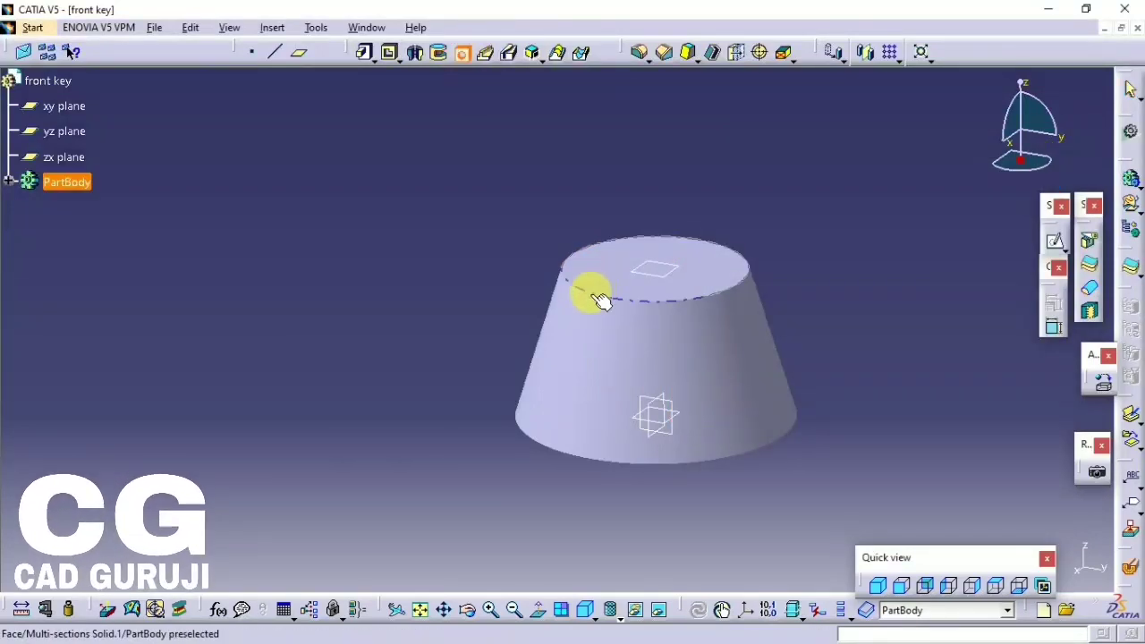
left_click(613, 269)
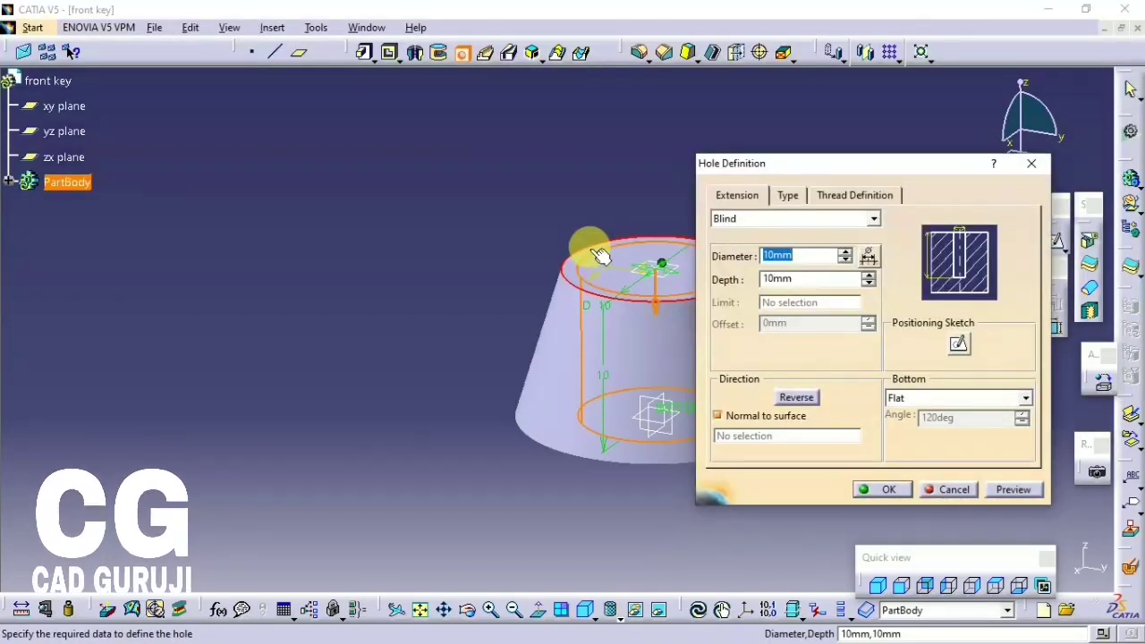
type("5")
left_click(607, 260)
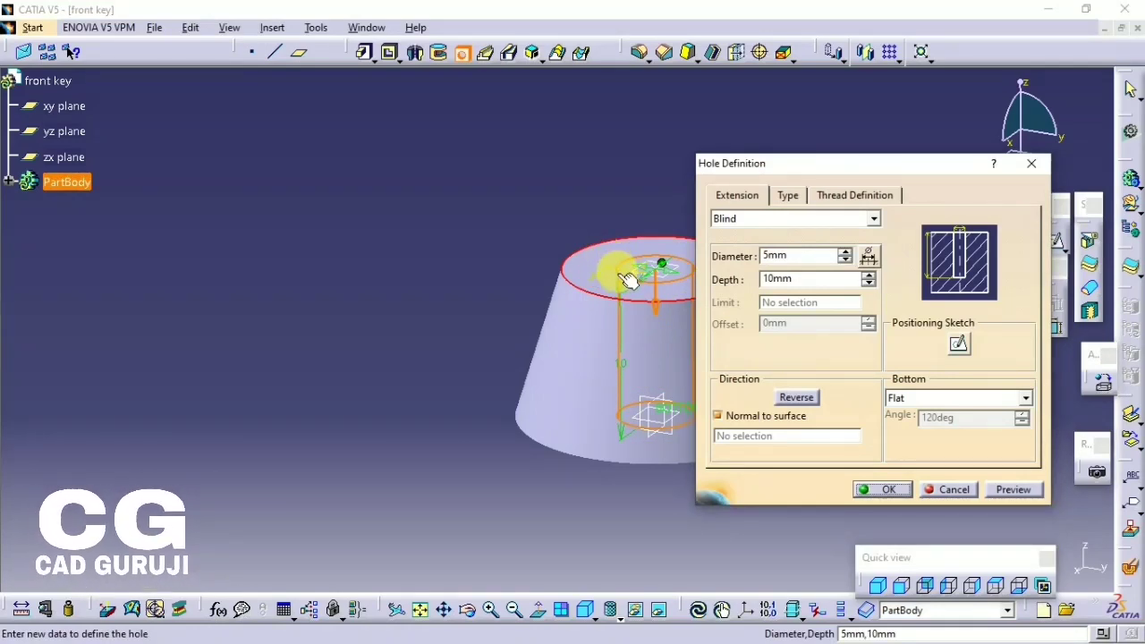
left_click(906, 497)
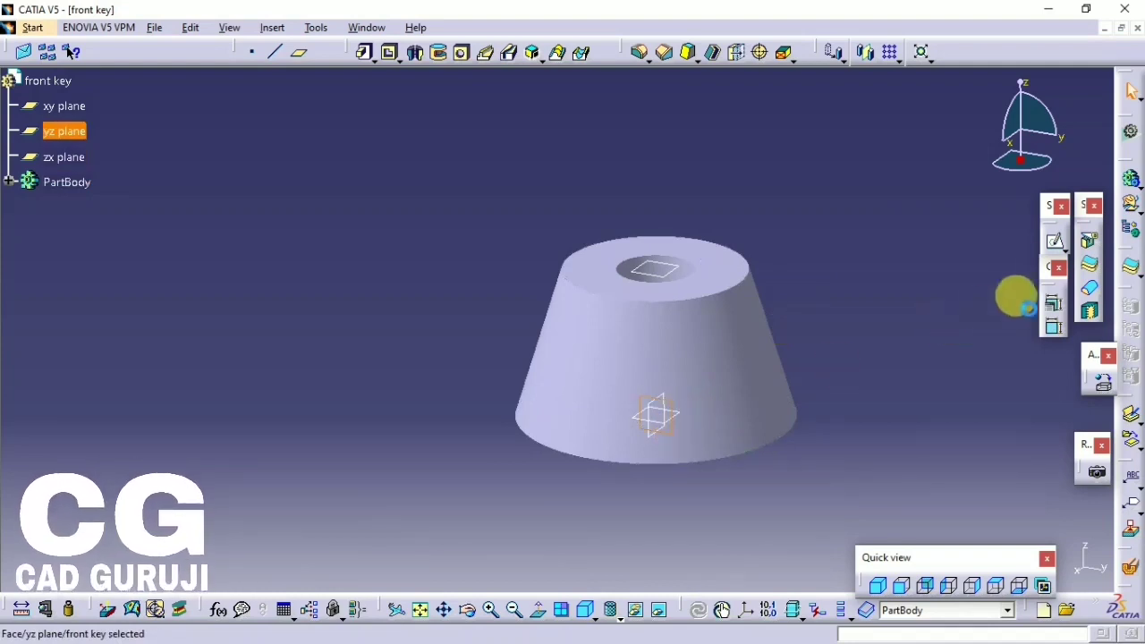
- Start a sketch beside the cone and draw a 10 mm diameter circle
left_click(1056, 241)
left_click(1024, 240)
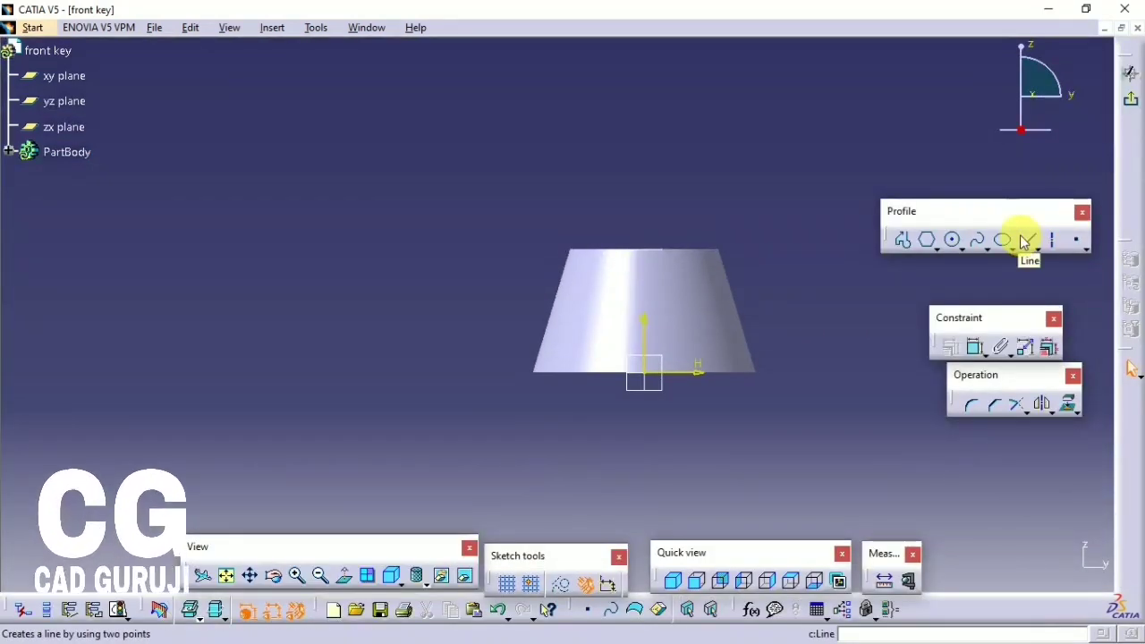
key("Escape")
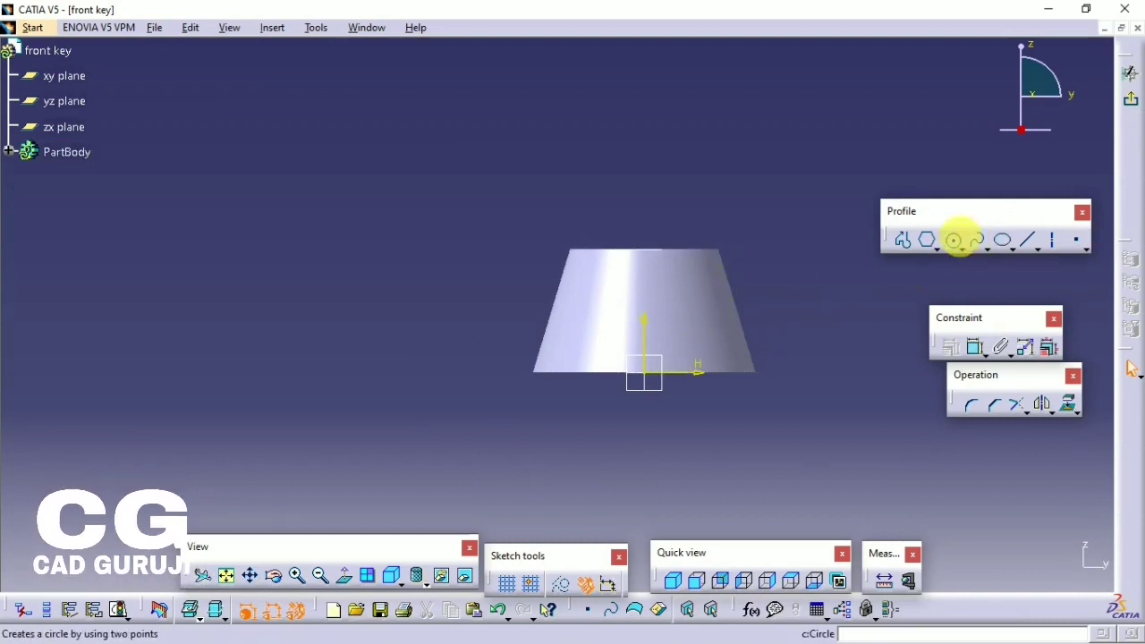
left_click(952, 239)
left_click(462, 203)
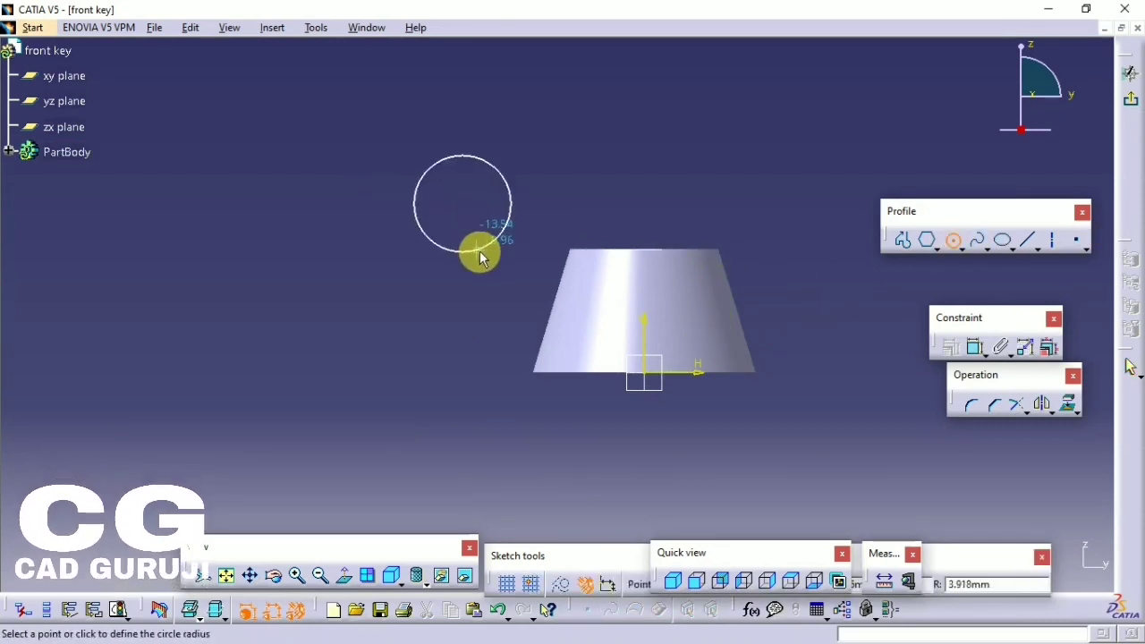
left_click(478, 250)
left_click(975, 347)
left_click(479, 152)
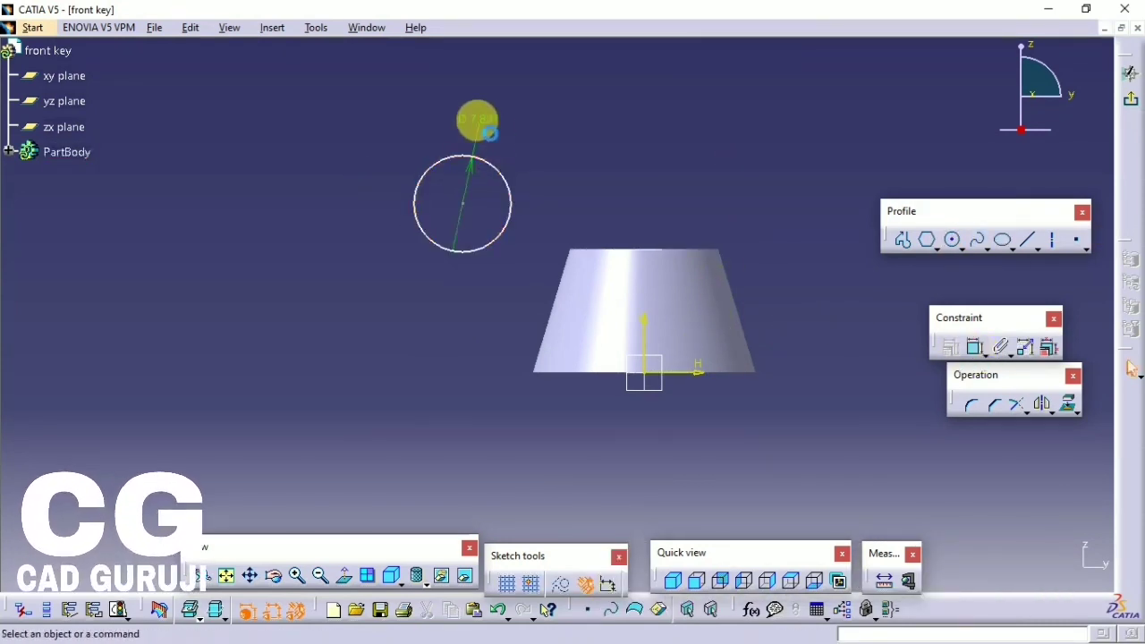
left_click(475, 119)
double_click(475, 119)
key("Return")
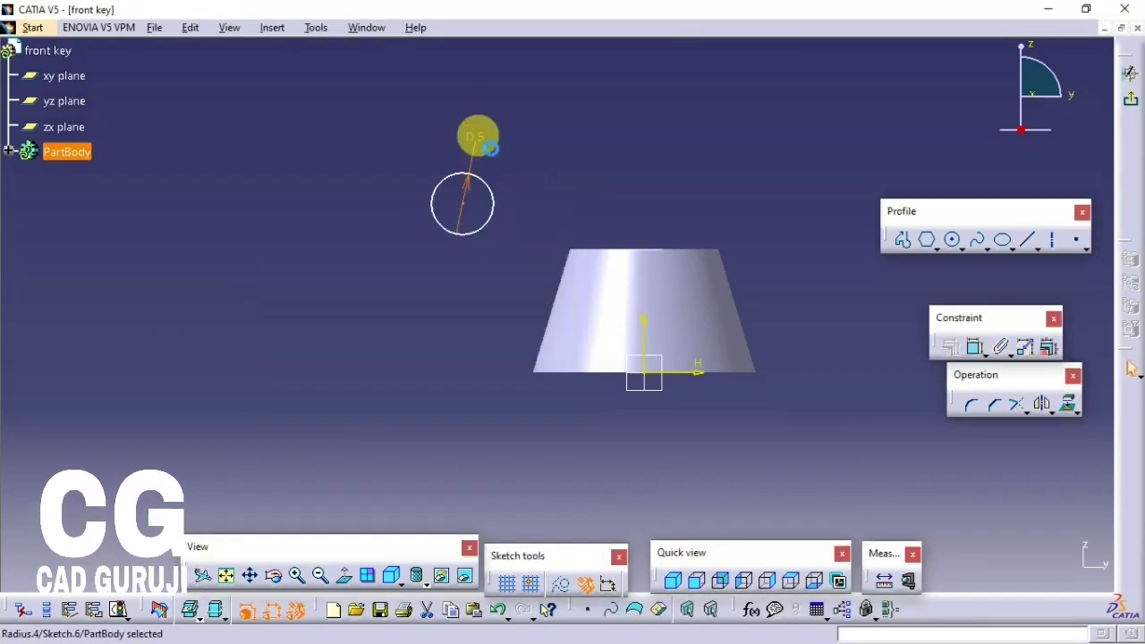
double_click(477, 135)
type("10")
key("Return")
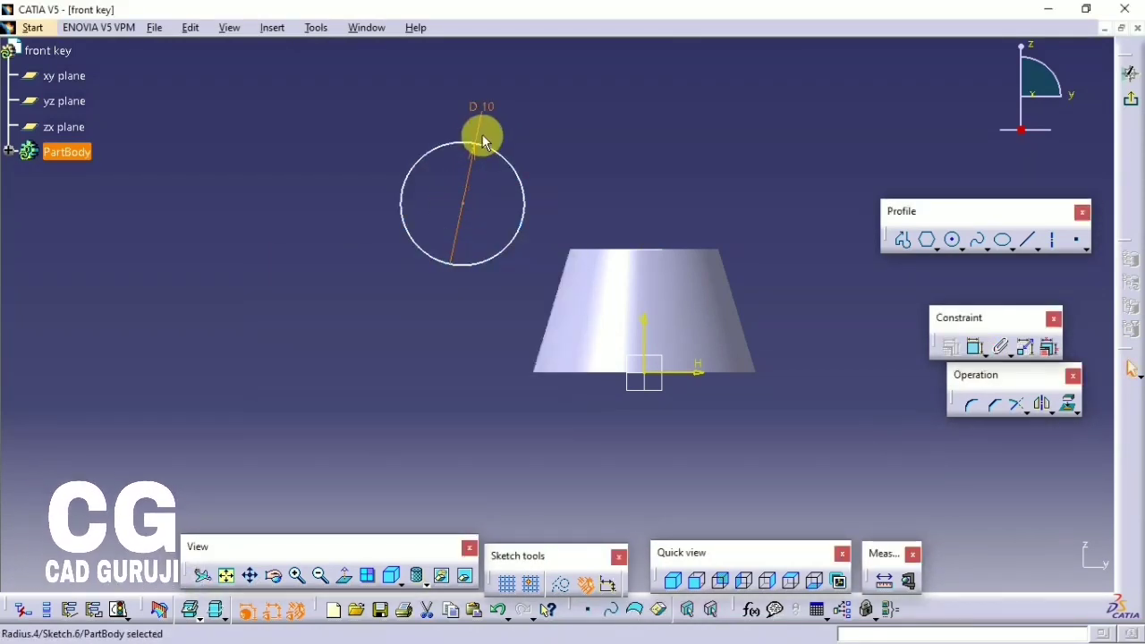
- Project the cone's top and bottom edges into the sketch
left_click(1077, 413)
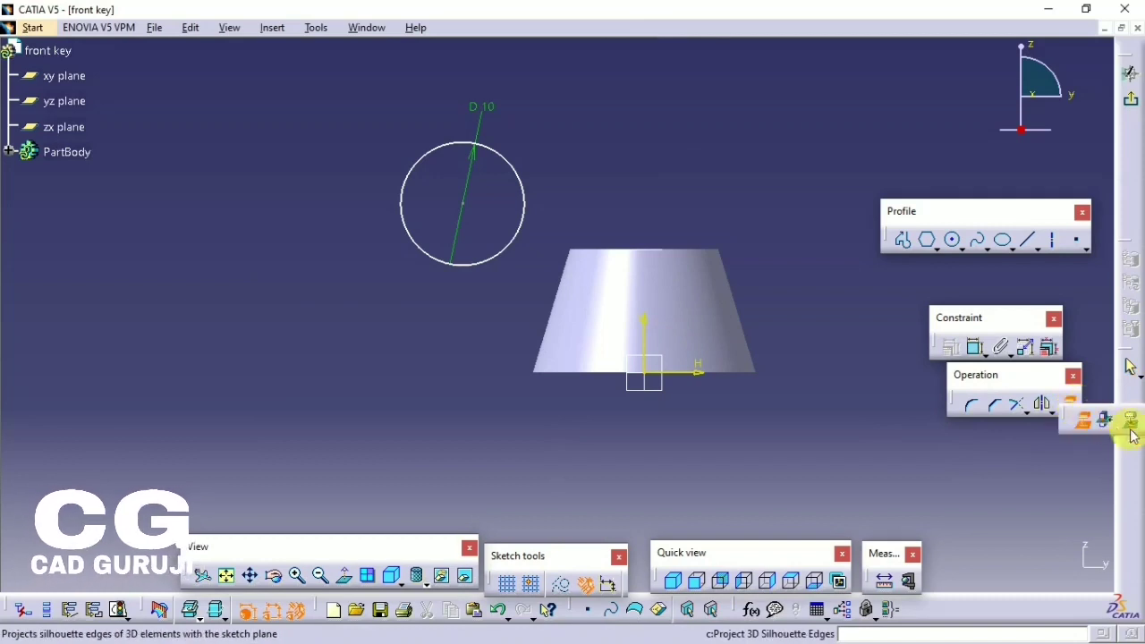
left_click(1125, 432)
left_click(555, 304)
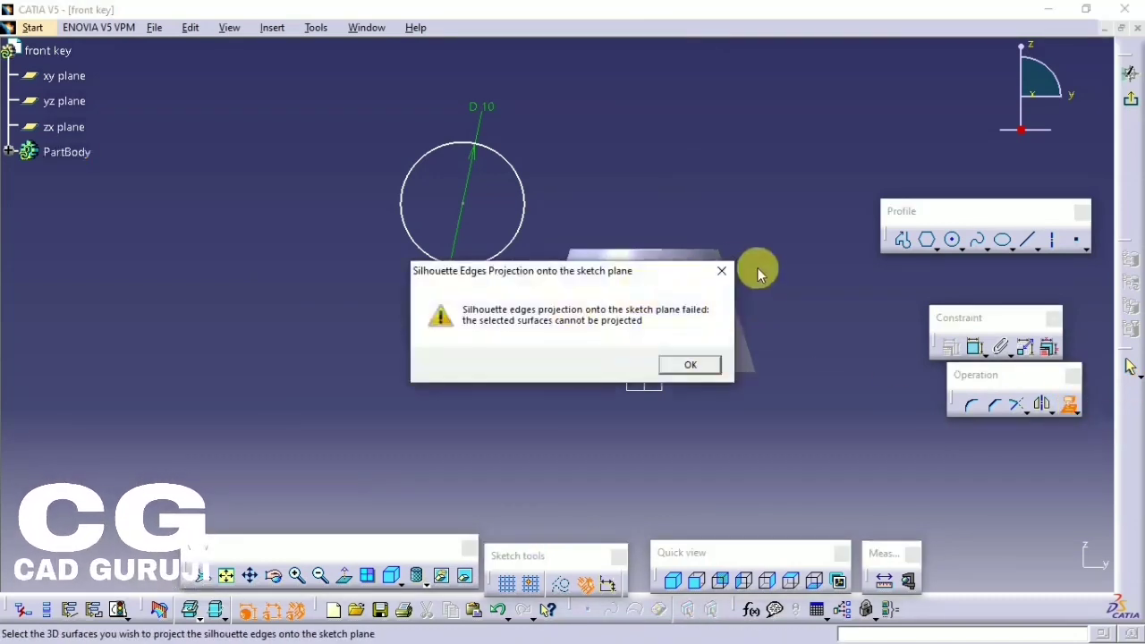
key("Return")
left_click(1073, 413)
left_click(1122, 433)
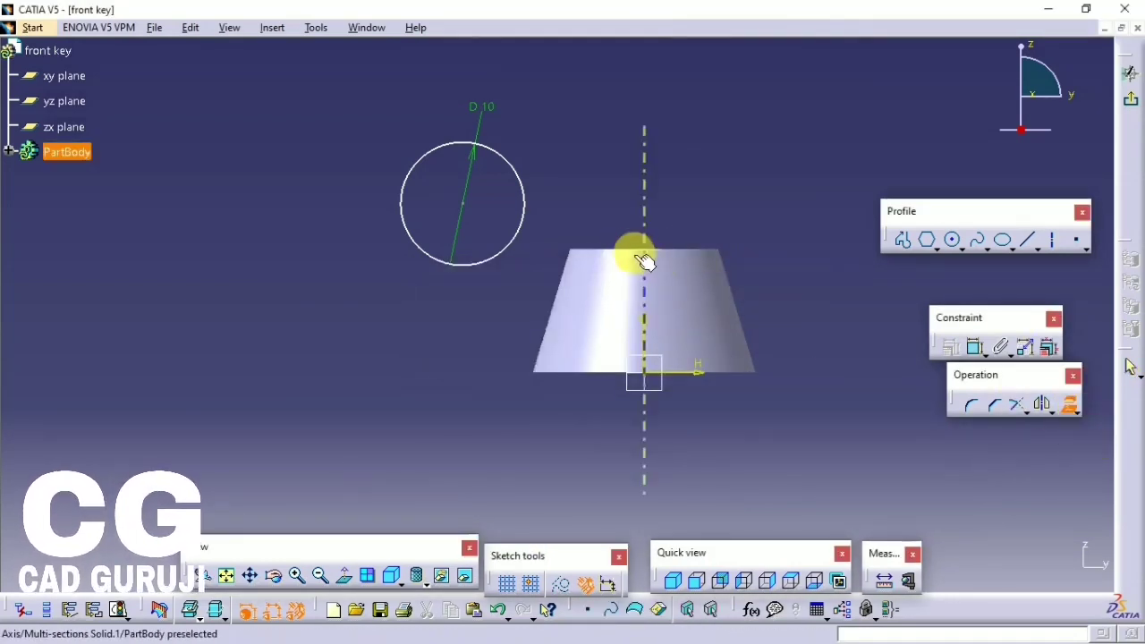
left_click(615, 257)
left_click(581, 372)
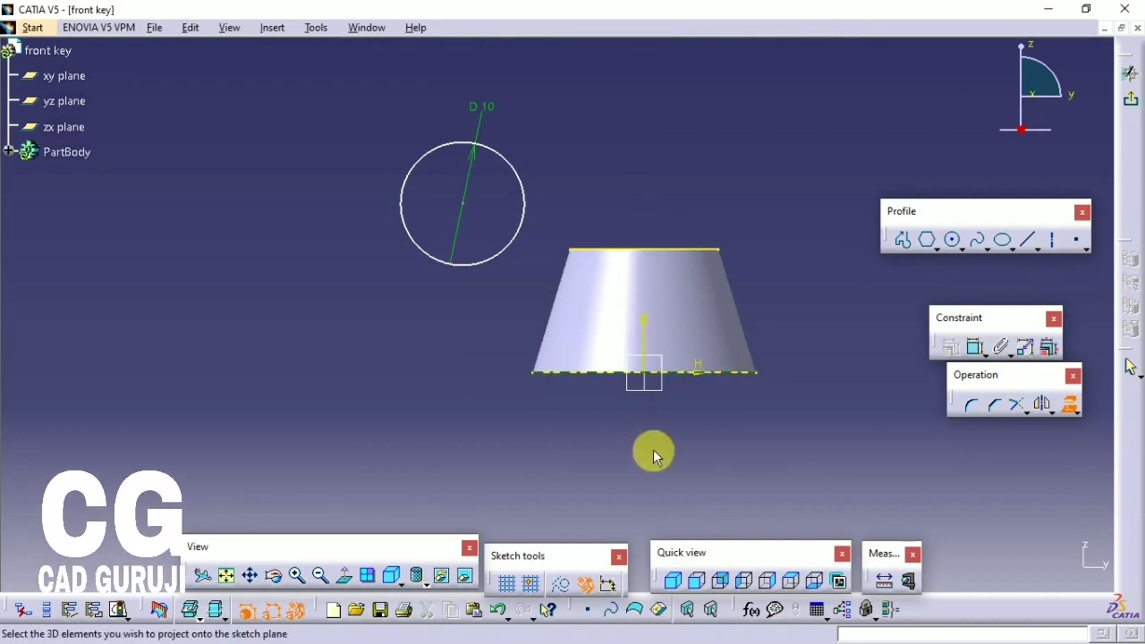
left_click(608, 378)
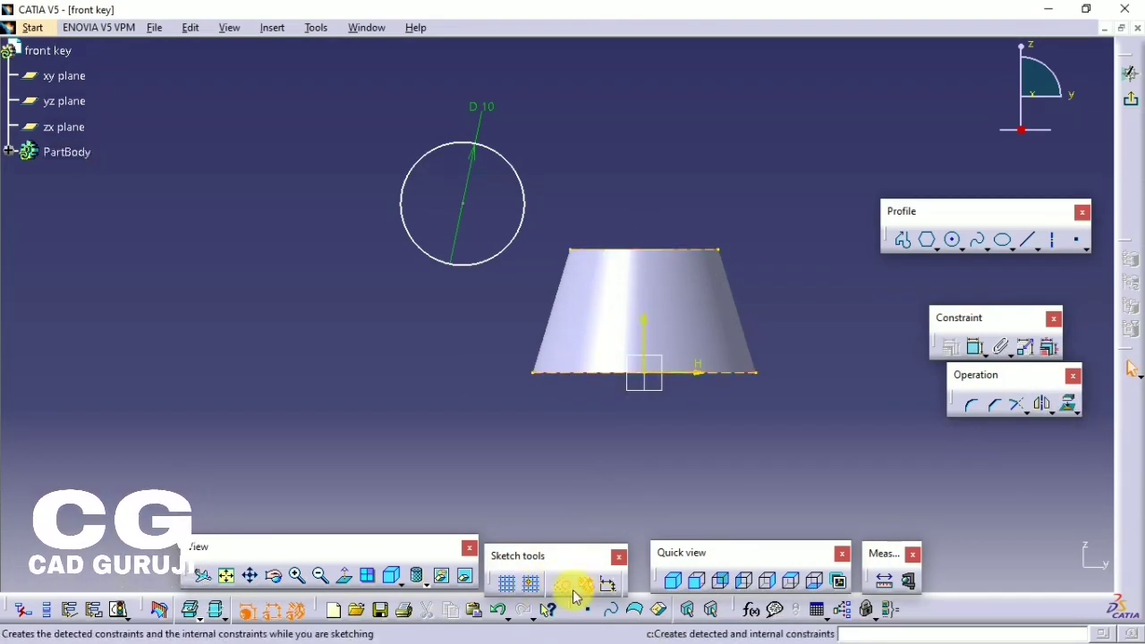
- Draw two lines from the cone's left corners tangent to the circle
left_click(1031, 240)
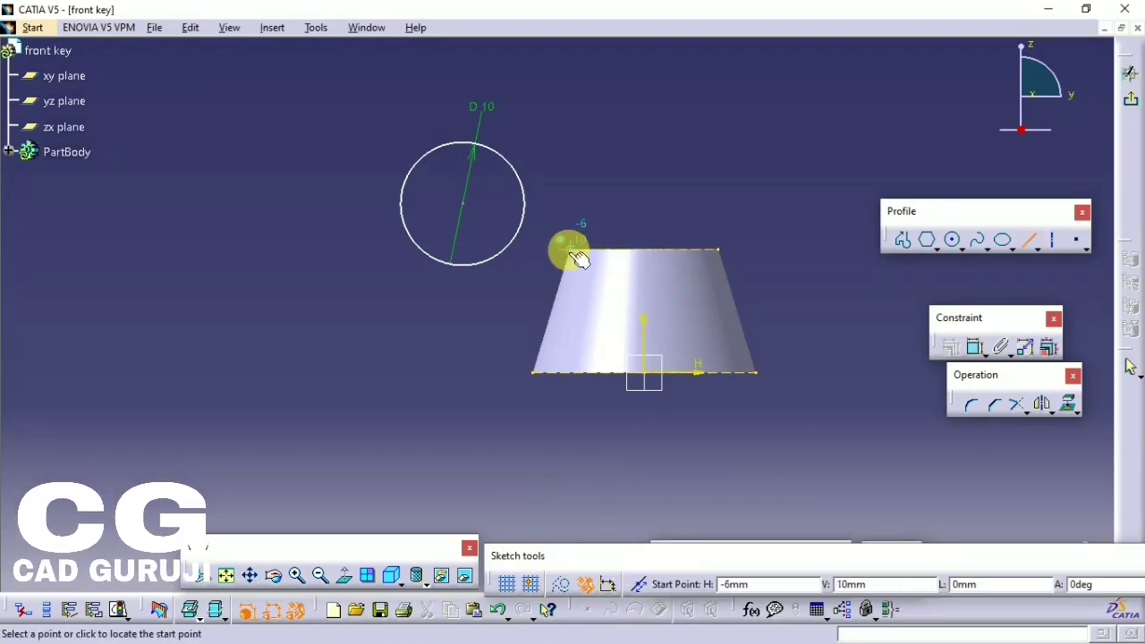
left_click(570, 250)
left_click(490, 136)
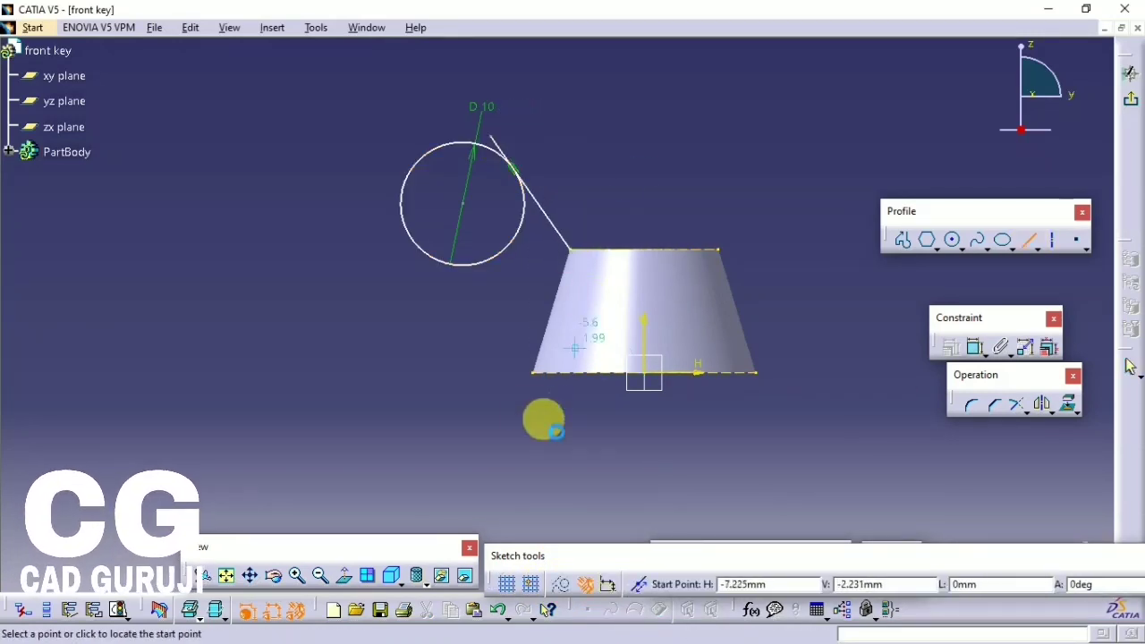
left_click(533, 372)
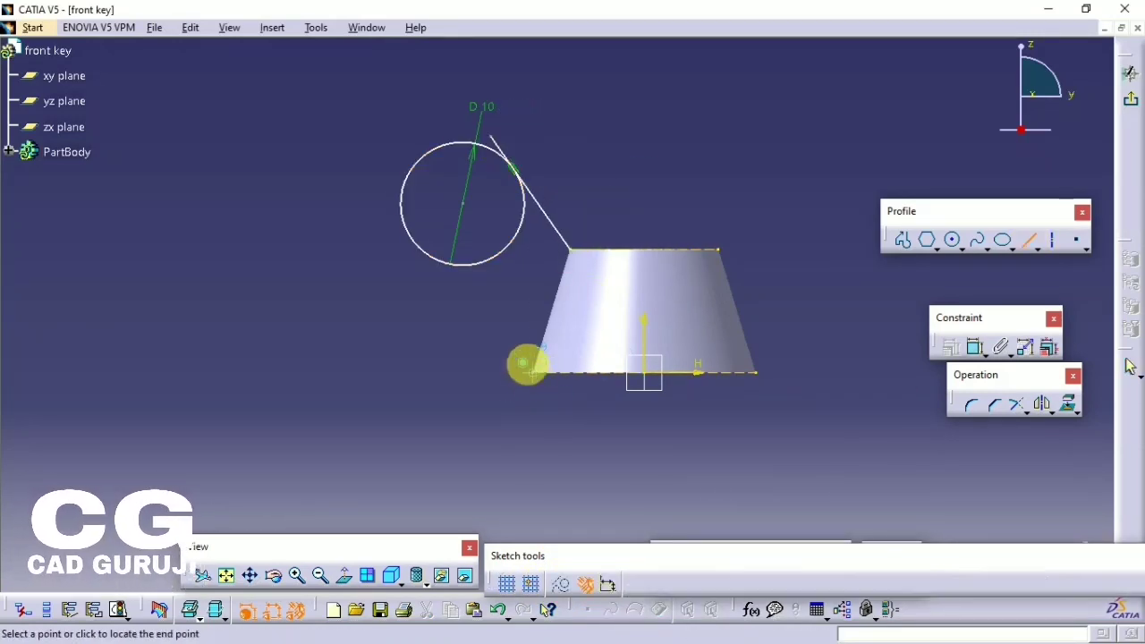
left_click(376, 206)
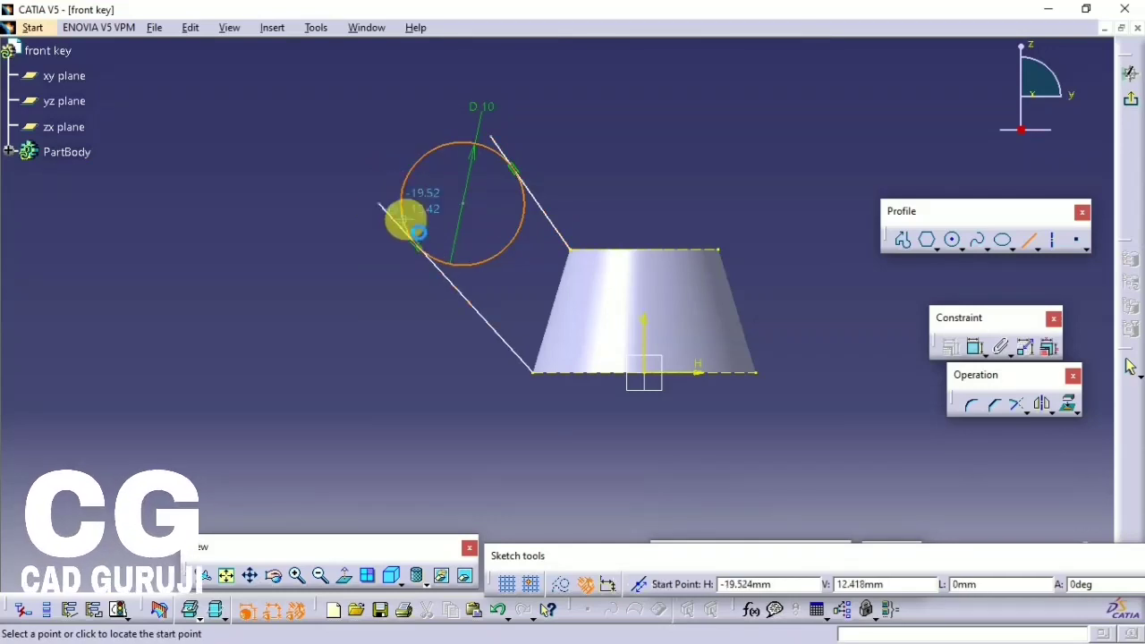
- Change the circle diameter to 8 and set its vertical offset to 15
left_click(975, 346)
double_click(487, 109)
type("8")
key("Return")
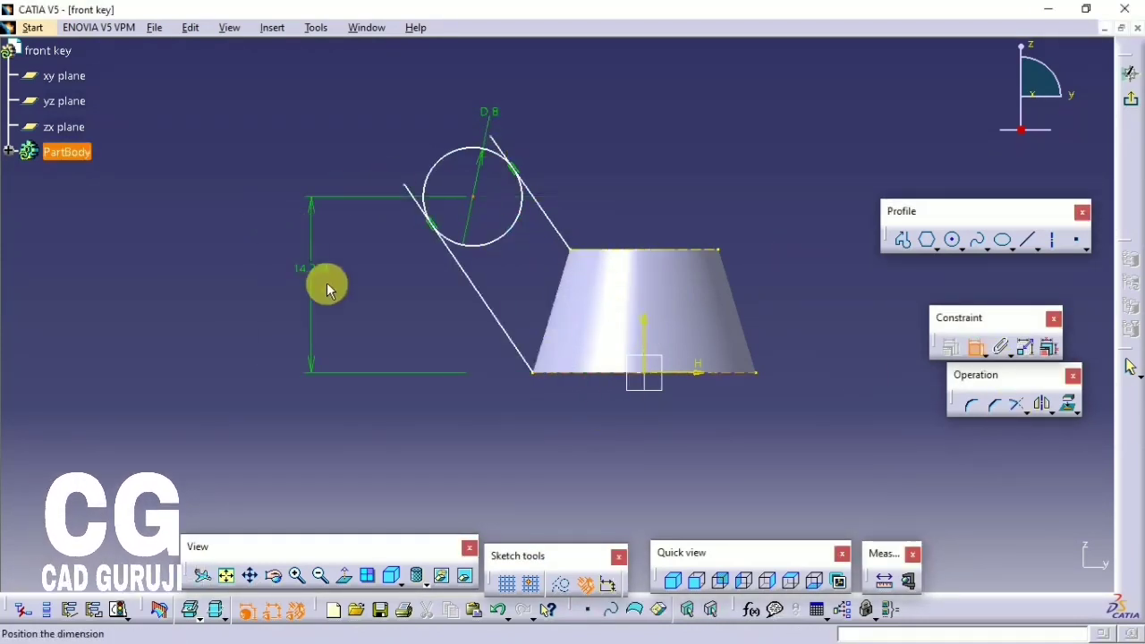
double_click(334, 287)
type("15")
key("Return")
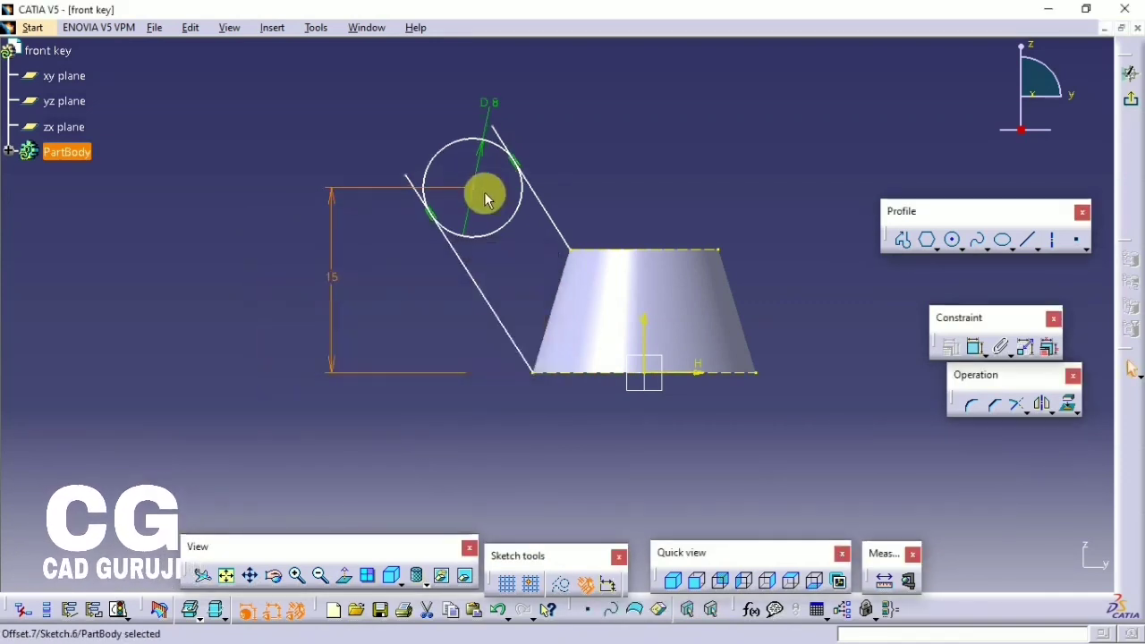
- Place the circle centre 15 from the vertical axis and 12 vertically
left_click(641, 367)
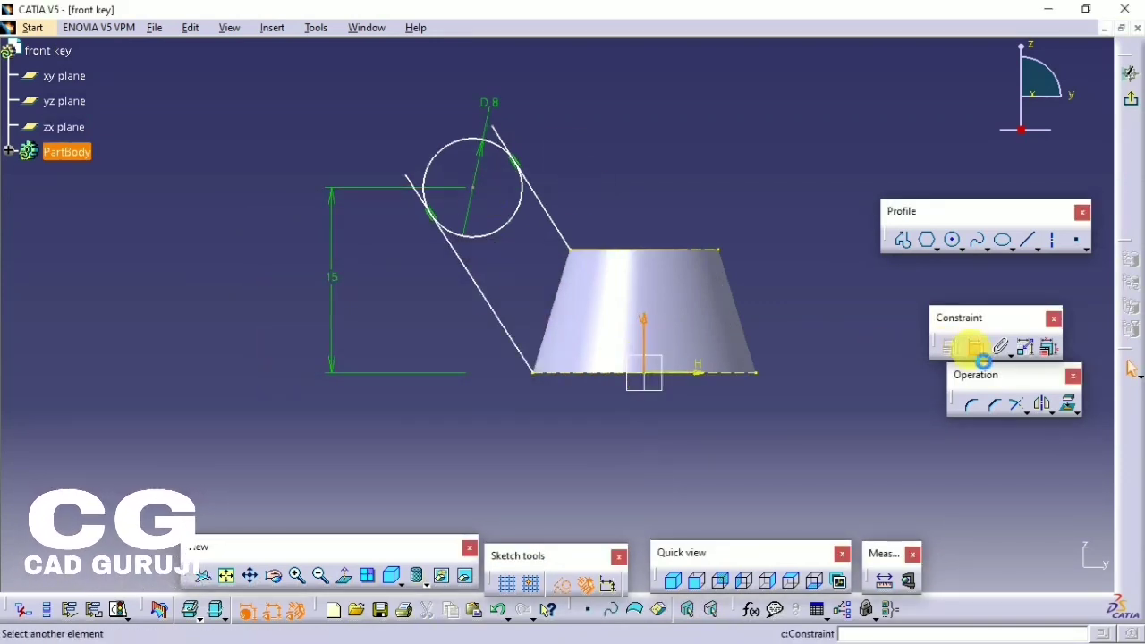
left_click(481, 191)
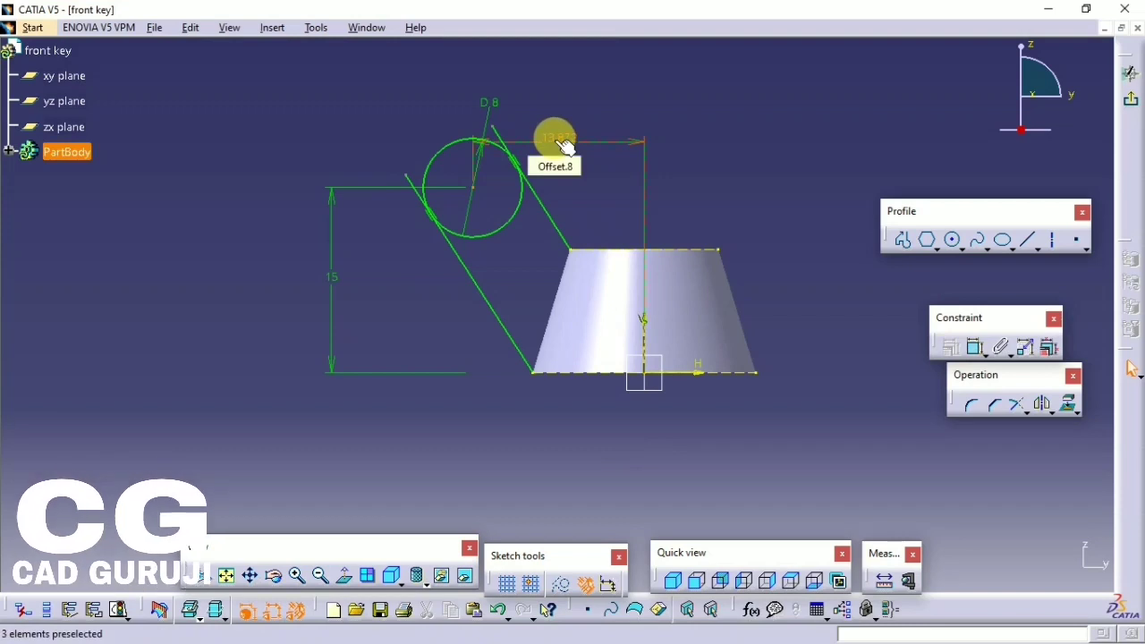
double_click(560, 141)
type("10mm")
key("Return")
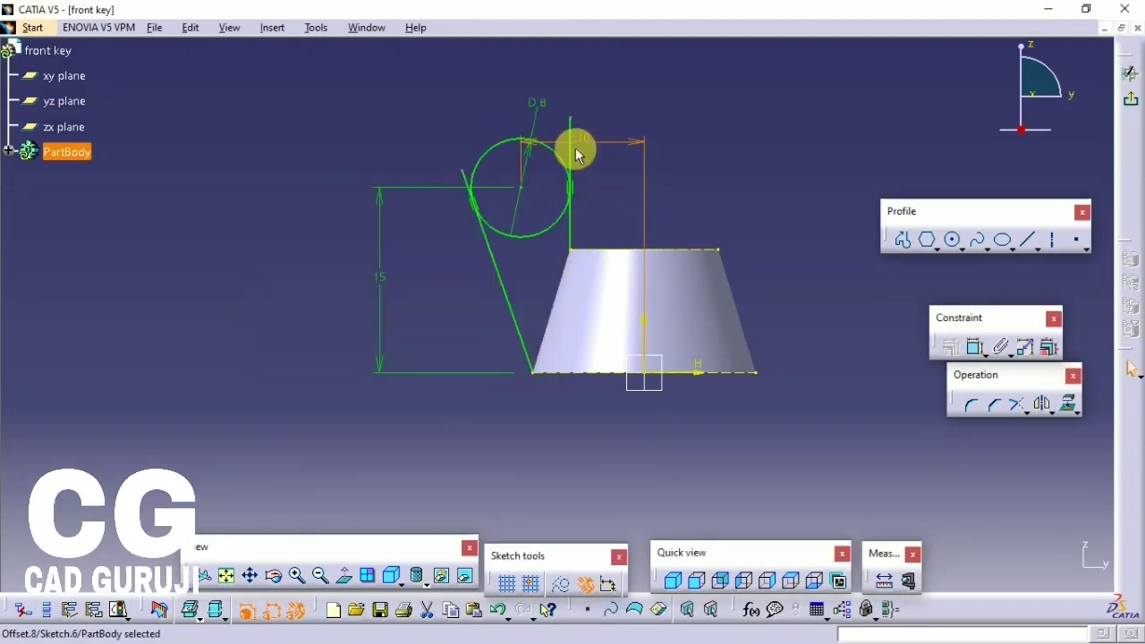
double_click(580, 139)
type("15")
key("Return")
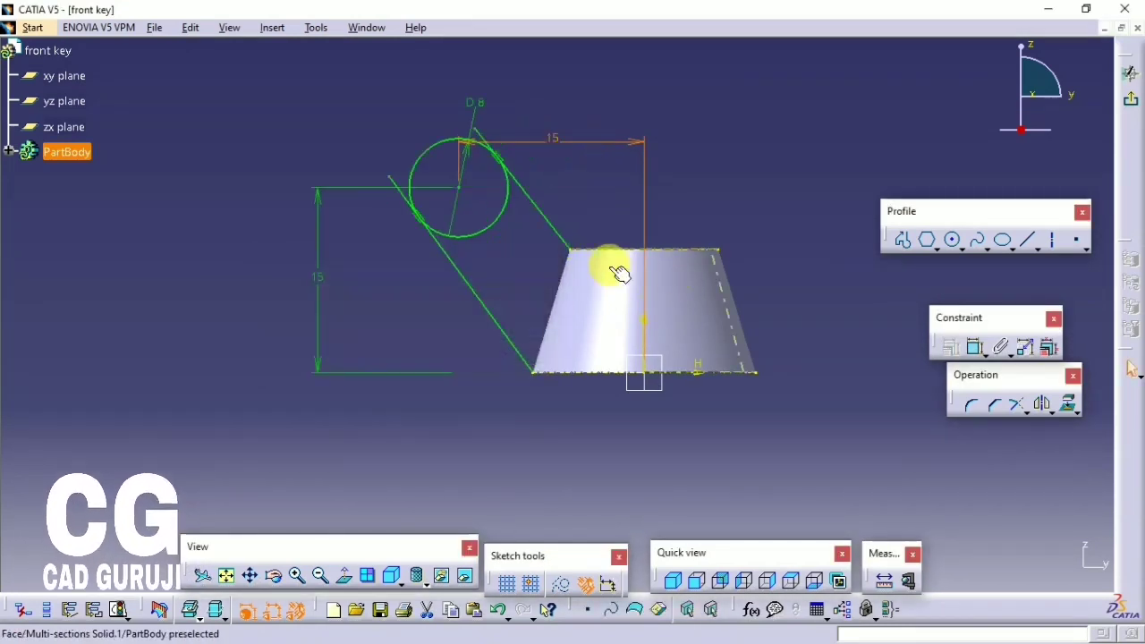
double_click(318, 278)
type("12")
key("Return")
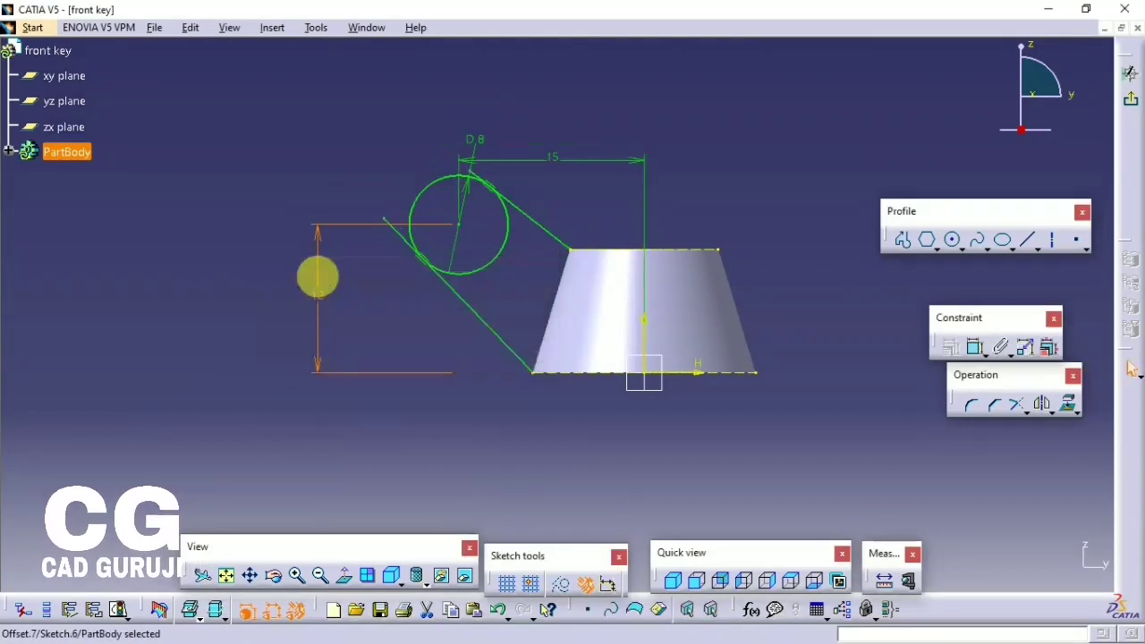
- Trim the lower tangent line and the circle's right part, then exit the sketch
left_click(460, 324)
left_click(417, 225)
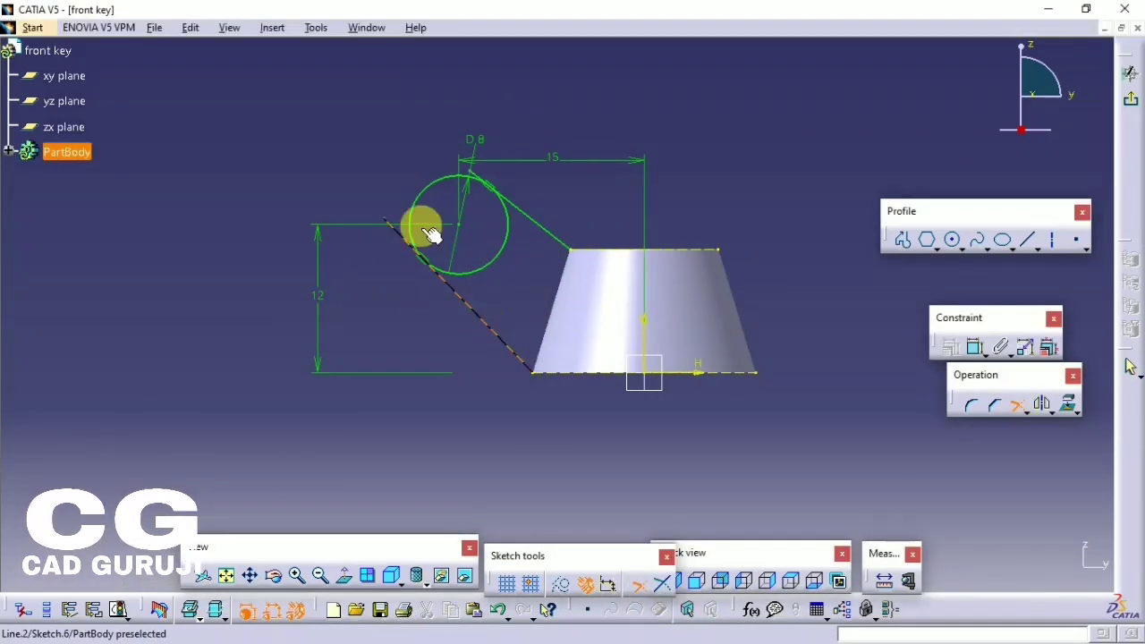
left_click(469, 184)
left_click(529, 217)
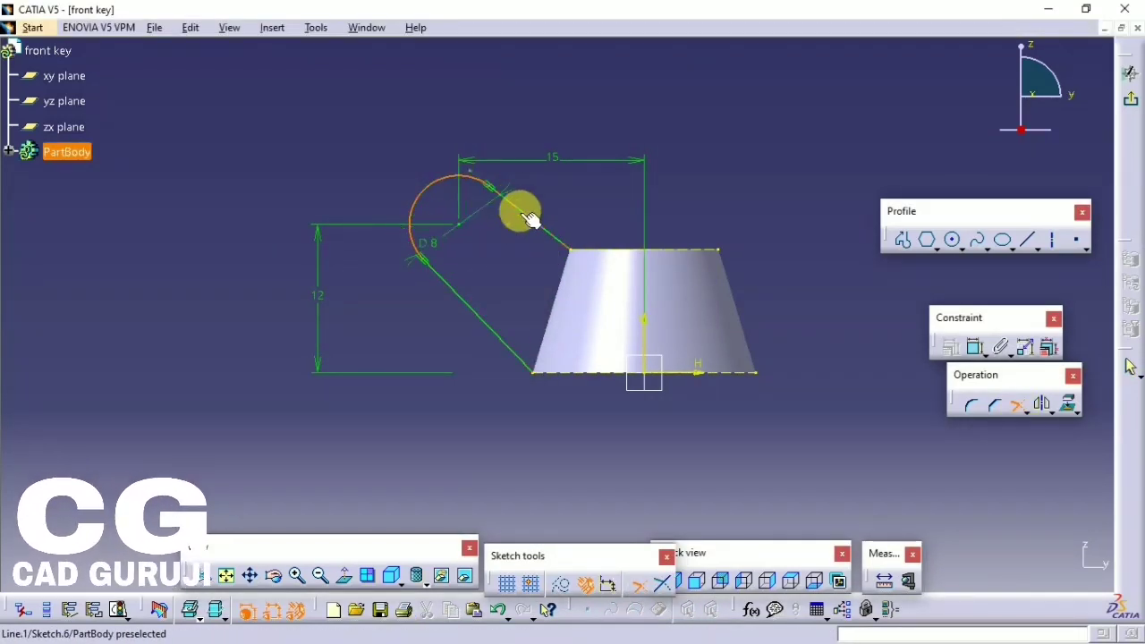
left_click(1133, 105)
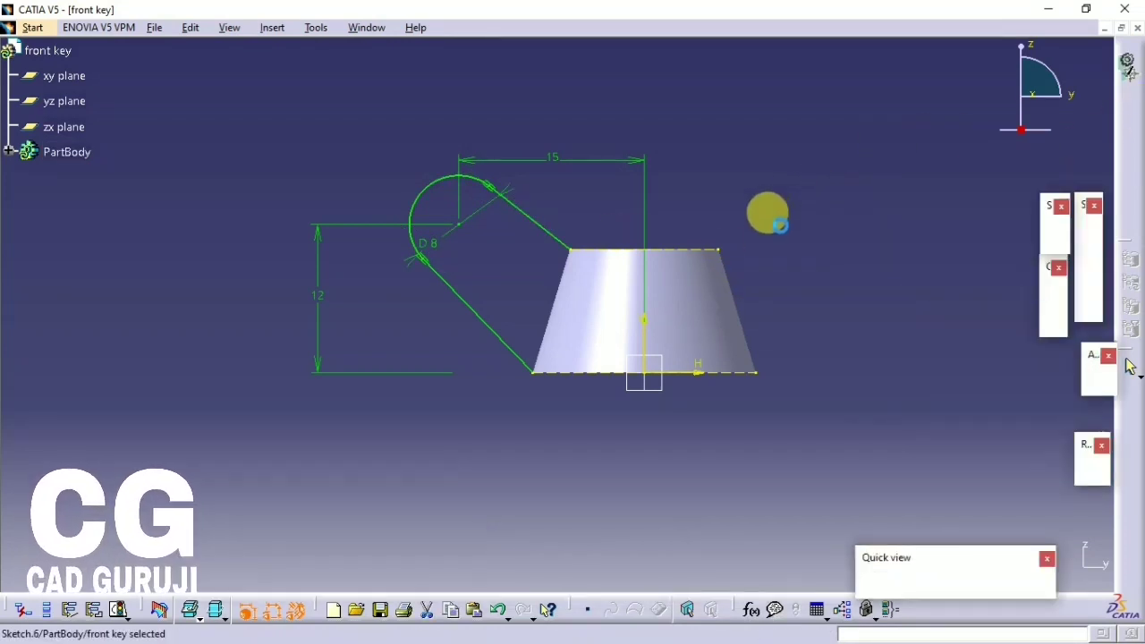
- Attempt a pad, hit the invalid profile error, and reopen the sketch
left_click(365, 54)
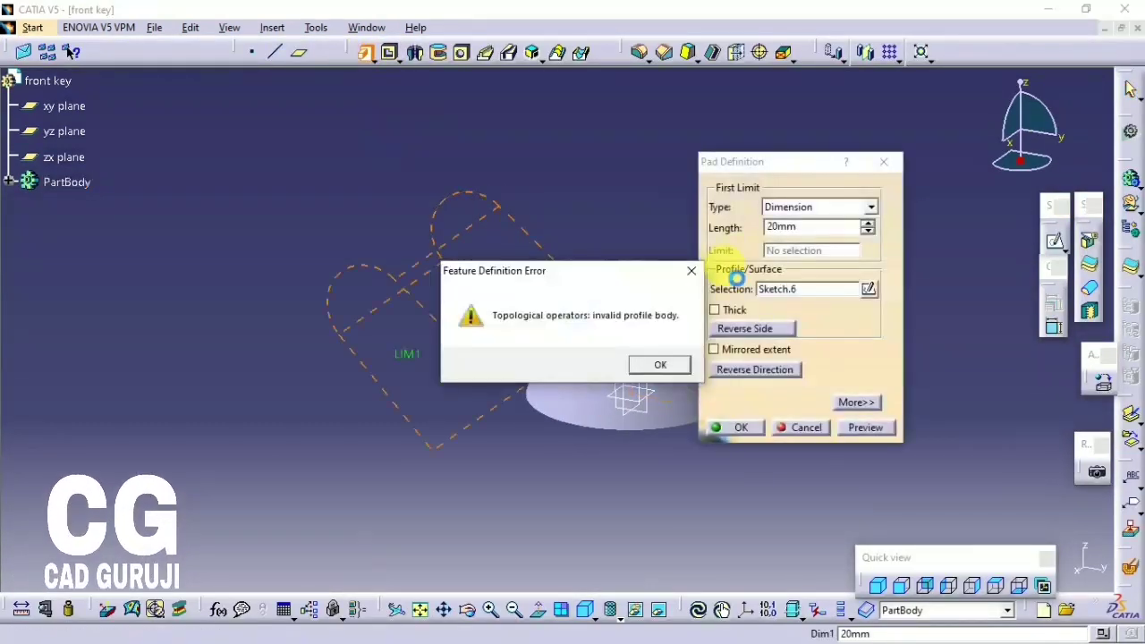
left_click(692, 272)
left_click(883, 162)
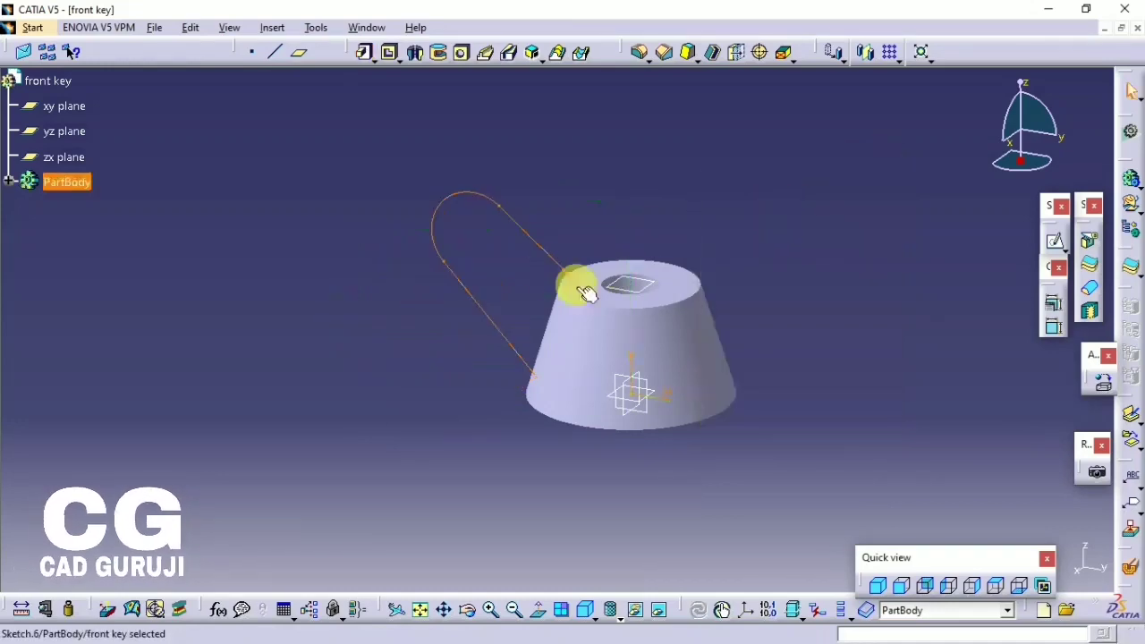
double_click(460, 281)
- Trim the upper tangent line and close the profile between the cone corners
left_click(1027, 240)
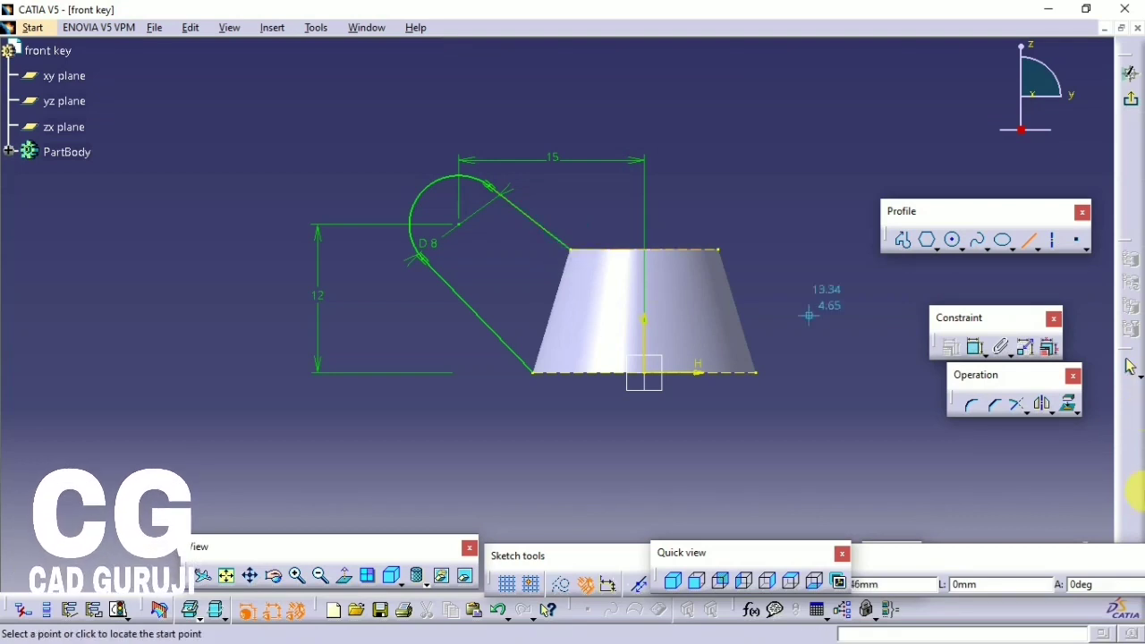
left_click(1016, 406)
left_click(544, 230)
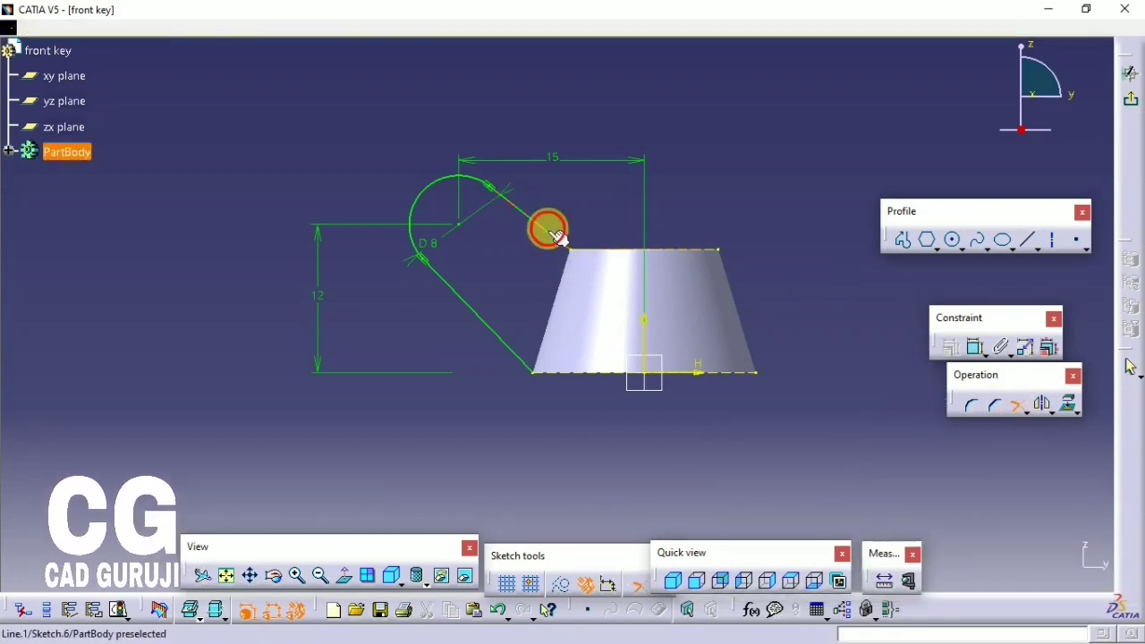
left_click(586, 265)
left_click(1016, 407)
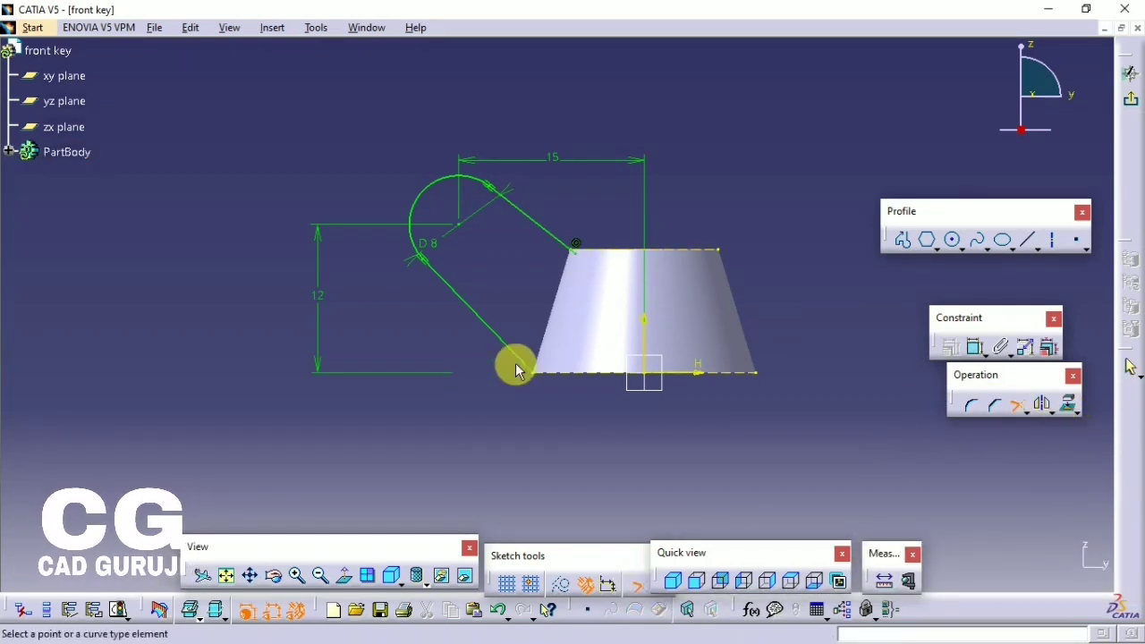
left_click(1027, 239)
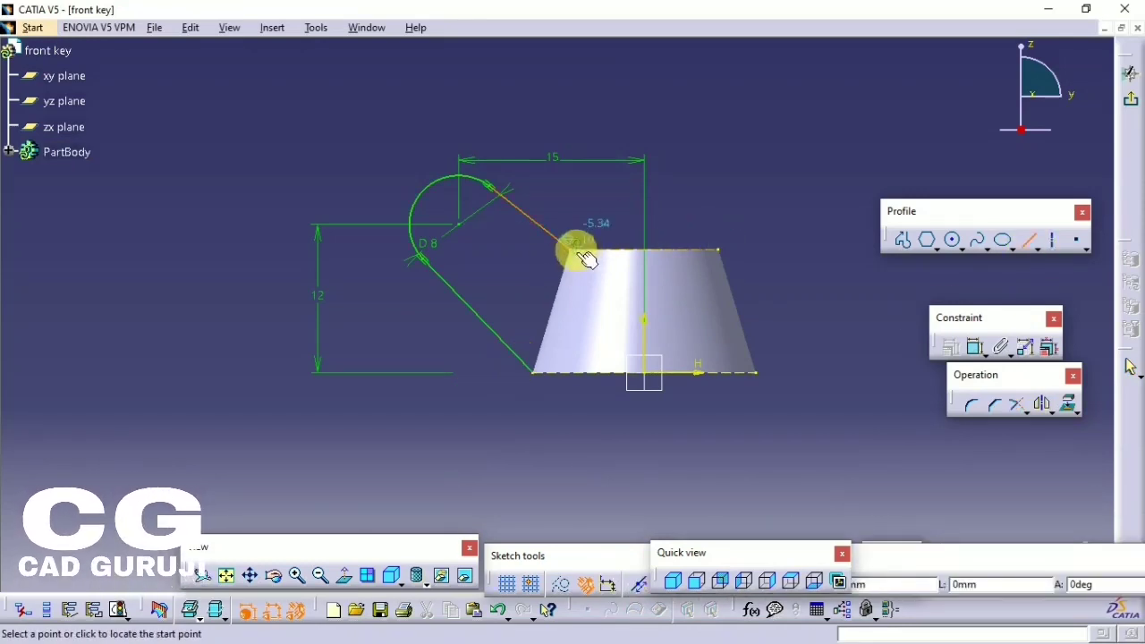
left_click(578, 250)
left_click(536, 374)
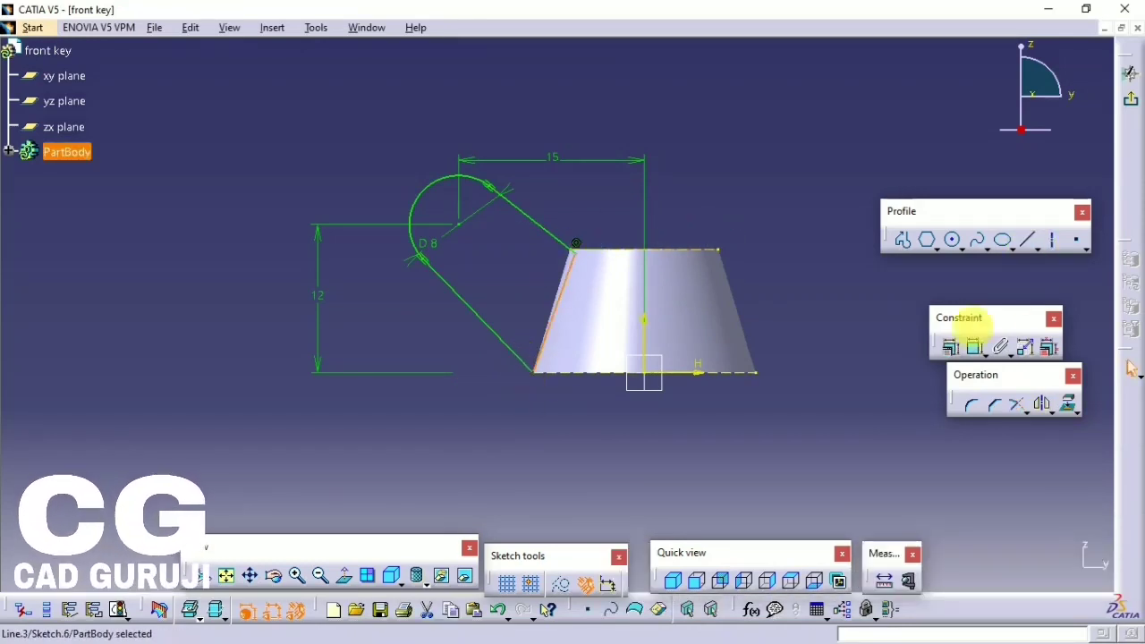
left_click(1129, 98)
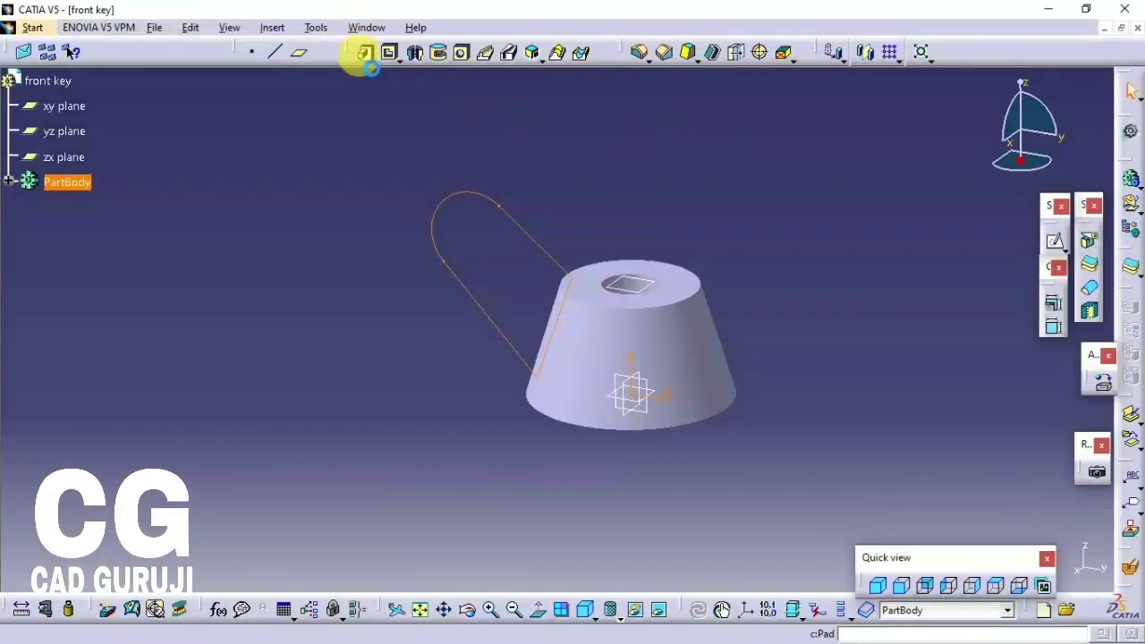
- Pad the wing profile 20 mm with mirrored extent
left_click(365, 53)
left_click(762, 350)
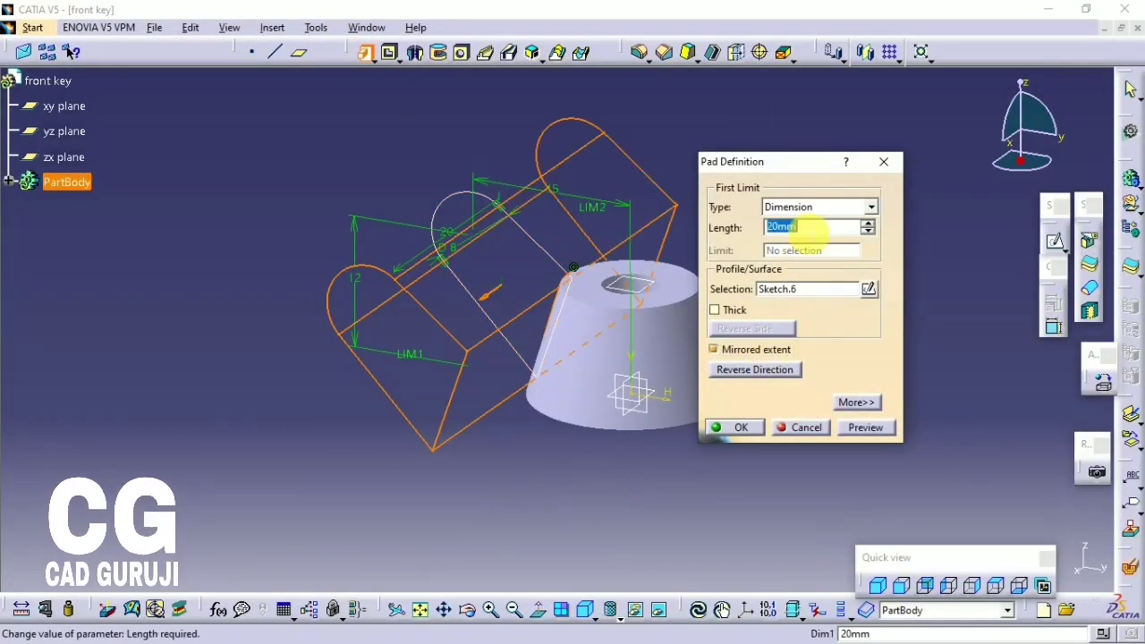
left_click(741, 426)
mouse_move(721, 286)
middle_mouse_down()
mouse_move(634, 286)
mouse_move(805, 134)
middle_mouse_up()
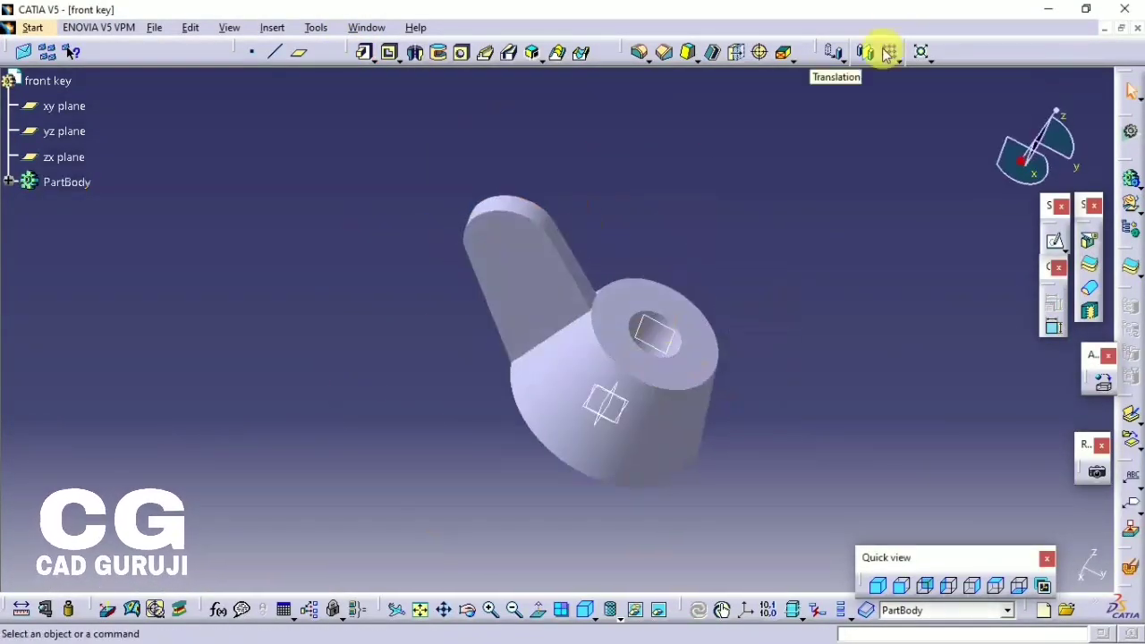
- Mirror the wing pad about the zx plane
left_click(9, 182)
left_click(76, 334)
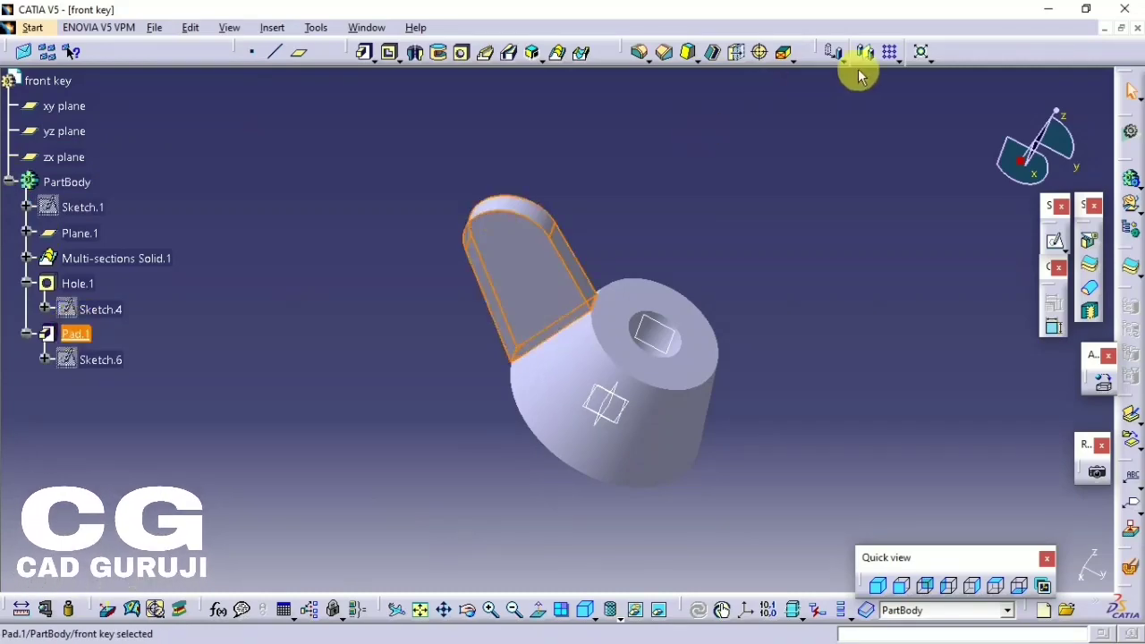
left_click(865, 51)
left_click(617, 400)
left_click(1002, 567)
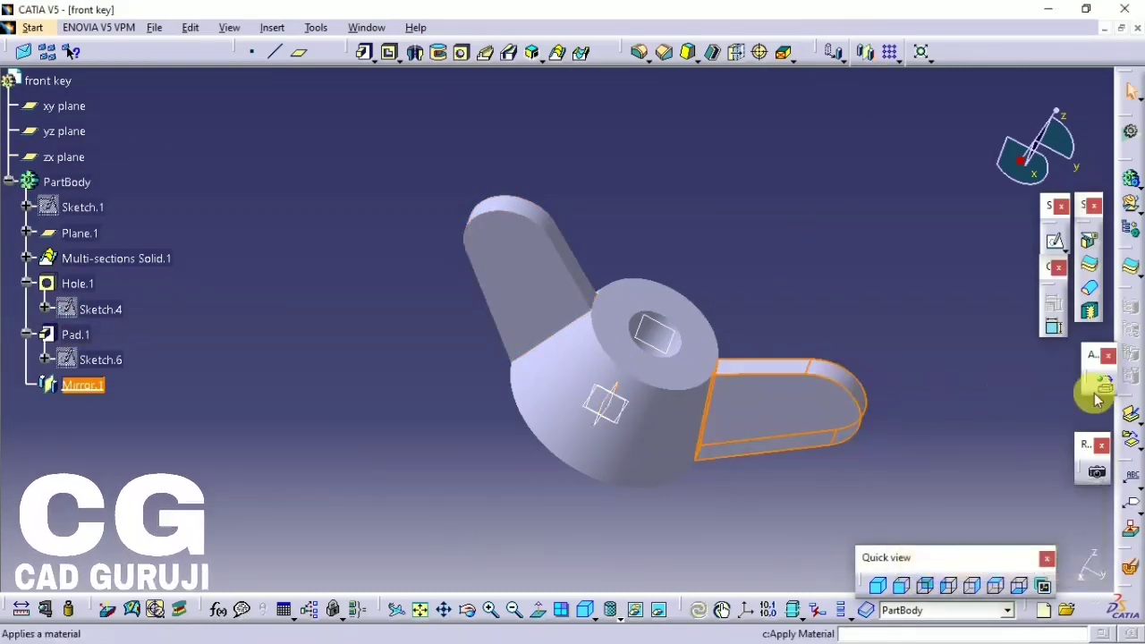
- Apply the Metal > Aluminium material to the part
left_click(1103, 383)
left_click(706, 147)
double_click(613, 225)
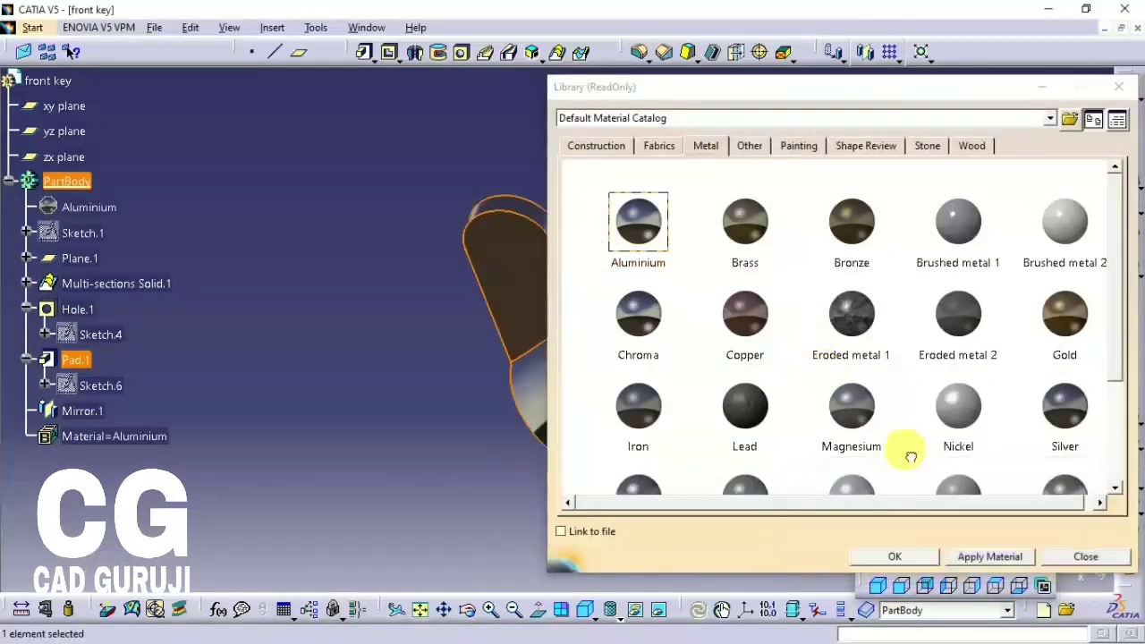
left_click(897, 553)
- Set Aluminium's lighting to 1.00, lower reflectivity, choose a reflection environment, then save
left_click(89, 206)
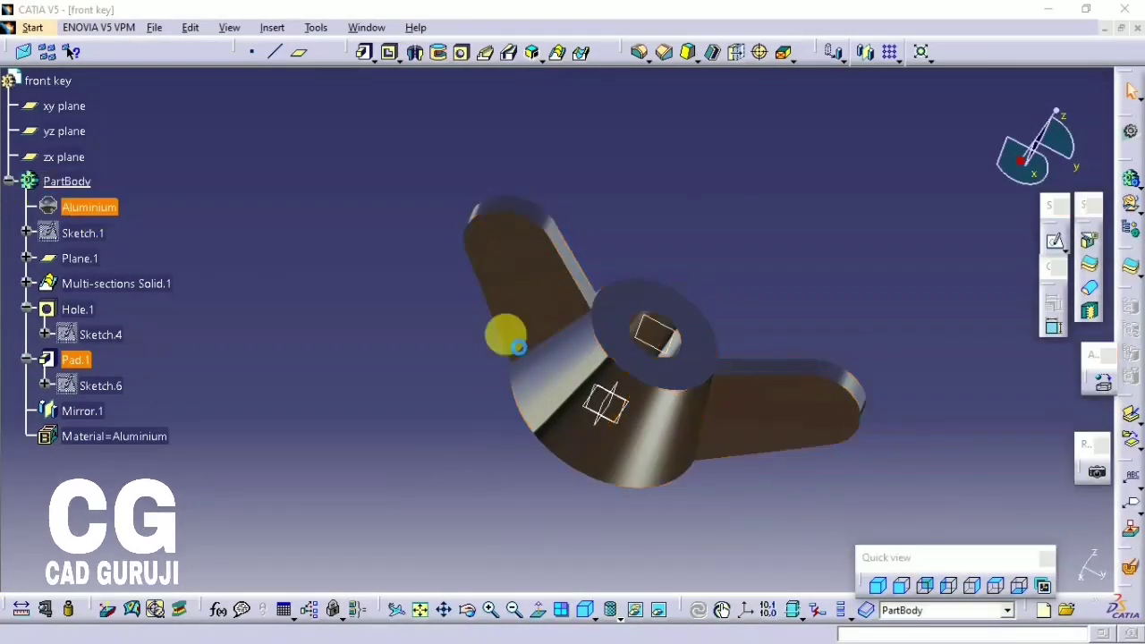
key("alt+Return")
left_click_drag(866, 303, 919, 303)
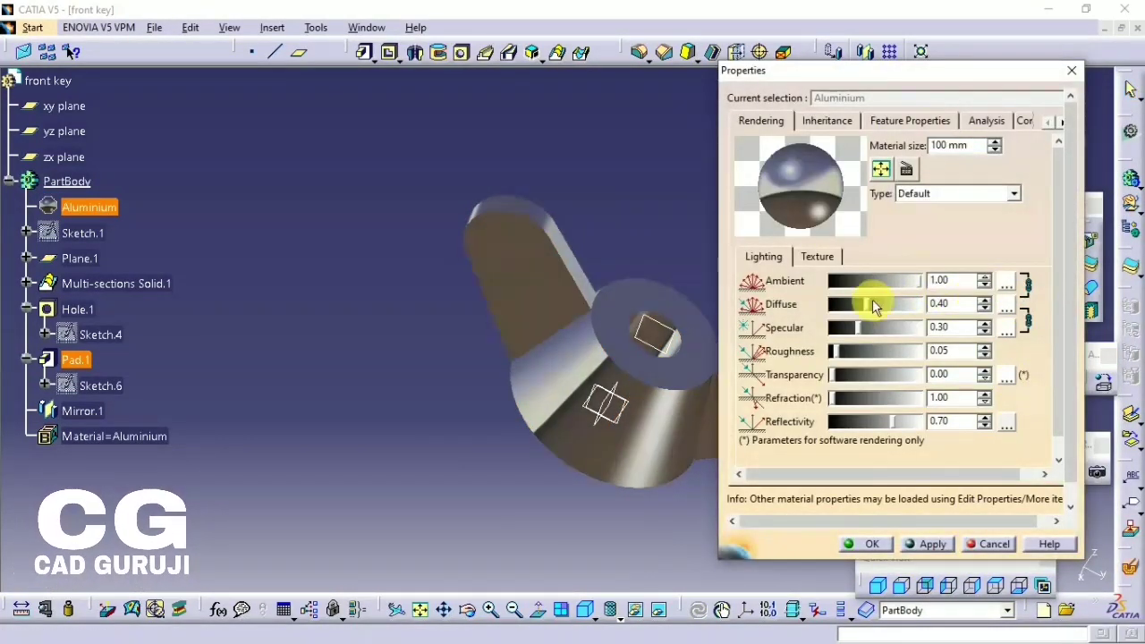
left_click_drag(891, 421, 860, 422)
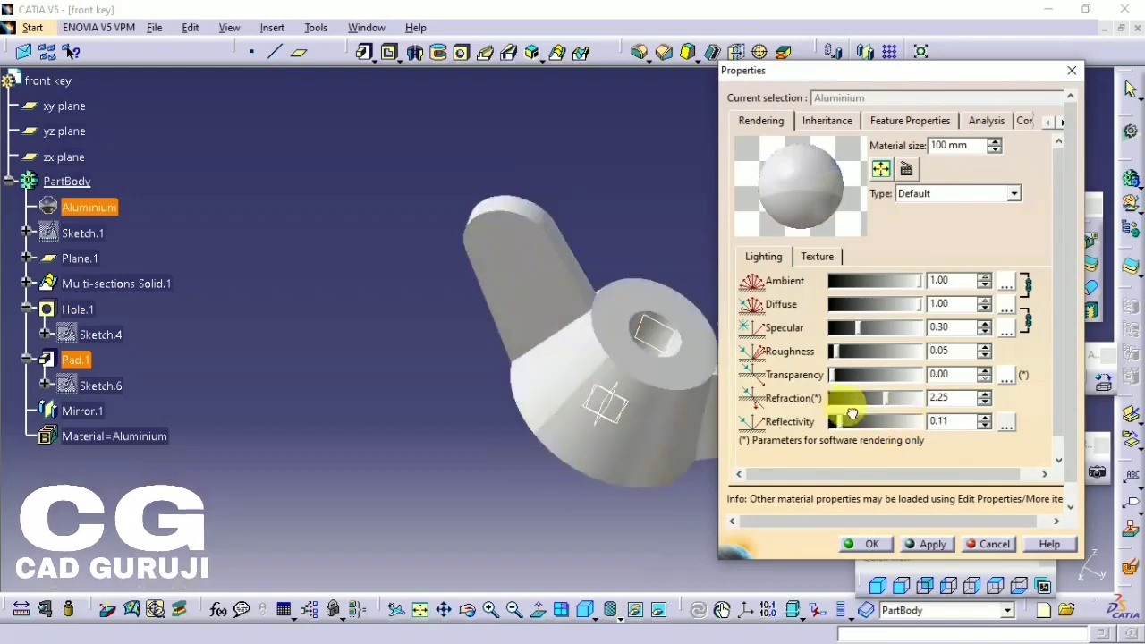
left_click(1006, 428)
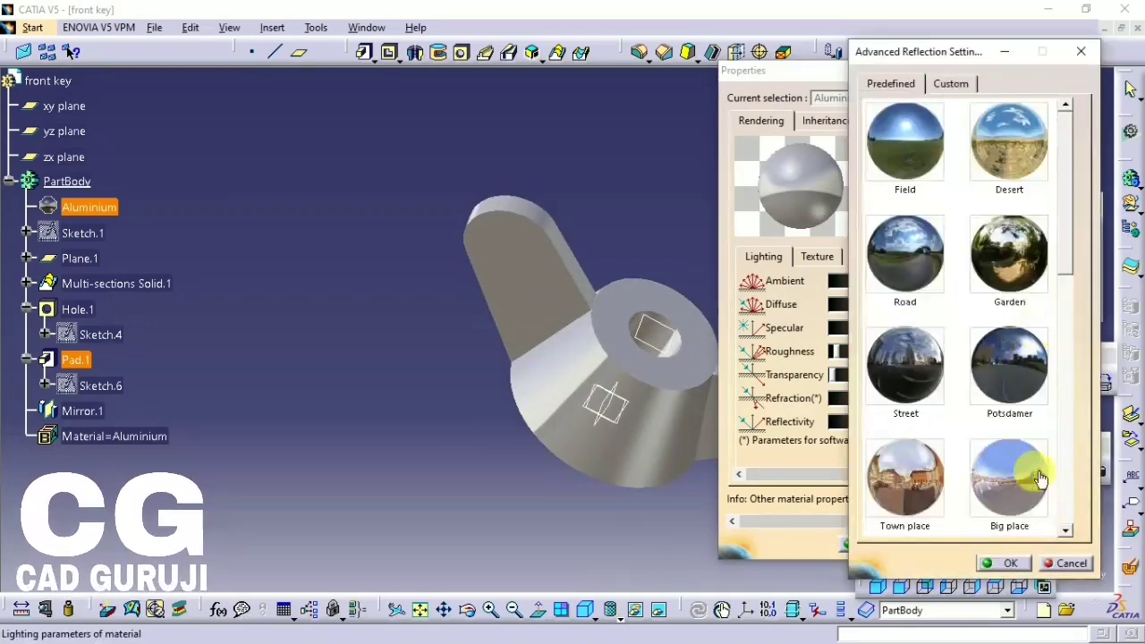
left_click(1009, 469)
left_click(1024, 561)
left_click(881, 543)
mouse_move(828, 286)
middle_mouse_down()
mouse_move(614, 328)
mouse_move(869, 251)
middle_mouse_up()
key("ctrl+s")
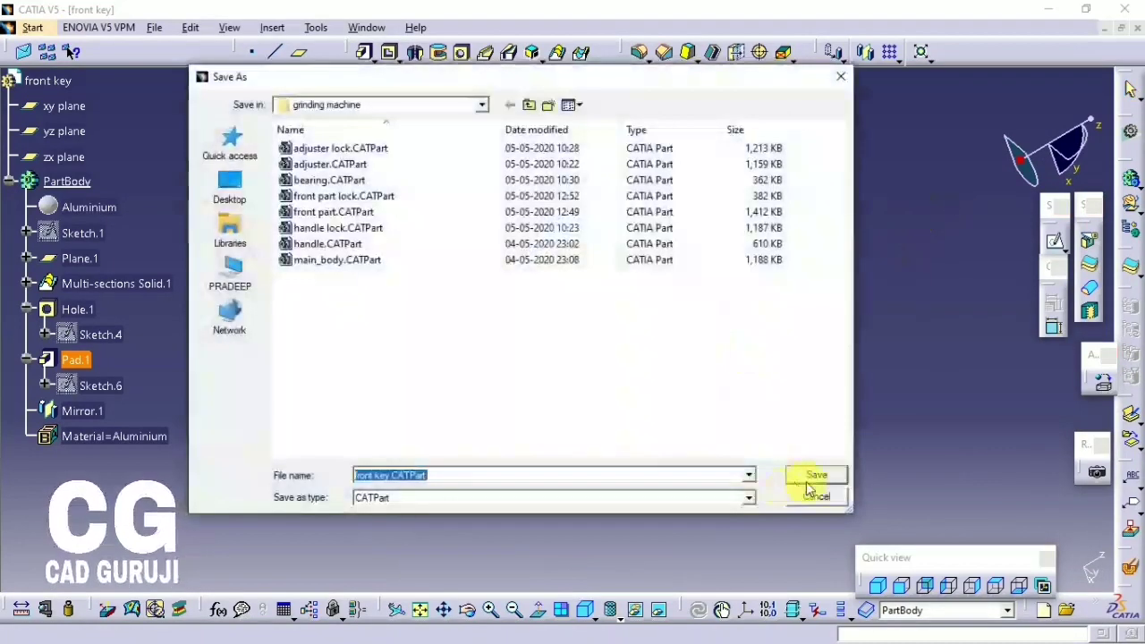
- Save as front key.CATPart and create a new Part Design part named support lock
left_click(807, 477)
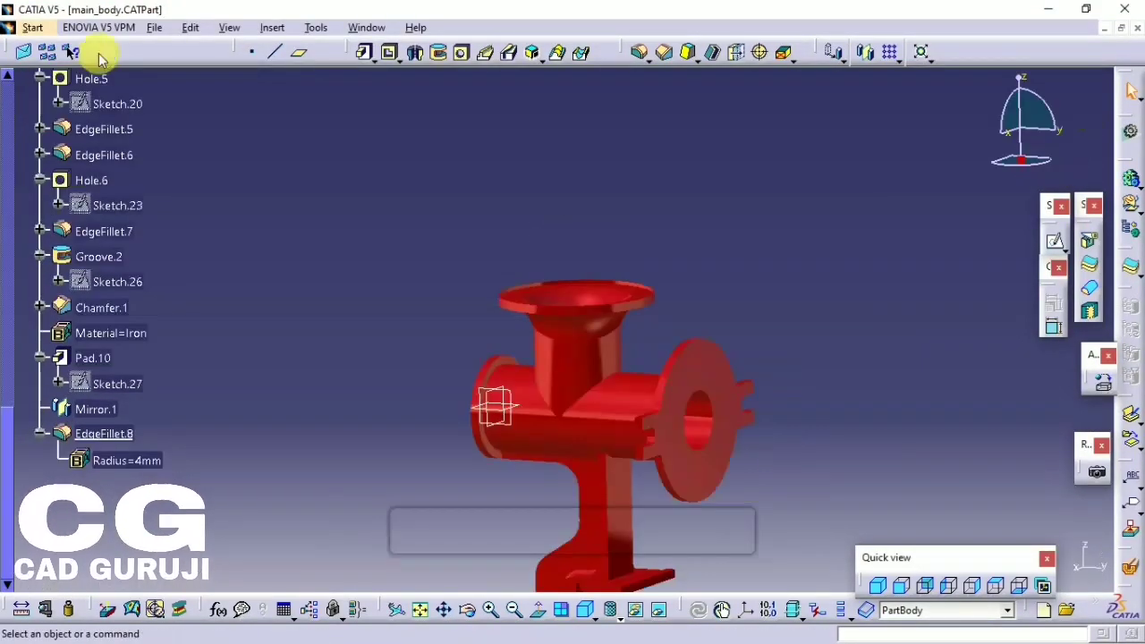
left_click(32, 27)
left_click(322, 70)
type("support lock")
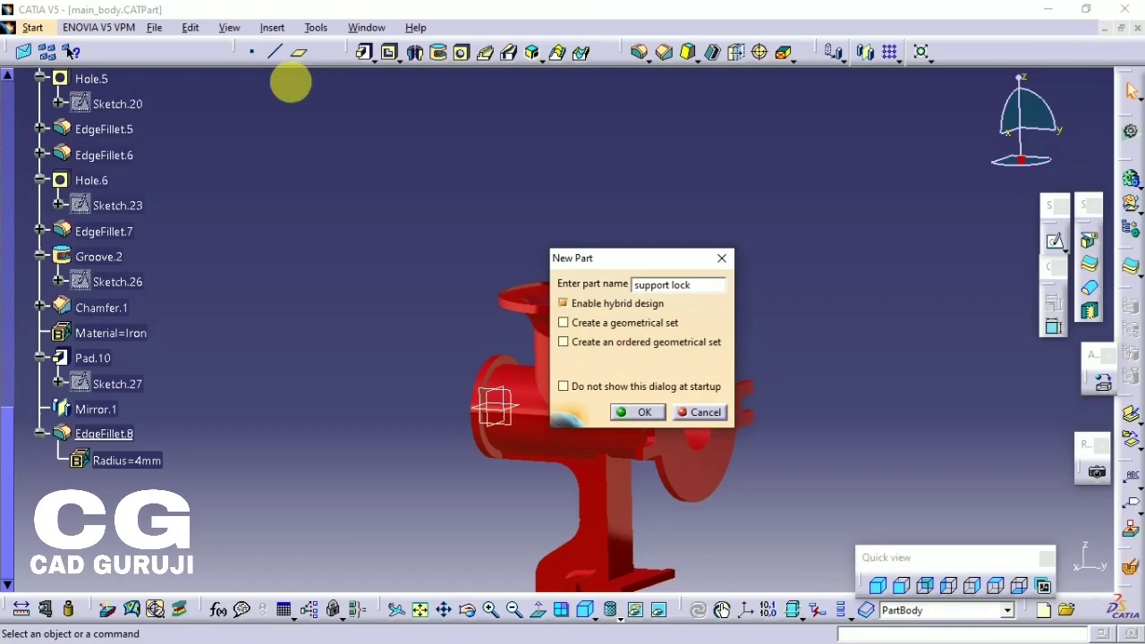
key("Return")
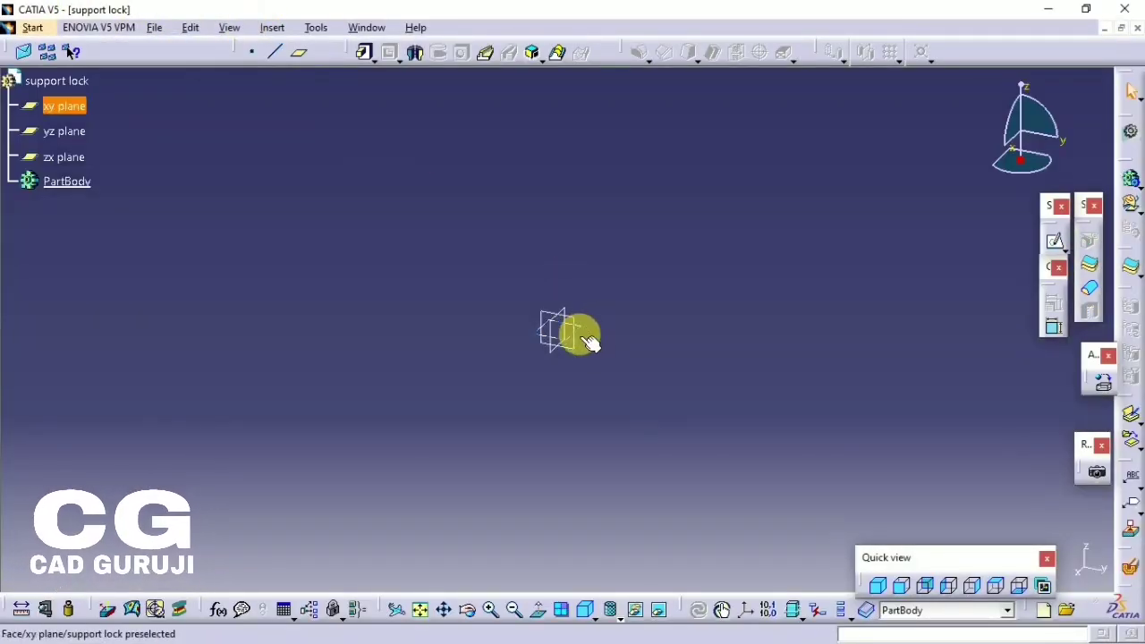
- On the xy plane, sketch a circle at the origin dimensioned to 35 mm diameter
left_click(587, 338)
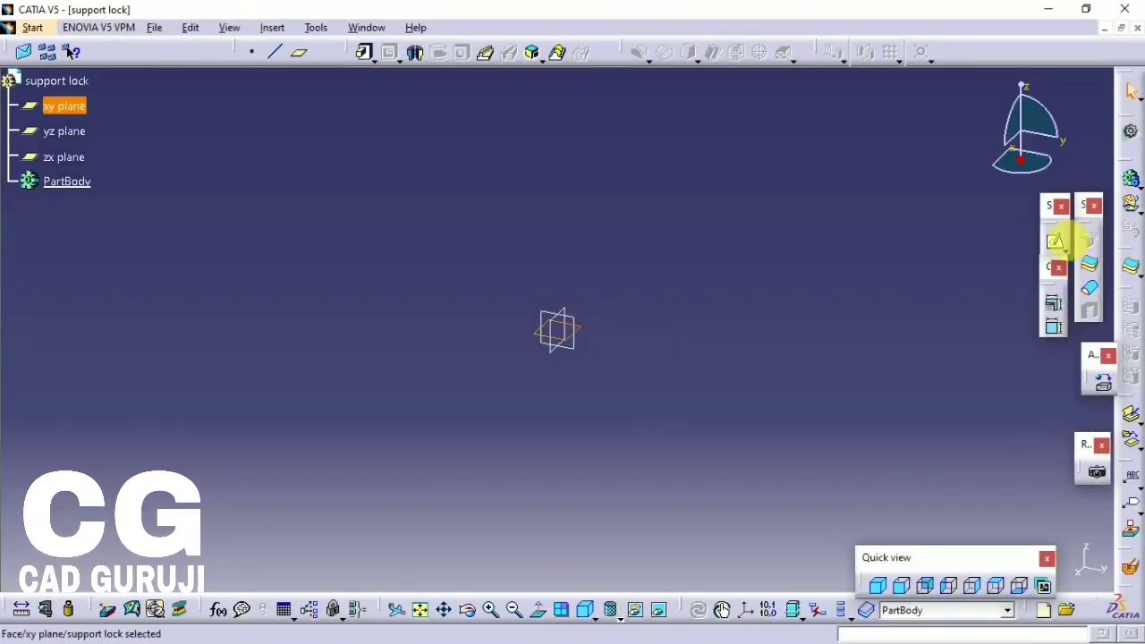
left_click(1093, 285)
left_click(952, 240)
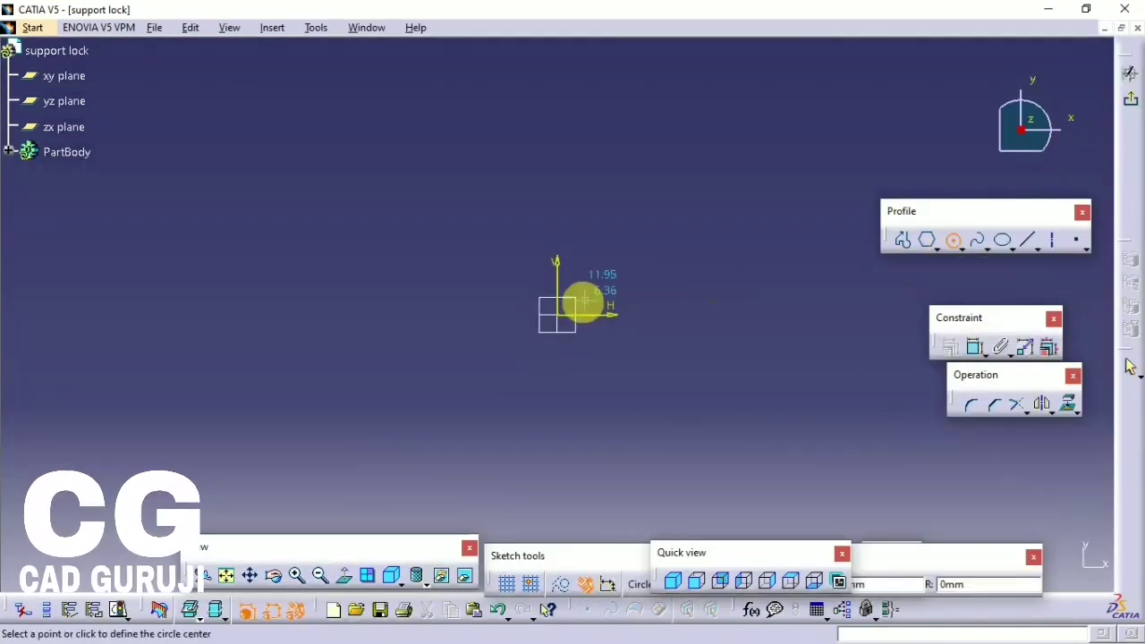
left_click(557, 314)
left_click(501, 259)
left_click(973, 347)
left_click(632, 284)
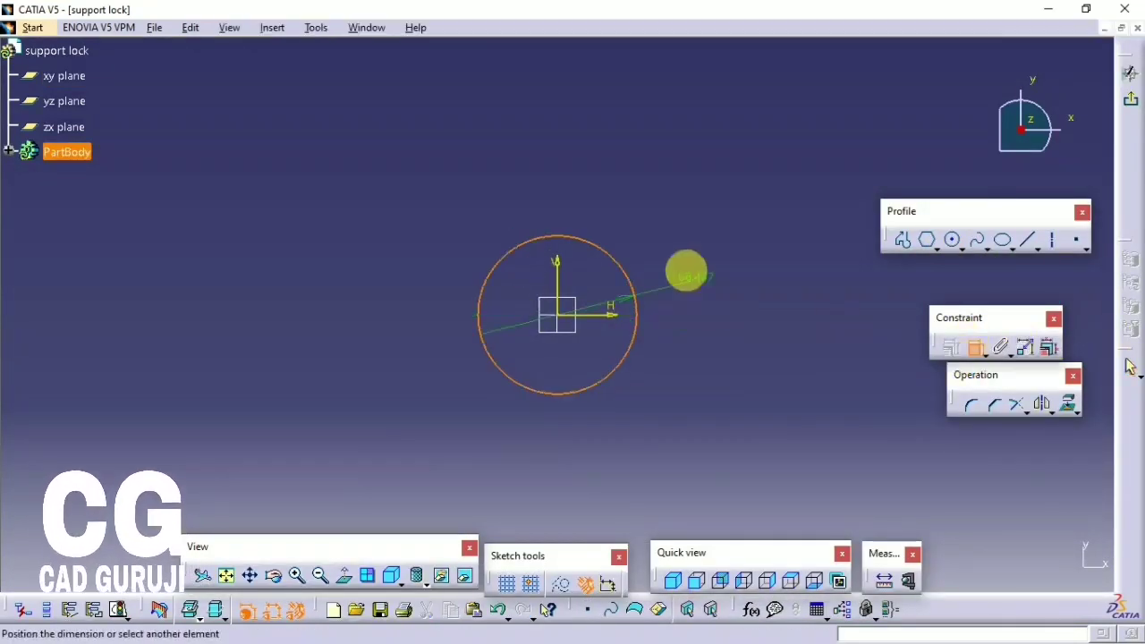
double_click(686, 269)
type("35")
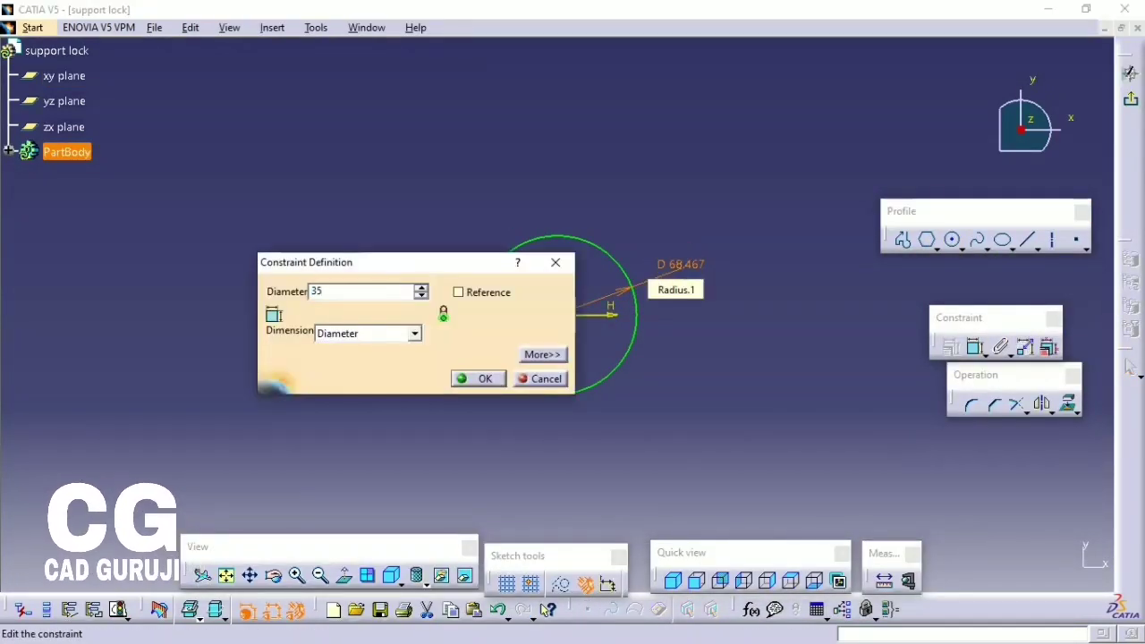
key("Return")
- Pad the 35 mm circle into a thin disc head
left_click(1130, 99)
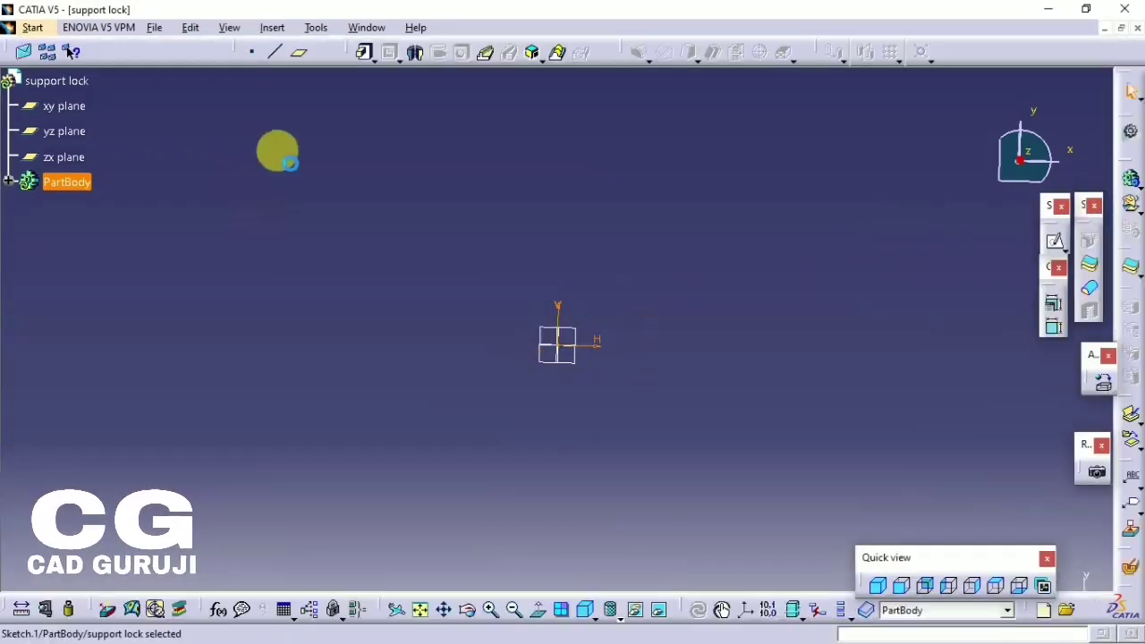
left_click(366, 53)
left_click(463, 197)
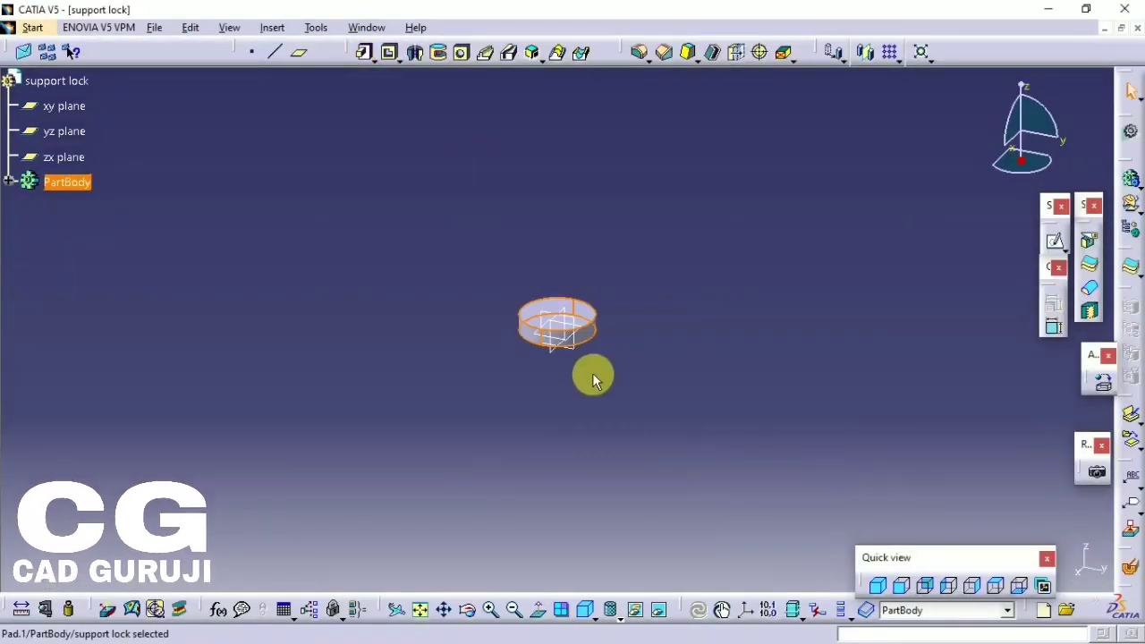
middle_click_drag(593, 375, 540, 207)
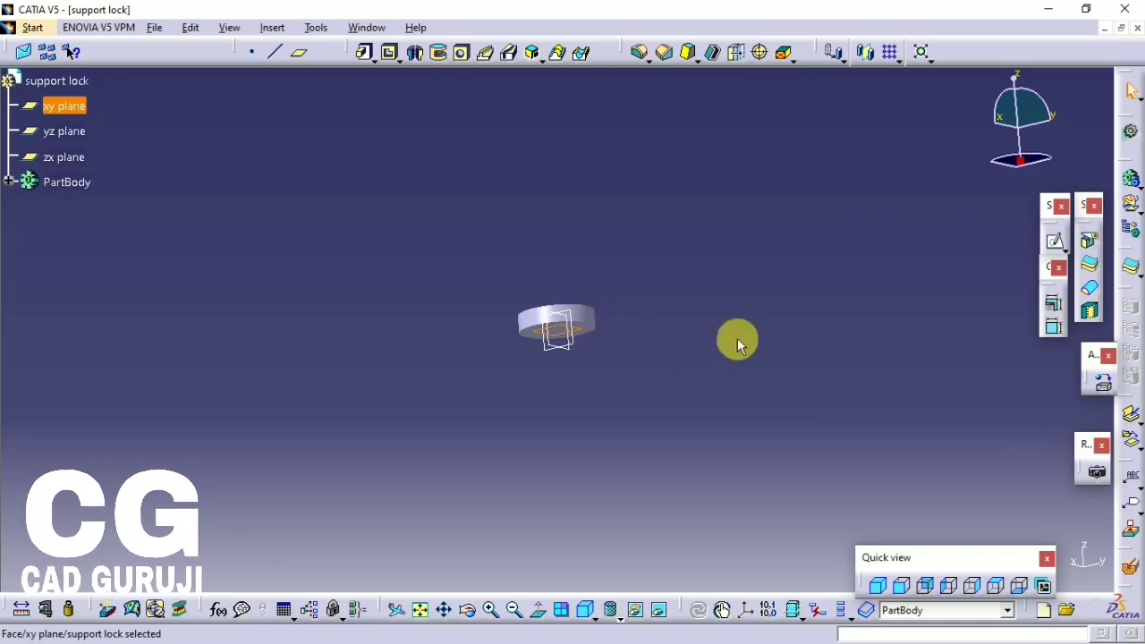
- Sketch a 10 mm diameter circle at the origin on the xy plane
left_click(1055, 242)
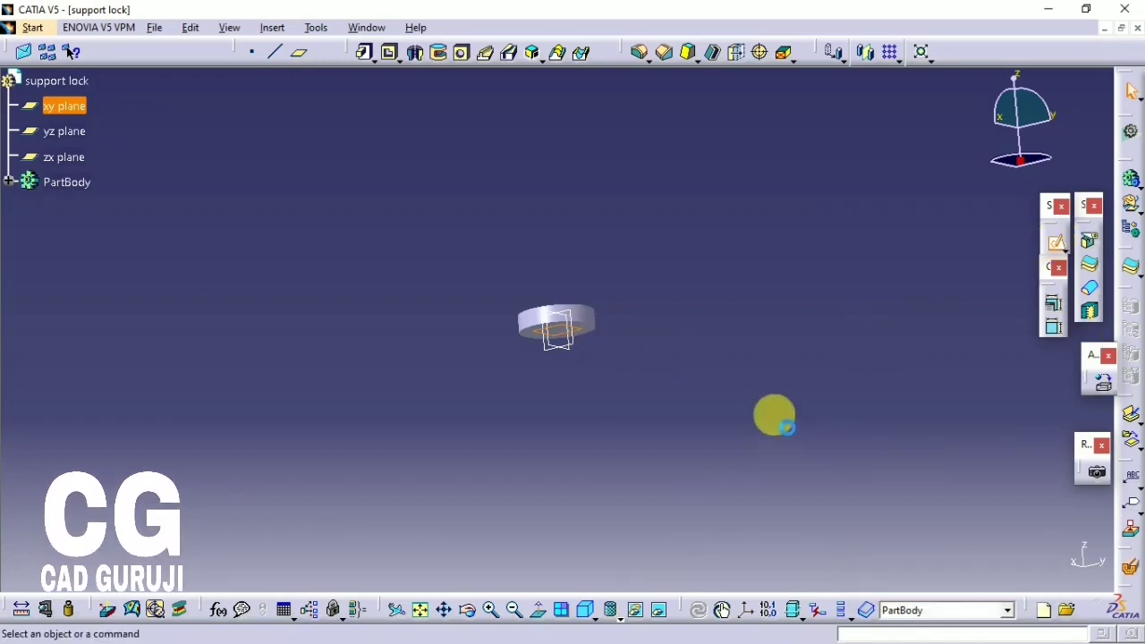
left_click(950, 240)
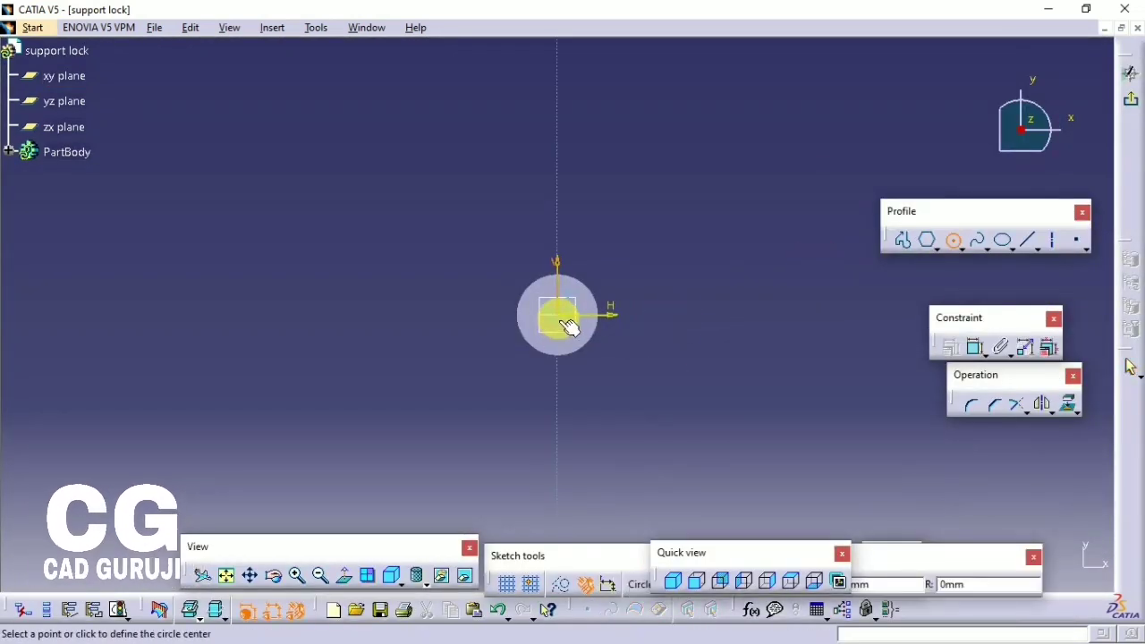
left_click(569, 322)
left_click(974, 347)
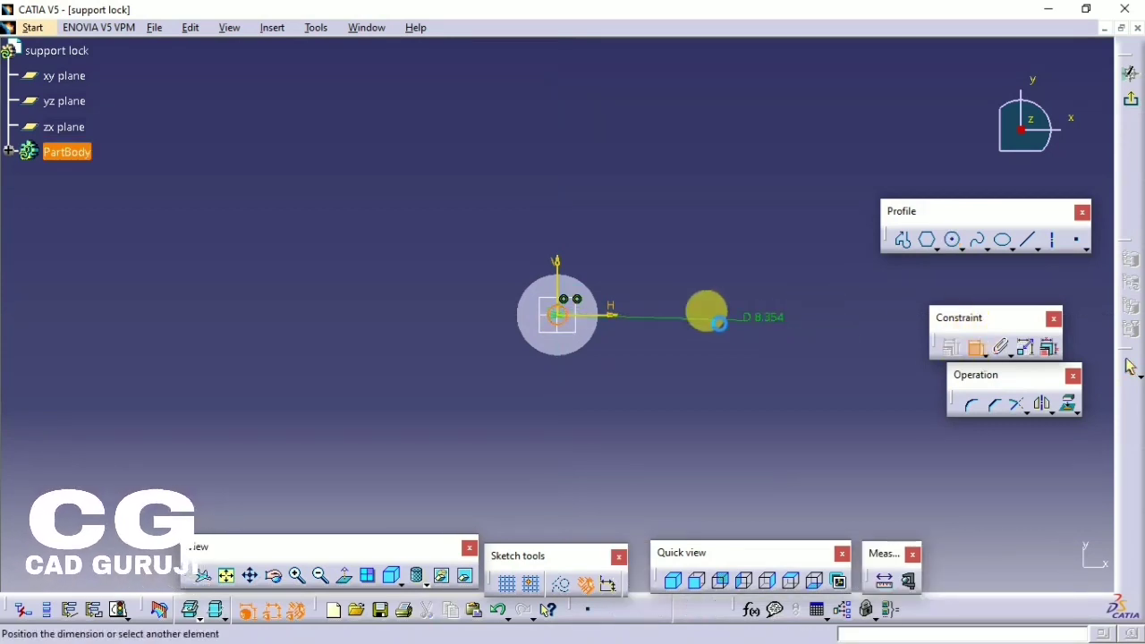
left_click(631, 281)
double_click(635, 279)
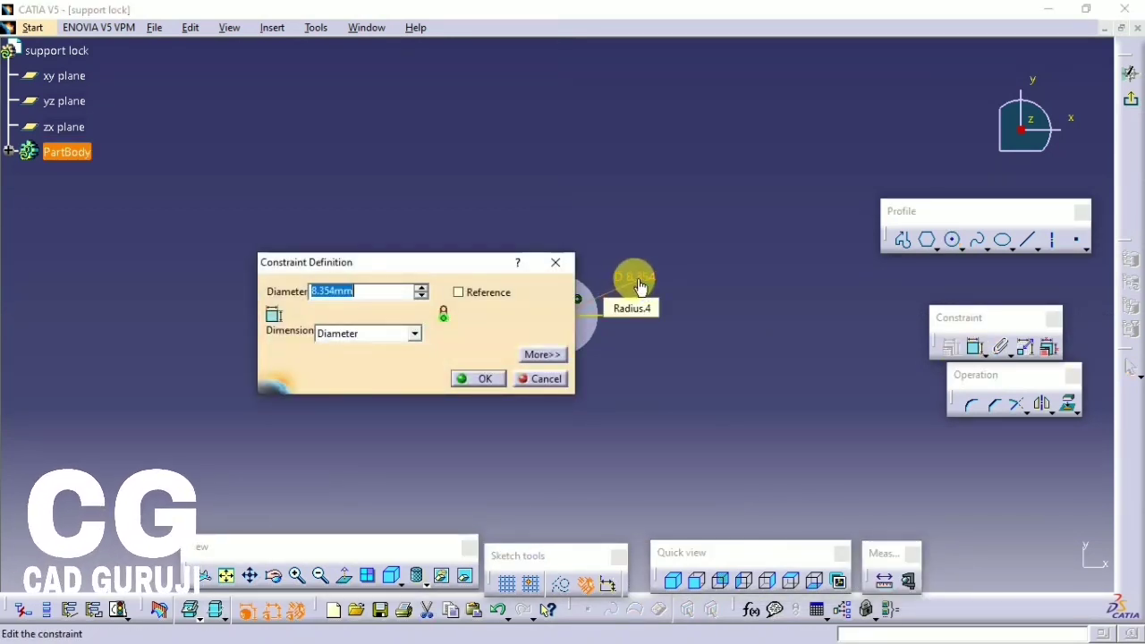
type("10")
key("Return")
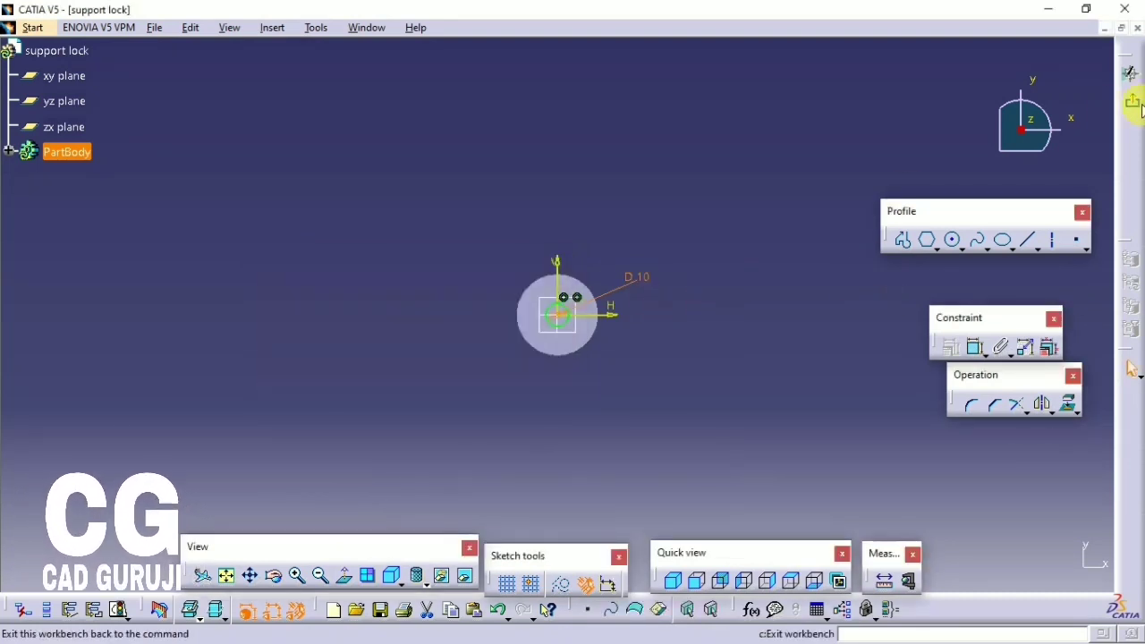
- Pad the 10 mm circle 70 mm to form the shaft
left_click(1134, 105)
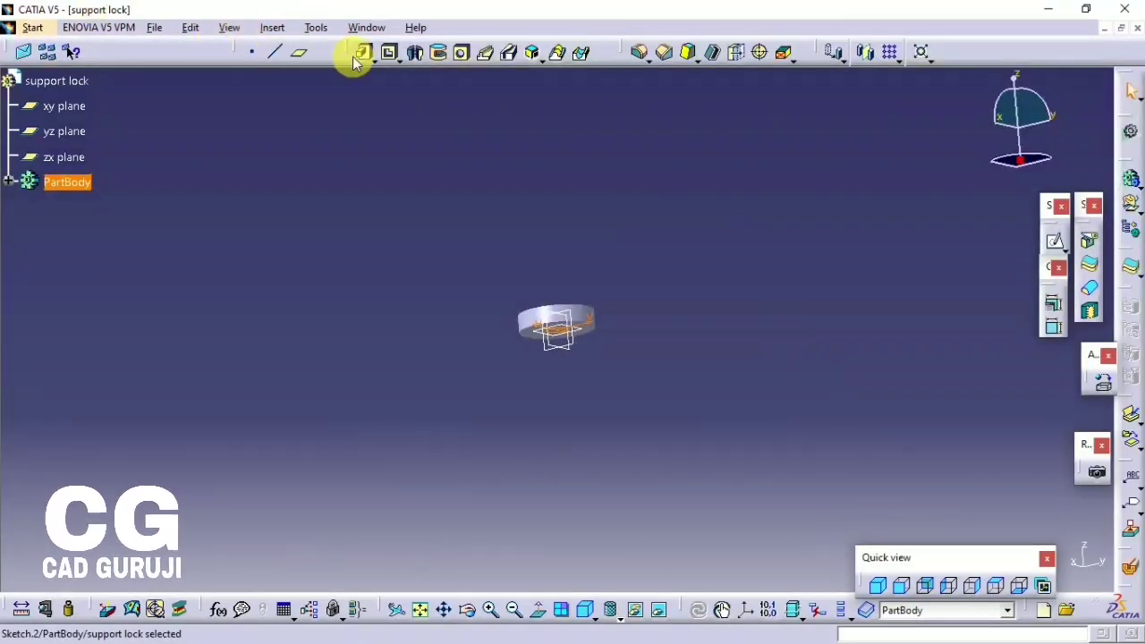
left_click(355, 61)
type("70")
key("Return")
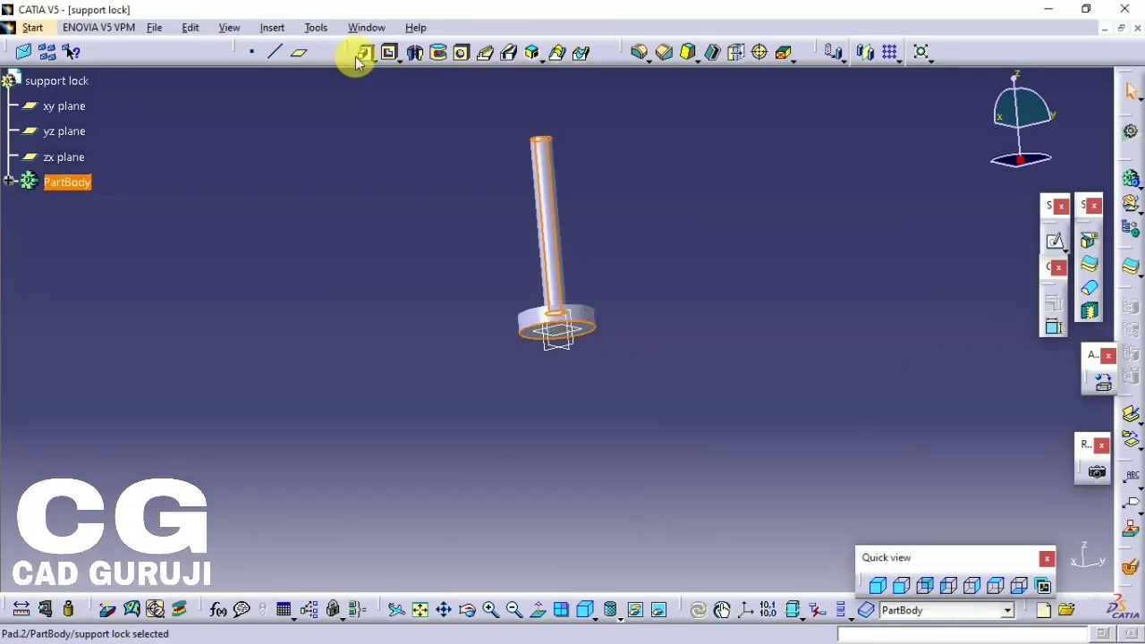
mouse_move(498, 247)
middle_mouse_down()
mouse_move(709, 193)
mouse_move(695, 184)
middle_mouse_up()
- On the shaft face, sketch the cross-hole circle with a 5 mm diameter
left_click(587, 128)
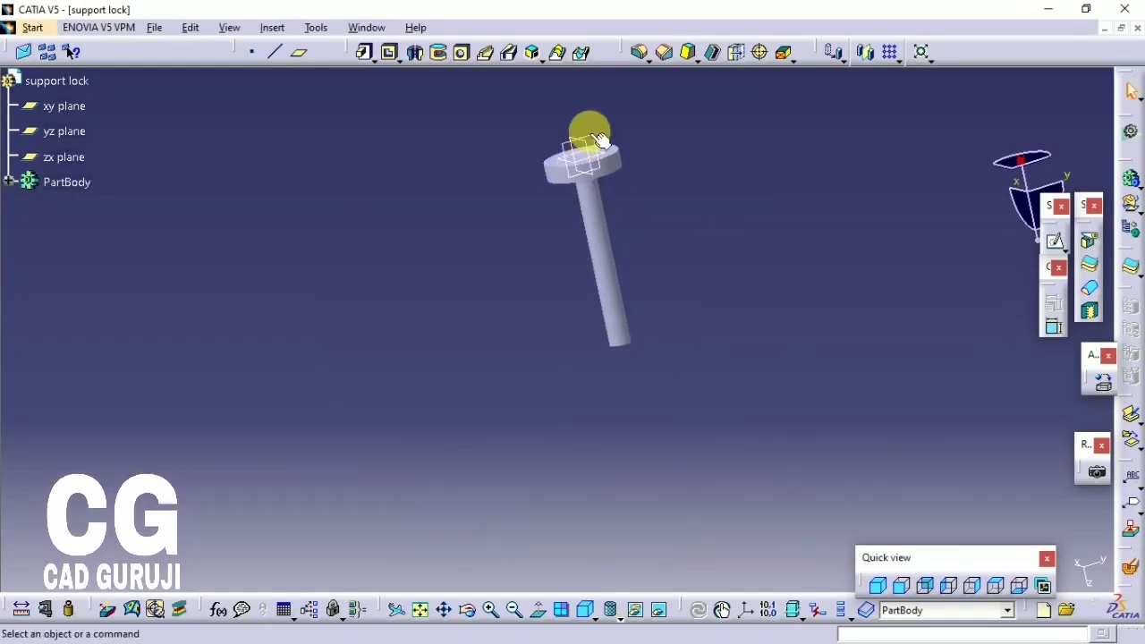
left_click(1054, 241)
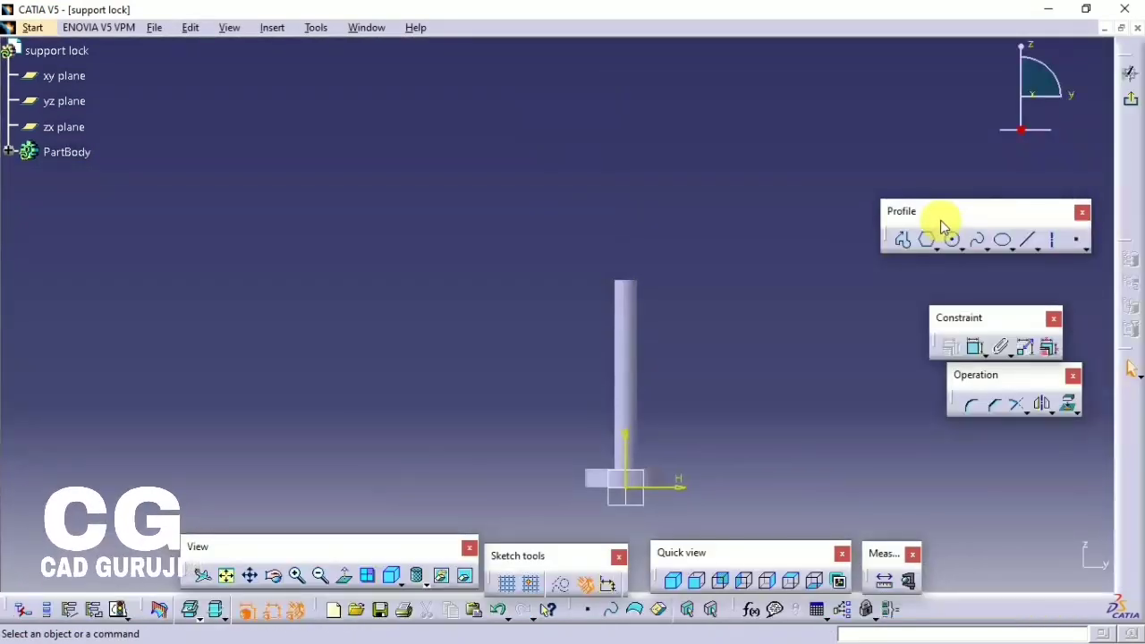
left_click(951, 240)
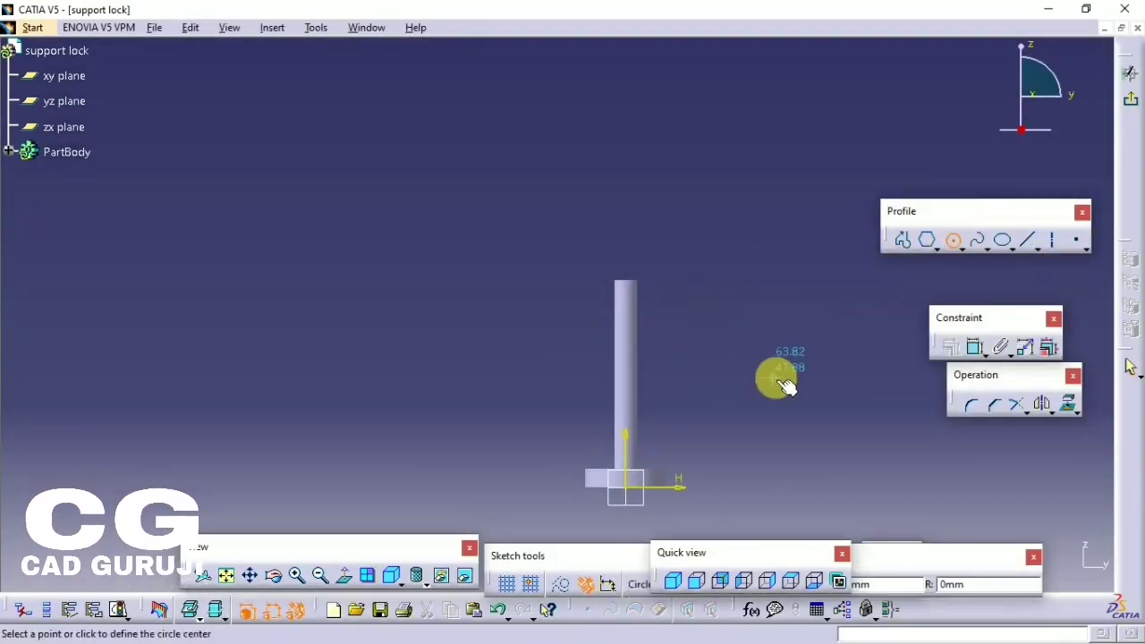
scroll(618, 325, "up", 5)
left_click(629, 226)
left_click(628, 209)
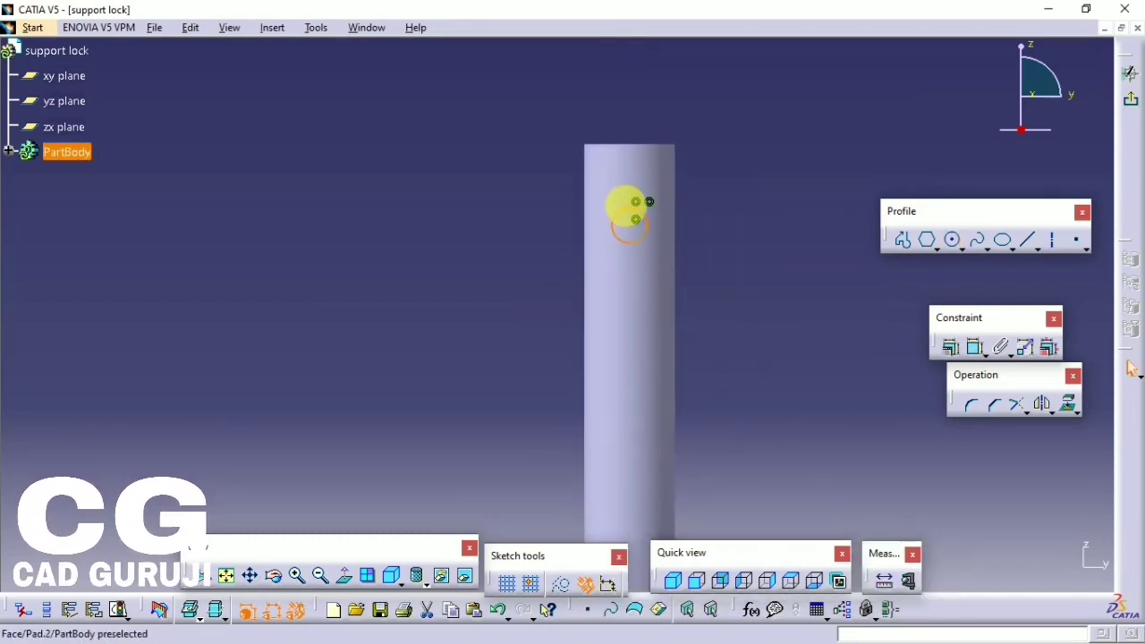
left_click(975, 347)
left_click(710, 215)
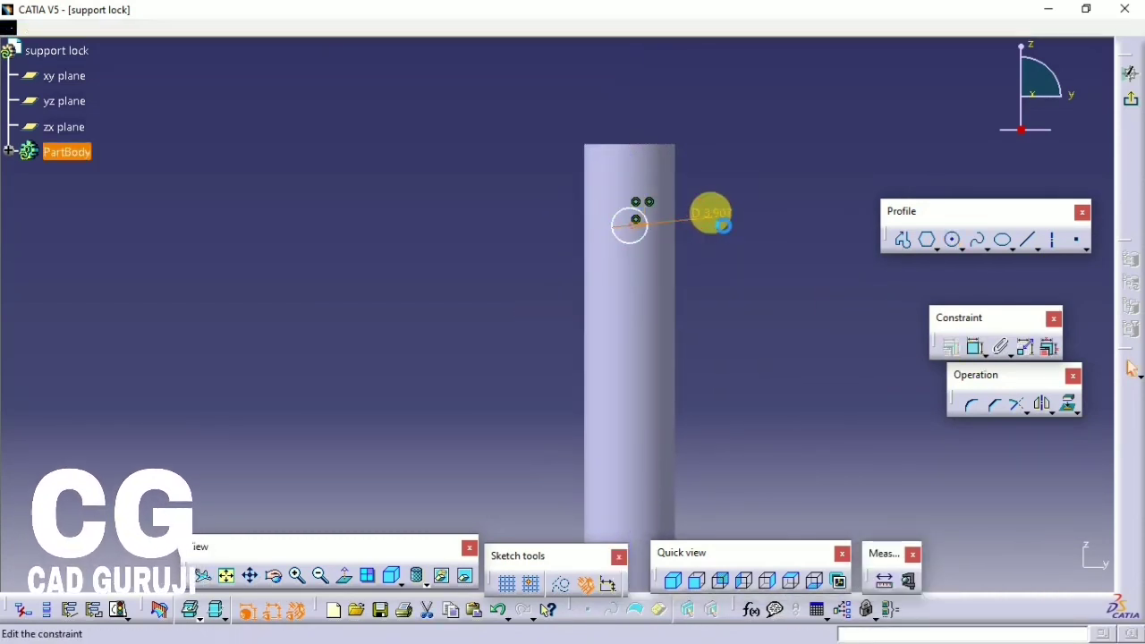
double_click(713, 219)
type("5mm")
key("Return")
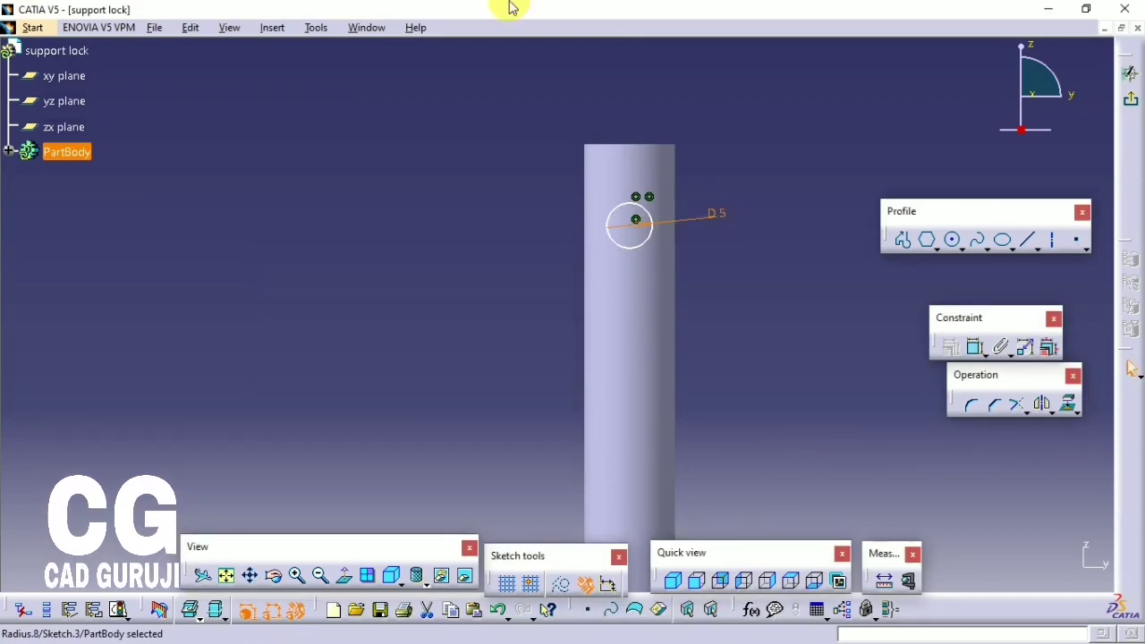
- Try padding the 5 mm circle mirrored, up to the next face
left_click(1129, 98)
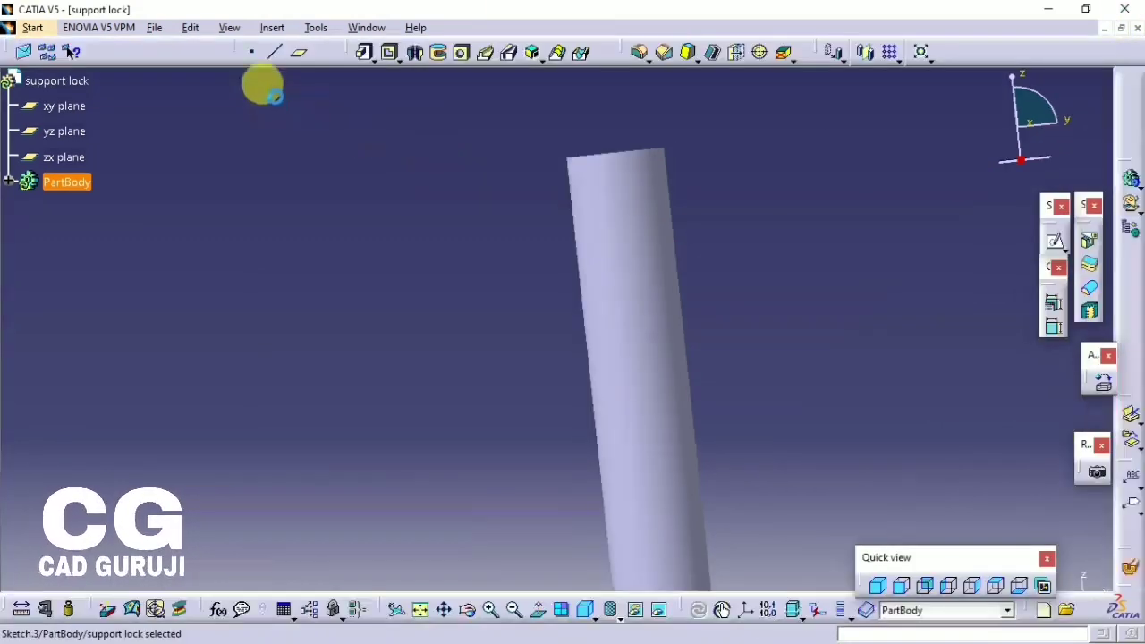
left_click(365, 52)
left_click(733, 349)
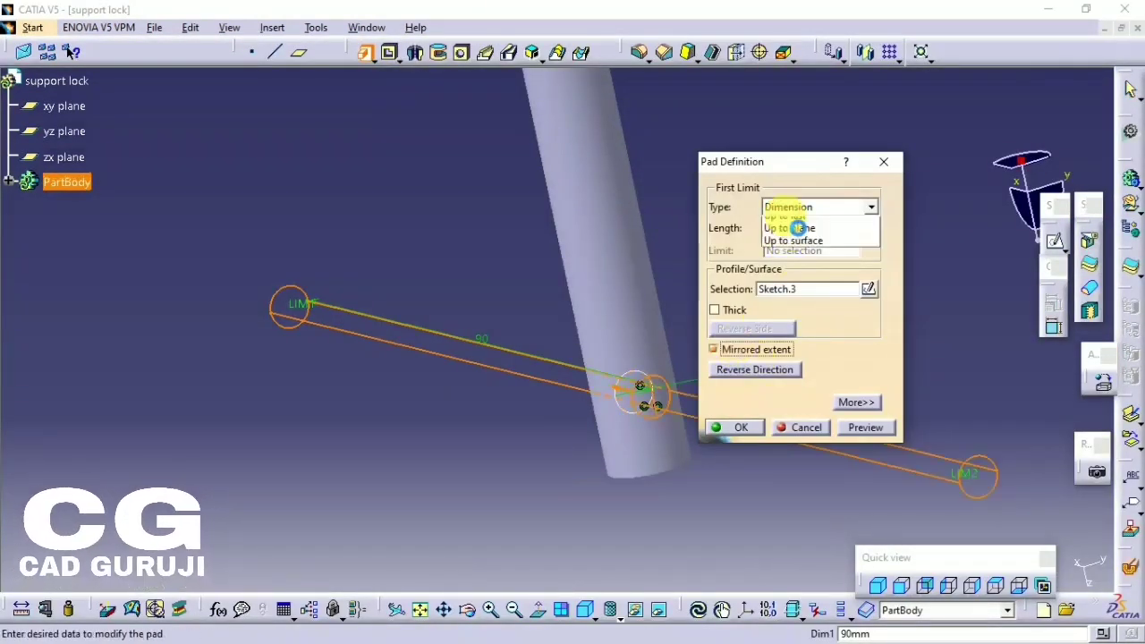
left_click(787, 248)
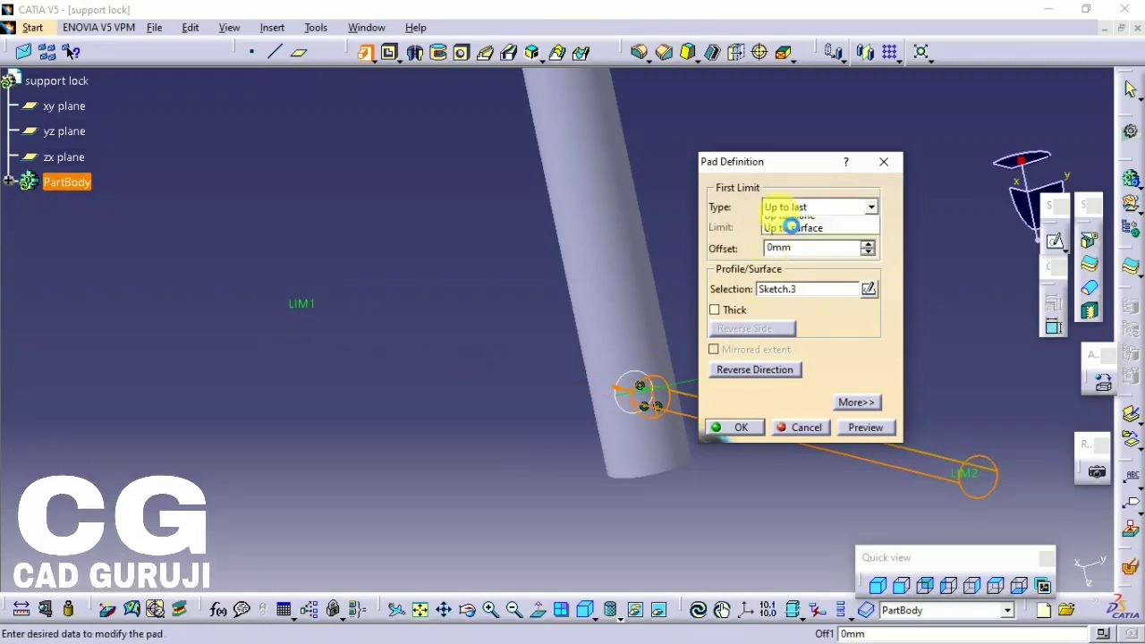
left_click(818, 207)
left_click(787, 236)
- Switch the trial pad to a 1 mm dimension, create it, then undo it
mouse_move(683, 364)
middle_mouse_down()
mouse_move(766, 280)
mouse_move(630, 400)
middle_mouse_up()
left_click(818, 207)
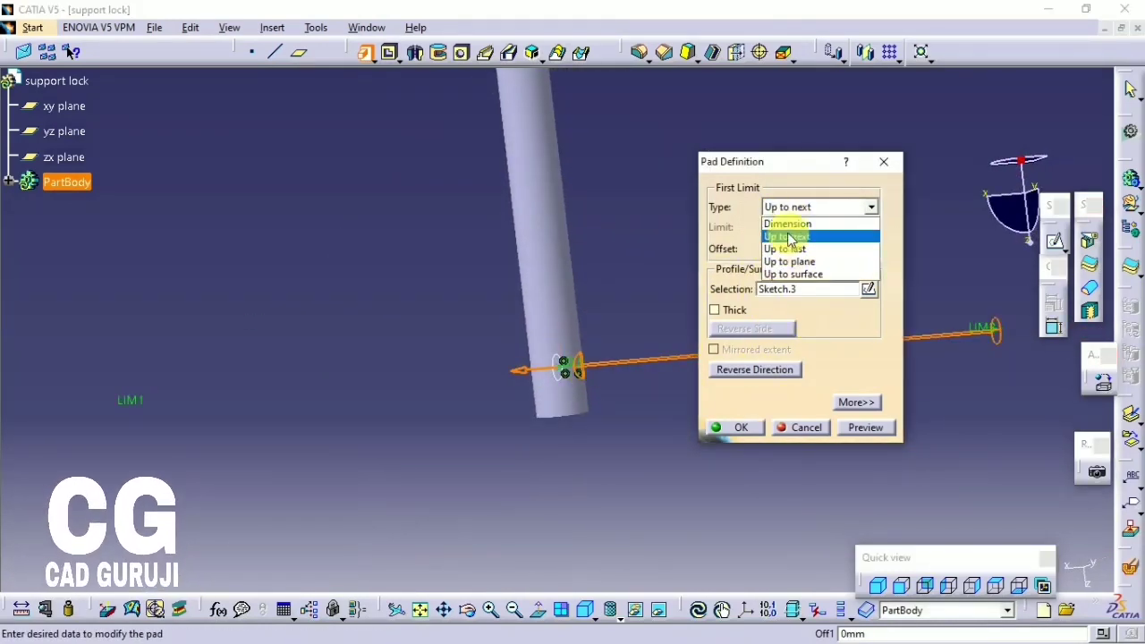
left_click(778, 220)
double_click(831, 227)
type("1")
left_click(735, 427)
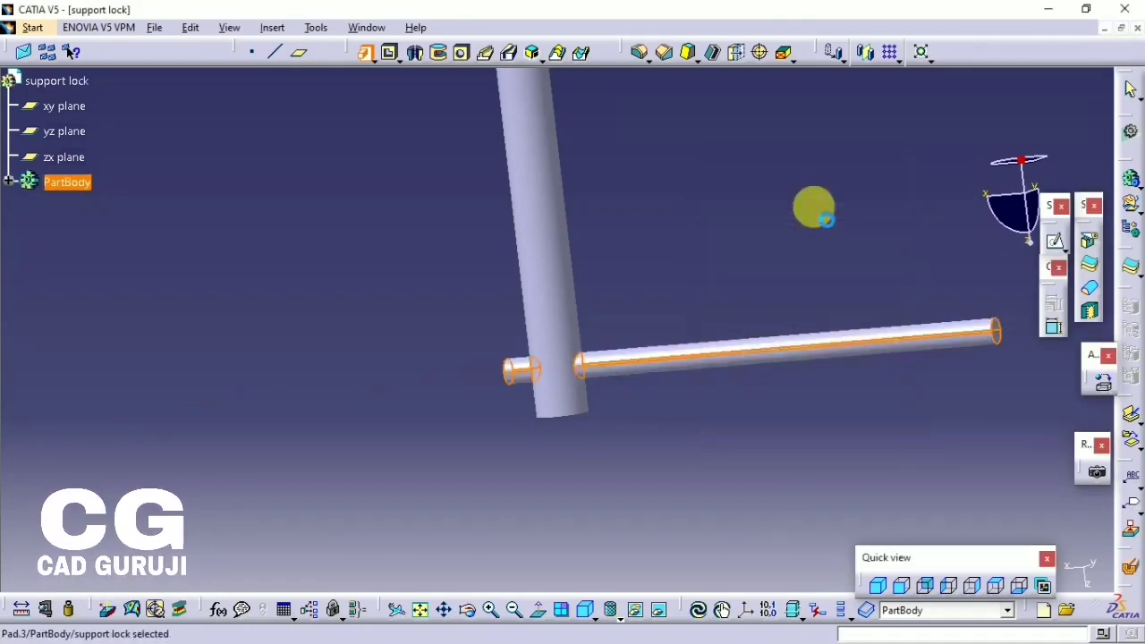
key("ctrl+z")
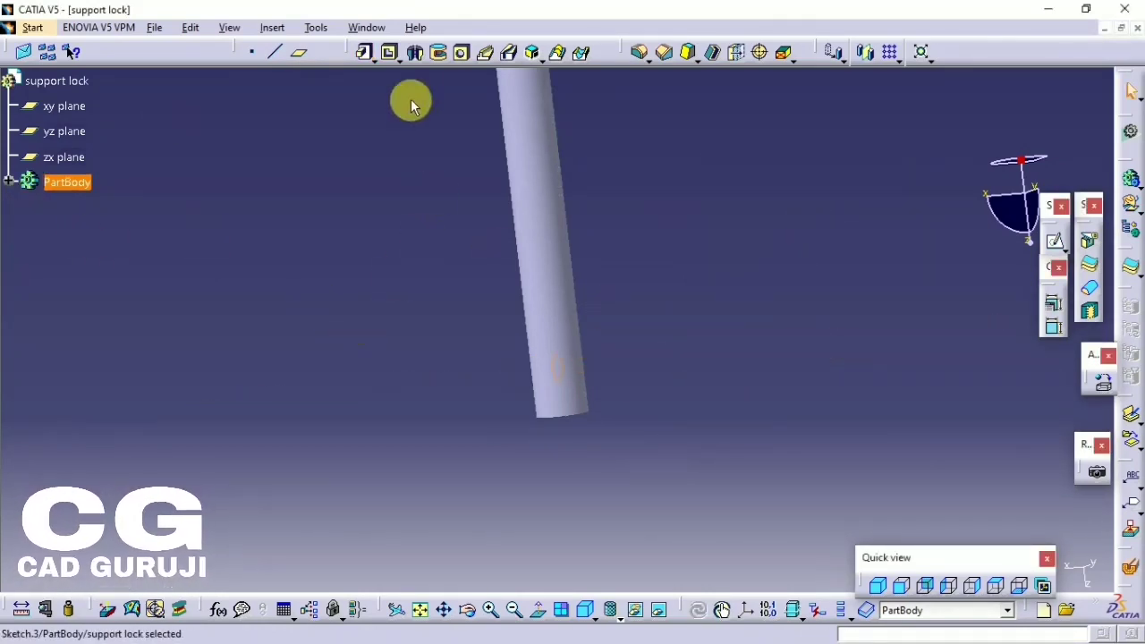
- Pocket the 5 mm circle through the shaft, cutting both ways up to the next face
left_click(392, 54)
left_click(776, 368)
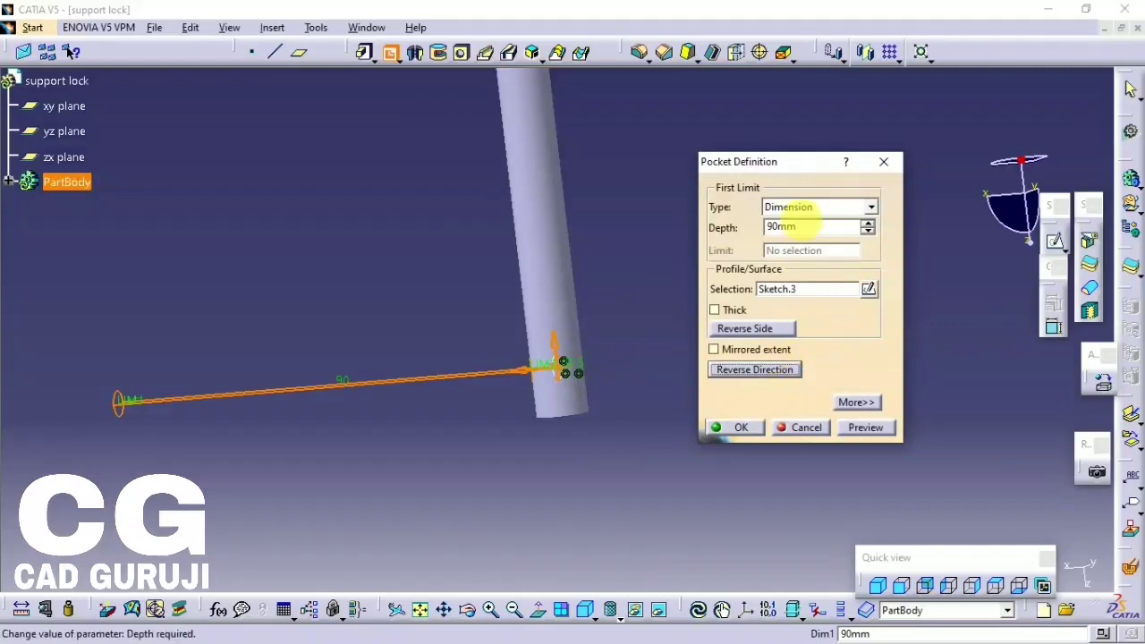
left_click(809, 207)
left_click(713, 349)
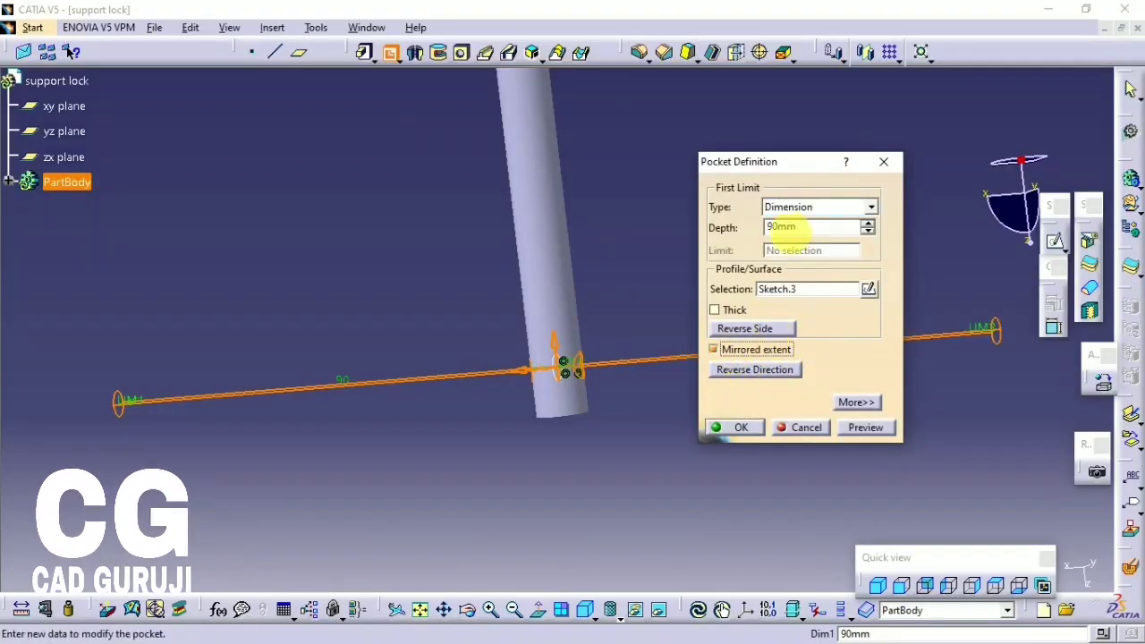
left_click(791, 207)
left_click(795, 237)
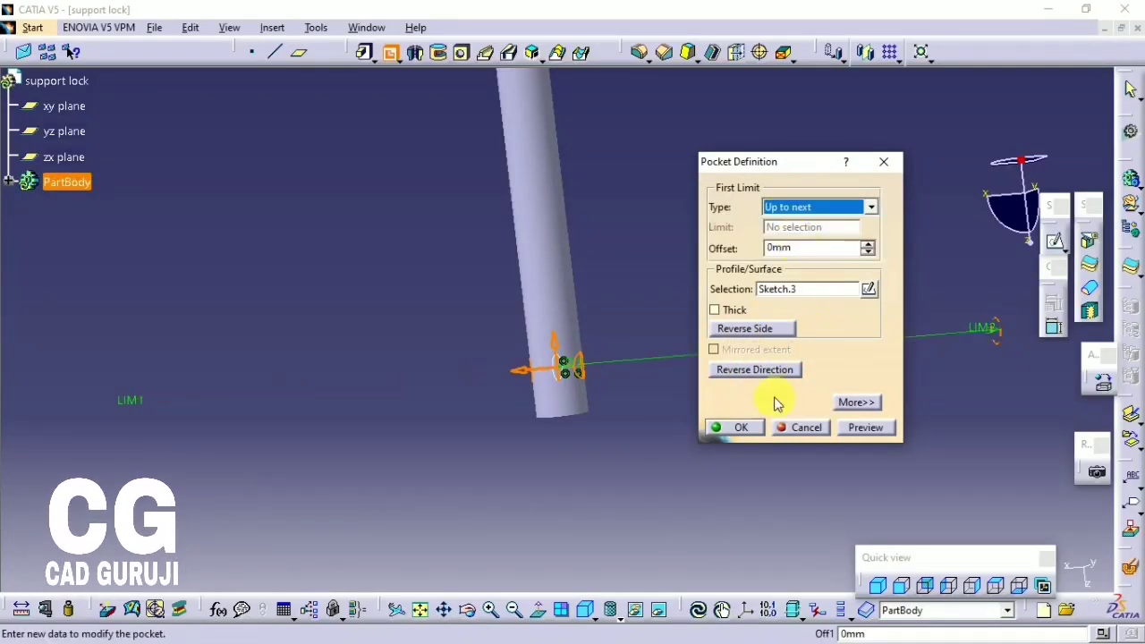
left_click(737, 426)
mouse_move(690, 403)
middle_mouse_down()
mouse_move(480, 445)
mouse_move(483, 474)
middle_mouse_up()
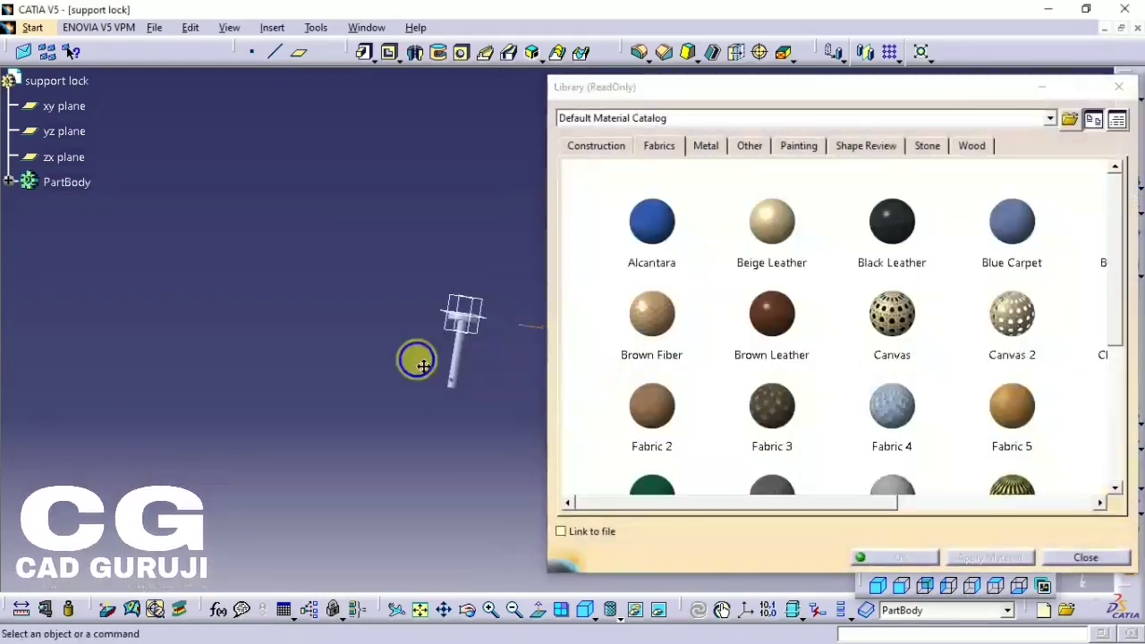
- Apply Aluminium from the Metal materials to the pin
mouse_move(417, 358)
middle_mouse_down()
mouse_move(613, 189)
mouse_move(712, 156)
middle_mouse_up()
left_click(705, 146)
left_click(637, 221)
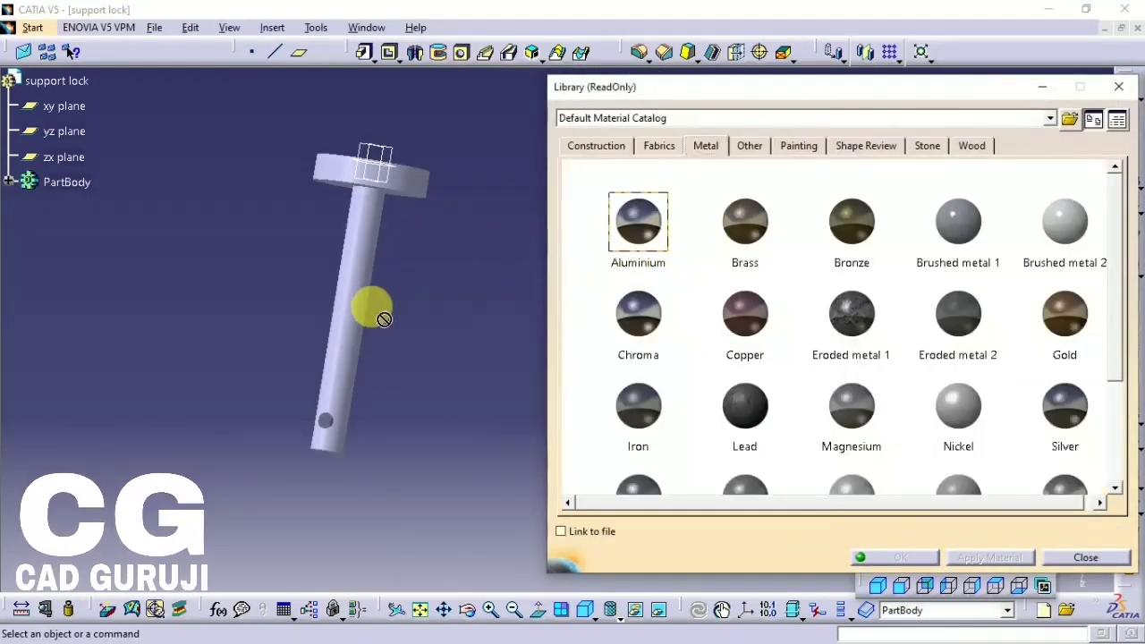
left_click(373, 306)
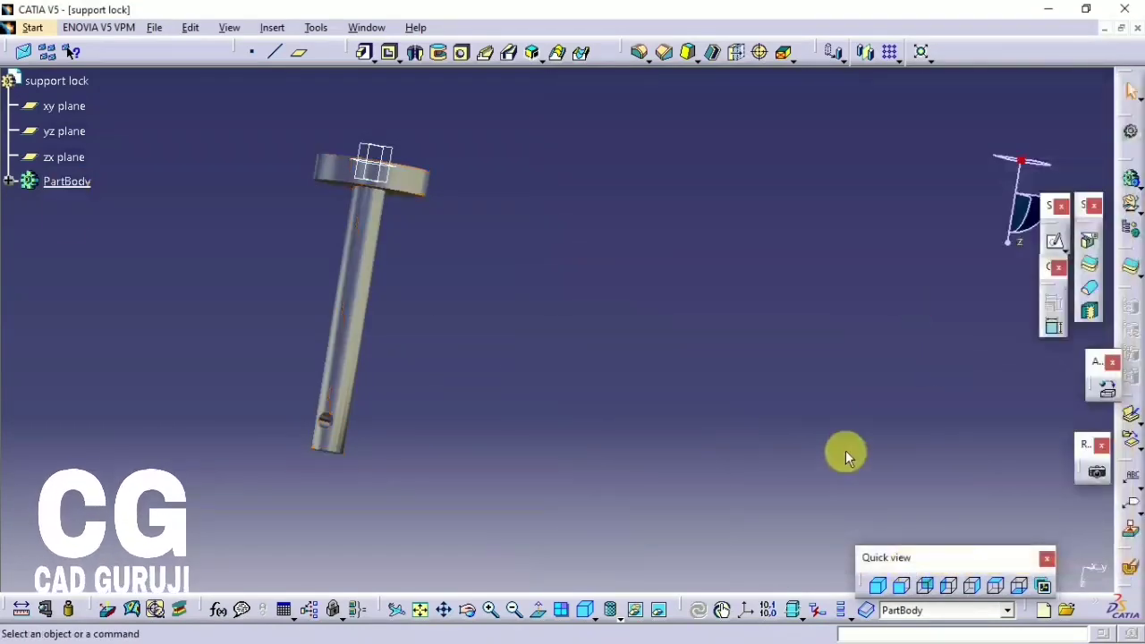
- Edit the Aluminium rendering to ambient 0.98 and reflectivity 0.70
left_click(9, 181)
left_click(88, 206)
key("alt+Return")
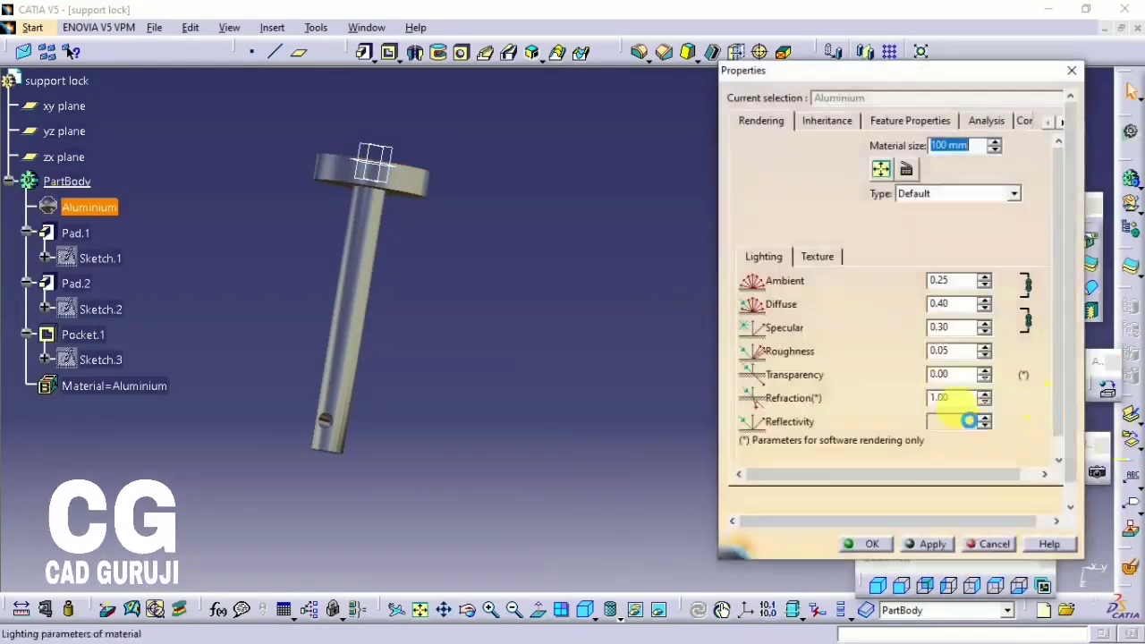
left_click_drag(856, 283, 894, 286)
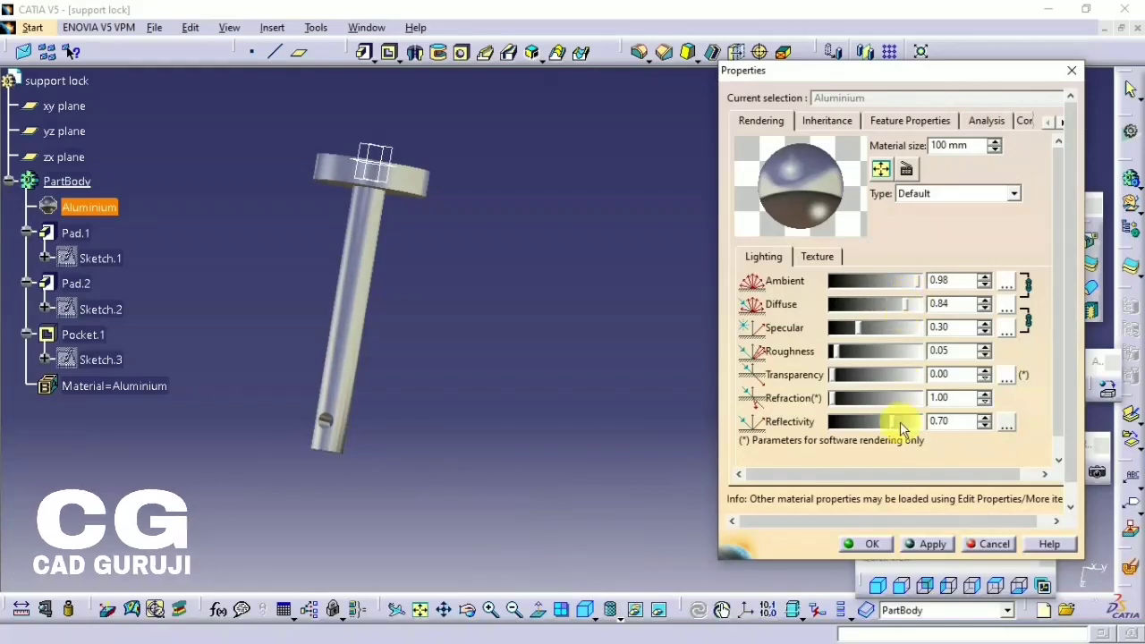
left_click_drag(901, 428, 876, 421)
left_click(871, 543)
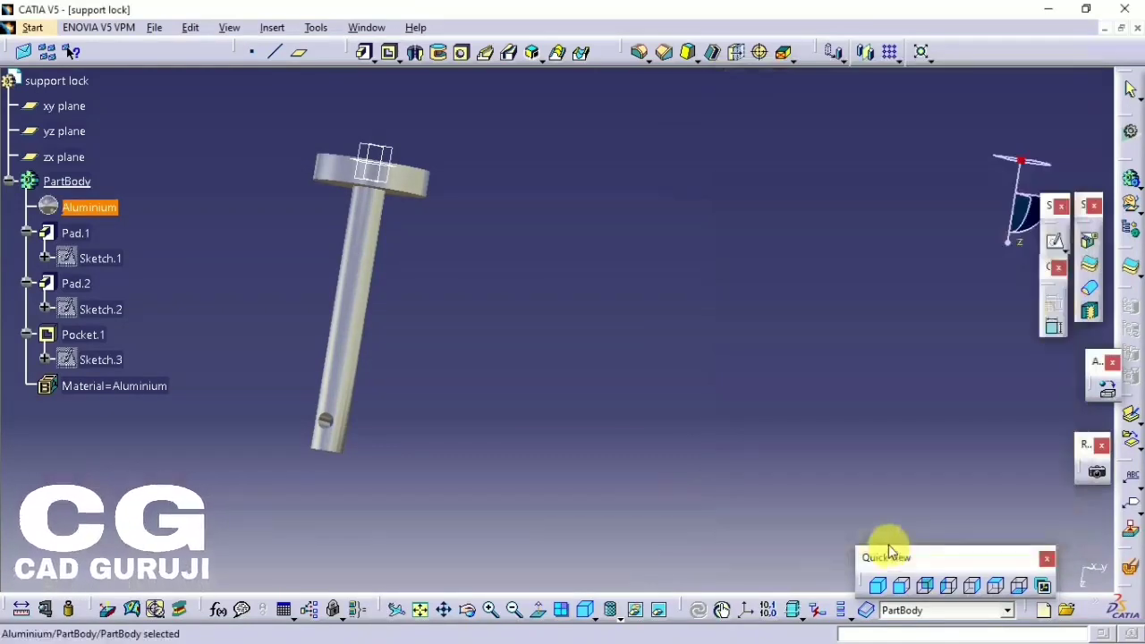
mouse_move(371, 370)
middle_mouse_down()
mouse_move(477, 441)
mouse_move(509, 480)
middle_mouse_up()
- Save the pin as support lock.CATPart and create a new Part Design part, support lock 1
key("ctrl+s")
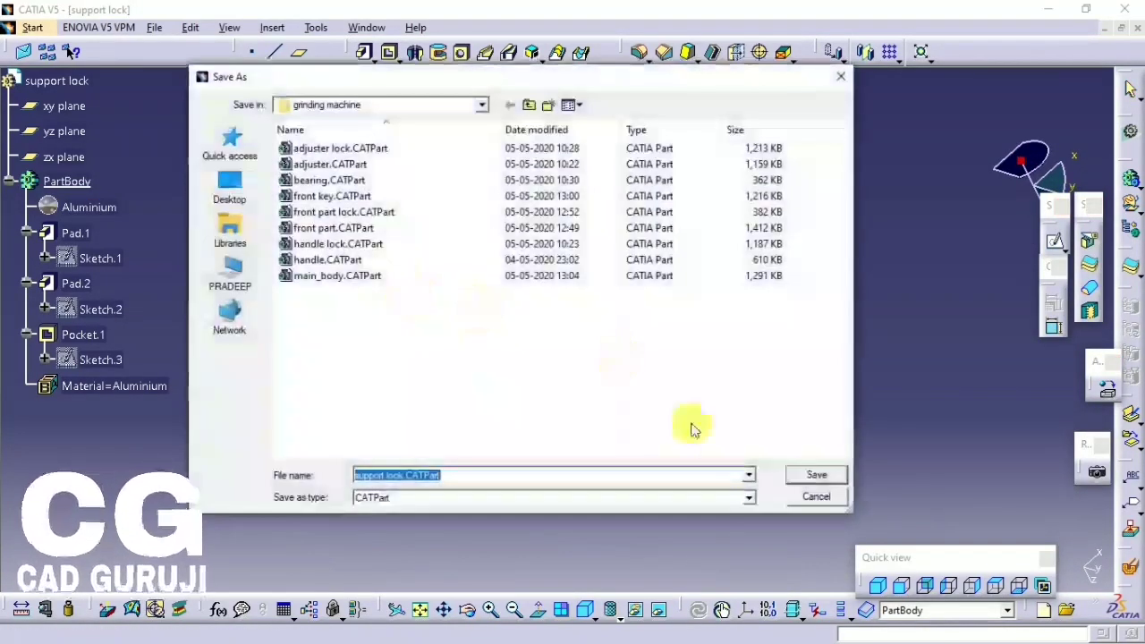
left_click(816, 474)
left_click(32, 27)
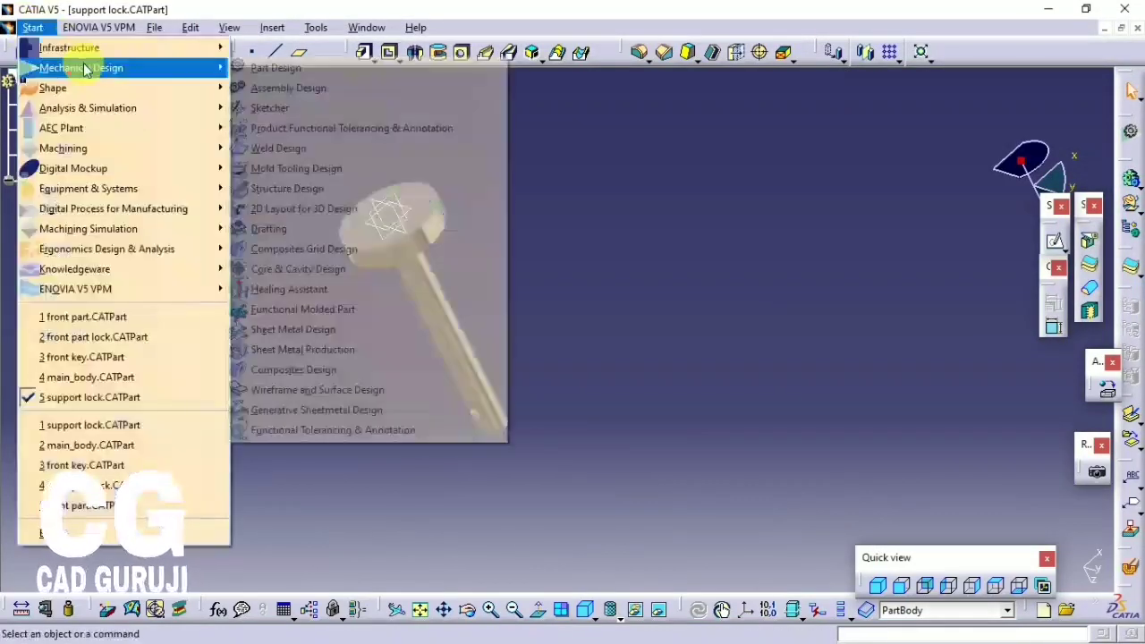
left_click(249, 91)
type("support lock 1")
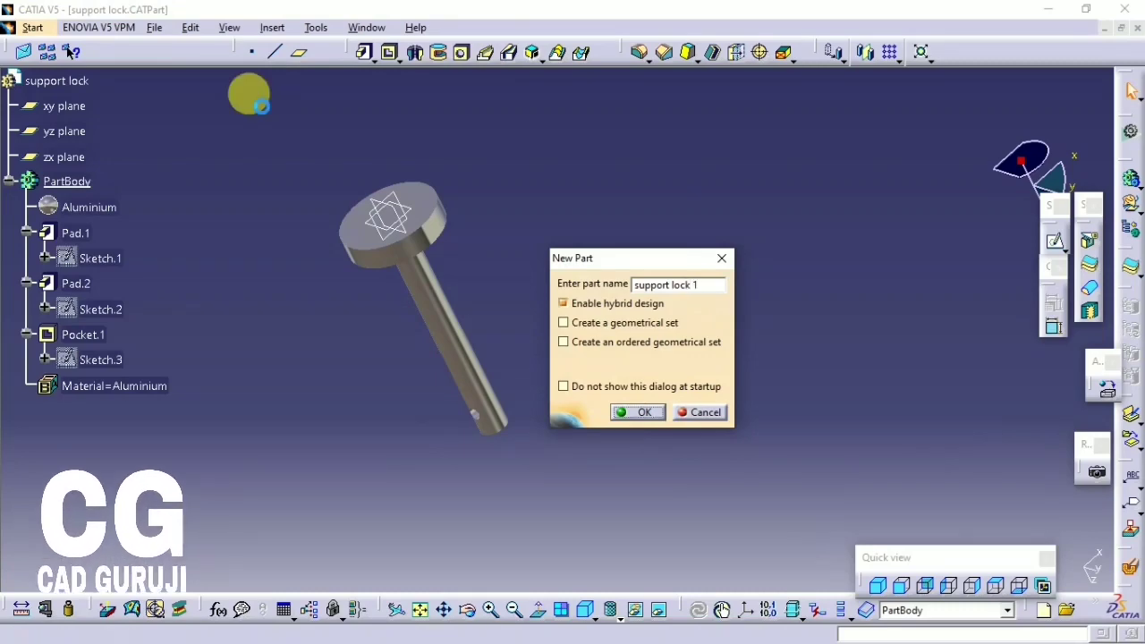
key("Return")
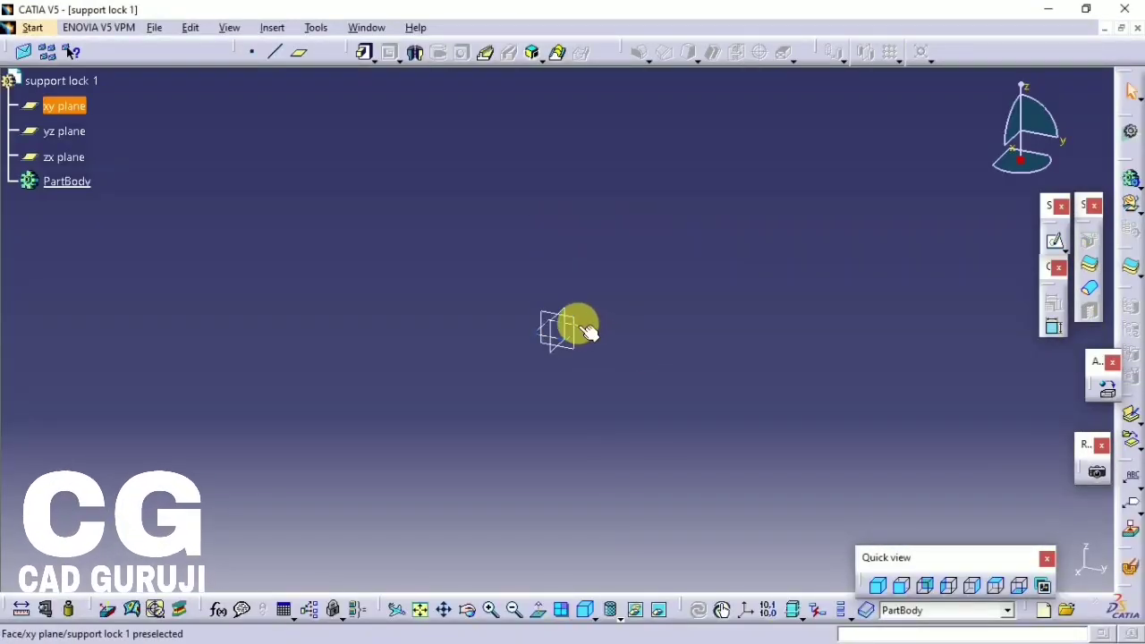
- Sketch a 5 mm diameter circle at the xy-plane origin and start padding it 20 mm
left_click(1055, 241)
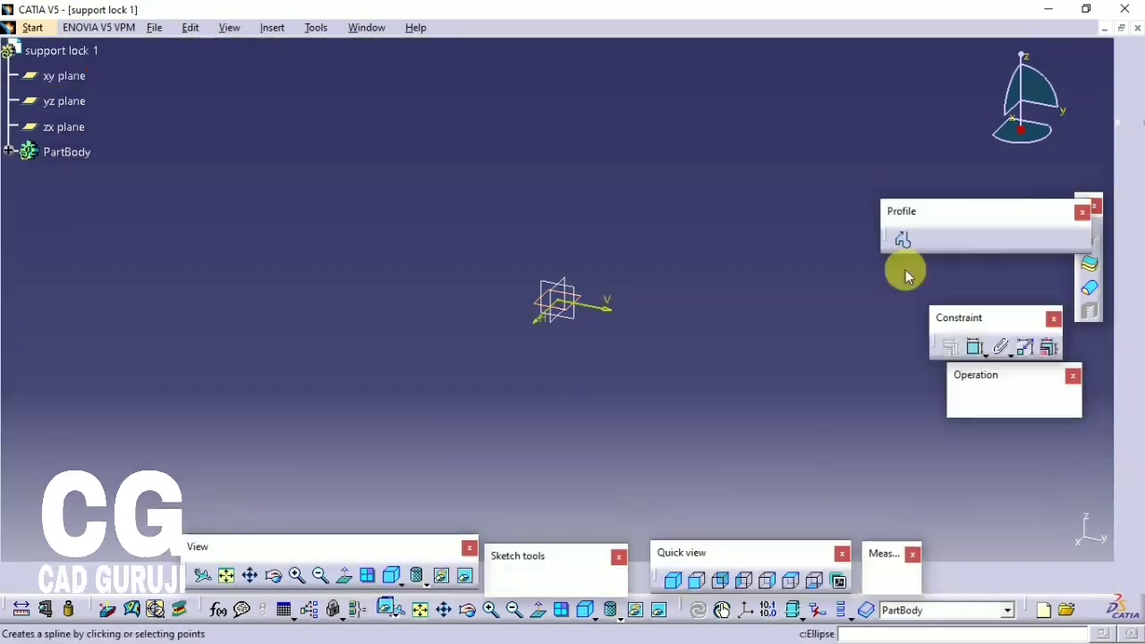
left_click(952, 240)
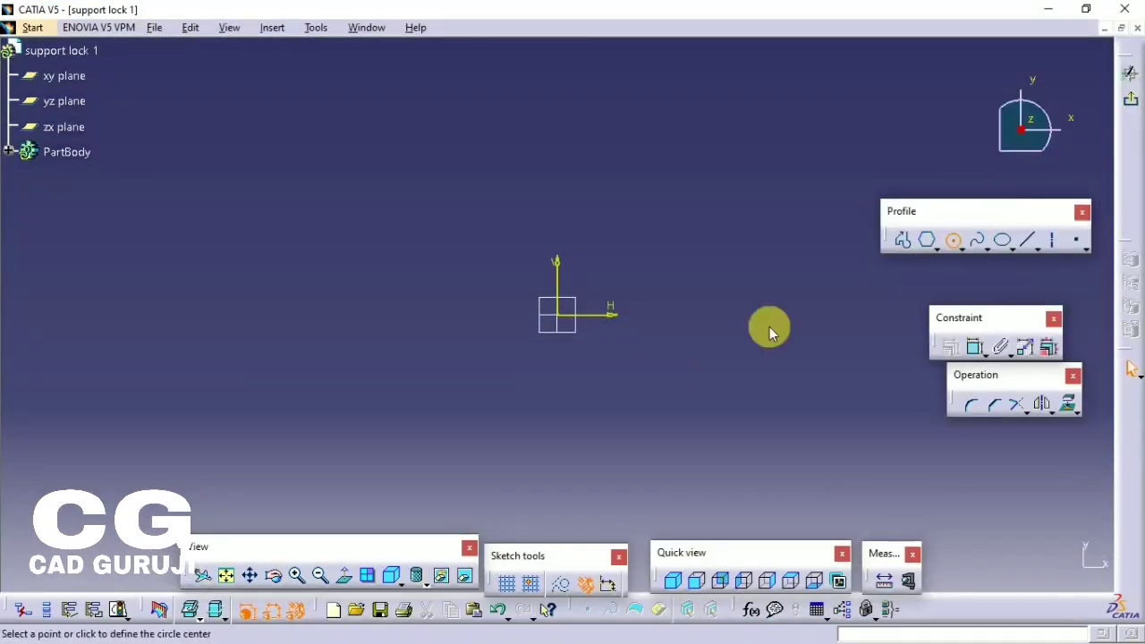
left_click(557, 313)
left_click(559, 315)
left_click(974, 347)
left_click(583, 281)
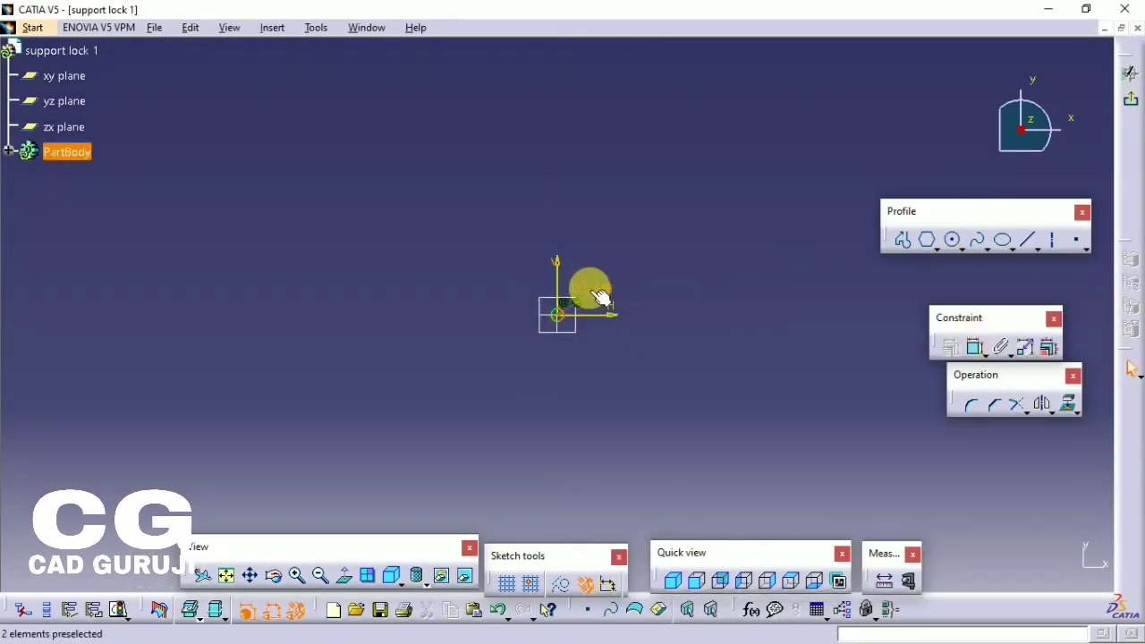
double_click(599, 297)
type("5mm")
key("Return")
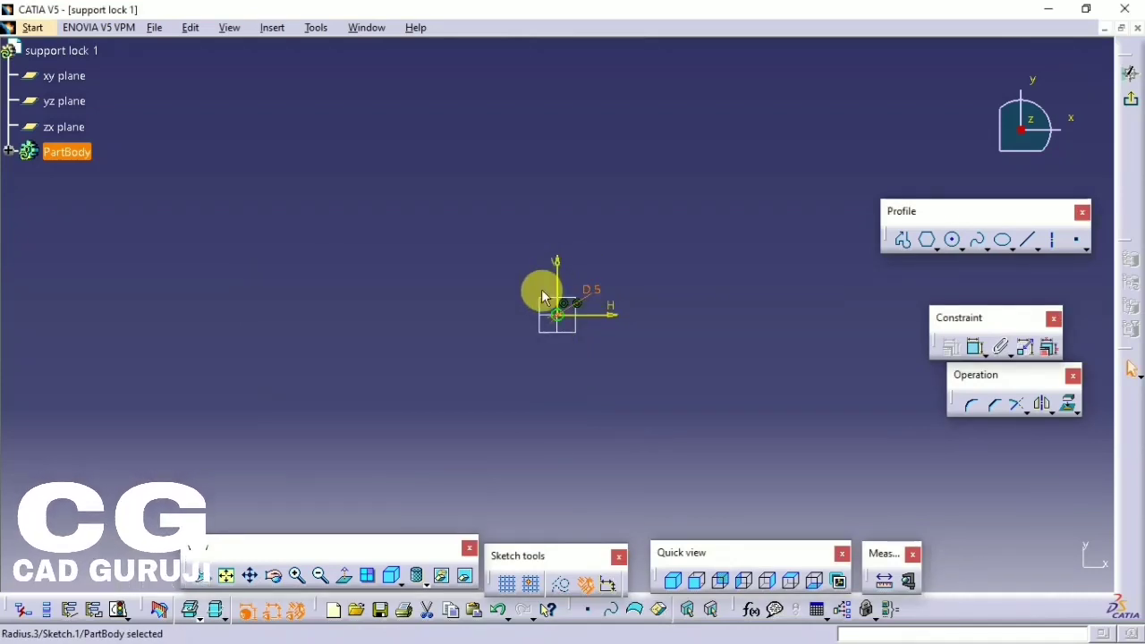
left_click_drag(524, 287, 741, 198)
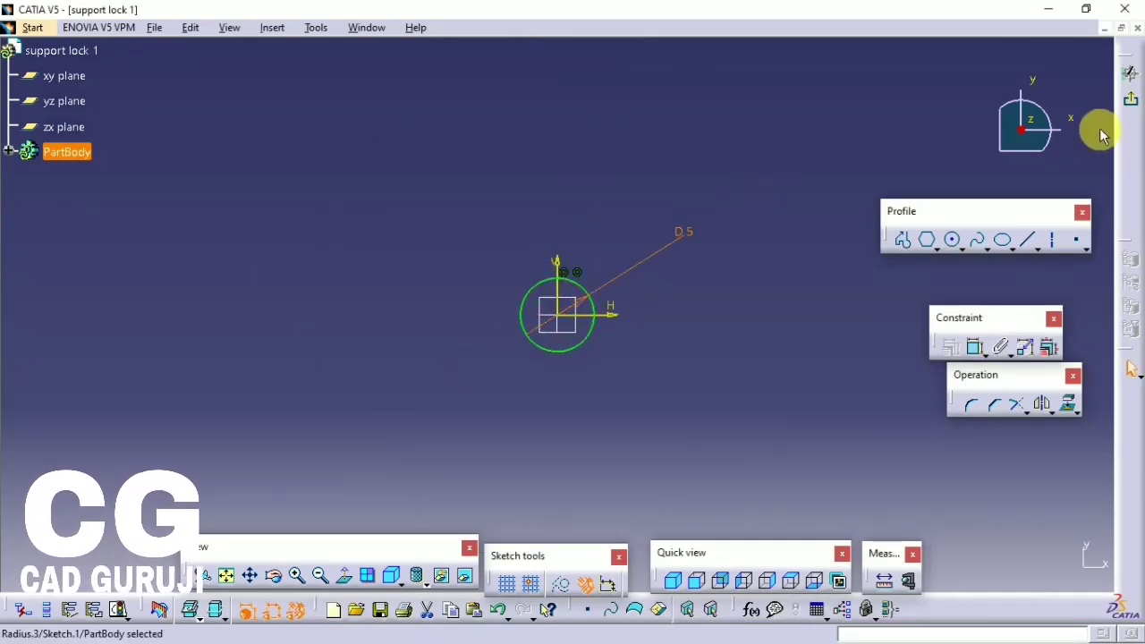
left_click(1128, 100)
left_click(364, 50)
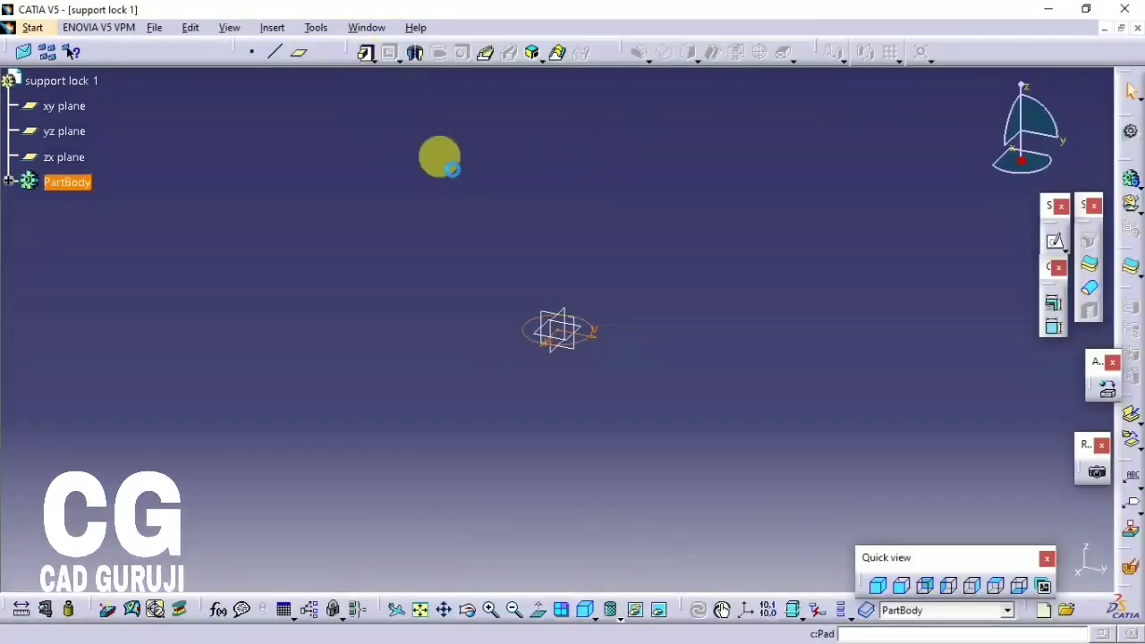
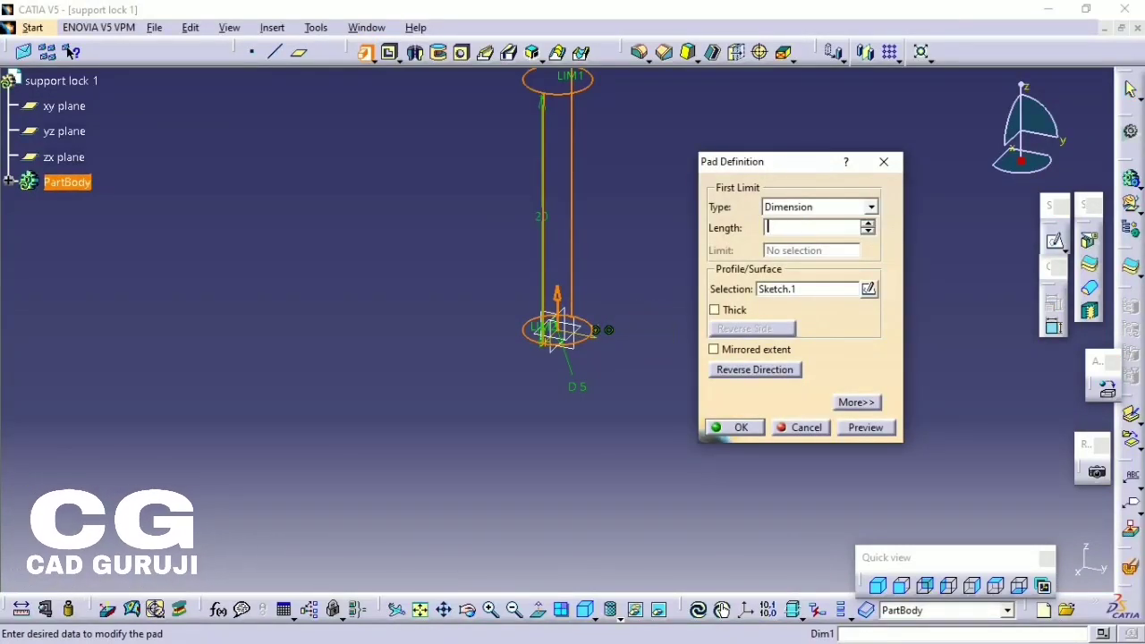
- Sketch a circle centred on the origin on the cylinder's top face and dimension its diameter
left_click(1056, 243)
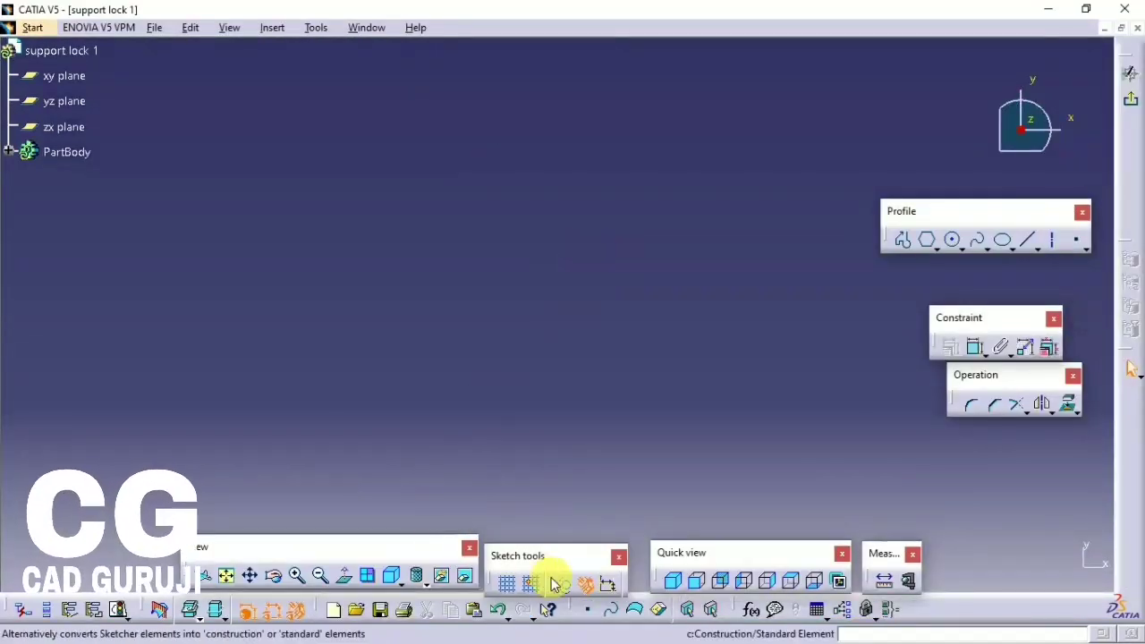
left_click(951, 240)
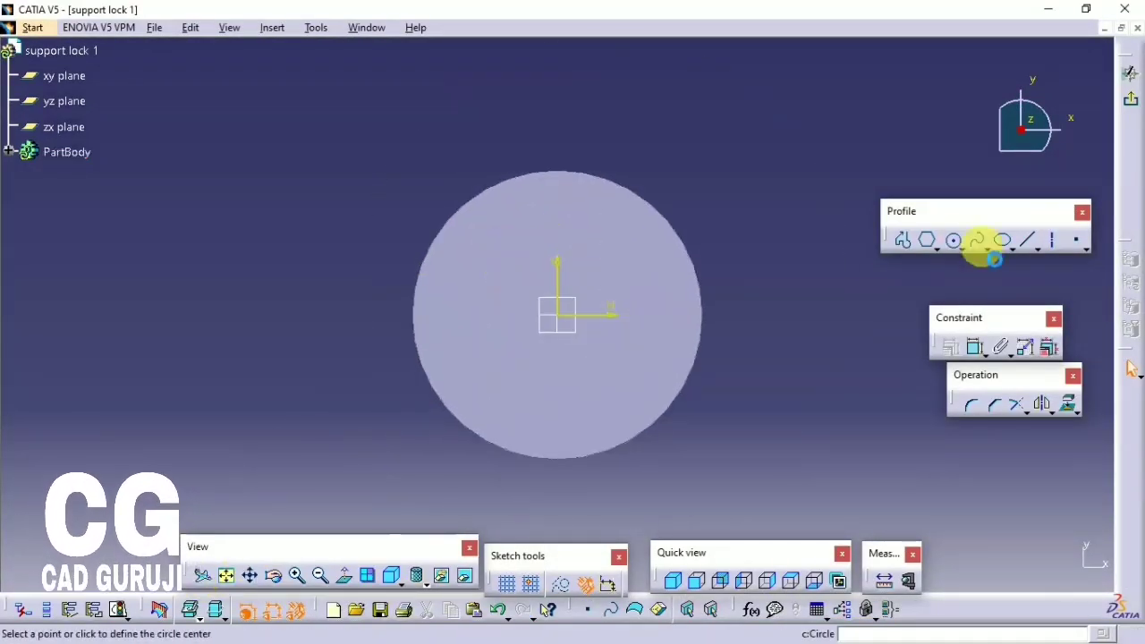
left_click(564, 314)
left_click(534, 157)
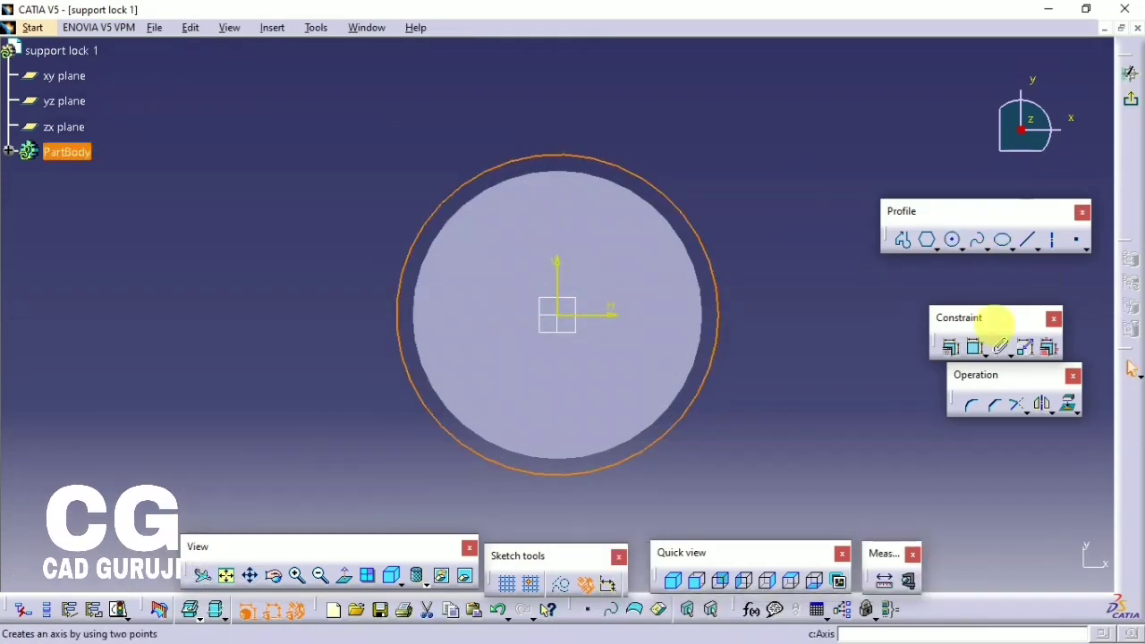
left_click(974, 347)
double_click(783, 288)
key("Return")
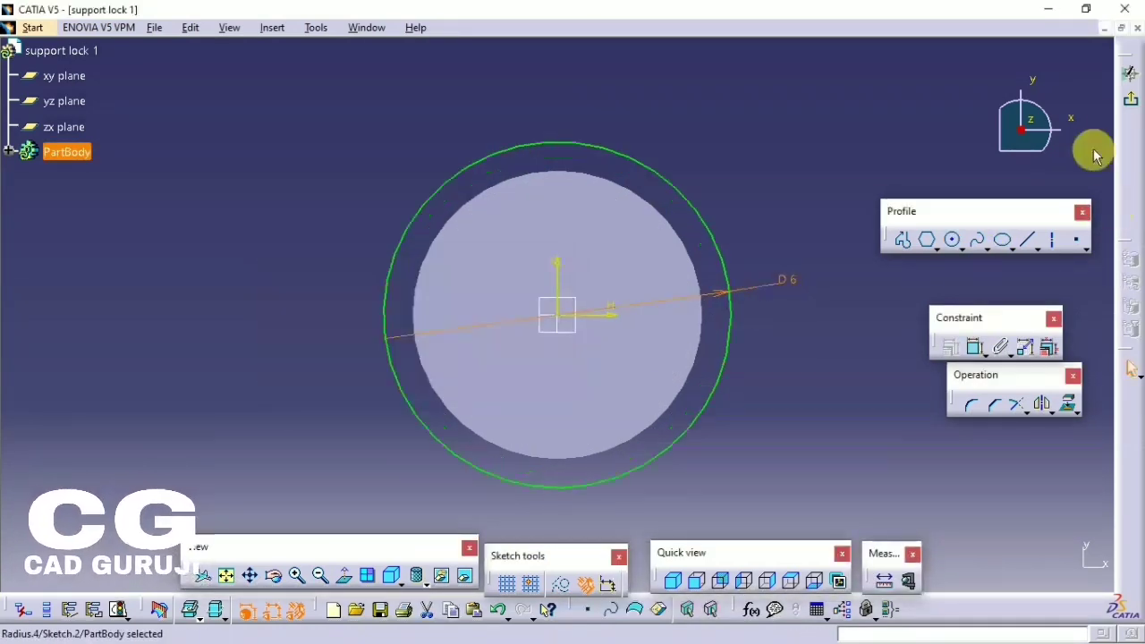
left_click(1130, 98)
- Pad the circle sketch upward with the required length to extend the cylinder
left_click(374, 54)
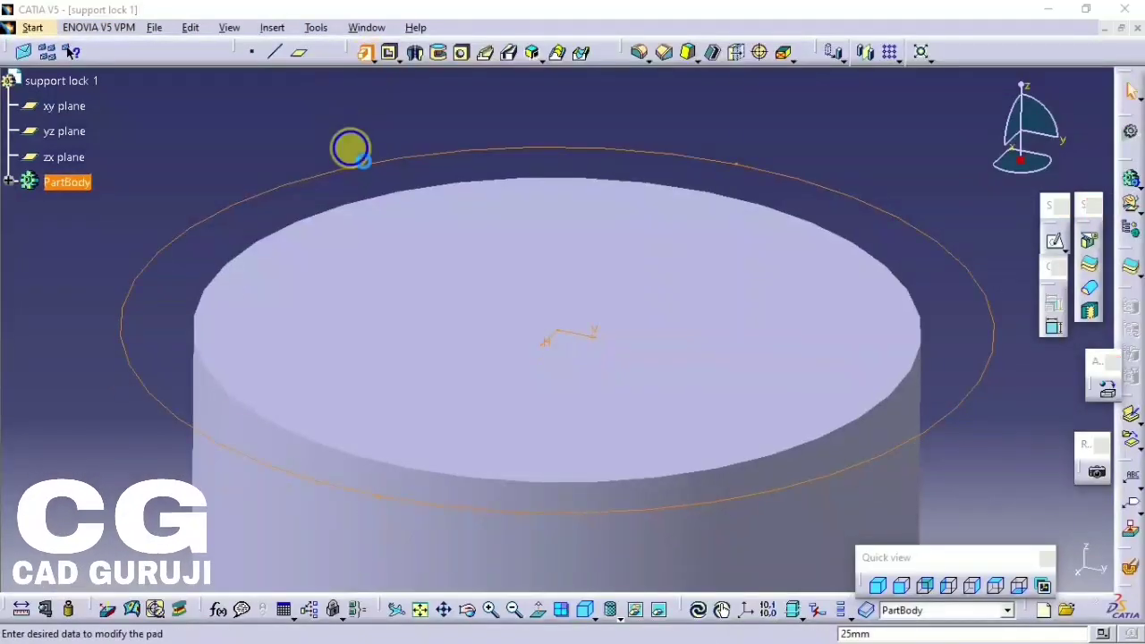
left_click(798, 229)
left_click(809, 229)
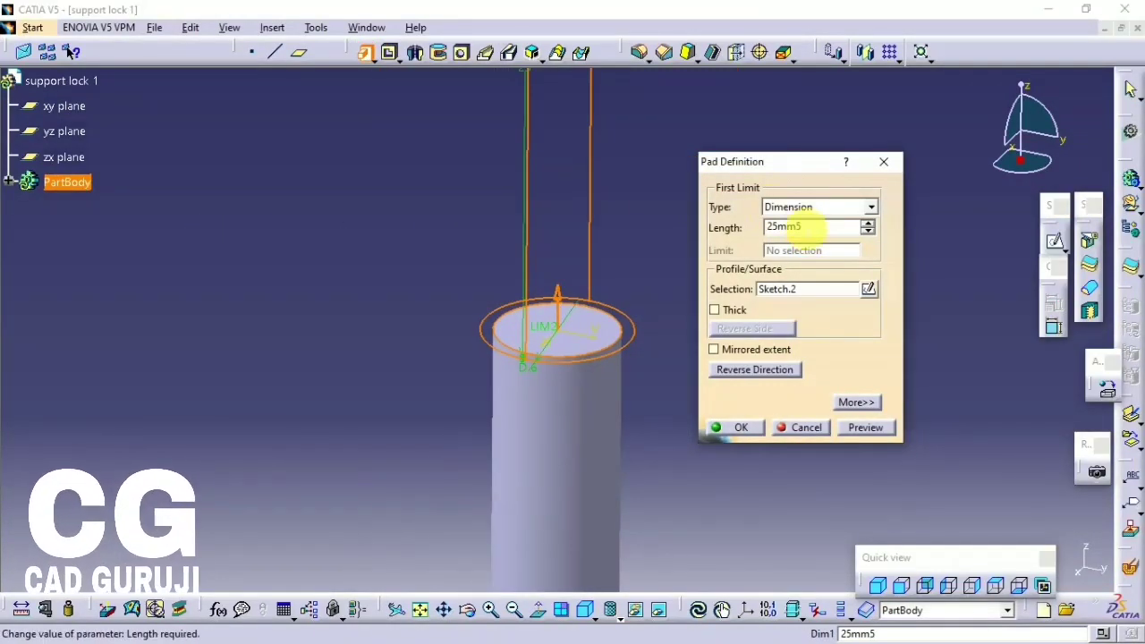
left_click(732, 428)
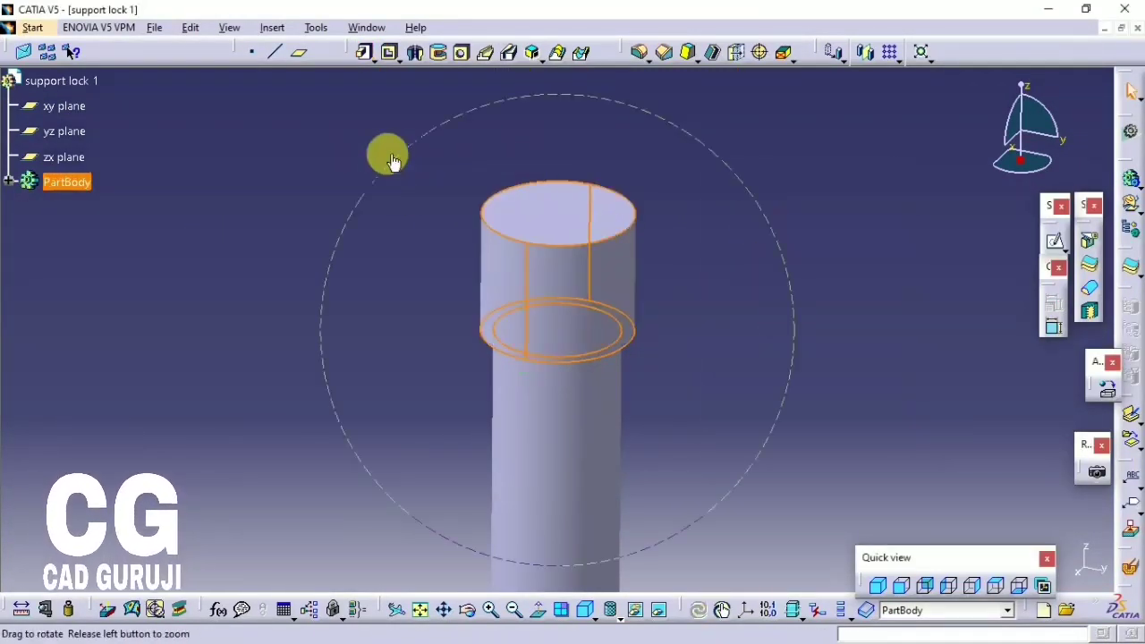
middle_click_drag(393, 161, 393, 178)
left_click(87, 180)
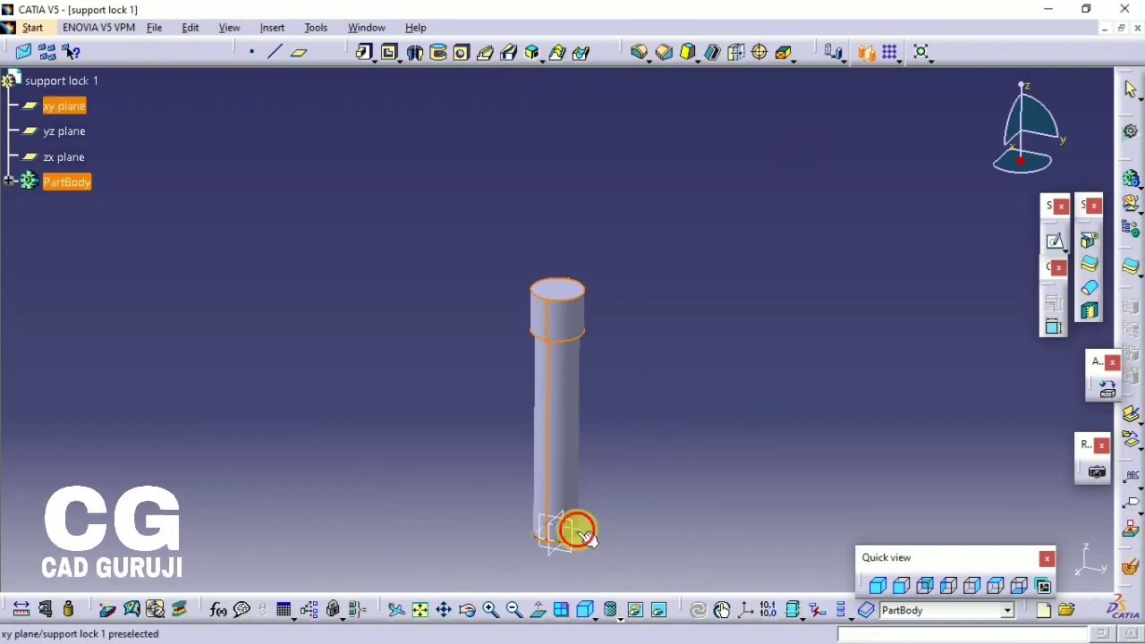
- Mirror the pad across the xy plane and apply Aluminium from the Metal materials
left_click(1005, 561)
left_click(1104, 387)
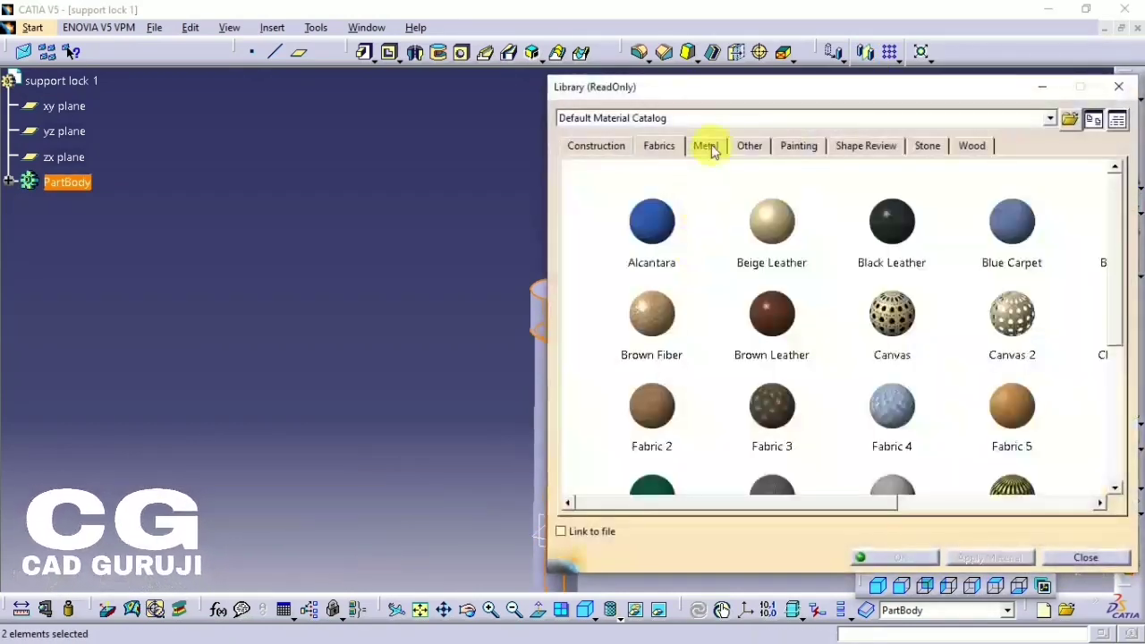
left_click(705, 146)
left_click_drag(638, 224, 263, 276)
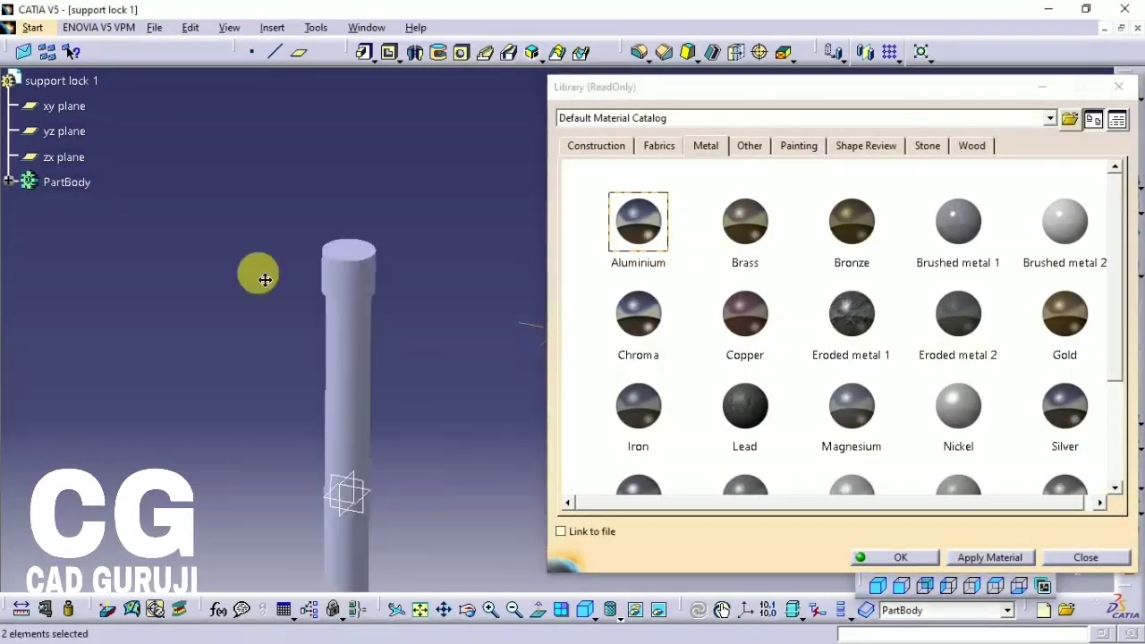
left_click(981, 558)
left_click(894, 558)
- Raise the Aluminium material's ambient and diffuse brightness in its properties
left_click(11, 187)
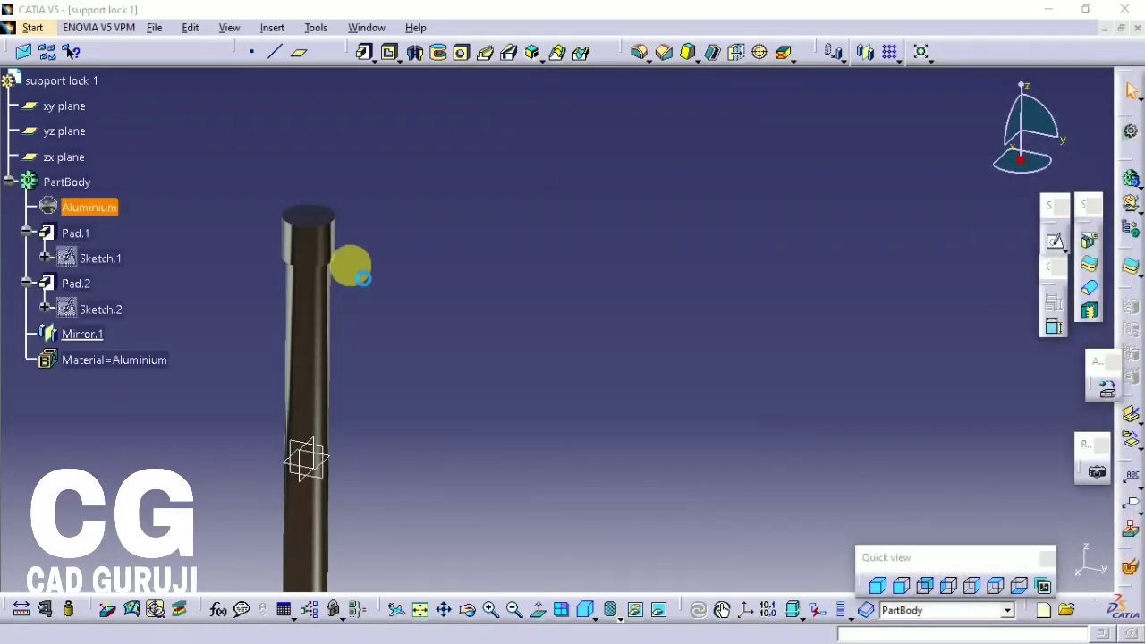
key("alt+Return")
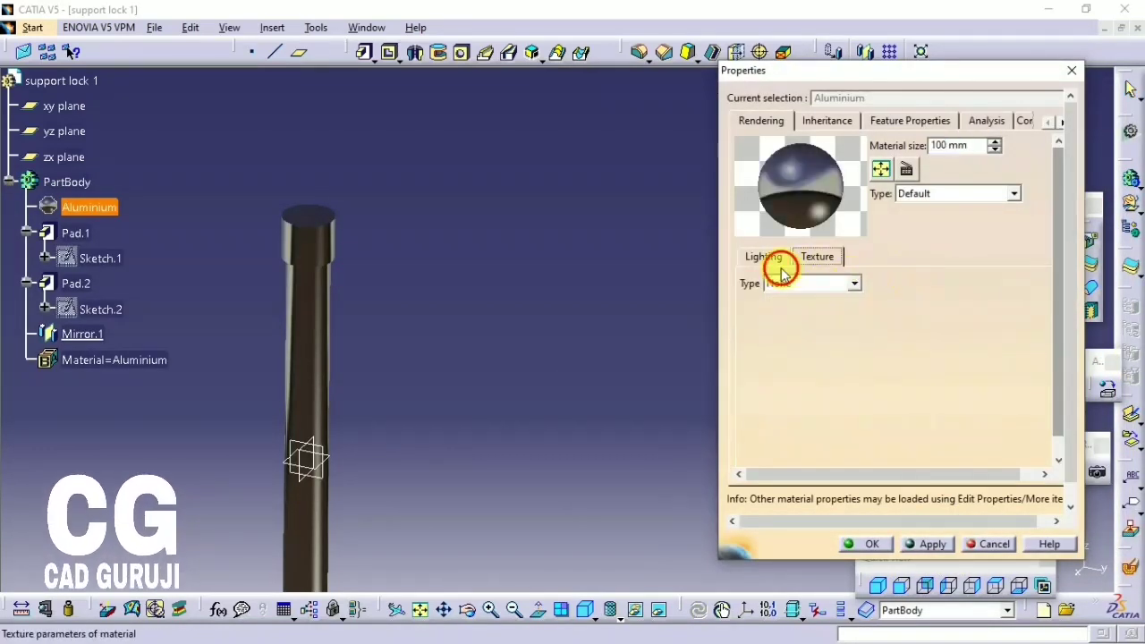
mouse_move(836, 280)
left_mouse_down()
mouse_move(917, 281)
mouse_move(906, 304)
left_mouse_up()
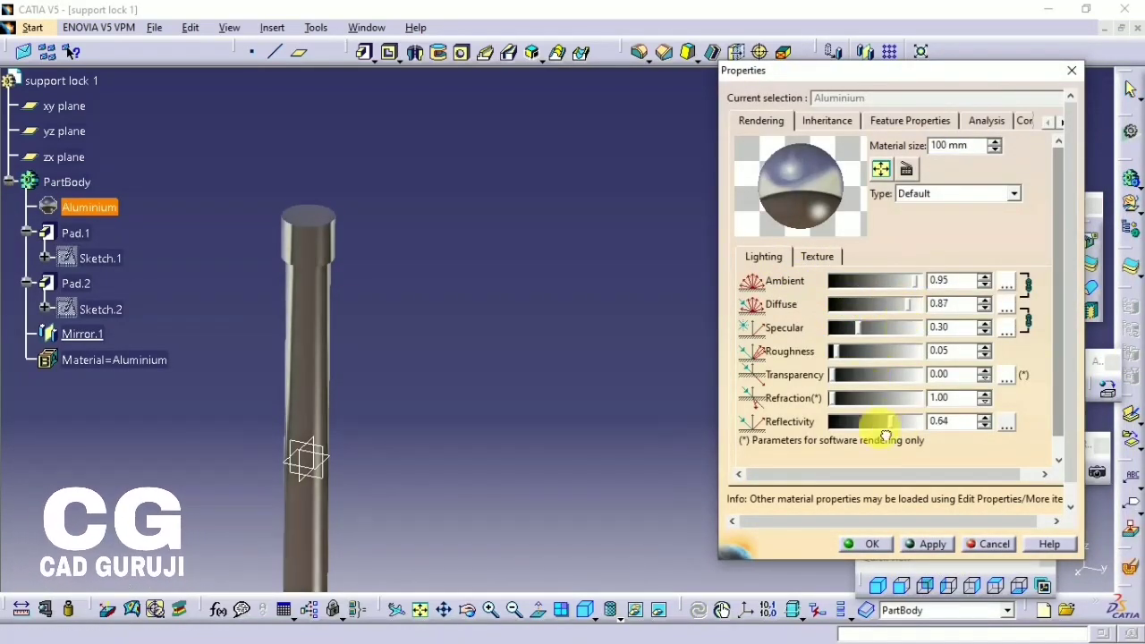
left_click(865, 543)
- Save the part as support lock 1
mouse_move(490, 316)
middle_mouse_down()
mouse_move(548, 401)
mouse_move(685, 421)
mouse_move(541, 254)
mouse_move(723, 292)
middle_mouse_up()
key("ctrl+s")
key("Return")
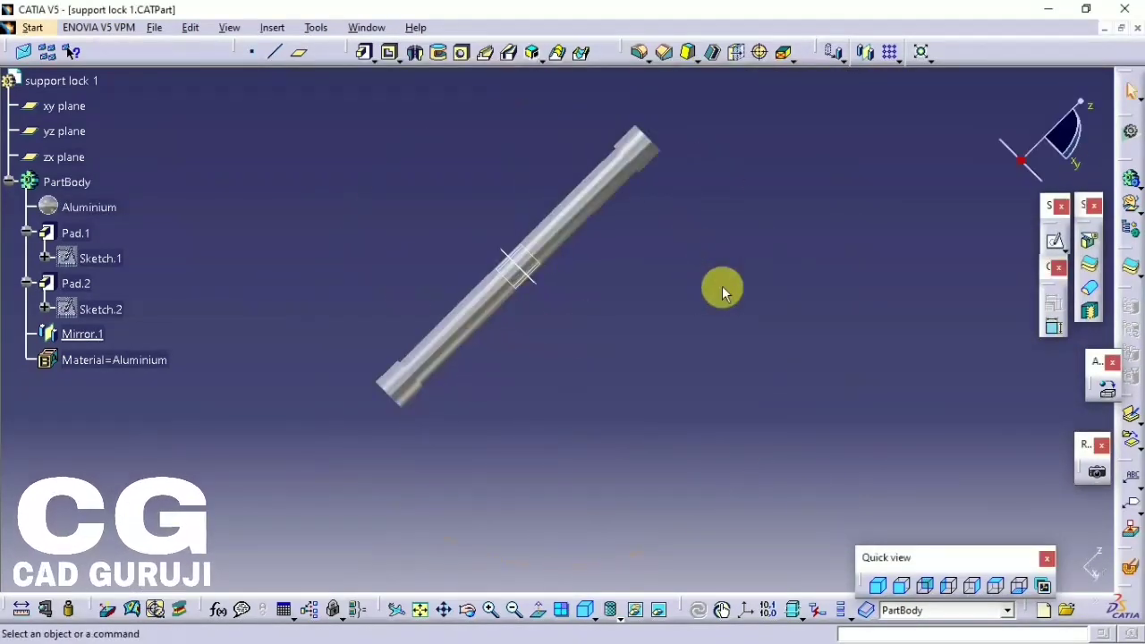
mouse_move(730, 382)
middle_mouse_down()
mouse_move(480, 403)
mouse_move(535, 352)
mouse_move(436, 347)
middle_mouse_up()
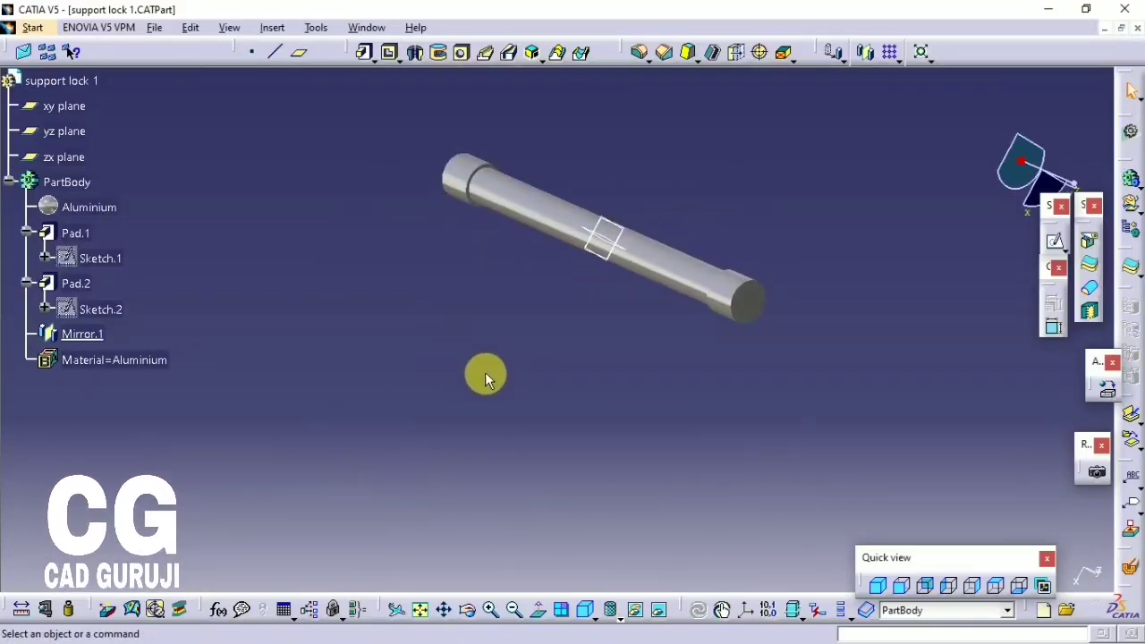
left_click(30, 26)
- Create a part named reservoir and sketch a closed stepped, tapered profile on the yz plane
left_click(257, 67)
type("reservoir")
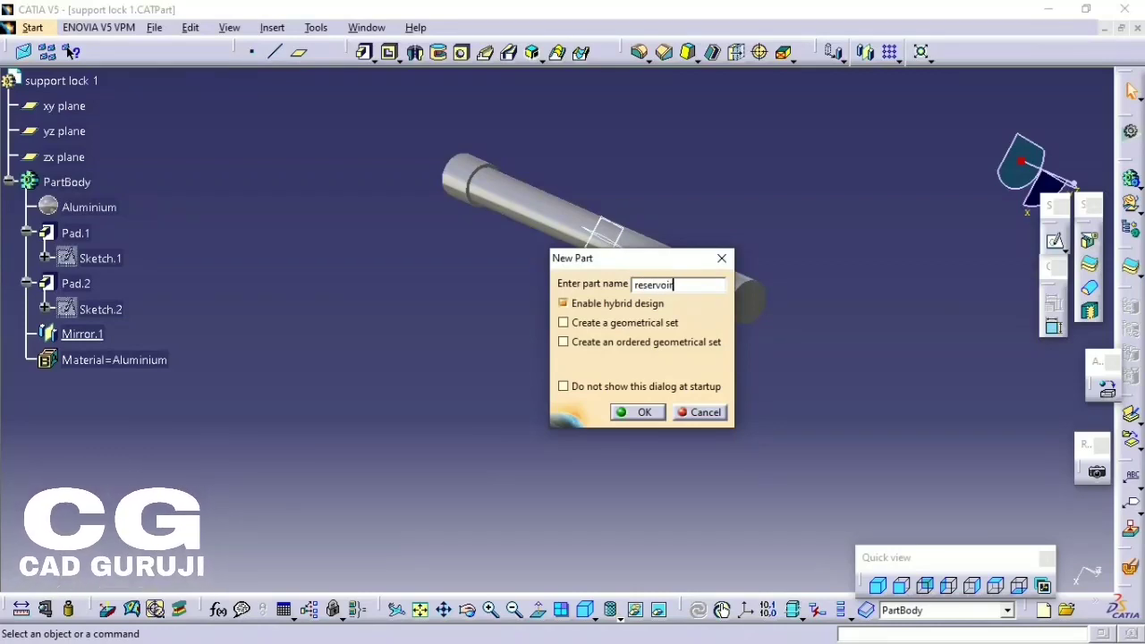
key("Return")
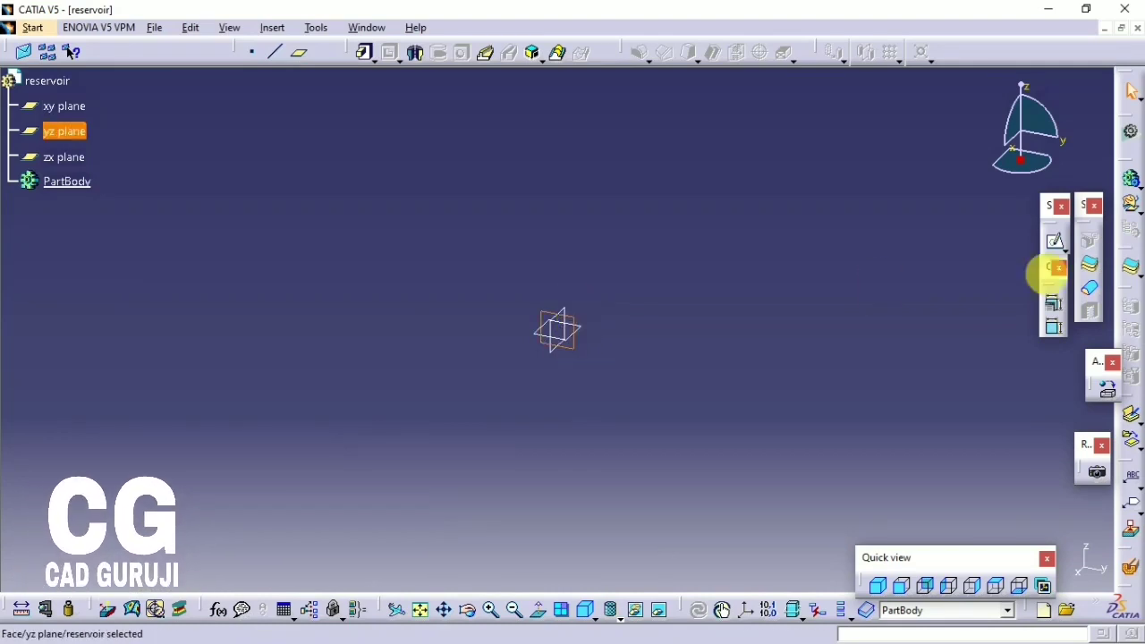
left_click(1053, 242)
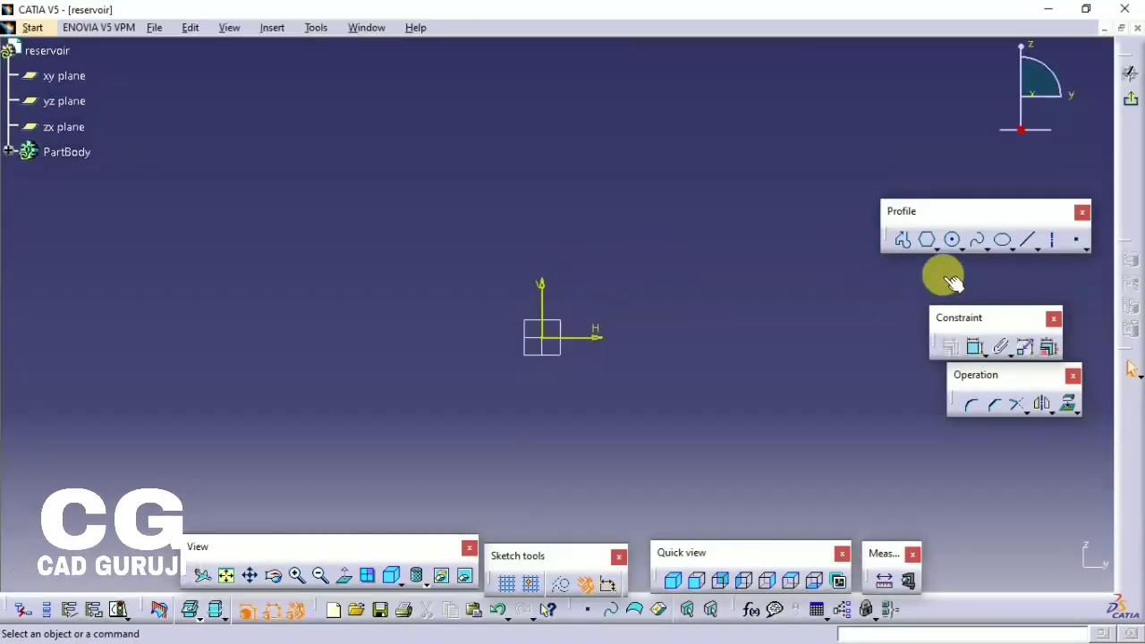
left_click(902, 239)
left_click(553, 342)
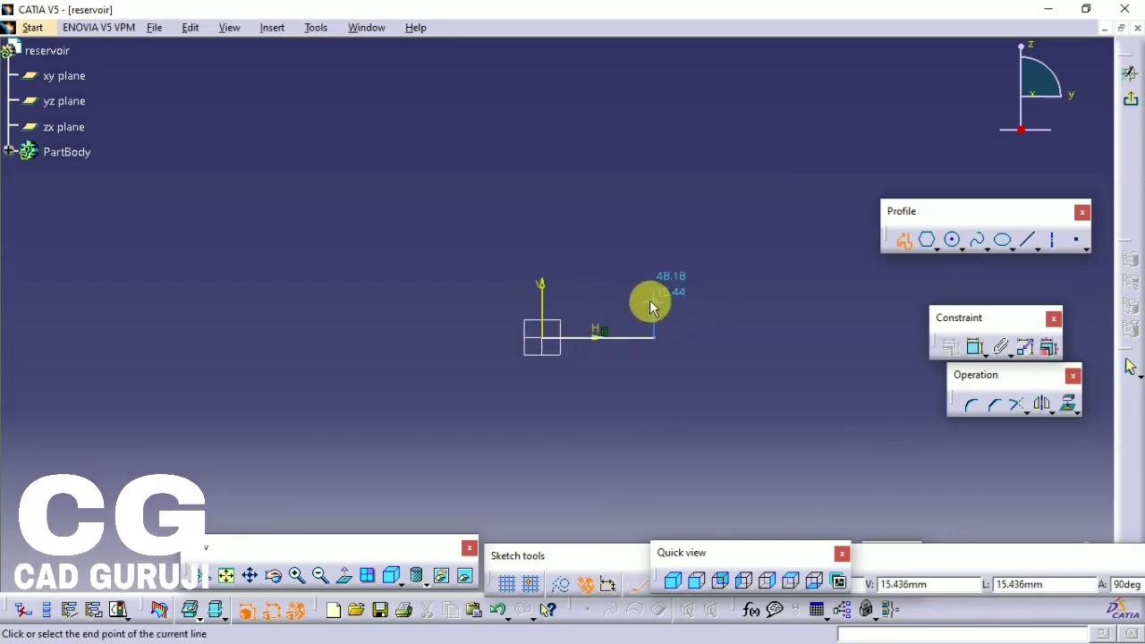
left_click(651, 301)
left_click(670, 300)
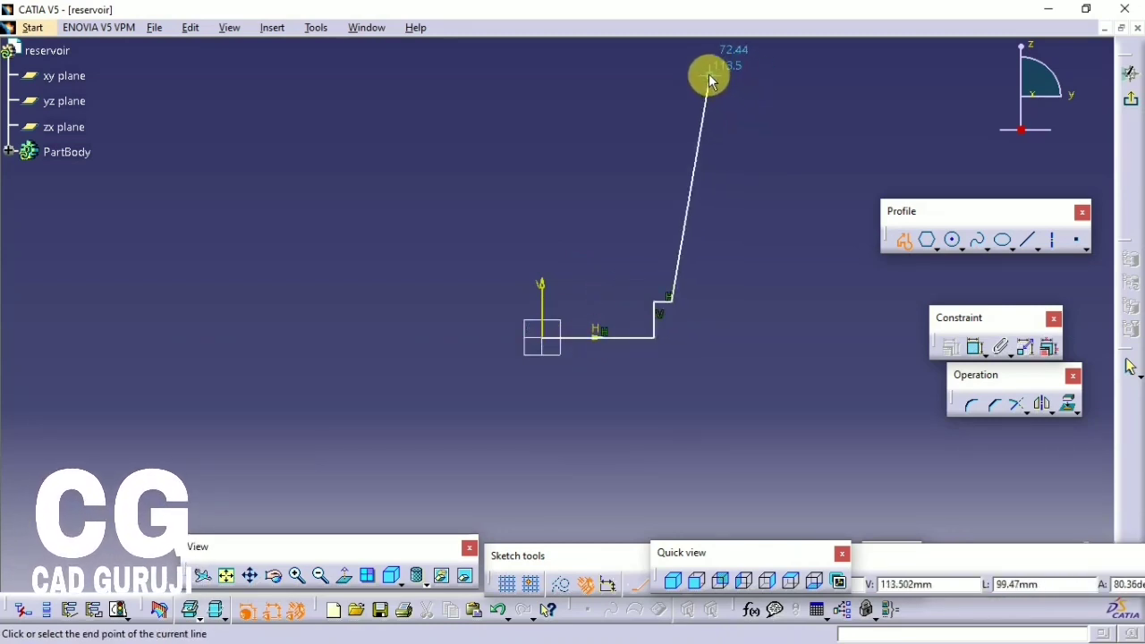
left_click(709, 76)
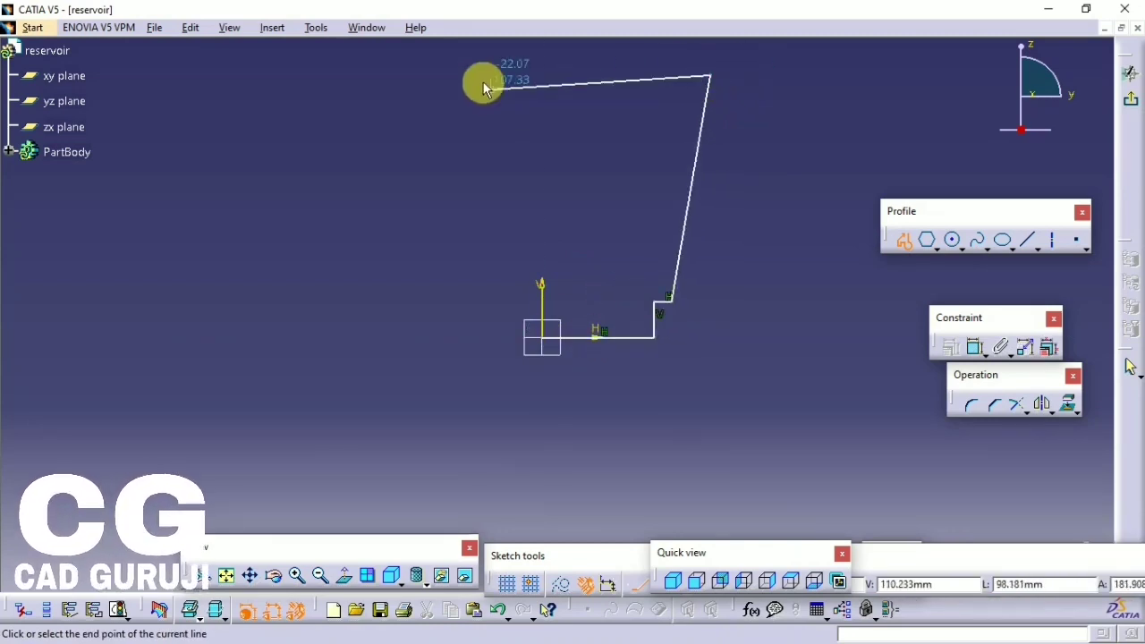
left_click(527, 76)
left_click(541, 338)
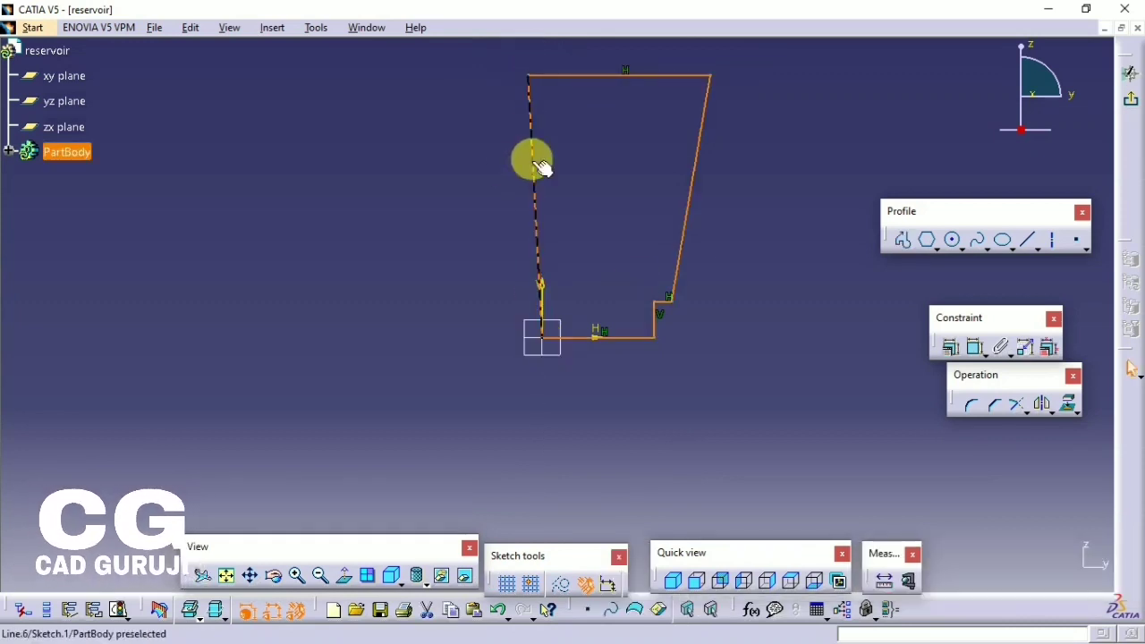
- Constrain the profile's left line to be vertical
right_click(531, 159)
left_click(759, 465)
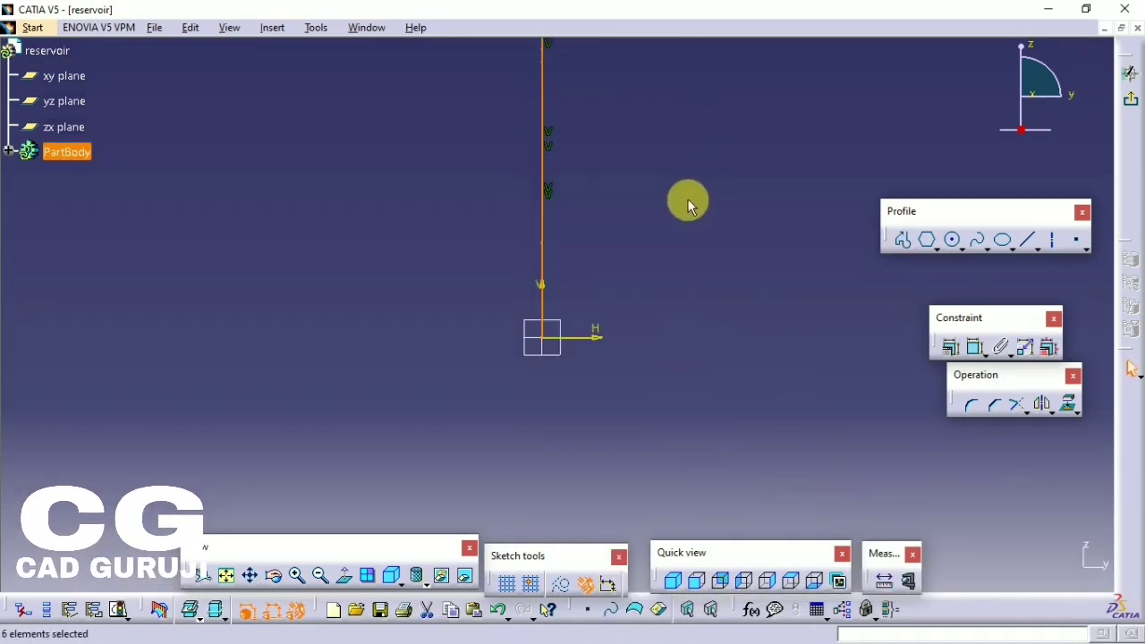
key("ctrl+z")
right_click(535, 211)
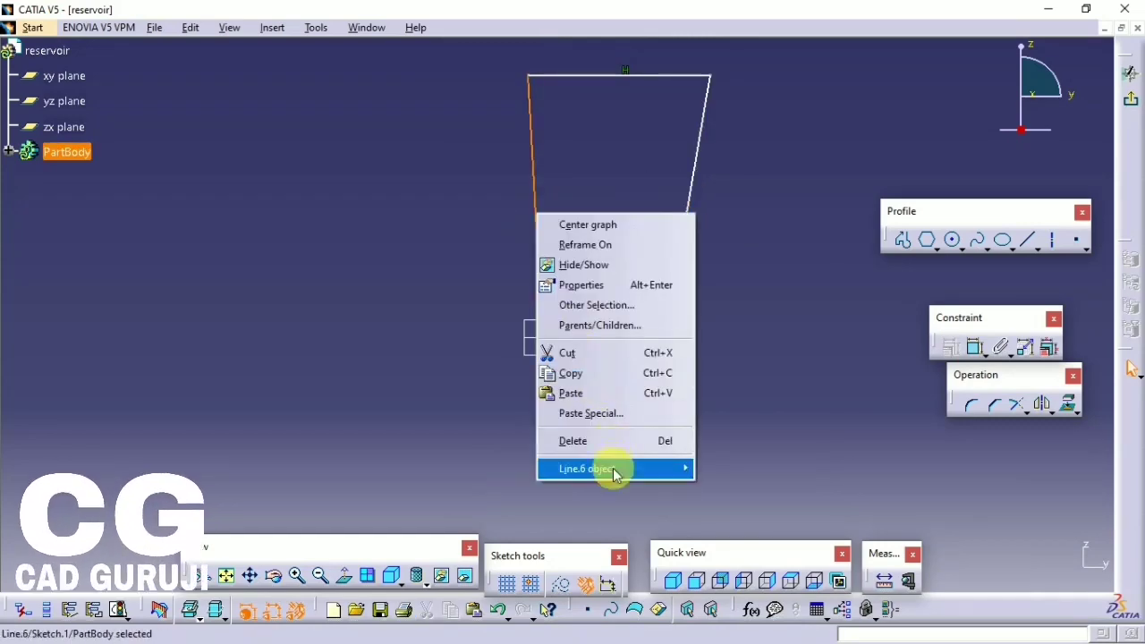
left_click(816, 357)
right_click(537, 230)
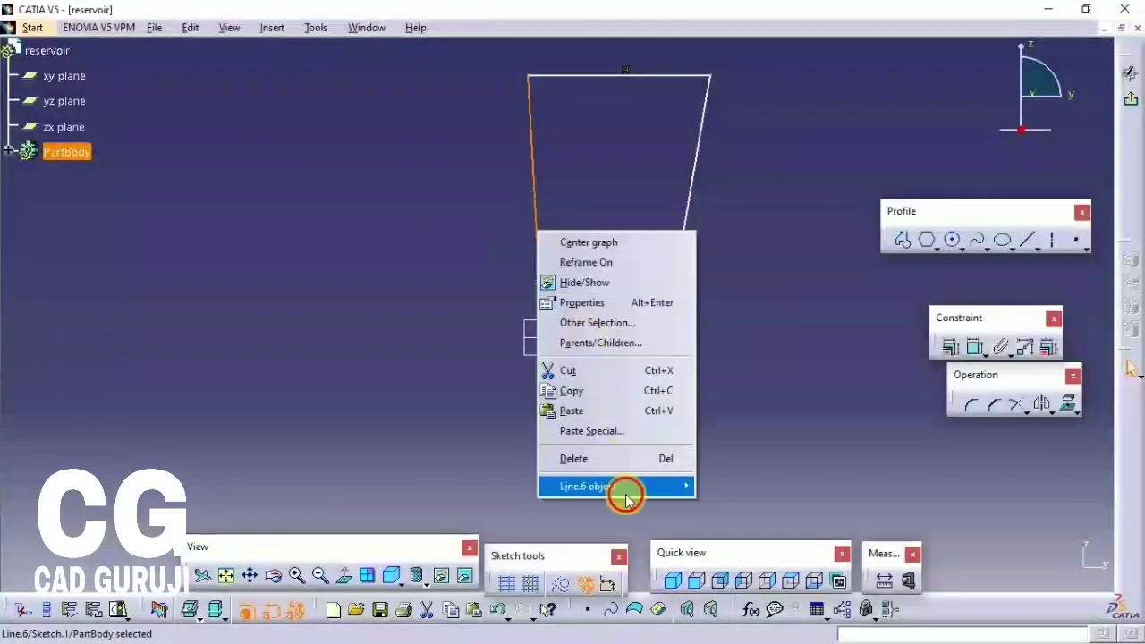
left_click(799, 549)
- Dimension the top edge, giving a 67.5 top width
left_click(975, 347)
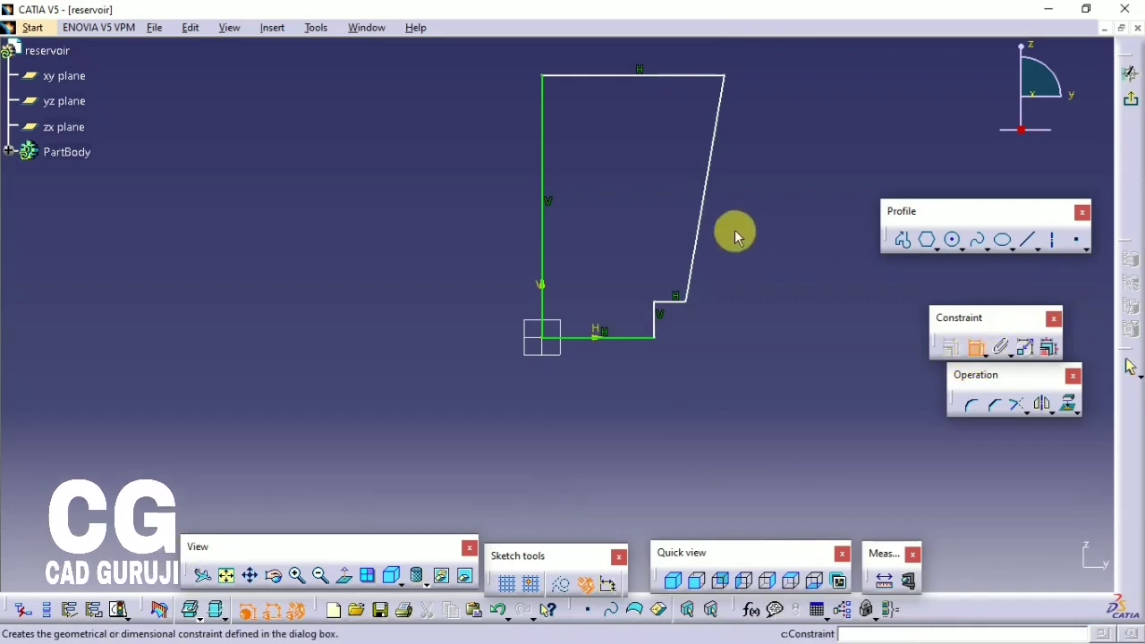
left_click(620, 159)
double_click(615, 86)
type("135/")
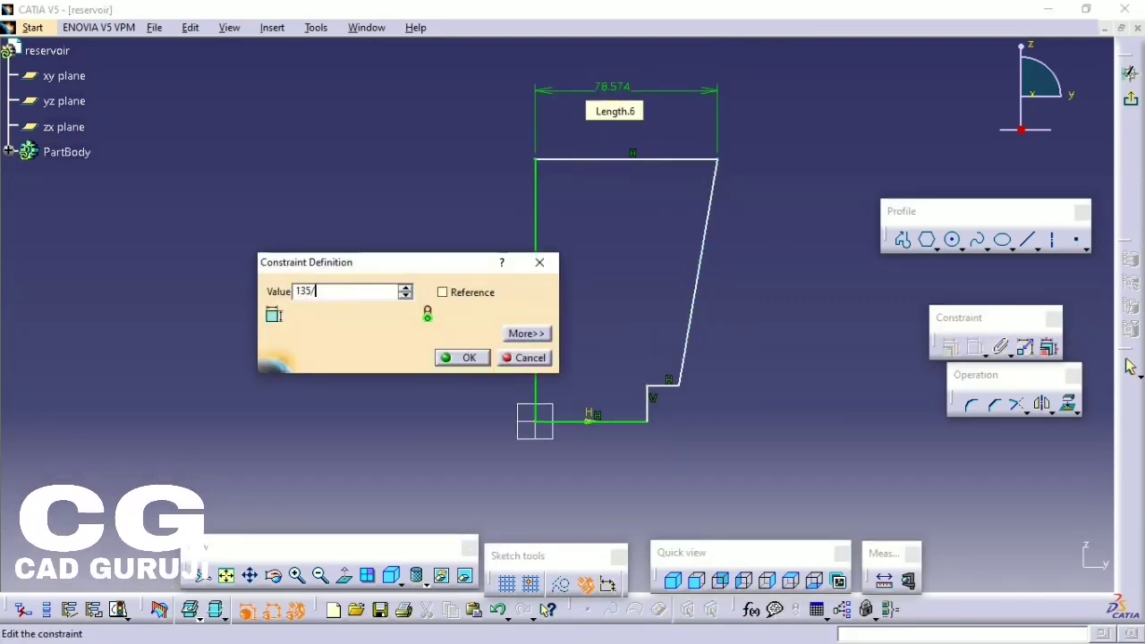
type("5")
key("Return")
double_click(545, 88)
type("1")
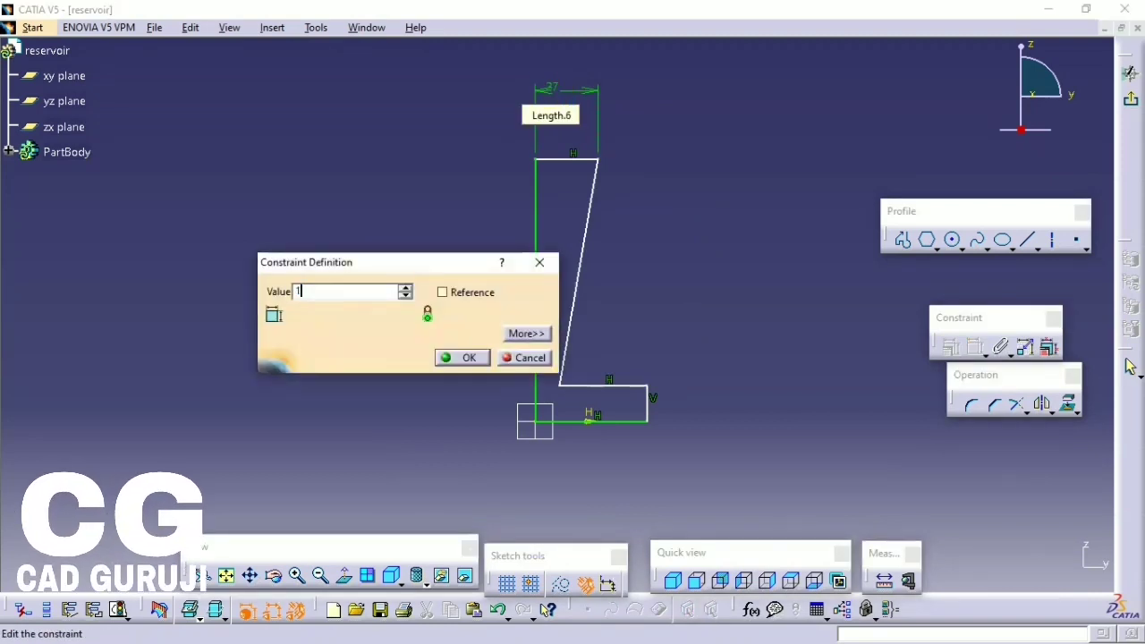
type("2")
key("Return")
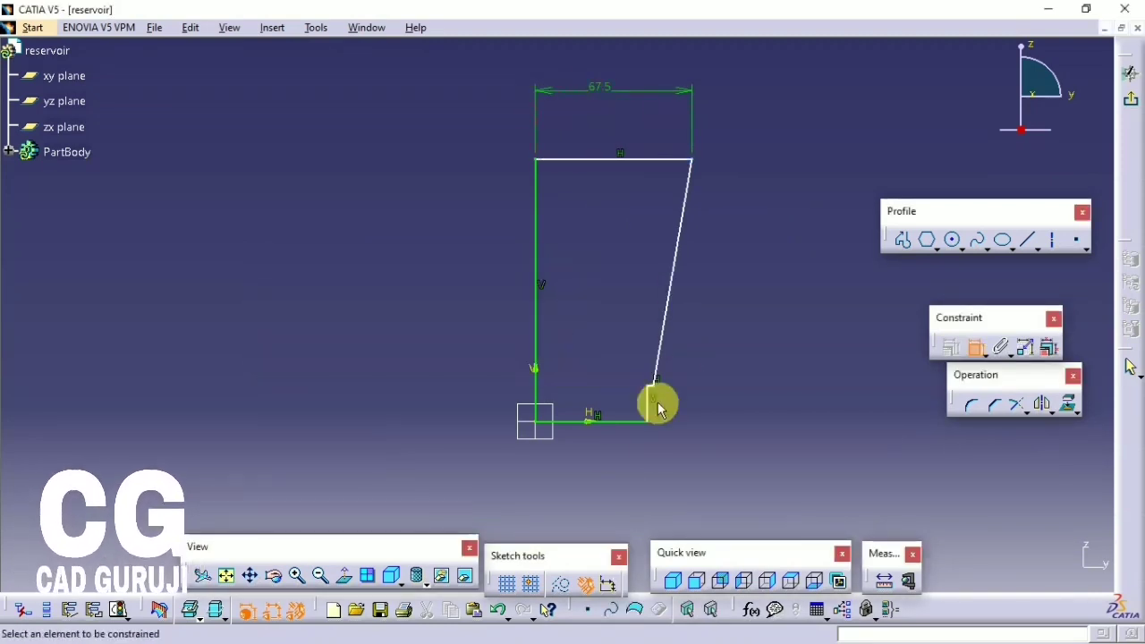
- Set the bottom edge to 45 and the short step to 10
left_click(603, 445)
double_click(607, 445)
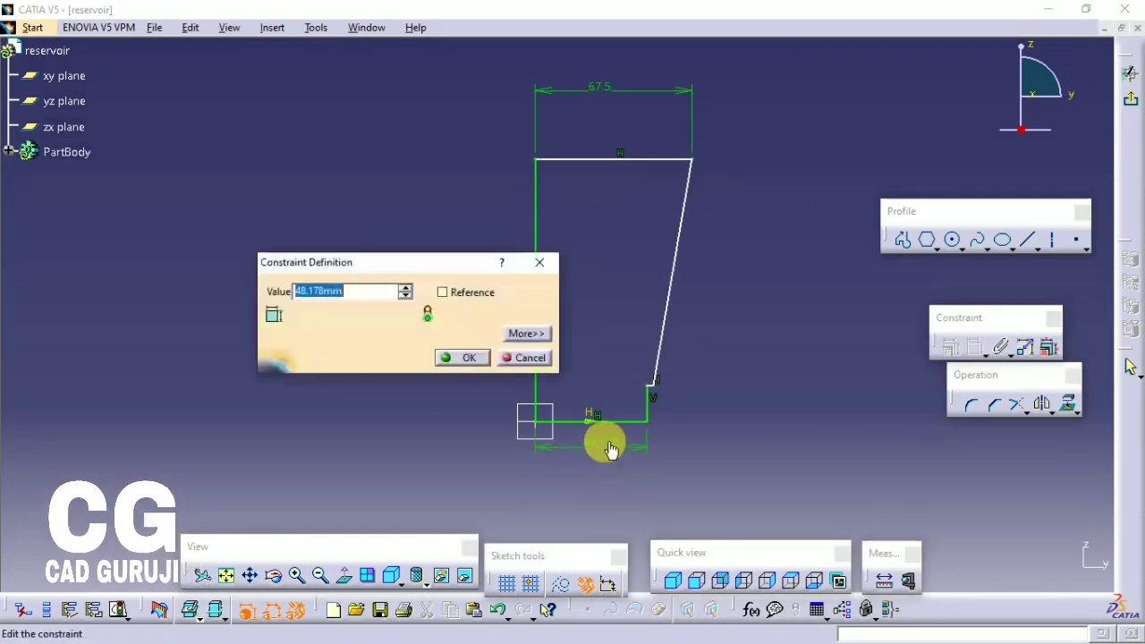
type("45")
key("Return")
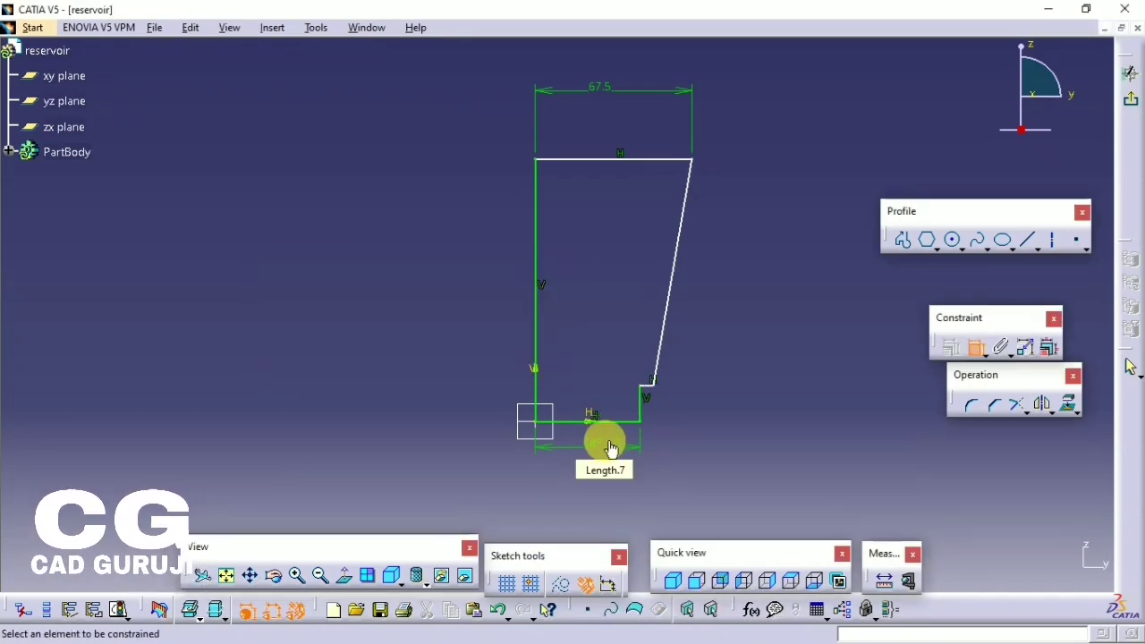
left_click(689, 401)
double_click(689, 401)
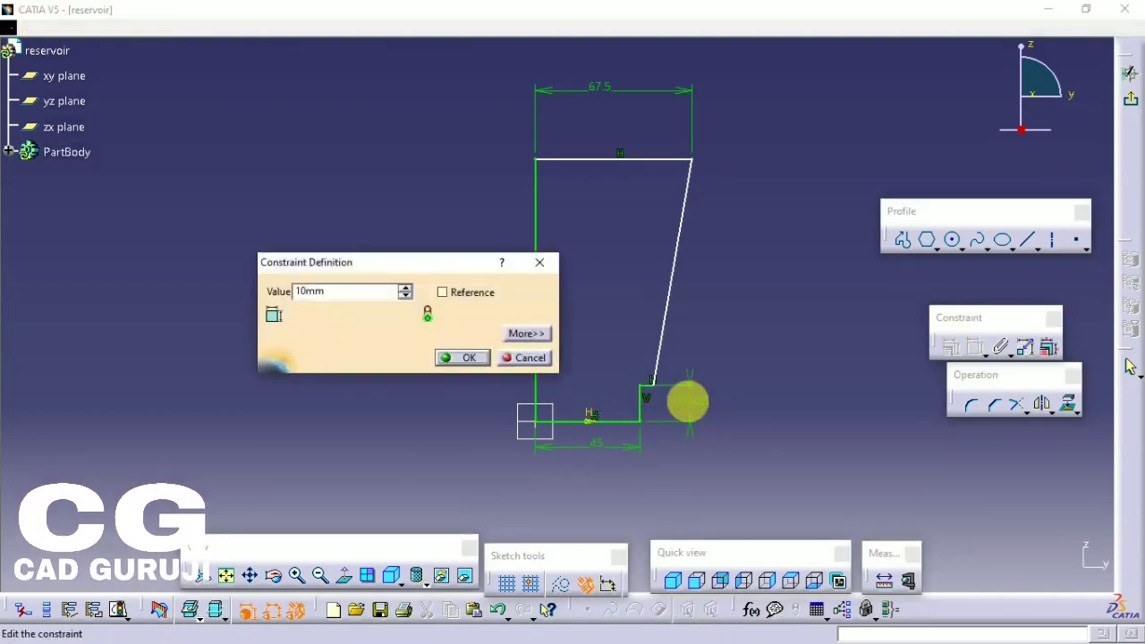
type("10")
key("Return")
left_click(656, 388)
- Dimension the profile height at 100 and the width to the slanted side at 50
left_click(746, 265)
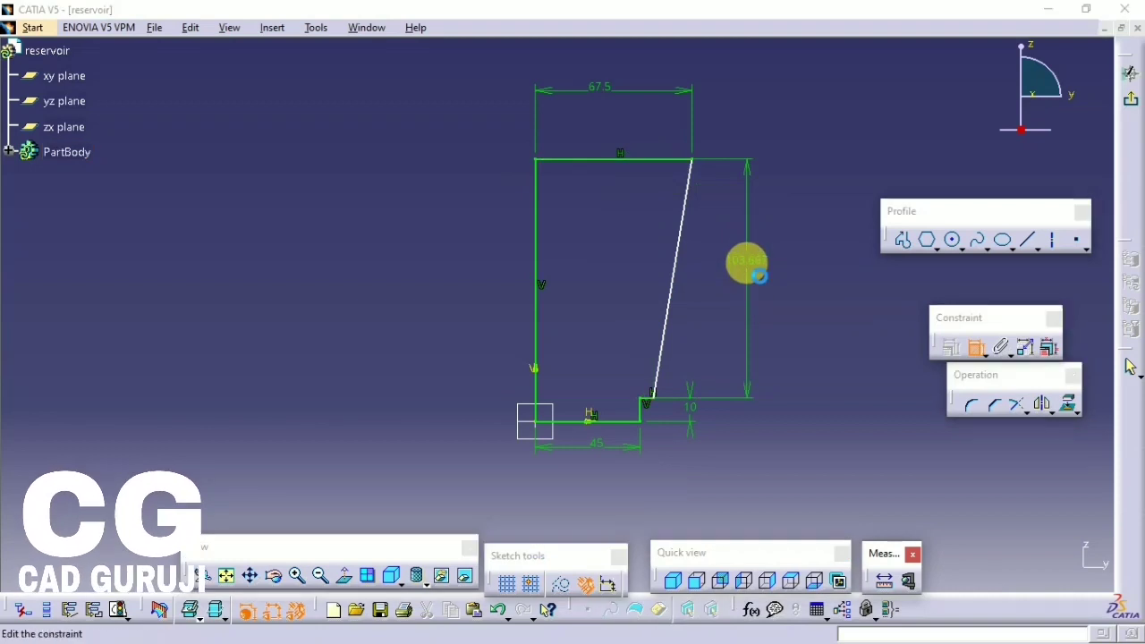
double_click(746, 265)
key("Return")
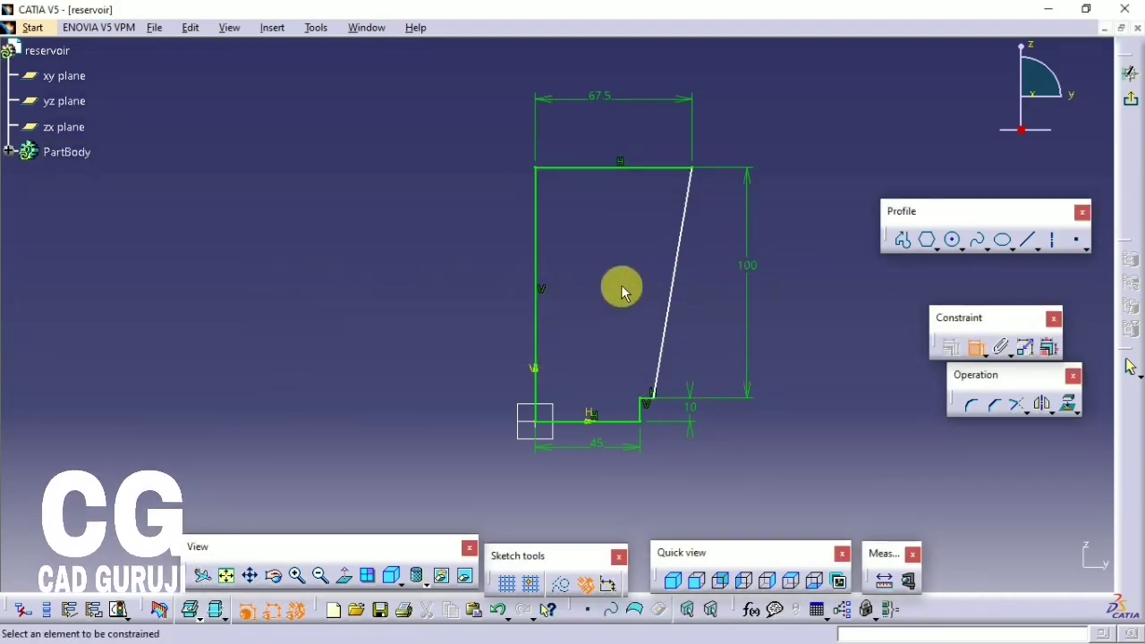
left_click(535, 364)
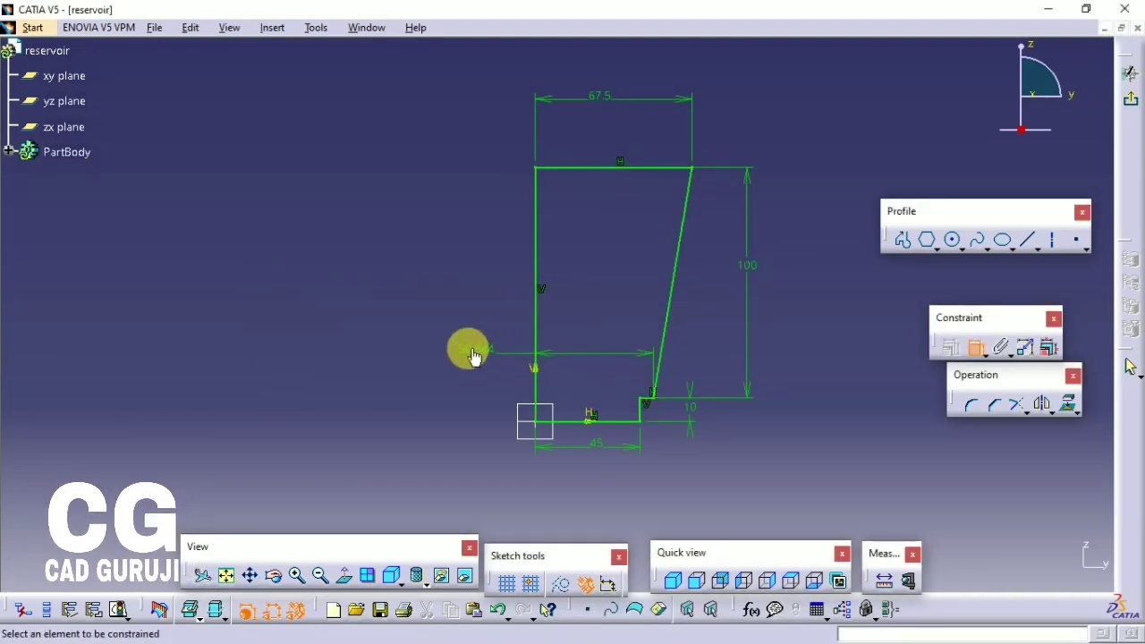
double_click(474, 356)
type("50")
left_click(469, 356)
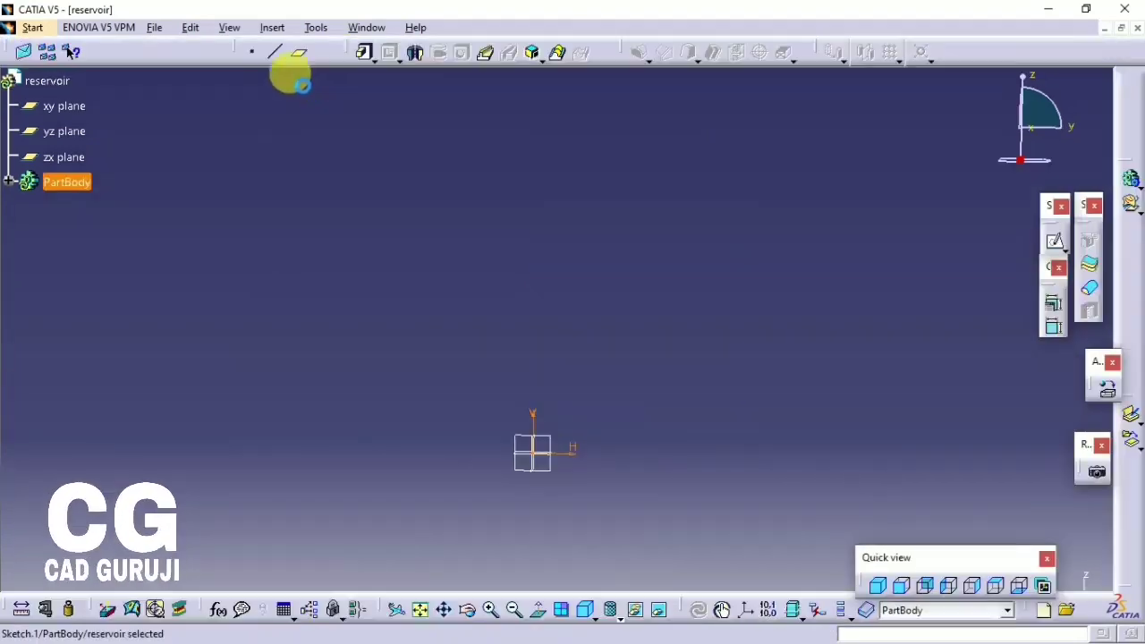
- Revolve the profile around the sketch axis and shell it to 1 mm, removing top and bottom faces
left_click(416, 52)
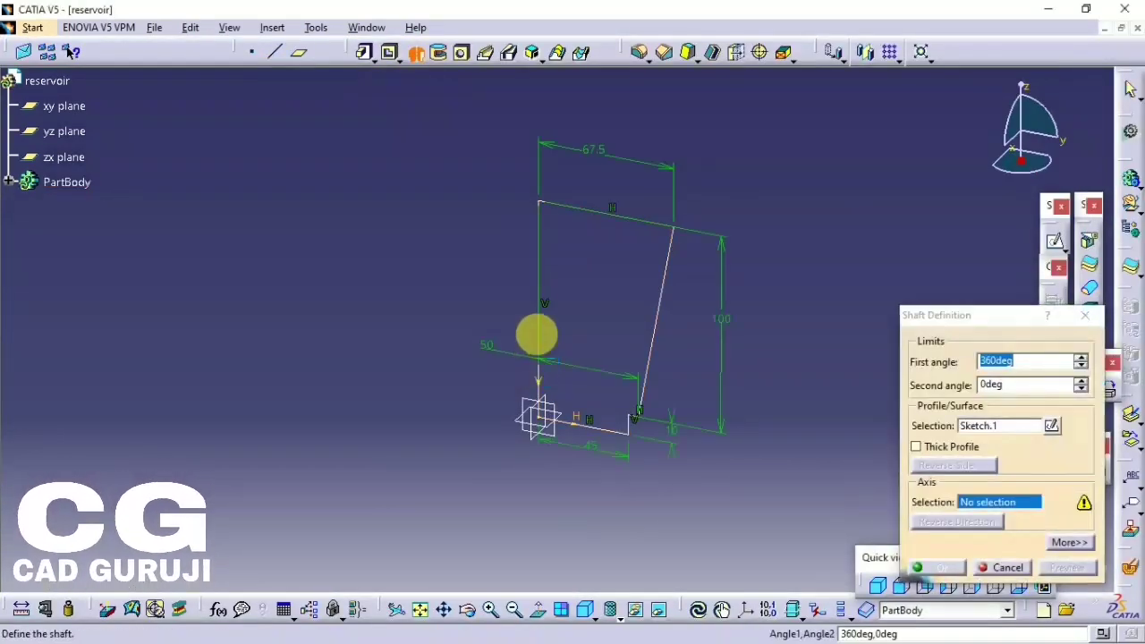
left_click(554, 380)
left_click(939, 567)
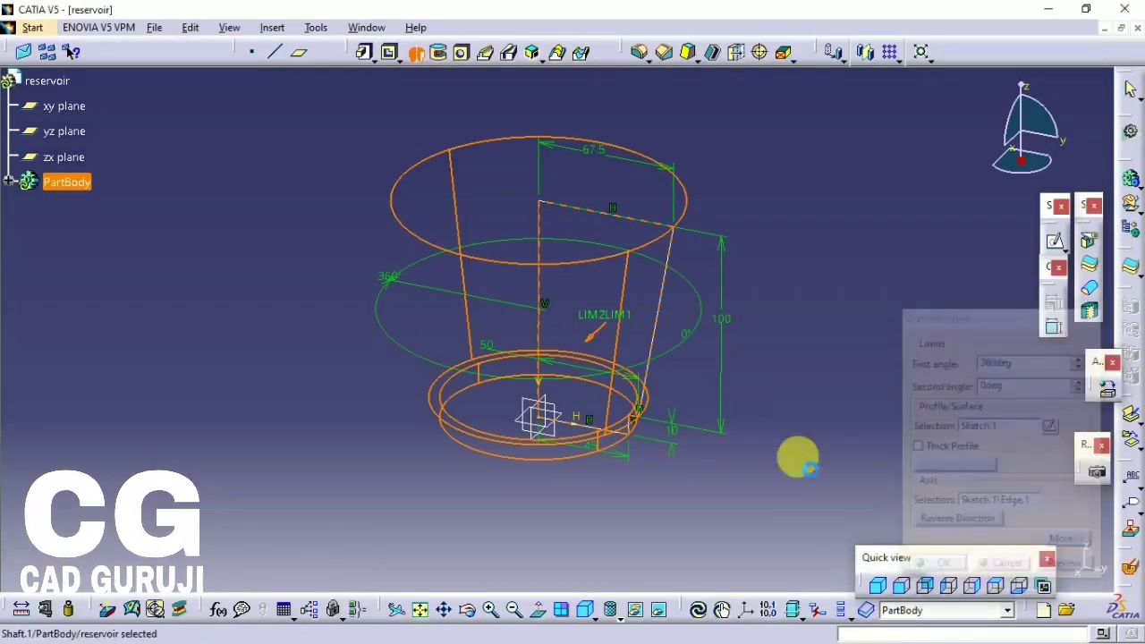
left_click(715, 69)
left_click(563, 205)
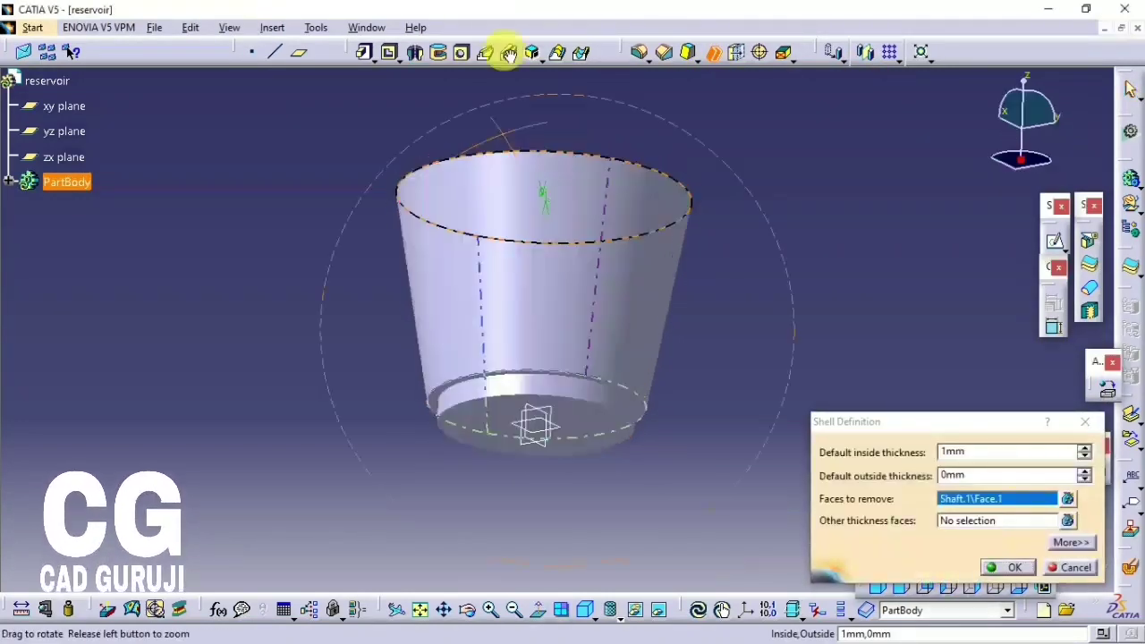
middle_click_drag(539, 191, 506, 320)
left_click(519, 309)
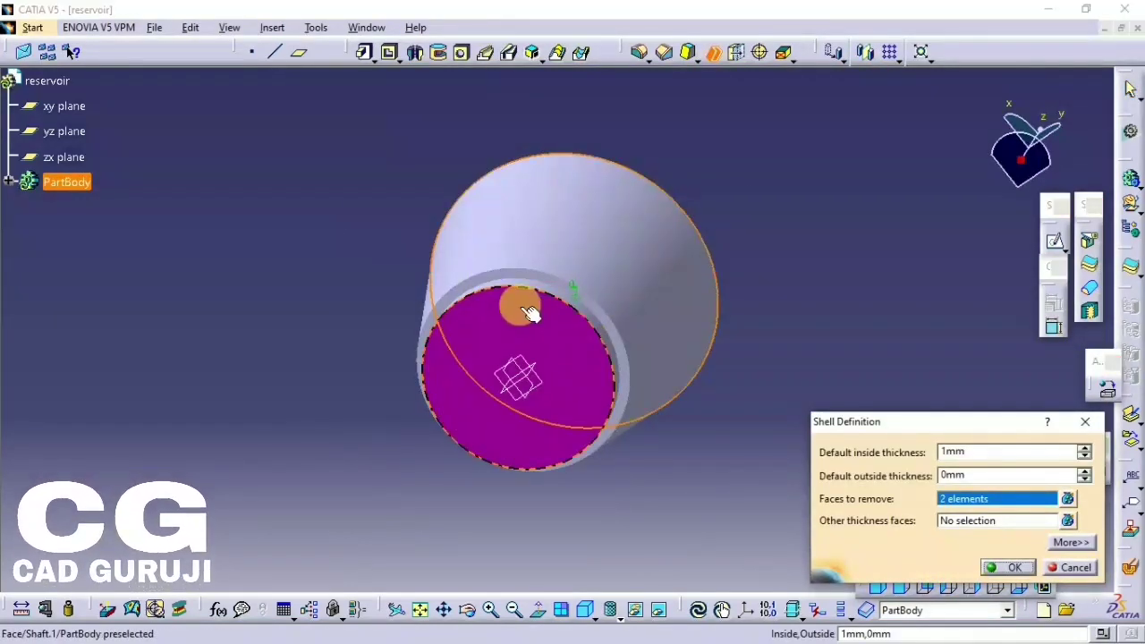
left_click(1019, 567)
mouse_move(582, 153)
middle_mouse_down()
mouse_move(590, 452)
mouse_move(656, 230)
middle_mouse_up()
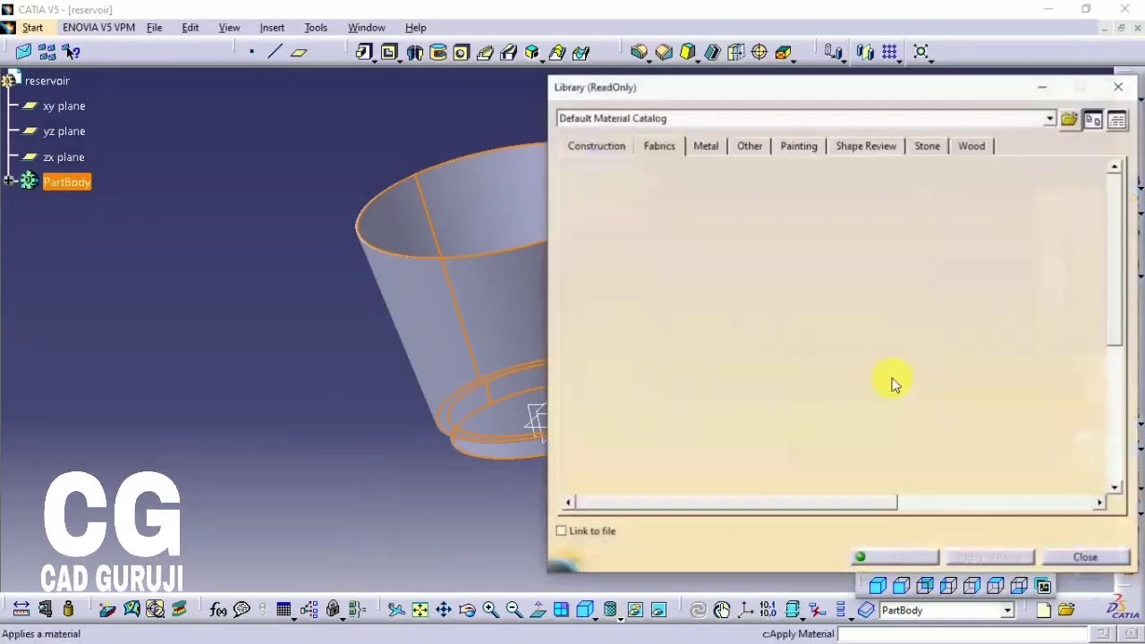
- Apply Aluminium from the Metal materials and save the reservoir
left_click(705, 146)
left_click(666, 243)
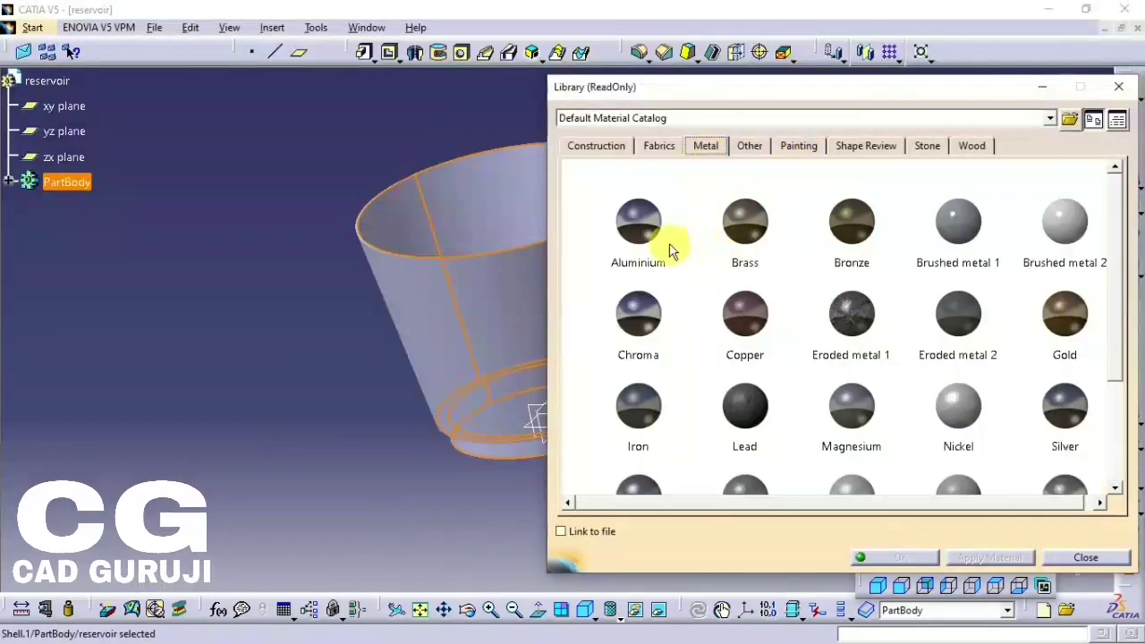
left_click(543, 340)
left_click(979, 554)
left_click(881, 554)
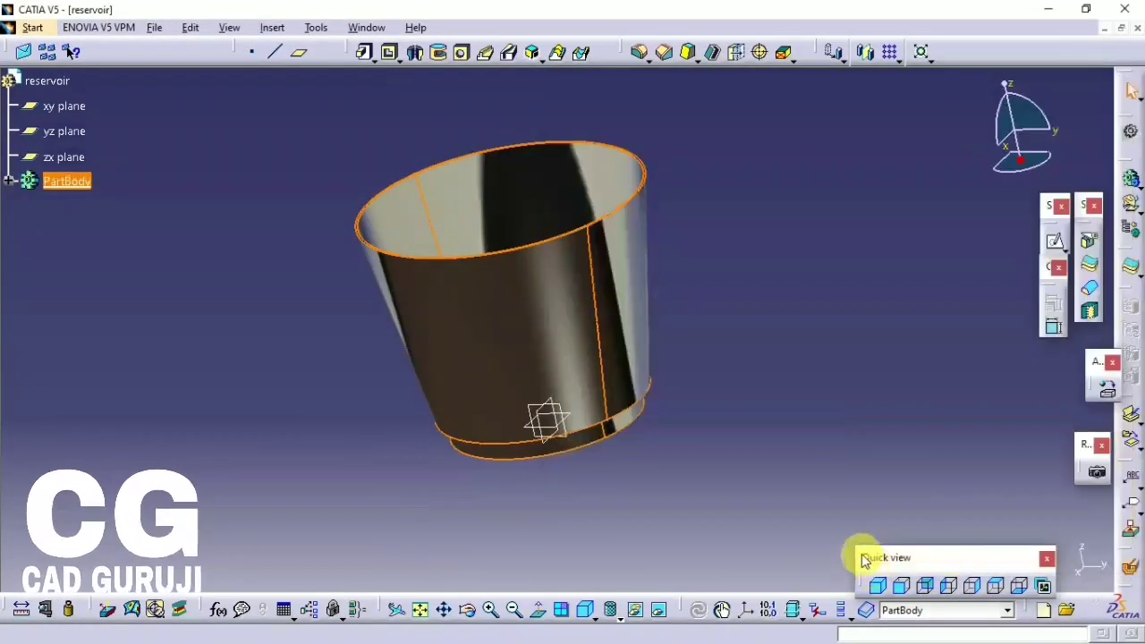
key("ctrl+s")
left_click(833, 484)
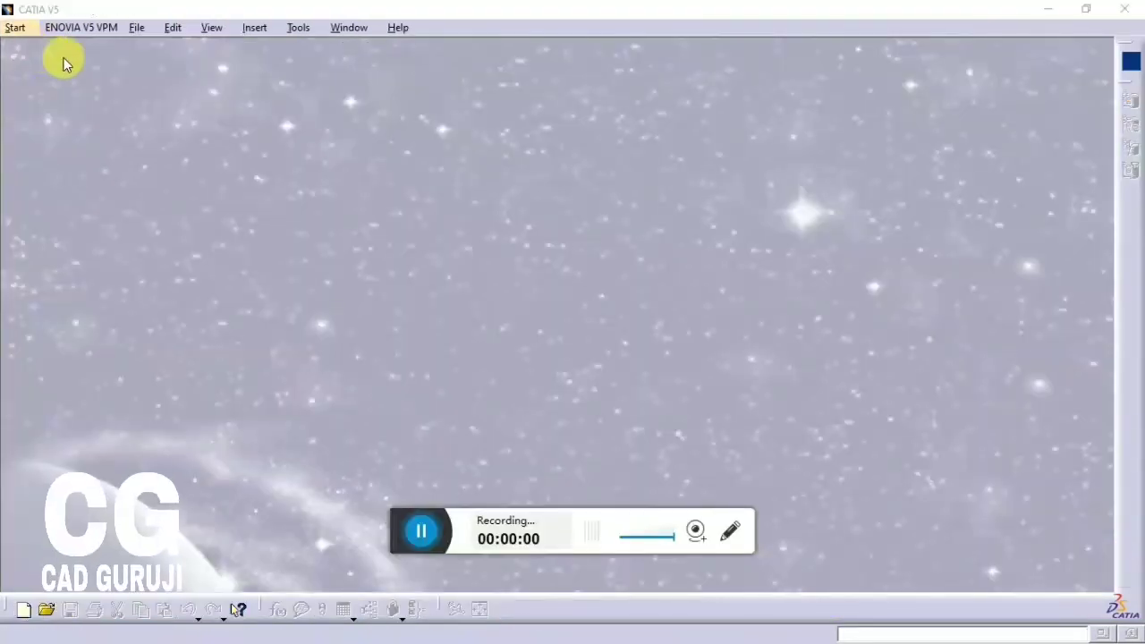
- Create a new part named worm and start a yz-plane sketch in Generative Shape Design
left_click(14, 28)
mouse_move(69, 107)
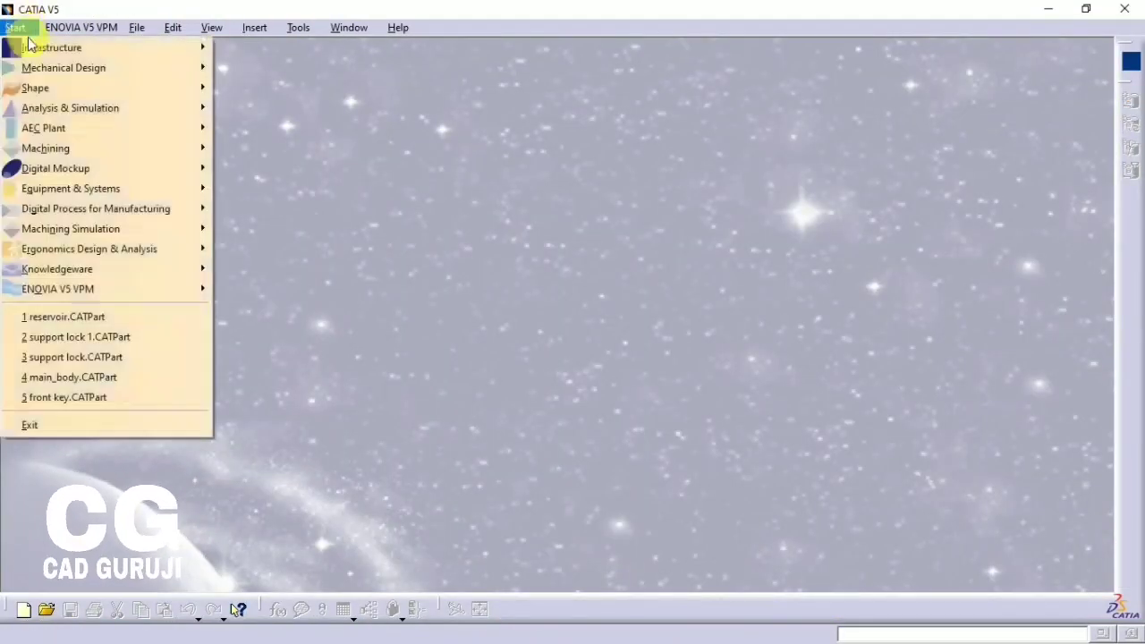
left_click(215, 68)
type("worm")
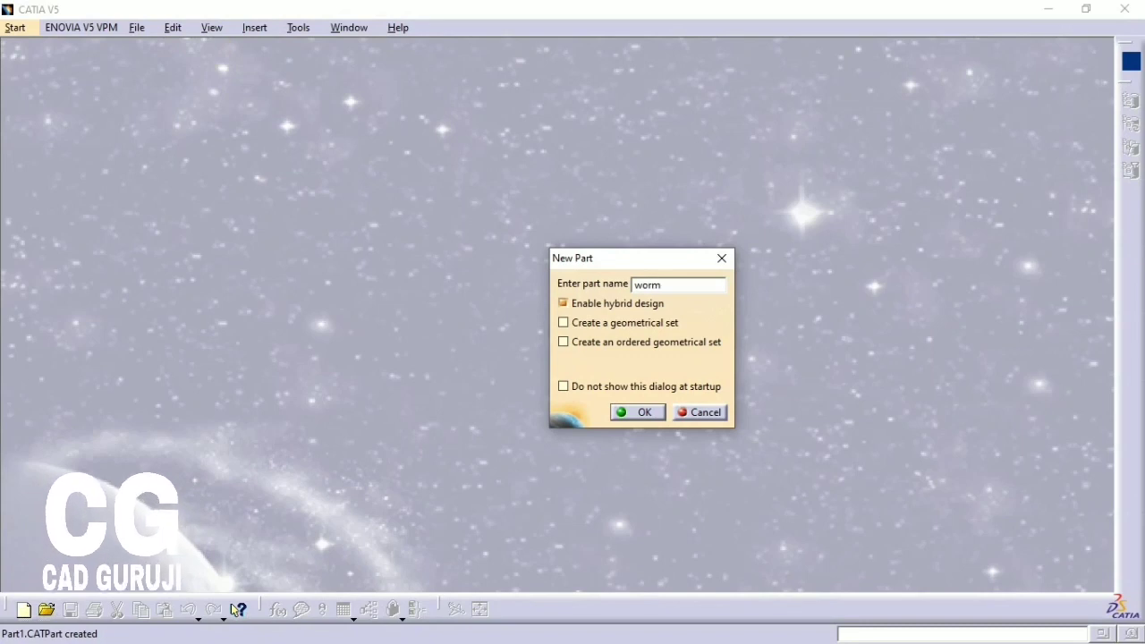
key("Return")
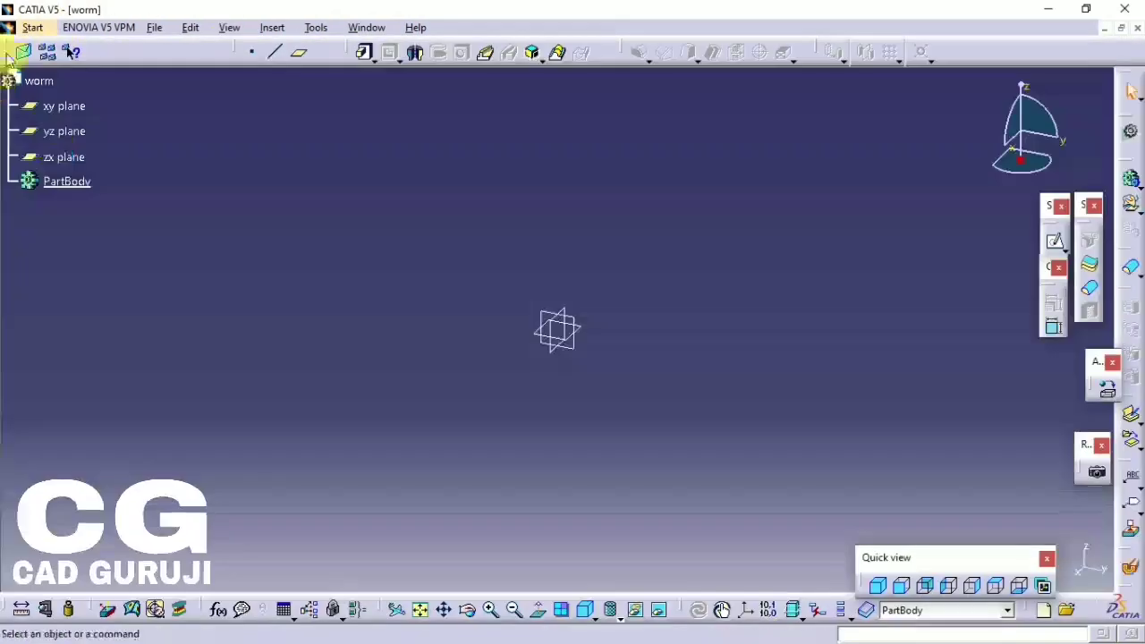
left_click(32, 28)
left_click(394, 170)
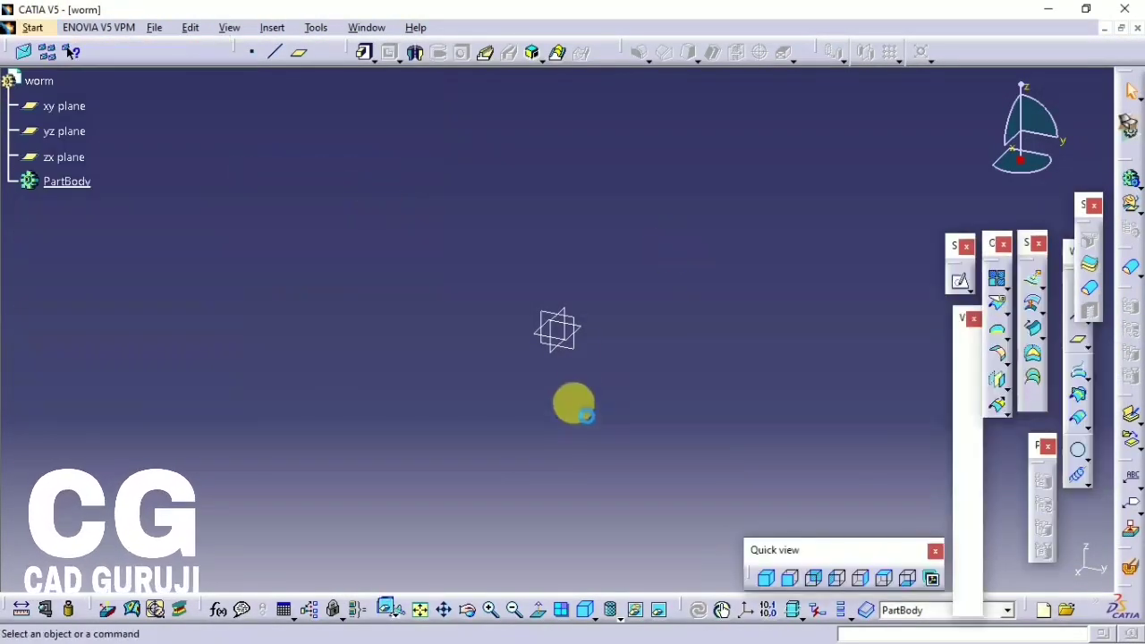
left_click(577, 347)
left_click(957, 283)
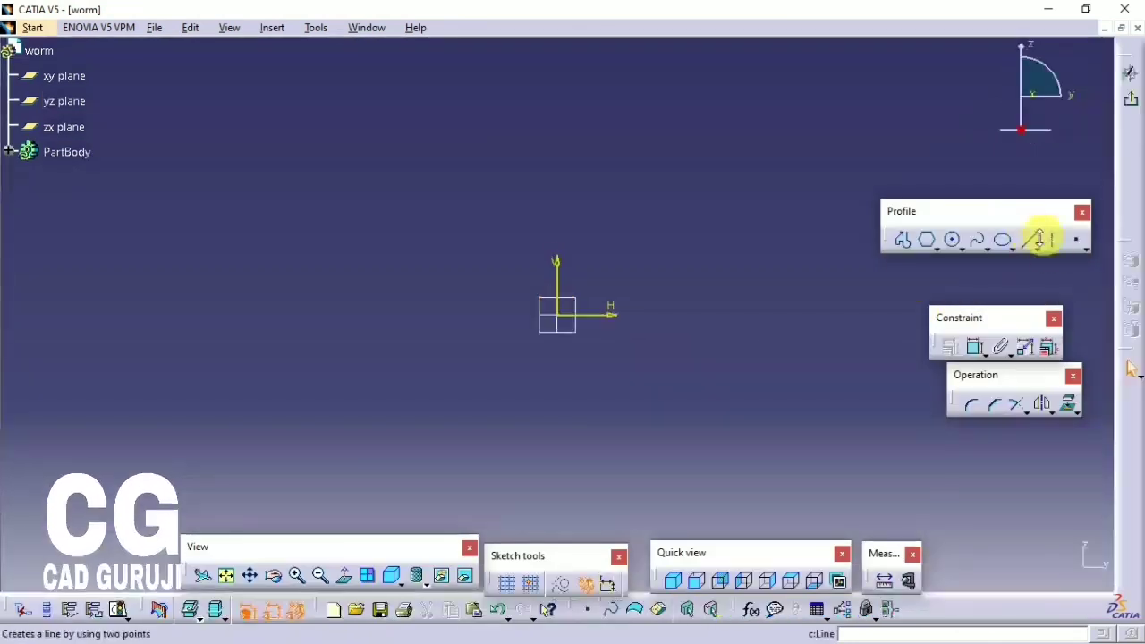
- Draw a horizontal line from the origin and constrain its length to 55
left_click(1030, 238)
left_click(564, 318)
left_click(784, 314)
left_click(974, 347)
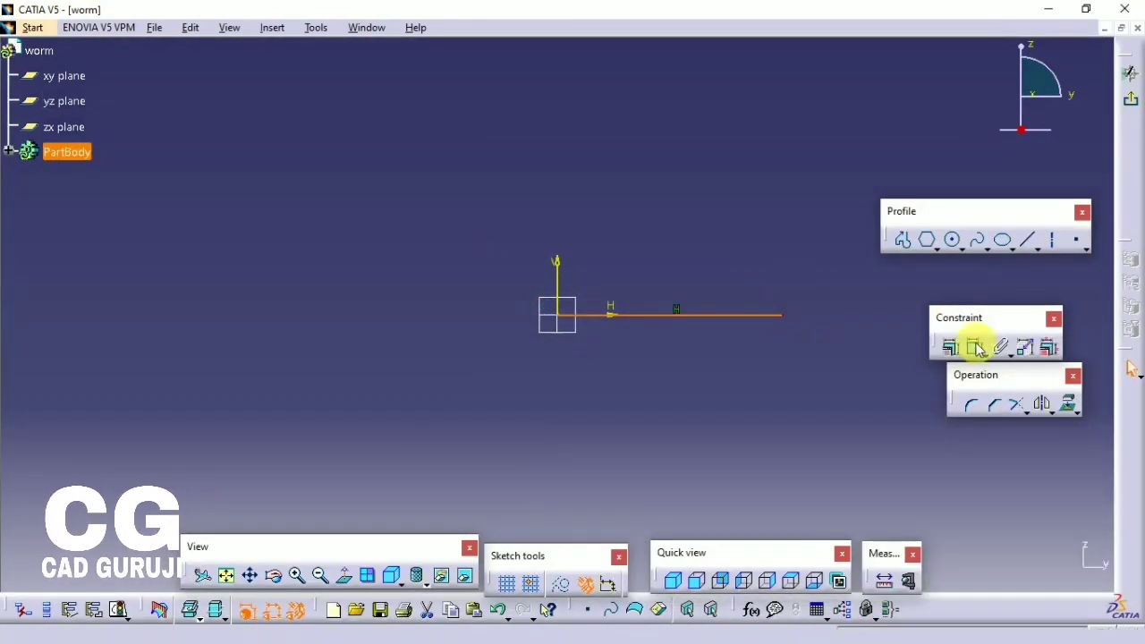
left_click(624, 277)
double_click(624, 273)
type("55")
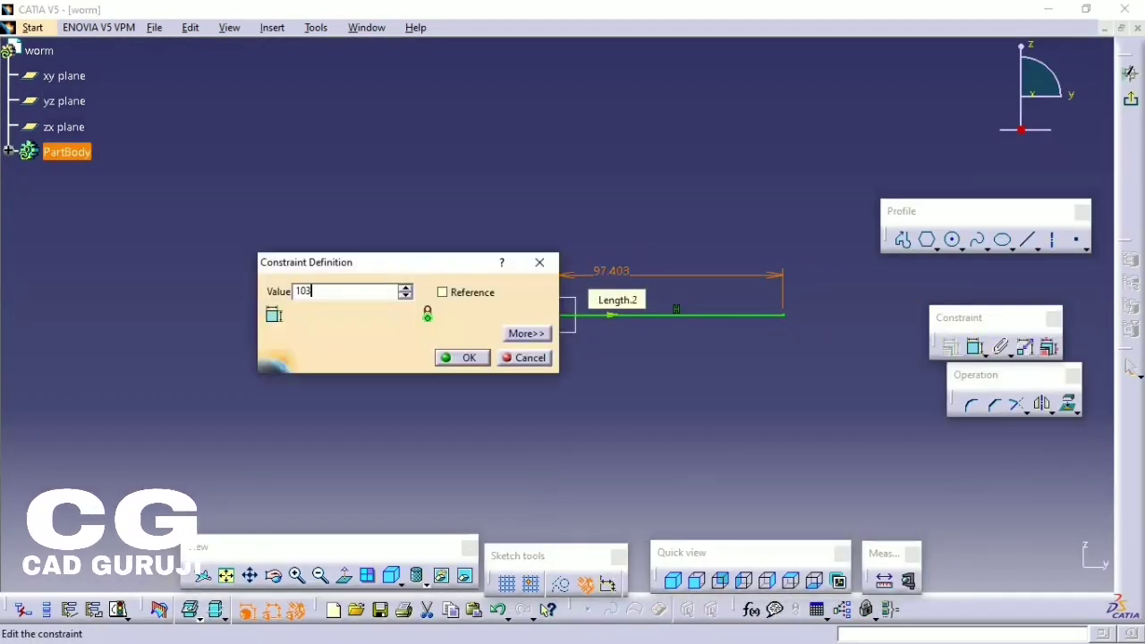
key("Return")
left_click(1125, 106)
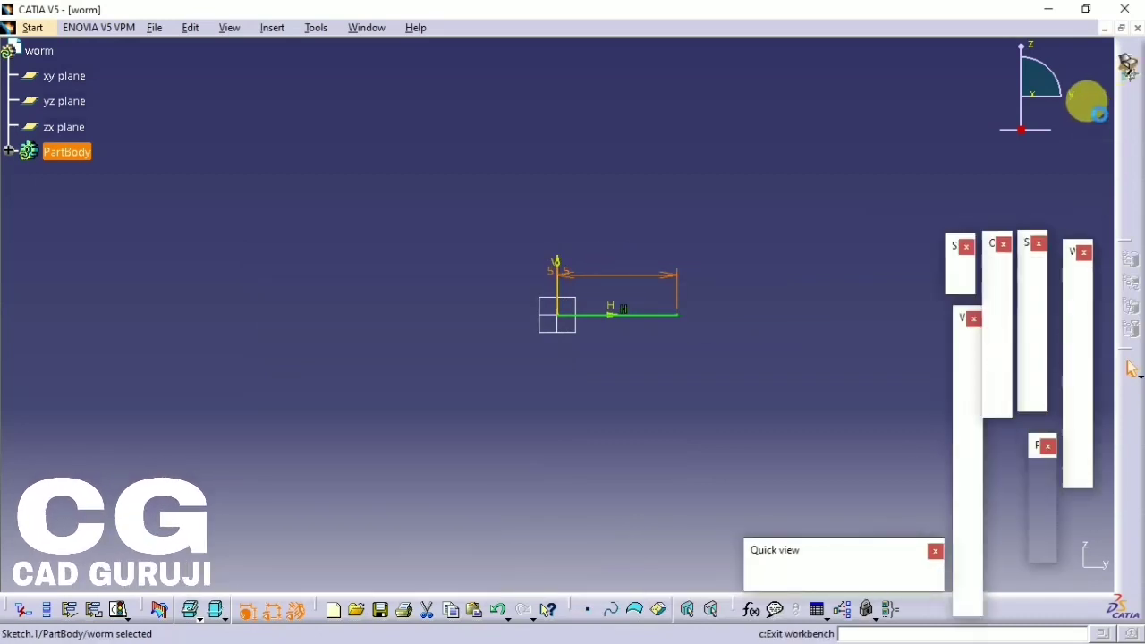
left_click(1034, 330)
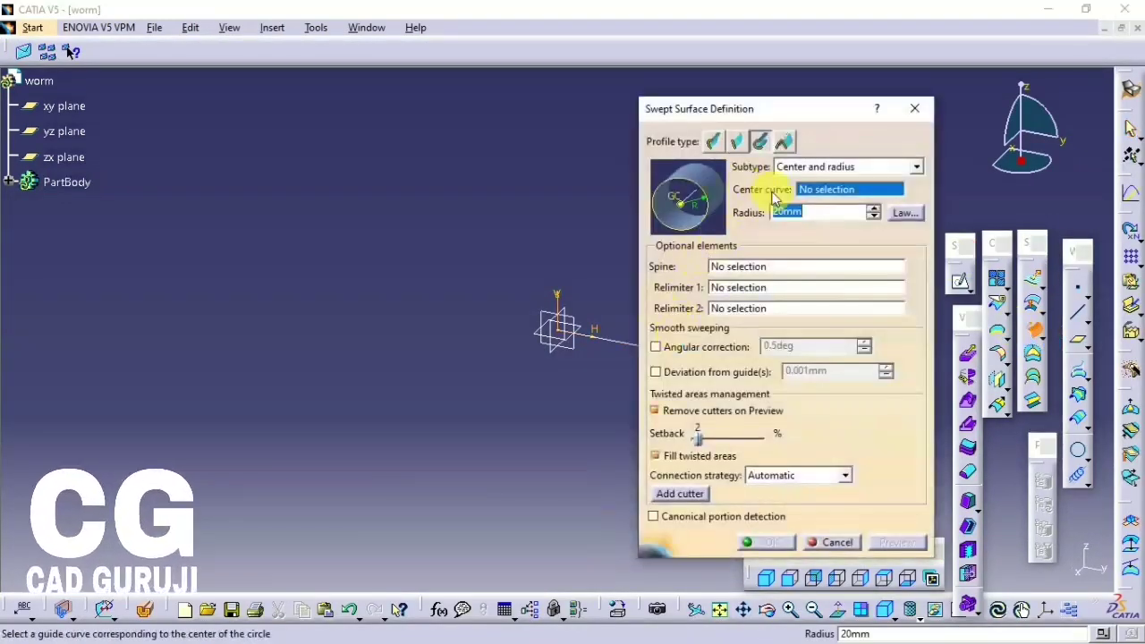
- Sweep a circle of radius 35/2 along the Sketch.1 line to form a tube surface
left_click(632, 338)
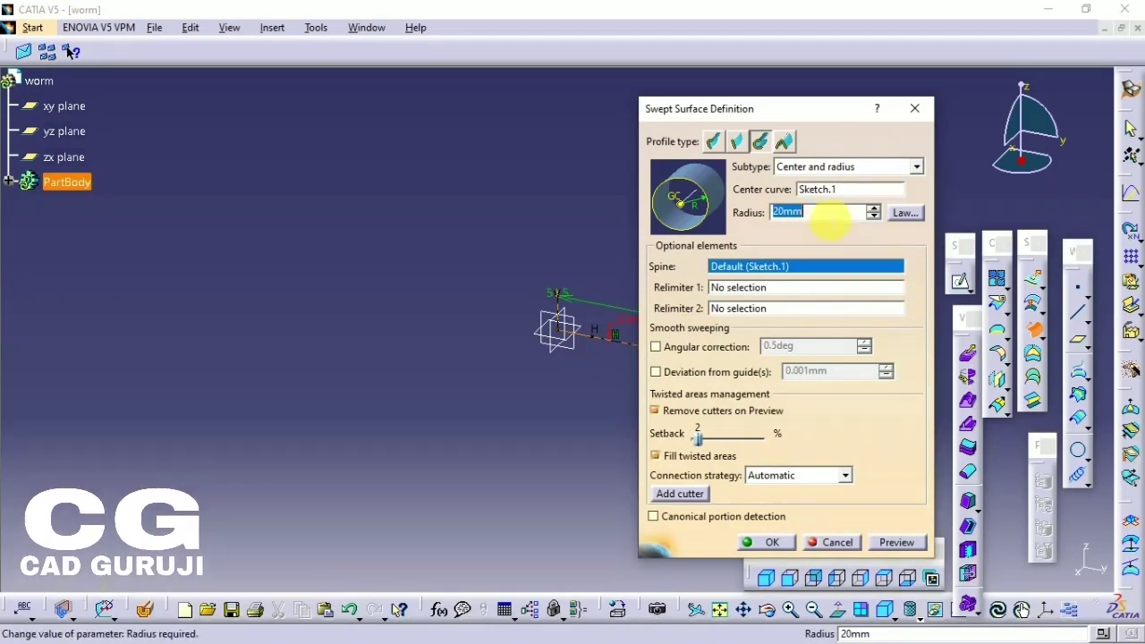
type("10")
type("35/2")
key("Return")
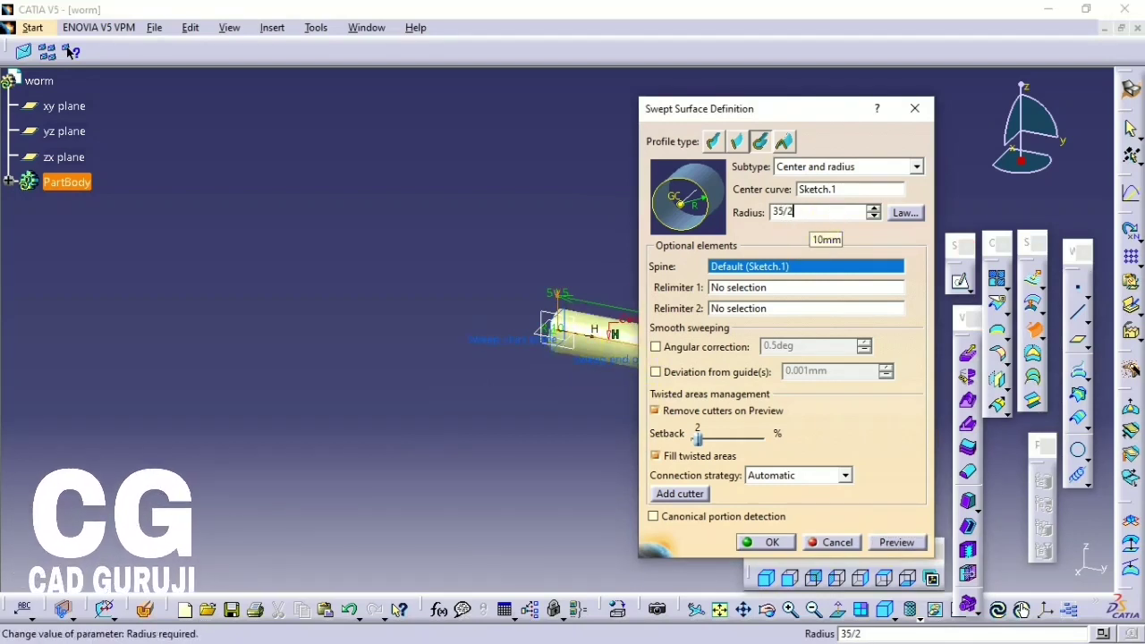
key("Return")
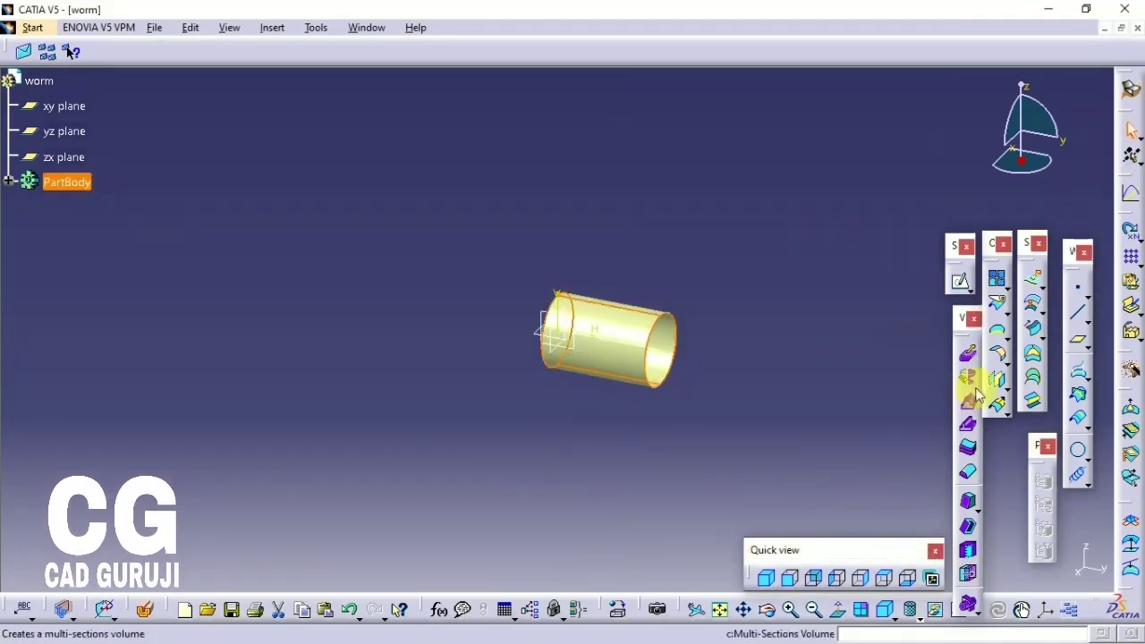
- Mirror the tube across the zx plane and join Sweep.1 and Symmetry.1 into one surface
left_click(999, 385)
left_click(552, 344)
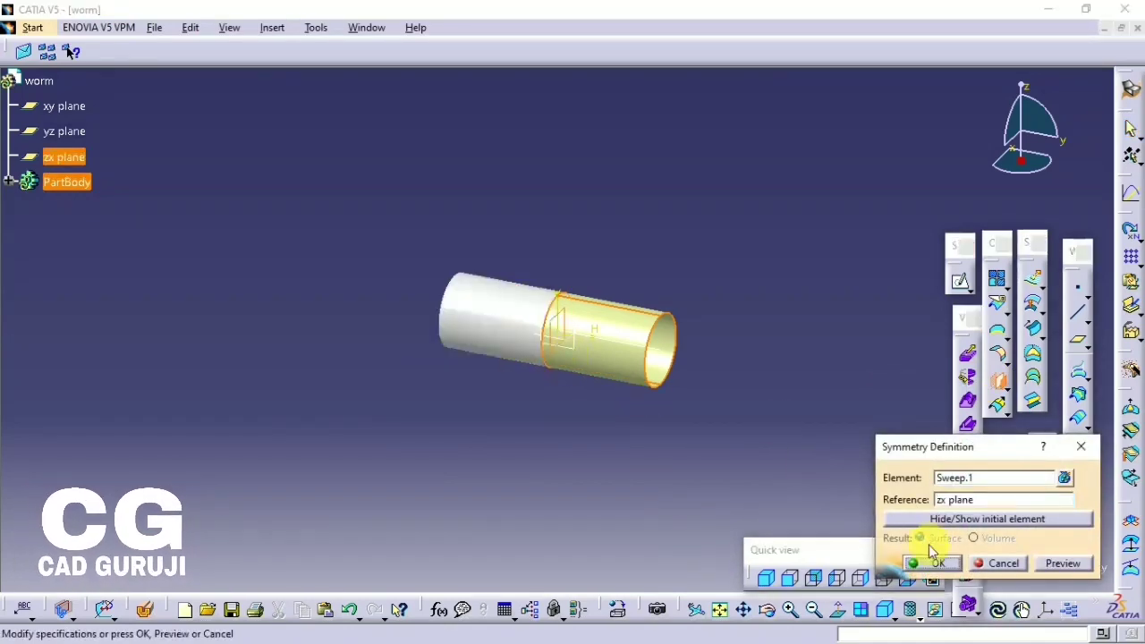
left_click(935, 560)
left_click(995, 287)
left_click(608, 386)
left_click(492, 359)
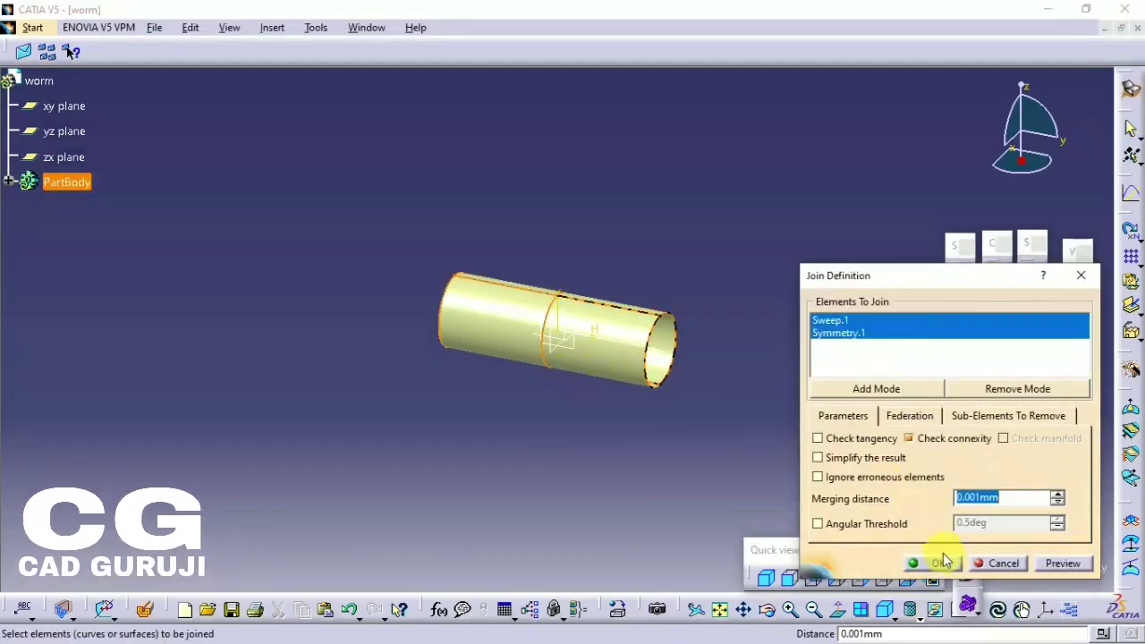
left_click(938, 557)
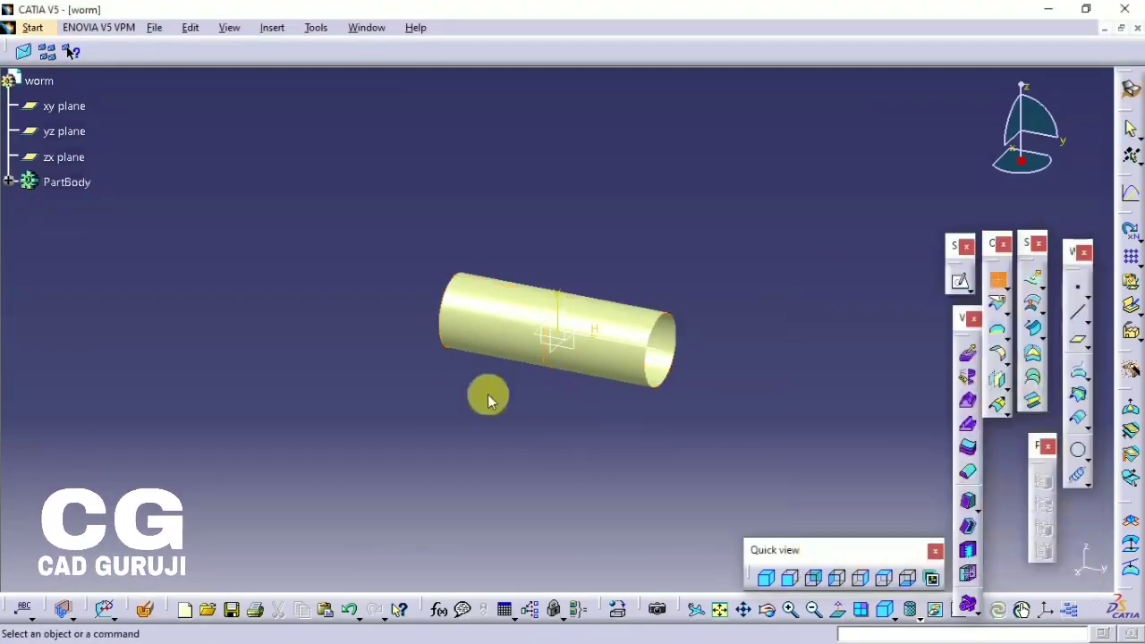
- Create Point.1 at the origin, then change its Z coordinate to 3
left_click(1079, 288)
left_click(978, 205)
left_click(1081, 293)
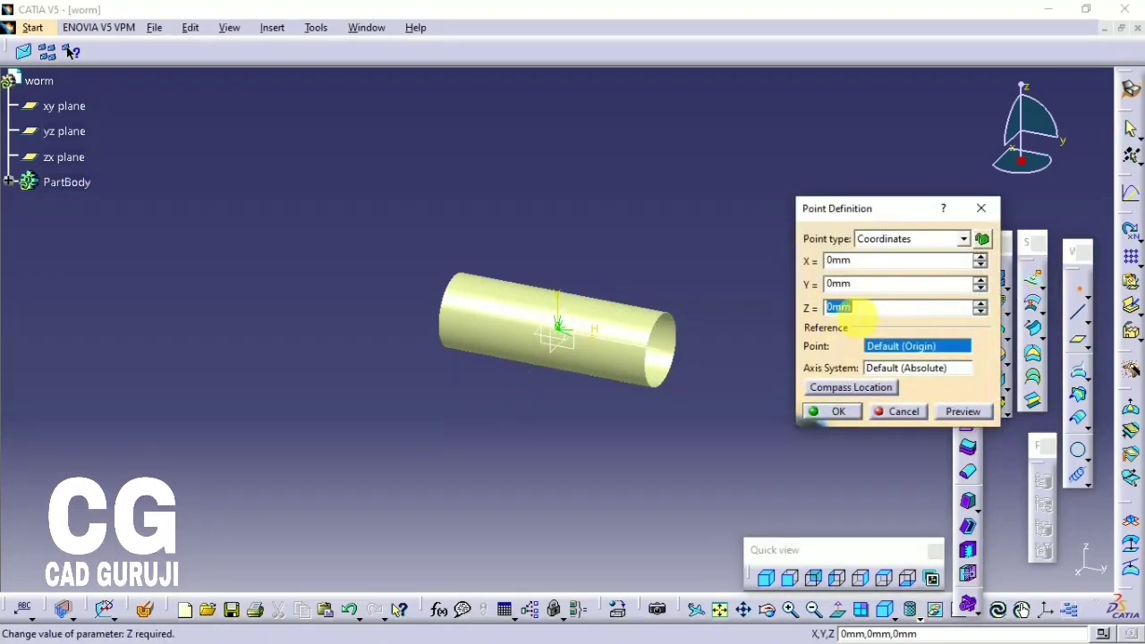
key("Return")
middle_click_drag(606, 327, 582, 355)
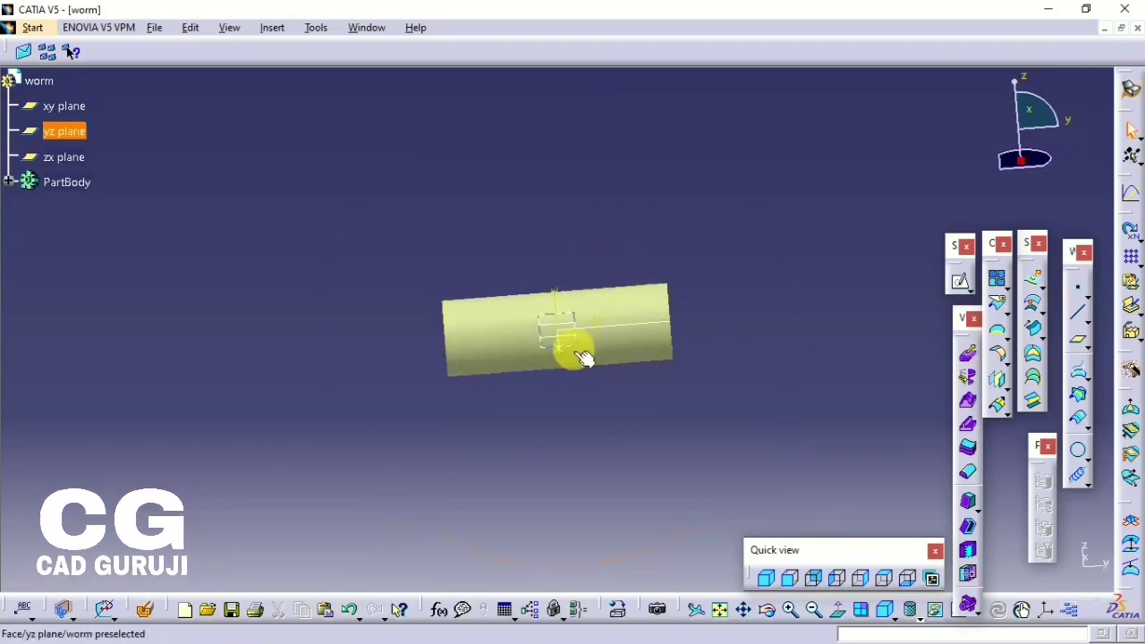
double_click(561, 353)
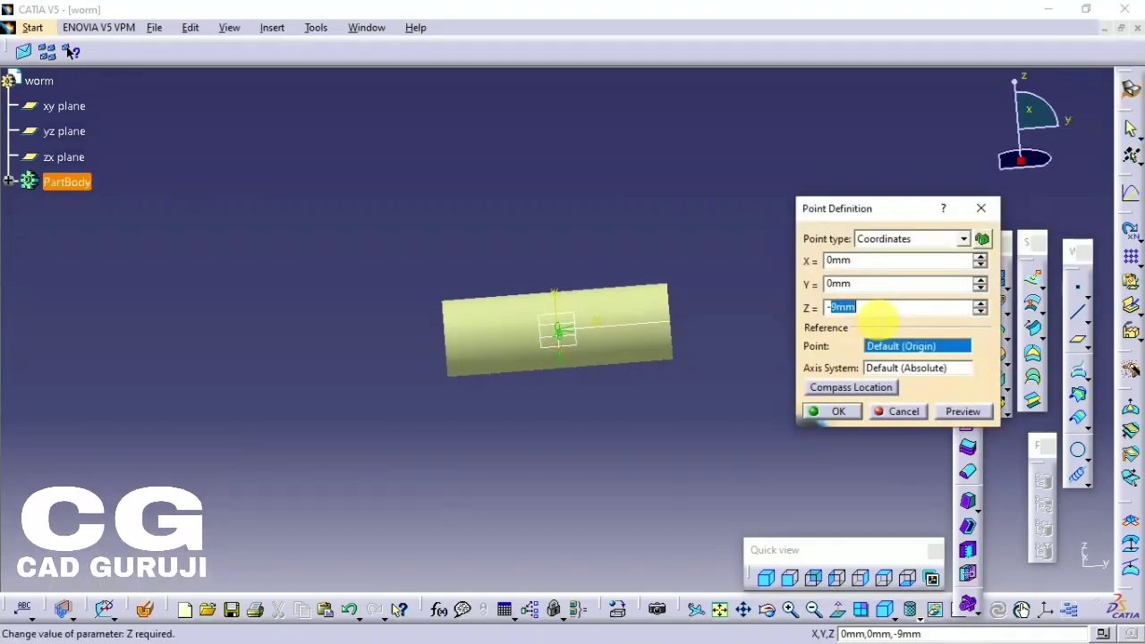
type("35/")
key("Return")
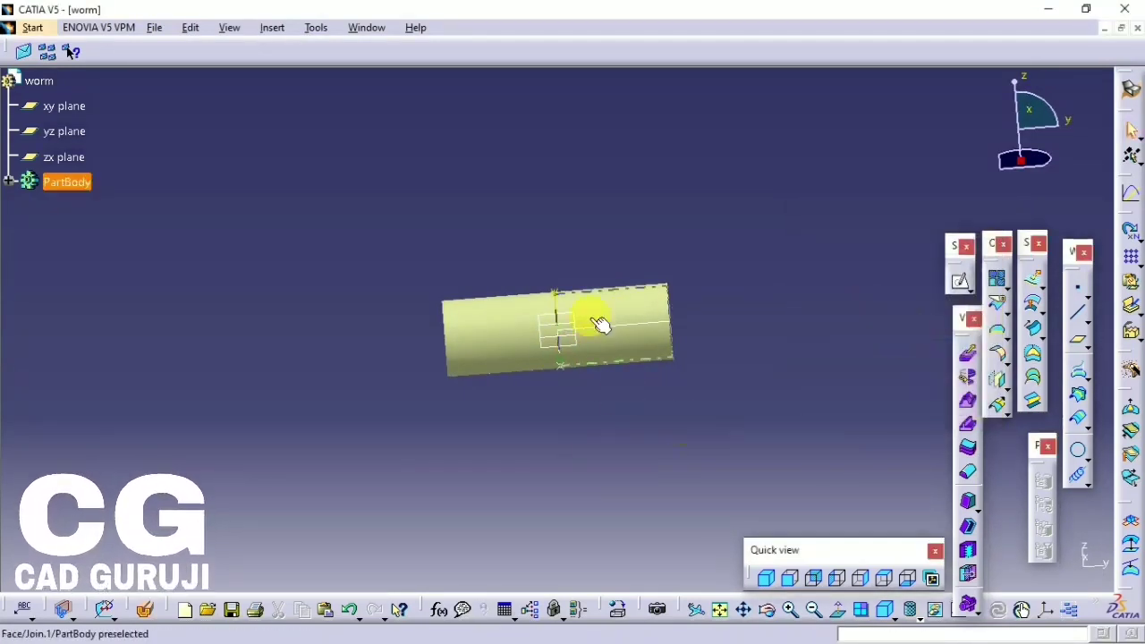
- Create a helix starting at Point.1 about the Y Axis with 15 mm pitch
left_click(1077, 480)
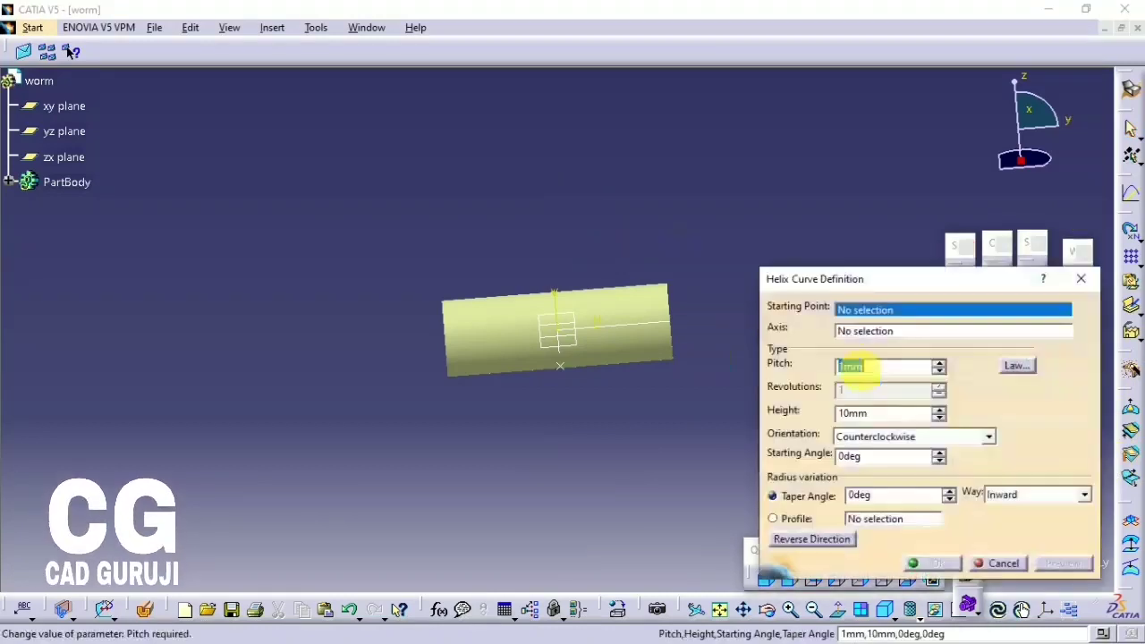
left_click(565, 371)
right_click(872, 330)
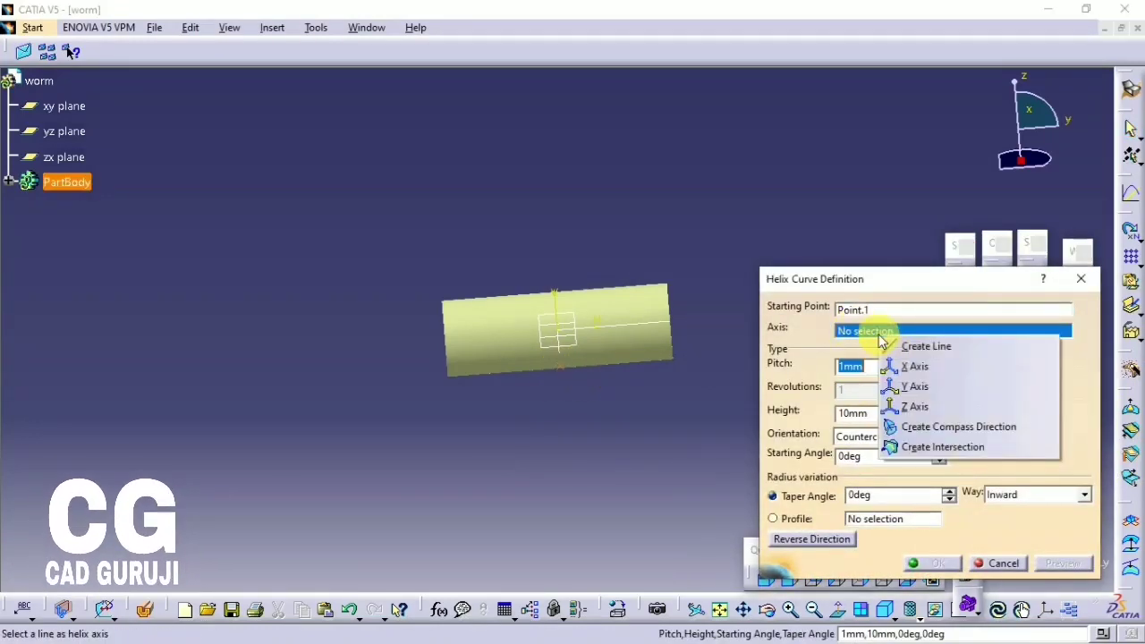
left_click(908, 388)
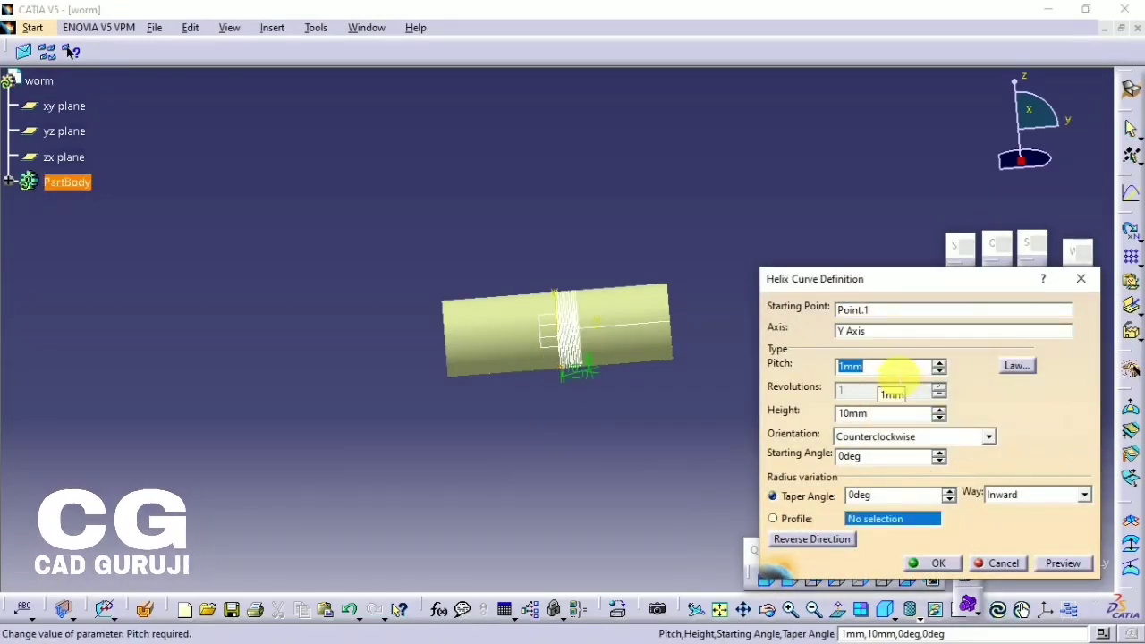
type("15")
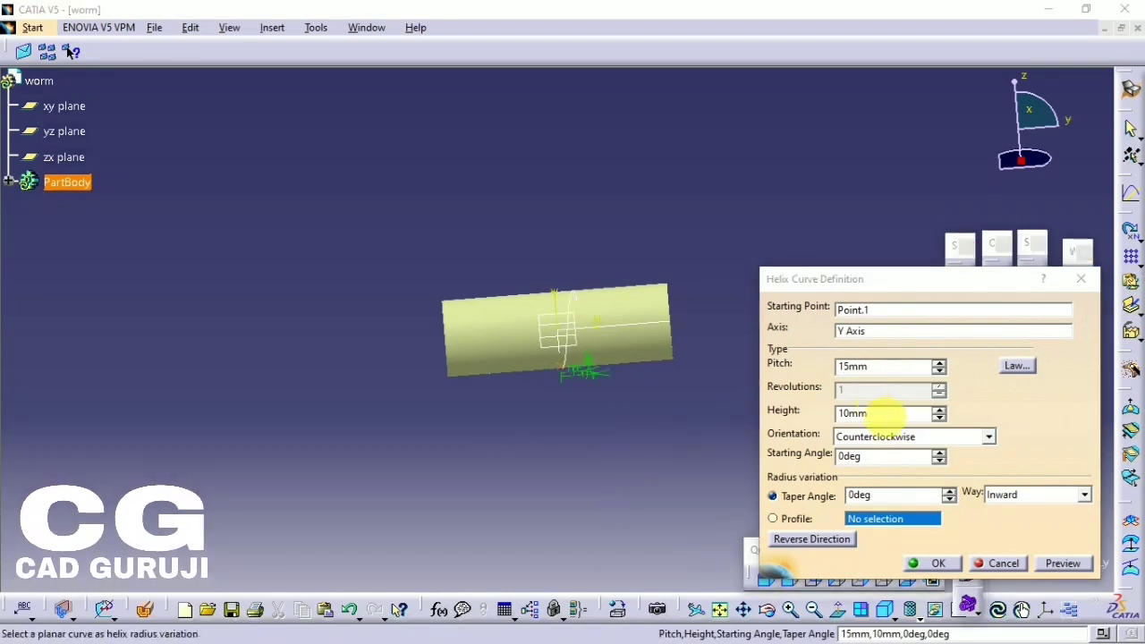
double_click(877, 412)
key("Return")
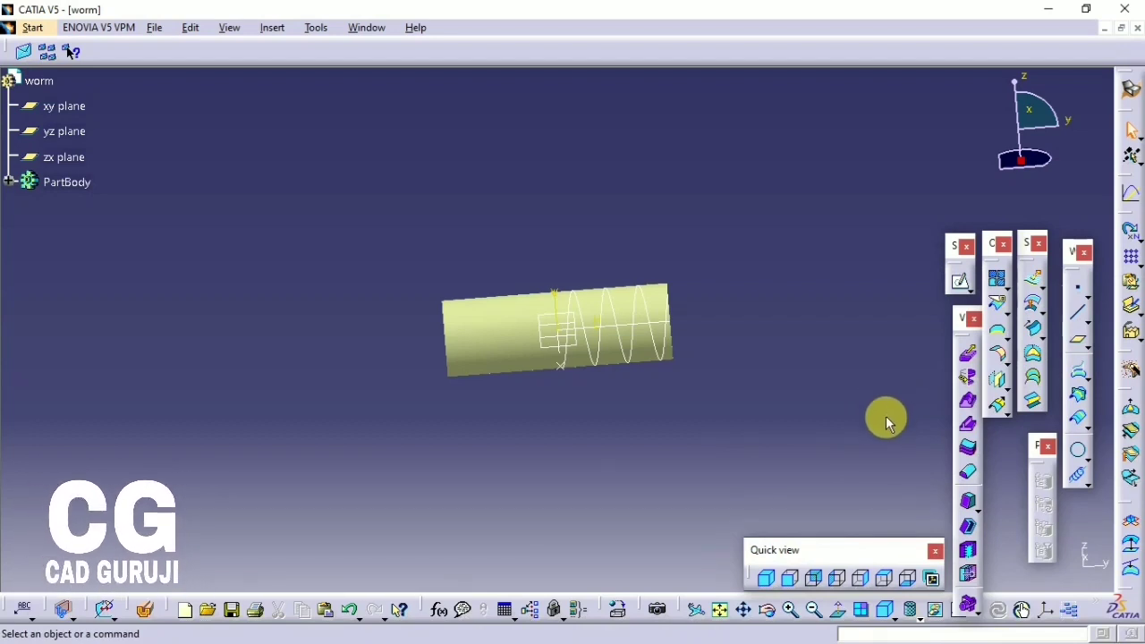
- Create a second 15 mm-pitch helix from Point.1 about the Y Axis, reversed in direction
left_click(1077, 474)
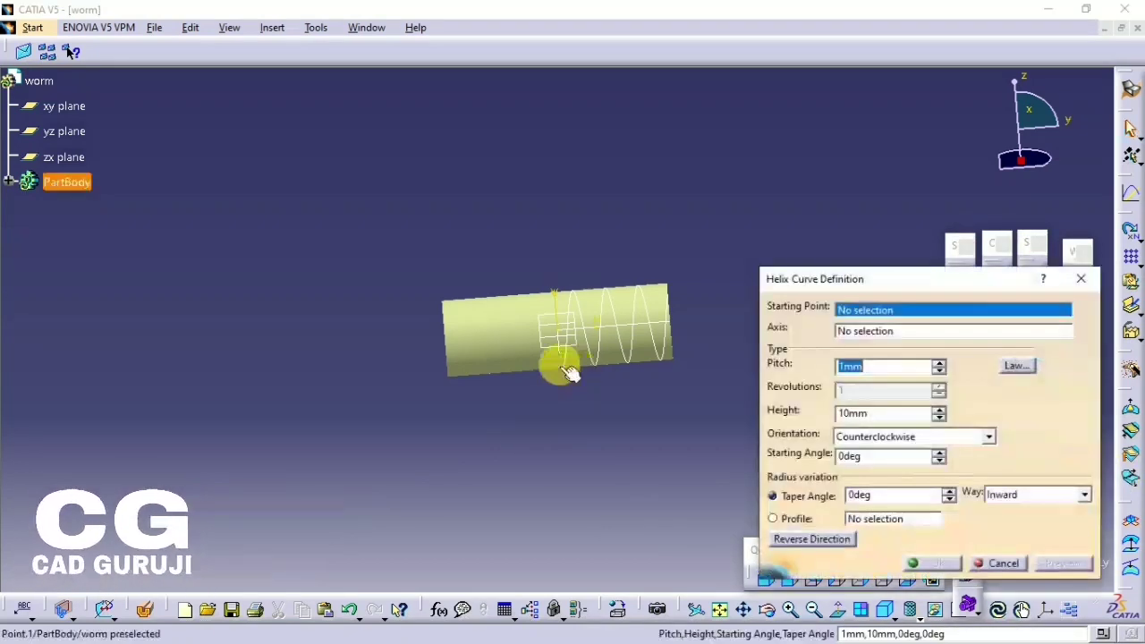
left_click(564, 367)
right_click(845, 329)
left_click(872, 377)
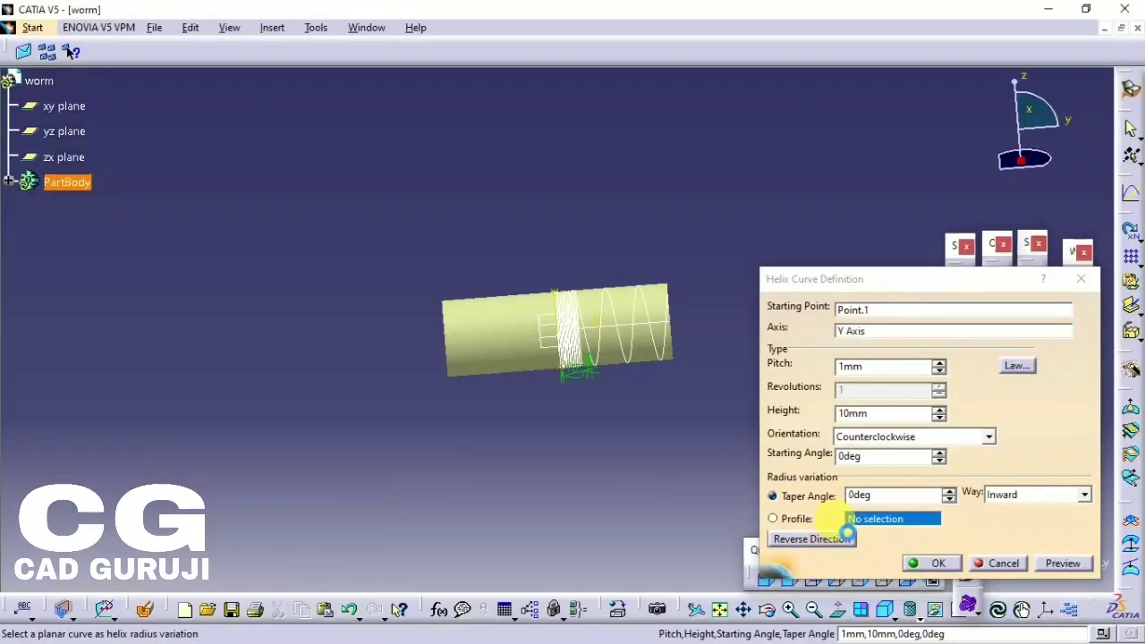
left_click(811, 538)
triple_click(886, 366)
type("15mm")
left_click(880, 413)
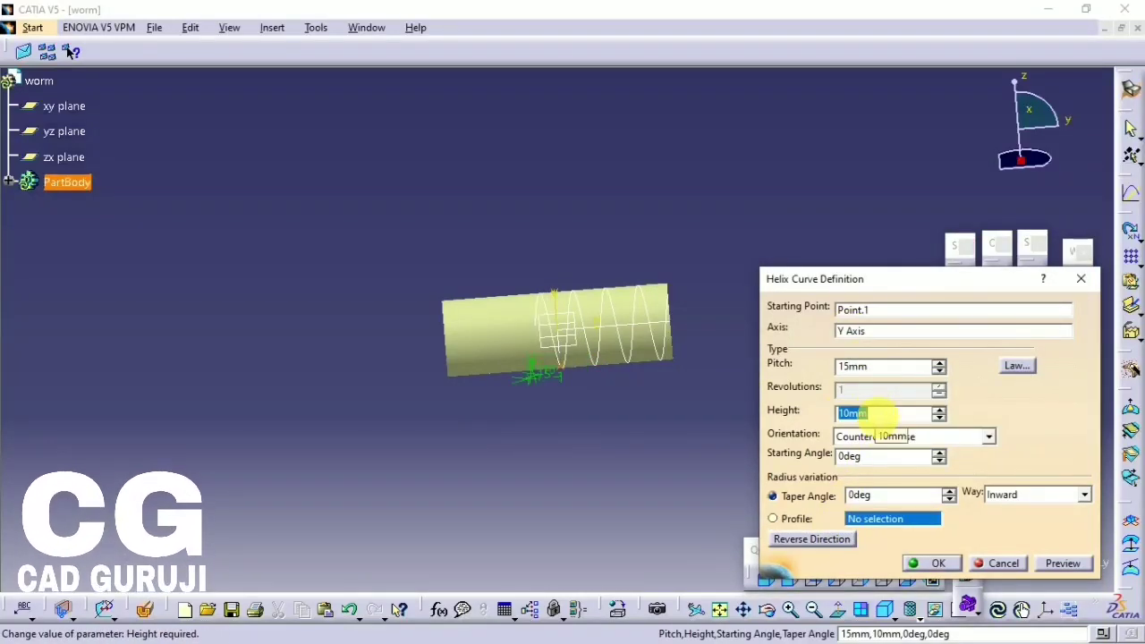
type("103")
key("Return")
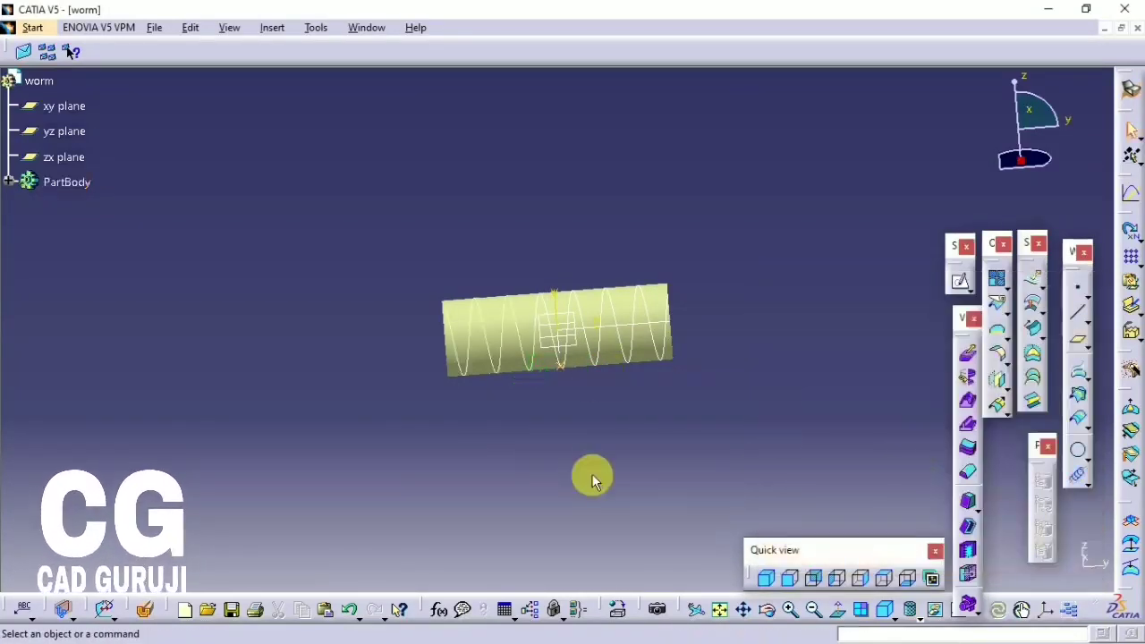
- Join the two helices into a single curve
left_click(996, 278)
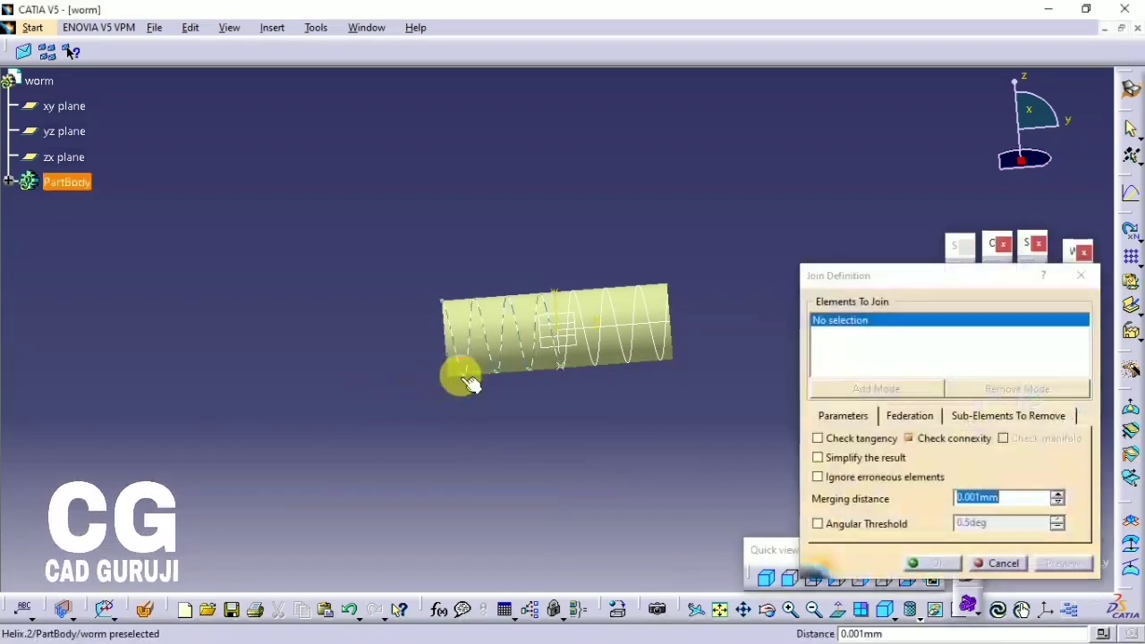
left_click(459, 378)
left_click(631, 358)
left_click(930, 563)
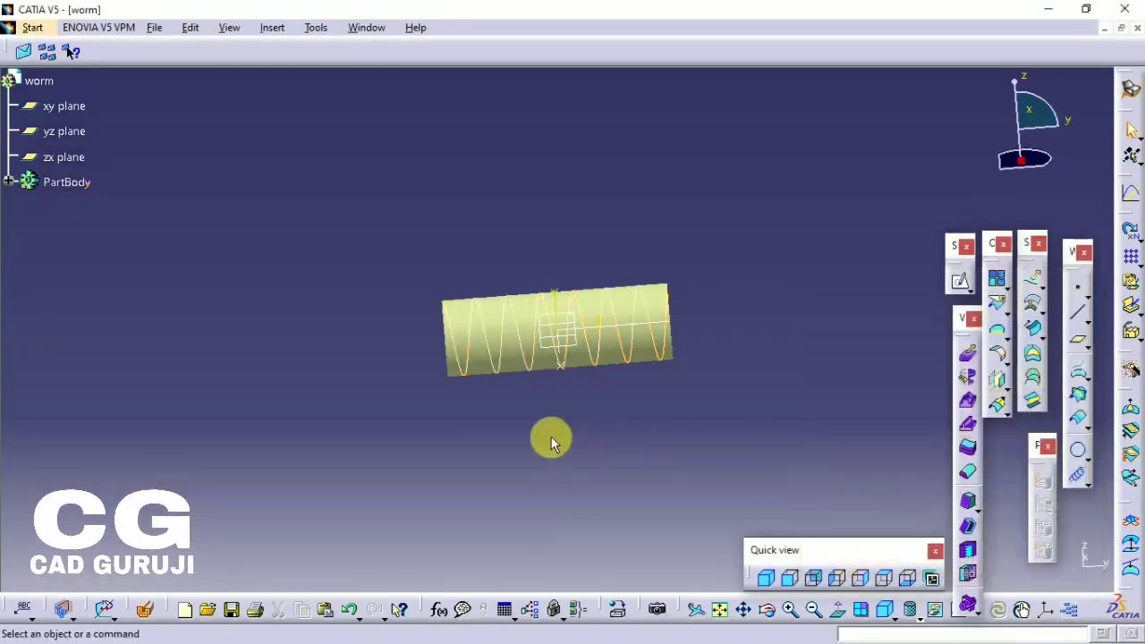
left_click(99, 27)
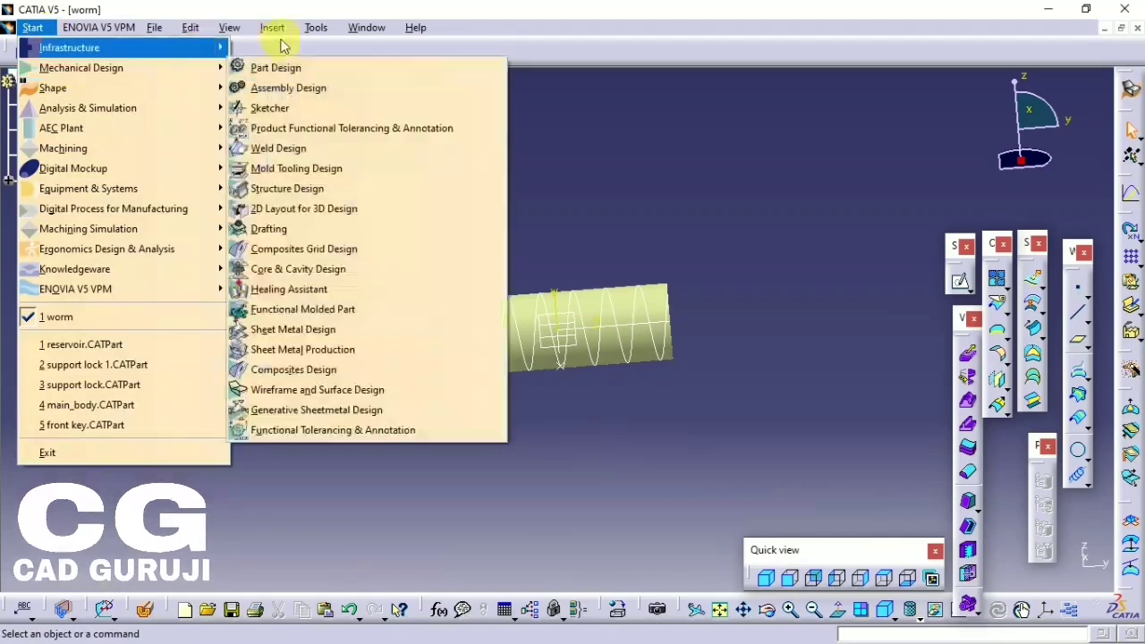
- In Part Design, close the joined surface into a solid
left_click(526, 152)
left_click(1091, 310)
left_click(659, 307)
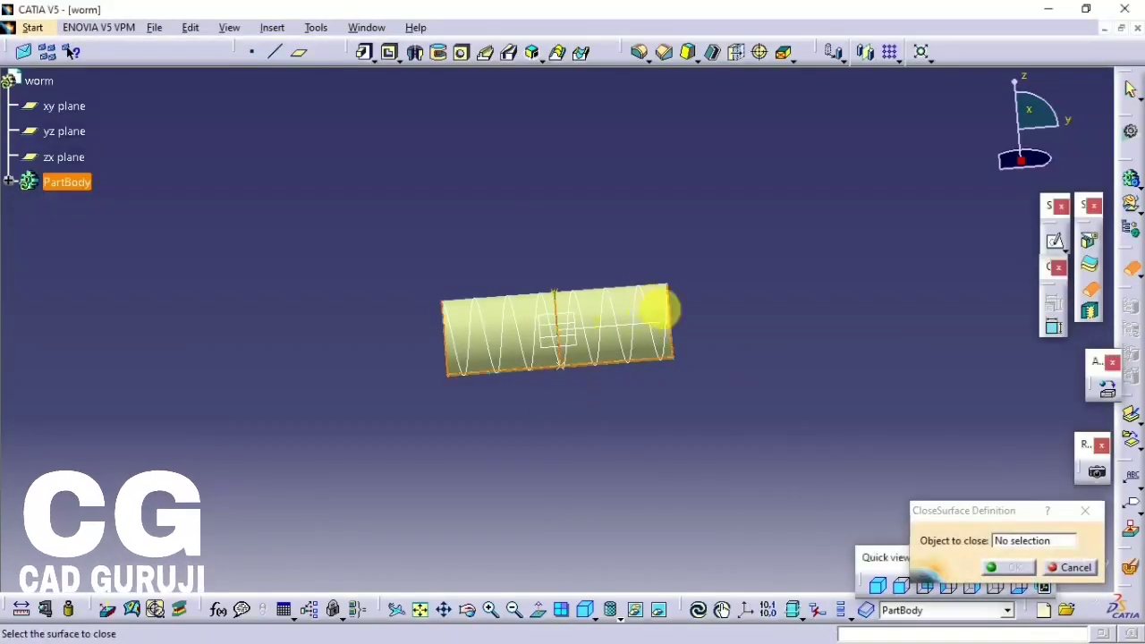
left_click(1011, 567)
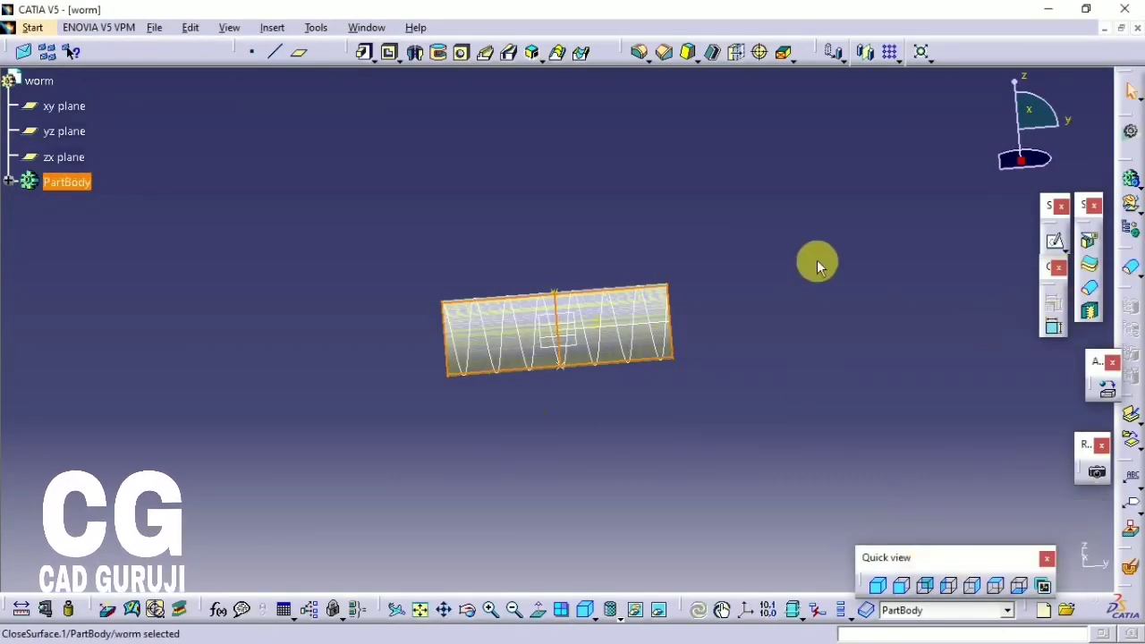
- Start a sketch on the yz plane and draw a trapezoid tooth profile at the cylinder's bottom edge
left_click(817, 264)
left_click(574, 338)
left_click(1054, 241)
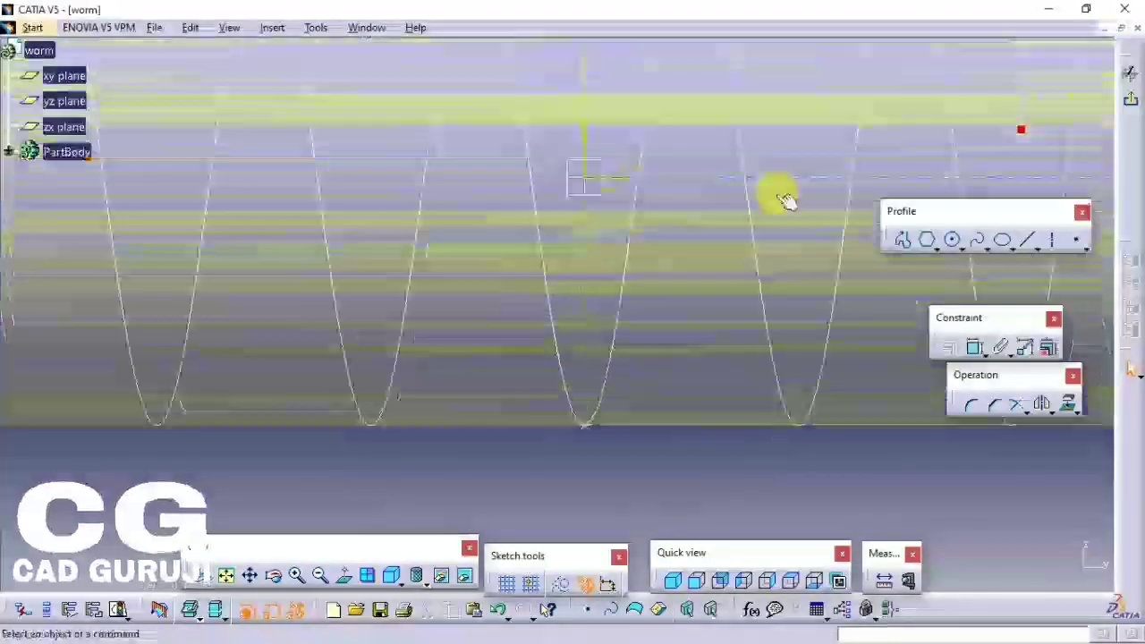
left_click(977, 238)
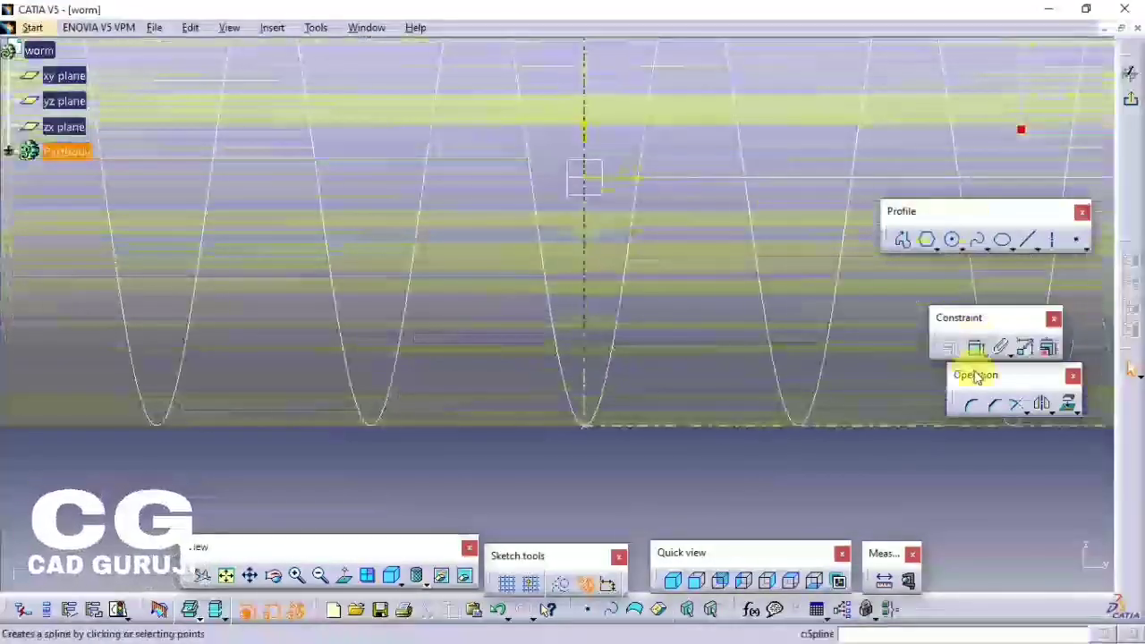
left_click(904, 239)
left_click(583, 425)
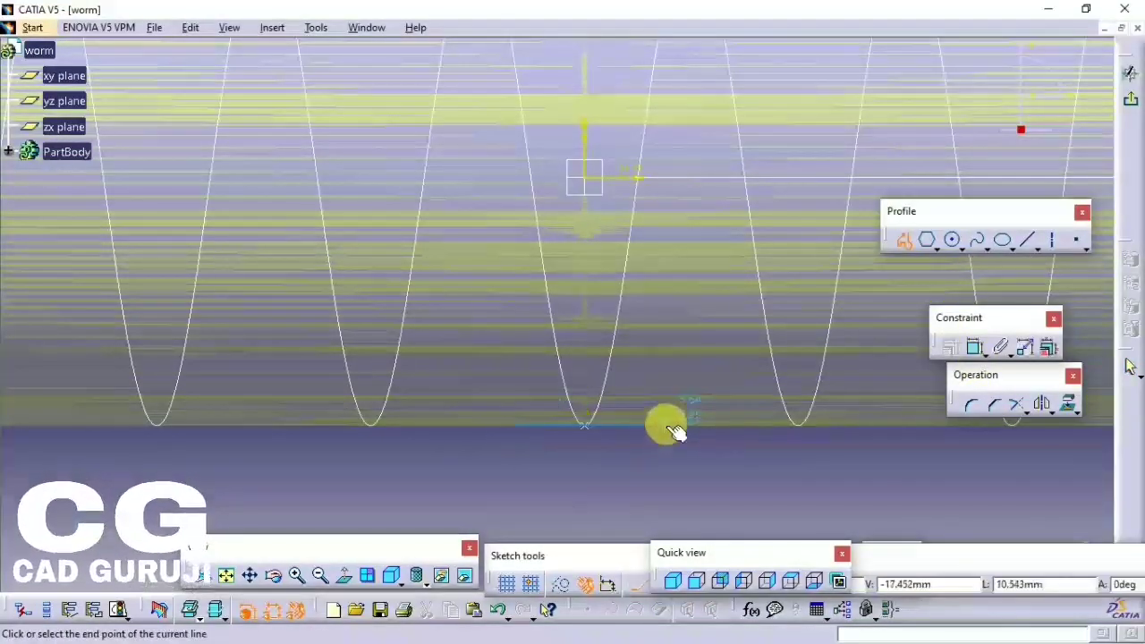
left_click(666, 425)
left_click(616, 317)
left_click(552, 317)
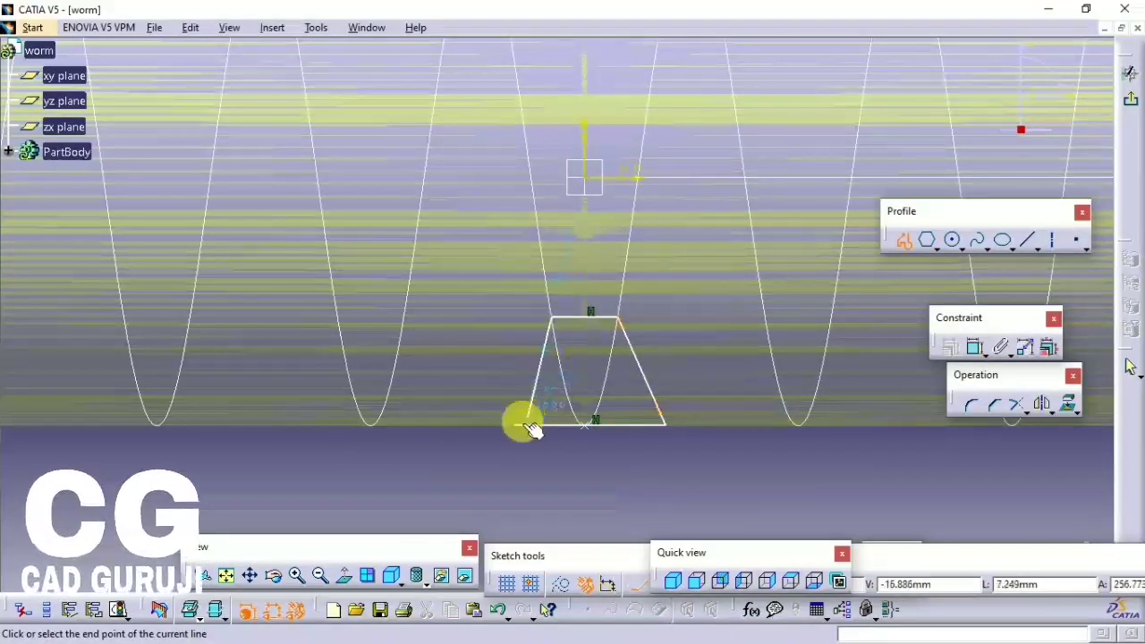
left_click(516, 424)
- Constrain the trapezoid's top and bottom corners symmetric about the vertical axis
left_click(974, 347)
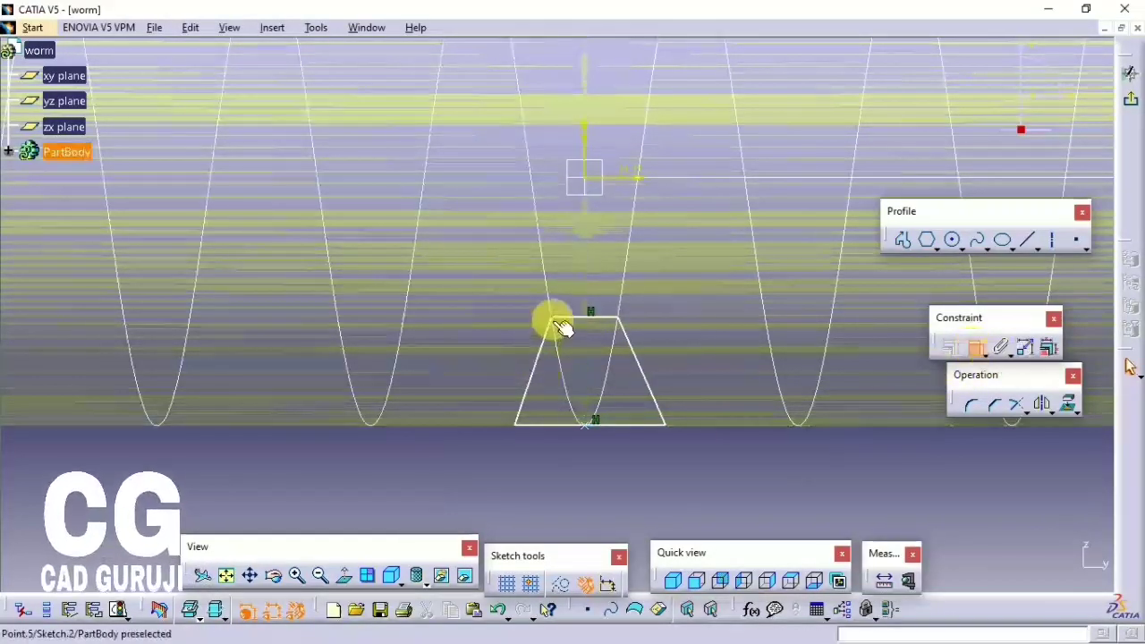
left_click(628, 327)
right_click(599, 211)
left_click(716, 460)
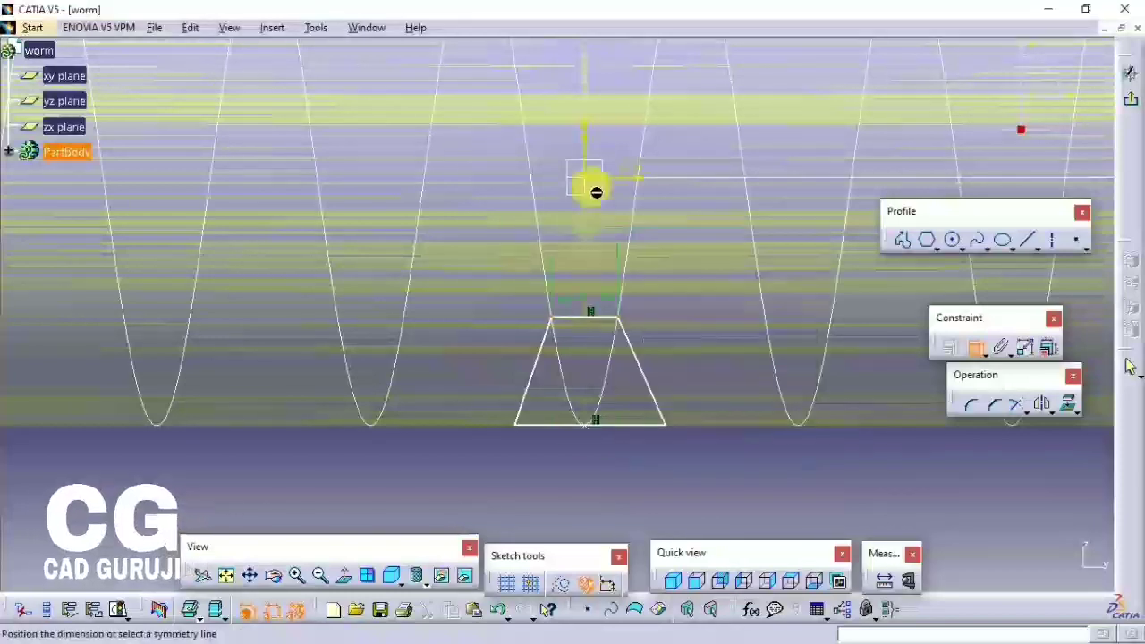
left_click(603, 364)
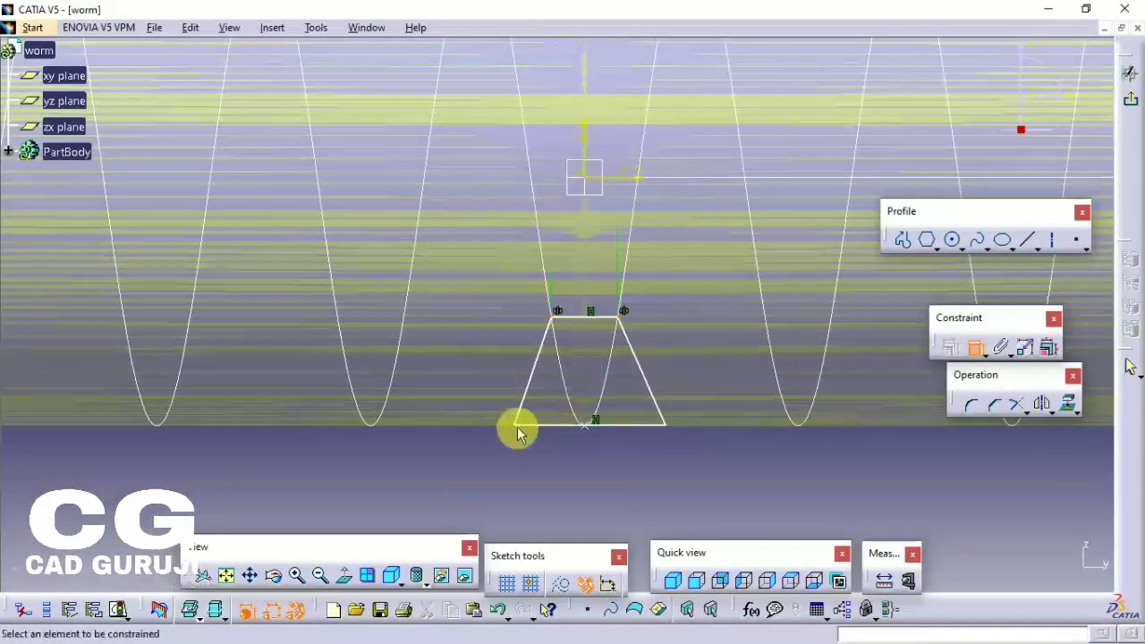
left_click(667, 438)
right_click(690, 256)
left_click(767, 480)
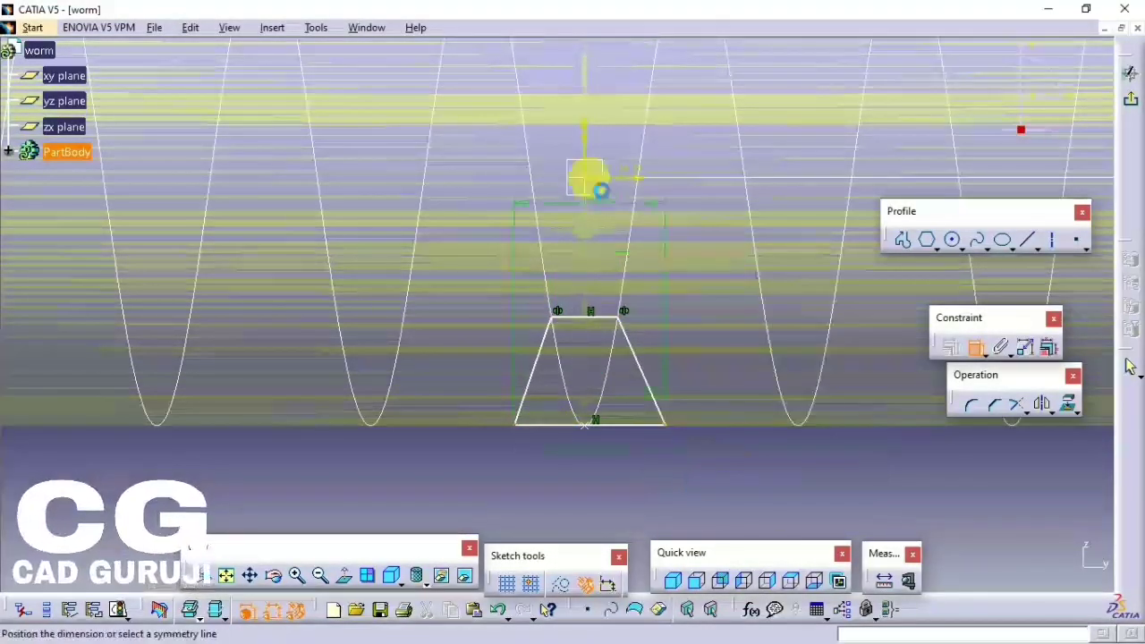
left_click(595, 156)
left_click(605, 322)
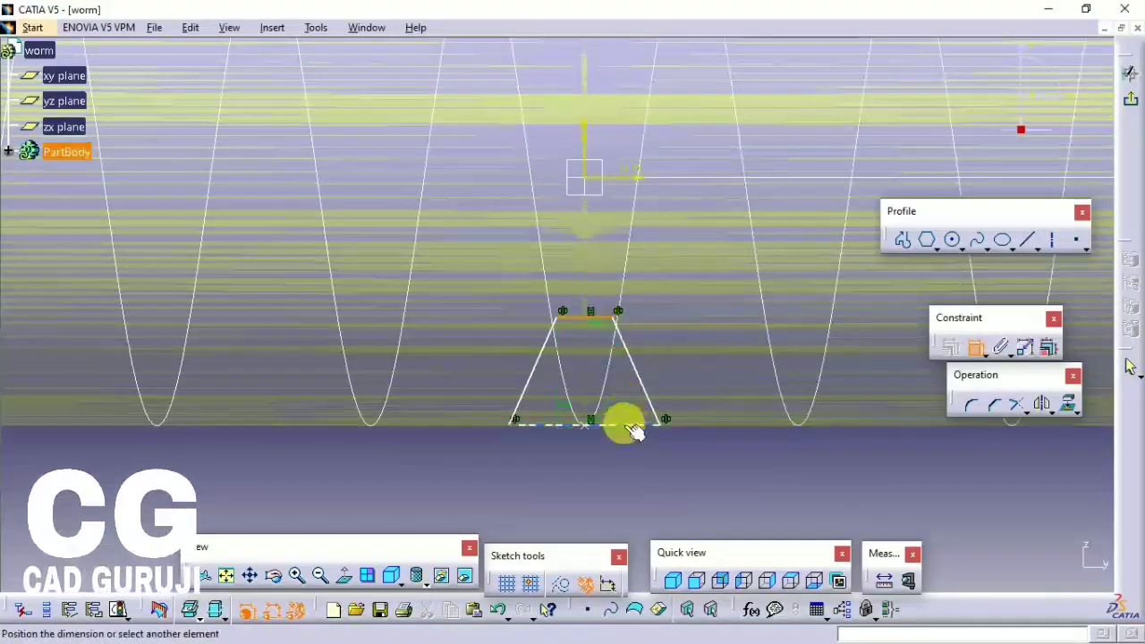
- Dimension the profile's offsets from the horizontal axis, including a 5 mm offset
left_click(608, 179)
double_click(432, 452)
type("35")
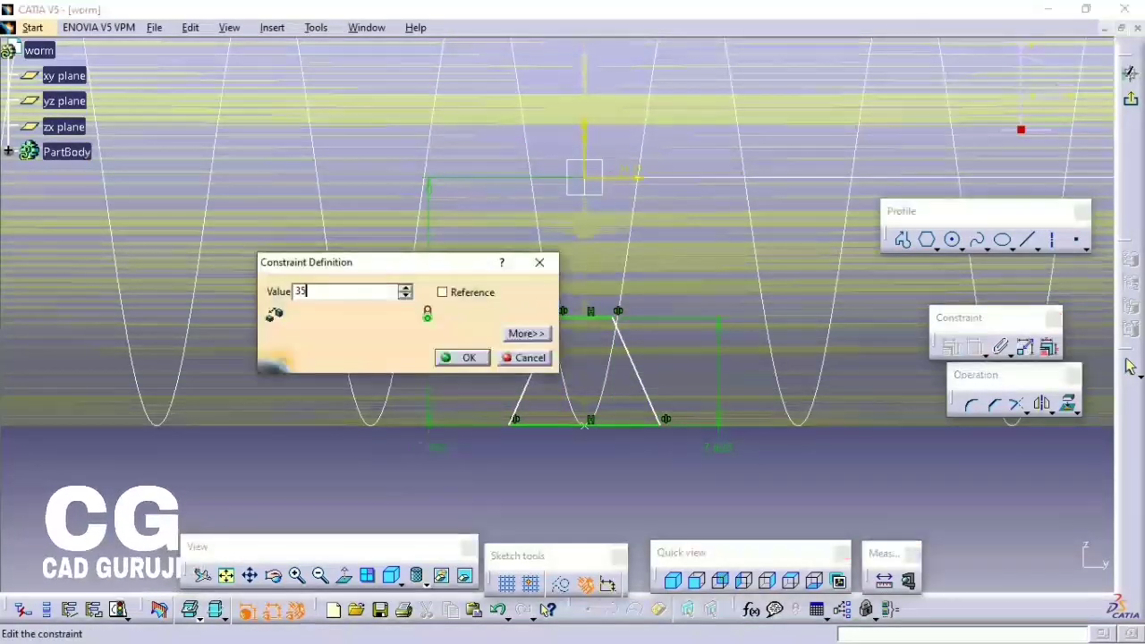
key("Return")
double_click(720, 442)
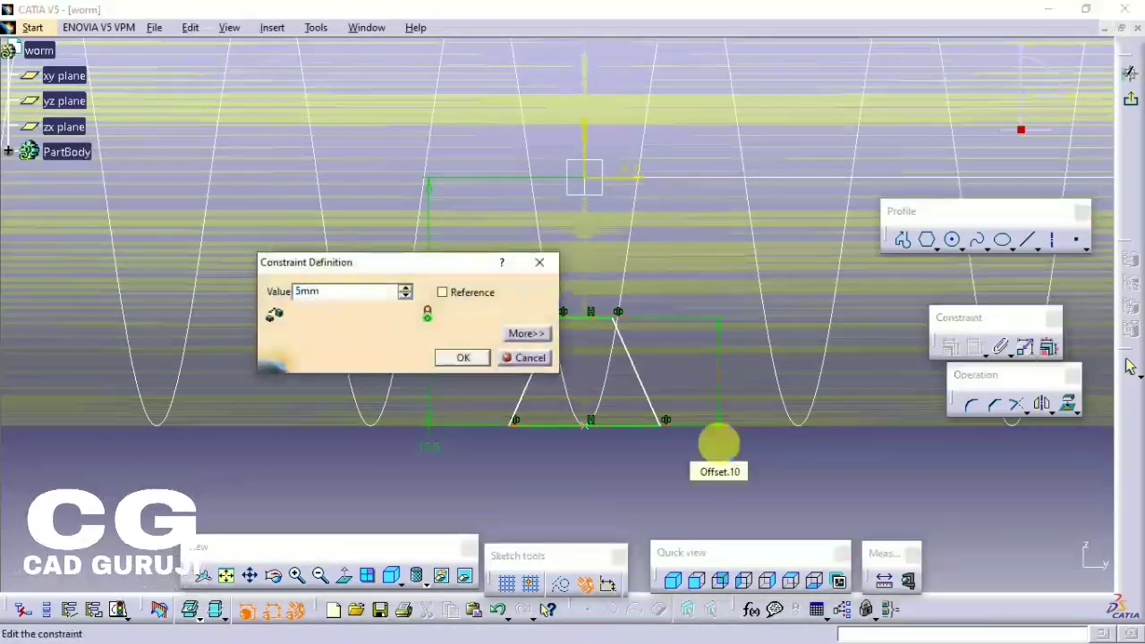
key("Return")
double_click(720, 472)
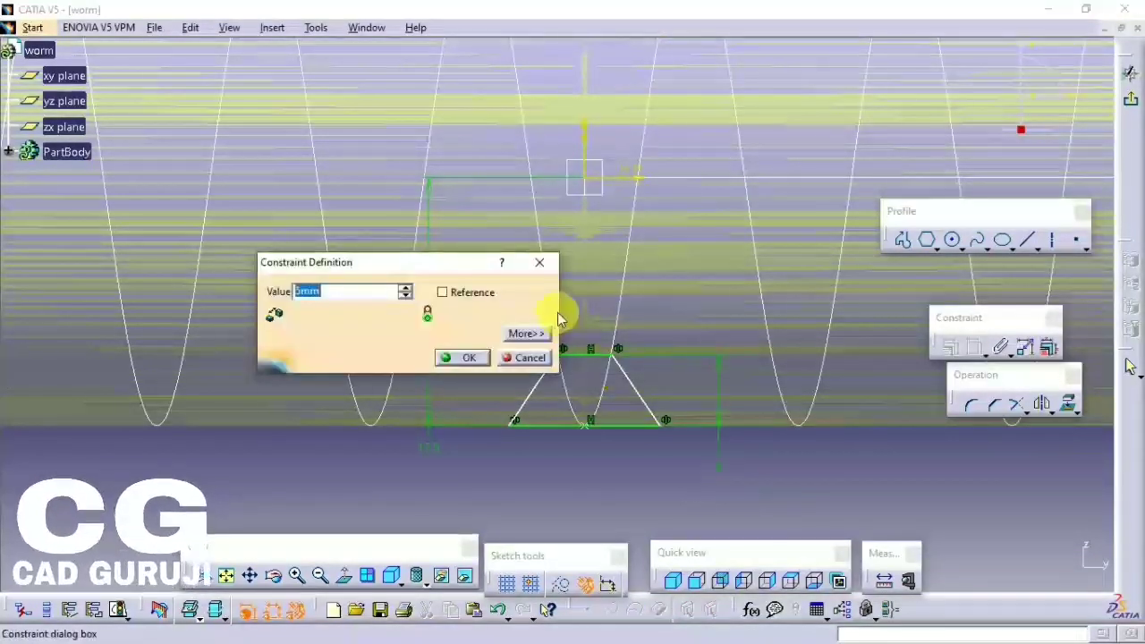
key("Return")
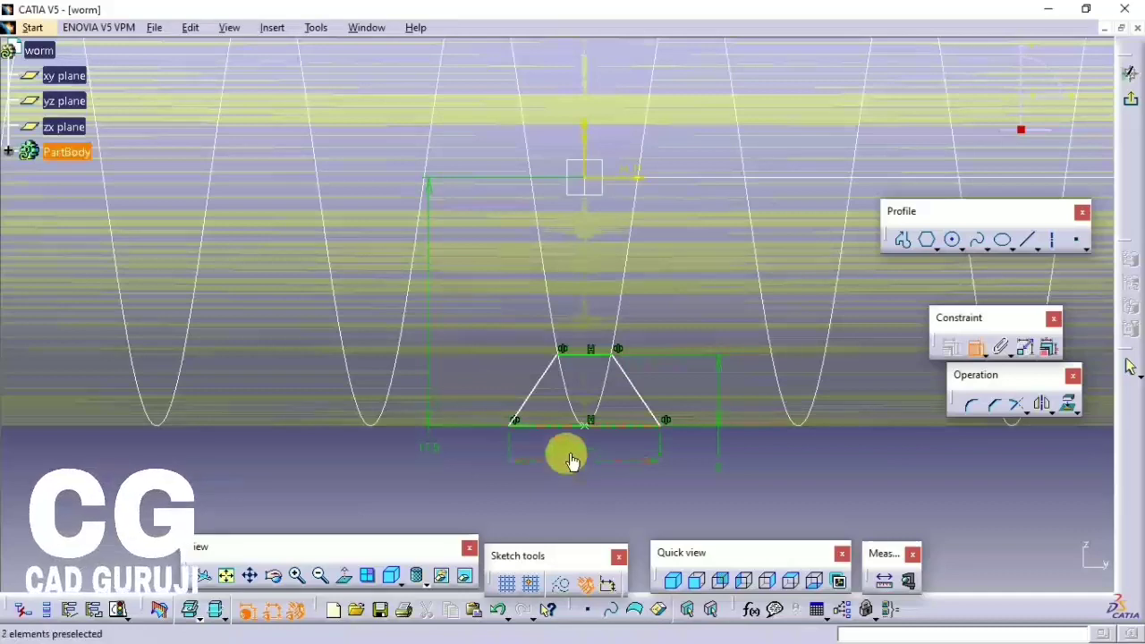
- Set narrower base and top edge lengths for the trapezoid, then exit the sketch
double_click(575, 468)
key("Return")
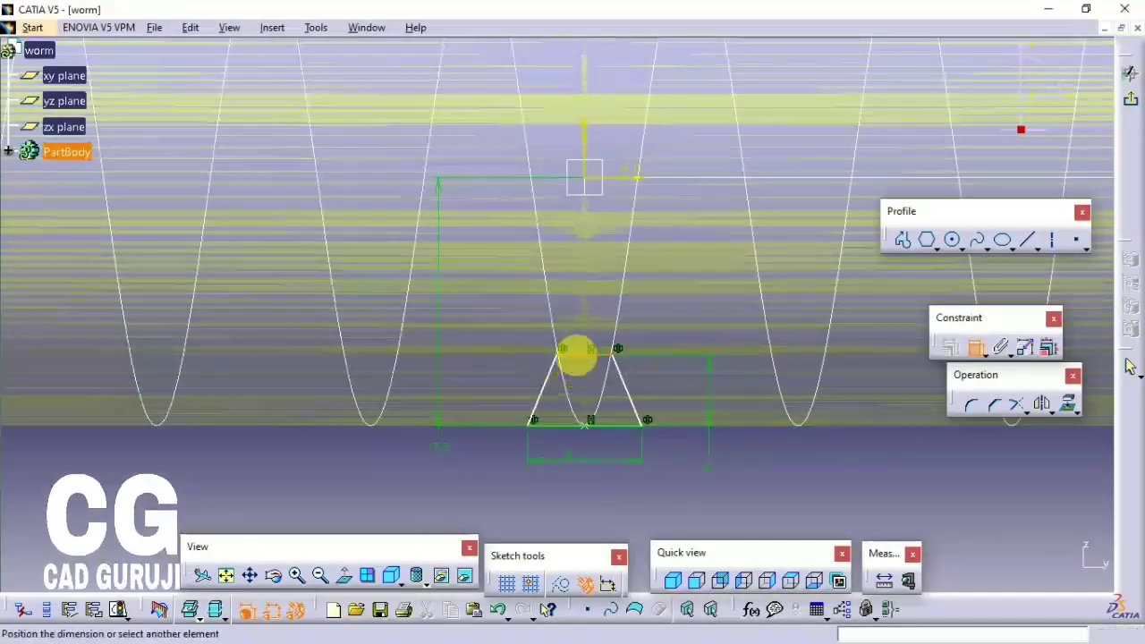
left_click(478, 492)
double_click(473, 484)
key("Return")
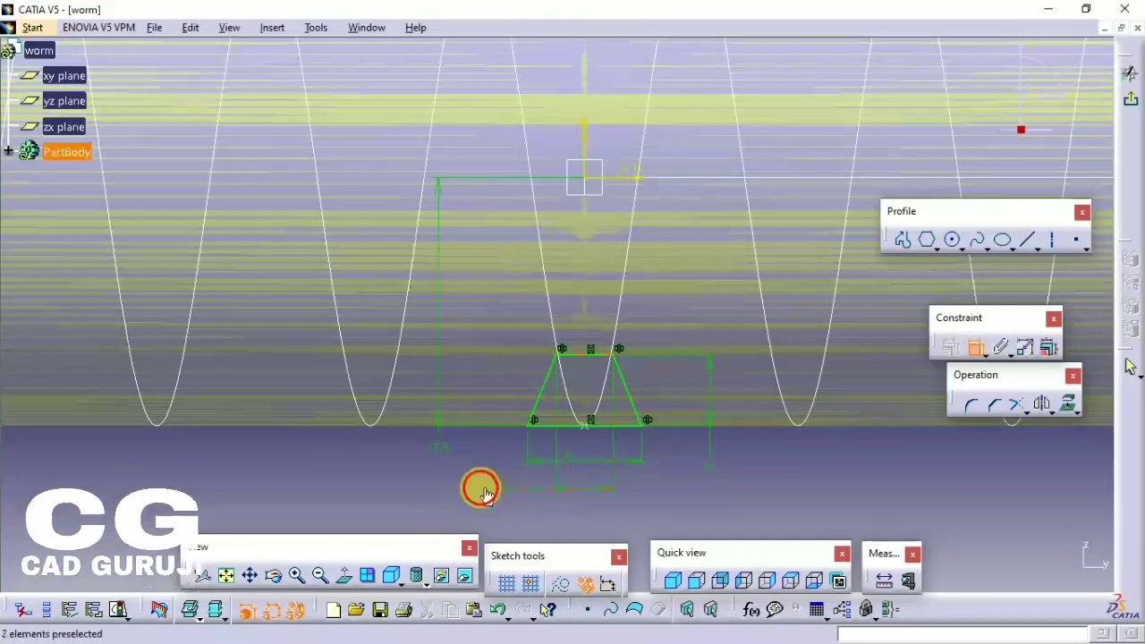
double_click(483, 490)
key("Return")
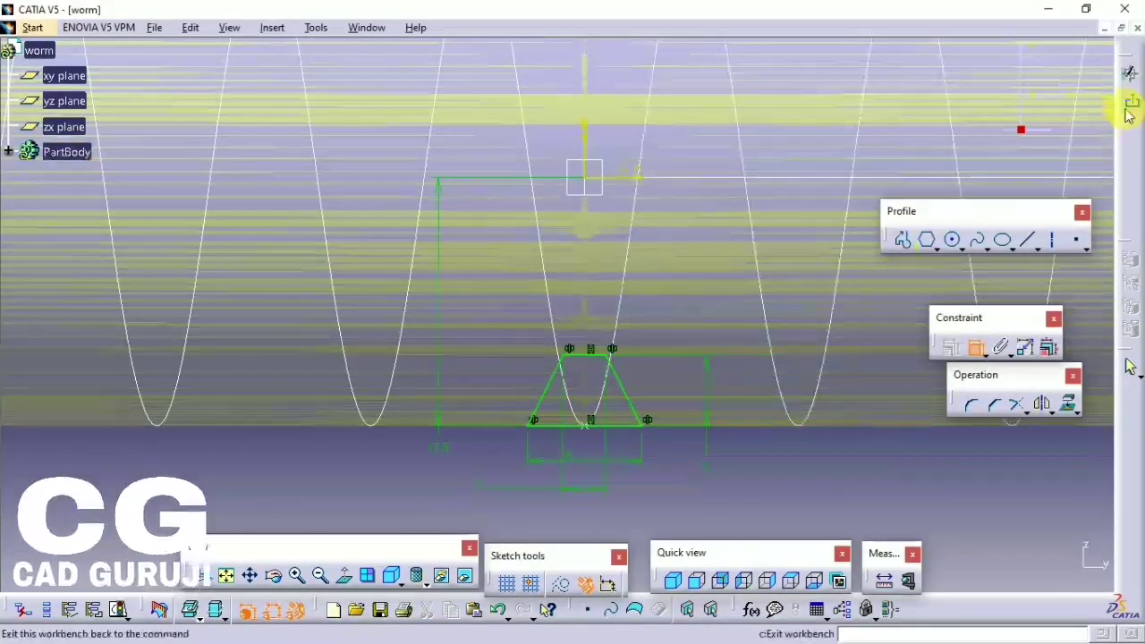
left_click(1126, 109)
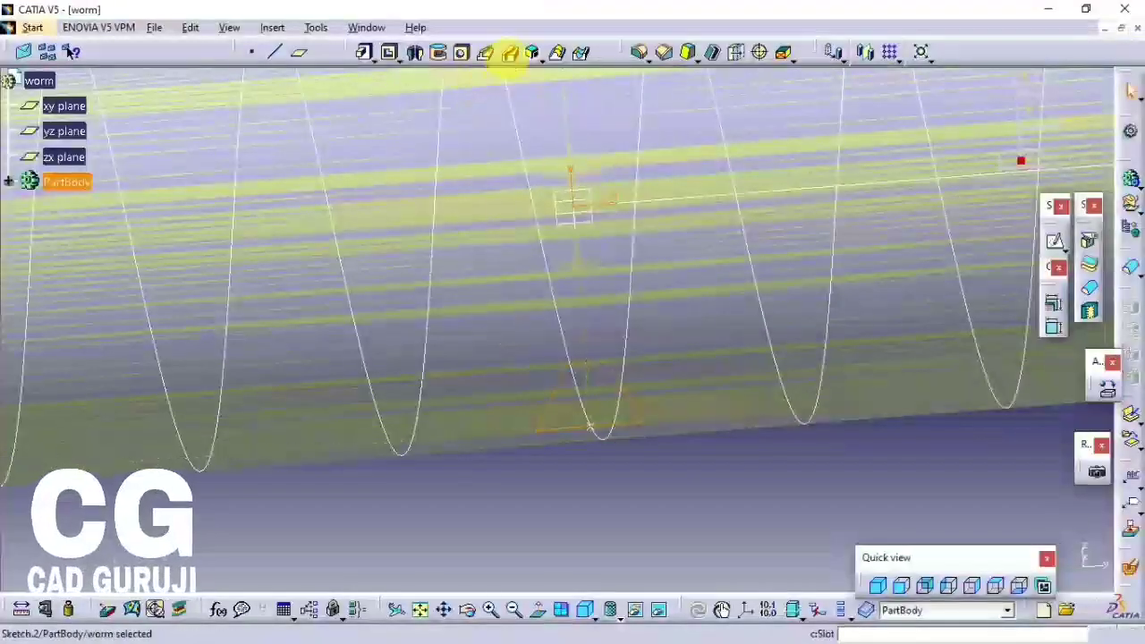
- Set up a slot sweeping Sketch.2 along the Join.2 helix with Y Axis pulling direction, and preview it
left_click(509, 54)
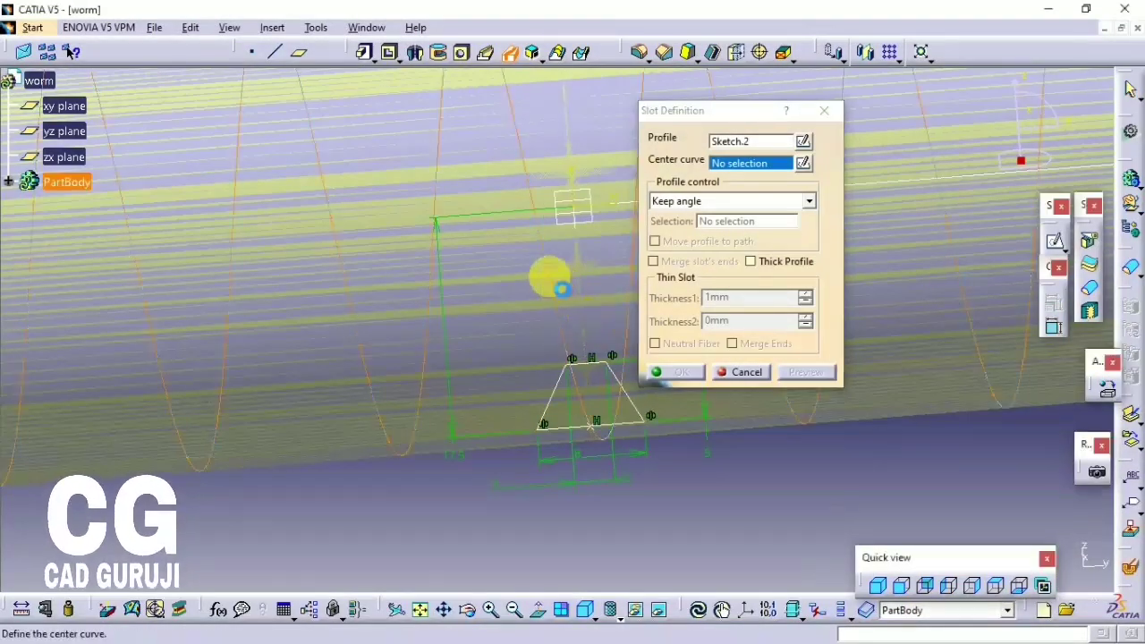
left_click(561, 288)
left_click(680, 201)
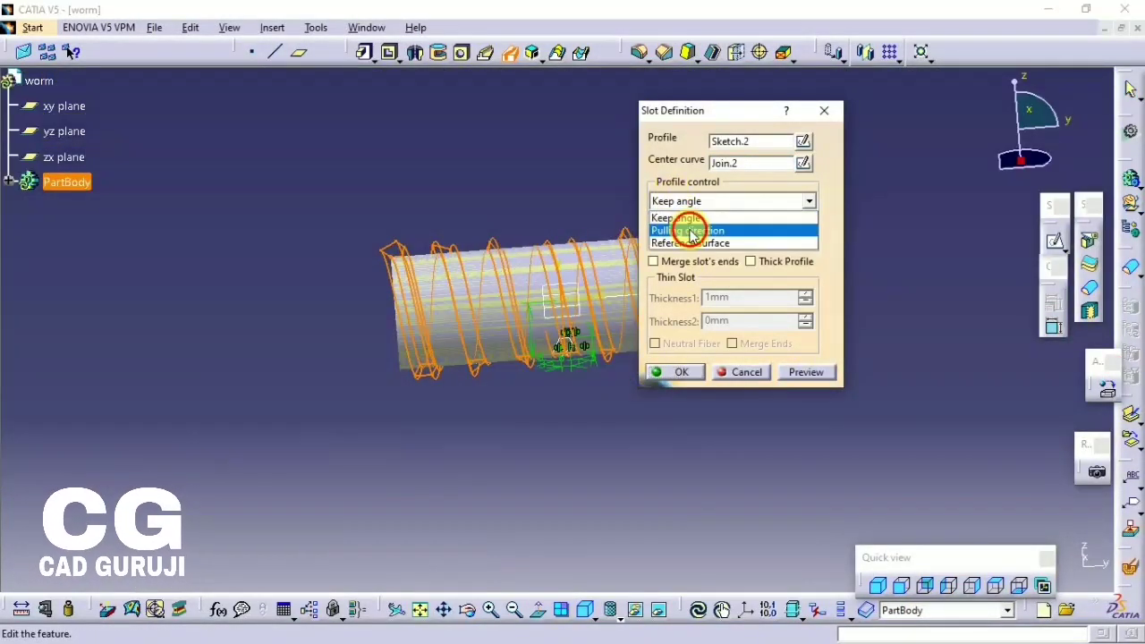
left_click(691, 231)
right_click(725, 222)
left_click(760, 271)
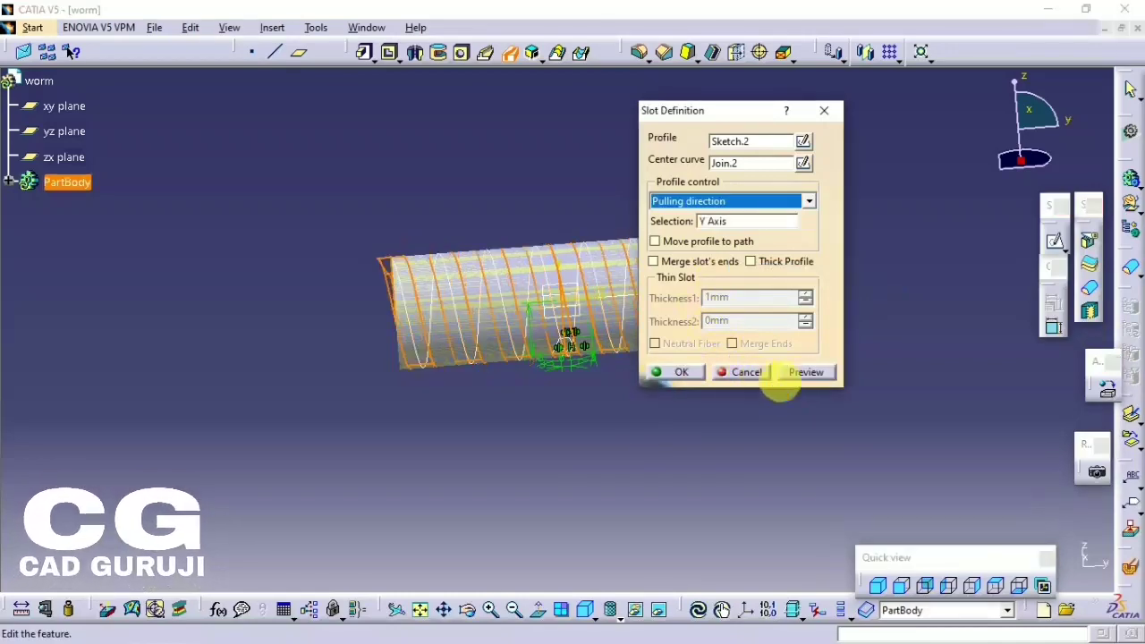
left_click(780, 379)
middle_click_drag(529, 325, 357, 268)
- Check CloseSurface.1, Join.1 and Join.2 in the tree, then create Slot.1
left_click(8, 182)
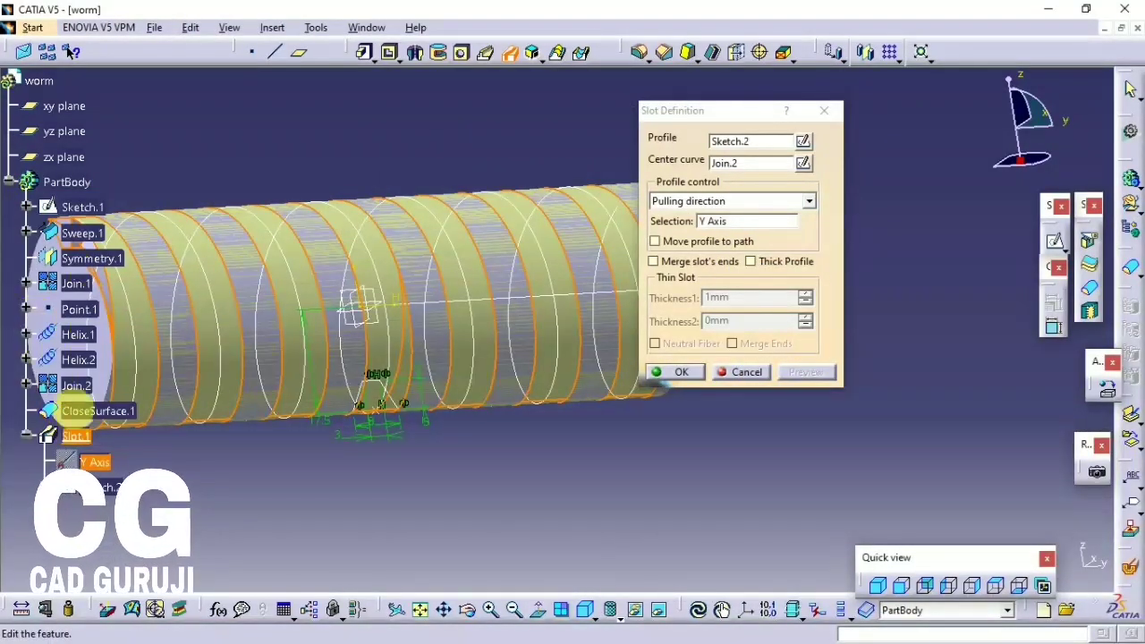
right_click(83, 393)
key("Escape")
right_click(76, 284)
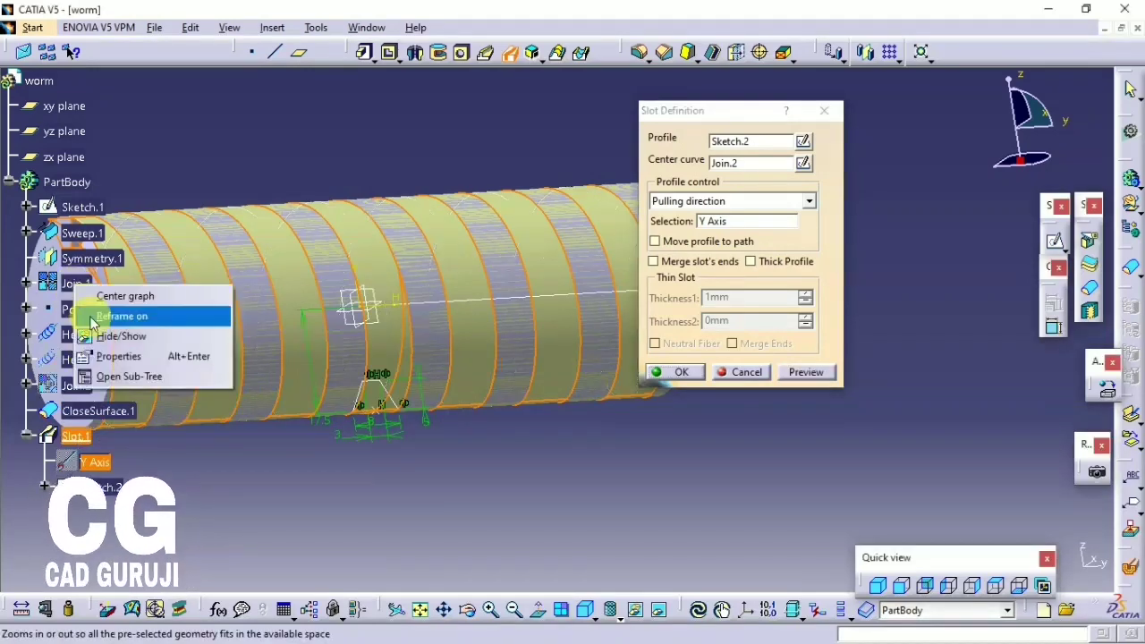
key("Escape")
right_click(76, 385)
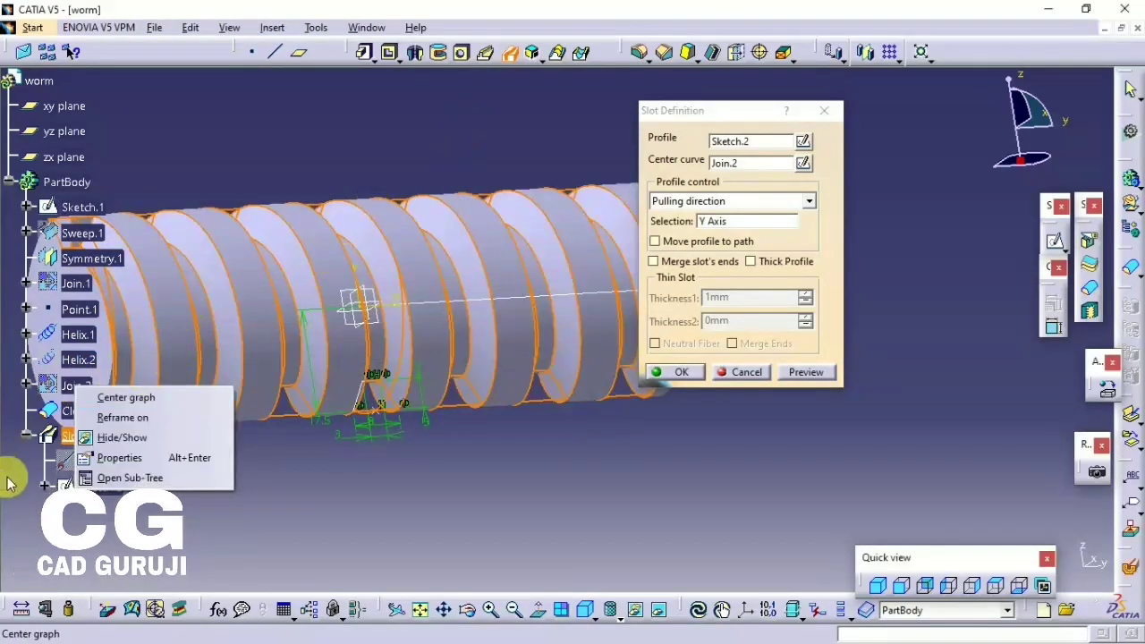
left_click(493, 215)
middle_click_drag(360, 301, 301, 248)
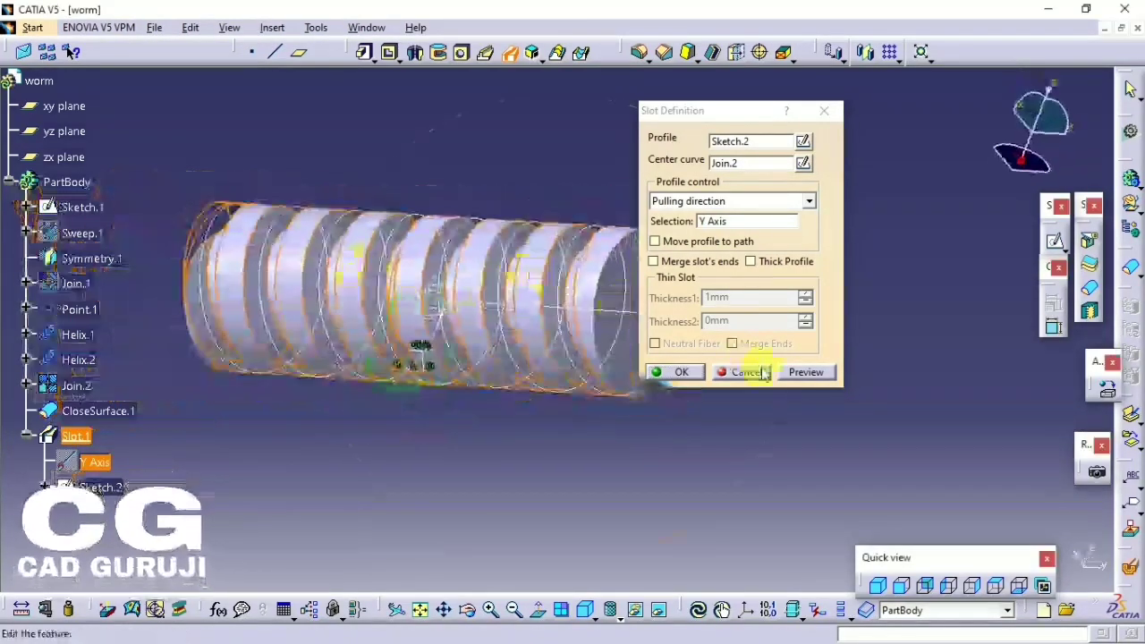
left_click(760, 372)
left_click(1055, 399)
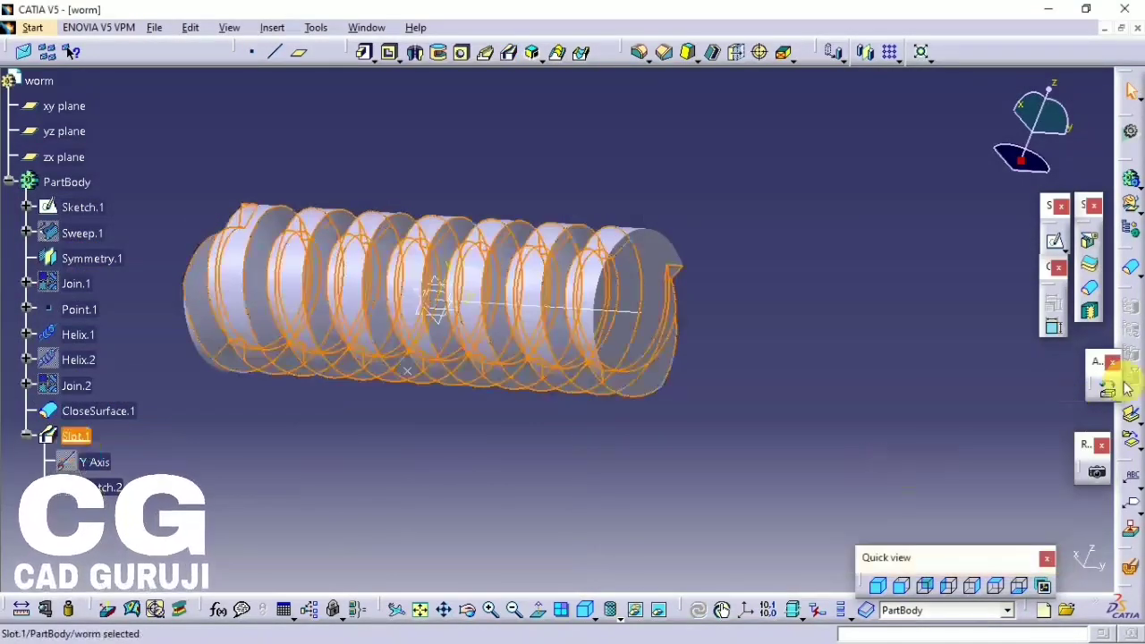
- Pattern Slot.1 as a complete crown of 2 instances around the Y Axis
left_click(894, 59)
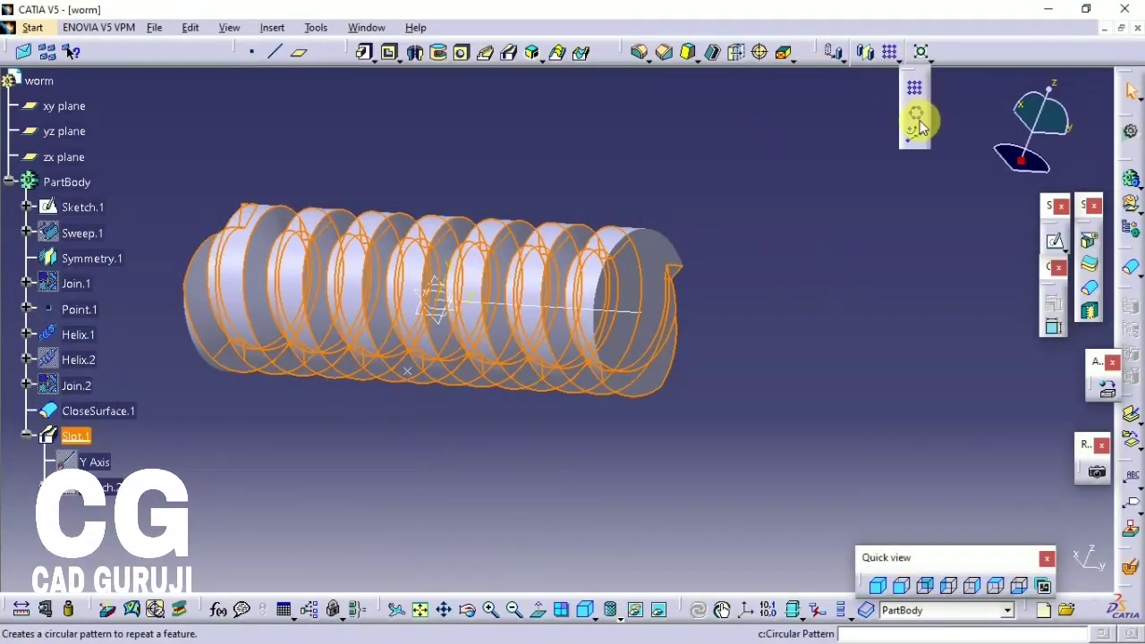
left_click(913, 102)
left_click(890, 255)
left_click(832, 302)
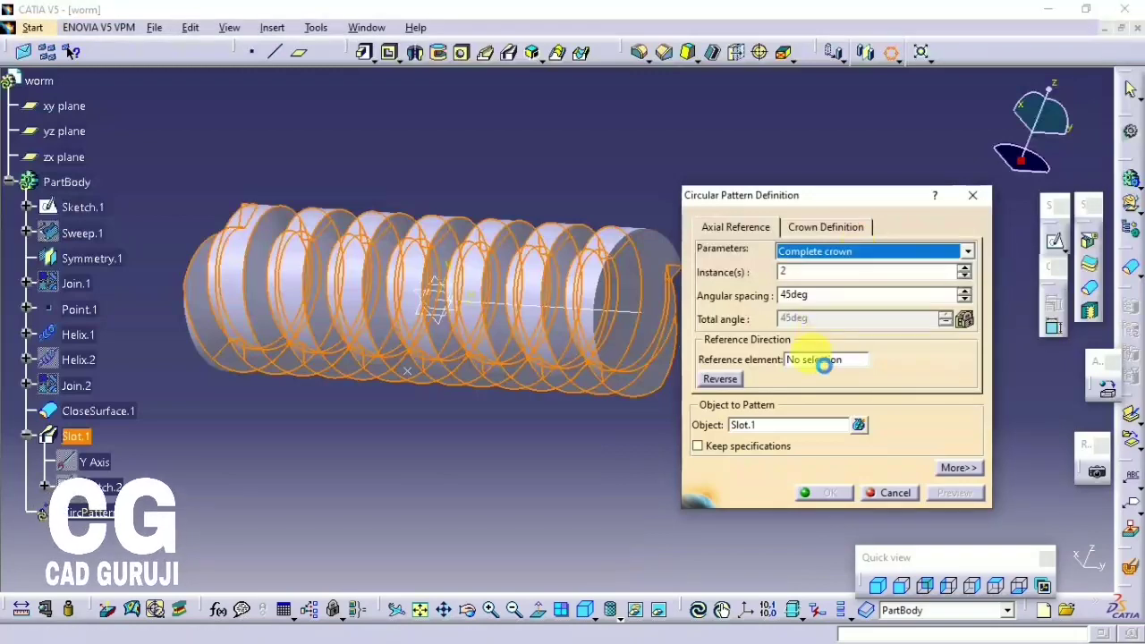
right_click(809, 359)
left_click(845, 407)
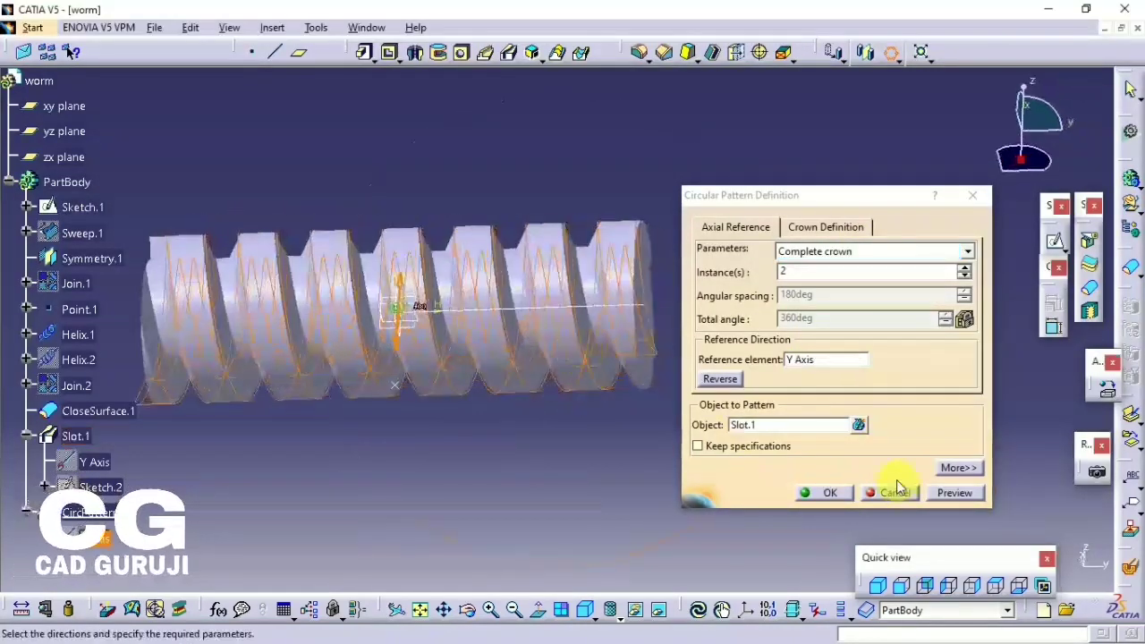
middle_click_drag(408, 389, 534, 367)
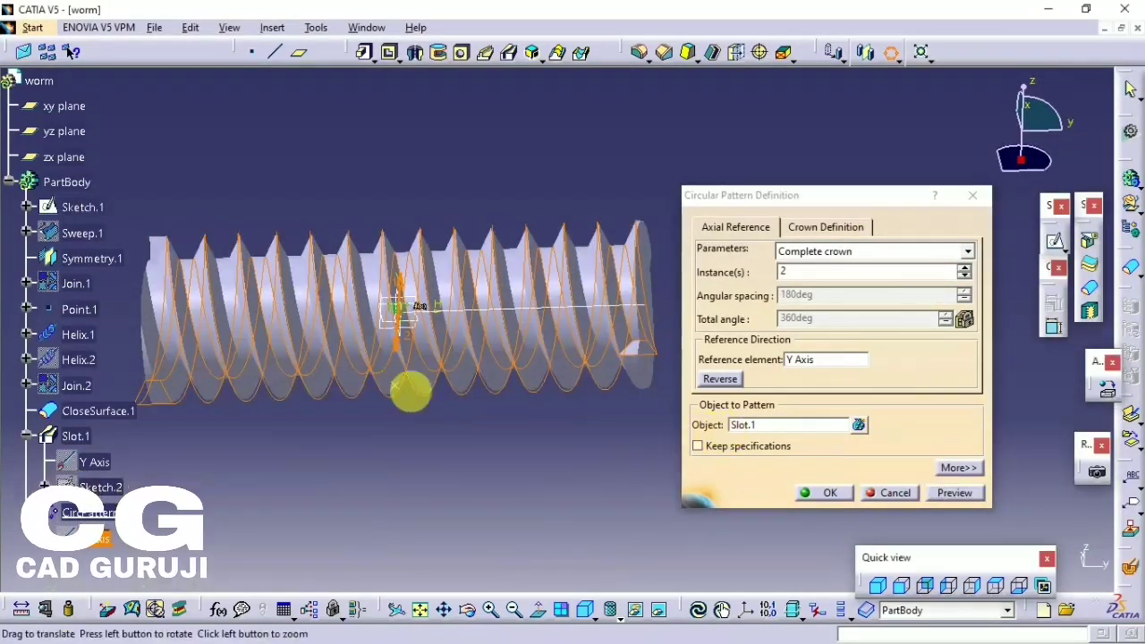
left_click(836, 490)
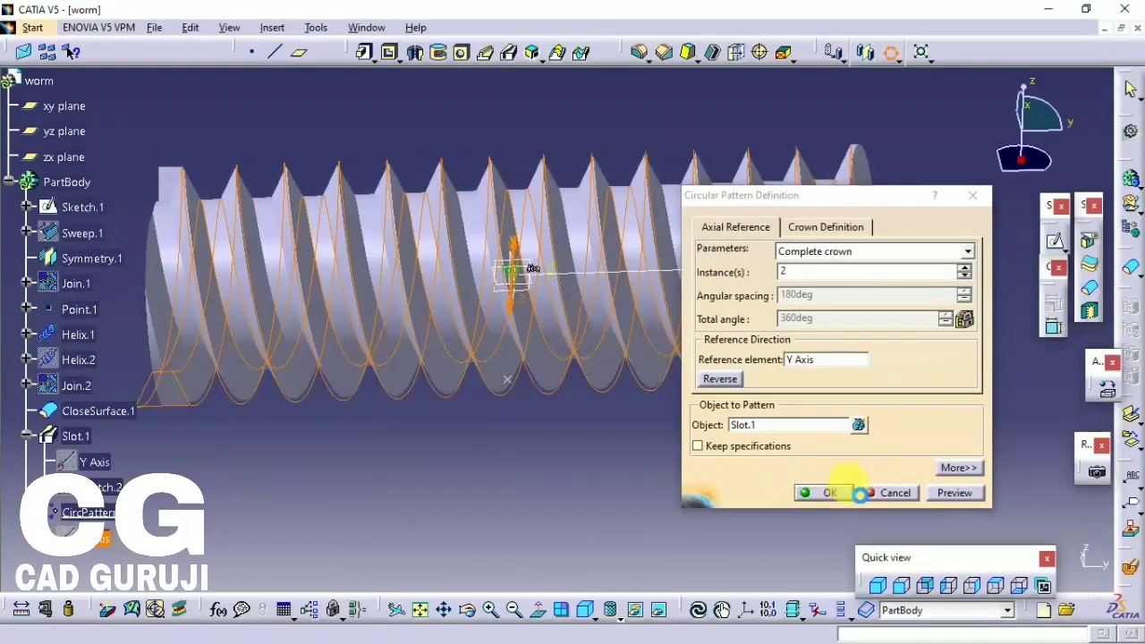
mouse_move(669, 414)
middle_mouse_down()
mouse_move(753, 357)
mouse_move(670, 450)
mouse_move(707, 402)
middle_mouse_up()
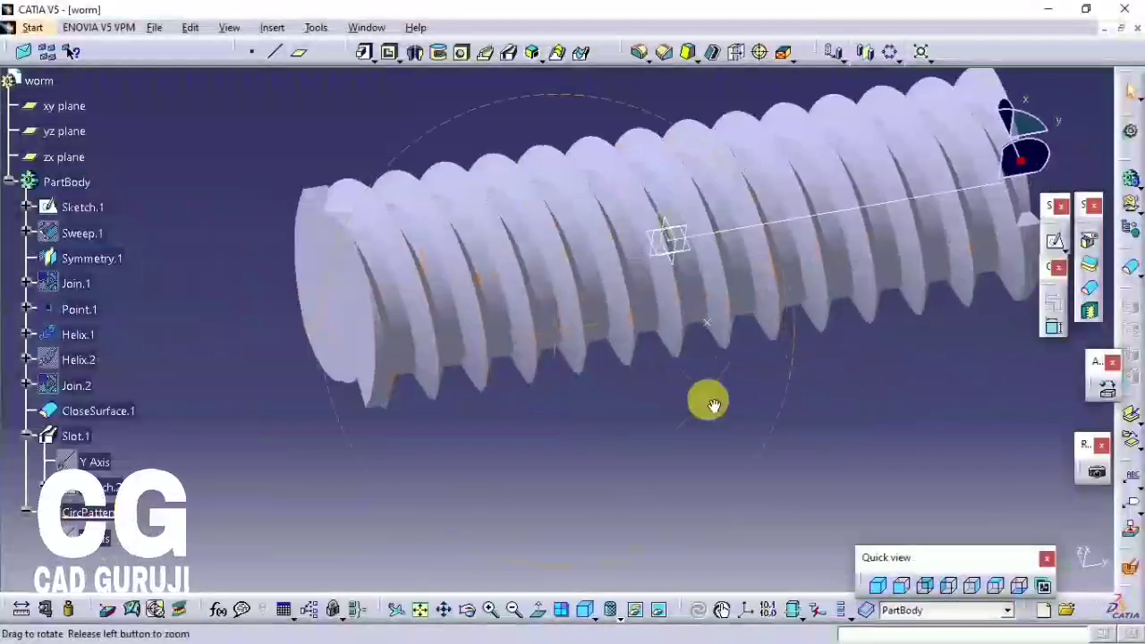
- Open a new sketch on the yz plane after leaving an empty xy-plane sketch
right_click(736, 228)
left_click(706, 327)
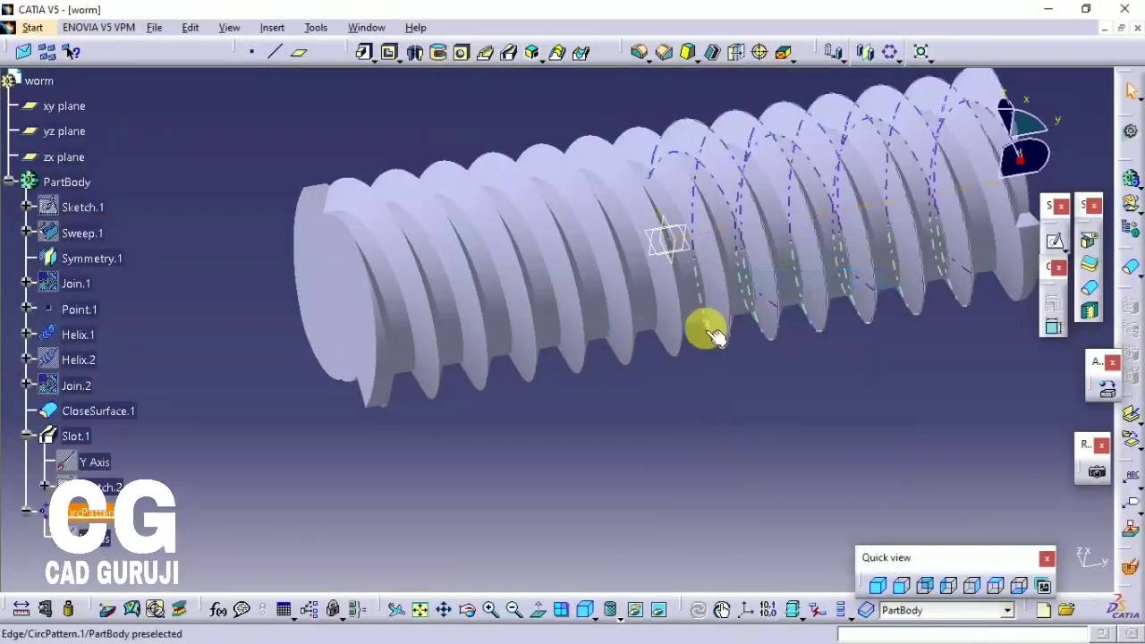
right_click(706, 304)
left_click(281, 329)
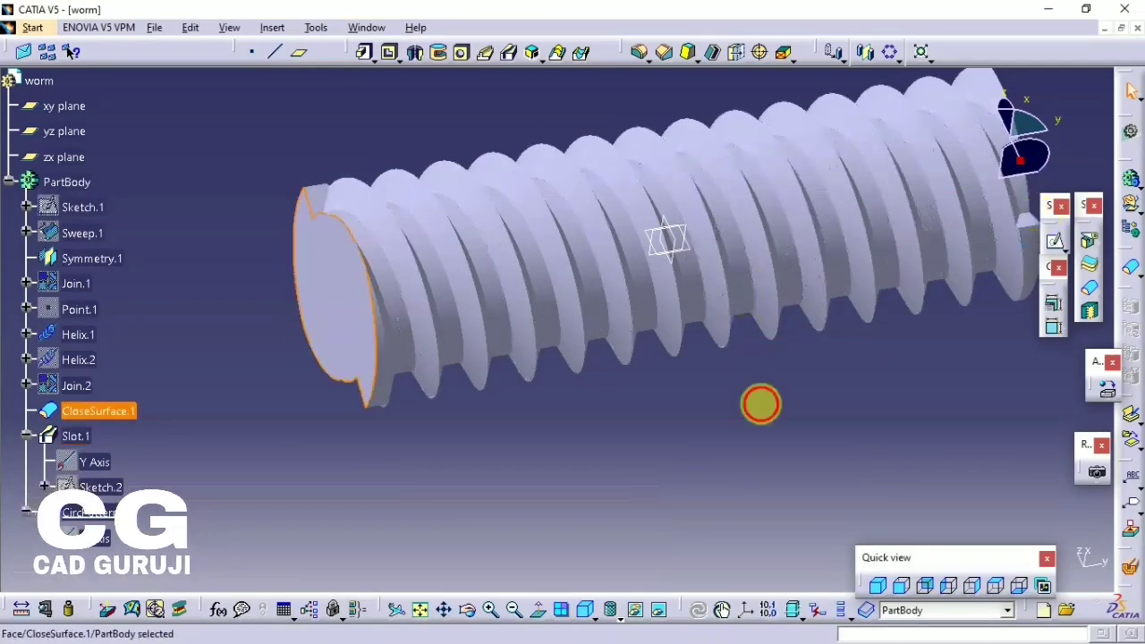
mouse_move(759, 403)
middle_mouse_down()
mouse_move(689, 335)
mouse_move(793, 264)
mouse_move(447, 376)
mouse_move(366, 115)
mouse_move(605, 376)
middle_mouse_up()
left_click(682, 246)
left_click(1055, 242)
left_click(1130, 100)
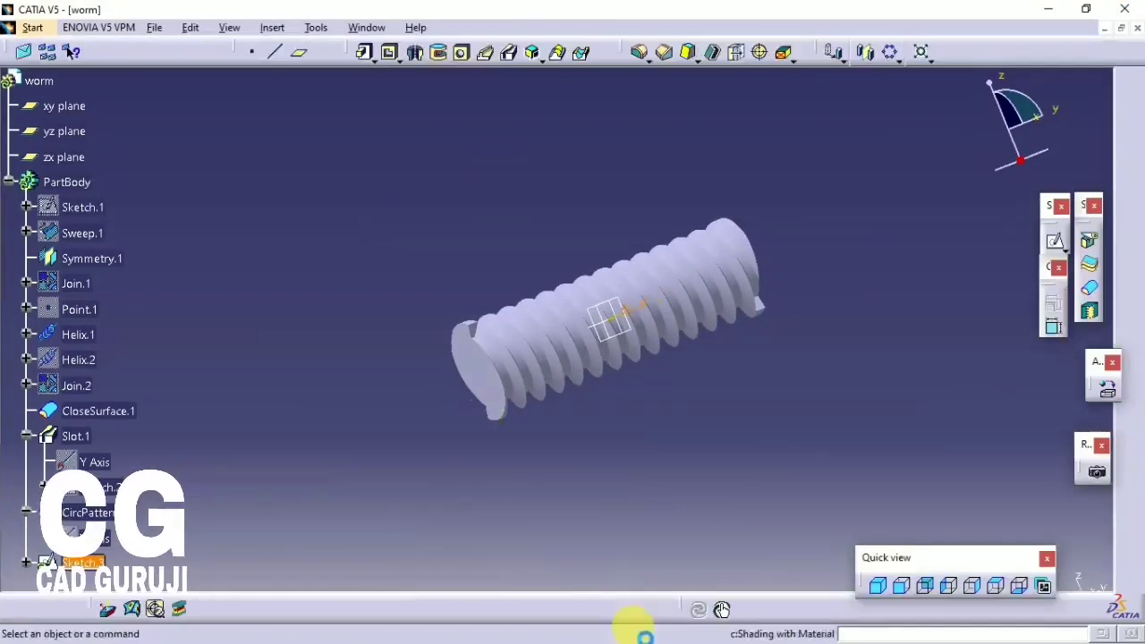
left_click(878, 586)
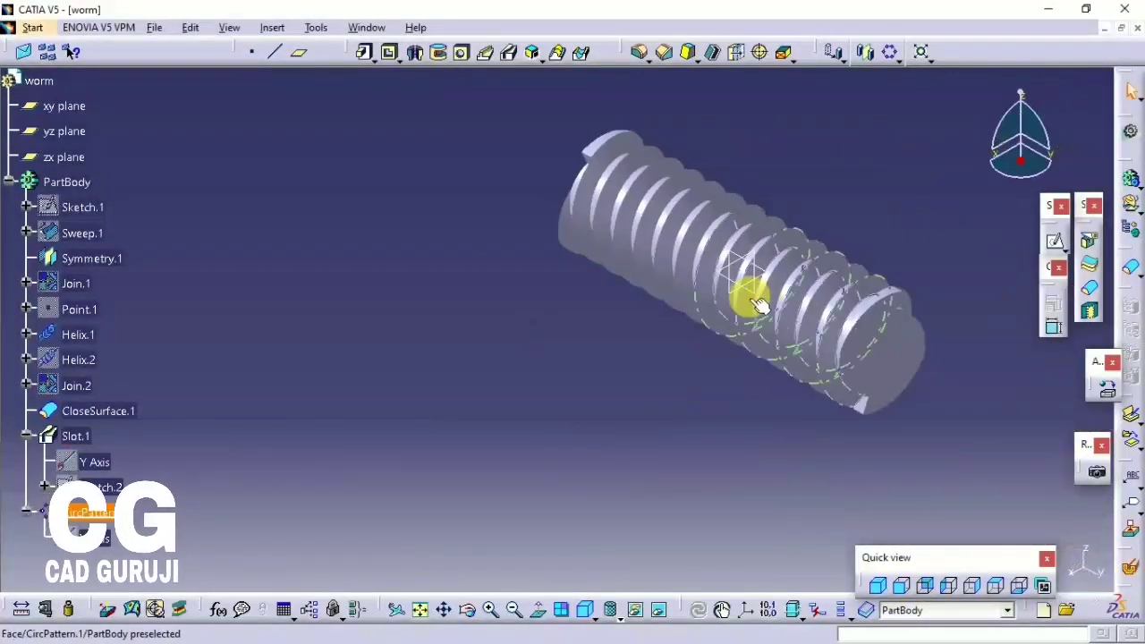
left_click(1055, 256)
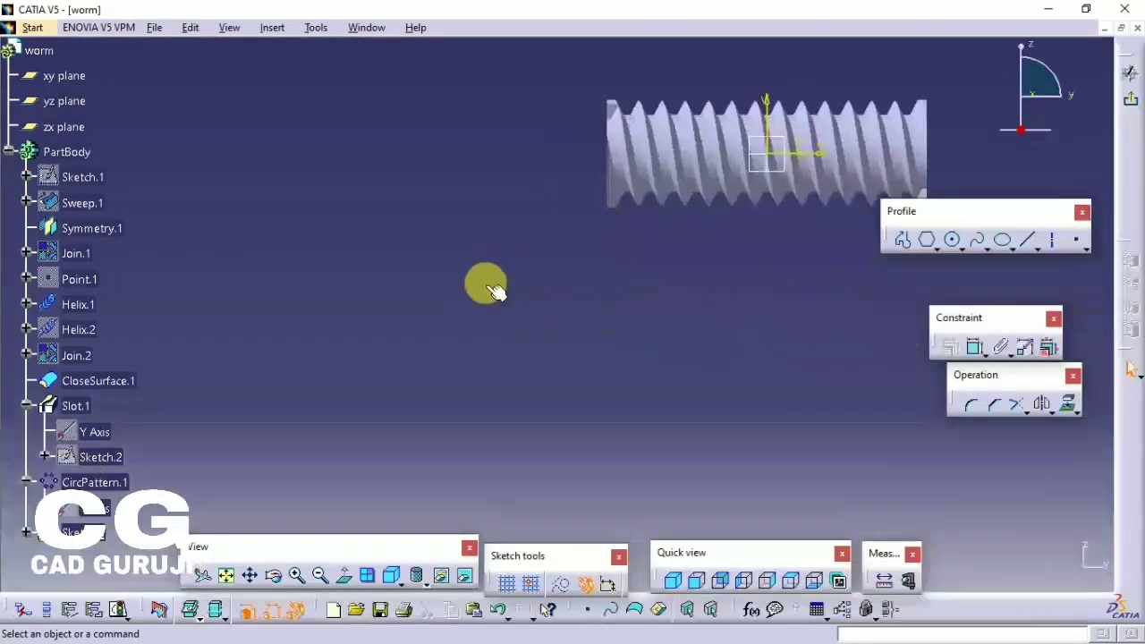
- Draw a line profile starting at the worm's end and running left along the axis
middle_click_drag(679, 309, 905, 264)
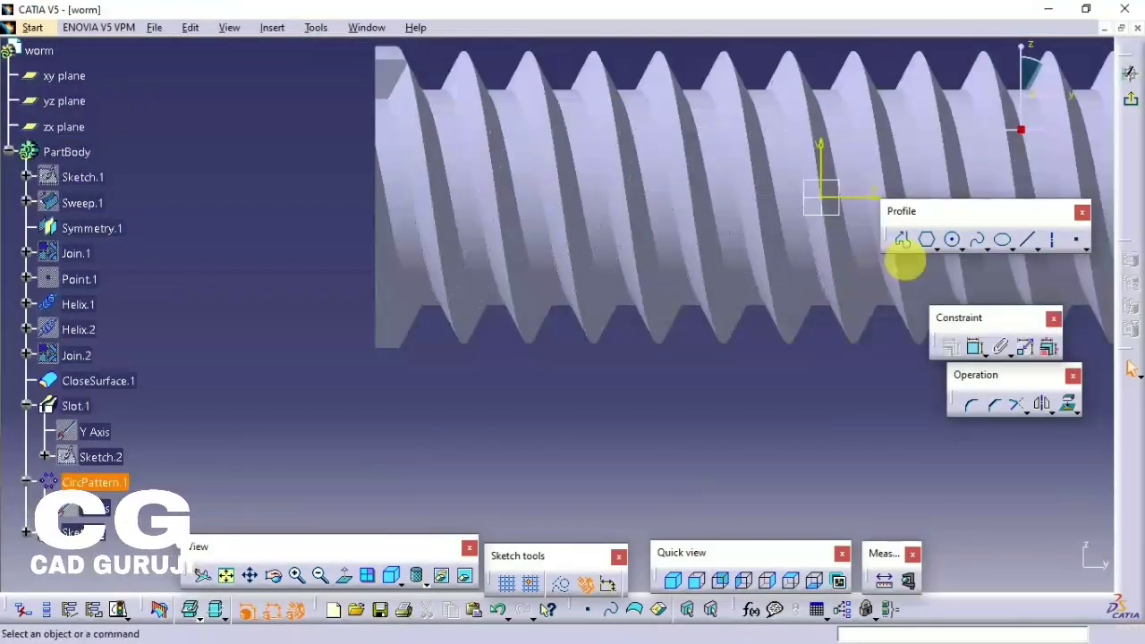
left_click(901, 239)
middle_click_drag(651, 332, 385, 221)
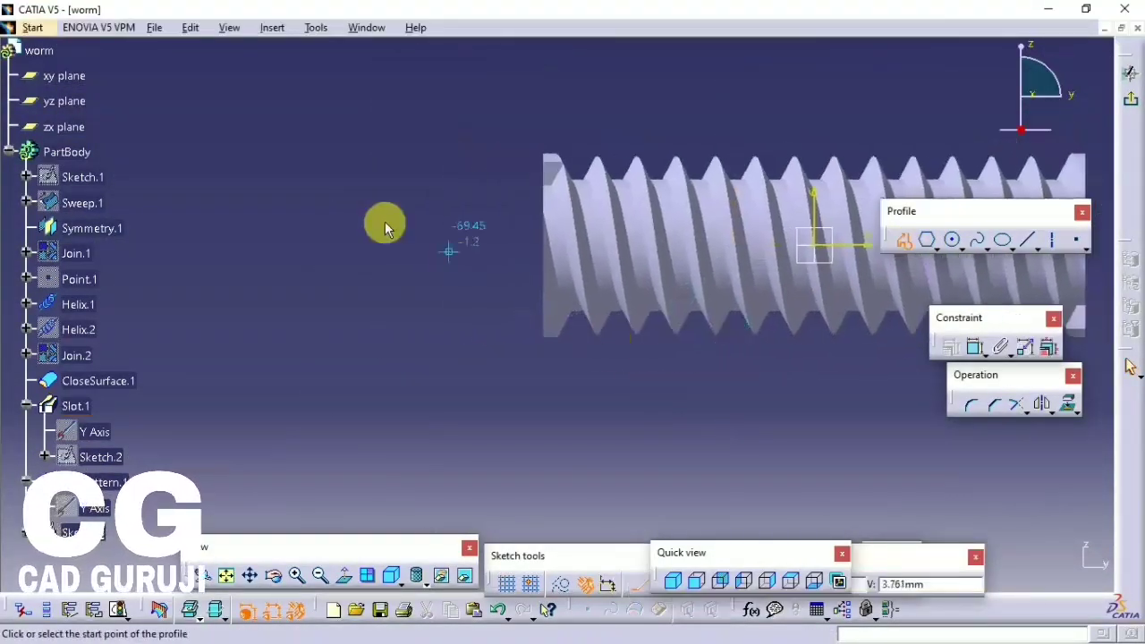
left_click(552, 203)
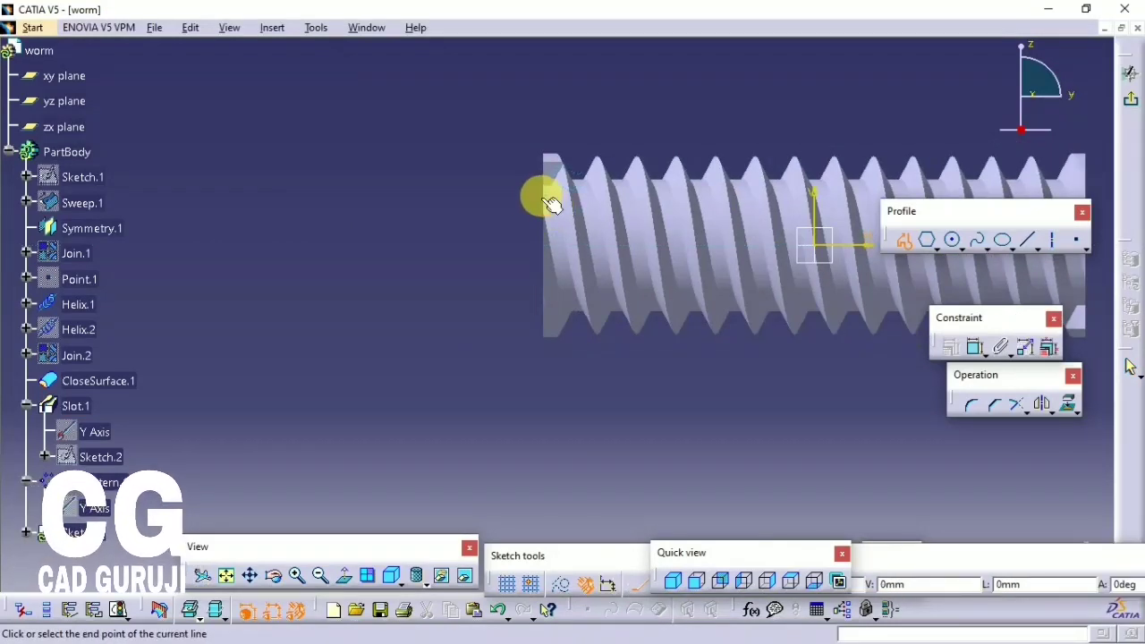
left_click(478, 196)
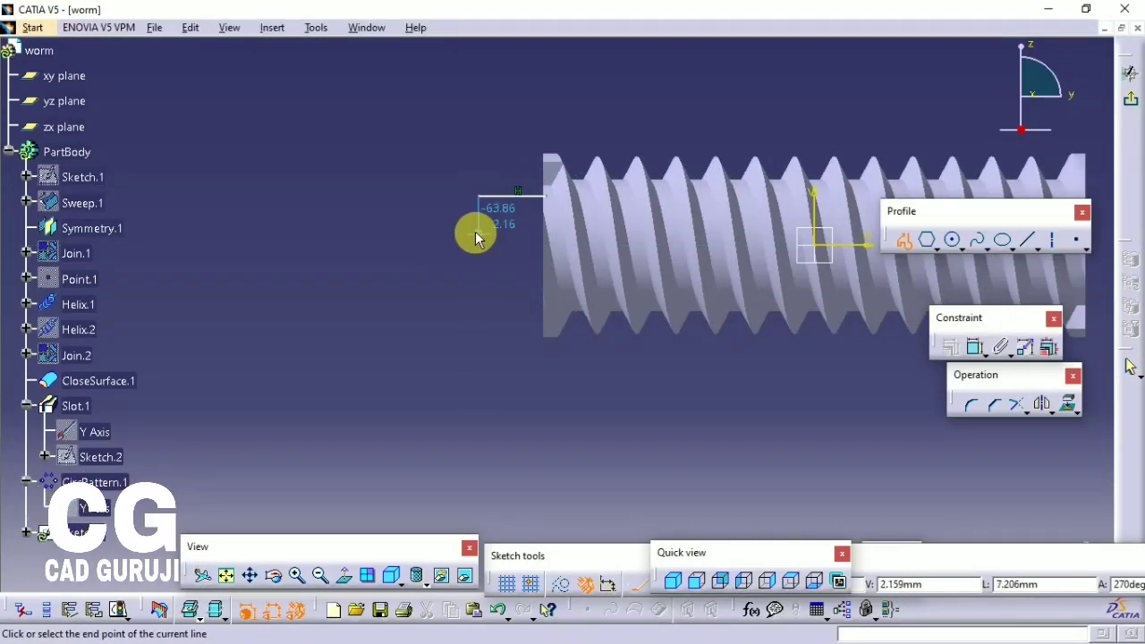
left_click(214, 233)
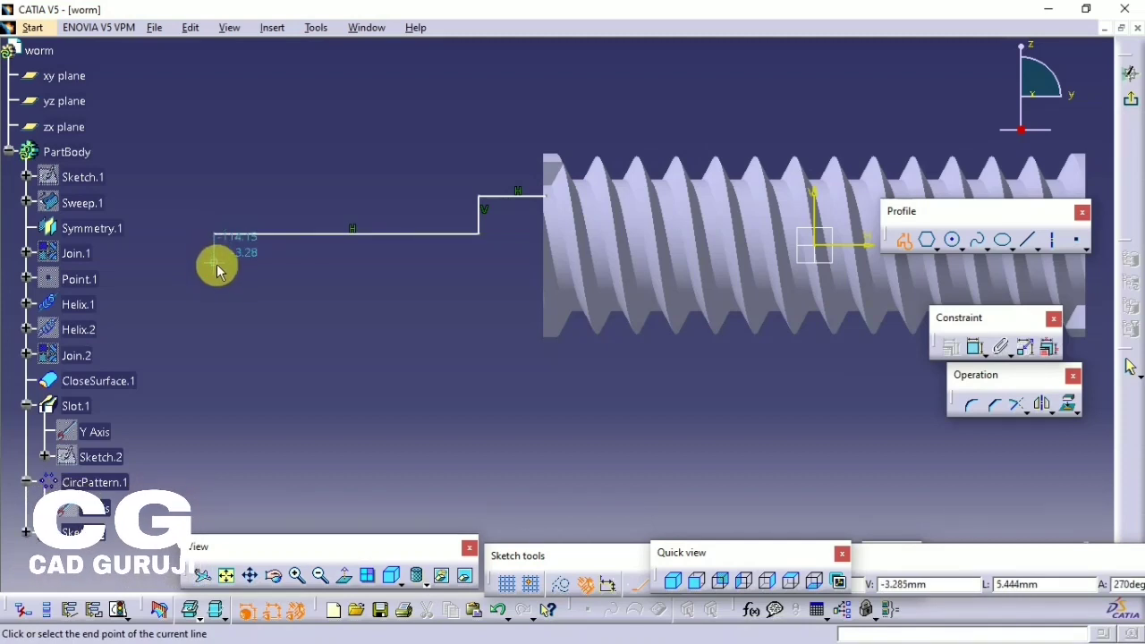
key("Escape")
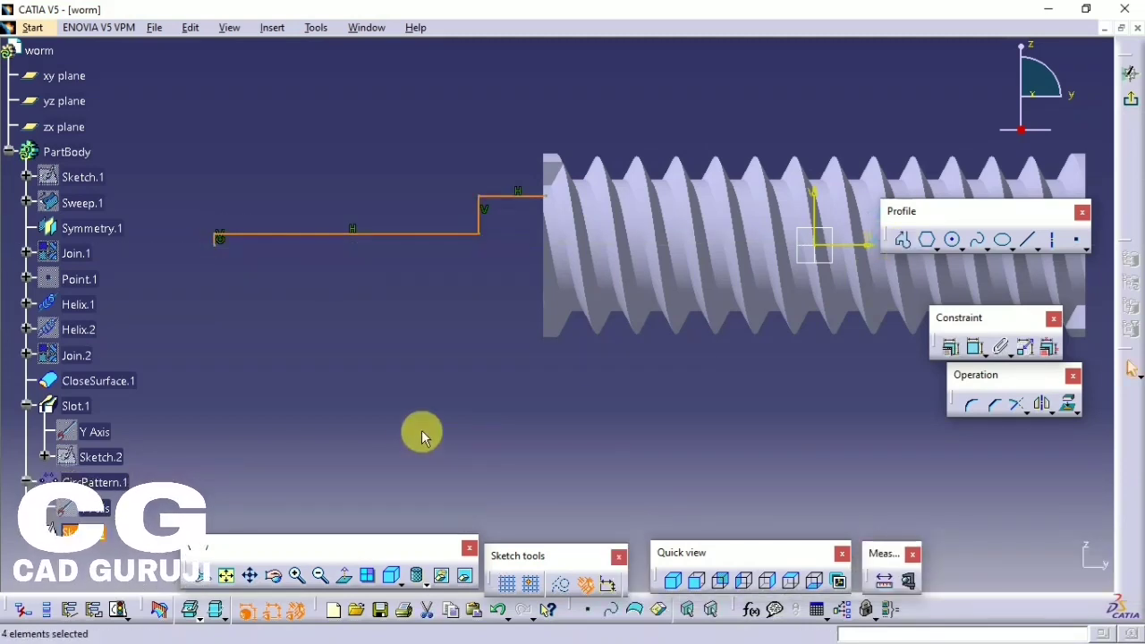
left_click_drag(354, 236, 352, 214)
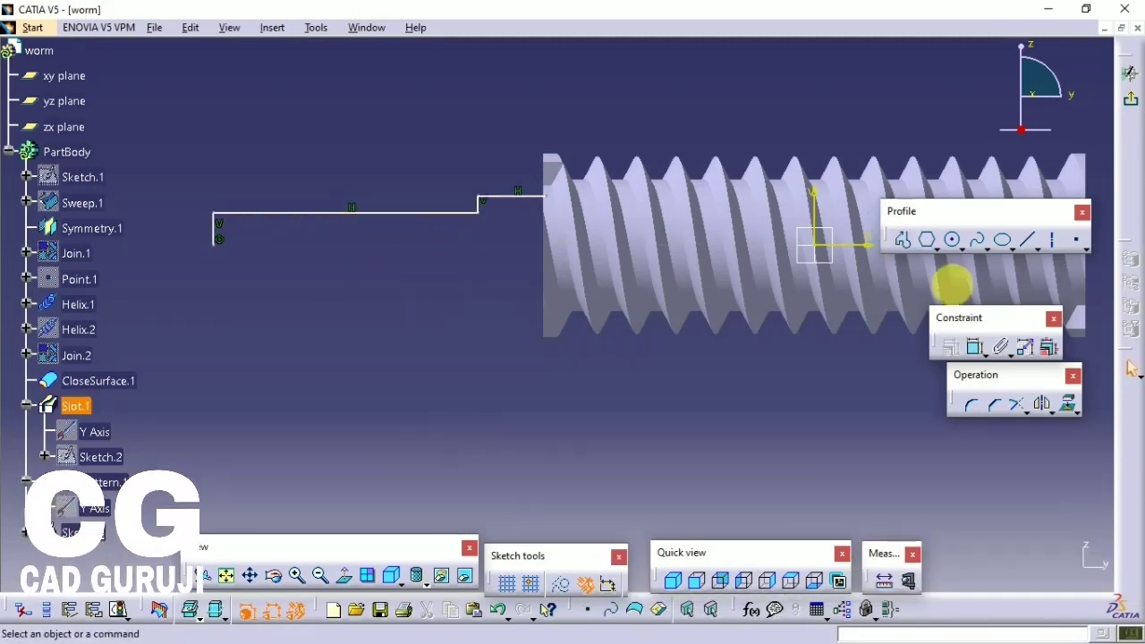
- Dimension the long segment to 45 mm and its height above the axis to 9 mm
left_click(975, 347)
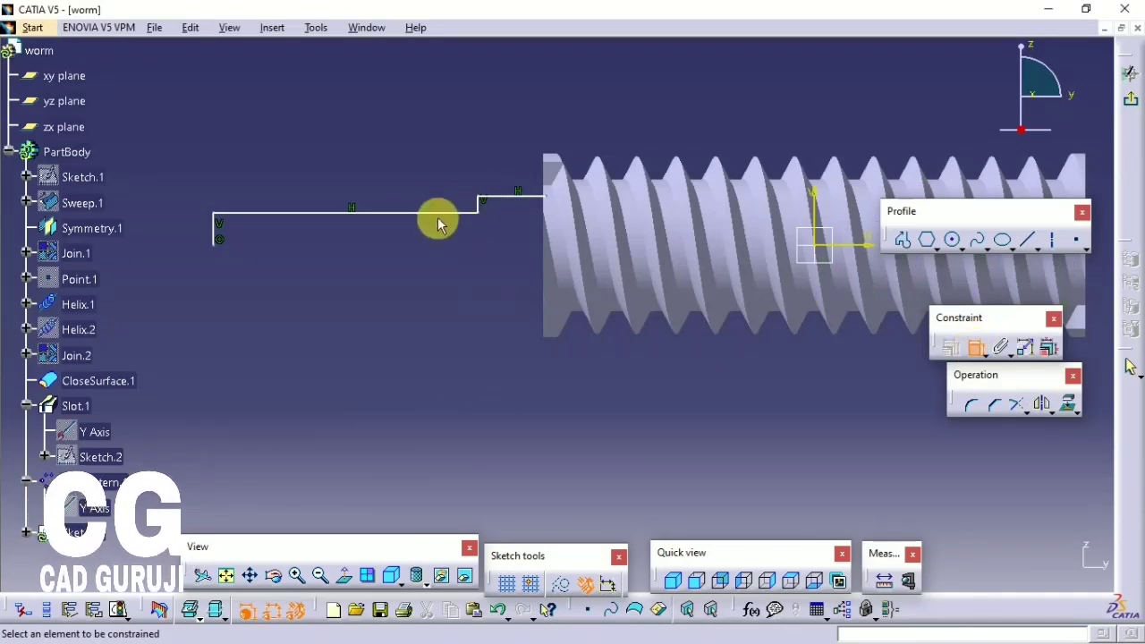
left_click(379, 128)
double_click(378, 128)
type("45")
key("Return")
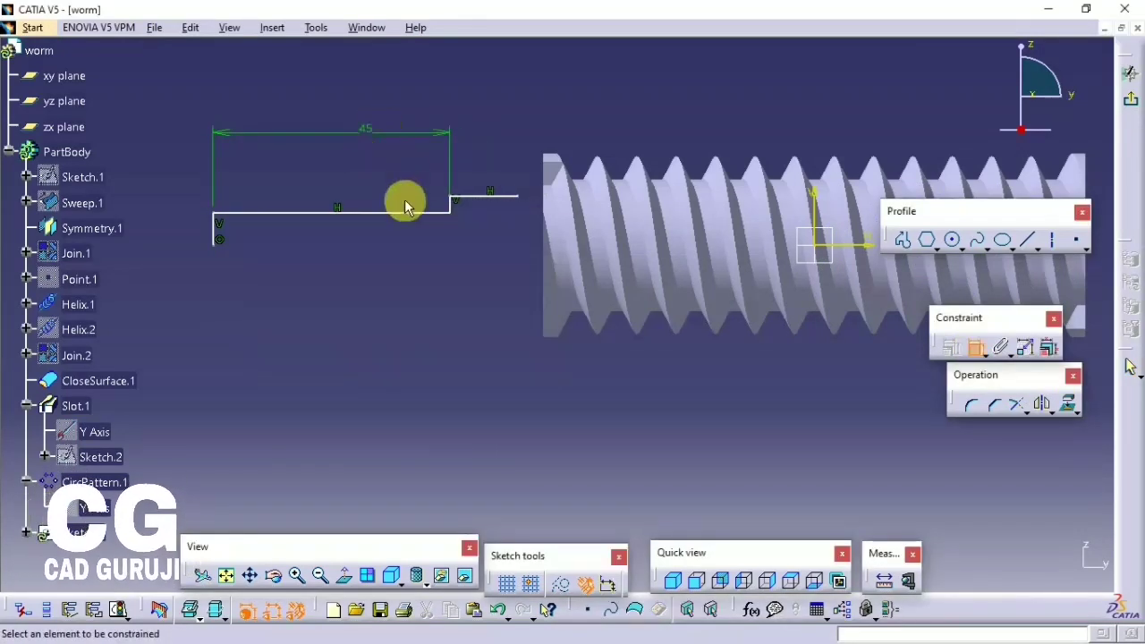
left_click(349, 219)
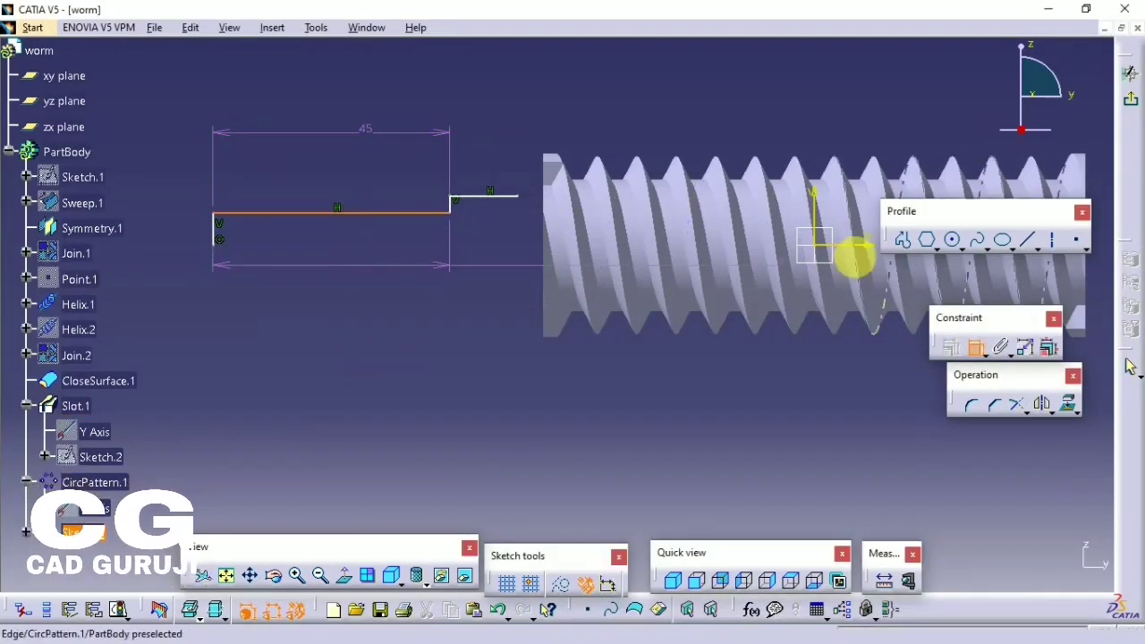
left_click(851, 245)
left_click(161, 232)
double_click(161, 232)
type("9")
key("Return")
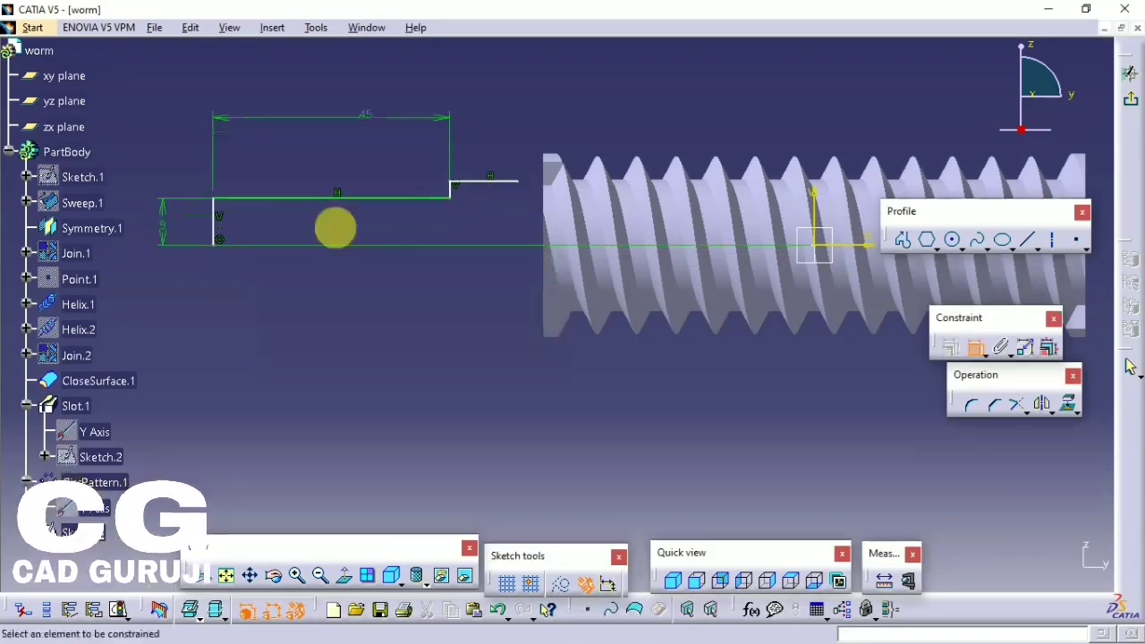
- Make the line end coincide with the worm face, then set the 10 mm offset and 5 mm step
right_click(544, 197)
left_click(572, 150)
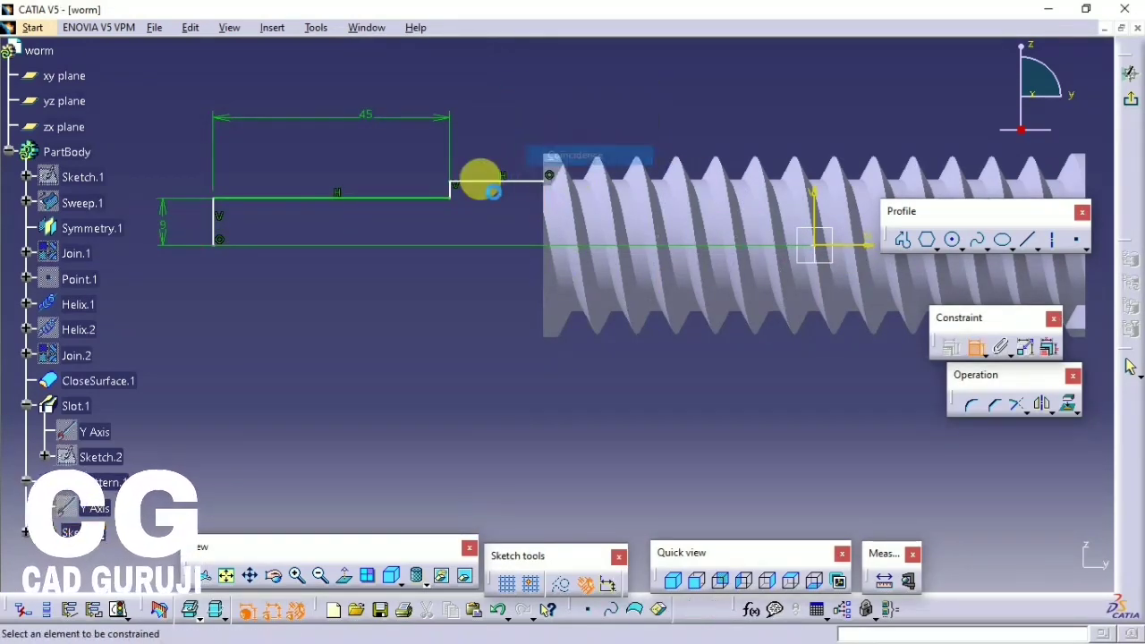
left_click(478, 182)
left_click(846, 250)
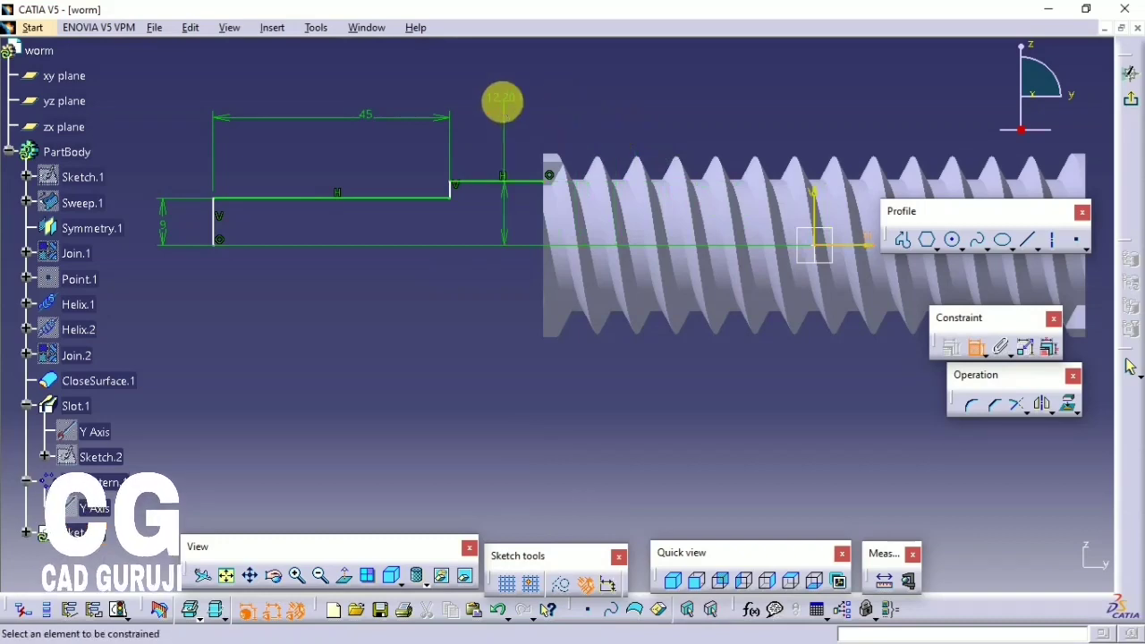
double_click(506, 100)
type("10")
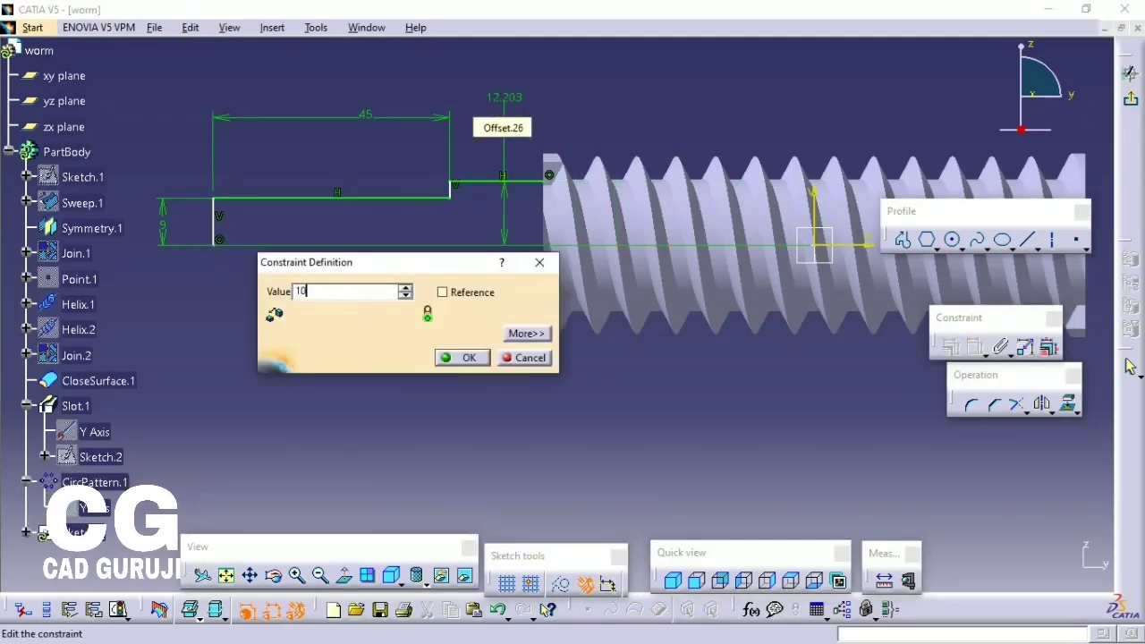
key("Return")
mouse_move(455, 204)
middle_mouse_down()
mouse_move(474, 171)
mouse_move(580, 235)
mouse_move(542, 223)
middle_mouse_up()
double_click(572, 170)
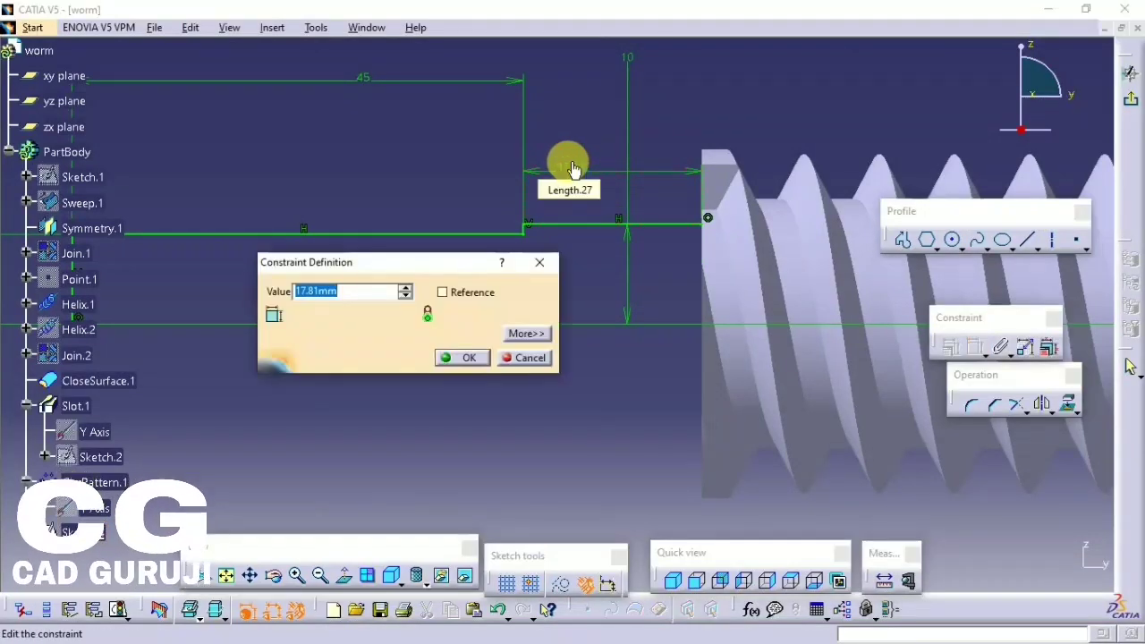
type("5")
key("Return")
mouse_move(631, 194)
middle_mouse_down()
mouse_move(567, 173)
mouse_move(430, 279)
mouse_move(524, 299)
mouse_move(354, 286)
middle_mouse_up()
left_click(1028, 240)
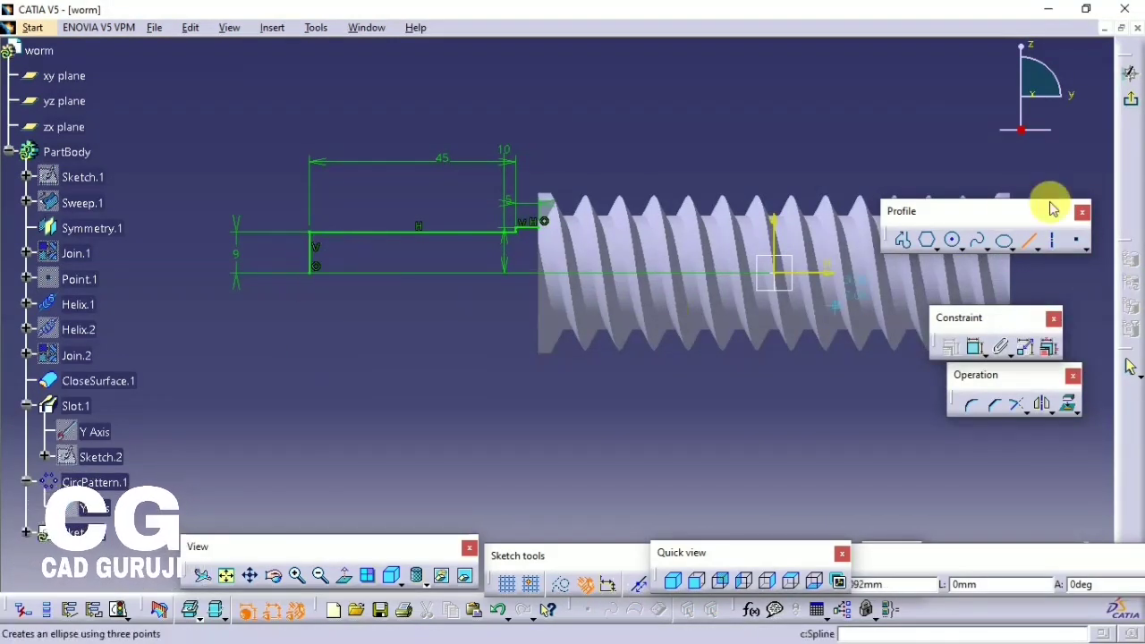
- Close the first profile with lines down to the axis and back along it to the start
left_click(903, 240)
left_click(544, 222)
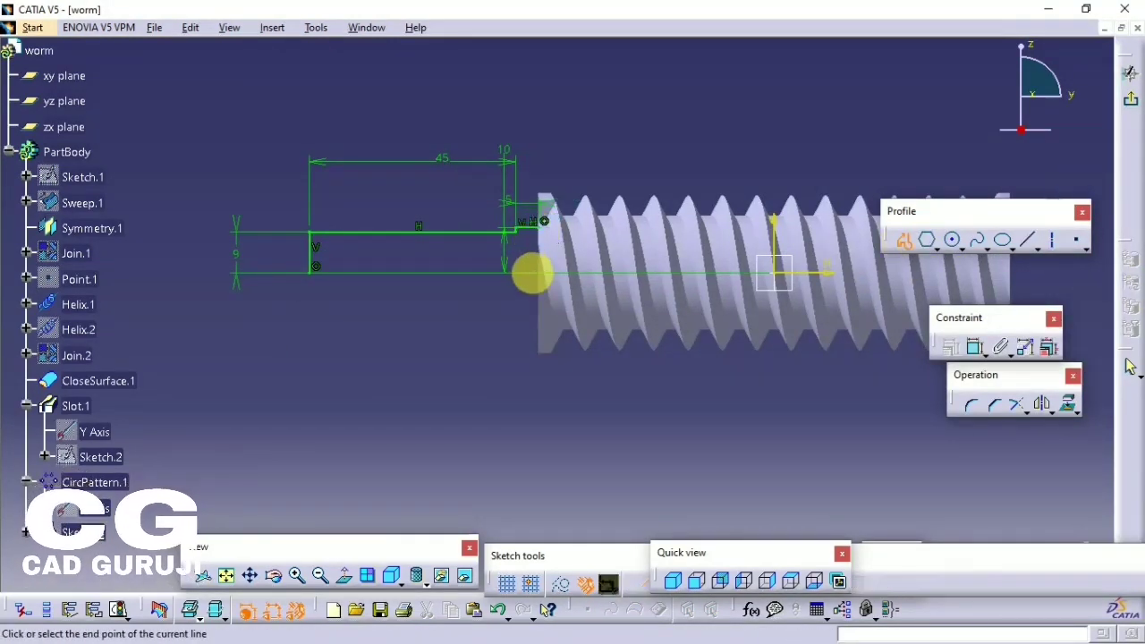
left_click(542, 265)
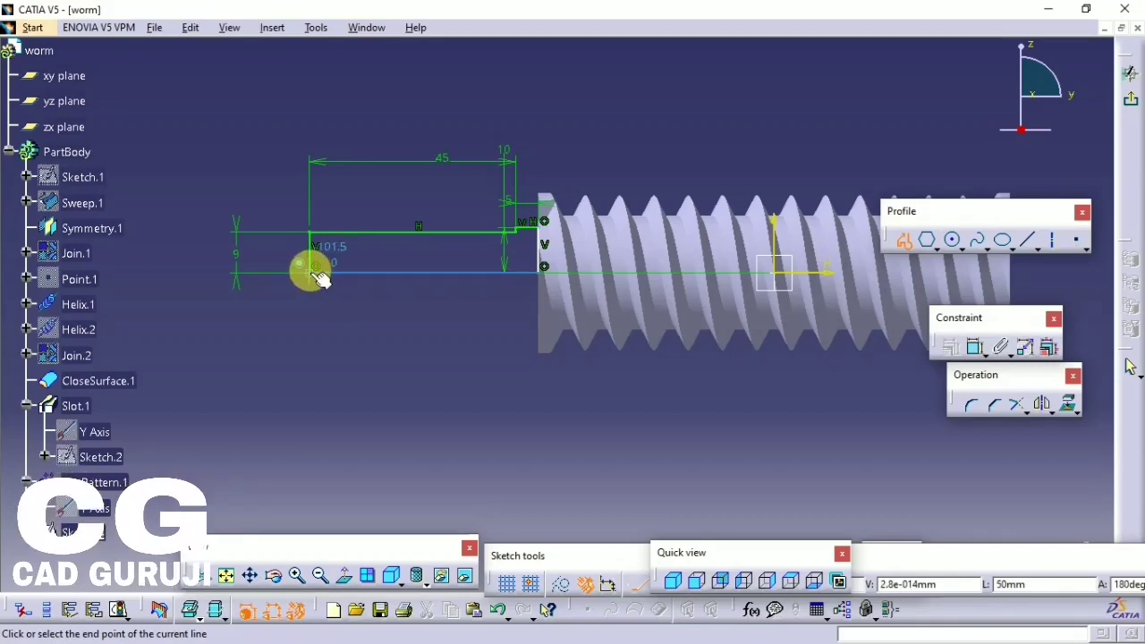
left_click(315, 266)
left_click(903, 240)
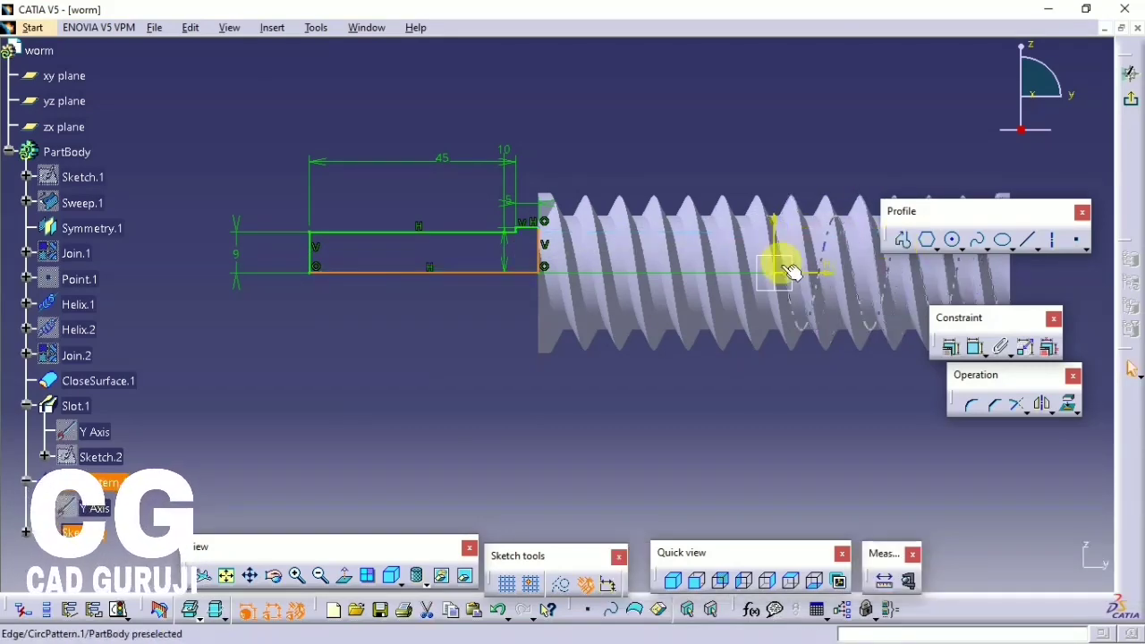
- At the worm's other end, draw a stepped profile starting on the axis
mouse_move(779, 256)
middle_mouse_down()
mouse_move(651, 312)
mouse_move(621, 295)
mouse_move(510, 324)
middle_mouse_up()
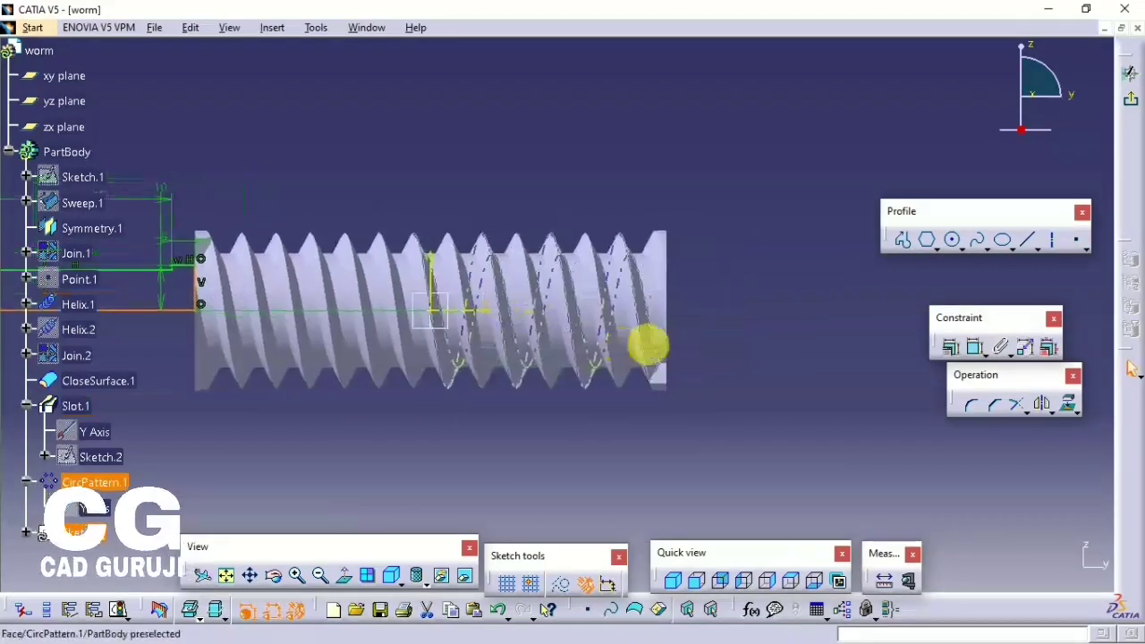
left_click(903, 239)
left_click(674, 305)
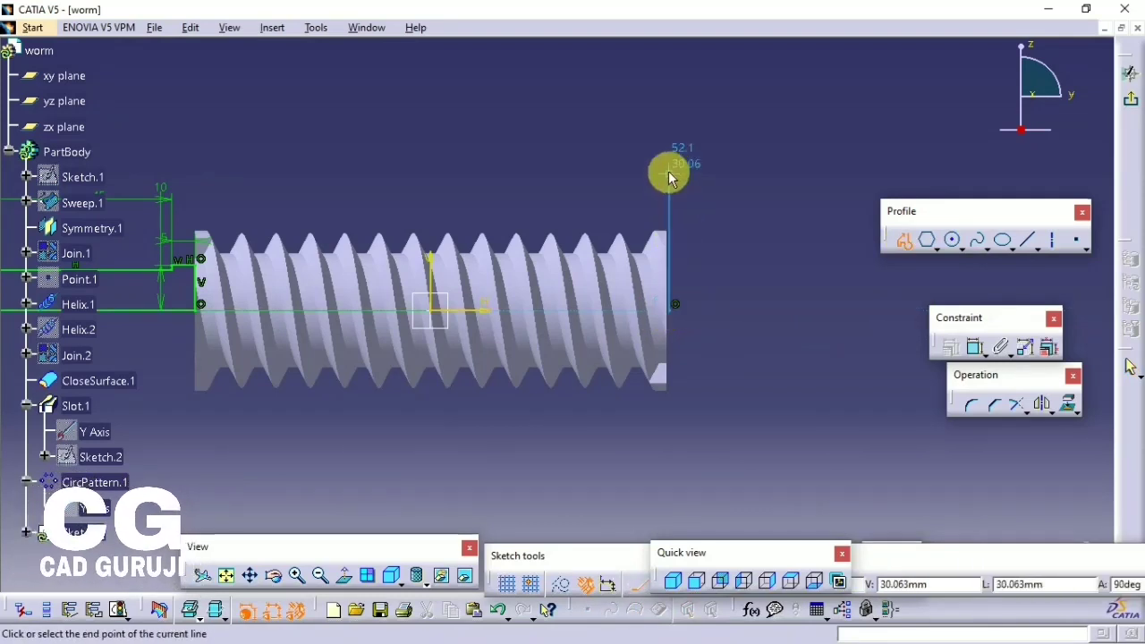
left_click(686, 172)
left_click(687, 247)
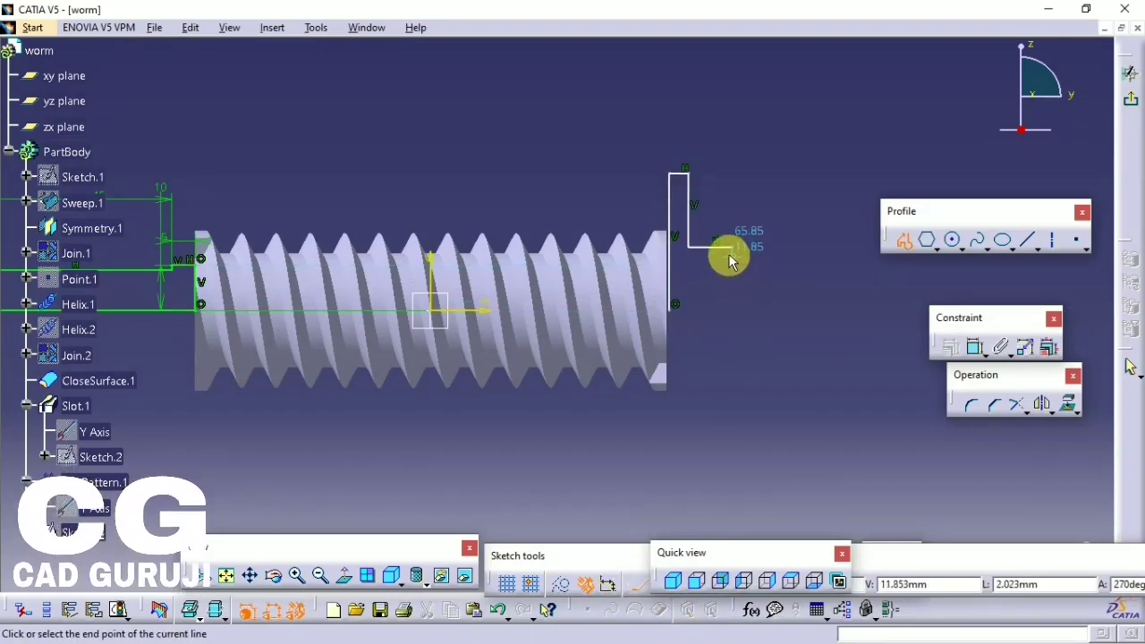
left_click(731, 245)
left_click(731, 251)
left_click(756, 251)
left_click(769, 266)
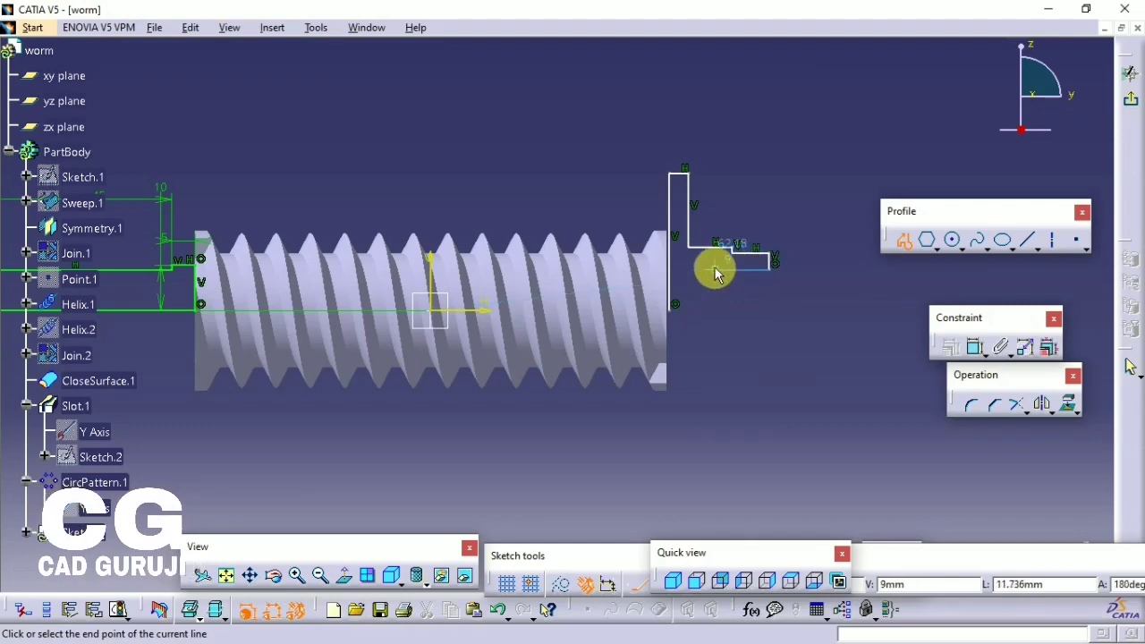
left_click(715, 268)
left_click(903, 240)
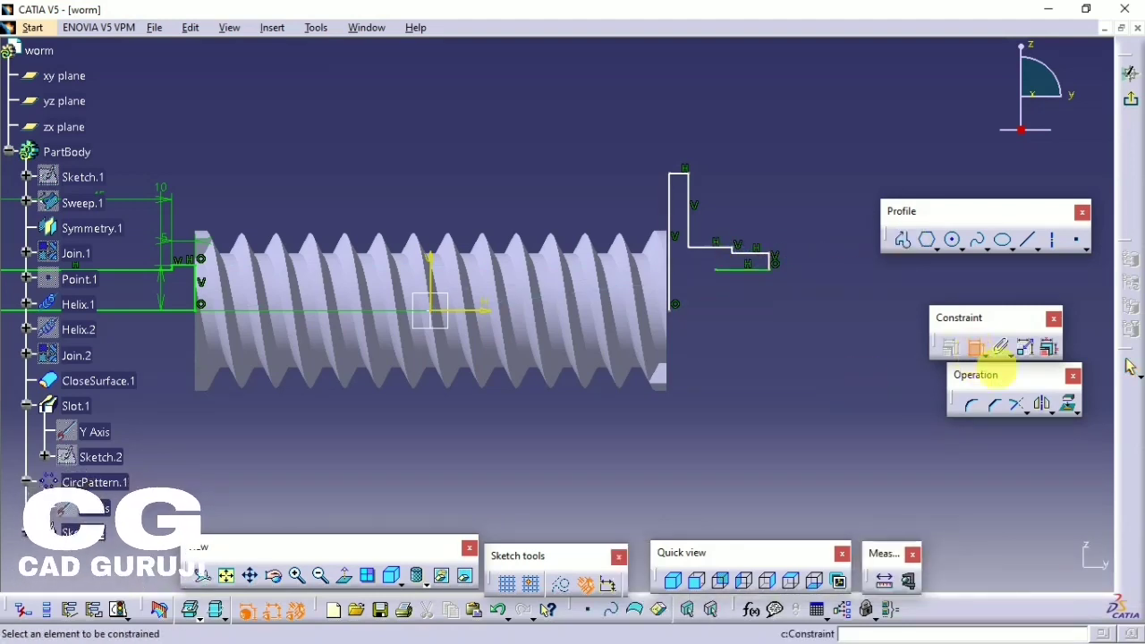
- Constrain the stepped profile's end point and short step line
left_click(677, 319)
right_click(755, 263)
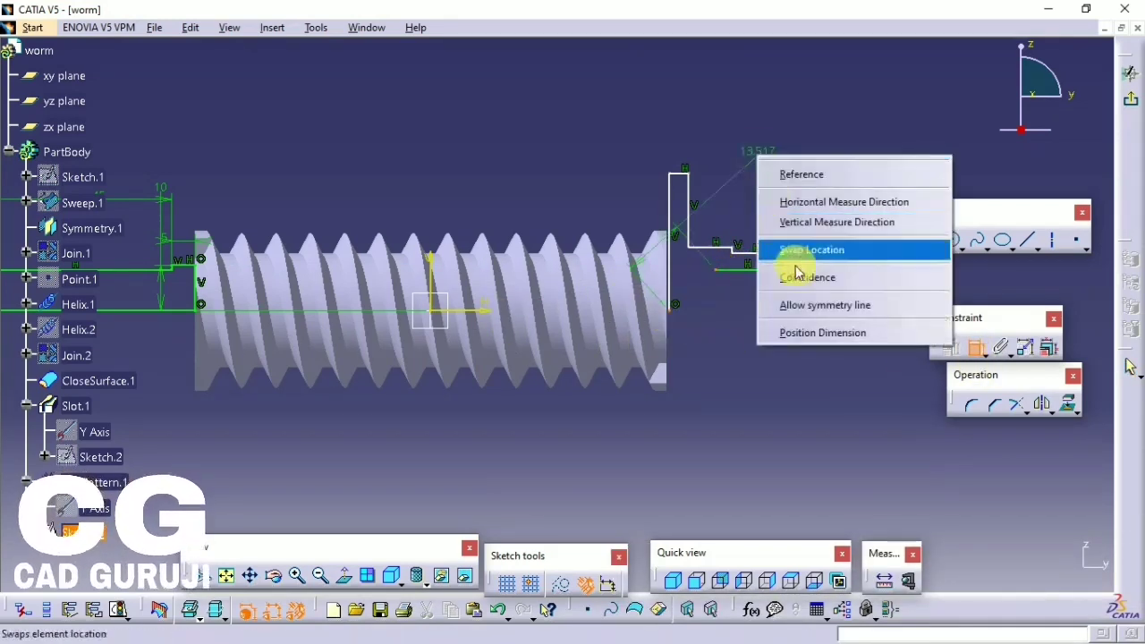
left_click(762, 292)
right_click(721, 263)
left_click(760, 373)
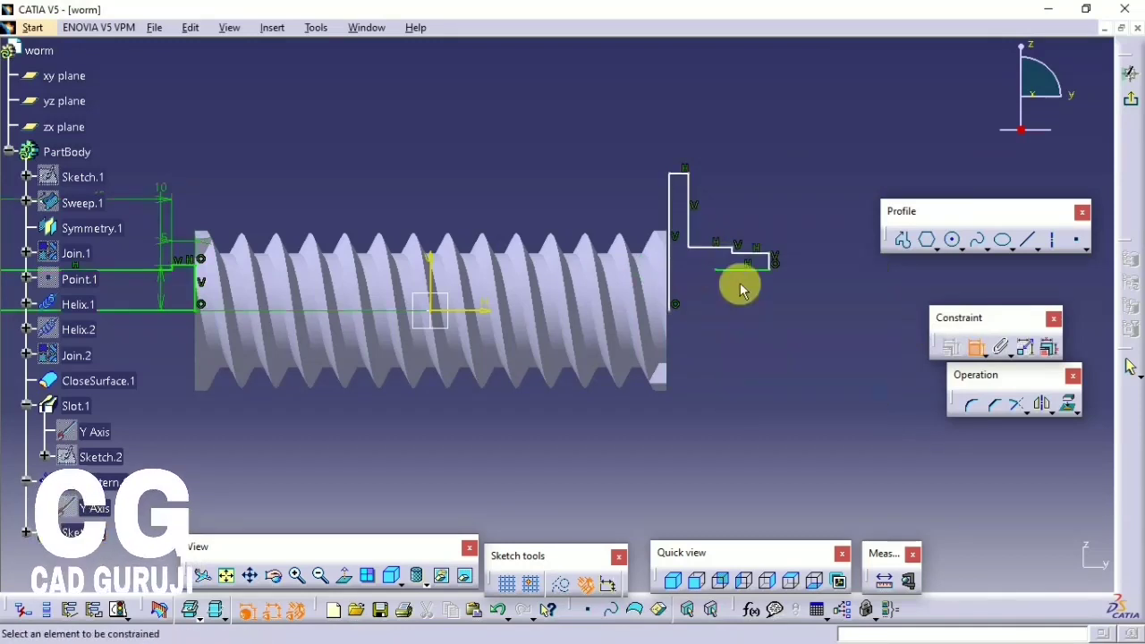
right_click(784, 273)
left_click(810, 401)
- Make the bottom line coincide with the axis and the left edge with the worm face, then stretch the right edge
left_click(733, 268)
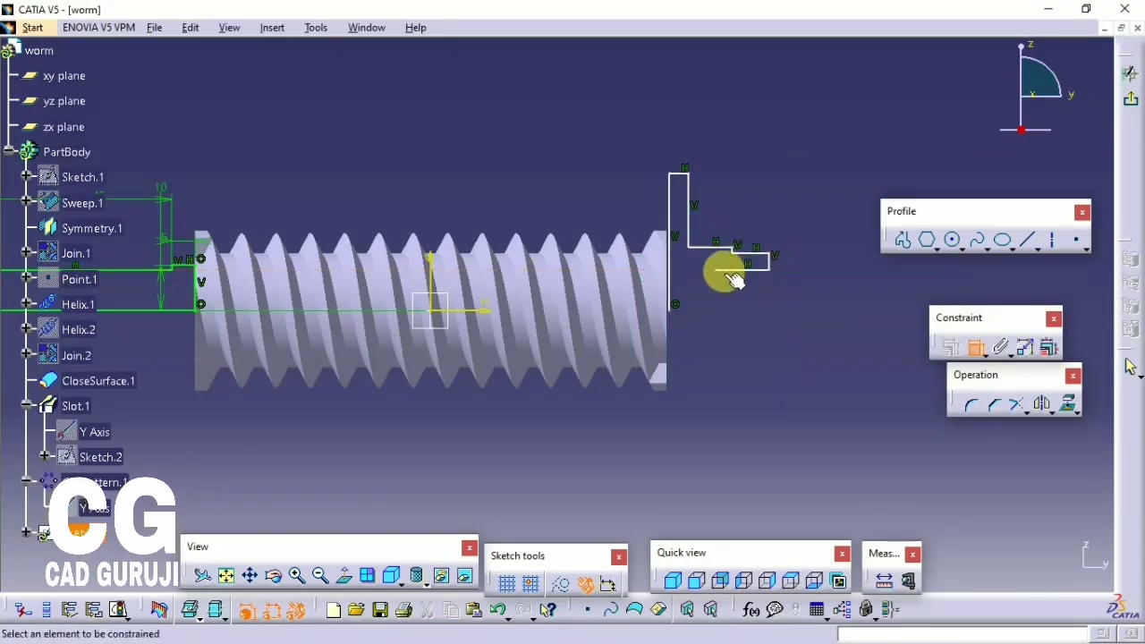
left_click(452, 310)
right_click(758, 309)
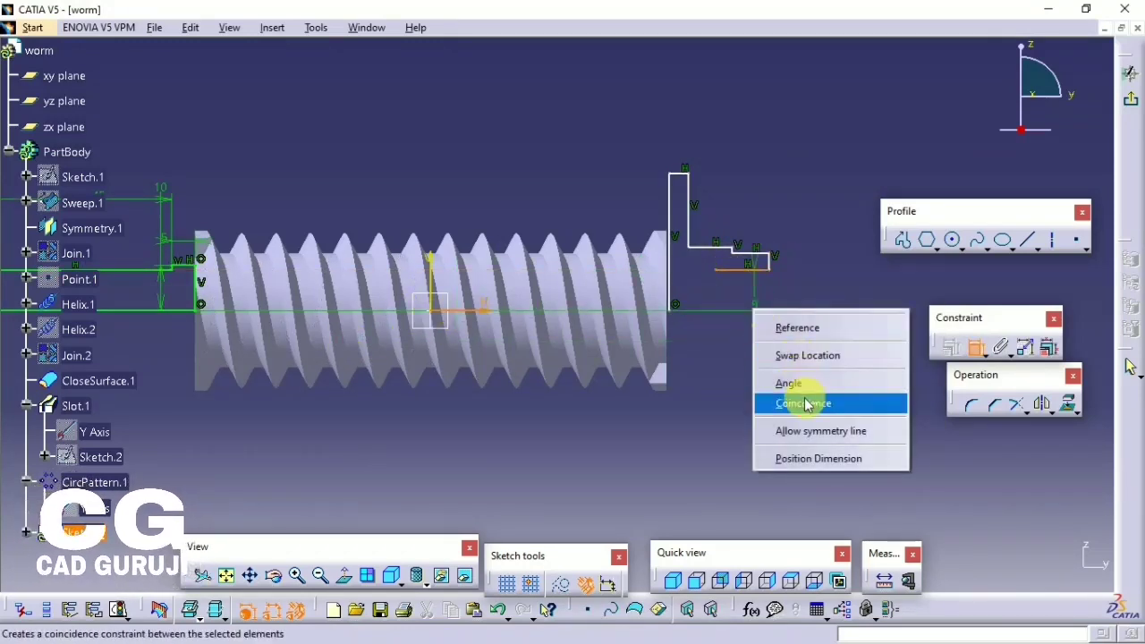
left_click(799, 402)
right_click(695, 281)
left_click(751, 401)
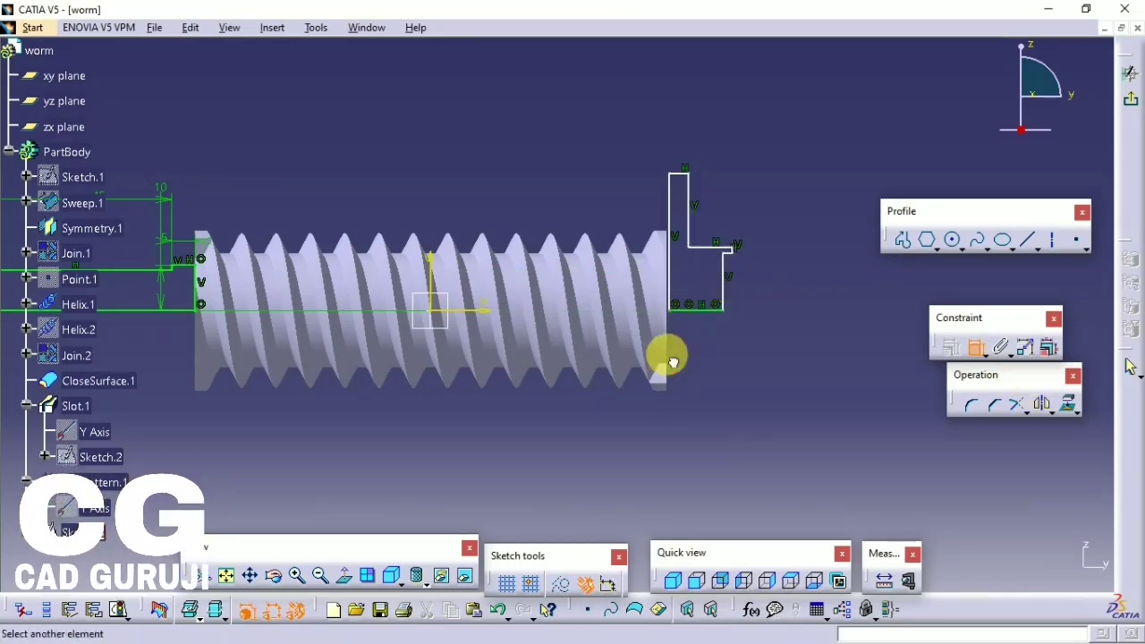
right_click(678, 302)
left_click(684, 315)
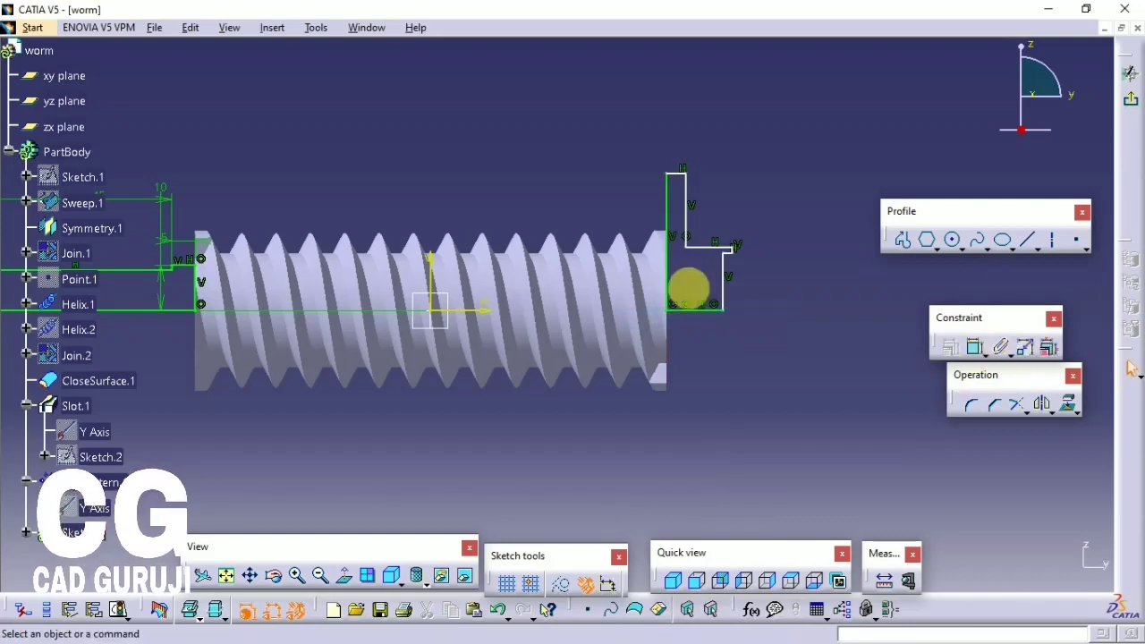
left_click_drag(722, 283, 804, 281)
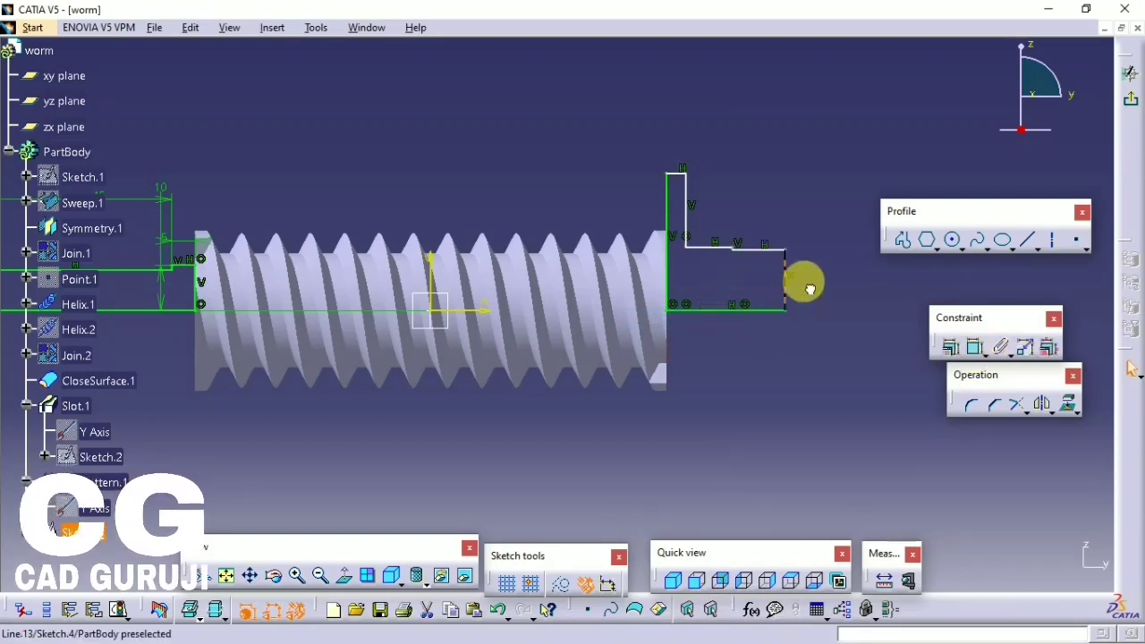
- Dimension the right vertical edge at 5 and the lower horizontal edge at 25
left_click(973, 347)
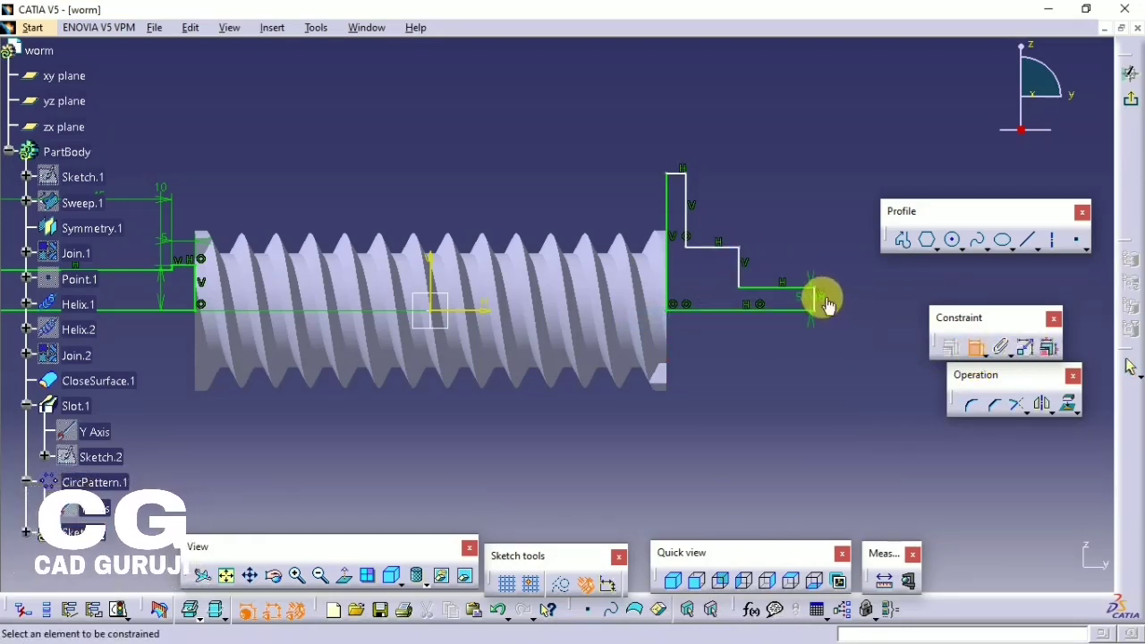
left_click(834, 311)
double_click(838, 297)
type("5")
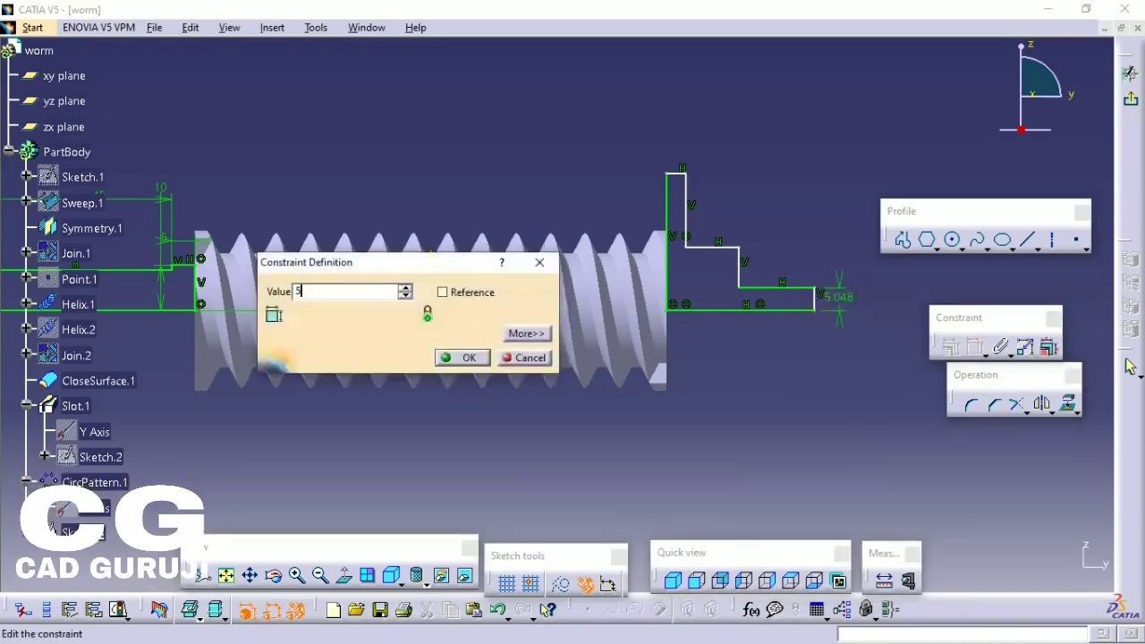
key("Return")
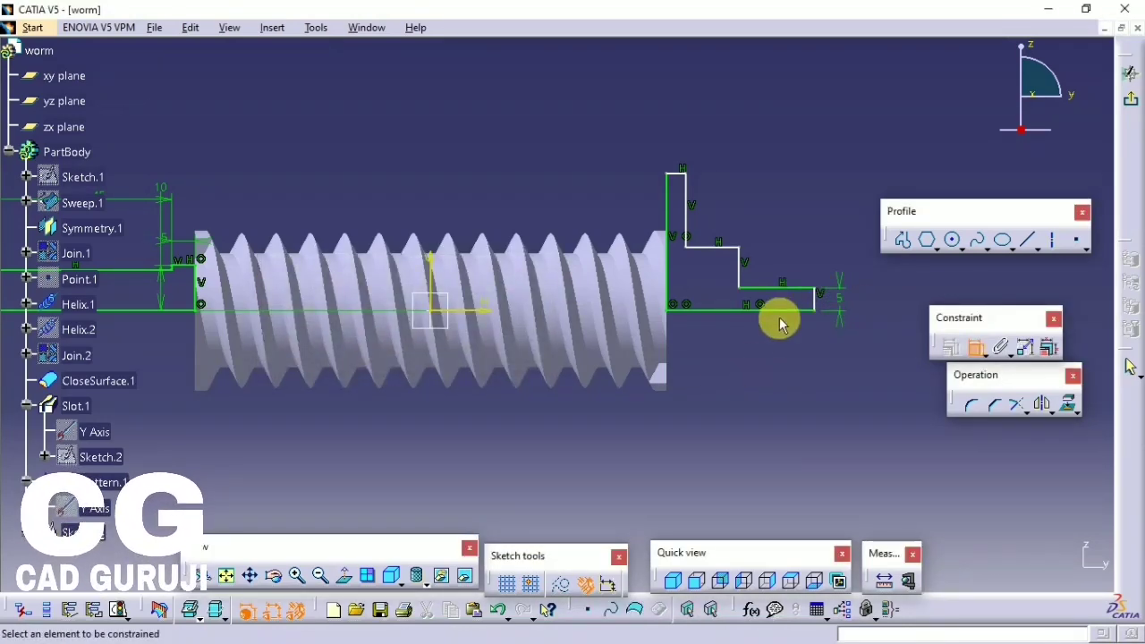
left_click(759, 290)
double_click(787, 265)
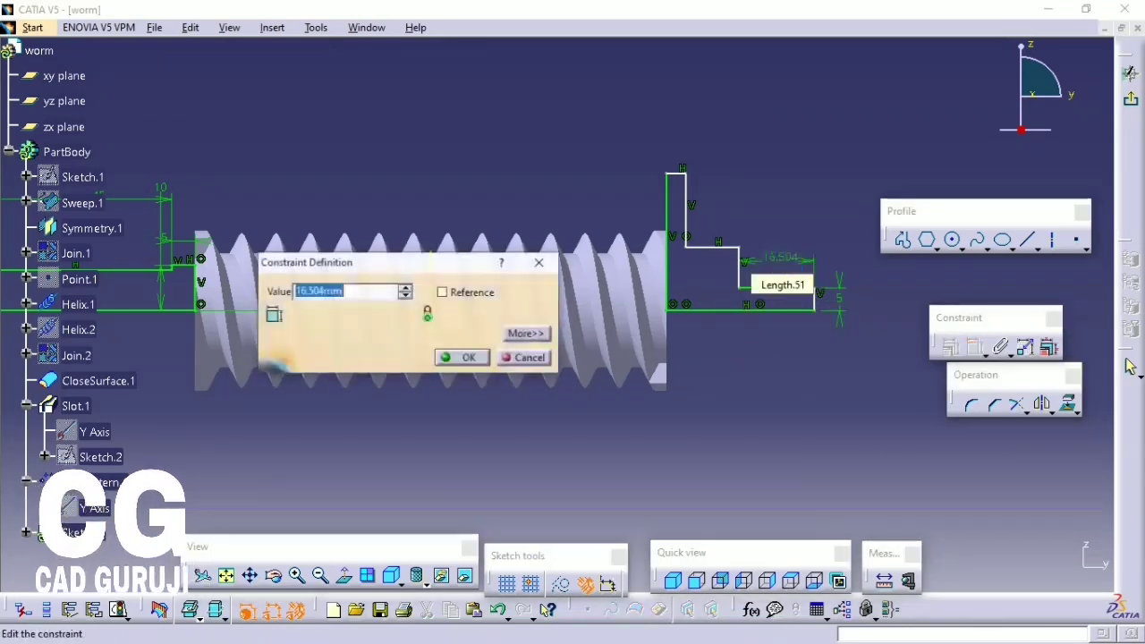
key("Return")
- Change the 13.877 dimension to 15
mouse_move(796, 271)
middle_mouse_down()
mouse_move(755, 286)
mouse_move(767, 191)
middle_mouse_up()
middle_click_drag(768, 316, 695, 288)
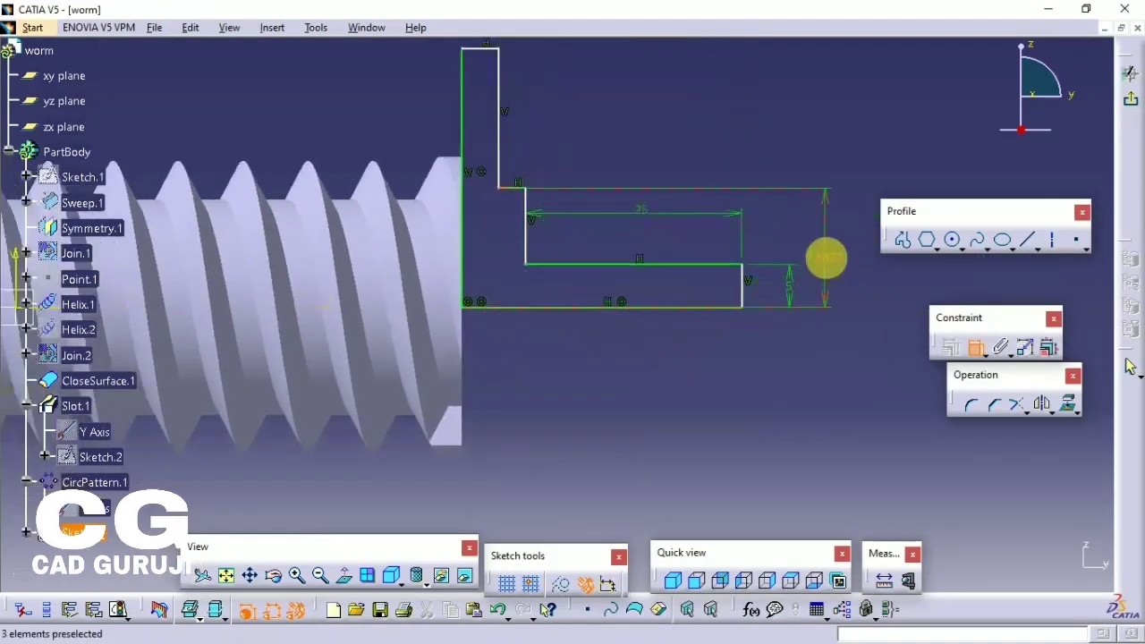
double_click(824, 257)
key("Return")
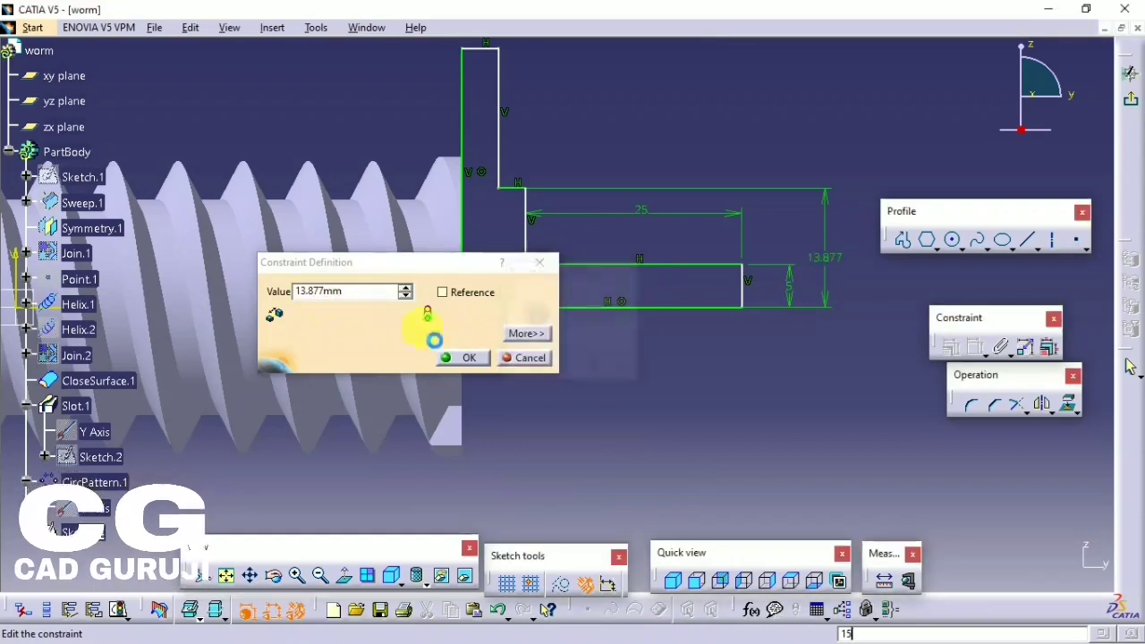
key("Return")
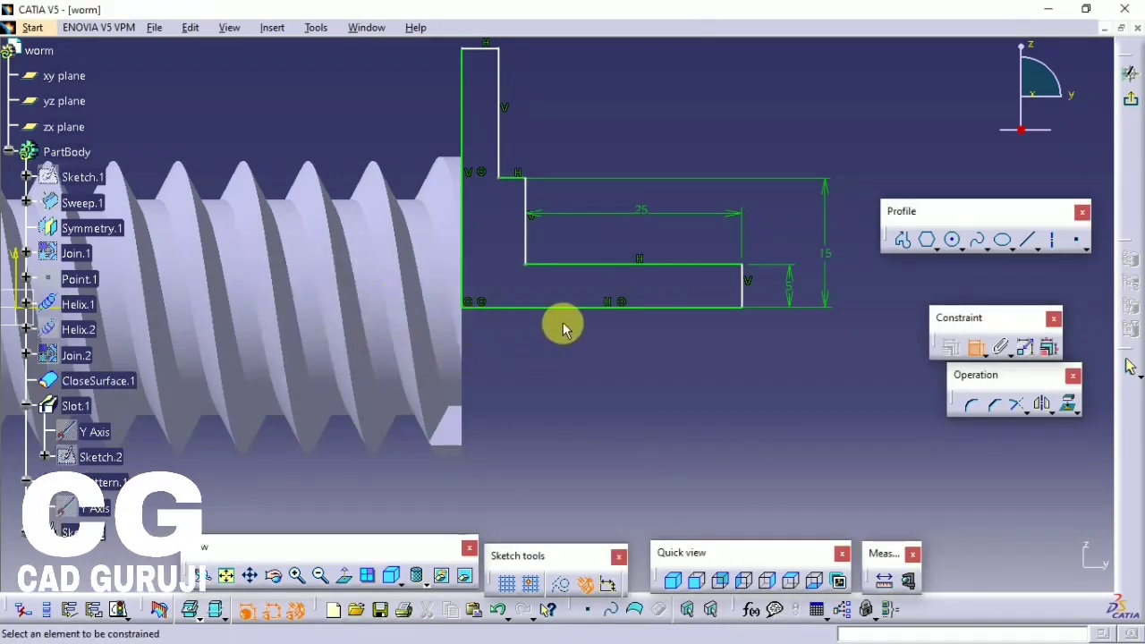
- Dimension the short top step edge at 5 and the top segment at 3
left_click(506, 178)
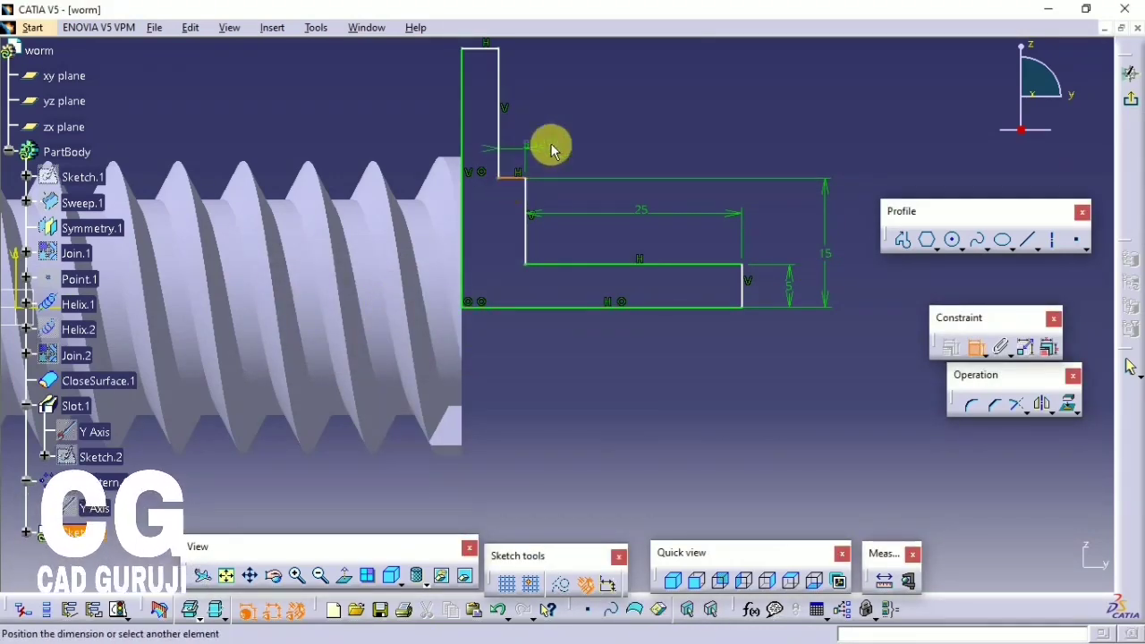
left_click(561, 139)
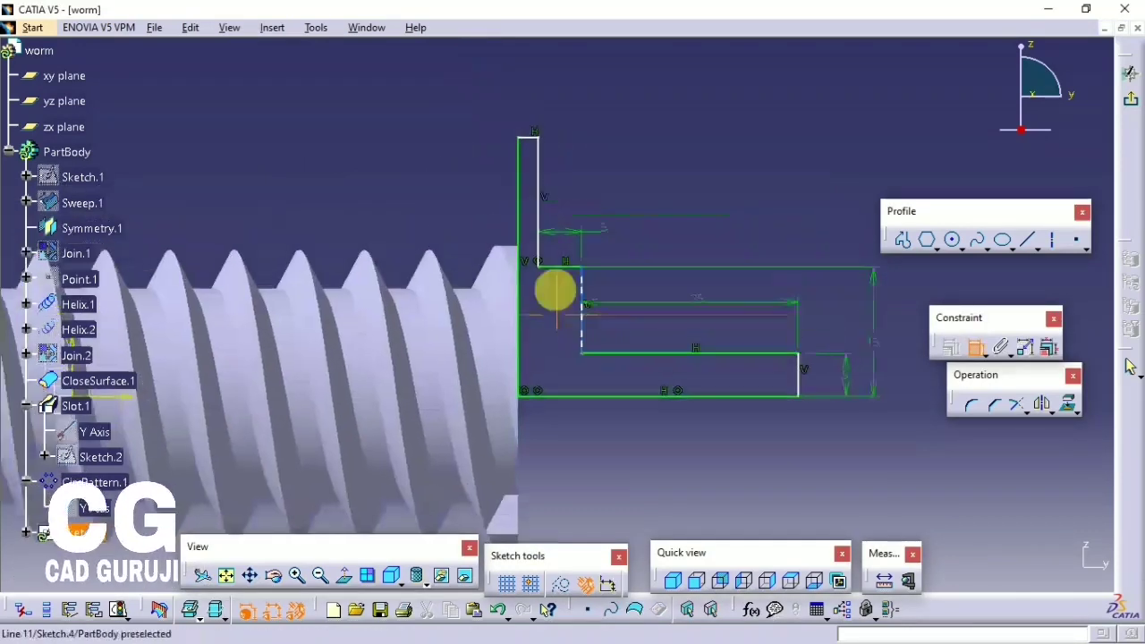
middle_click_drag(501, 201, 554, 288)
left_click(529, 137)
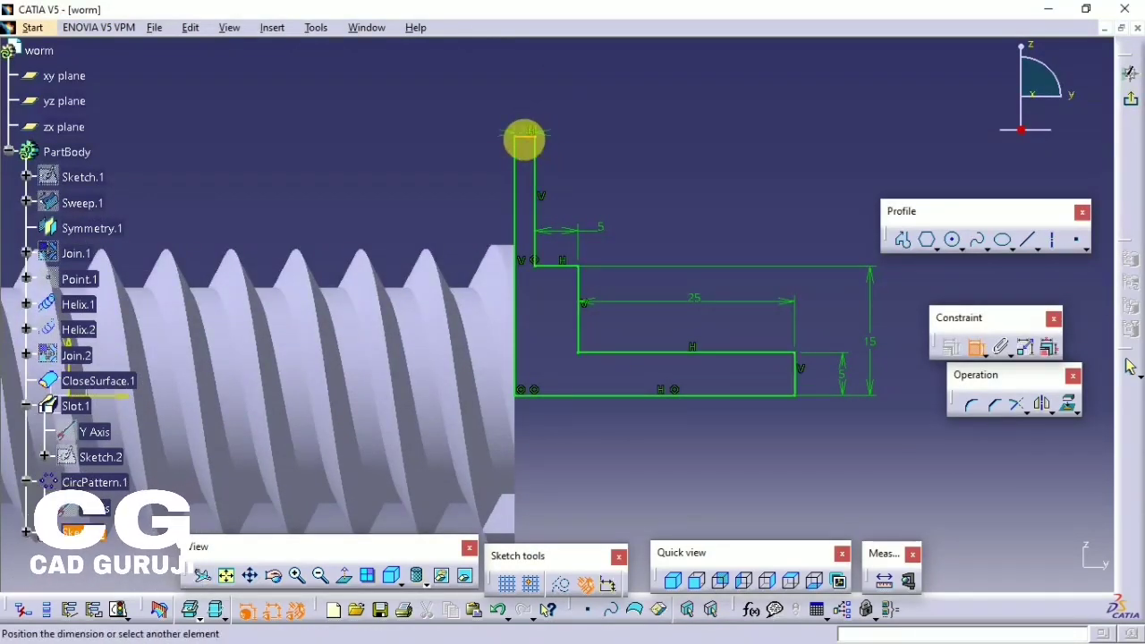
double_click(531, 112)
type("3")
key("Return")
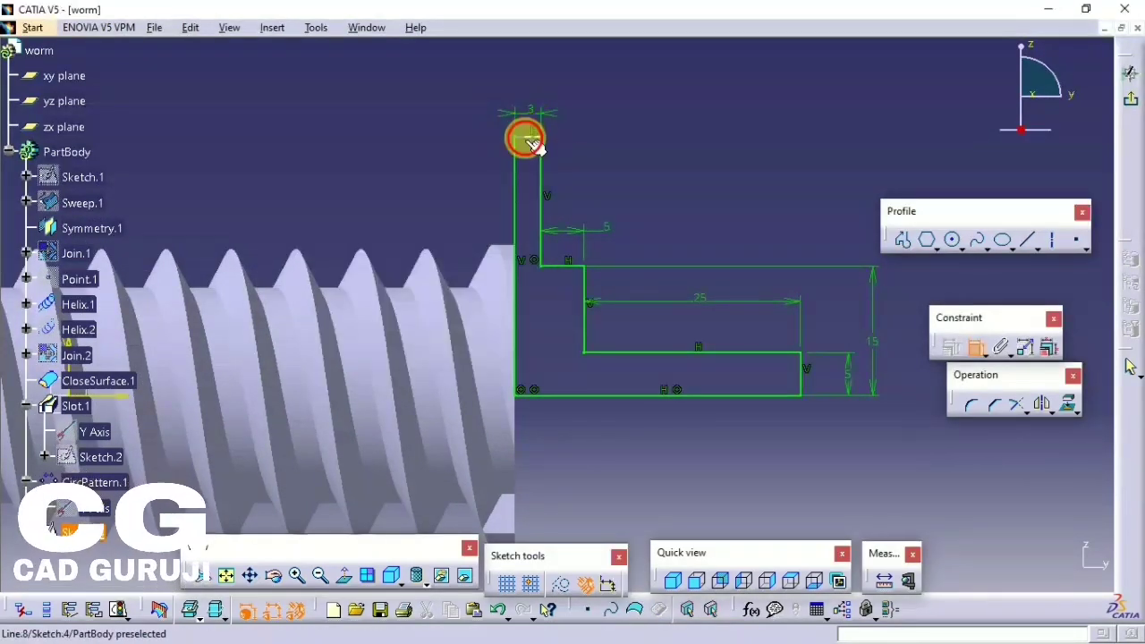
- Add the overall height dimension beside the profile and set it to 17.5
left_click(623, 402)
middle_click_drag(623, 402, 391, 396)
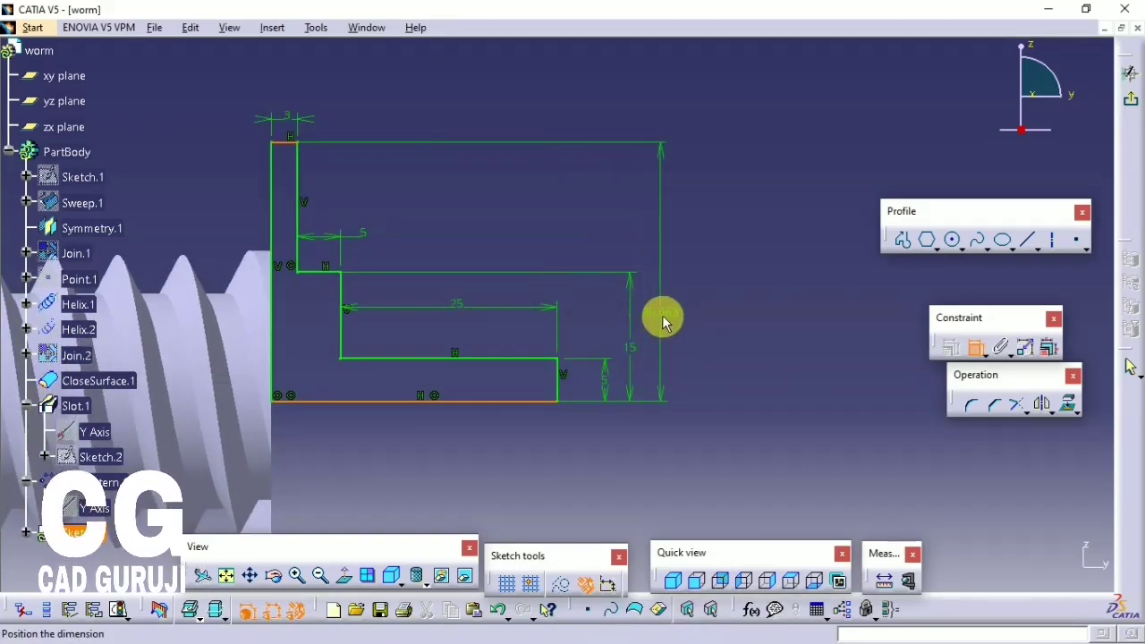
double_click(664, 322)
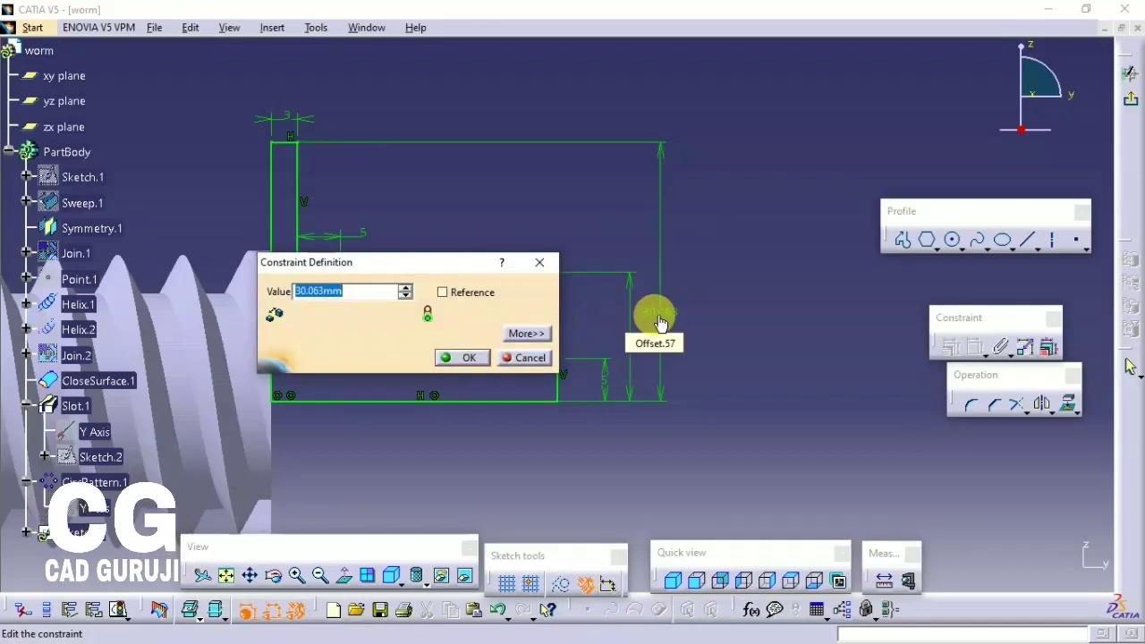
type("2")
key("Return")
mouse_move(657, 320)
middle_mouse_down()
mouse_move(567, 286)
mouse_move(626, 301)
middle_mouse_up()
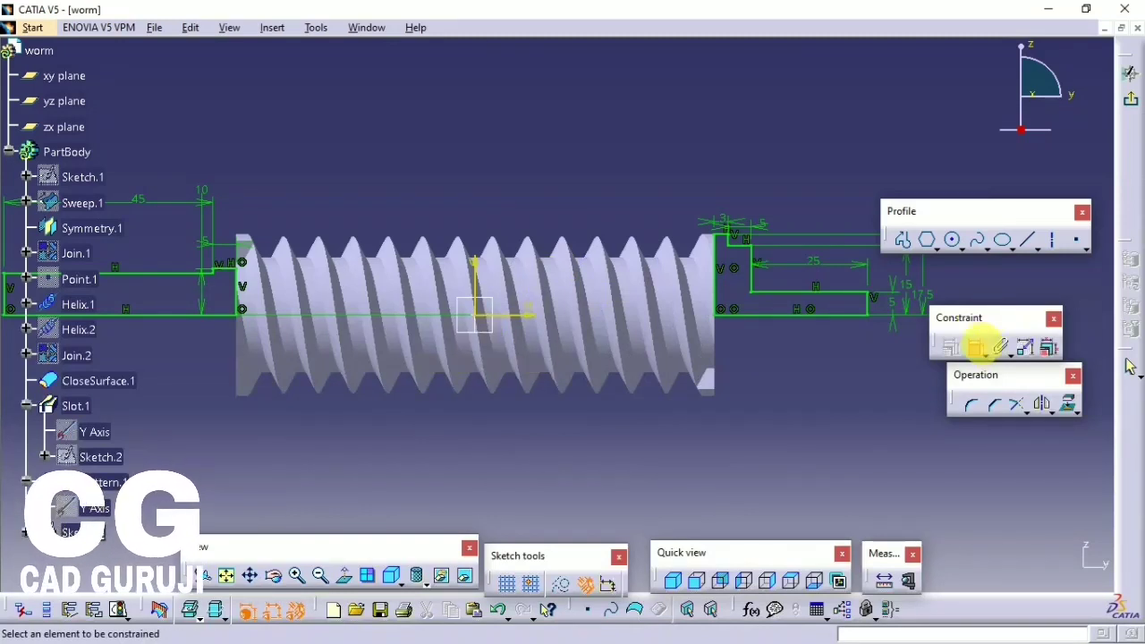
key("Escape")
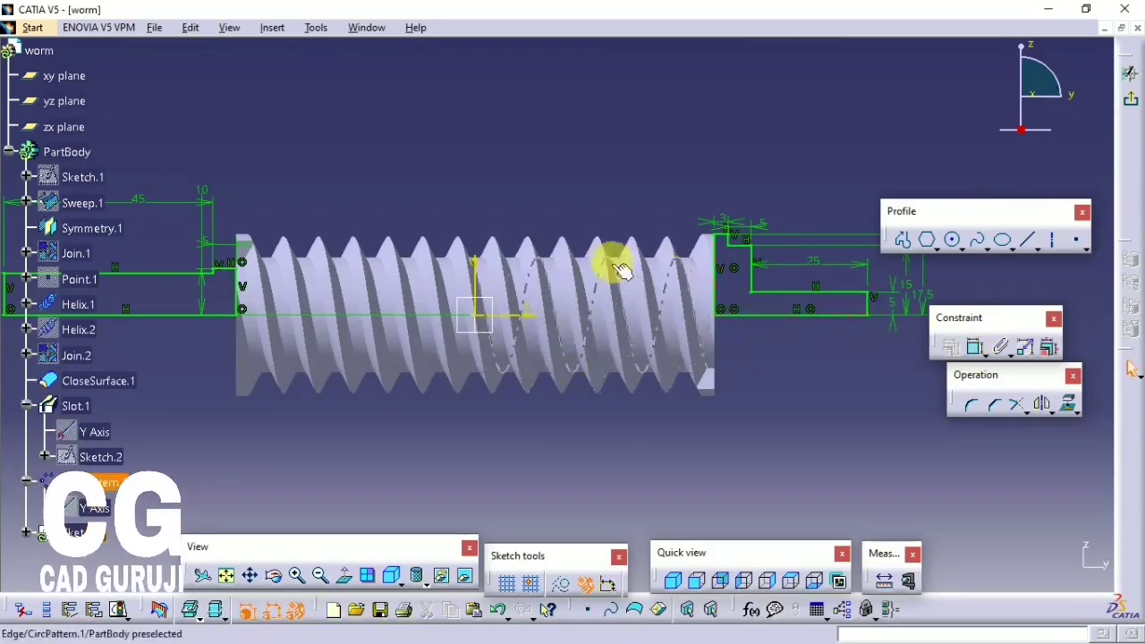
- Revolve Sketch.4 into Shaft.1 about the Y Axis, giving shaft ends on both worm ends
left_click(1128, 111)
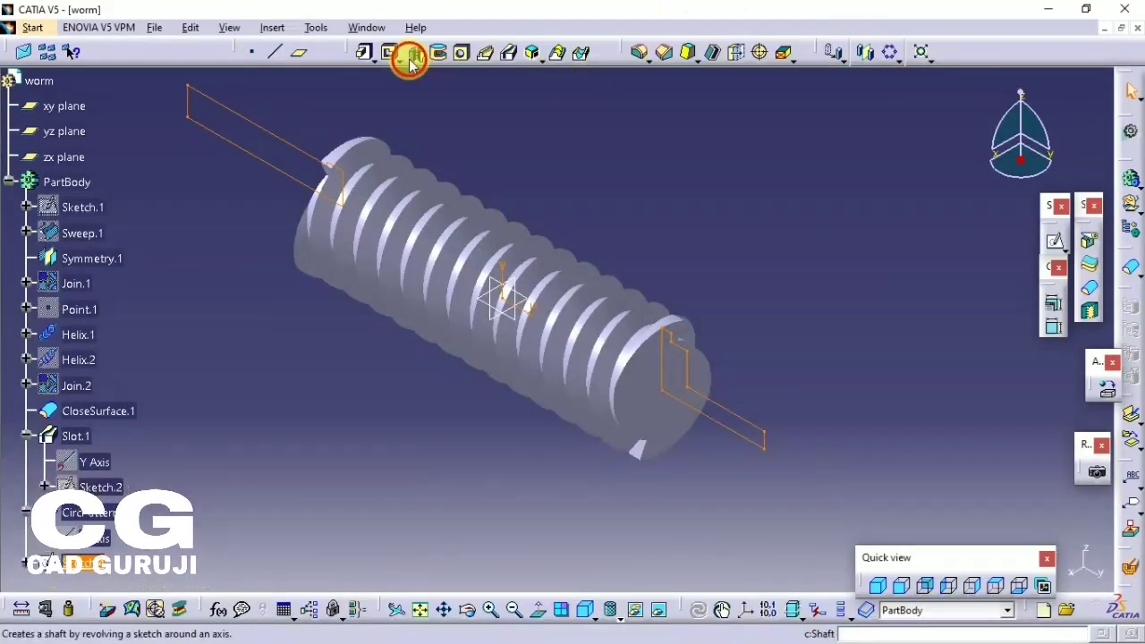
left_click(410, 59)
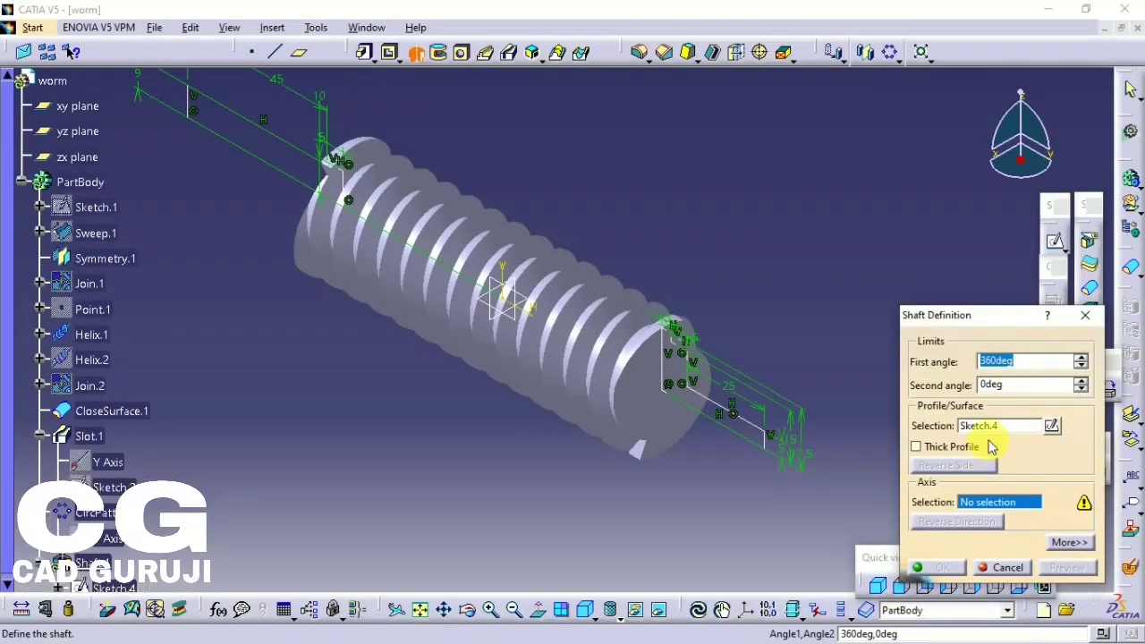
right_click(990, 506)
left_click(1001, 545)
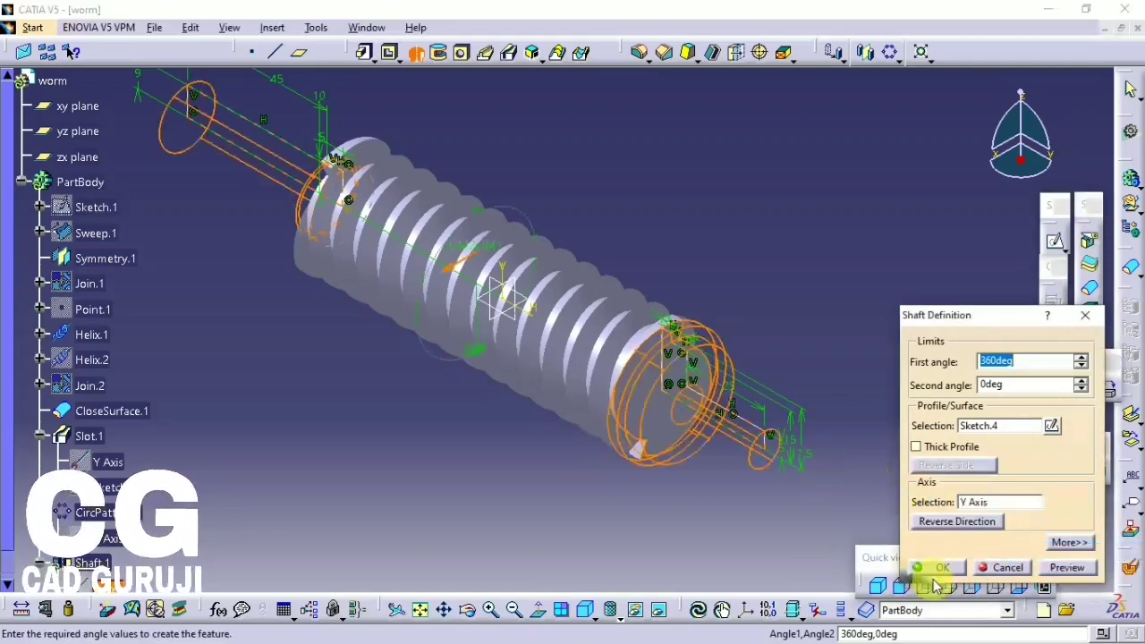
left_click(934, 567)
mouse_move(717, 483)
middle_mouse_down()
mouse_move(774, 417)
mouse_move(707, 283)
mouse_move(595, 411)
mouse_move(429, 358)
mouse_move(592, 325)
mouse_move(417, 366)
mouse_move(495, 248)
middle_mouse_up()
scroll(85, 528, "down", 2)
- Edit the shaft sketch to delete a corner point, then return to the part
double_click(102, 561)
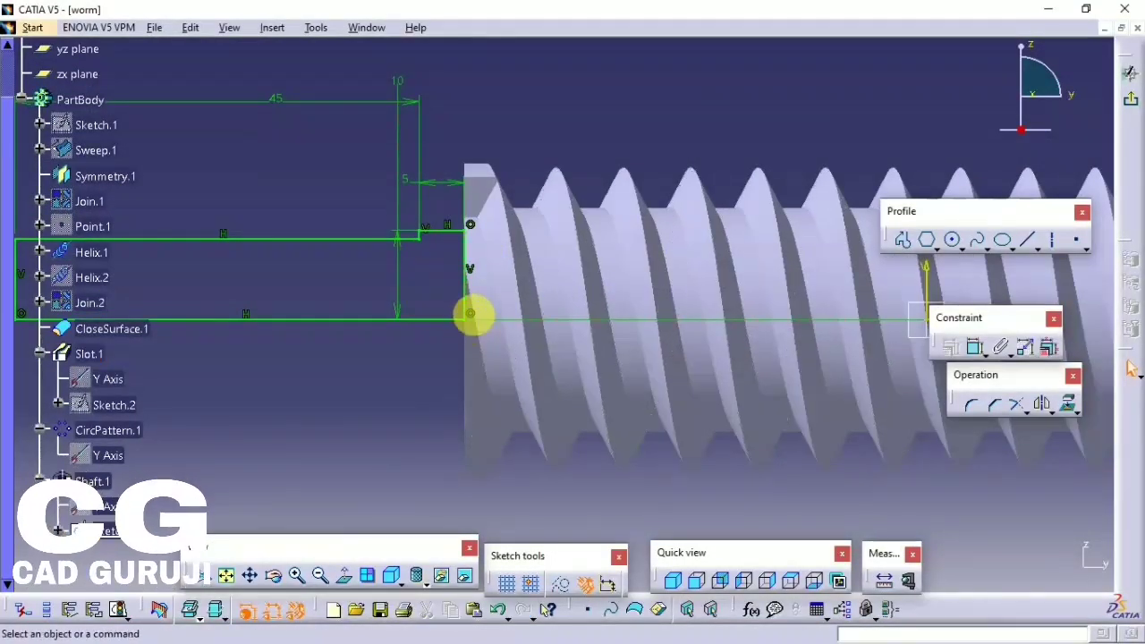
right_click(468, 314)
left_click(533, 540)
left_click(468, 281)
right_click(460, 228)
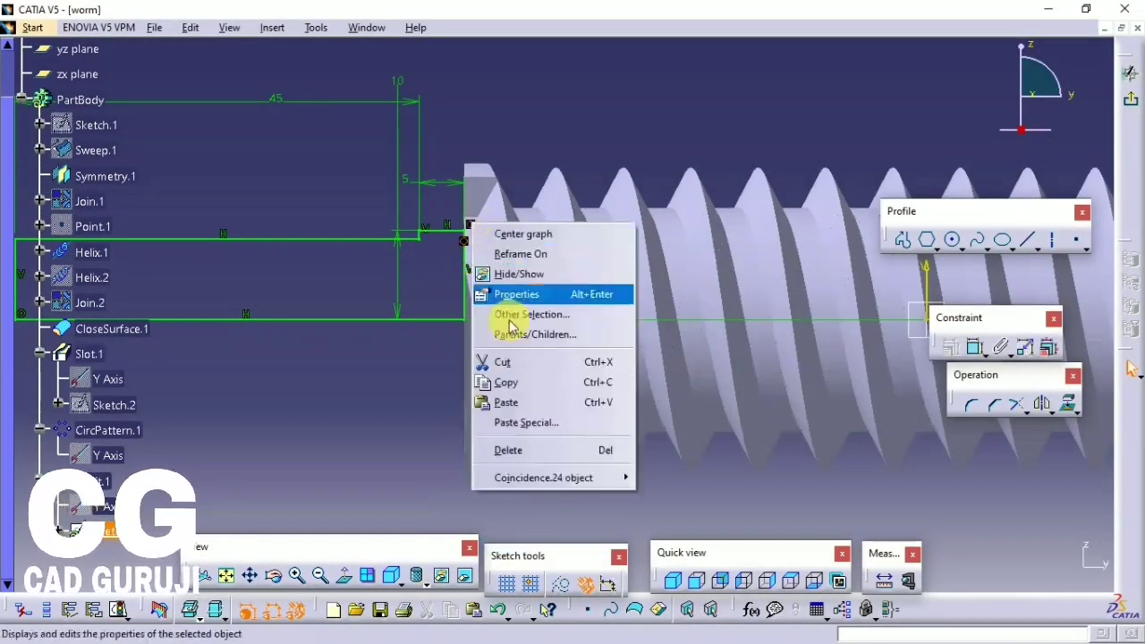
left_click(448, 269)
middle_click_drag(434, 273, 438, 313)
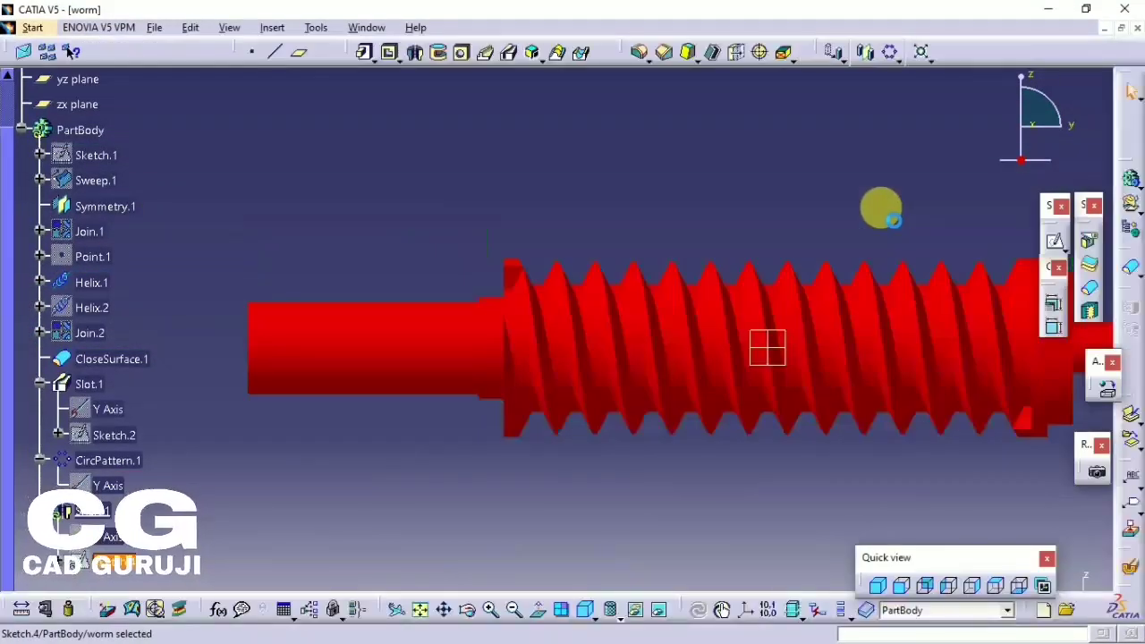
mouse_move(892, 220)
middle_mouse_down()
mouse_move(735, 445)
mouse_move(600, 459)
mouse_move(685, 465)
middle_mouse_up()
middle_click_drag(699, 421, 698, 452)
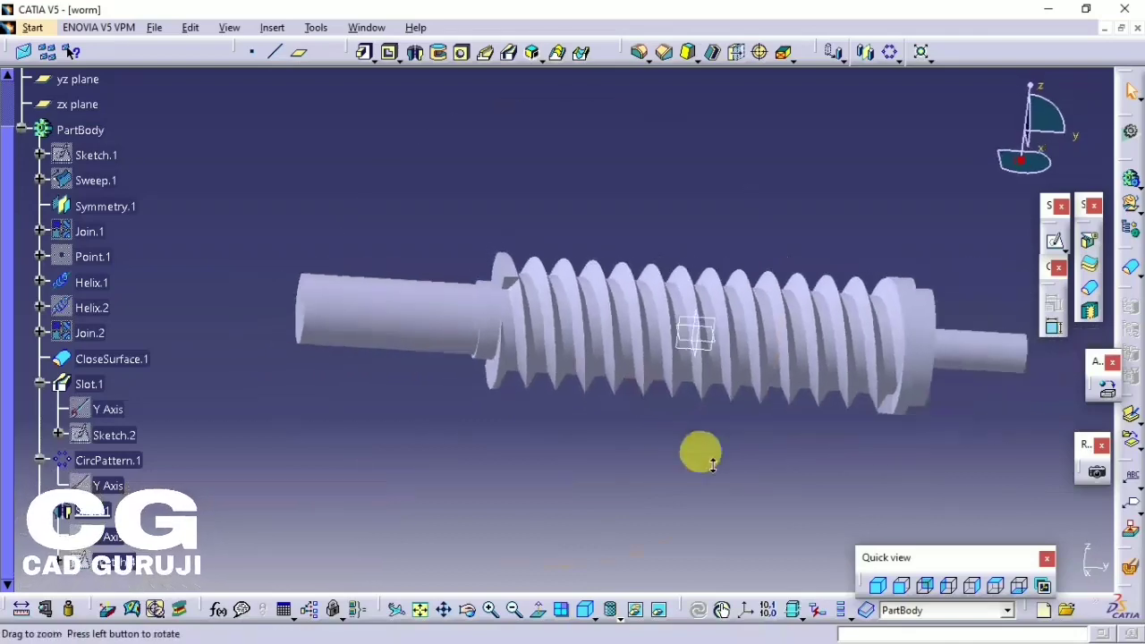
- Apply Brass from the Metal materials, then replace it with Aluminium
left_click(1102, 391)
left_click(705, 145)
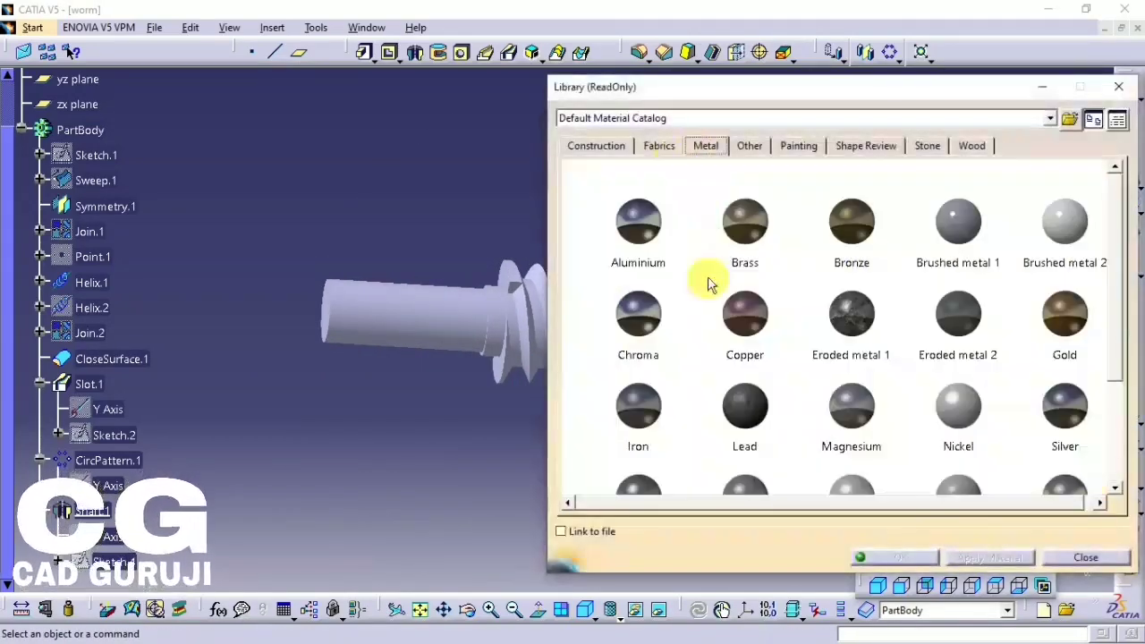
left_click_drag(746, 243, 447, 304)
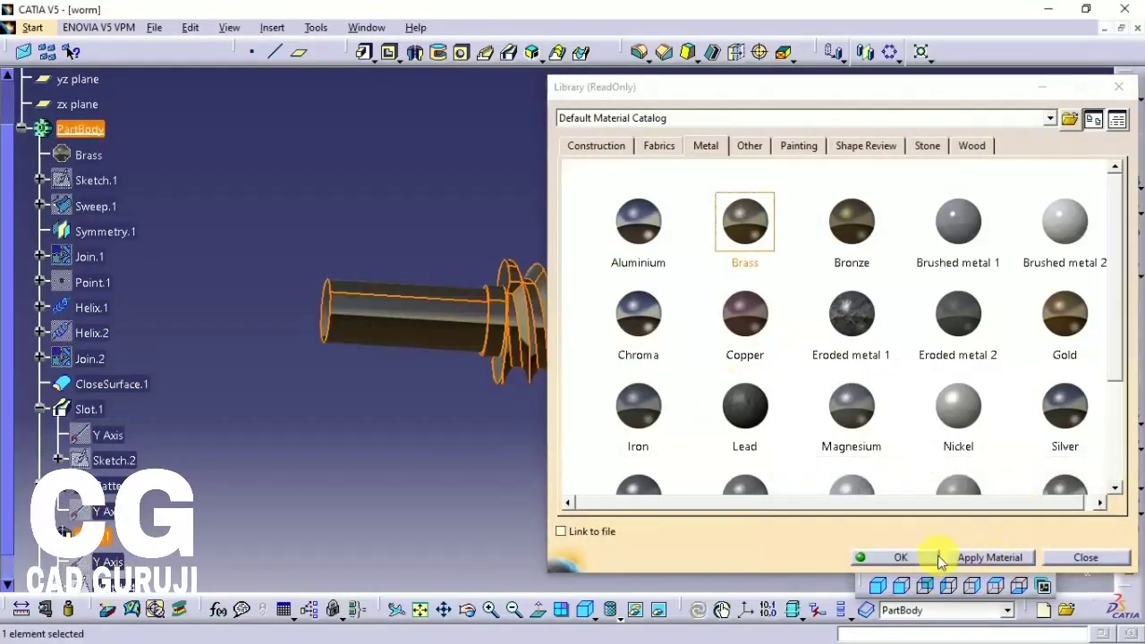
left_click(638, 219)
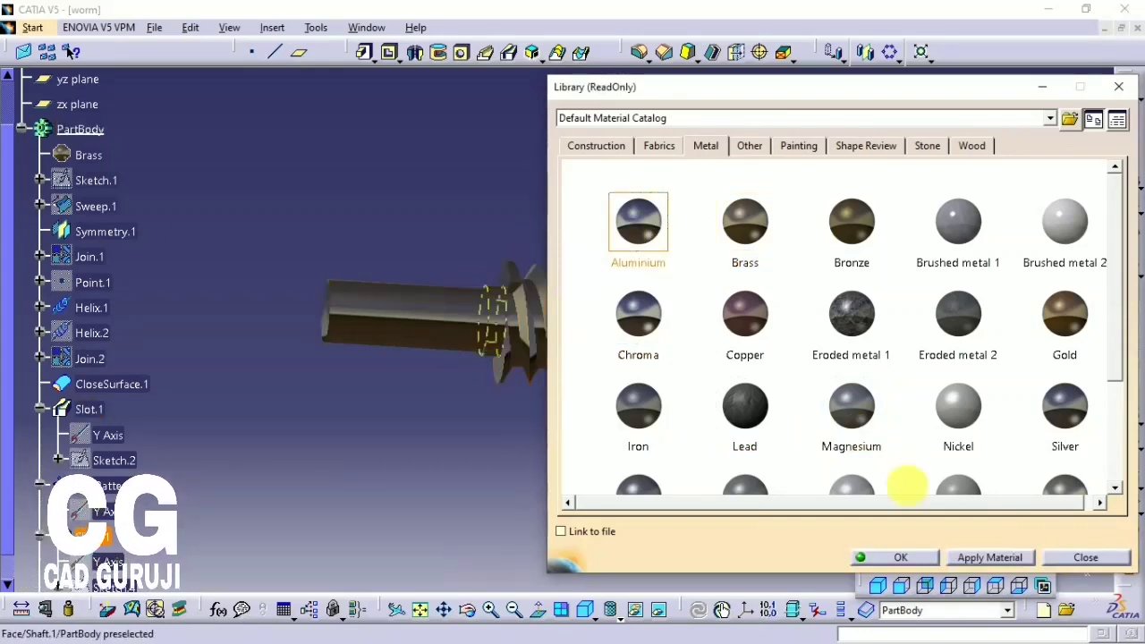
left_click(890, 556)
- Raise the Aluminium diffuse to 0.89 and lower its reflectivity to 0.58
double_click(86, 158)
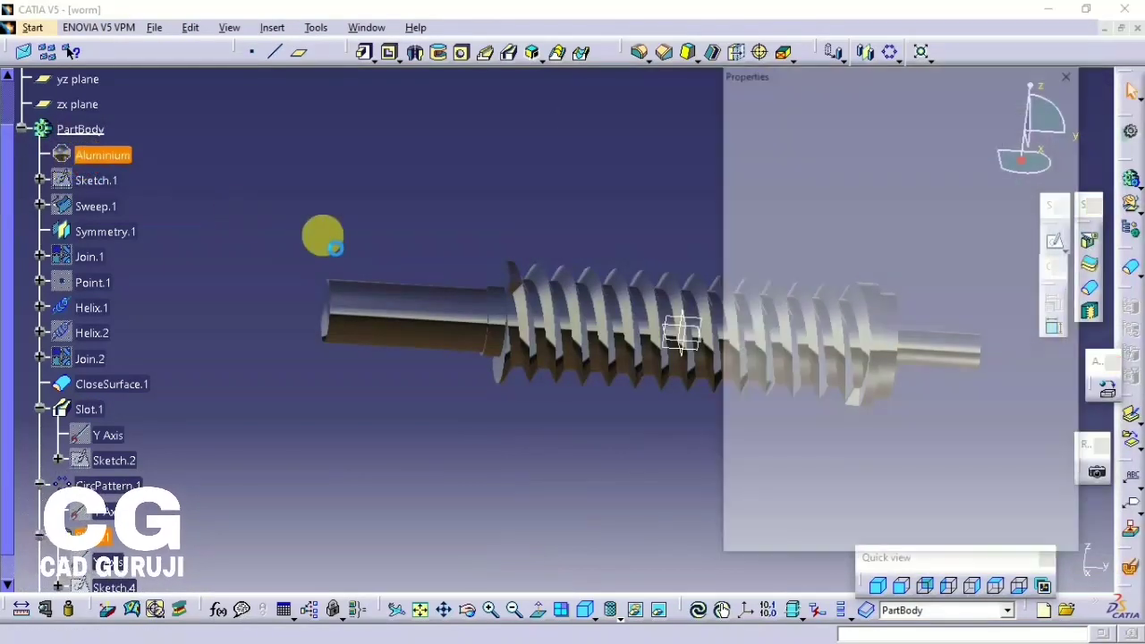
mouse_move(858, 281)
left_mouse_down()
mouse_move(901, 282)
mouse_move(916, 309)
left_mouse_up()
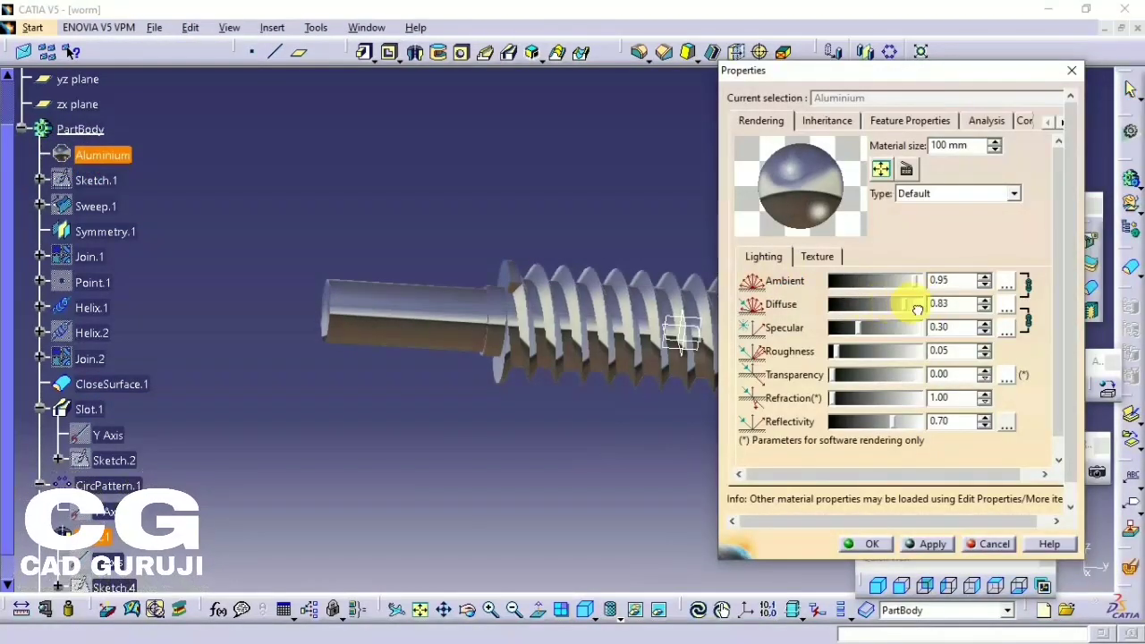
left_click_drag(894, 428, 883, 425)
mouse_move(707, 370)
middle_mouse_down()
mouse_move(453, 460)
mouse_move(638, 371)
mouse_move(390, 263)
mouse_move(671, 326)
middle_mouse_up()
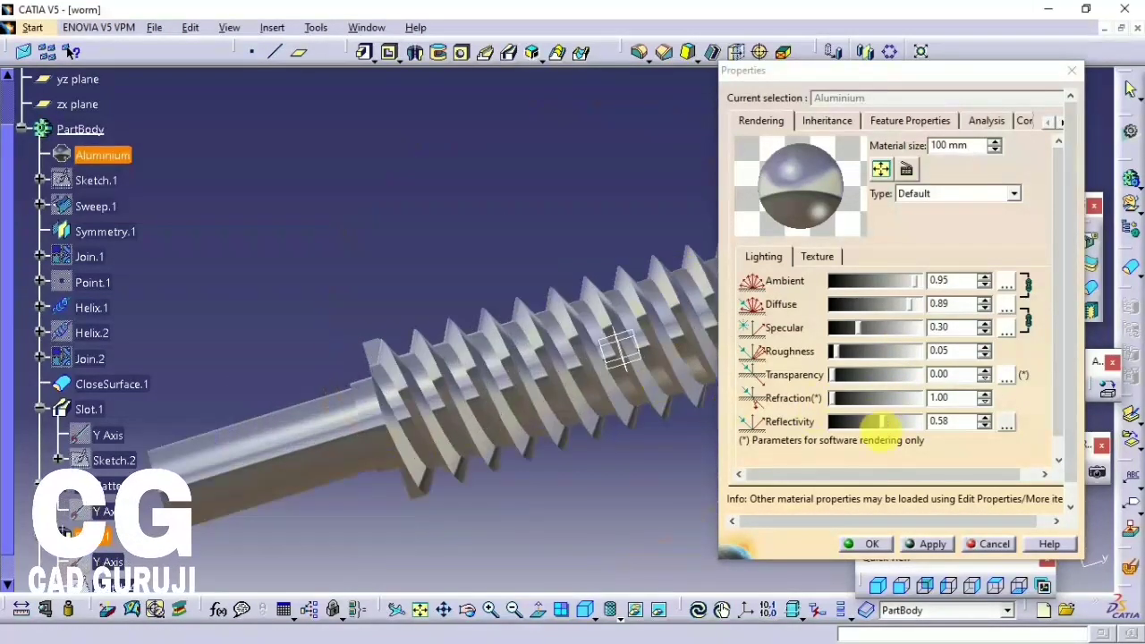
left_click_drag(881, 421, 876, 425)
- Choose the Black predefined reflection environment and close the material properties
left_click(1006, 422)
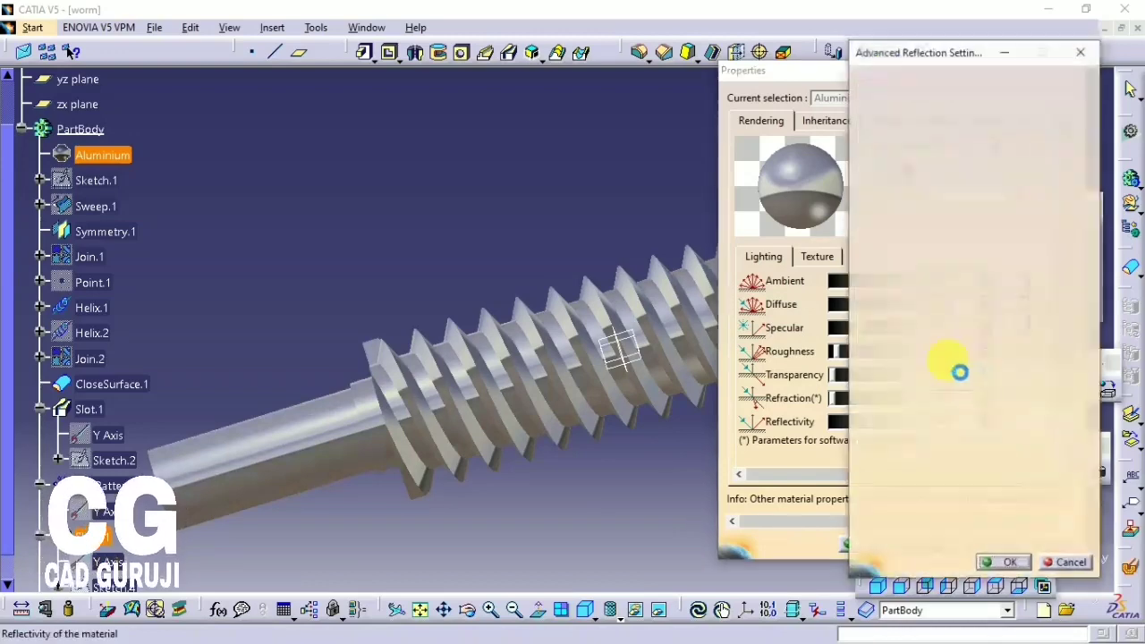
scroll(908, 400, "down", 3)
left_click(908, 399)
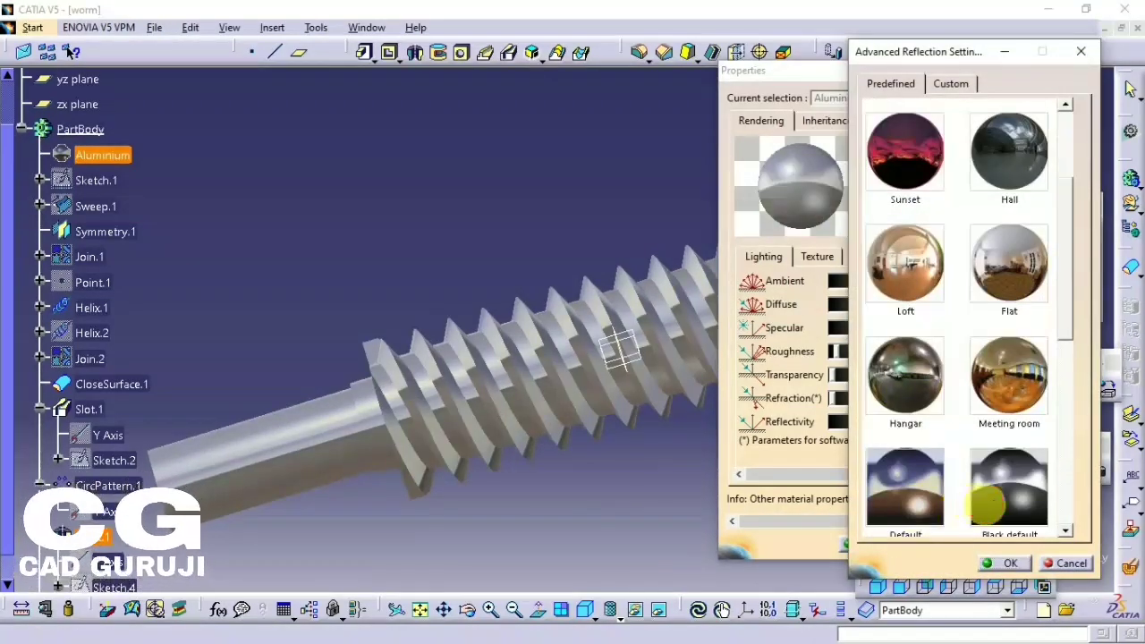
left_click(1003, 562)
left_click(895, 543)
mouse_move(861, 491)
middle_mouse_down()
mouse_move(749, 358)
mouse_move(590, 499)
middle_mouse_up()
key("F3")
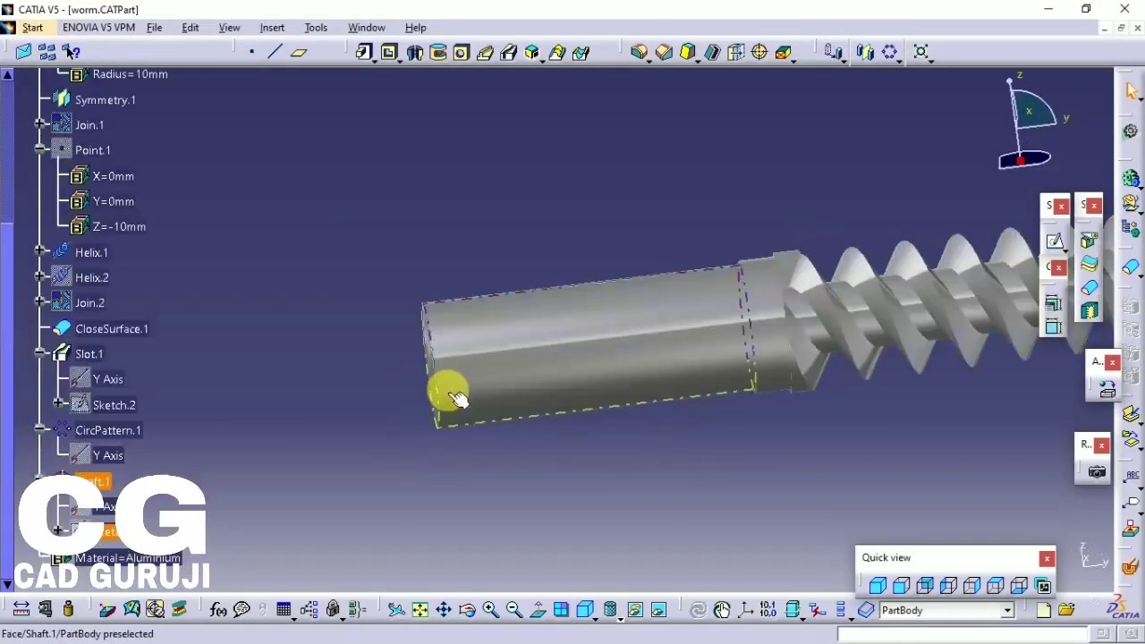
- In the shaft sketch, draw a slanted chamfer profile and trim the rectangle's old left edge
left_click(447, 384)
double_click(144, 523)
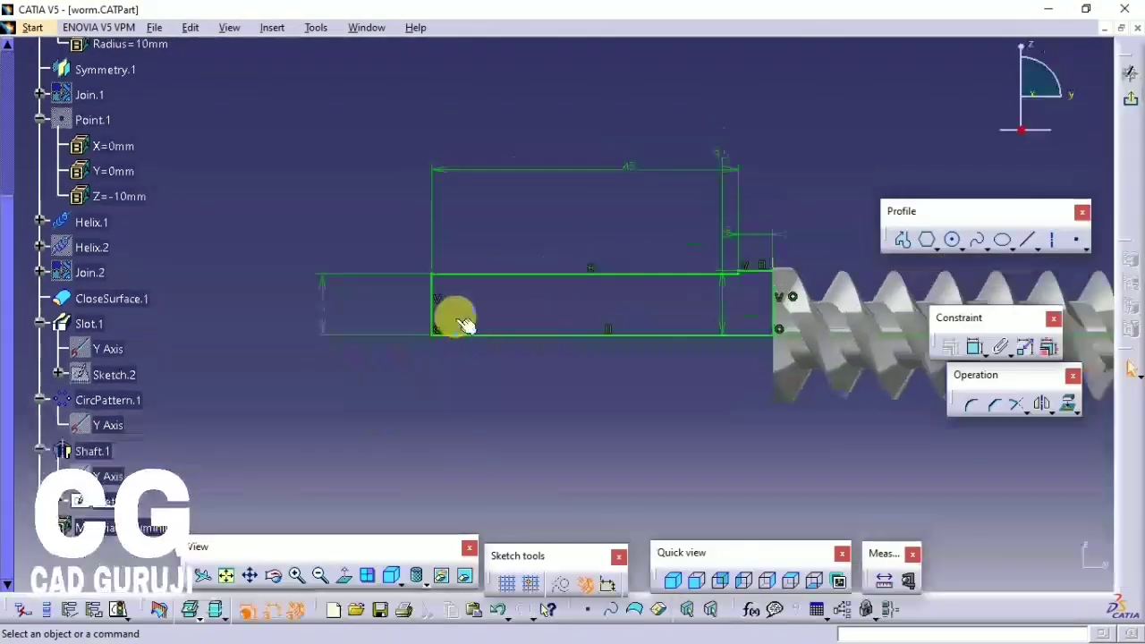
left_click(904, 241)
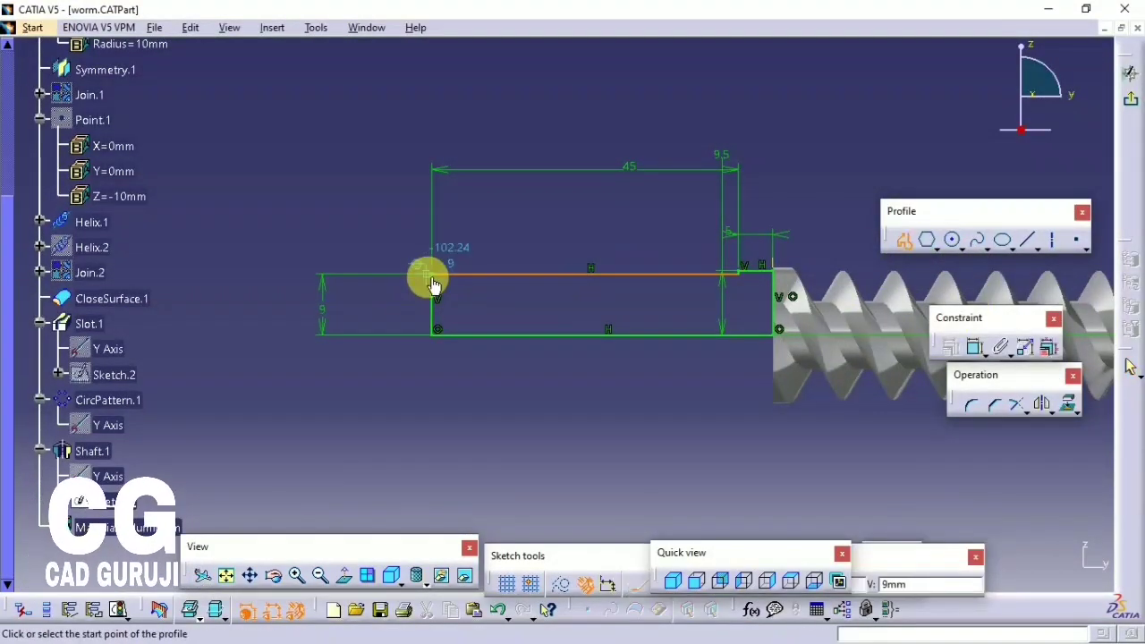
left_click(431, 279)
left_click(905, 240)
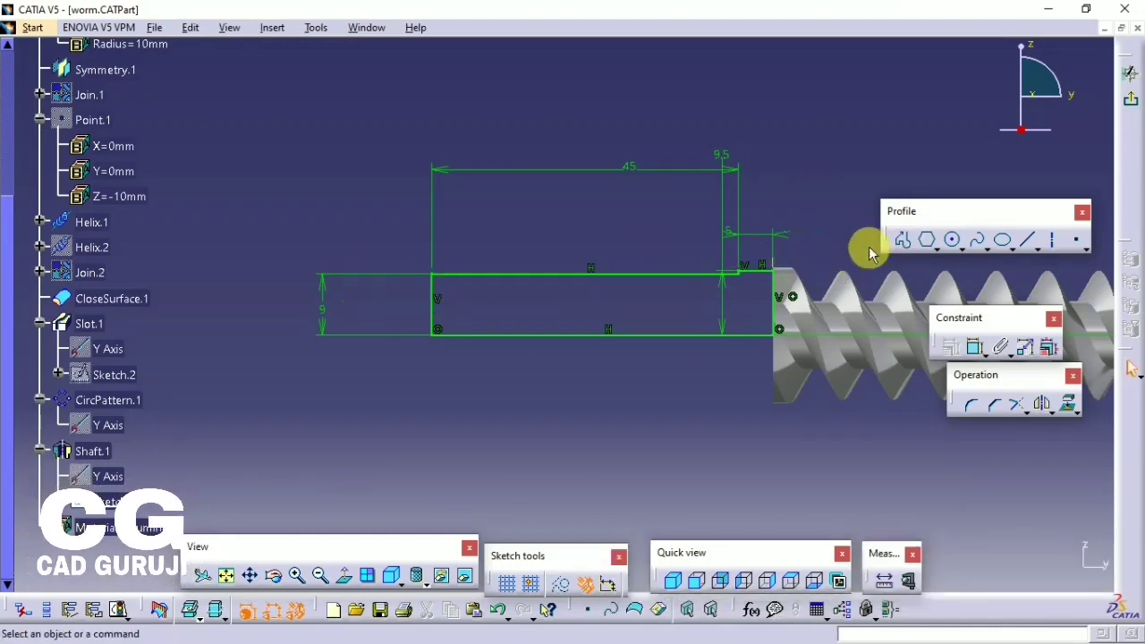
left_click(433, 276)
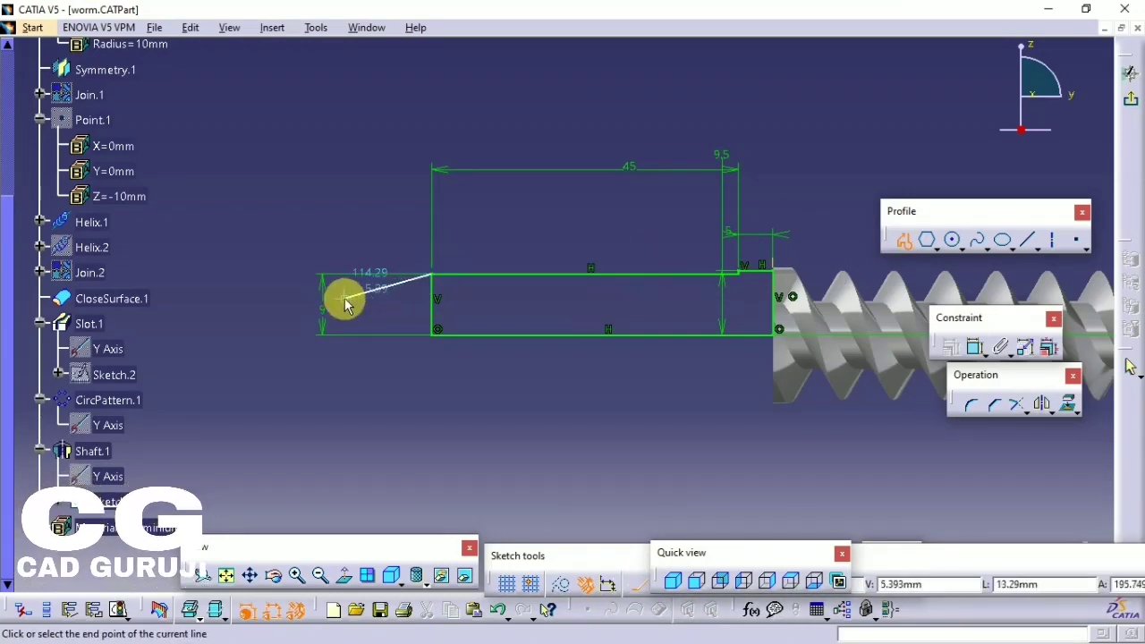
left_click(345, 331)
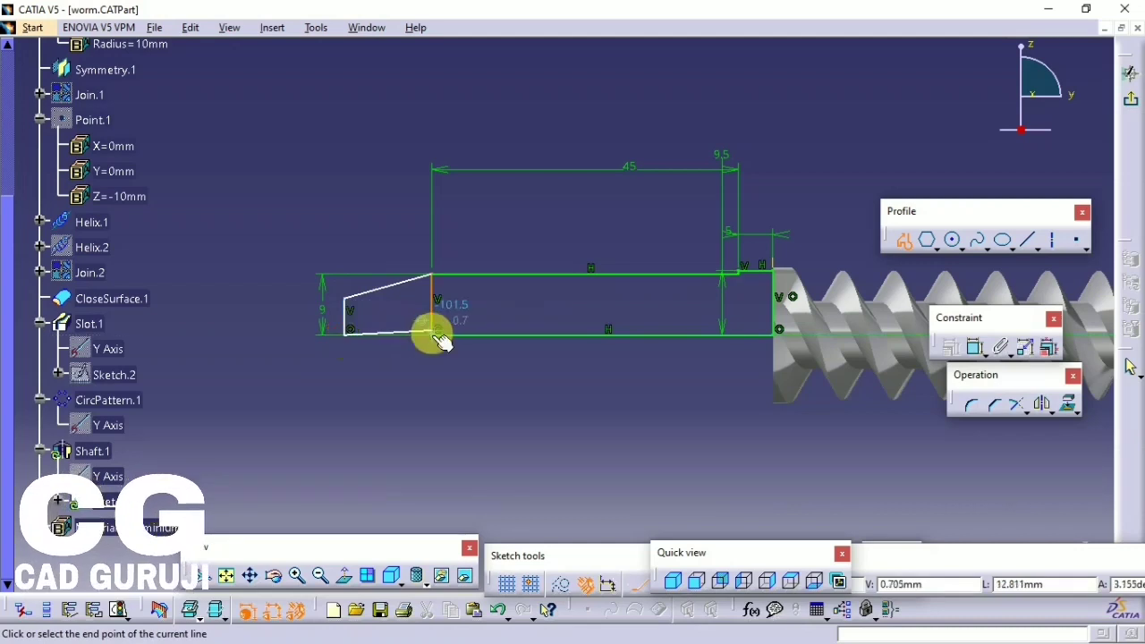
left_click(436, 333)
left_click(905, 240)
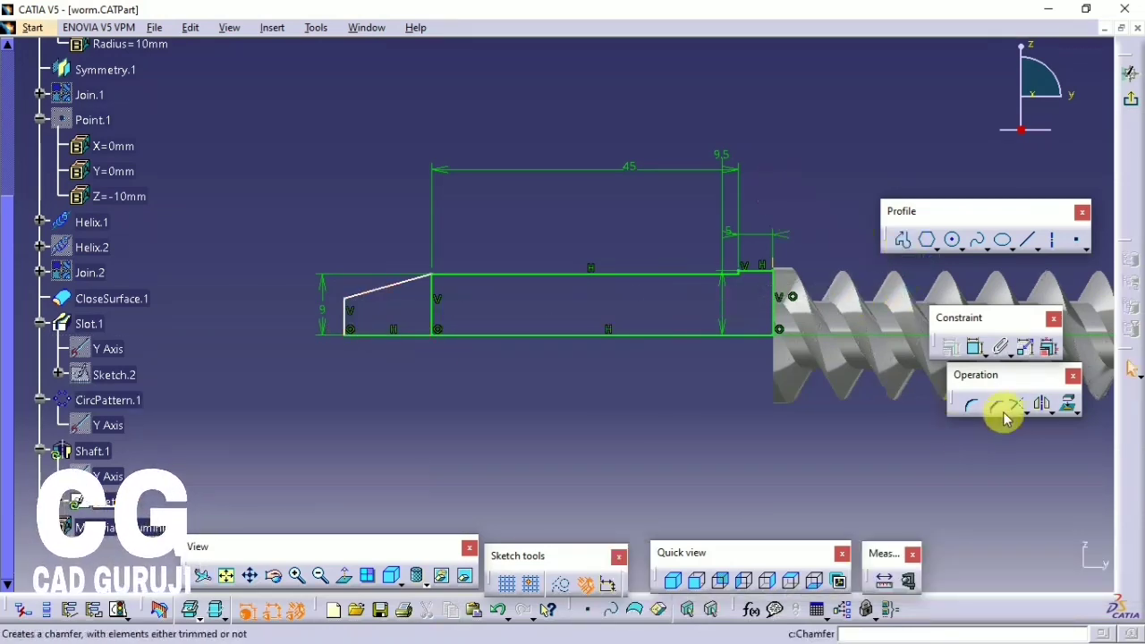
left_click(435, 309)
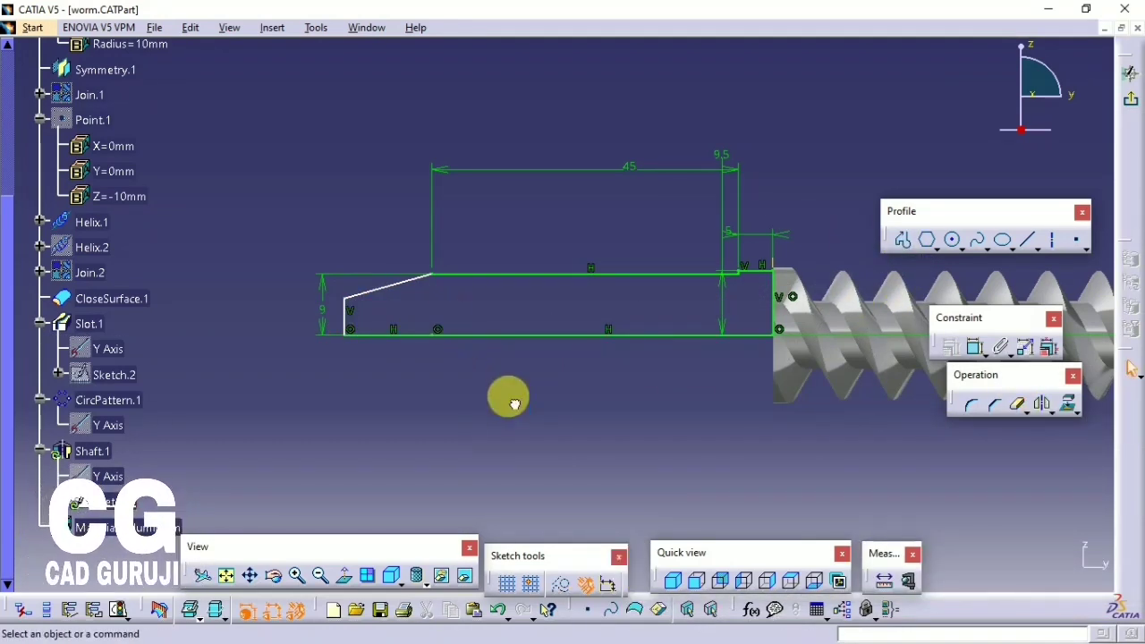
- Dimension the chamfer line to 9 and the top-left dimension to 8
left_click(975, 347)
left_click(345, 308)
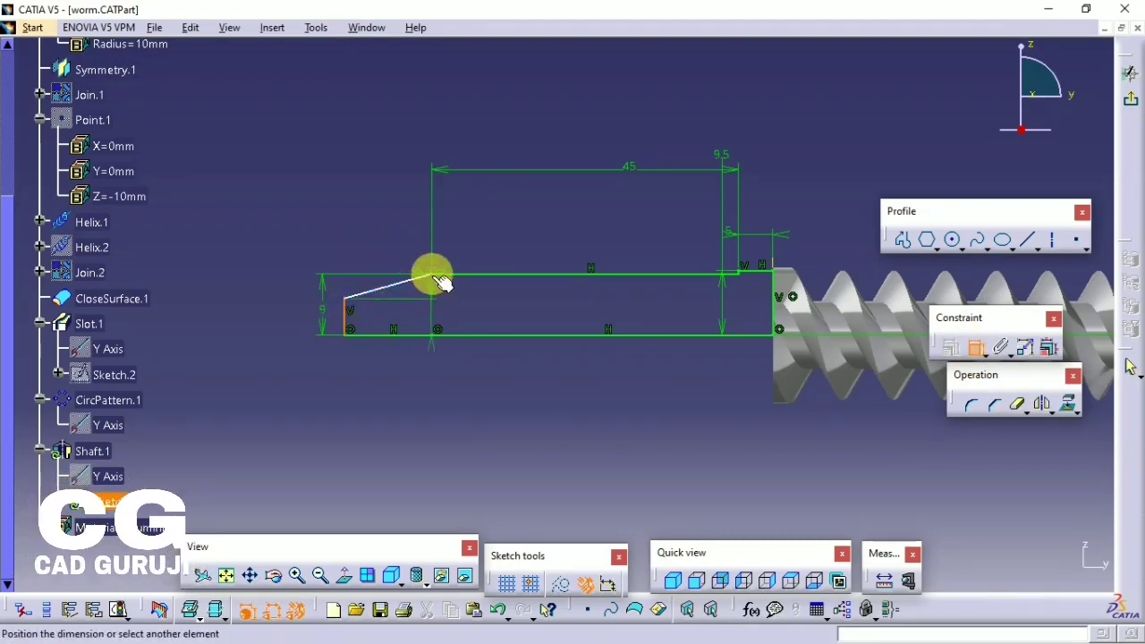
double_click(390, 205)
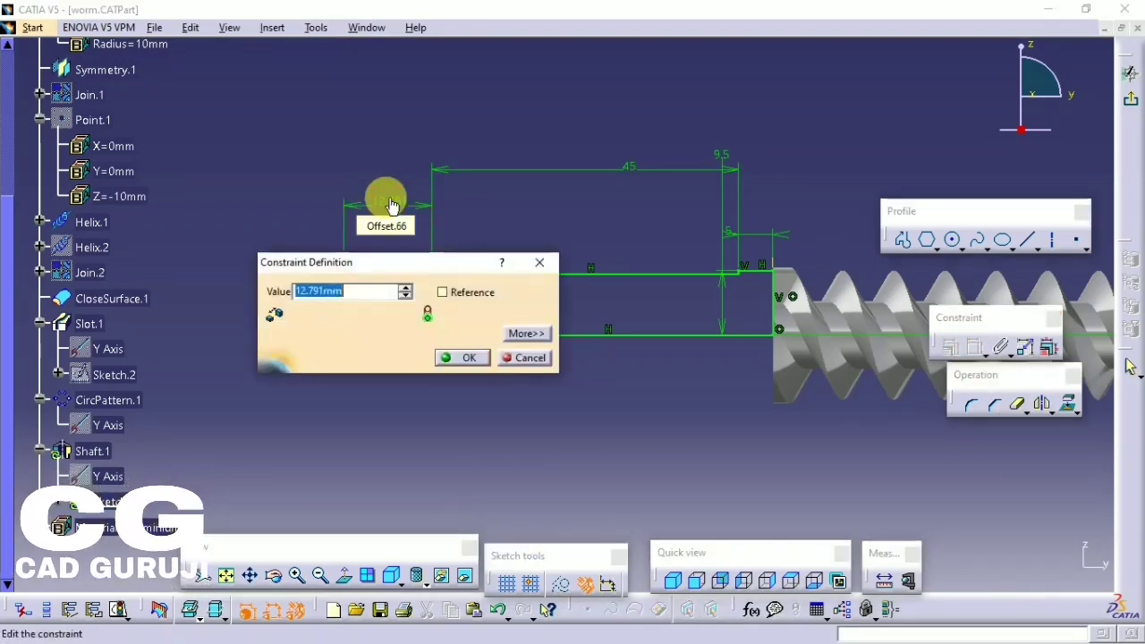
type("9")
key("Return")
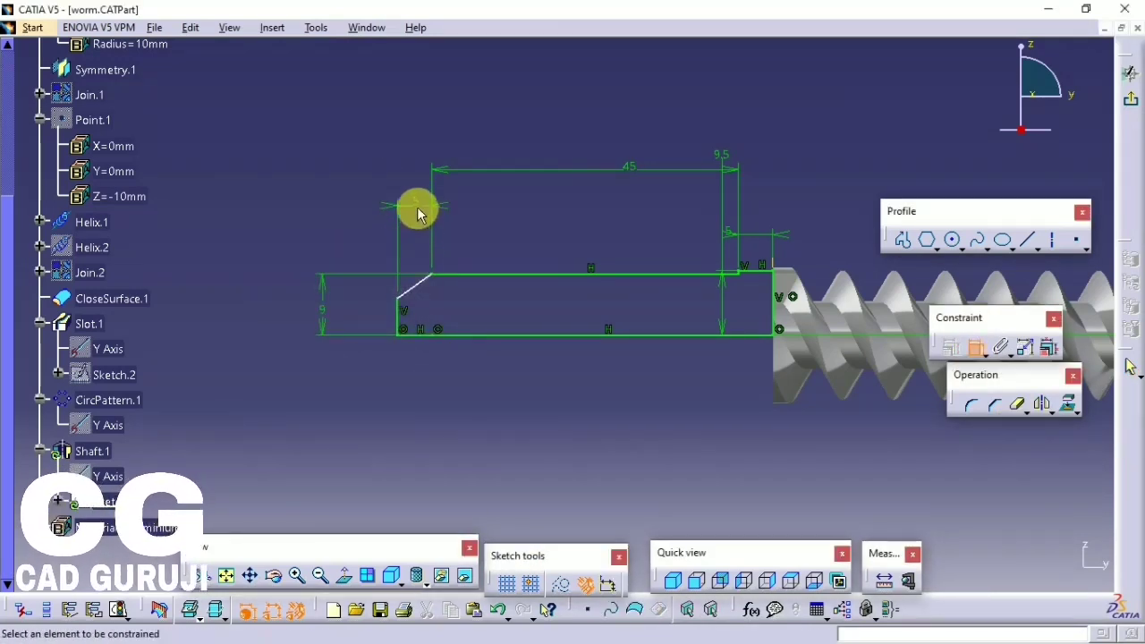
double_click(419, 210)
type("8")
key("Return")
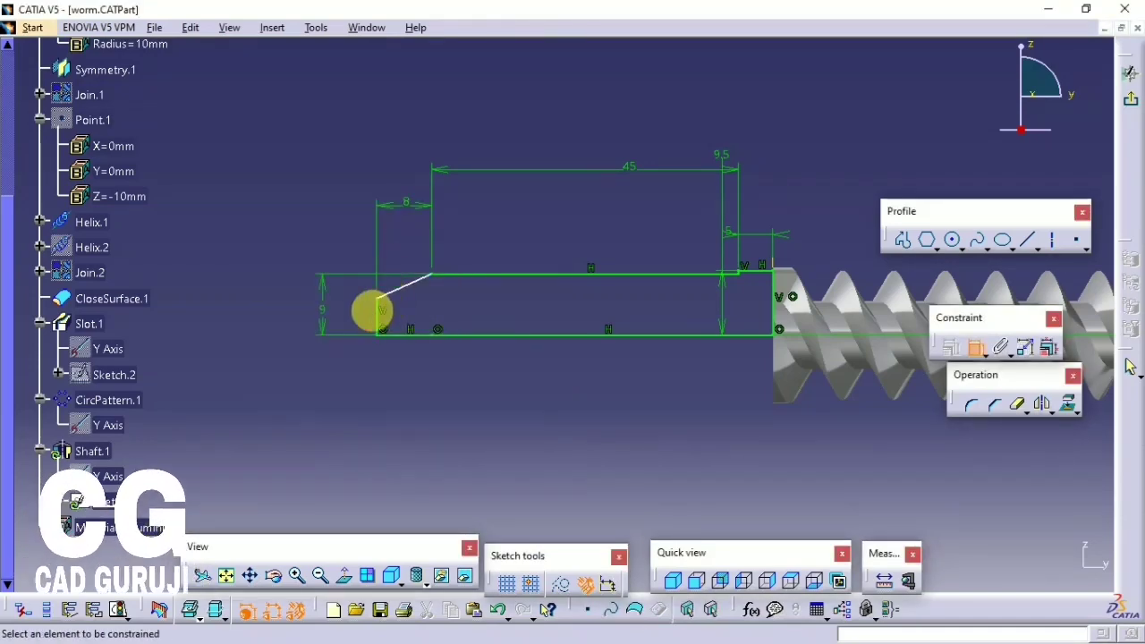
- Dimension the short left vertical line at 2.5 and confirm the top-left dimension
left_click(374, 314)
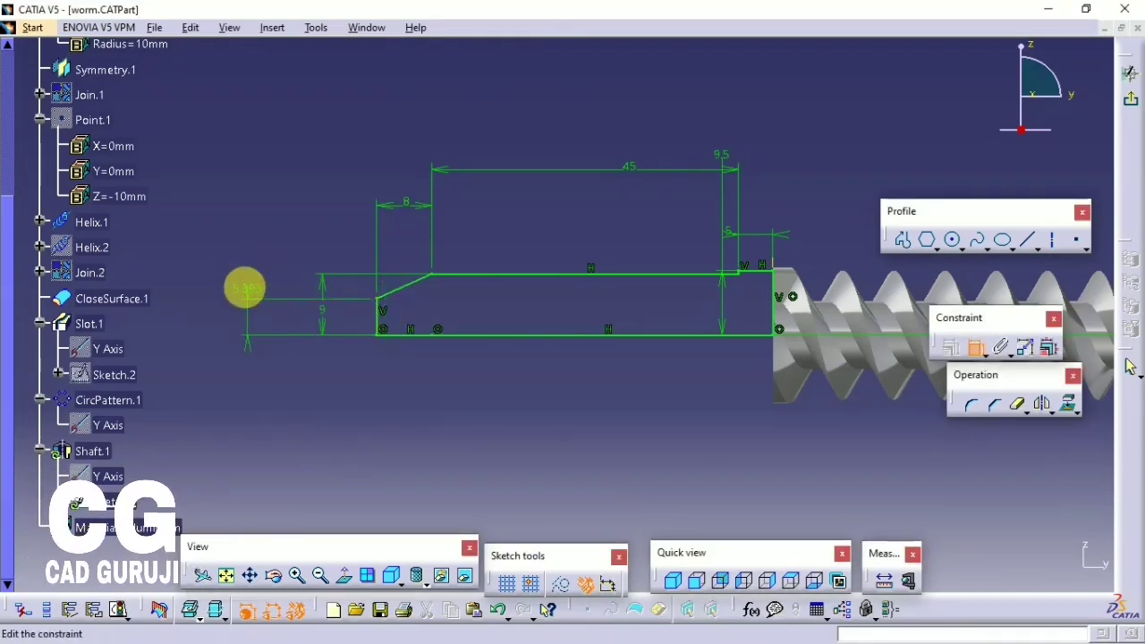
double_click(246, 287)
type("5")
key("Return")
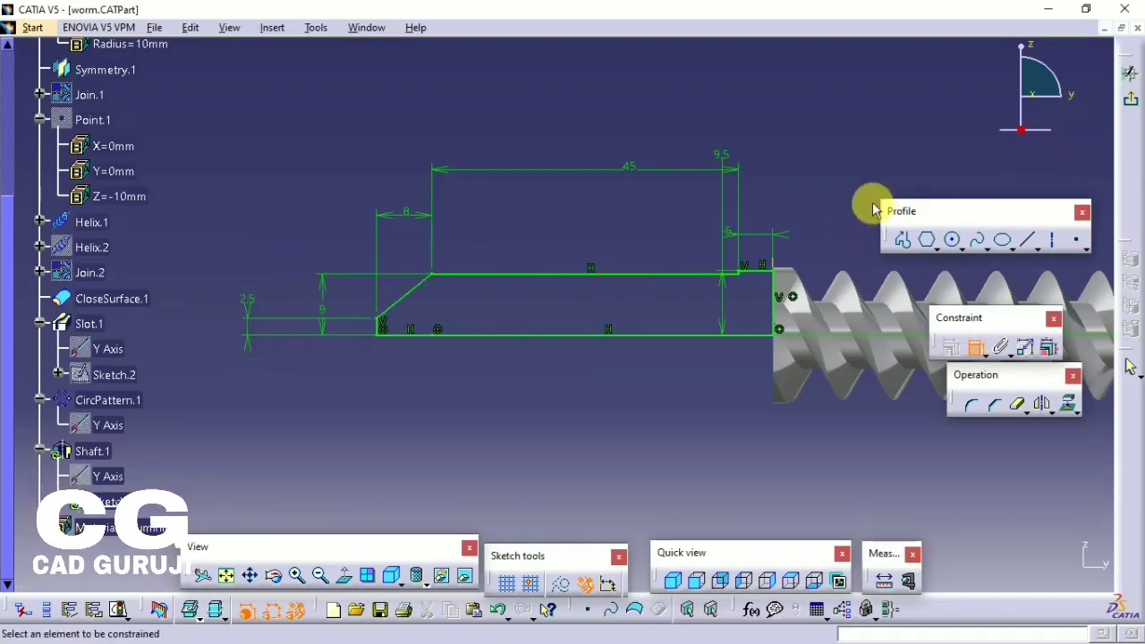
double_click(407, 217)
key("Return")
- Exit the sketch, recheck the Length.67 dimension, and view the conical tip
left_click(1130, 73)
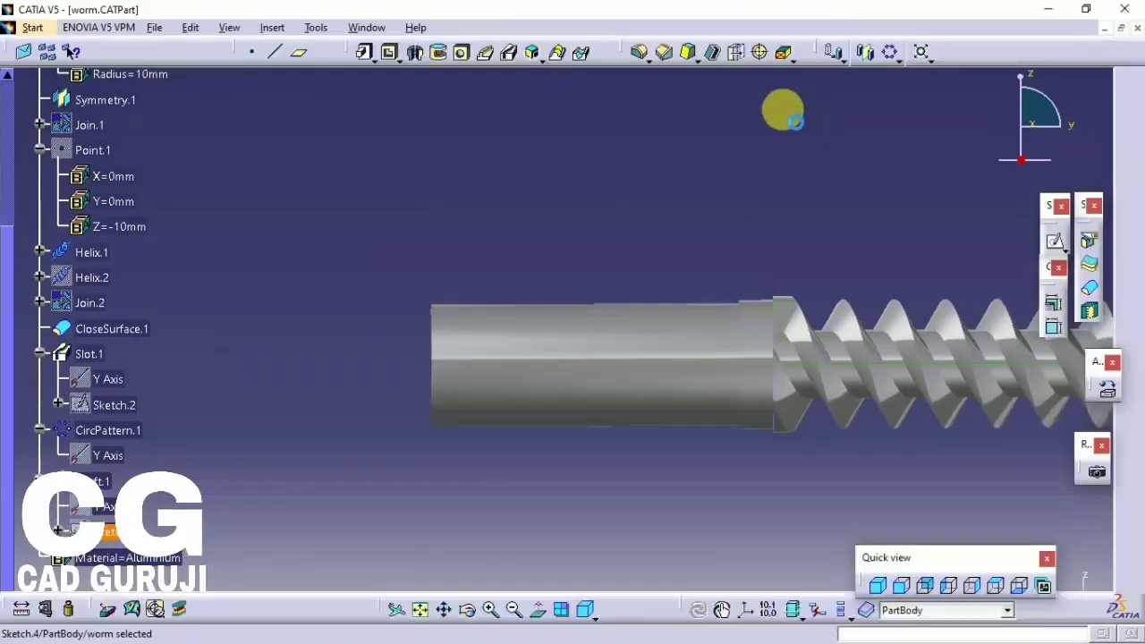
mouse_move(795, 121)
middle_mouse_down()
mouse_move(698, 205)
mouse_move(707, 225)
mouse_move(522, 334)
mouse_move(569, 369)
mouse_move(556, 286)
middle_mouse_up()
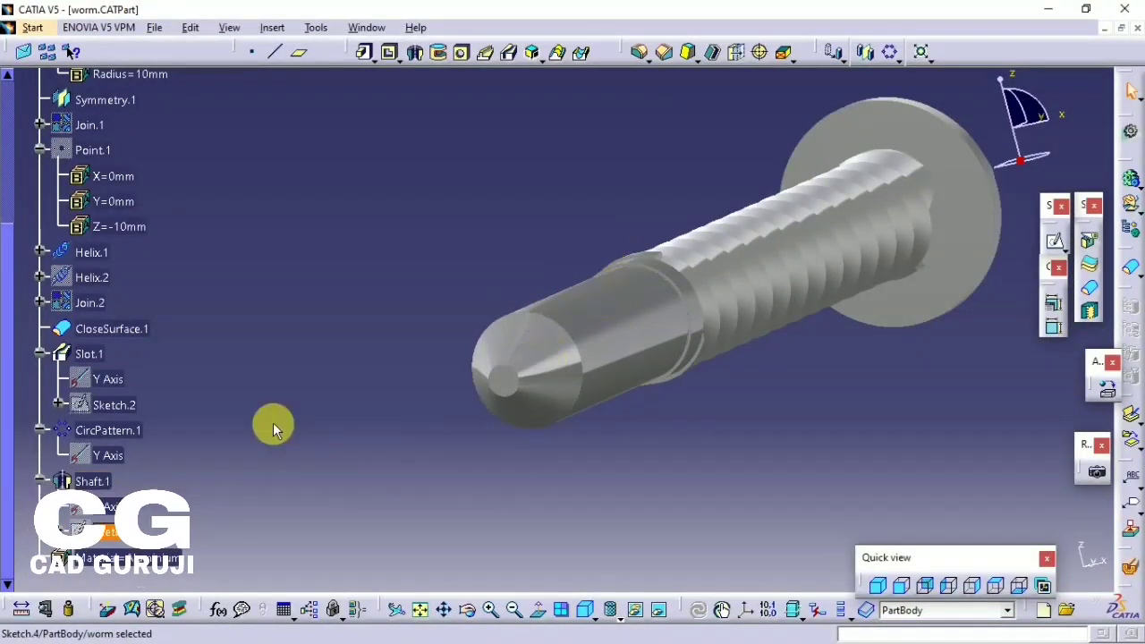
double_click(105, 532)
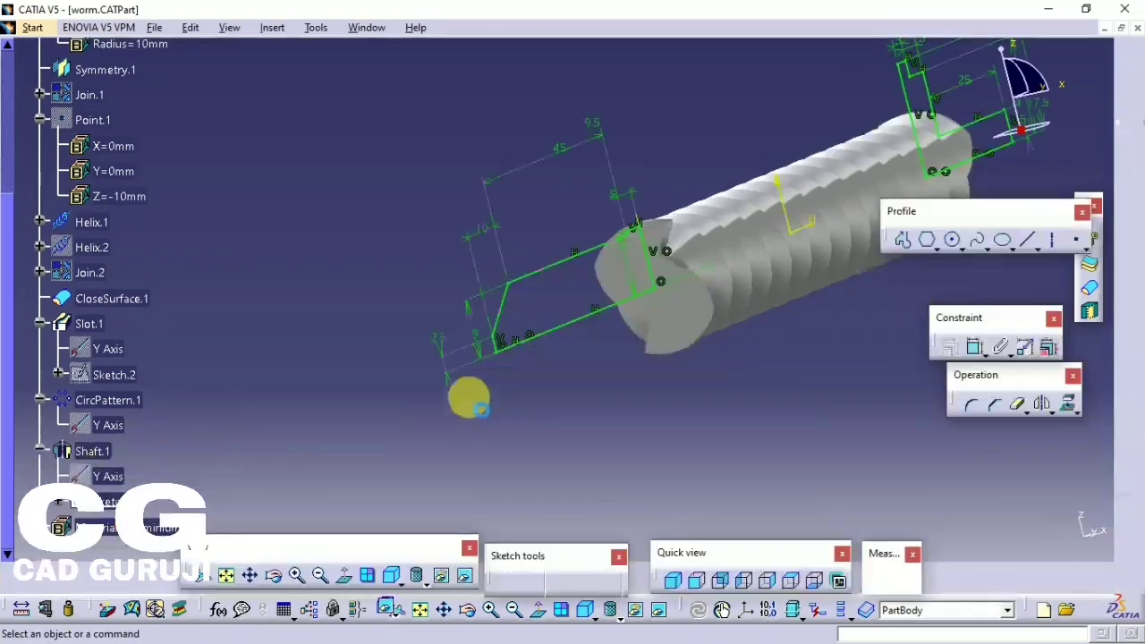
left_click(271, 334)
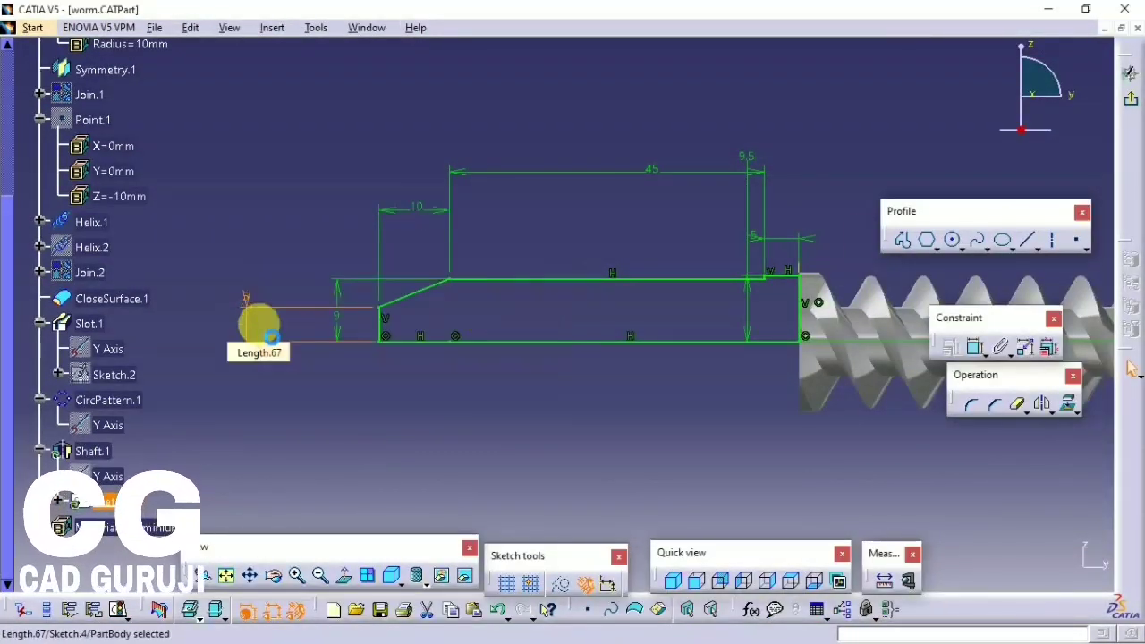
left_click(1132, 103)
mouse_move(456, 409)
middle_mouse_down()
mouse_move(531, 384)
mouse_move(565, 447)
middle_mouse_up()
- Start Sketch.5 on the tip face and draw the flat-sided line profile
left_click(1055, 243)
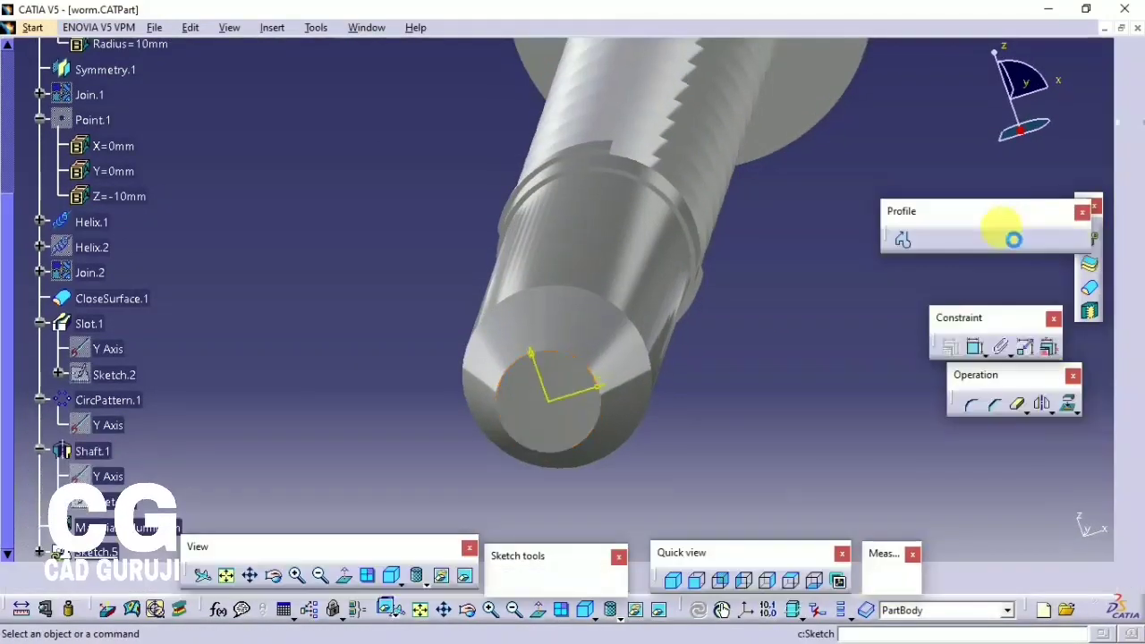
left_click(905, 241)
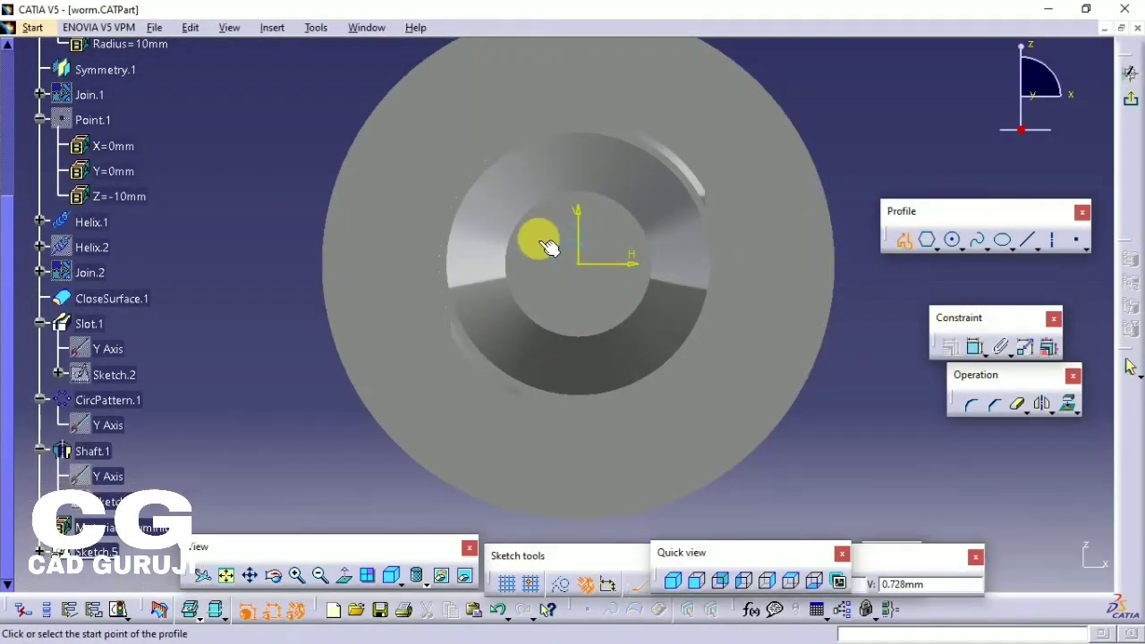
left_click(585, 209)
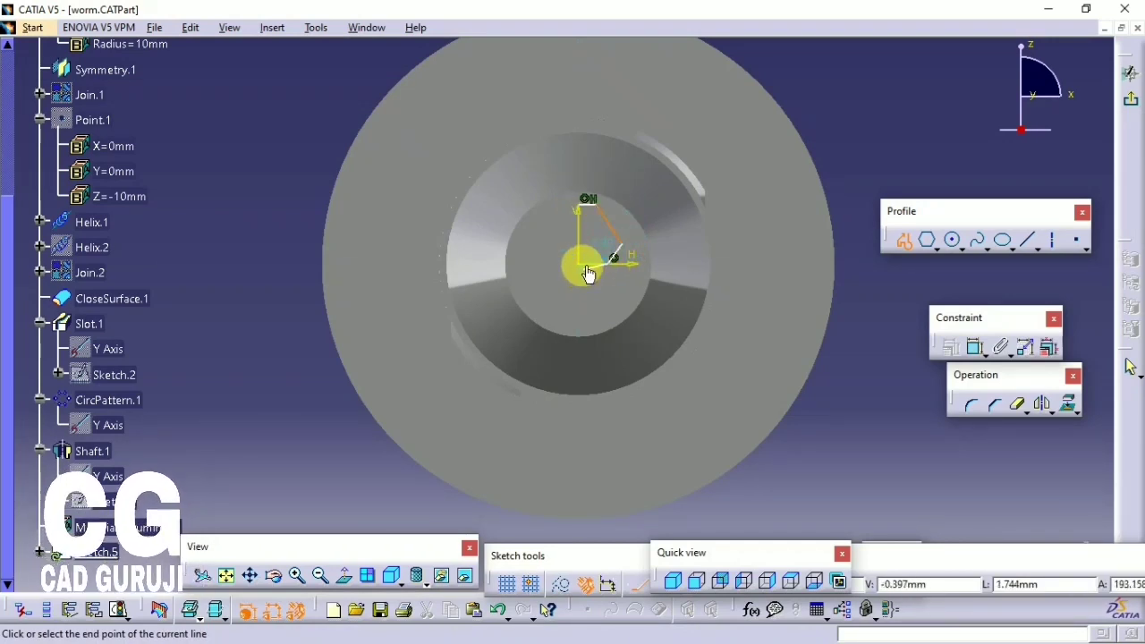
left_click(901, 241)
mouse_move(587, 281)
middle_mouse_down("ctrl")
mouse_move(626, 243)
mouse_move(549, 299)
mouse_move(542, 256)
middle_mouse_up("ctrl")
right_click(628, 256)
key("Escape")
- Delete the extra coincidence constraint, exit the sketch, and create a 20 mm deep pocket
right_click(529, 262)
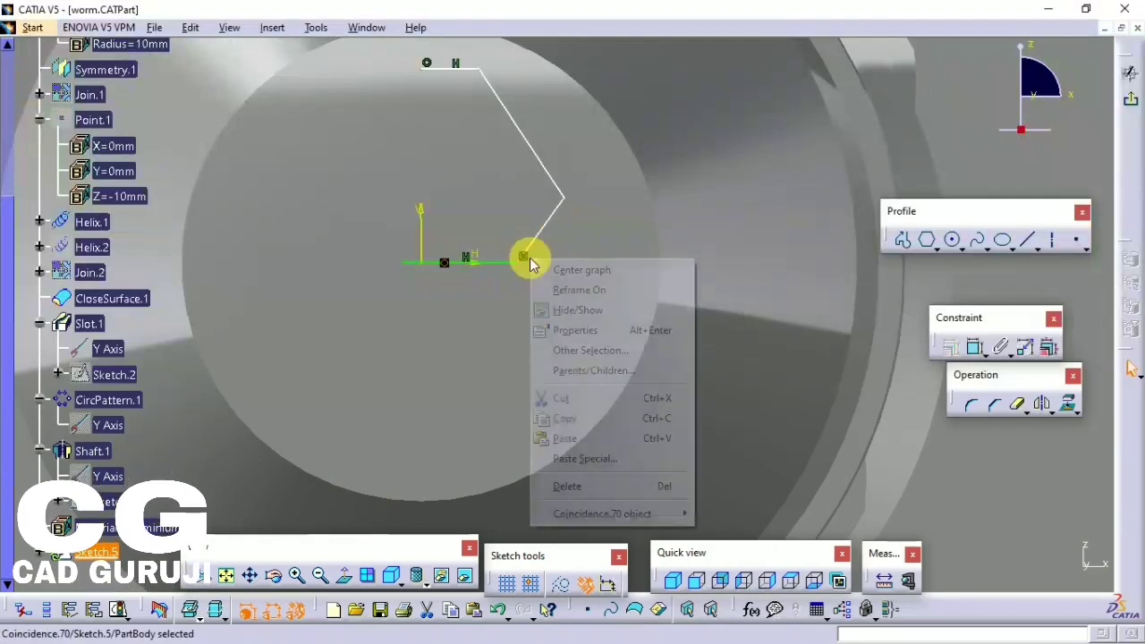
left_click(566, 485)
left_click(344, 582)
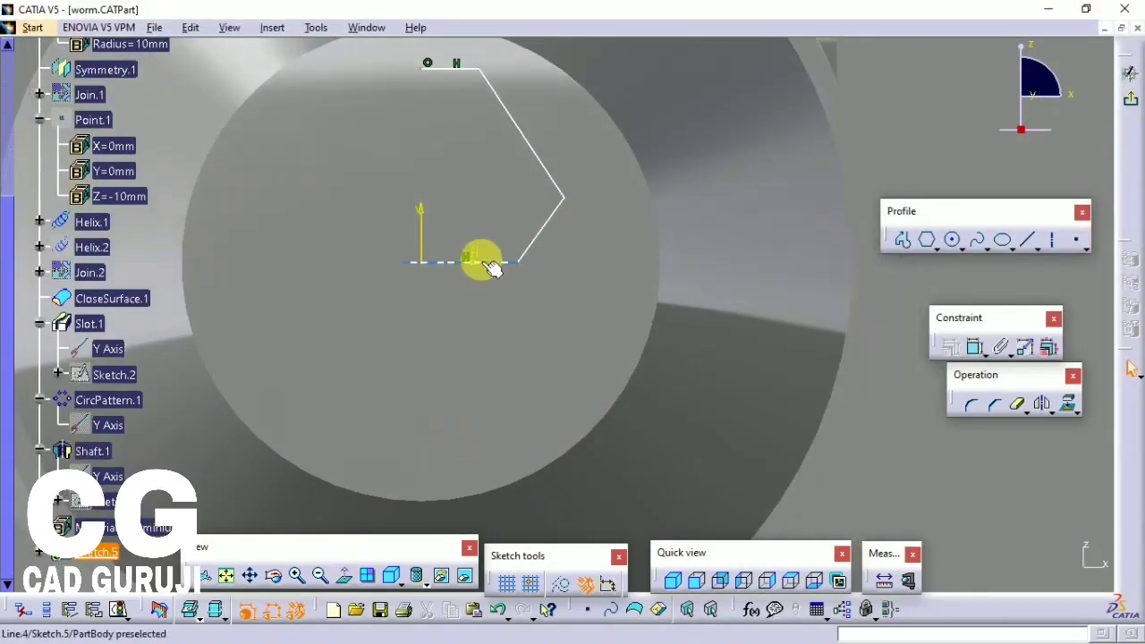
left_click(489, 317)
middle_click_drag(489, 319, 589, 348, "ctrl")
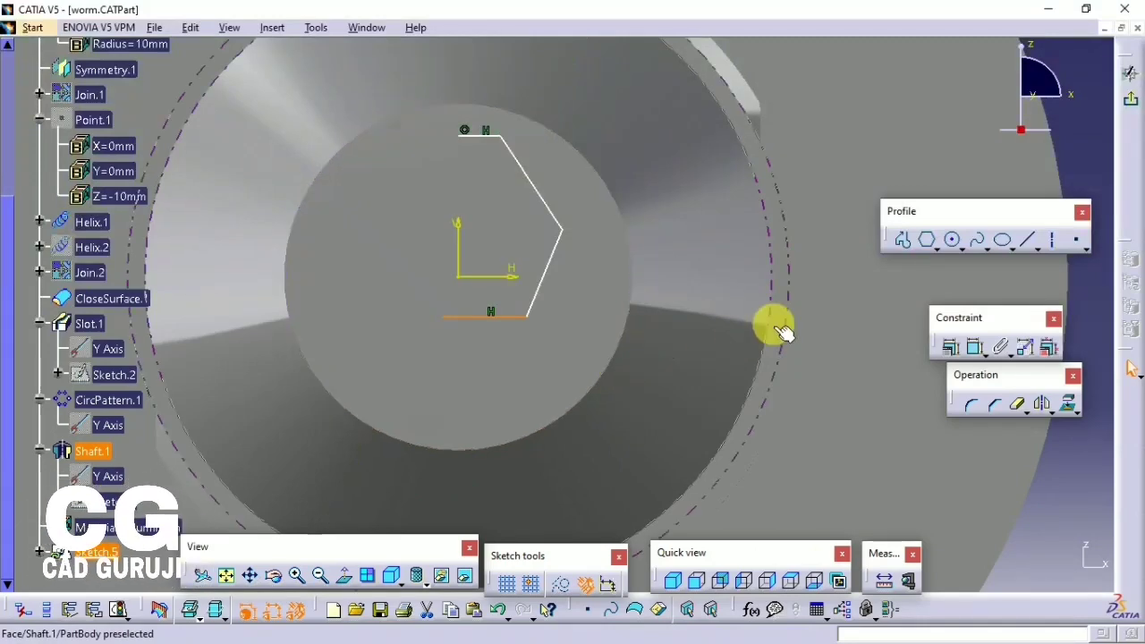
left_click(1130, 74)
left_click(390, 52)
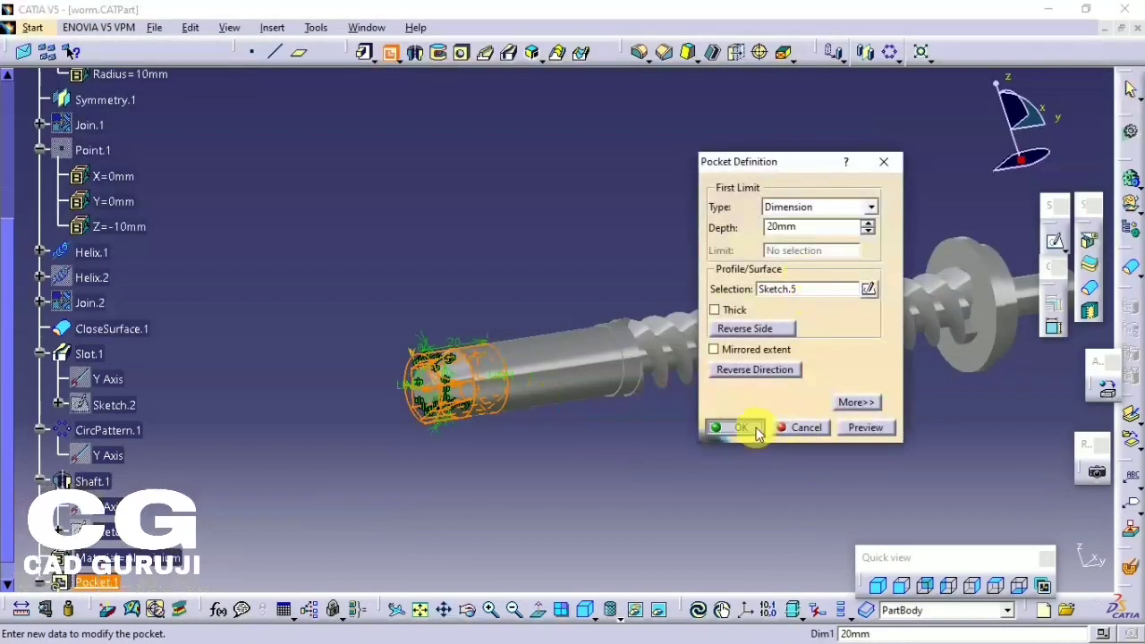
- Confirm the 20 mm pocket on the worm tip, inspect the flat faces, and save the worm part
left_click(742, 428)
mouse_move(826, 416)
middle_mouse_down()
mouse_move(686, 398)
mouse_move(698, 350)
middle_mouse_up()
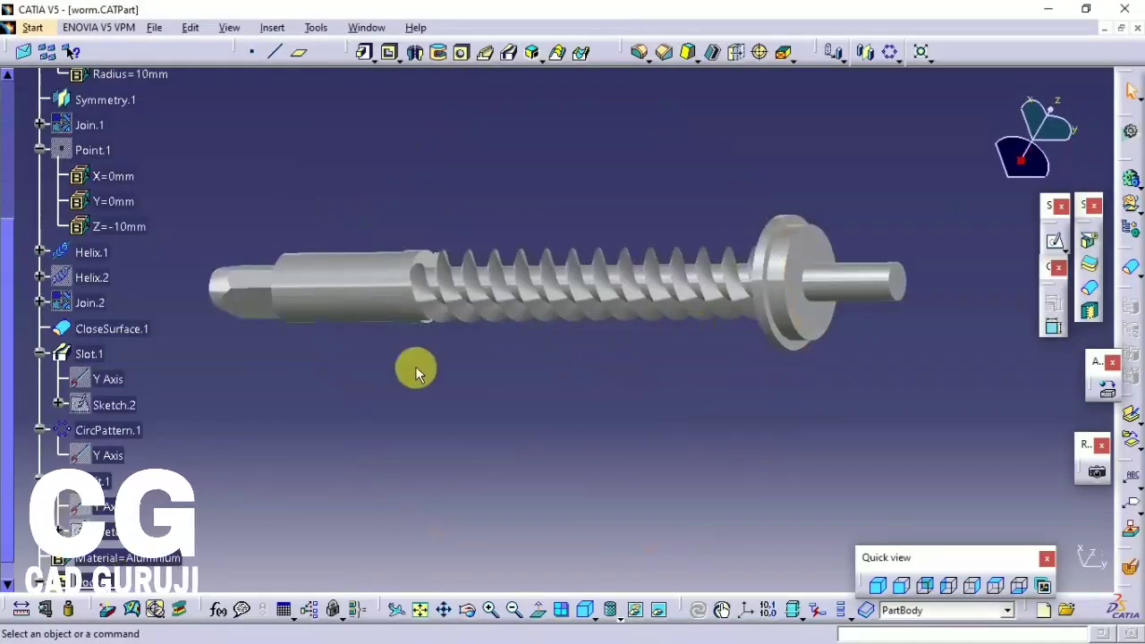
mouse_move(415, 365)
middle_mouse_down()
mouse_move(592, 358)
mouse_move(581, 408)
mouse_move(506, 378)
mouse_move(602, 329)
middle_mouse_up()
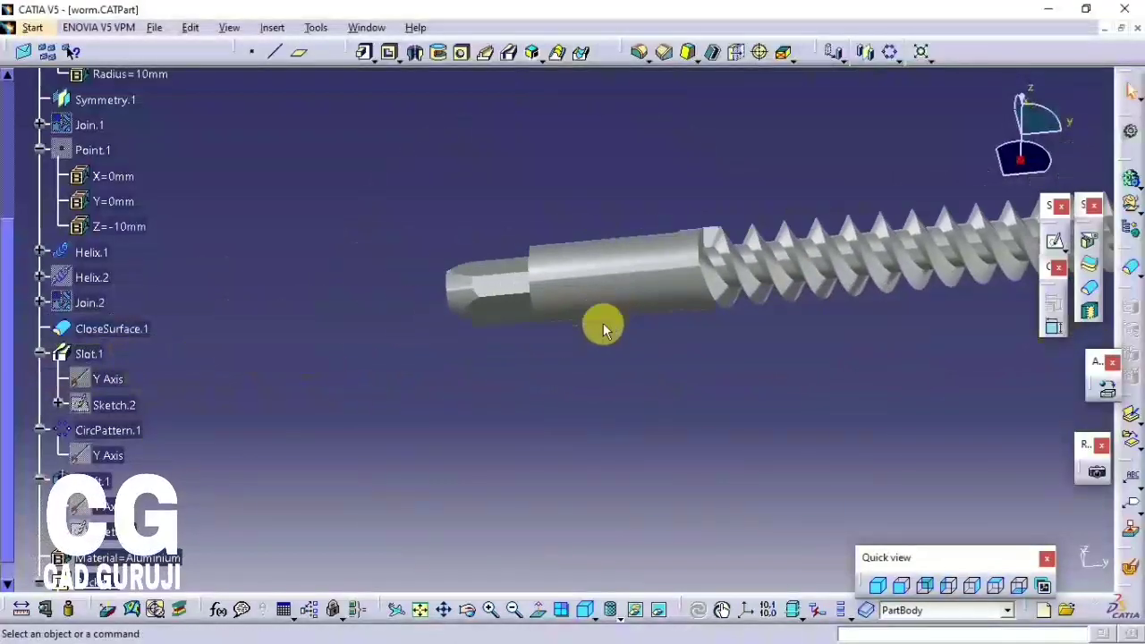
mouse_move(523, 352)
middle_mouse_down()
mouse_move(522, 424)
mouse_move(542, 263)
middle_mouse_up()
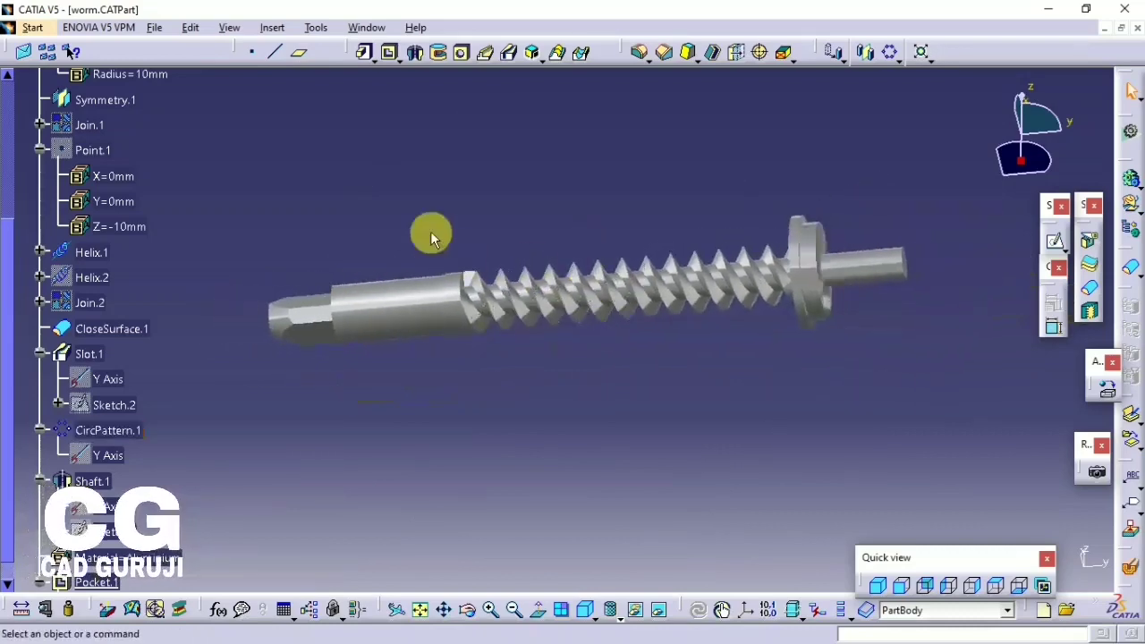
mouse_move(429, 235)
middle_mouse_down()
mouse_move(494, 302)
mouse_move(414, 261)
middle_mouse_up()
key("ctrl+s")
type("wheat grinding machine")
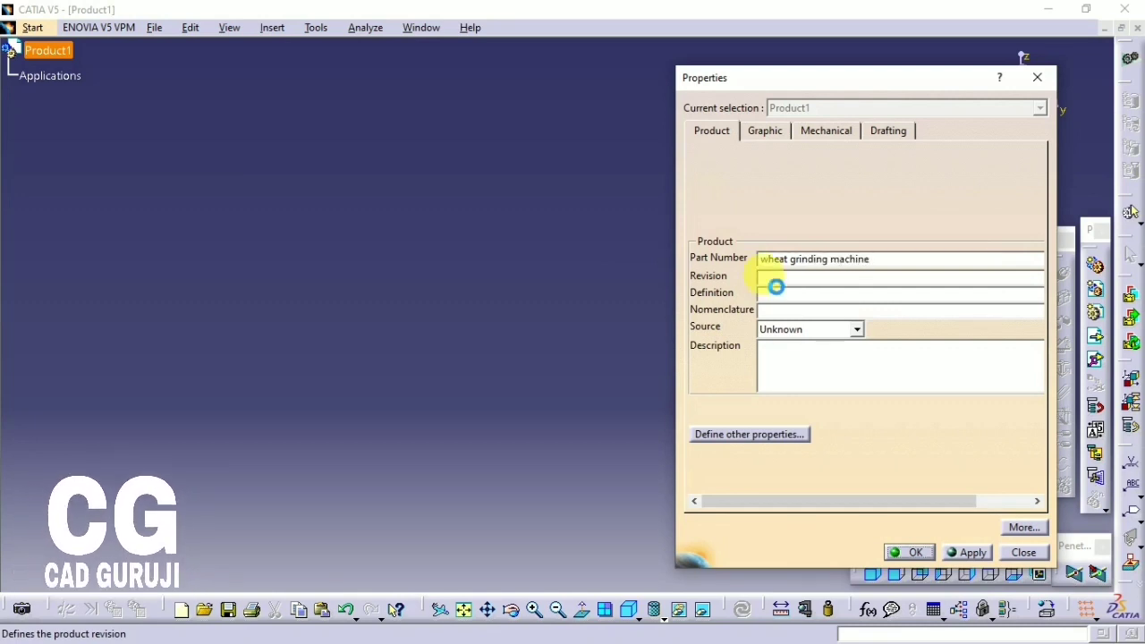
- Confirm 'wheat grinding machine' as the new product's part number
key("Return")
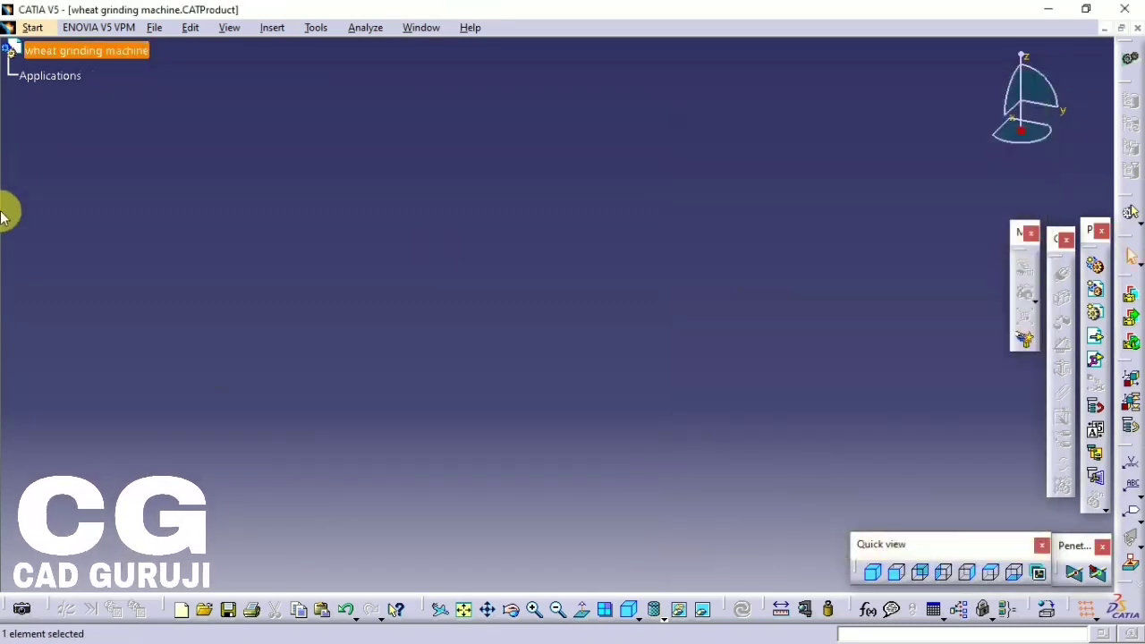
- Insert main_body.CATPart into the assembly as an existing component
left_click(1100, 340)
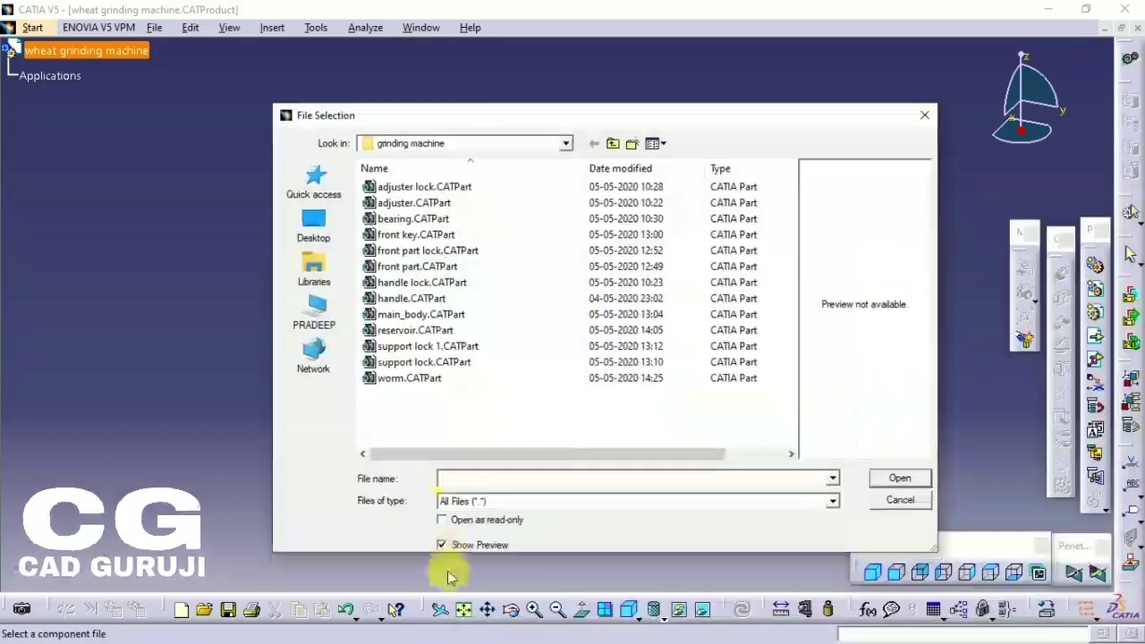
left_click(464, 361)
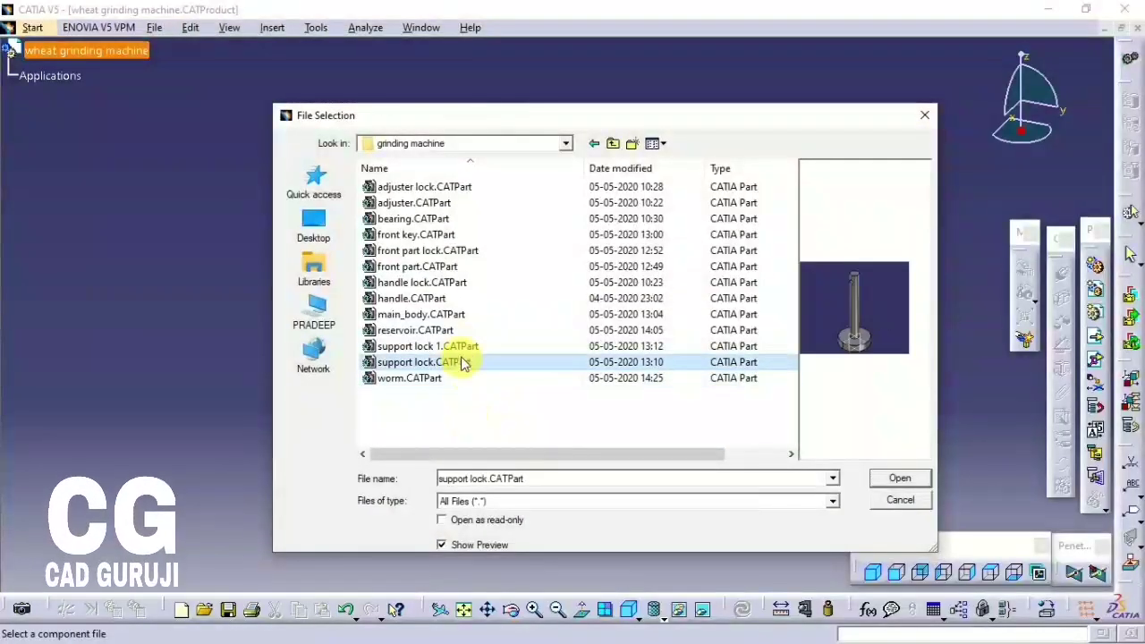
left_click(439, 330)
left_click(429, 186)
left_click(440, 314)
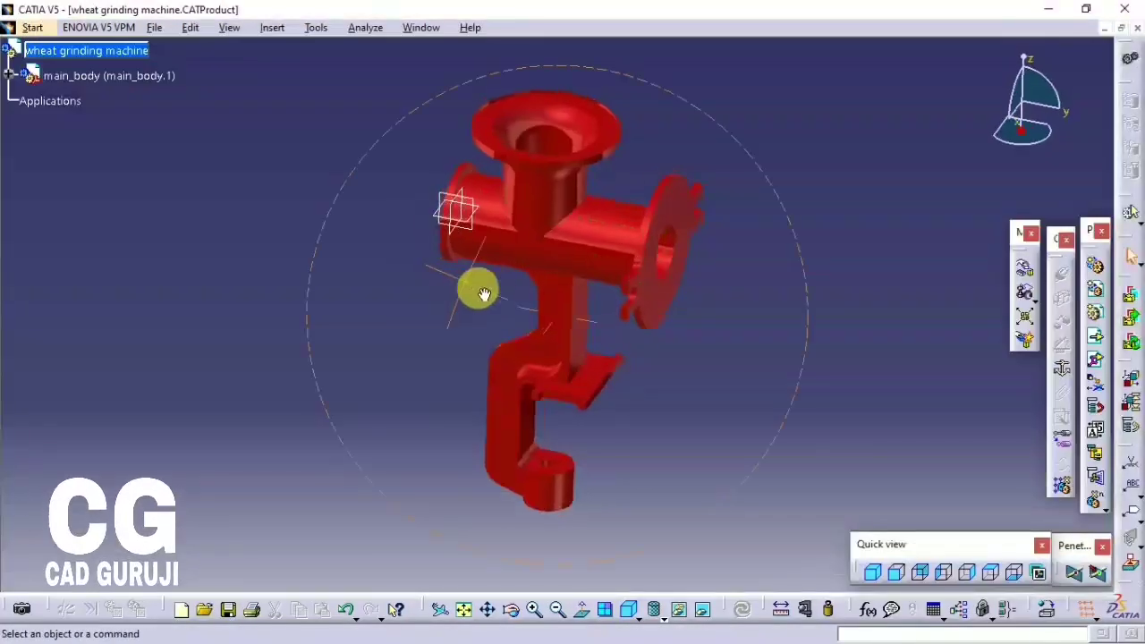
middle_click_drag(483, 294, 886, 301)
- Choose bearing.CATPart as the next existing component to insert
left_click(1095, 334)
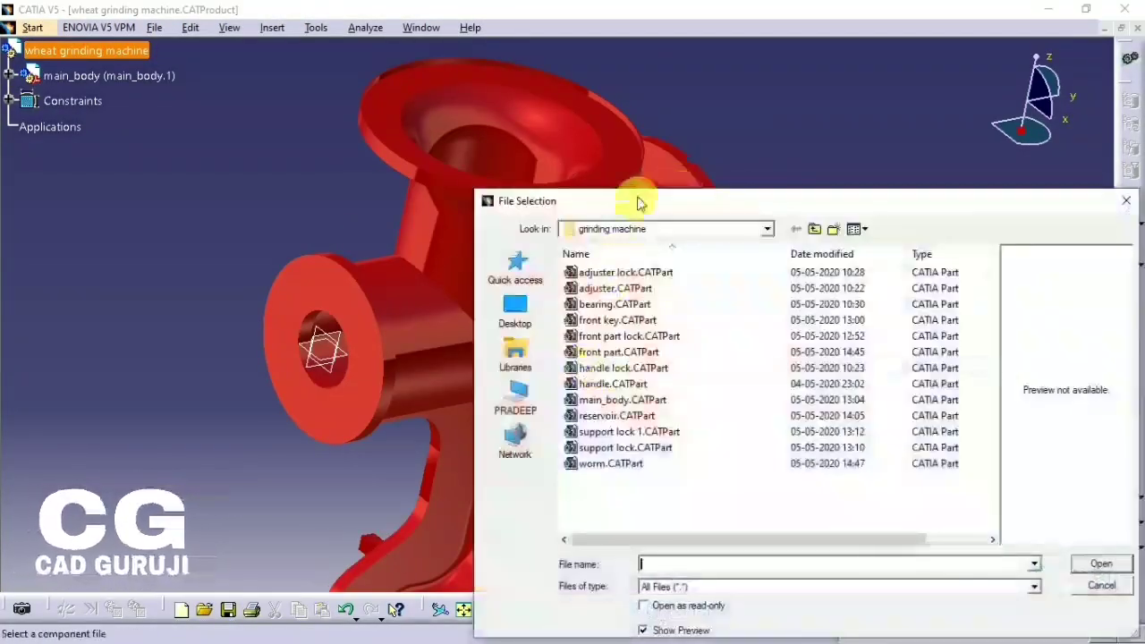
left_click_drag(637, 202, 570, 116)
type("b")
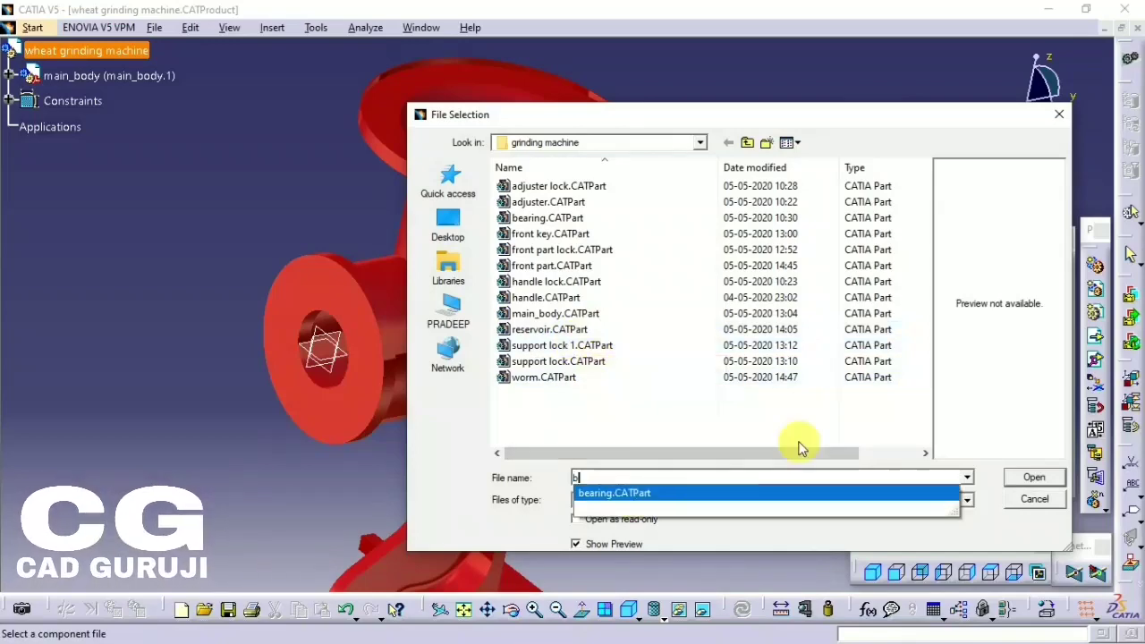
left_click(715, 493)
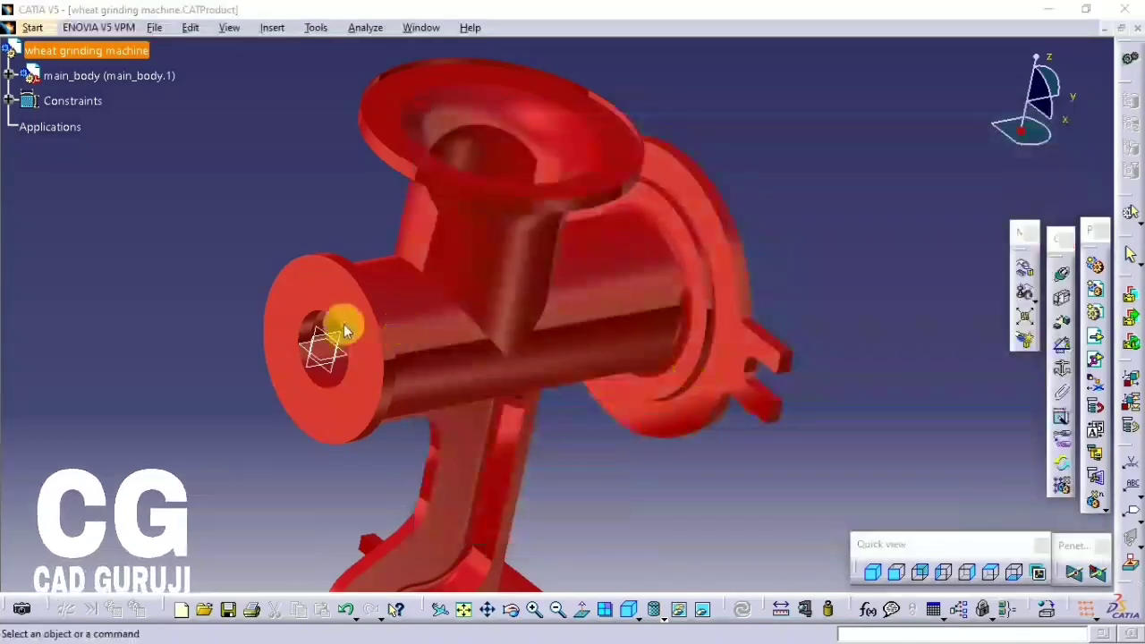
- Insert the bearing and make its axis coincide with the main body's hole axis
left_click(1033, 477)
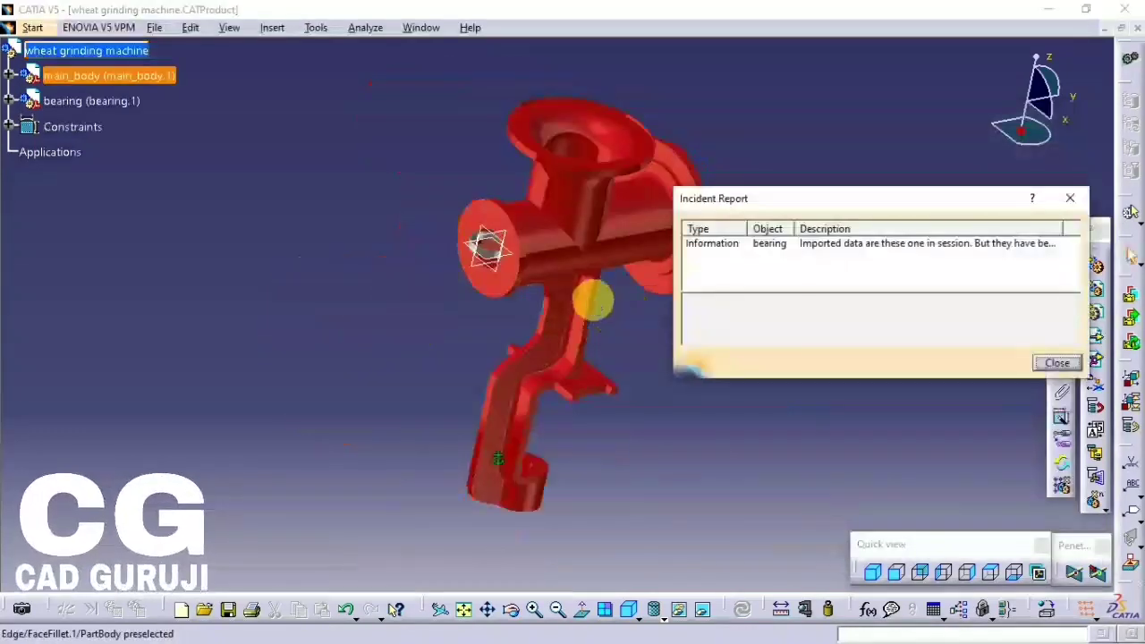
middle_click_drag(592, 301, 825, 227)
left_click(1070, 197)
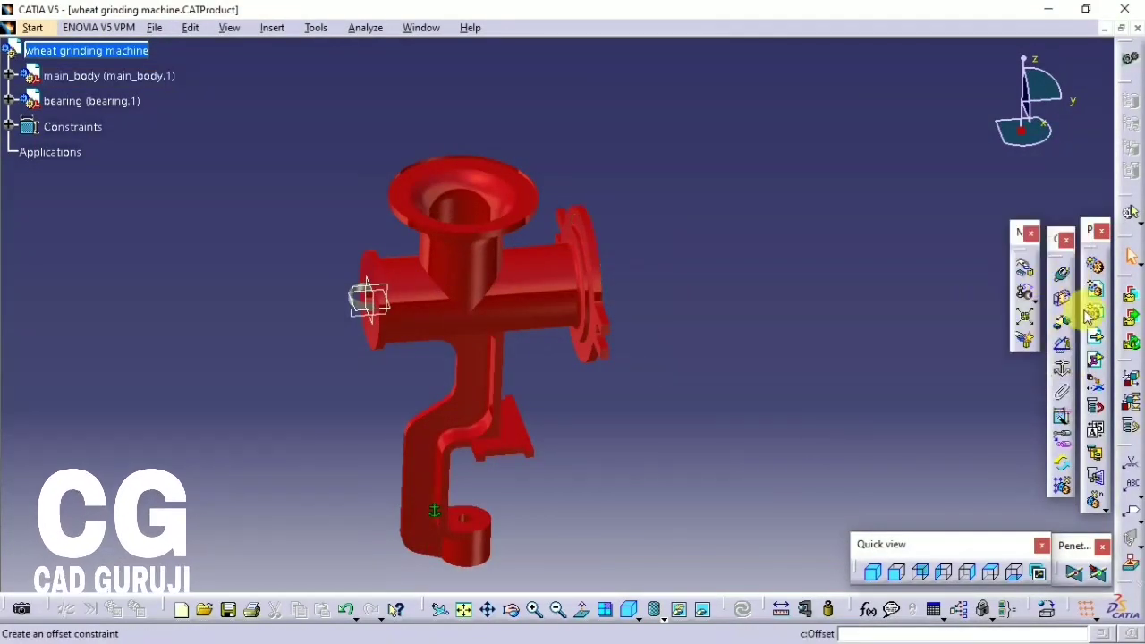
left_click(1064, 278)
mouse_move(675, 322)
middle_mouse_down()
mouse_move(690, 419)
mouse_move(768, 341)
mouse_move(600, 173)
mouse_move(634, 187)
mouse_move(468, 253)
middle_mouse_up()
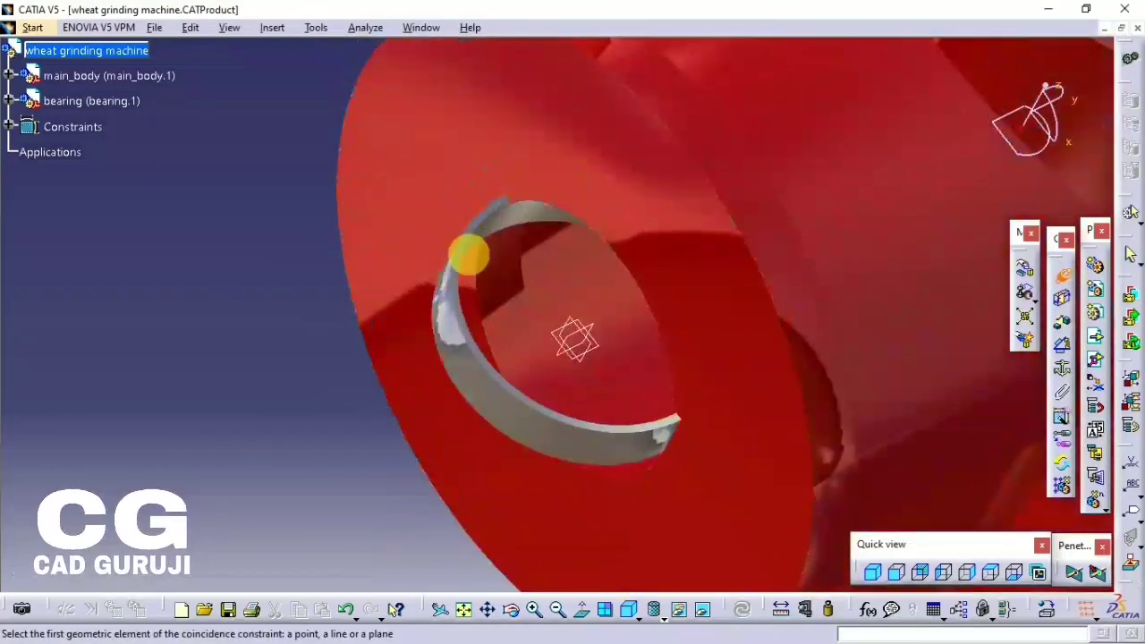
left_click(476, 380)
left_click(590, 322)
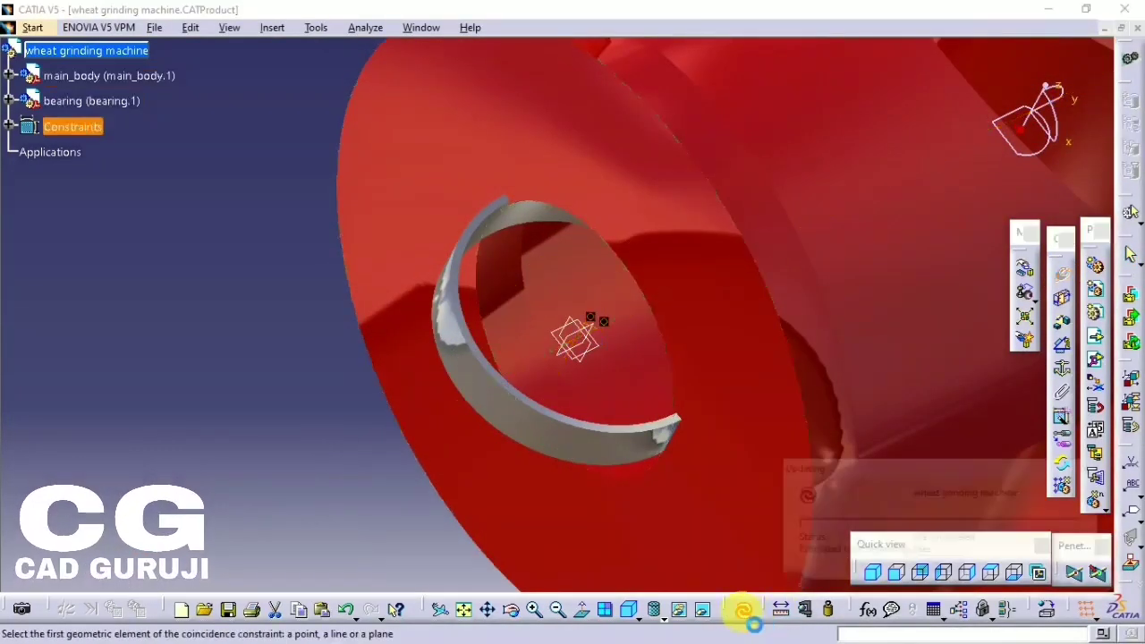
left_click(741, 609)
mouse_move(650, 497)
middle_mouse_down()
mouse_move(695, 434)
mouse_move(659, 421)
mouse_move(659, 383)
mouse_move(588, 286)
mouse_move(573, 233)
middle_mouse_up()
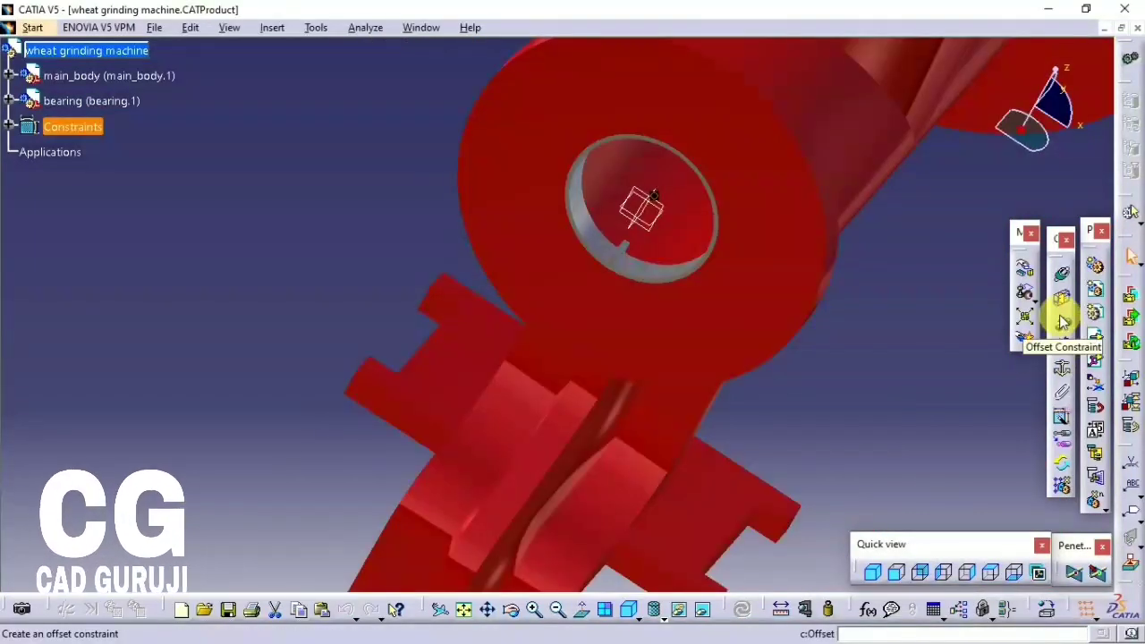
- Add a surface contact so the bearing seats into the main body's hole
left_click(1061, 302)
middle_click_drag(757, 288, 812, 166, "ctrl")
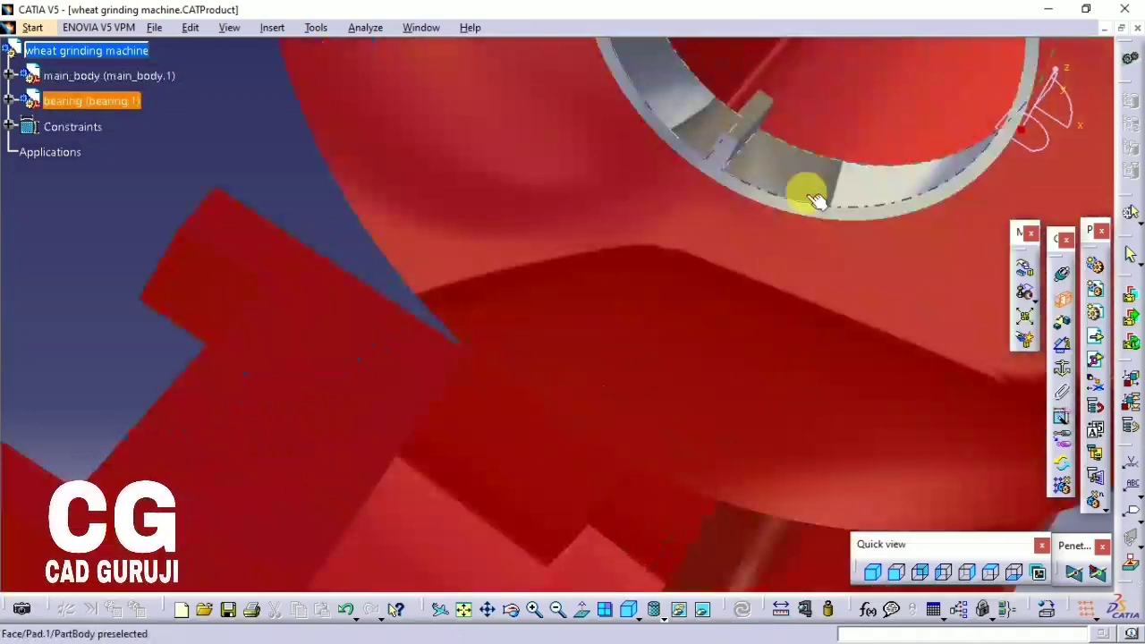
left_click(774, 308)
left_click(741, 609)
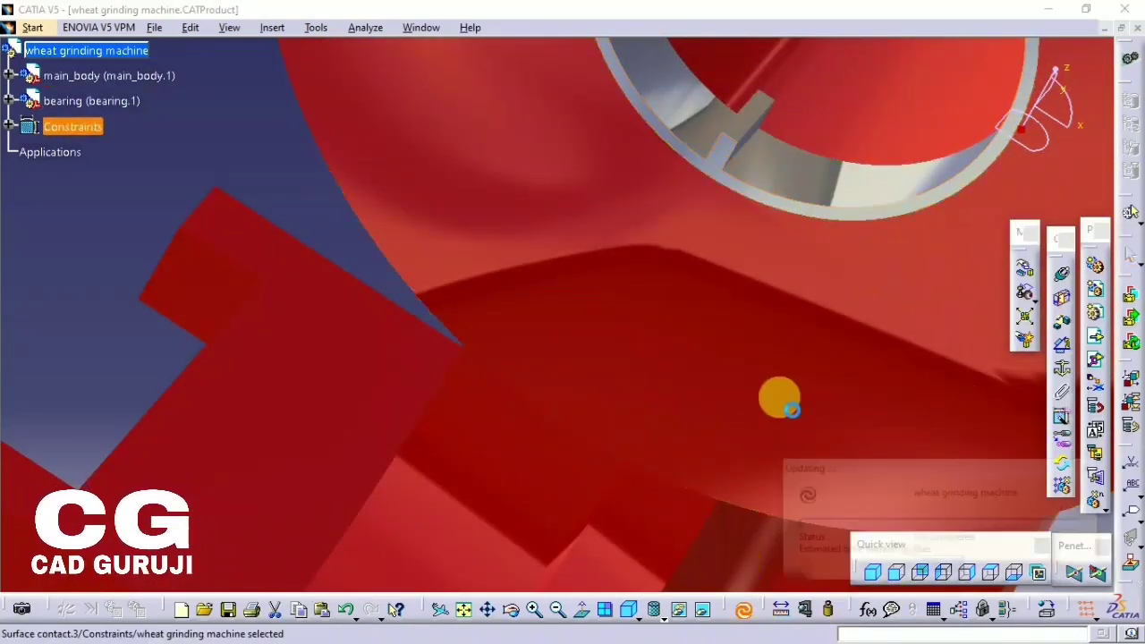
mouse_move(815, 429)
middle_mouse_down("ctrl")
mouse_move(710, 313)
mouse_move(426, 217)
middle_mouse_up("ctrl")
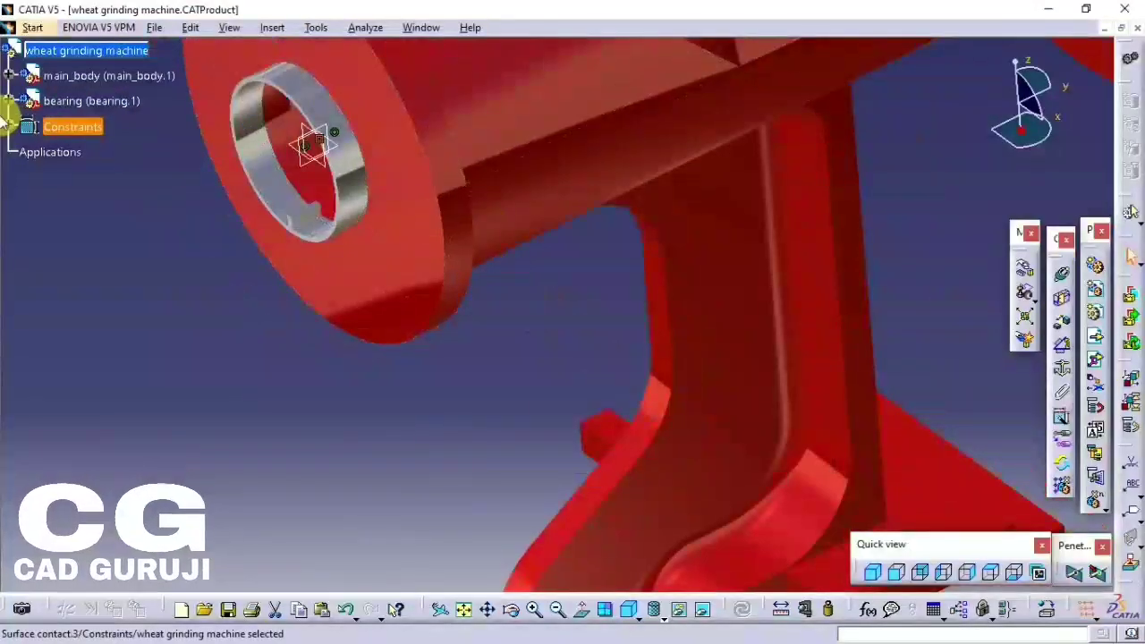
key("Escape")
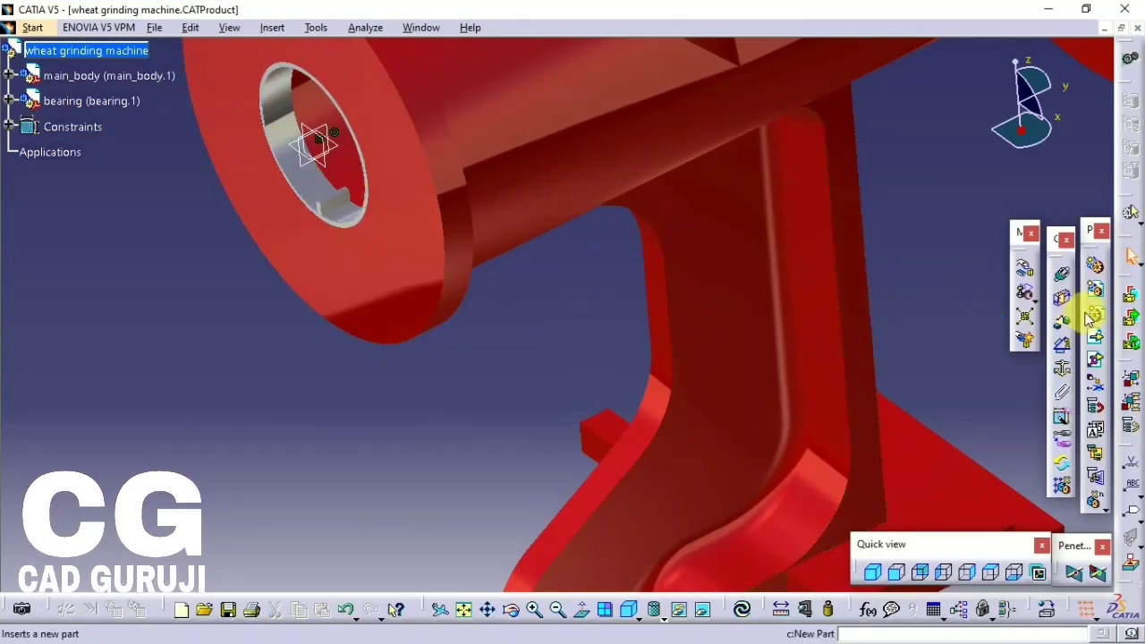
- Attempt an offset between bearing and main_body faces, then delete the surface contact constraint
mouse_move(159, 319)
middle_mouse_down()
mouse_move(408, 265)
mouse_move(463, 266)
middle_mouse_up()
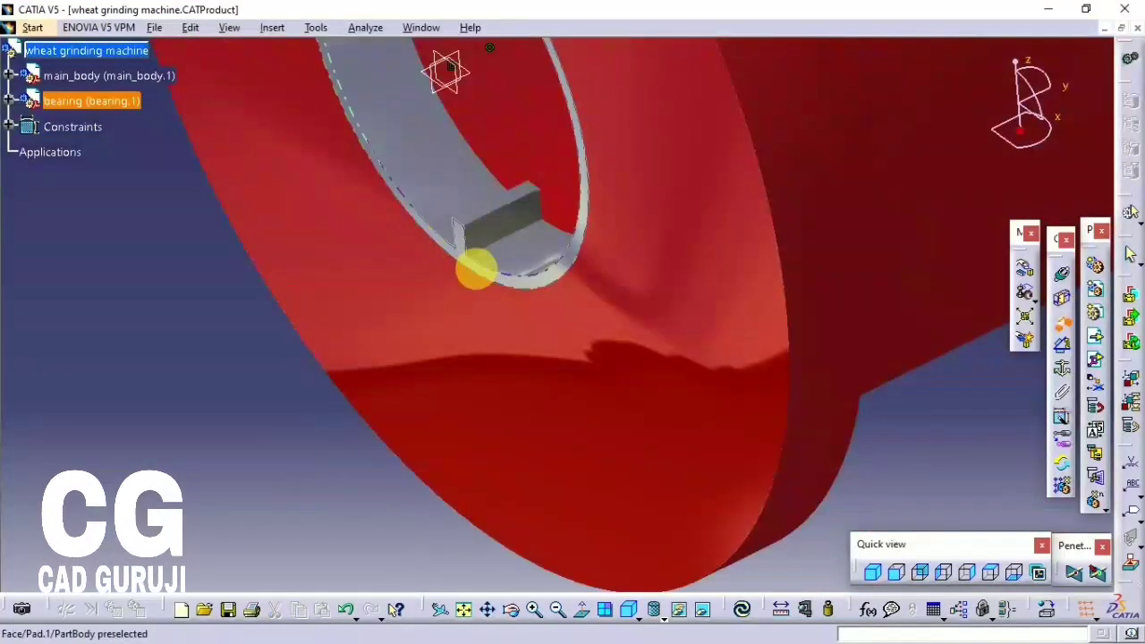
left_click(474, 268)
left_click(486, 314)
left_click(680, 366)
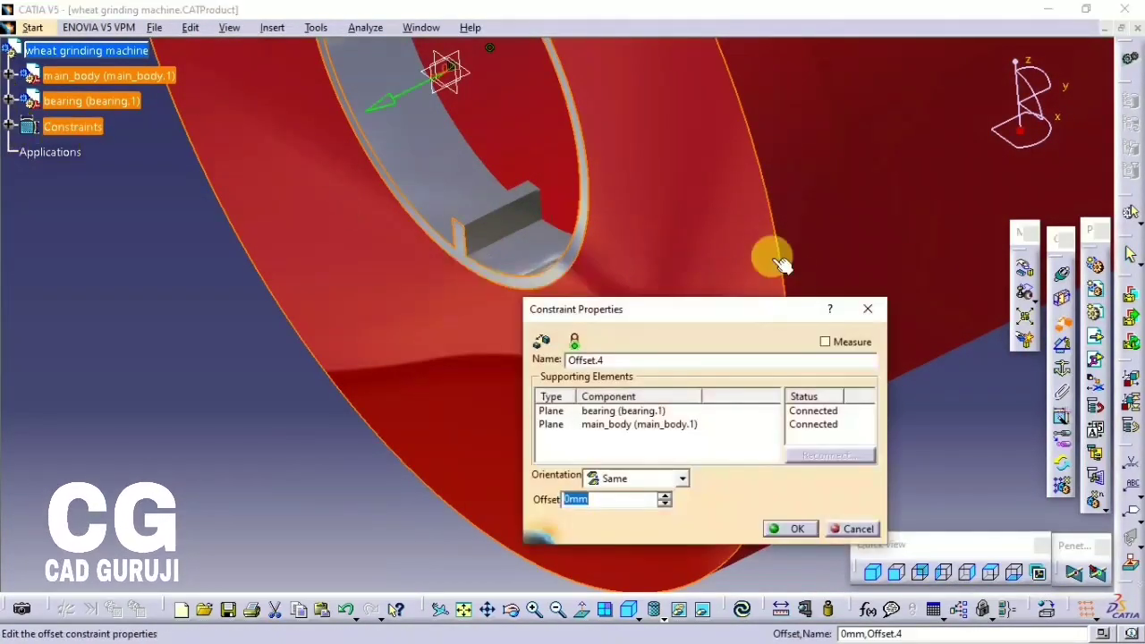
left_click(864, 310)
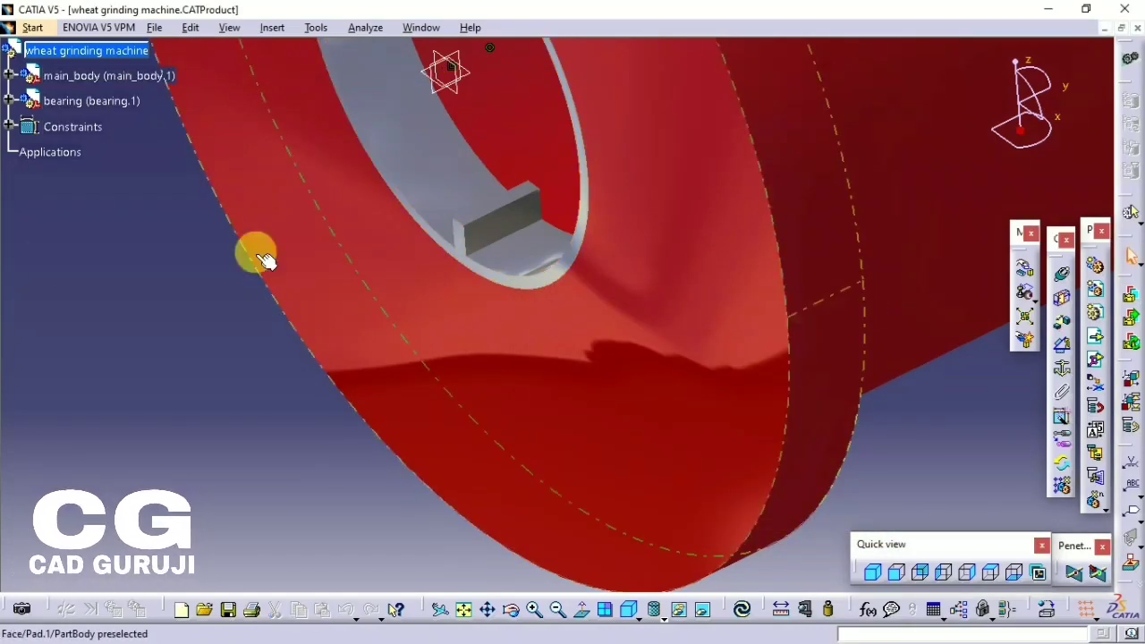
left_click(13, 135)
right_click(77, 199)
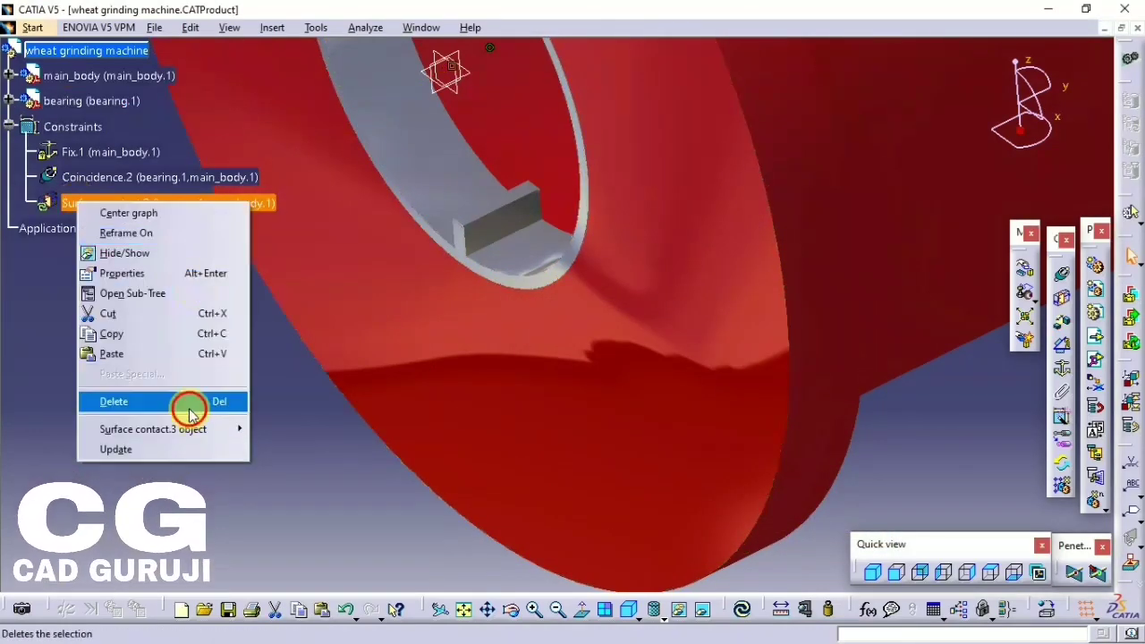
left_click(191, 402)
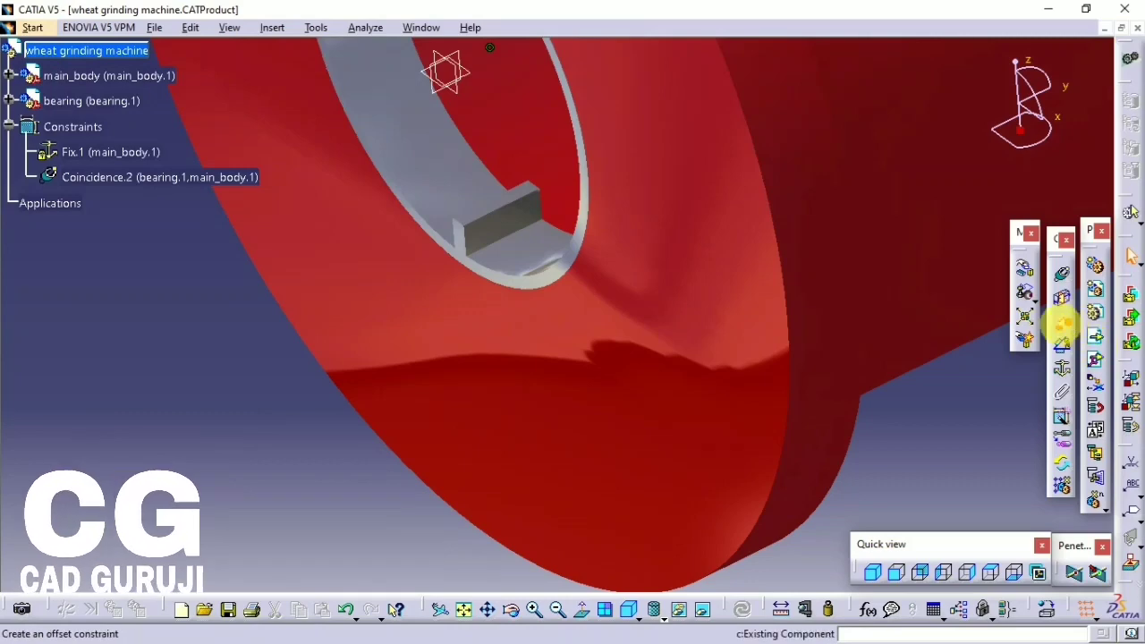
- Create Offset.4, a 0 mm offset between the bearing and main_body faces
left_click(1061, 324)
left_click(472, 267)
left_click(480, 301)
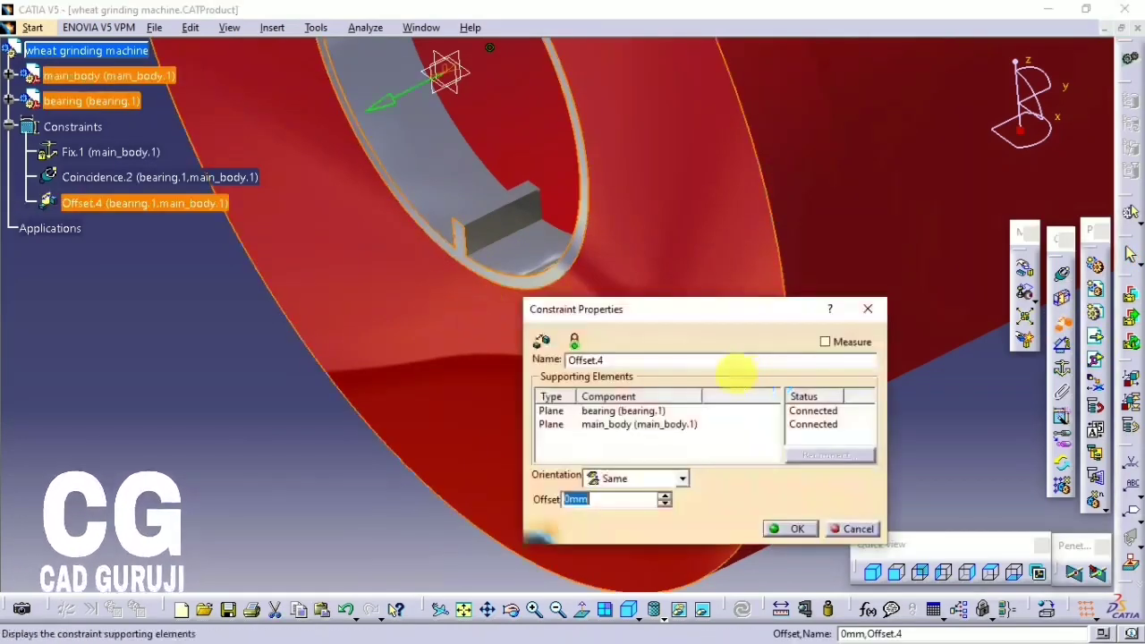
key("Return")
mouse_move(756, 383)
middle_mouse_down()
mouse_move(736, 450)
mouse_move(705, 254)
mouse_move(1062, 276)
middle_mouse_up()
- Insert worm.CATPart into the wheat grinding machine product
left_click(1094, 340)
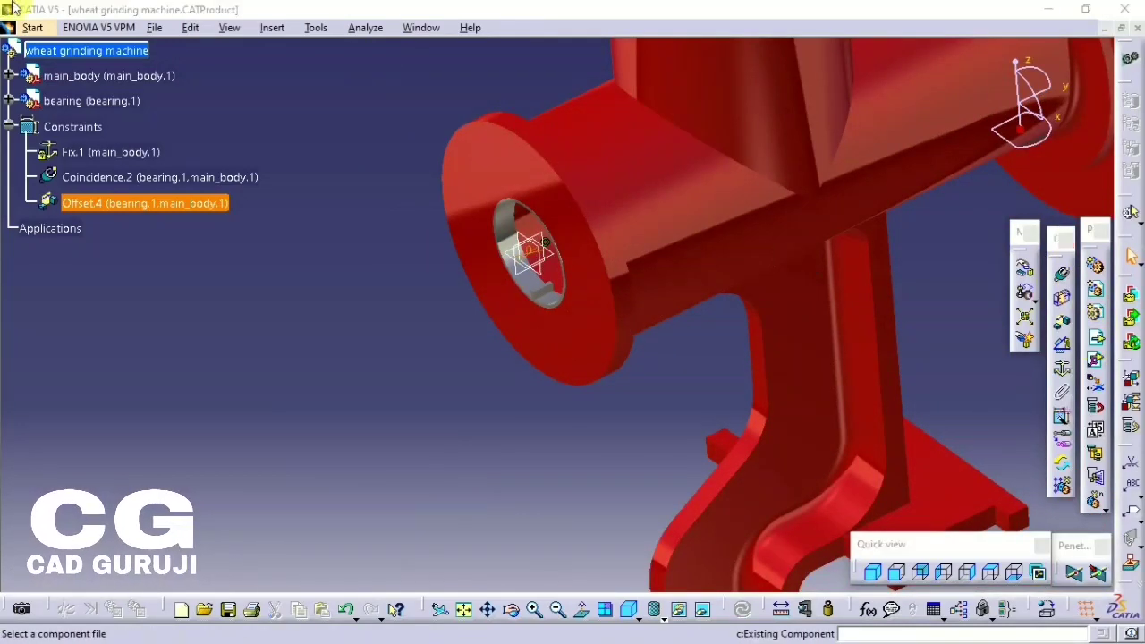
left_click(72, 50)
left_click(542, 377)
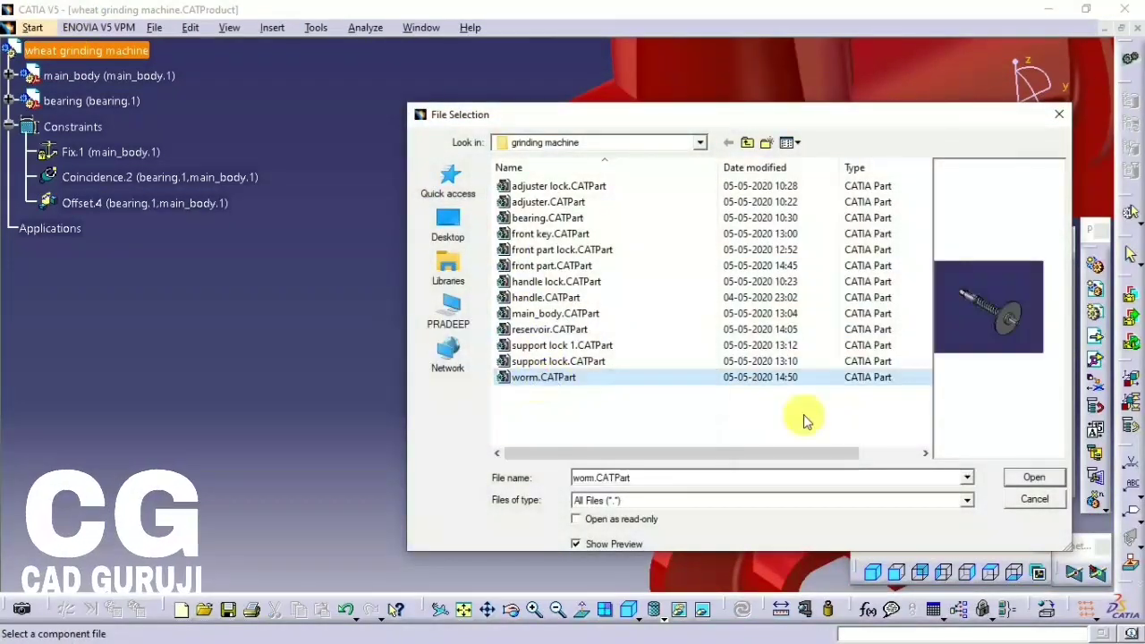
left_click(1026, 482)
- Slide the worm along the Y axis into the main body with Manipulation
middle_click_drag(705, 355, 524, 498)
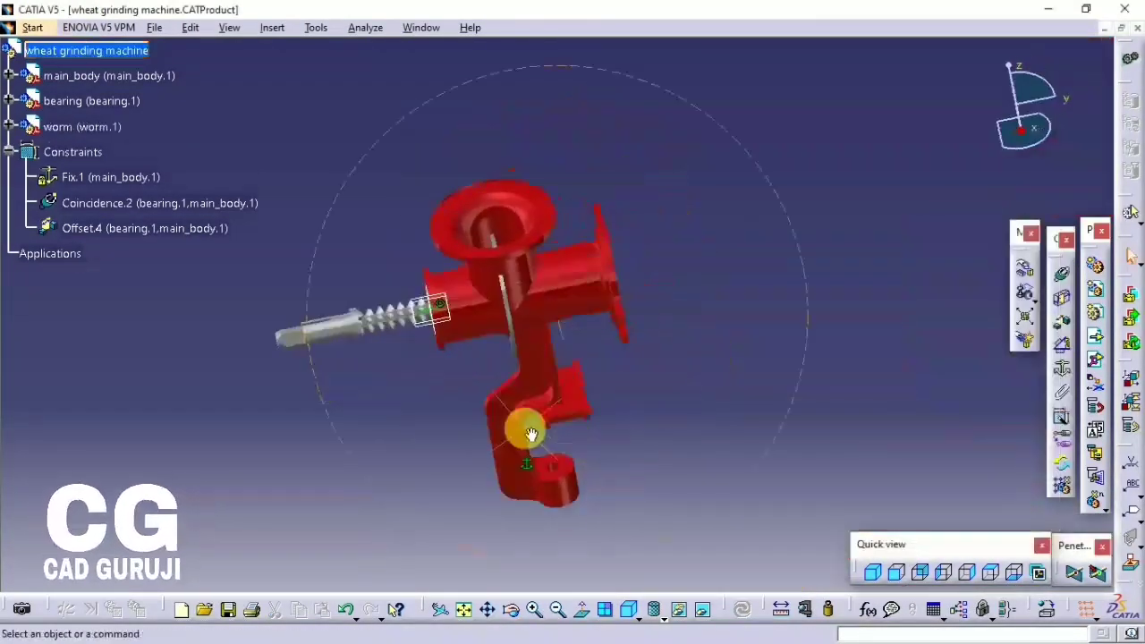
left_click(1024, 270)
left_click(827, 306)
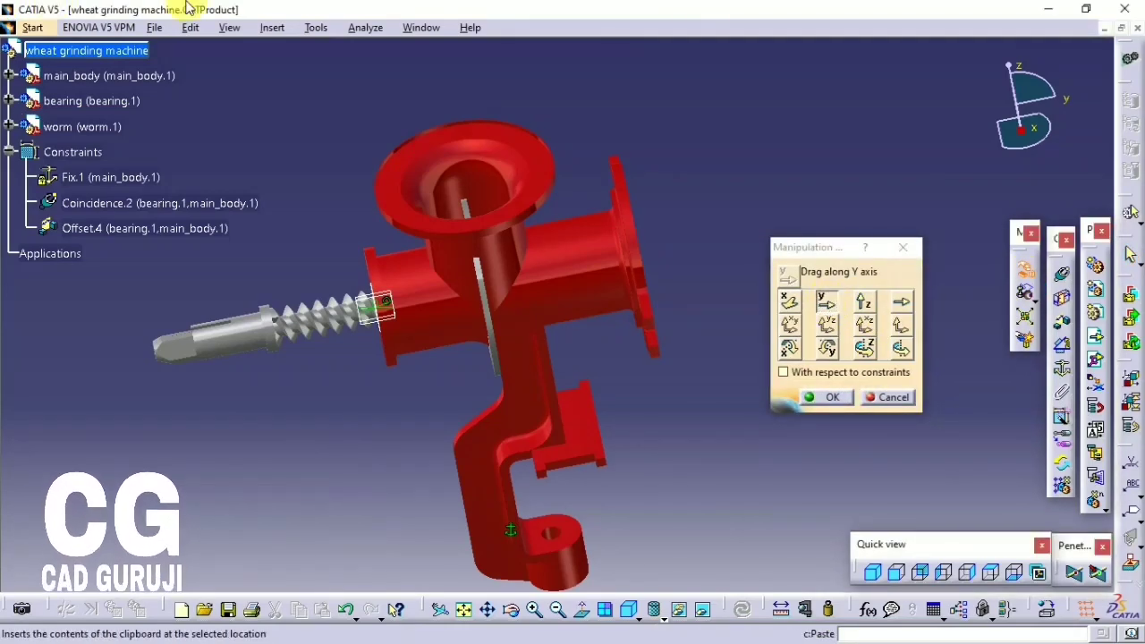
left_click_drag(268, 322, 390, 327)
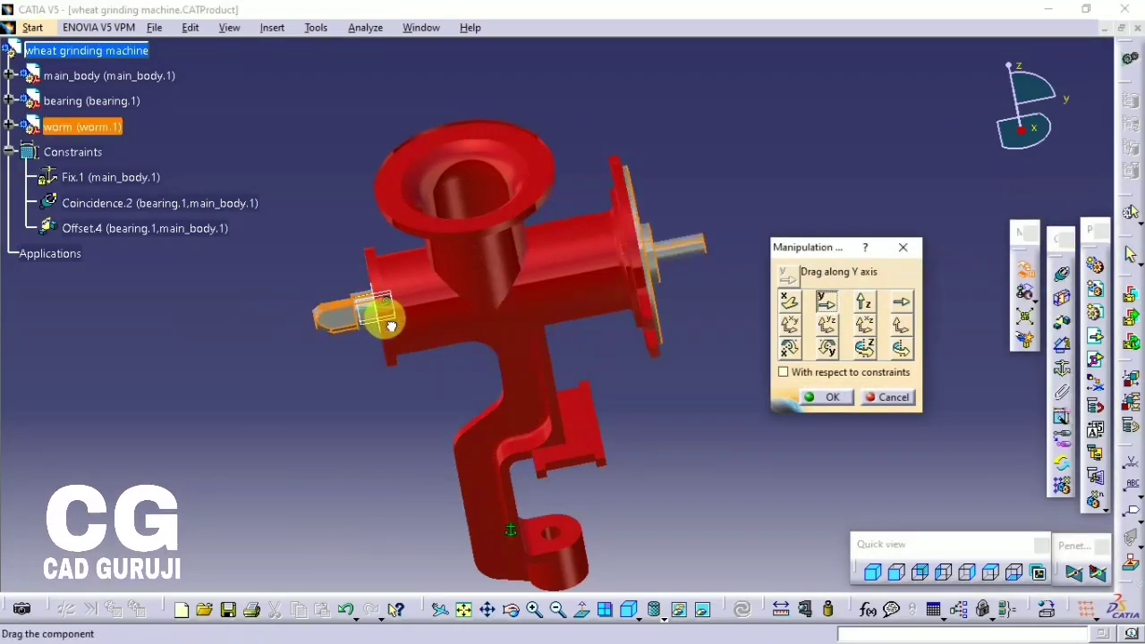
mouse_move(390, 326)
middle_mouse_down()
mouse_move(358, 350)
mouse_move(332, 268)
middle_mouse_up()
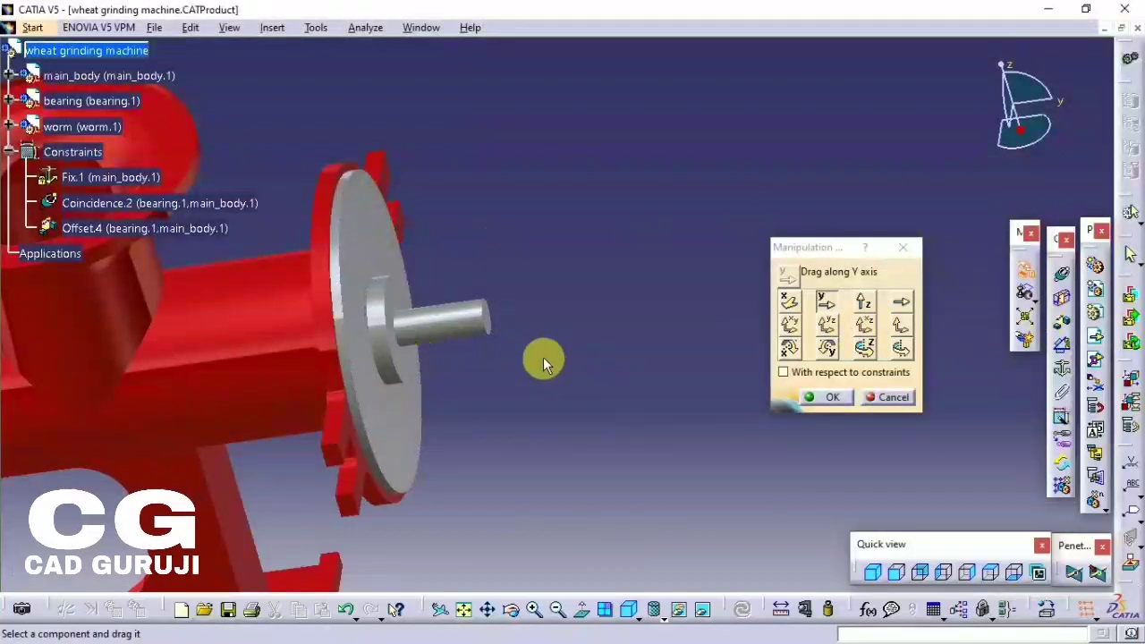
left_click_drag(466, 318, 617, 383)
left_click(833, 395)
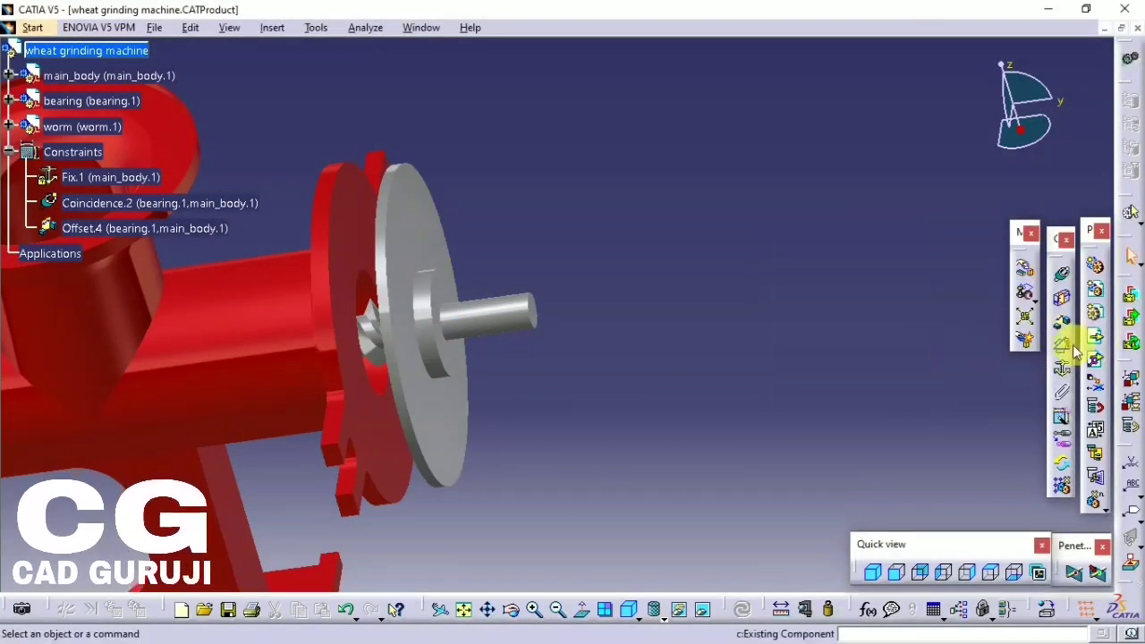
- Constrain the worm face to the main_body flange with Offset.5 and update the assembly
left_click(1061, 322)
left_click(365, 439)
middle_click_drag(366, 439, 453, 402)
left_click(453, 402)
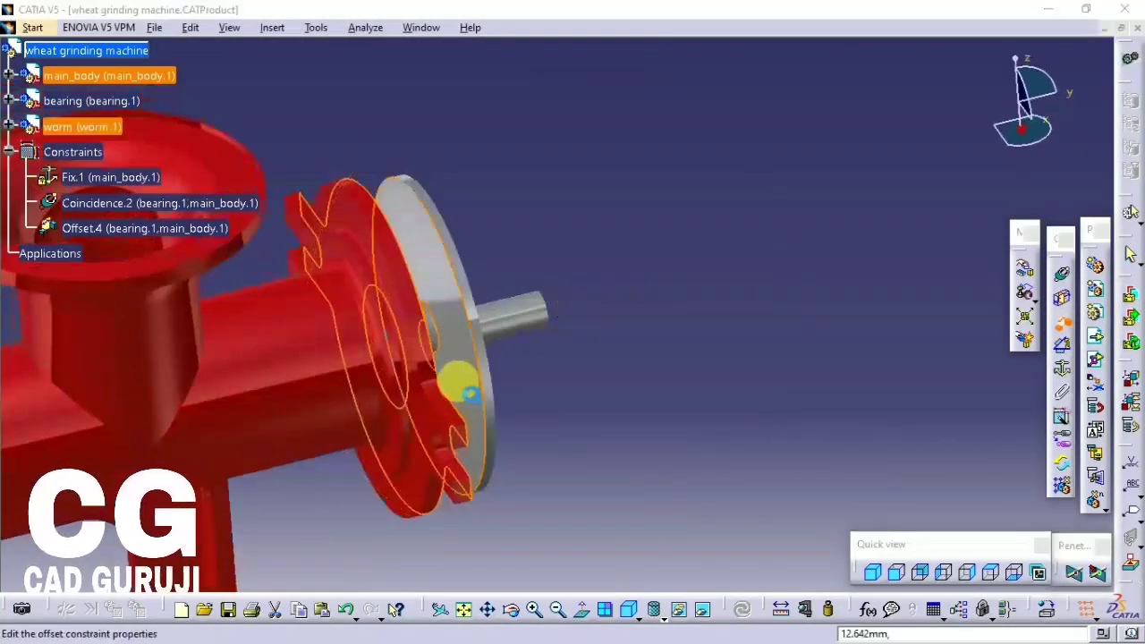
type("0")
key("Return")
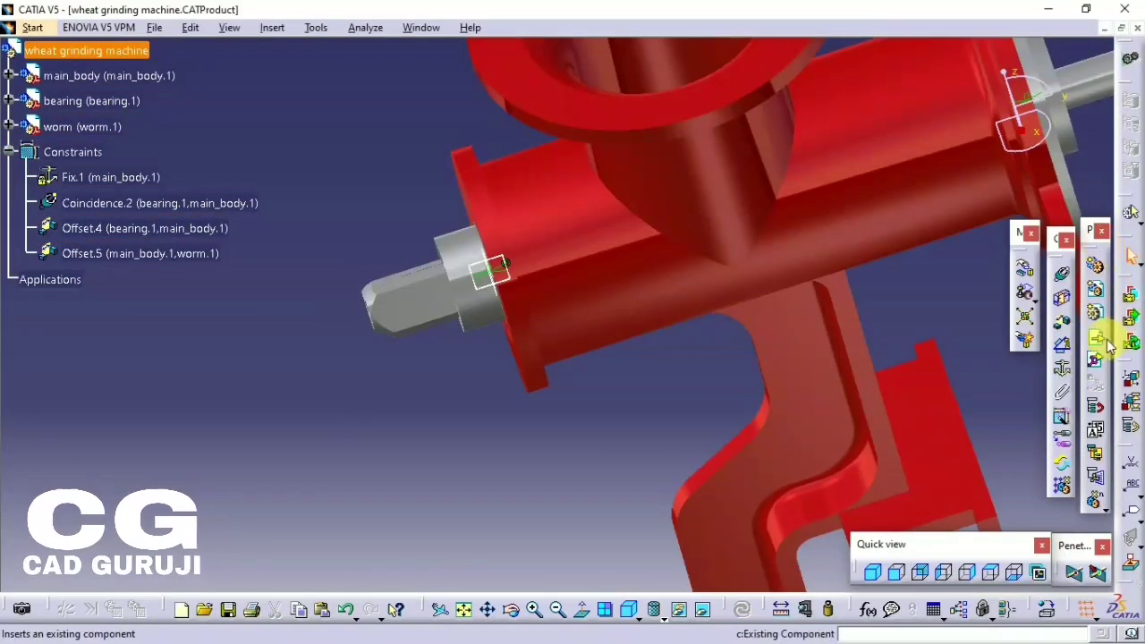
left_click(1101, 340)
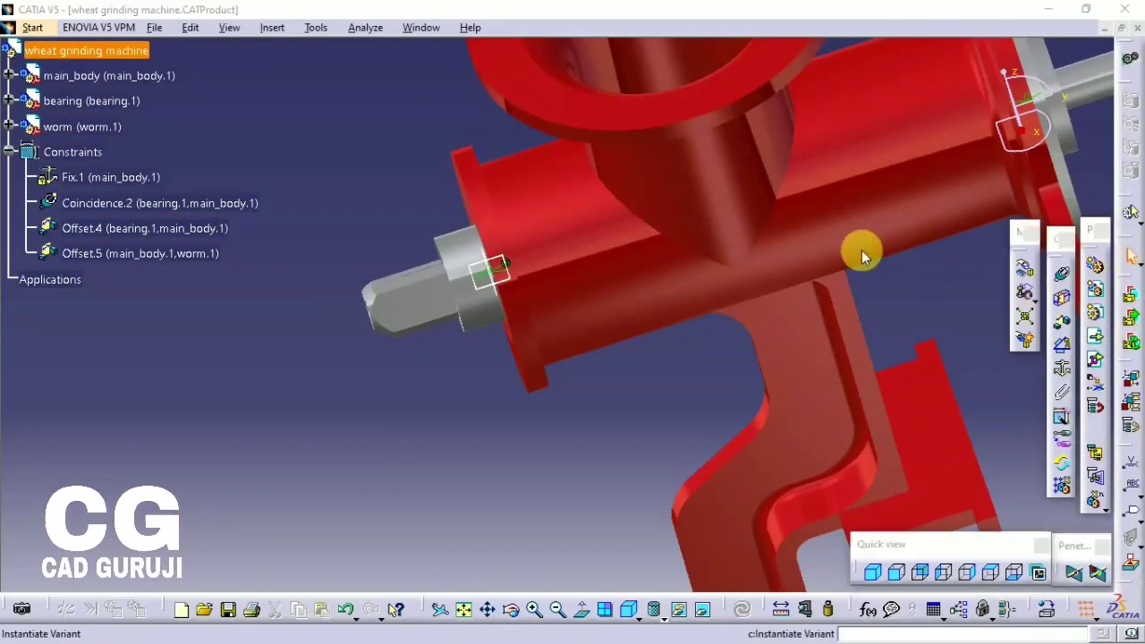
- Insert handle.CATPart into the assembly
left_click(552, 297)
double_click(552, 297)
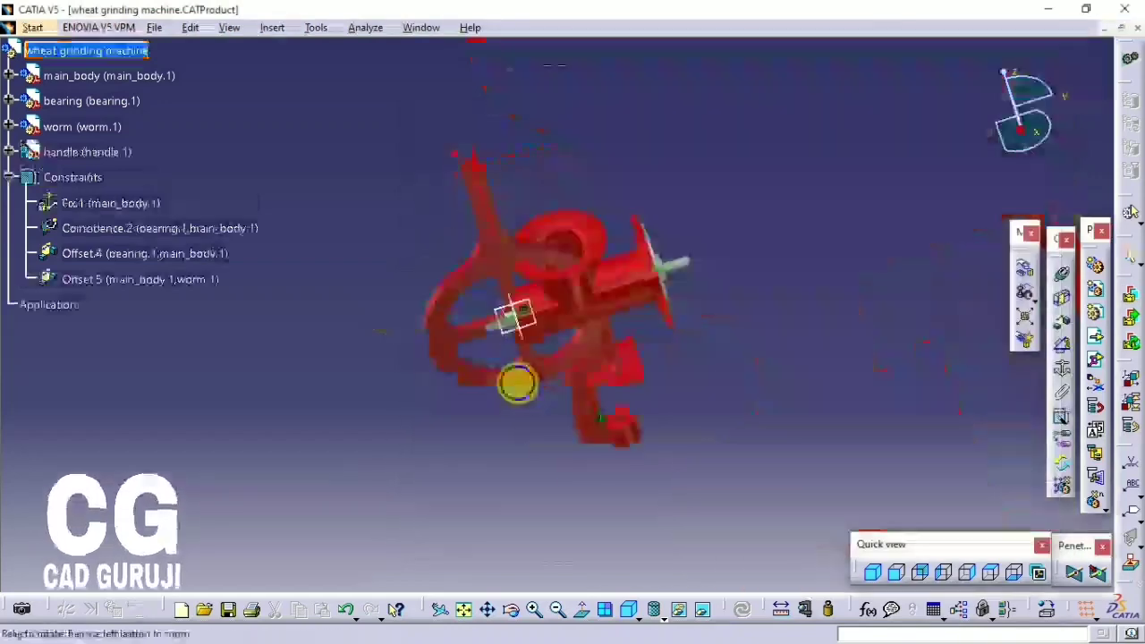
mouse_move(516, 382)
middle_mouse_down()
mouse_move(601, 401)
mouse_move(779, 230)
middle_mouse_up()
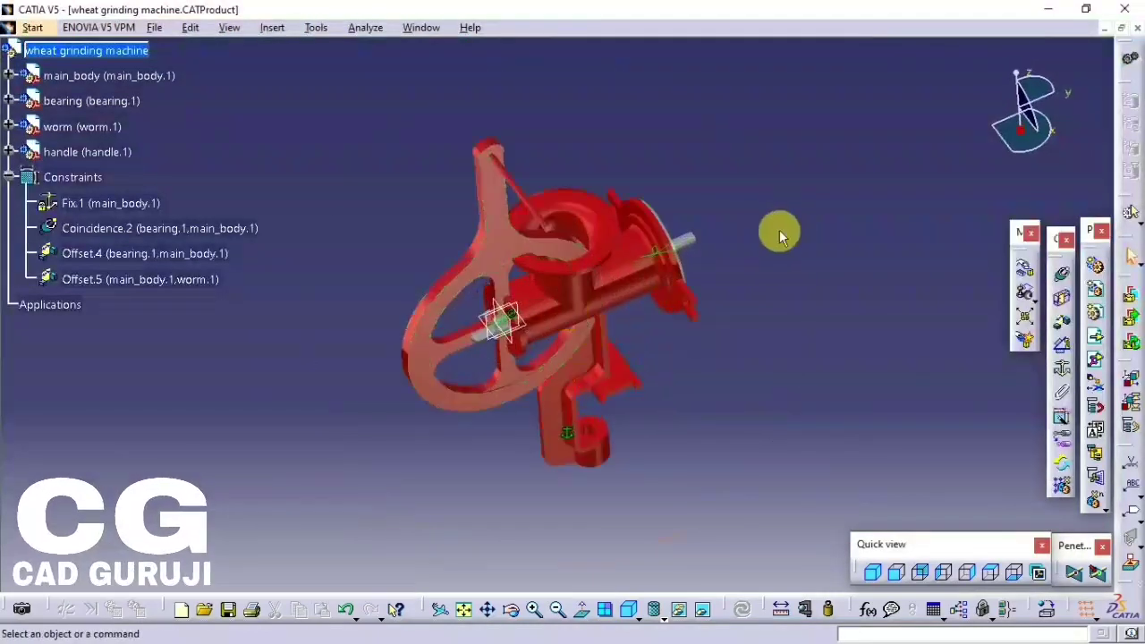
- Rotate the handle about the Z and Y axes to swing it into position
left_click(1026, 273)
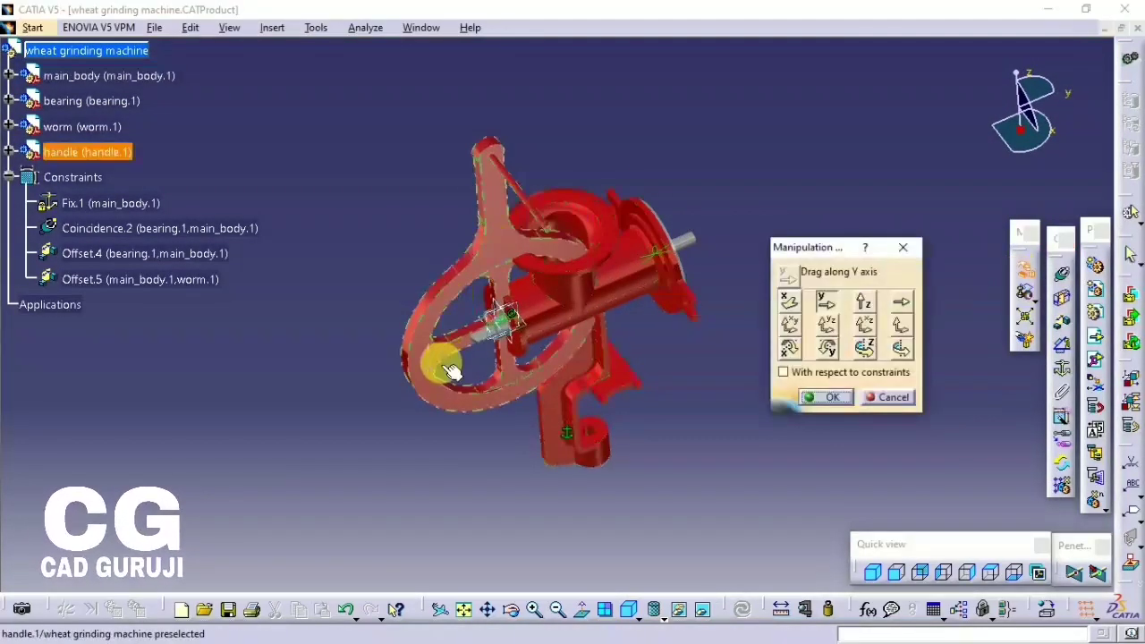
left_click(864, 348)
left_click_drag(409, 358, 424, 242)
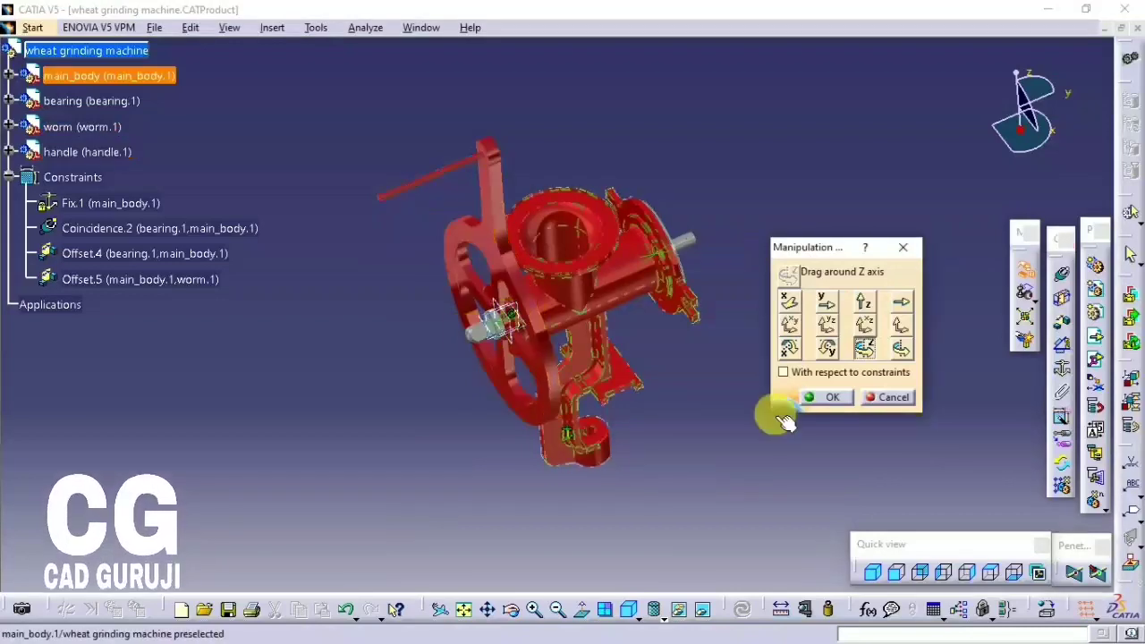
left_click(902, 351)
left_click(831, 356)
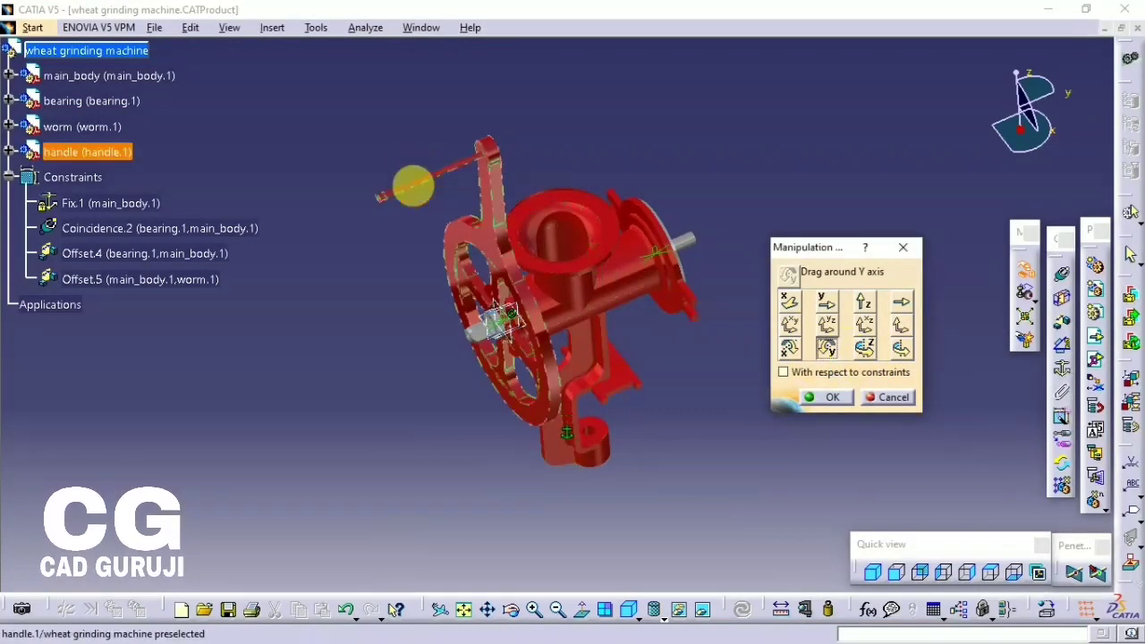
left_click_drag(409, 186, 447, 548)
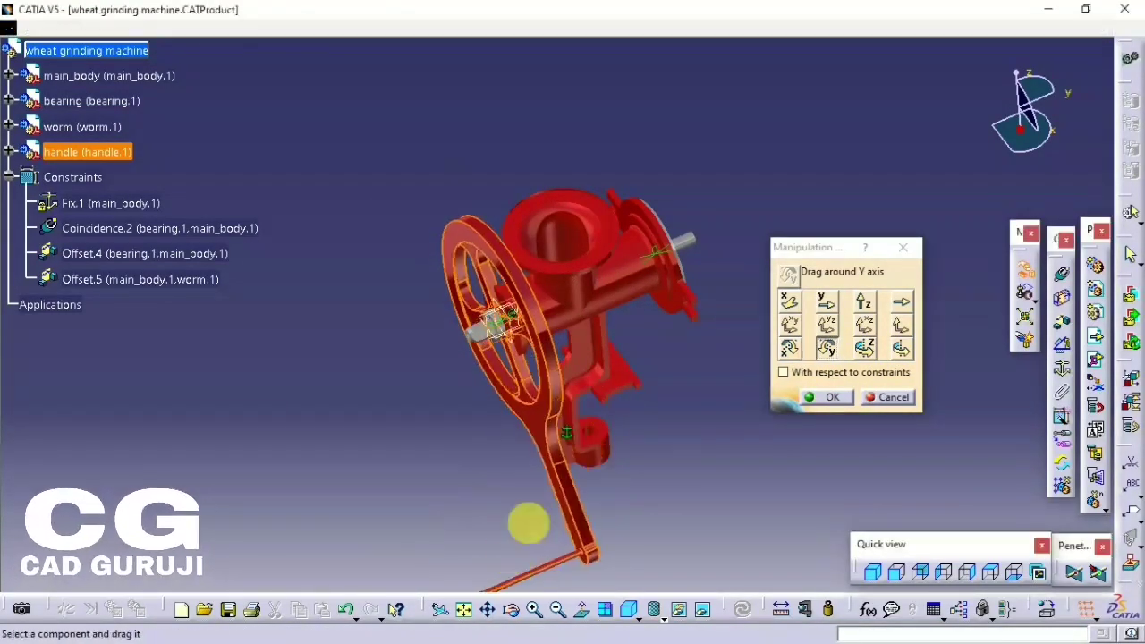
mouse_move(529, 524)
middle_mouse_down()
mouse_move(320, 401)
mouse_move(406, 330)
mouse_move(638, 369)
mouse_move(679, 416)
middle_mouse_up()
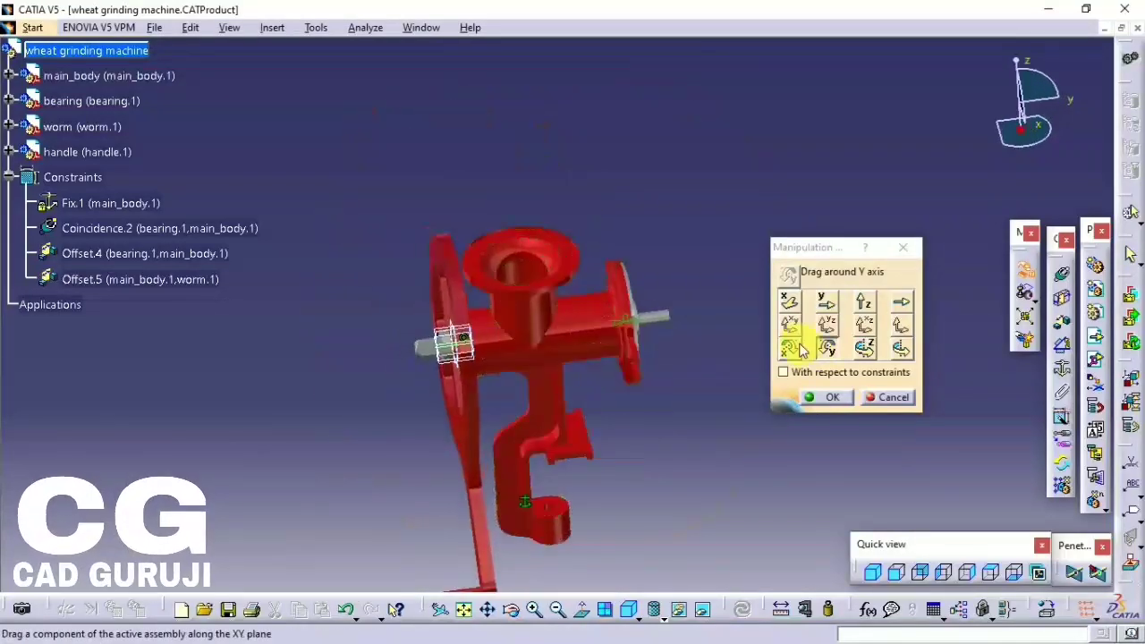
left_click(825, 301)
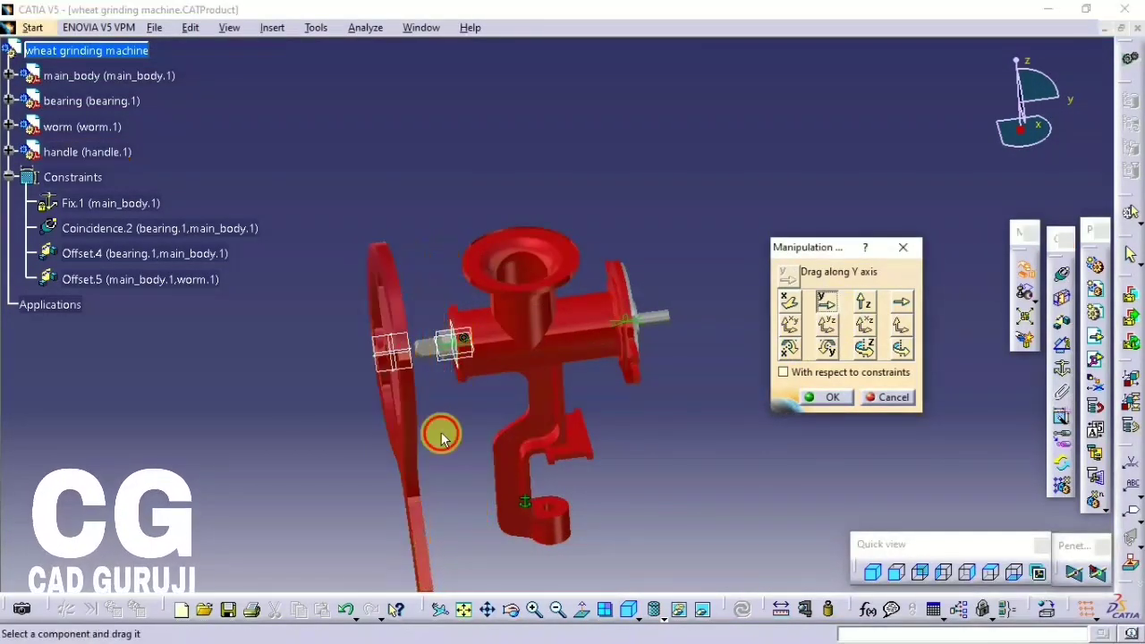
left_click(833, 397)
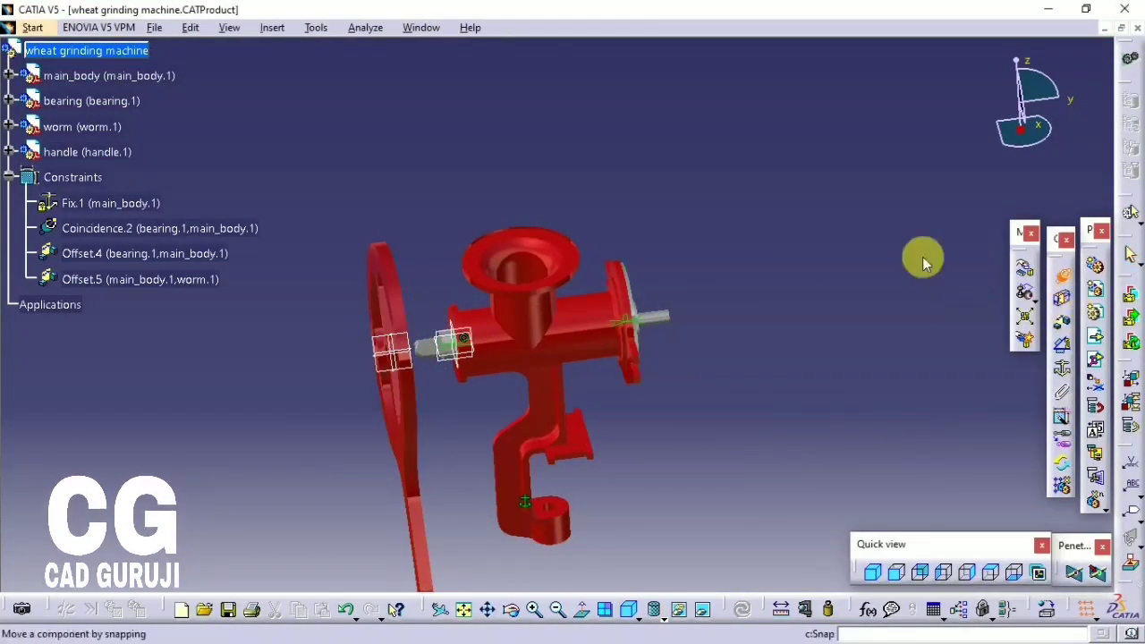
- Make the handle's axis coincide with the worm's axis, discarding an extra face-to-face coincidence
scroll(536, 351, "up", 5)
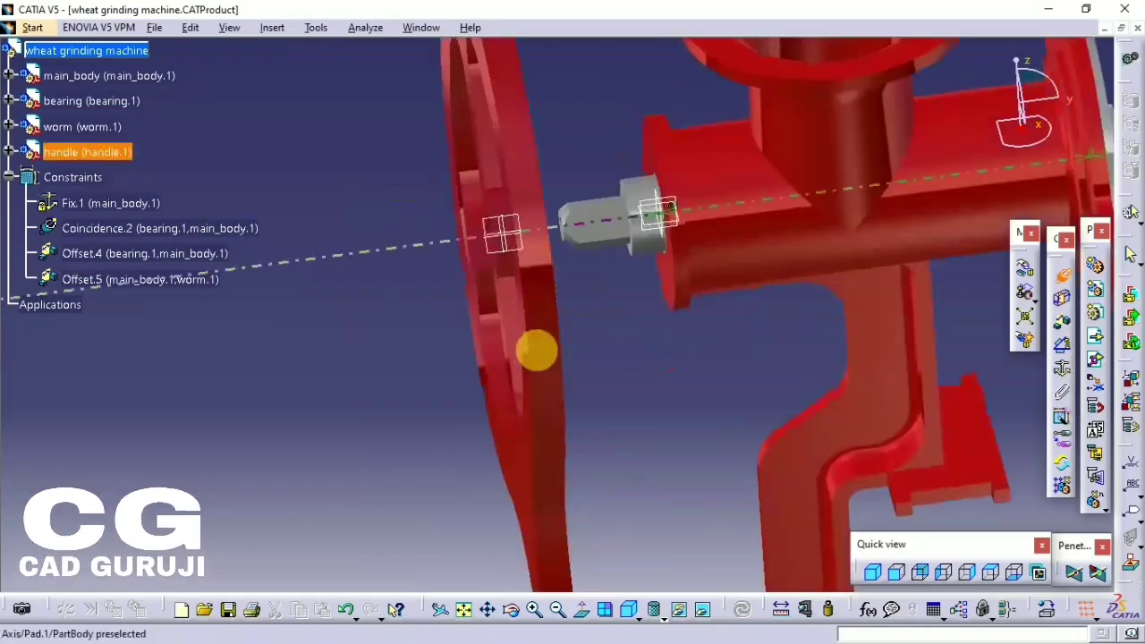
left_click(656, 255)
mouse_move(658, 549)
middle_mouse_down()
mouse_move(643, 315)
mouse_move(593, 277)
mouse_move(397, 229)
middle_mouse_up()
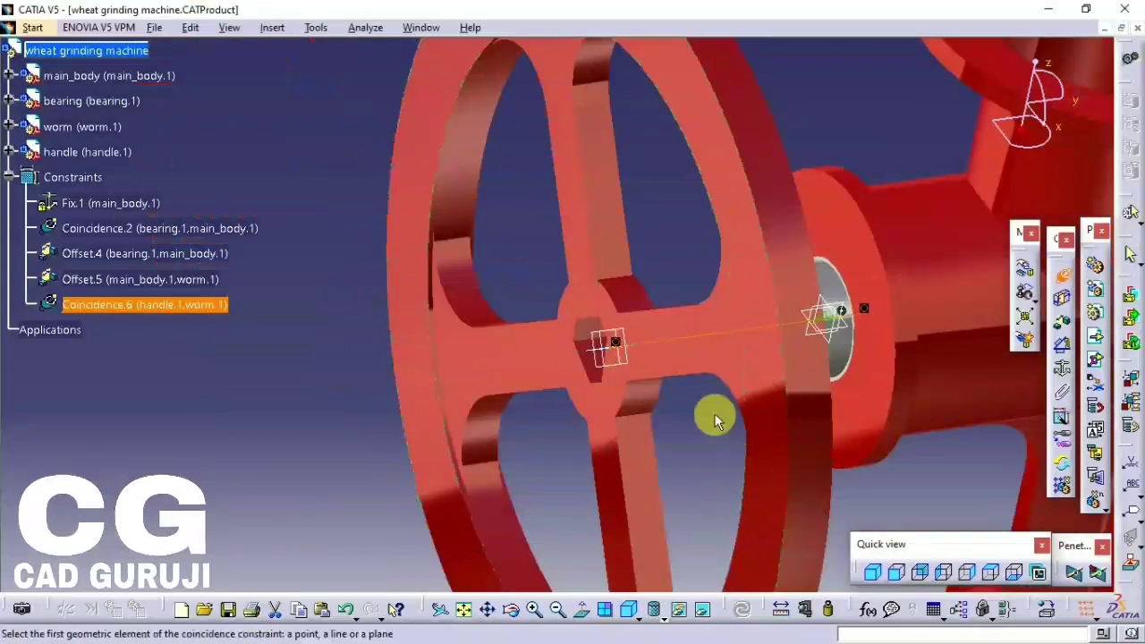
mouse_move(714, 413)
middle_mouse_down()
mouse_move(716, 375)
mouse_move(826, 401)
mouse_move(618, 284)
mouse_move(554, 329)
mouse_move(723, 224)
mouse_move(656, 345)
middle_mouse_up()
left_click(657, 345)
left_click(596, 381)
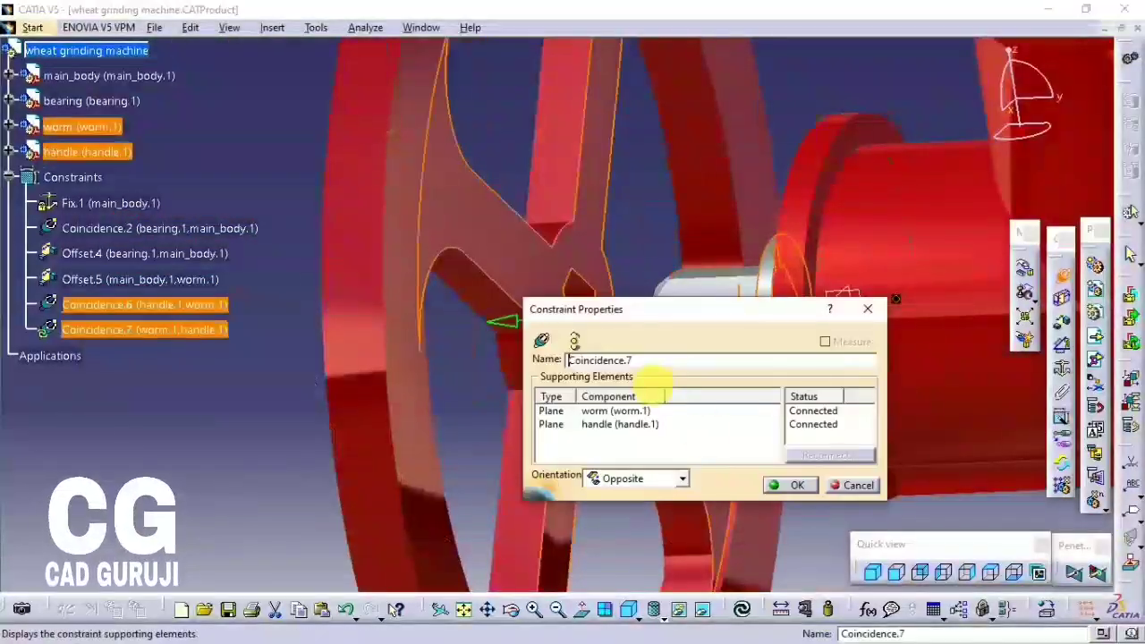
left_click(867, 310)
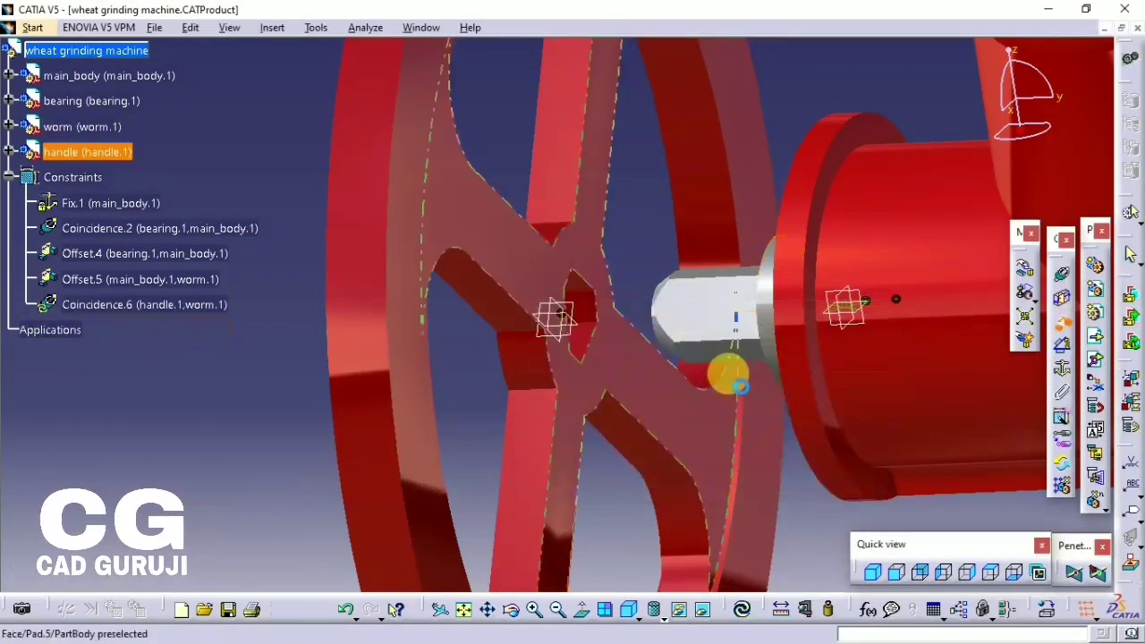
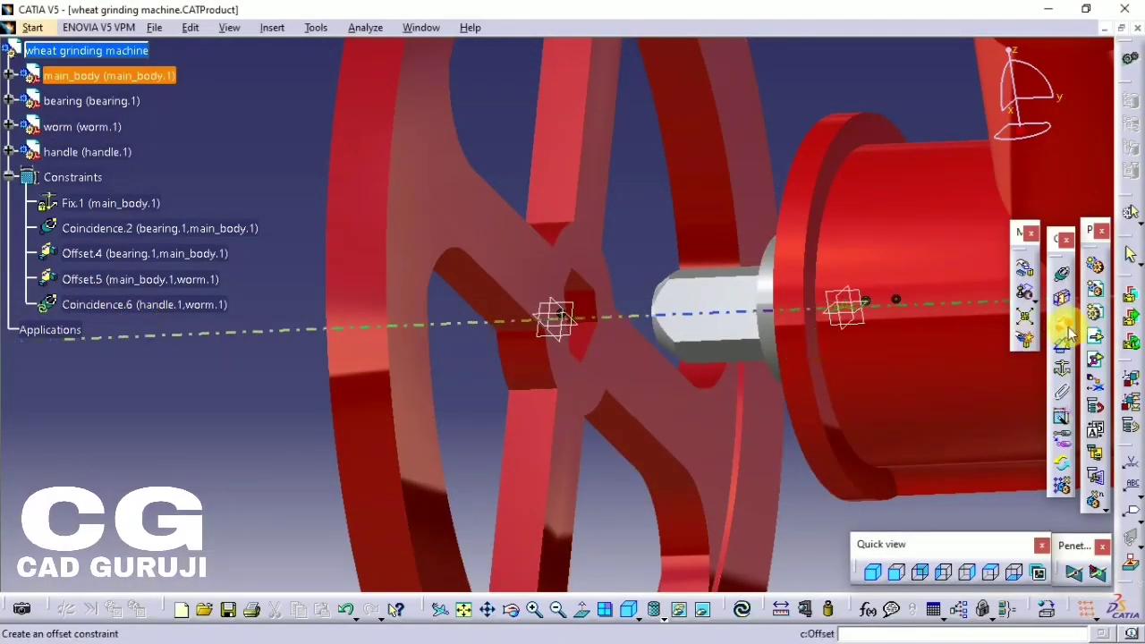
- Delete the Coincidence.6 constraint between the handle and the worm
right_click(114, 304)
left_click(165, 503)
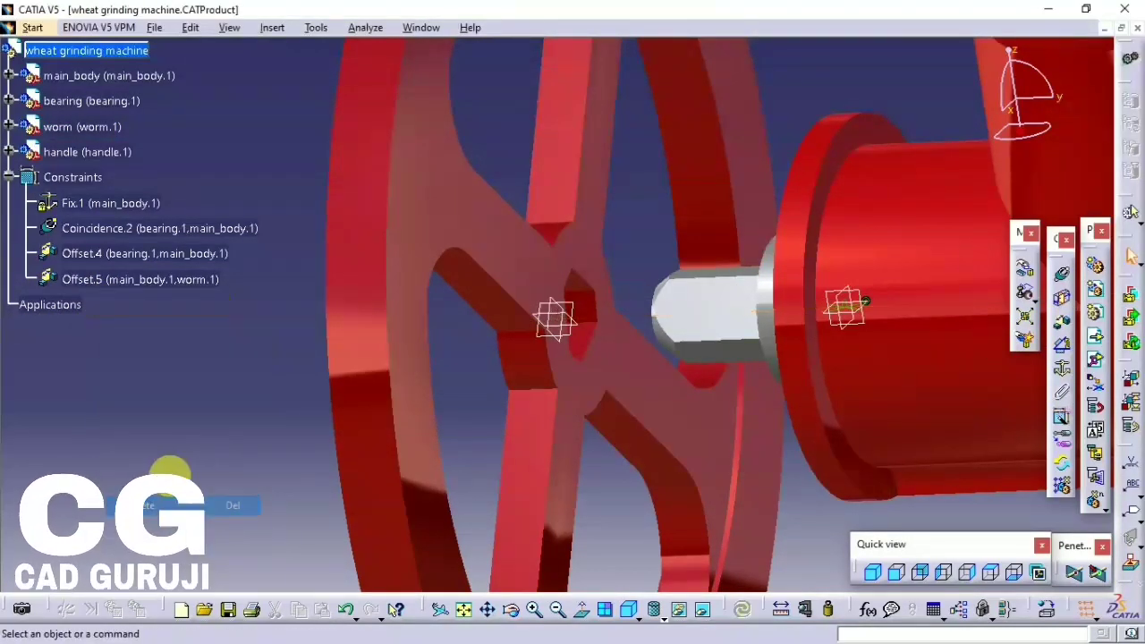
middle_click_drag(502, 360, 784, 304)
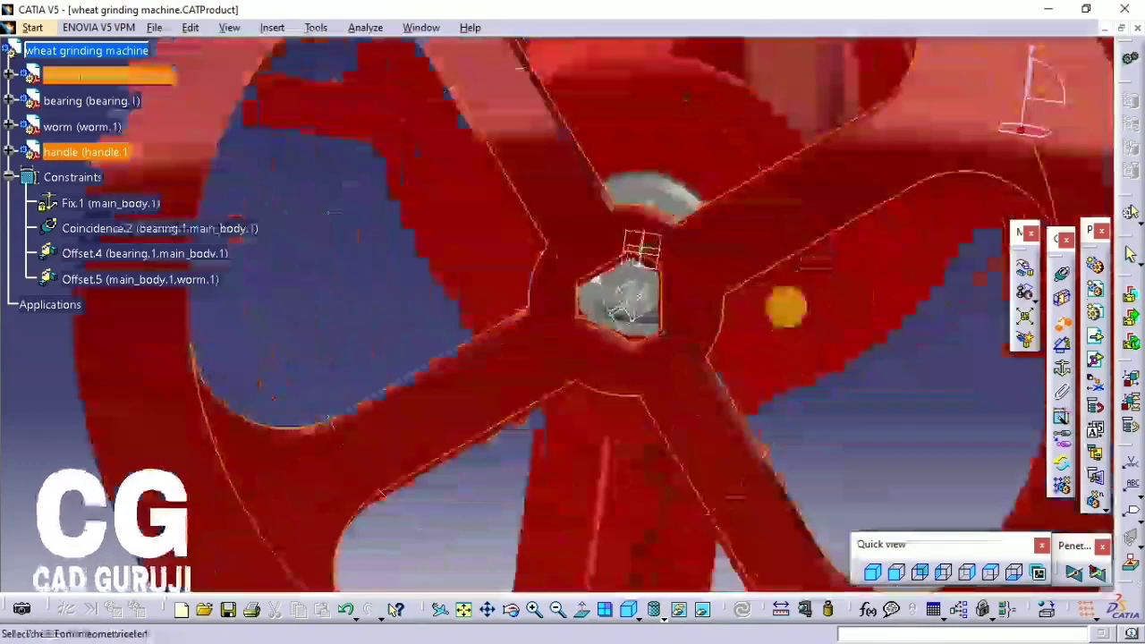
- Add a 2mm offset constraint between the handle plane and the worm plane
left_click(670, 197)
left_click(759, 304)
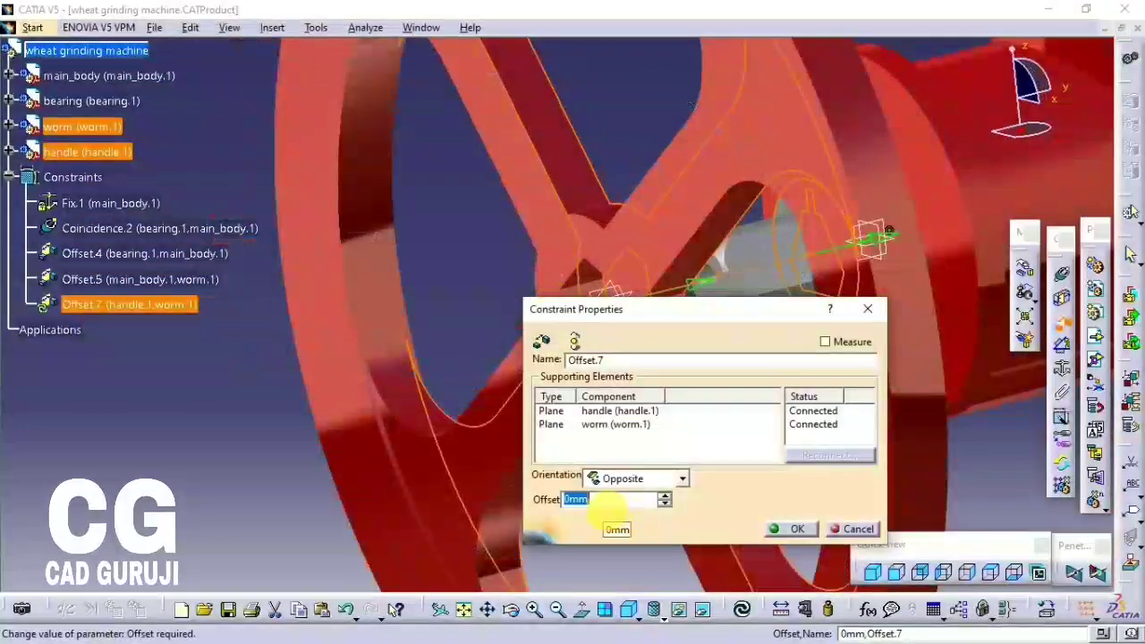
mouse_move(659, 565)
middle_mouse_down()
mouse_move(693, 243)
mouse_move(761, 444)
middle_mouse_up()
left_click(787, 529)
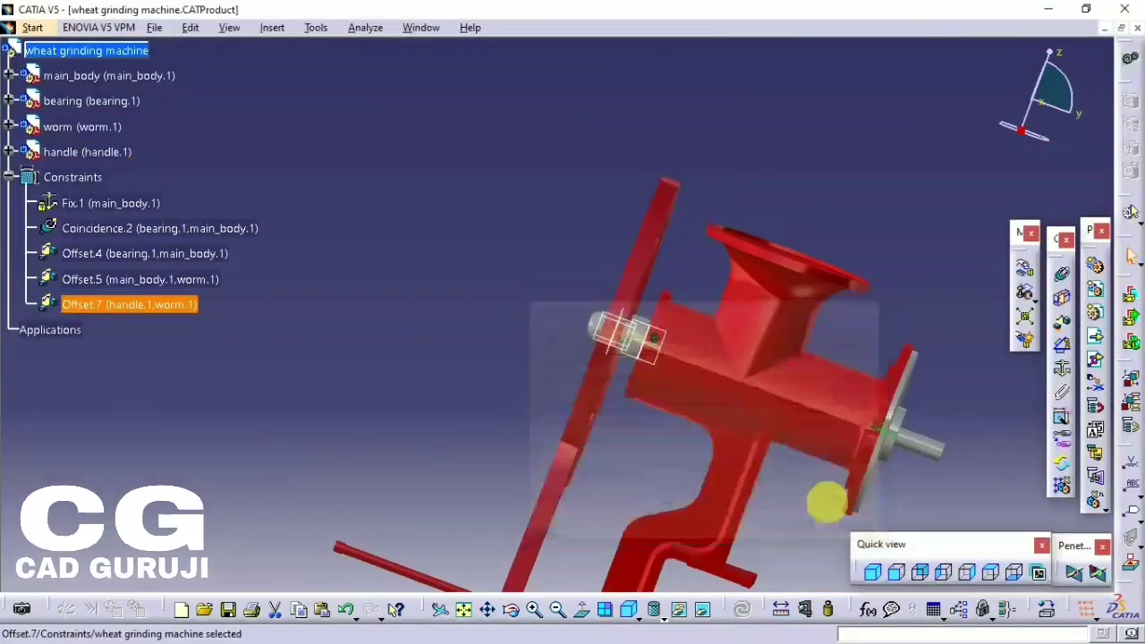
mouse_move(823, 500)
middle_mouse_down()
mouse_move(586, 338)
mouse_move(636, 477)
mouse_move(677, 396)
mouse_move(728, 396)
mouse_move(217, 175)
middle_mouse_up()
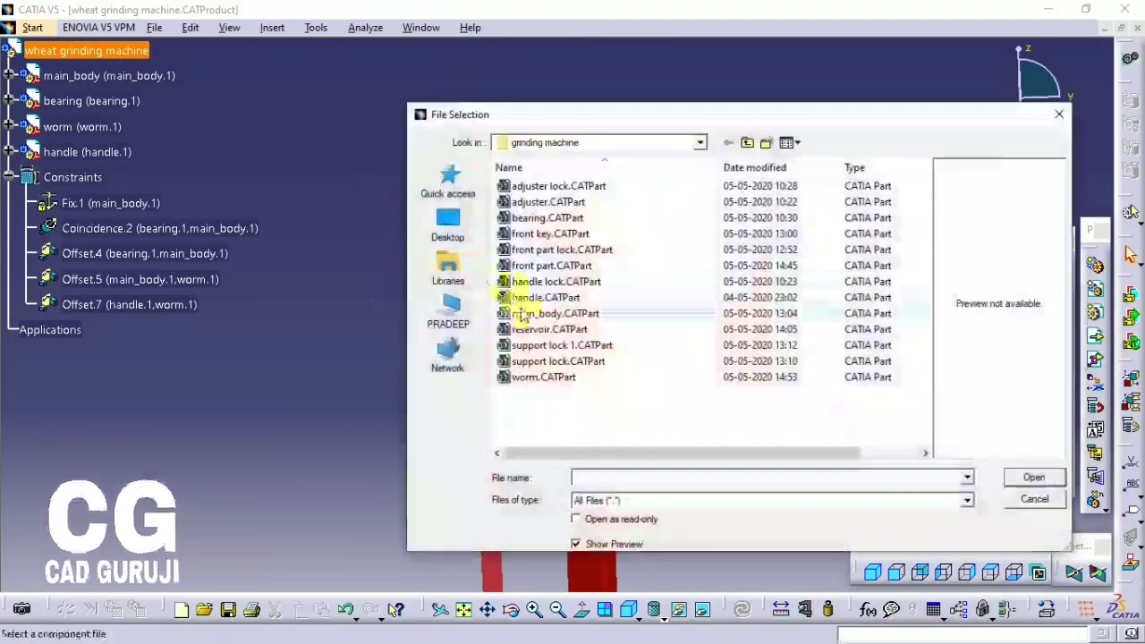
- Insert reservoir.CATPart and make its axis coincident with the main body's axis
left_click(572, 331)
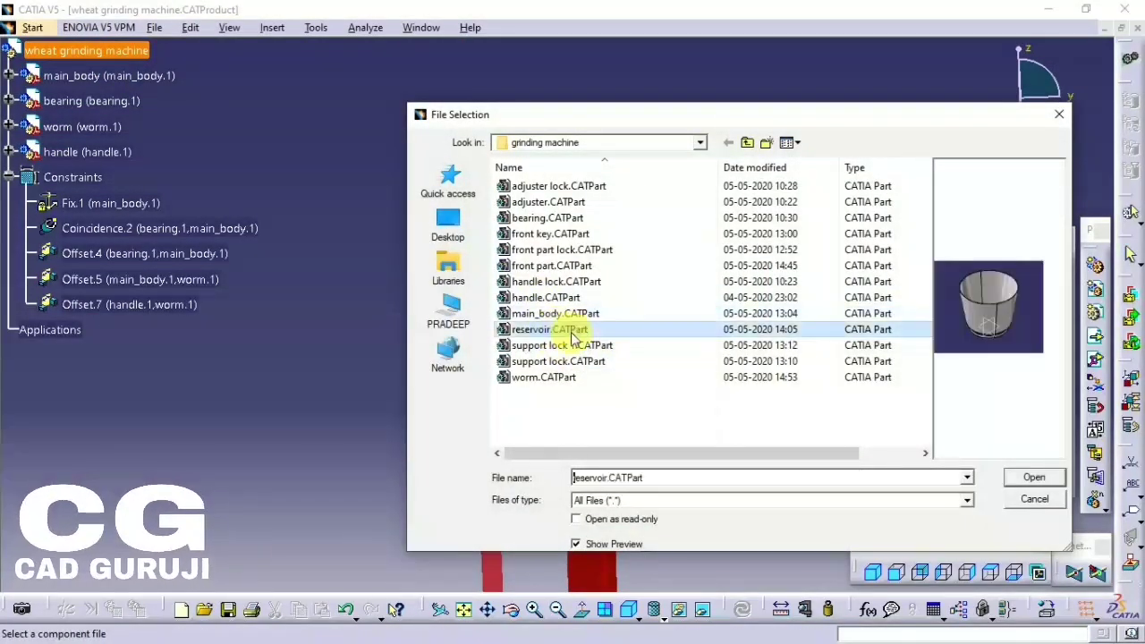
left_click(1025, 479)
left_click(1024, 268)
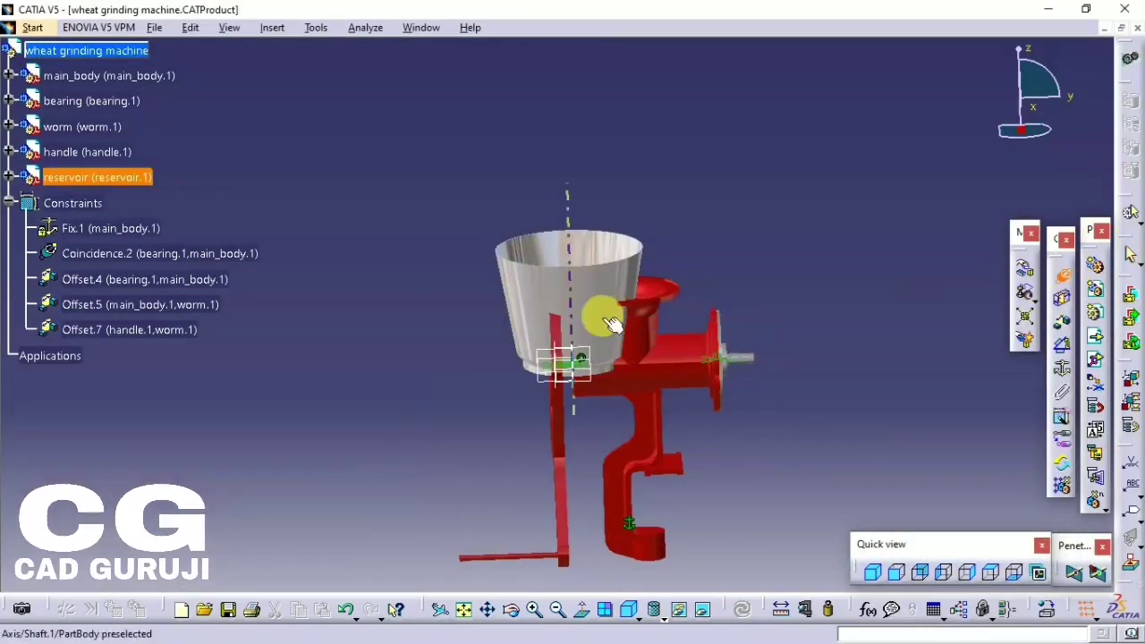
middle_click_drag(651, 302, 599, 330)
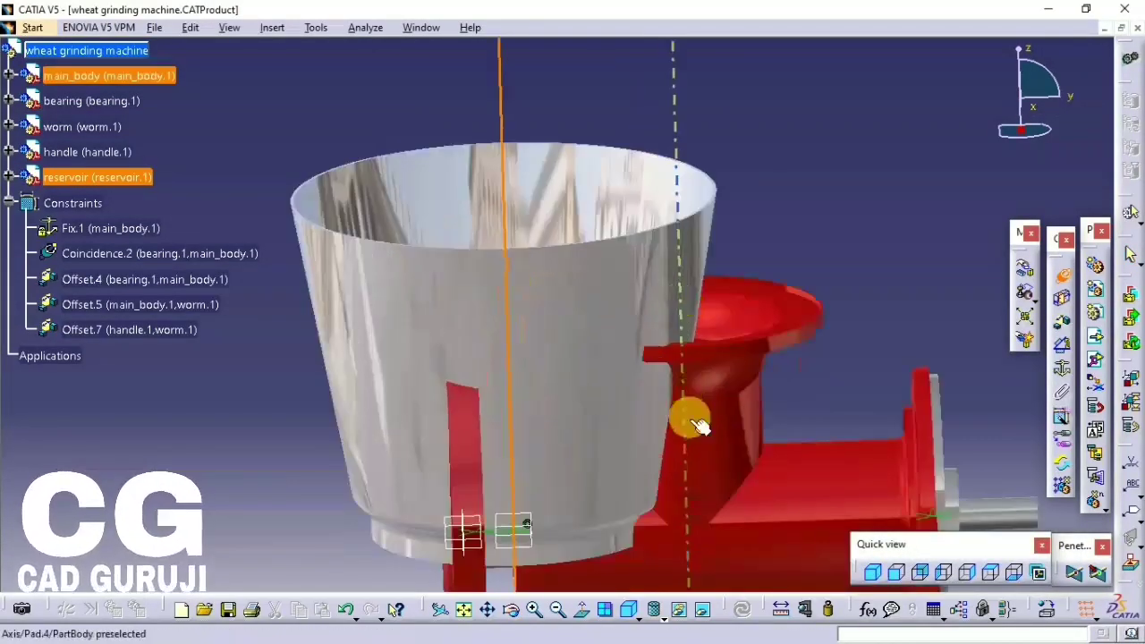
left_click(690, 417)
left_click(755, 610)
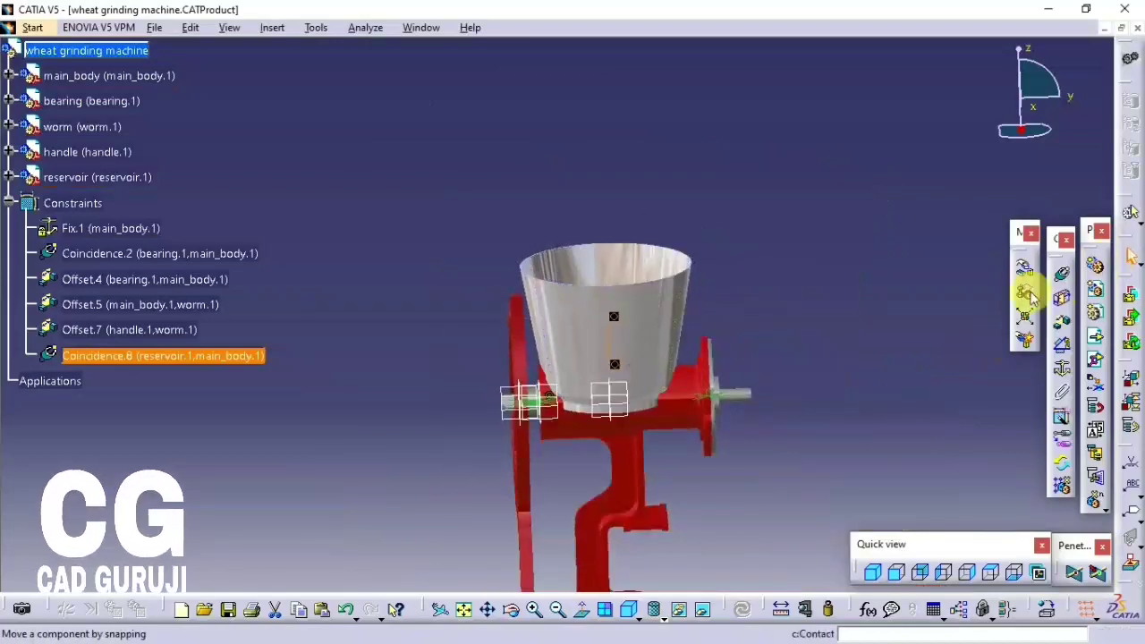
- Lift the reservoir upward along Z above the main body
left_click(1023, 268)
left_click(863, 301)
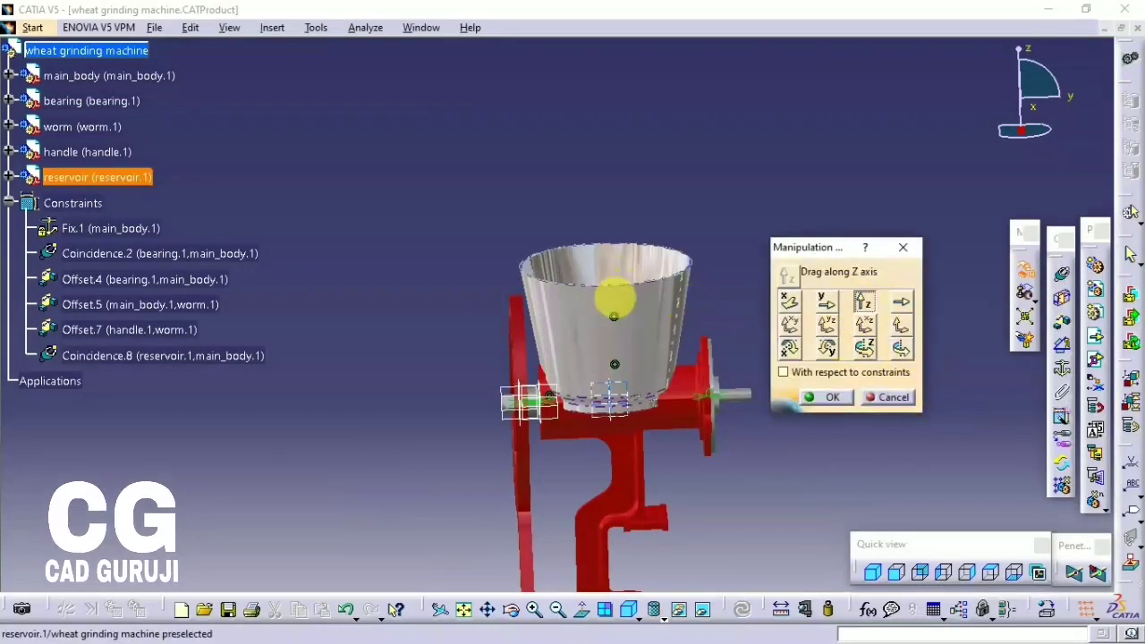
left_click_drag(613, 301, 659, 169)
left_click(821, 396)
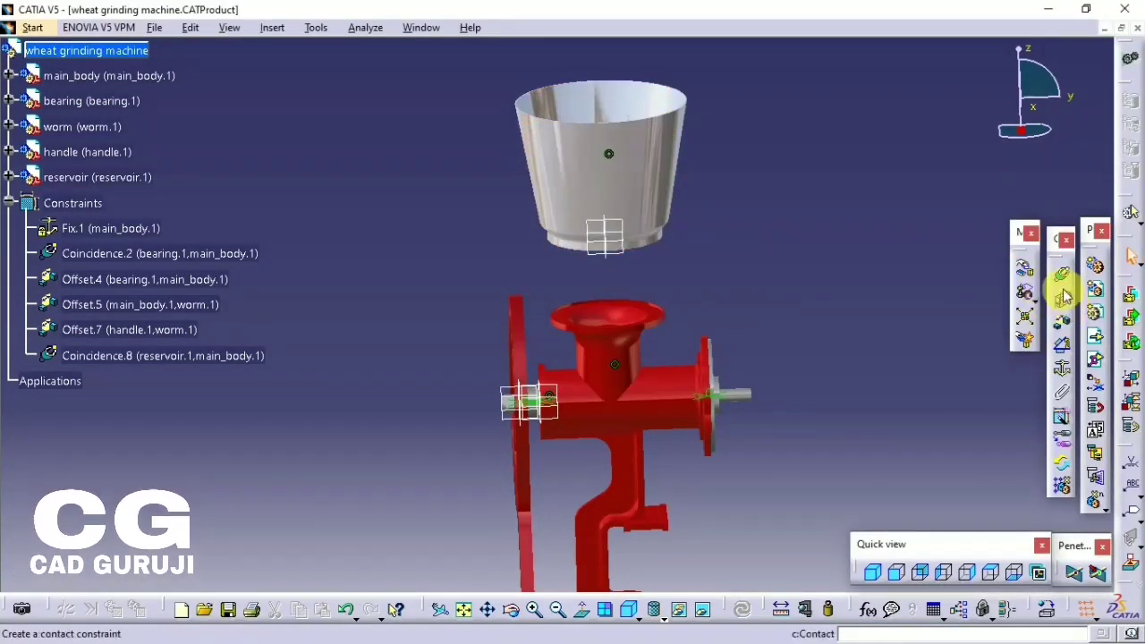
- Make the reservoir's bottom face coincident with the hopper's top face, then update
middle_click_drag(630, 354, 558, 259)
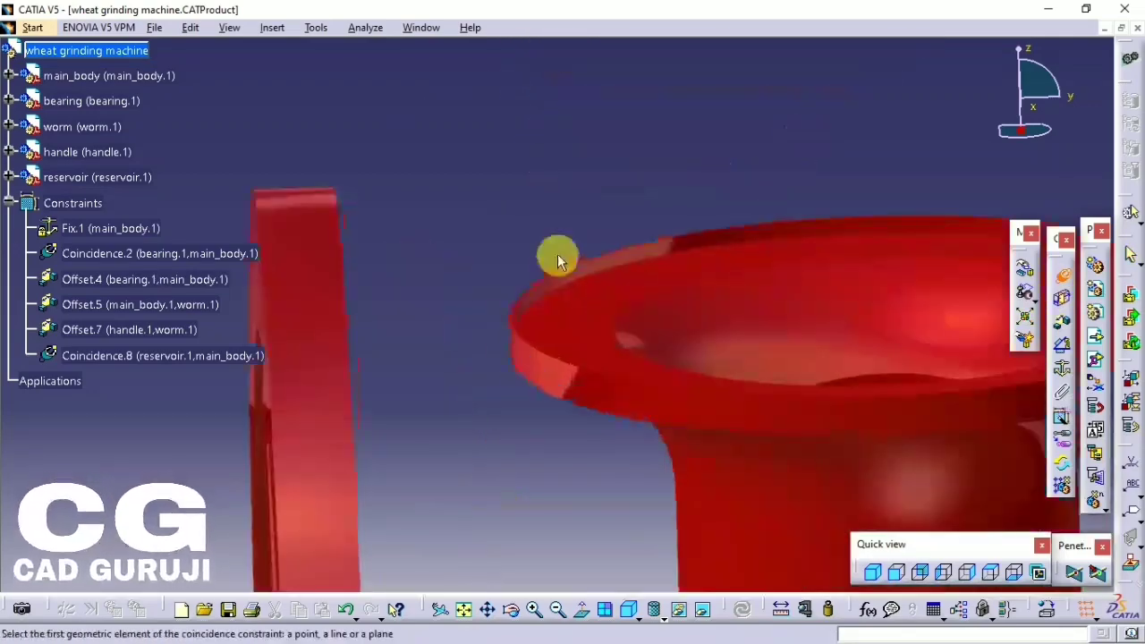
left_click(548, 329)
mouse_move(548, 329)
middle_mouse_down()
mouse_move(475, 496)
mouse_move(585, 366)
middle_mouse_up()
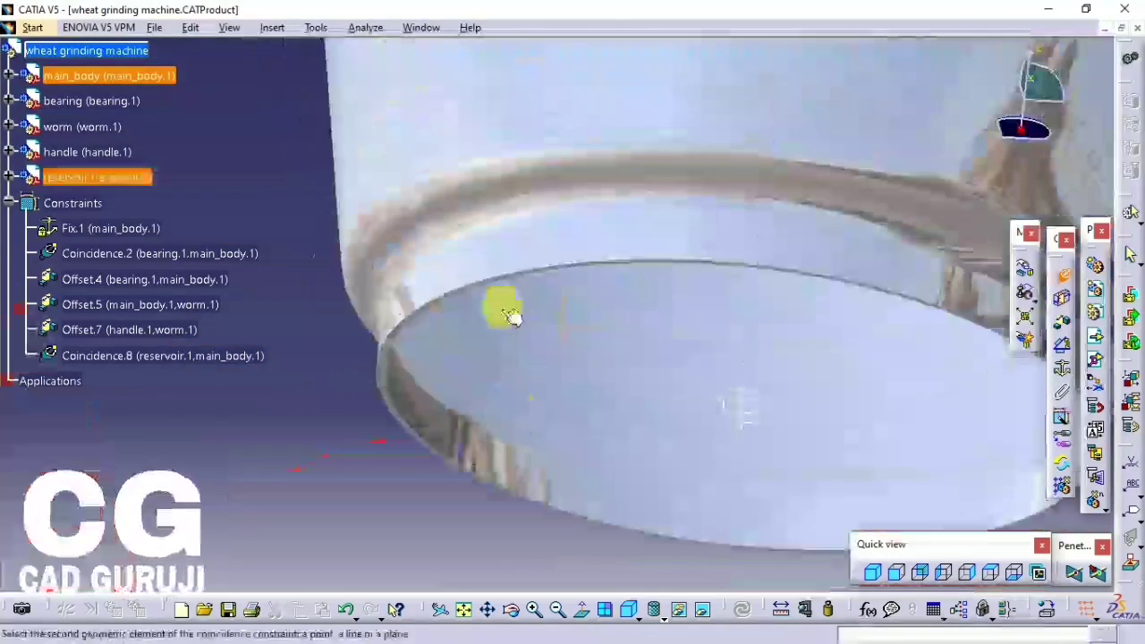
left_click(588, 473)
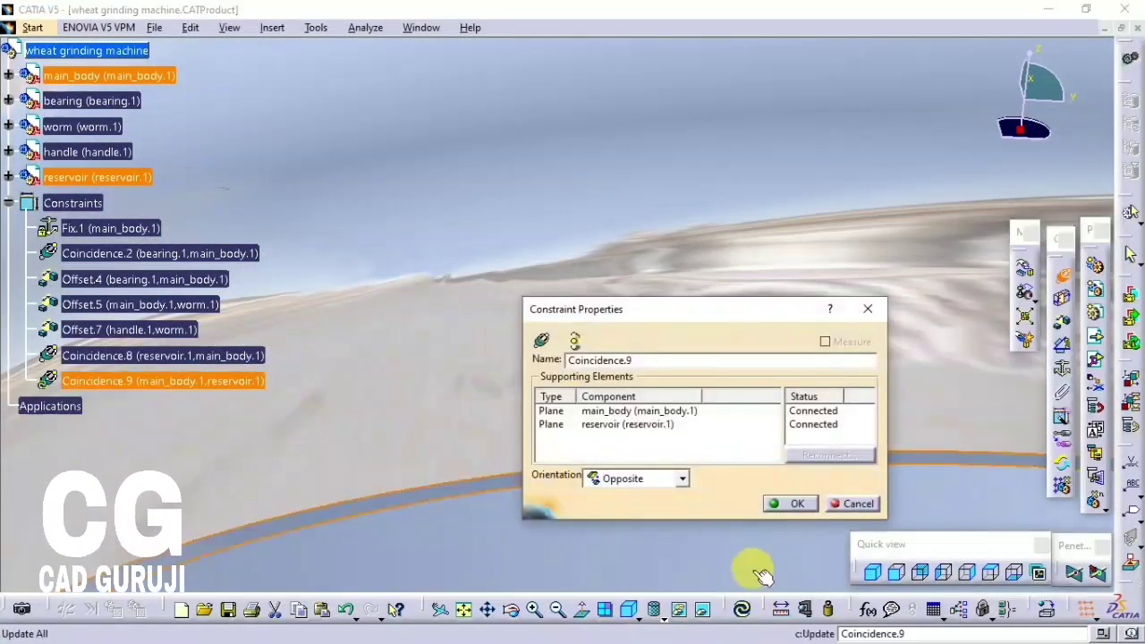
left_click(792, 501)
left_click(743, 611)
mouse_move(659, 404)
middle_mouse_down()
mouse_move(597, 348)
mouse_move(615, 316)
mouse_move(16, 112)
middle_mouse_up()
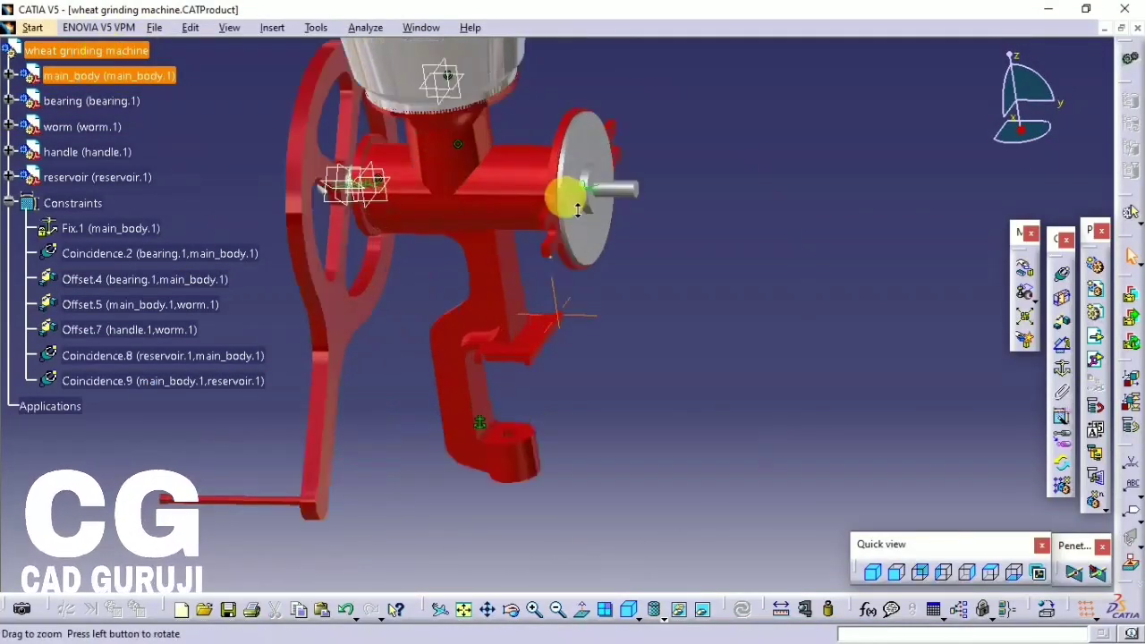
middle_click_drag(567, 191, 575, 170, "ctrl")
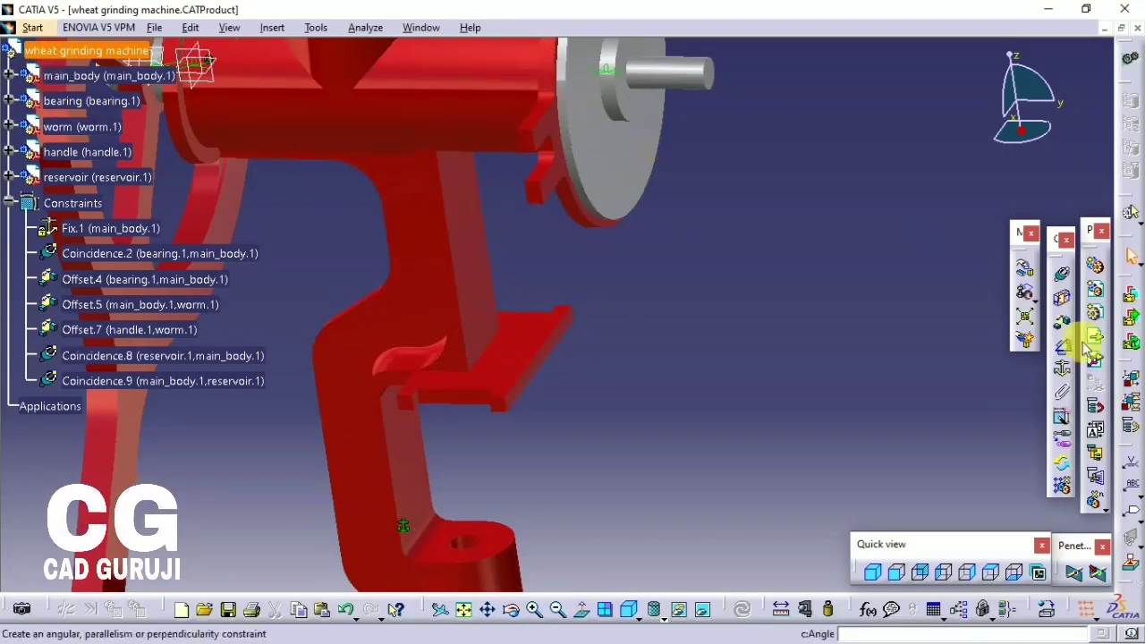
- Insert front part.CATPart and move it out along Y
type("f")
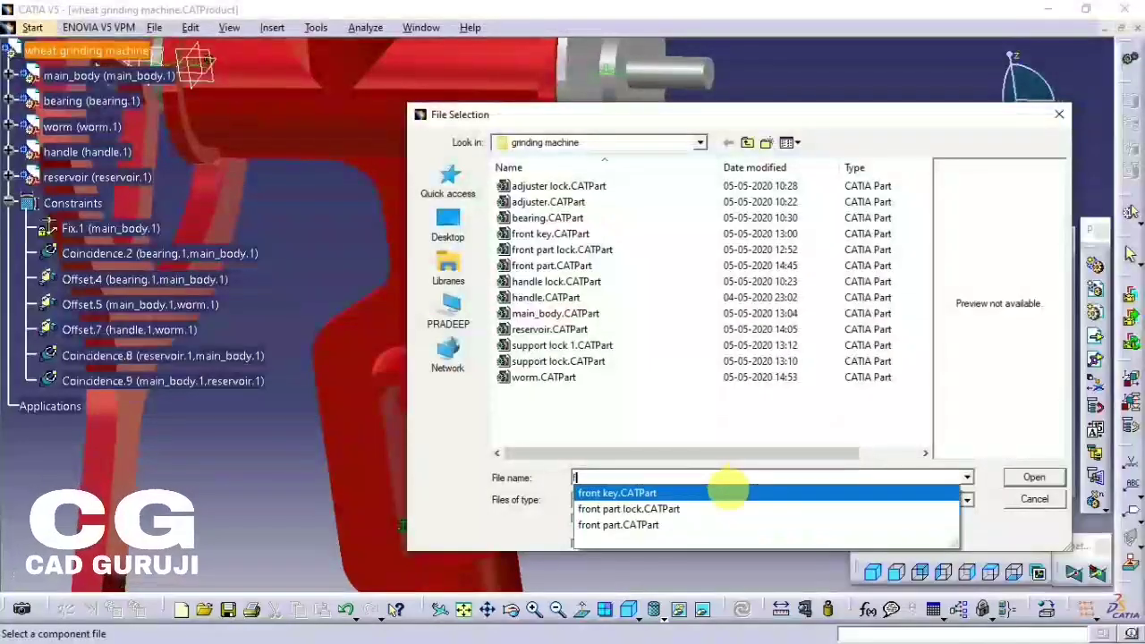
left_click(626, 507)
left_click(572, 266)
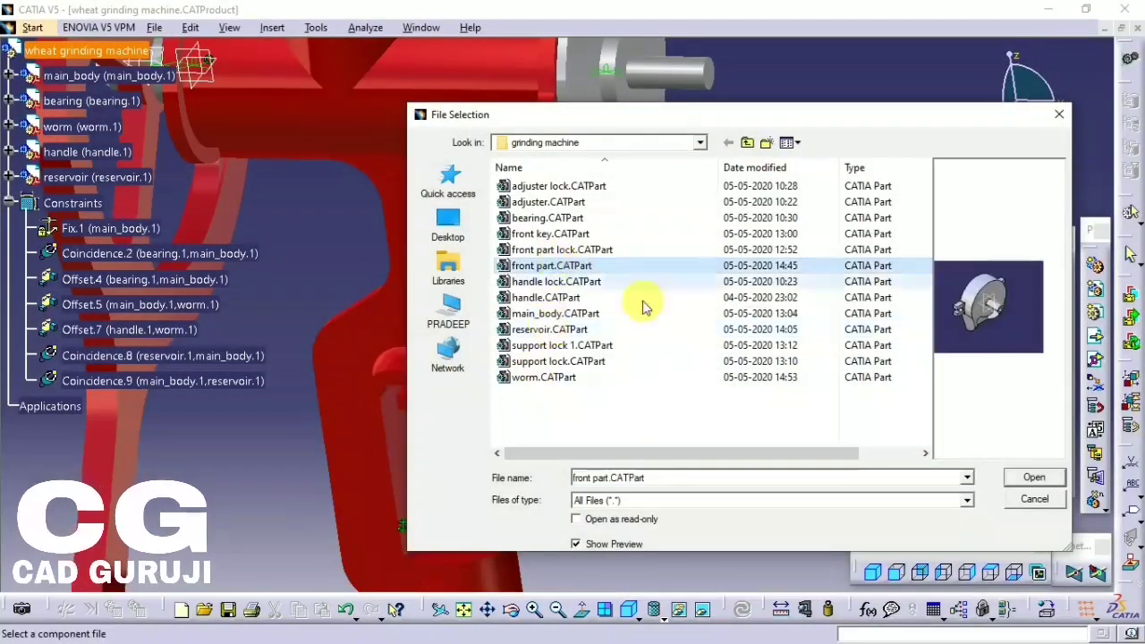
left_click(1034, 477)
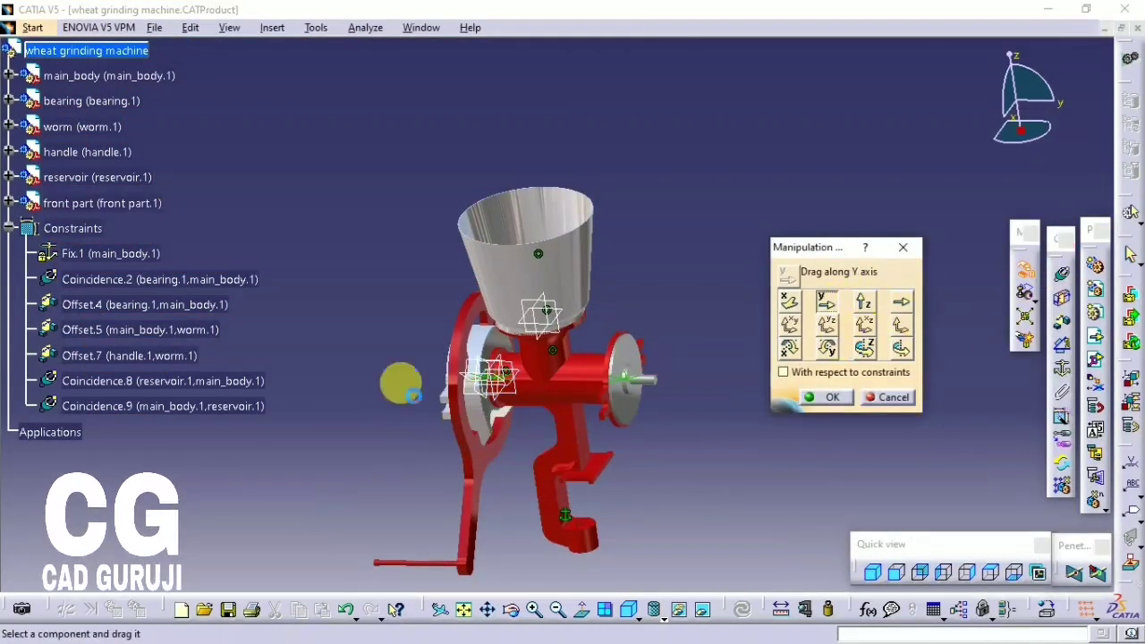
left_click_drag(453, 426, 669, 447)
left_click(824, 397)
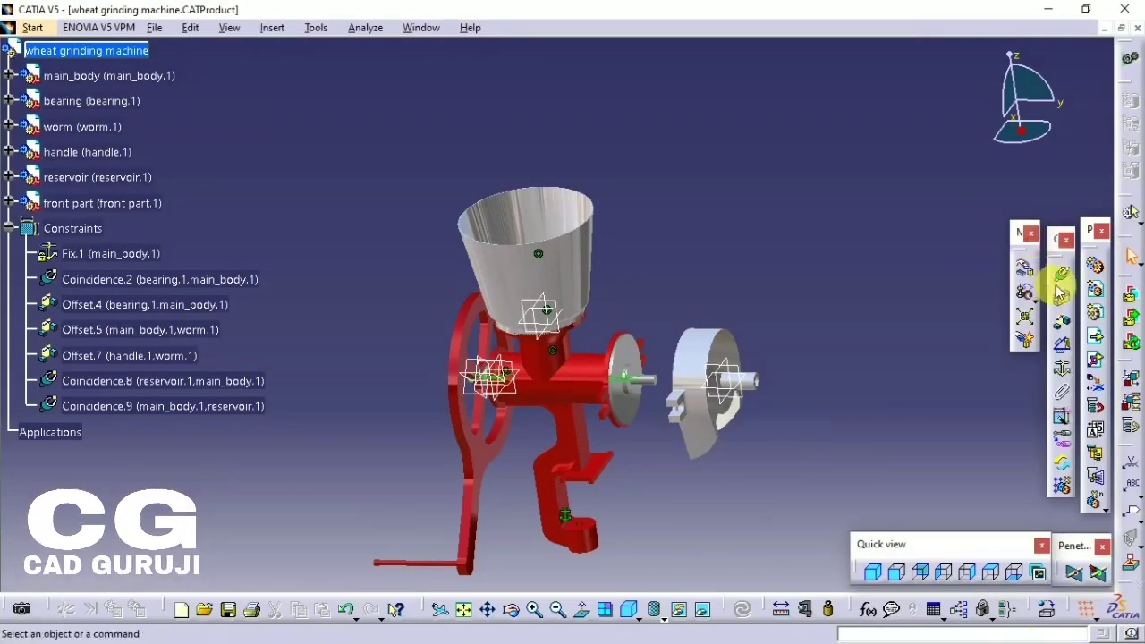
- Align the front part's axis and front face with the main body using two coincidences
left_click(464, 330)
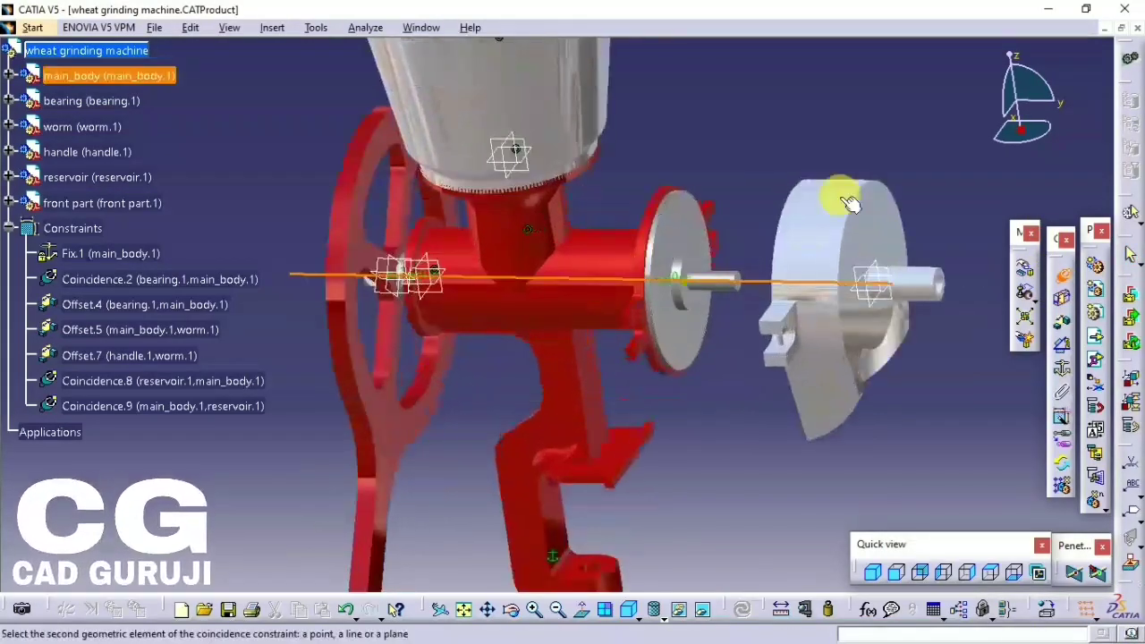
left_click(778, 572)
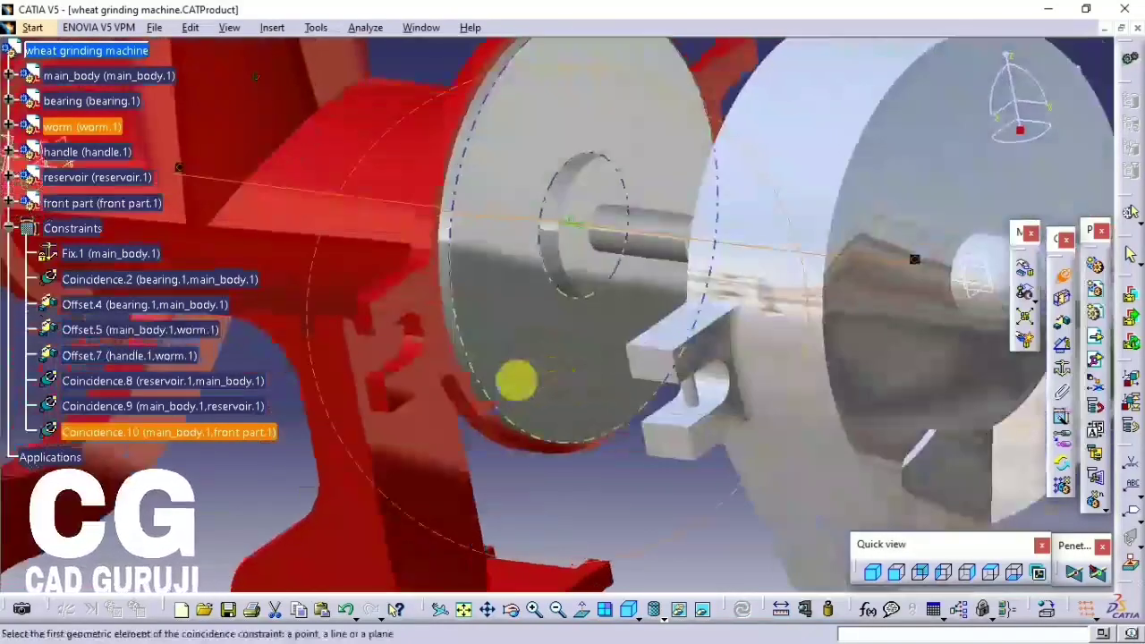
left_click(410, 314)
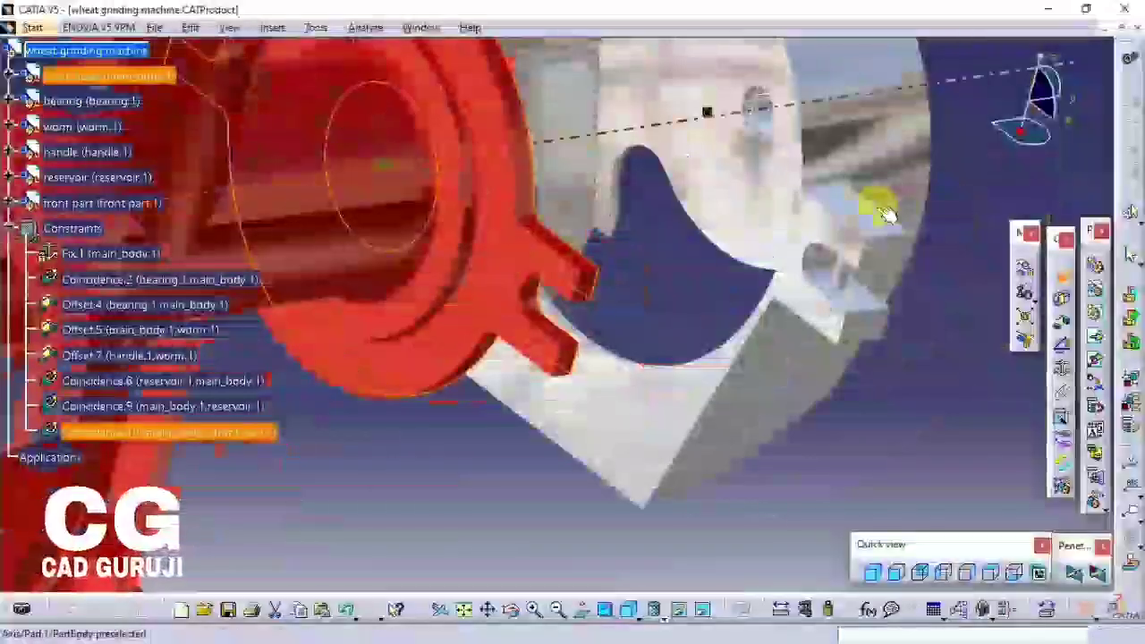
left_click(881, 199)
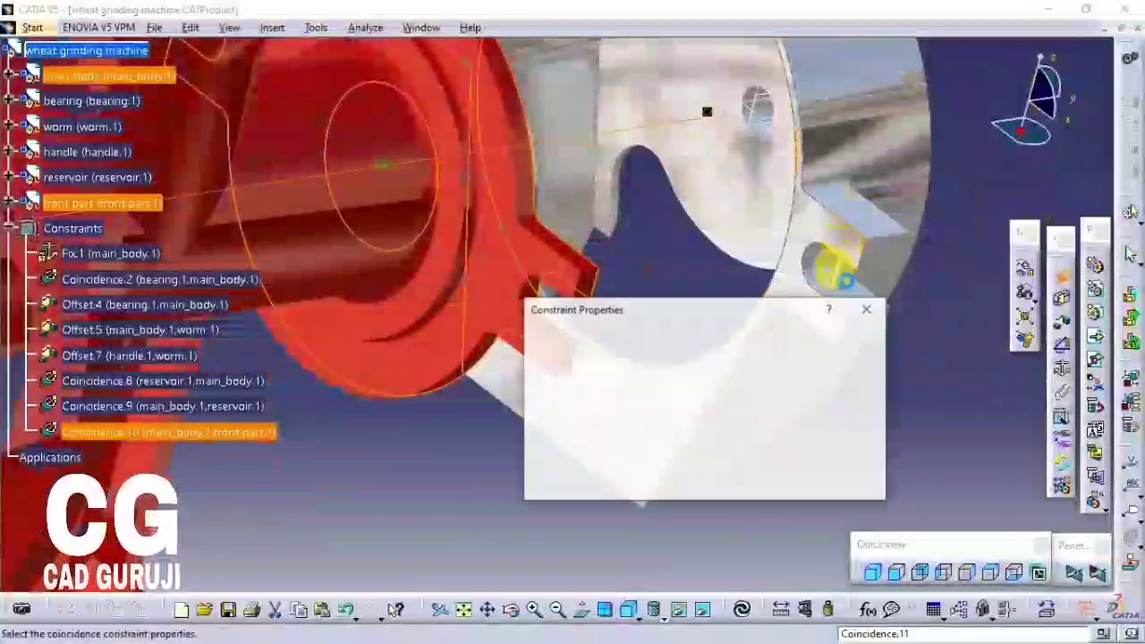
left_click(797, 484)
mouse_move(703, 558)
middle_mouse_down()
mouse_move(492, 351)
mouse_move(345, 248)
mouse_move(503, 302)
mouse_move(503, 332)
mouse_move(689, 242)
mouse_move(582, 301)
mouse_move(600, 281)
middle_mouse_up()
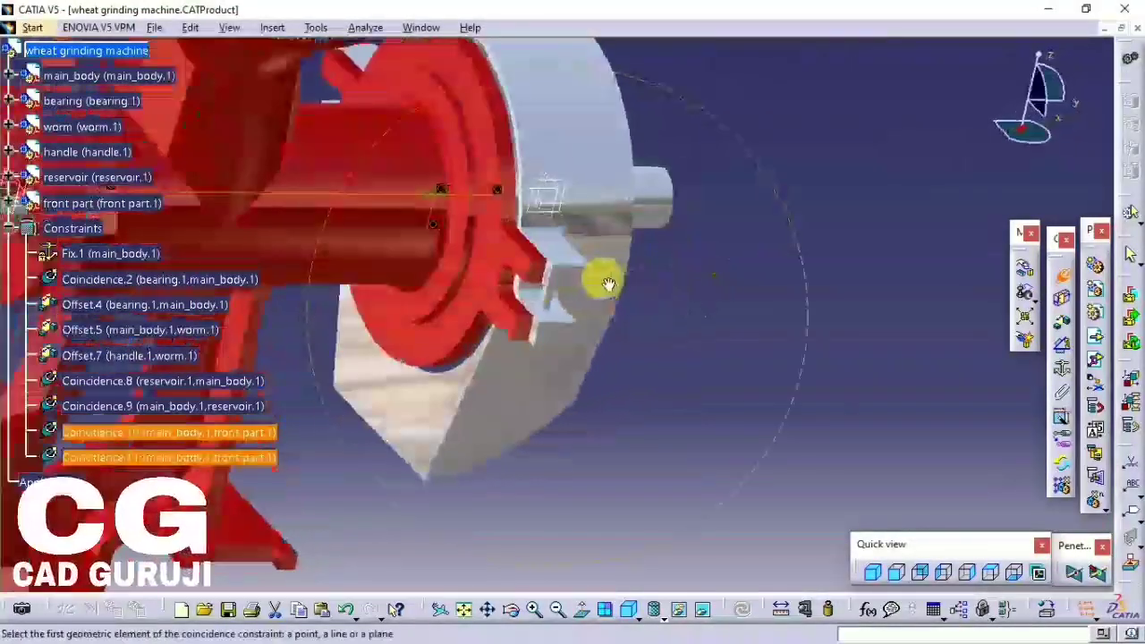
middle_click_drag(657, 304, 396, 307)
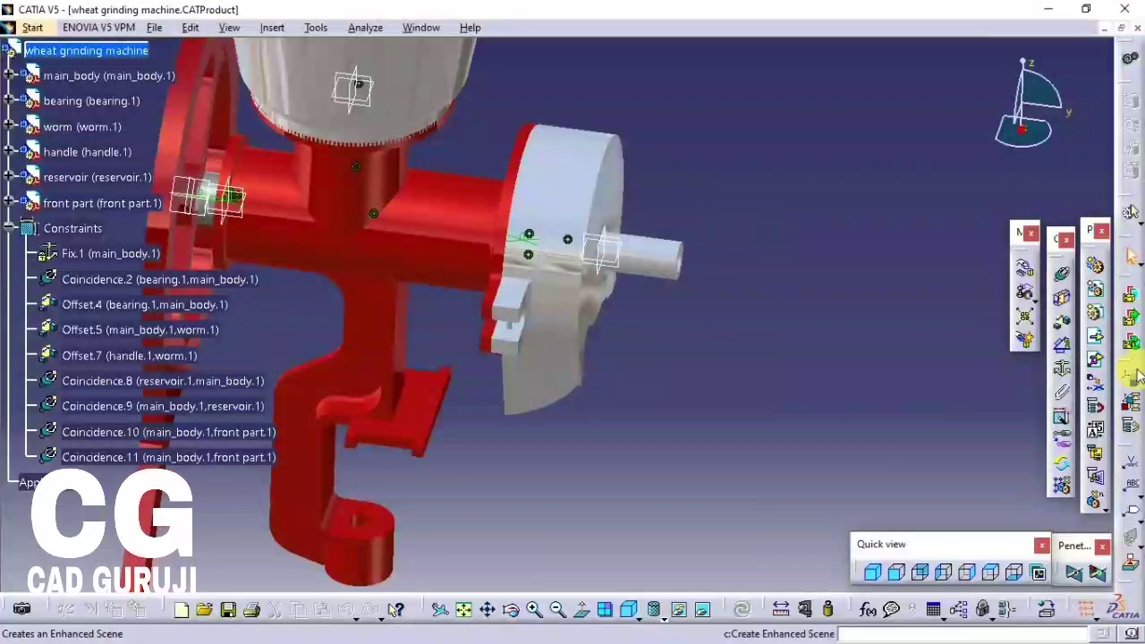
left_click(103, 54)
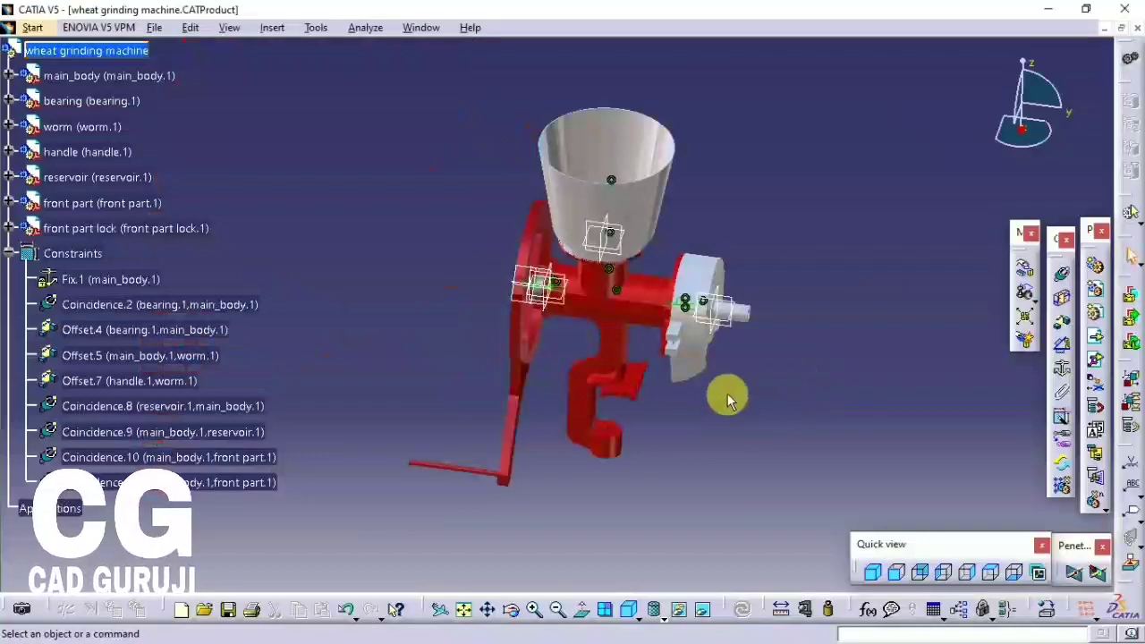
- Lift the front part lock along Z and make it coincident with the front part
mouse_move(726, 399)
middle_mouse_down()
mouse_move(871, 370)
mouse_move(968, 300)
middle_mouse_up()
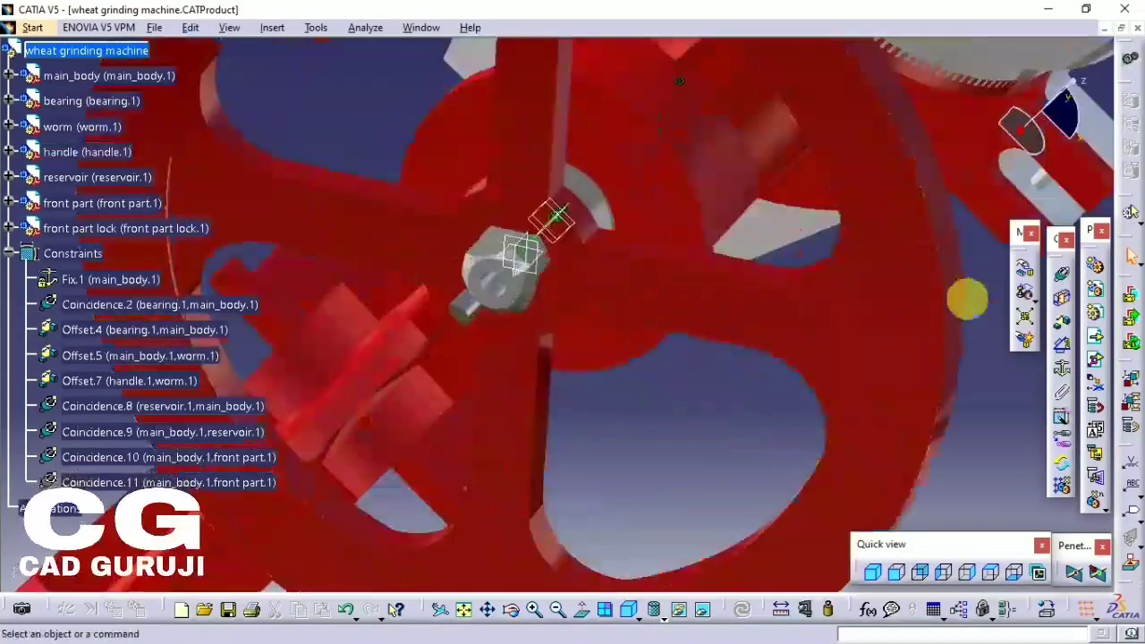
mouse_move(679, 80)
middle_mouse_down()
mouse_move(617, 248)
mouse_move(523, 256)
mouse_move(659, 462)
mouse_move(238, 327)
mouse_move(545, 370)
mouse_move(601, 300)
mouse_move(721, 365)
middle_mouse_up()
left_click(547, 311)
left_click(1024, 268)
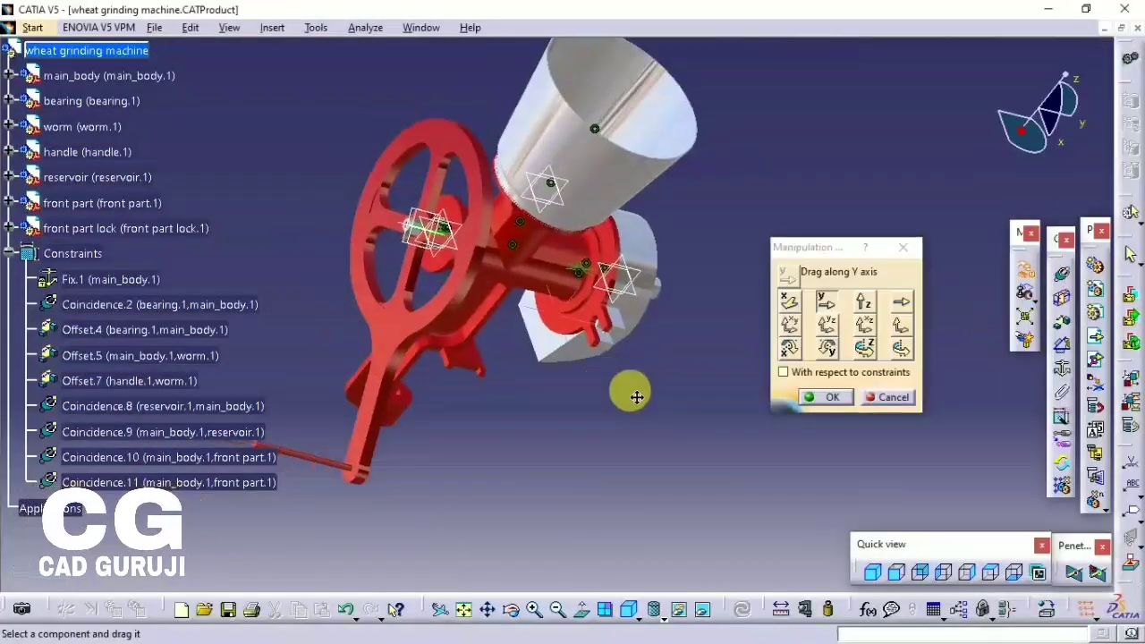
mouse_move(447, 260)
middle_mouse_down()
mouse_move(473, 255)
mouse_move(670, 349)
mouse_move(736, 205)
mouse_move(469, 263)
mouse_move(544, 386)
mouse_move(350, 396)
mouse_move(510, 542)
mouse_move(626, 313)
mouse_move(620, 196)
mouse_move(608, 242)
mouse_move(510, 331)
middle_mouse_up()
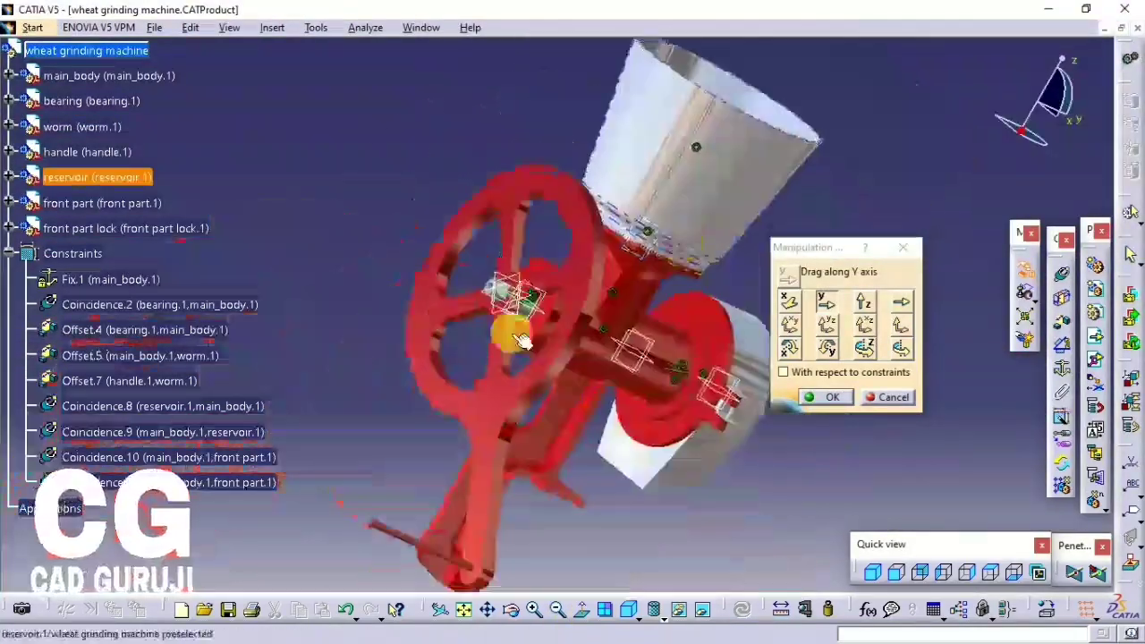
left_click(123, 236)
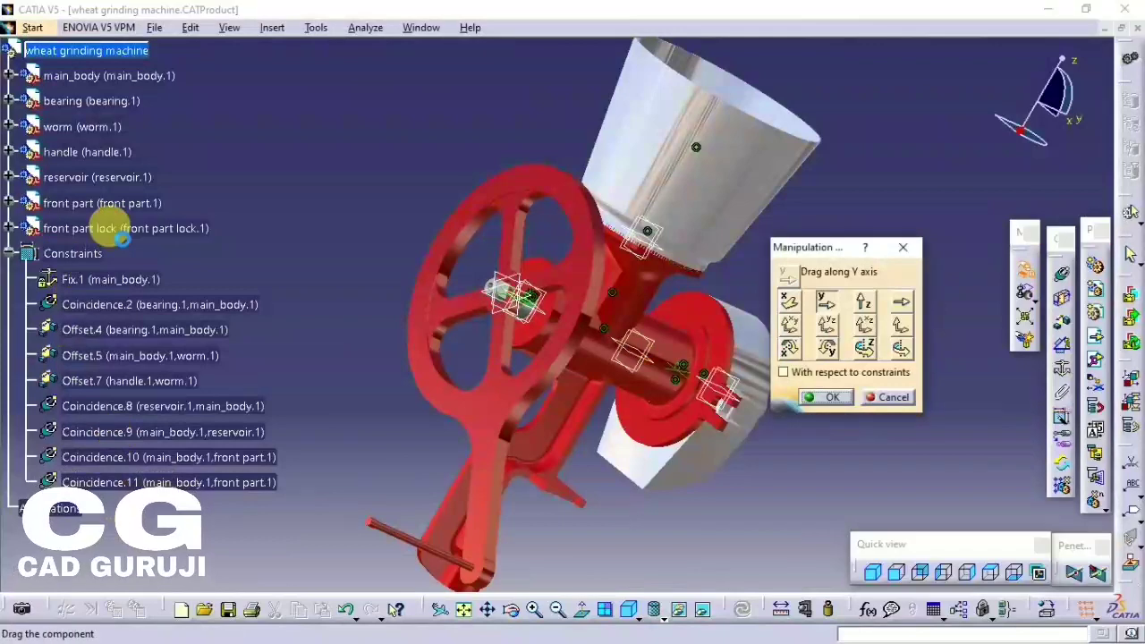
left_click(863, 304)
left_click_drag(909, 159, 870, 94)
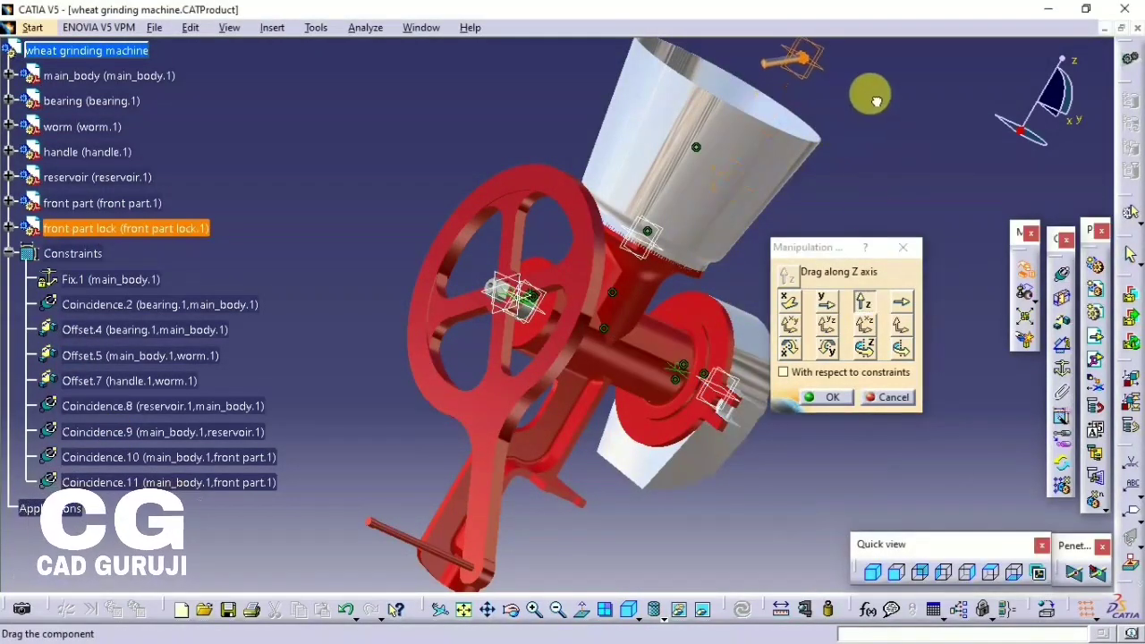
left_click(824, 396)
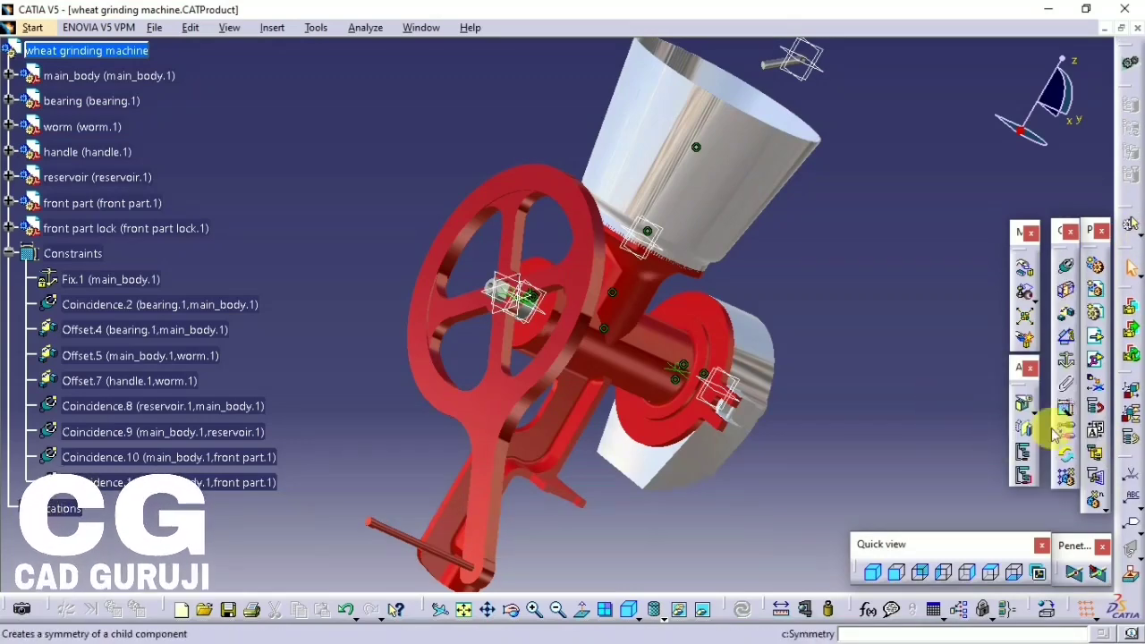
mouse_move(756, 141)
middle_mouse_down()
mouse_move(572, 409)
mouse_move(638, 396)
mouse_move(427, 360)
mouse_move(582, 304)
mouse_move(602, 122)
mouse_move(542, 263)
mouse_move(820, 335)
mouse_move(511, 498)
middle_mouse_up()
left_click(512, 495)
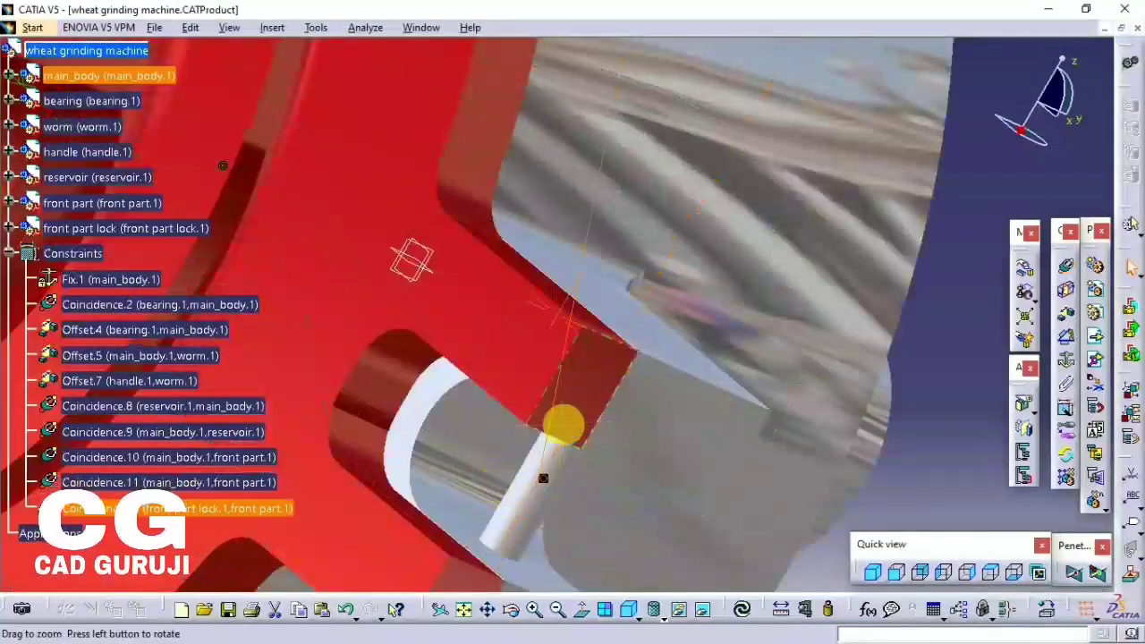
mouse_move(557, 417)
middle_mouse_down()
mouse_move(669, 590)
mouse_move(631, 402)
mouse_move(638, 383)
mouse_move(688, 385)
middle_mouse_up()
- Rotate the front part lock's pin around its axis into position
left_click(1023, 327)
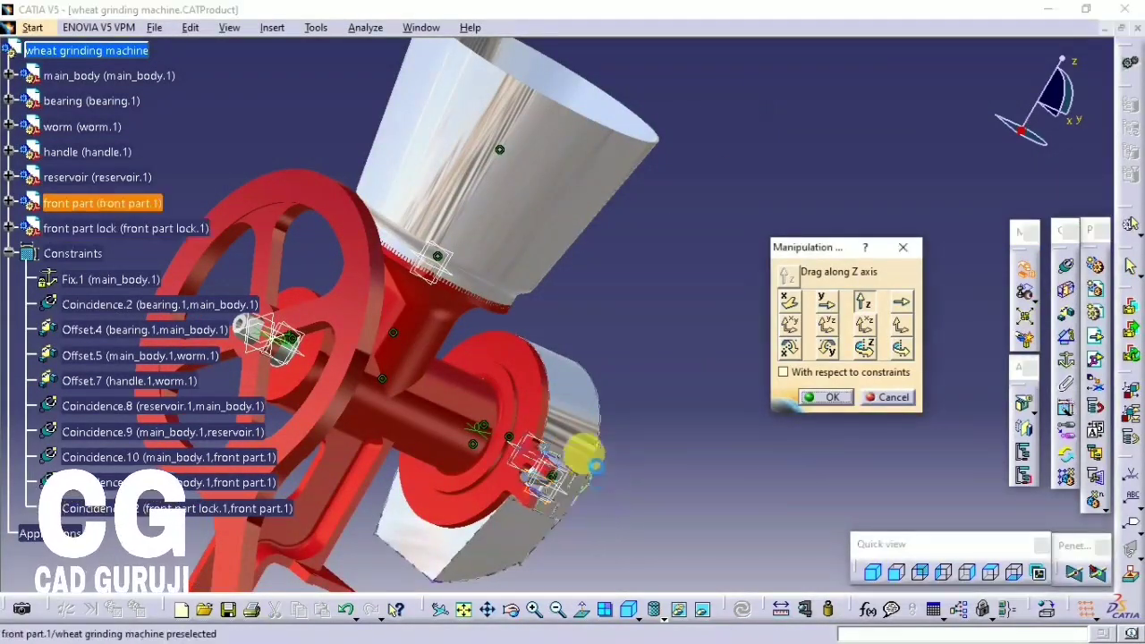
left_click(822, 397)
mouse_move(723, 488)
middle_mouse_down()
mouse_move(677, 340)
mouse_move(741, 256)
mouse_move(706, 344)
mouse_move(695, 345)
mouse_move(685, 298)
mouse_move(545, 259)
middle_mouse_up()
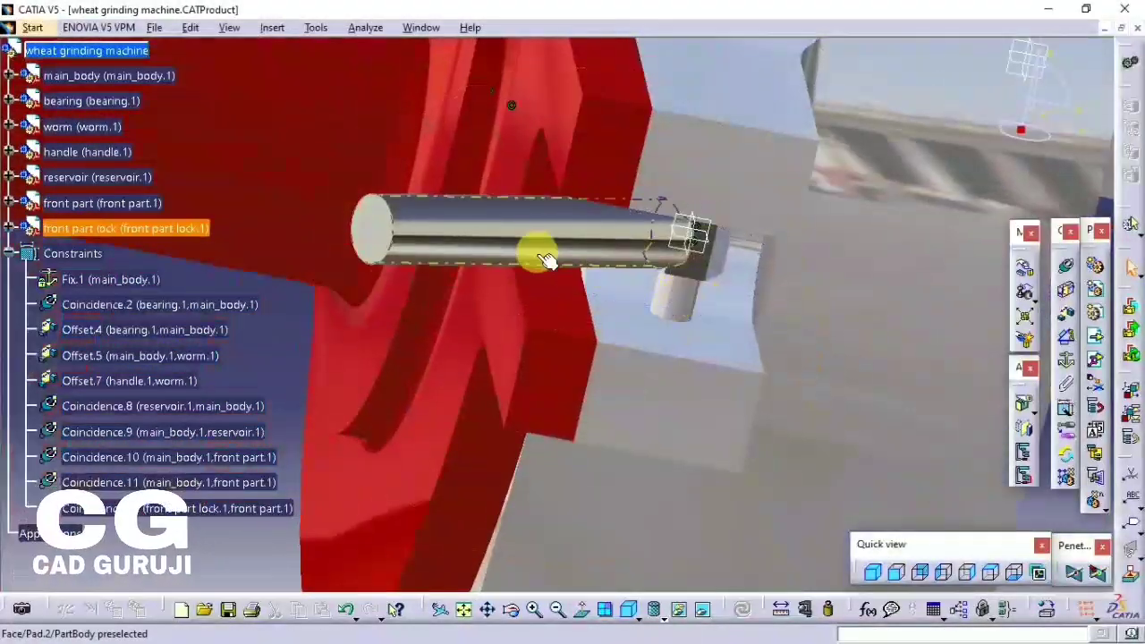
left_click(1025, 271)
left_click(900, 346)
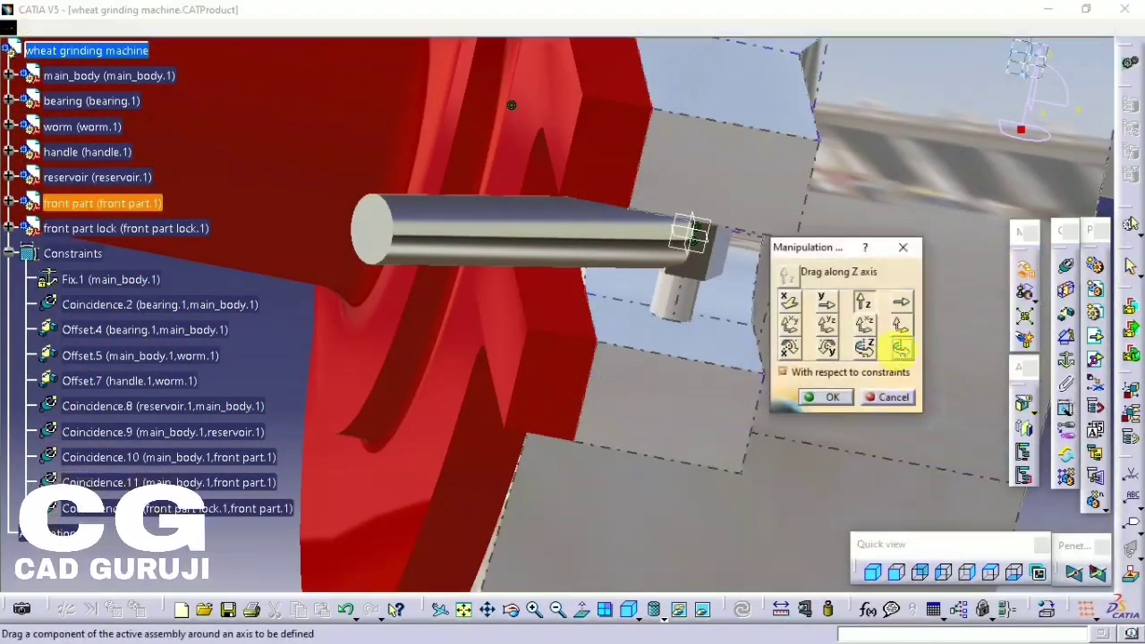
left_click(670, 306)
left_click_drag(505, 259, 457, 216)
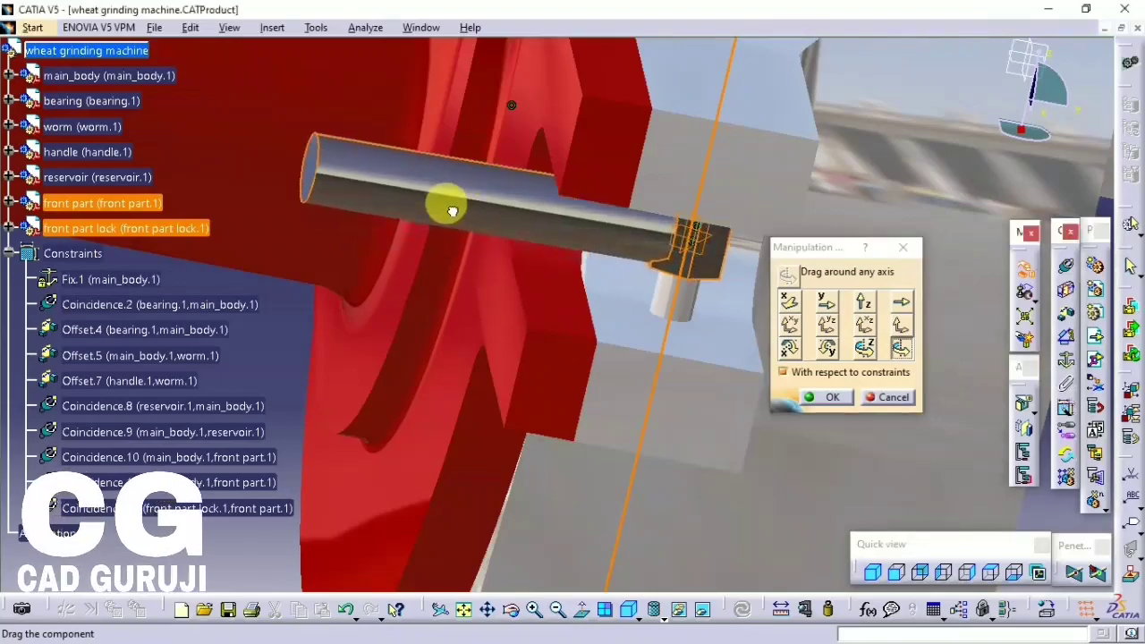
left_click(827, 400)
mouse_move(827, 400)
middle_mouse_down()
mouse_move(724, 337)
mouse_move(775, 299)
mouse_move(486, 396)
mouse_move(472, 376)
mouse_move(659, 378)
mouse_move(920, 242)
middle_mouse_up()
left_click(1064, 268)
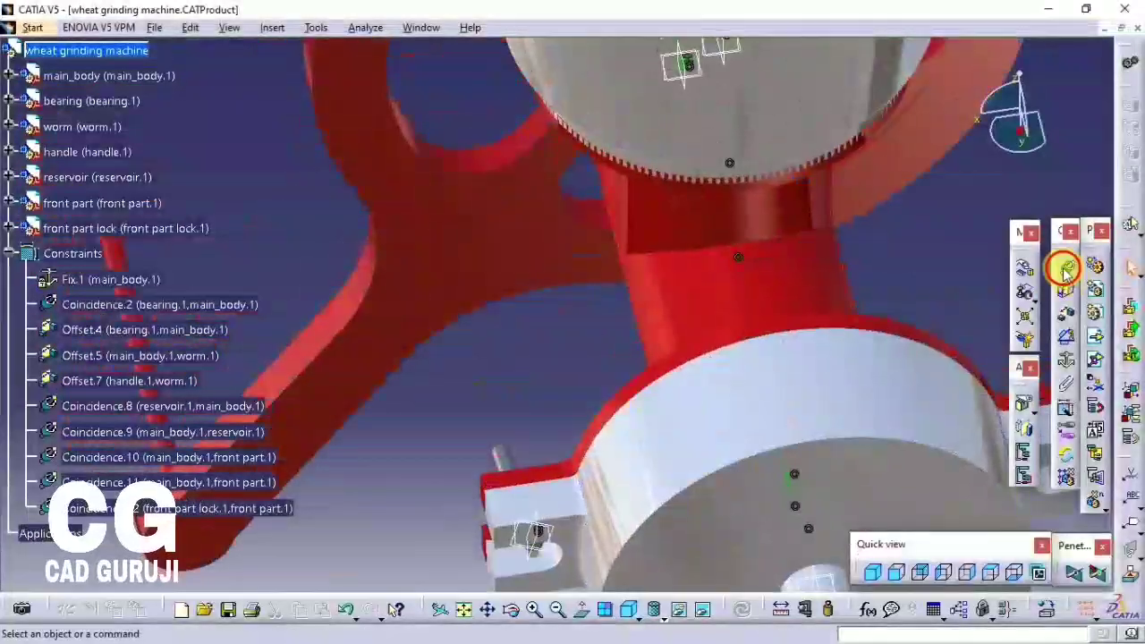
- Insert a second front part lock.CATPart and shift it along Y toward the front part
left_click(85, 58)
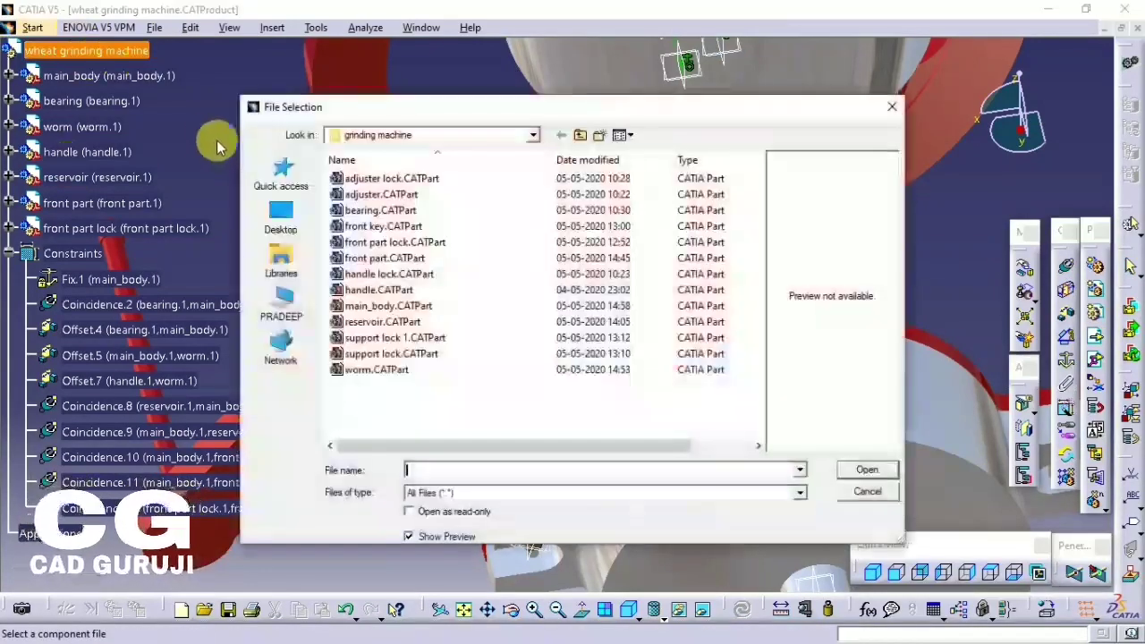
left_click(399, 243)
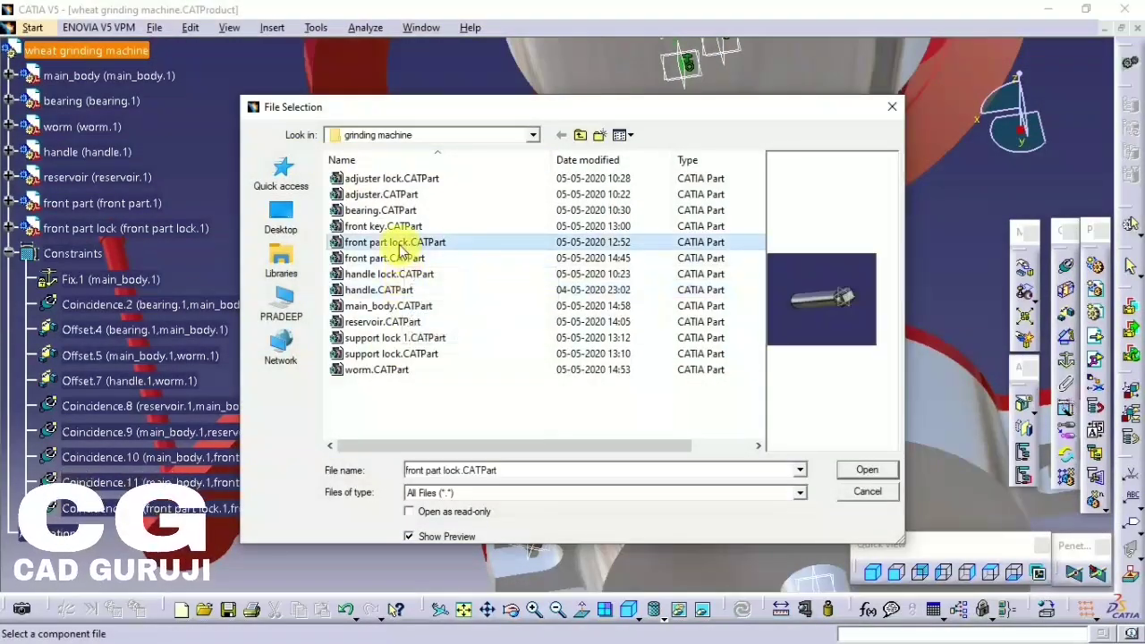
left_click(849, 472)
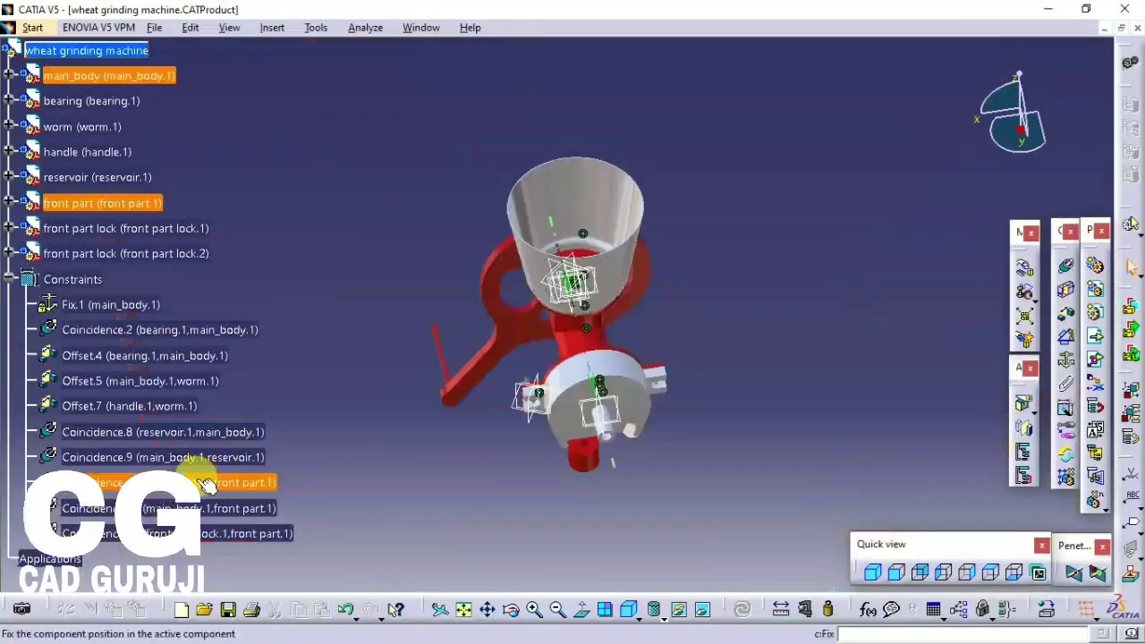
mouse_move(536, 403)
middle_mouse_down()
mouse_move(767, 332)
mouse_move(802, 174)
middle_mouse_up()
left_click(1028, 288)
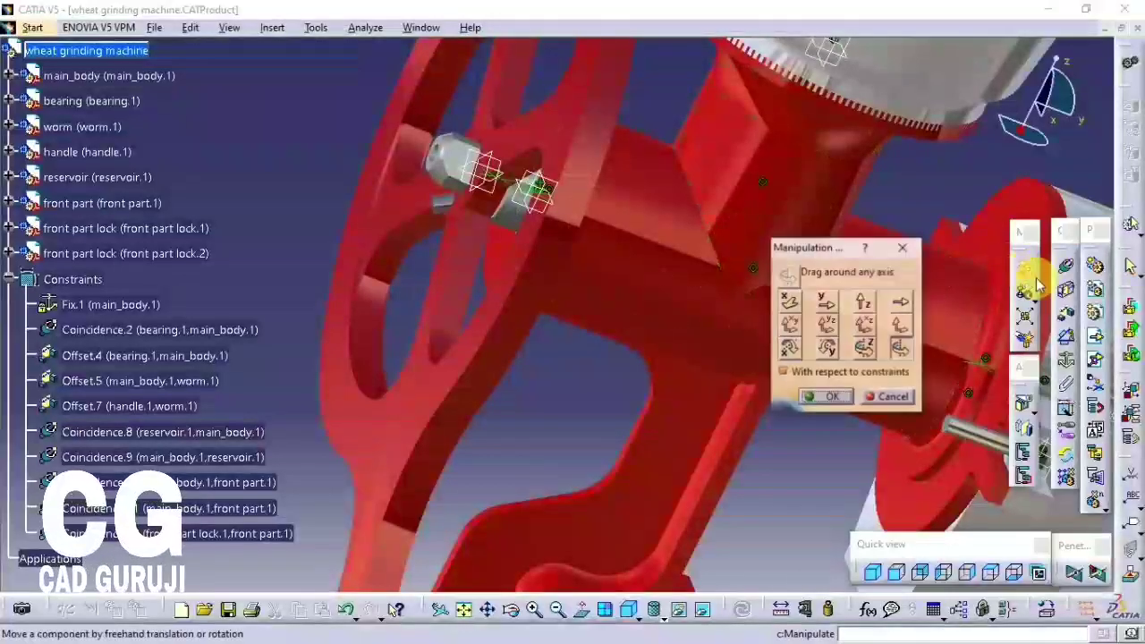
left_click(825, 301)
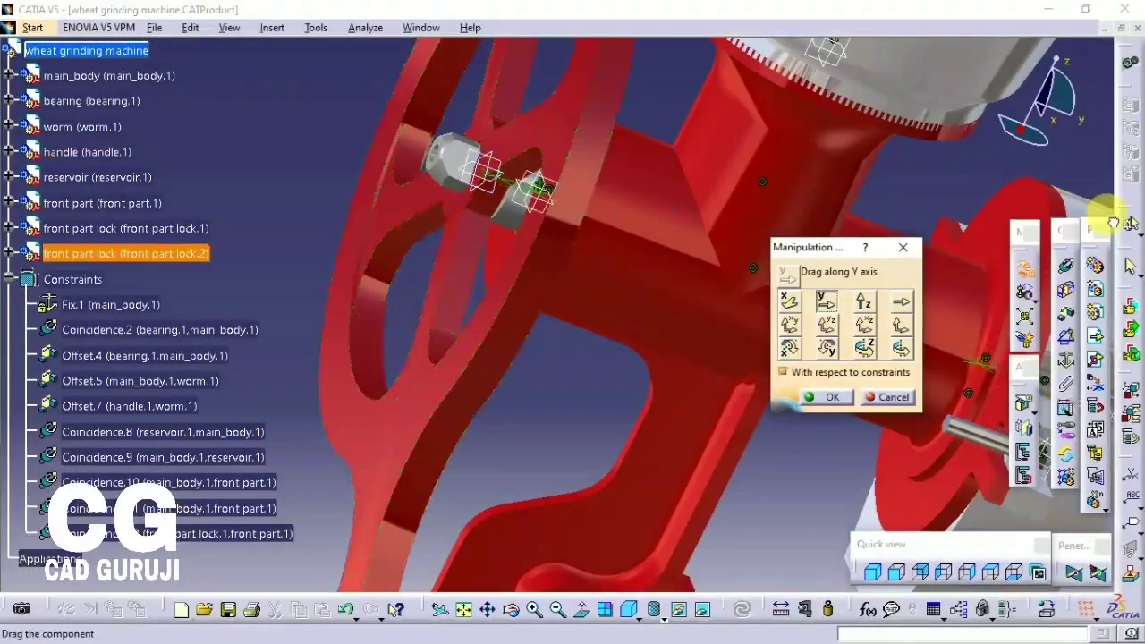
mouse_move(1111, 223)
middle_mouse_down()
mouse_move(1014, 187)
mouse_move(646, 120)
mouse_move(734, 110)
mouse_move(674, 311)
middle_mouse_up()
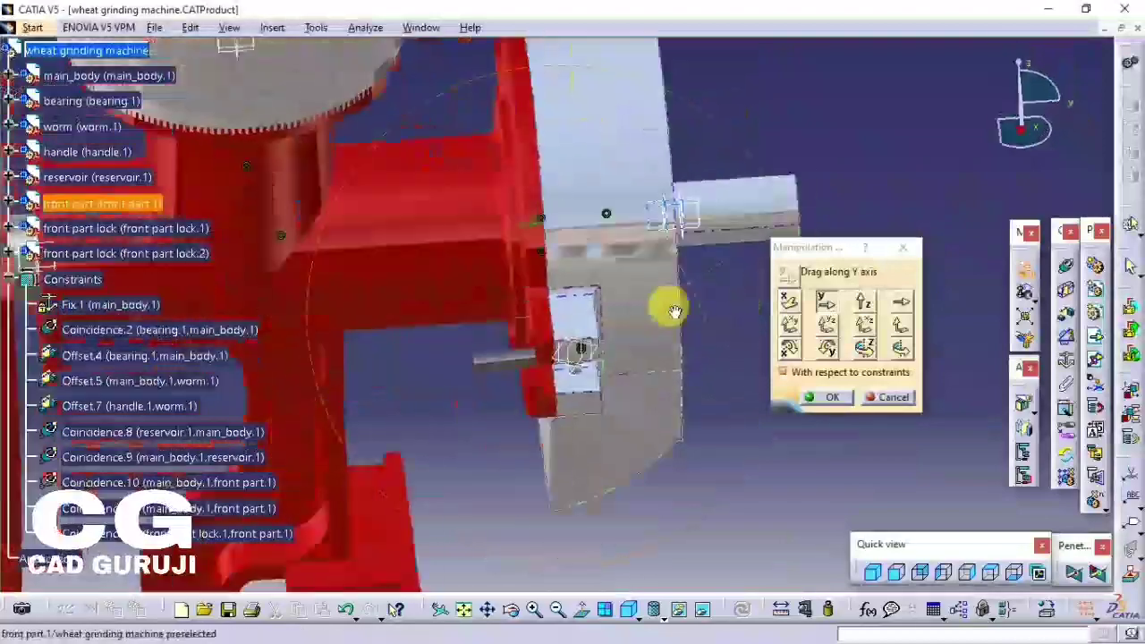
left_click_drag(695, 212, 716, 113)
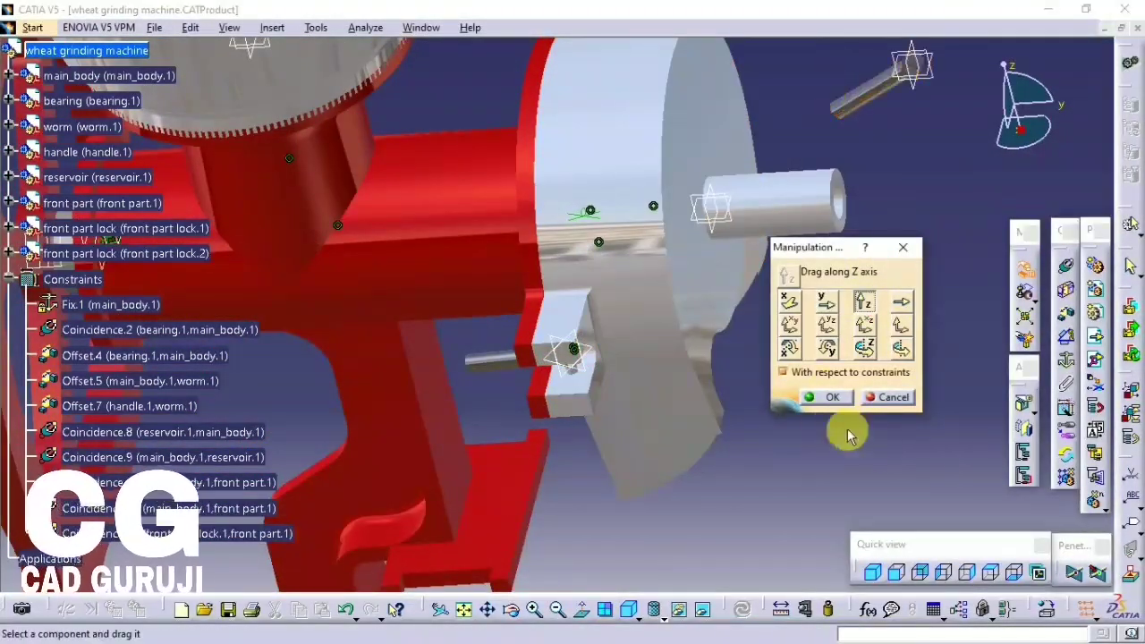
left_click(827, 397)
- Make the new lock's axis coincident with the front part
left_click(1065, 267)
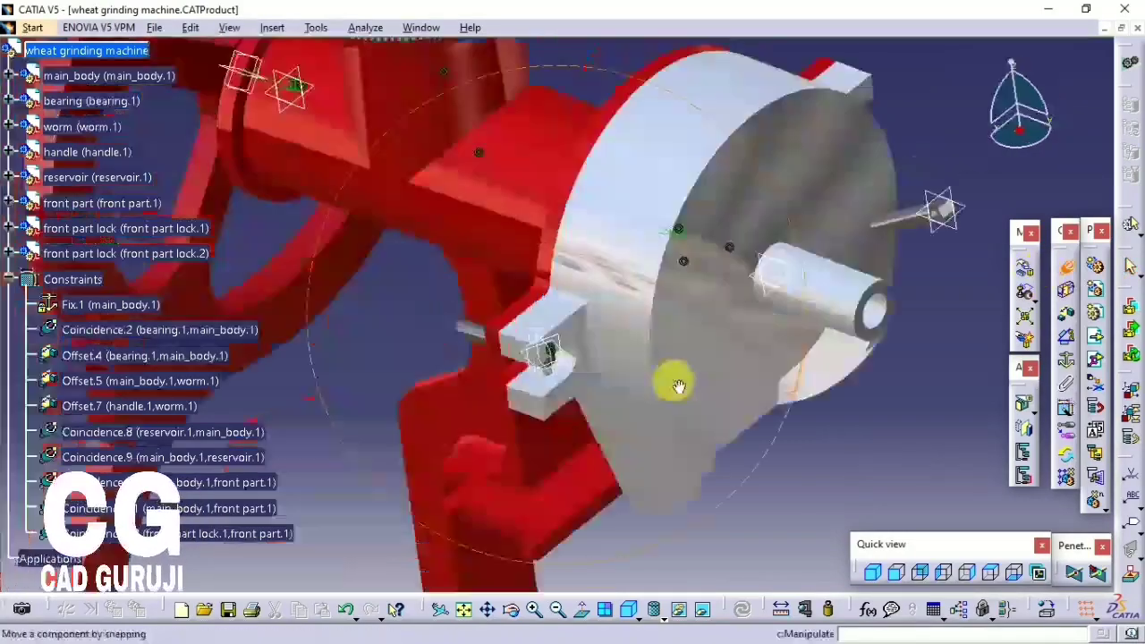
mouse_move(672, 378)
middle_mouse_down()
mouse_move(850, 349)
mouse_move(728, 403)
mouse_move(874, 268)
middle_mouse_up()
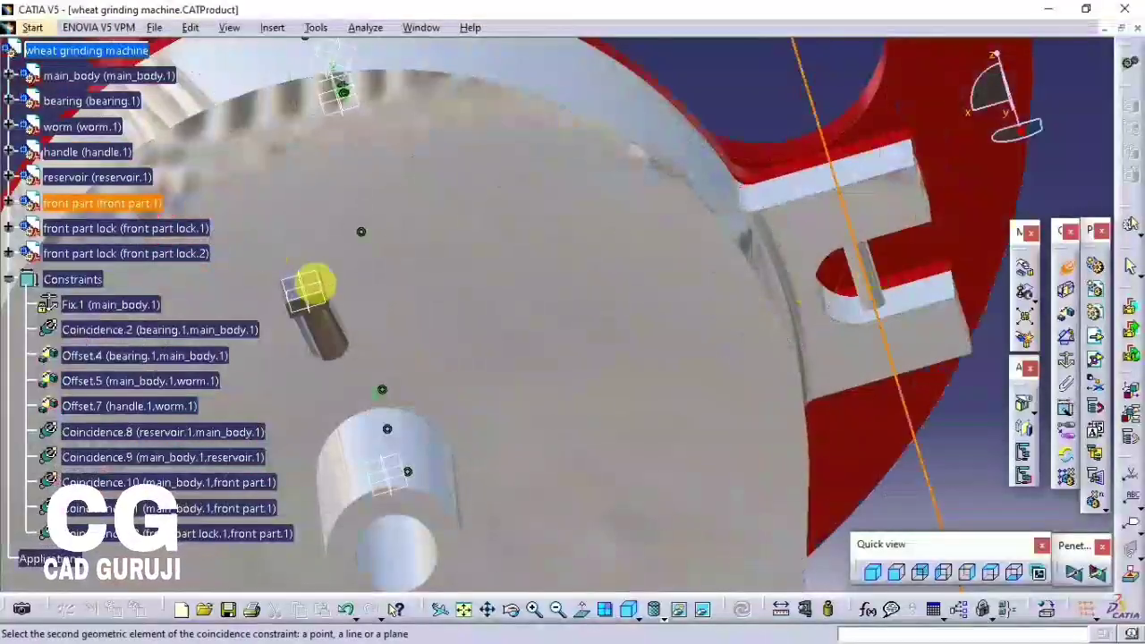
left_click(332, 356)
mouse_move(332, 357)
middle_mouse_down()
mouse_move(422, 286)
mouse_move(492, 309)
mouse_move(519, 404)
mouse_move(493, 272)
middle_mouse_up()
middle_click_drag(624, 510, 741, 609)
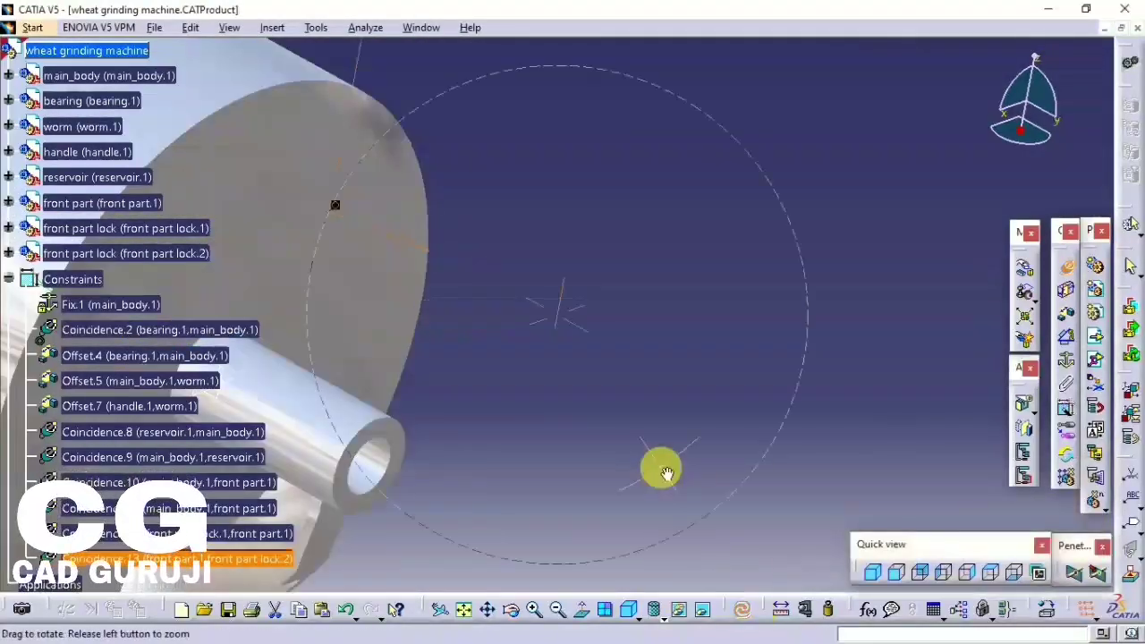
mouse_move(659, 468)
middle_mouse_down()
mouse_move(366, 352)
mouse_move(523, 509)
mouse_move(1041, 295)
middle_mouse_up()
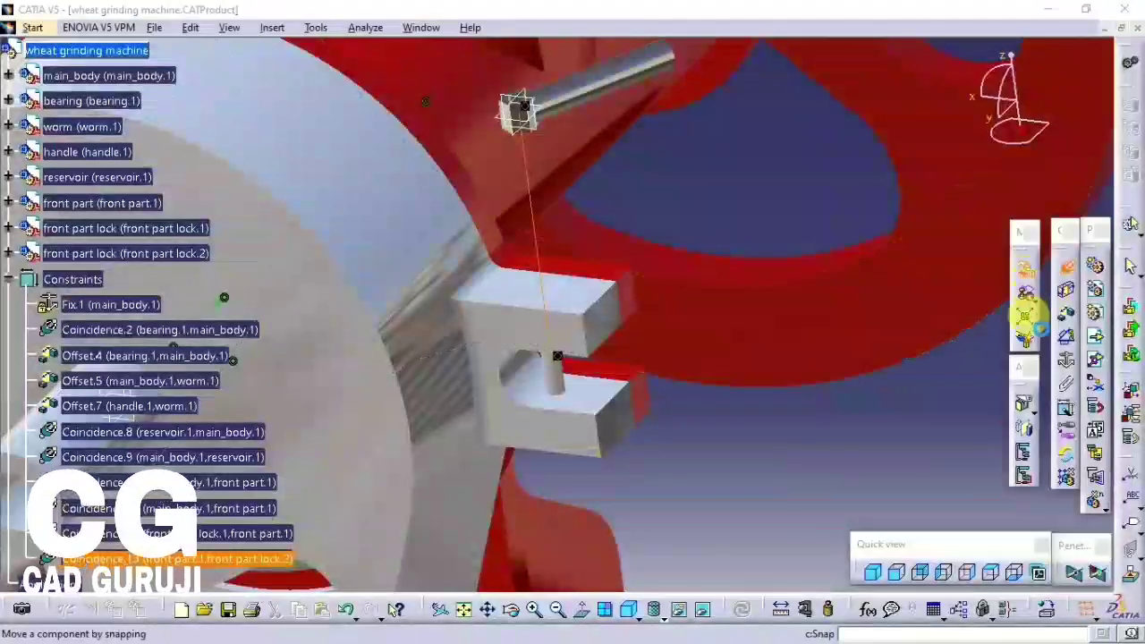
- Rotate the new lock around the vertical axis through its nut
left_click(1024, 268)
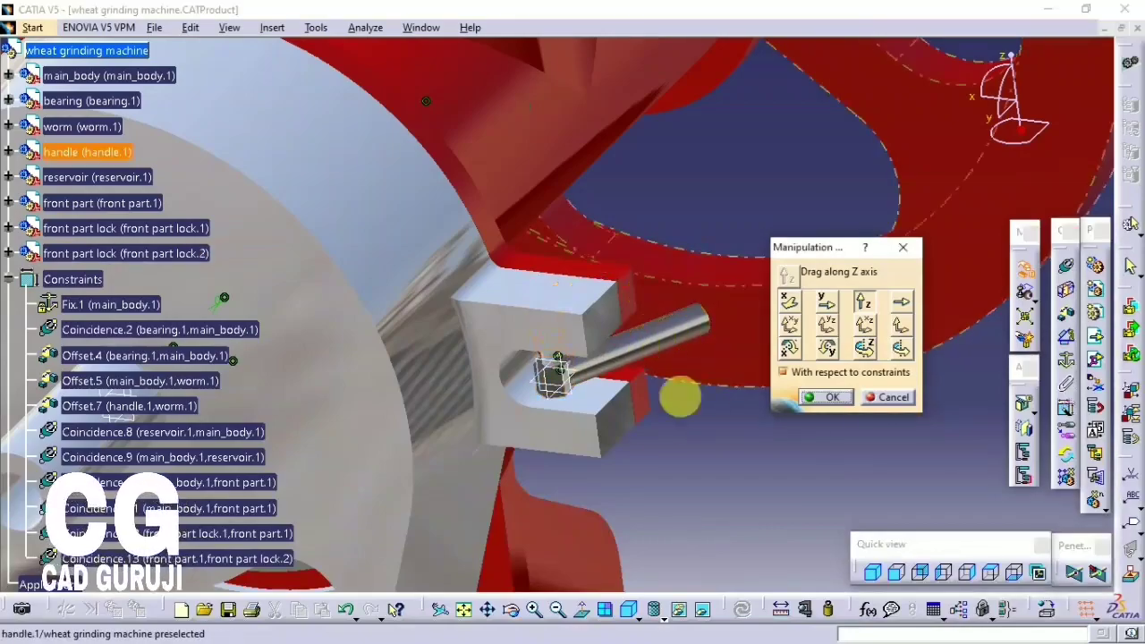
mouse_move(679, 398)
middle_mouse_down()
mouse_move(450, 439)
mouse_move(900, 375)
middle_mouse_up()
left_click(901, 348)
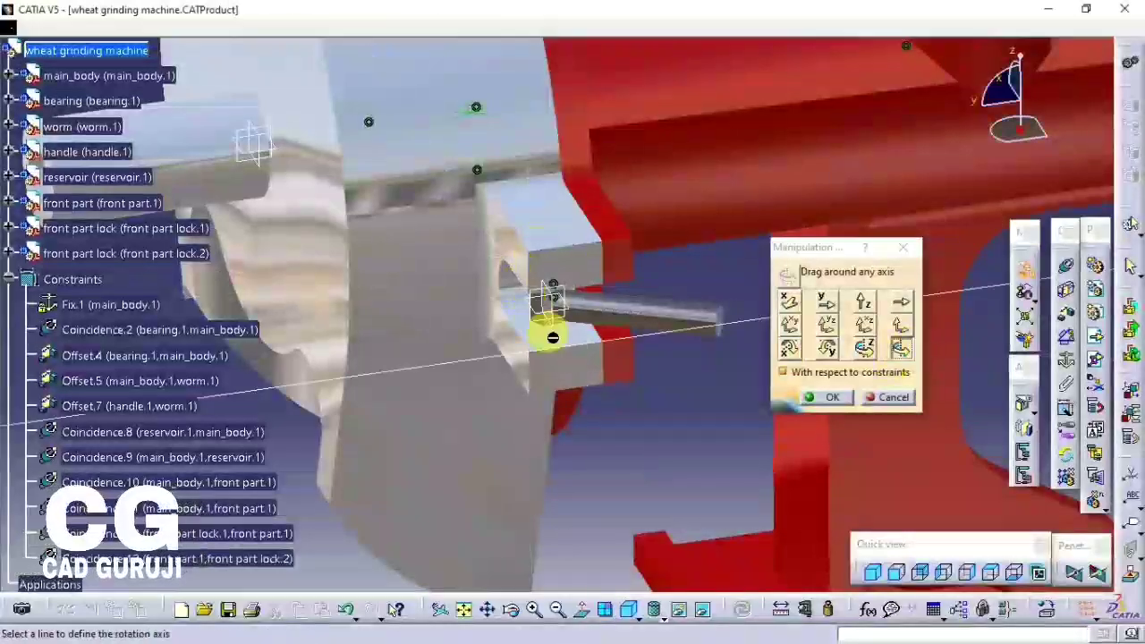
middle_click_drag(553, 337, 531, 134)
left_click(478, 243)
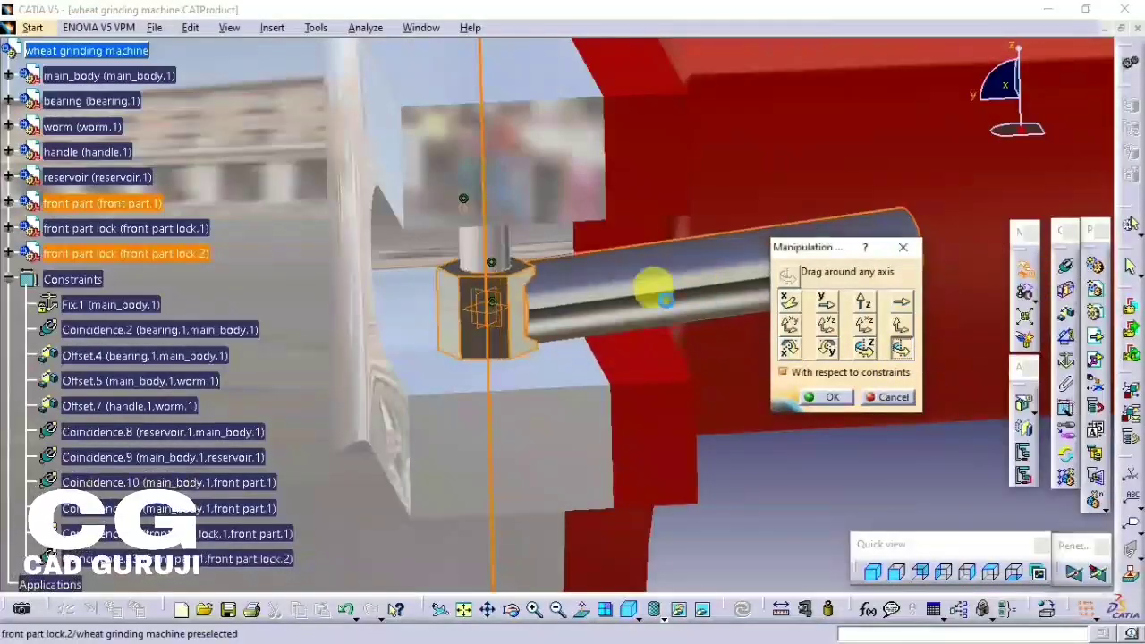
left_click_drag(662, 299, 679, 305)
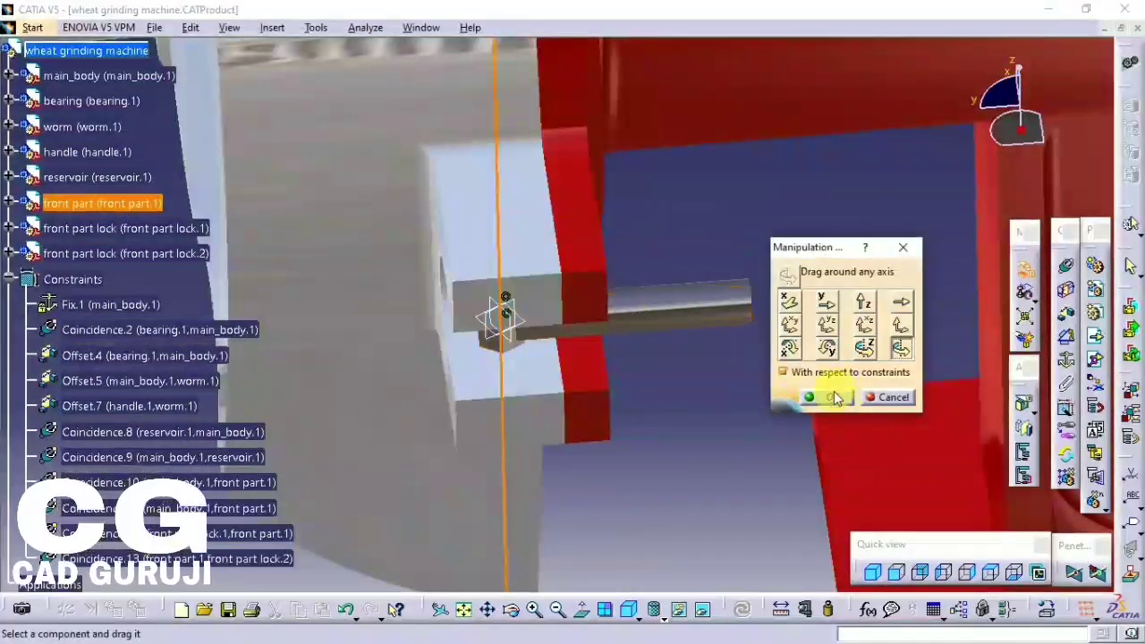
left_click(834, 396)
mouse_move(544, 307)
middle_mouse_down()
mouse_move(600, 120)
mouse_move(1066, 309)
middle_mouse_up()
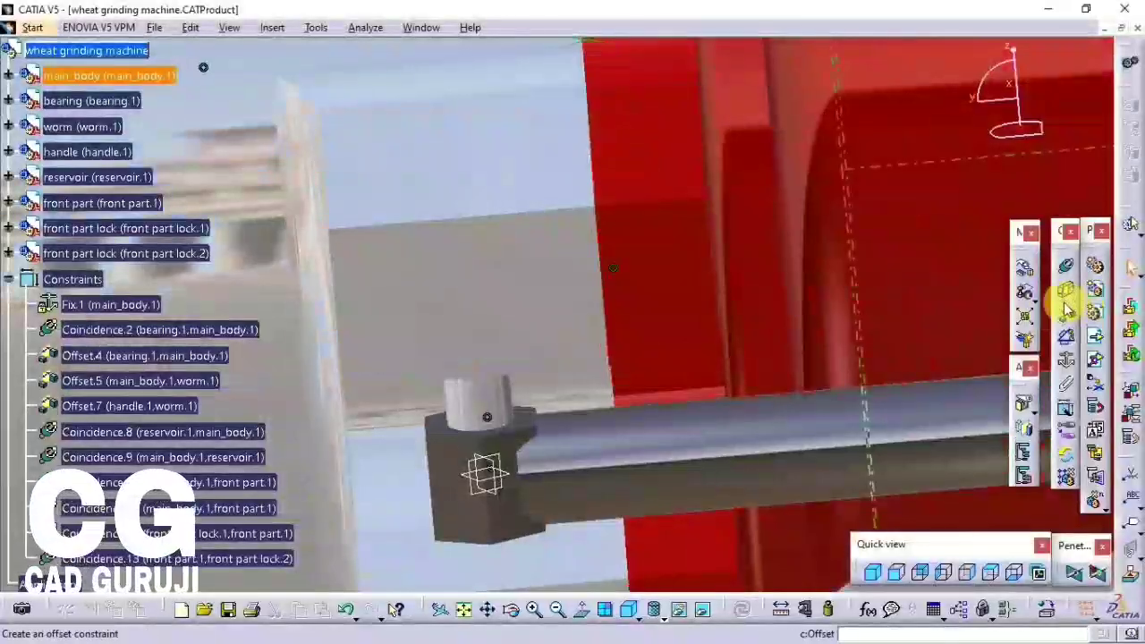
- Create an offset constraint between front part lock.2's face and the front part face, then update
left_click(465, 373)
mouse_move(465, 374)
middle_mouse_down()
mouse_move(524, 277)
mouse_move(491, 332)
mouse_move(371, 105)
middle_mouse_up()
left_click(384, 118)
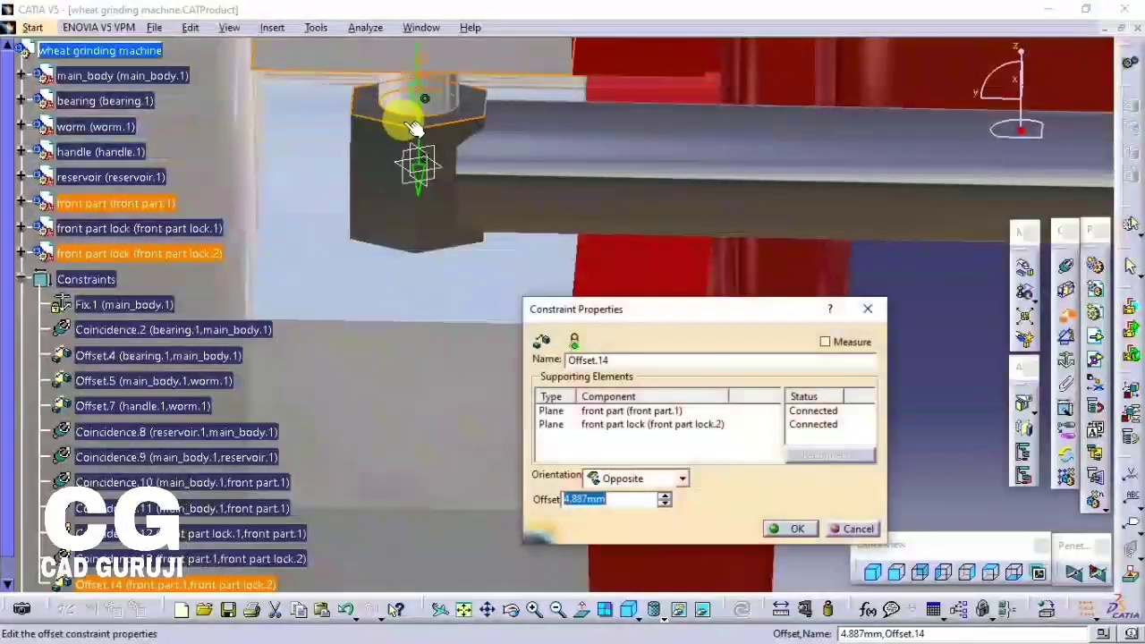
type("0")
key("Return")
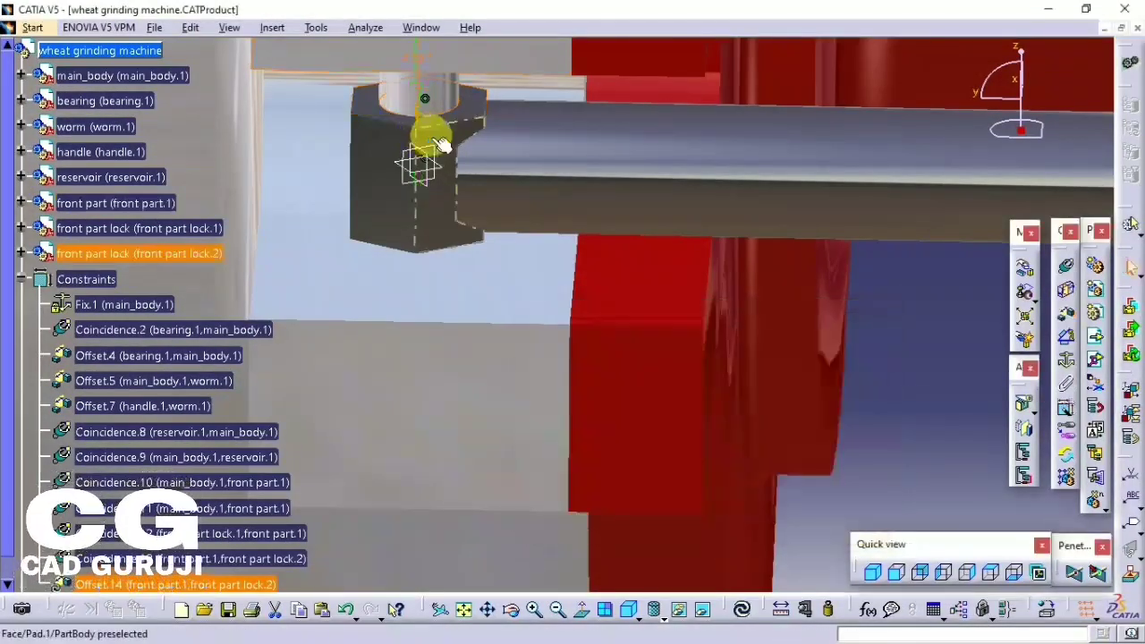
left_click(747, 614)
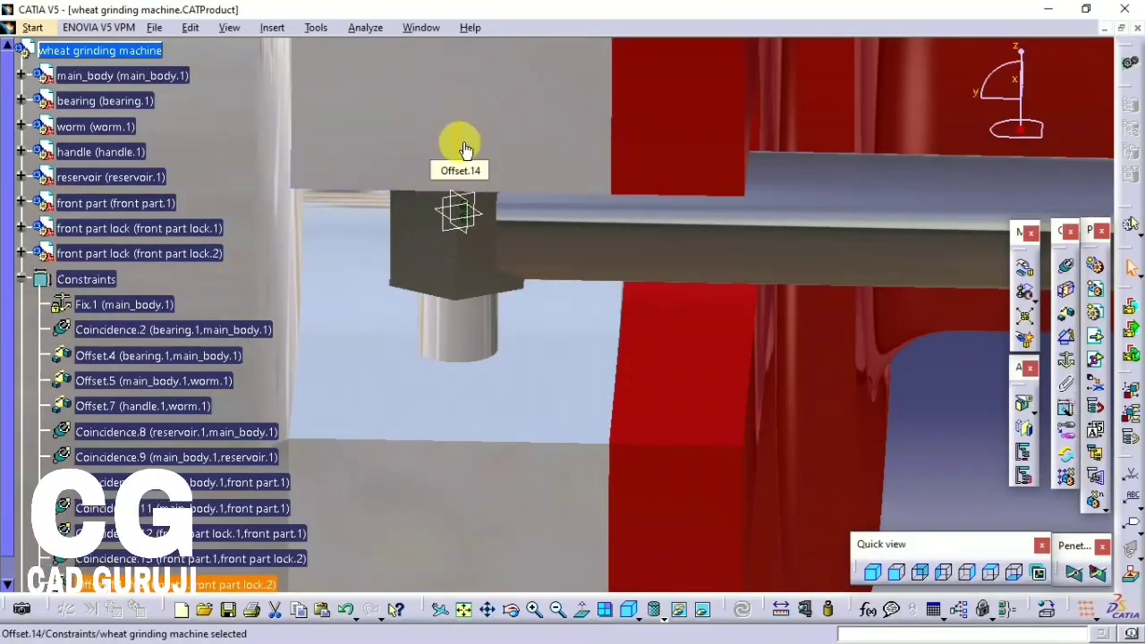
- Change Offset.14 to 2.5 mm and inspect the lock's position
double_click(464, 150)
key("Return")
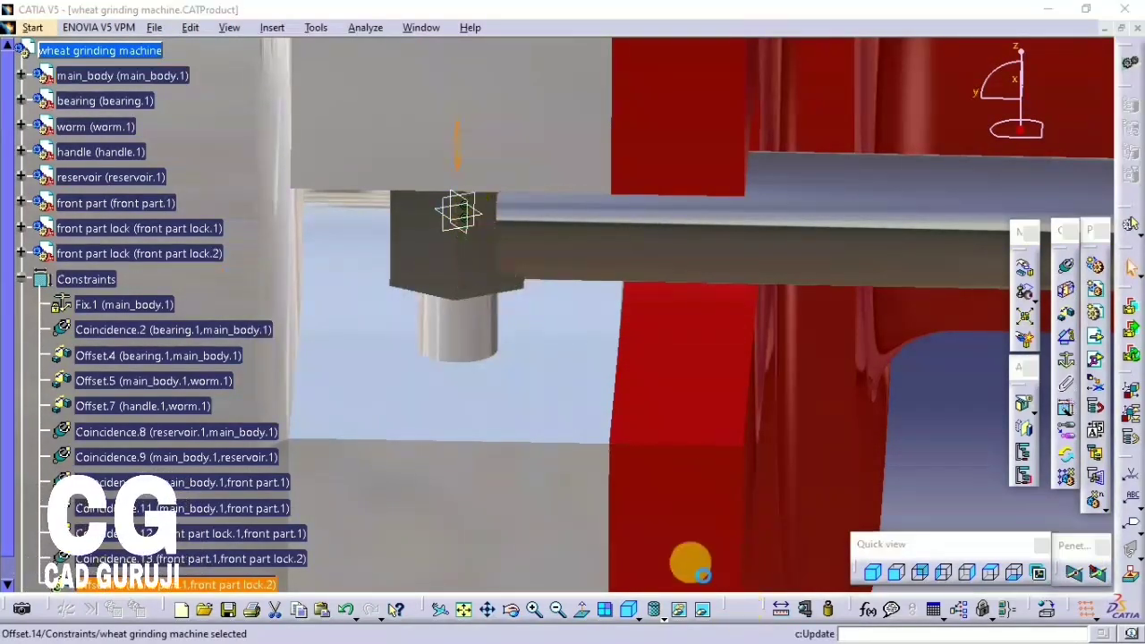
middle_click_drag(702, 575, 520, 328)
double_click(524, 326)
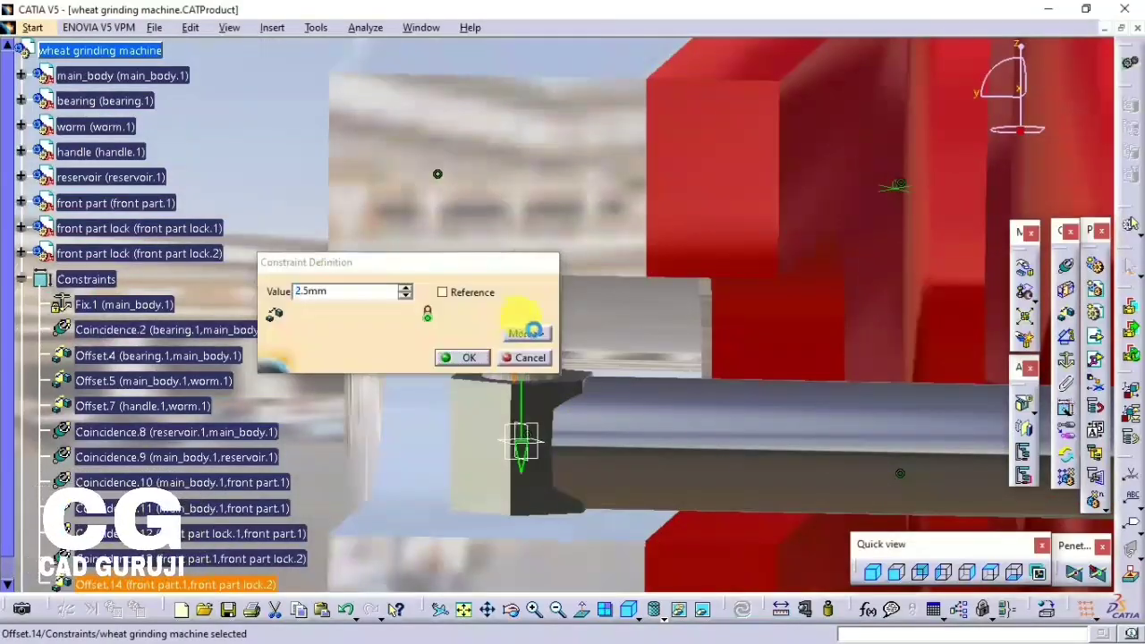
key("Return")
mouse_move(677, 502)
middle_mouse_down()
mouse_move(618, 435)
mouse_move(554, 439)
mouse_move(521, 317)
mouse_move(631, 379)
mouse_move(787, 307)
mouse_move(715, 301)
mouse_move(772, 307)
middle_mouse_up()
left_click(1065, 315)
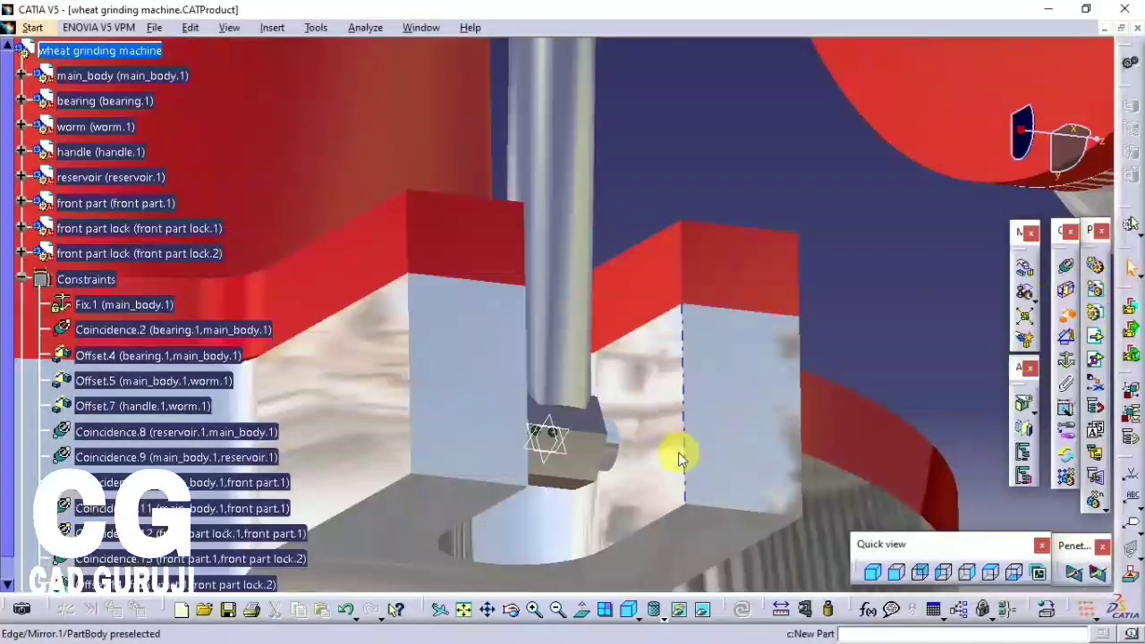
mouse_move(650, 404)
middle_mouse_down()
mouse_move(416, 324)
mouse_move(544, 194)
mouse_move(555, 255)
mouse_move(678, 307)
mouse_move(687, 422)
middle_mouse_up()
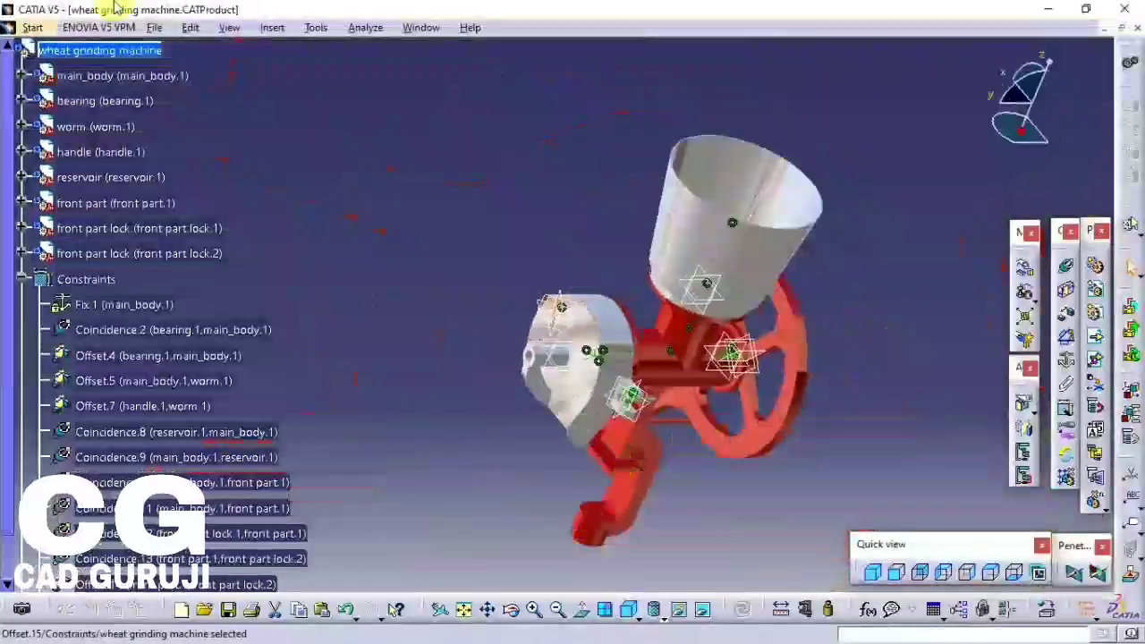
- Insert adjuster.CATPart as an existing component into the assembly
left_click(1093, 312)
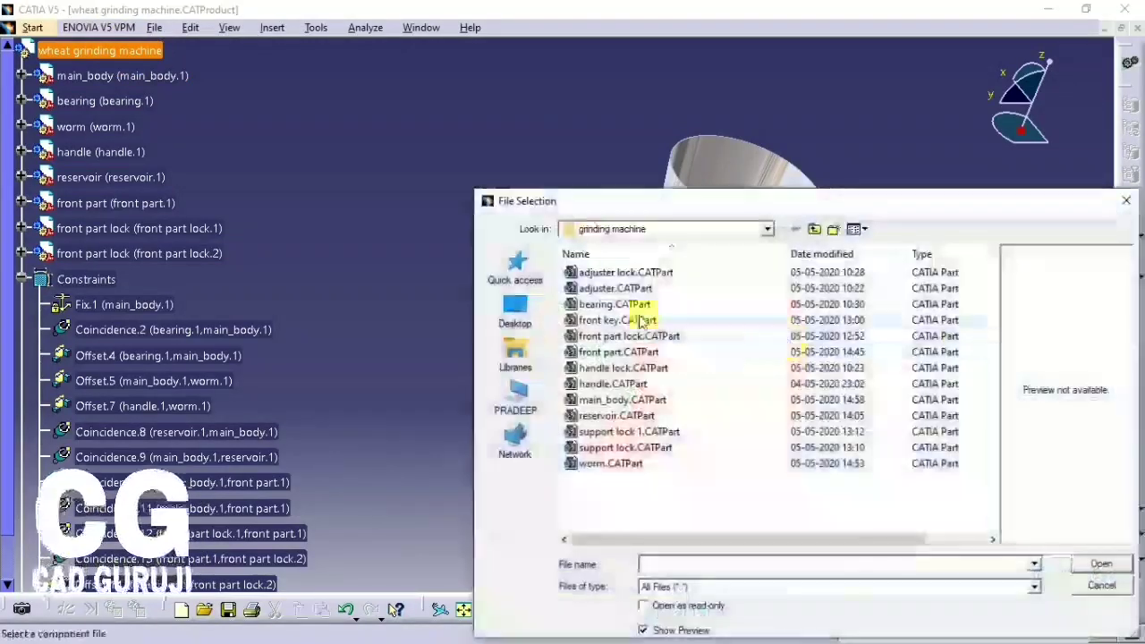
left_click(653, 272)
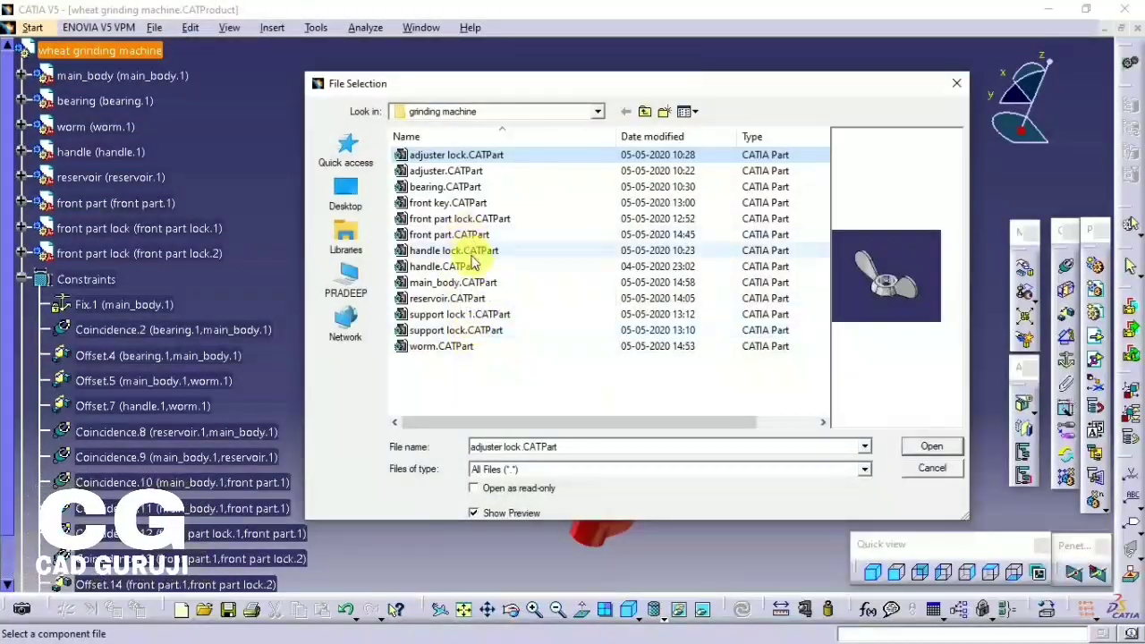
left_click(464, 219)
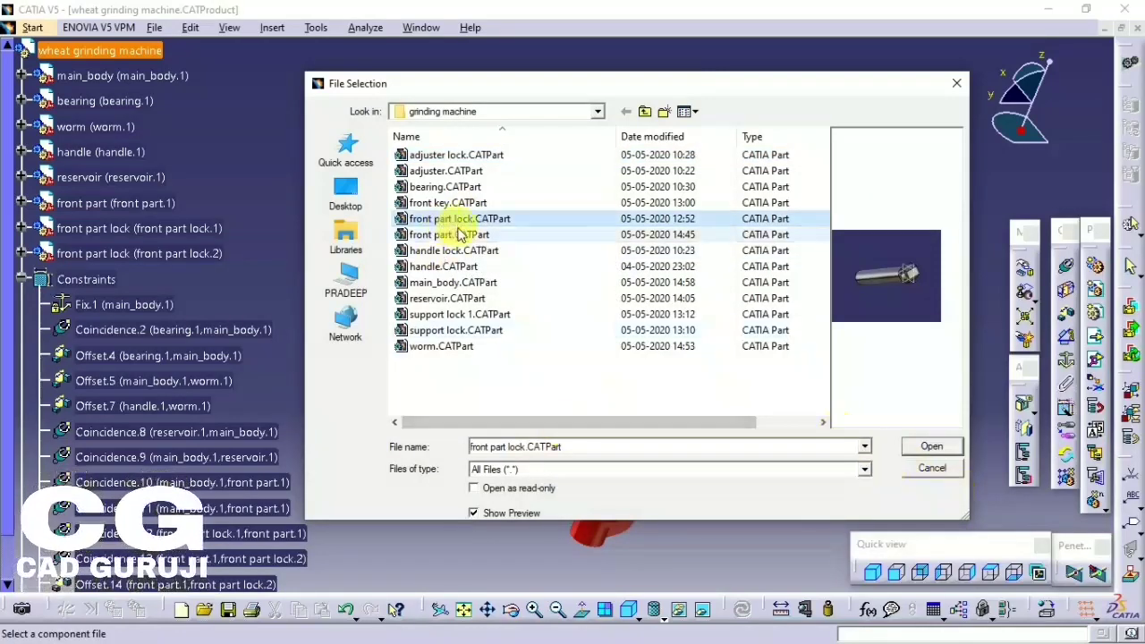
left_click(451, 236)
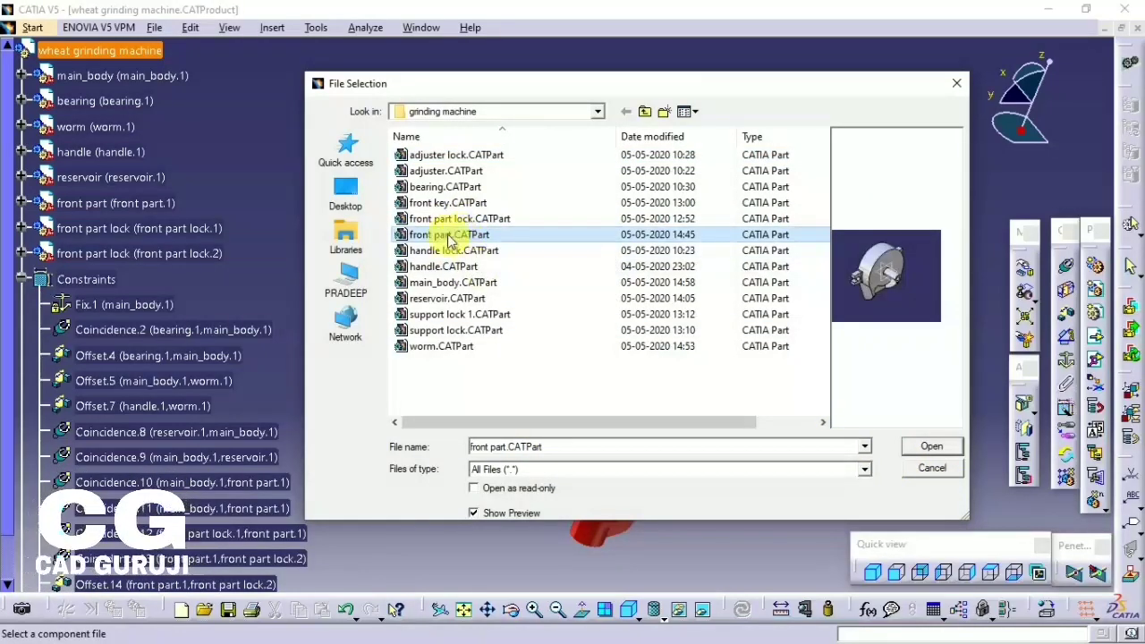
left_click(442, 171)
left_click(431, 155)
left_click(443, 170)
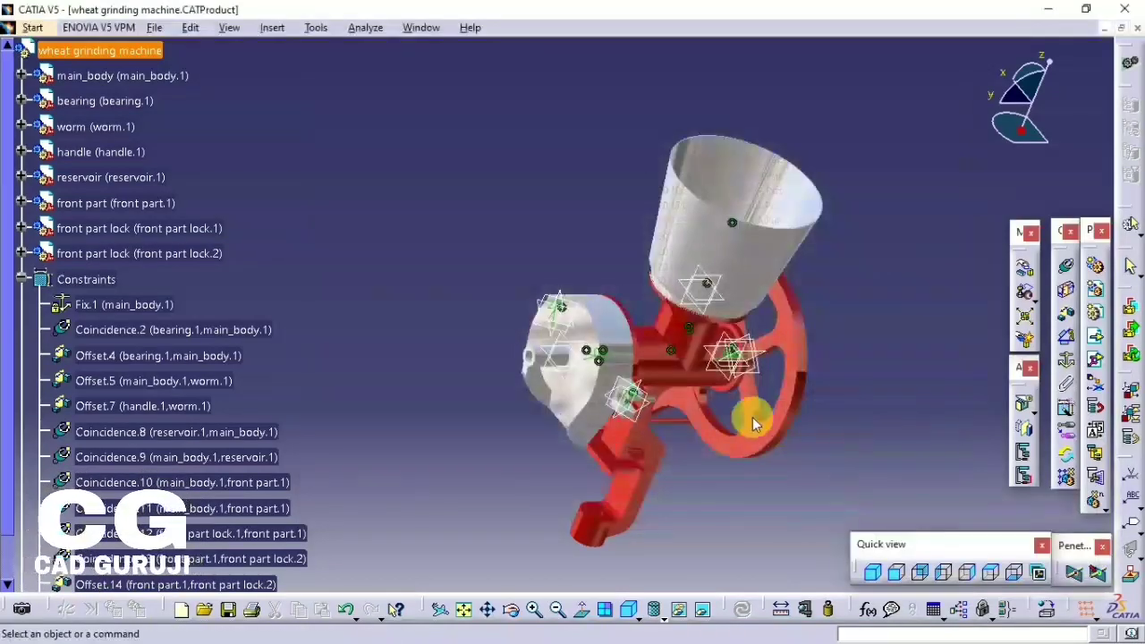
mouse_move(754, 411)
middle_mouse_down()
mouse_move(693, 382)
mouse_move(508, 444)
mouse_move(536, 460)
middle_mouse_up()
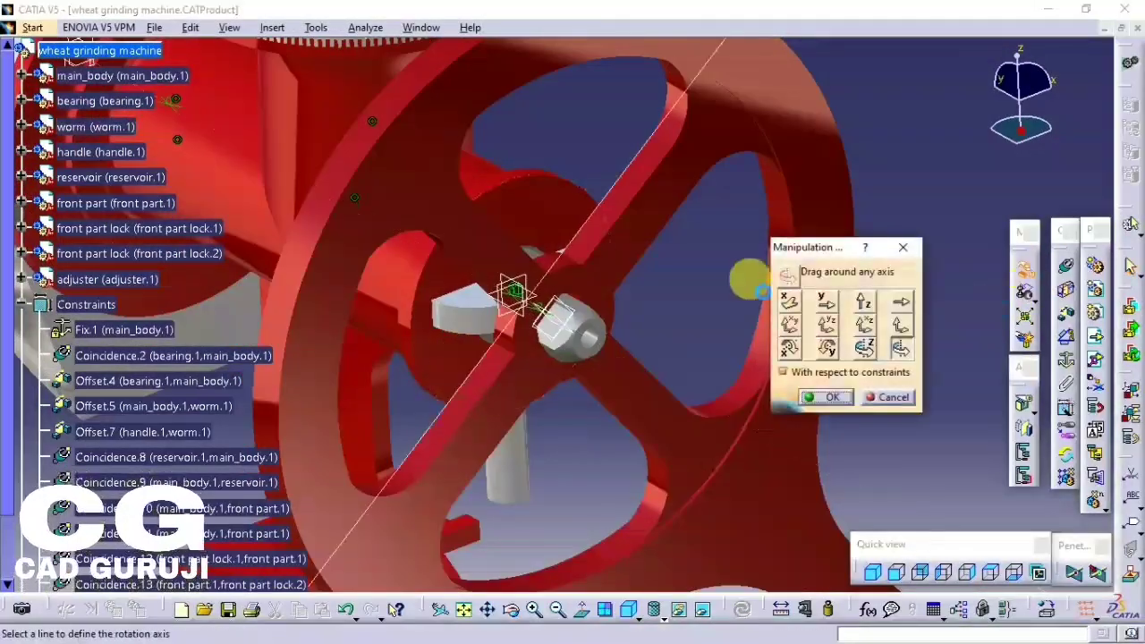
- Slide the adjuster along Y to sit beside the front part's shaft
left_click(825, 301)
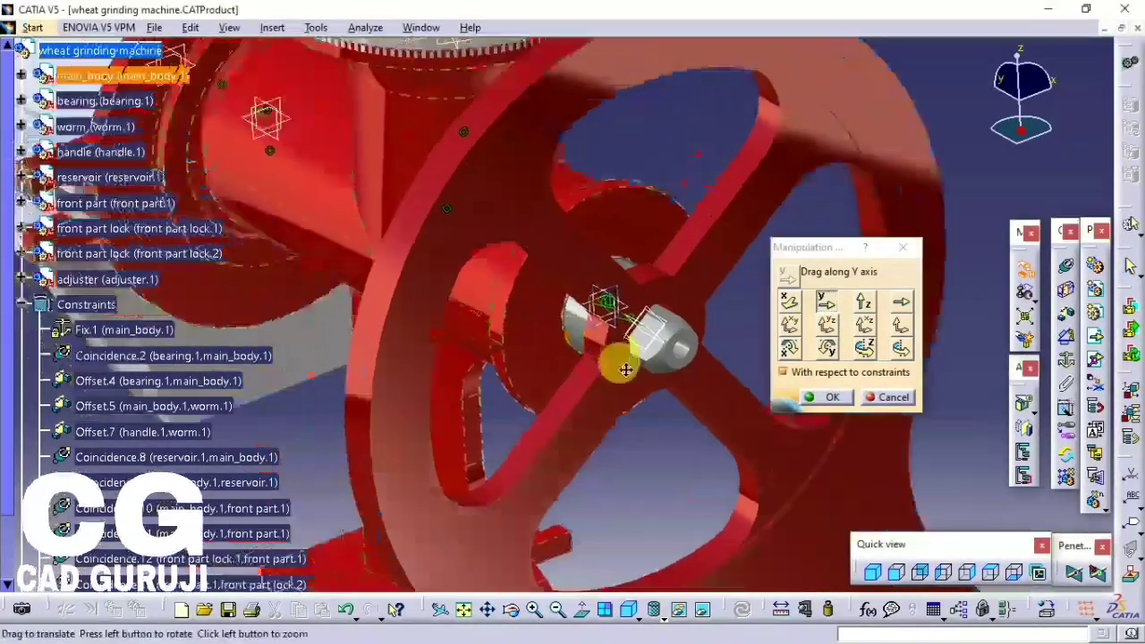
middle_click_drag(614, 357, 539, 228)
left_click_drag(539, 228, 809, 452)
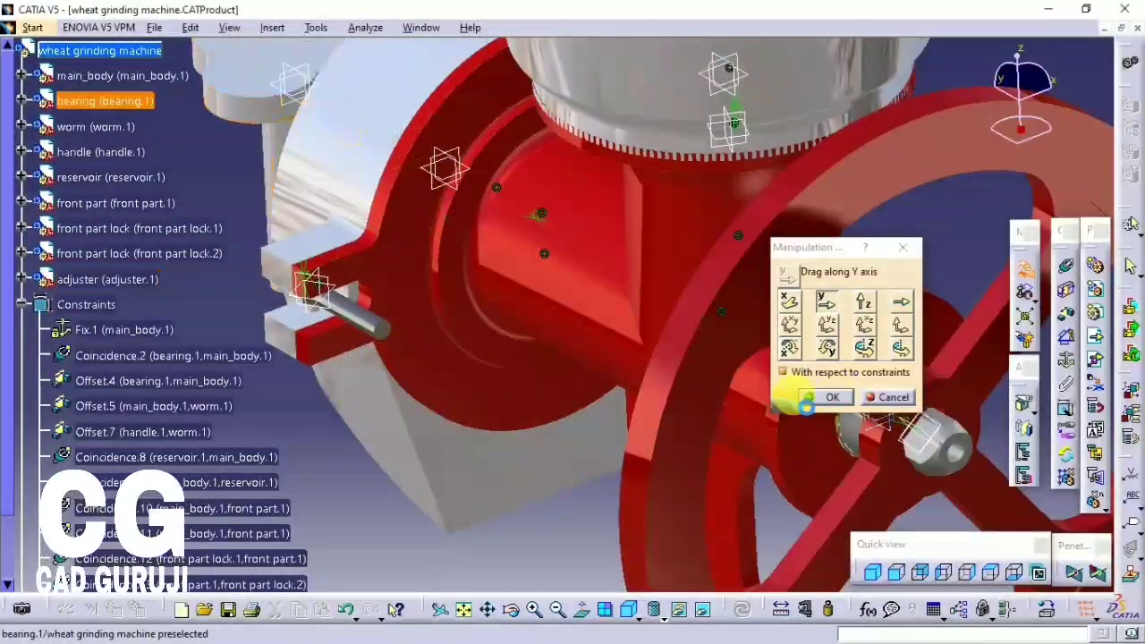
left_click(829, 397)
middle_click_drag(618, 376, 1078, 263)
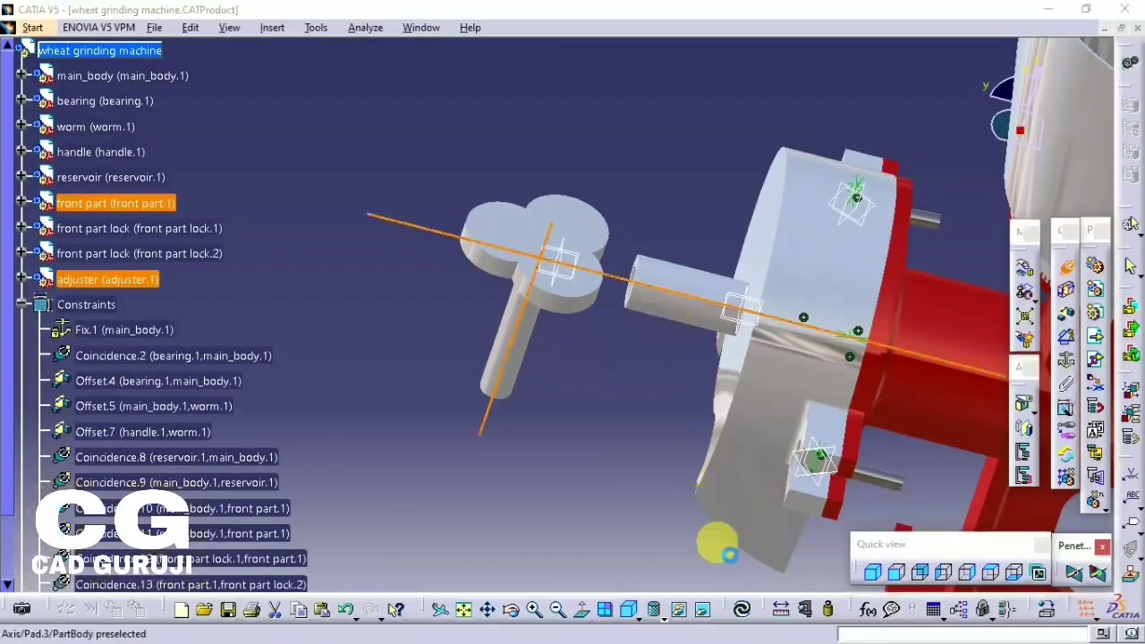
- Align the adjuster on the shaft axis and add an offset between adjuster and front part faces
left_click(741, 609)
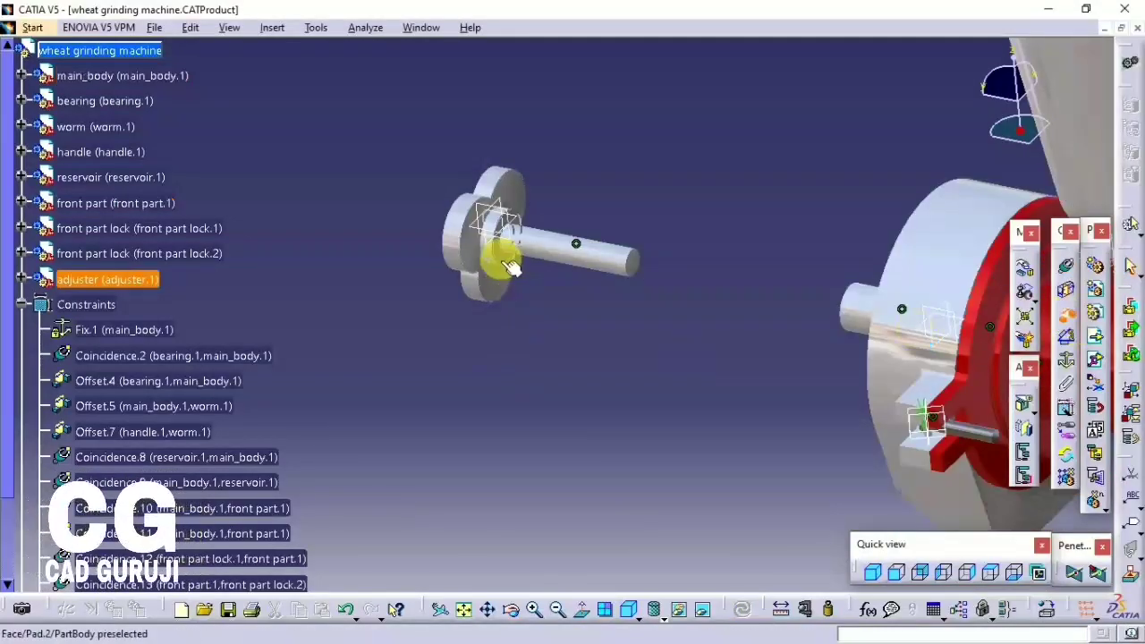
left_click(510, 266)
middle_click_drag(710, 340, 616, 217)
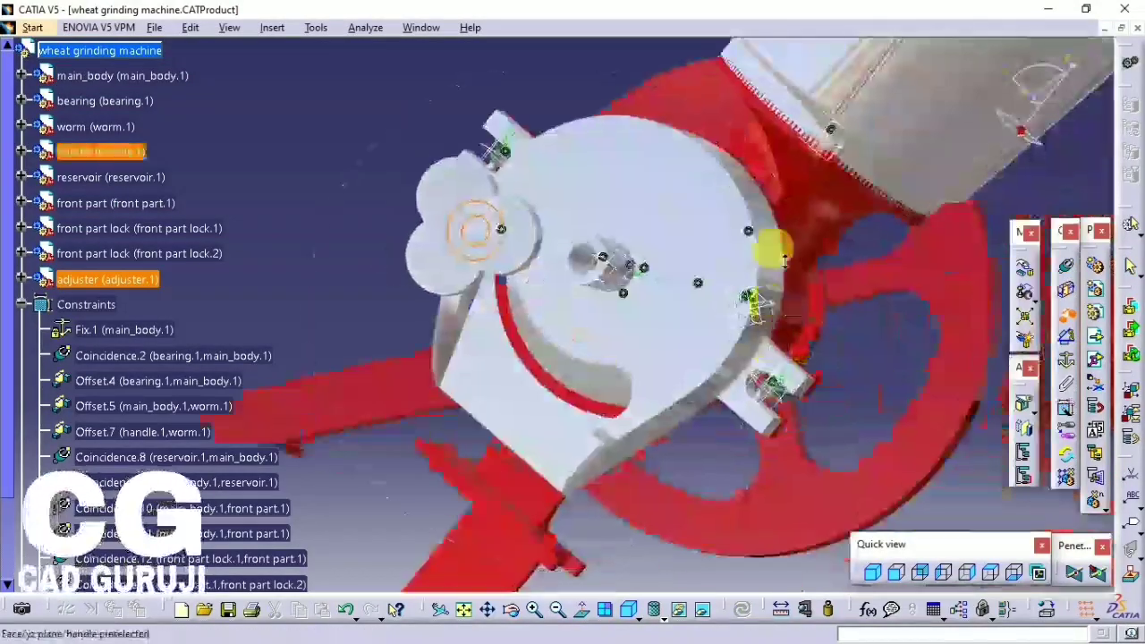
left_click(616, 217)
middle_click_drag(761, 283, 561, 227)
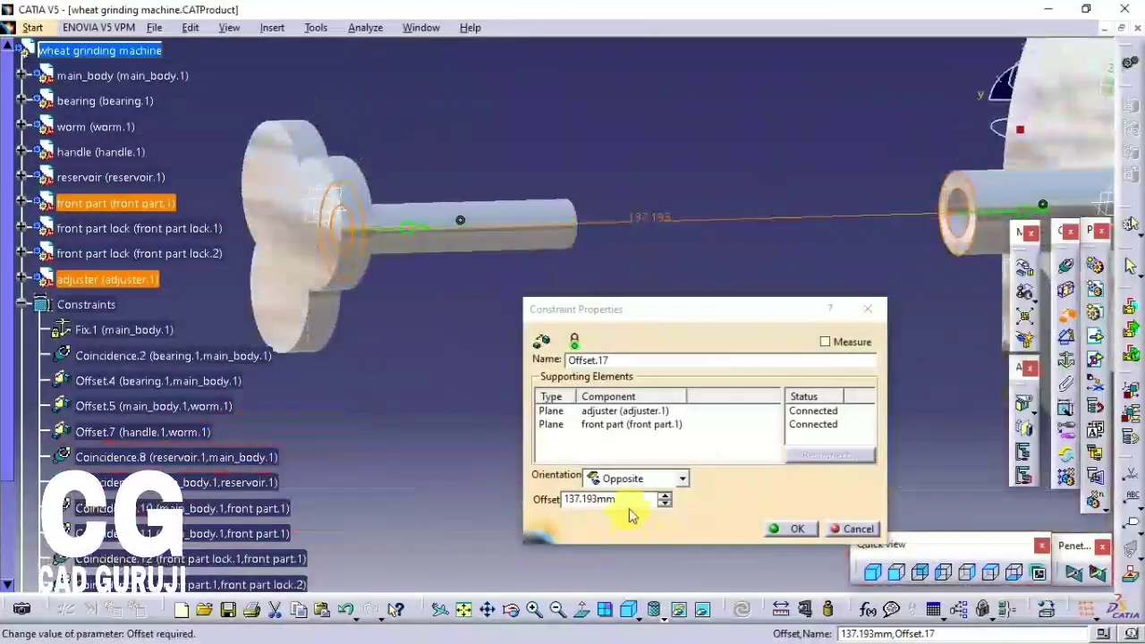
key("Return")
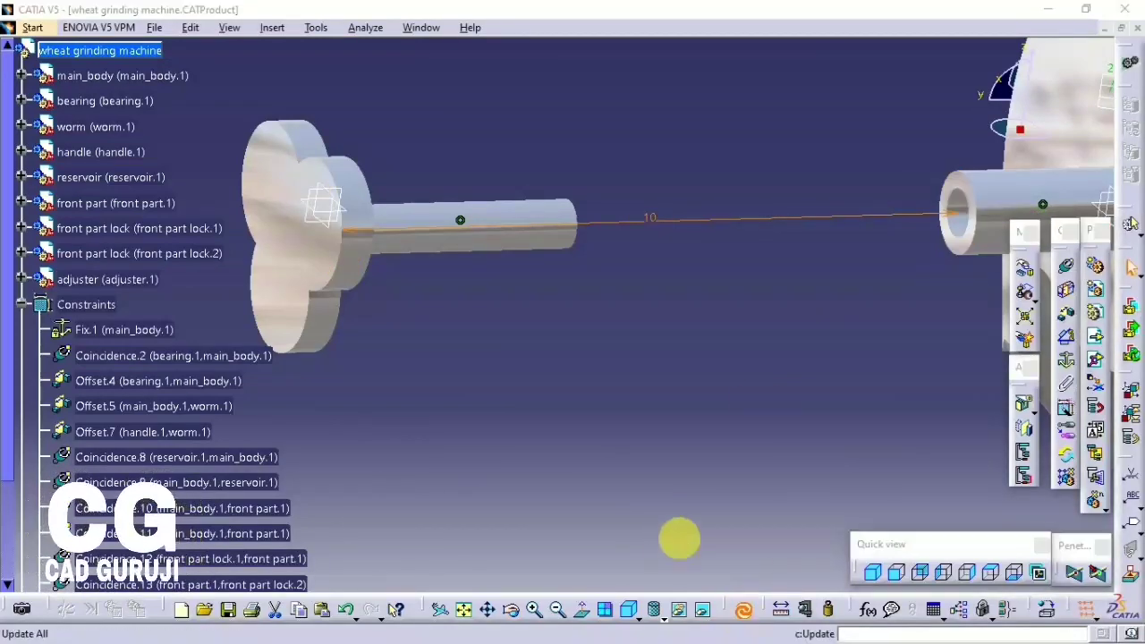
- Set Offset.17 to 30 mm, update the assembly, and collapse the Constraints list
mouse_move(680, 538)
middle_mouse_down()
mouse_move(766, 439)
mouse_move(736, 388)
mouse_move(757, 306)
middle_mouse_up()
double_click(760, 315)
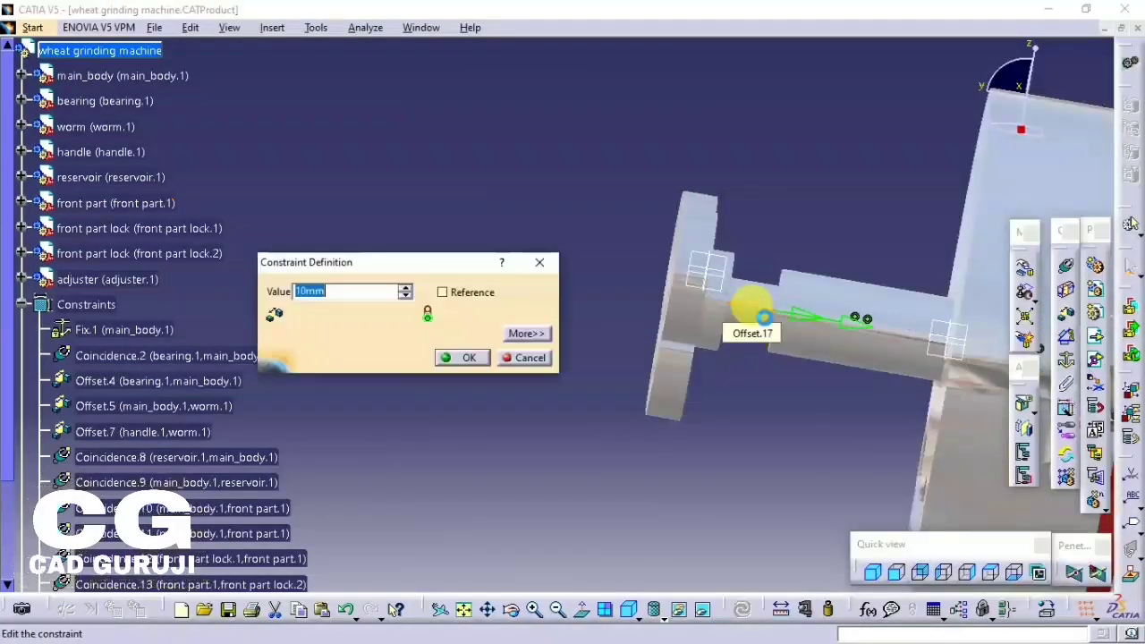
key("Return")
left_click(741, 609)
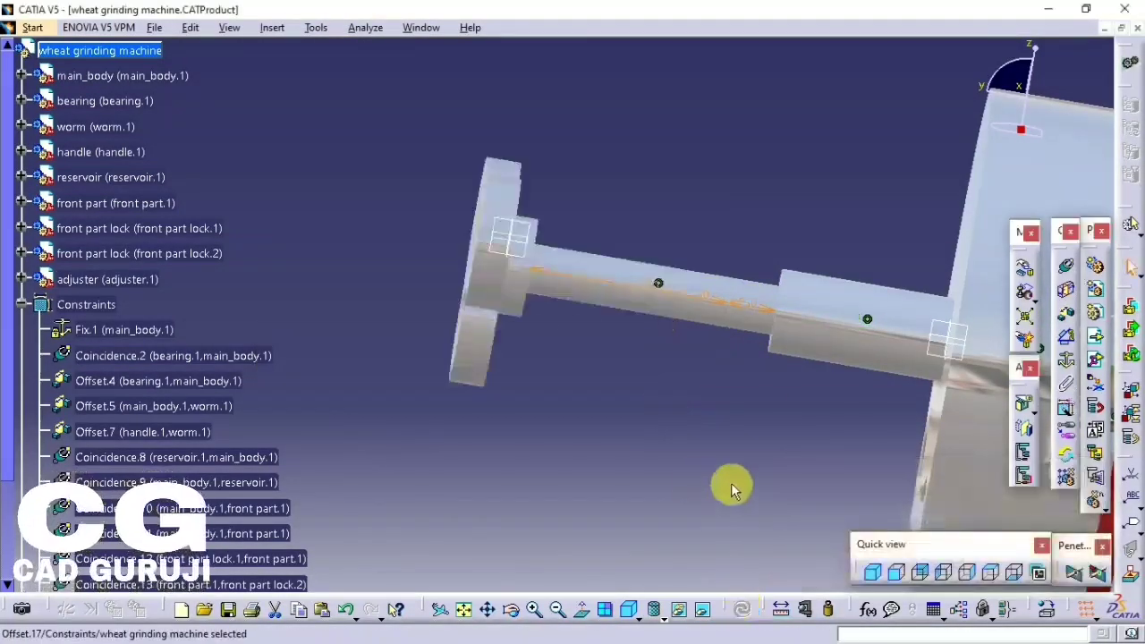
middle_click_drag(731, 485, 762, 374)
double_click(680, 314)
key("Return")
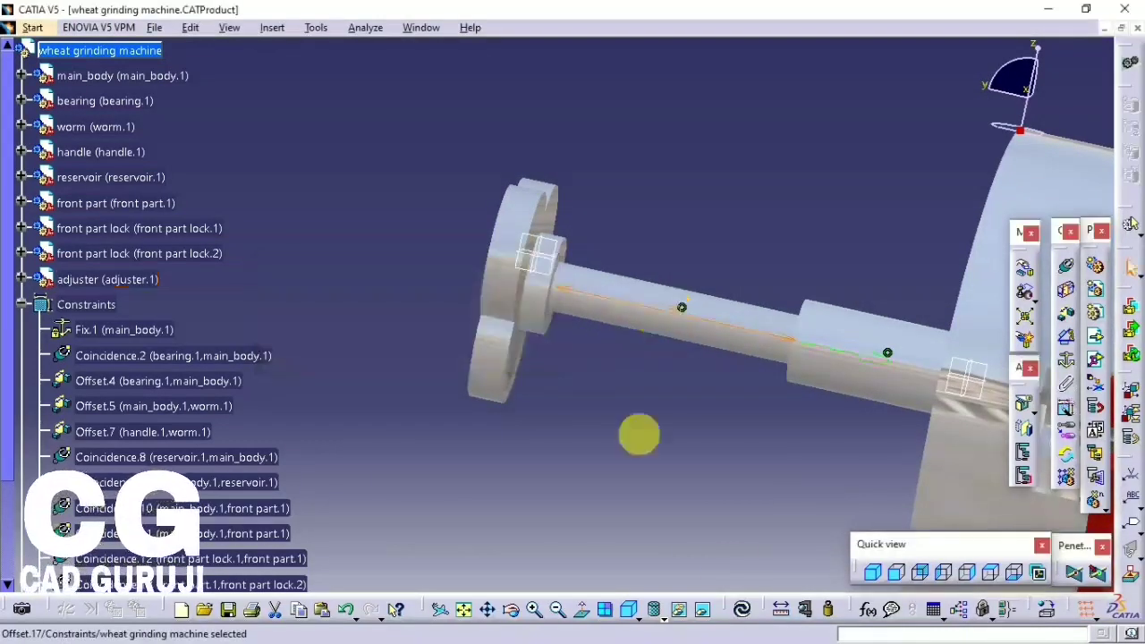
left_click(741, 609)
left_click(23, 307)
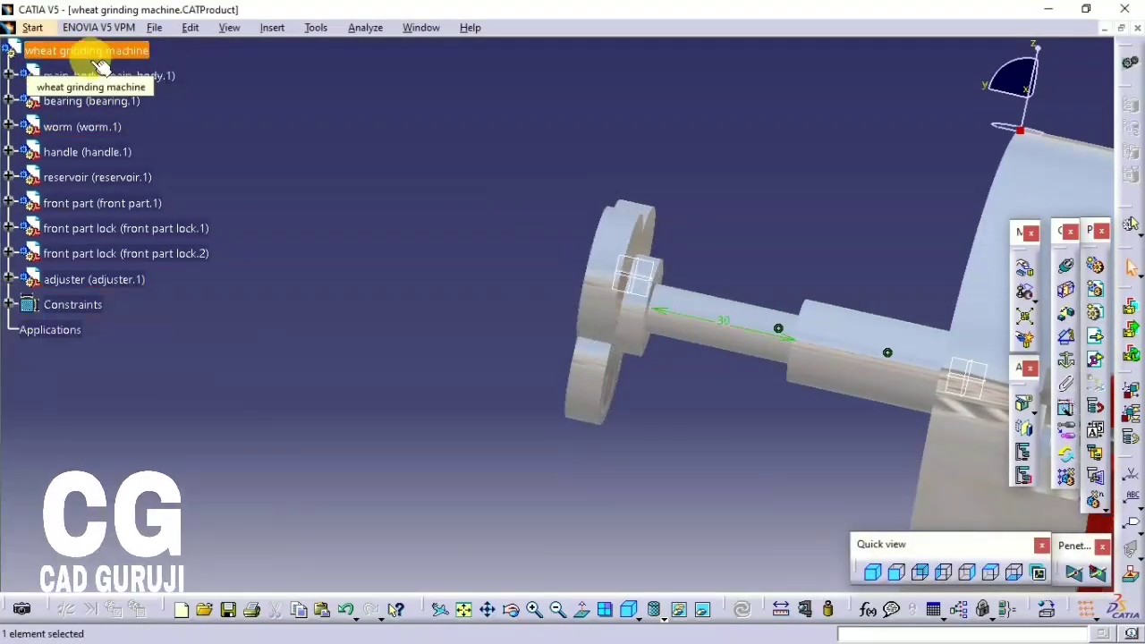
- Insert the adjuster lock part and drag it away from the shaft
left_click(1091, 333)
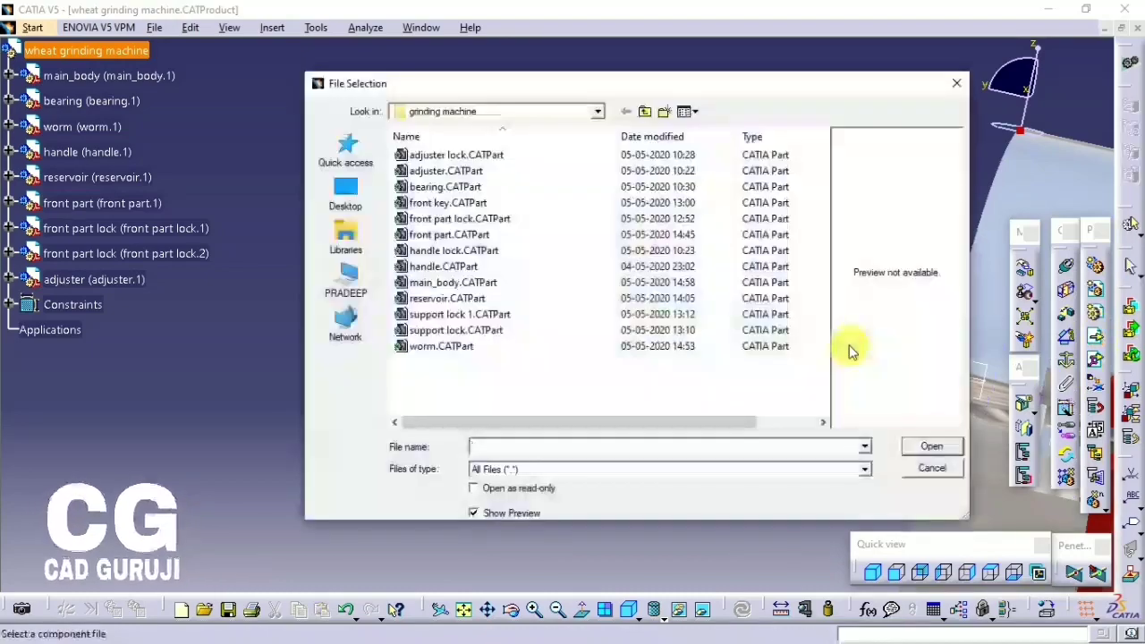
left_click(478, 159)
left_click(952, 446)
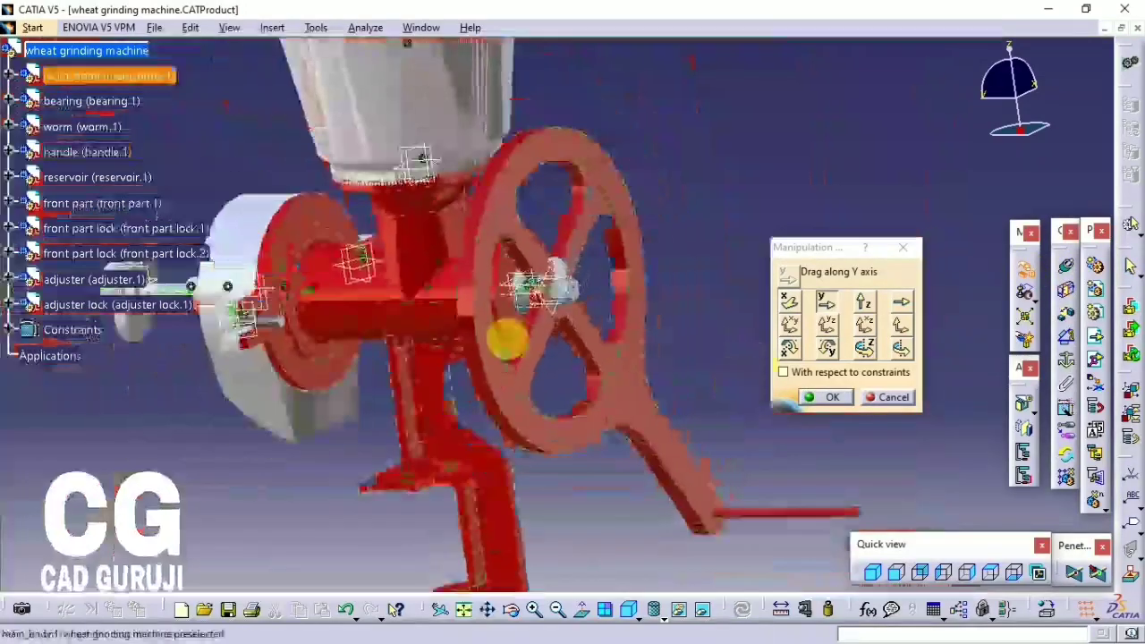
left_click_drag(503, 331, 42, 369)
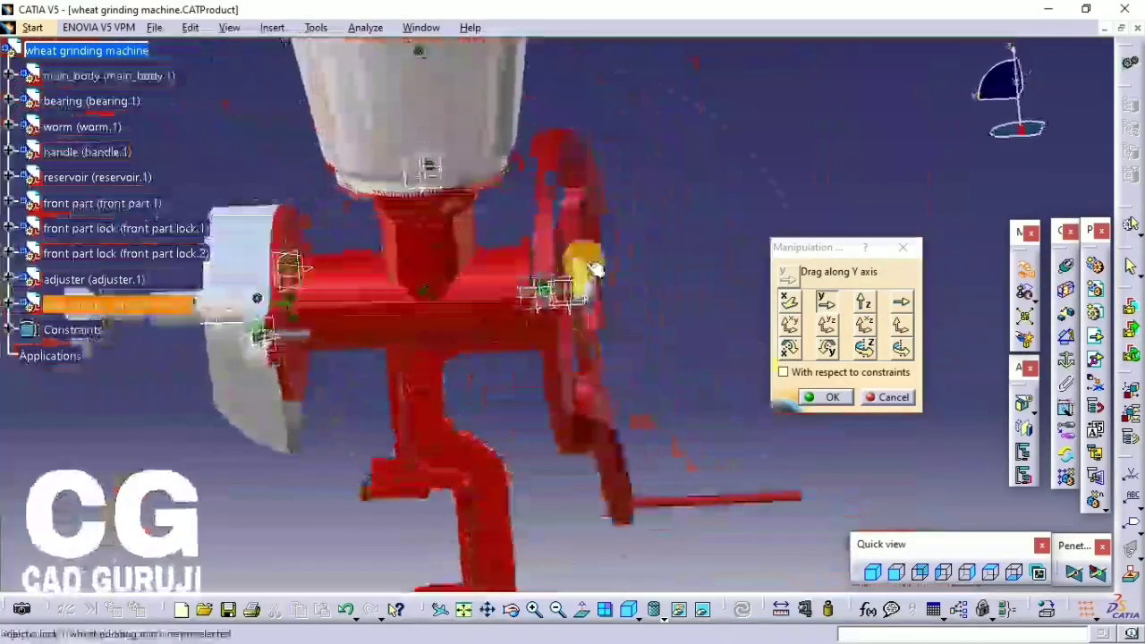
left_click(809, 399)
- Make the wing-nut adjuster lock's axis coincident with the adjuster shaft axis and update
mouse_move(391, 417)
middle_mouse_down("ctrl")
mouse_move(638, 266)
mouse_move(966, 272)
middle_mouse_up("ctrl")
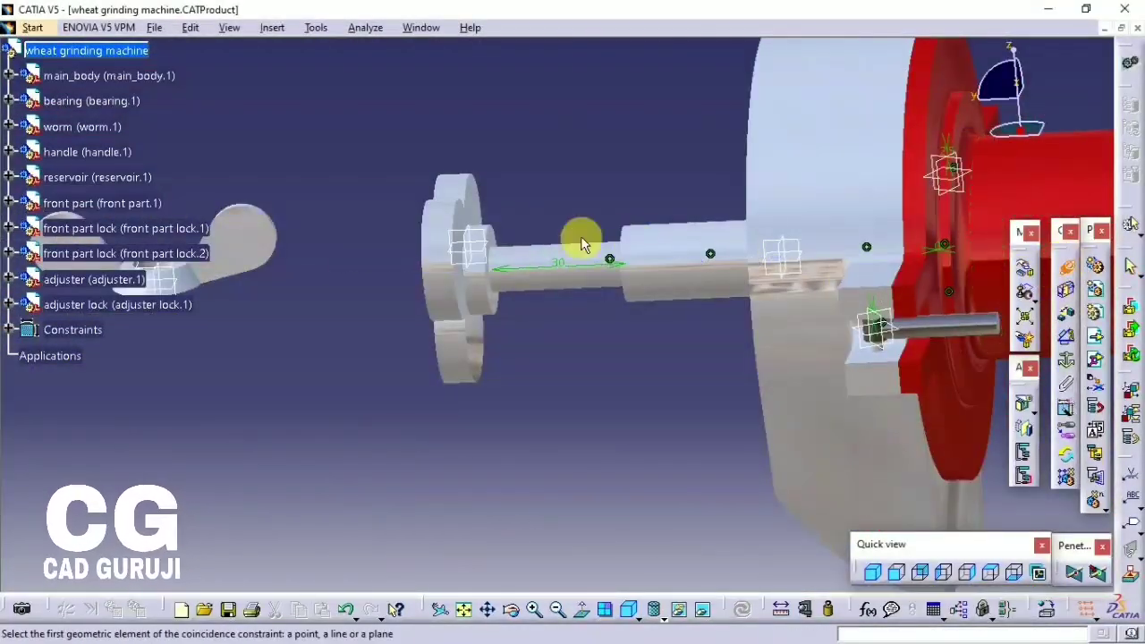
mouse_move(474, 293)
middle_mouse_down()
mouse_move(426, 322)
mouse_move(557, 184)
middle_mouse_up()
left_click(370, 345)
middle_click_drag(370, 346, 690, 542, "ctrl")
key("ctrl+u")
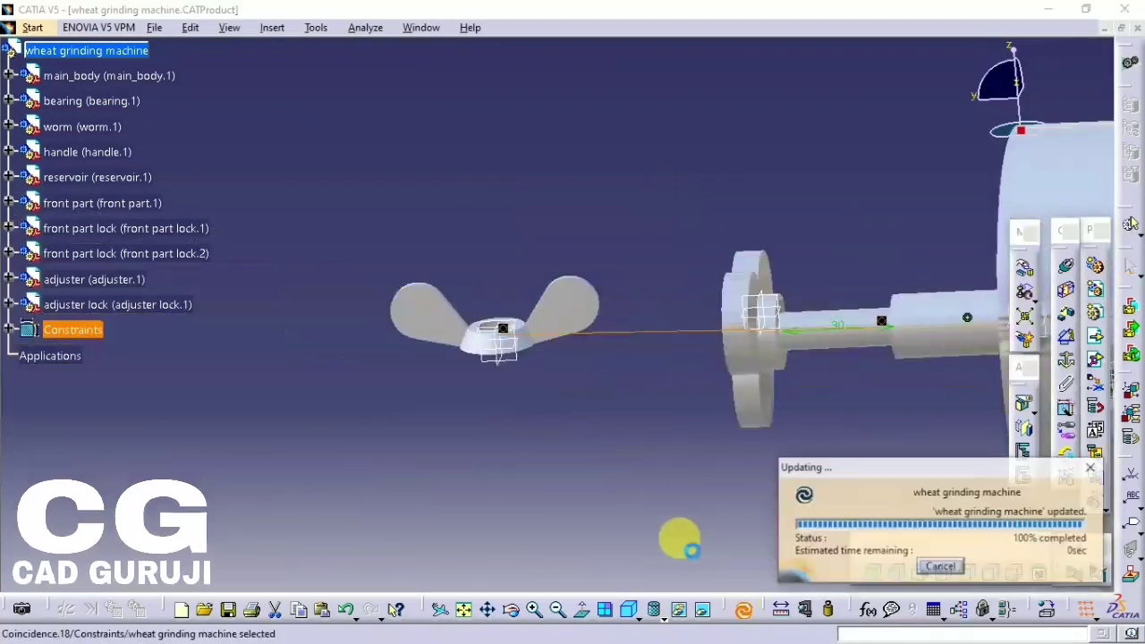
- Add an offset constraint between the wing nut face and the shaft flange
middle_click_drag(598, 424, 589, 337, "ctrl")
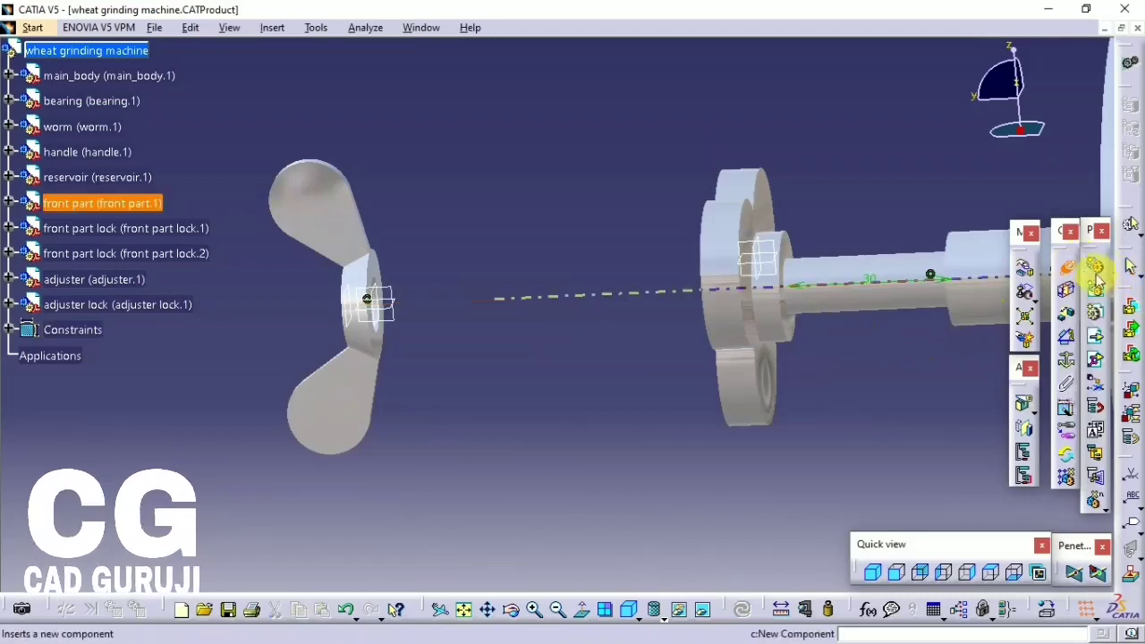
mouse_move(595, 319)
middle_mouse_down("ctrl")
mouse_move(651, 340)
mouse_move(319, 340)
middle_mouse_up("ctrl")
left_click(320, 340)
key("Return")
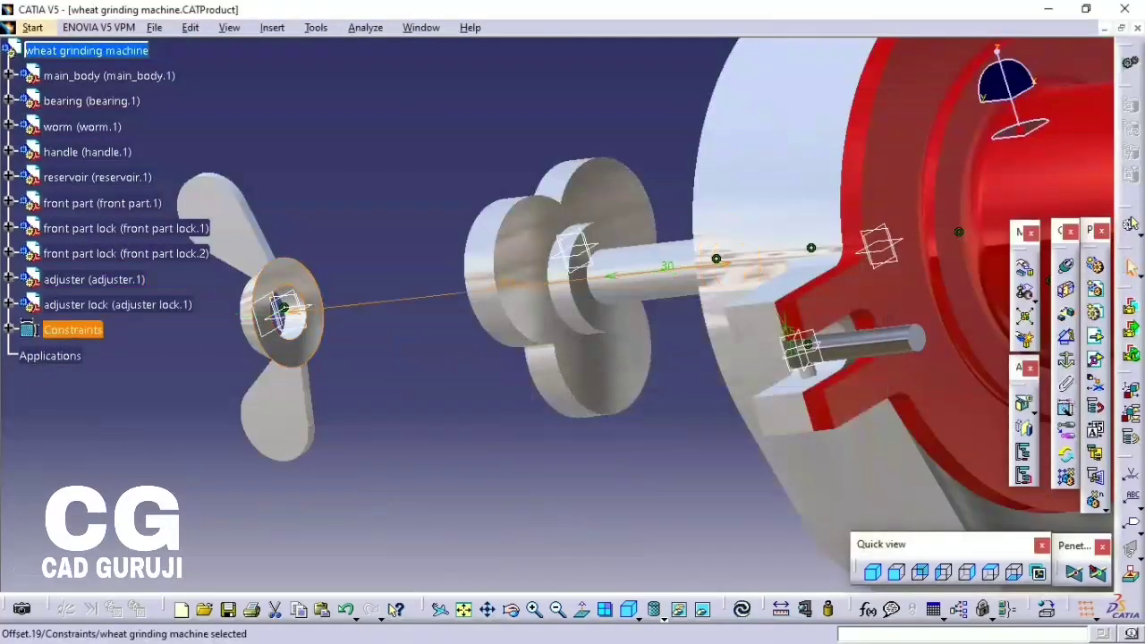
mouse_move(638, 224)
middle_mouse_down()
mouse_move(784, 210)
mouse_move(754, 304)
mouse_move(460, 222)
mouse_move(608, 225)
mouse_move(608, 171)
mouse_move(694, 265)
mouse_move(587, 324)
mouse_move(101, 28)
middle_mouse_up()
- Insert the handle lock part and pull it out along the Y axis
left_click(1096, 304)
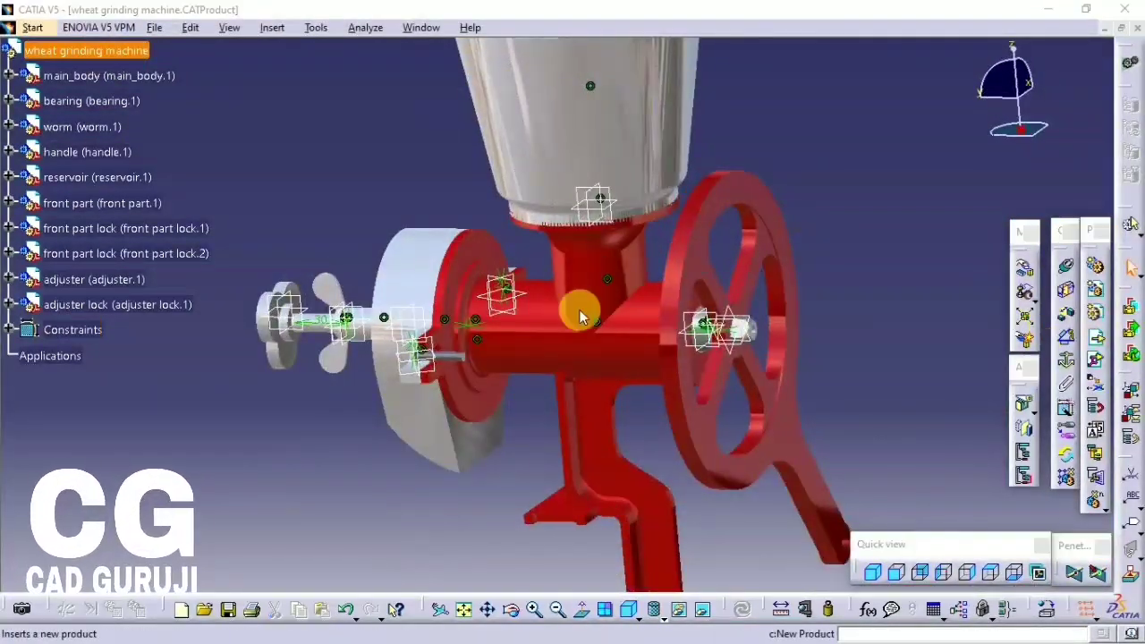
type("h")
left_click(454, 251)
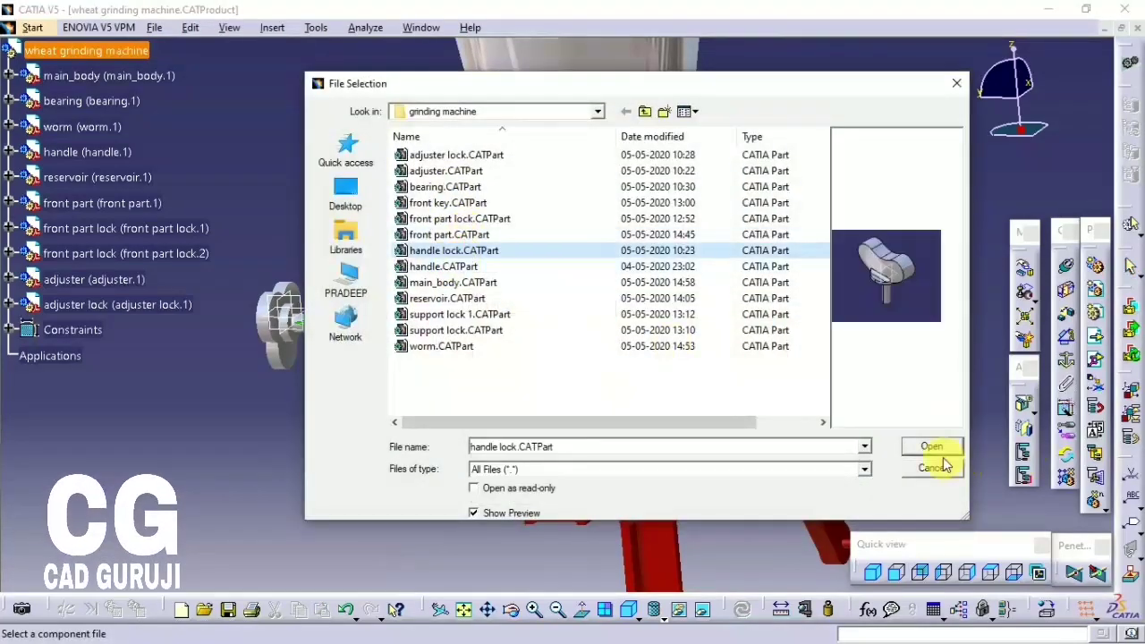
left_click(931, 446)
mouse_move(843, 350)
middle_mouse_down()
mouse_move(621, 250)
mouse_move(677, 369)
mouse_move(829, 404)
middle_mouse_up()
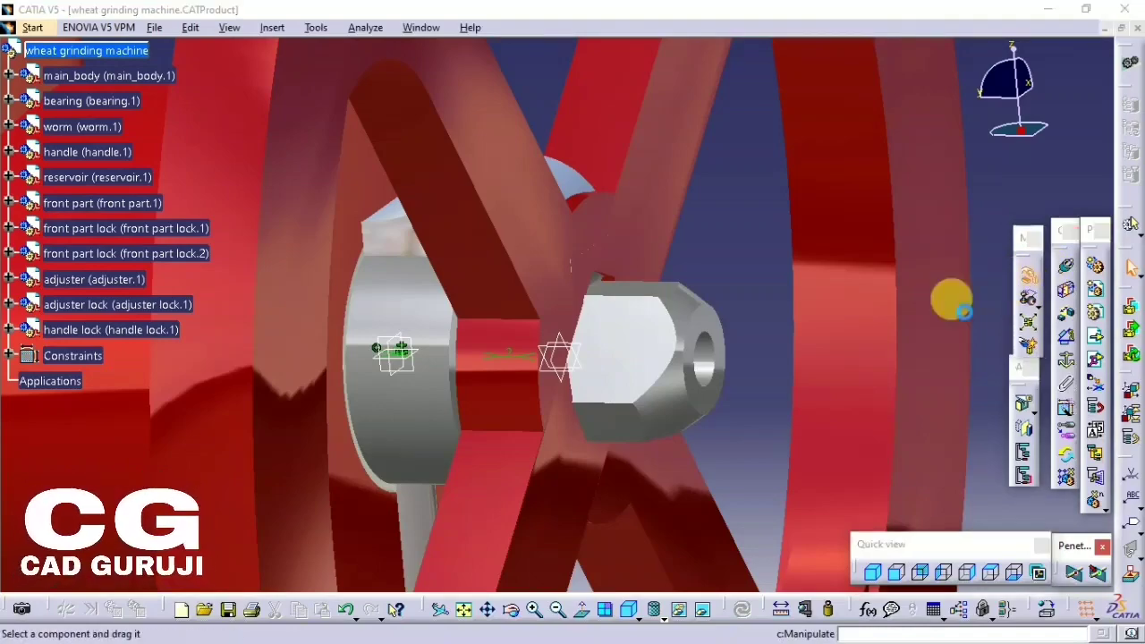
left_click_drag(382, 232, 882, 235)
middle_click_drag(881, 235, 537, 212)
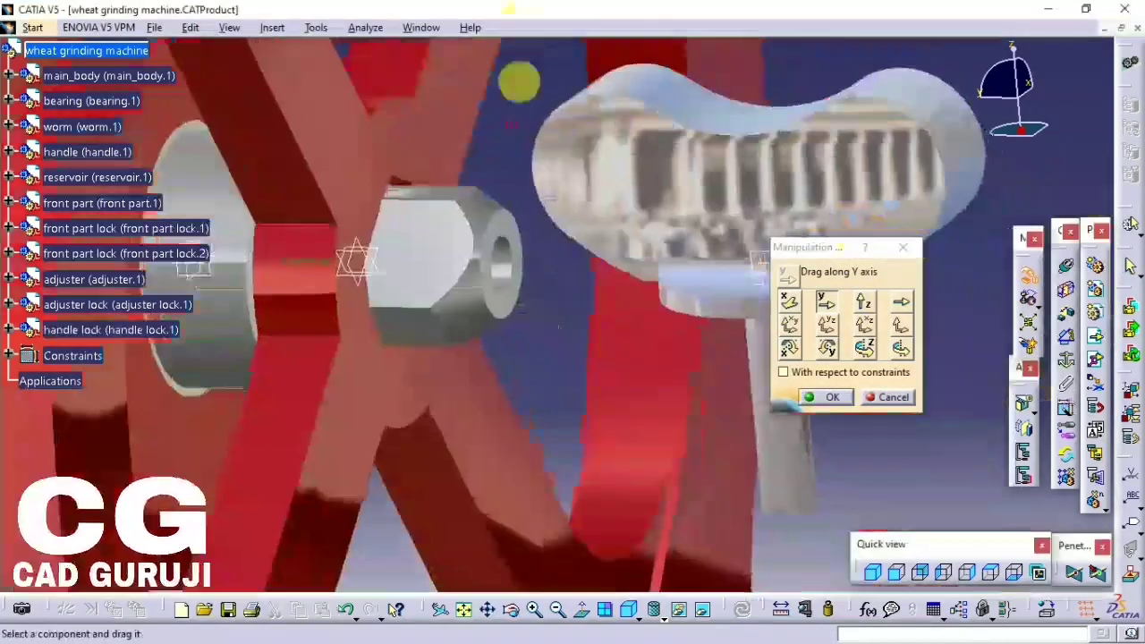
left_click(835, 397)
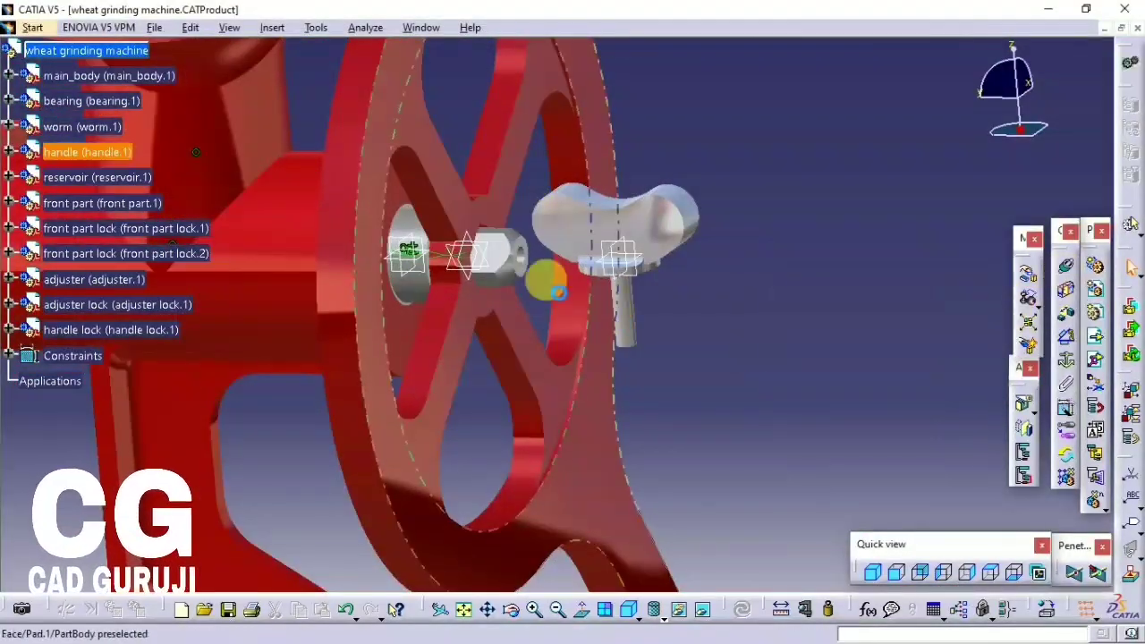
- Make the handle lock coincident with the worm axis and offset 23.947mm from the worm face
middle_click_drag(552, 286, 567, 388)
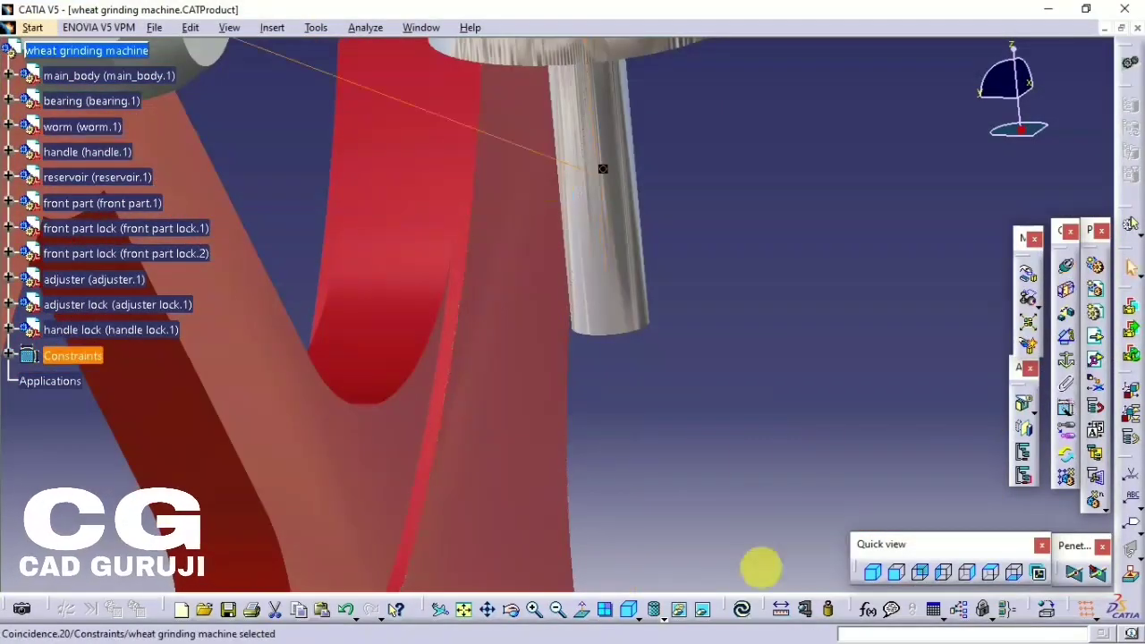
left_click(741, 608)
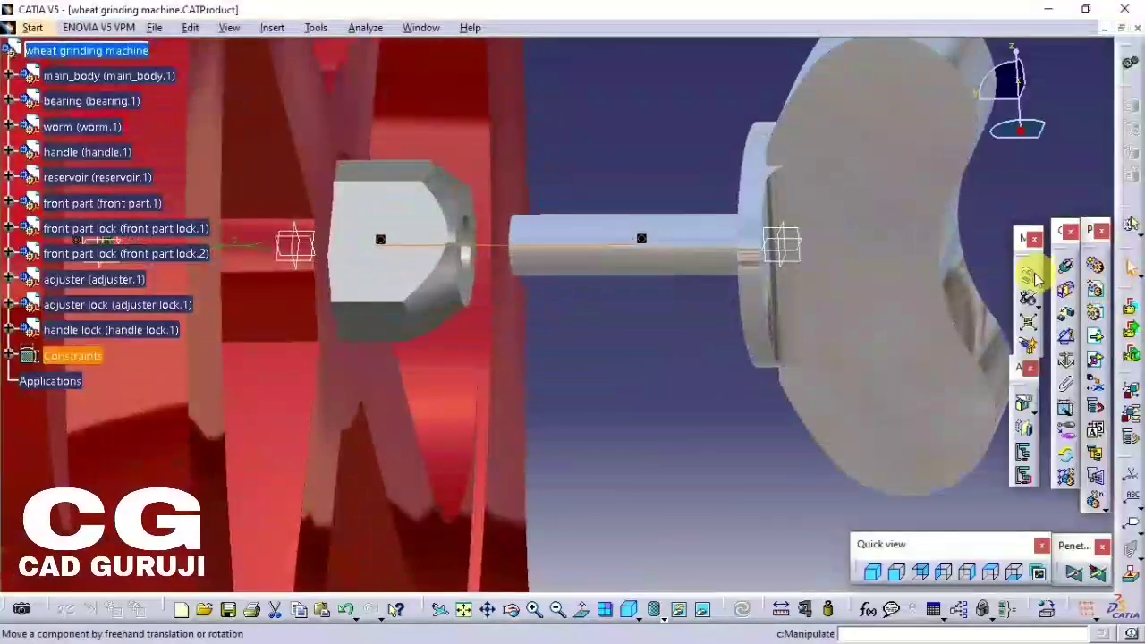
left_click(1065, 358)
mouse_move(647, 312)
middle_mouse_down()
mouse_move(808, 288)
mouse_move(474, 243)
mouse_move(434, 365)
middle_mouse_up()
left_click(797, 310)
left_click(416, 307)
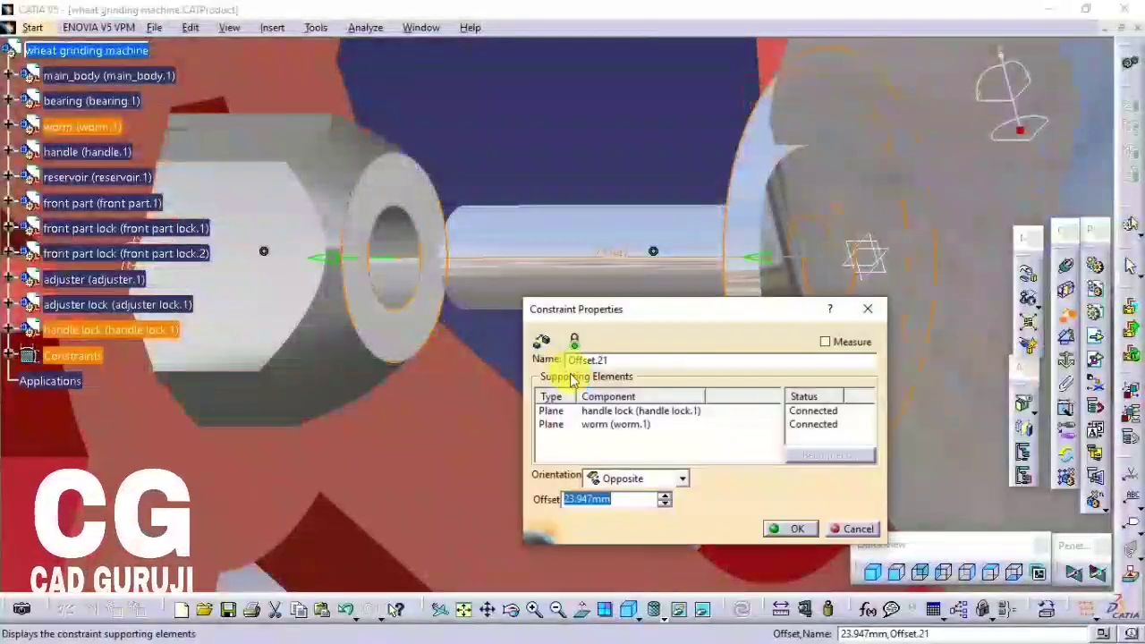
left_click(742, 611)
mouse_move(603, 376)
middle_mouse_down()
mouse_move(408, 322)
mouse_move(634, 107)
mouse_move(273, 378)
mouse_move(509, 373)
mouse_move(561, 211)
mouse_move(654, 248)
mouse_move(621, 370)
mouse_move(634, 370)
middle_mouse_up()
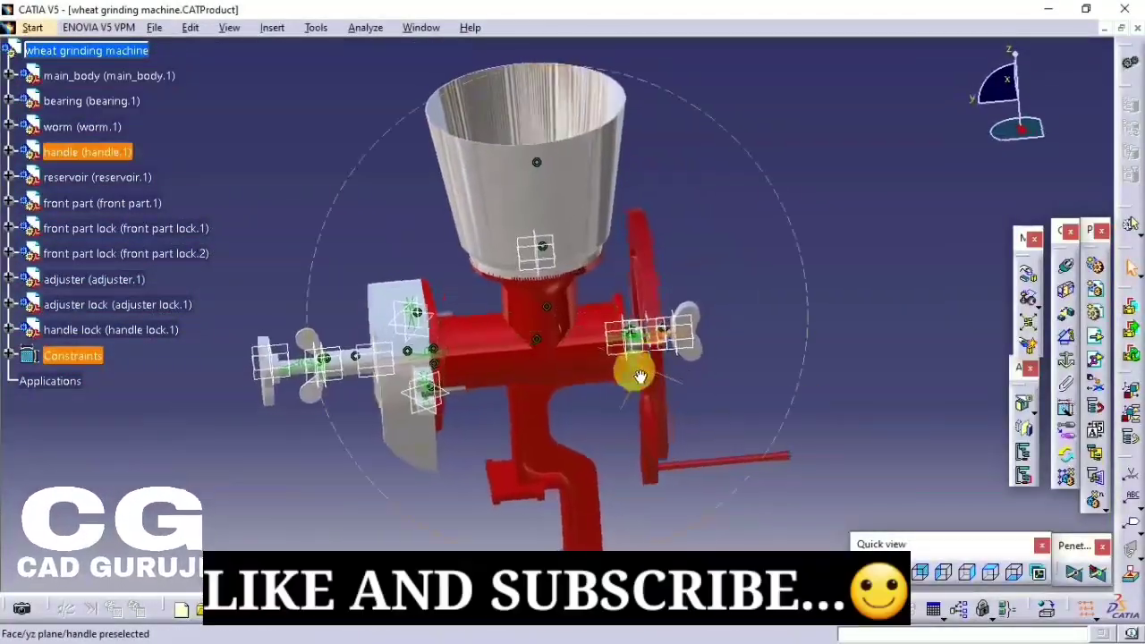
mouse_move(391, 386)
middle_mouse_down()
mouse_move(408, 325)
mouse_move(689, 276)
middle_mouse_up()
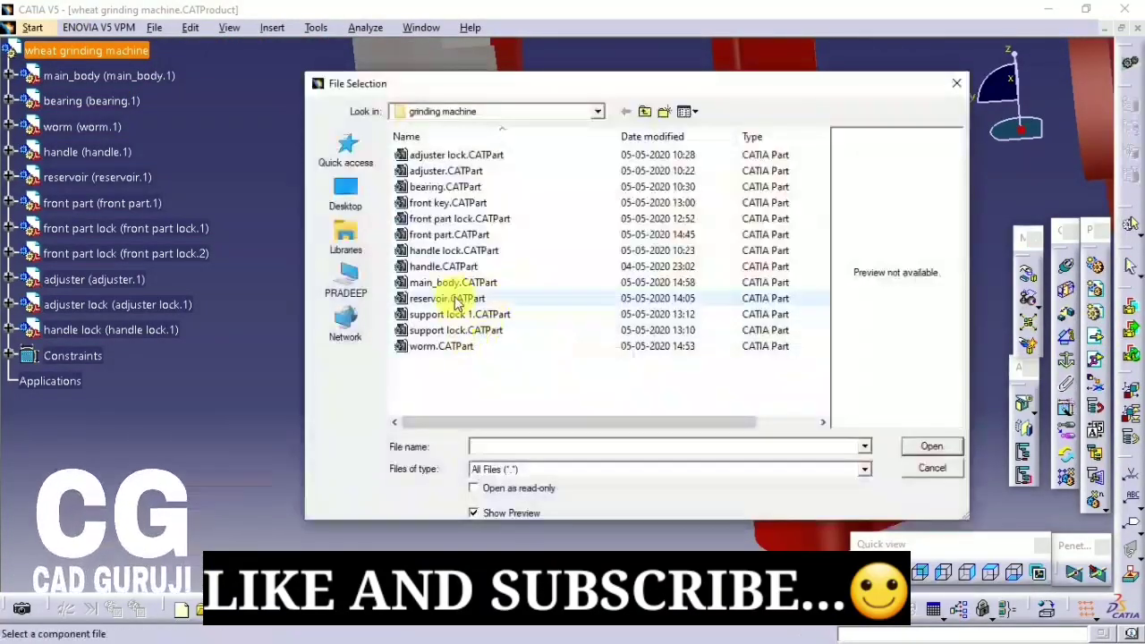
- Insert the support lock and make its axis coincident with the main body's clamp axis
left_click(661, 327)
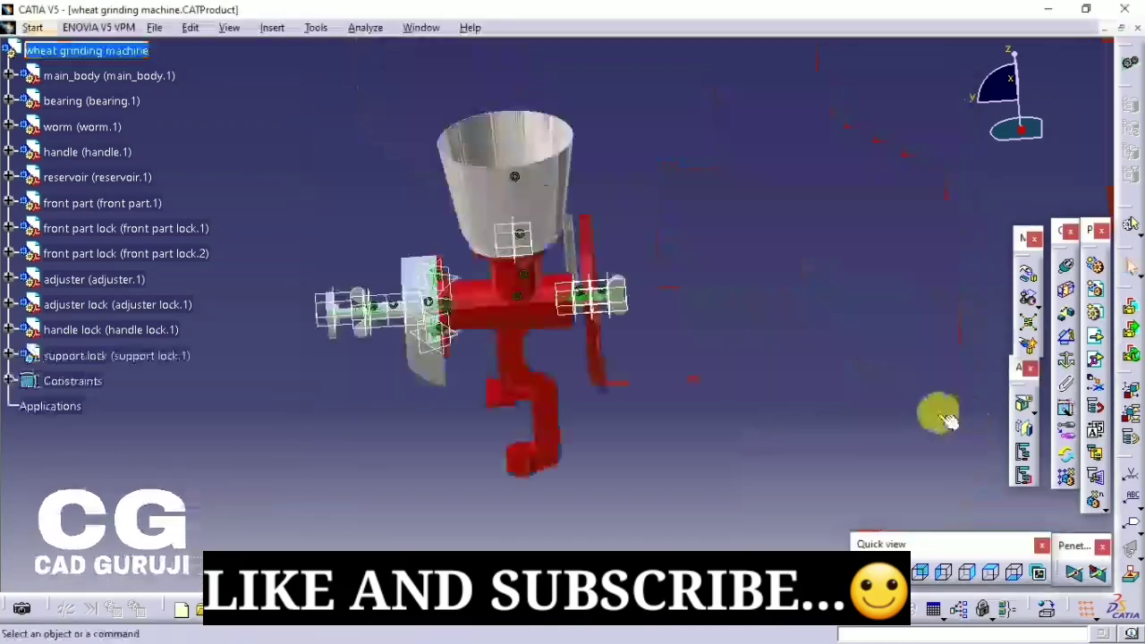
middle_click_drag(779, 408, 781, 401)
left_click(1067, 270)
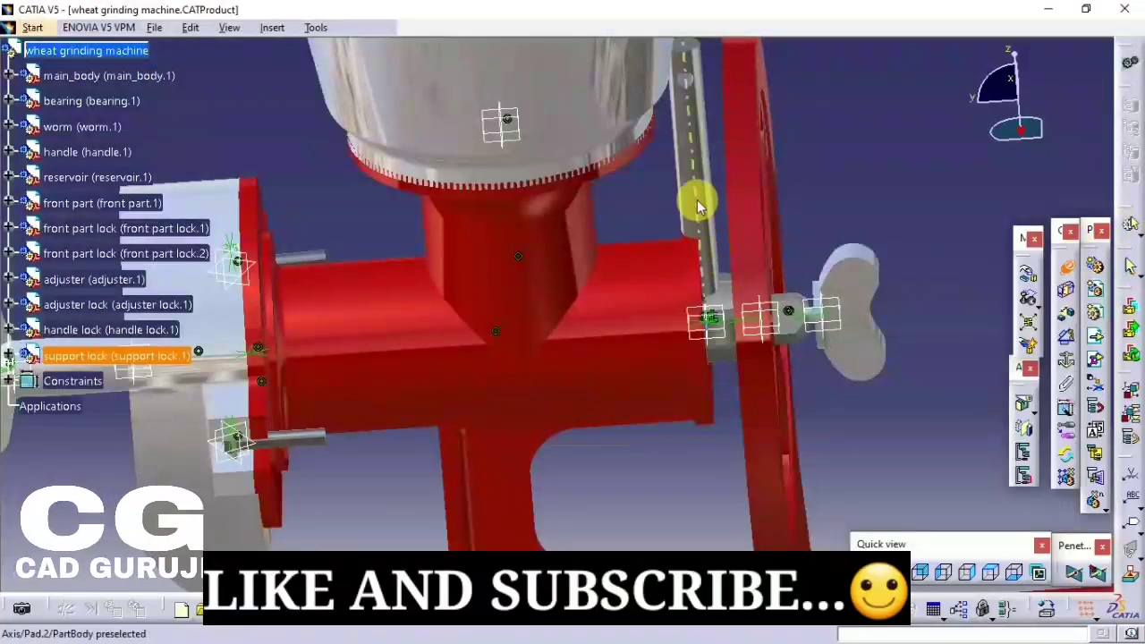
left_click(694, 200)
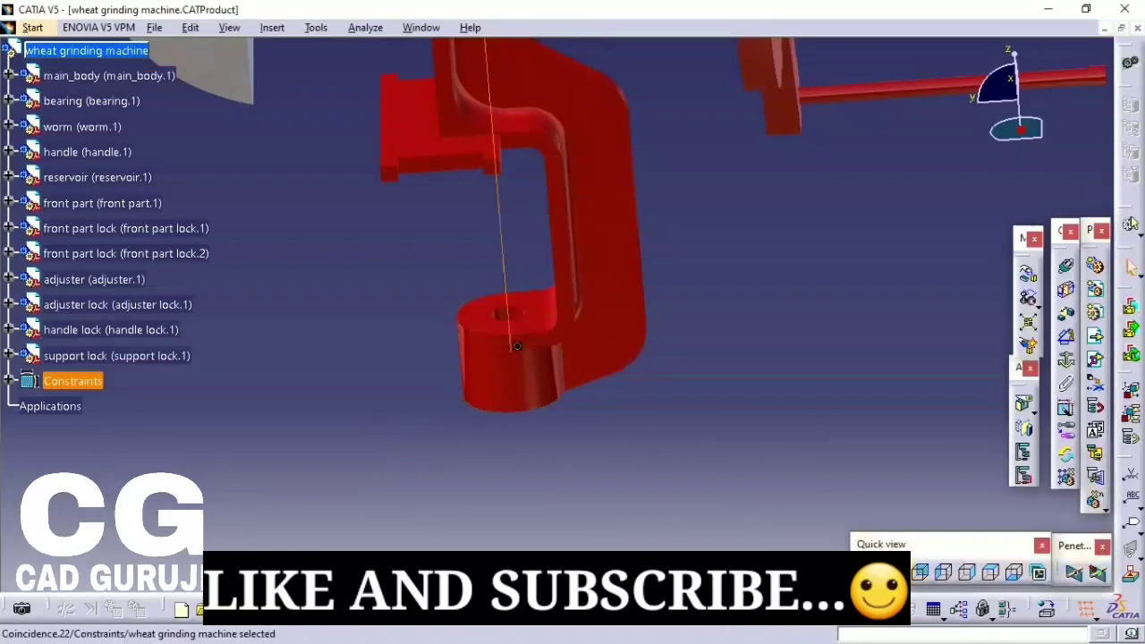
left_click(516, 346)
- Move the support lock lower along the Z axis
mouse_move(621, 439)
middle_mouse_down()
mouse_move(707, 345)
mouse_move(950, 217)
middle_mouse_up()
left_click(1028, 274)
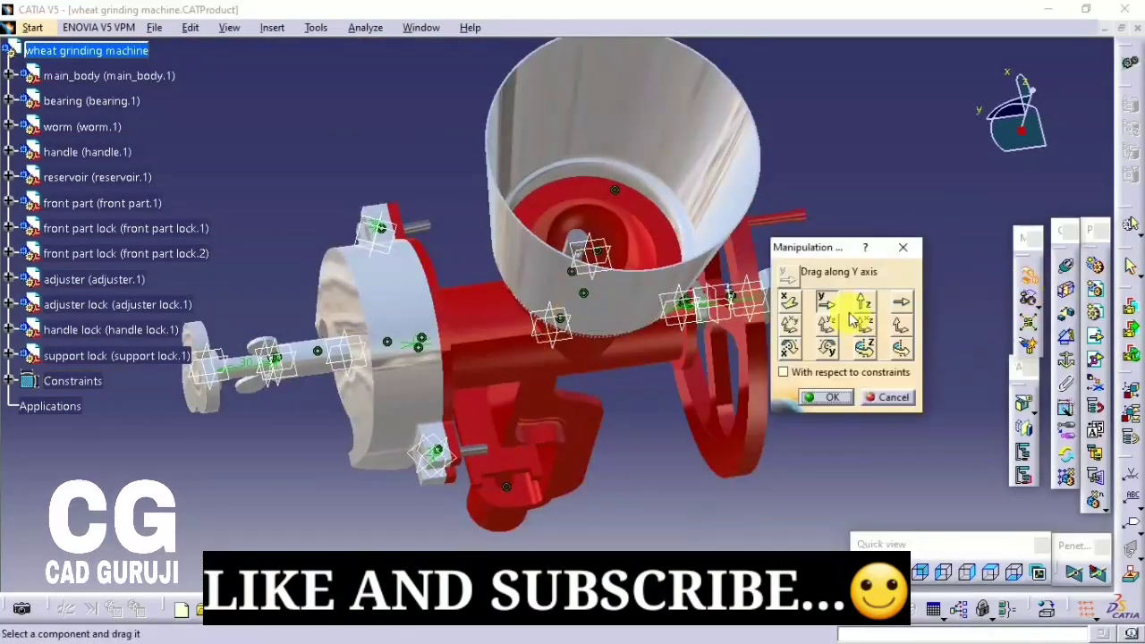
left_click_drag(559, 438, 808, 438)
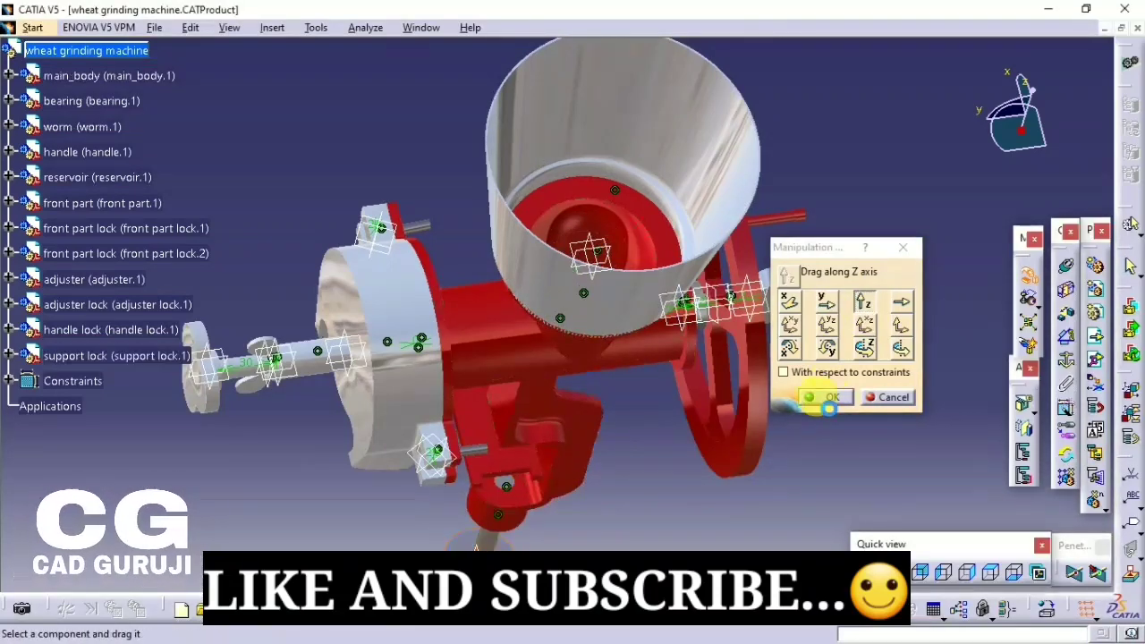
left_click(828, 402)
mouse_move(559, 474)
middle_mouse_down()
mouse_move(536, 314)
mouse_move(529, 380)
middle_mouse_up()
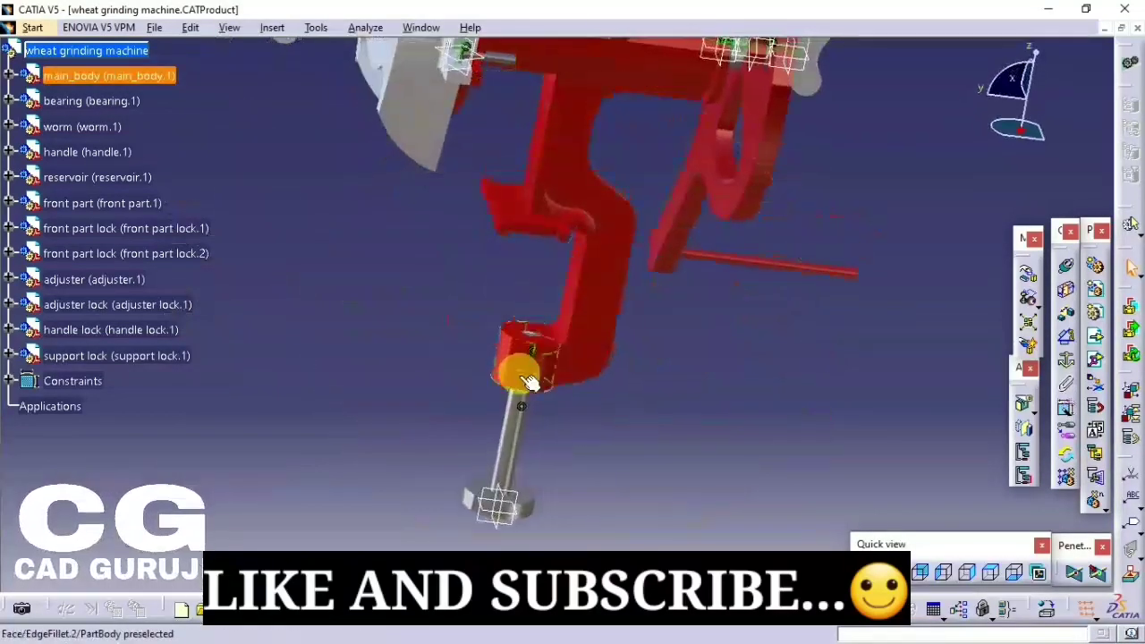
- Rotate the support lock upright about X and move it down below the clamp
left_click(1029, 285)
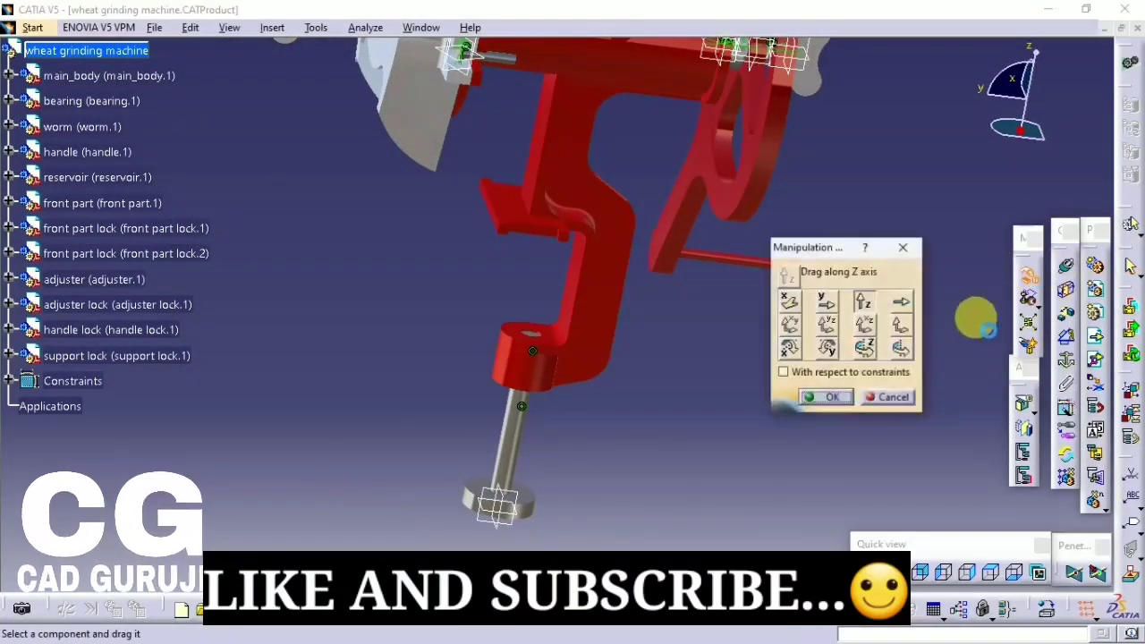
left_click(791, 351)
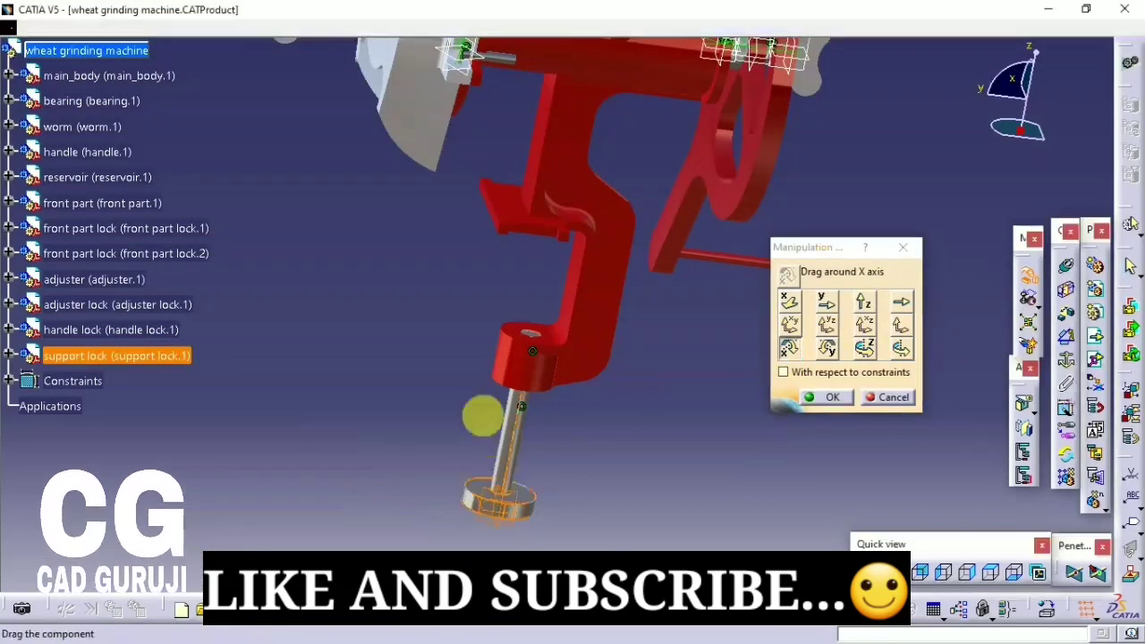
left_click_drag(483, 414, 678, 129)
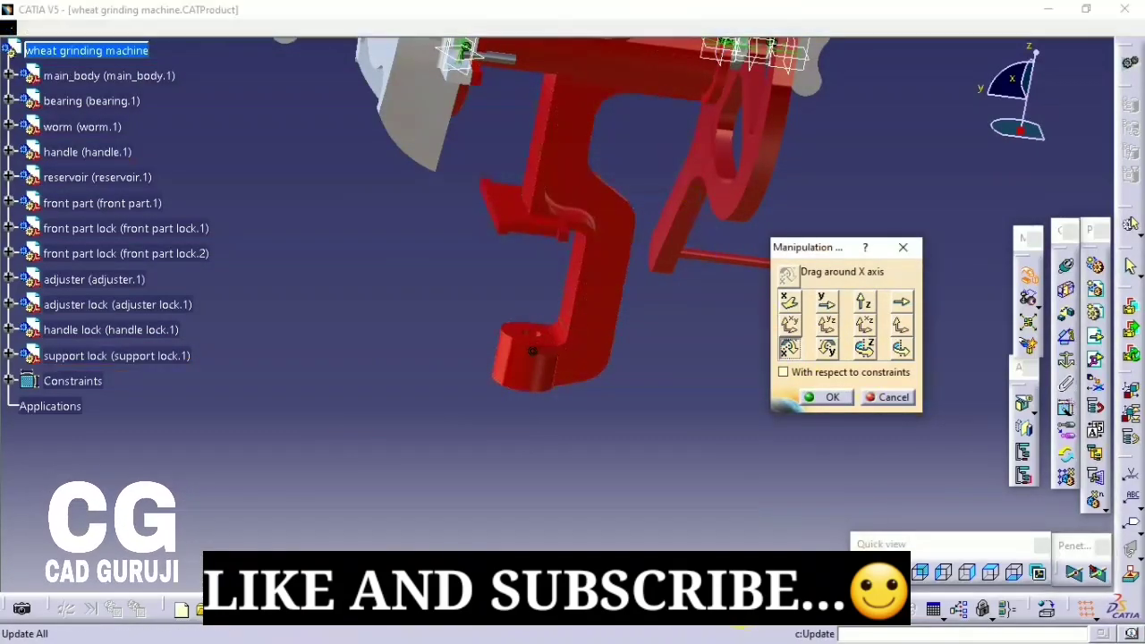
middle_click_drag(715, 501, 633, 435)
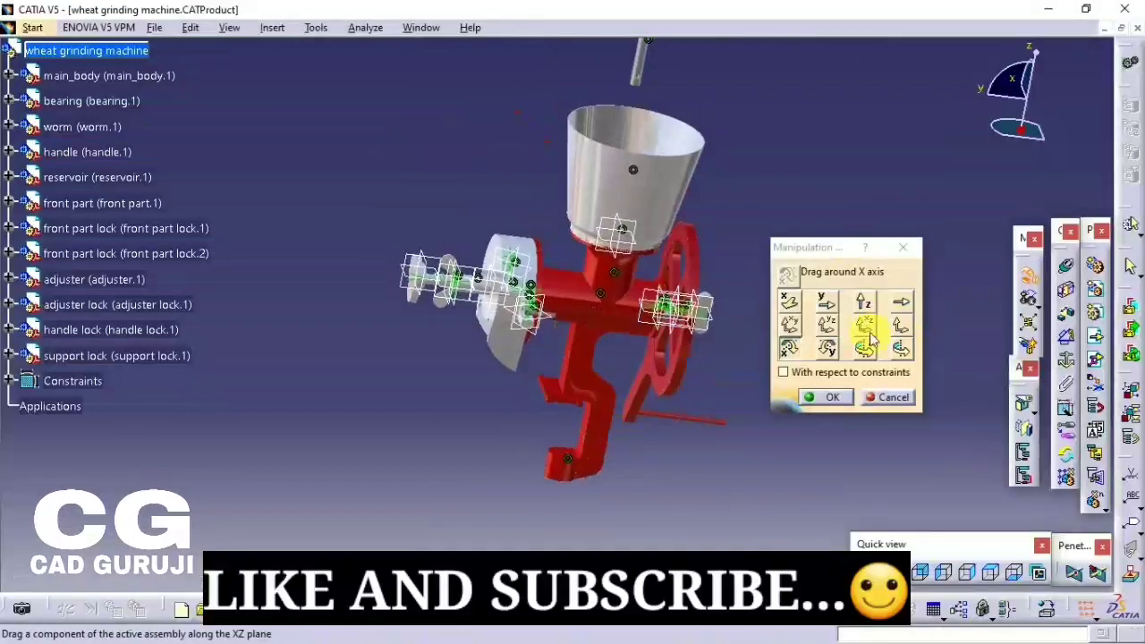
left_click(862, 302)
left_click_drag(640, 65, 617, 514)
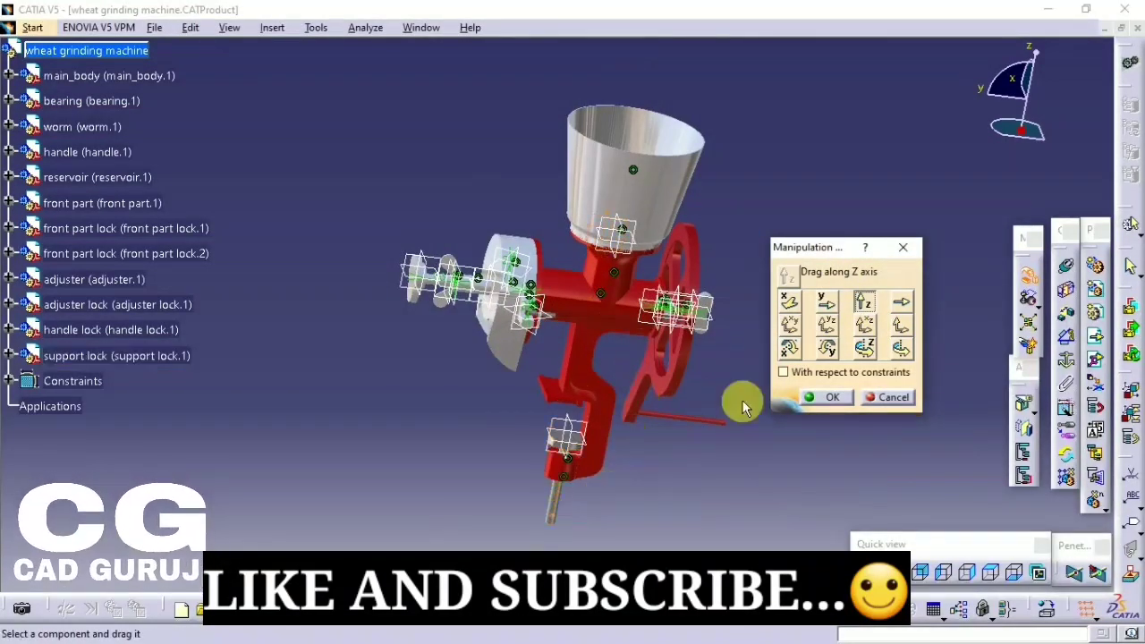
mouse_move(742, 407)
middle_mouse_down("ctrl")
mouse_move(707, 102)
mouse_move(766, 399)
middle_mouse_up("ctrl")
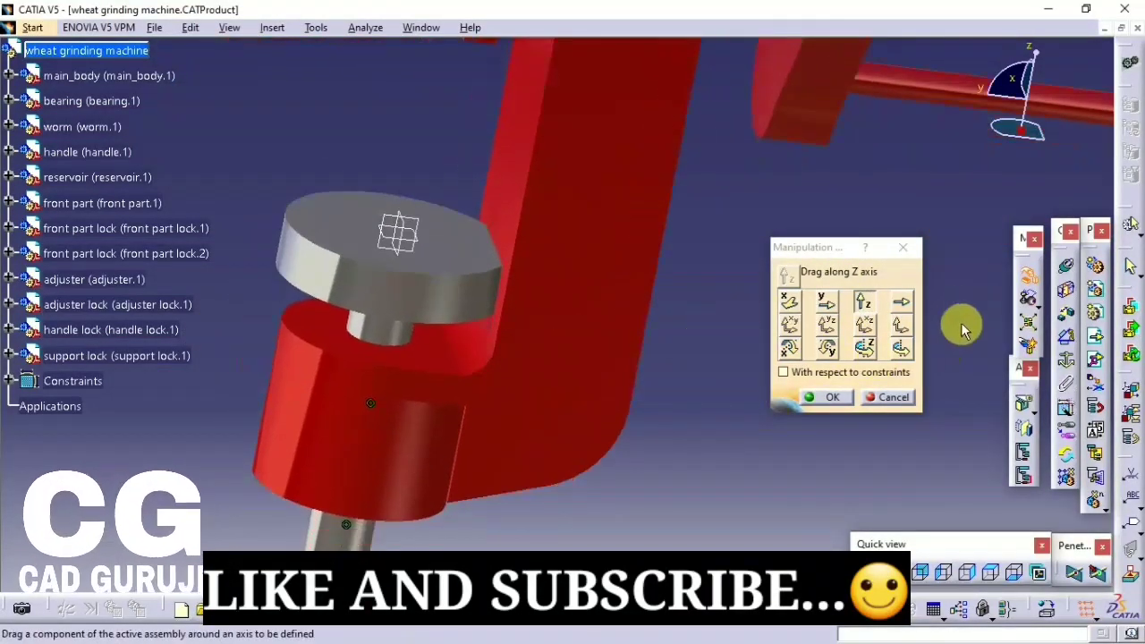
- Offset the support lock 8.473mm from the main body face and update the assembly
left_click(901, 251)
left_click(1065, 313)
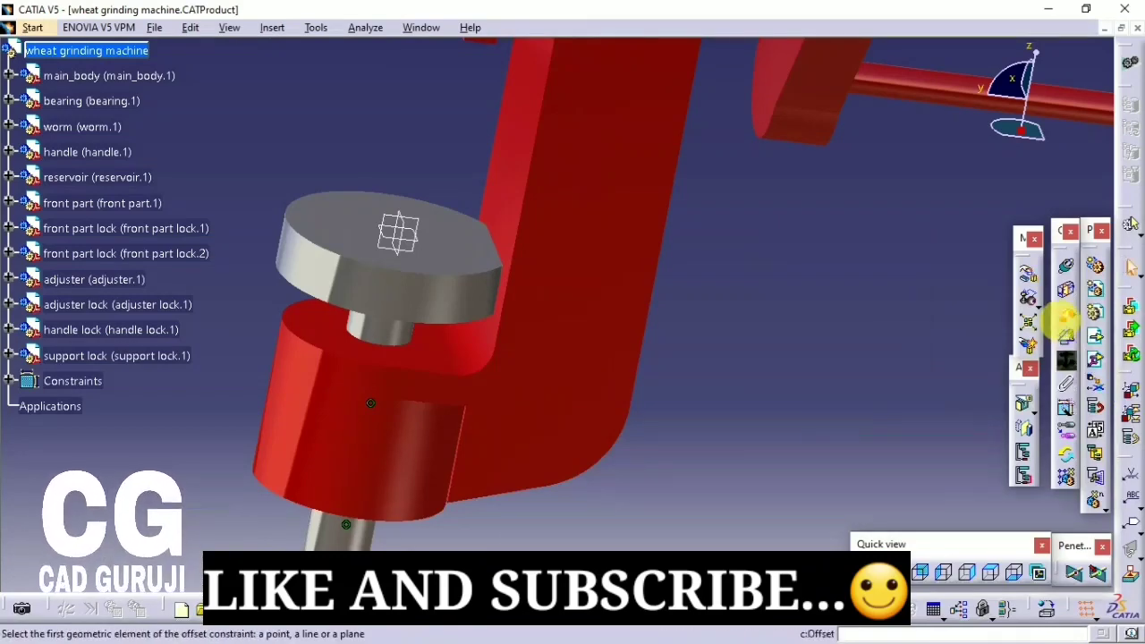
left_click(437, 368)
left_click(473, 366)
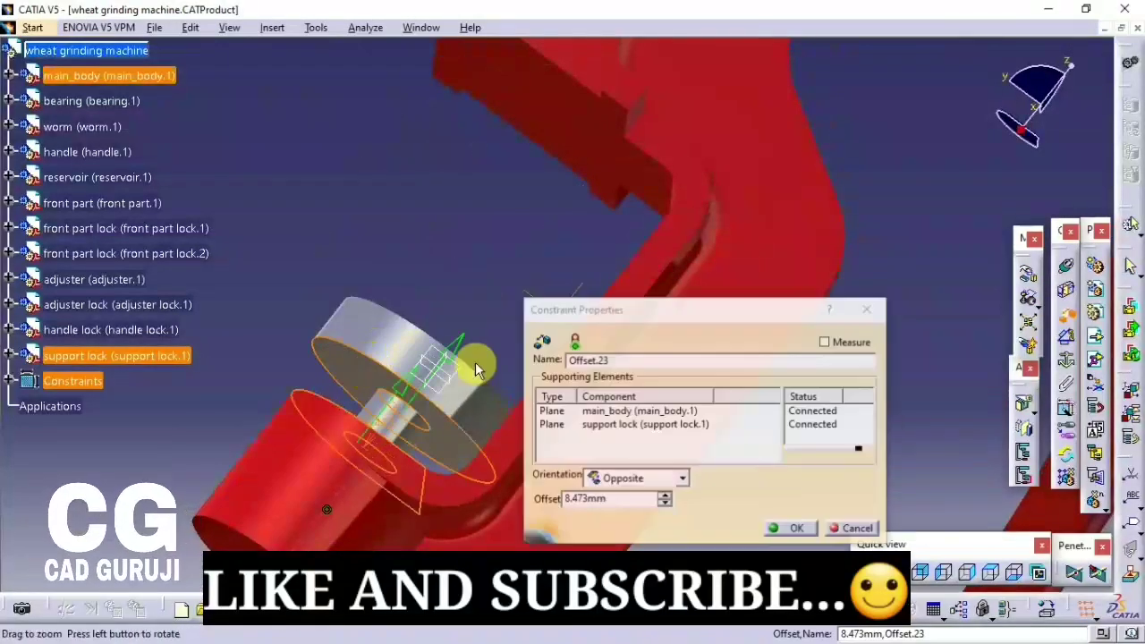
left_click(662, 498)
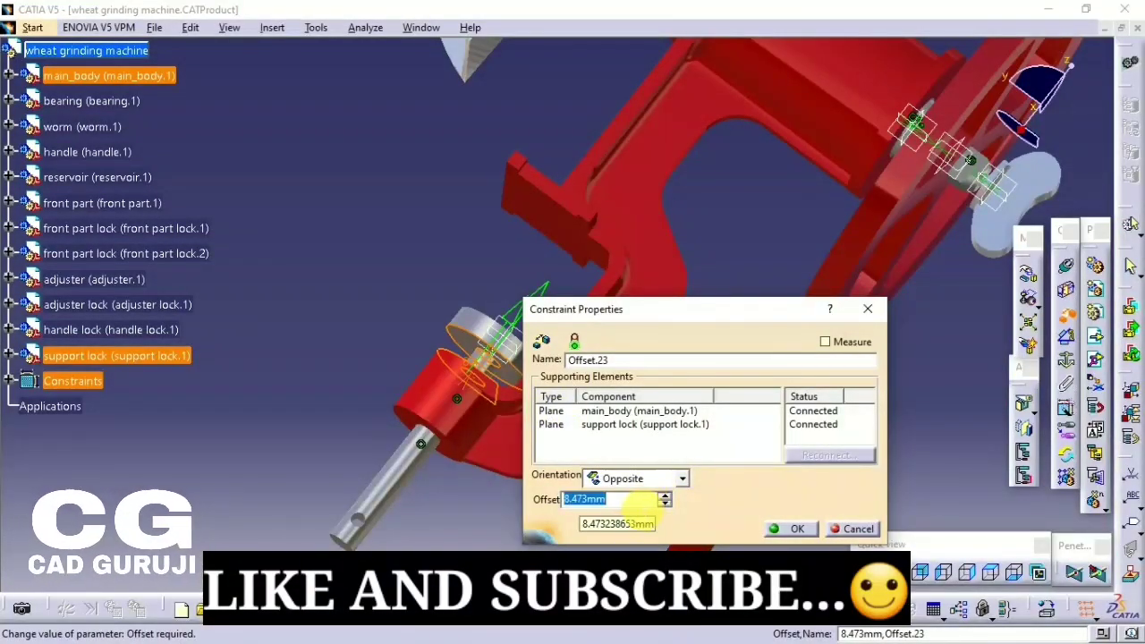
type("20")
key("Return")
key("ctrl+u")
mouse_move(643, 474)
middle_mouse_down()
mouse_move(662, 461)
mouse_move(648, 451)
middle_mouse_up()
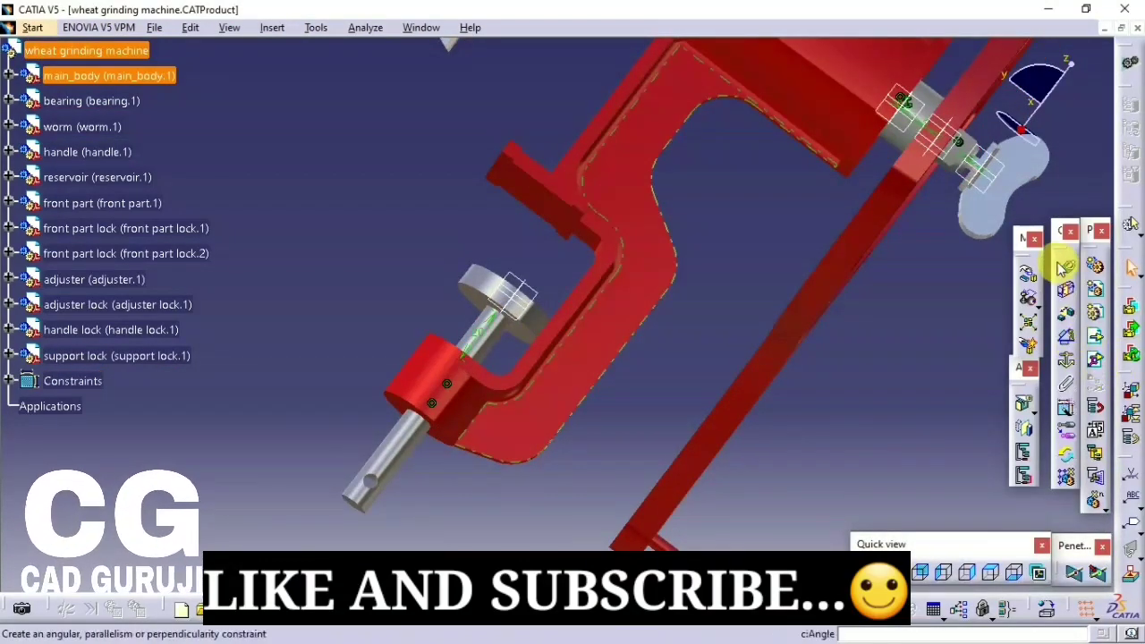
left_click(1095, 336)
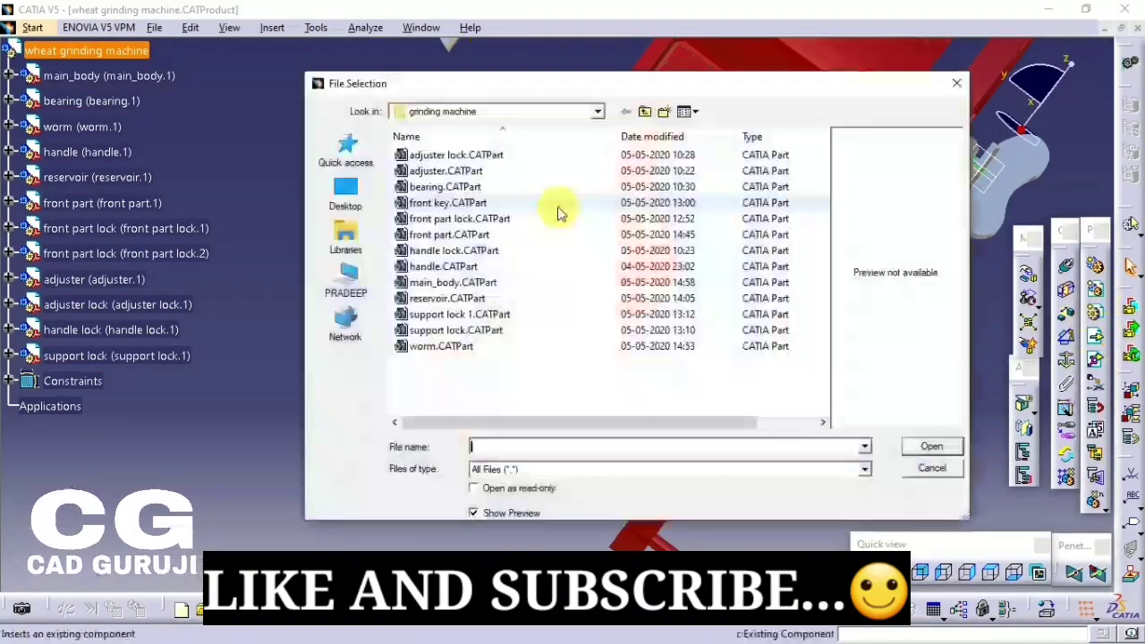
- Insert support lock 1 and move it near the clamp shaft
double_click(483, 314)
mouse_move(830, 301)
middle_mouse_down()
mouse_move(784, 37)
mouse_move(1025, 272)
middle_mouse_up()
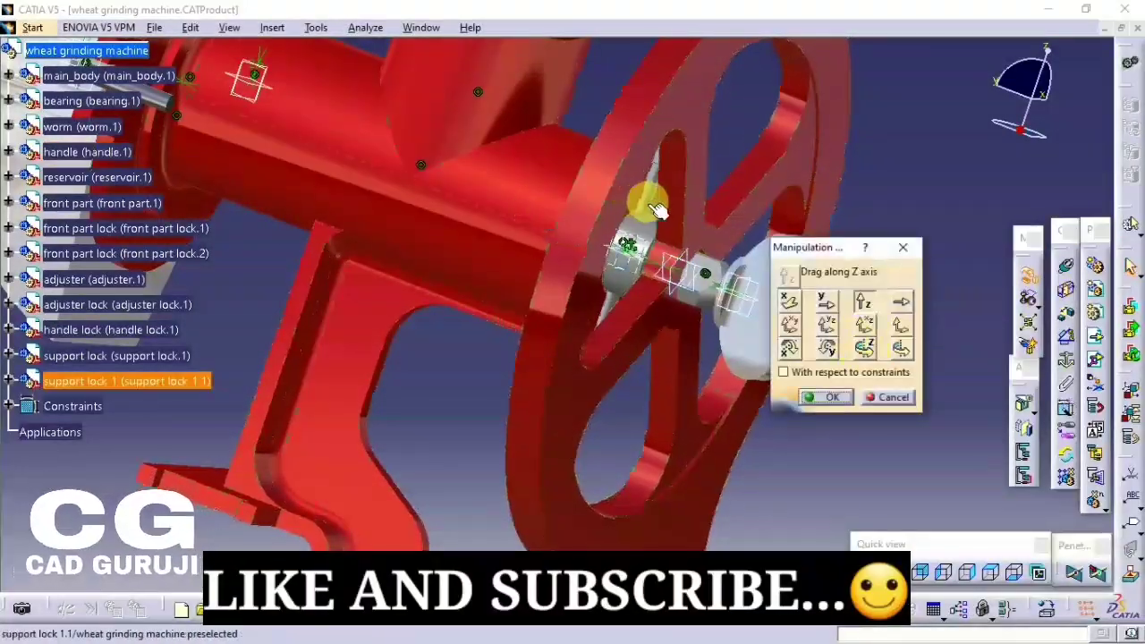
mouse_move(646, 199)
left_mouse_down()
mouse_move(498, 536)
mouse_move(563, 288)
mouse_move(644, 191)
mouse_move(583, 255)
left_mouse_up()
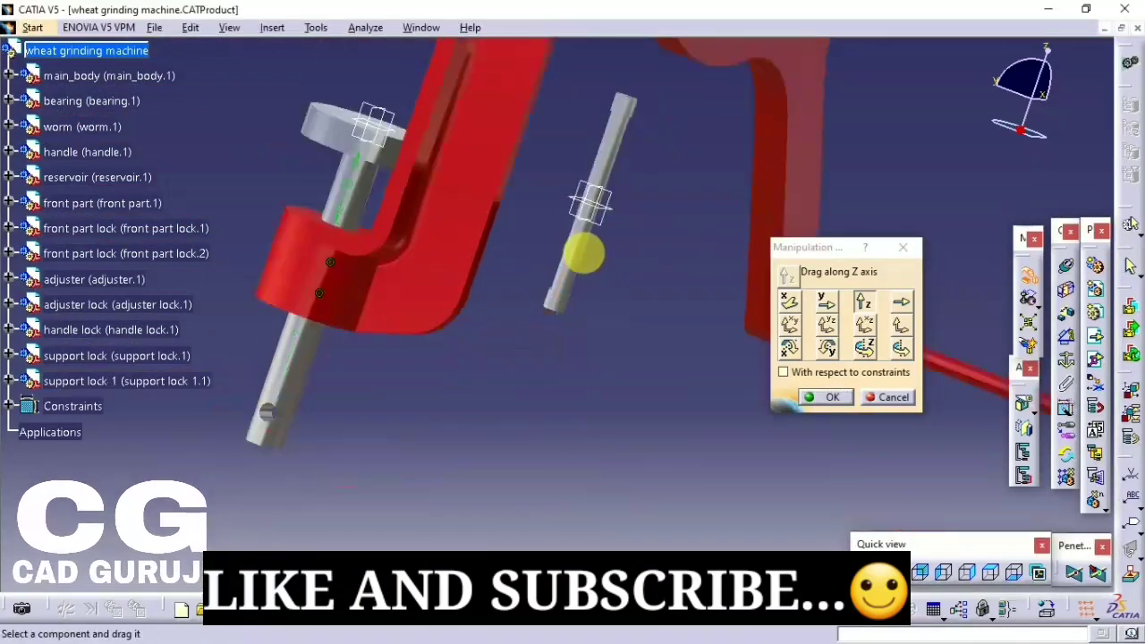
- Make support lock 1's axis coincident with the cross-hole axis in the shaft
left_click(824, 397)
left_click(1067, 268)
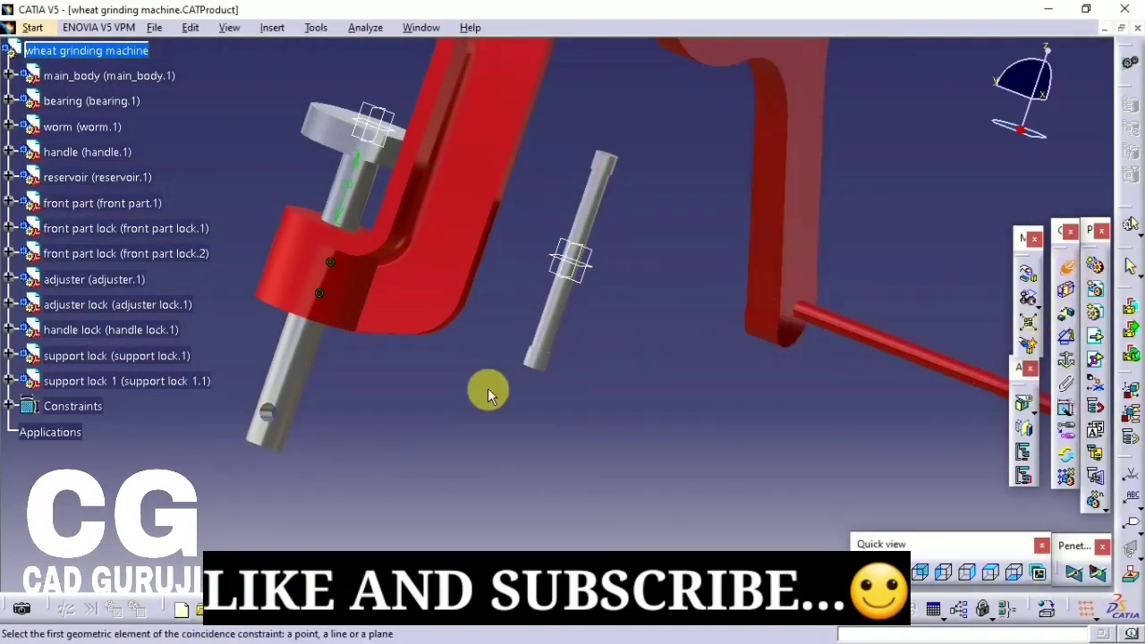
left_click(572, 259)
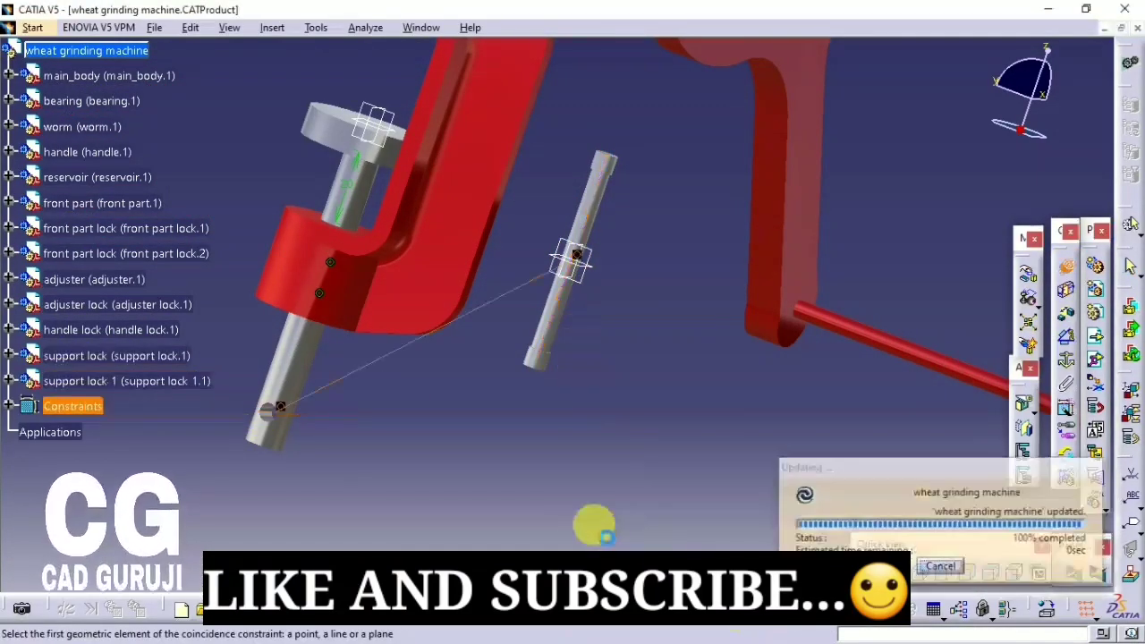
middle_click_drag(596, 524, 743, 383)
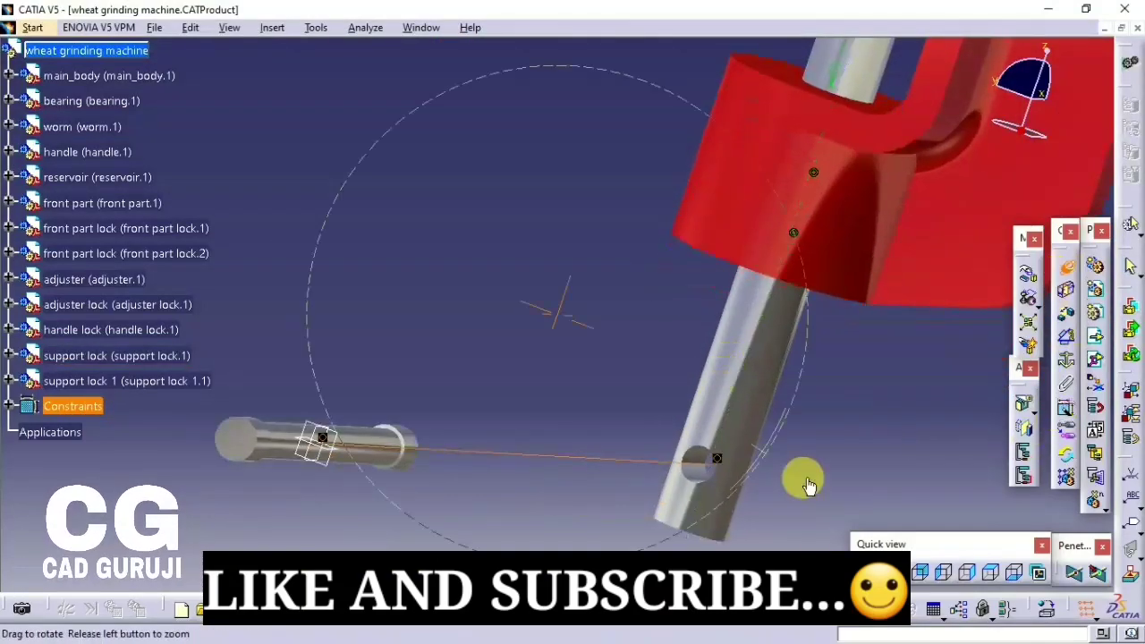
middle_click_drag(807, 484, 680, 170)
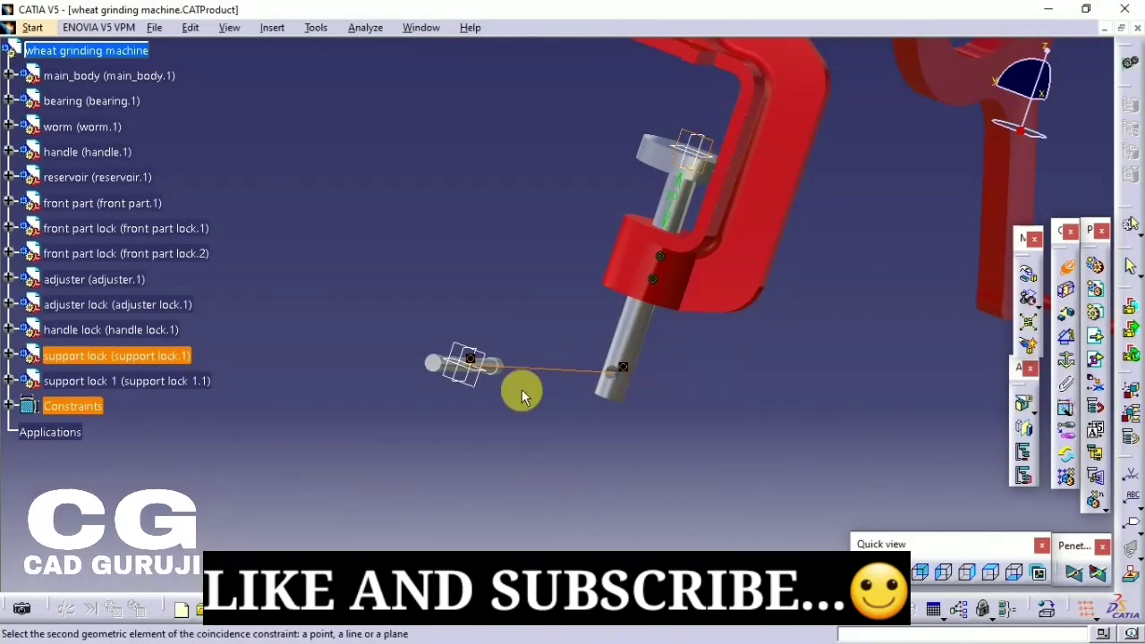
left_click(797, 483)
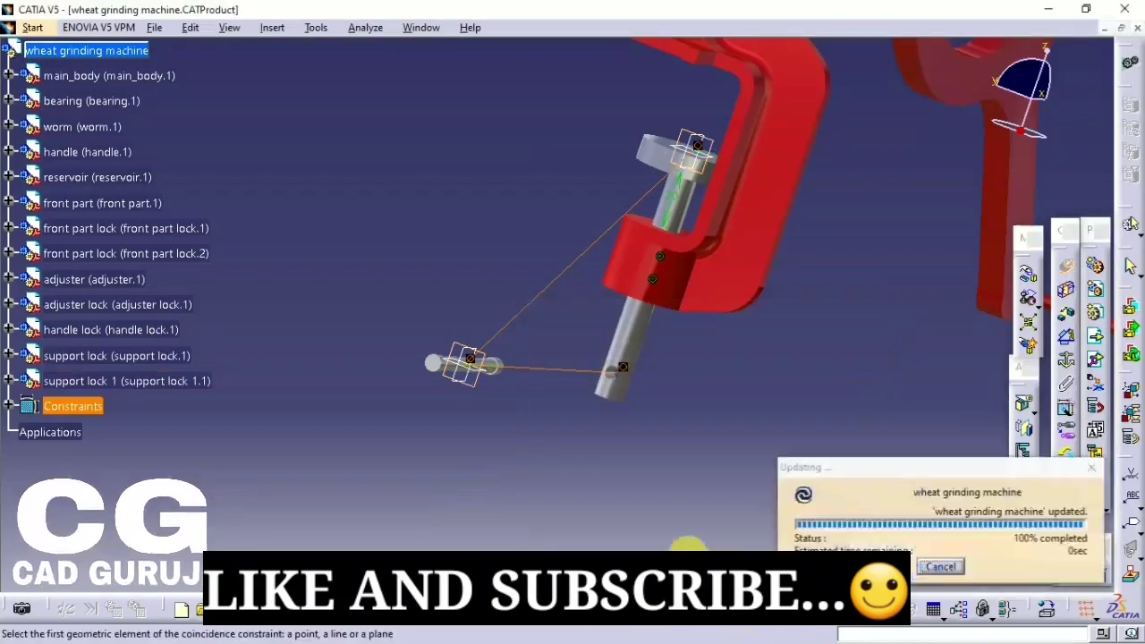
mouse_move(697, 447)
middle_mouse_down()
mouse_move(567, 363)
mouse_move(572, 294)
mouse_move(554, 365)
mouse_move(659, 218)
mouse_move(695, 353)
mouse_move(524, 294)
mouse_move(677, 281)
mouse_move(536, 404)
mouse_move(552, 375)
middle_mouse_up()
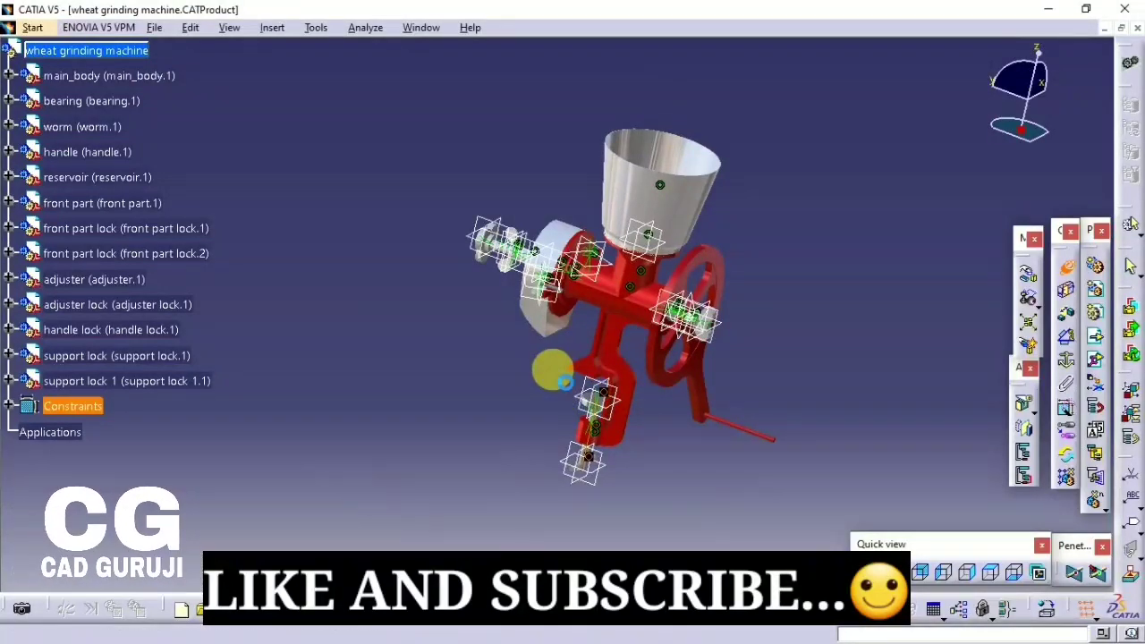
- Save the assembly under its existing file name, replacing the saved file
key("ctrl+s")
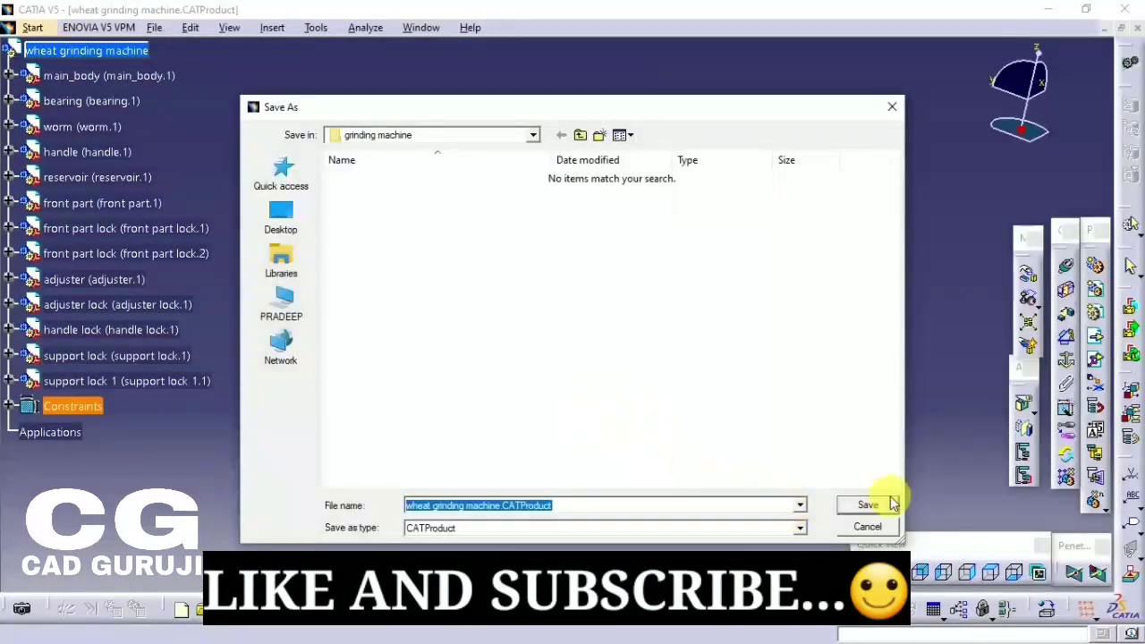
left_click(872, 504)
left_click(651, 375)
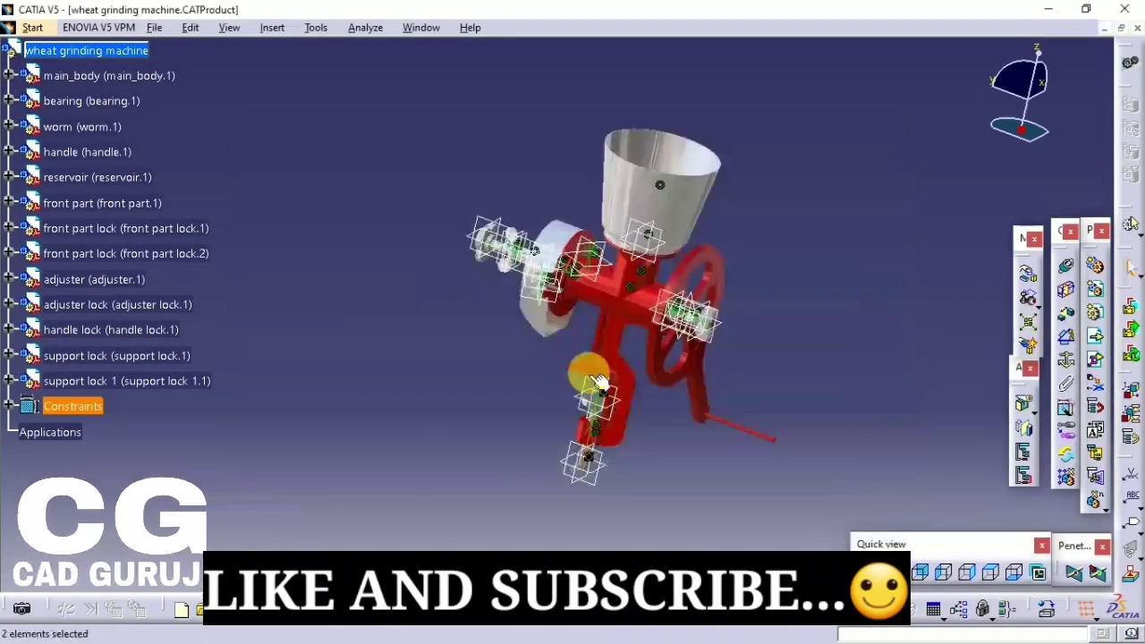
- Search for constraint elements by type and hide them, plus the Constraints node symbols
right_click(590, 380)
middle_click_drag(590, 380, 378, 262)
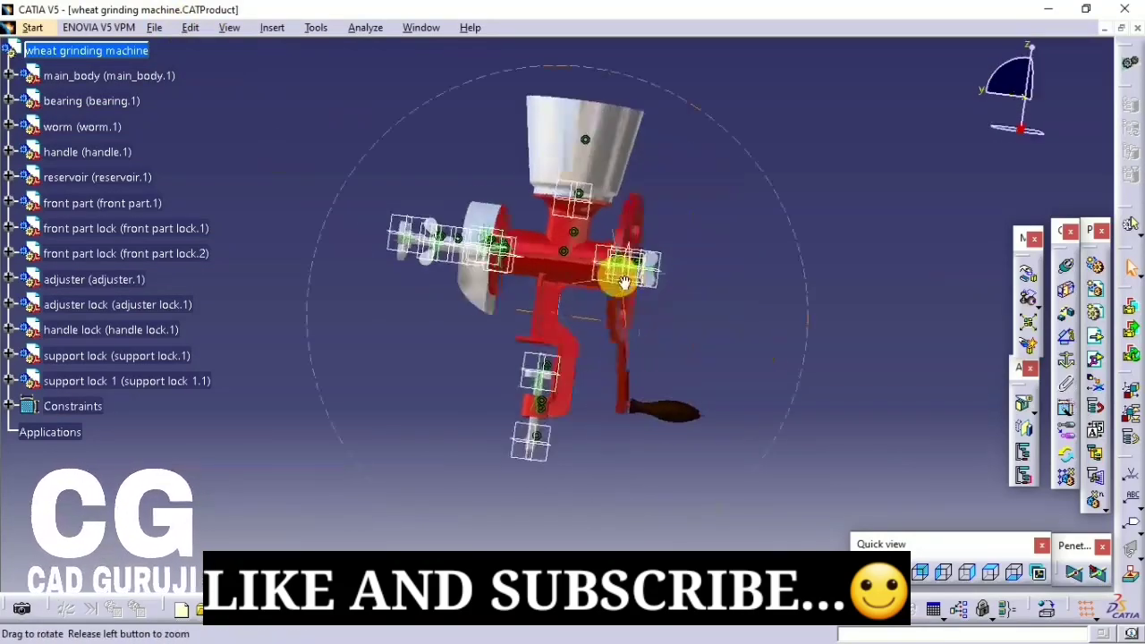
mouse_move(593, 328)
middle_mouse_down()
mouse_move(814, 523)
mouse_move(669, 427)
middle_mouse_up()
left_click(190, 27)
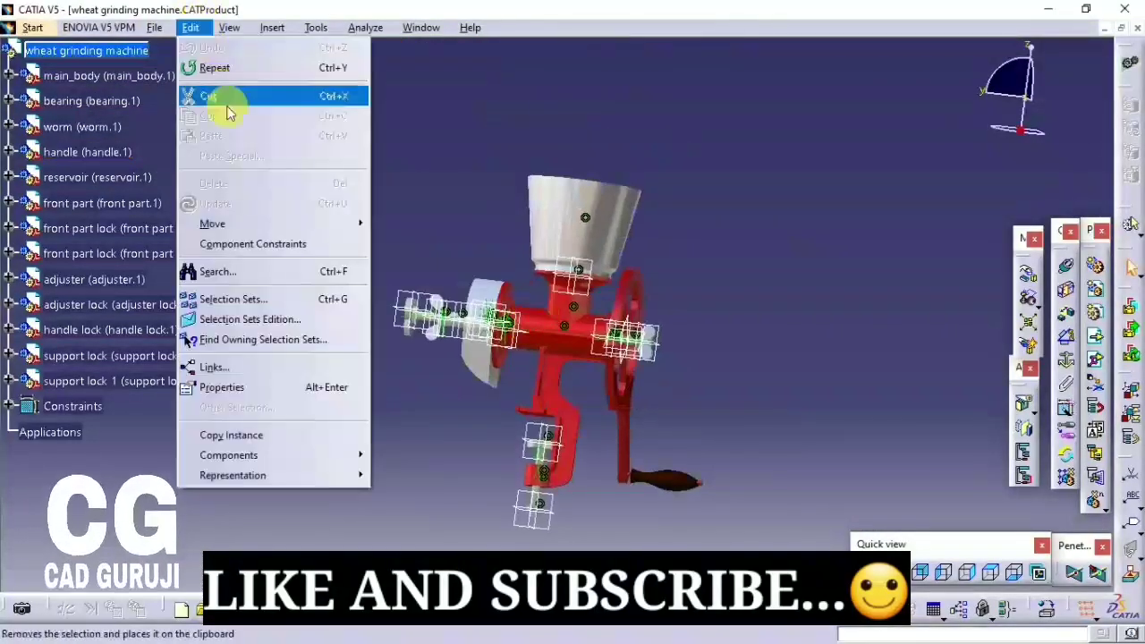
left_click(237, 265)
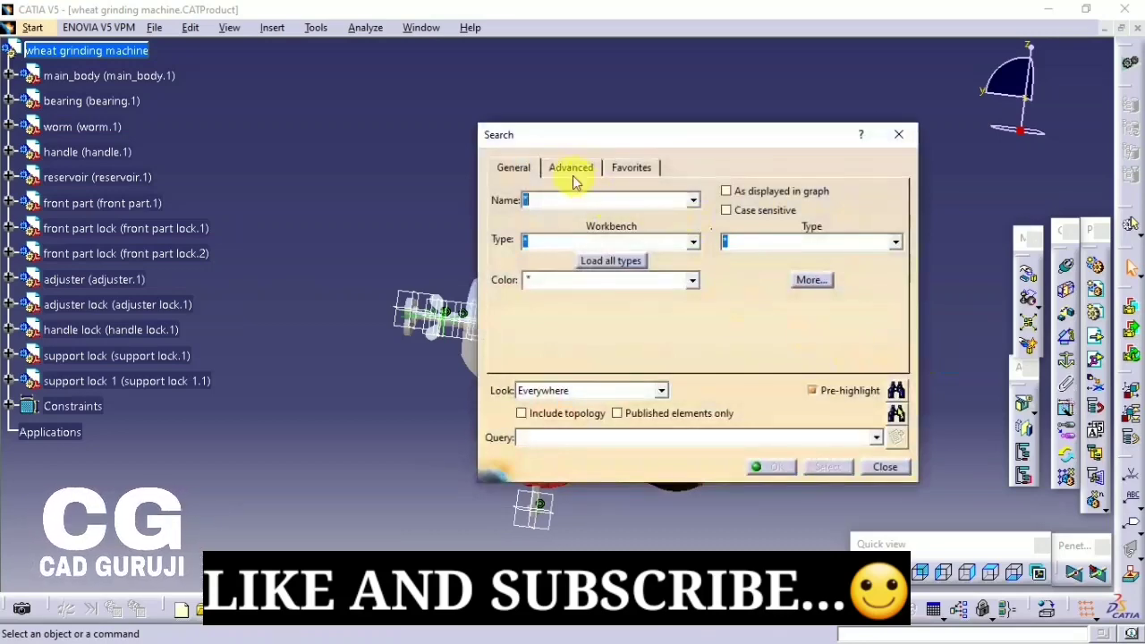
left_click(572, 173)
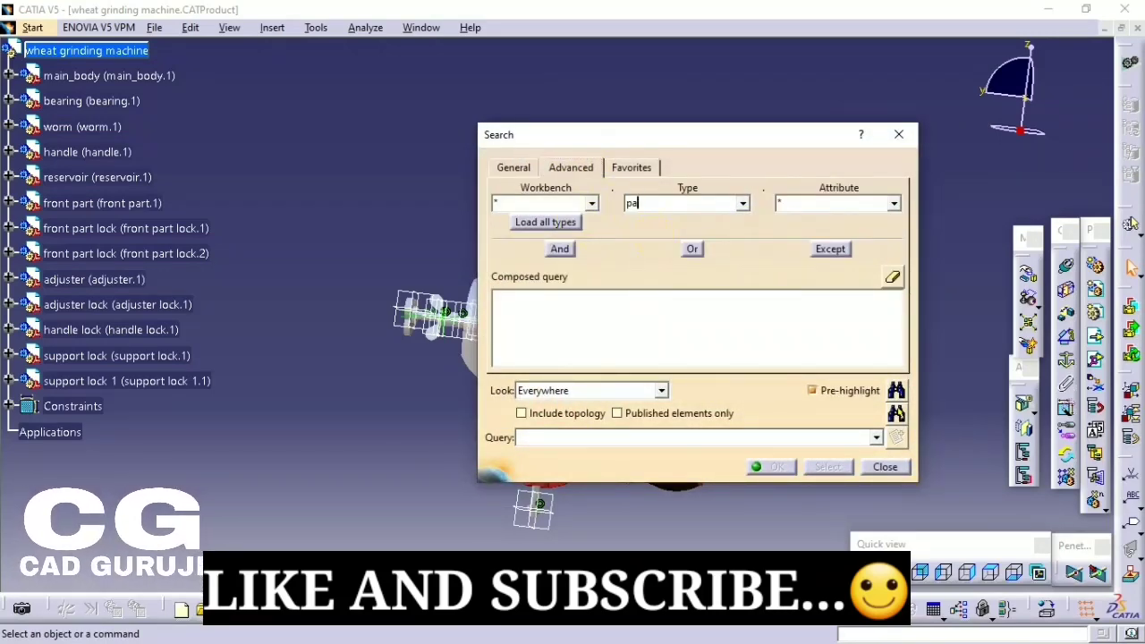
key("Return")
right_click(396, 319)
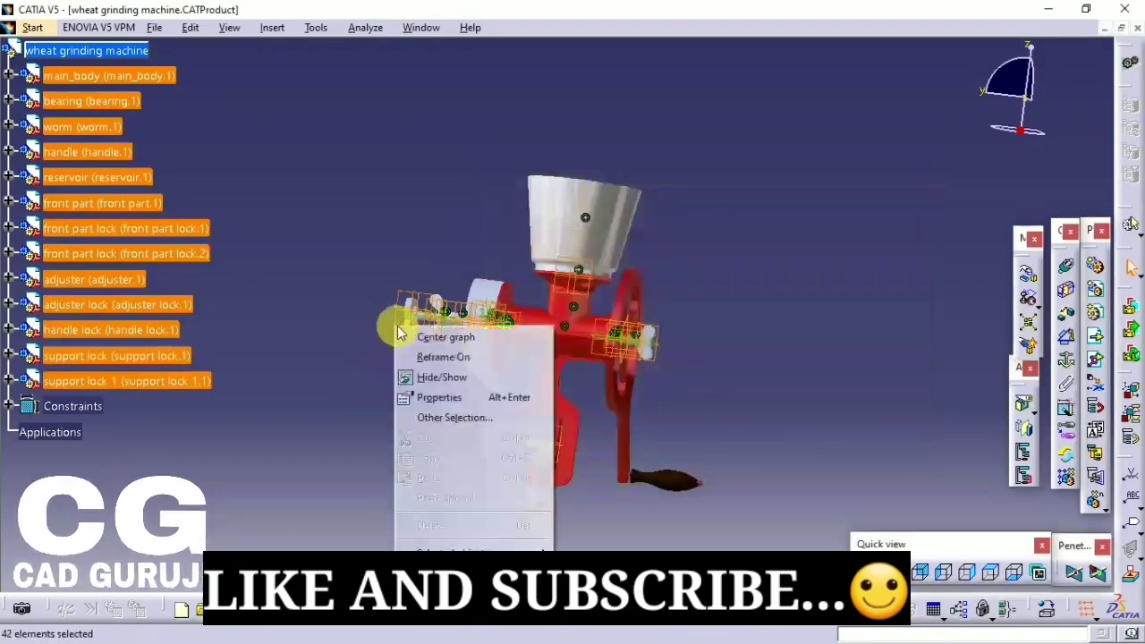
left_click(436, 378)
right_click(73, 406)
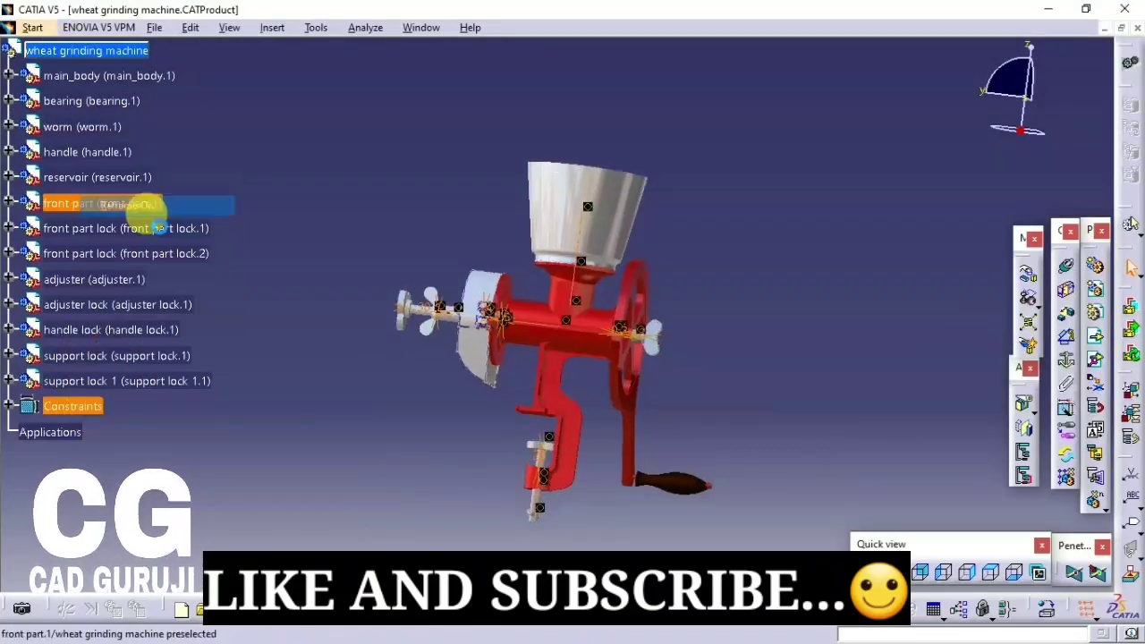
left_click(143, 217)
- Orbit the finished grinder to view the handle side and the auger inside the barrel
mouse_move(508, 444)
middle_mouse_down()
mouse_move(554, 404)
mouse_move(587, 396)
mouse_move(800, 547)
middle_mouse_up()
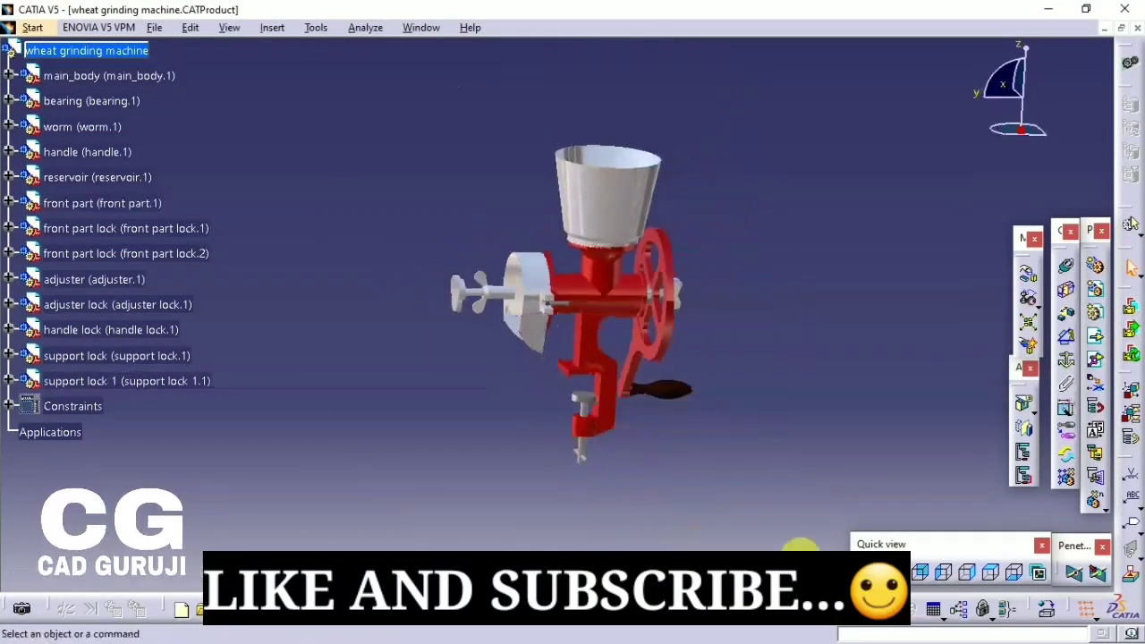
mouse_move(585, 474)
middle_mouse_down()
mouse_move(592, 449)
mouse_move(646, 441)
middle_mouse_up()
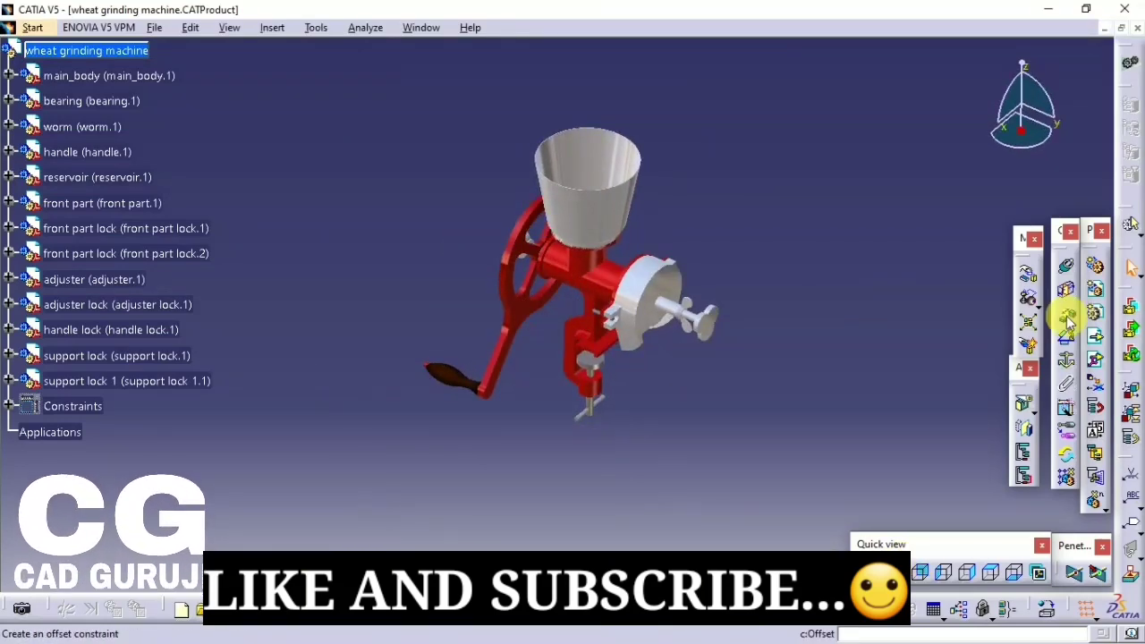
mouse_move(575, 352)
middle_mouse_down()
mouse_move(710, 417)
mouse_move(754, 388)
mouse_move(817, 298)
mouse_move(771, 462)
mouse_move(388, 360)
mouse_move(429, 353)
middle_mouse_up()
mouse_move(447, 192)
middle_mouse_down()
mouse_move(503, 220)
mouse_move(503, 531)
mouse_move(486, 417)
mouse_move(498, 428)
mouse_move(452, 437)
mouse_move(596, 437)
middle_mouse_up()
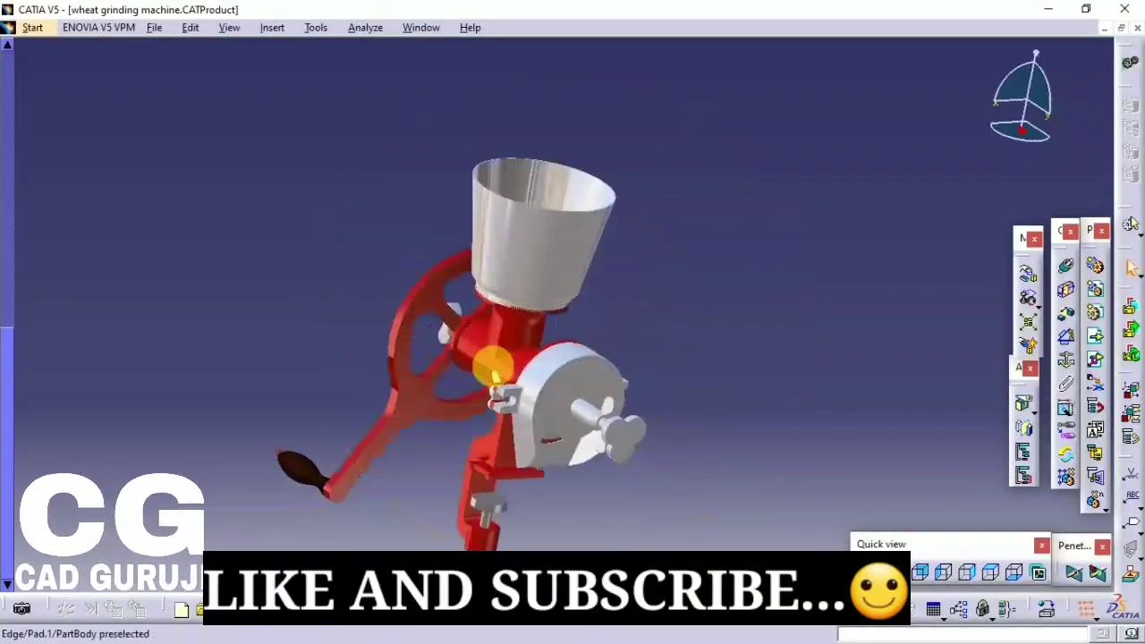